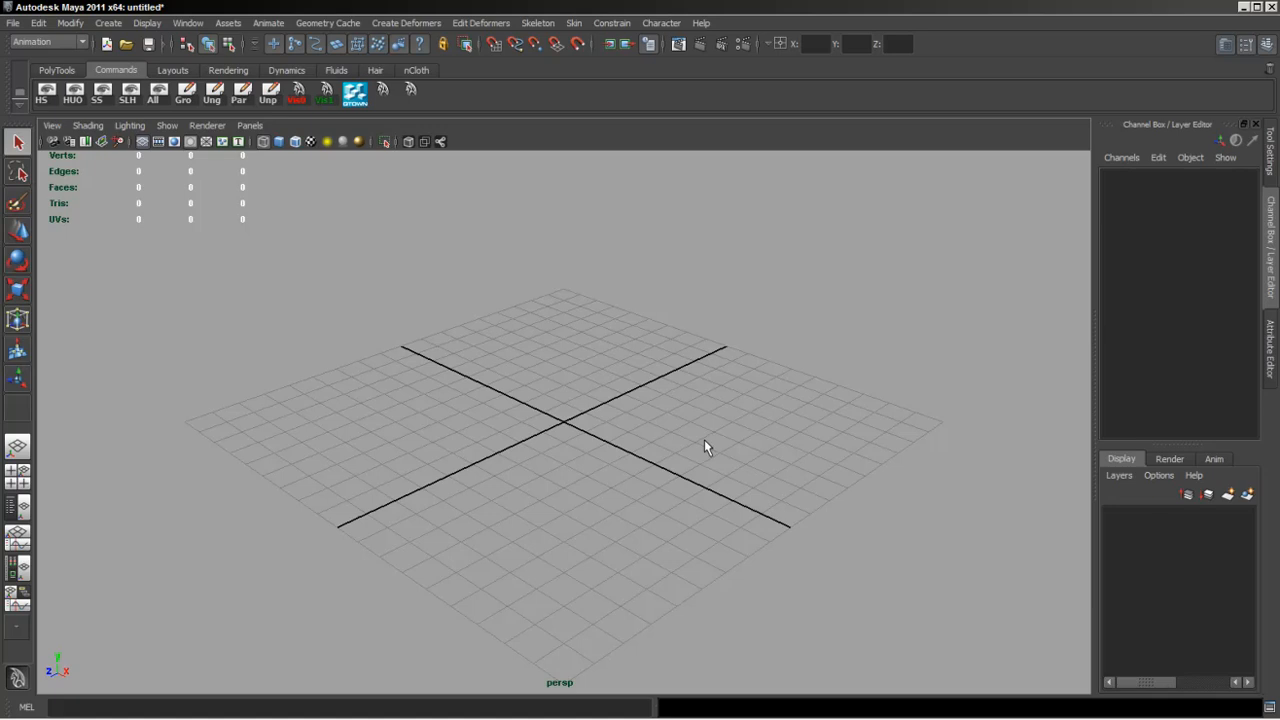
Create a polygon sphere at the origin, frame it and display it smooth shaded.
{"action": "left_click", "coordinate": [108, 22]}
{"action": "mouse_move", "coordinate": [117, 64]}
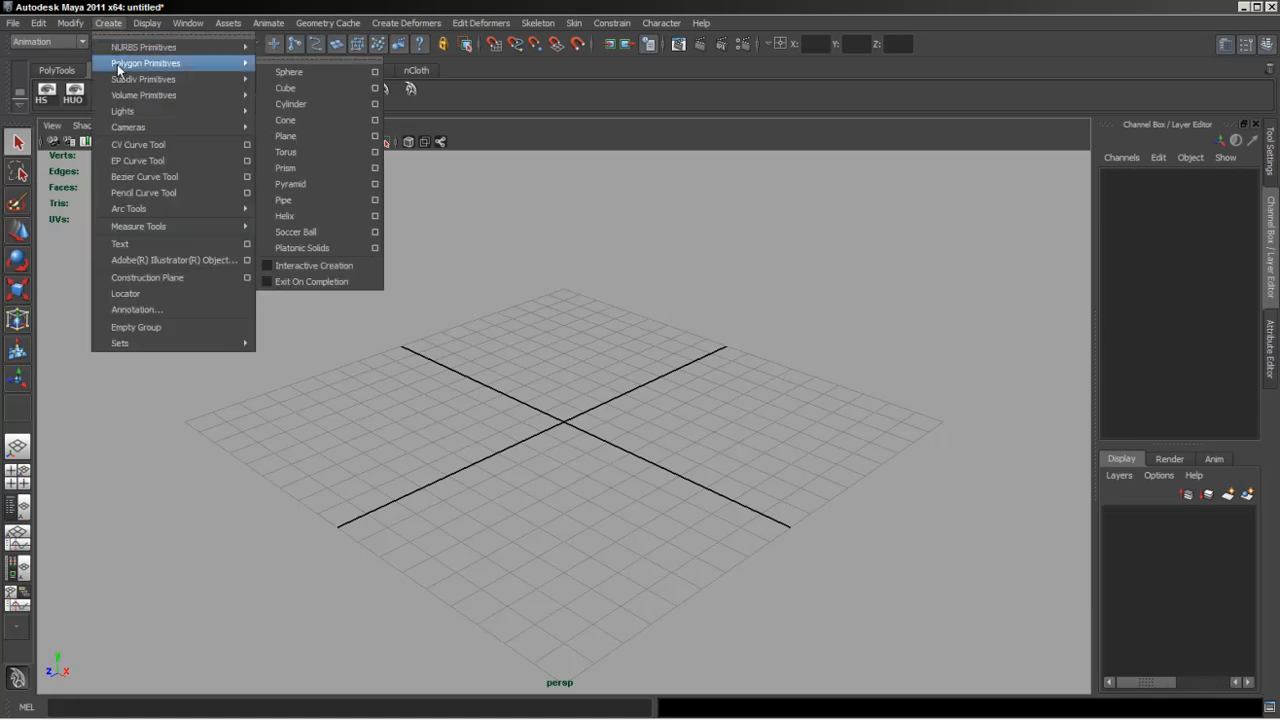
{"action": "left_click", "coordinate": [287, 74]}
{"action": "key", "text": "f"}
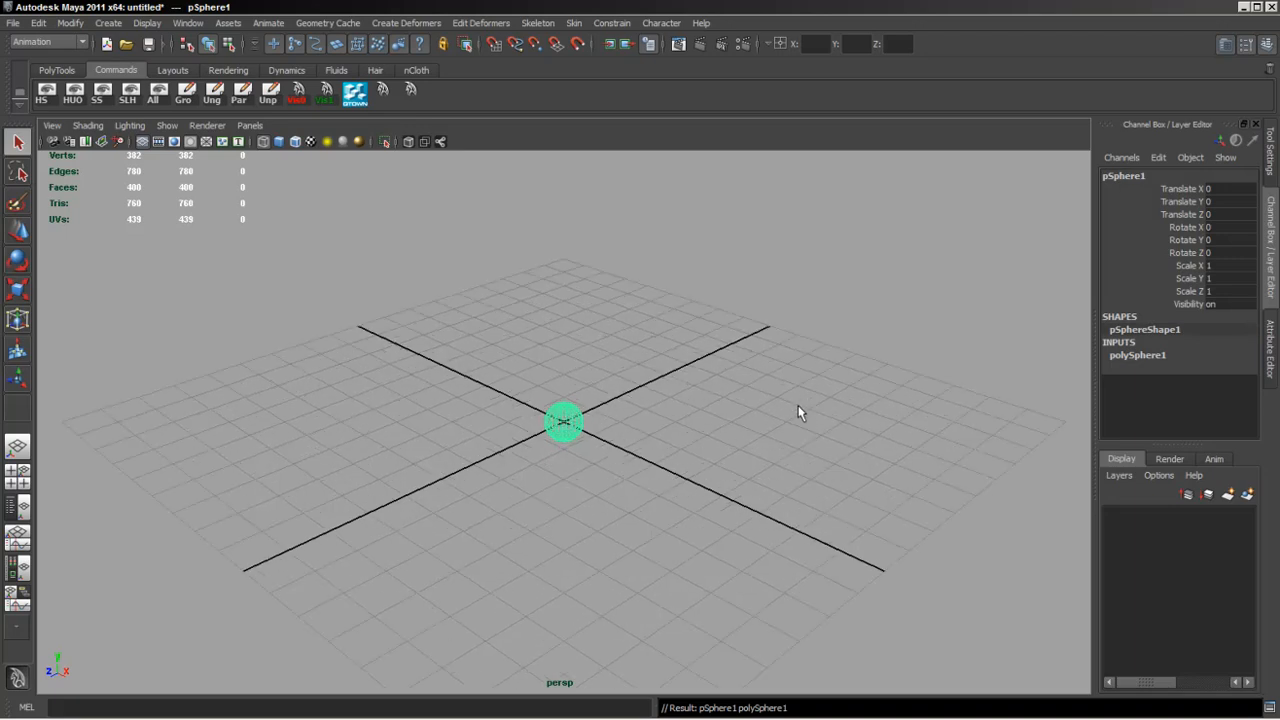
{"action": "mouse_move", "coordinate": [740, 451]}
{"action": "left_mouse_down", "text": "alt"}
{"action": "mouse_move", "coordinate": [758, 440]}
{"action": "mouse_move", "coordinate": [749, 446]}
{"action": "left_mouse_up", "text": "alt"}
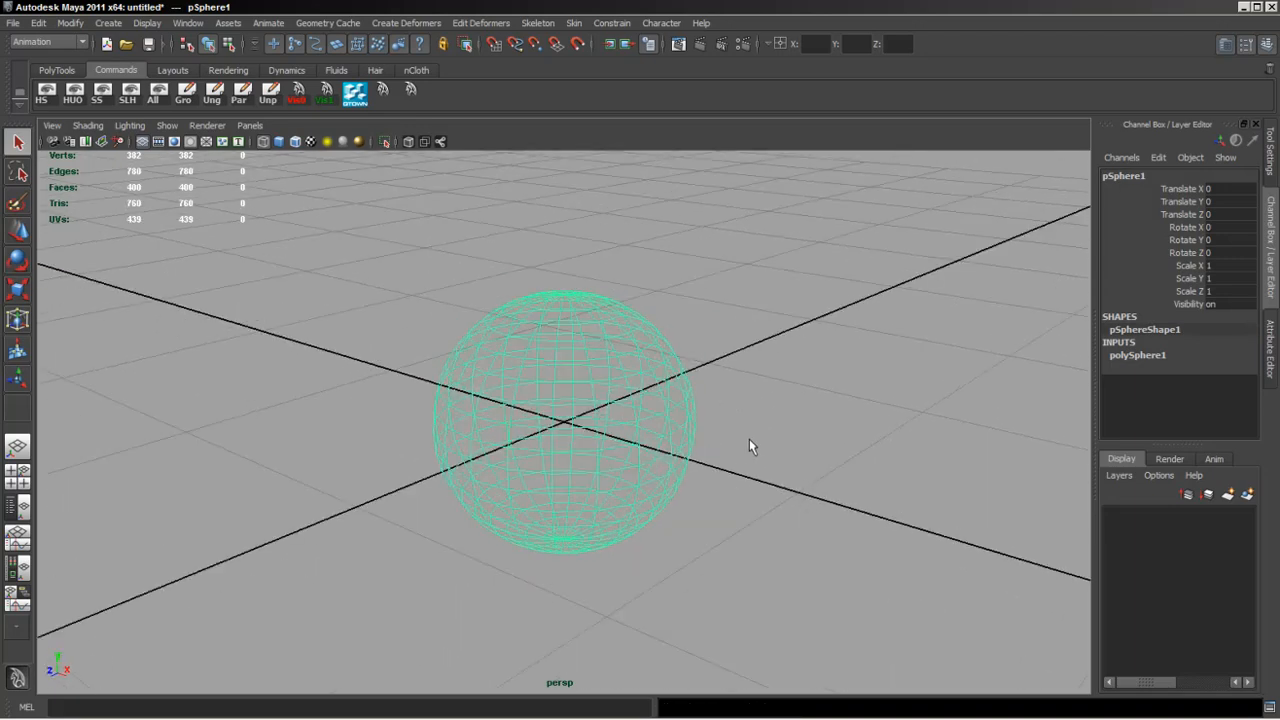
{"action": "key", "text": "5"}
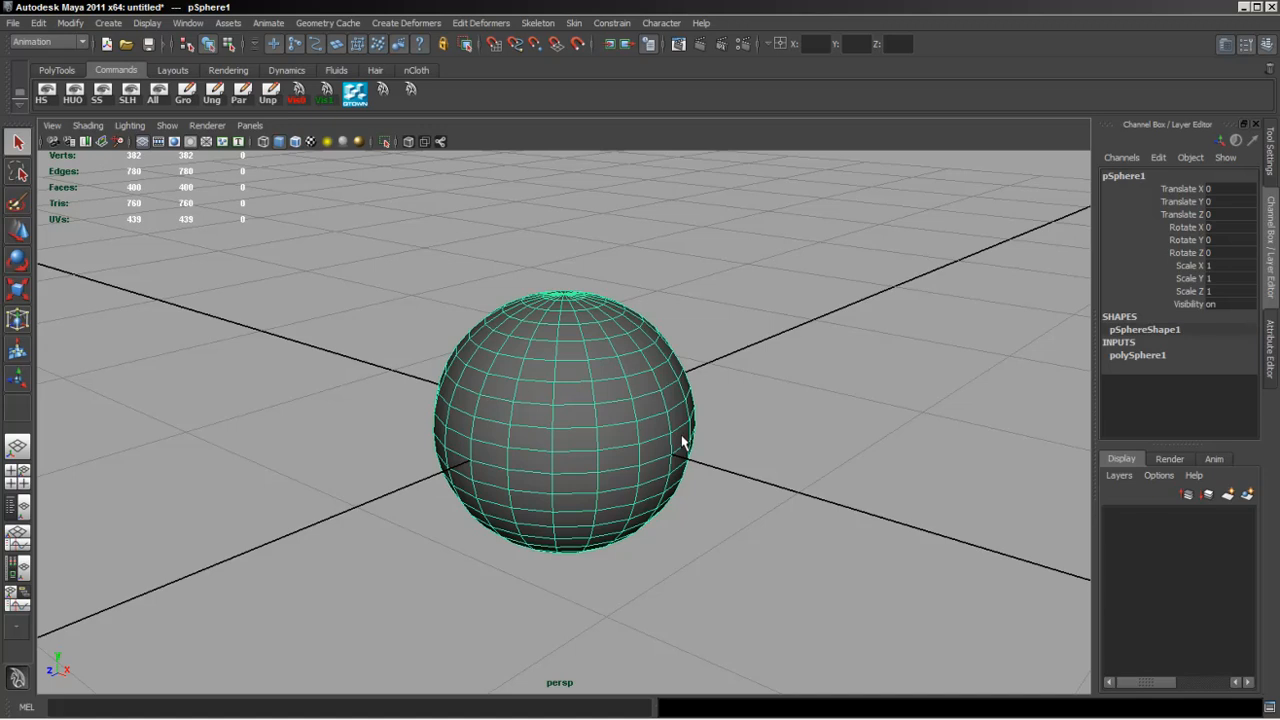
Rotate the sphere 90 degrees about the X axis so its pole faces forward along Z.
{"action": "key", "text": "e"}
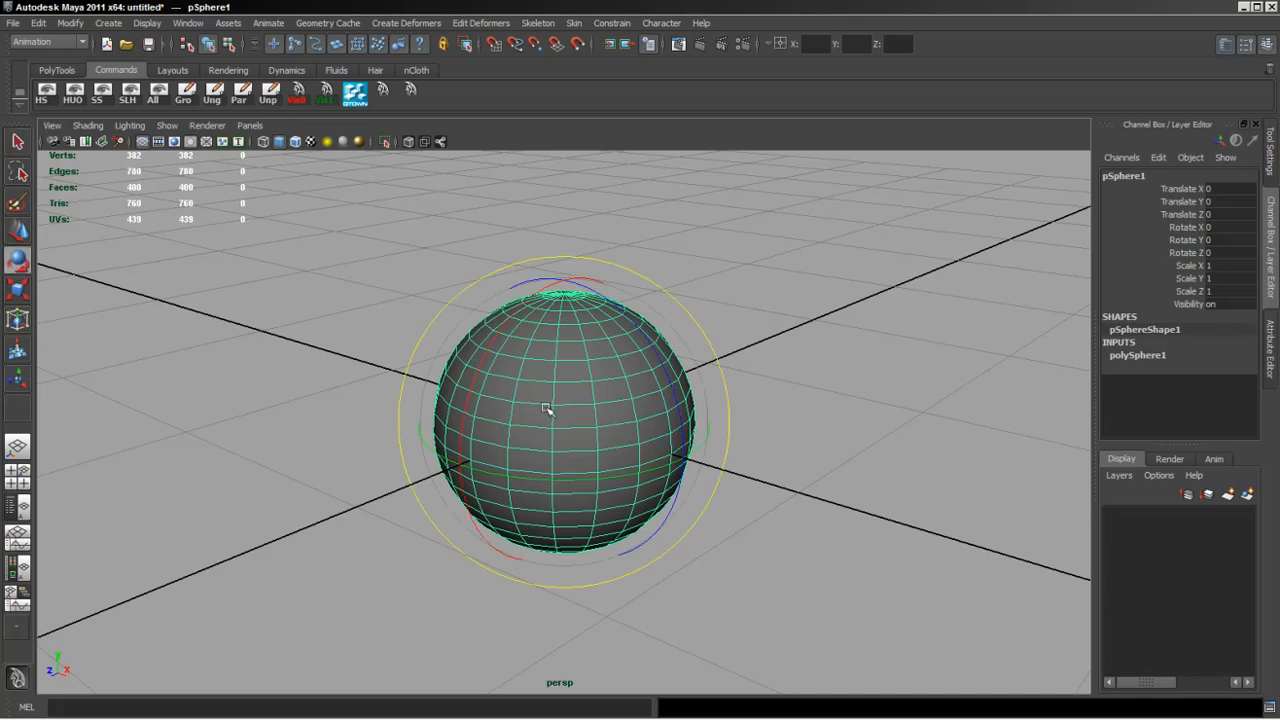
{"action": "left_click_drag", "start_coordinate": [490, 350], "coordinate": [459, 452]}
{"action": "left_click_drag", "start_coordinate": [871, 449], "coordinate": [913, 434], "text": "alt"}
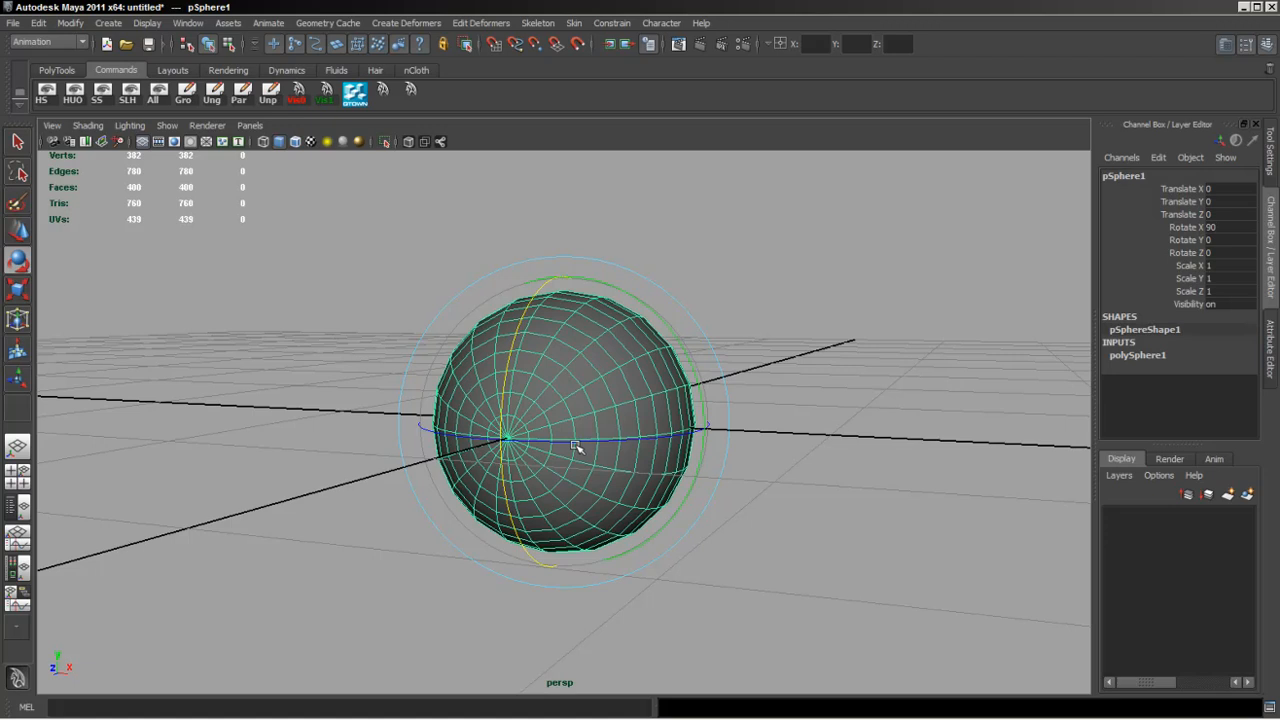
{"action": "left_click_drag", "start_coordinate": [650, 451], "coordinate": [606, 461], "text": "alt"}
{"action": "left_click_drag", "start_coordinate": [700, 446], "coordinate": [698, 424], "text": "alt"}
{"action": "left_click", "coordinate": [849, 289]}
{"action": "left_click", "coordinate": [649, 391]}
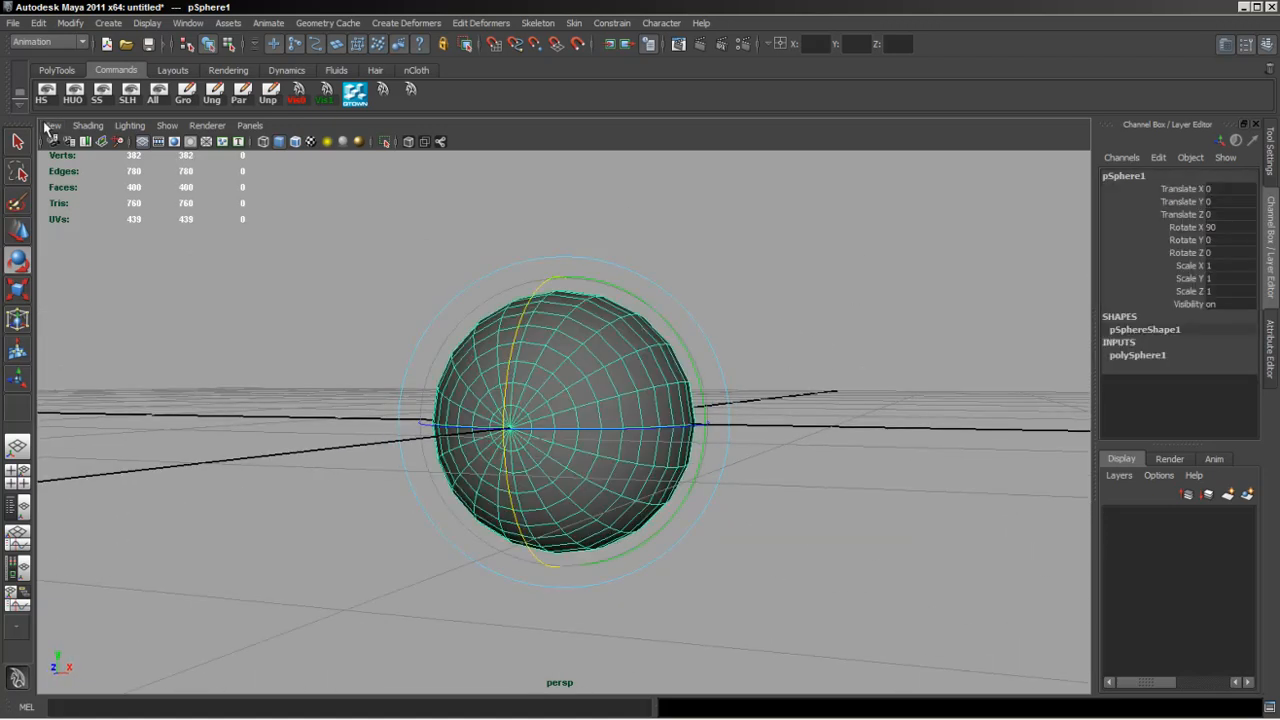
Freeze the sphere's transformations and delete its construction history.
{"action": "left_click", "coordinate": [52, 71]}
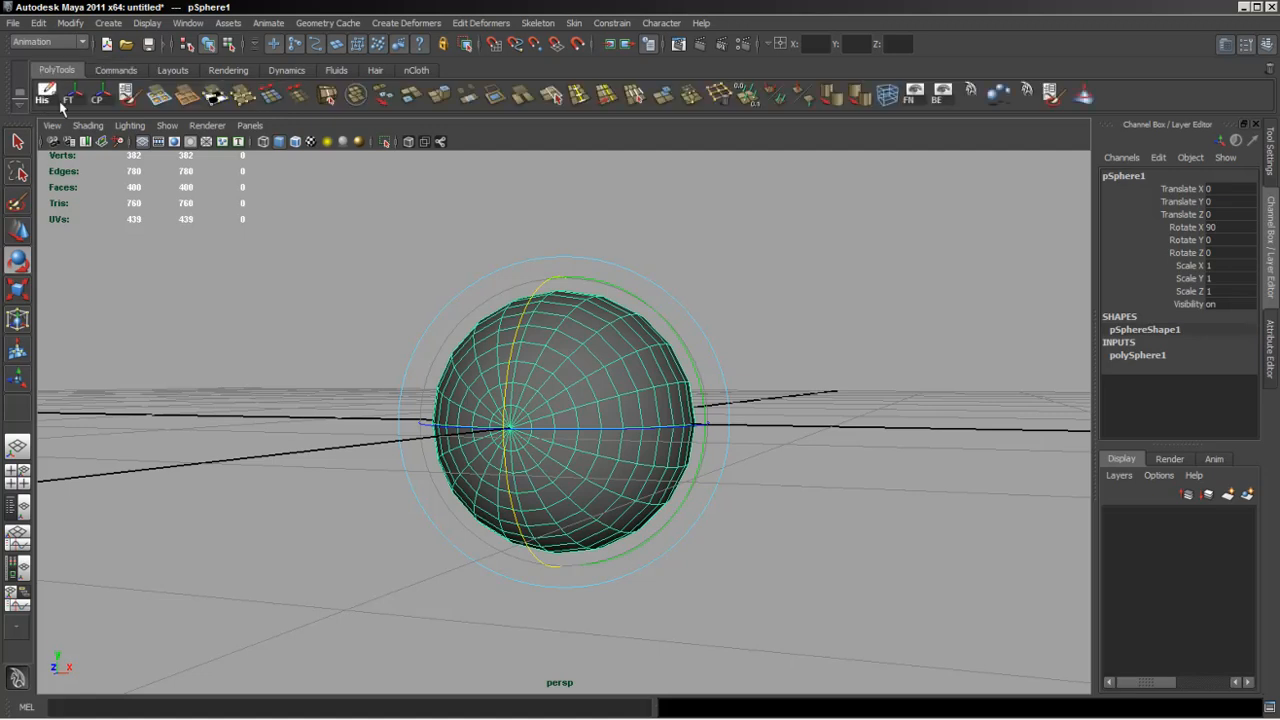
{"action": "left_click", "coordinate": [70, 100]}
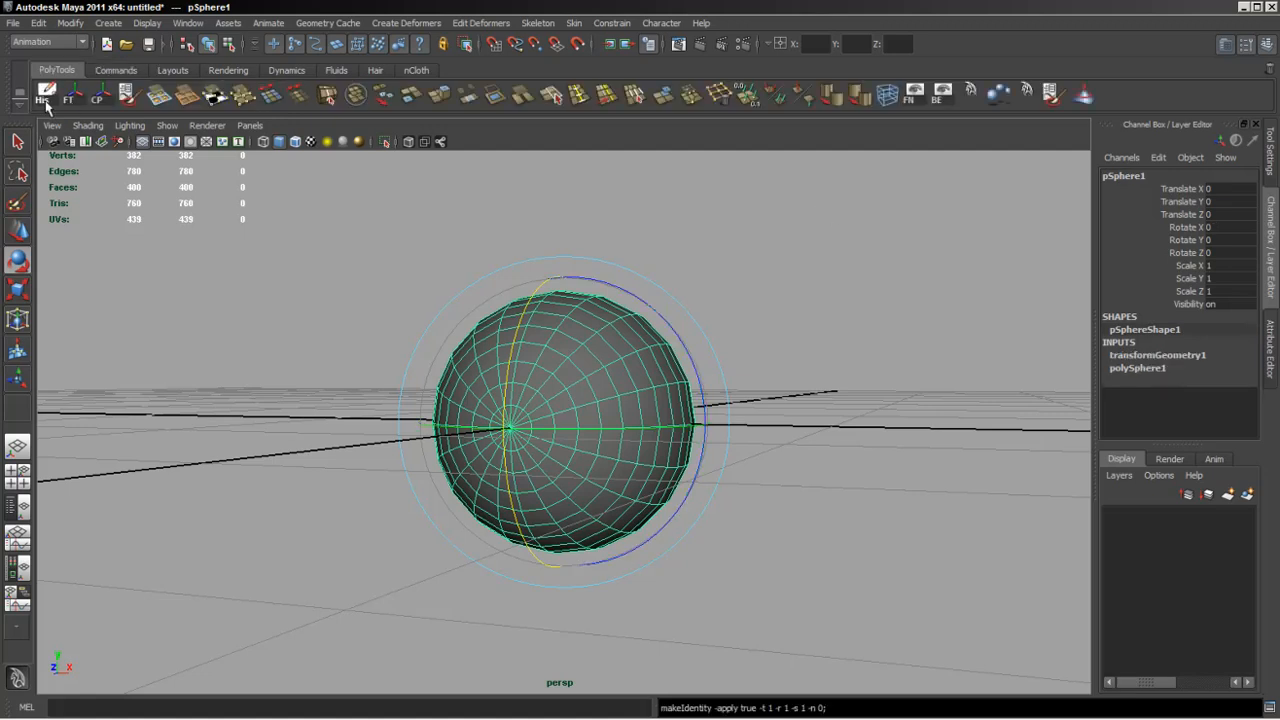
{"action": "left_click", "coordinate": [45, 105]}
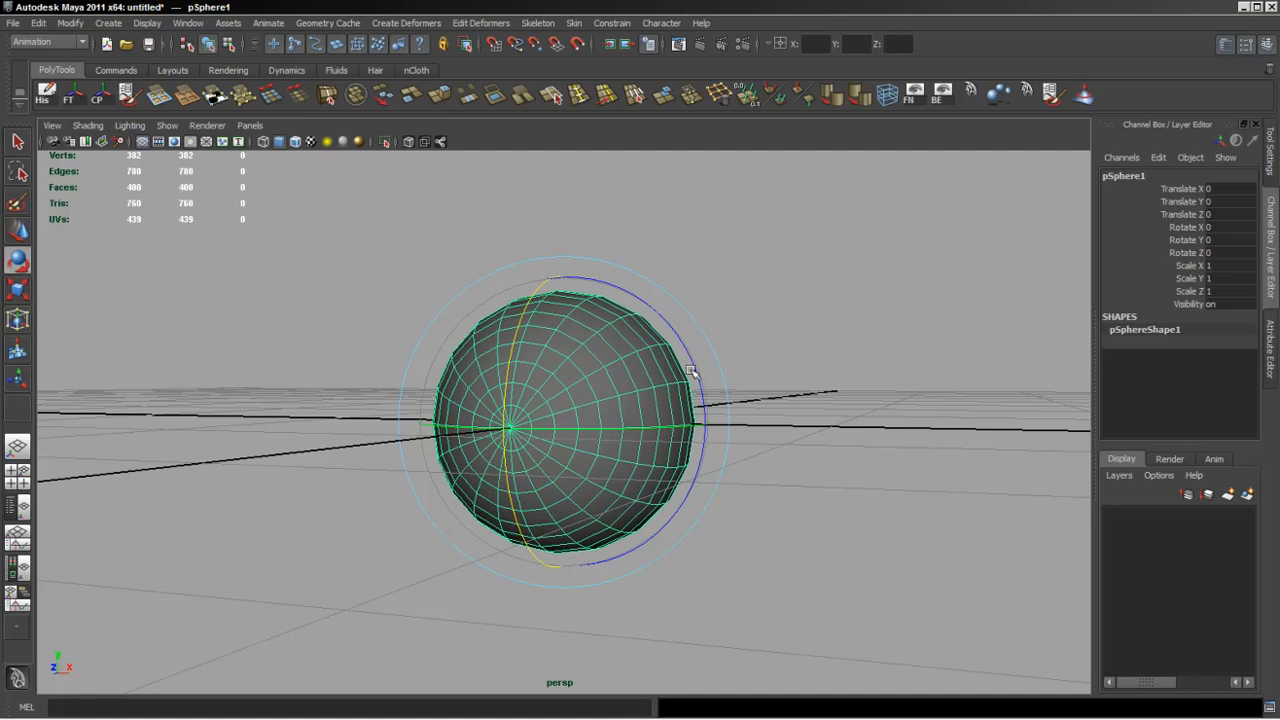
Examine the sphere's front pole and surrounding surface from several angles.
{"action": "left_click_drag", "start_coordinate": [797, 376], "coordinate": [729, 437], "text": "alt"}
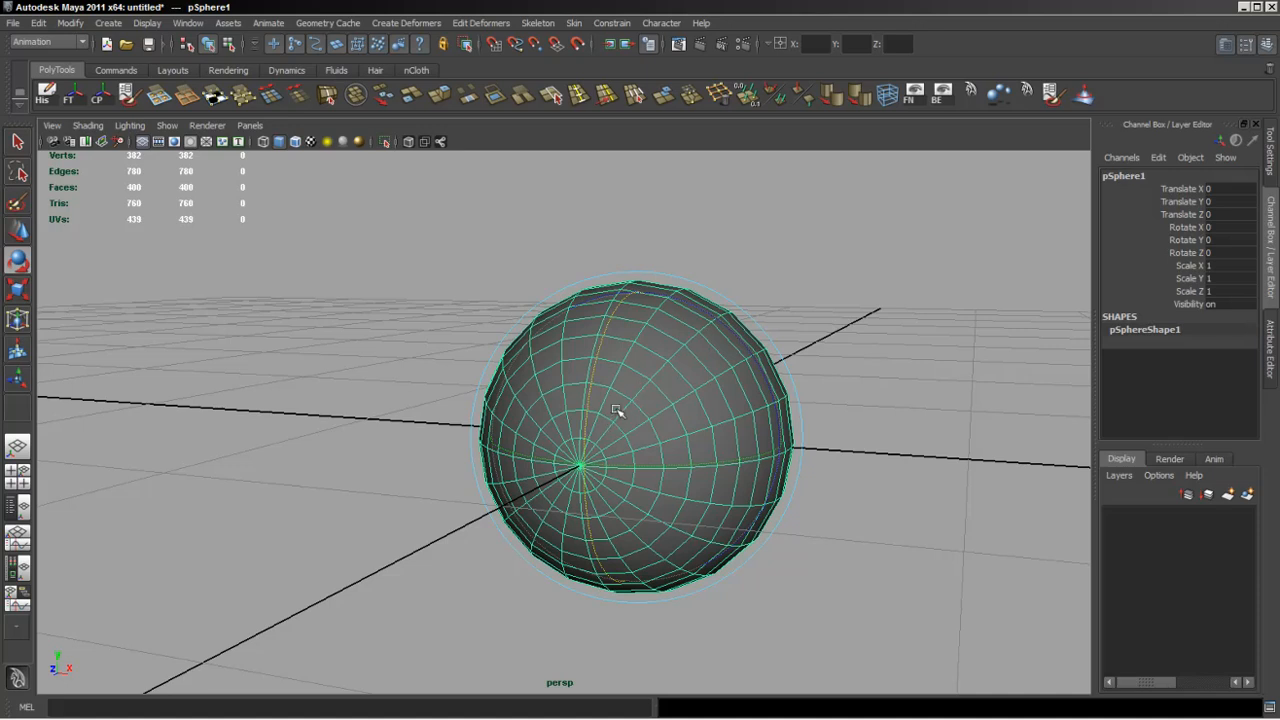
{"action": "mouse_move", "coordinate": [666, 455]}
{"action": "left_mouse_down", "text": "alt"}
{"action": "mouse_move", "coordinate": [657, 460]}
{"action": "mouse_move", "coordinate": [677, 466]}
{"action": "left_mouse_up", "text": "alt"}
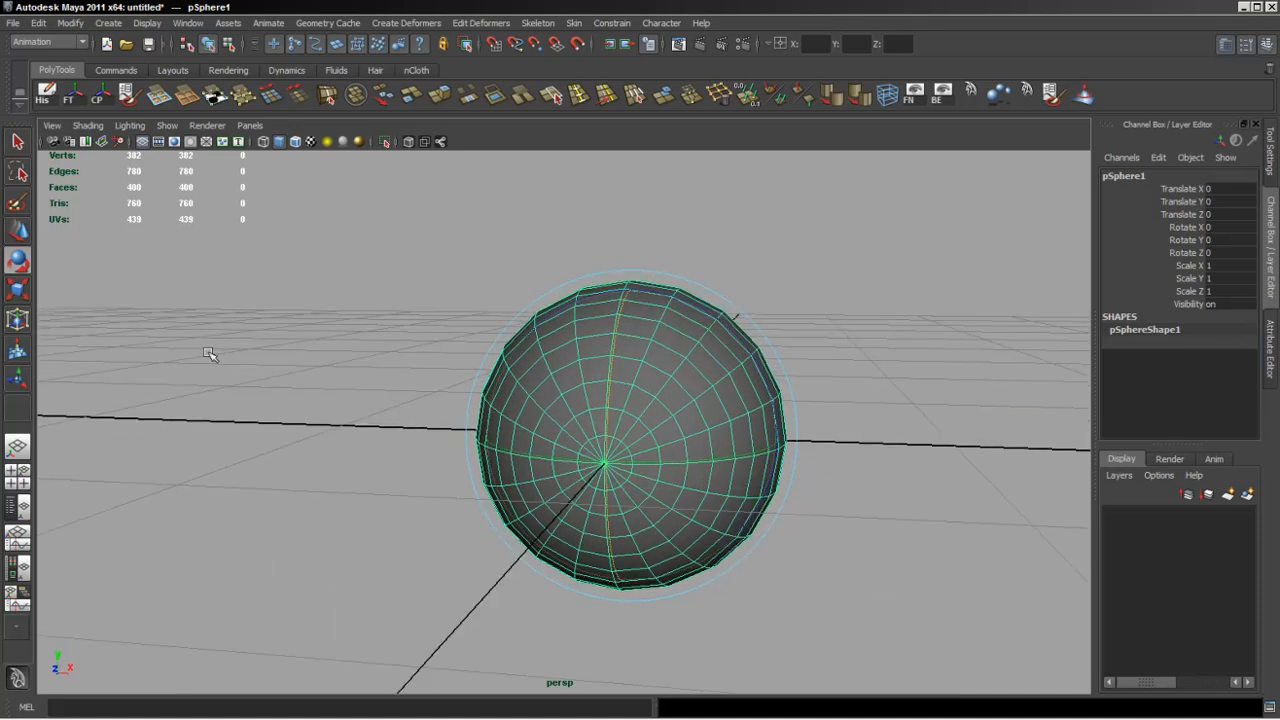
{"action": "left_click_drag", "start_coordinate": [391, 406], "coordinate": [477, 420], "text": "alt"}
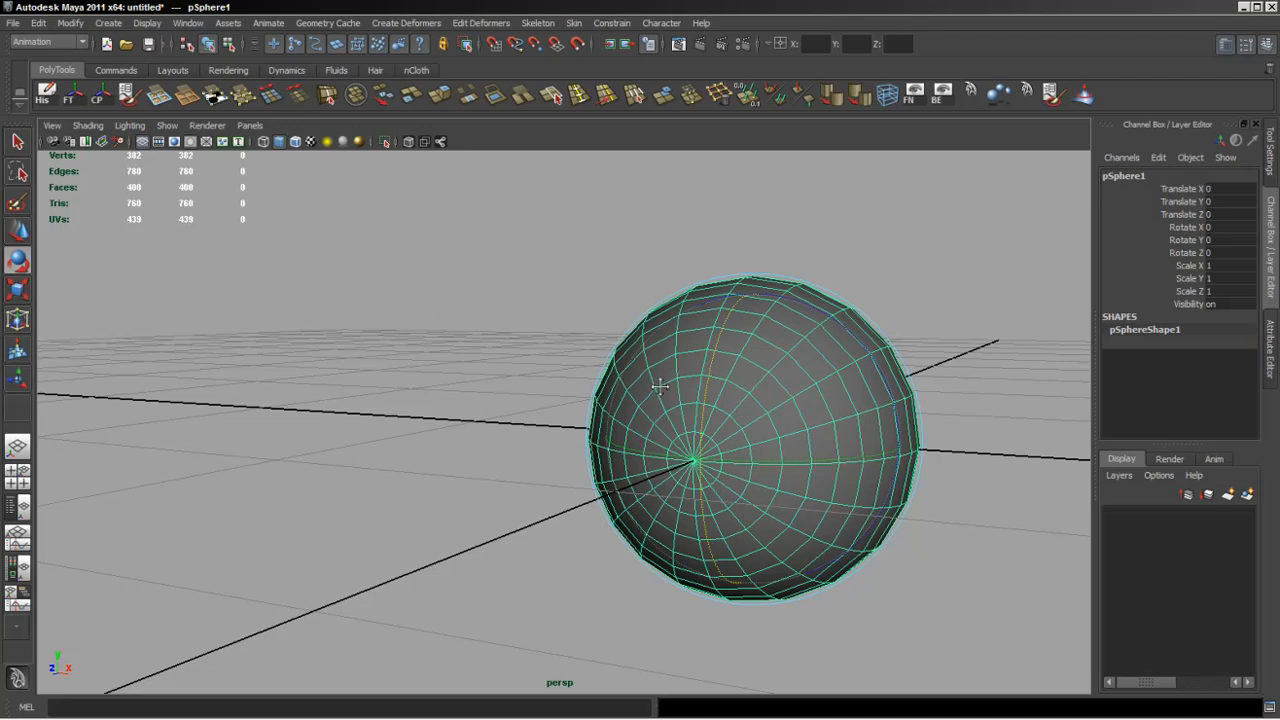
{"action": "middle_click_drag", "start_coordinate": [654, 372], "coordinate": [608, 370], "text": "alt"}
{"action": "left_click_drag", "start_coordinate": [627, 391], "coordinate": [597, 392], "text": "alt"}
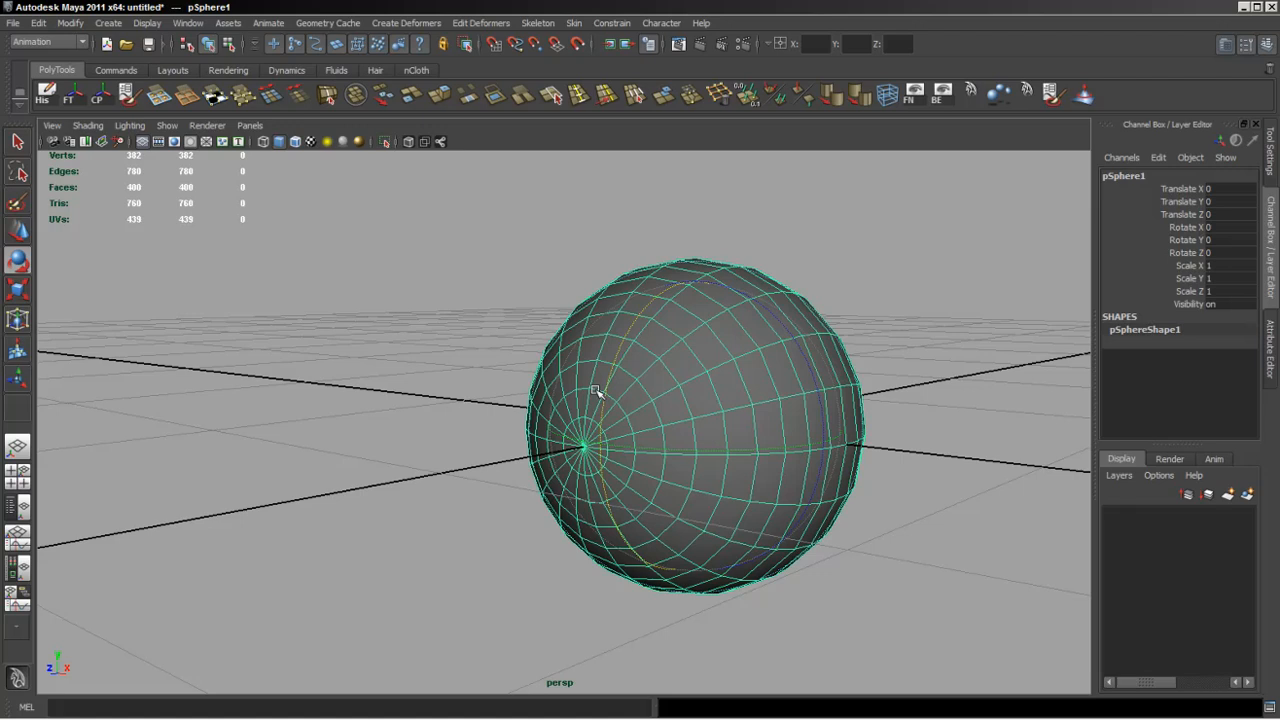
{"action": "mouse_move", "coordinate": [594, 468]}
{"action": "left_mouse_down", "text": "alt"}
{"action": "mouse_move", "coordinate": [600, 450]}
{"action": "mouse_move", "coordinate": [612, 466]}
{"action": "left_mouse_up", "text": "alt"}
{"action": "left_click_drag", "start_coordinate": [548, 441], "coordinate": [591, 482], "text": "alt"}
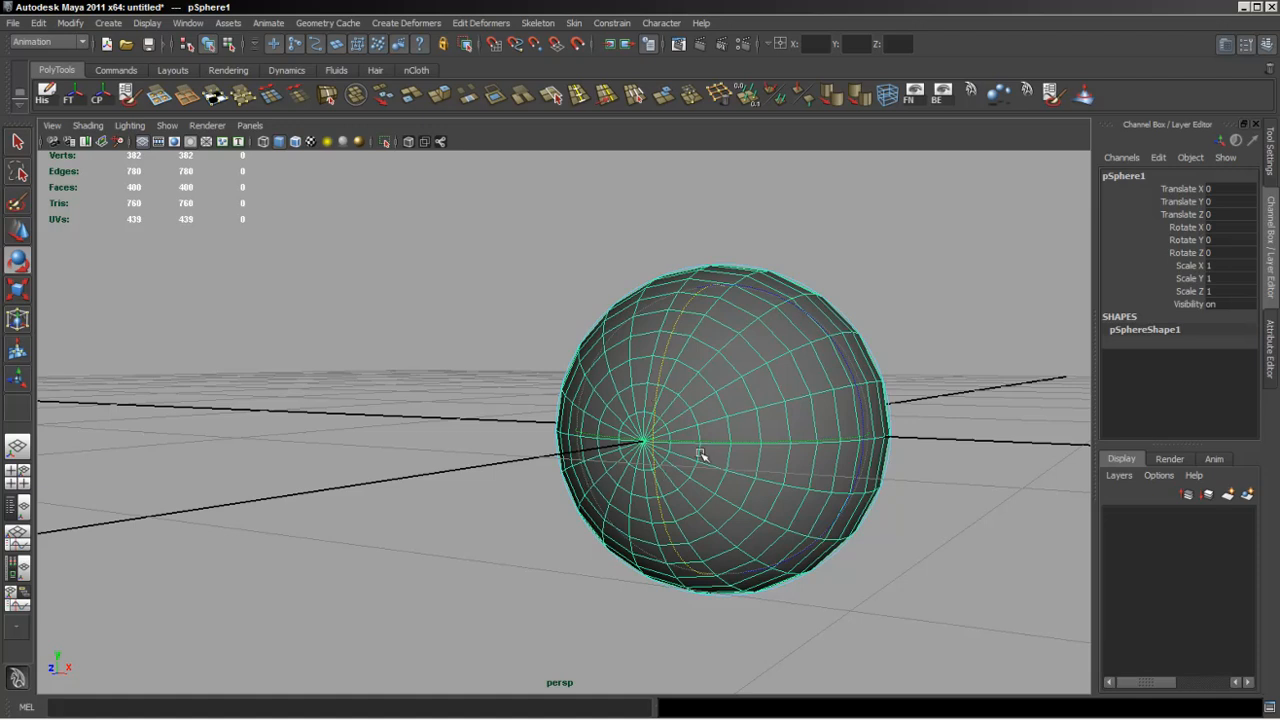
Delete the rearmost seven rings of faces so the sphere is open at the back.
{"action": "left_click_drag", "start_coordinate": [718, 453], "coordinate": [637, 468], "text": "alt"}
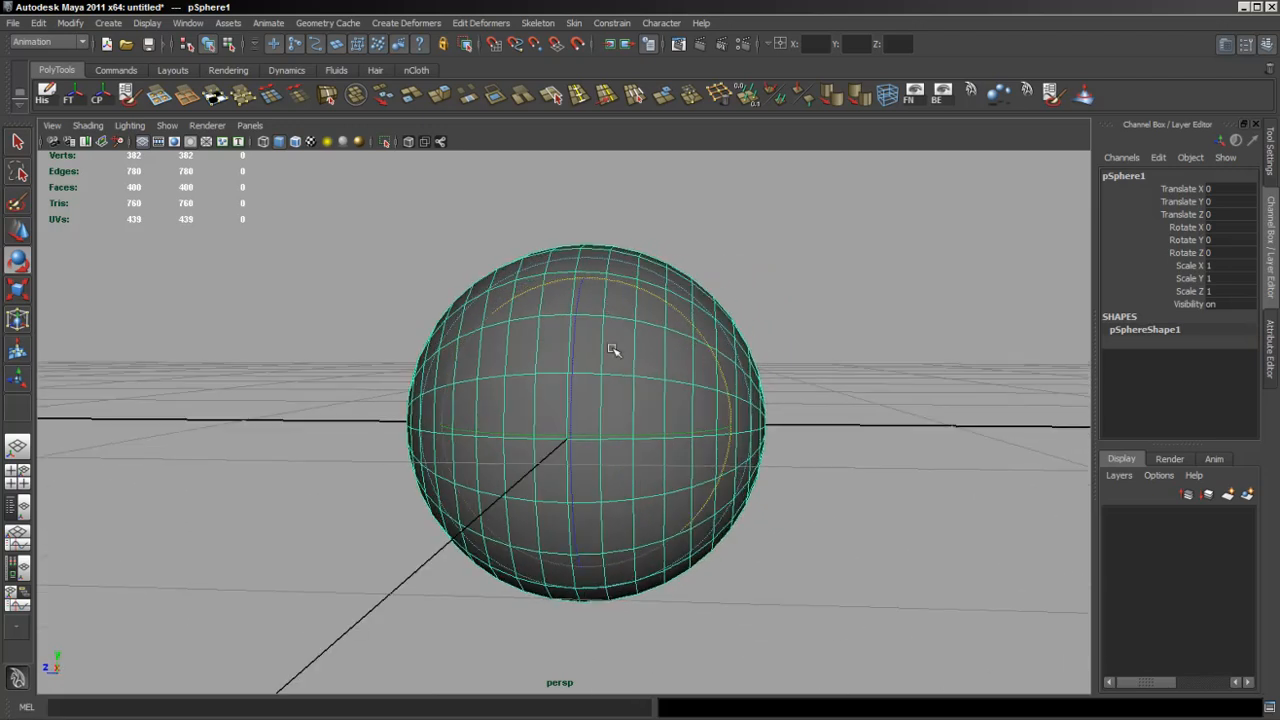
{"action": "key", "text": "F8"}
{"action": "left_click_drag", "start_coordinate": [846, 198], "coordinate": [670, 622]}
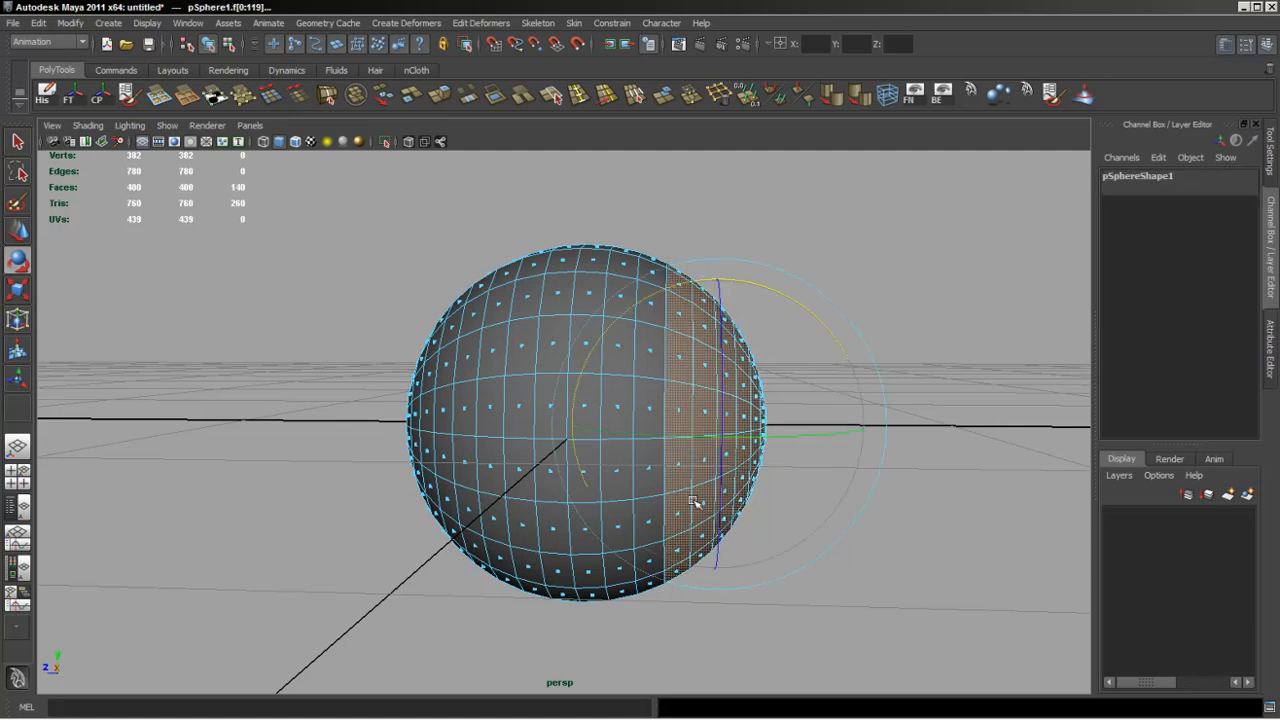
{"action": "mouse_move", "coordinate": [691, 506]}
{"action": "left_mouse_down", "text": "alt"}
{"action": "mouse_move", "coordinate": [383, 517]}
{"action": "mouse_move", "coordinate": [707, 500]}
{"action": "left_mouse_up", "text": "alt"}
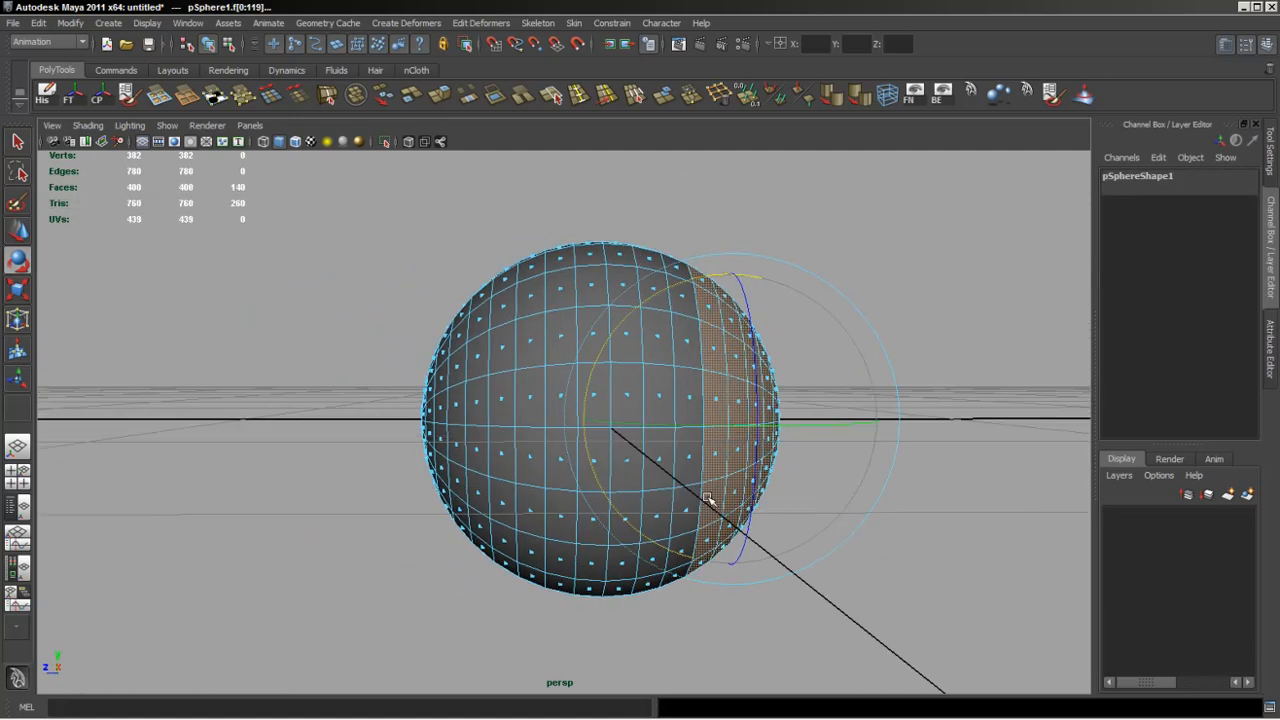
{"action": "key", "text": "Delete"}
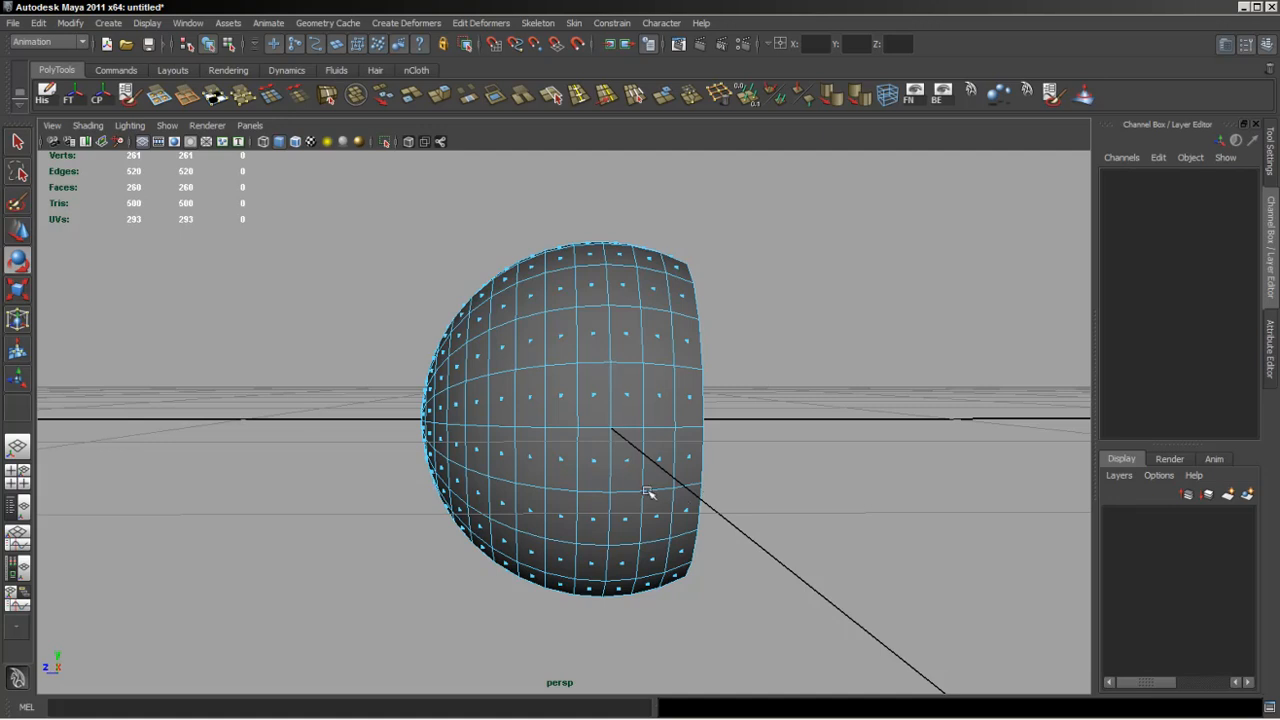
{"action": "left_click_drag", "start_coordinate": [597, 481], "coordinate": [506, 381], "text": "alt"}
{"action": "left_click_drag", "start_coordinate": [622, 453], "coordinate": [658, 453], "text": "alt"}
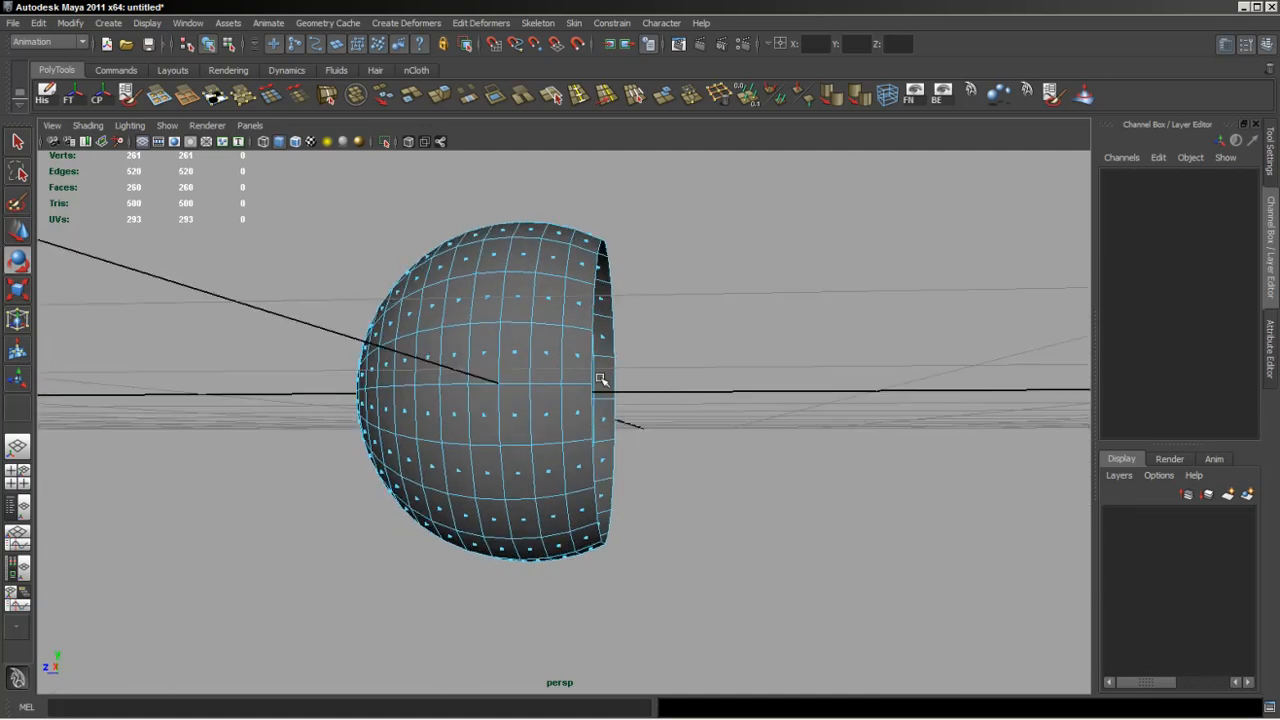
Delete every other edge converging at the sphere's front pole, leaving ten spokes inside the innermost ring.
{"action": "left_click_drag", "start_coordinate": [600, 379], "coordinate": [630, 470], "text": "alt"}
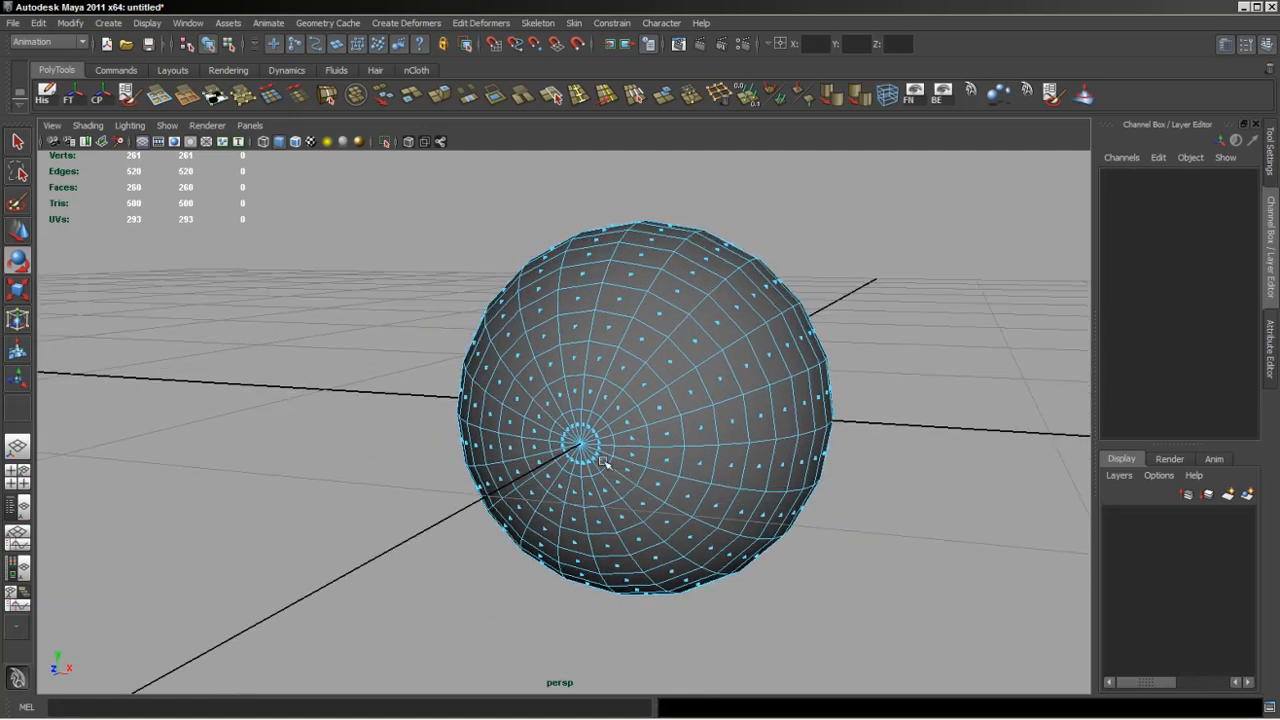
{"action": "right_click_drag", "start_coordinate": [583, 457], "coordinate": [780, 497], "text": "alt"}
{"action": "middle_click_drag", "start_coordinate": [706, 510], "coordinate": [620, 508], "text": "alt"}
{"action": "left_click_drag", "start_coordinate": [620, 508], "coordinate": [649, 489], "text": "alt"}
{"action": "middle_click_drag", "start_coordinate": [649, 489], "coordinate": [586, 489], "text": "alt"}
{"action": "right_click_drag", "start_coordinate": [586, 489], "coordinate": [666, 517], "text": "alt"}
{"action": "left_click_drag", "start_coordinate": [626, 472], "coordinate": [637, 488], "text": "alt"}
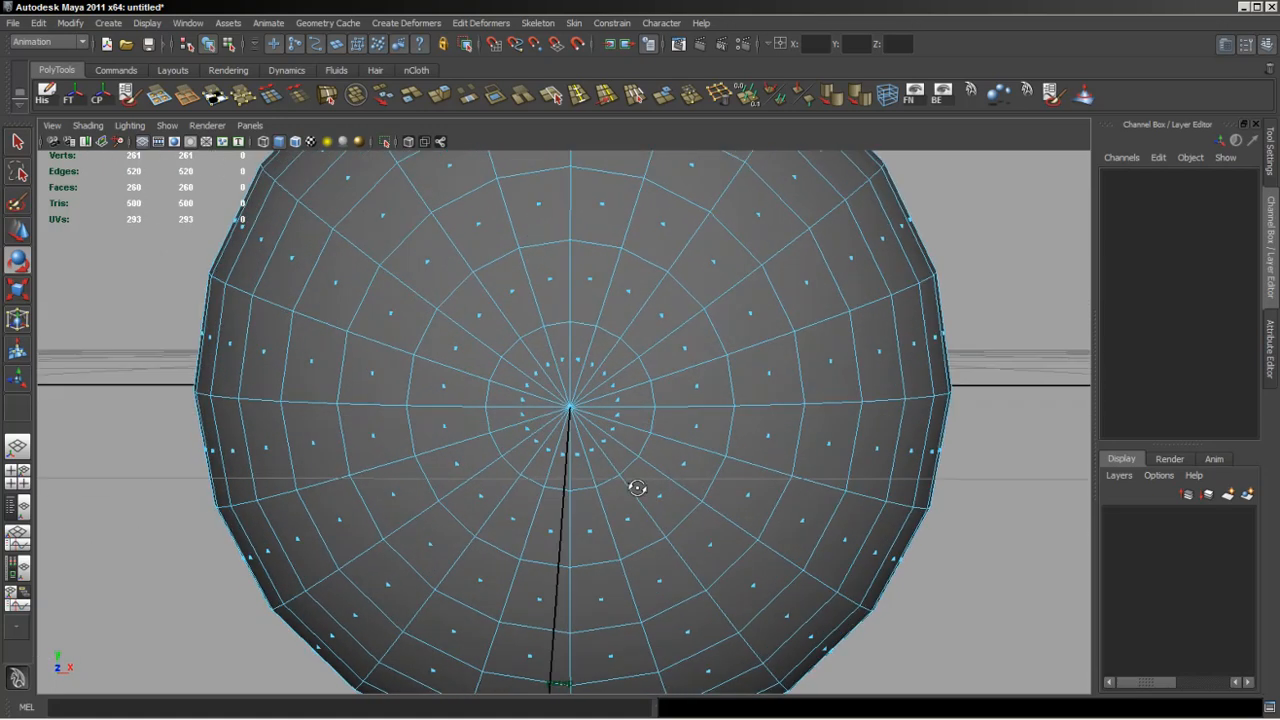
{"action": "right_click_drag", "start_coordinate": [623, 400], "coordinate": [617, 371]}
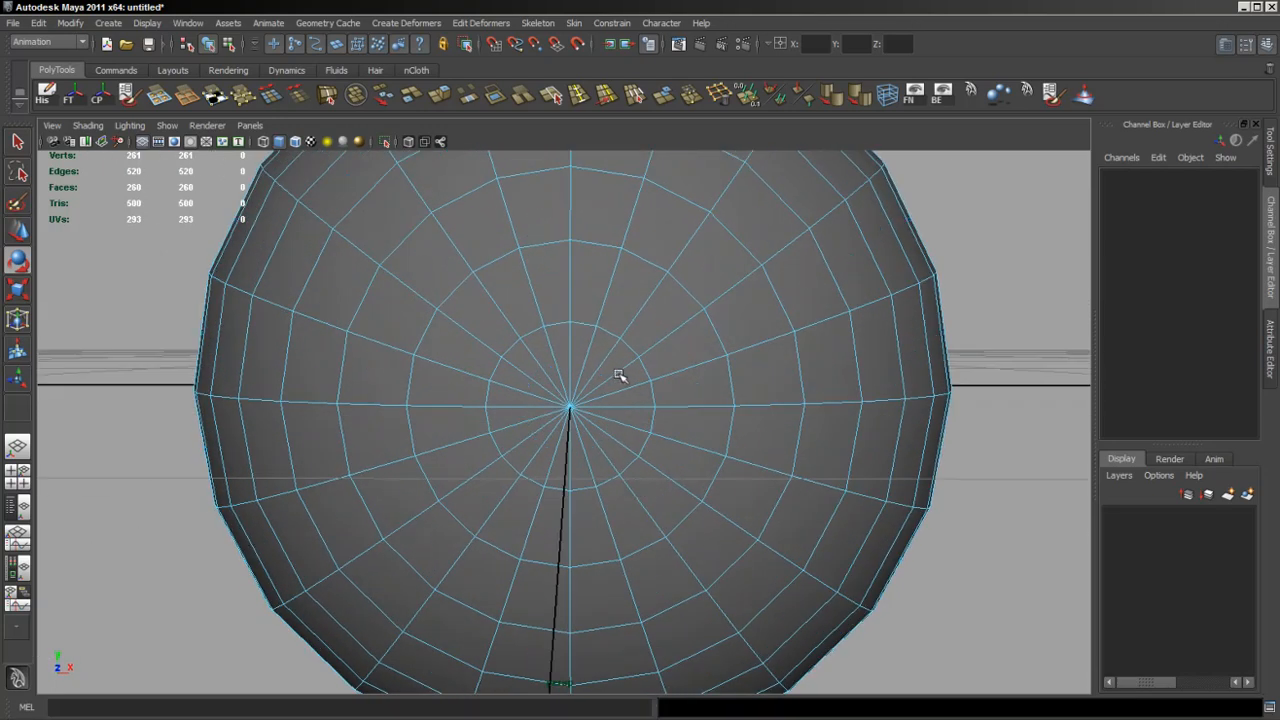
{"action": "left_click", "coordinate": [572, 345]}
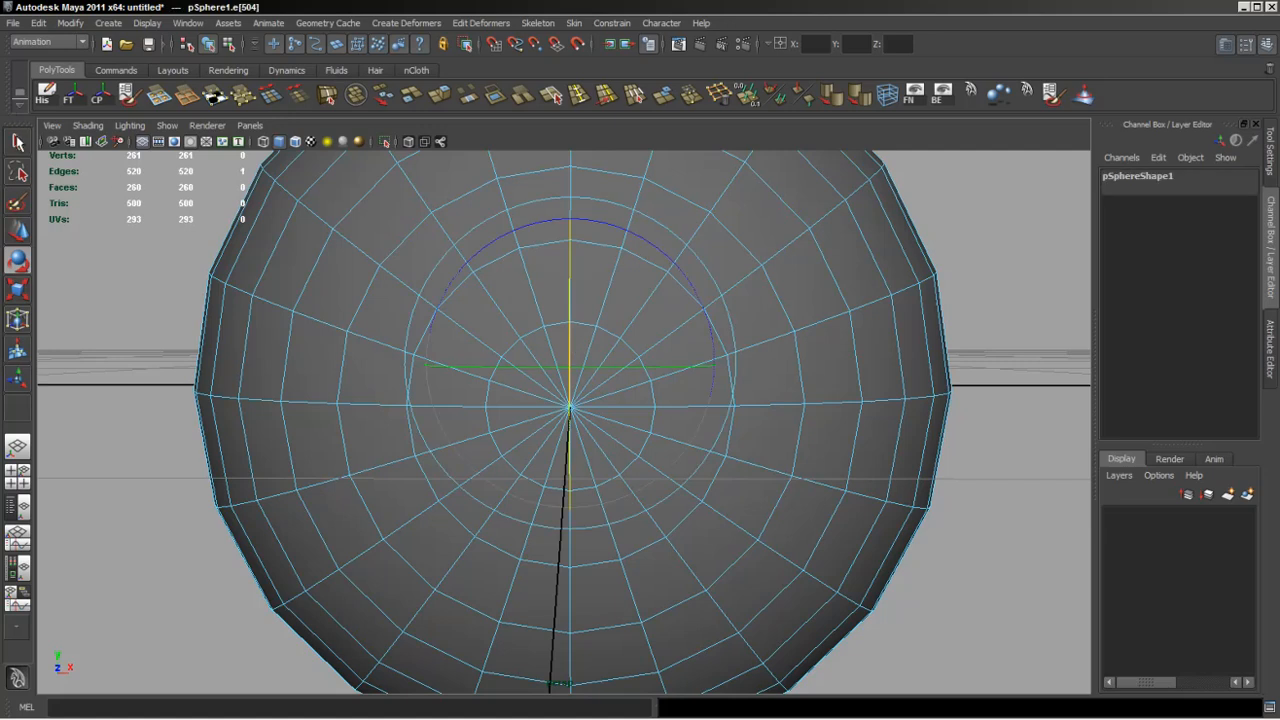
{"action": "key", "text": "q"}
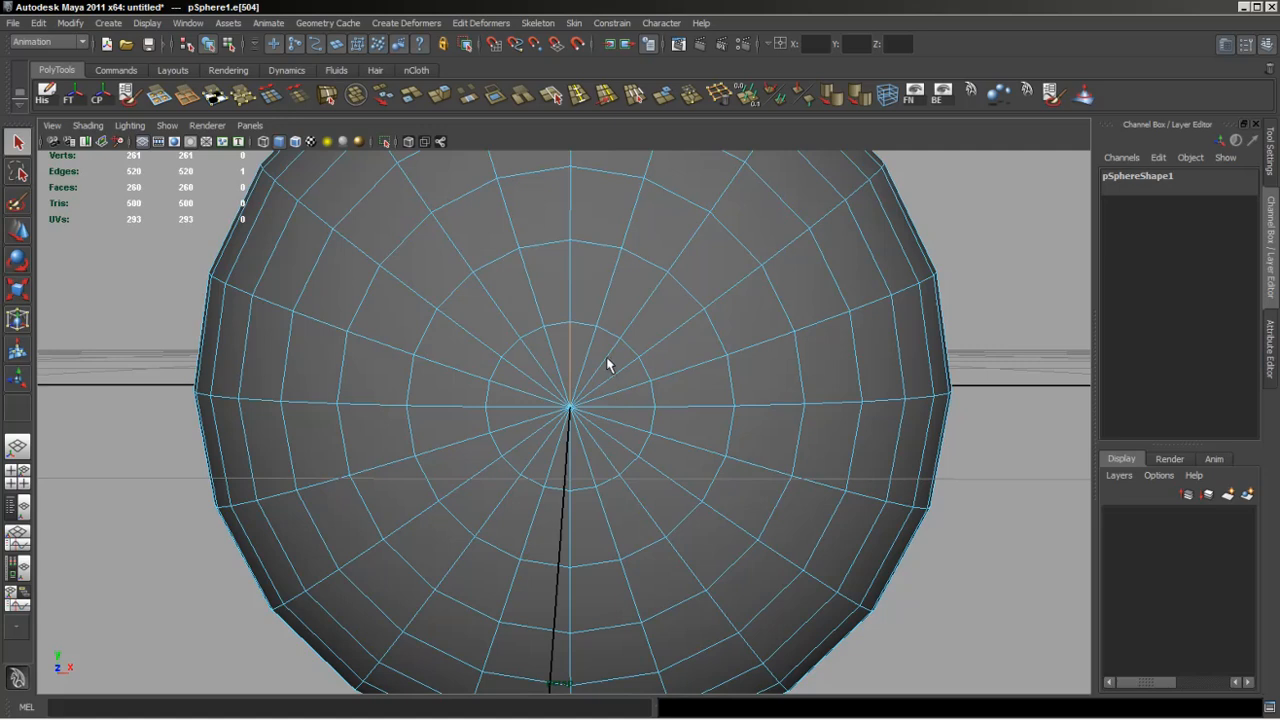
{"action": "left_click", "coordinate": [616, 393], "text": "shift"}
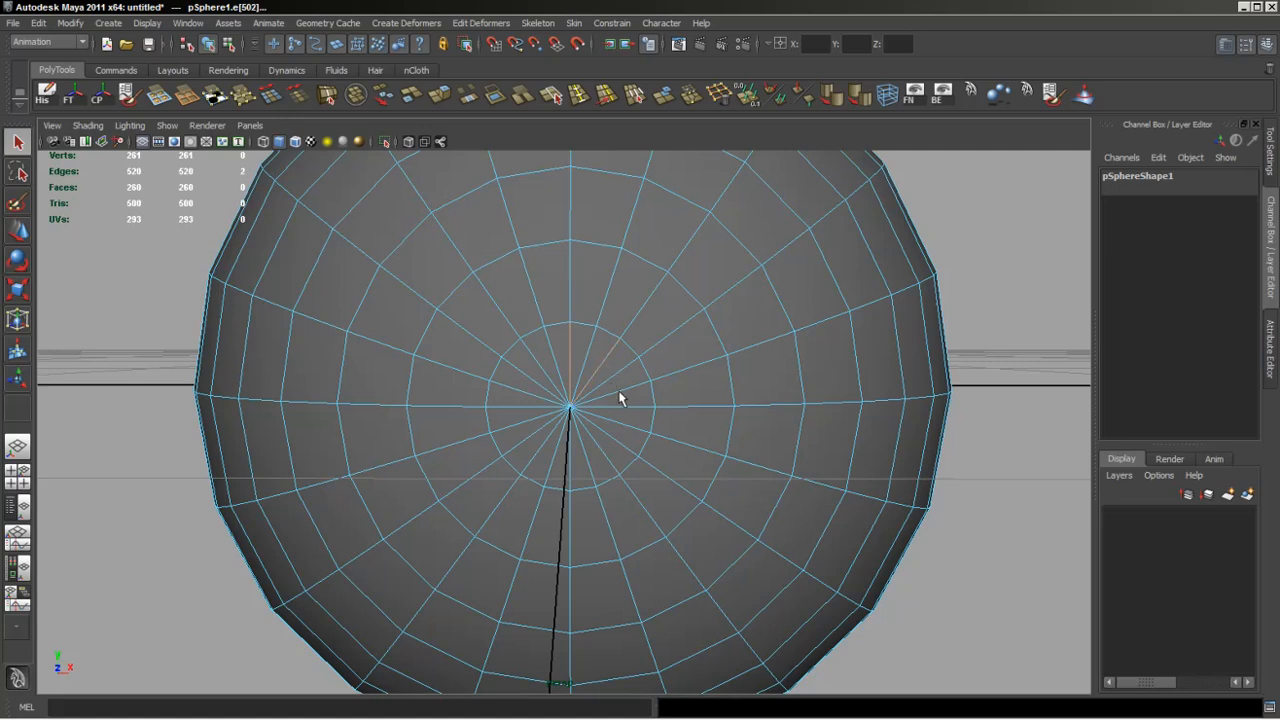
{"action": "left_click", "coordinate": [606, 460], "text": "shift"}
{"action": "left_click", "coordinate": [512, 424], "text": "shift"}
{"action": "left_click", "coordinate": [515, 391], "text": "shift"}
{"action": "left_click", "coordinate": [530, 410], "text": "shift"}
{"action": "key", "text": "Delete"}
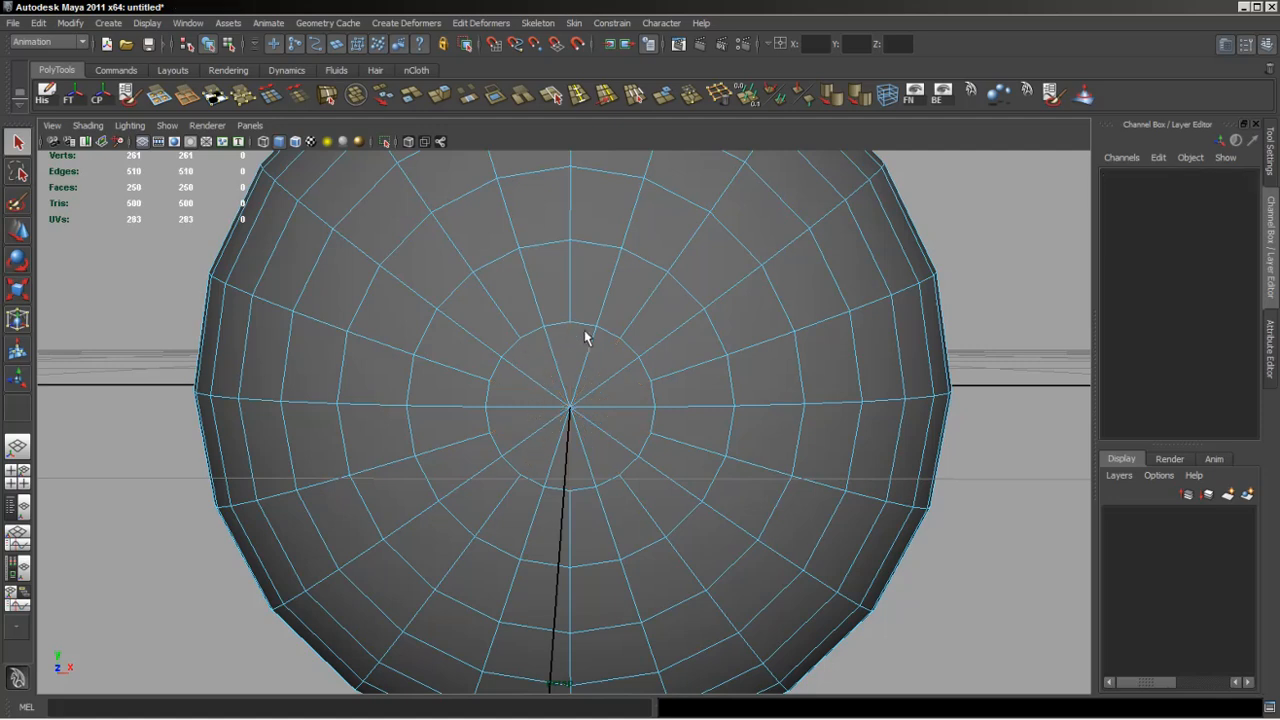
Duplicate the open-backed sphere in object mode and move the copy along X to about -4.08.
{"action": "left_click_drag", "start_coordinate": [589, 423], "coordinate": [562, 416], "text": "alt"}
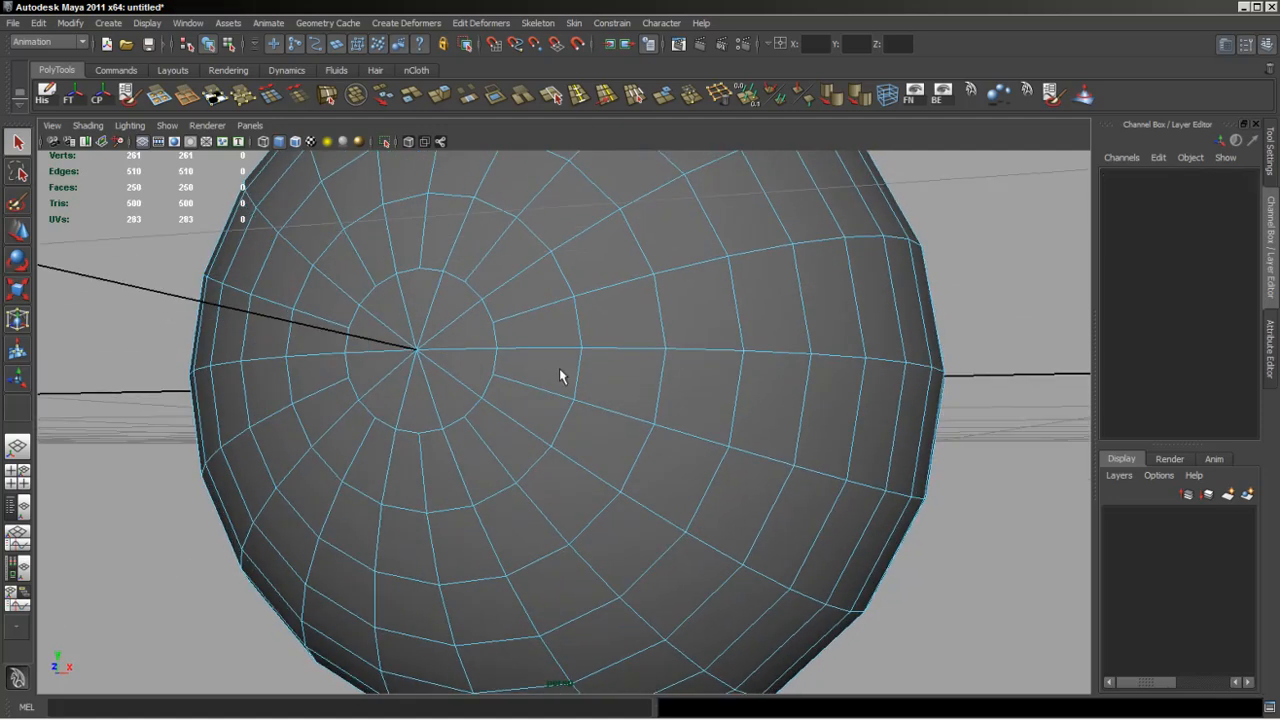
{"action": "right_click_drag", "start_coordinate": [636, 399], "coordinate": [246, 392], "text": "alt"}
{"action": "left_click_drag", "start_coordinate": [507, 394], "coordinate": [500, 438], "text": "alt"}
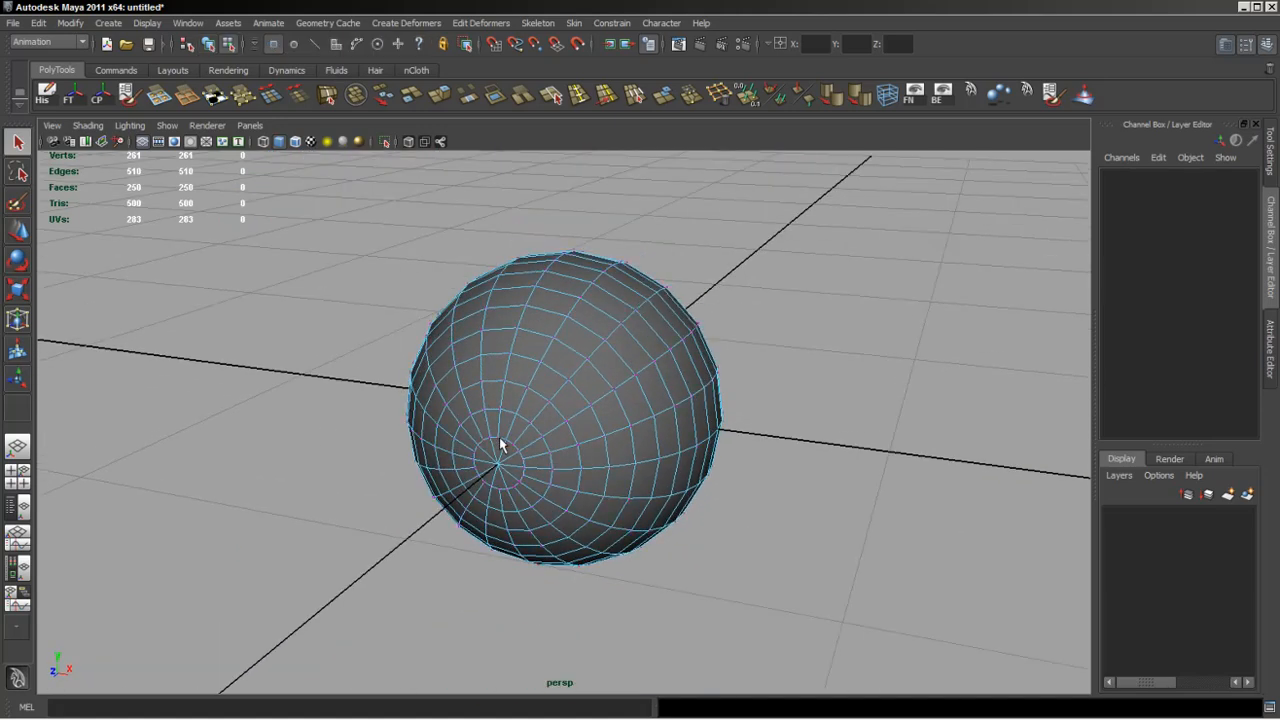
{"action": "key", "text": "F8"}
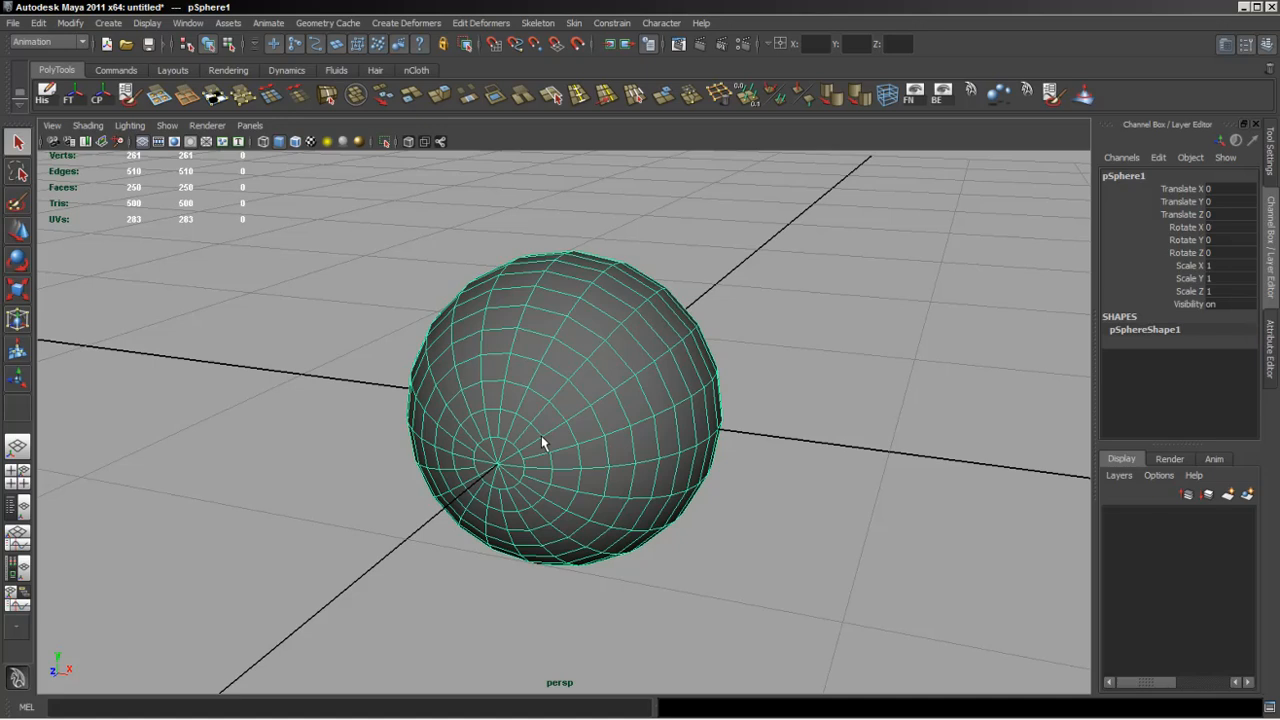
{"action": "key", "text": "ctrl+d"}
{"action": "key", "text": "w"}
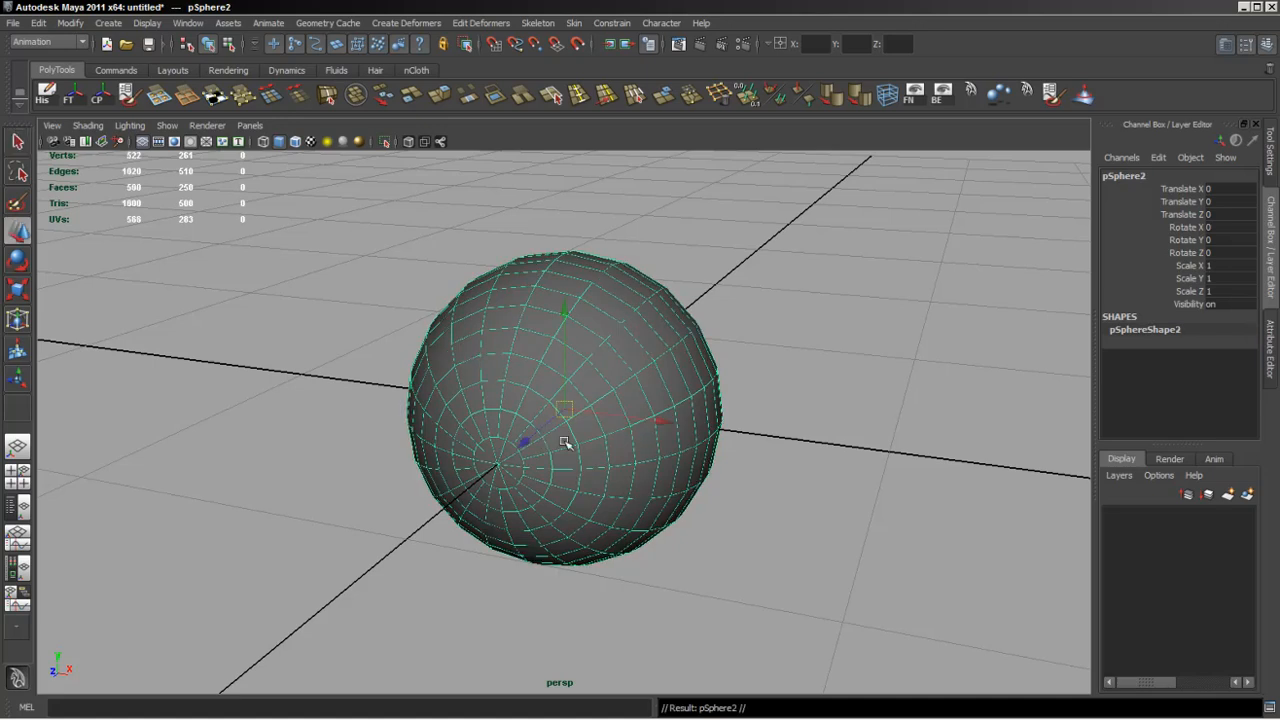
{"action": "left_click_drag", "start_coordinate": [655, 423], "coordinate": [143, 349]}
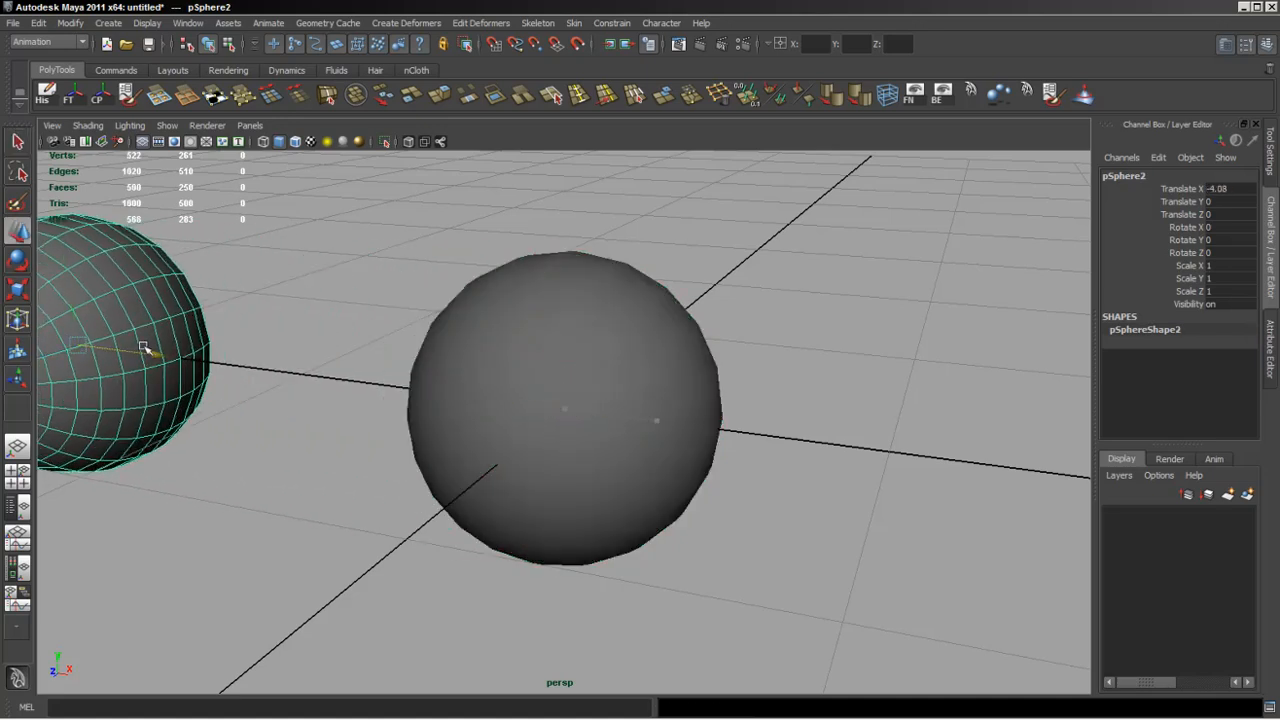
{"action": "left_click_drag", "start_coordinate": [309, 437], "coordinate": [603, 451], "text": "alt"}
Rename the original sphere Inner_Eye and the duplicated sphere Outer_Eye.
{"action": "left_click", "coordinate": [765, 347]}
{"action": "left_click", "coordinate": [329, 317]}
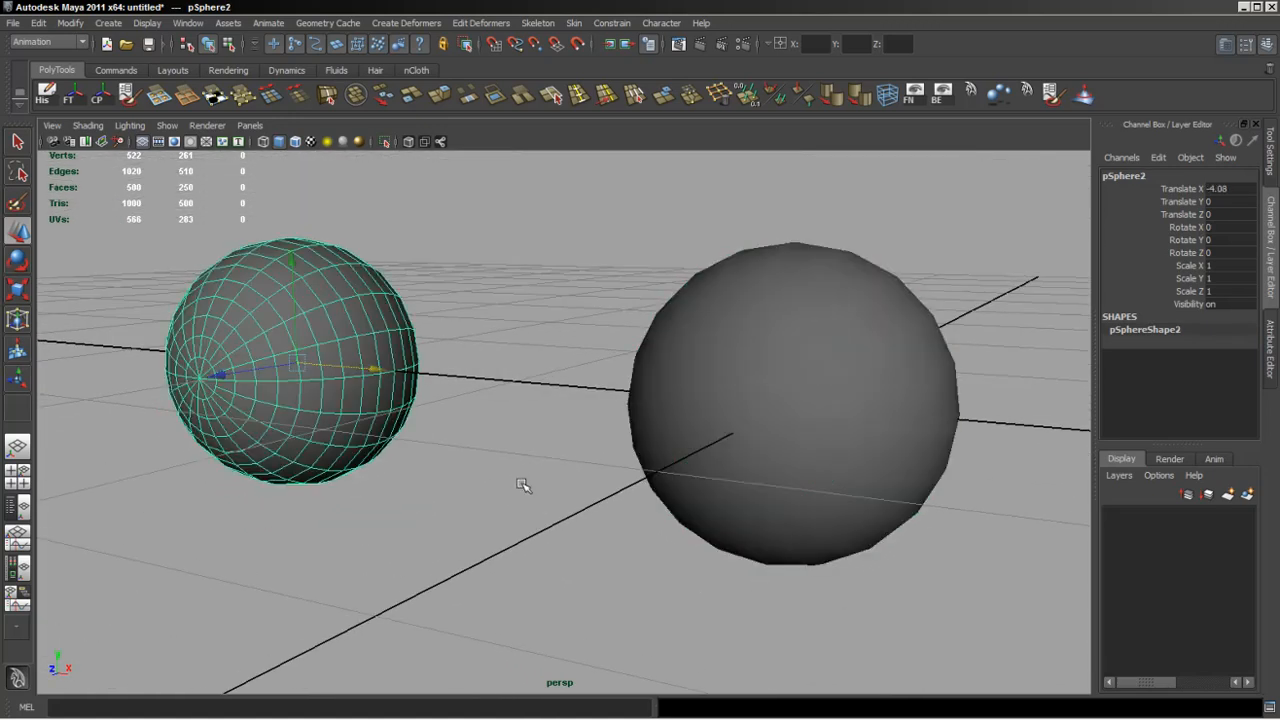
{"action": "left_click", "coordinate": [775, 396]}
{"action": "left_click", "coordinate": [291, 315]}
{"action": "left_click", "coordinate": [832, 388]}
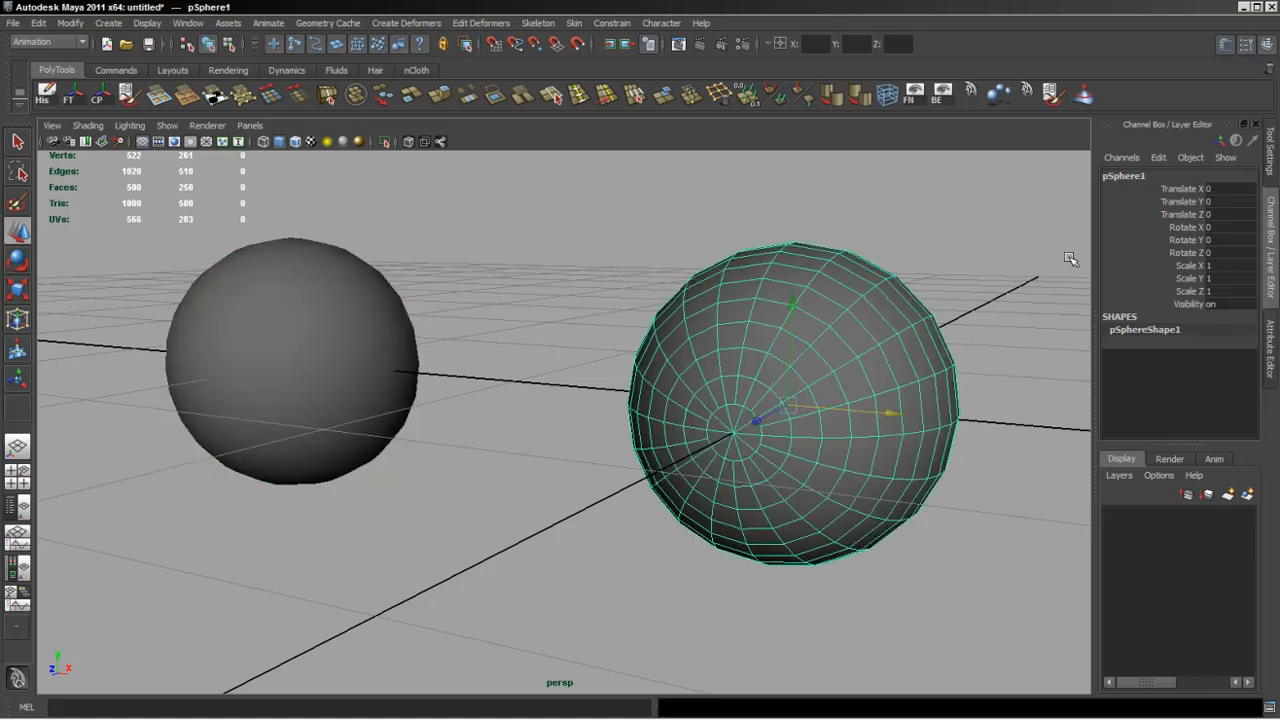
{"action": "left_click", "coordinate": [1116, 178]}
{"action": "left_click", "coordinate": [1116, 178]}
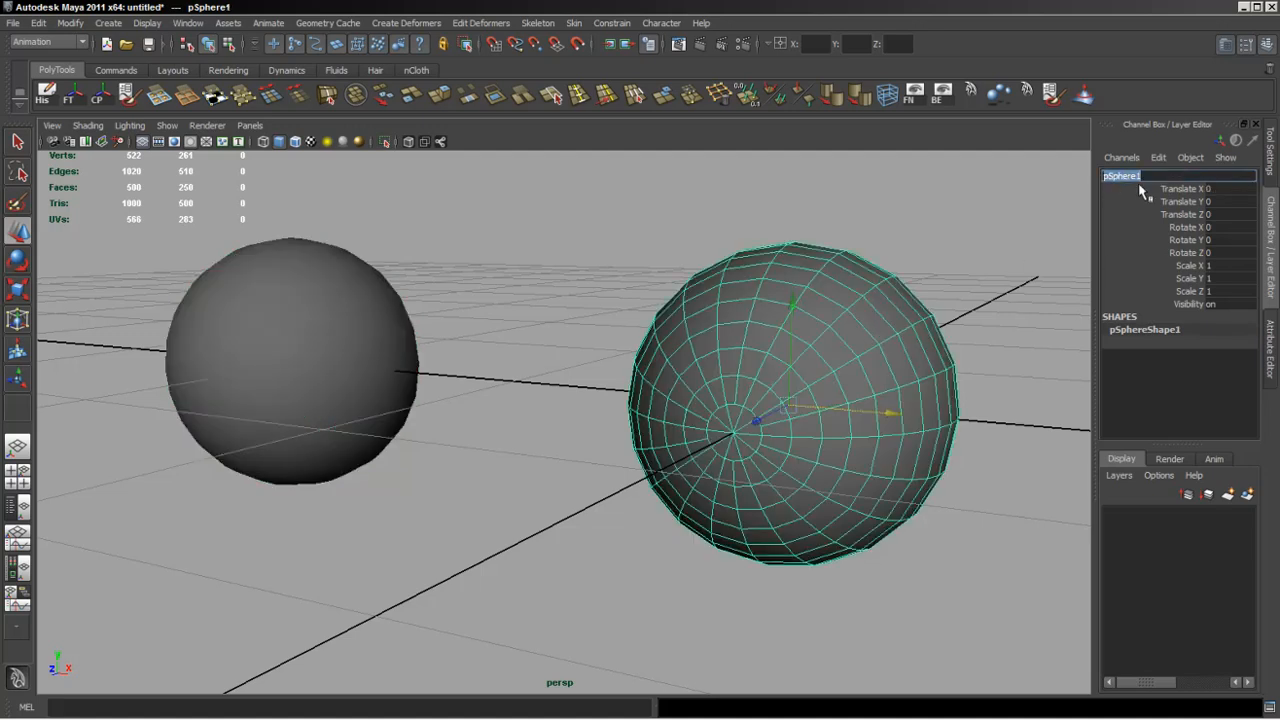
{"action": "key", "text": "BackSpace"}
{"action": "key", "text": "Return"}
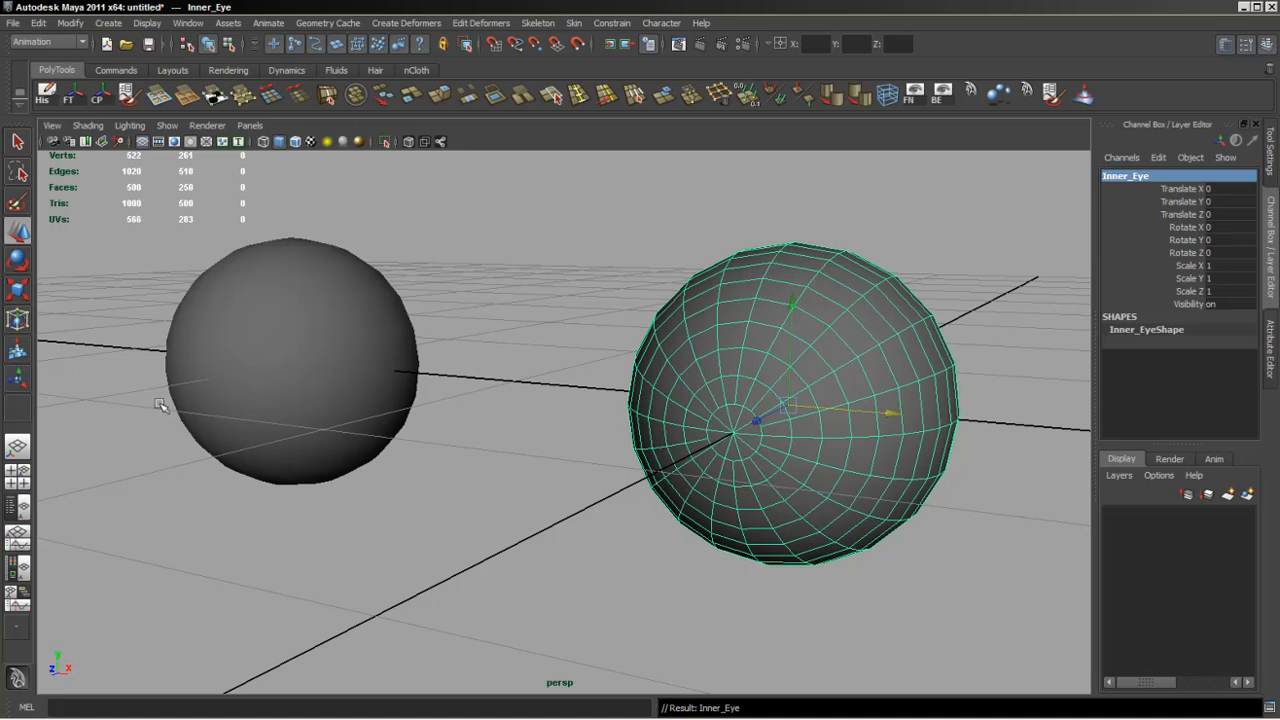
{"action": "left_click", "coordinate": [324, 348]}
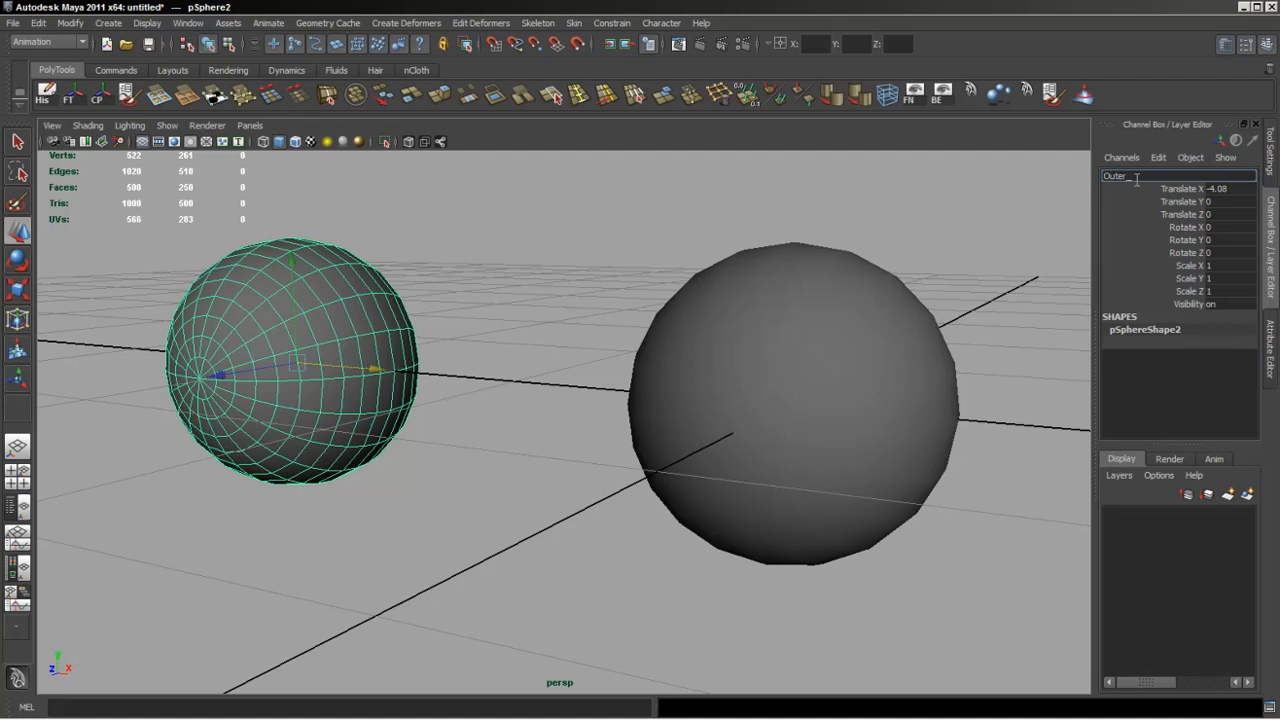
{"action": "key", "text": "Return"}
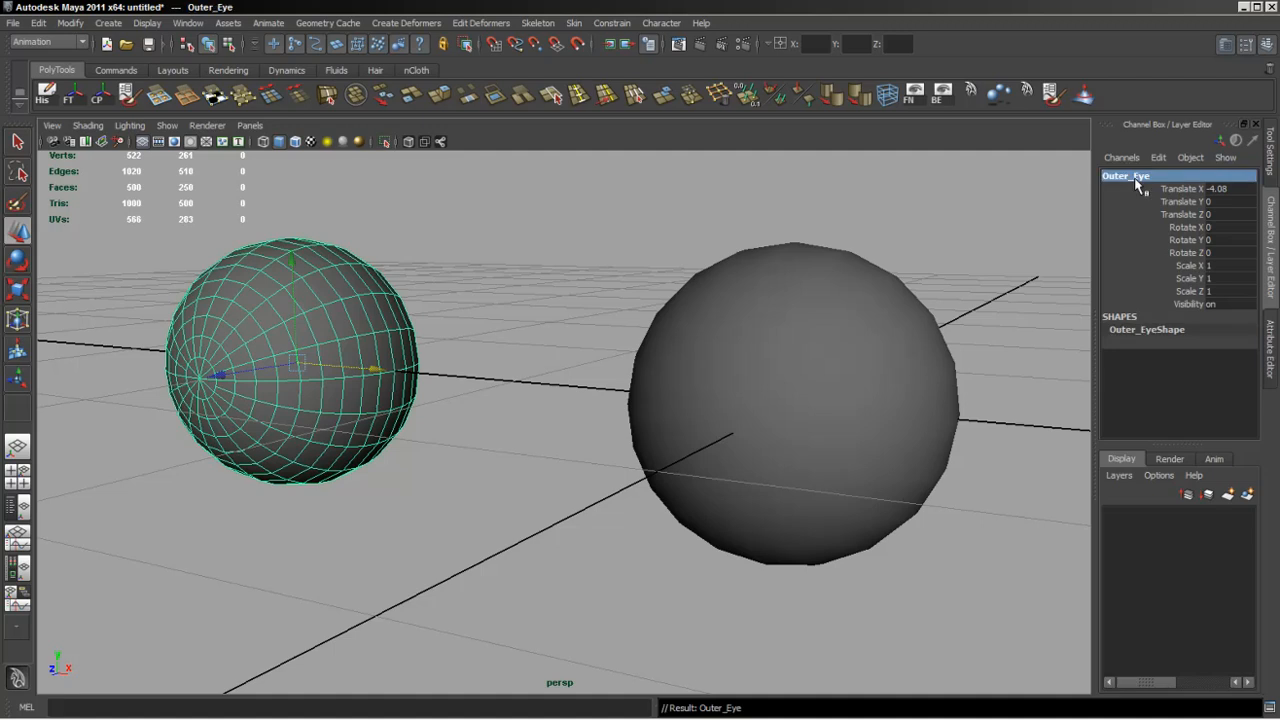
In the side view, flatten Inner_Eye's pole vertex and three frontmost vertex rings along Z, then move them slightly back into the eye.
{"action": "left_click_drag", "start_coordinate": [746, 406], "coordinate": [724, 464], "text": "alt"}
{"action": "left_click", "coordinate": [690, 440]}
{"action": "left_click_drag", "start_coordinate": [583, 351], "coordinate": [540, 244], "text": "alt"}
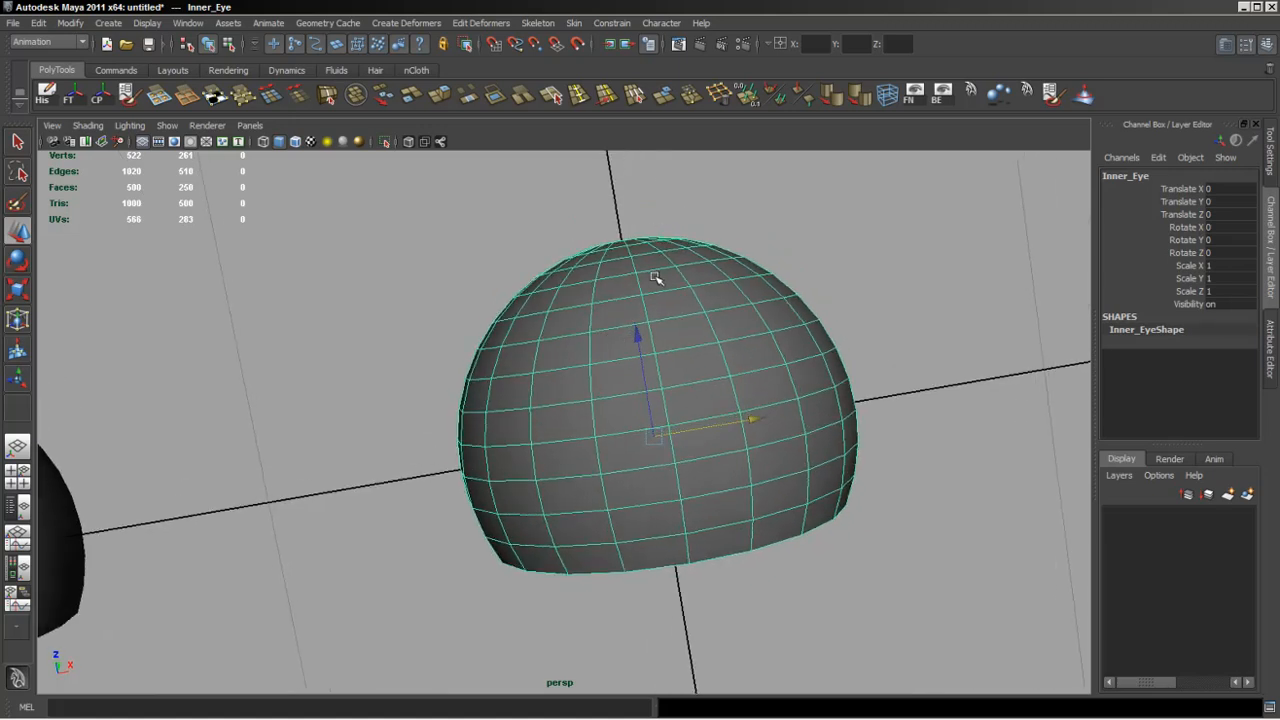
{"action": "left_click_drag", "start_coordinate": [655, 278], "coordinate": [642, 327], "text": "alt"}
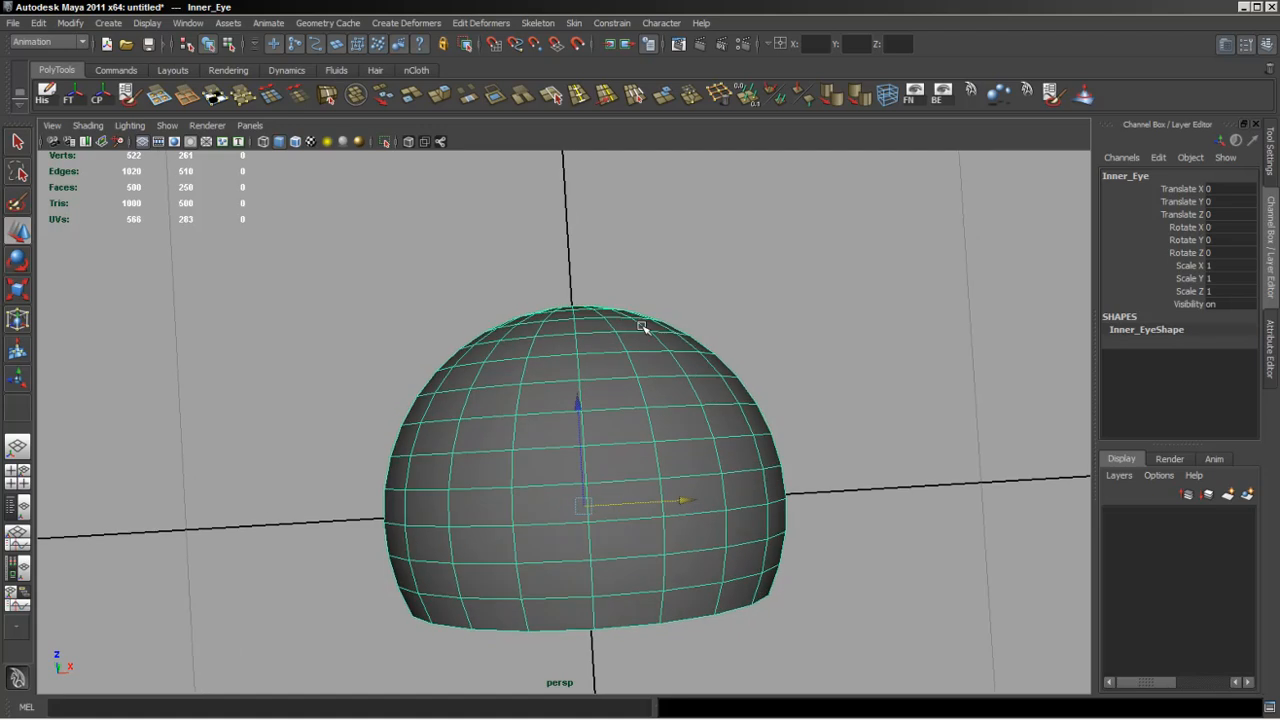
{"action": "key", "text": "space"}
{"action": "key", "text": "space"}
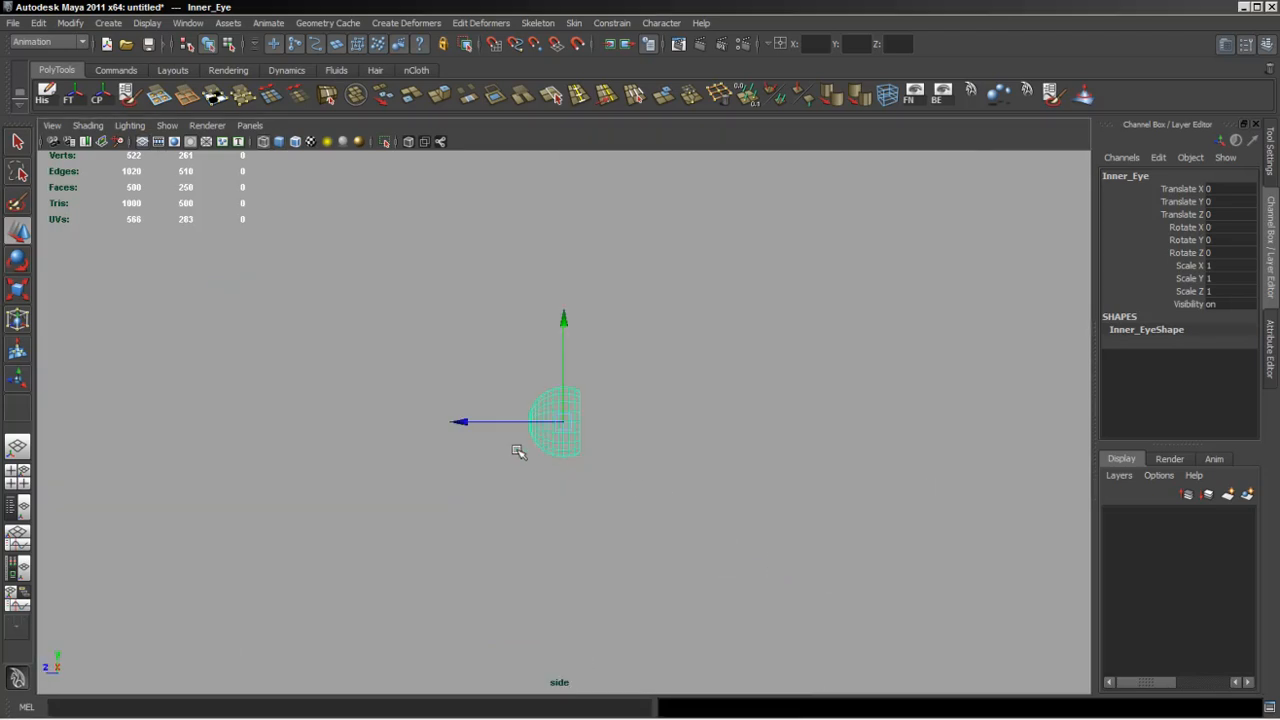
{"action": "right_click_drag", "start_coordinate": [636, 442], "coordinate": [1263, 540], "text": "alt"}
{"action": "right_click_drag", "start_coordinate": [777, 487], "coordinate": [690, 480], "text": "alt"}
{"action": "middle_click_drag", "start_coordinate": [454, 493], "coordinate": [521, 491], "text": "alt"}
{"action": "right_click_drag", "start_coordinate": [498, 345], "coordinate": [440, 346]}
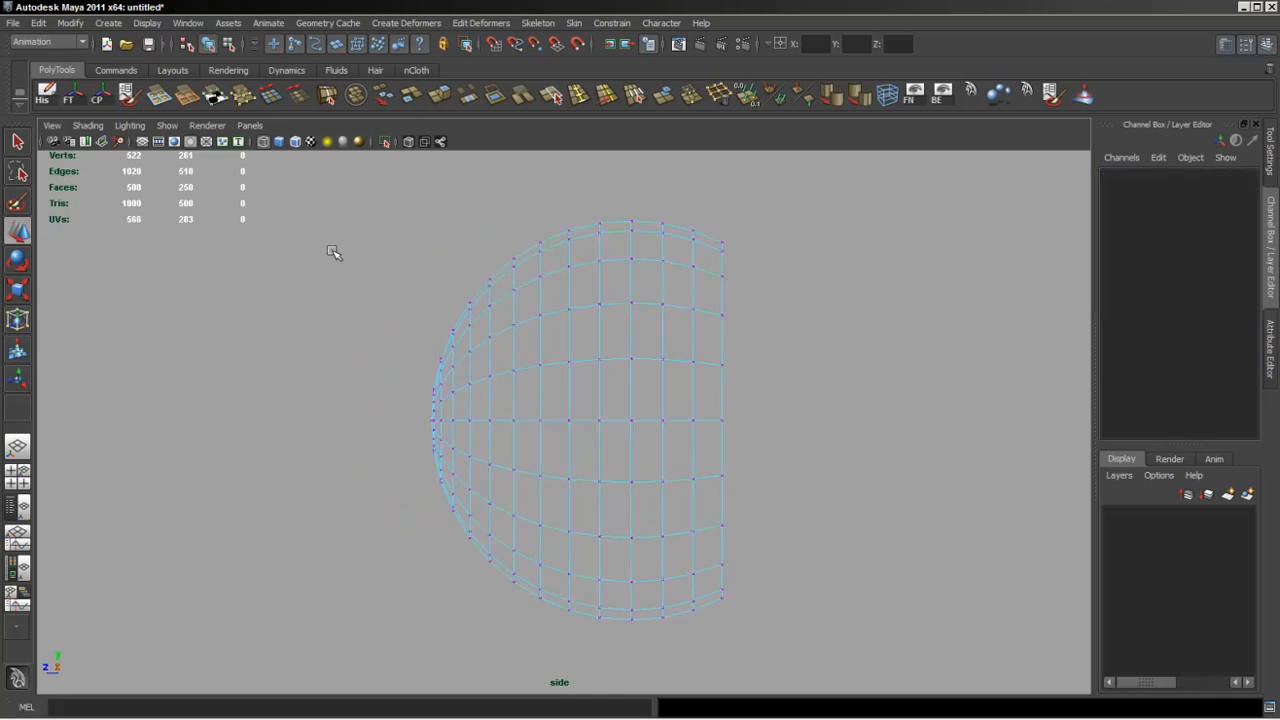
{"action": "left_click_drag", "start_coordinate": [461, 595], "coordinate": [462, 597]}
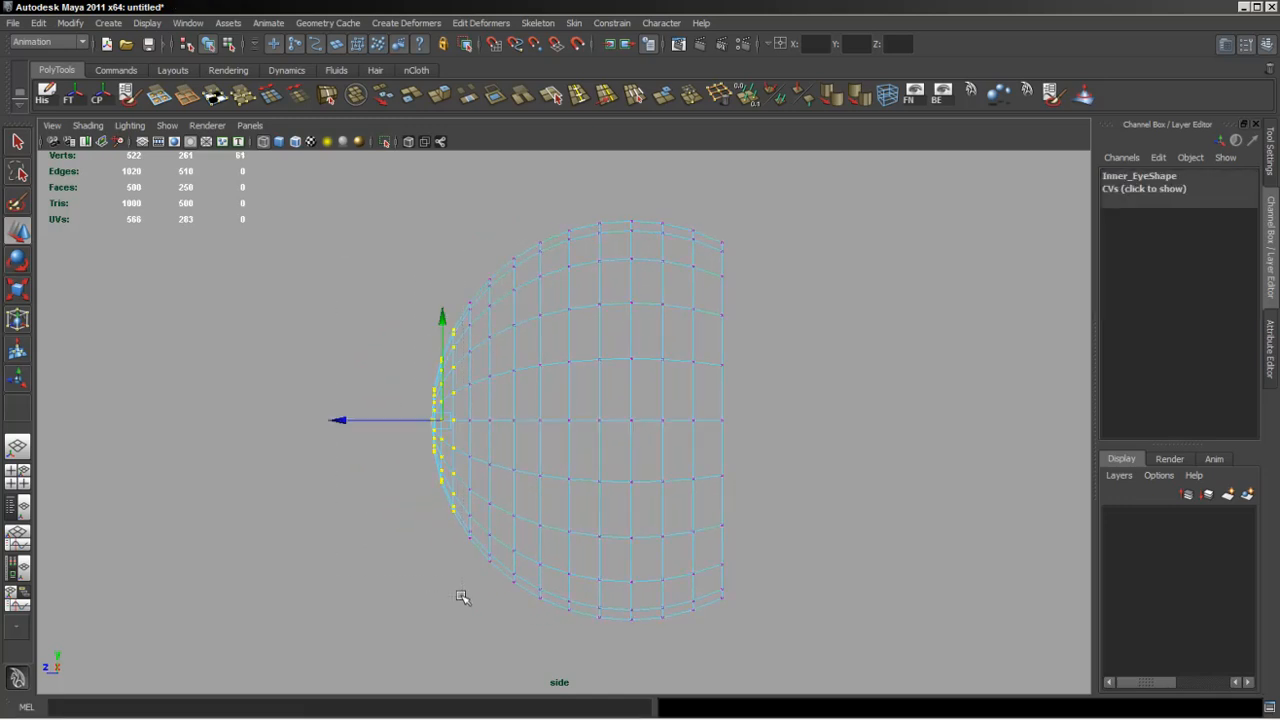
{"action": "key", "text": "r"}
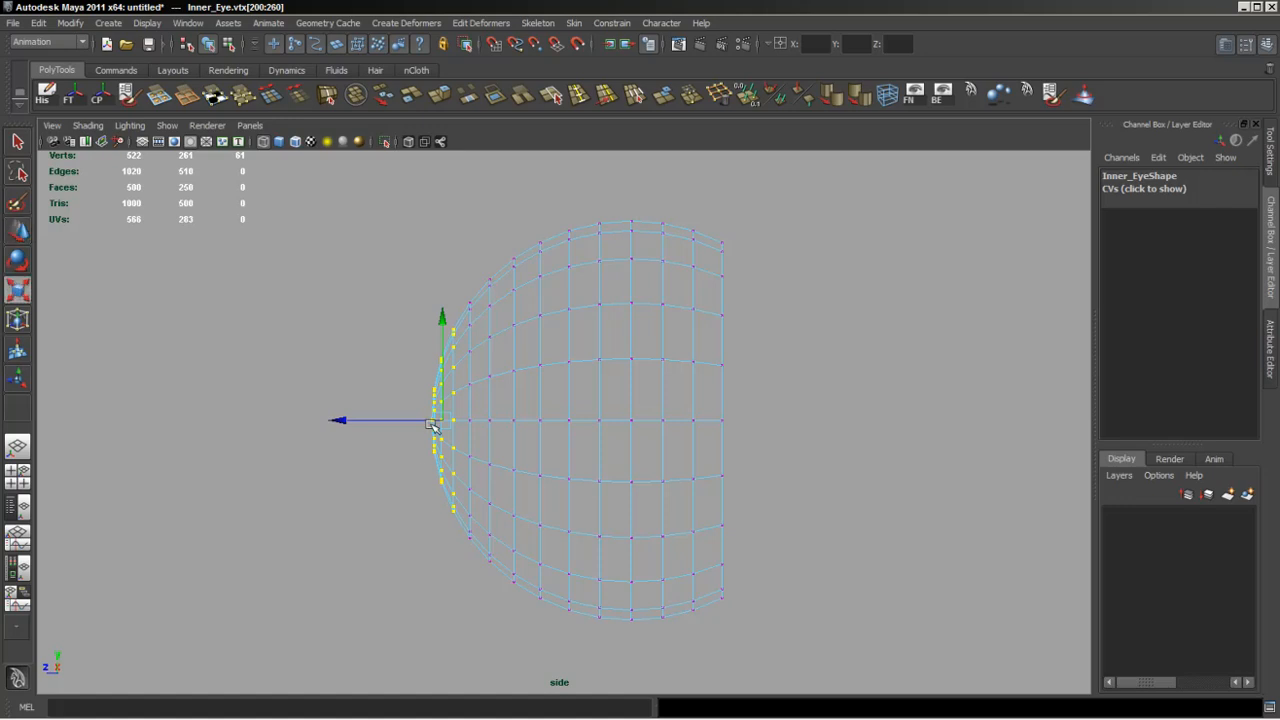
{"action": "left_click_drag", "start_coordinate": [586, 421], "coordinate": [462, 424]}
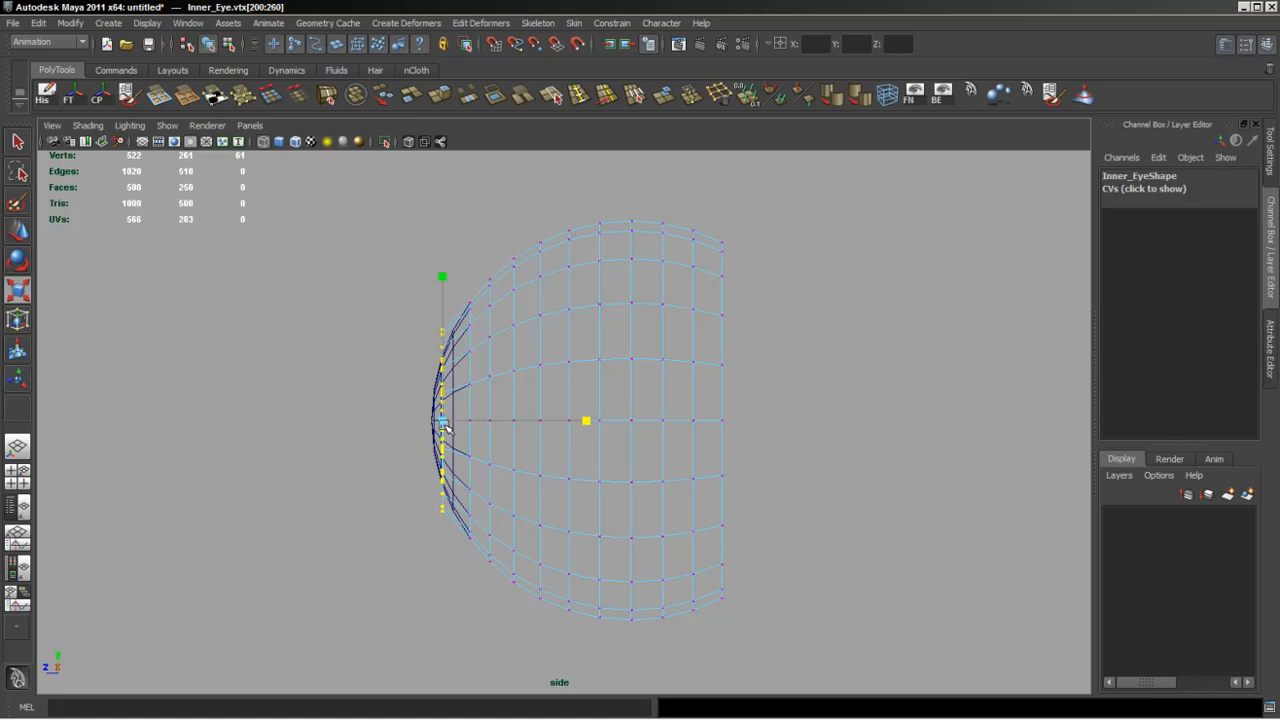
{"action": "key", "text": "w"}
{"action": "left_click_drag", "start_coordinate": [344, 420], "coordinate": [357, 423]}
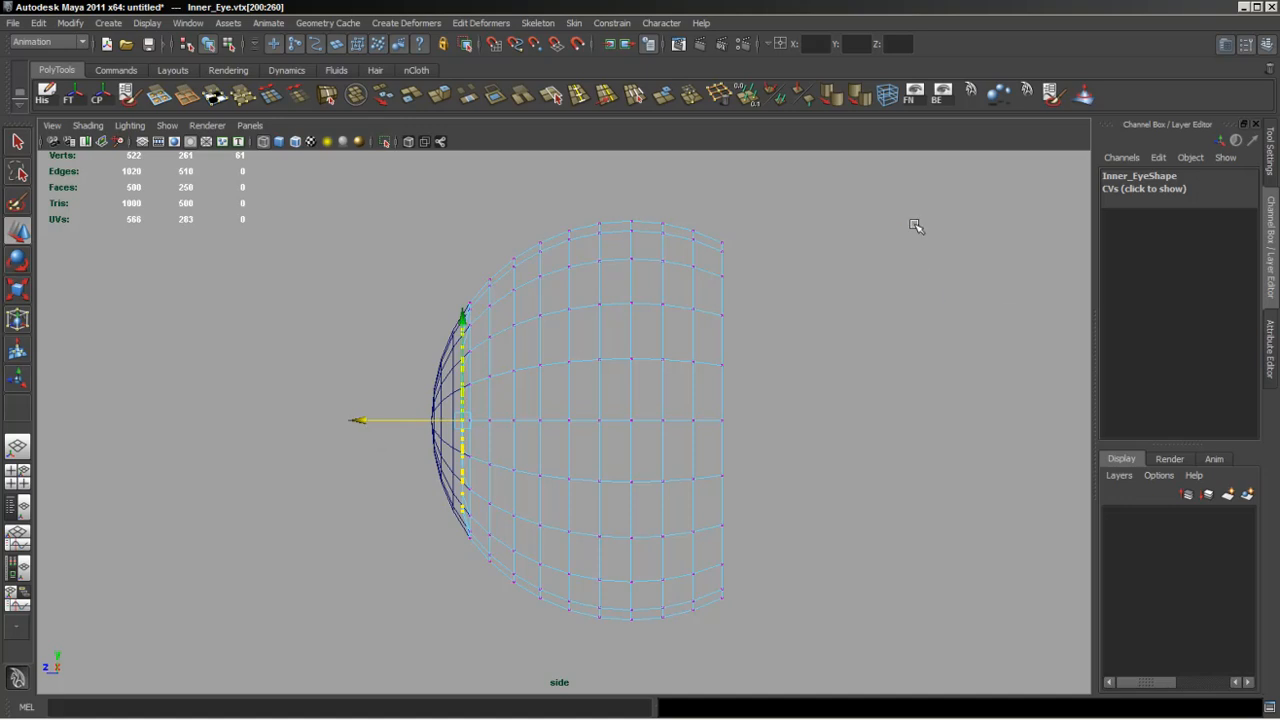
Examine the flattened front disc of Inner_Eye from several angles in the perspective view.
{"action": "key", "text": "space"}
{"action": "key", "text": "space"}
{"action": "left_click_drag", "start_coordinate": [674, 334], "coordinate": [682, 478], "text": "alt"}
{"action": "left_click_drag", "start_coordinate": [523, 320], "coordinate": [565, 297], "text": "alt"}
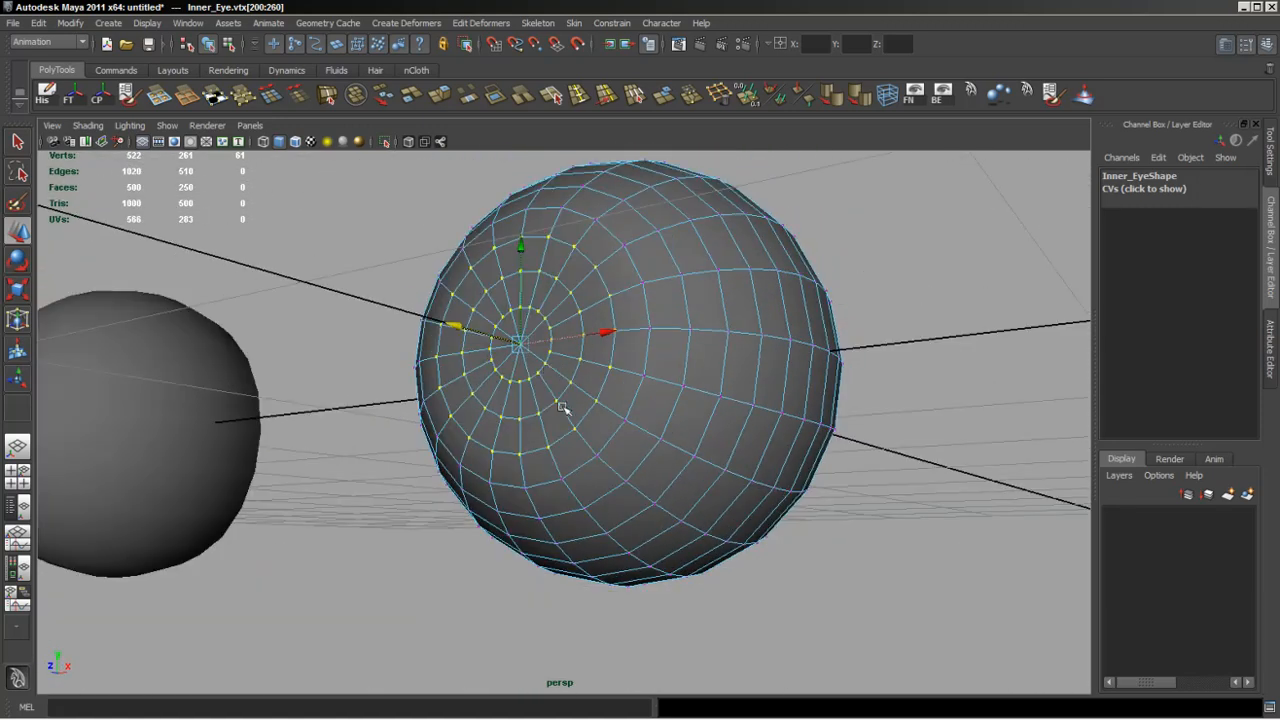
{"action": "left_click_drag", "start_coordinate": [563, 408], "coordinate": [531, 290], "text": "alt"}
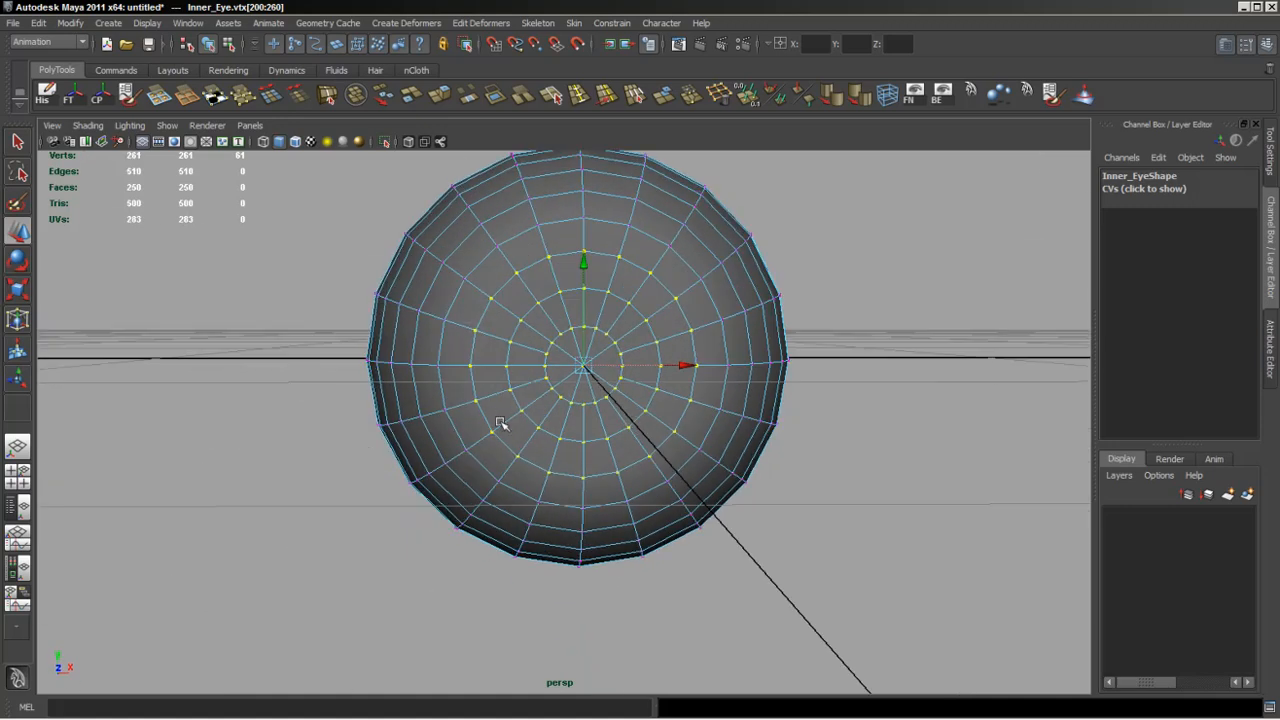
{"action": "left_click_drag", "start_coordinate": [568, 414], "coordinate": [503, 353], "text": "alt"}
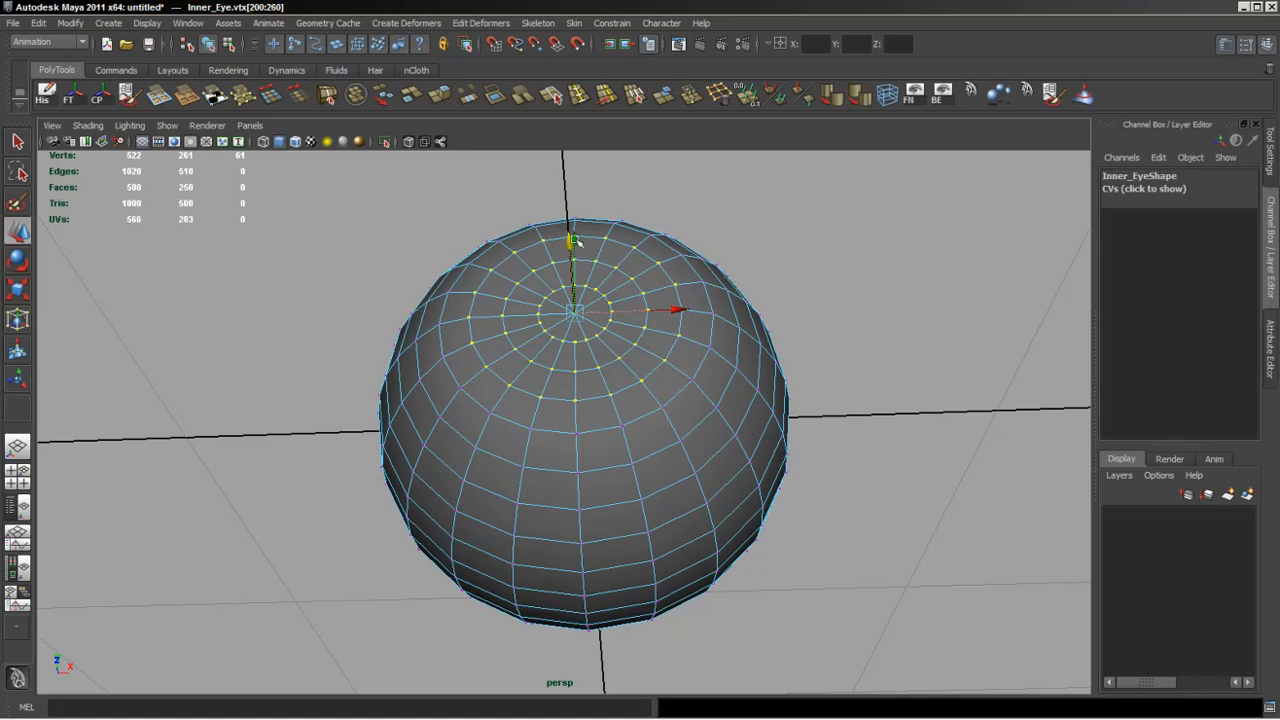
{"action": "left_click_drag", "start_coordinate": [640, 387], "coordinate": [533, 318], "text": "alt"}
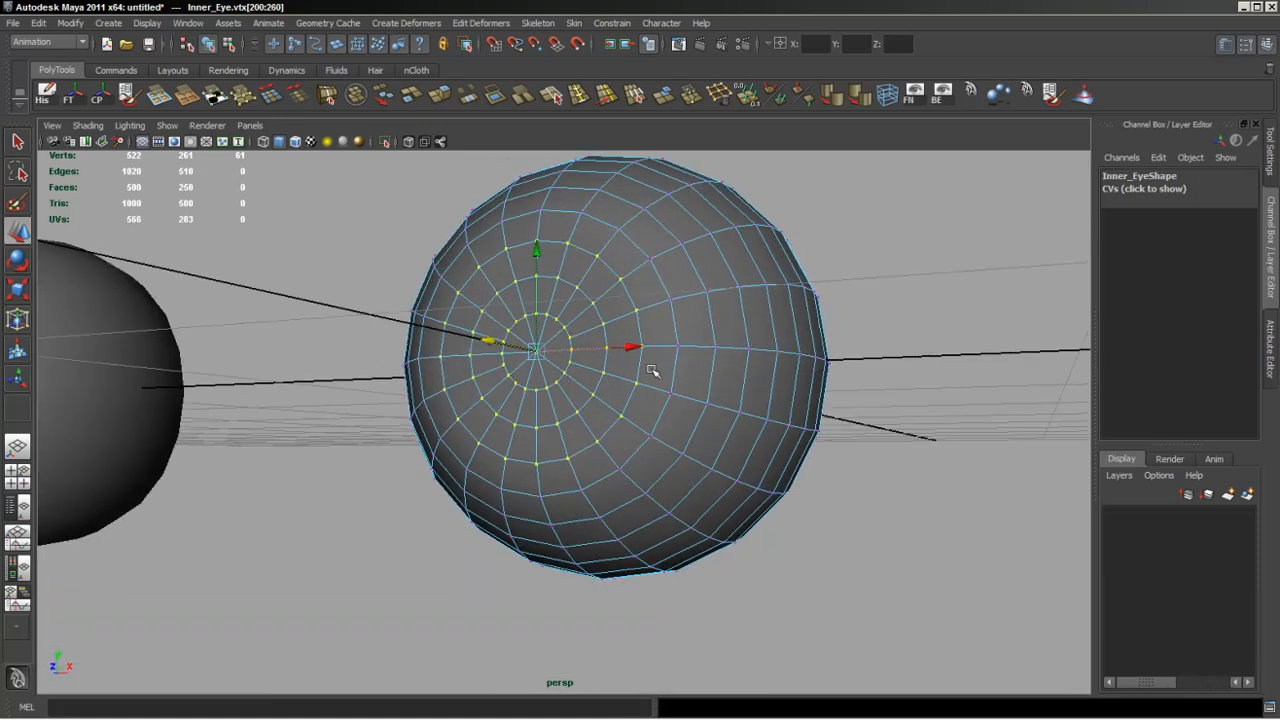
{"action": "left_click_drag", "start_coordinate": [652, 371], "coordinate": [630, 395], "text": "alt"}
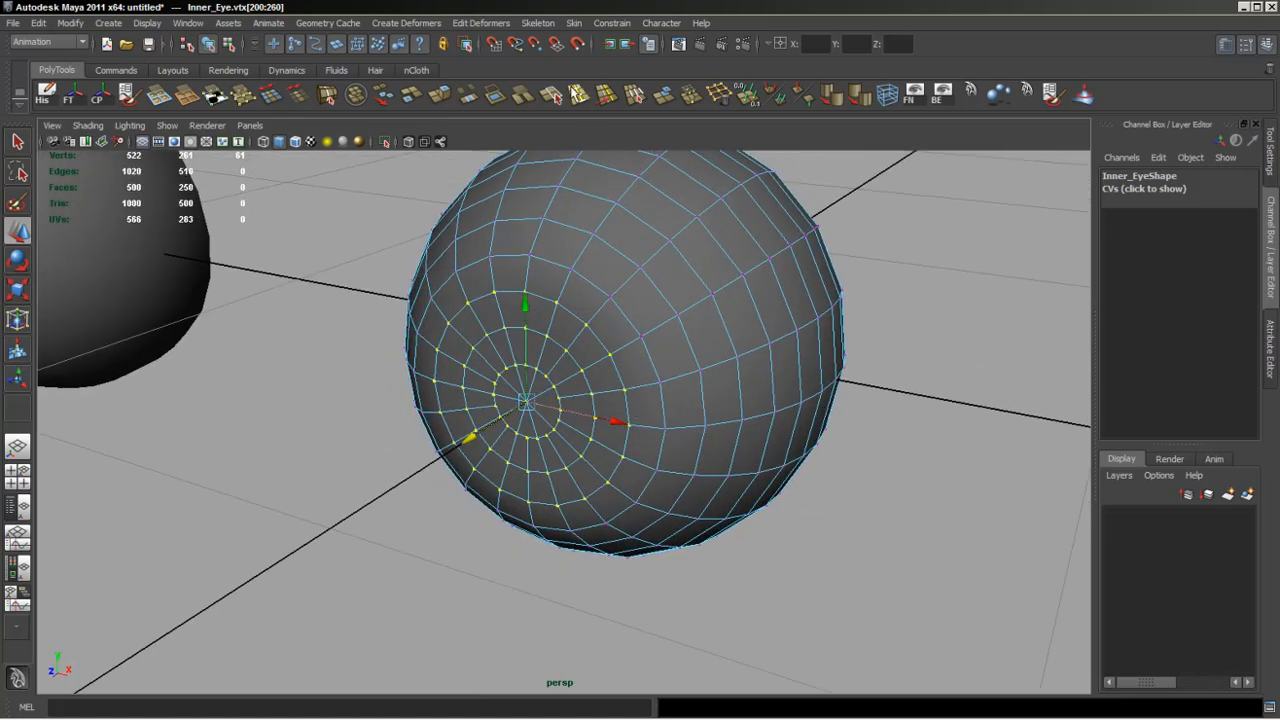
Insert an edge loop on Inner_Eye just outside the rim of the flattened front disc.
{"action": "left_click", "coordinate": [576, 94]}
{"action": "left_click_drag", "start_coordinate": [754, 482], "coordinate": [697, 446], "text": "alt"}
{"action": "right_click_drag", "start_coordinate": [543, 416], "coordinate": [585, 411], "text": "alt"}
{"action": "middle_click_drag", "start_coordinate": [585, 411], "coordinate": [585, 451], "text": "alt"}
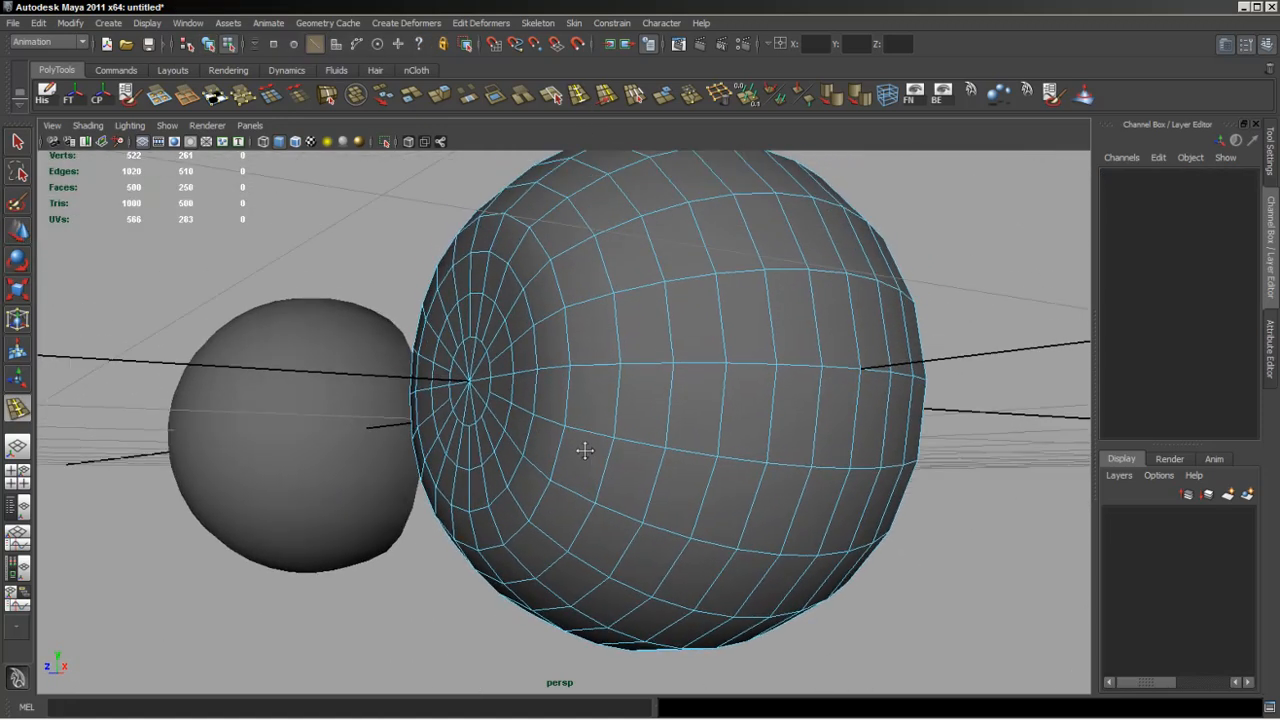
{"action": "left_click_drag", "start_coordinate": [585, 451], "coordinate": [643, 402], "text": "alt"}
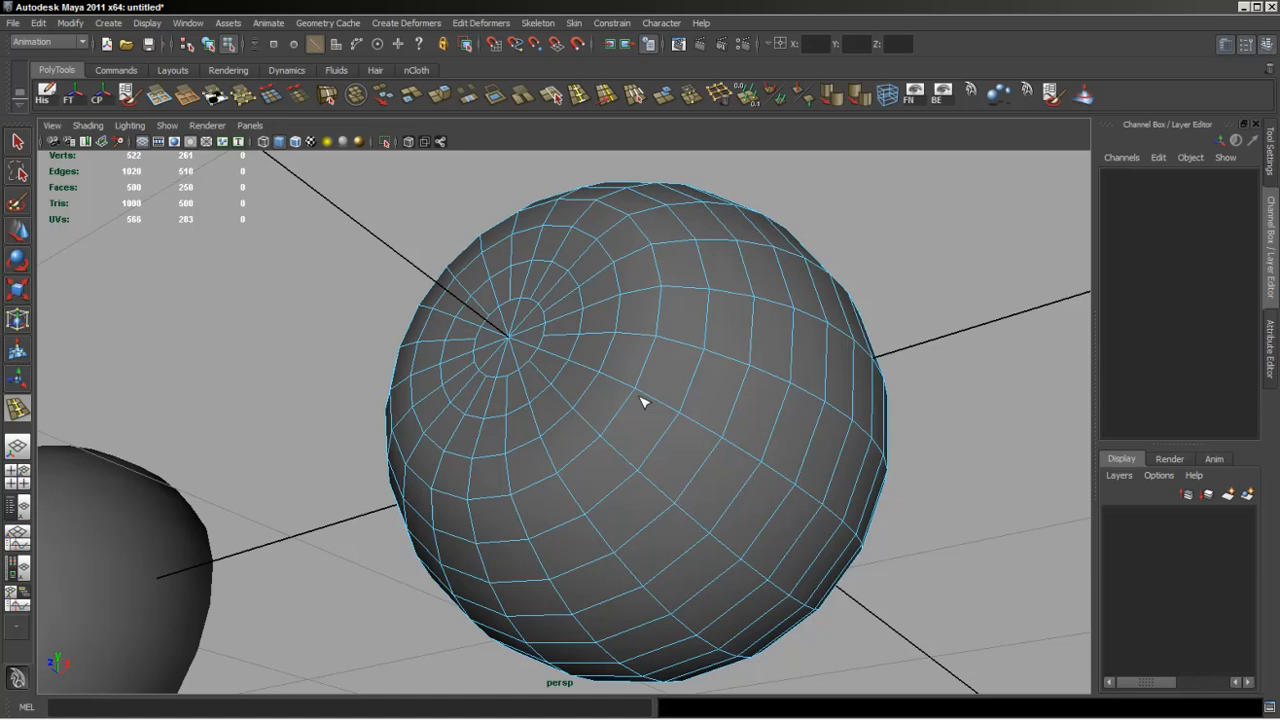
{"action": "left_click", "coordinate": [639, 341]}
{"action": "left_click_drag", "start_coordinate": [622, 452], "coordinate": [630, 398], "text": "alt"}
{"action": "key", "text": "w"}
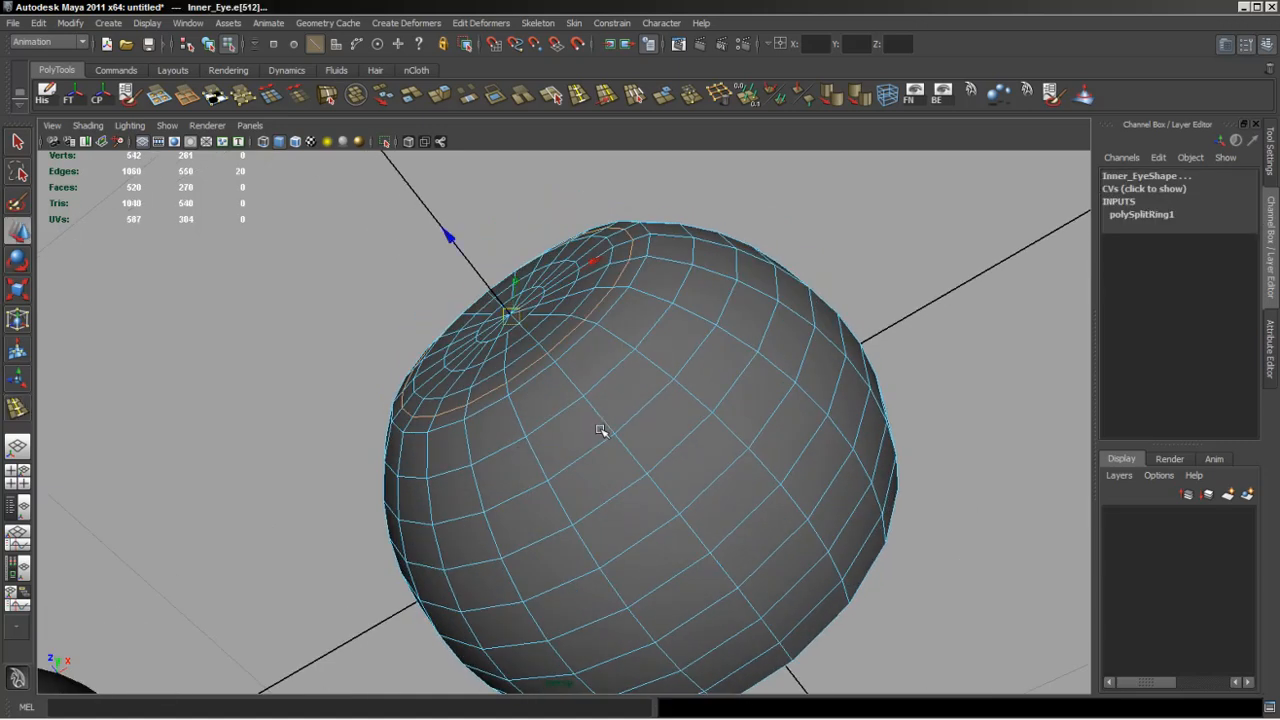
Select the edge loop just outside the flattened disc and adjust its position slightly along Z.
{"action": "left_click_drag", "start_coordinate": [596, 446], "coordinate": [594, 425], "text": "alt"}
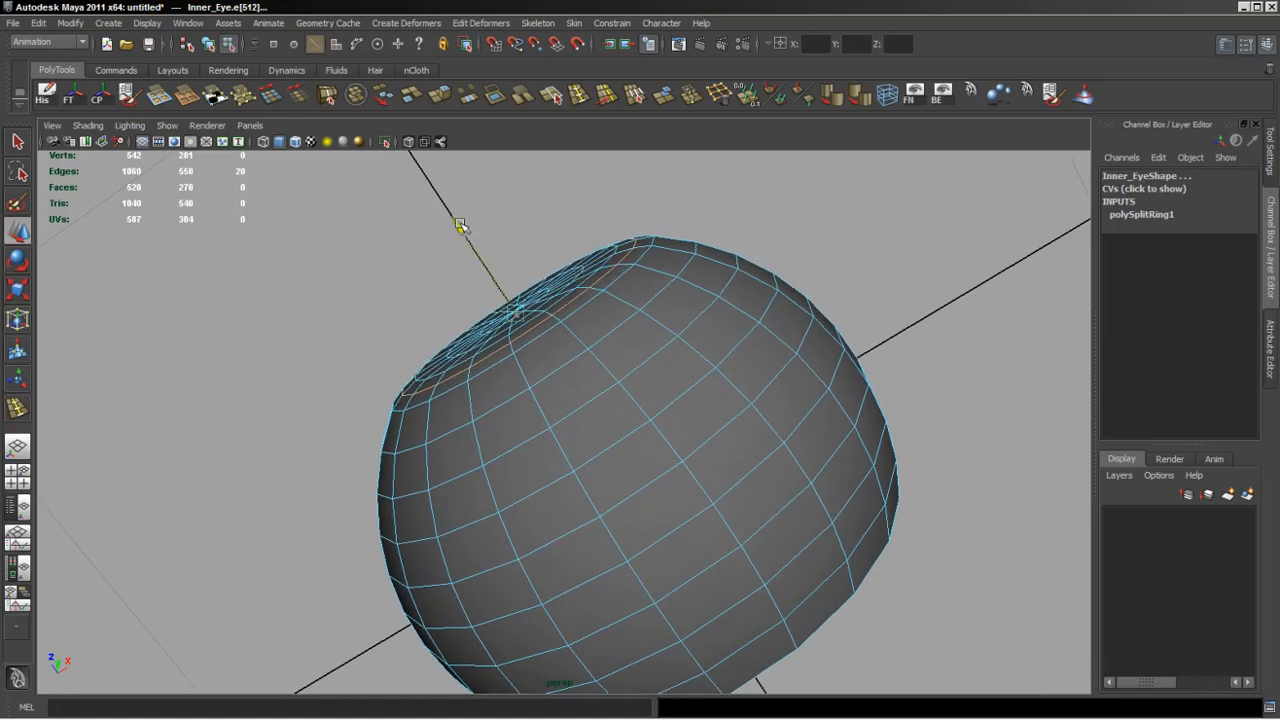
{"action": "left_click", "coordinate": [203, 305]}
{"action": "left_click_drag", "start_coordinate": [203, 305], "coordinate": [622, 420], "text": "alt"}
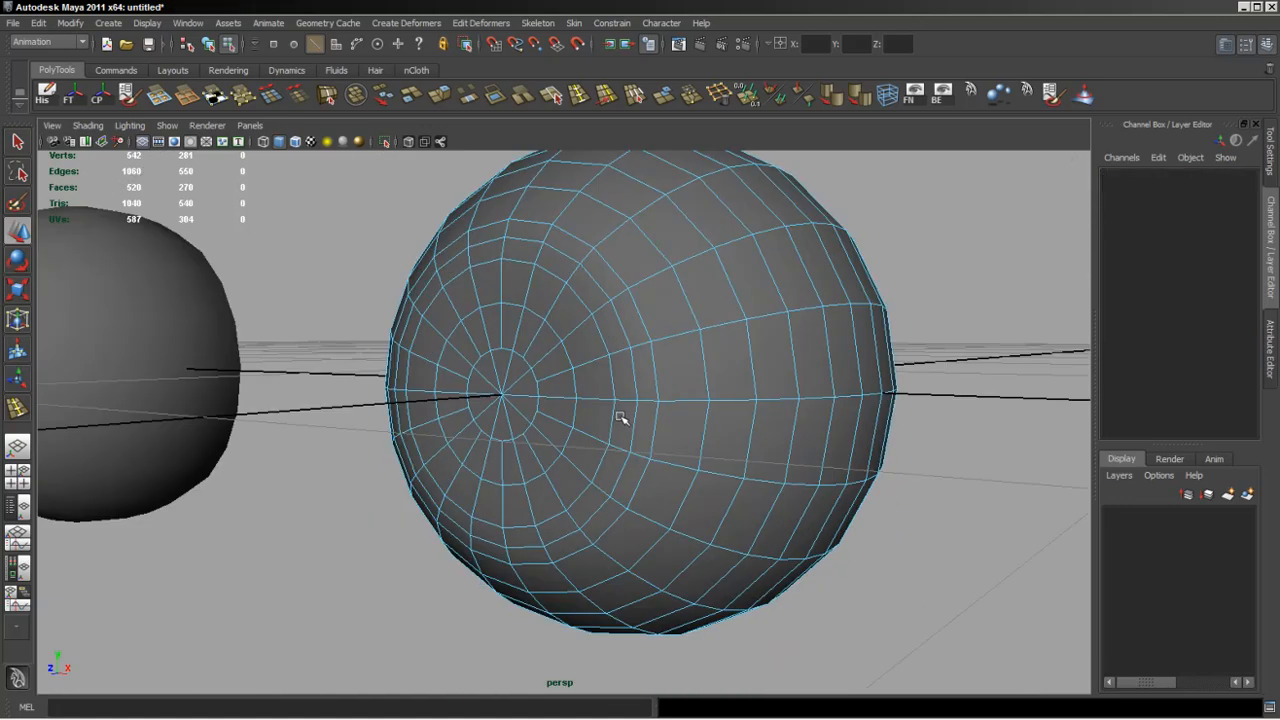
{"action": "double_click", "coordinate": [634, 374]}
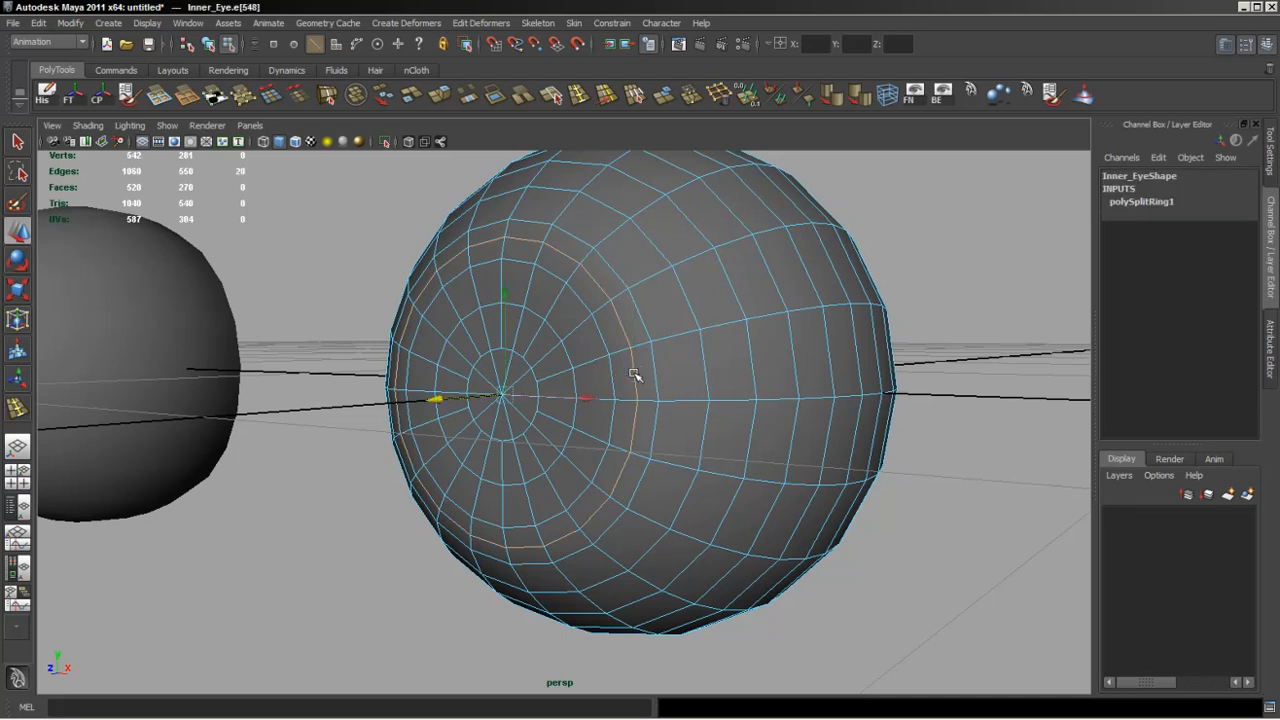
{"action": "left_click_drag", "start_coordinate": [634, 374], "coordinate": [436, 288], "text": "alt"}
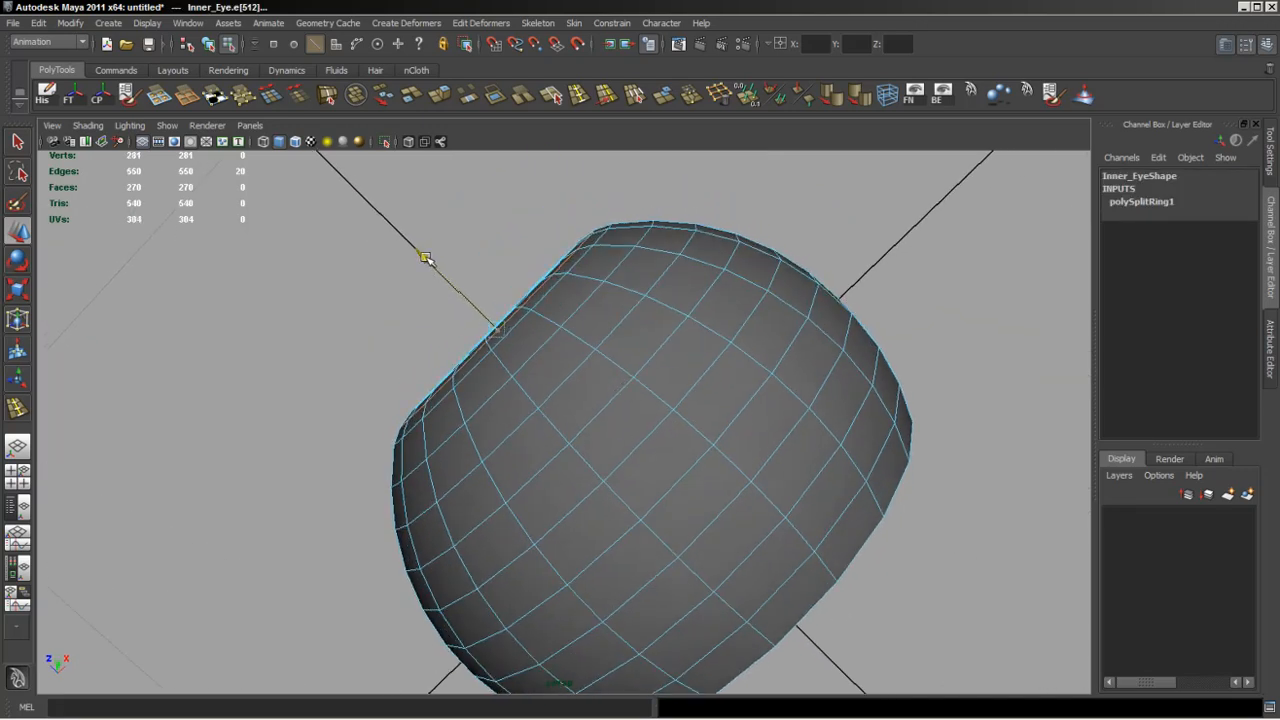
{"action": "left_click_drag", "start_coordinate": [425, 258], "coordinate": [567, 345], "text": "alt"}
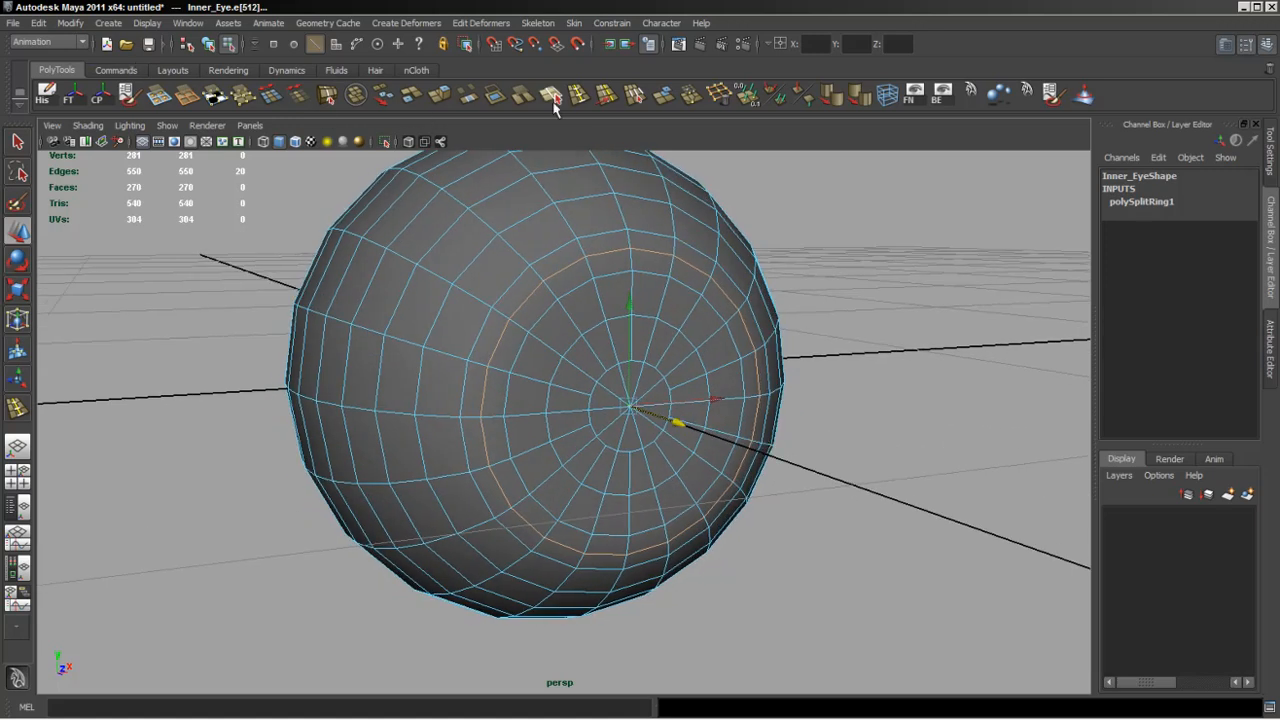
Insert two more edge loops inside the flattened disc, one between its outer and middle rings and one between its middle and innermost rings.
{"action": "left_click", "coordinate": [551, 95]}
{"action": "left_click_drag", "start_coordinate": [570, 470], "coordinate": [627, 475], "text": "alt"}
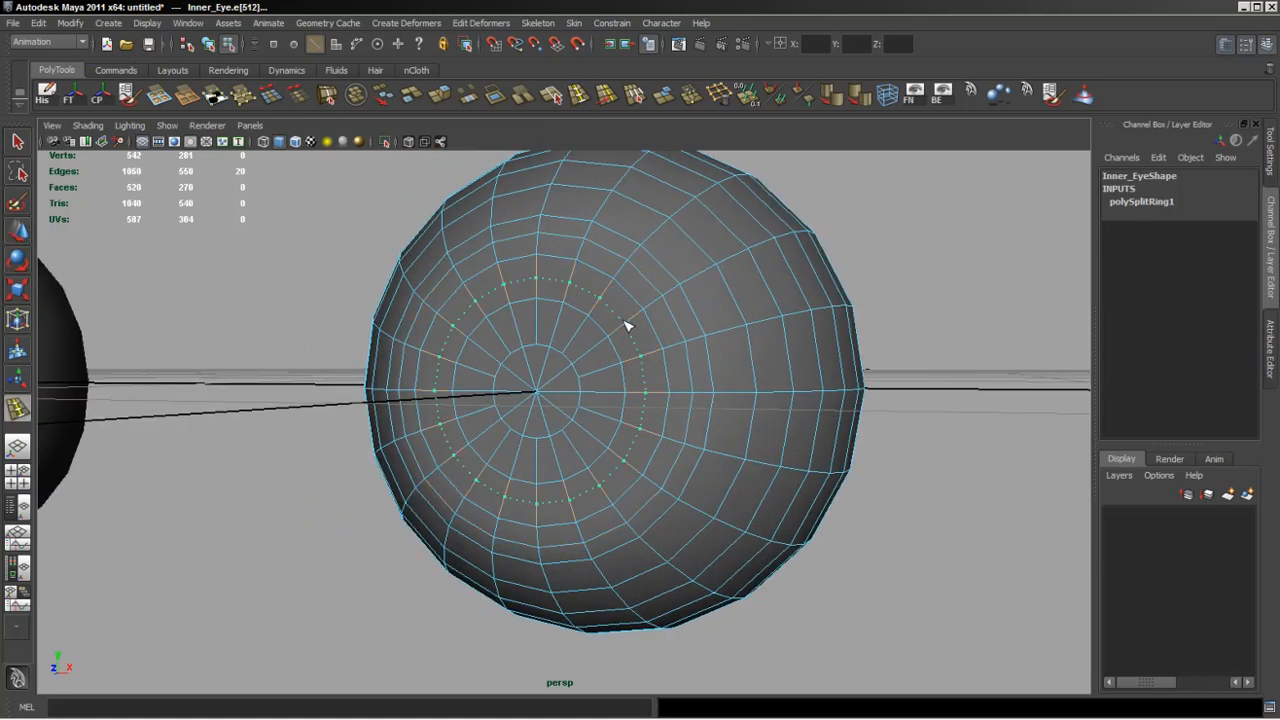
{"action": "left_click_drag", "start_coordinate": [621, 325], "coordinate": [622, 326]}
{"action": "left_click_drag", "start_coordinate": [666, 403], "coordinate": [632, 388], "text": "alt"}
{"action": "left_click_drag", "start_coordinate": [520, 447], "coordinate": [564, 420], "text": "alt"}
{"action": "right_click_drag", "start_coordinate": [500, 420], "coordinate": [840, 449], "text": "alt"}
{"action": "left_click_drag", "start_coordinate": [563, 470], "coordinate": [443, 195], "text": "alt"}
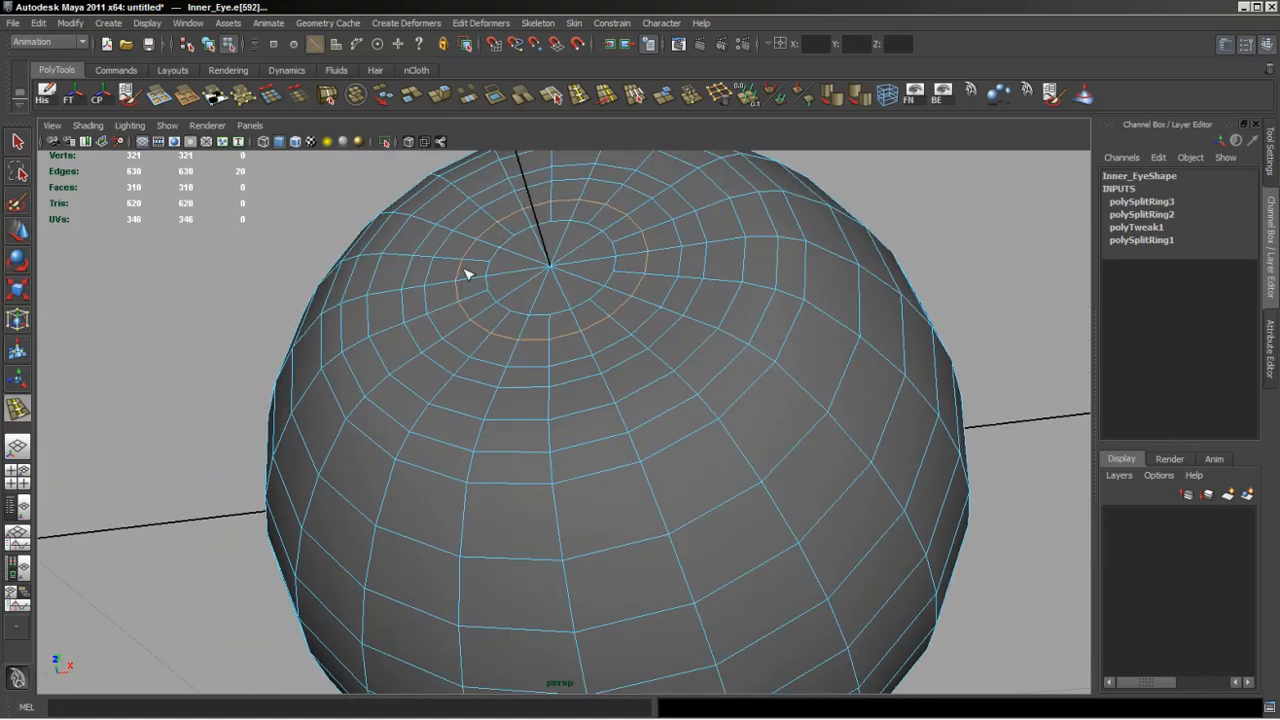
{"action": "left_click_drag", "start_coordinate": [640, 318], "coordinate": [592, 379], "text": "alt"}
{"action": "right_click_drag", "start_coordinate": [666, 380], "coordinate": [549, 403], "text": "alt"}
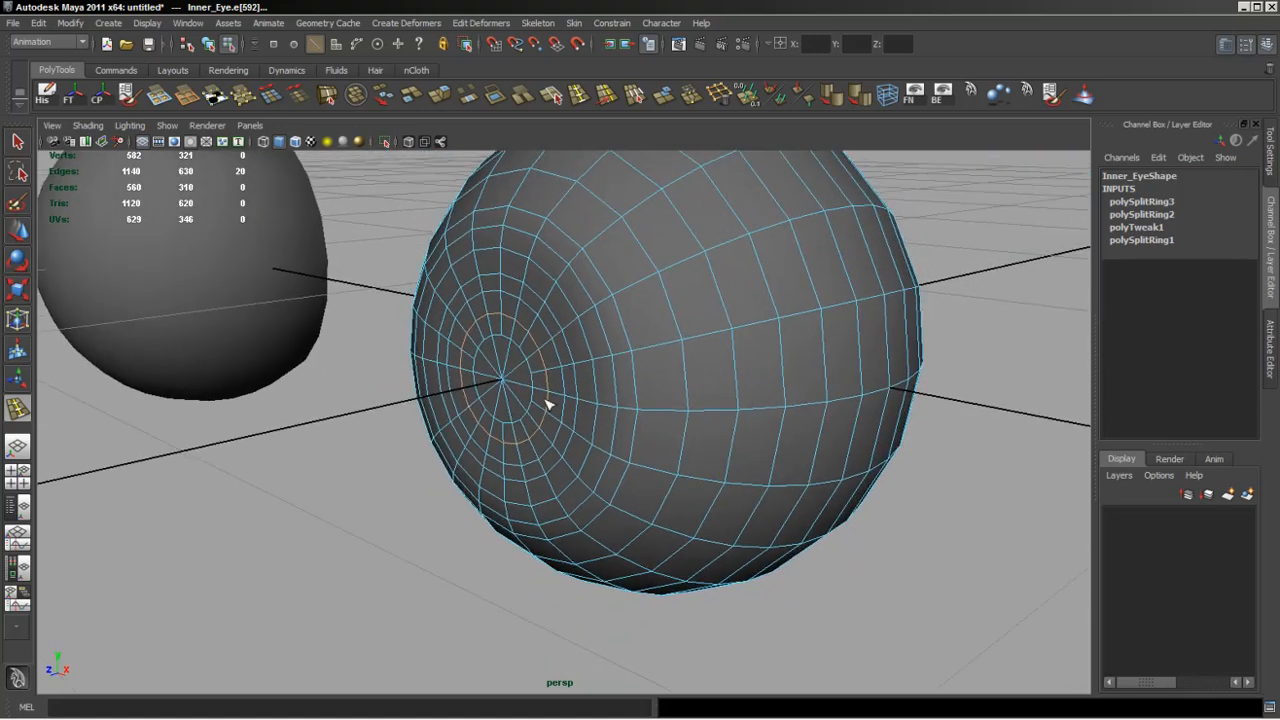
Paint-select the ten center faces inside the innermost ring of Inner_Eye's flattened front disc.
{"action": "left_click_drag", "start_coordinate": [549, 403], "coordinate": [592, 425], "text": "alt"}
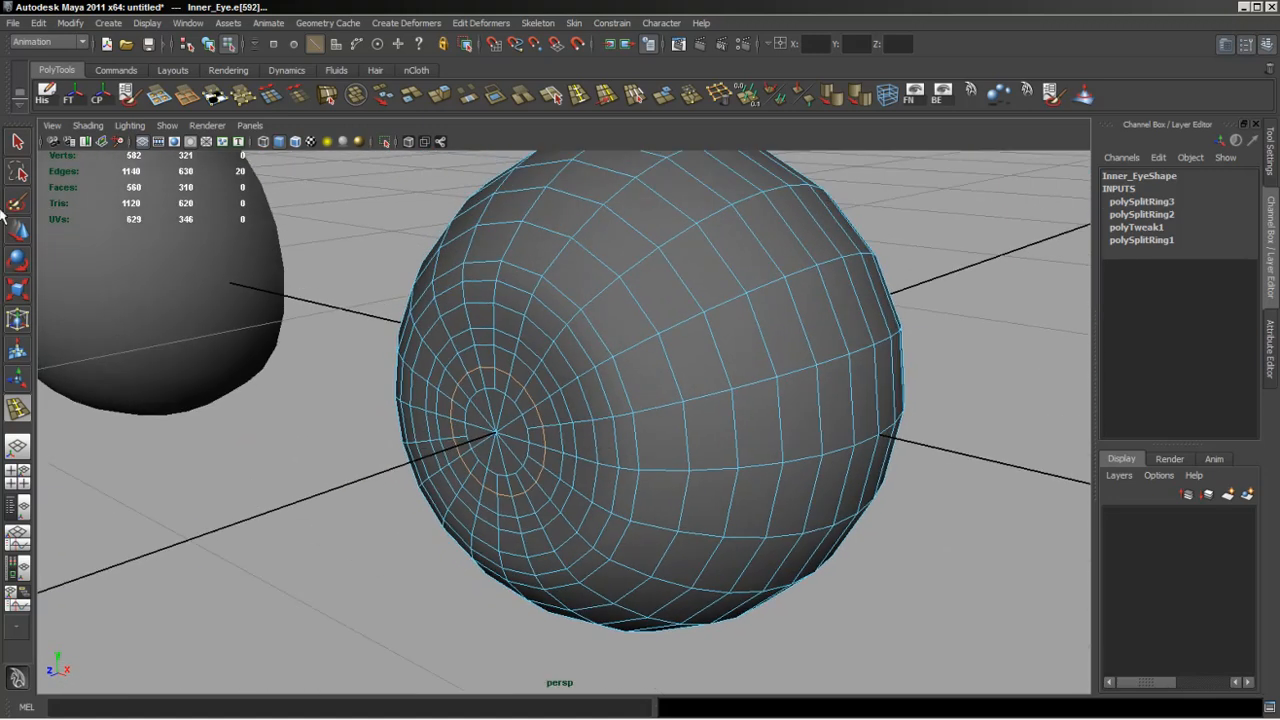
{"action": "left_click_drag", "start_coordinate": [497, 338], "coordinate": [605, 376], "text": "alt"}
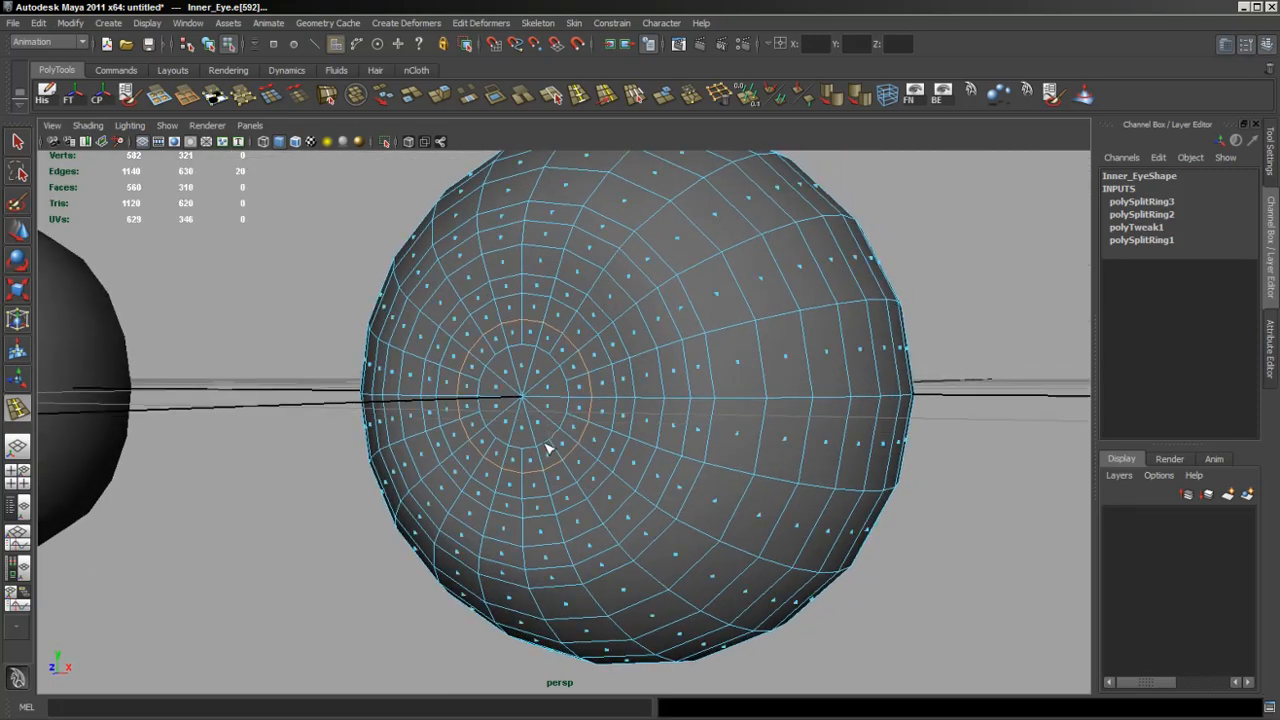
{"action": "left_click_drag", "start_coordinate": [548, 449], "coordinate": [582, 442], "text": "alt"}
{"action": "left_click", "coordinate": [17, 204]}
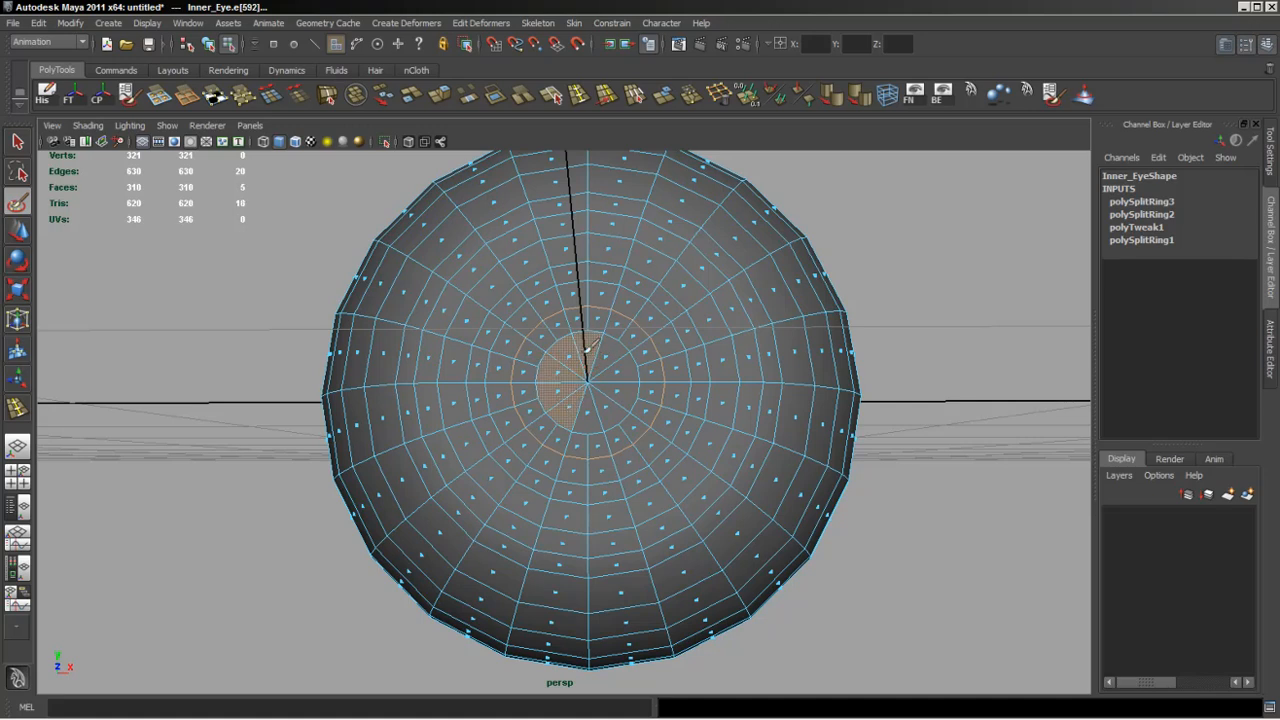
{"action": "left_click_drag", "start_coordinate": [616, 350], "coordinate": [484, 326], "text": "alt"}
{"action": "right_click_drag", "start_coordinate": [484, 326], "coordinate": [577, 343], "text": "alt"}
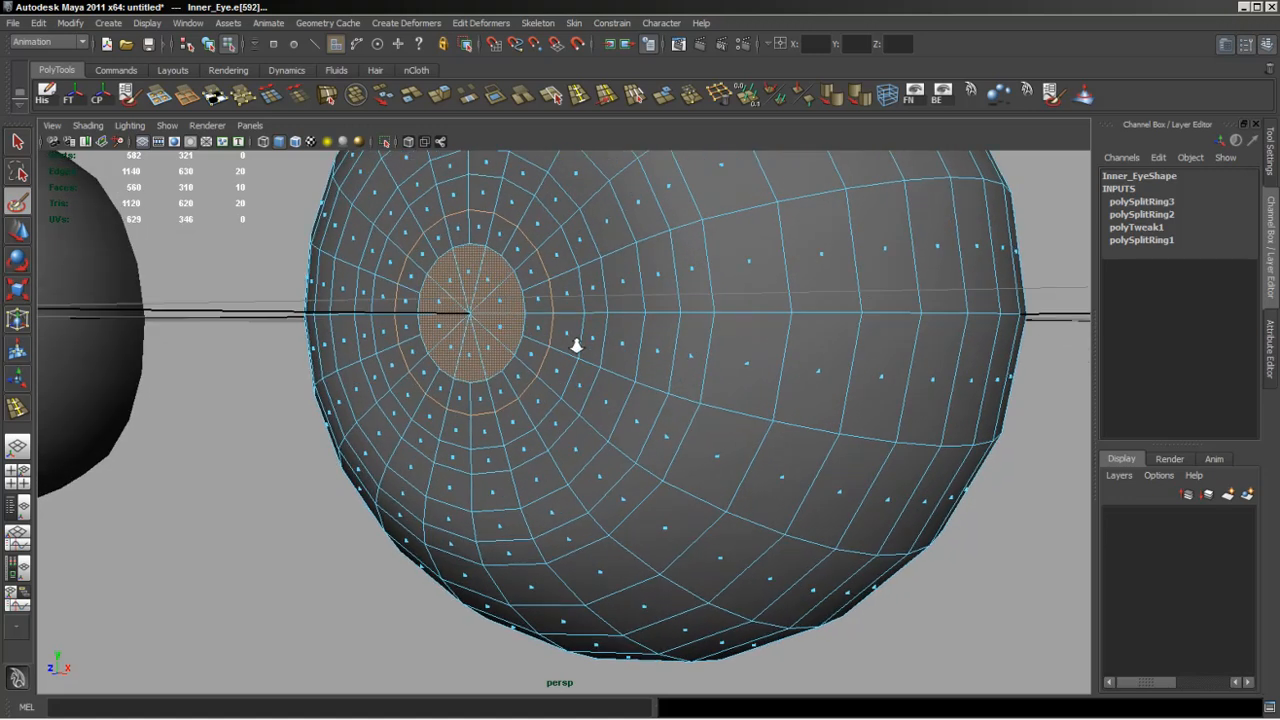
Extrude the selected center faces, scaling them in to 0.911 in X and 0.926 in Y, with Translate Z -0.01.
{"action": "left_click_drag", "start_coordinate": [577, 343], "coordinate": [398, 312], "text": "alt"}
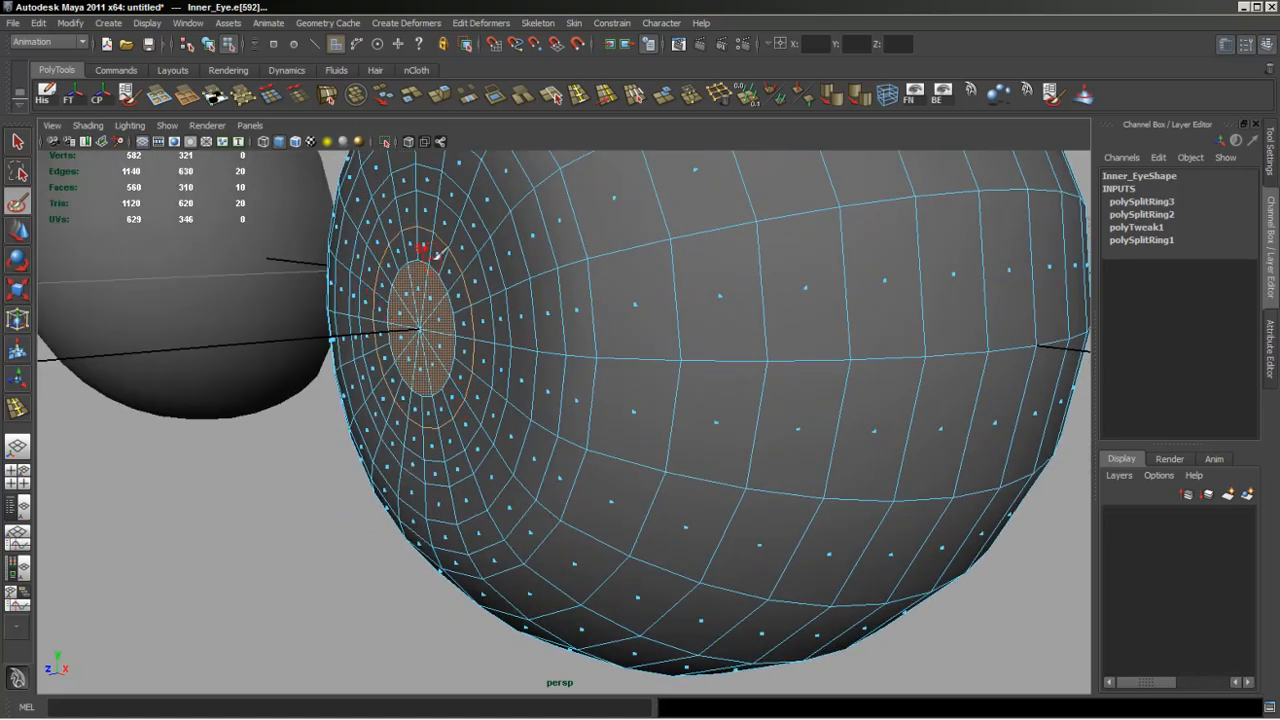
{"action": "left_click_drag", "start_coordinate": [578, 368], "coordinate": [430, 193], "text": "alt"}
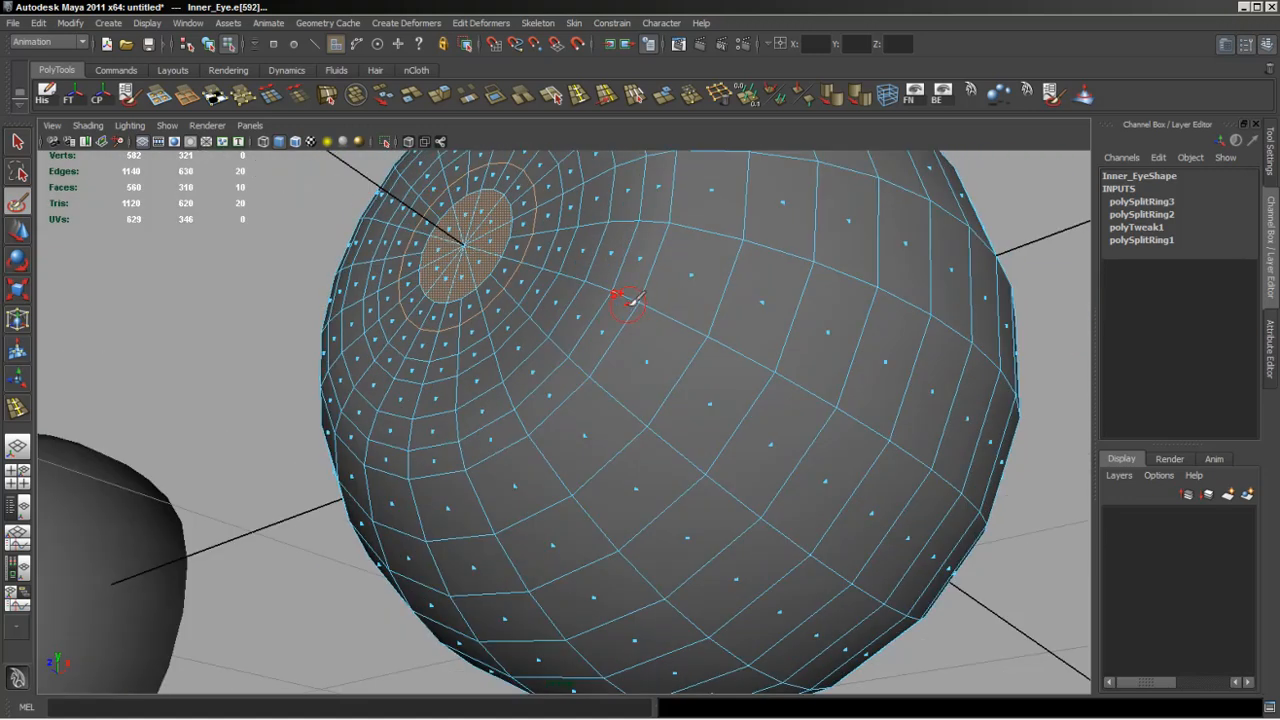
{"action": "middle_click_drag", "start_coordinate": [628, 303], "coordinate": [663, 389], "text": "alt"}
{"action": "left_click_drag", "start_coordinate": [663, 389], "coordinate": [791, 374], "text": "alt"}
{"action": "middle_click_drag", "start_coordinate": [791, 374], "coordinate": [777, 411], "text": "alt"}
{"action": "right_click_drag", "start_coordinate": [614, 405], "coordinate": [800, 428], "text": "alt"}
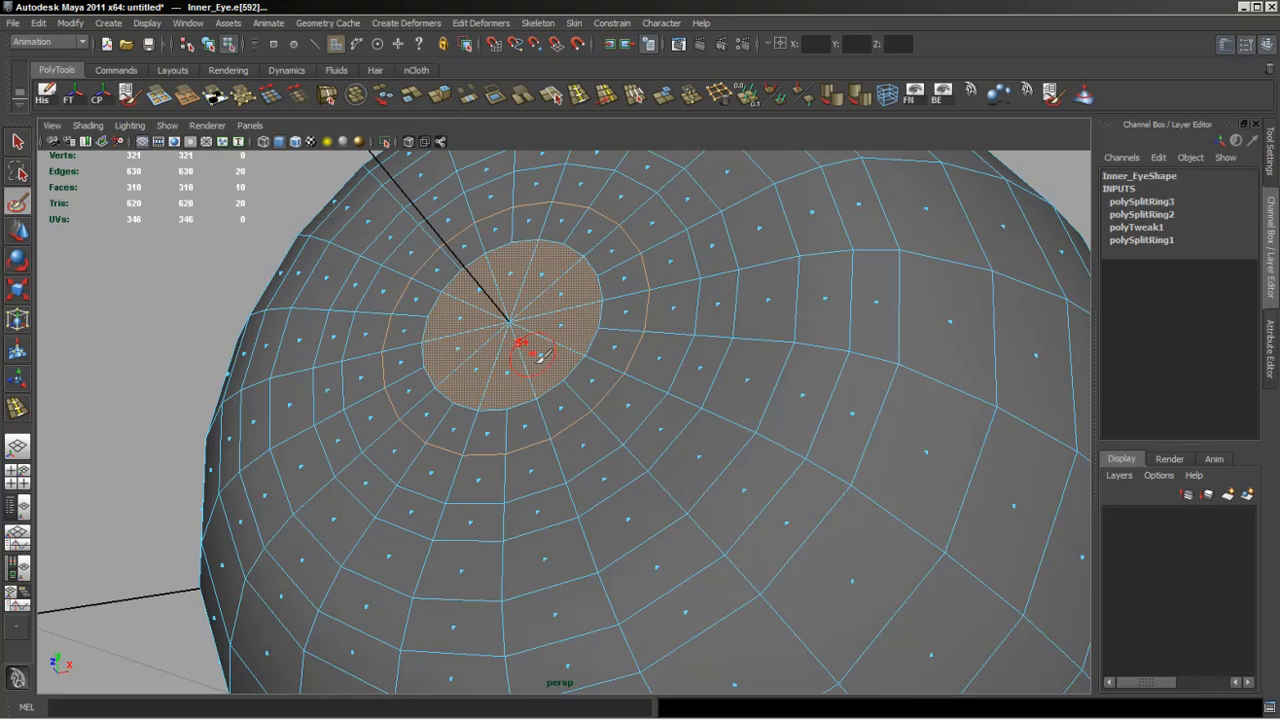
{"action": "key", "text": "ctrl+e"}
{"action": "mouse_move", "coordinate": [540, 372]}
{"action": "left_mouse_down", "text": "alt"}
{"action": "mouse_move", "coordinate": [549, 351]}
{"action": "mouse_move", "coordinate": [520, 374]}
{"action": "left_mouse_up", "text": "alt"}
{"action": "middle_click_drag", "start_coordinate": [508, 366], "coordinate": [497, 418], "text": "alt"}
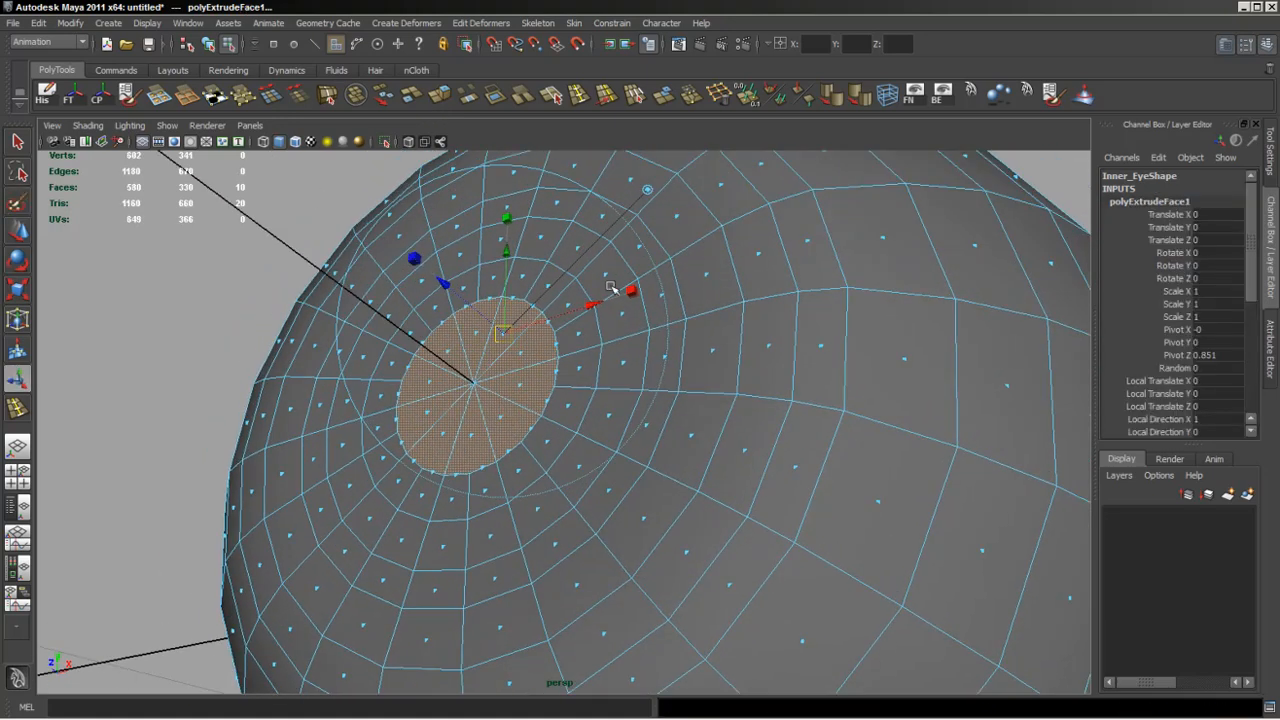
{"action": "left_click_drag", "start_coordinate": [612, 240], "coordinate": [474, 449], "text": "alt"}
{"action": "left_click_drag", "start_coordinate": [463, 281], "coordinate": [475, 487]}
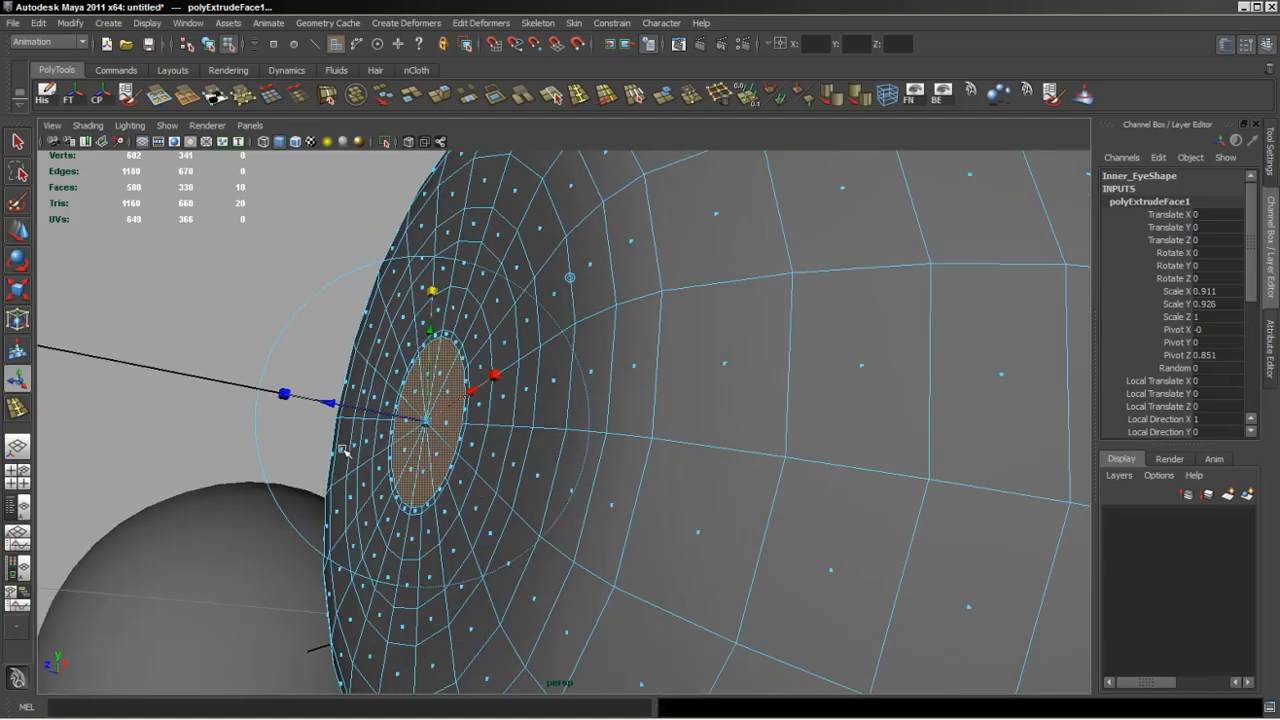
{"action": "left_click_drag", "start_coordinate": [338, 403], "coordinate": [331, 404]}
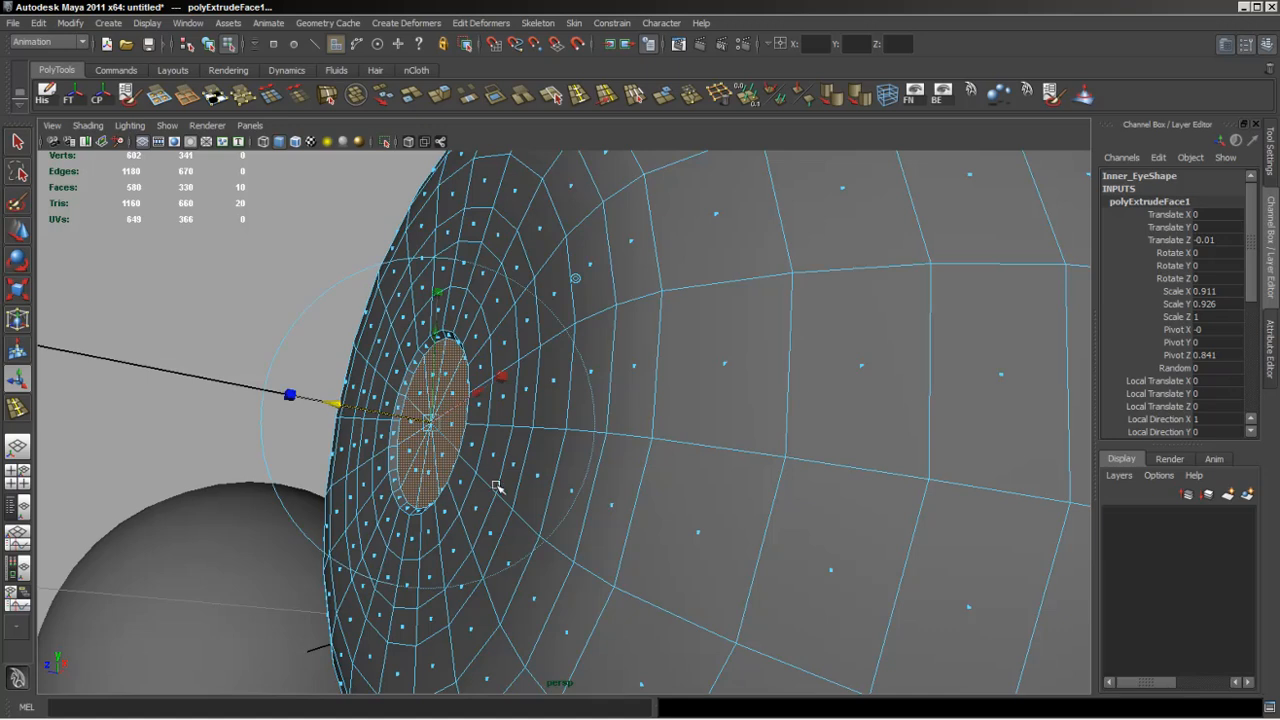
Extrude the center faces again with Translate Z -0.268 to form the pupil hole, and check its depth in the side view.
{"action": "left_click_drag", "start_coordinate": [500, 480], "coordinate": [538, 468], "text": "alt"}
{"action": "key", "text": "ctrl+e"}
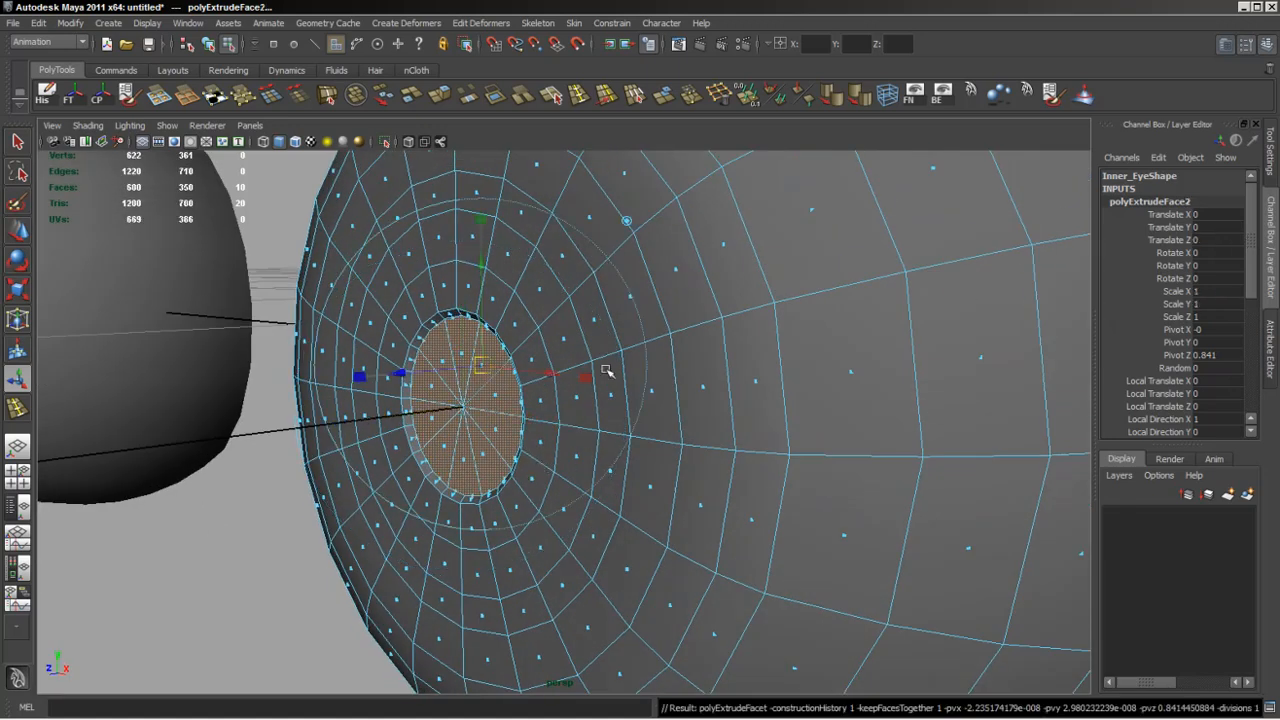
{"action": "left_click_drag", "start_coordinate": [375, 423], "coordinate": [544, 451]}
{"action": "left_click_drag", "start_coordinate": [508, 407], "coordinate": [610, 453]}
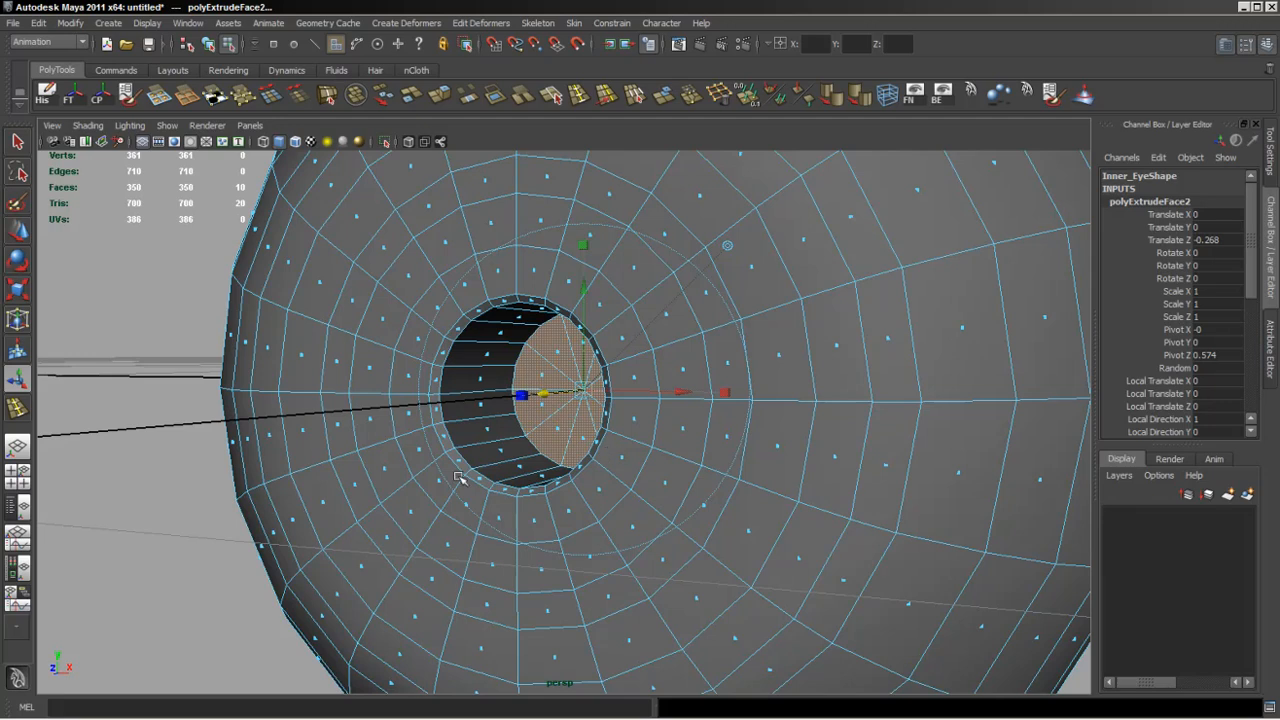
{"action": "right_click_drag", "start_coordinate": [459, 477], "coordinate": [683, 534], "text": "alt"}
{"action": "middle_click_drag", "start_coordinate": [672, 536], "coordinate": [677, 514], "text": "alt"}
{"action": "left_click_drag", "start_coordinate": [677, 514], "coordinate": [652, 515], "text": "alt"}
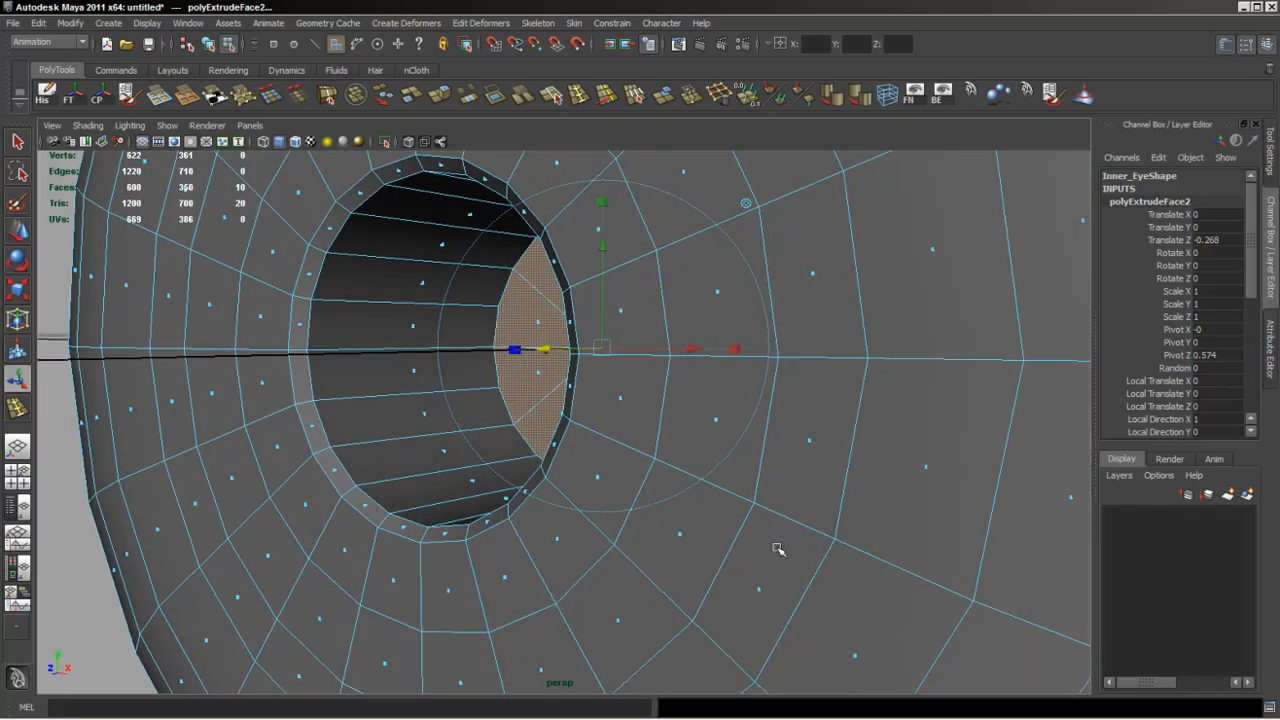
{"action": "key", "text": "space"}
{"action": "key", "text": "space"}
{"action": "right_click_drag", "start_coordinate": [486, 509], "coordinate": [943, 577], "text": "alt"}
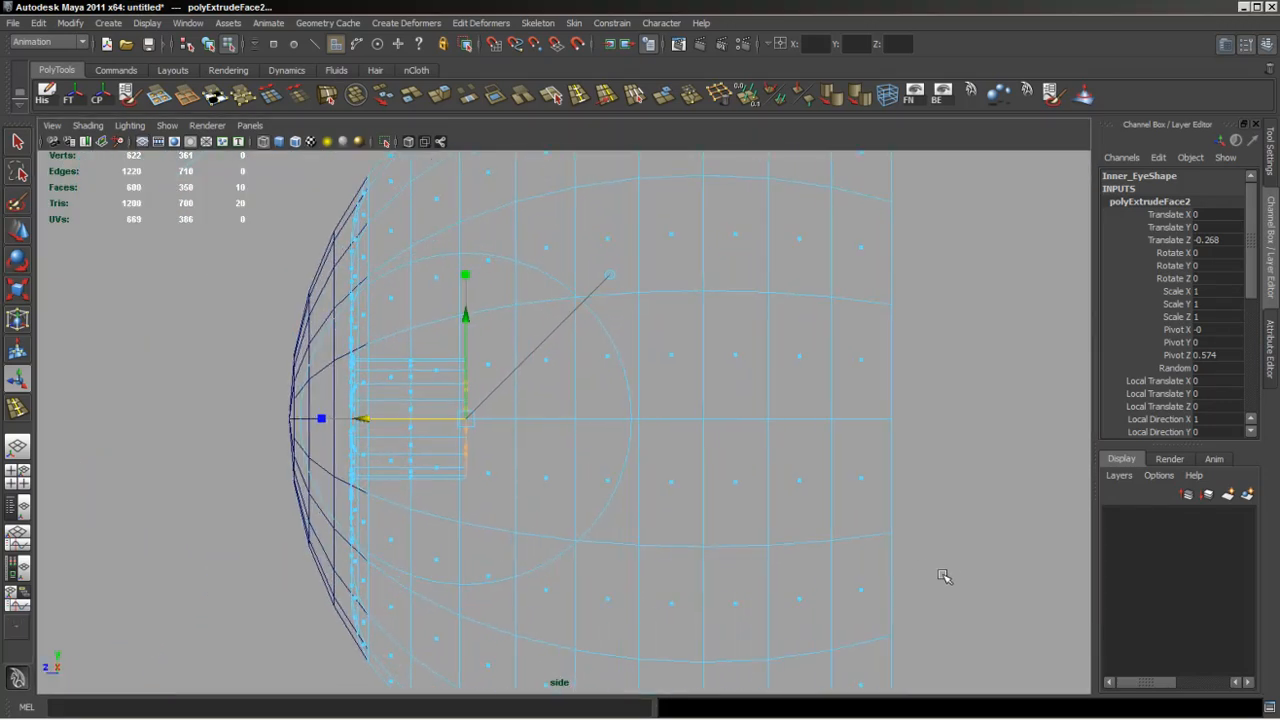
Back in the perspective view, extrude the pupil hole's back faces slightly deeper with Local Translate Z -0.023.
{"action": "key", "text": "space"}
{"action": "key", "text": "space"}
{"action": "left_click_drag", "start_coordinate": [598, 491], "coordinate": [642, 494], "text": "alt"}
{"action": "key", "text": "ctrl+e"}
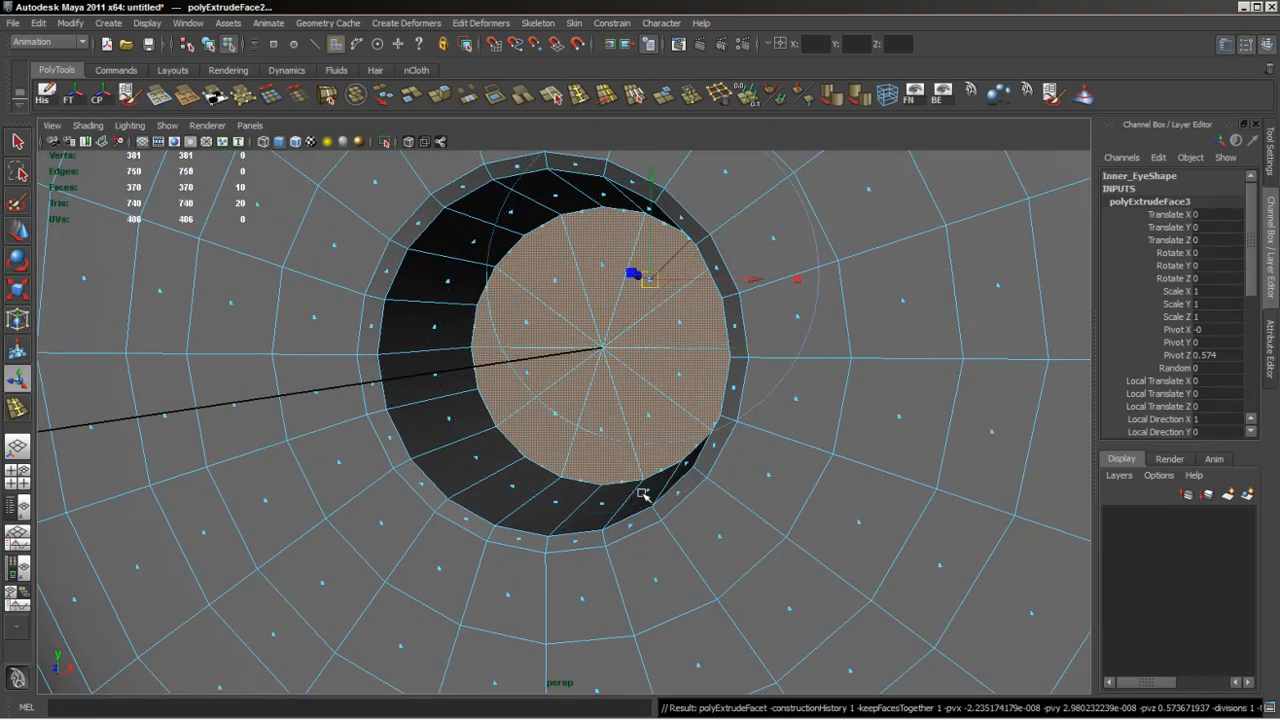
{"action": "left_click_drag", "start_coordinate": [652, 360], "coordinate": [661, 348], "text": "alt"}
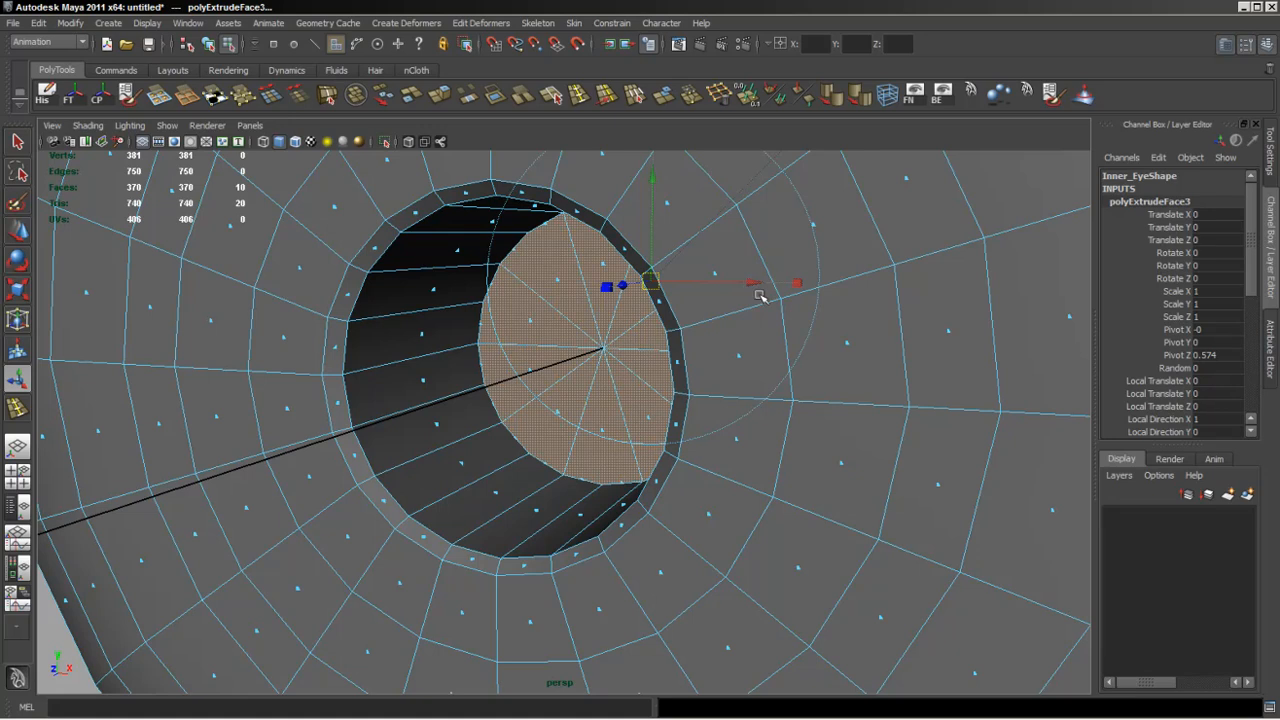
{"action": "left_click_drag", "start_coordinate": [628, 290], "coordinate": [632, 288]}
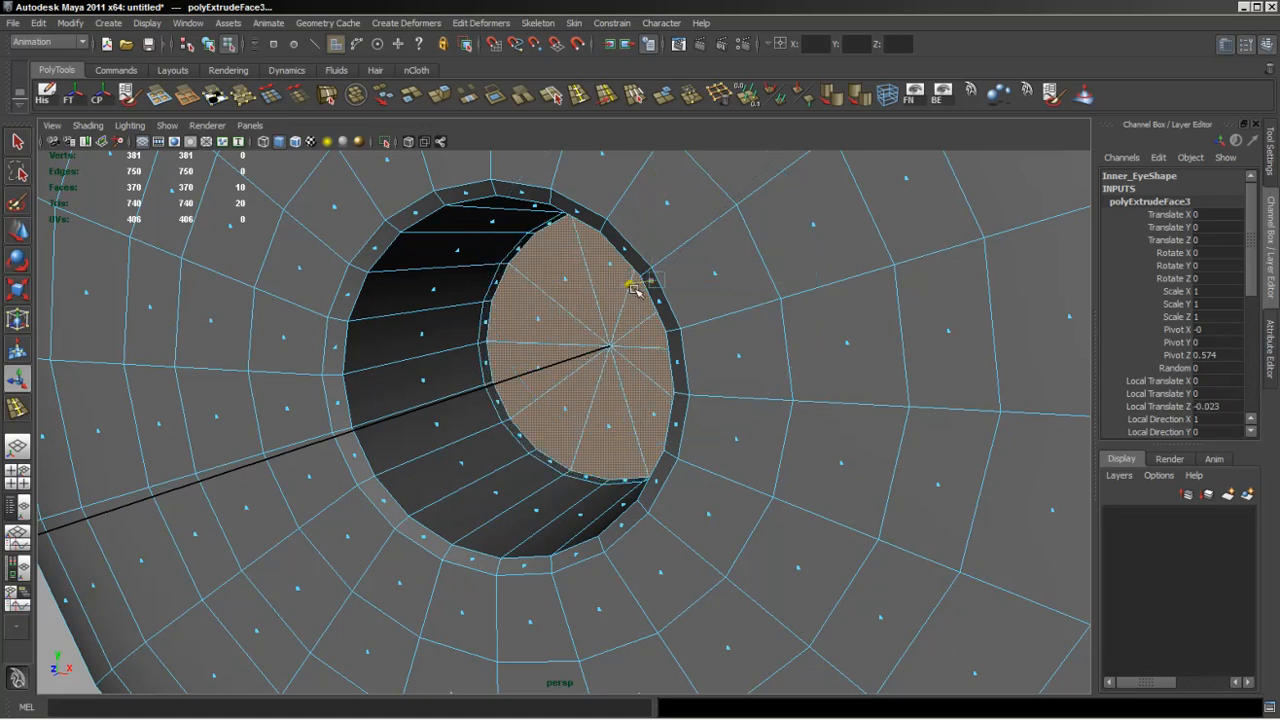
Extrude the pupil hole's back faces once more, scaling them in slightly and pushing them a little deeper.
{"action": "key", "text": "ctrl+e"}
{"action": "left_click_drag", "start_coordinate": [591, 425], "coordinate": [690, 290], "text": "alt"}
{"action": "left_click", "coordinate": [748, 229]}
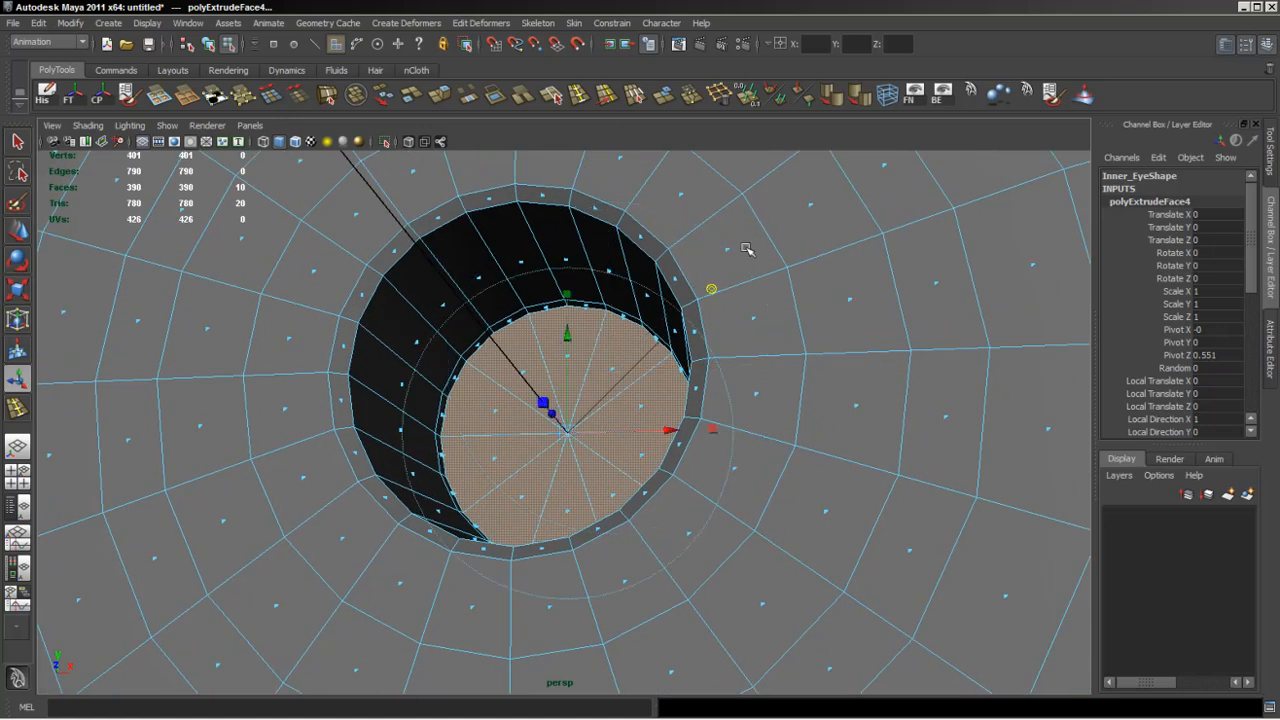
{"action": "left_click_drag", "start_coordinate": [568, 435], "coordinate": [633, 429]}
Repeat the extrusion on the pupil's back faces, scaling them uniformly to 0.667 with Translate Z -0.007.
{"action": "key", "text": "g"}
{"action": "left_click", "coordinate": [755, 222]}
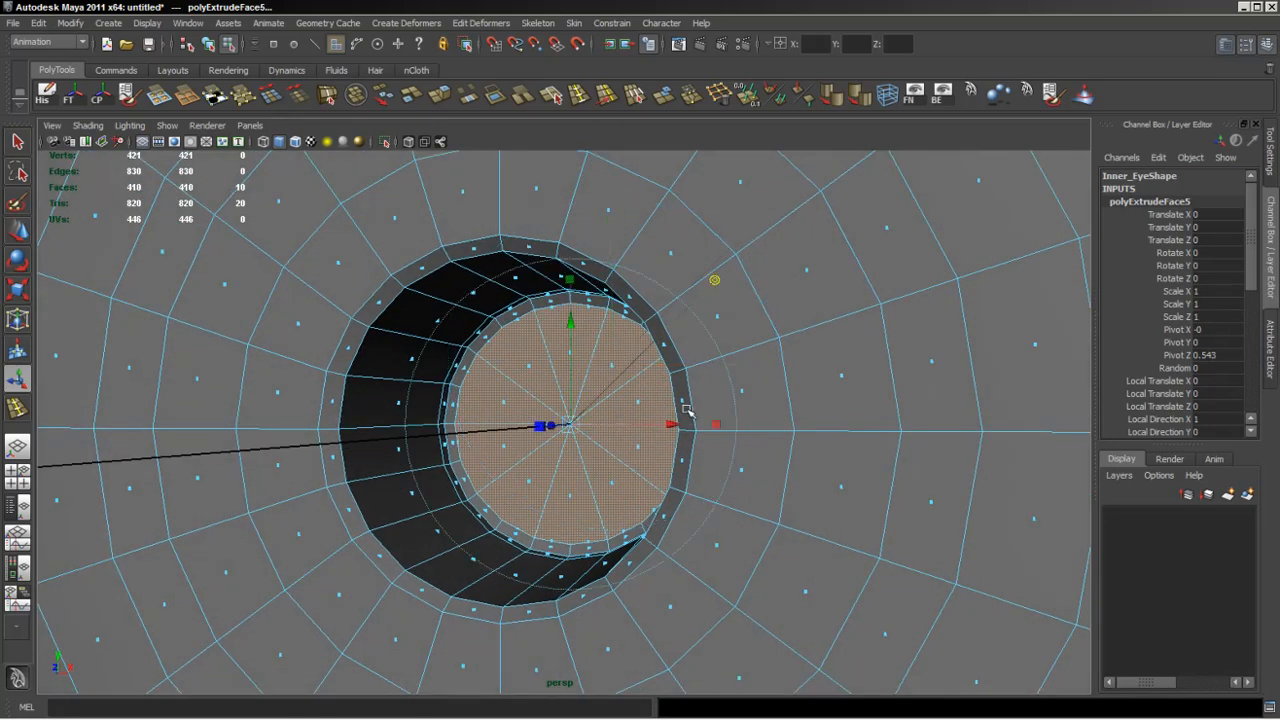
{"action": "left_click", "coordinate": [716, 424]}
{"action": "left_click_drag", "start_coordinate": [570, 428], "coordinate": [545, 429]}
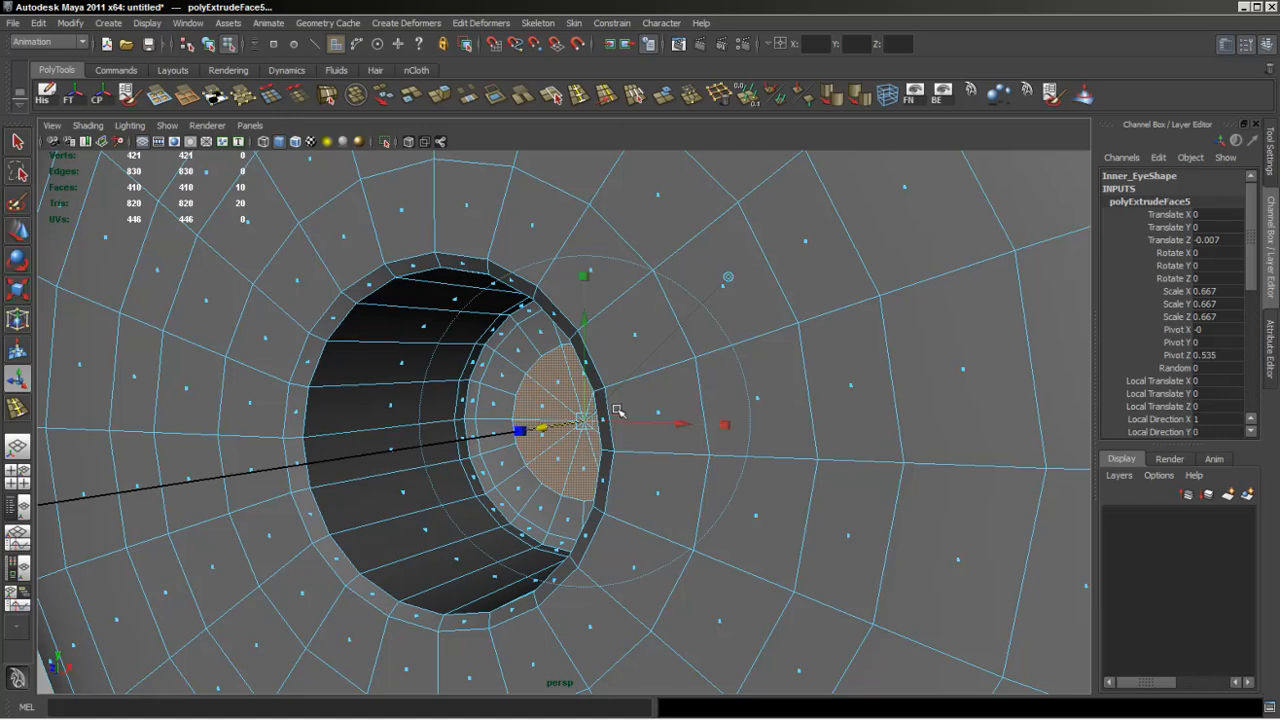
Insert three edge loops around the pupil opening: one in the narrow rim band and two along the inner wall.
{"action": "left_click_drag", "start_coordinate": [618, 411], "coordinate": [557, 418], "text": "alt"}
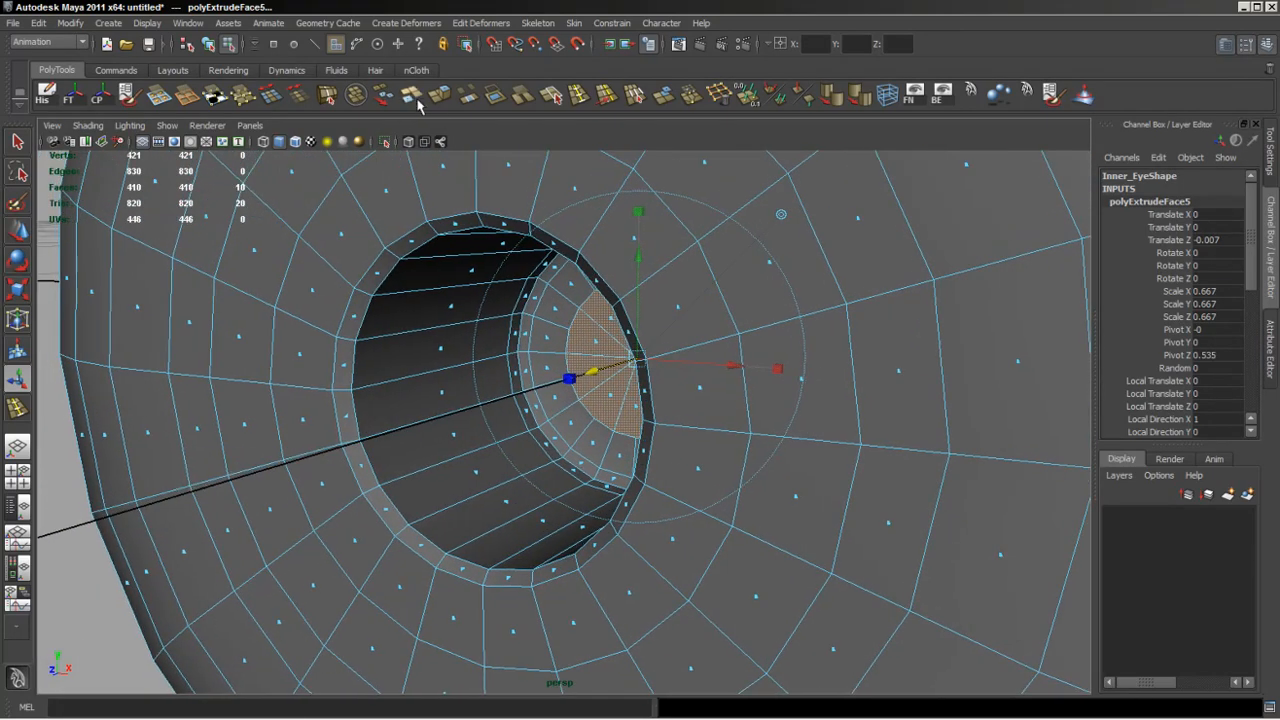
{"action": "left_click", "coordinate": [551, 95]}
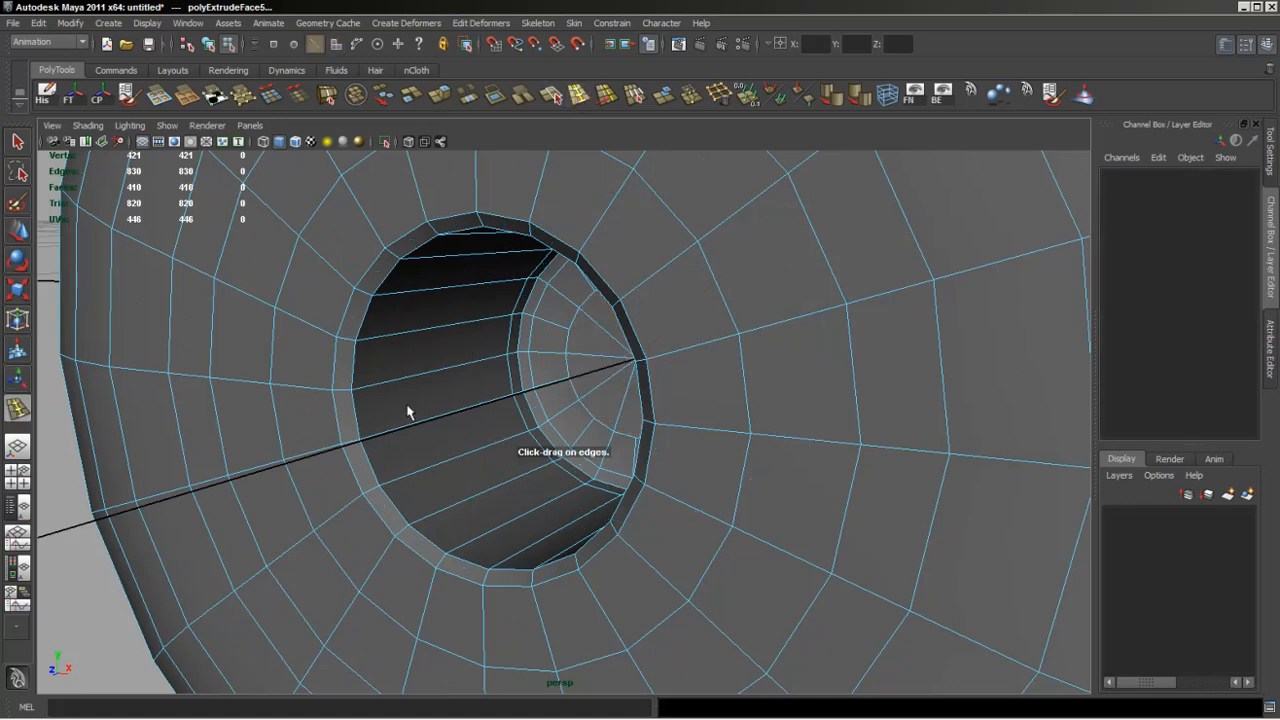
{"action": "left_click_drag", "start_coordinate": [409, 411], "coordinate": [342, 287], "text": "alt"}
{"action": "left_click", "coordinate": [362, 311]}
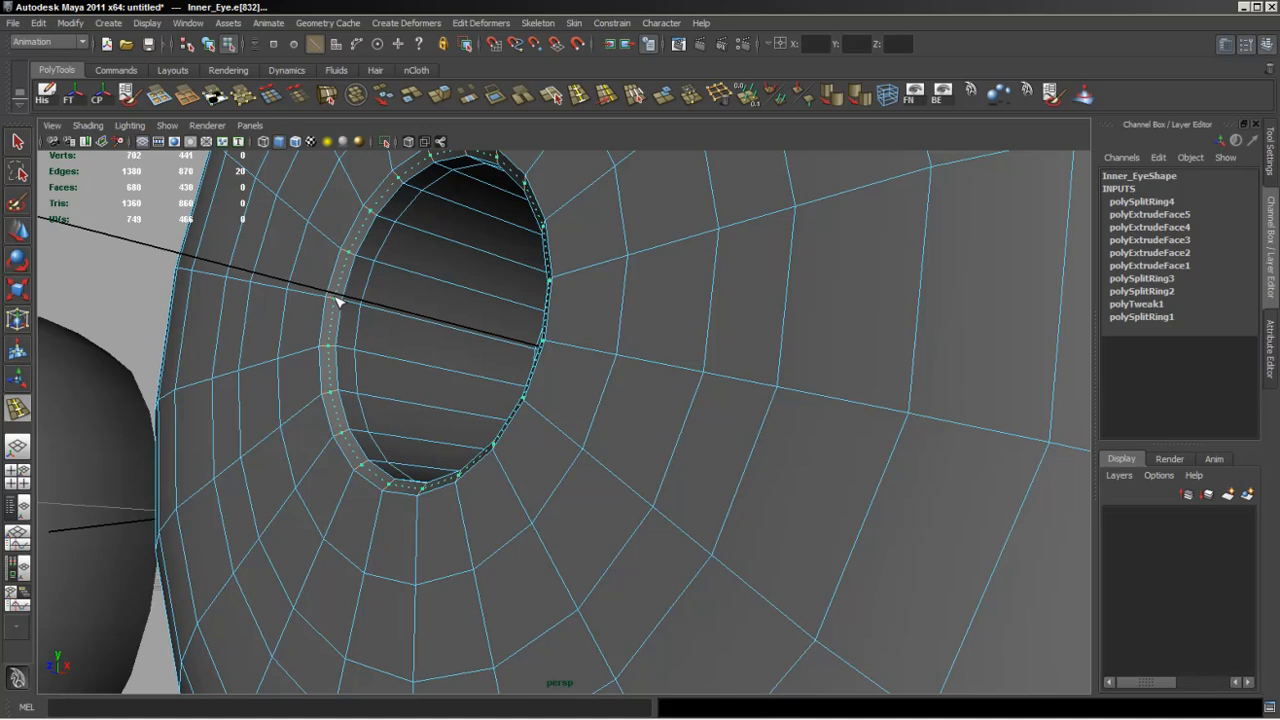
{"action": "left_click", "coordinate": [338, 296]}
{"action": "left_click_drag", "start_coordinate": [338, 296], "coordinate": [397, 335], "text": "alt"}
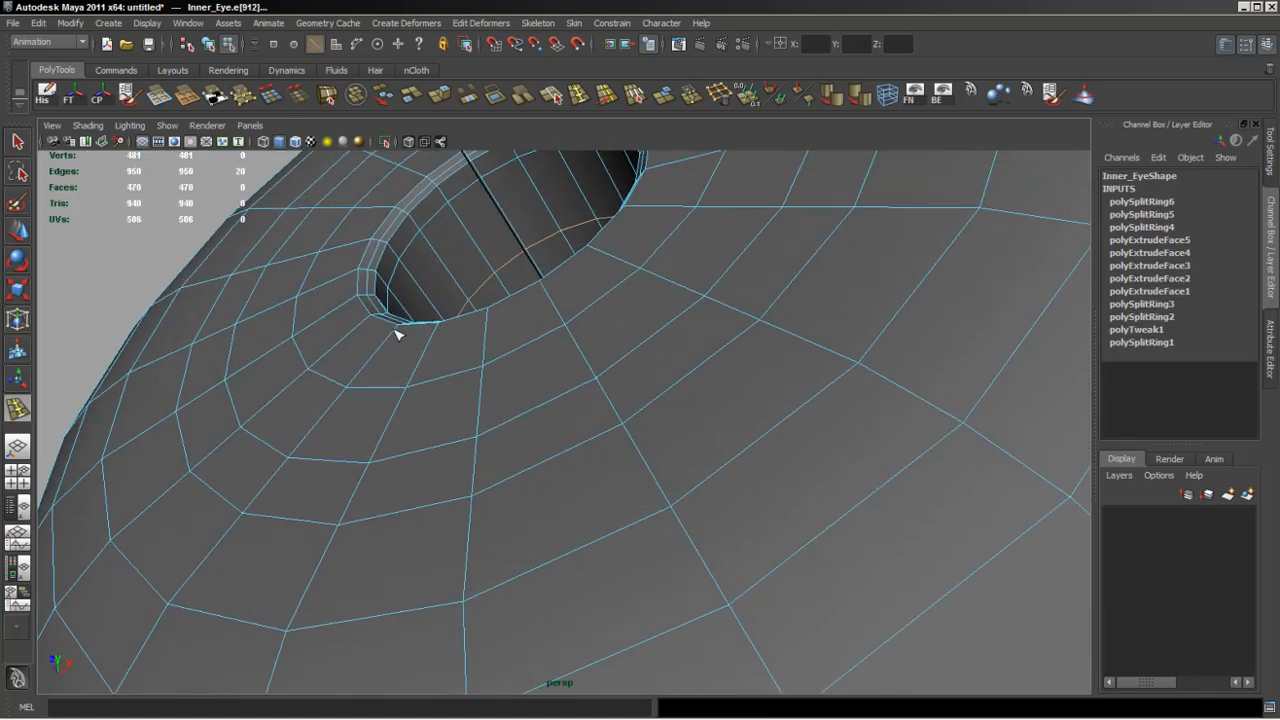
Select the middle edge loop of the pupil's rim band and move it slightly forward along Z.
{"action": "left_click", "coordinate": [17, 142]}
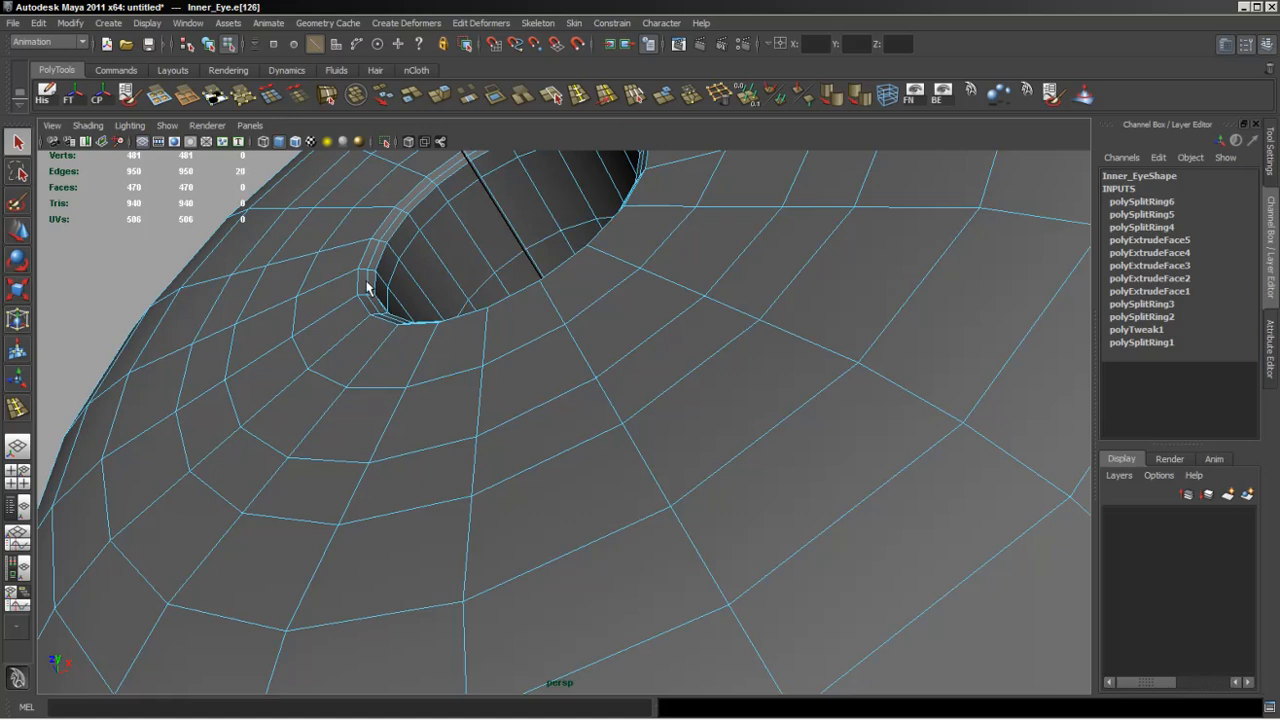
{"action": "left_click_drag", "start_coordinate": [368, 285], "coordinate": [358, 342], "text": "alt"}
{"action": "double_click", "coordinate": [372, 248]}
{"action": "key", "text": "r"}
{"action": "key", "text": "w"}
{"action": "left_click_drag", "start_coordinate": [457, 399], "coordinate": [437, 420], "text": "alt"}
{"action": "key", "text": "r"}
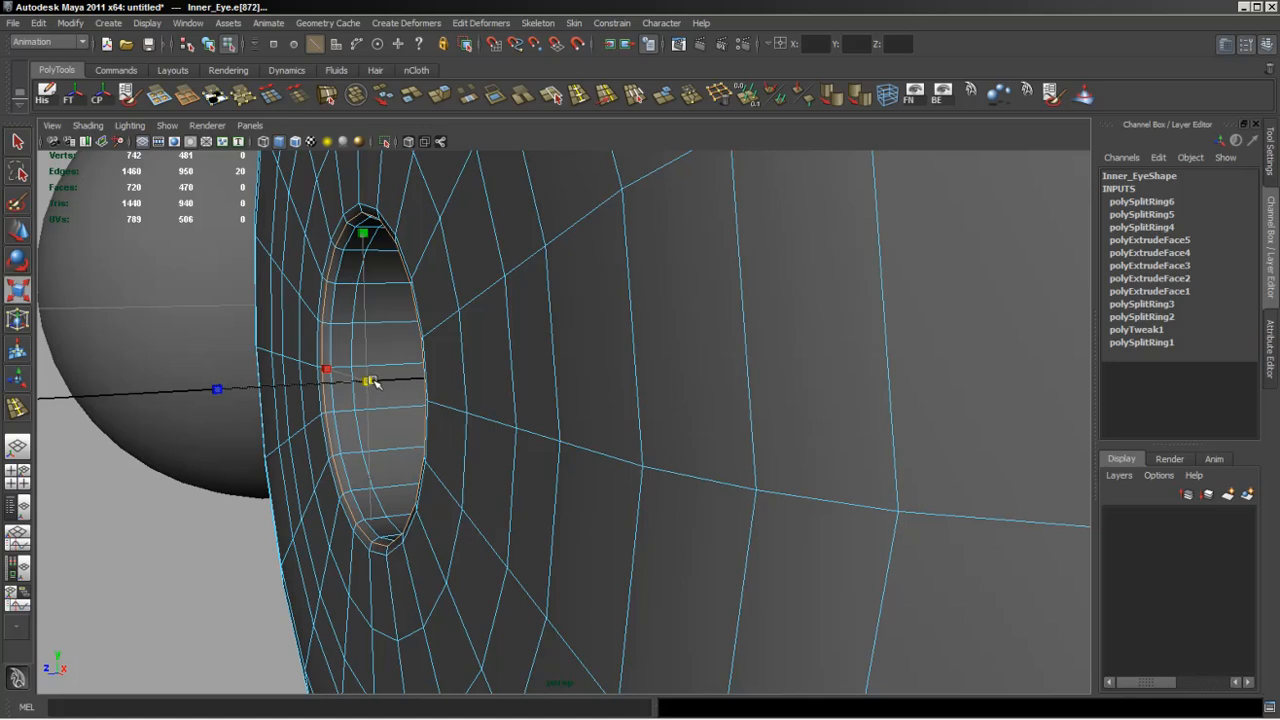
{"action": "key", "text": "w"}
{"action": "left_click_drag", "start_coordinate": [281, 390], "coordinate": [277, 381]}
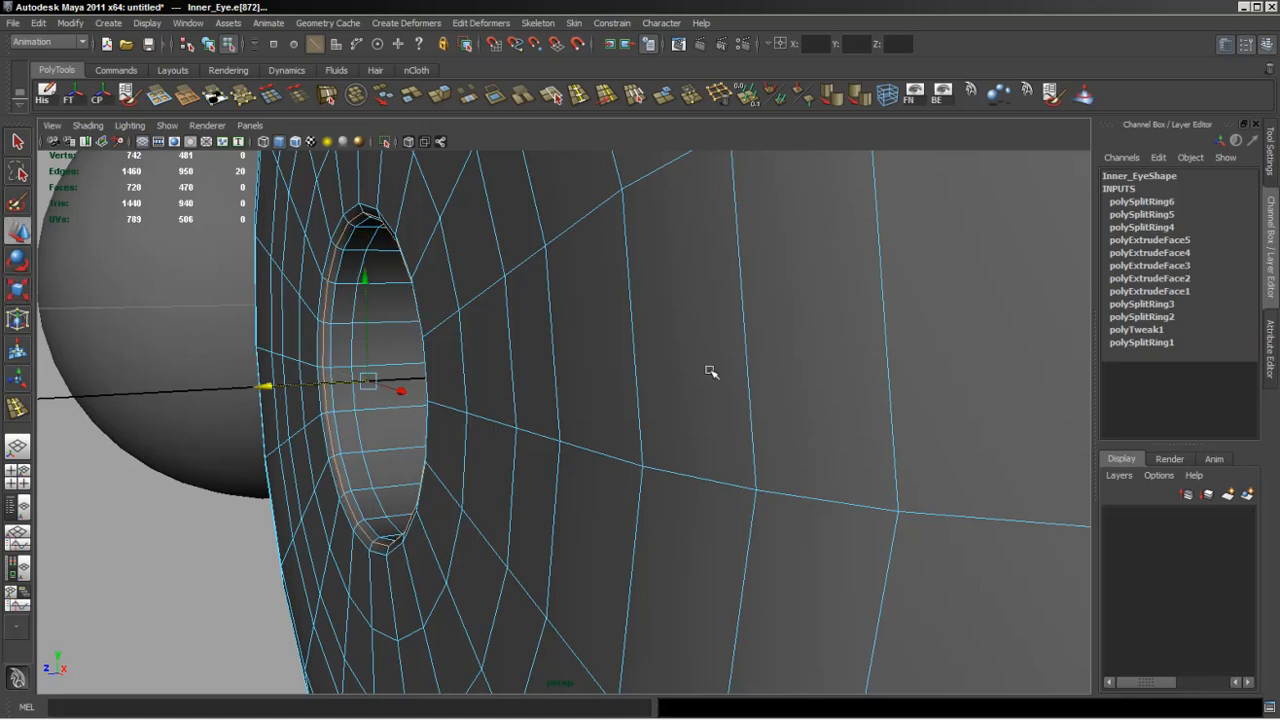
Examine the shape of the pupil opening and its rim from several angles and distances.
{"action": "right_click_drag", "start_coordinate": [711, 372], "coordinate": [315, 318], "text": "alt"}
{"action": "left_click_drag", "start_coordinate": [488, 500], "coordinate": [642, 442], "text": "alt"}
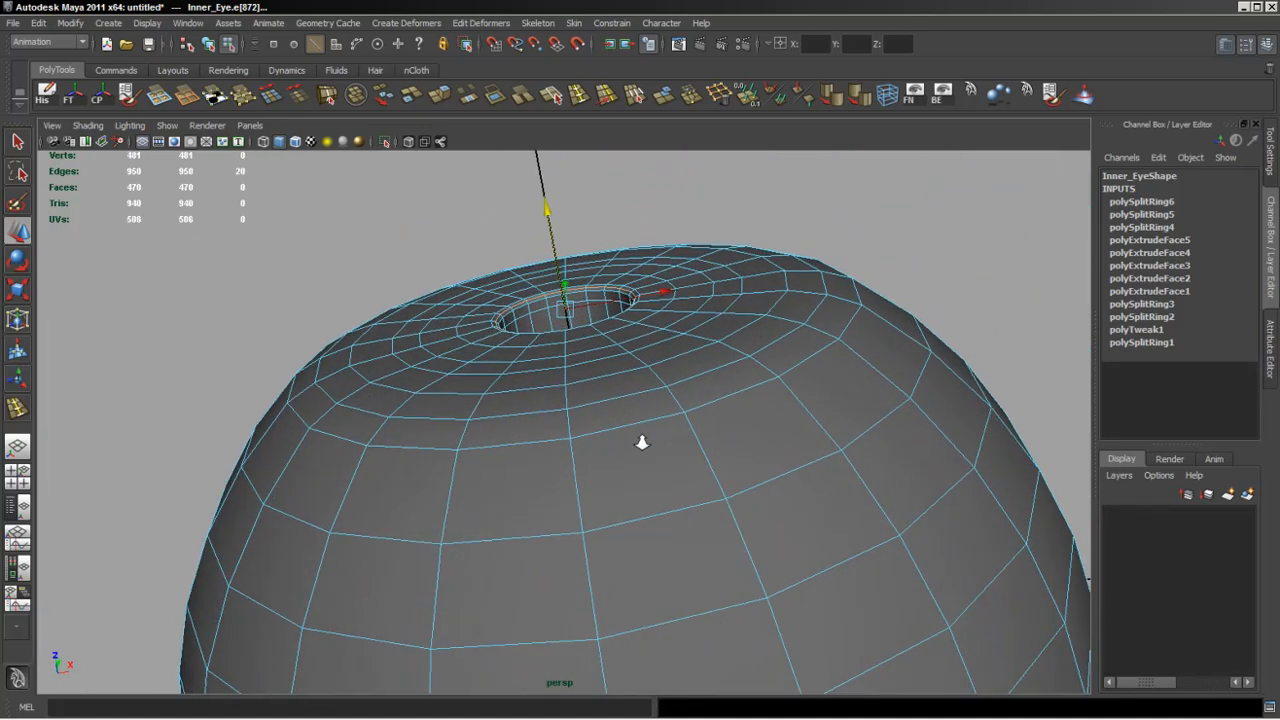
{"action": "right_click_drag", "start_coordinate": [642, 442], "coordinate": [754, 371], "text": "alt"}
{"action": "left_click_drag", "start_coordinate": [754, 371], "coordinate": [665, 428], "text": "alt"}
{"action": "right_click_drag", "start_coordinate": [557, 394], "coordinate": [597, 409], "text": "alt"}
{"action": "left_click_drag", "start_coordinate": [597, 409], "coordinate": [522, 386], "text": "alt"}
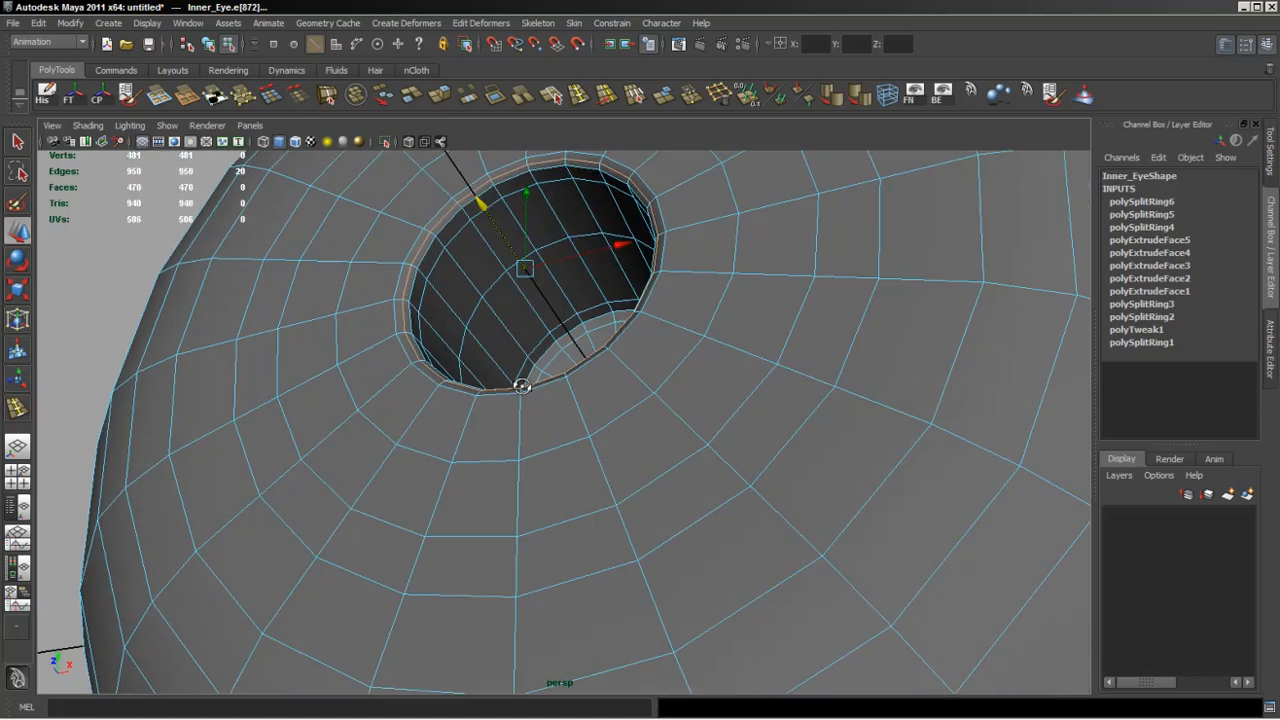
{"action": "right_click_drag", "start_coordinate": [522, 386], "coordinate": [529, 343], "text": "alt"}
{"action": "left_click_drag", "start_coordinate": [529, 343], "coordinate": [523, 391], "text": "alt"}
{"action": "right_click_drag", "start_coordinate": [523, 391], "coordinate": [493, 357], "text": "alt"}
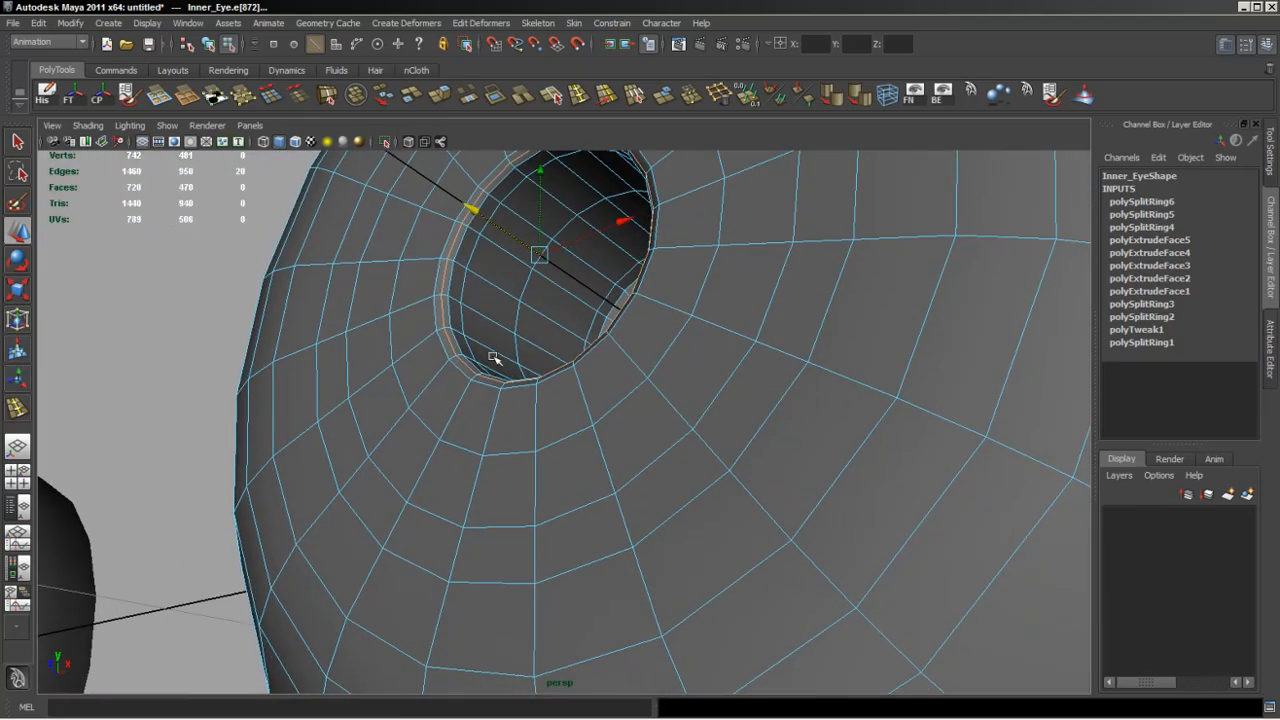
{"action": "left_click_drag", "start_coordinate": [490, 388], "coordinate": [466, 434], "text": "alt"}
{"action": "right_click_drag", "start_coordinate": [466, 434], "coordinate": [452, 422], "text": "alt"}
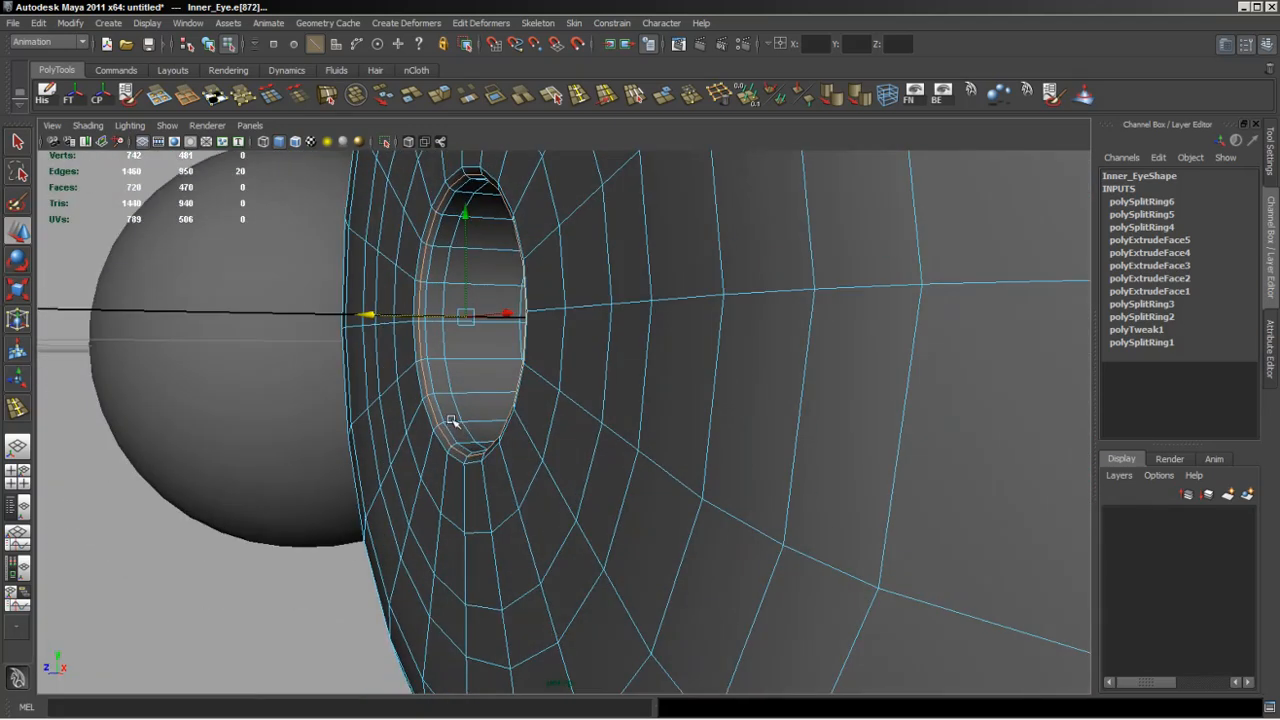
Move the inner edge loop of the pupil's rim slightly inward along Z and the middle rim loop slightly forward.
{"action": "double_click", "coordinate": [439, 412]}
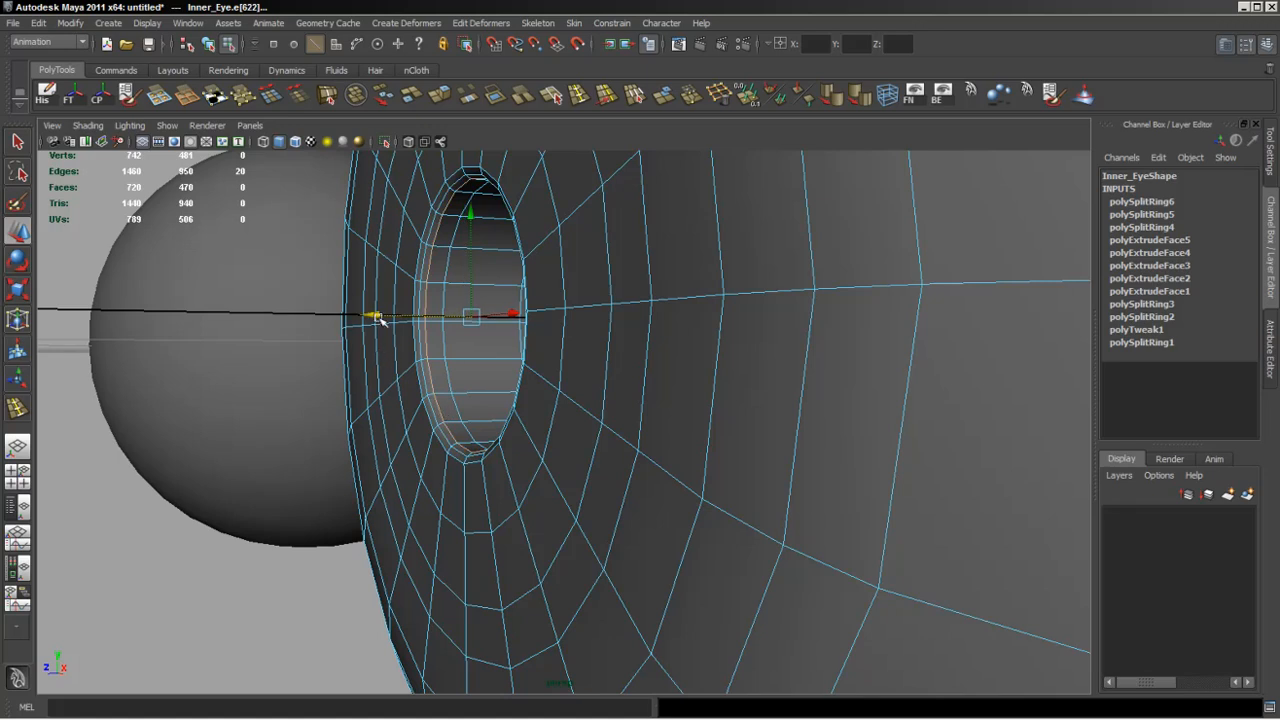
{"action": "left_click_drag", "start_coordinate": [380, 318], "coordinate": [385, 321]}
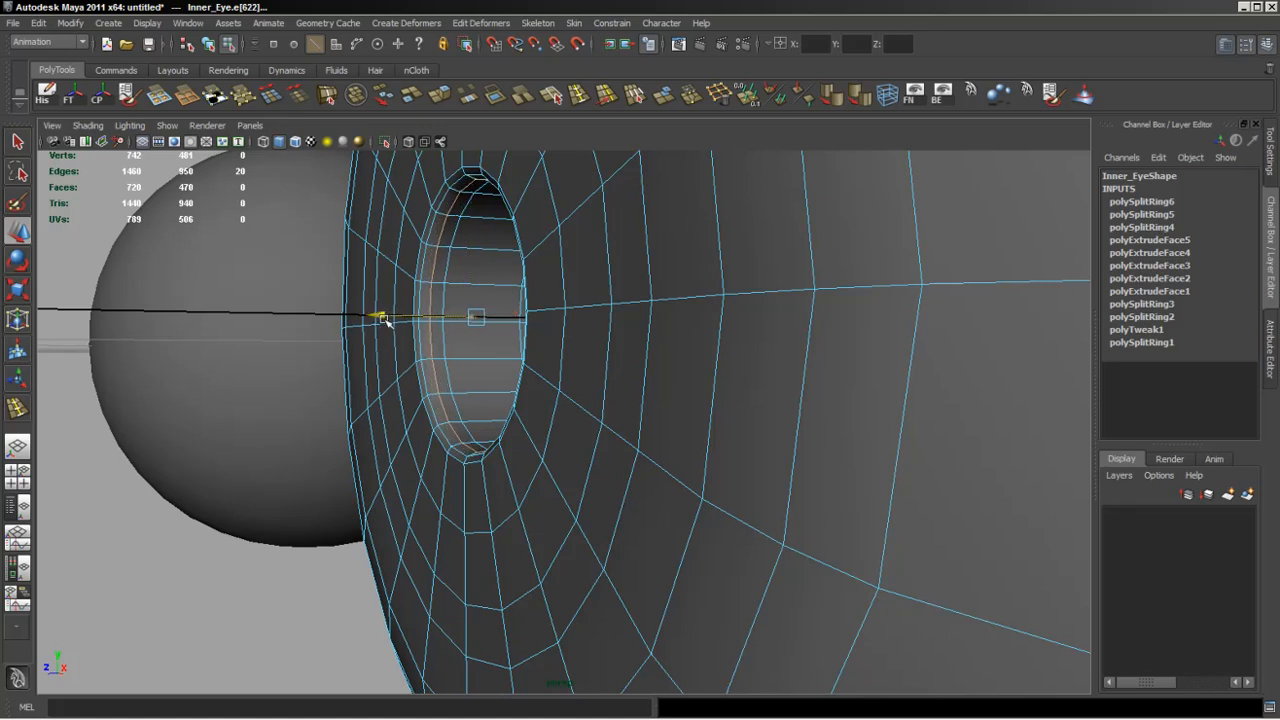
{"action": "double_click", "coordinate": [398, 411]}
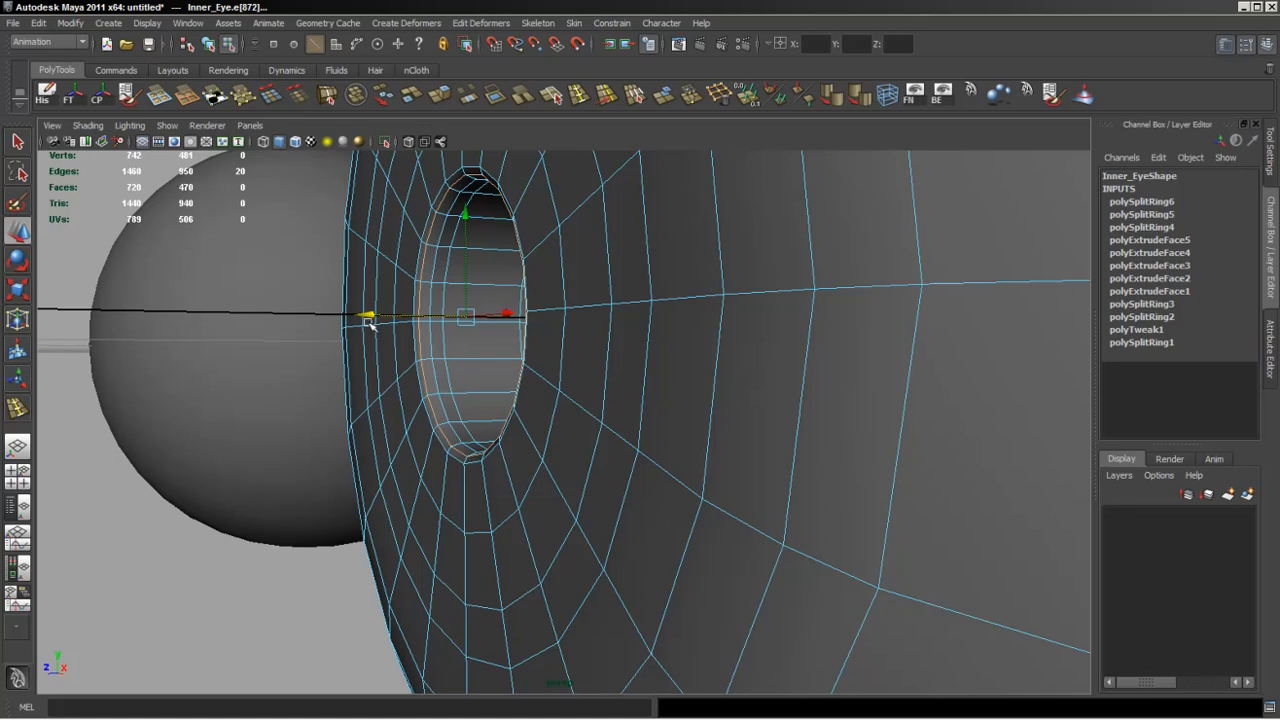
{"action": "left_click_drag", "start_coordinate": [370, 322], "coordinate": [364, 318]}
Examine the pupil rim in perspective and both eye meshes' profile in the side view, then clear the edge selection.
{"action": "double_click", "coordinate": [407, 272]}
{"action": "left_click_drag", "start_coordinate": [534, 363], "coordinate": [570, 378], "text": "alt"}
{"action": "key", "text": "space"}
{"action": "key", "text": "space"}
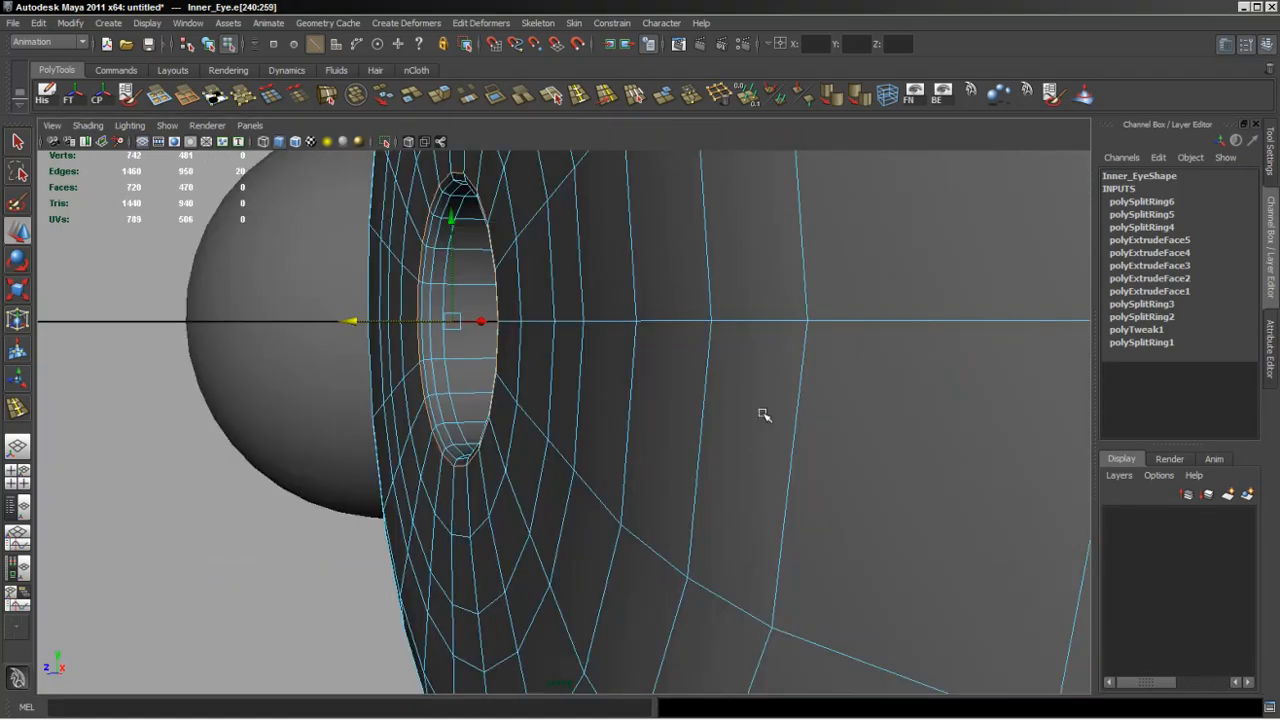
{"action": "key", "text": "space"}
{"action": "key", "text": "space"}
{"action": "middle_click_drag", "start_coordinate": [514, 451], "coordinate": [712, 426], "text": "alt"}
{"action": "right_click_drag", "start_coordinate": [712, 426], "coordinate": [718, 426], "text": "alt"}
{"action": "middle_click_drag", "start_coordinate": [663, 390], "coordinate": [717, 488], "text": "alt"}
{"action": "right_click_drag", "start_coordinate": [687, 457], "coordinate": [640, 460], "text": "alt"}
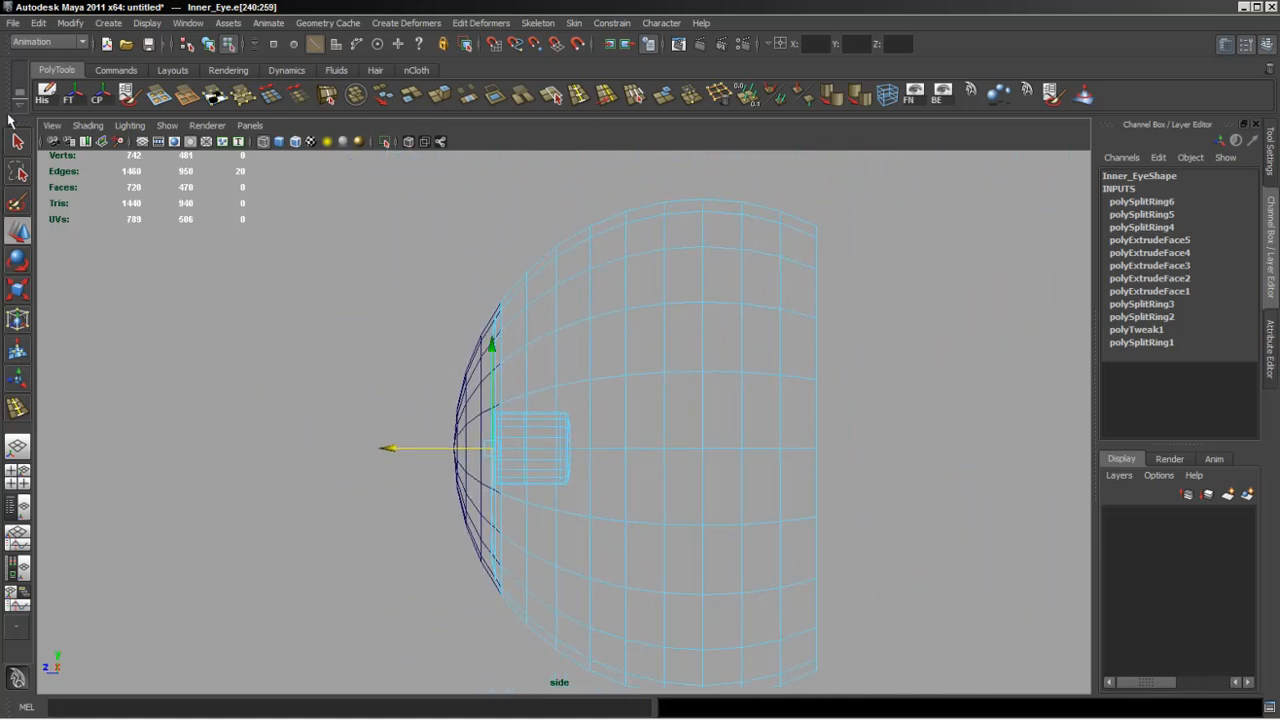
{"action": "left_click", "coordinate": [17, 142]}
{"action": "left_click", "coordinate": [250, 242]}
{"action": "middle_click_drag", "start_coordinate": [391, 294], "coordinate": [383, 235], "text": "alt"}
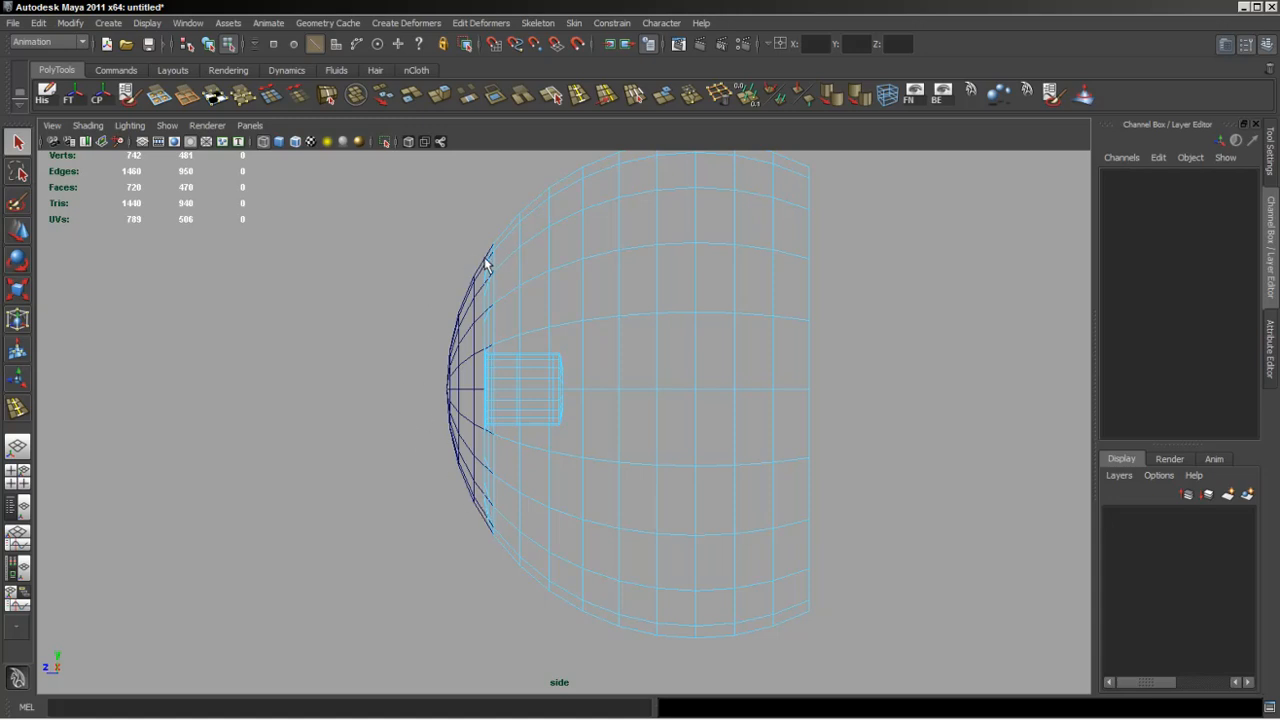
Move Outer_Eye's pole vertex and front three vertex rings slightly forward along Z to form a corneal bulge.
{"action": "key", "text": "ctrl+shift+i"}
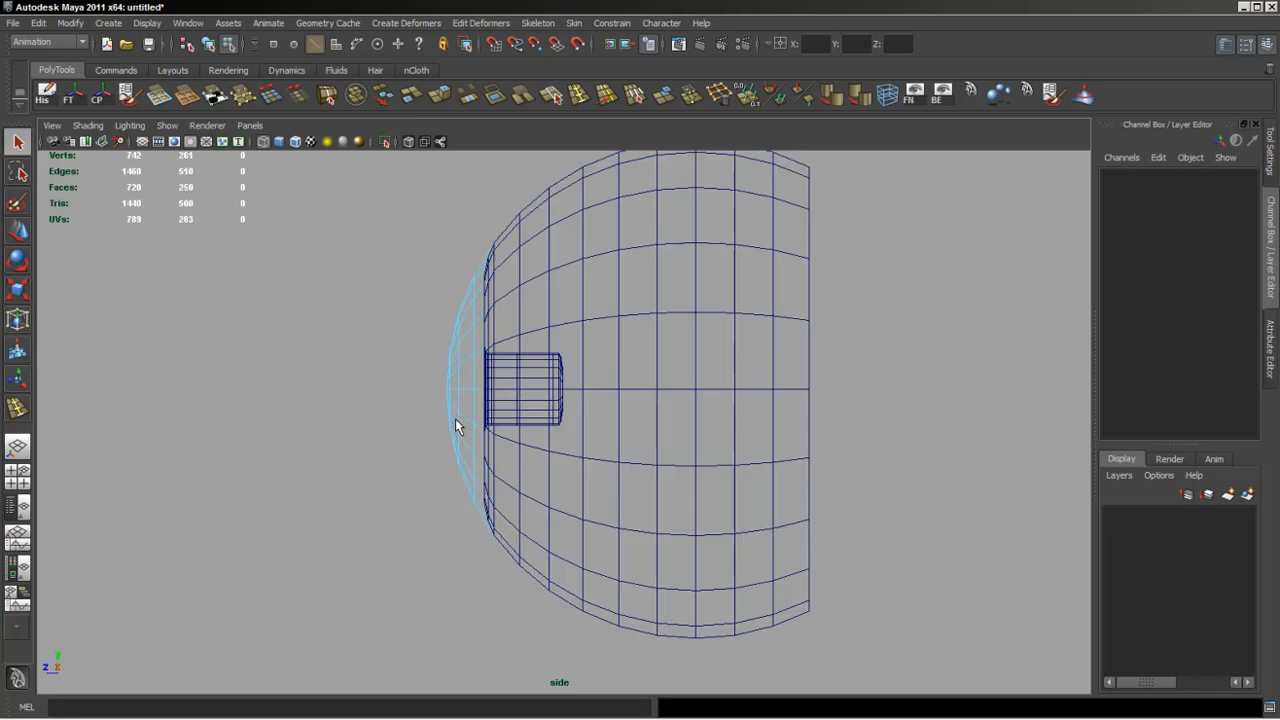
{"action": "key", "text": "F8"}
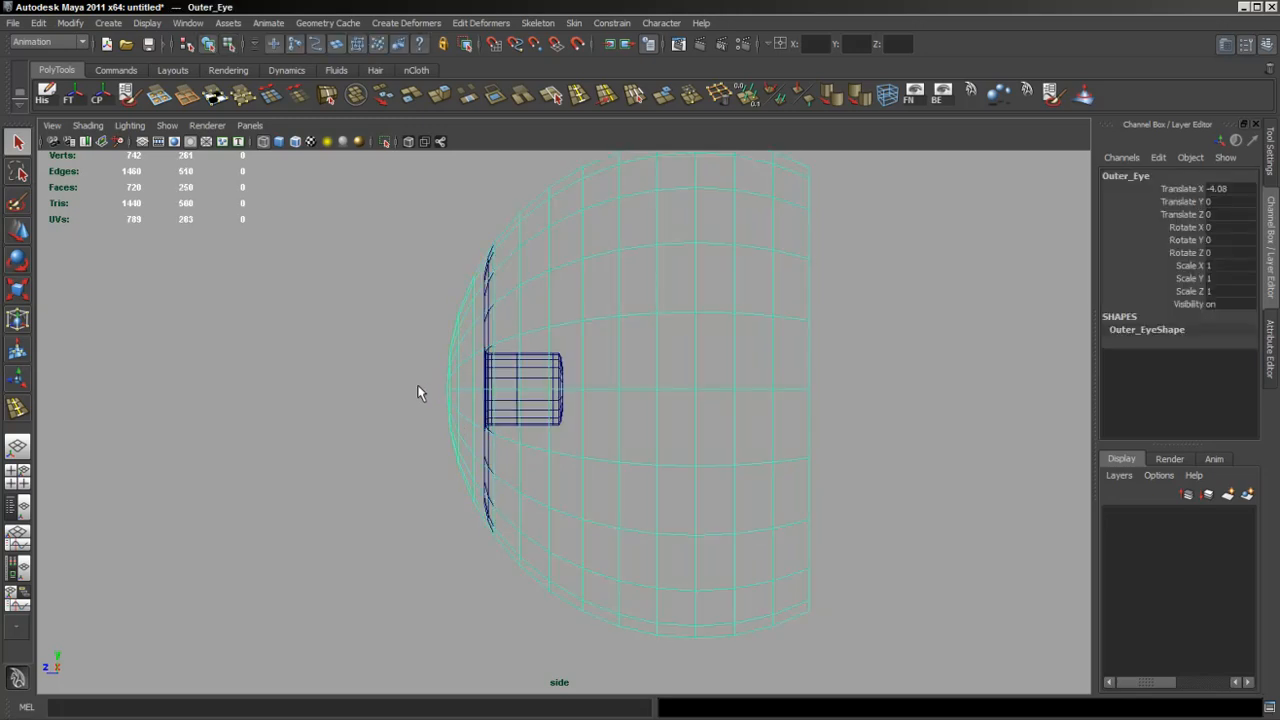
{"action": "key", "text": "F8"}
{"action": "left_click_drag", "start_coordinate": [348, 241], "coordinate": [479, 549]}
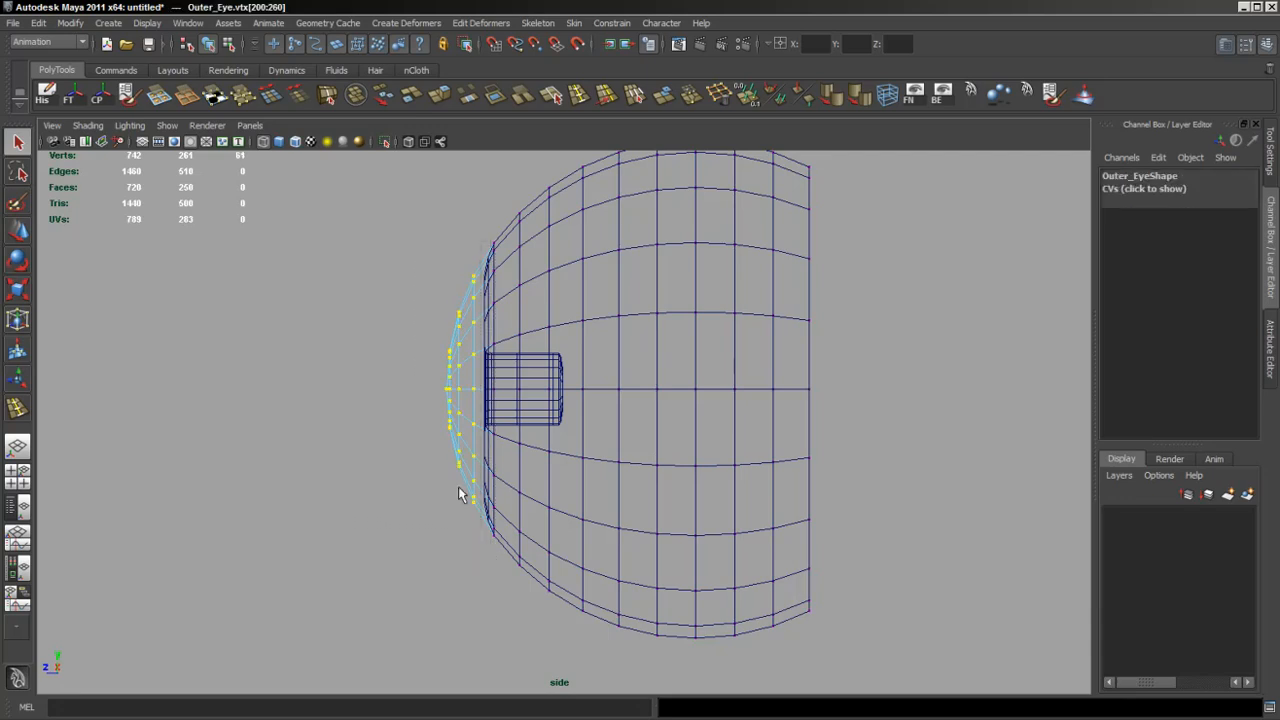
{"action": "key", "text": "w"}
{"action": "left_click_drag", "start_coordinate": [352, 393], "coordinate": [347, 402]}
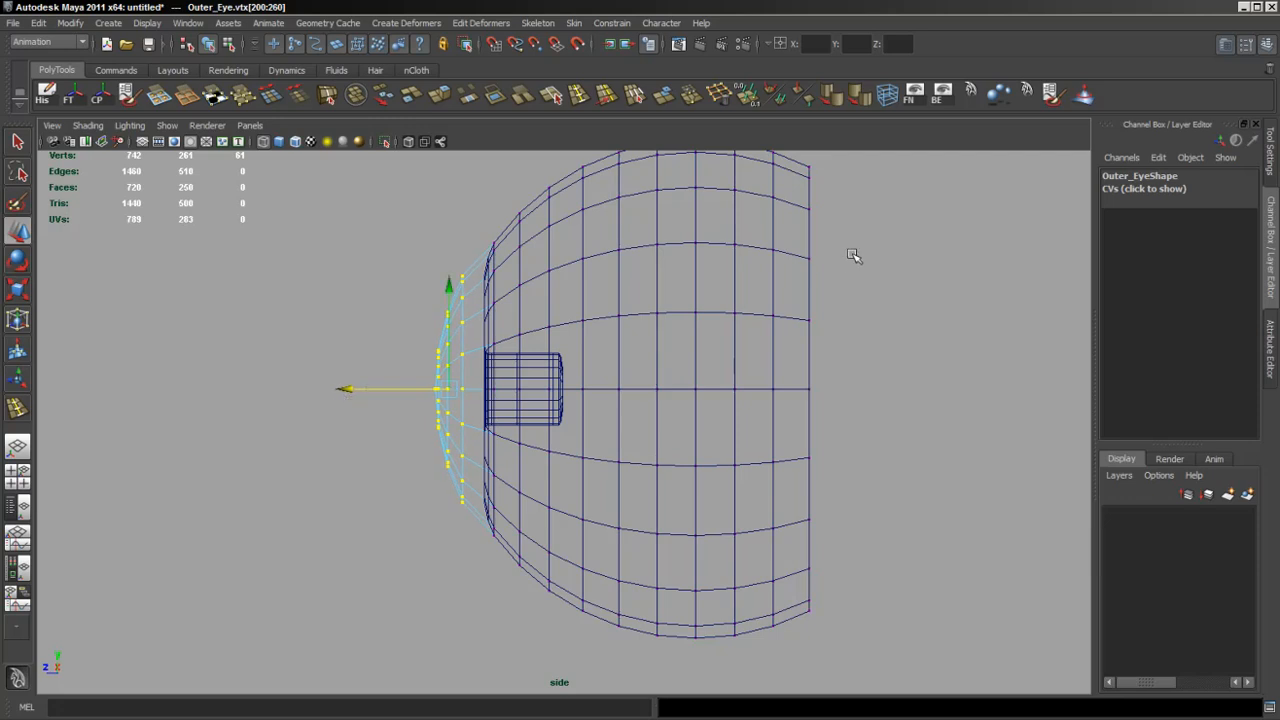
Examine the corneal bulge and its transition into the rest of Outer_Eye from several angles in perspective.
{"action": "key", "text": "space"}
{"action": "key", "text": "space"}
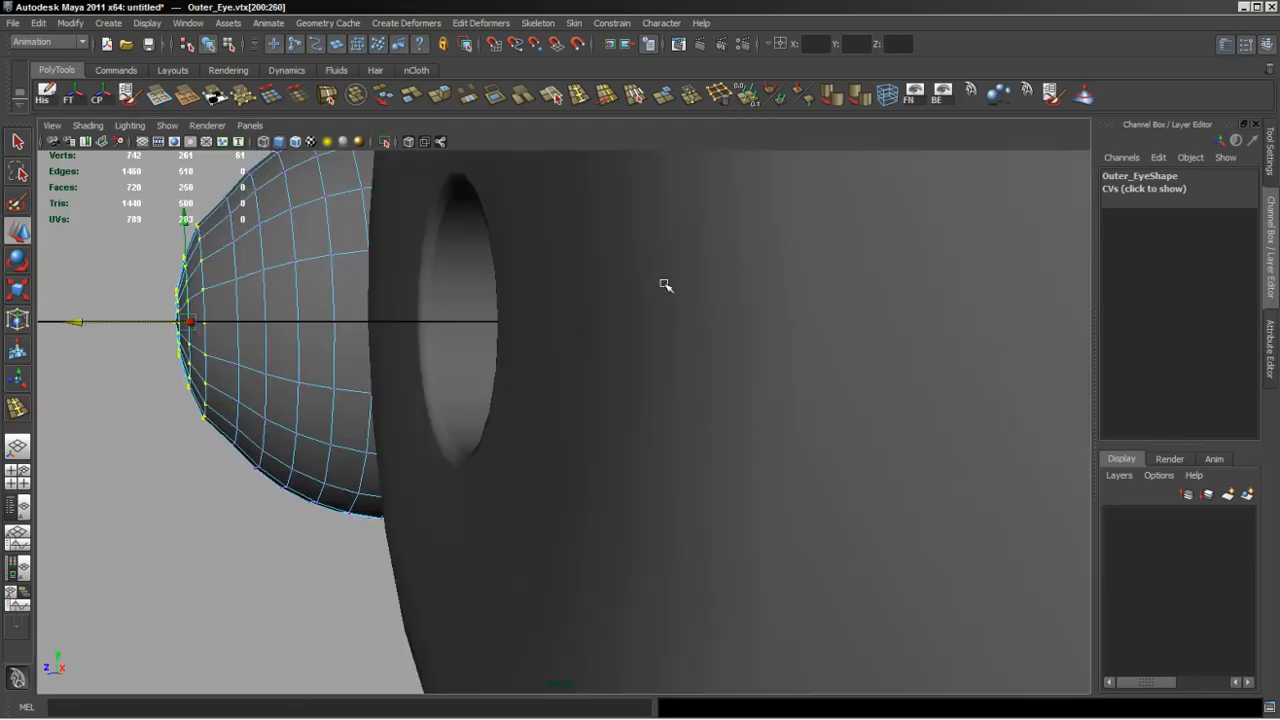
{"action": "left_click_drag", "start_coordinate": [721, 279], "coordinate": [183, 390], "text": "alt"}
{"action": "middle_click_drag", "start_coordinate": [183, 391], "coordinate": [531, 329], "text": "alt"}
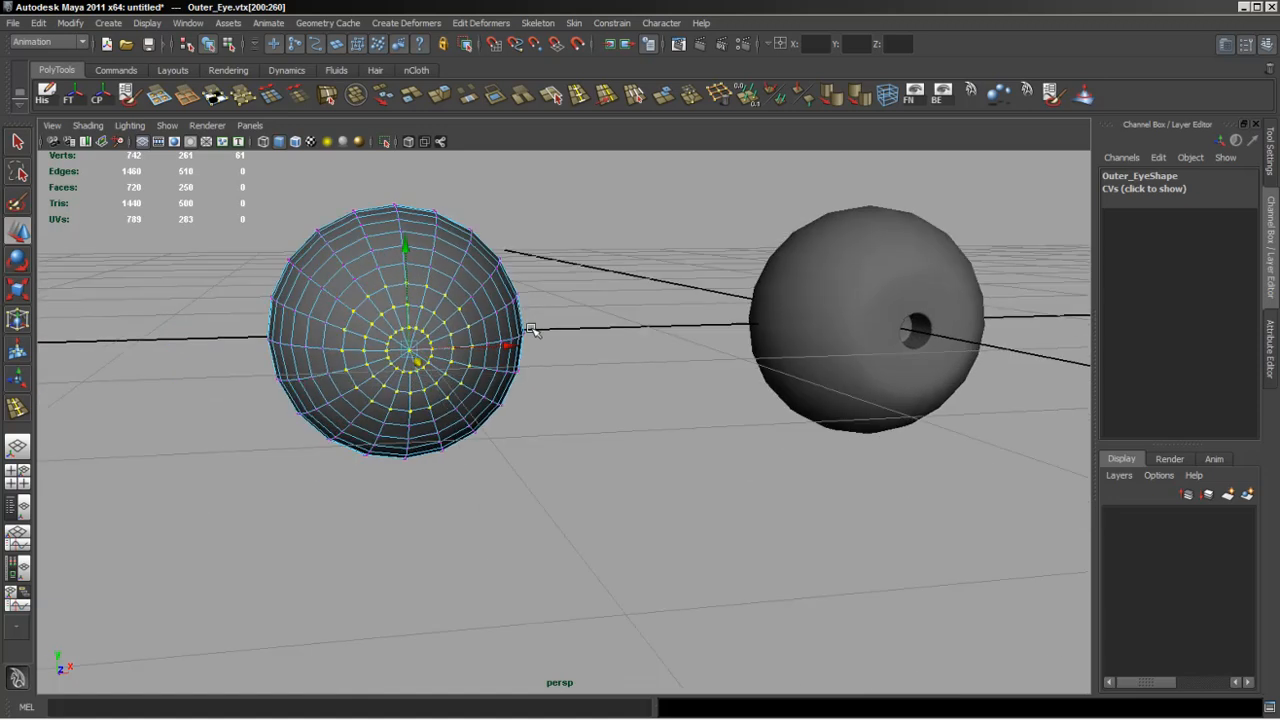
{"action": "left_click_drag", "start_coordinate": [206, 400], "coordinate": [406, 420], "text": "alt"}
{"action": "middle_click_drag", "start_coordinate": [406, 420], "coordinate": [314, 420], "text": "alt"}
{"action": "right_click_drag", "start_coordinate": [314, 420], "coordinate": [494, 465], "text": "alt"}
{"action": "left_click_drag", "start_coordinate": [494, 465], "coordinate": [420, 481], "text": "alt"}
{"action": "left_click_drag", "start_coordinate": [430, 390], "coordinate": [496, 446], "text": "alt"}
{"action": "right_click_drag", "start_coordinate": [496, 446], "coordinate": [638, 464], "text": "alt"}
{"action": "left_click_drag", "start_coordinate": [638, 464], "coordinate": [811, 437], "text": "alt"}
{"action": "right_click_drag", "start_coordinate": [811, 437], "coordinate": [559, 432], "text": "alt"}
{"action": "left_click_drag", "start_coordinate": [559, 432], "coordinate": [116, 443], "text": "alt"}
{"action": "right_click_drag", "start_coordinate": [116, 443], "coordinate": [654, 443], "text": "alt"}
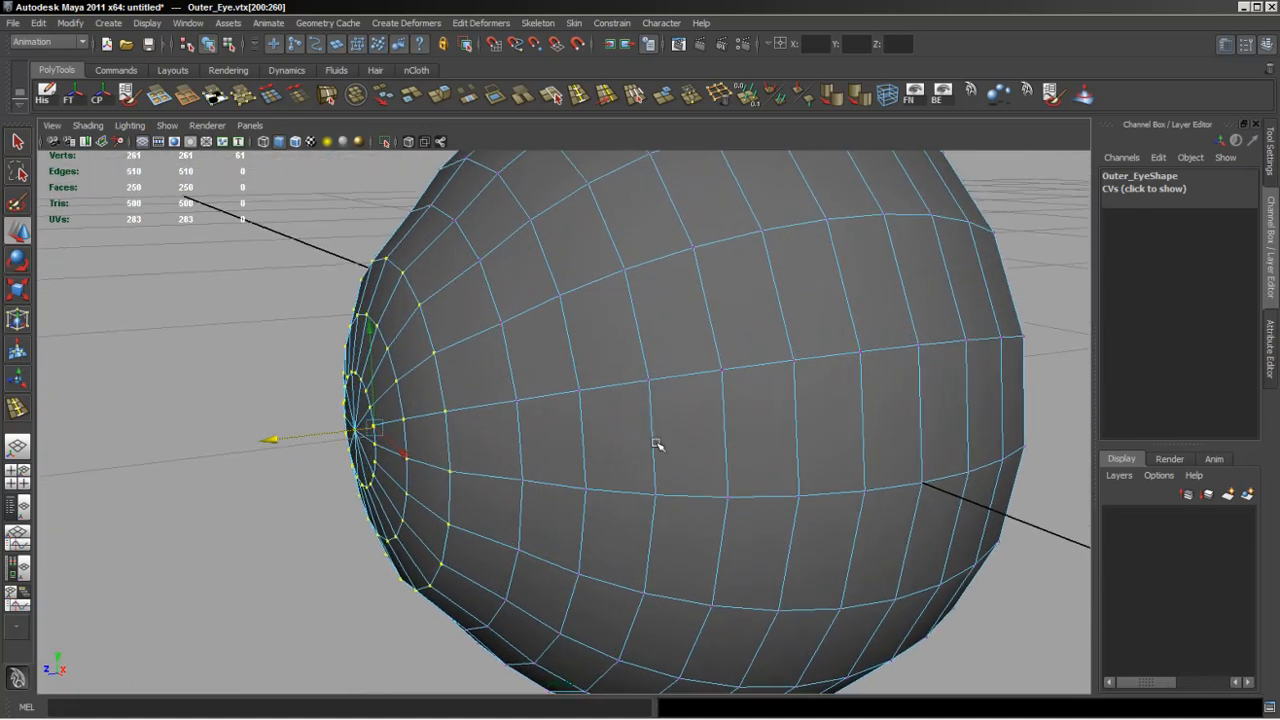
{"action": "left_click_drag", "start_coordinate": [654, 443], "coordinate": [580, 430], "text": "alt"}
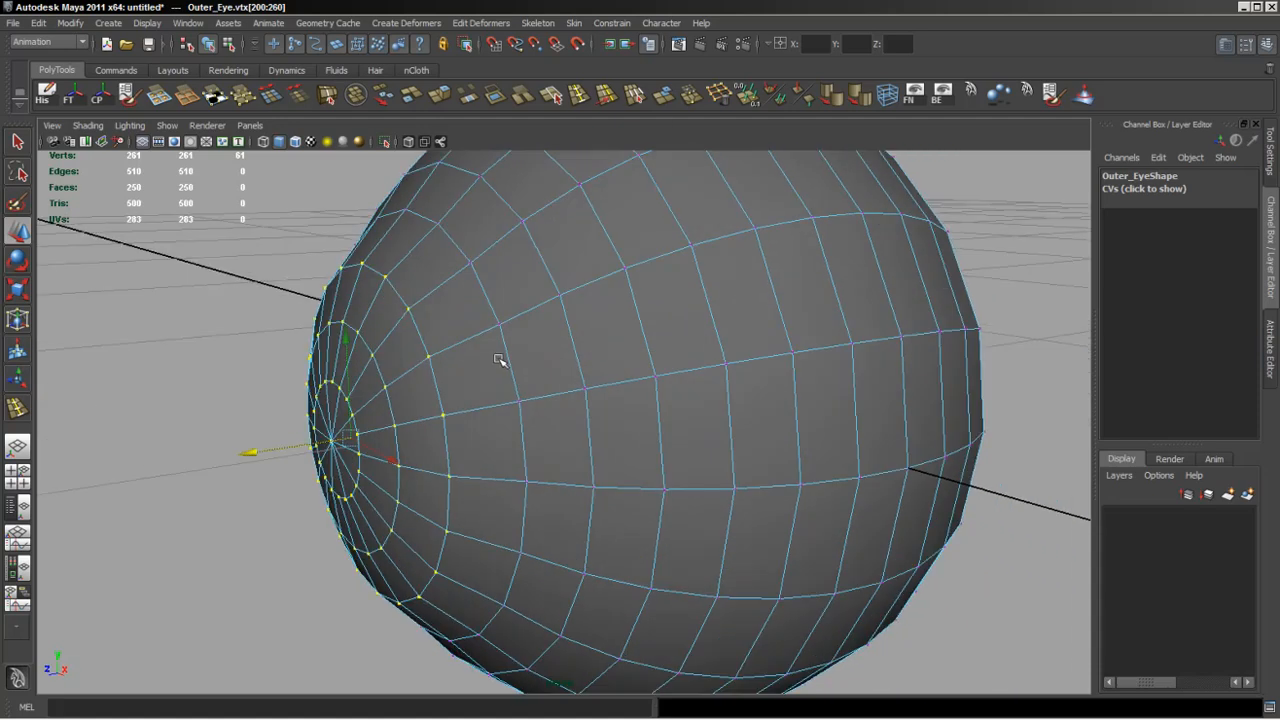
{"action": "left_click_drag", "start_coordinate": [498, 360], "coordinate": [494, 271], "text": "alt"}
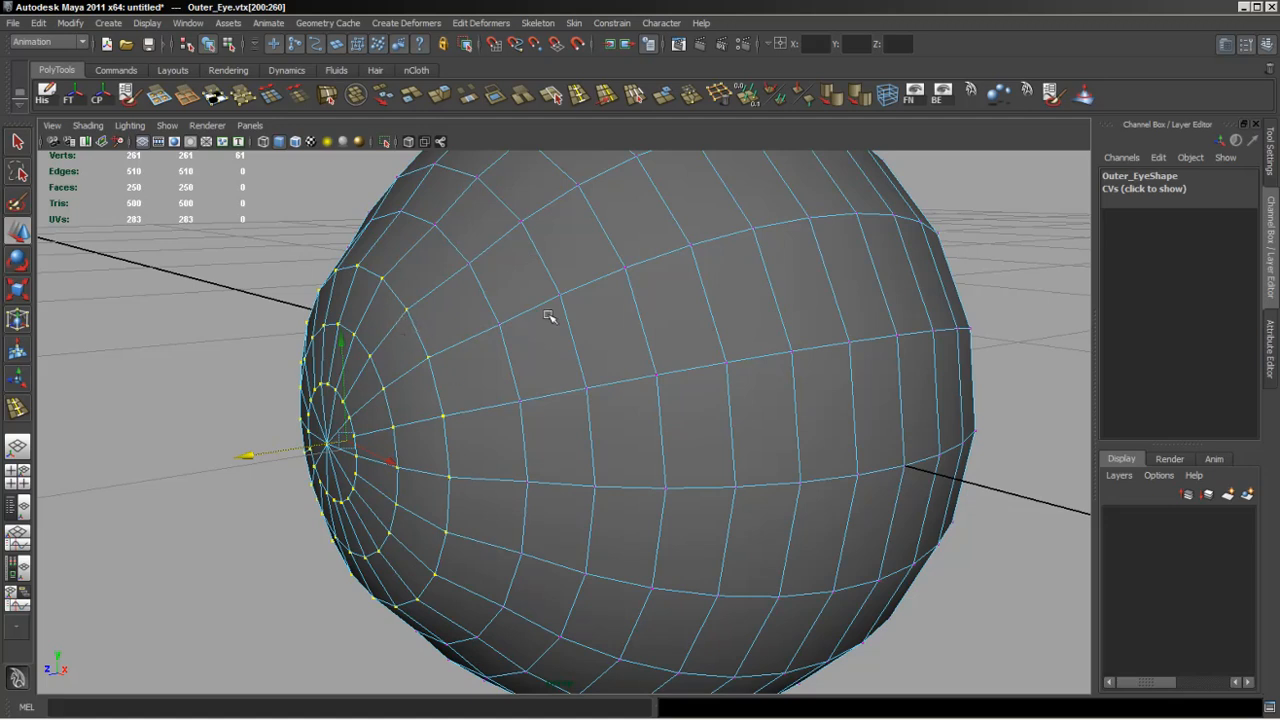
{"action": "left_click_drag", "start_coordinate": [480, 322], "coordinate": [394, 292], "text": "alt"}
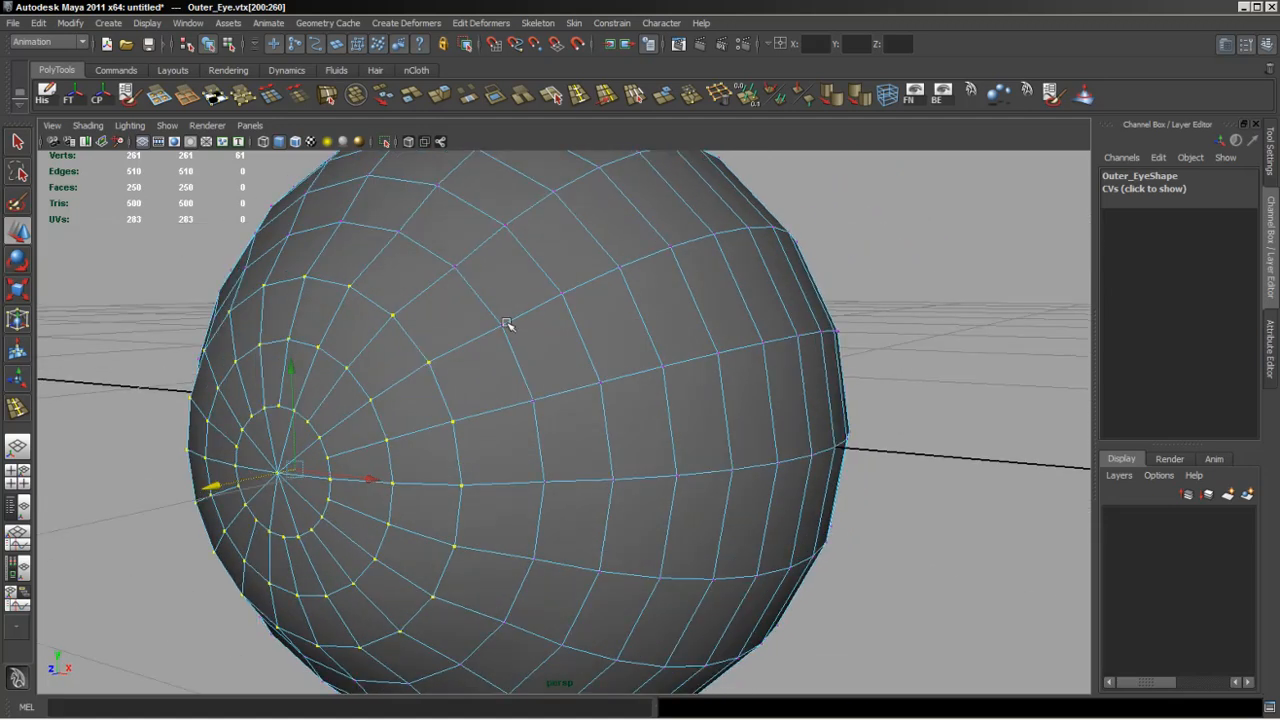
{"action": "left_click_drag", "start_coordinate": [507, 325], "coordinate": [477, 394], "text": "alt"}
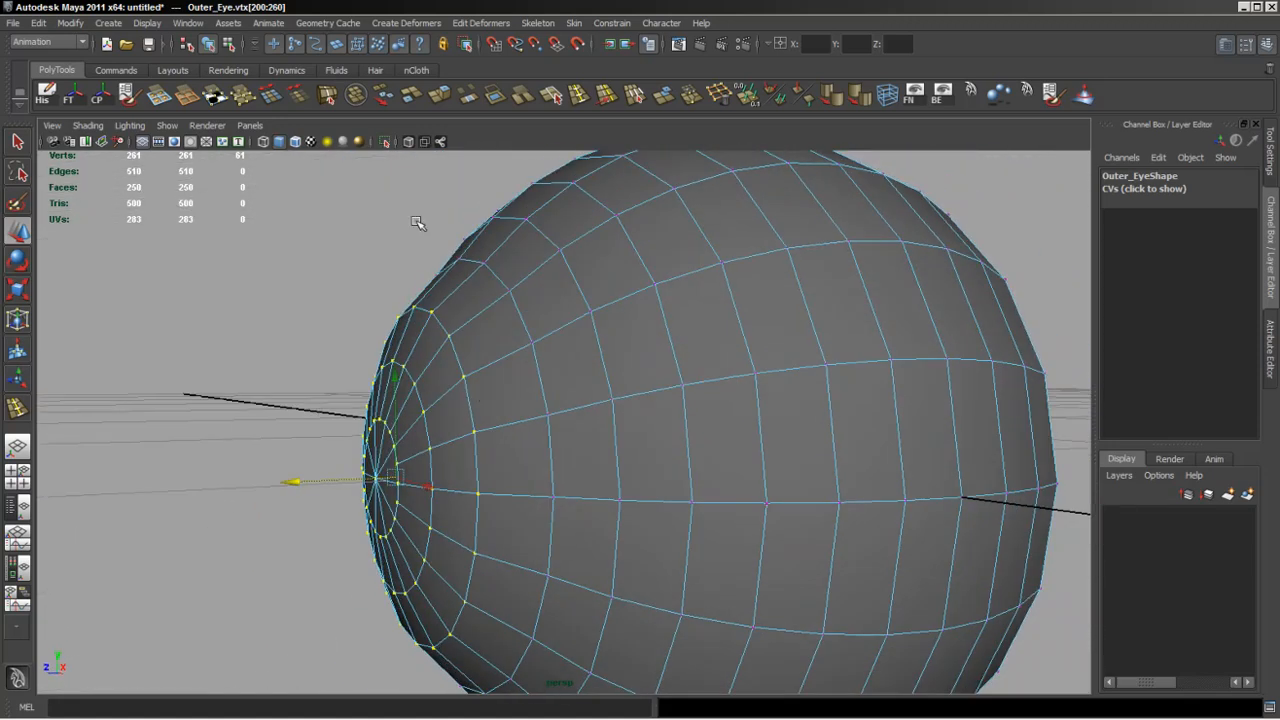
Insert an edge loop just in front of the loop at the base of Outer_Eye's corneal bulge and scale it slightly.
{"action": "left_click", "coordinate": [578, 95]}
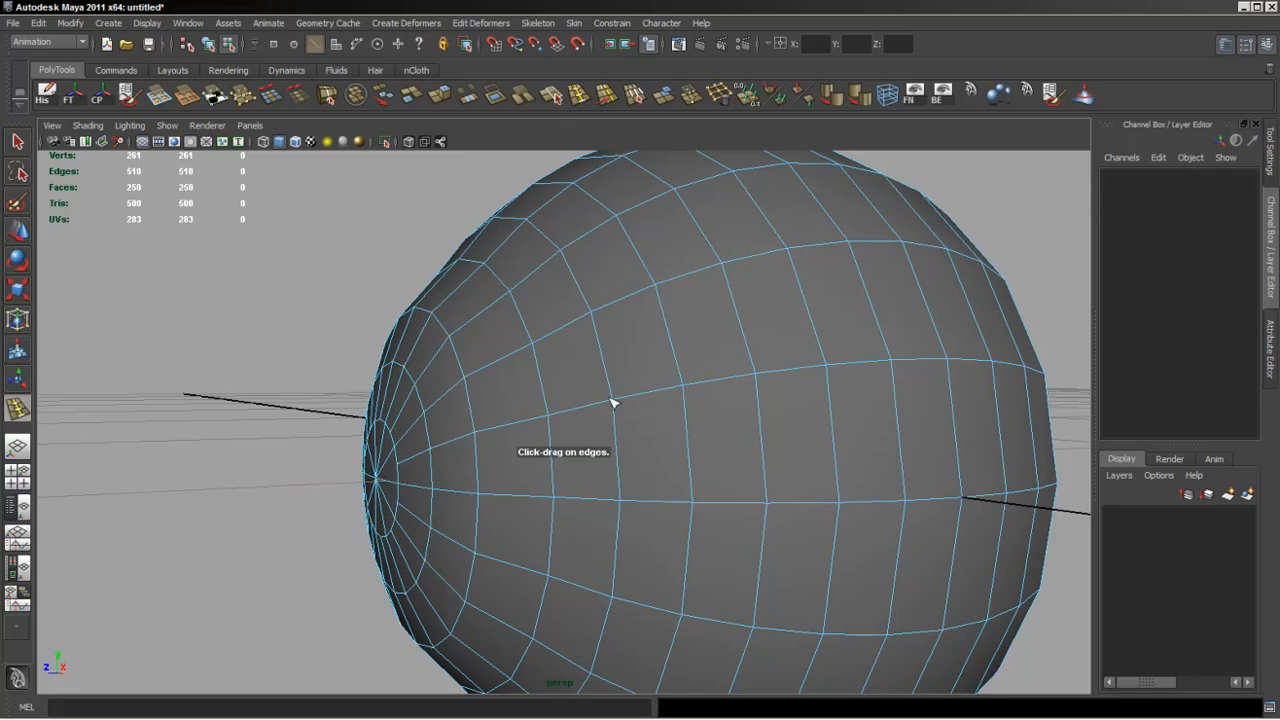
{"action": "left_click_drag", "start_coordinate": [613, 403], "coordinate": [575, 425], "text": "alt"}
{"action": "left_click_drag", "start_coordinate": [503, 369], "coordinate": [557, 453]}
{"action": "key", "text": "r"}
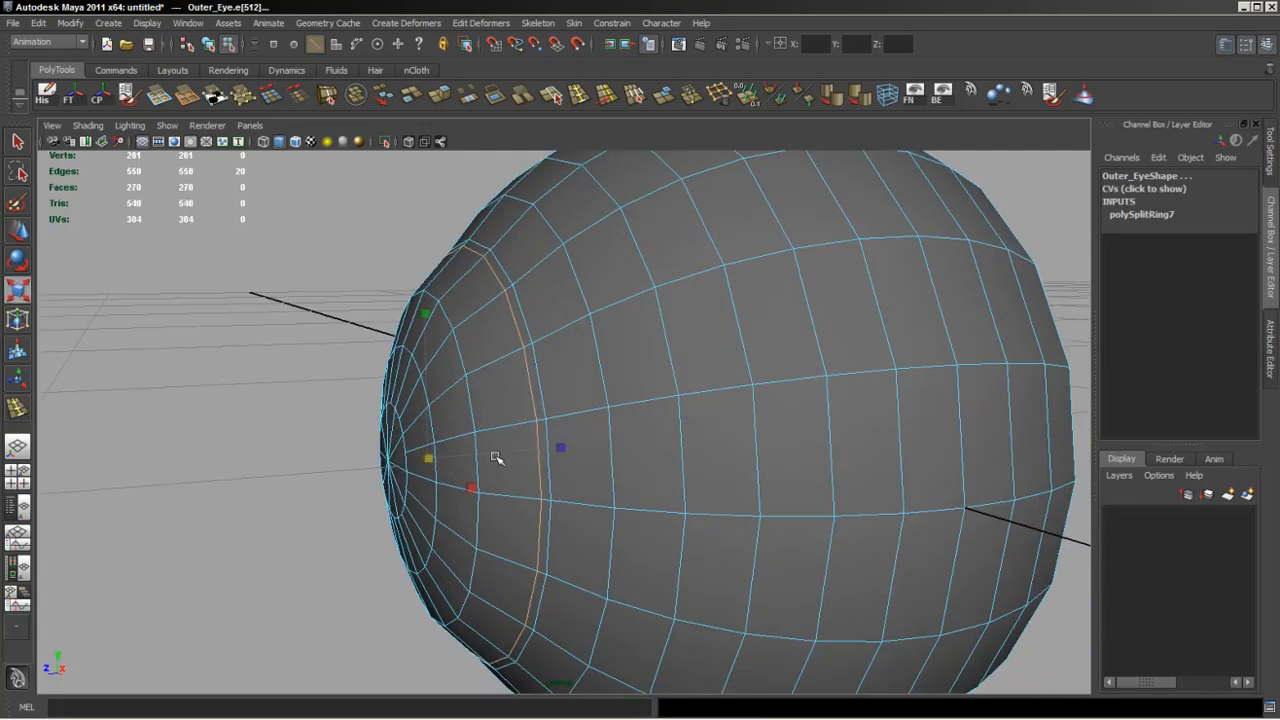
{"action": "left_click_drag", "start_coordinate": [430, 458], "coordinate": [494, 390]}
Insert a second edge loop midway across the wide band in front of the bulge's base and scale it slightly outward.
{"action": "left_click", "coordinate": [578, 95]}
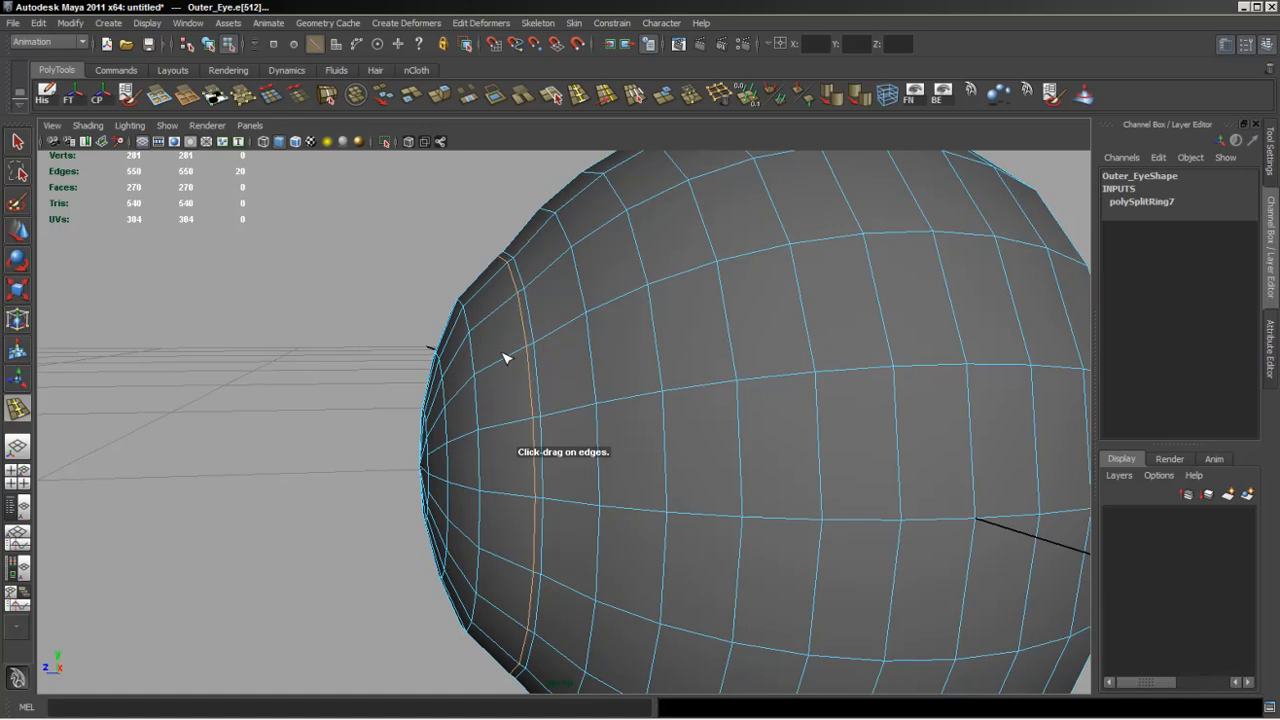
{"action": "left_click_drag", "start_coordinate": [503, 361], "coordinate": [506, 363]}
{"action": "key", "text": "r"}
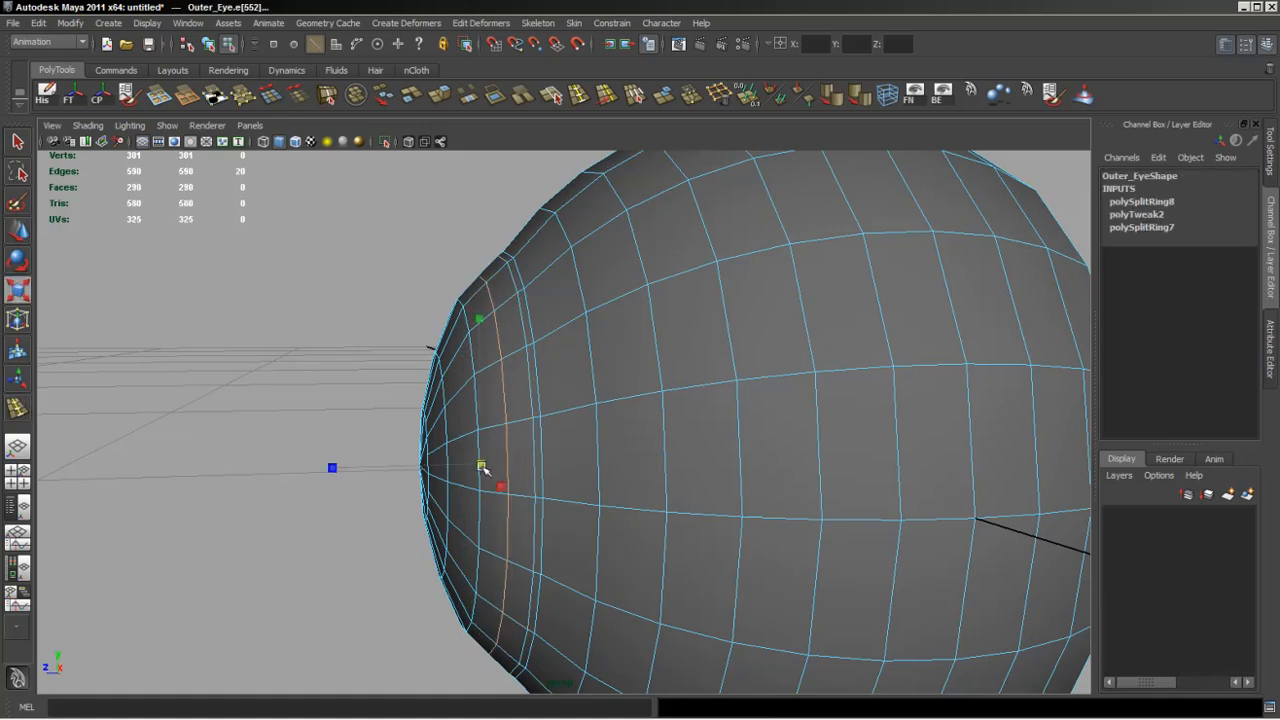
{"action": "left_click_drag", "start_coordinate": [483, 468], "coordinate": [482, 421]}
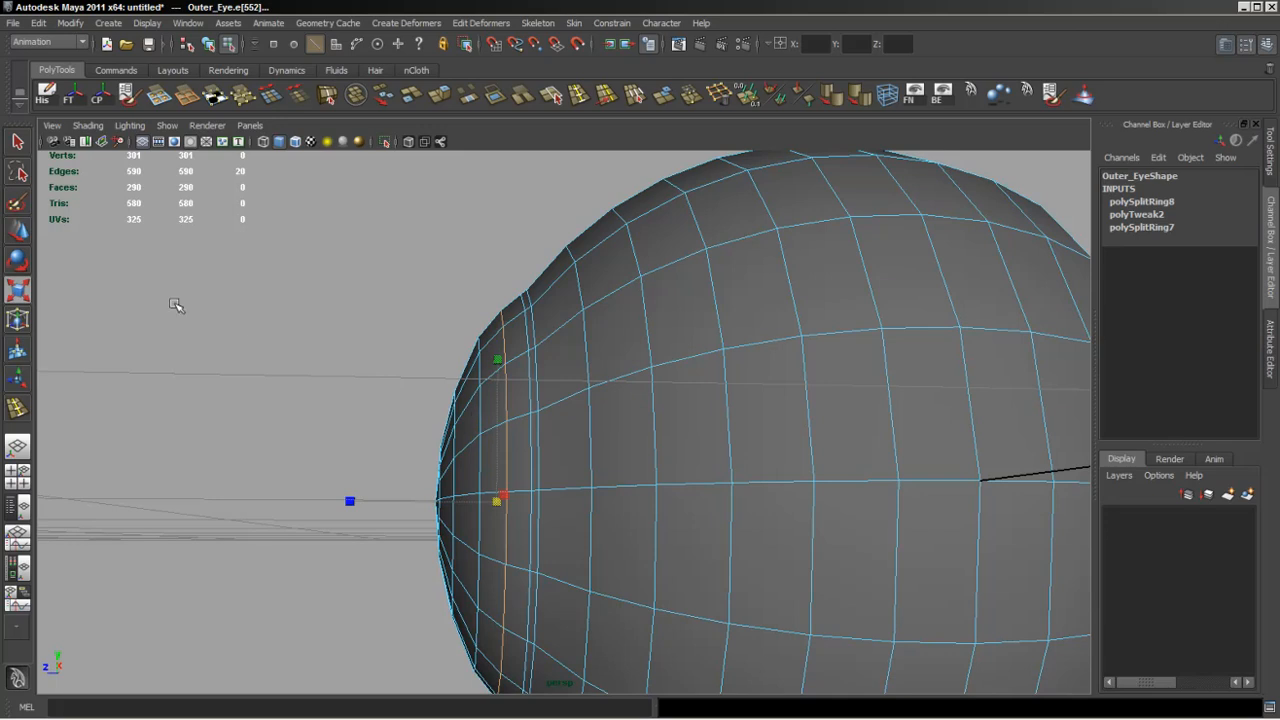
Slide the third edge loop from Outer_Eye's front pole slightly toward the pole and the second loop slightly away from it.
{"action": "left_click", "coordinate": [17, 141]}
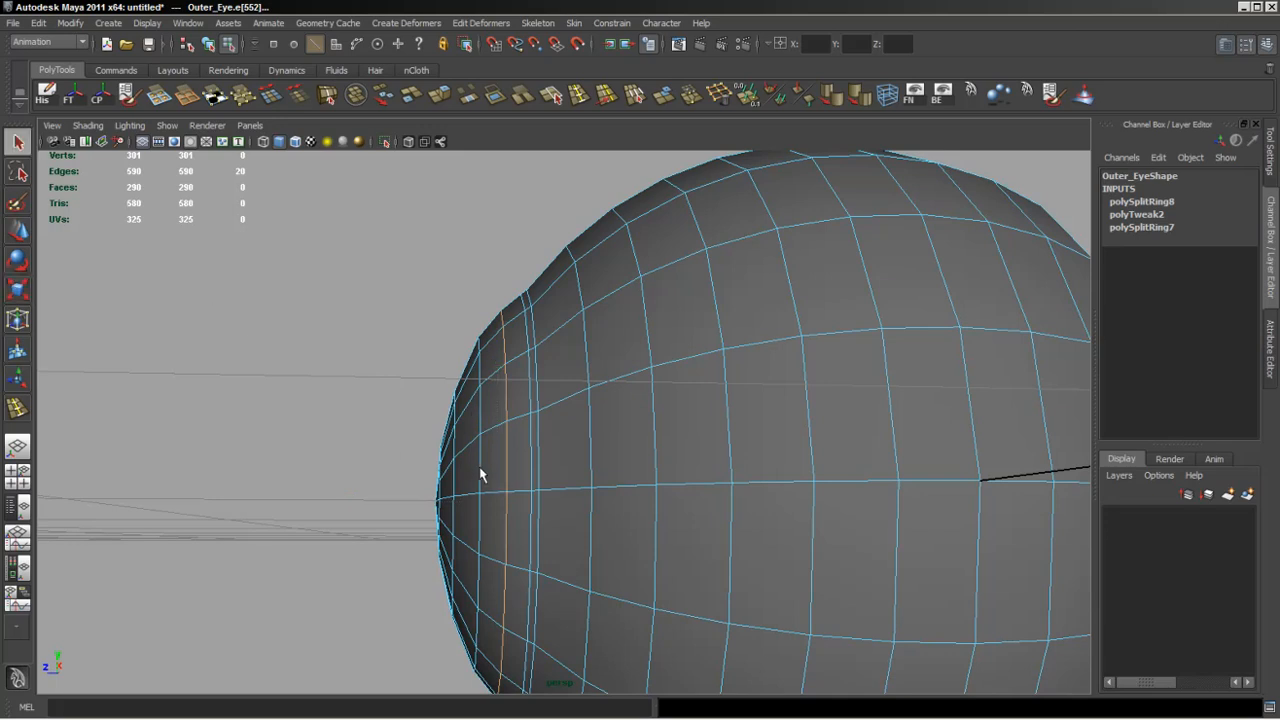
{"action": "left_click_drag", "start_coordinate": [449, 486], "coordinate": [498, 519], "text": "alt"}
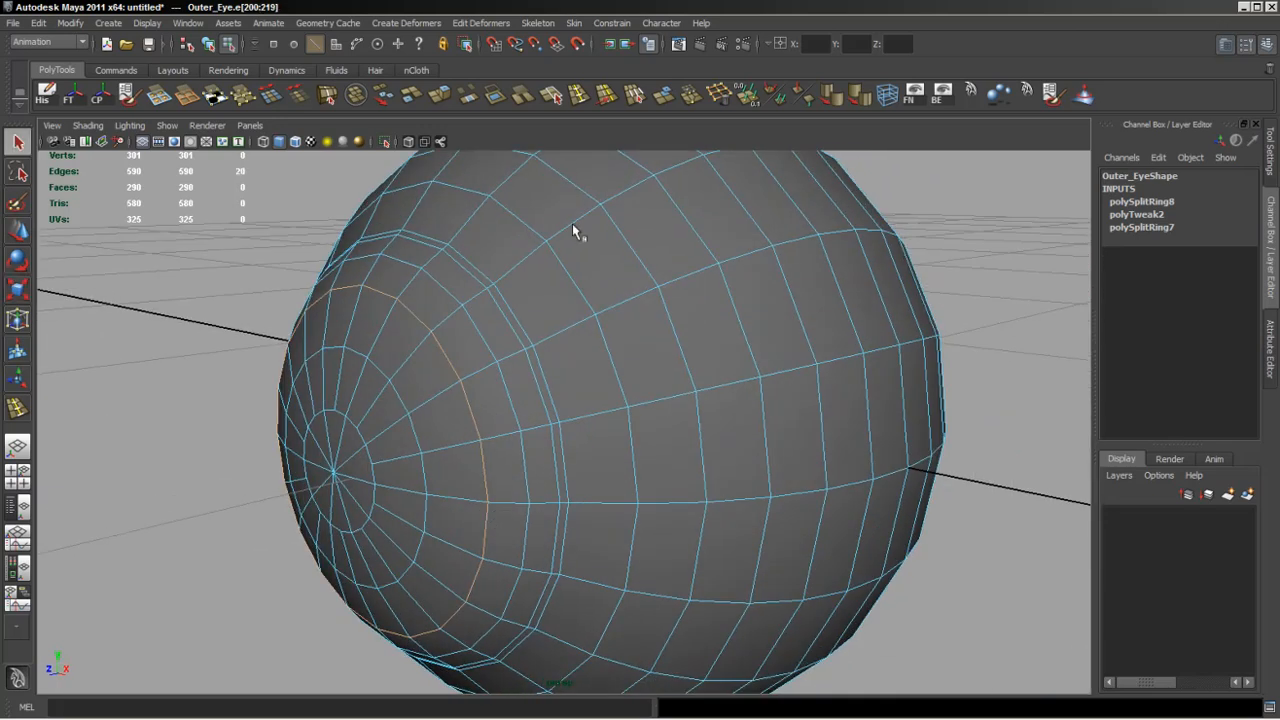
{"action": "left_click", "coordinate": [606, 95]}
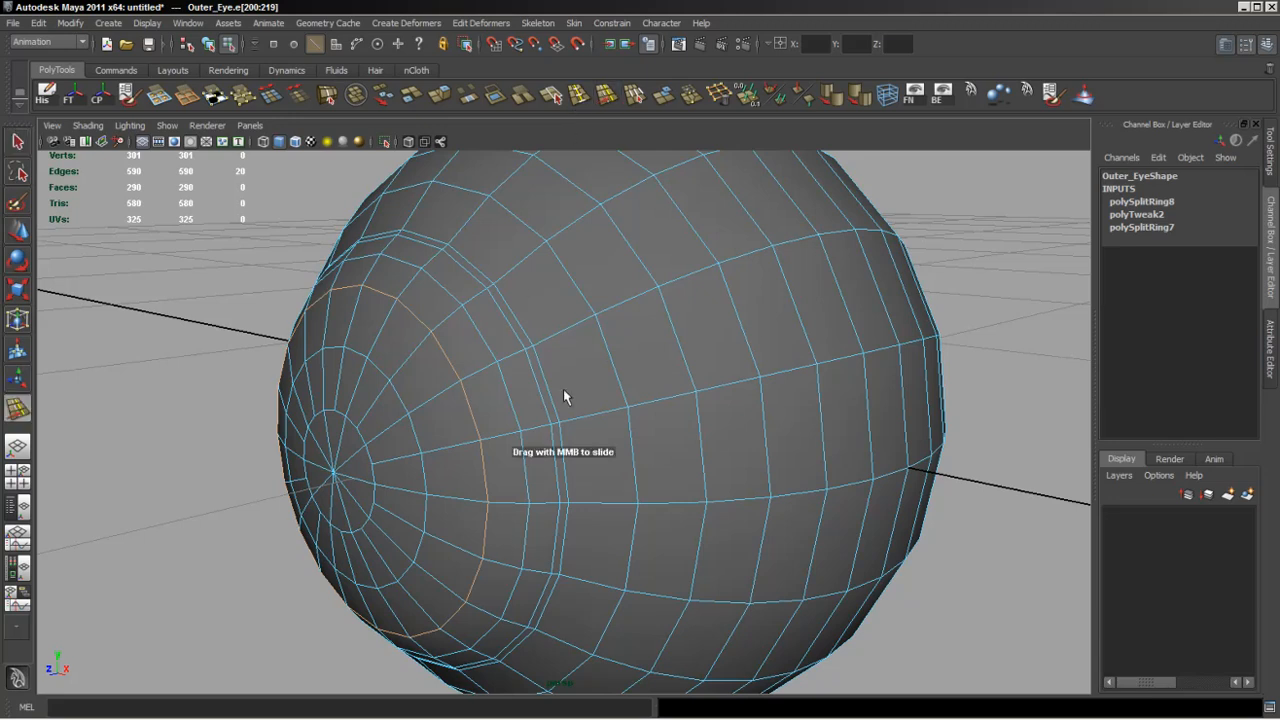
{"action": "left_click_drag", "start_coordinate": [551, 400], "coordinate": [437, 447], "text": "alt"}
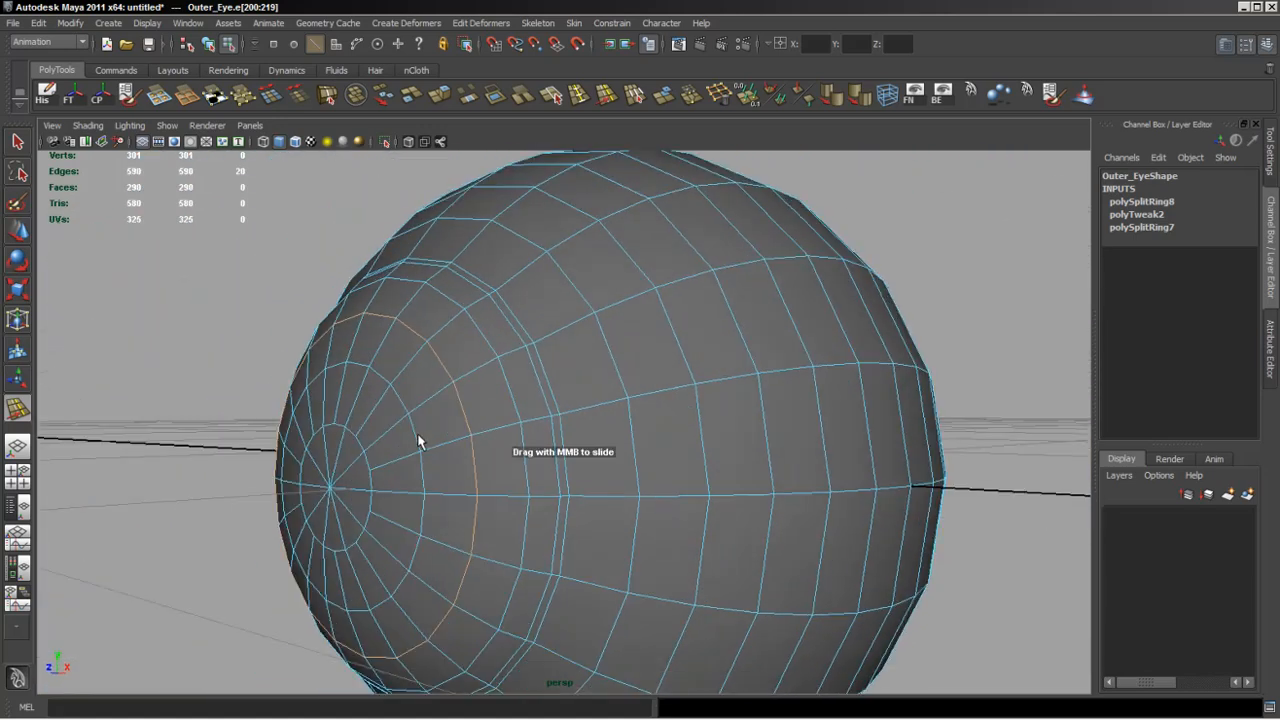
{"action": "key", "text": "w"}
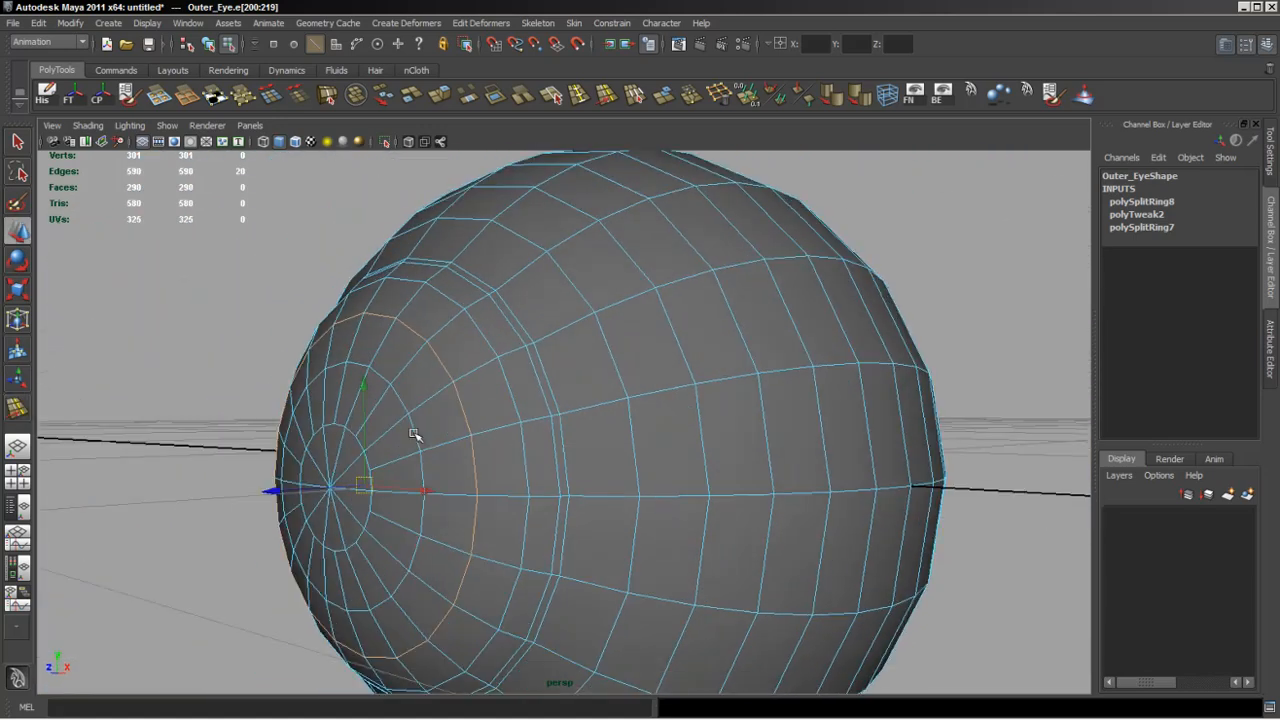
{"action": "double_click", "coordinate": [416, 440]}
{"action": "left_click", "coordinate": [603, 94]}
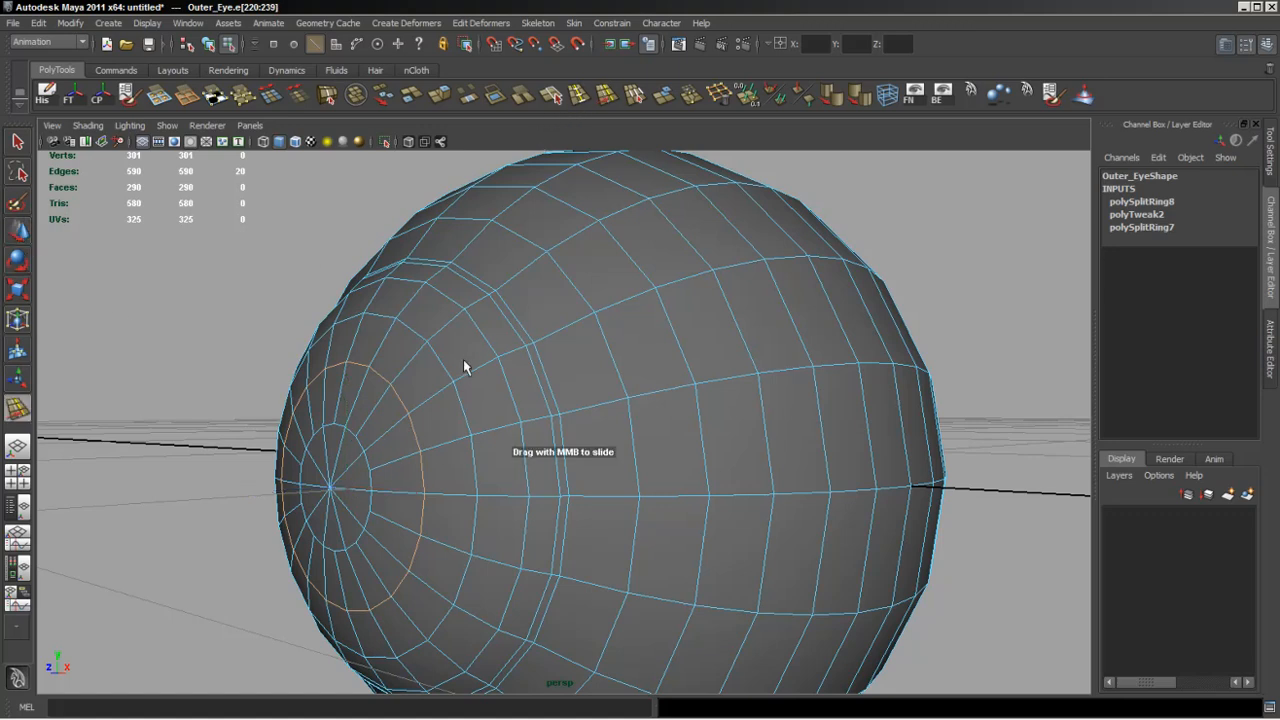
{"action": "middle_click_drag", "start_coordinate": [463, 359], "coordinate": [476, 366]}
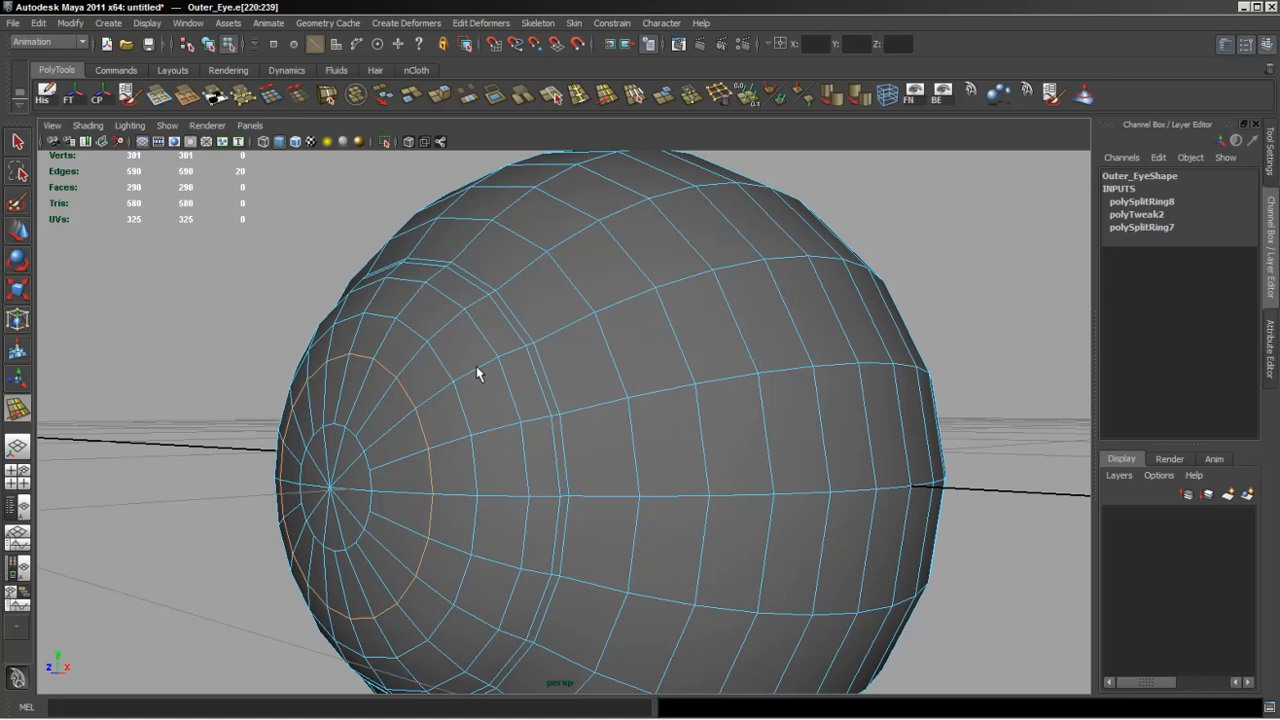
Insert an edge loop between the two innermost rings around Outer_Eye's front pole and scale it slightly outward.
{"action": "left_click", "coordinate": [449, 406]}
{"action": "left_click_drag", "start_coordinate": [449, 406], "coordinate": [487, 395], "text": "alt"}
{"action": "left_click_drag", "start_coordinate": [321, 456], "coordinate": [431, 466], "text": "alt"}
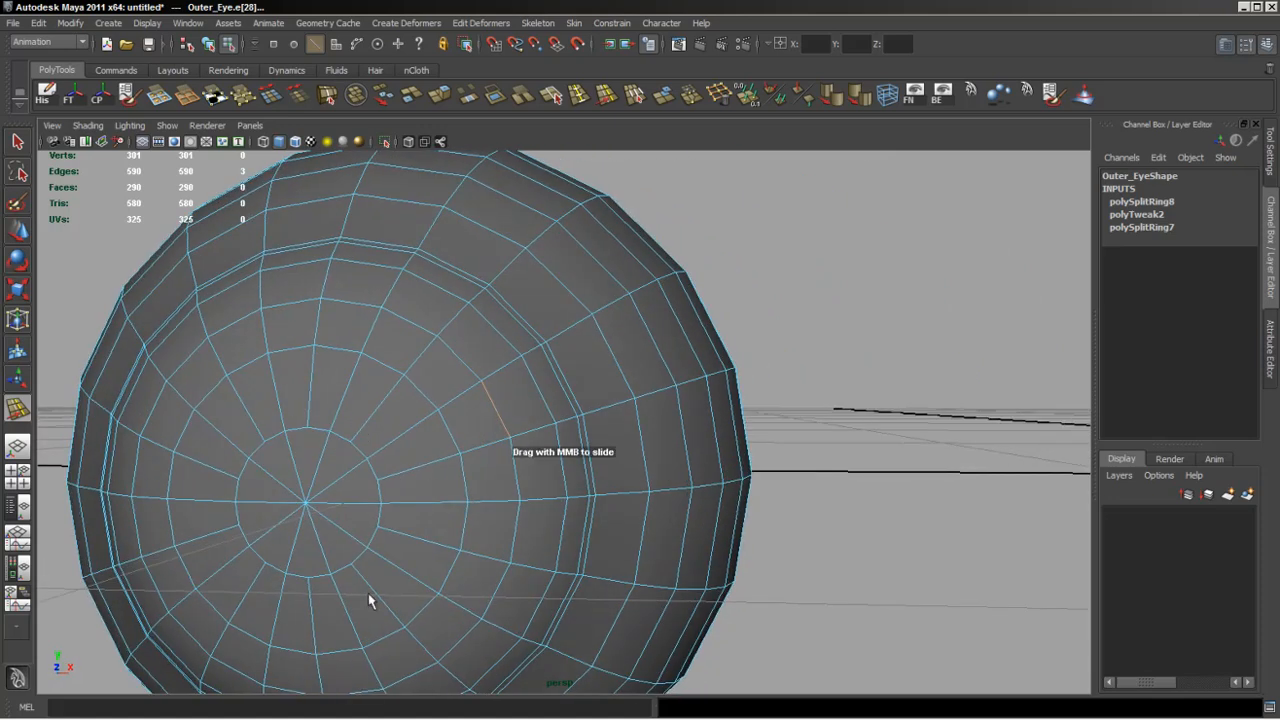
{"action": "left_click", "coordinate": [578, 95]}
{"action": "left_click_drag", "start_coordinate": [394, 447], "coordinate": [407, 442]}
{"action": "right_click_drag", "start_coordinate": [700, 480], "coordinate": [515, 454], "text": "alt"}
{"action": "mouse_move", "coordinate": [640, 515]}
{"action": "left_mouse_down", "text": "alt"}
{"action": "mouse_move", "coordinate": [574, 531]}
{"action": "mouse_move", "coordinate": [474, 517]}
{"action": "mouse_move", "coordinate": [654, 520]}
{"action": "left_mouse_up", "text": "alt"}
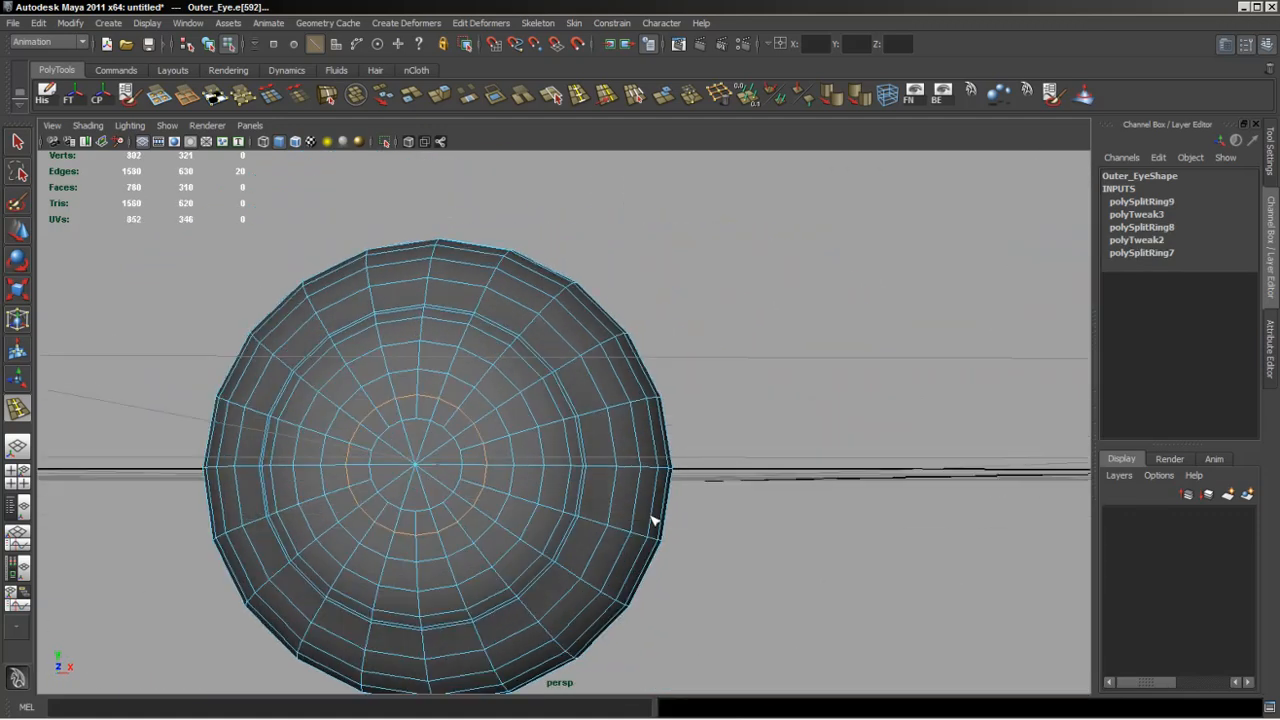
{"action": "key", "text": "r"}
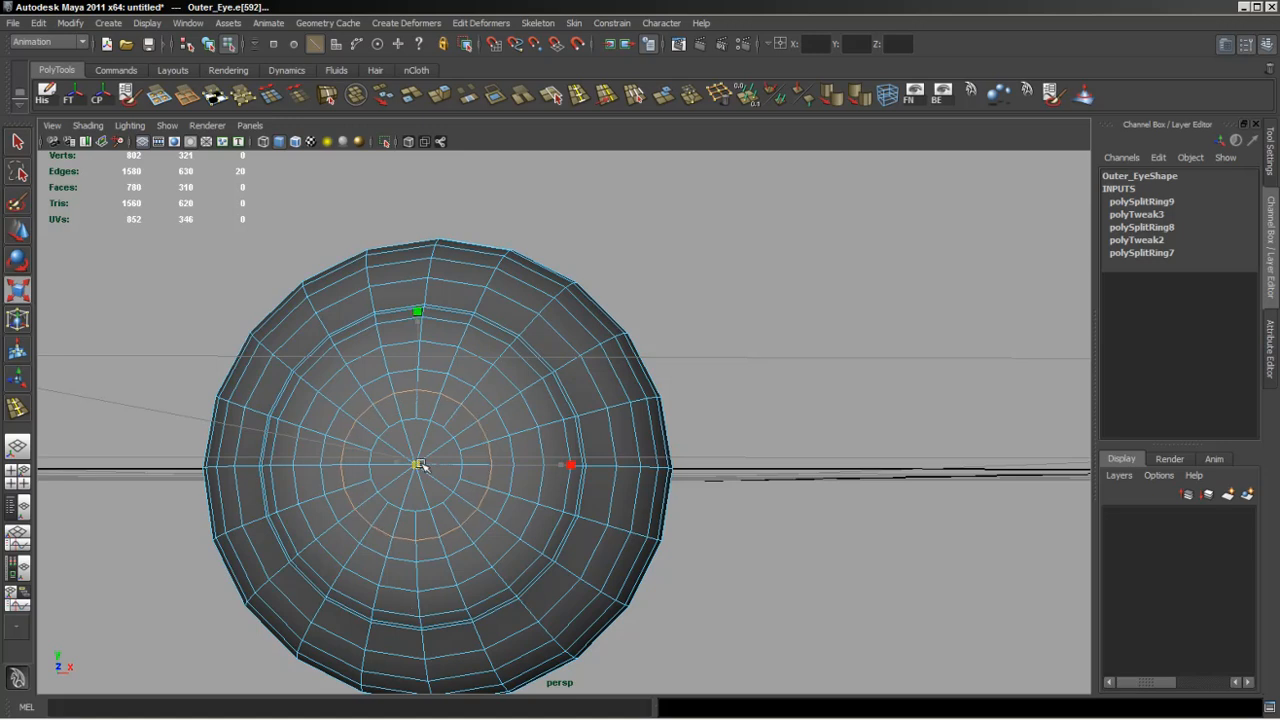
{"action": "left_click_drag", "start_coordinate": [420, 468], "coordinate": [340, 474], "text": "alt"}
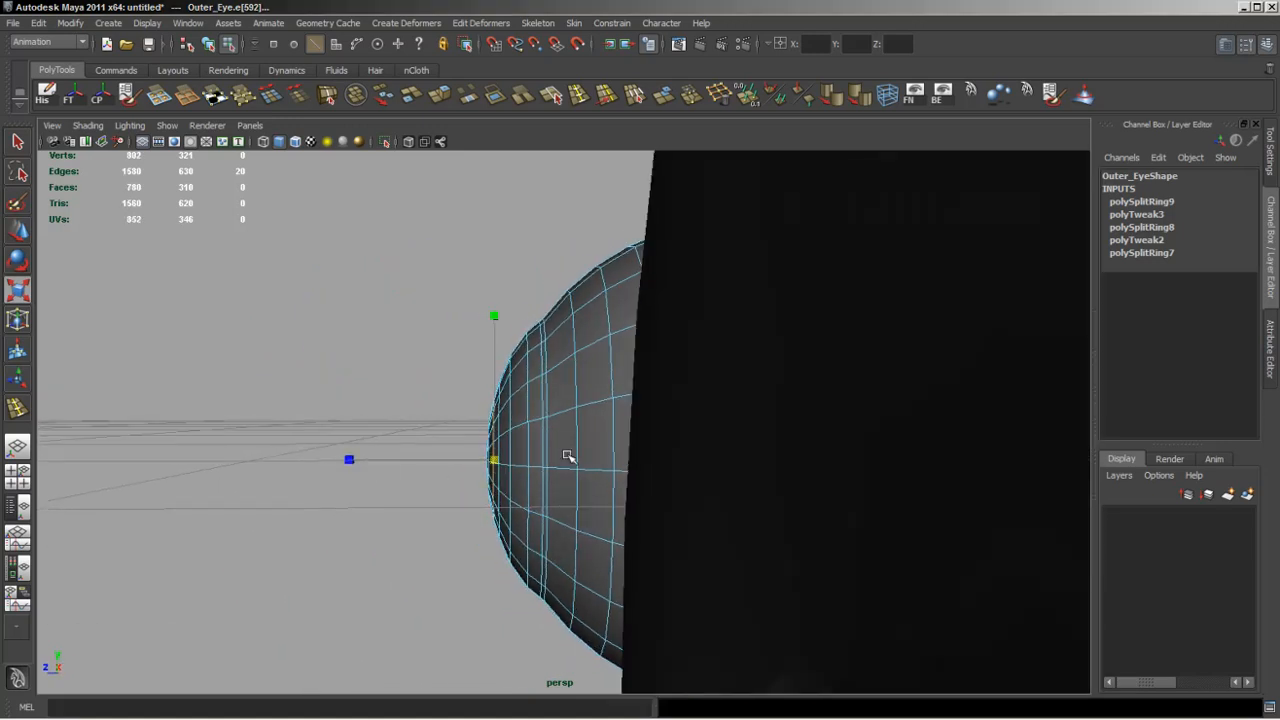
Fine-tune the scale of the new front loop in the side view to round the cornea's profile.
{"action": "key", "text": "space"}
{"action": "key", "text": "space"}
{"action": "right_click_drag", "start_coordinate": [391, 454], "coordinate": [600, 500], "text": "alt"}
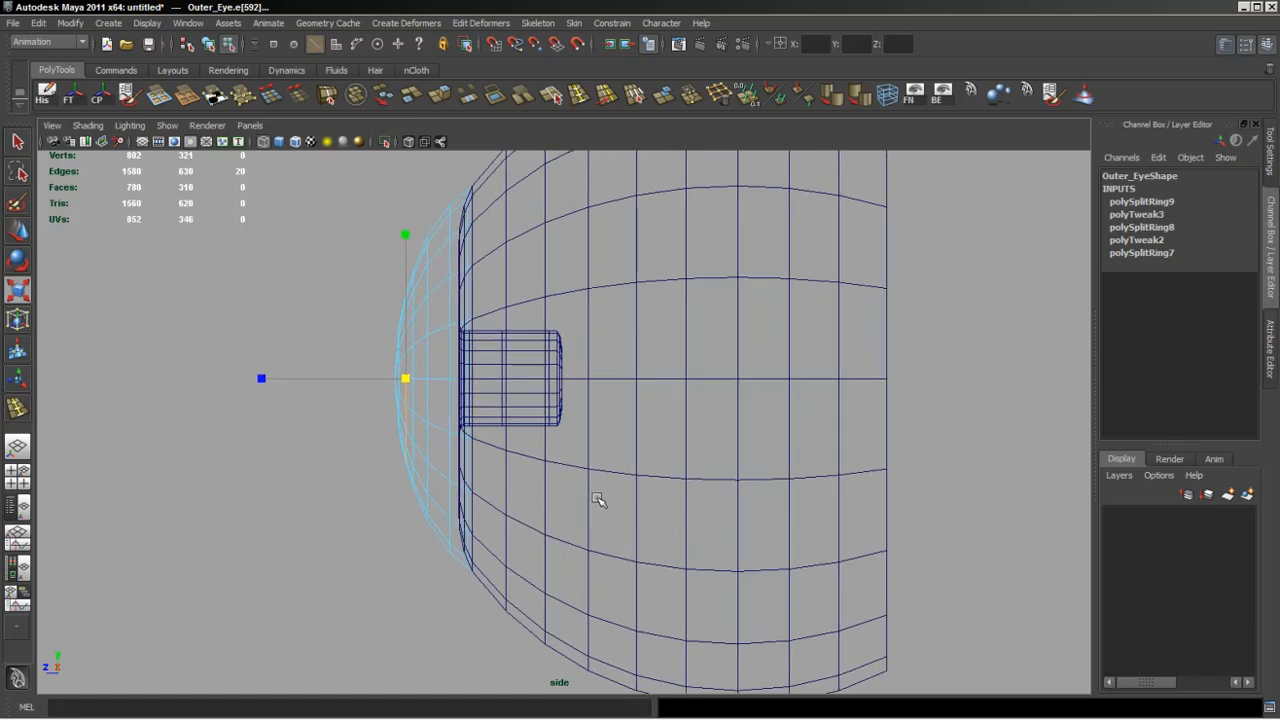
{"action": "middle_click_drag", "start_coordinate": [600, 500], "coordinate": [645, 568], "text": "alt"}
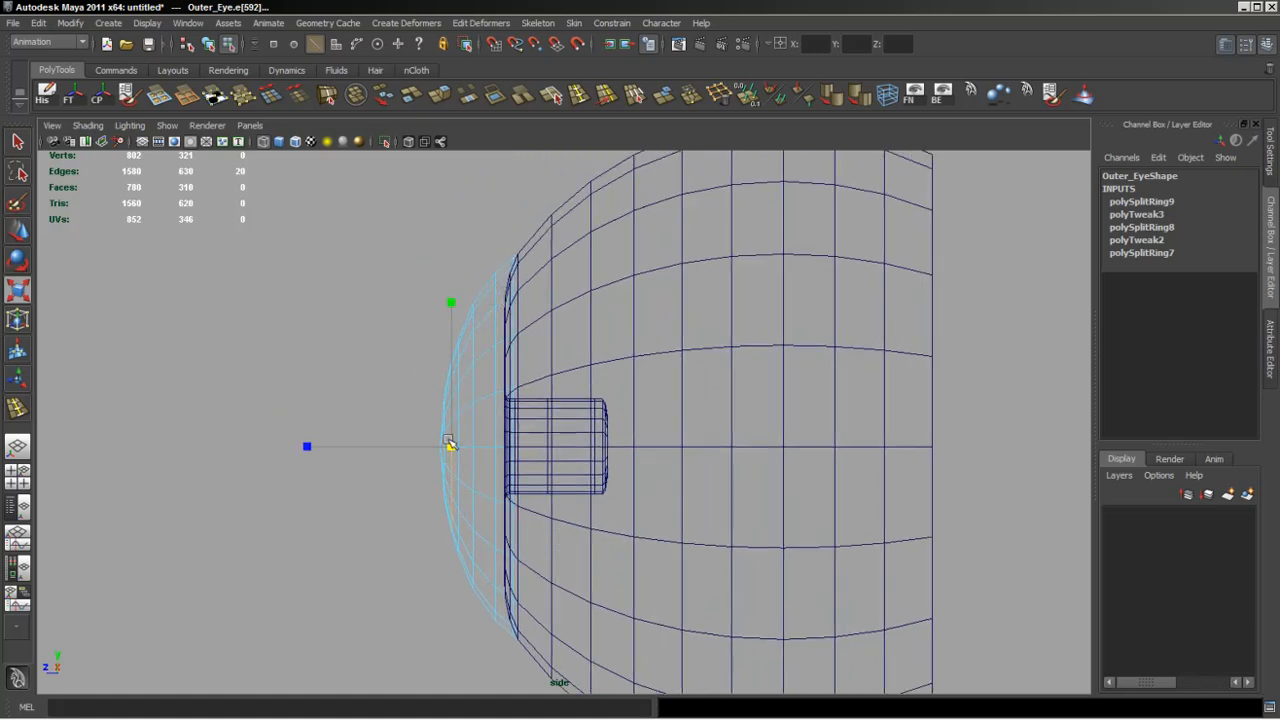
{"action": "left_click_drag", "start_coordinate": [448, 441], "coordinate": [453, 439]}
Select the edge loop midway along the cornea's profile and slide it slightly back toward the bulge's base.
{"action": "double_click", "coordinate": [493, 374]}
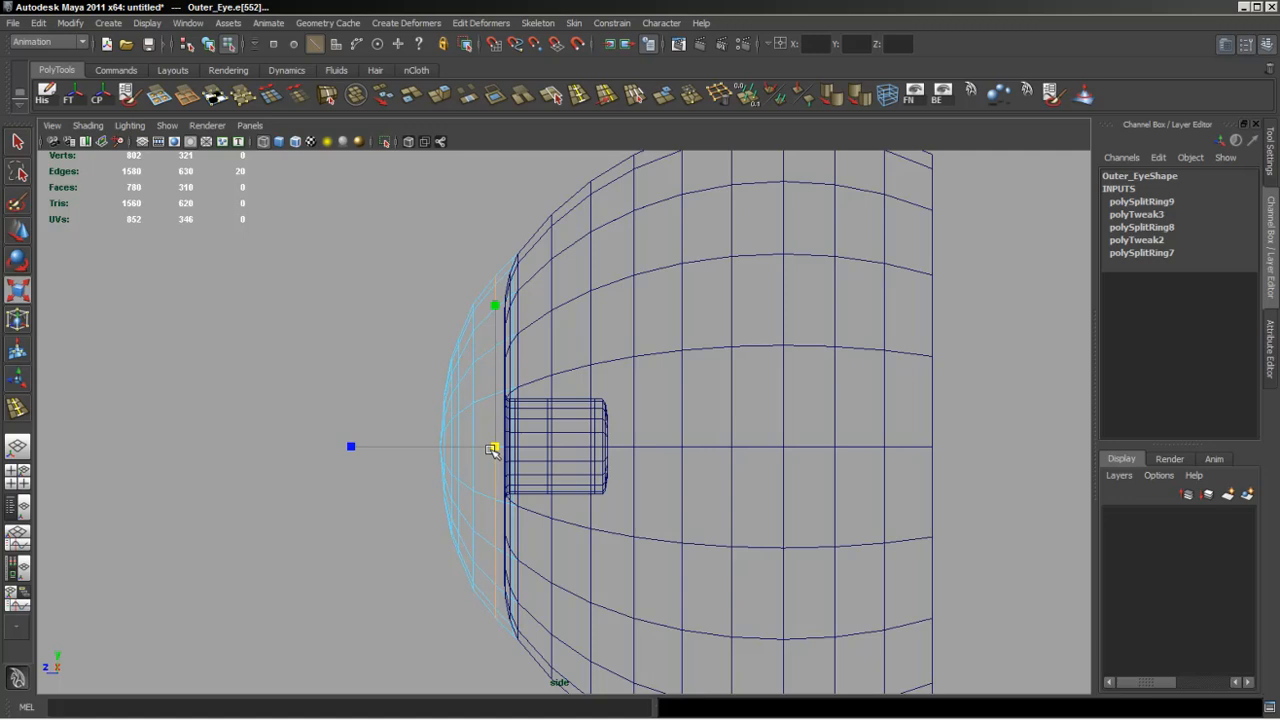
{"action": "double_click", "coordinate": [474, 385]}
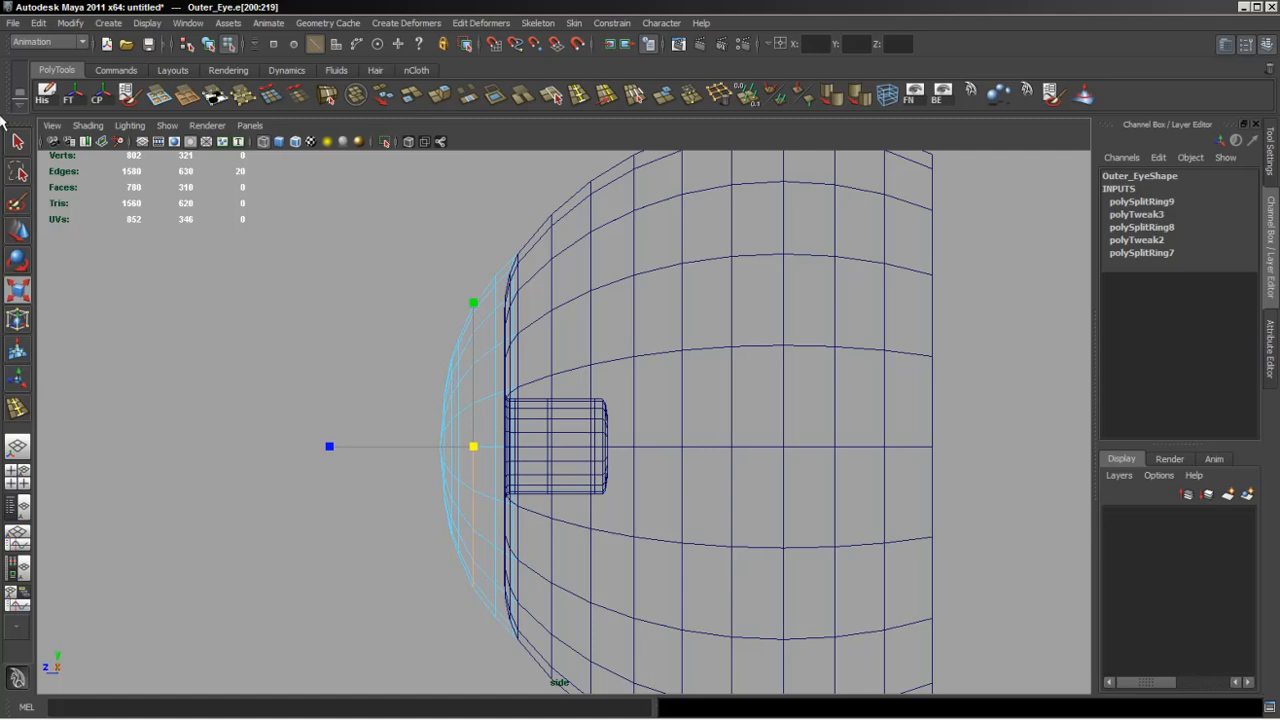
{"action": "left_click", "coordinate": [600, 102]}
{"action": "middle_click_drag", "start_coordinate": [378, 283], "coordinate": [389, 284]}
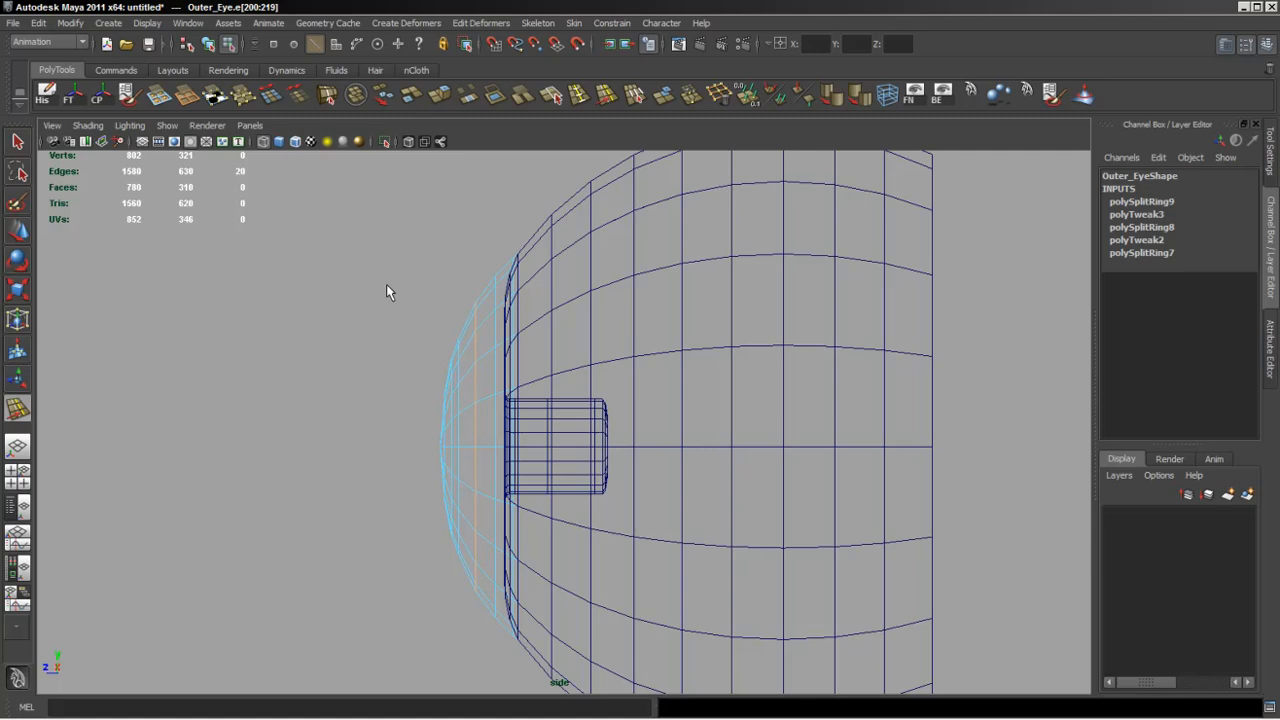
Deselect the cornea's edge loop and turn on wireframe over the shaded models in the perspective view.
{"action": "left_click", "coordinate": [551, 271]}
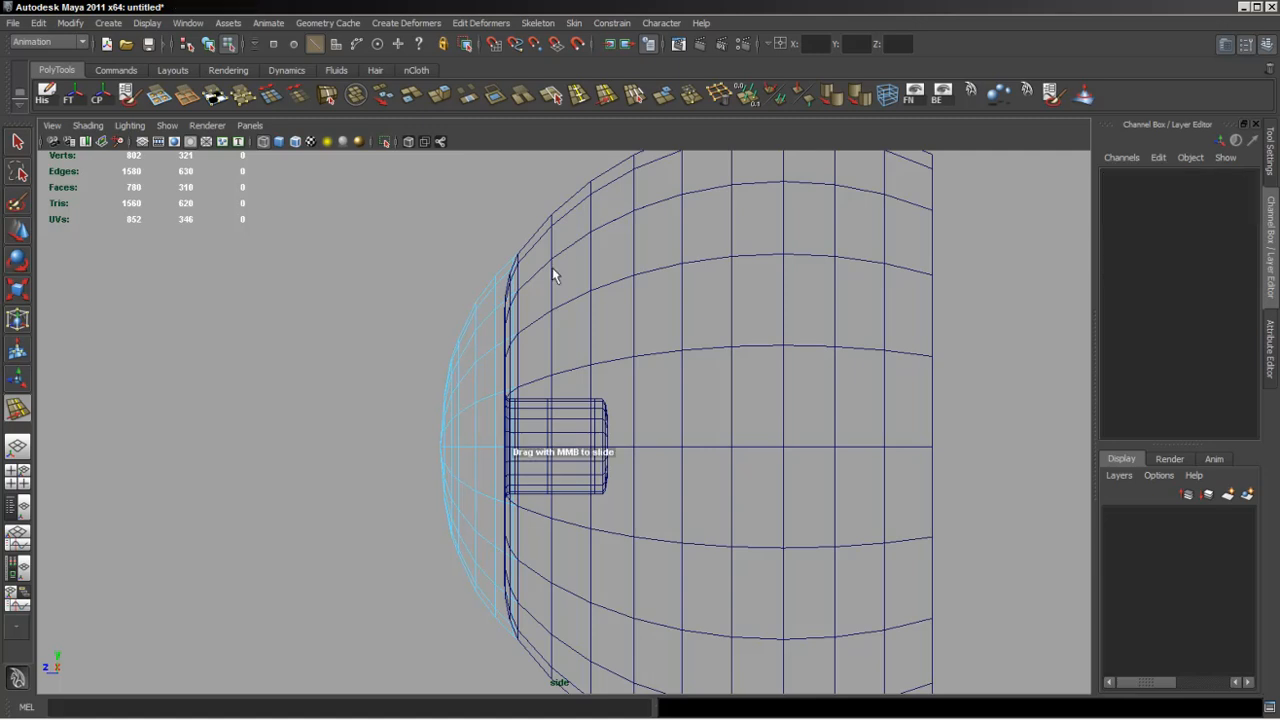
{"action": "key", "text": "space"}
{"action": "key", "text": "space"}
{"action": "left_click_drag", "start_coordinate": [593, 386], "coordinate": [823, 423], "text": "alt"}
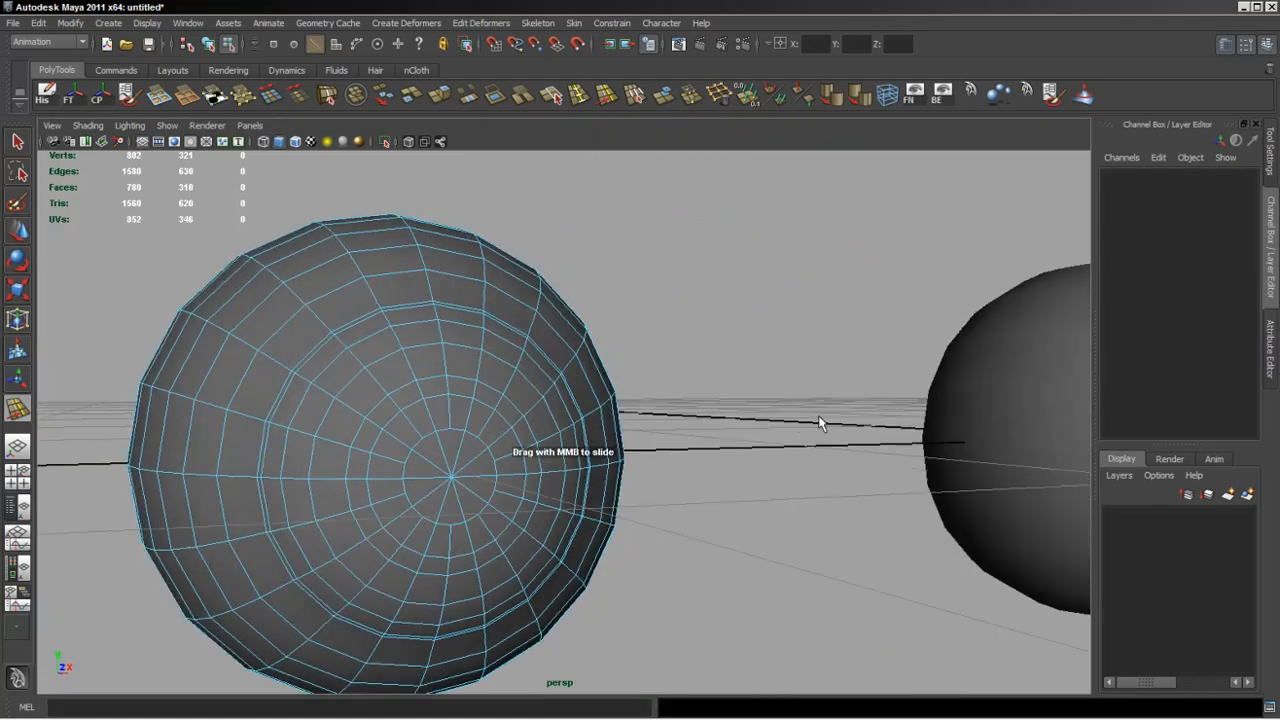
{"action": "right_click_drag", "start_coordinate": [823, 386], "coordinate": [590, 376], "text": "alt"}
{"action": "left_click_drag", "start_coordinate": [590, 376], "coordinate": [198, 316], "text": "alt"}
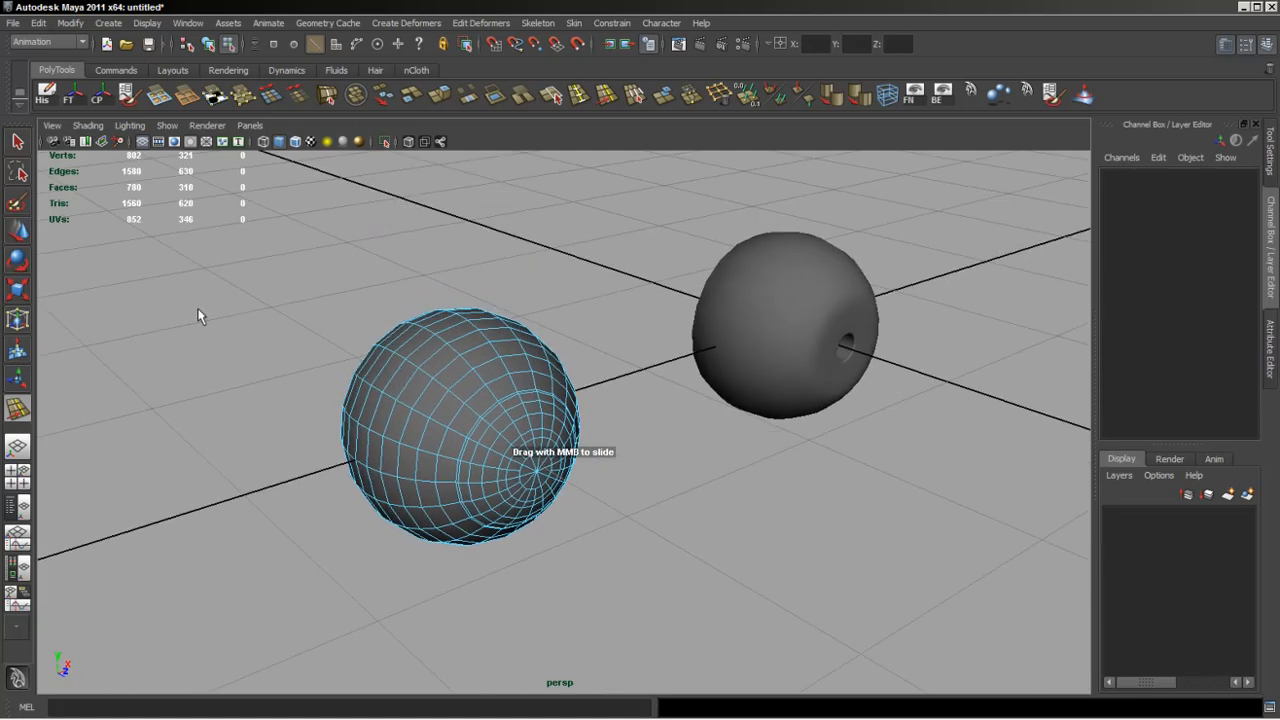
{"action": "left_click", "coordinate": [295, 141]}
{"action": "mouse_move", "coordinate": [705, 513]}
{"action": "left_mouse_down", "text": "alt"}
{"action": "mouse_move", "coordinate": [676, 489]}
{"action": "mouse_move", "coordinate": [689, 507]}
{"action": "mouse_move", "coordinate": [646, 500]}
{"action": "mouse_move", "coordinate": [734, 474]}
{"action": "mouse_move", "coordinate": [620, 477]}
{"action": "mouse_move", "coordinate": [543, 360]}
{"action": "mouse_move", "coordinate": [849, 491]}
{"action": "mouse_move", "coordinate": [651, 460]}
{"action": "mouse_move", "coordinate": [651, 430]}
{"action": "mouse_move", "coordinate": [634, 509]}
{"action": "mouse_move", "coordinate": [529, 563]}
{"action": "mouse_move", "coordinate": [523, 580]}
{"action": "mouse_move", "coordinate": [697, 591]}
{"action": "mouse_move", "coordinate": [594, 588]}
{"action": "left_mouse_up", "text": "alt"}
Return to object mode and scale Outer_Eye uniformly to 1.01 in the side view so its shell sits just outside Inner_Eye.
{"action": "key", "text": "F8"}
{"action": "left_click", "coordinate": [691, 530]}
{"action": "left_click", "coordinate": [380, 460]}
{"action": "left_click_drag", "start_coordinate": [600, 497], "coordinate": [415, 503], "text": "alt"}
{"action": "key", "text": "space"}
{"action": "key", "text": "space"}
{"action": "scroll", "coordinate": [686, 466], "scroll_direction": "down", "scroll_amount": 3}
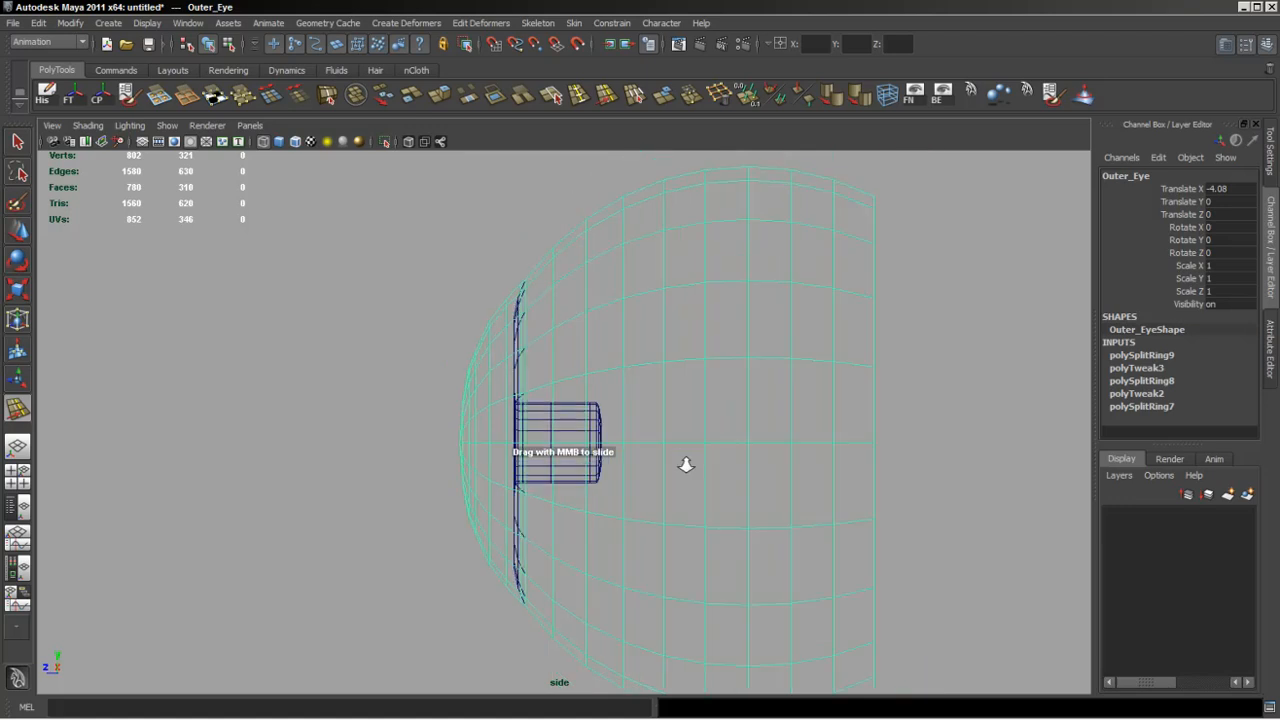
{"action": "key", "text": "w"}
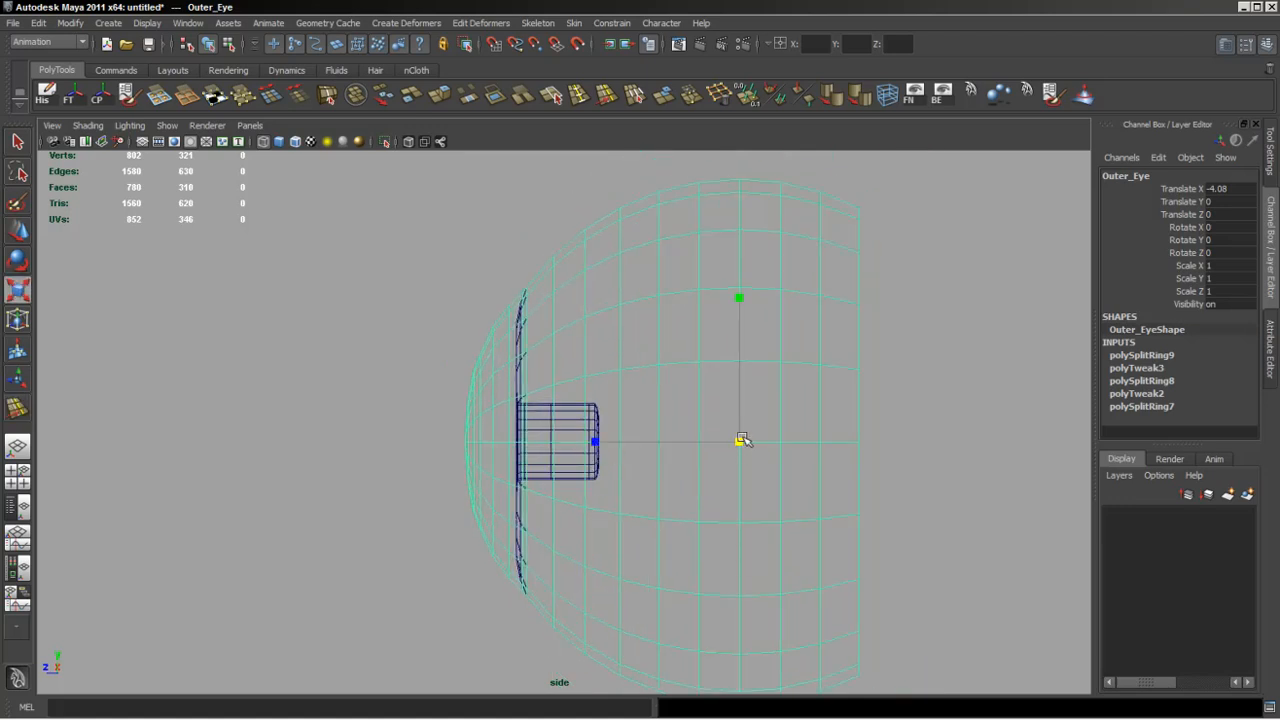
{"action": "left_click_drag", "start_coordinate": [739, 440], "coordinate": [744, 442]}
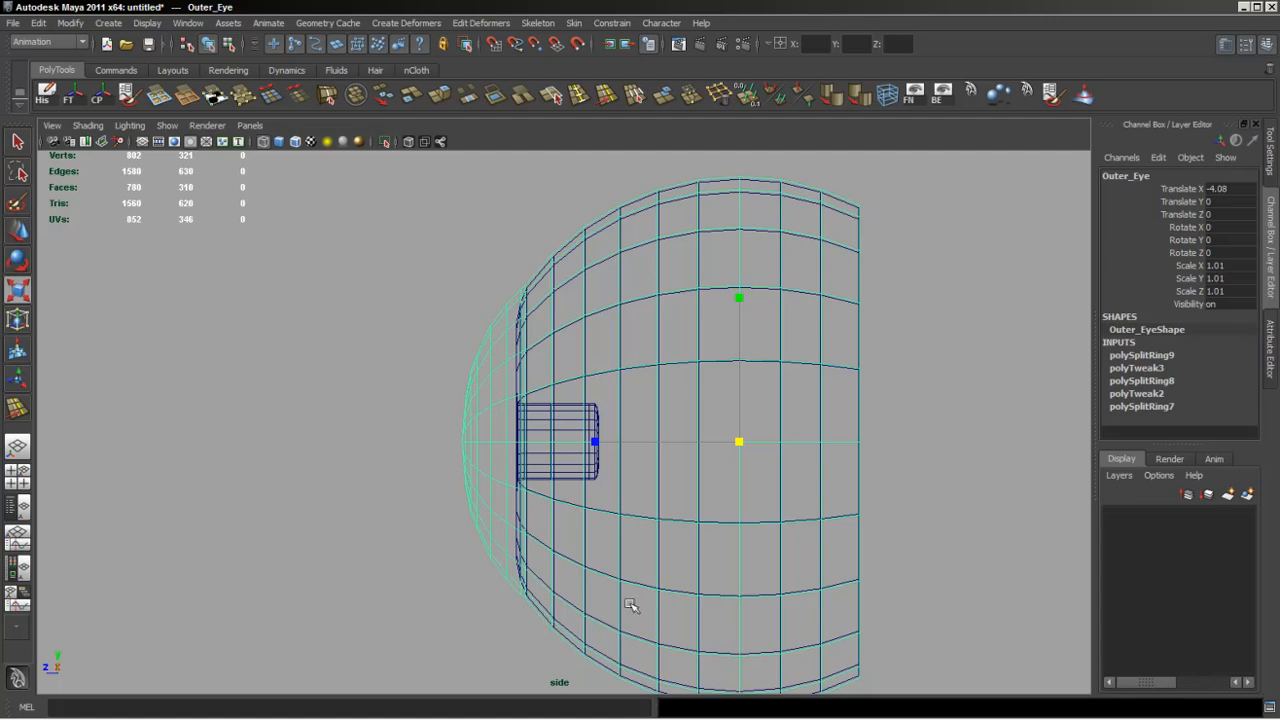
{"action": "middle_click_drag", "start_coordinate": [630, 605], "coordinate": [423, 491], "text": "alt"}
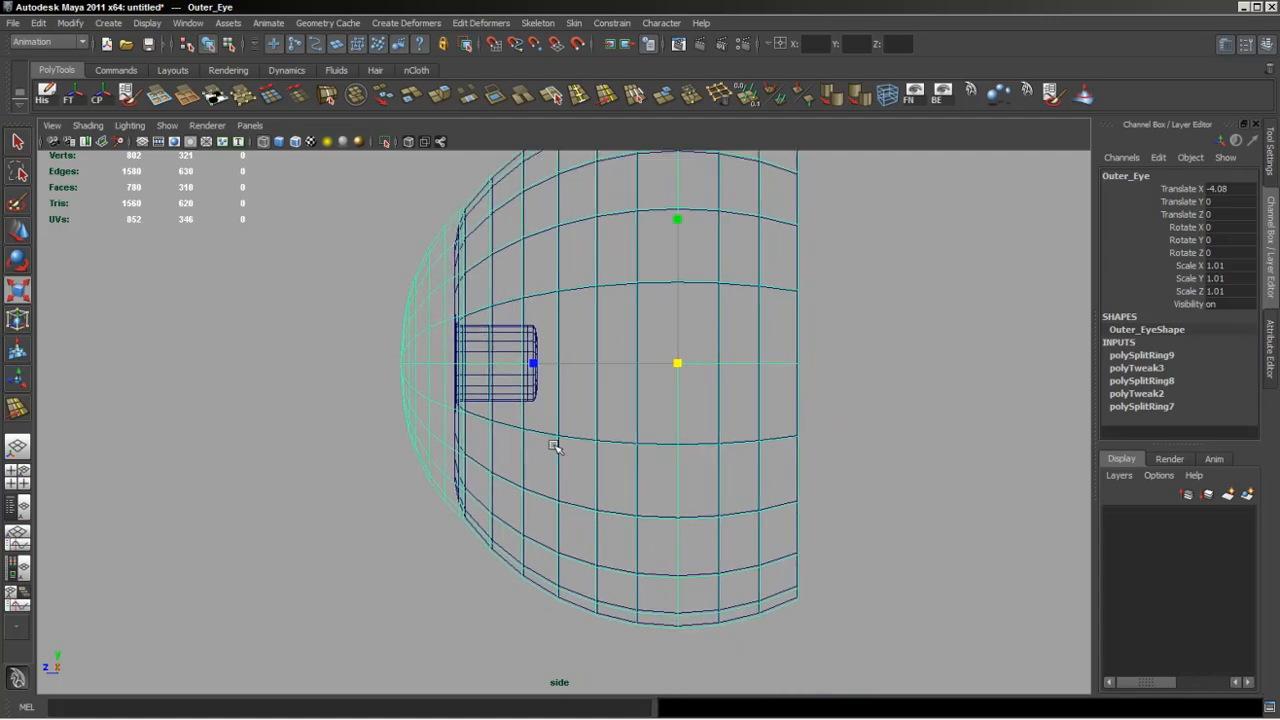
{"action": "middle_click_drag", "start_coordinate": [555, 447], "coordinate": [545, 495], "text": "alt"}
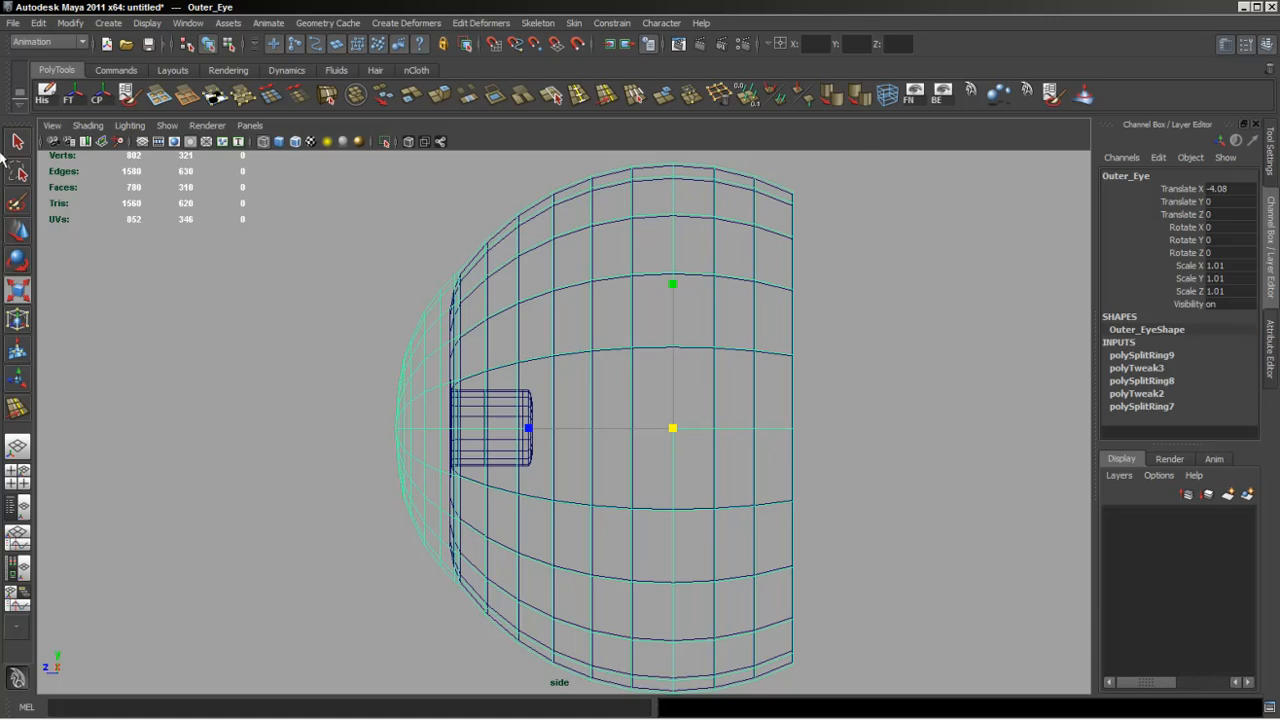
Select both Outer_Eye and Inner_Eye, delete their construction history and deselect them.
{"action": "left_click_drag", "start_coordinate": [828, 228], "coordinate": [277, 483]}
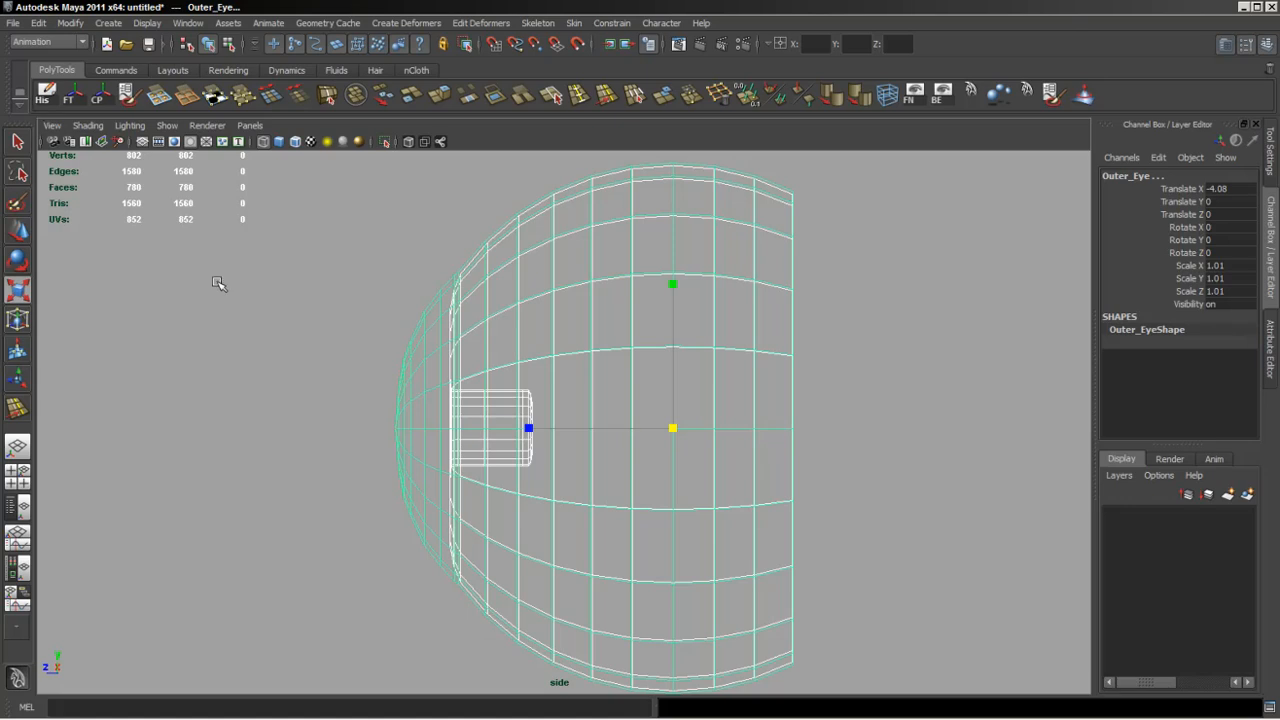
{"action": "left_click", "coordinate": [214, 280]}
Examine the shapes and edge flow of Inner_Eye and Outer_Eye from several angles in the perspective view.
{"action": "key", "text": "space"}
{"action": "key", "text": "space"}
{"action": "left_click_drag", "start_coordinate": [420, 485], "coordinate": [561, 499], "text": "alt"}
{"action": "right_click_drag", "start_coordinate": [611, 471], "coordinate": [408, 456], "text": "alt"}
{"action": "left_click_drag", "start_coordinate": [408, 456], "coordinate": [573, 563], "text": "alt"}
{"action": "left_click", "coordinate": [573, 563]}
{"action": "left_click_drag", "start_coordinate": [600, 505], "coordinate": [624, 471], "text": "alt"}
{"action": "left_click_drag", "start_coordinate": [551, 489], "coordinate": [590, 338], "text": "alt"}
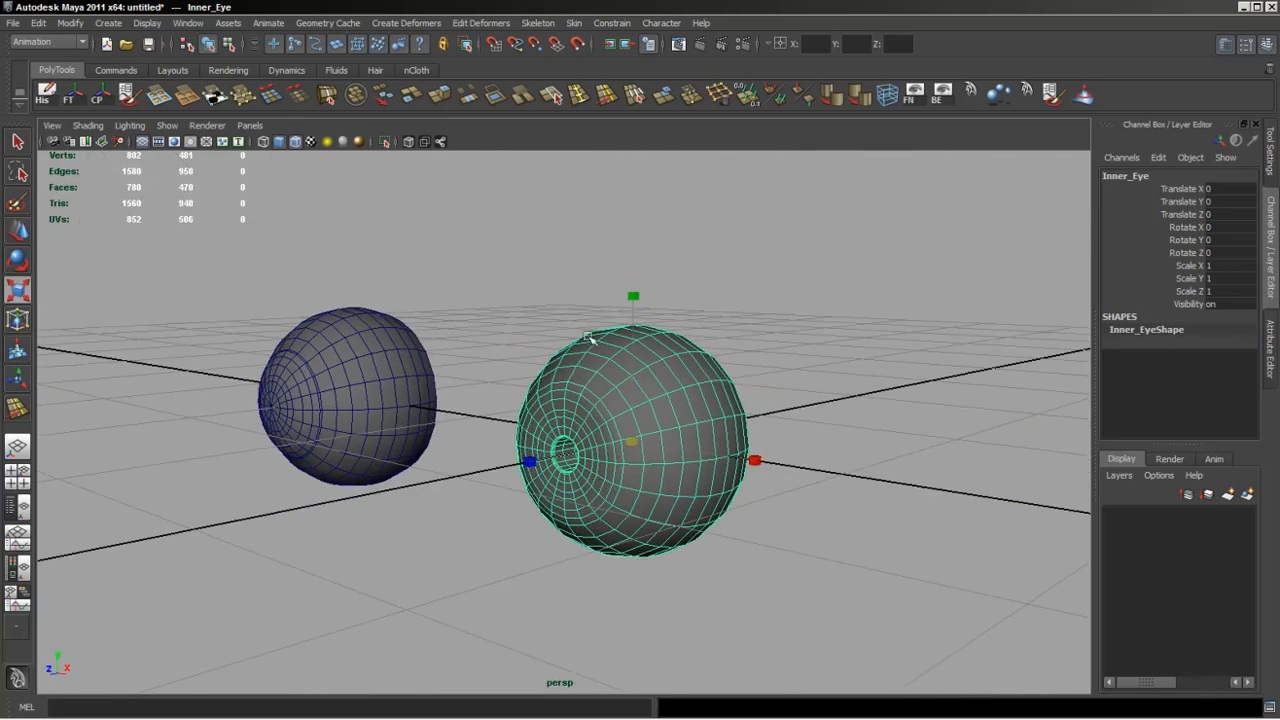
{"action": "left_click_drag", "start_coordinate": [558, 541], "coordinate": [484, 560], "text": "alt"}
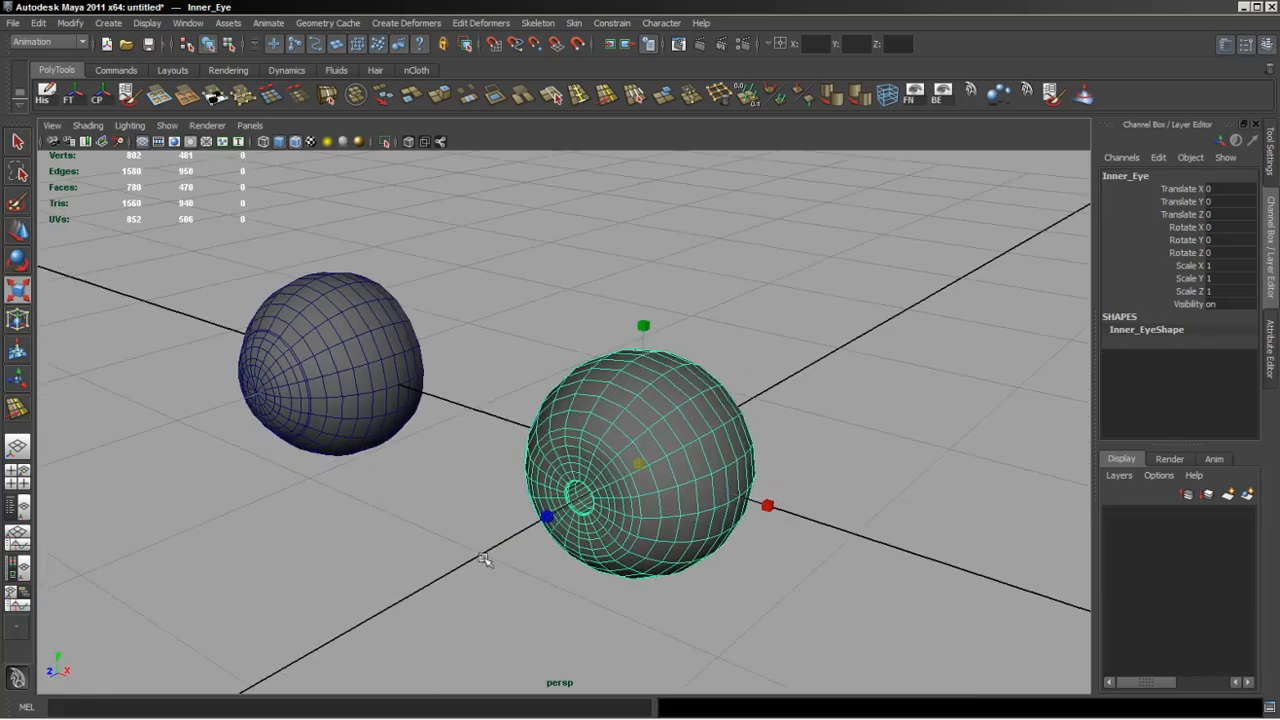
{"action": "left_click_drag", "start_coordinate": [676, 408], "coordinate": [641, 490], "text": "alt"}
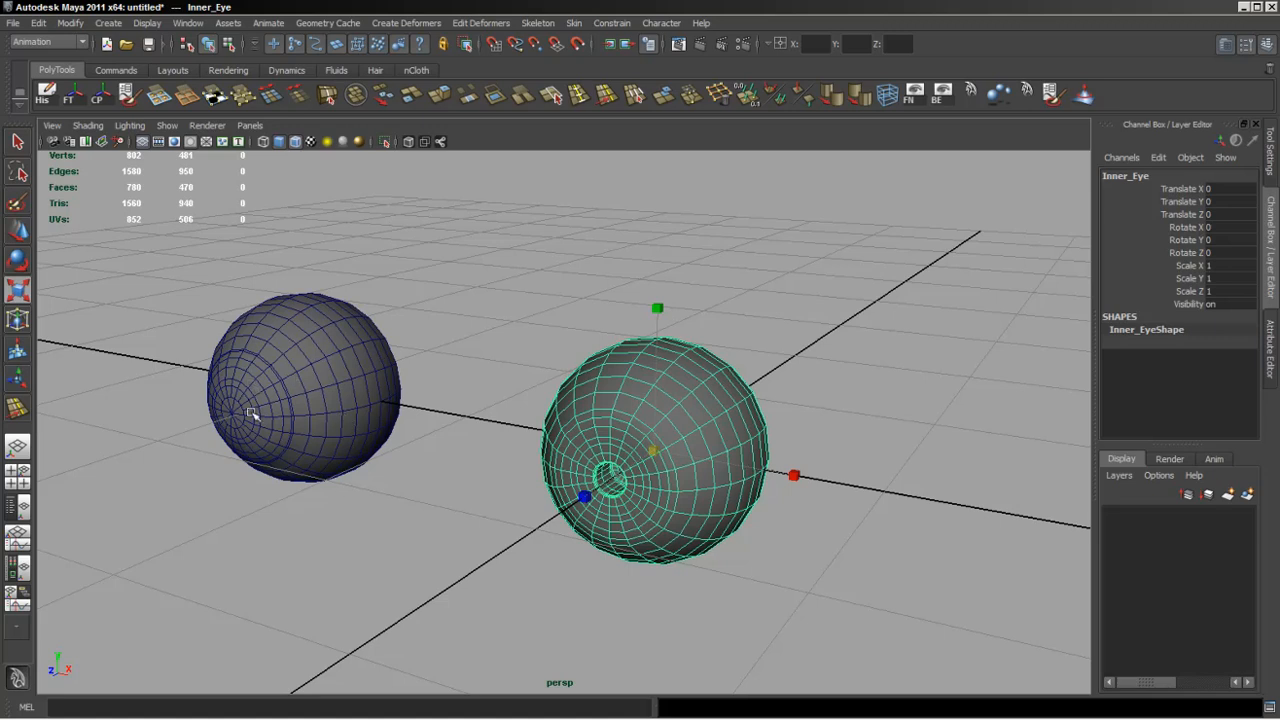
{"action": "mouse_move", "coordinate": [318, 448]}
{"action": "left_mouse_down", "text": "alt"}
{"action": "mouse_move", "coordinate": [320, 434]}
{"action": "mouse_move", "coordinate": [277, 434]}
{"action": "mouse_move", "coordinate": [310, 356]}
{"action": "mouse_move", "coordinate": [343, 354]}
{"action": "mouse_move", "coordinate": [346, 403]}
{"action": "mouse_move", "coordinate": [306, 449]}
{"action": "left_mouse_up", "text": "alt"}
{"action": "middle_click_drag", "start_coordinate": [472, 469], "coordinate": [450, 458], "text": "alt"}
{"action": "left_click_drag", "start_coordinate": [450, 458], "coordinate": [457, 449], "text": "alt"}
{"action": "left_click_drag", "start_coordinate": [460, 377], "coordinate": [472, 450], "text": "alt"}
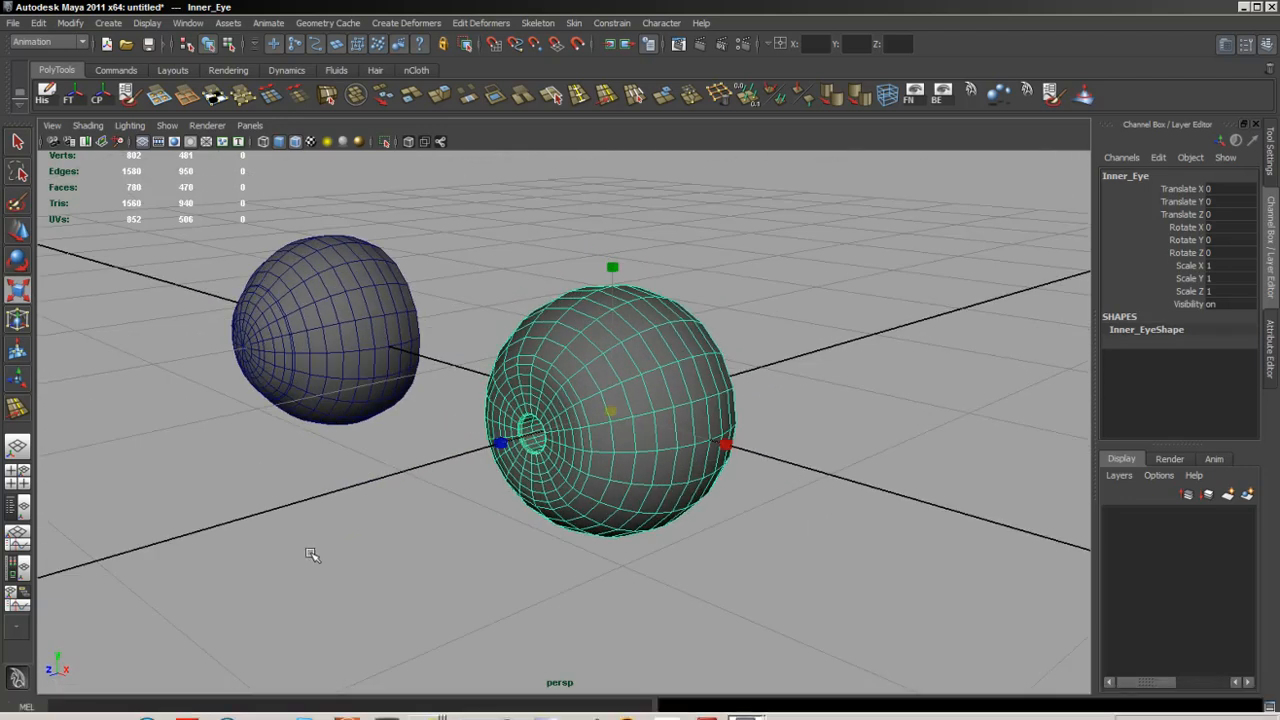
{"action": "left_click_drag", "start_coordinate": [575, 520], "coordinate": [461, 511], "text": "alt"}
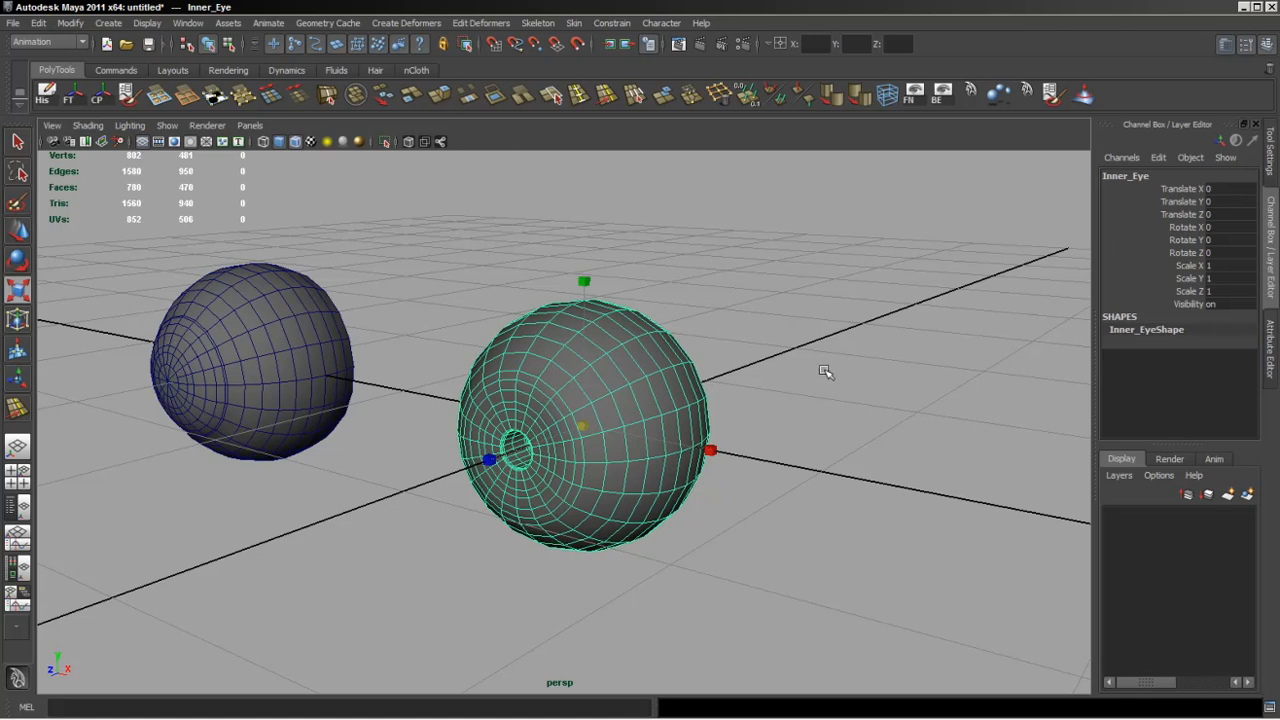
{"action": "mouse_move", "coordinate": [756, 381]}
{"action": "left_mouse_down", "text": "alt"}
{"action": "mouse_move", "coordinate": [746, 369]}
{"action": "mouse_move", "coordinate": [760, 303]}
{"action": "mouse_move", "coordinate": [766, 380]}
{"action": "mouse_move", "coordinate": [861, 369]}
{"action": "mouse_move", "coordinate": [732, 383]}
{"action": "left_mouse_up", "text": "alt"}
{"action": "left_click_drag", "start_coordinate": [523, 476], "coordinate": [536, 409], "text": "alt"}
{"action": "middle_click_drag", "start_coordinate": [536, 409], "coordinate": [579, 413], "text": "alt"}
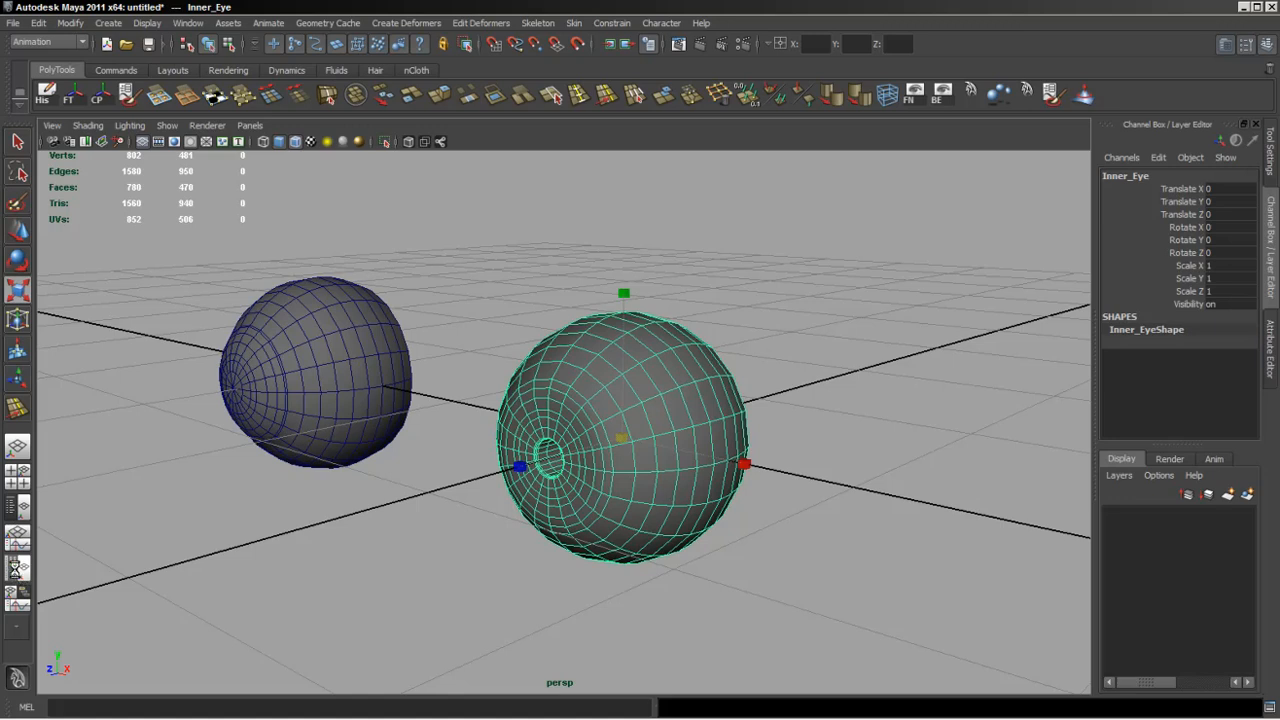
Show the Hypershade beside the perspective view and create one Blinn and one Phong E material.
{"action": "left_click", "coordinate": [16, 568]}
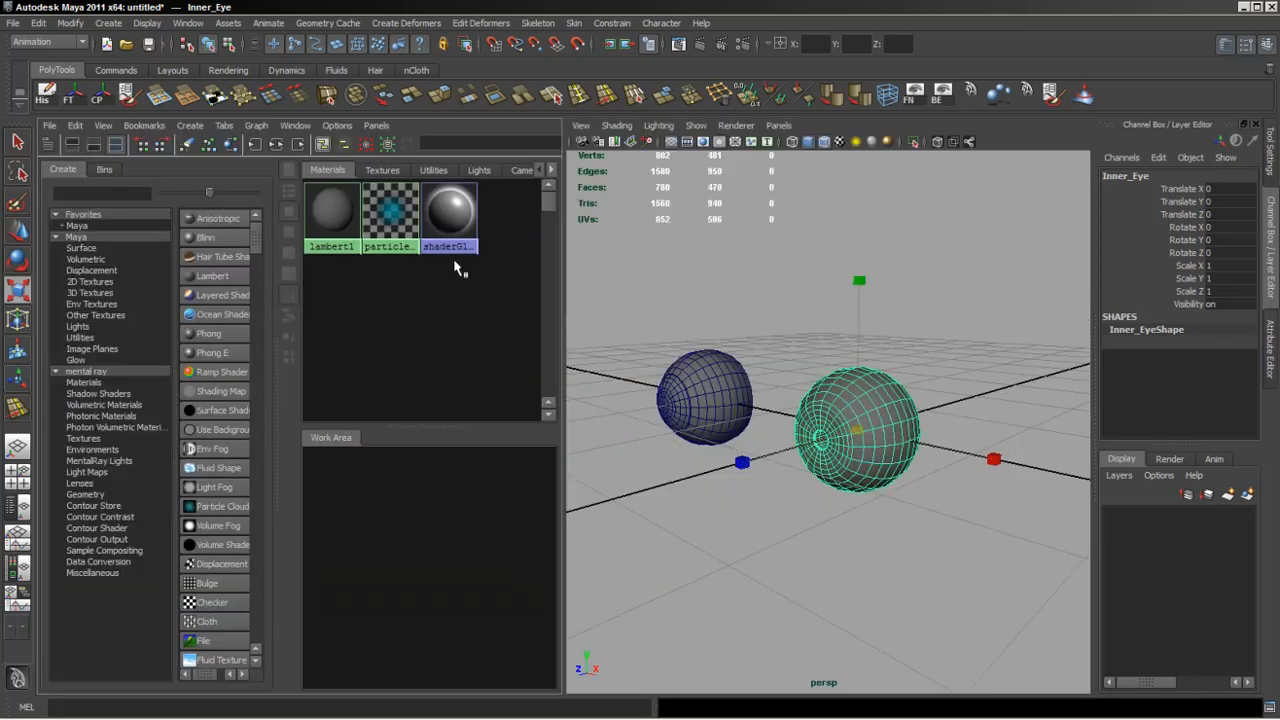
{"action": "left_click", "coordinate": [208, 240]}
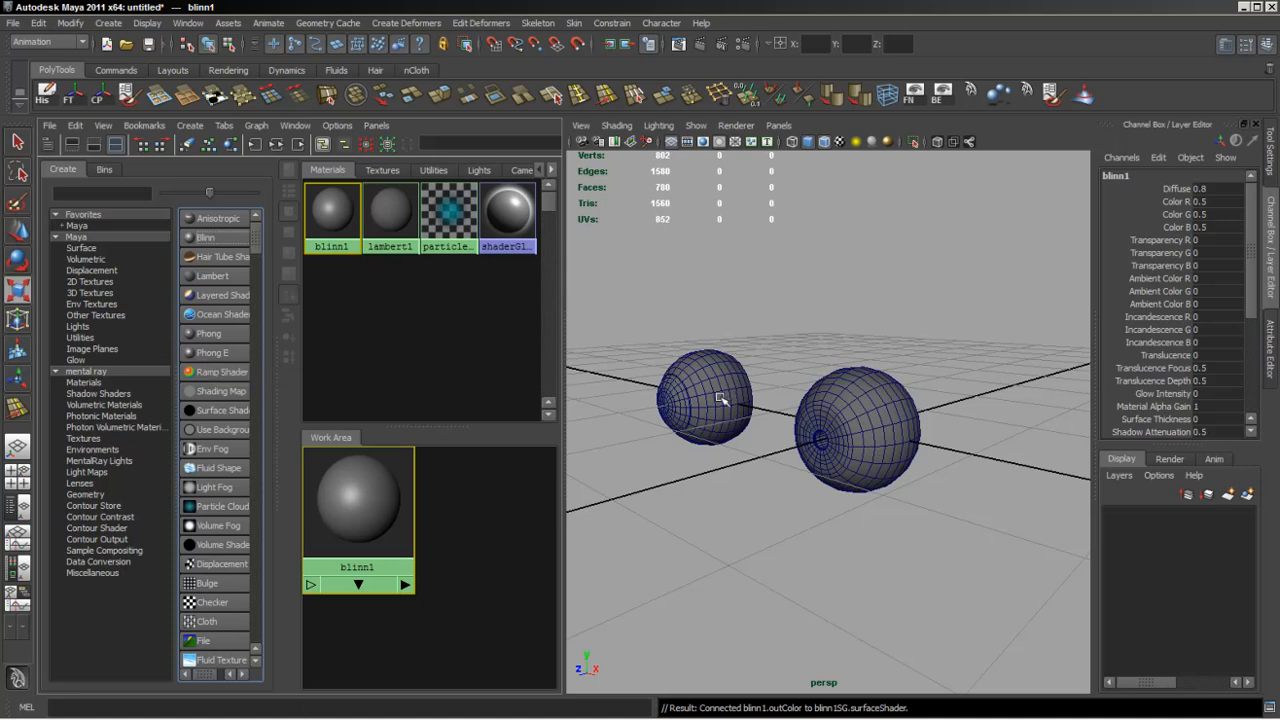
{"action": "left_click", "coordinate": [192, 356]}
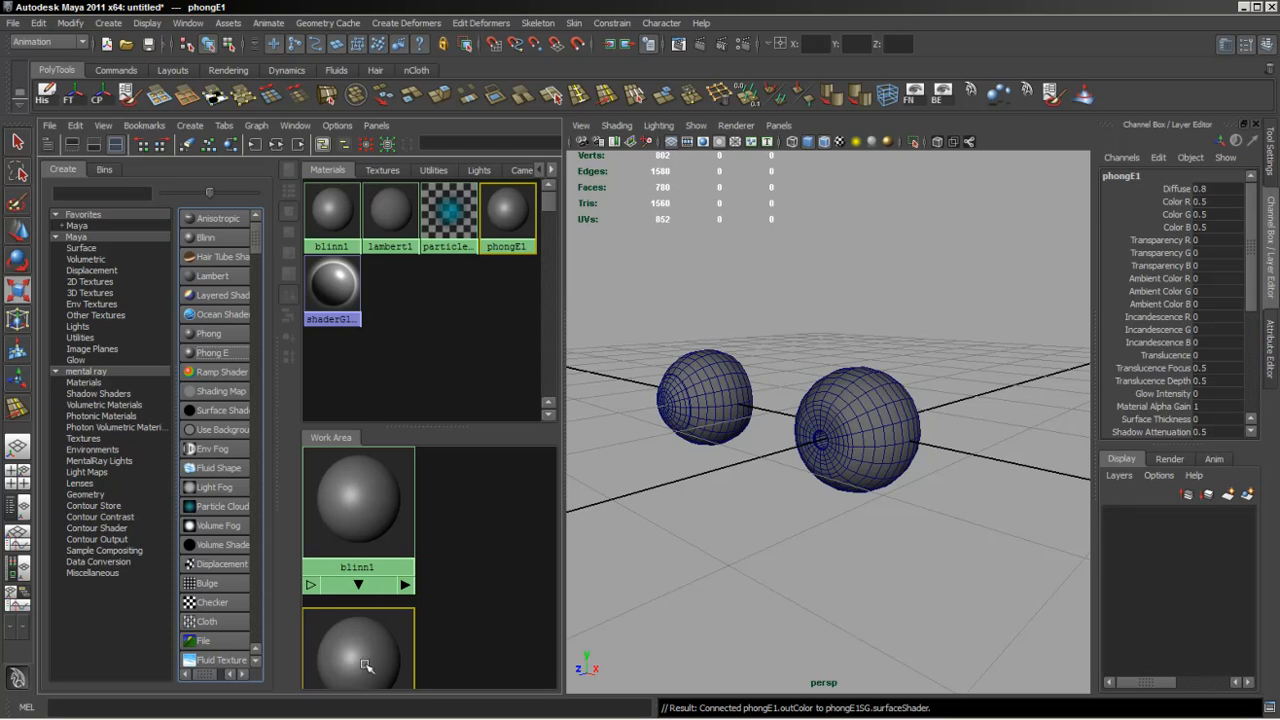
Give the Phong E material white Whiteness and Specular Color, Roughness 1.000 and Highlight Size 0.024.
{"action": "key", "text": "ctrl+a"}
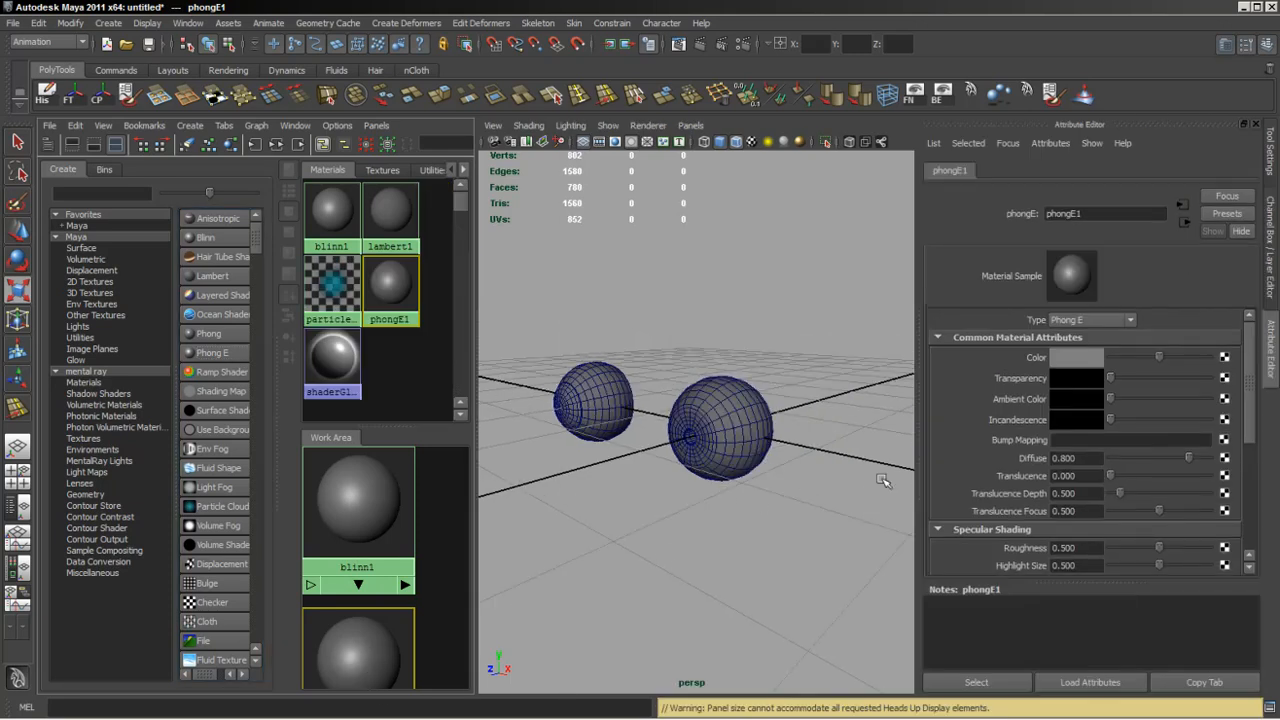
{"action": "middle_click_drag", "start_coordinate": [402, 618], "coordinate": [415, 518], "text": "alt"}
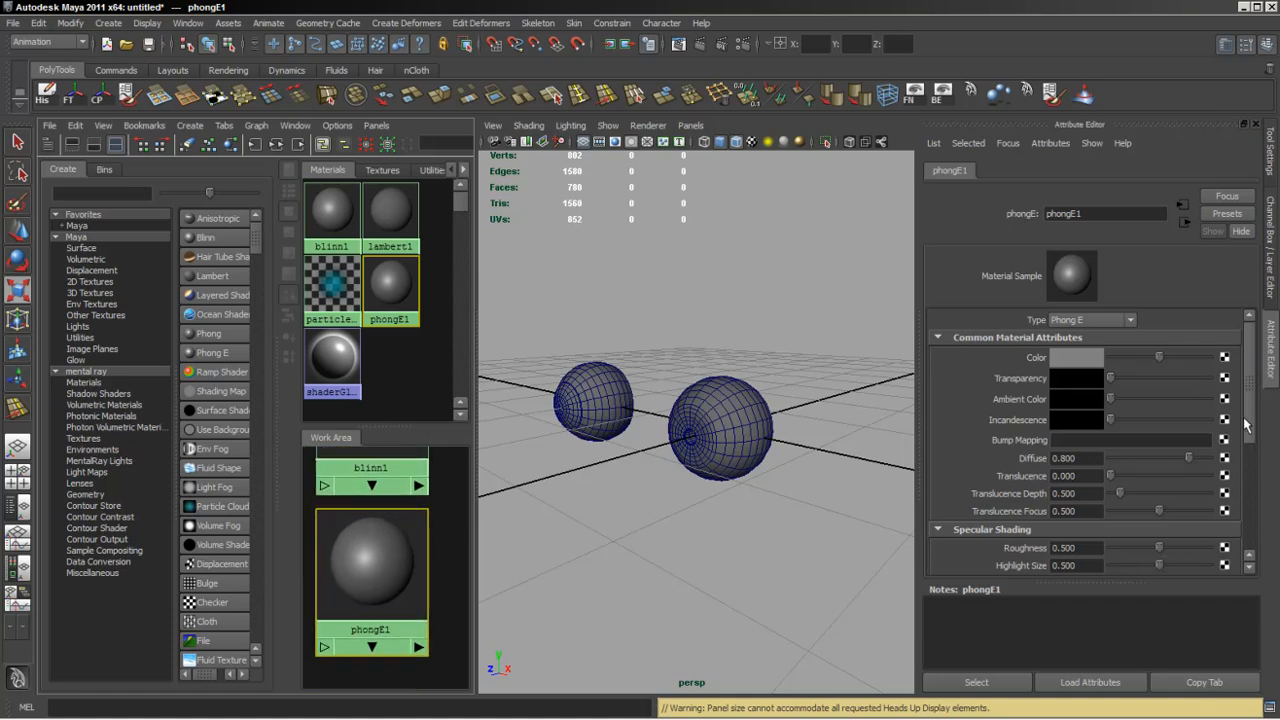
{"action": "scroll", "coordinate": [1088, 534], "scroll_direction": "down", "scroll_amount": 5}
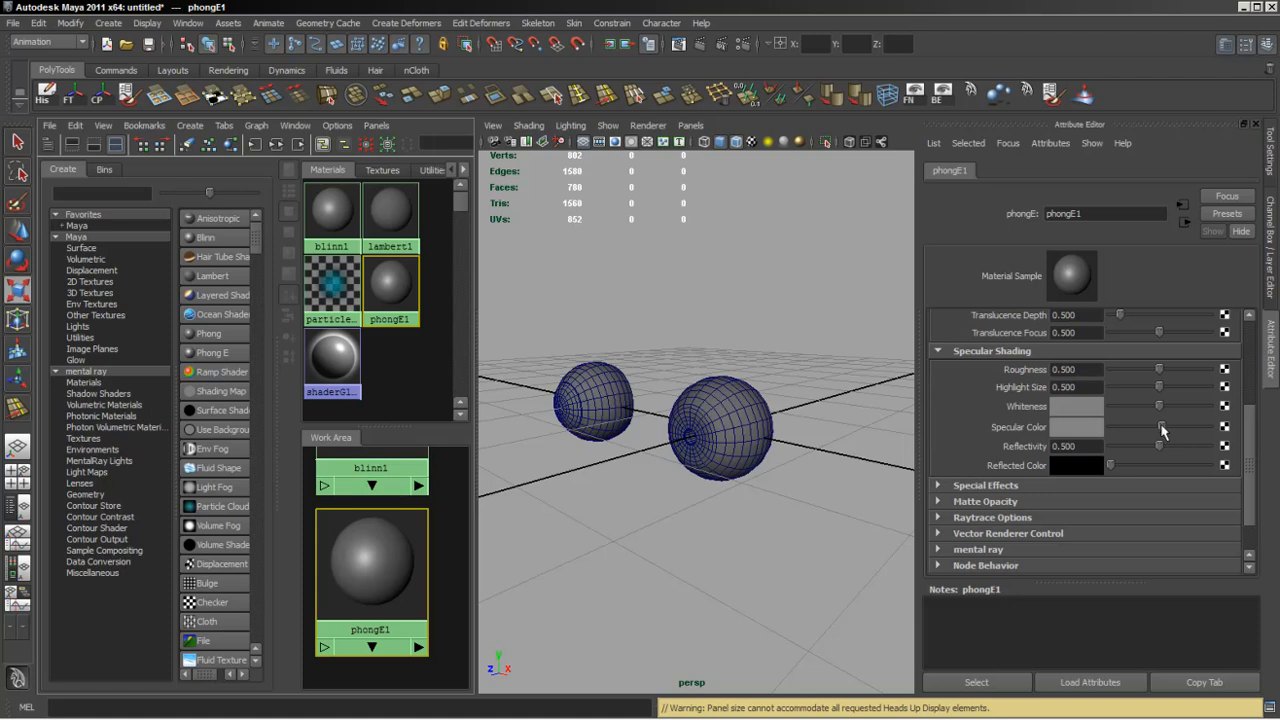
{"action": "left_click_drag", "start_coordinate": [1162, 430], "coordinate": [1240, 432]}
{"action": "left_click_drag", "start_coordinate": [1160, 406], "coordinate": [1265, 417]}
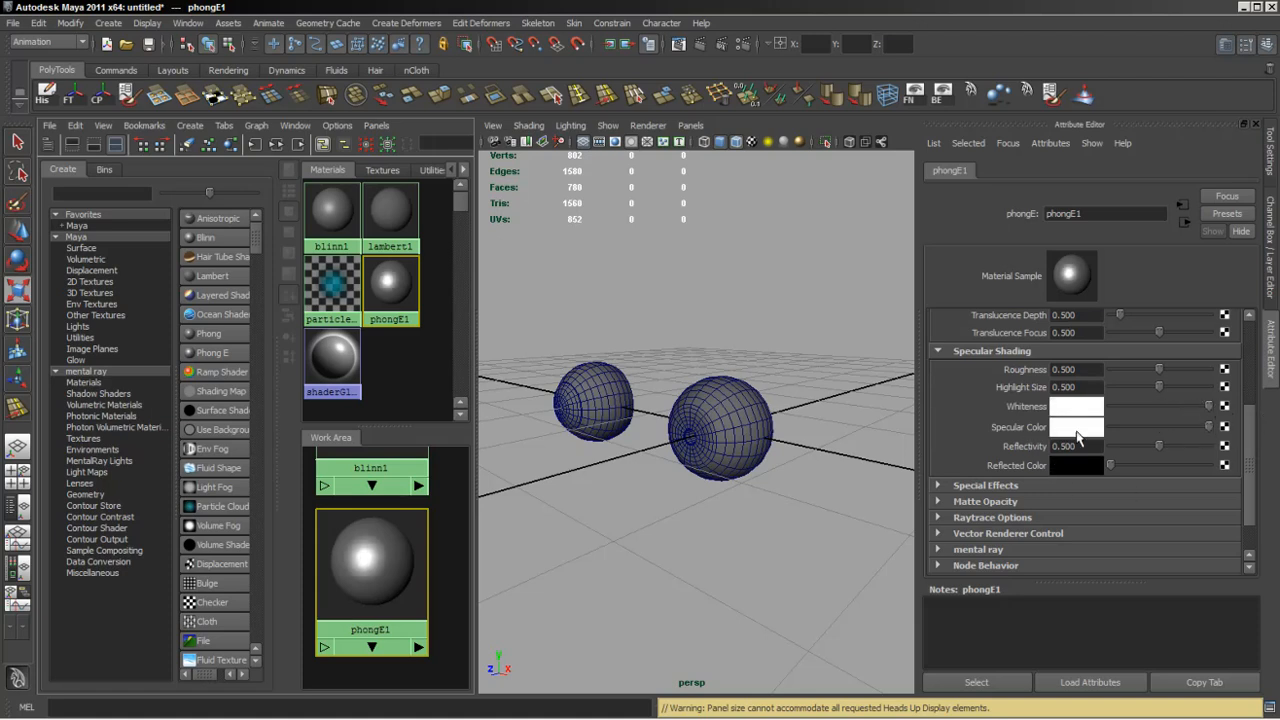
{"action": "left_click_drag", "start_coordinate": [1158, 369], "coordinate": [1112, 394]}
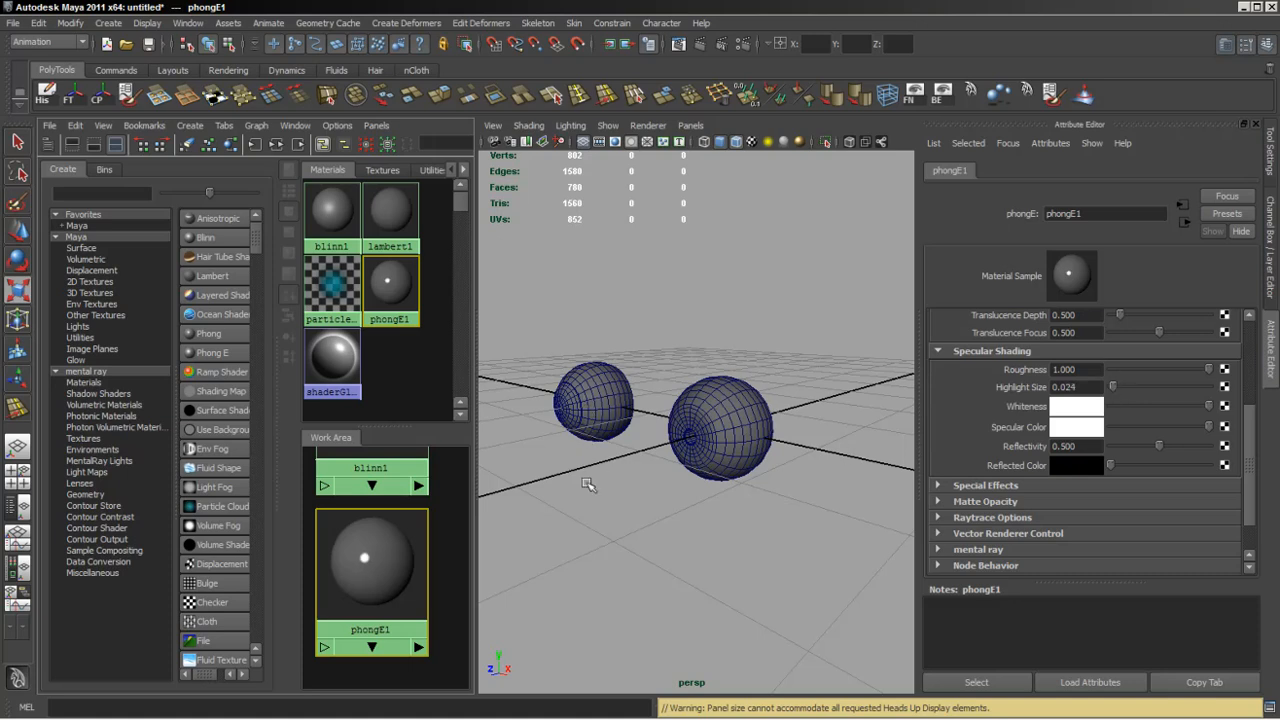
Set the Blinn material's Reflectivity to 0, Specular Color to near black, Specular Roll Off to 0.057 and Eccentricity to 0.049.
{"action": "left_click", "coordinate": [322, 222]}
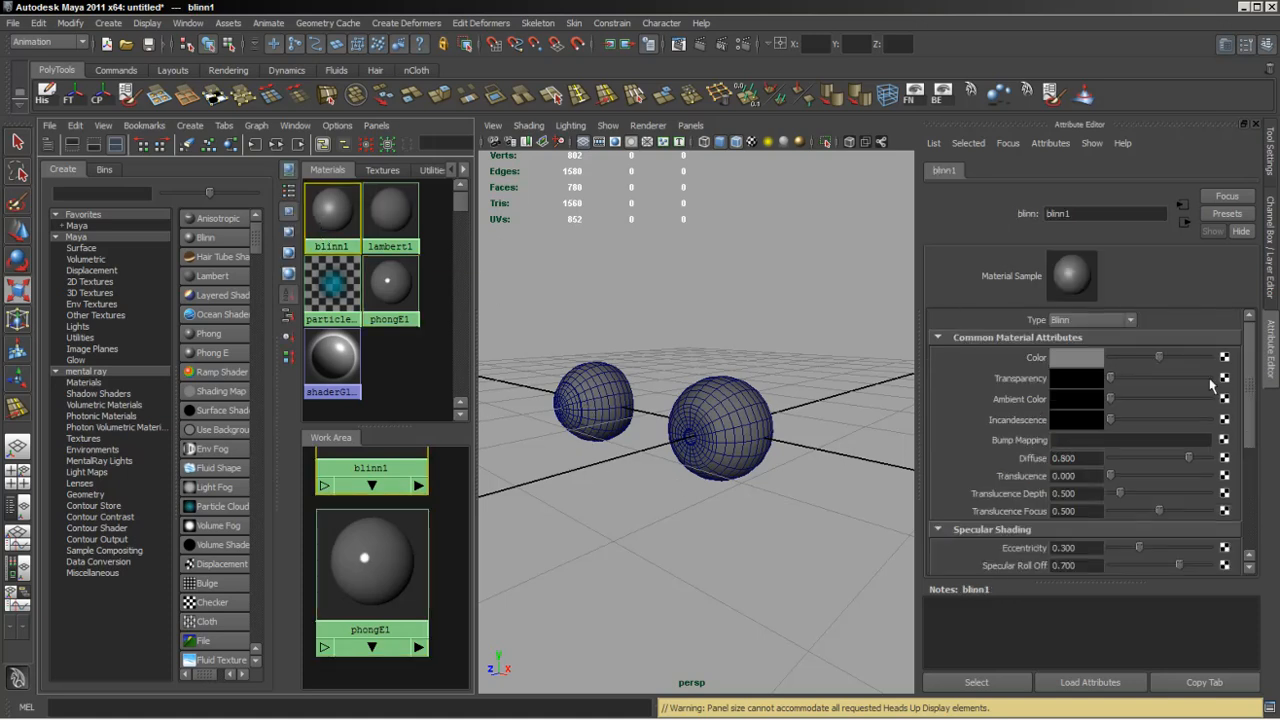
{"action": "scroll", "coordinate": [1172, 487], "scroll_direction": "down", "scroll_amount": 3}
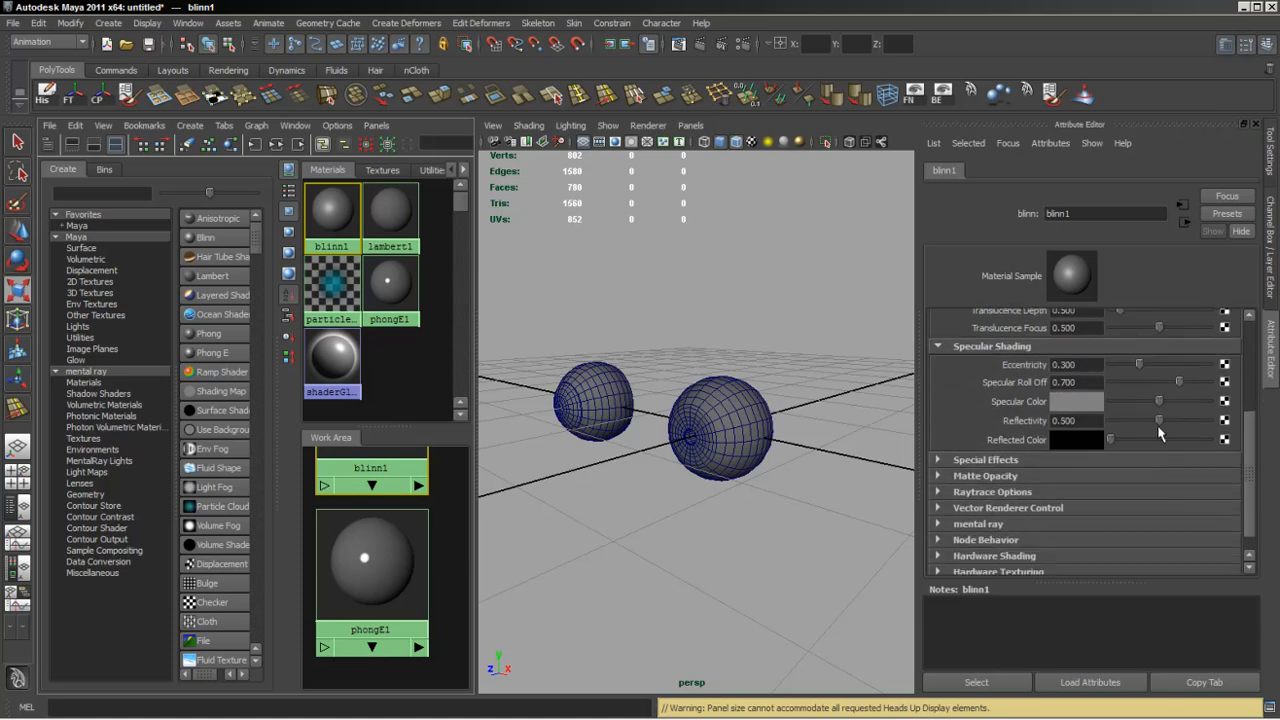
{"action": "left_click_drag", "start_coordinate": [1159, 420], "coordinate": [1121, 421]}
{"action": "left_click", "coordinate": [1115, 402]}
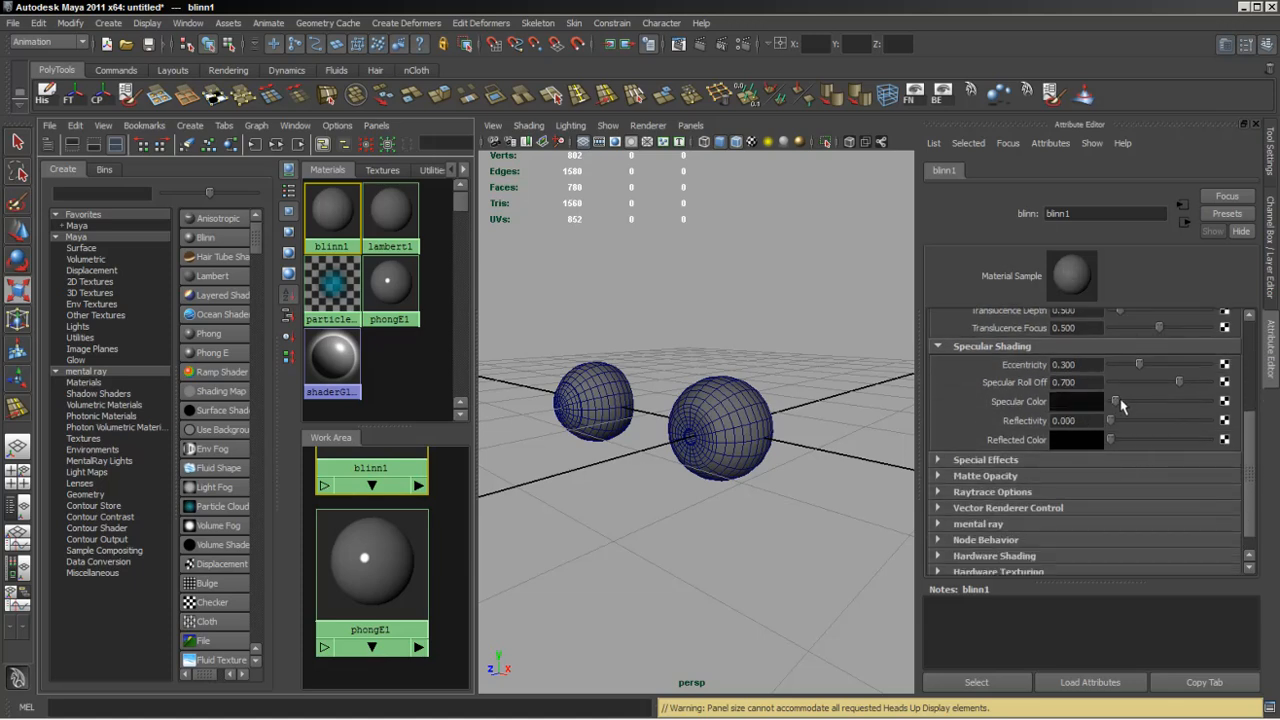
{"action": "left_click", "coordinate": [1116, 383]}
{"action": "left_click", "coordinate": [1117, 365]}
{"action": "left_click_drag", "start_coordinate": [1254, 458], "coordinate": [1226, 340]}
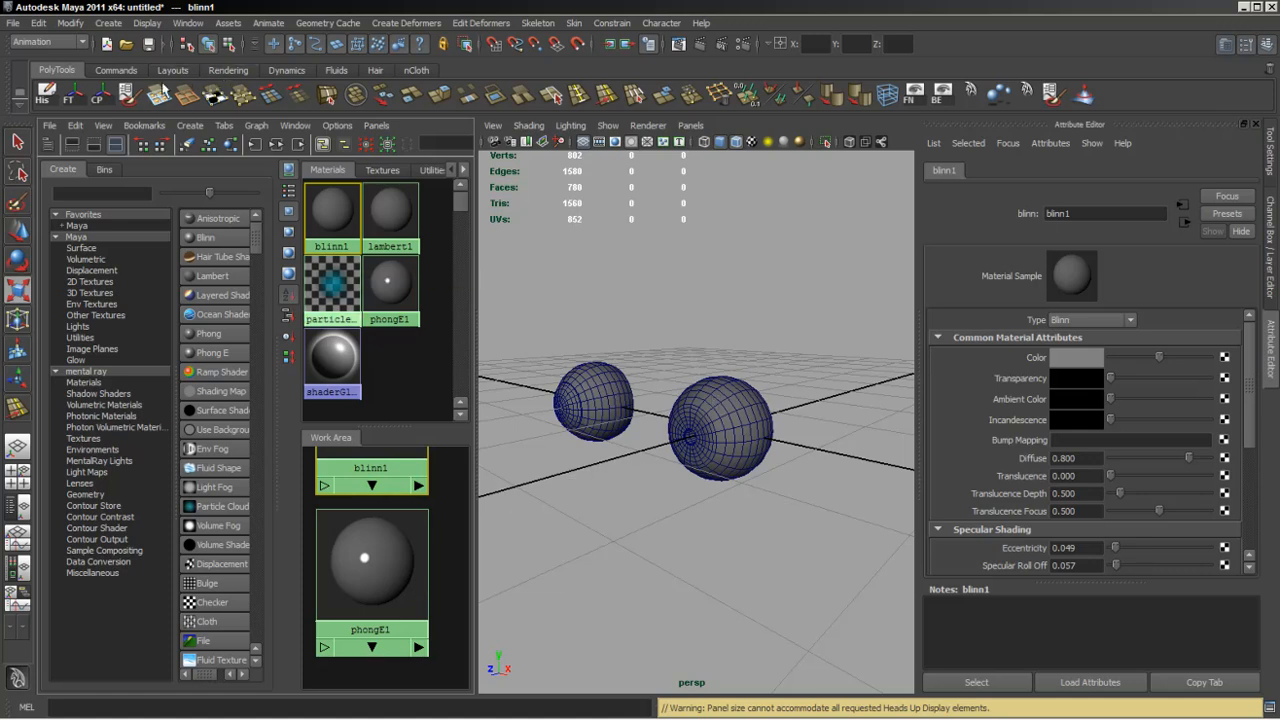
Select Inner_Eye and display its full UV layout in the UV Texture Editor beside the perspective view.
{"action": "left_click", "coordinate": [170, 72]}
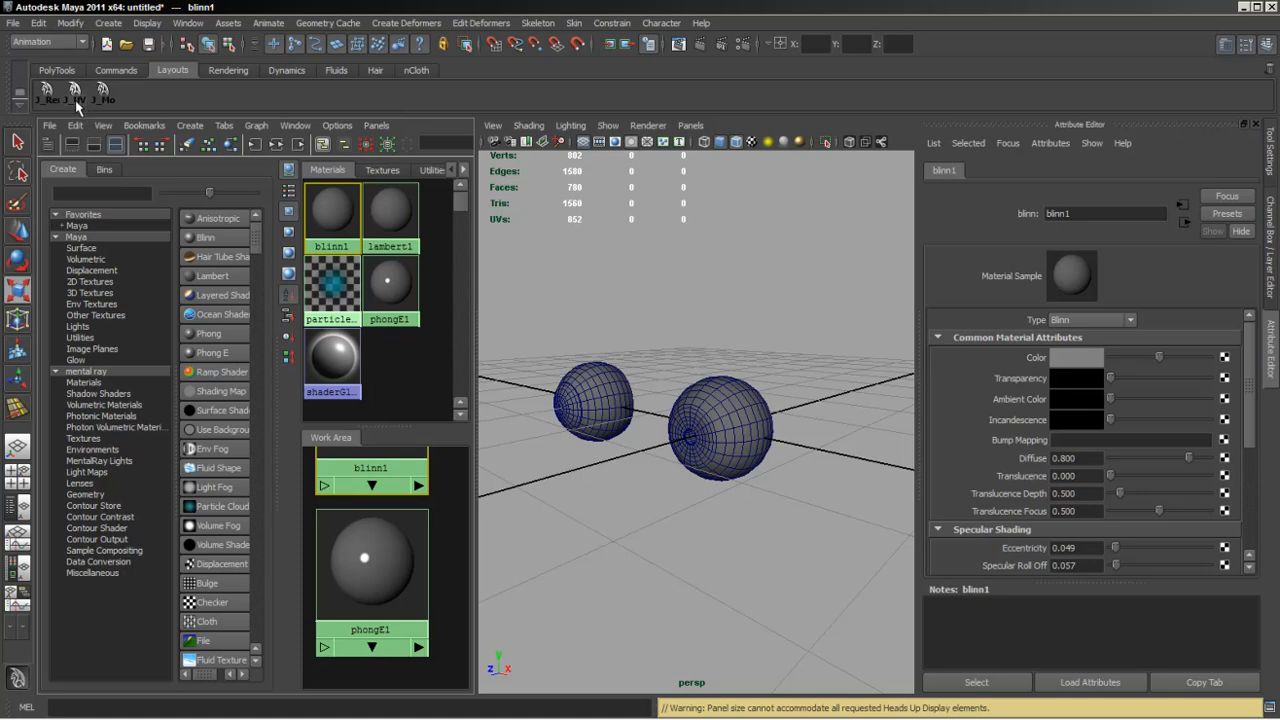
{"action": "left_click", "coordinate": [764, 424]}
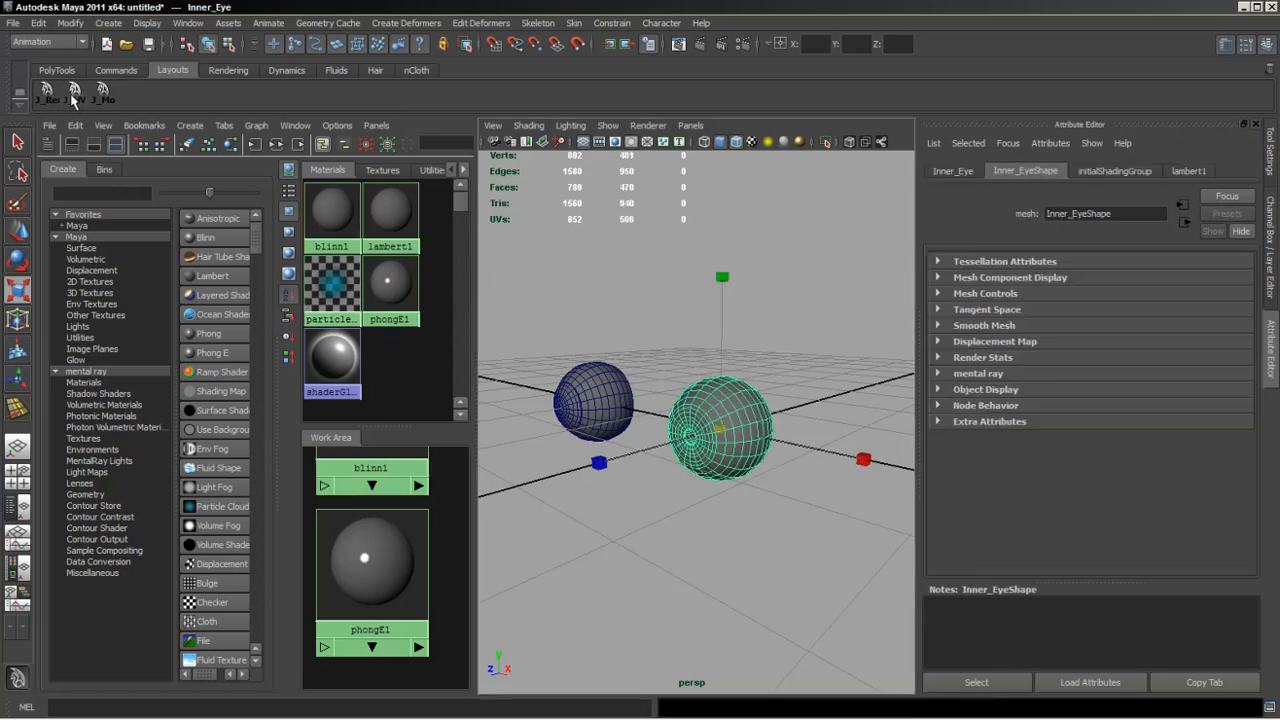
{"action": "left_click", "coordinate": [73, 95]}
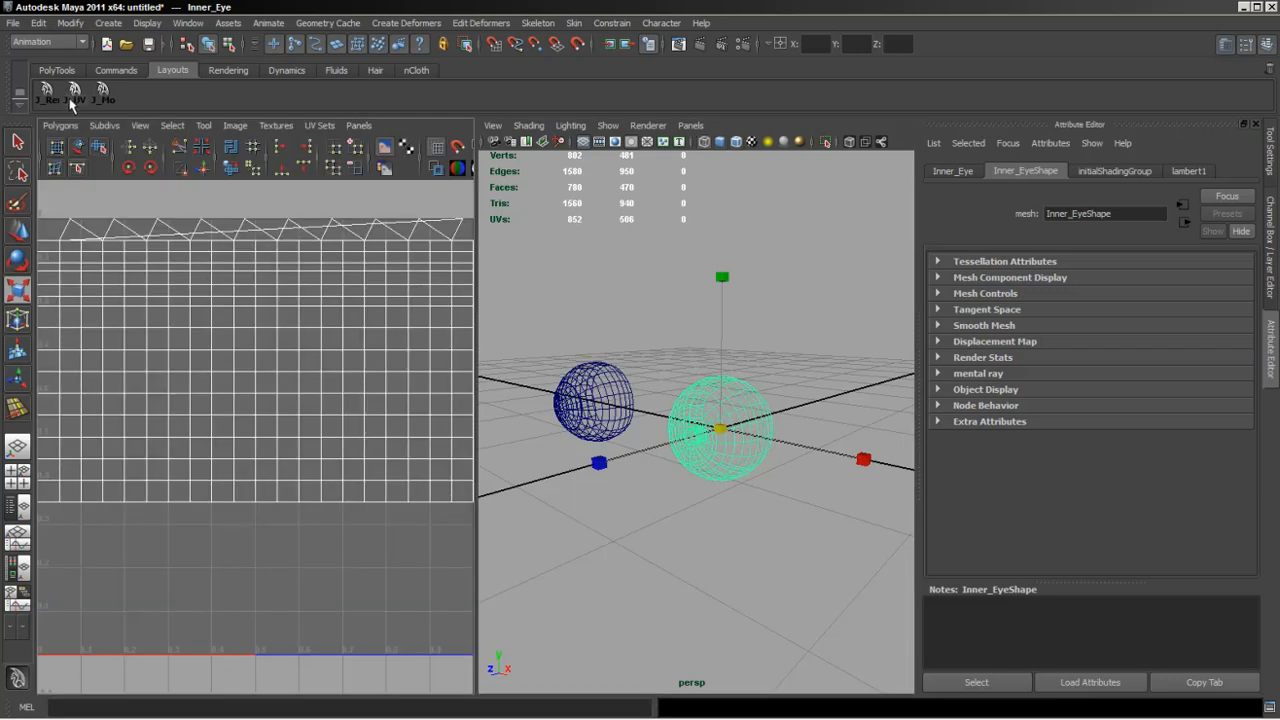
{"action": "left_click_drag", "start_coordinate": [710, 474], "coordinate": [605, 478], "text": "alt"}
{"action": "key", "text": "ctrl+a"}
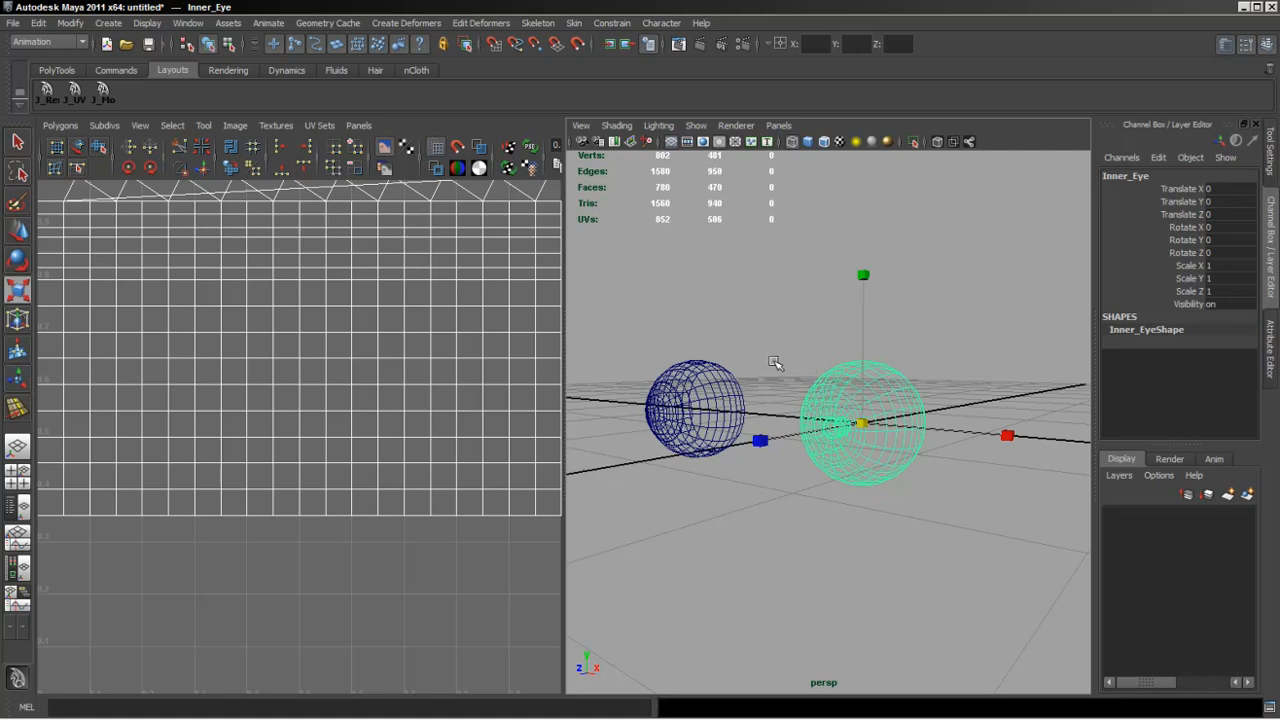
{"action": "right_click_drag", "start_coordinate": [457, 360], "coordinate": [312, 380], "text": "alt"}
{"action": "middle_click_drag", "start_coordinate": [312, 380], "coordinate": [320, 448], "text": "alt"}
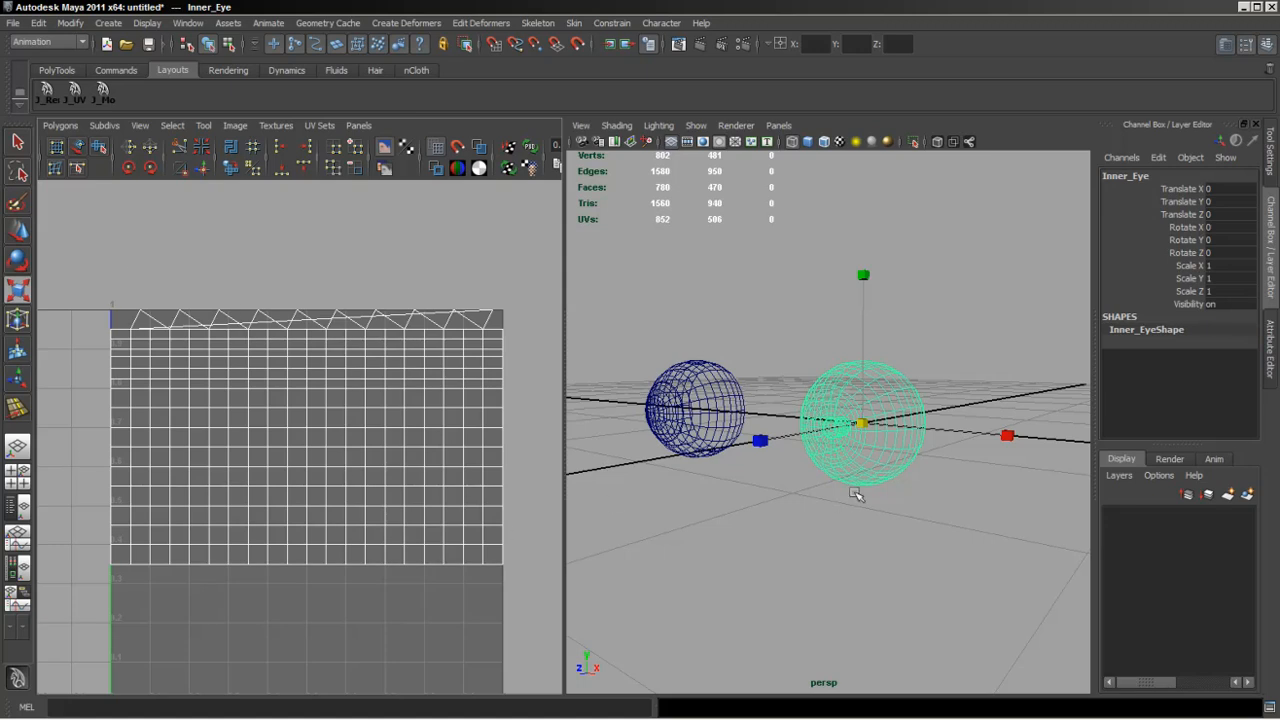
Create a polygon sphere and move it to about -4.091 along Z, displaying its full default UV layout for comparison.
{"action": "left_click_drag", "start_coordinate": [851, 486], "coordinate": [762, 370], "text": "alt"}
{"action": "left_click", "coordinate": [108, 23]}
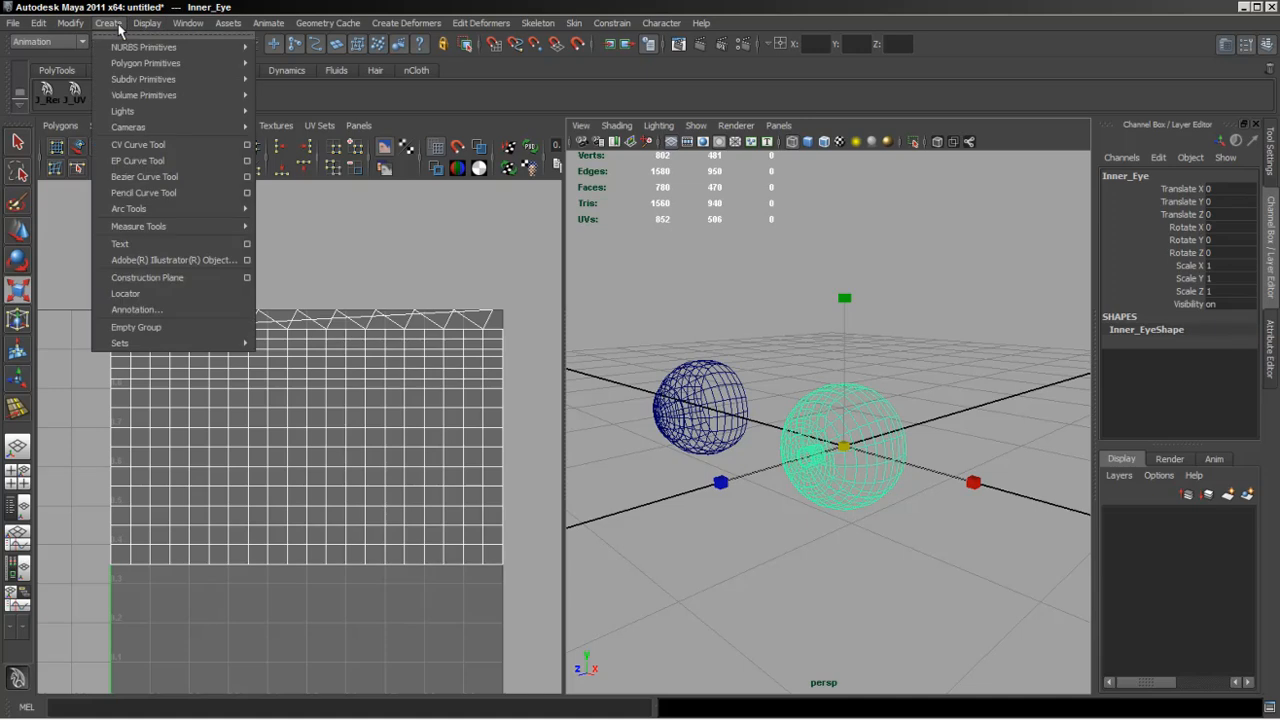
{"action": "mouse_move", "coordinate": [127, 65]}
{"action": "left_click", "coordinate": [289, 72]}
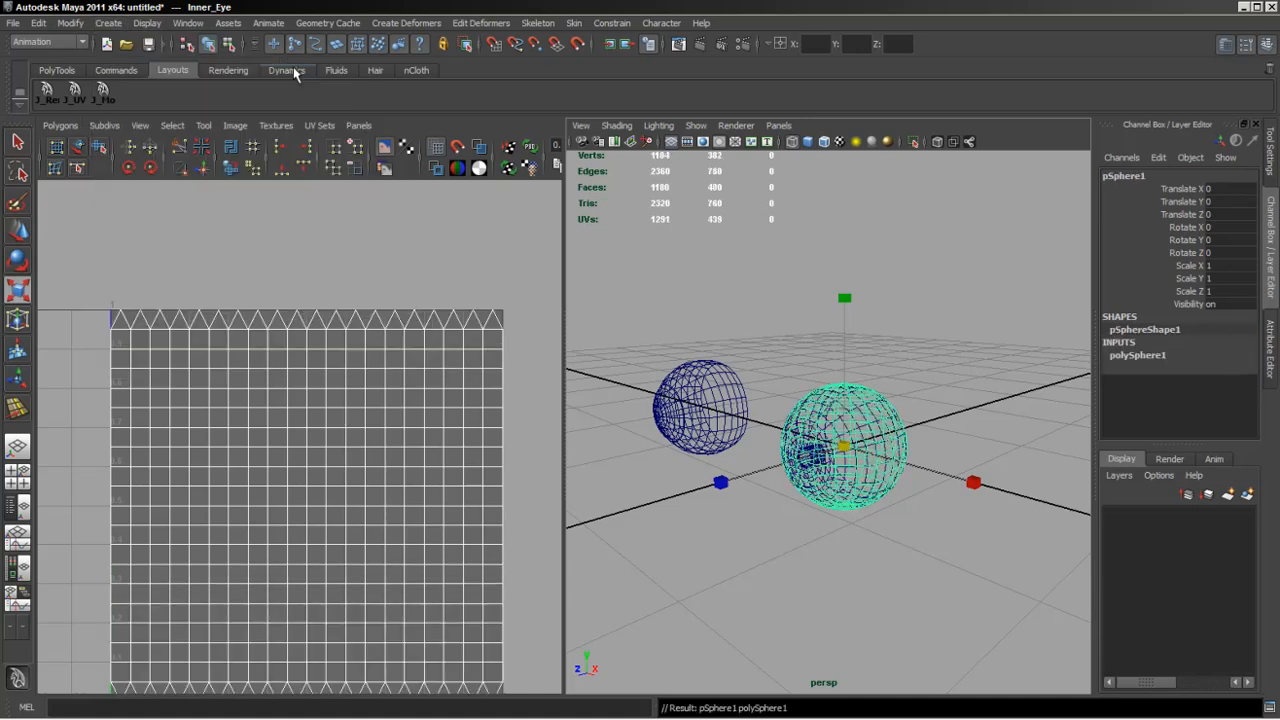
{"action": "key", "text": "w"}
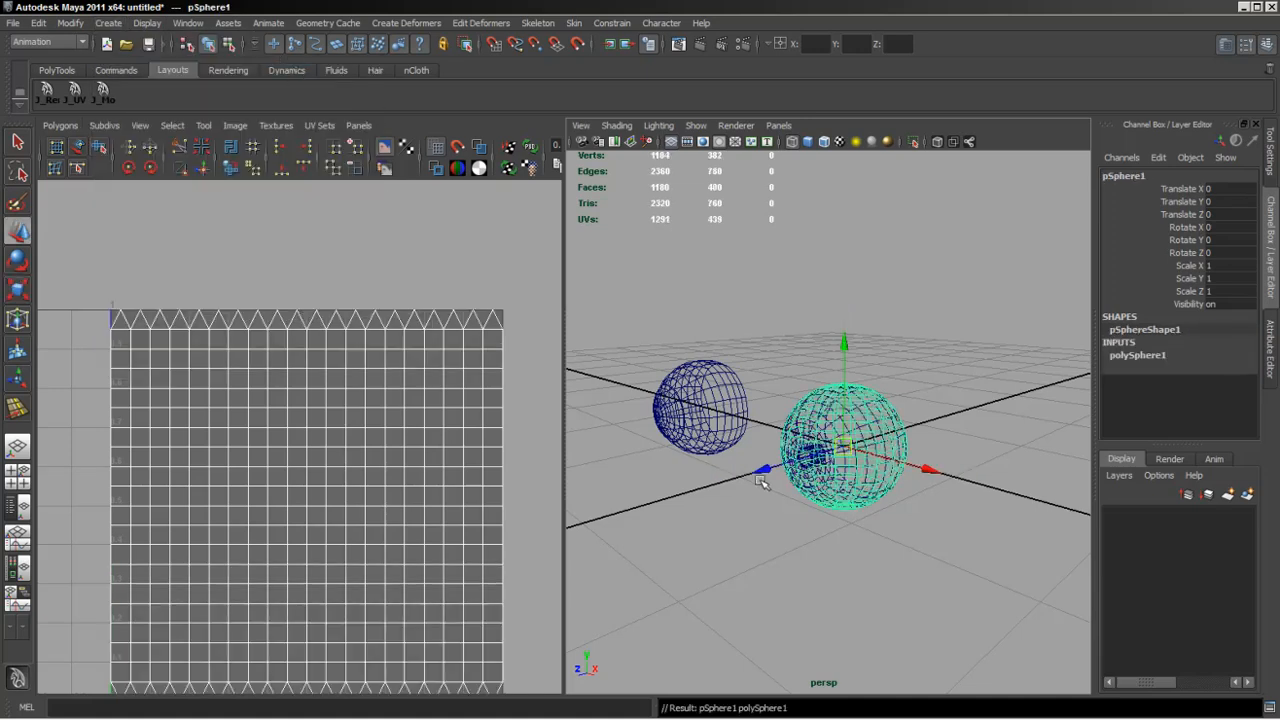
{"action": "left_click_drag", "start_coordinate": [766, 480], "coordinate": [933, 432]}
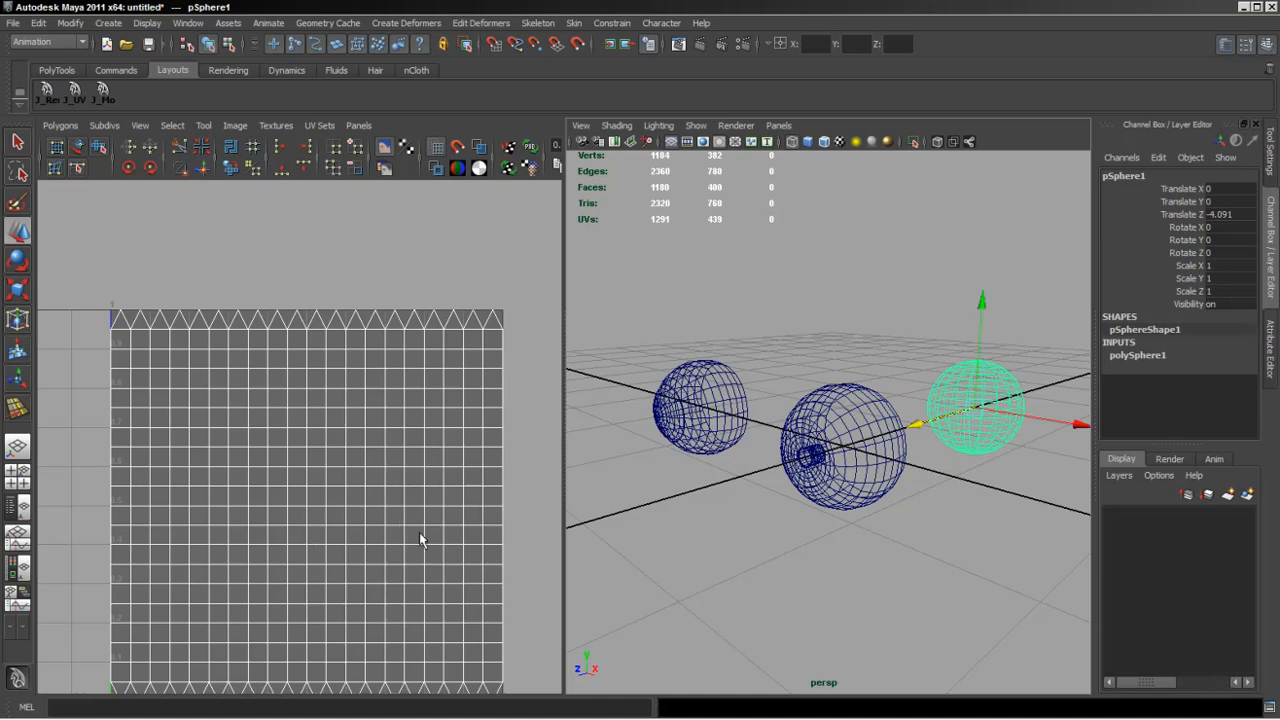
{"action": "middle_click_drag", "start_coordinate": [417, 548], "coordinate": [412, 488], "text": "alt"}
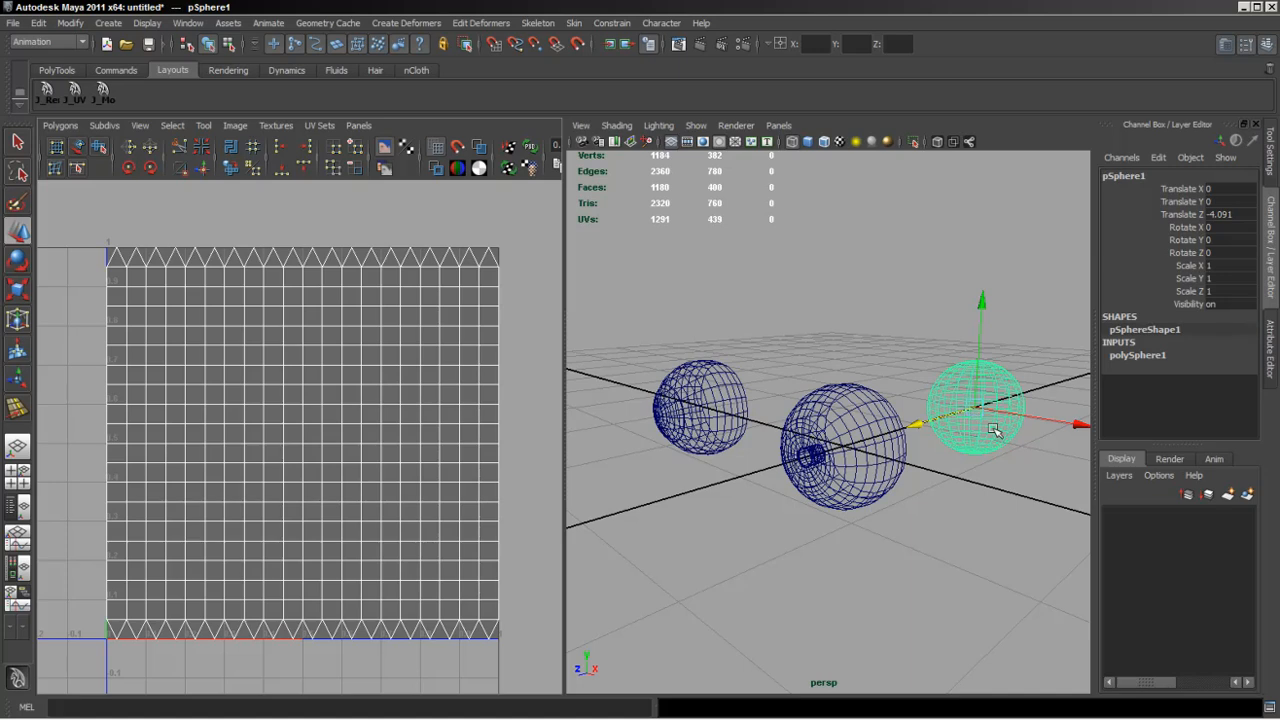
{"action": "left_click_drag", "start_coordinate": [996, 431], "coordinate": [929, 398], "text": "alt"}
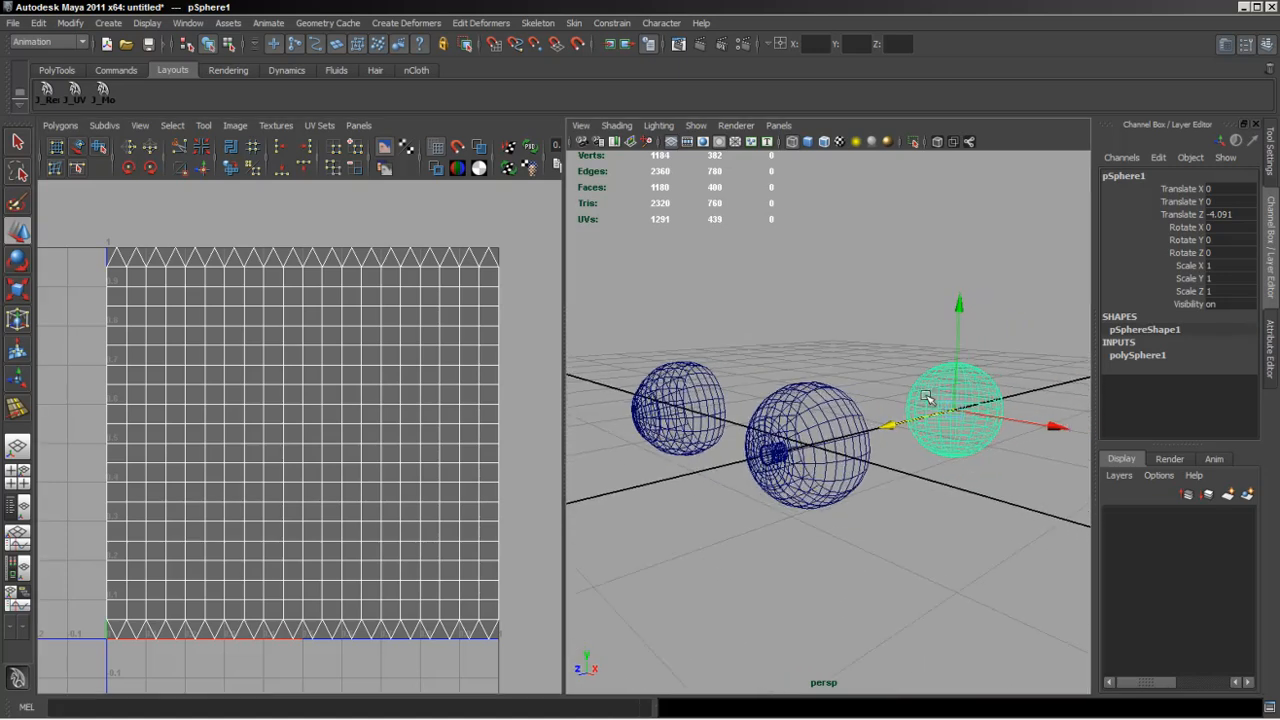
Compare Inner_Eye's UV layout with that of the separate comparison sphere, and delete the comparison sphere.
{"action": "left_click", "coordinate": [801, 460]}
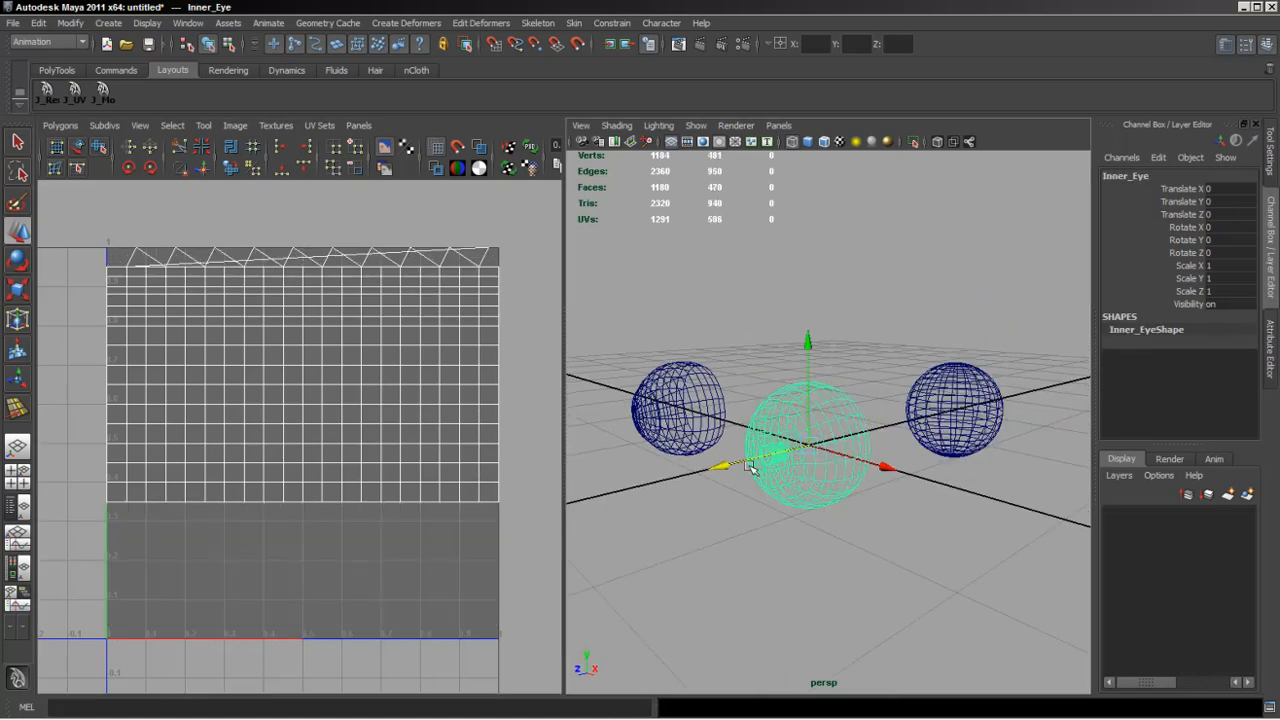
{"action": "left_click_drag", "start_coordinate": [766, 496], "coordinate": [778, 470], "text": "alt"}
{"action": "left_click", "coordinate": [946, 382]}
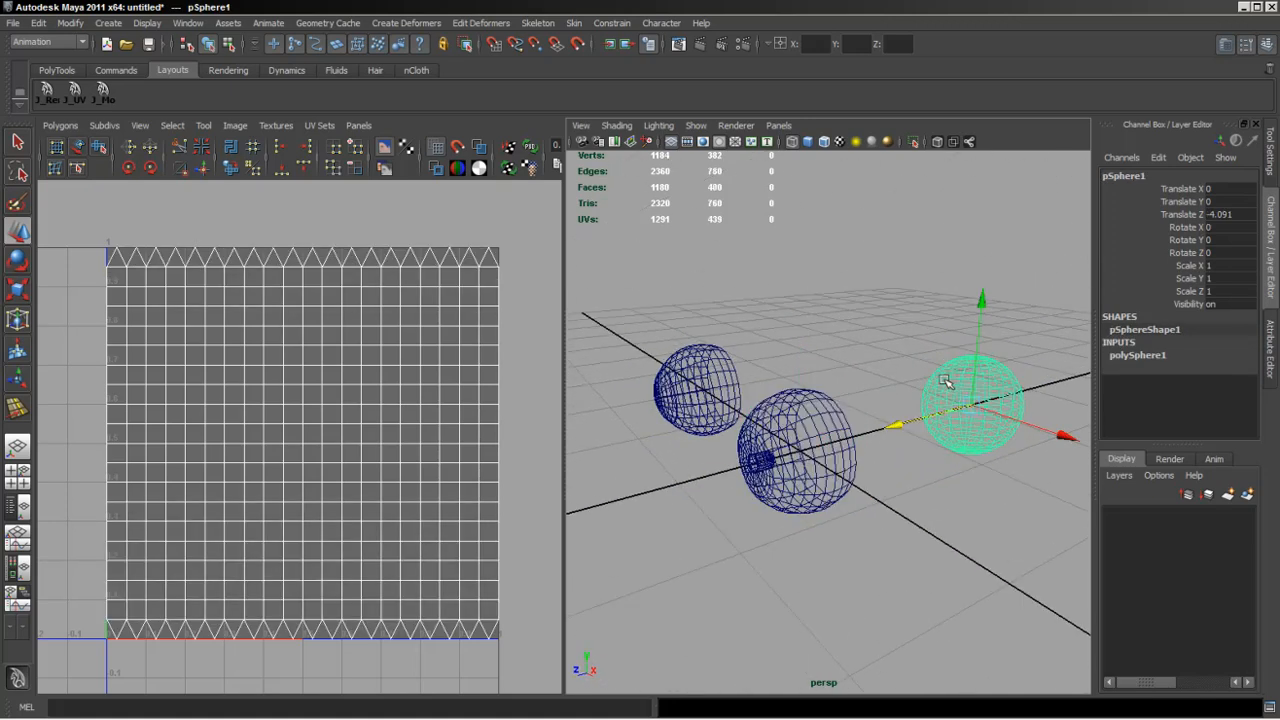
{"action": "key", "text": "Delete"}
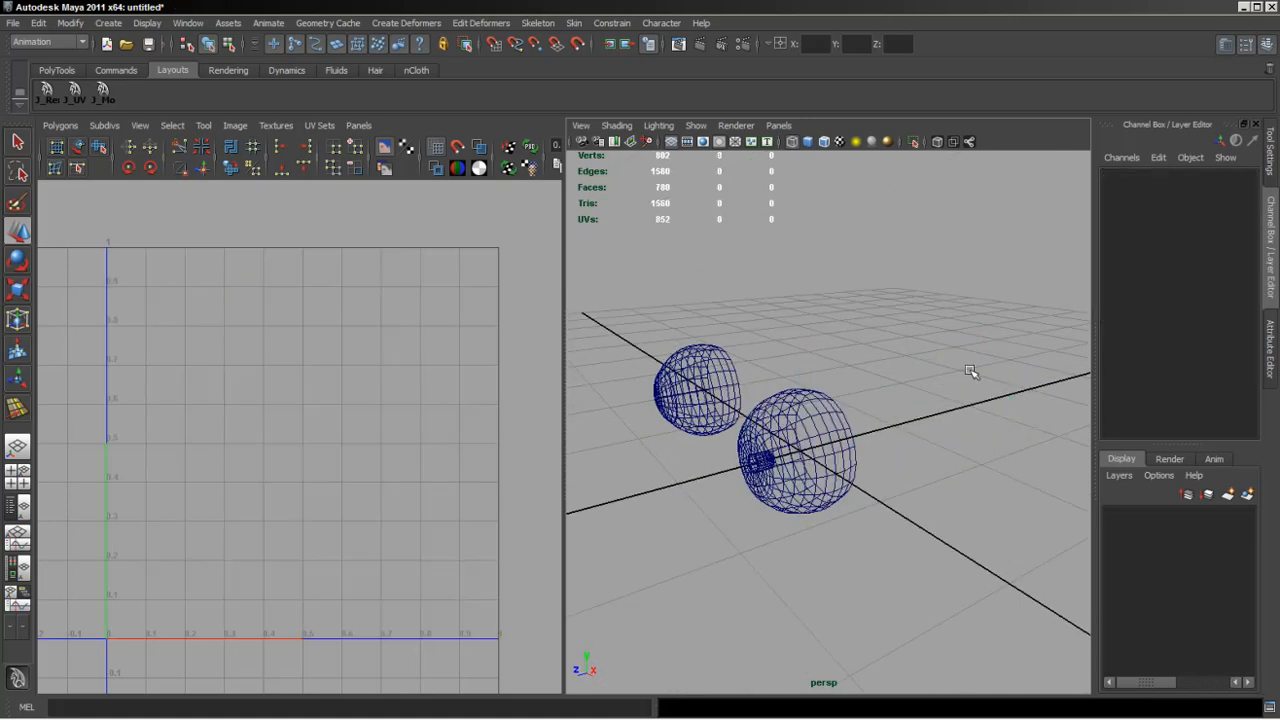
Select Inner_Eye, switch to the Polygons menu set and enable Assign Shader to Each Projection.
{"action": "left_click", "coordinate": [834, 423]}
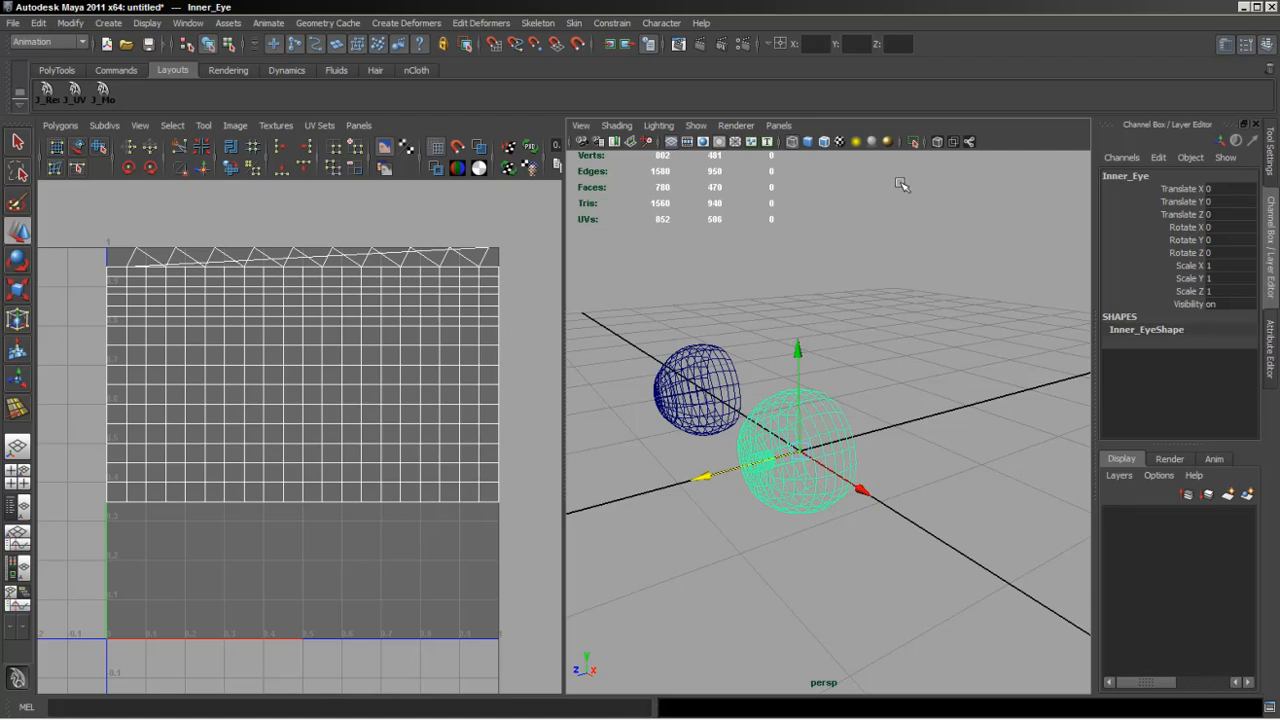
{"action": "left_click_drag", "start_coordinate": [803, 467], "coordinate": [843, 511], "text": "alt"}
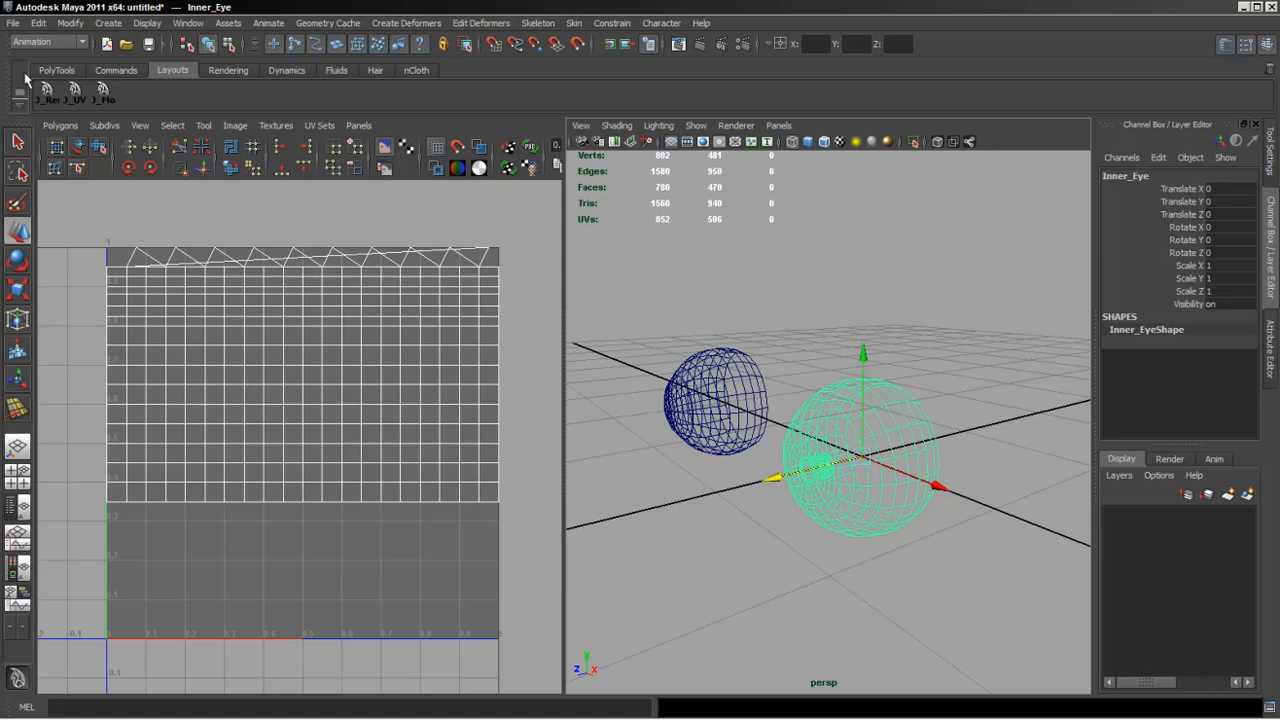
{"action": "left_click", "coordinate": [48, 42]}
{"action": "left_click", "coordinate": [62, 64]}
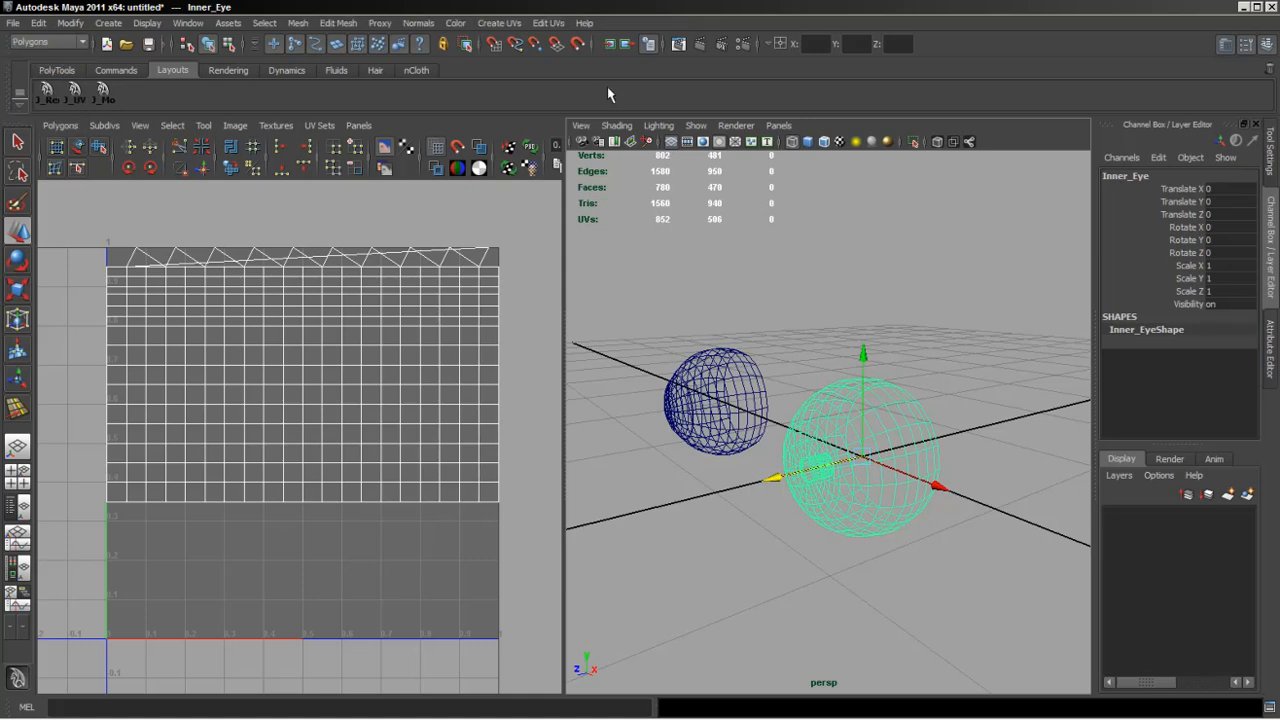
{"action": "left_click", "coordinate": [508, 24]}
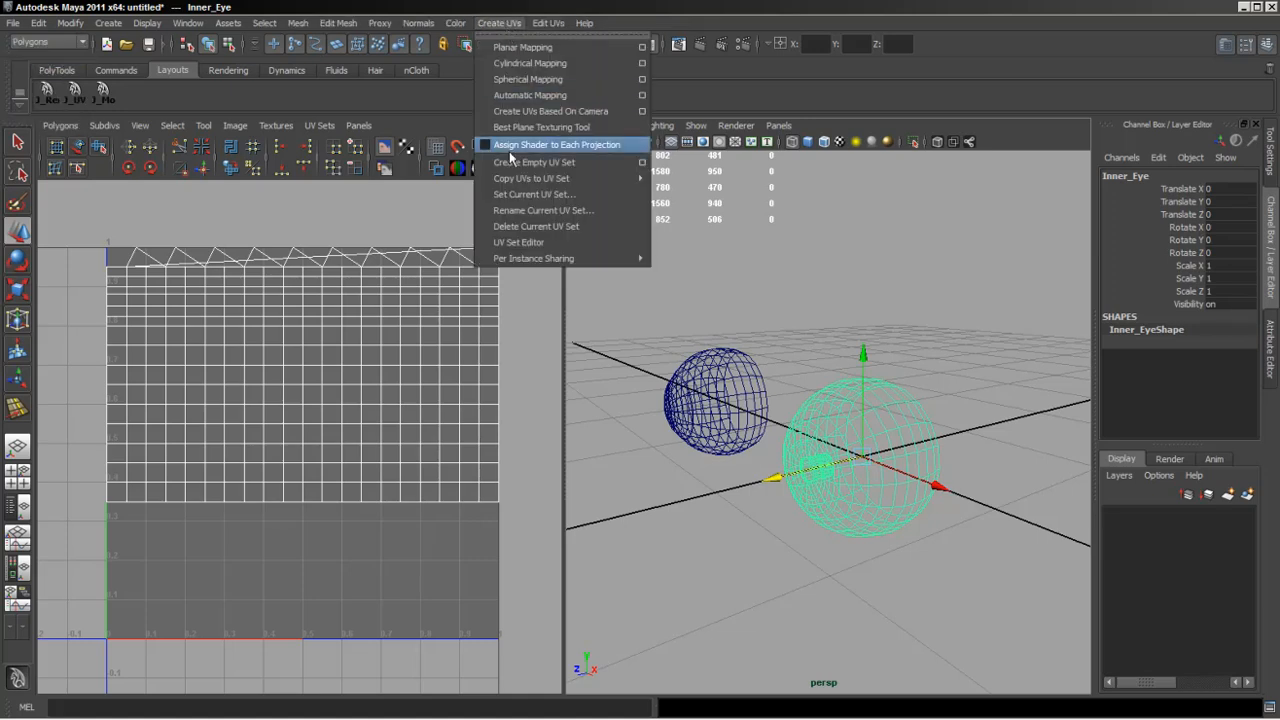
{"action": "left_click", "coordinate": [510, 148]}
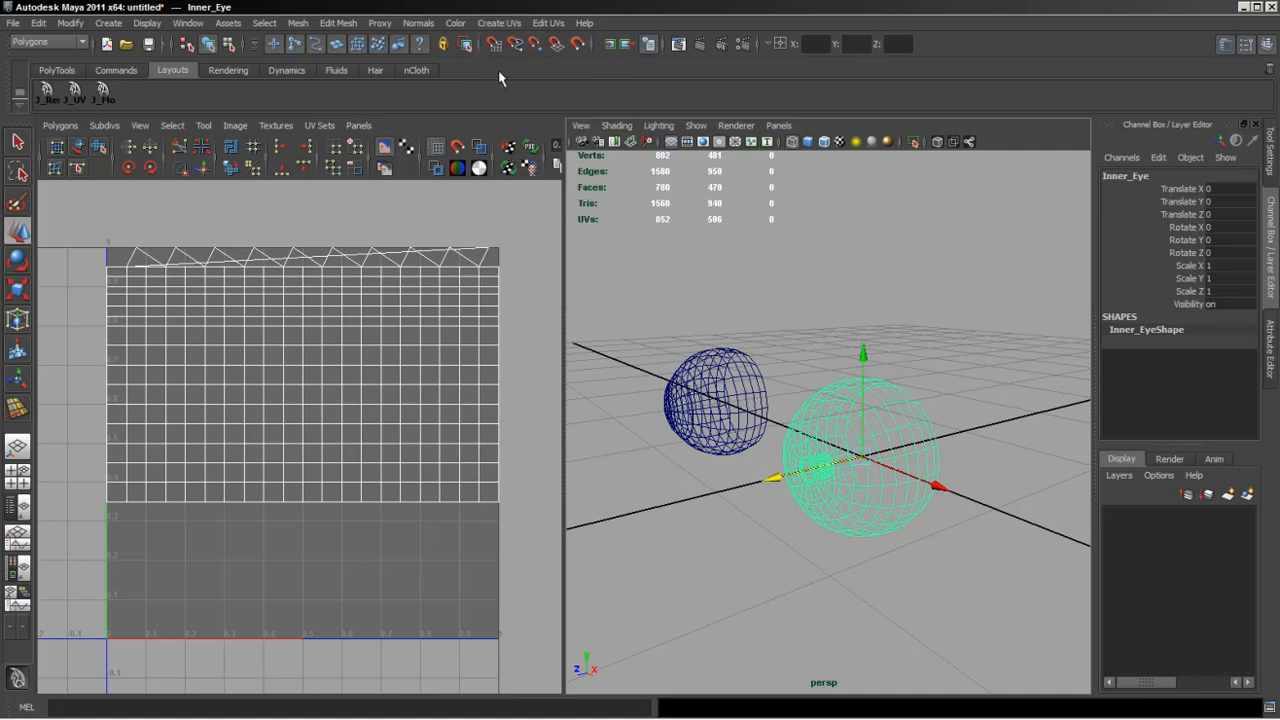
{"action": "left_click", "coordinate": [499, 23]}
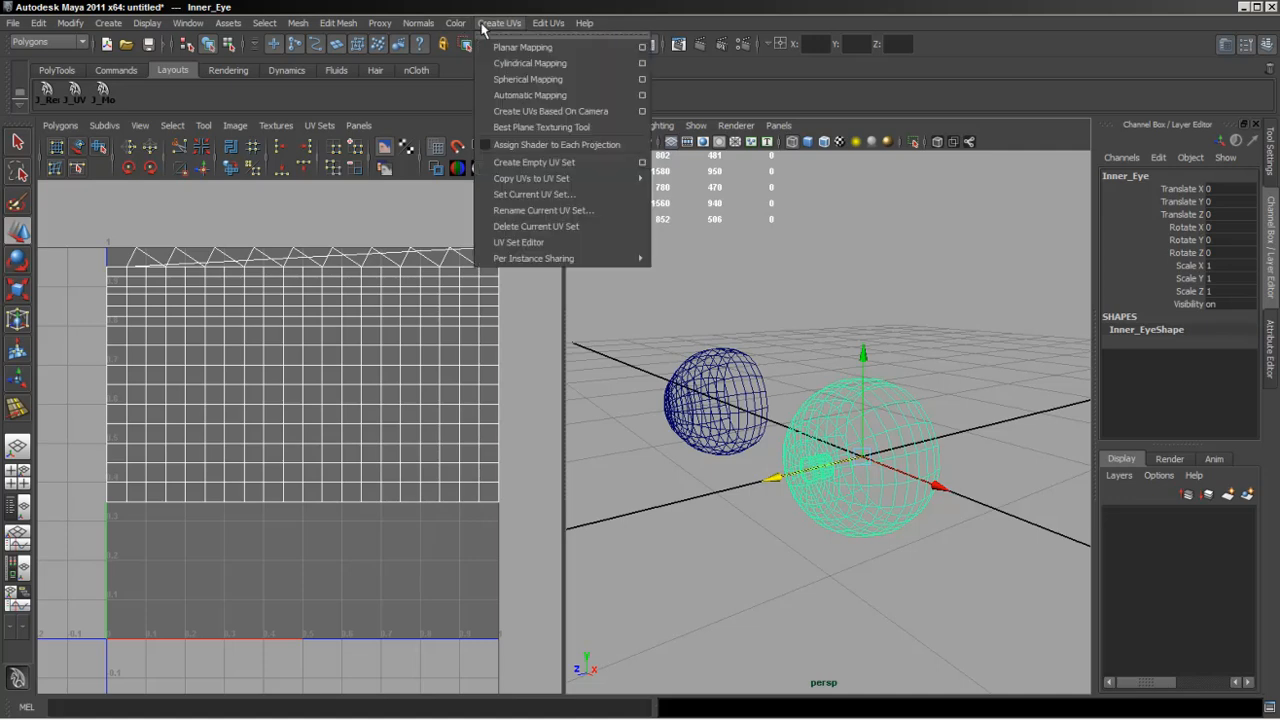
{"action": "left_click", "coordinate": [503, 148]}
{"action": "left_click", "coordinate": [490, 24]}
{"action": "left_click", "coordinate": [1028, 146]}
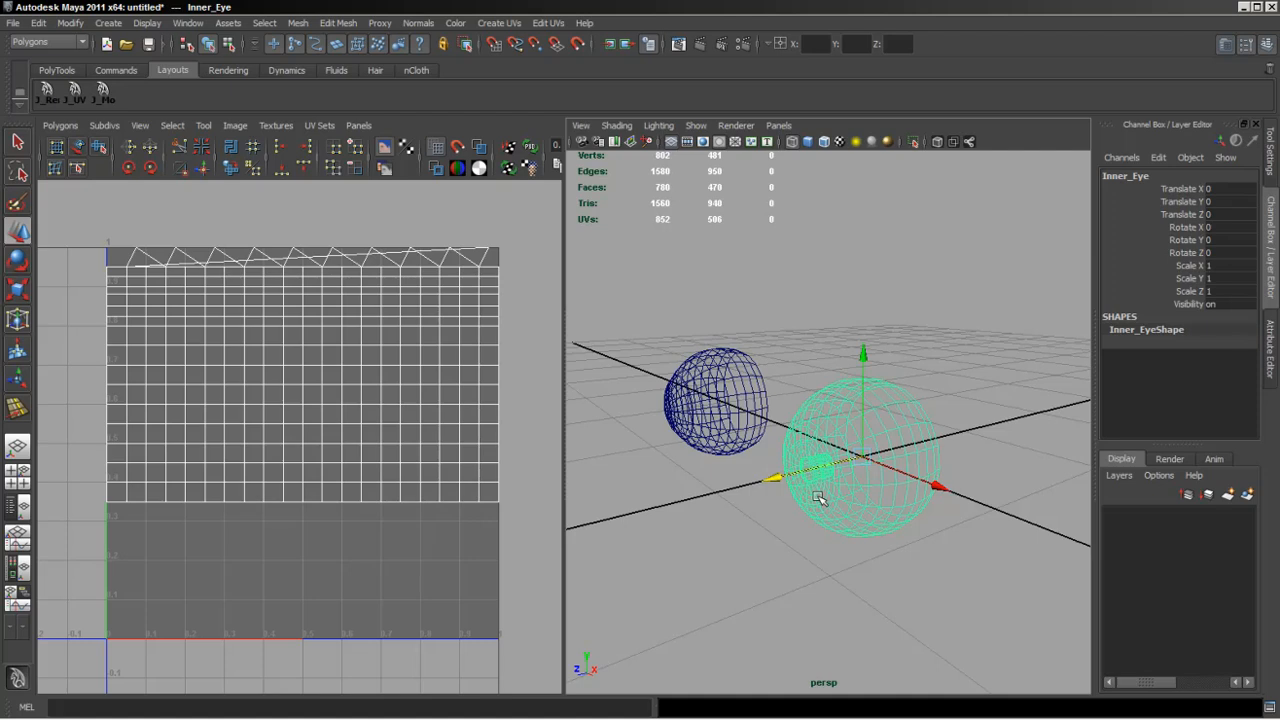
Show the eyes shaded and apply Planar Mapping to Inner_Eye from the Z axis, fitted to the bounding box.
{"action": "key", "text": "5"}
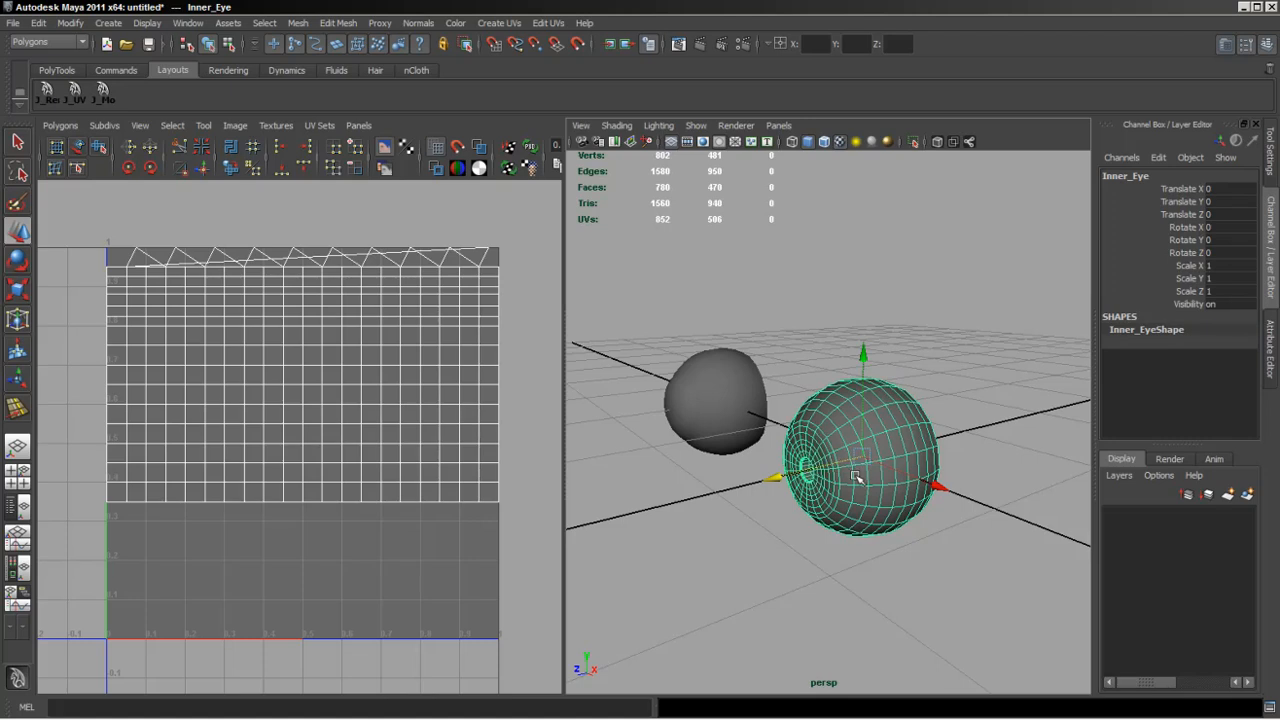
{"action": "mouse_move", "coordinate": [853, 473]}
{"action": "left_mouse_down", "text": "alt"}
{"action": "mouse_move", "coordinate": [860, 486]}
{"action": "mouse_move", "coordinate": [877, 474]}
{"action": "left_mouse_up", "text": "alt"}
{"action": "right_click_drag", "start_coordinate": [797, 466], "coordinate": [840, 472], "text": "alt"}
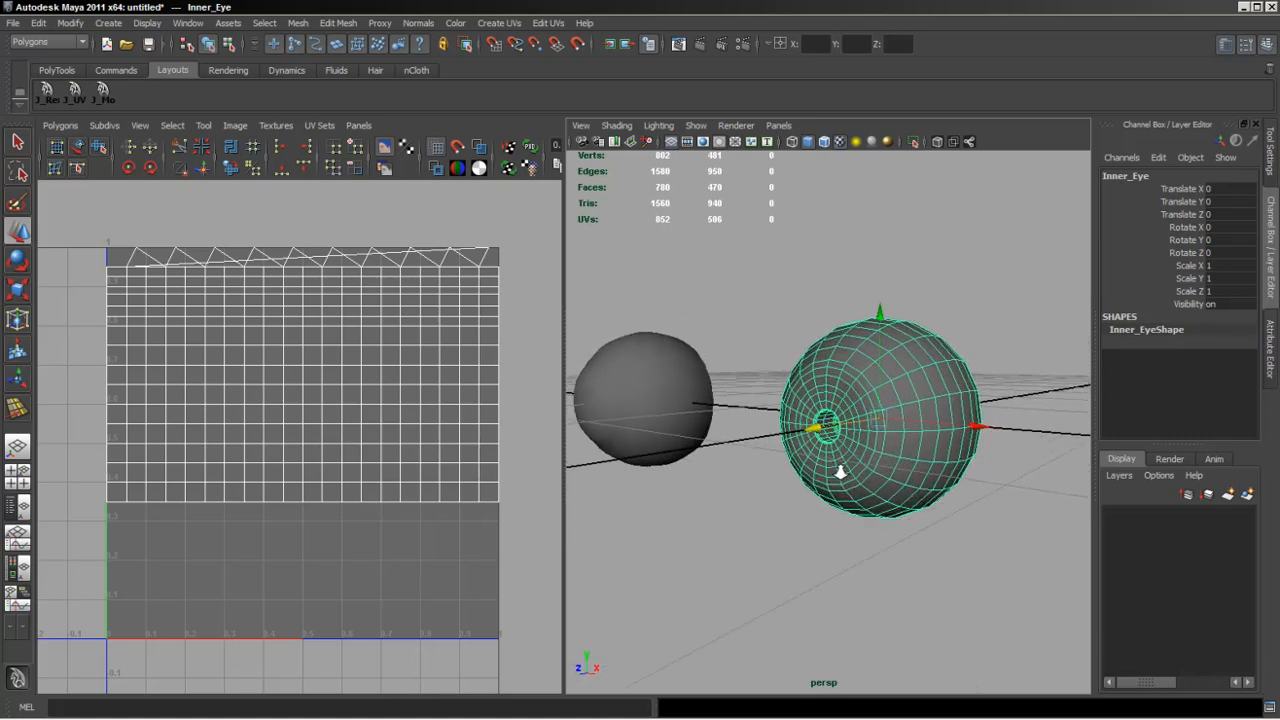
{"action": "mouse_move", "coordinate": [840, 472]}
{"action": "left_mouse_down", "text": "alt"}
{"action": "mouse_move", "coordinate": [903, 431]}
{"action": "mouse_move", "coordinate": [851, 485]}
{"action": "left_mouse_up", "text": "alt"}
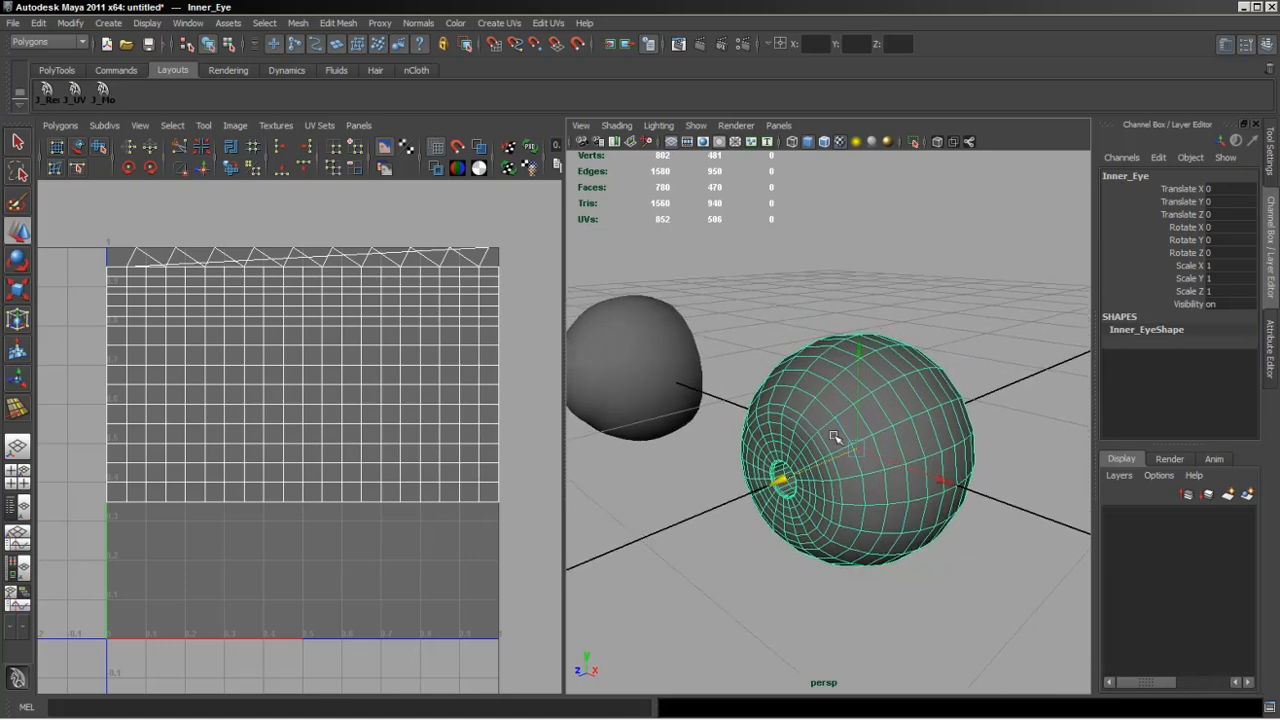
{"action": "left_click", "coordinate": [495, 23]}
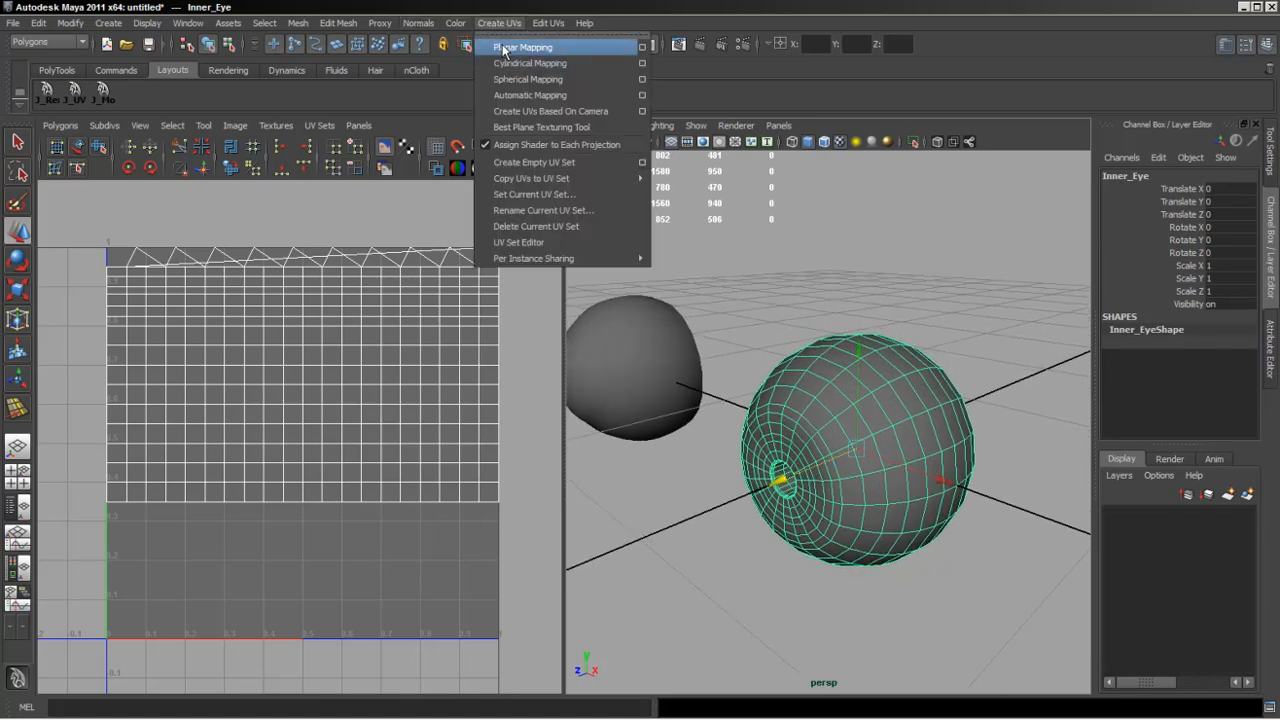
{"action": "left_click", "coordinate": [641, 47]}
{"action": "left_click", "coordinate": [965, 155]}
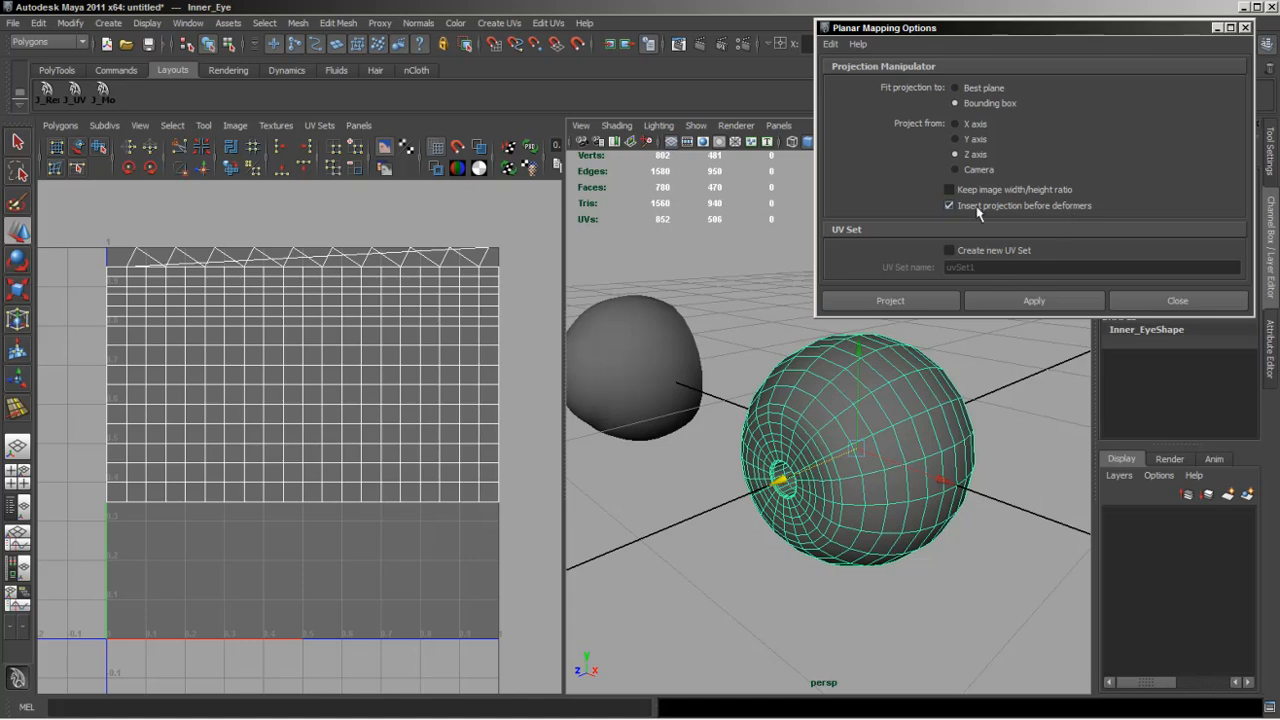
{"action": "left_click", "coordinate": [890, 300]}
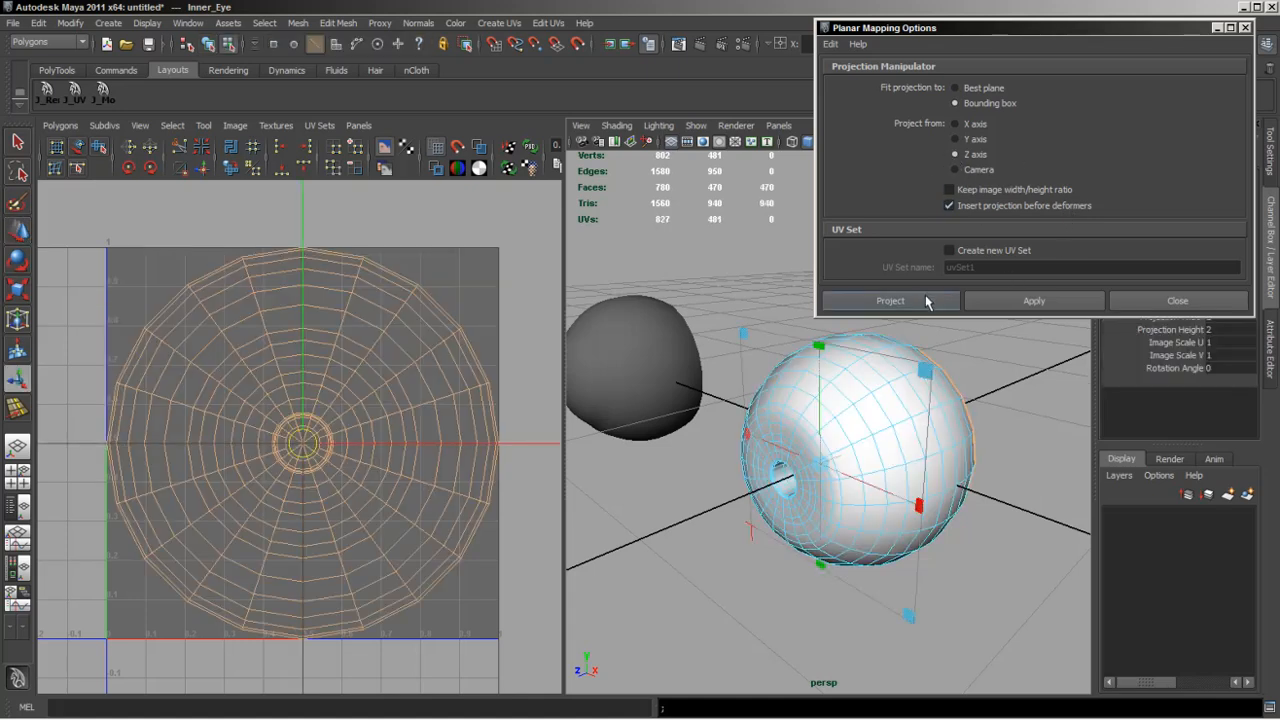
Examine the checker projection on Inner_Eye's front, sides and open back, and hide the texture image behind the UVs.
{"action": "left_click_drag", "start_coordinate": [841, 419], "coordinate": [872, 392], "text": "alt"}
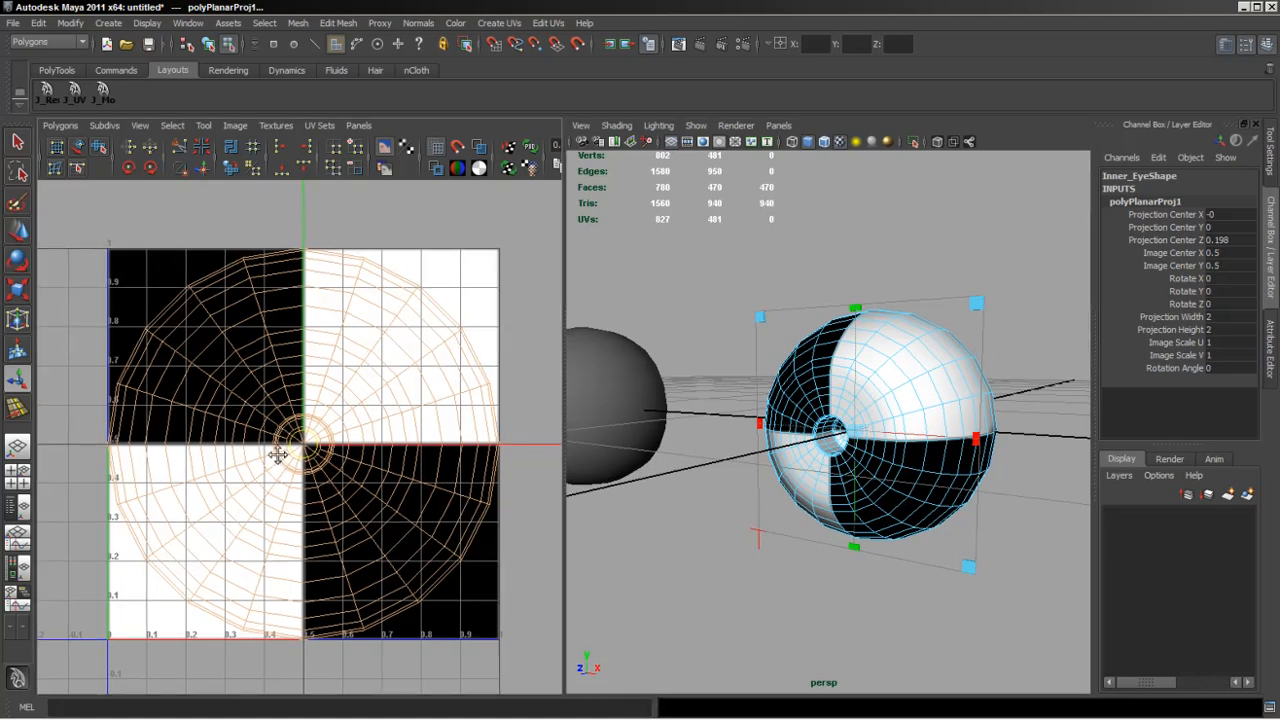
{"action": "mouse_move", "coordinate": [277, 454]}
{"action": "middle_mouse_down", "text": "alt"}
{"action": "mouse_move", "coordinate": [288, 446]}
{"action": "mouse_move", "coordinate": [283, 459]}
{"action": "middle_mouse_up", "text": "alt"}
{"action": "left_click_drag", "start_coordinate": [903, 457], "coordinate": [858, 461], "text": "alt"}
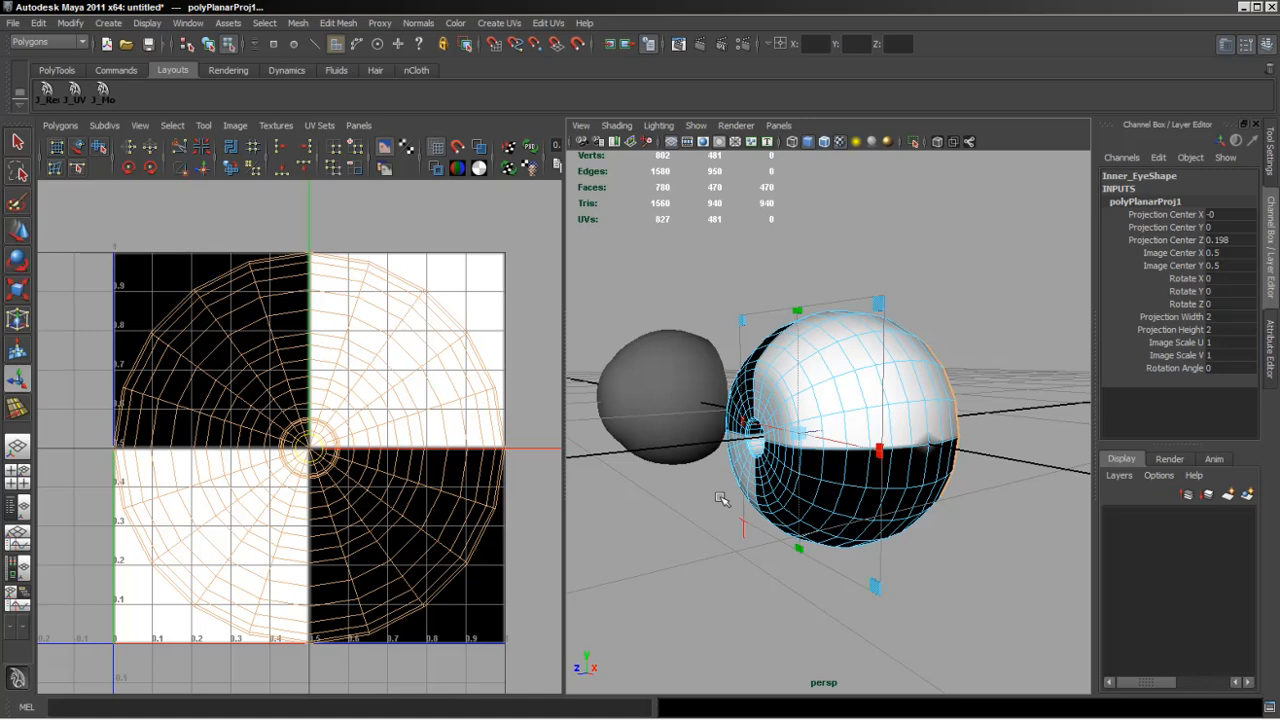
{"action": "left_click_drag", "start_coordinate": [723, 499], "coordinate": [817, 463], "text": "alt"}
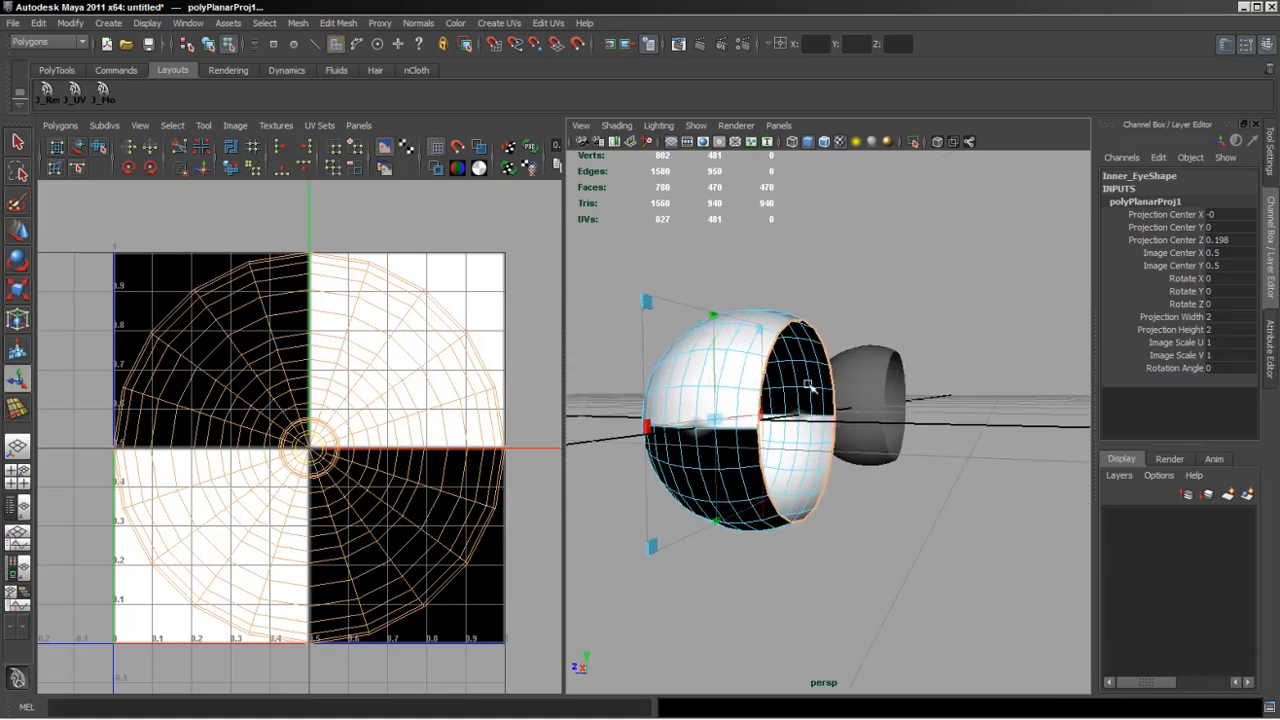
{"action": "left_click_drag", "start_coordinate": [780, 343], "coordinate": [845, 365], "text": "alt"}
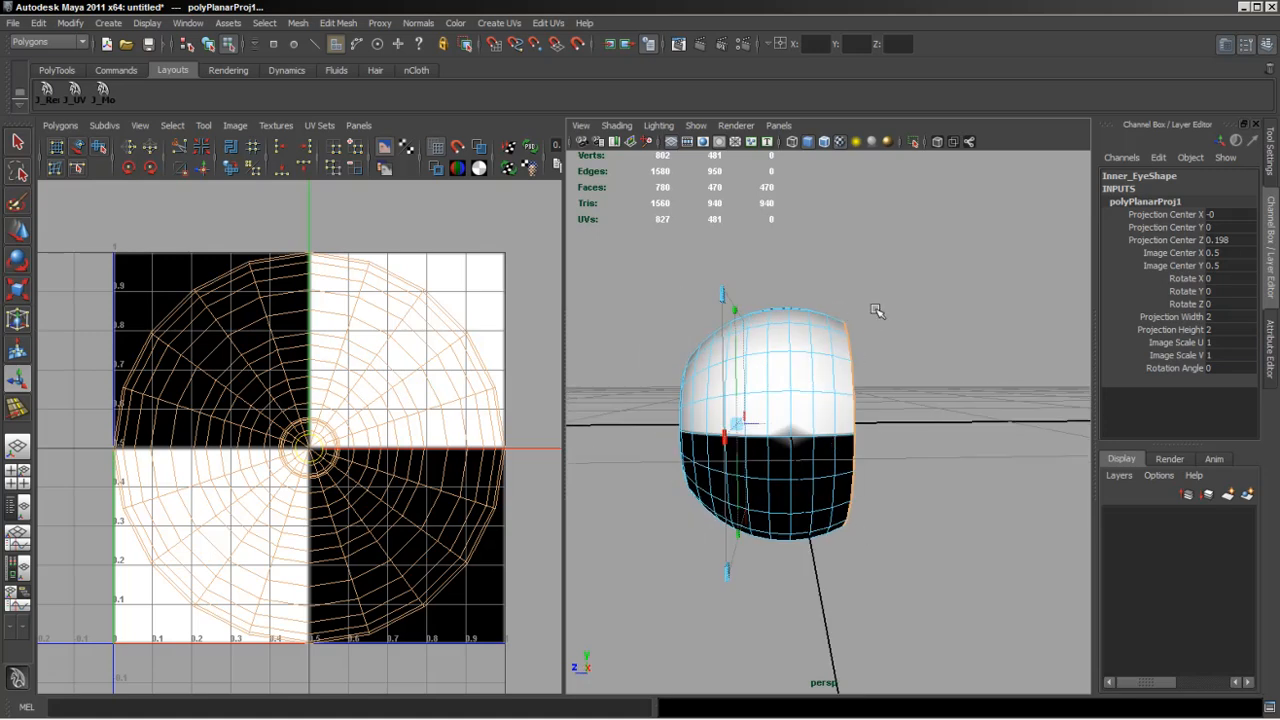
{"action": "left_click", "coordinate": [905, 318]}
{"action": "left_click_drag", "start_coordinate": [888, 390], "coordinate": [780, 418], "text": "alt"}
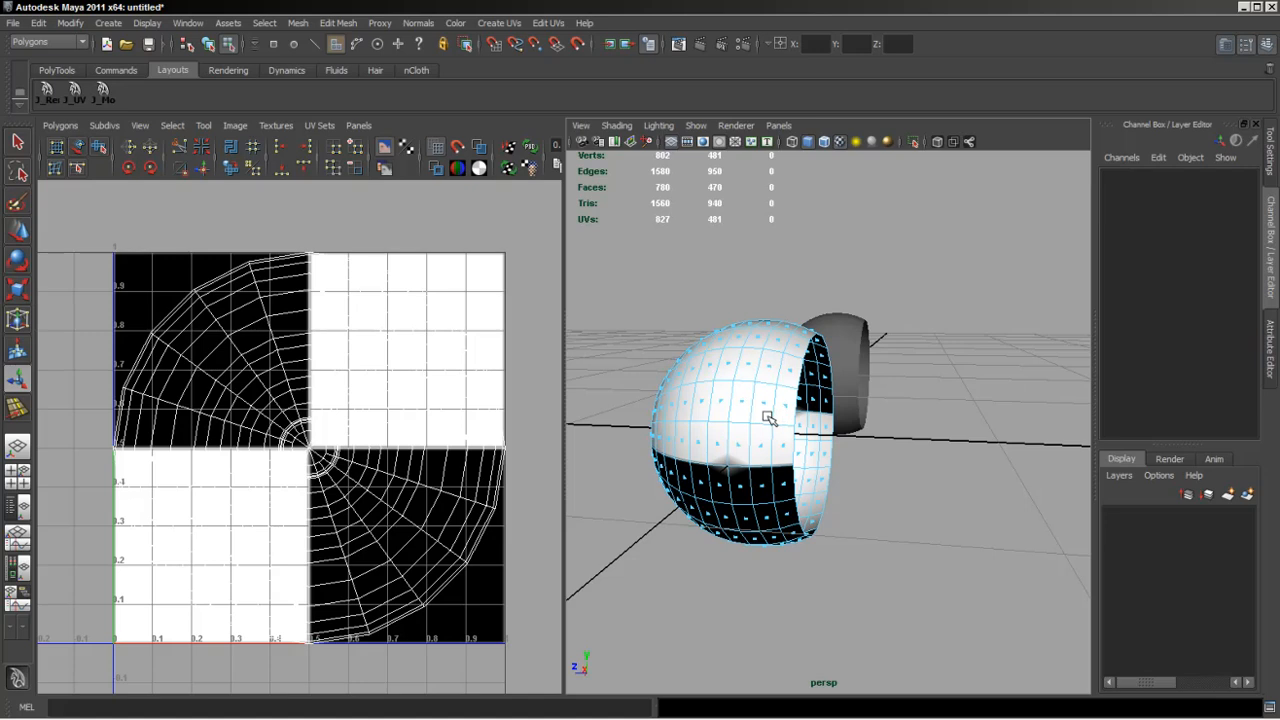
{"action": "left_click", "coordinate": [385, 150]}
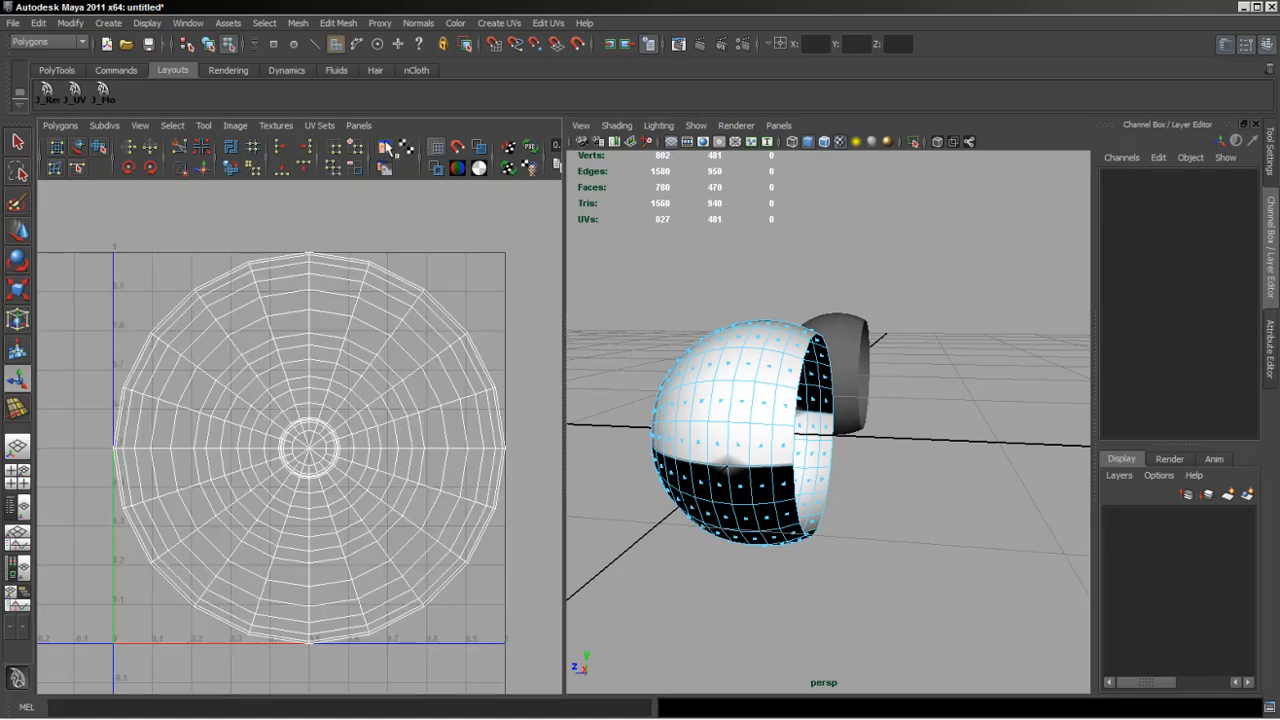
Select the border edge loop around Inner_Eye's open back and convert the selection to UVs.
{"action": "left_click_drag", "start_coordinate": [857, 434], "coordinate": [886, 457], "text": "alt"}
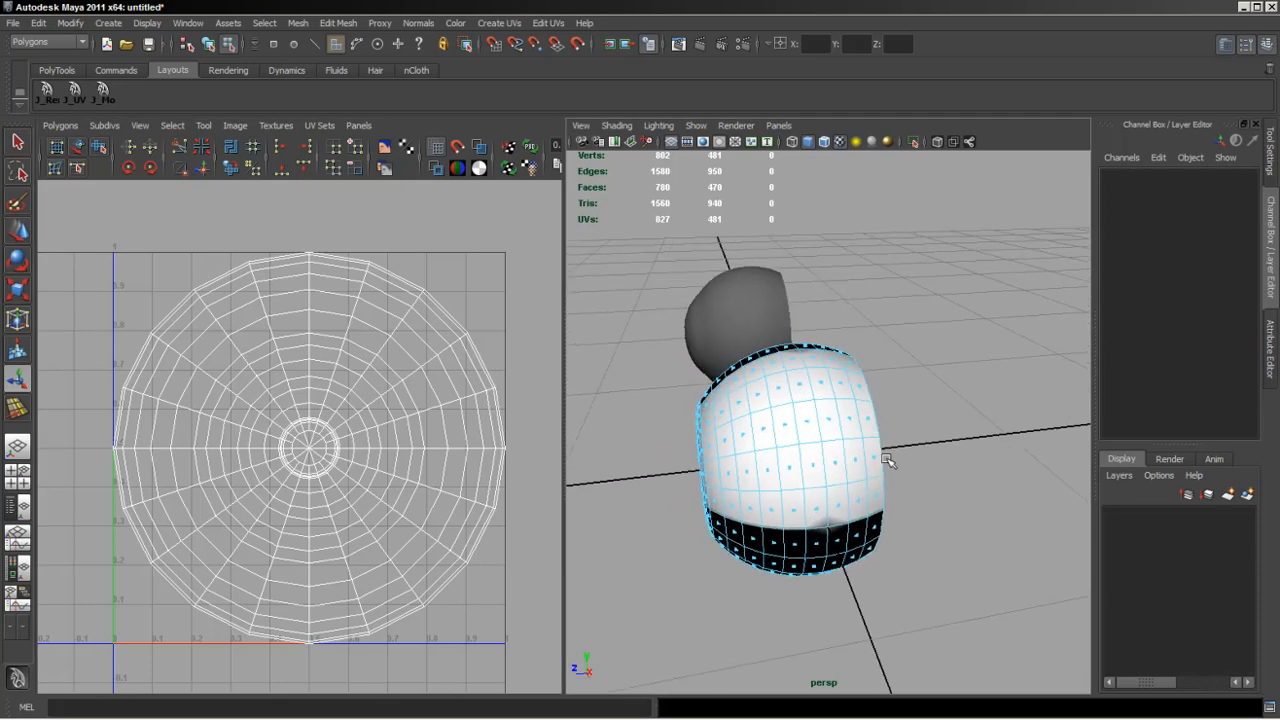
{"action": "key", "text": "F8"}
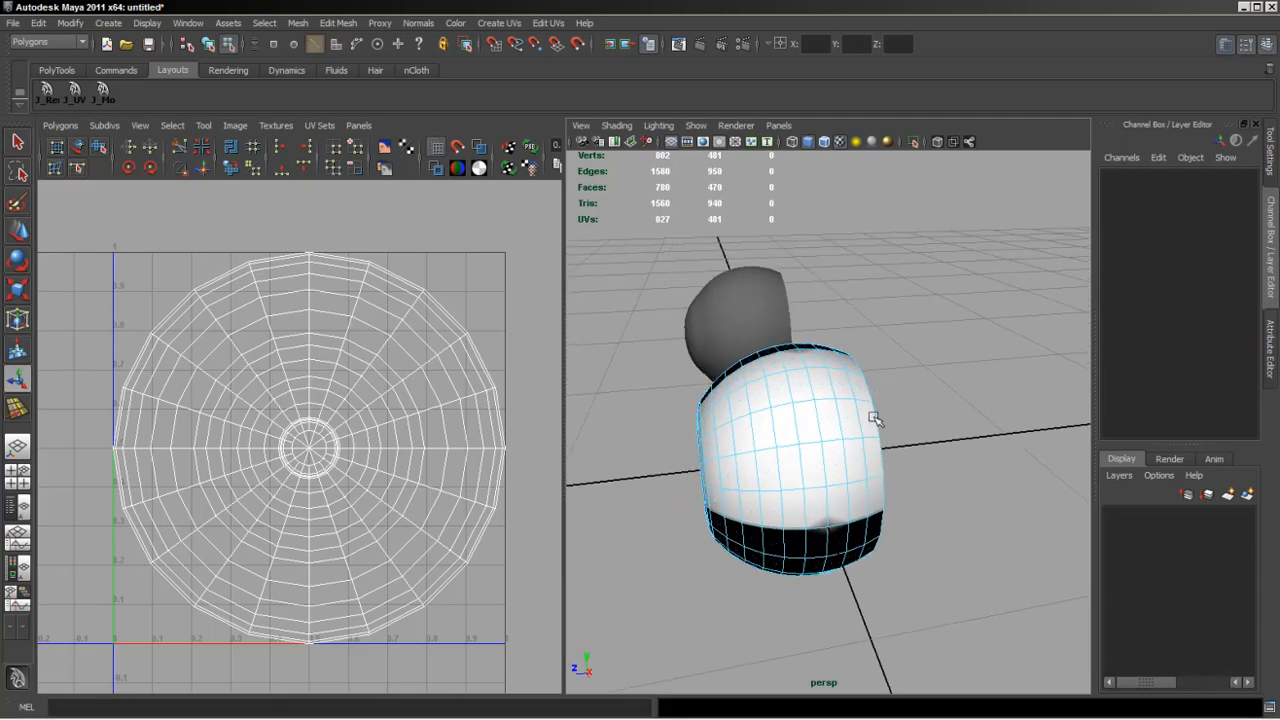
{"action": "double_click", "coordinate": [875, 414]}
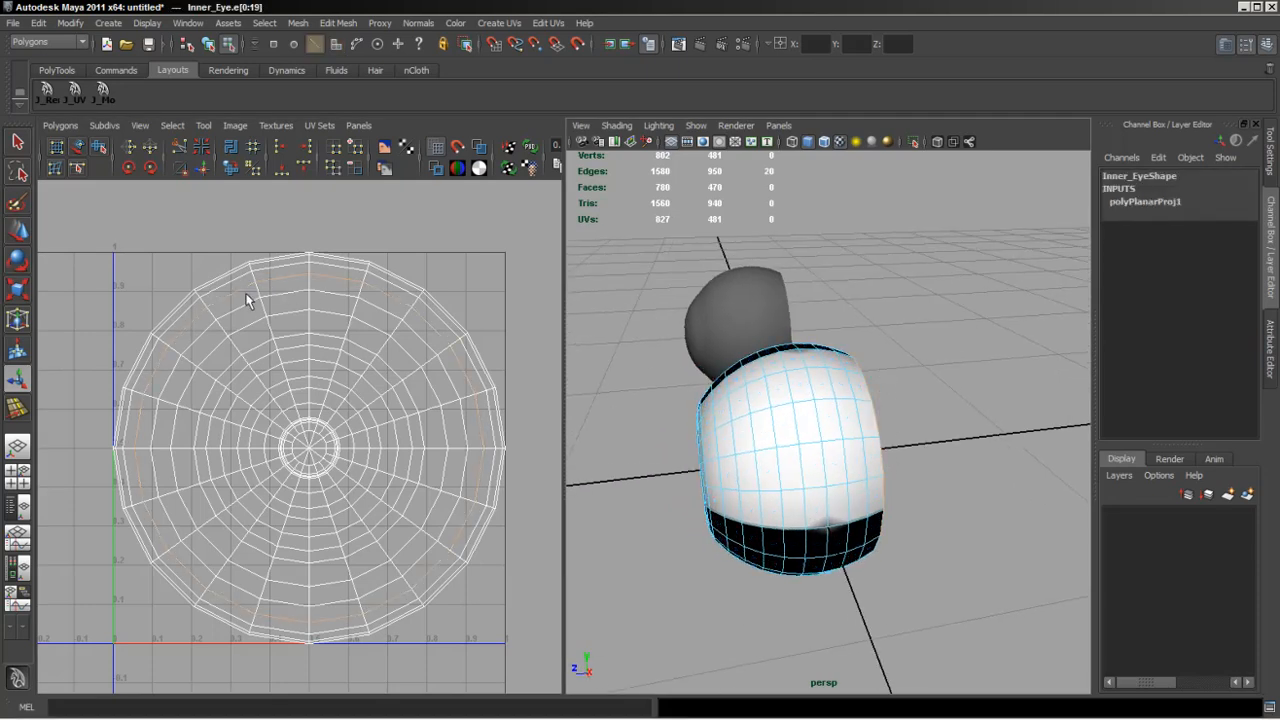
{"action": "left_click_drag", "start_coordinate": [846, 449], "coordinate": [815, 432], "text": "alt"}
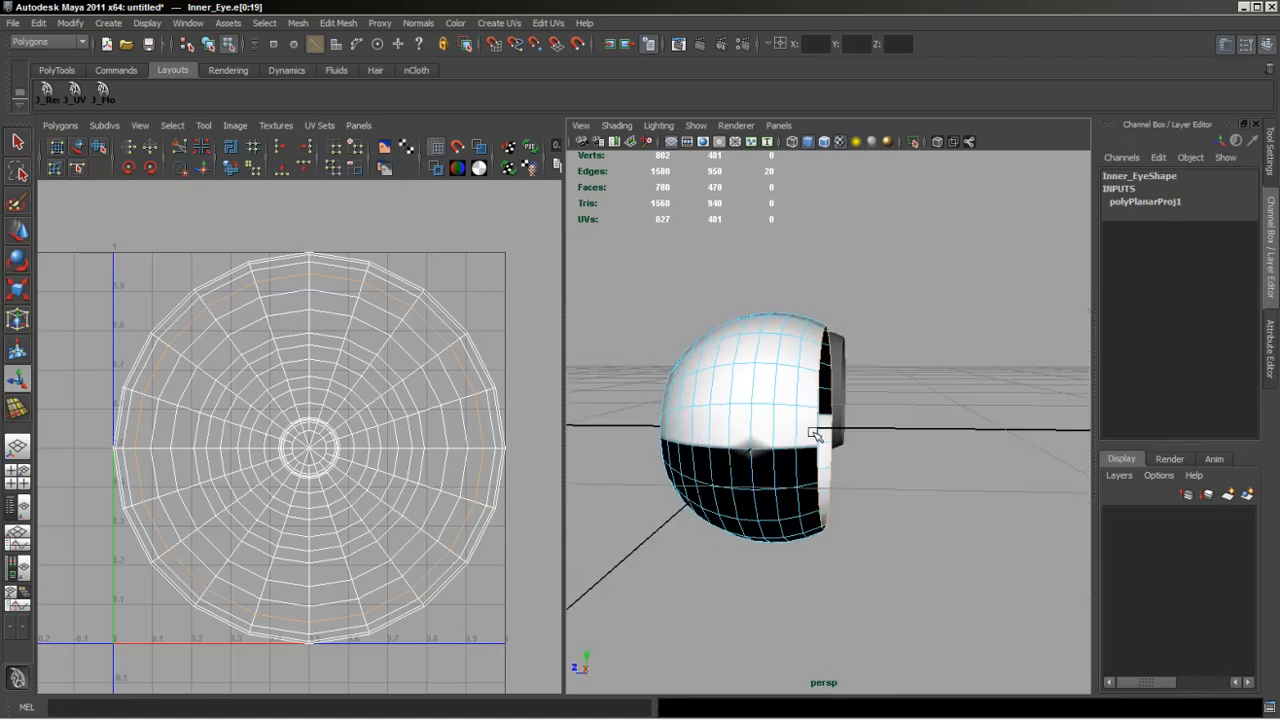
{"action": "middle_click_drag", "start_coordinate": [179, 350], "coordinate": [189, 356], "text": "alt"}
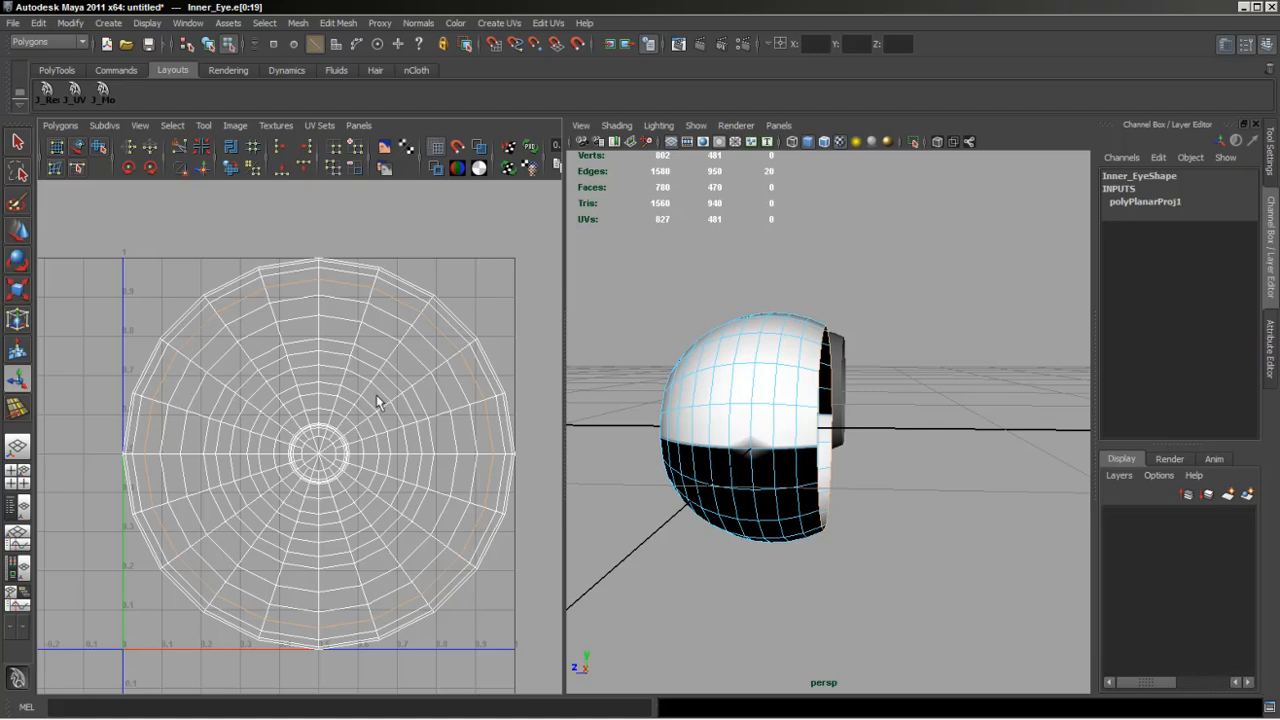
{"action": "mouse_move", "coordinate": [750, 383]}
{"action": "left_mouse_down", "text": "alt"}
{"action": "mouse_move", "coordinate": [731, 380]}
{"action": "mouse_move", "coordinate": [731, 420]}
{"action": "mouse_move", "coordinate": [708, 414]}
{"action": "mouse_move", "coordinate": [757, 380]}
{"action": "left_mouse_up", "text": "alt"}
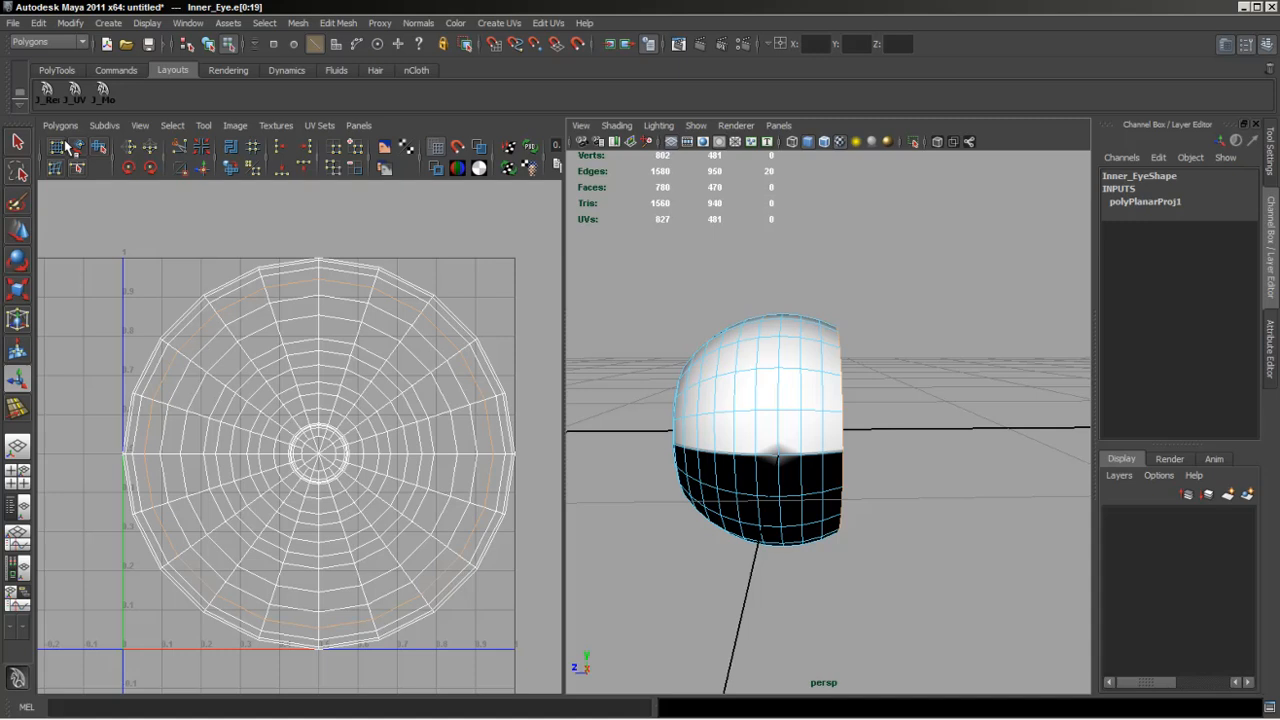
{"action": "left_click", "coordinate": [57, 70]}
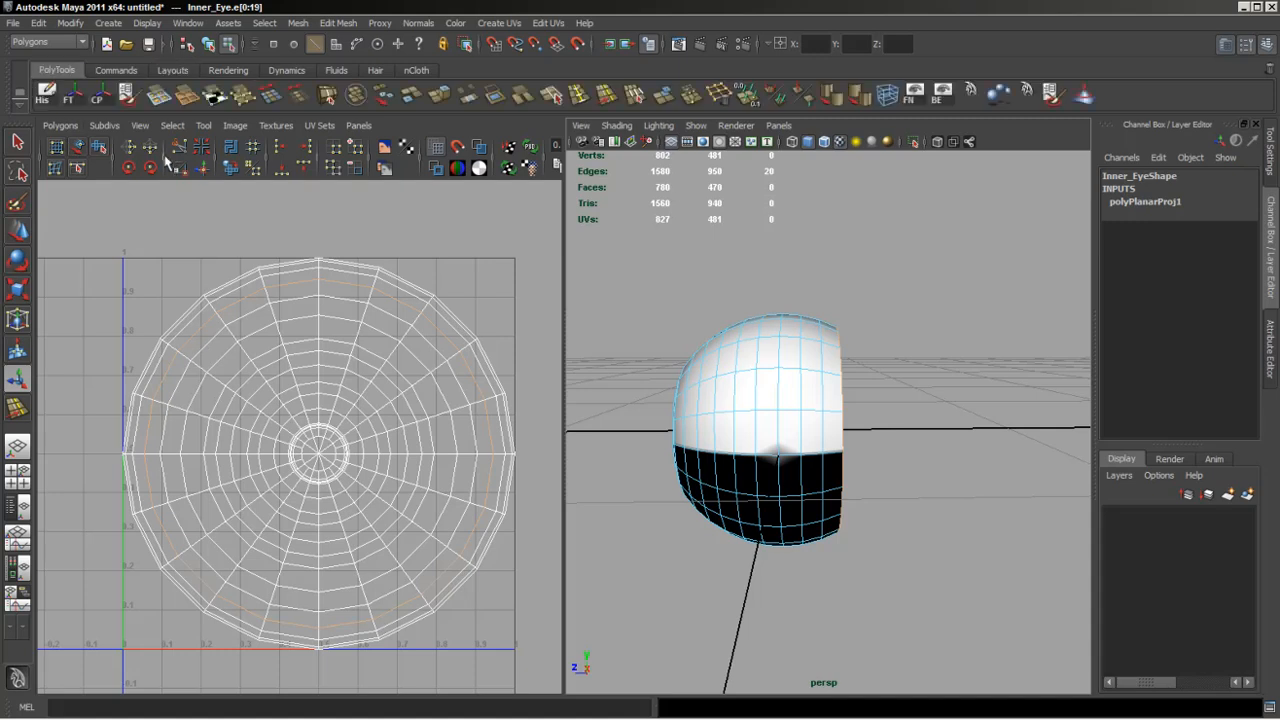
{"action": "left_click", "coordinate": [241, 99]}
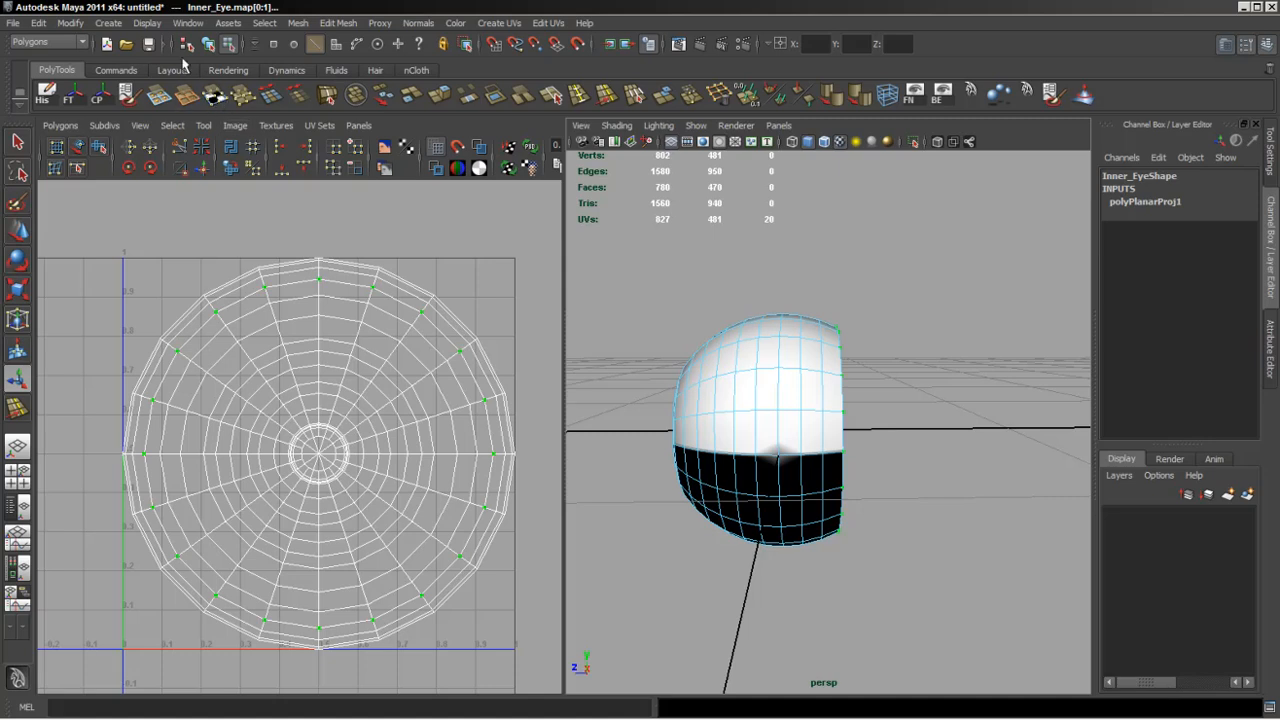
{"action": "left_click", "coordinate": [264, 23]}
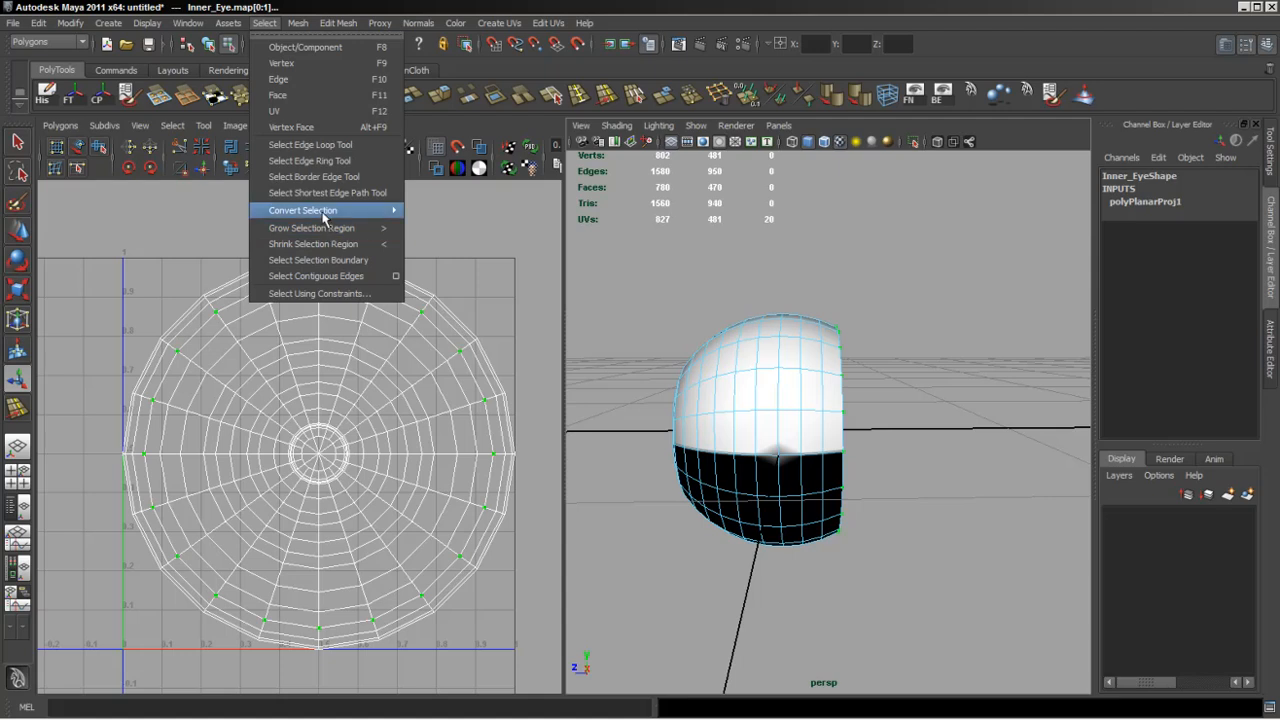
{"action": "mouse_move", "coordinate": [350, 216]}
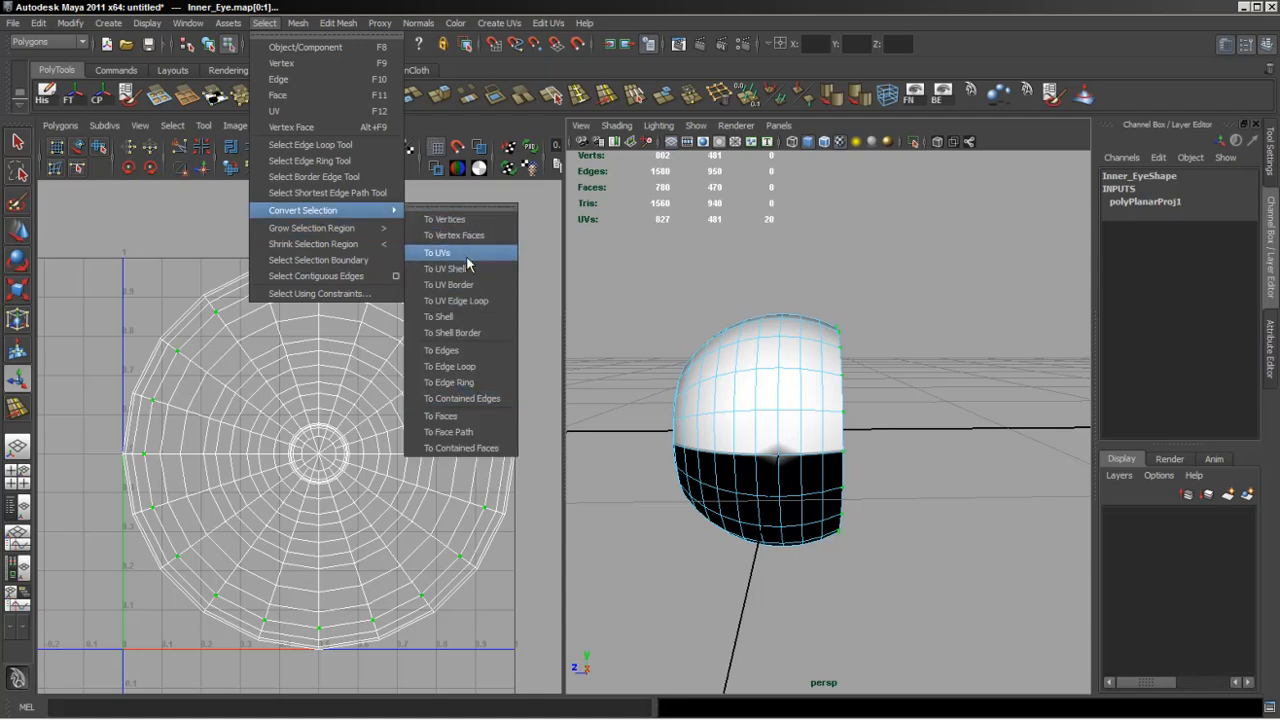
{"action": "left_click", "coordinate": [93, 200]}
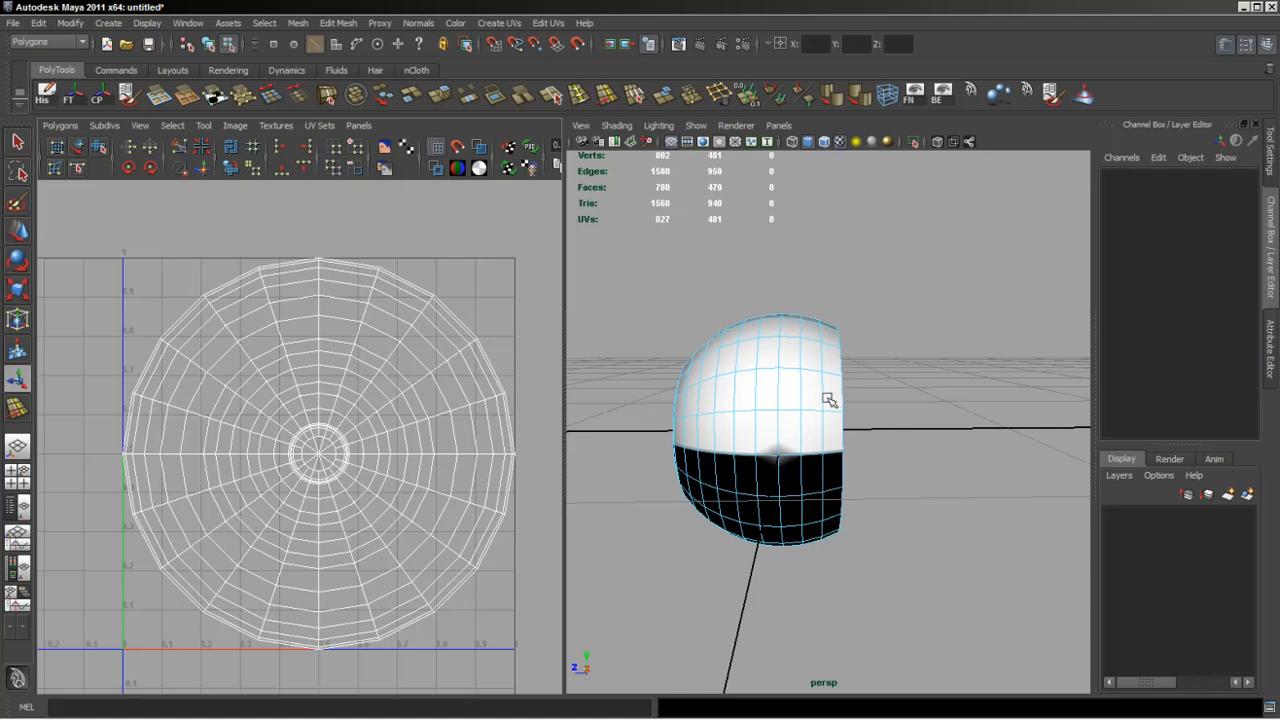
{"action": "key", "text": "ctrl+z"}
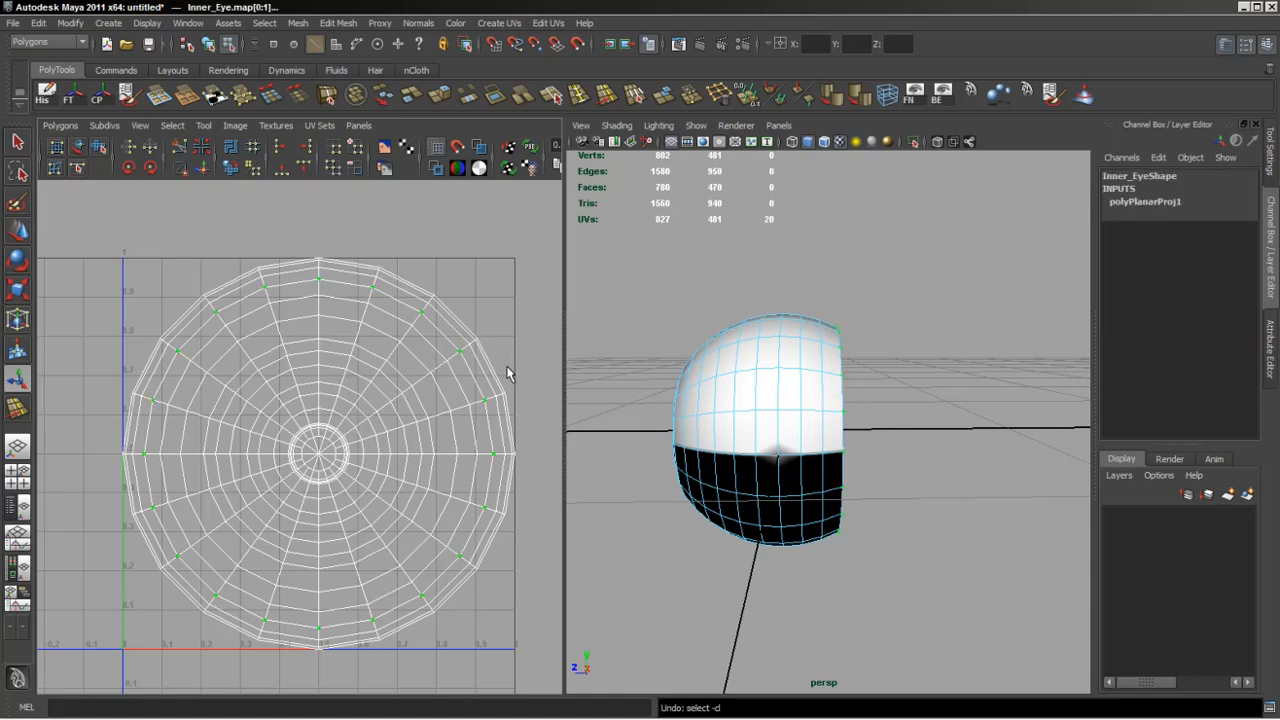
Scale the selected back-border UVs uniformly outward so their ring lies outside the rest of Inner_Eye's UV layout.
{"action": "key", "text": "r"}
{"action": "left_click_drag", "start_coordinate": [318, 455], "coordinate": [380, 455]}
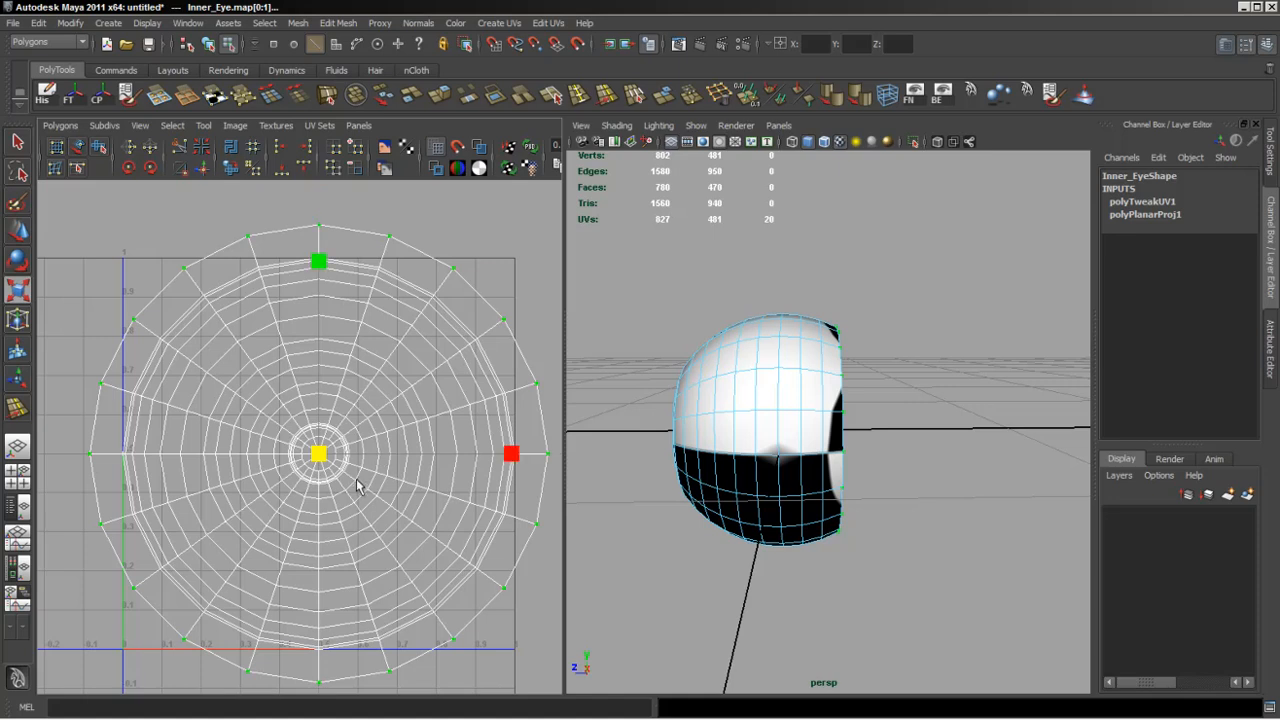
{"action": "right_click_drag", "start_coordinate": [357, 480], "coordinate": [254, 479], "text": "alt"}
{"action": "middle_click_drag", "start_coordinate": [291, 497], "coordinate": [297, 492], "text": "alt"}
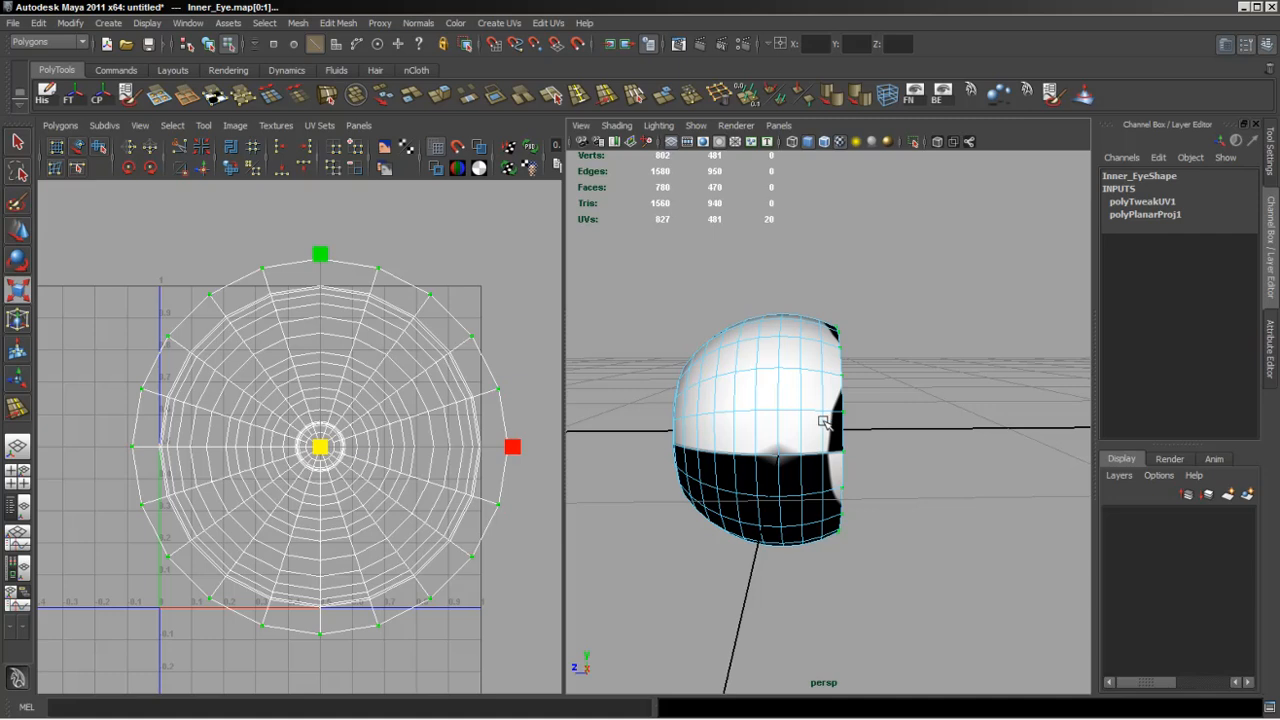
Convert the second and third edge loops from Inner_Eye's open back to UVs in turn, scaling each ring outward inside the border ring.
{"action": "double_click", "coordinate": [823, 421]}
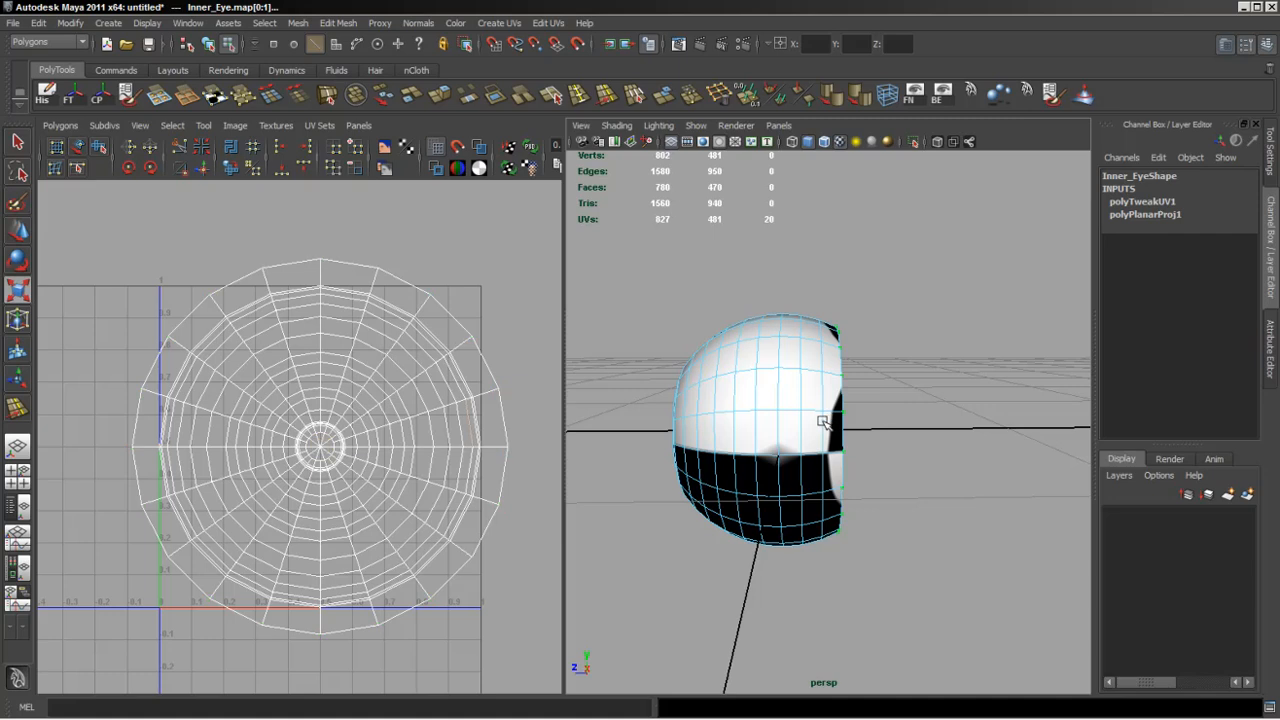
{"action": "left_click", "coordinate": [215, 95]}
{"action": "left_click_drag", "start_coordinate": [320, 450], "coordinate": [347, 449]}
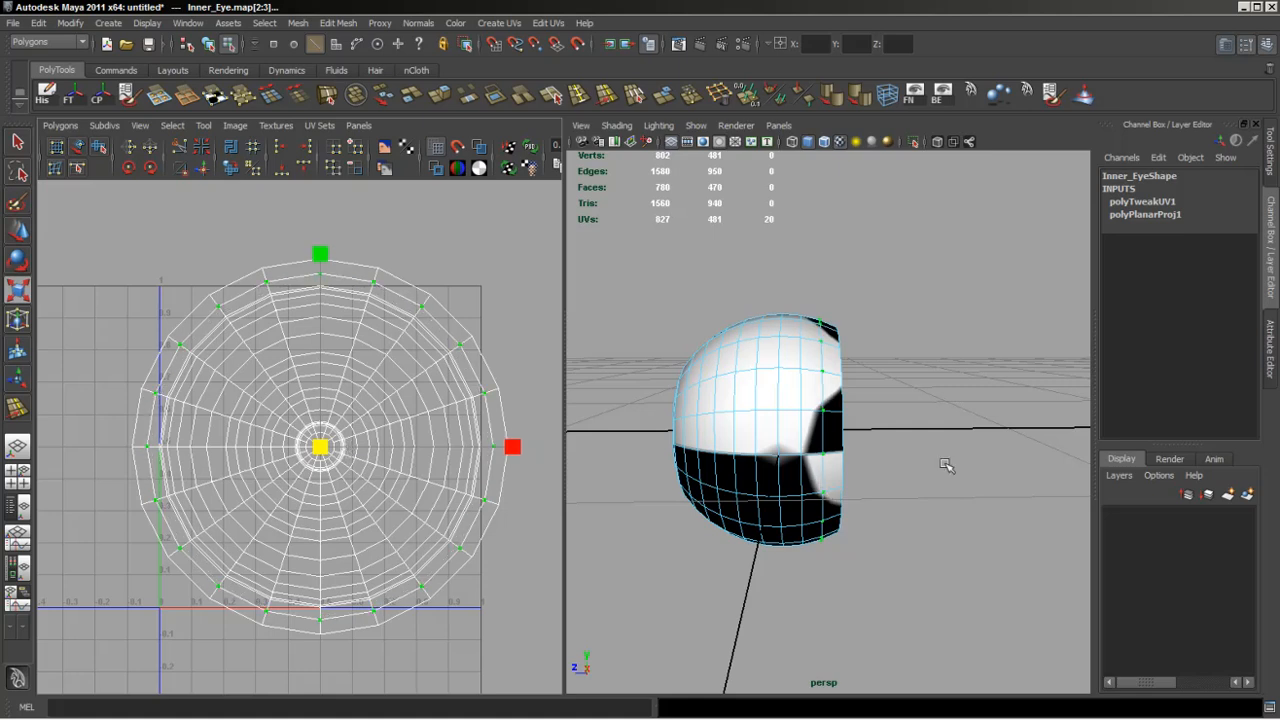
{"action": "double_click", "coordinate": [801, 420]}
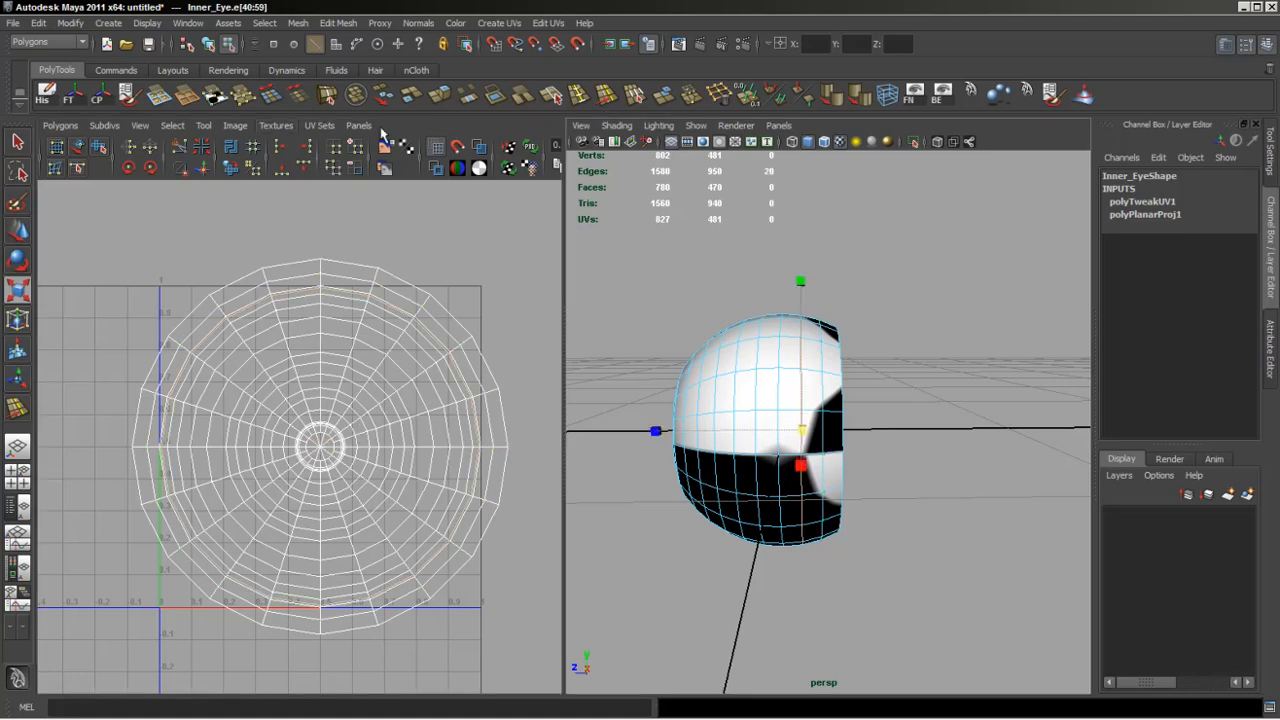
{"action": "left_click", "coordinate": [213, 95]}
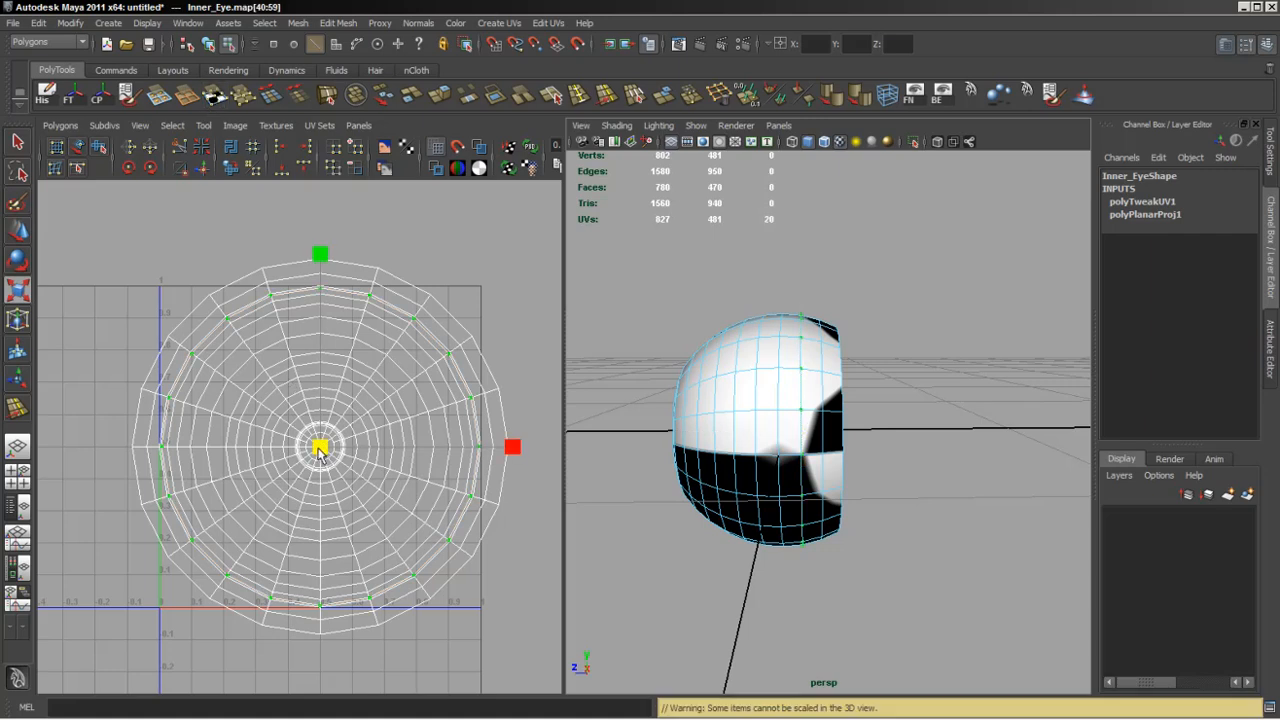
{"action": "left_click_drag", "start_coordinate": [320, 450], "coordinate": [329, 450]}
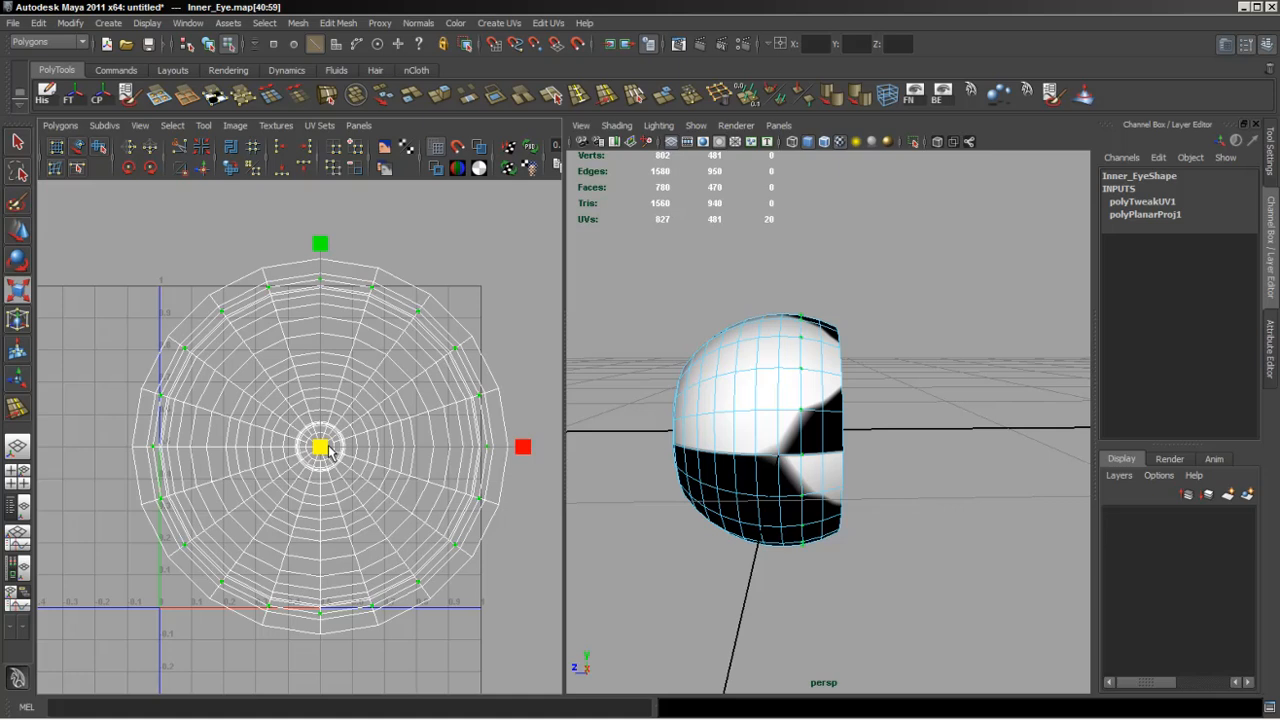
Reselect Inner_Eye's back-border edge loop, convert it to UVs and scale that outermost ring further outward.
{"action": "scroll", "coordinate": [397, 463], "scroll_direction": "up", "scroll_amount": 3}
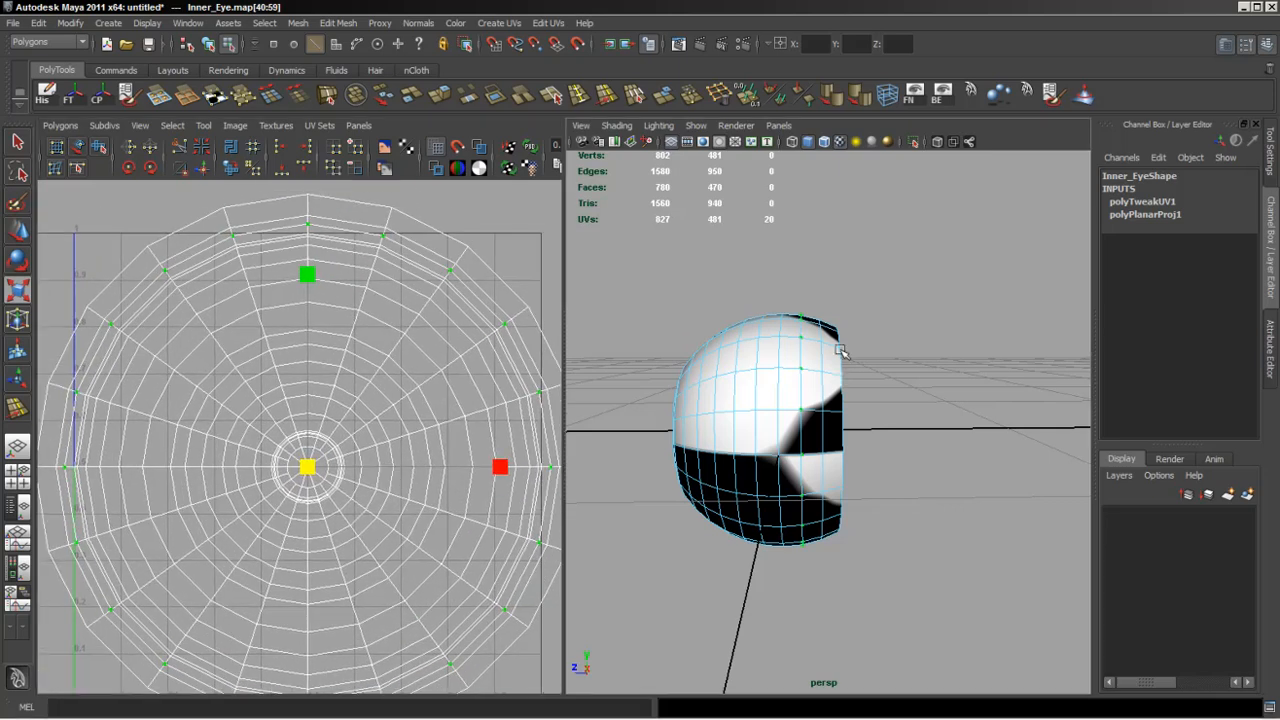
{"action": "key", "text": "F10"}
{"action": "scroll", "coordinate": [287, 420], "scroll_direction": "down", "scroll_amount": 5}
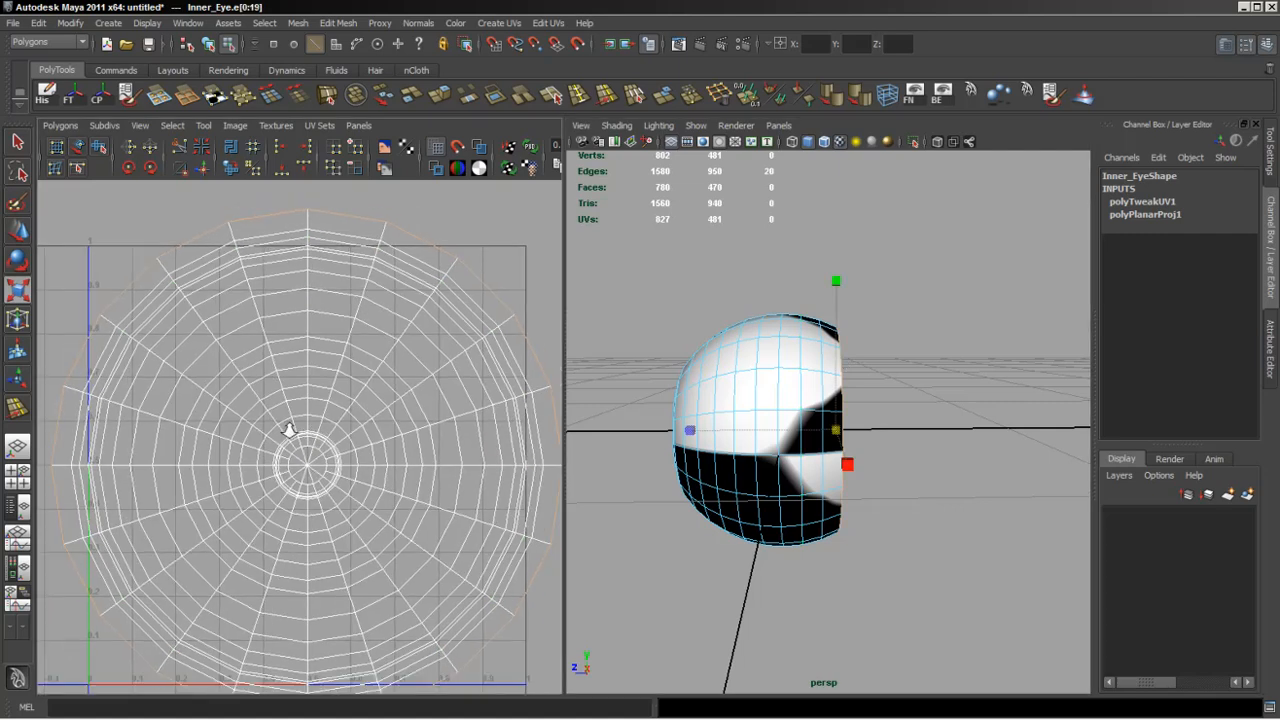
{"action": "left_click", "coordinate": [218, 98]}
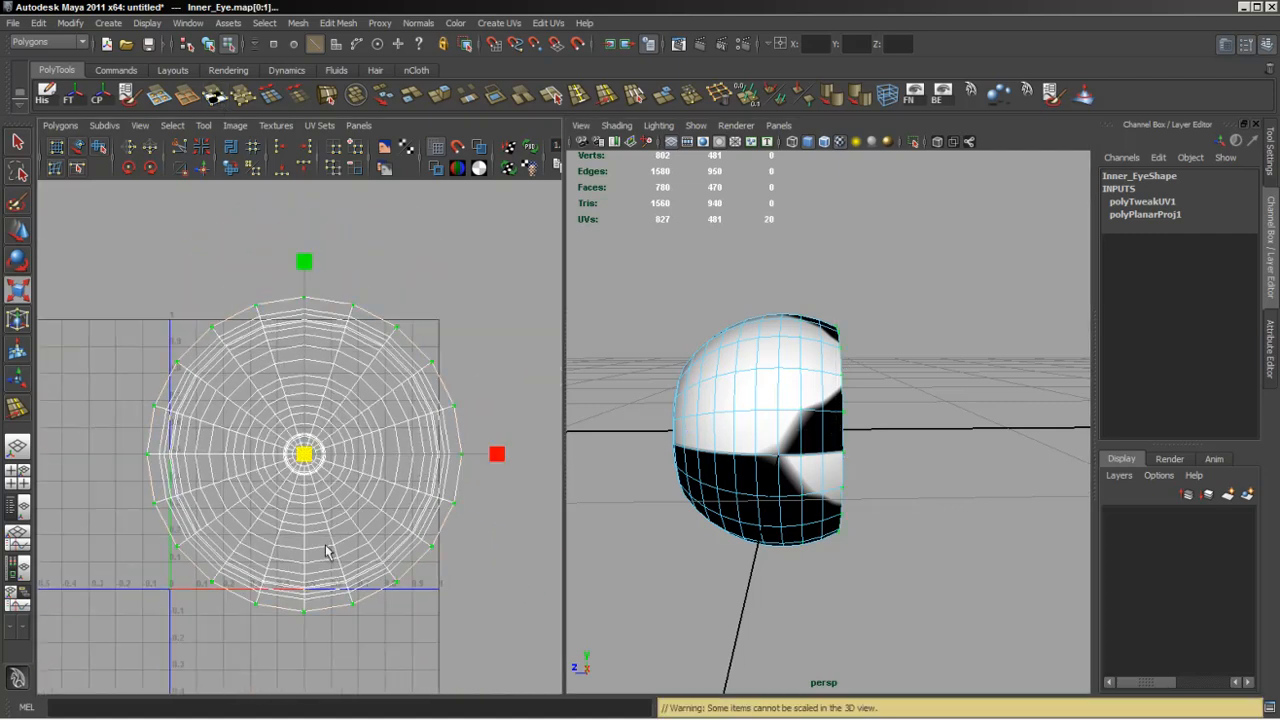
{"action": "left_click_drag", "start_coordinate": [306, 455], "coordinate": [331, 448]}
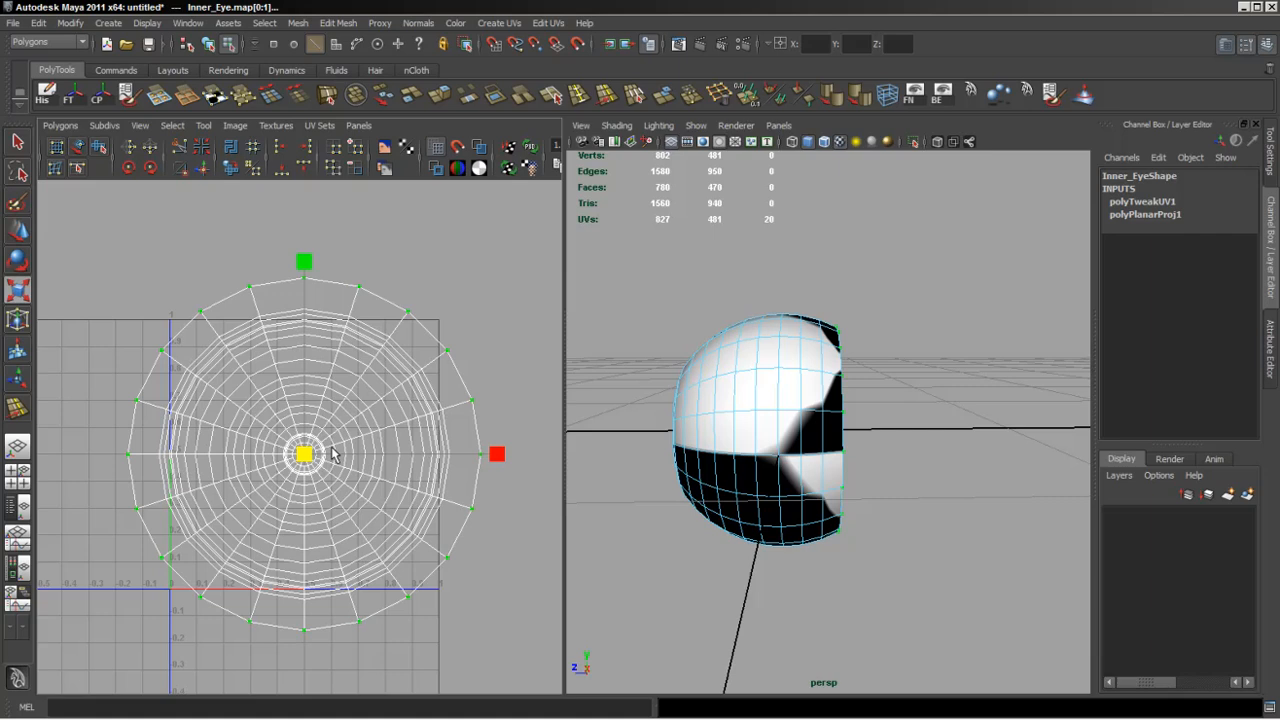
Reselect the second edge loop from Inner_Eye's open back, convert it to UVs and scale it outward to just inside the enlarged border ring.
{"action": "double_click", "coordinate": [824, 389]}
{"action": "double_click", "coordinate": [824, 389]}
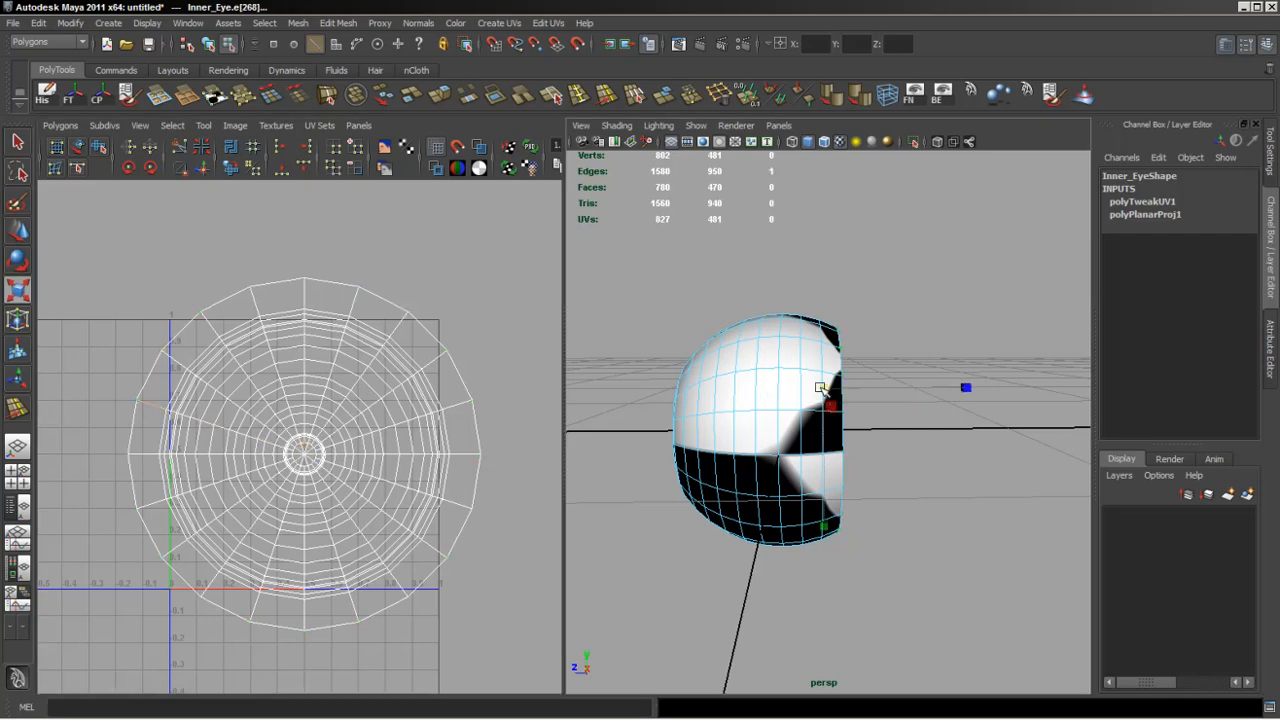
{"action": "left_click", "coordinate": [846, 398]}
{"action": "double_click", "coordinate": [821, 387]}
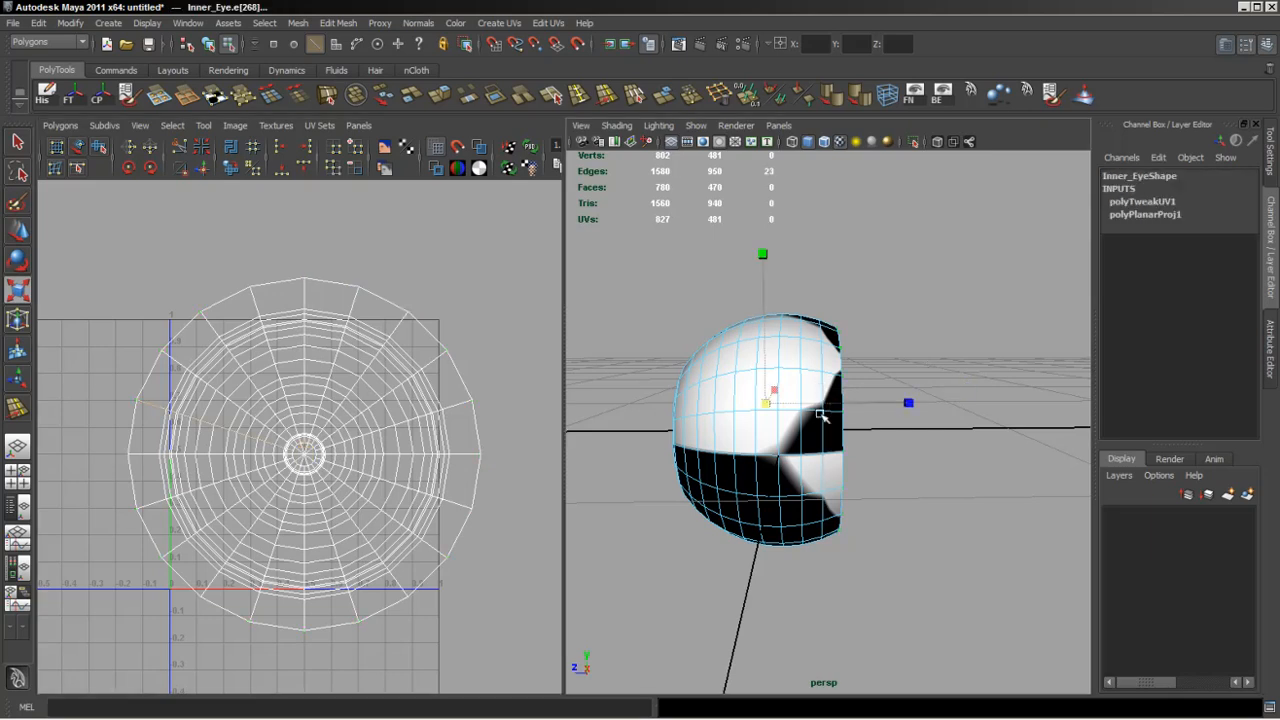
{"action": "left_click_drag", "start_coordinate": [821, 417], "coordinate": [866, 480], "text": "alt"}
{"action": "middle_click_drag", "start_coordinate": [800, 467], "coordinate": [734, 449], "text": "alt"}
{"action": "right_click_drag", "start_coordinate": [734, 449], "coordinate": [784, 463], "text": "alt"}
{"action": "left_click_drag", "start_coordinate": [784, 463], "coordinate": [780, 455], "text": "alt"}
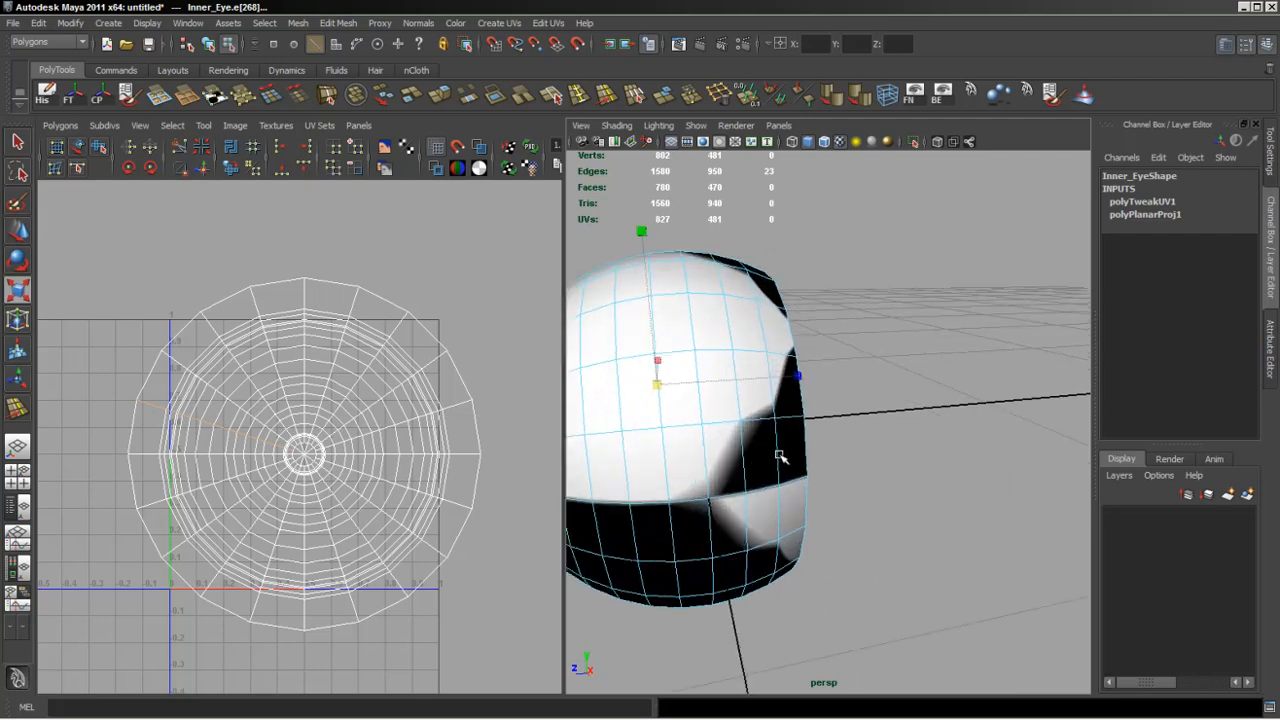
{"action": "double_click", "coordinate": [771, 457]}
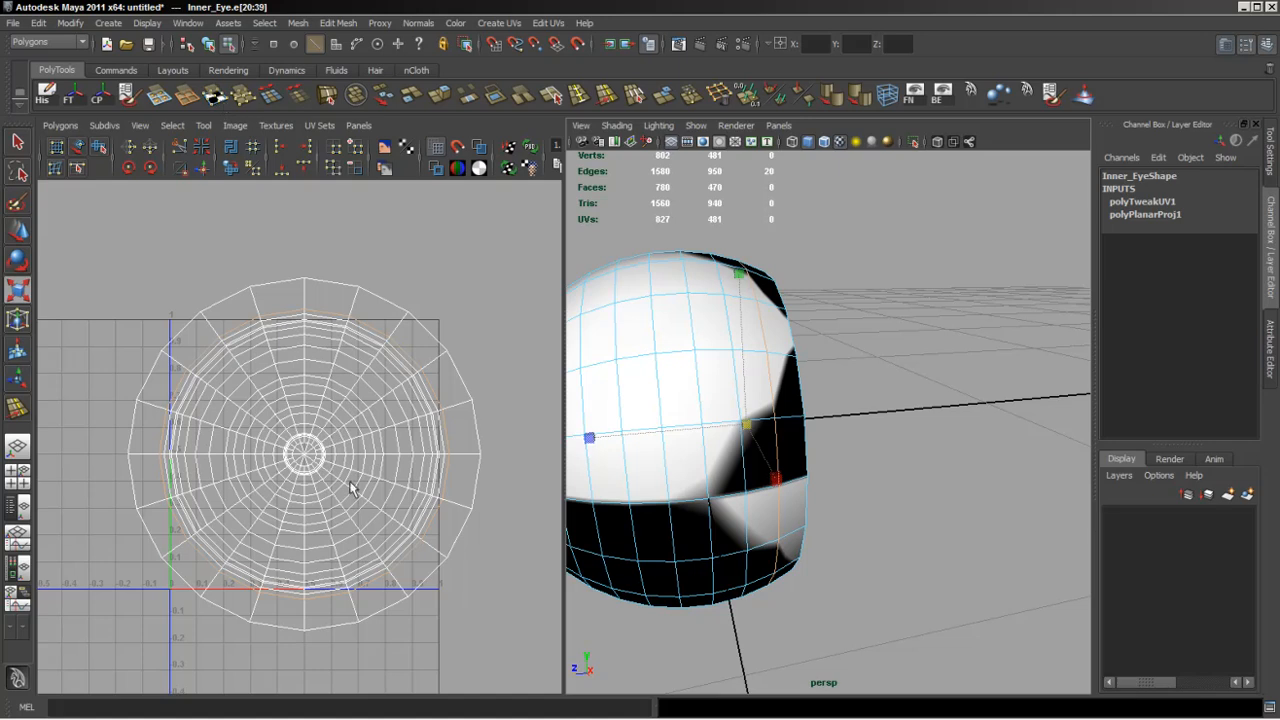
{"action": "left_click", "coordinate": [213, 95]}
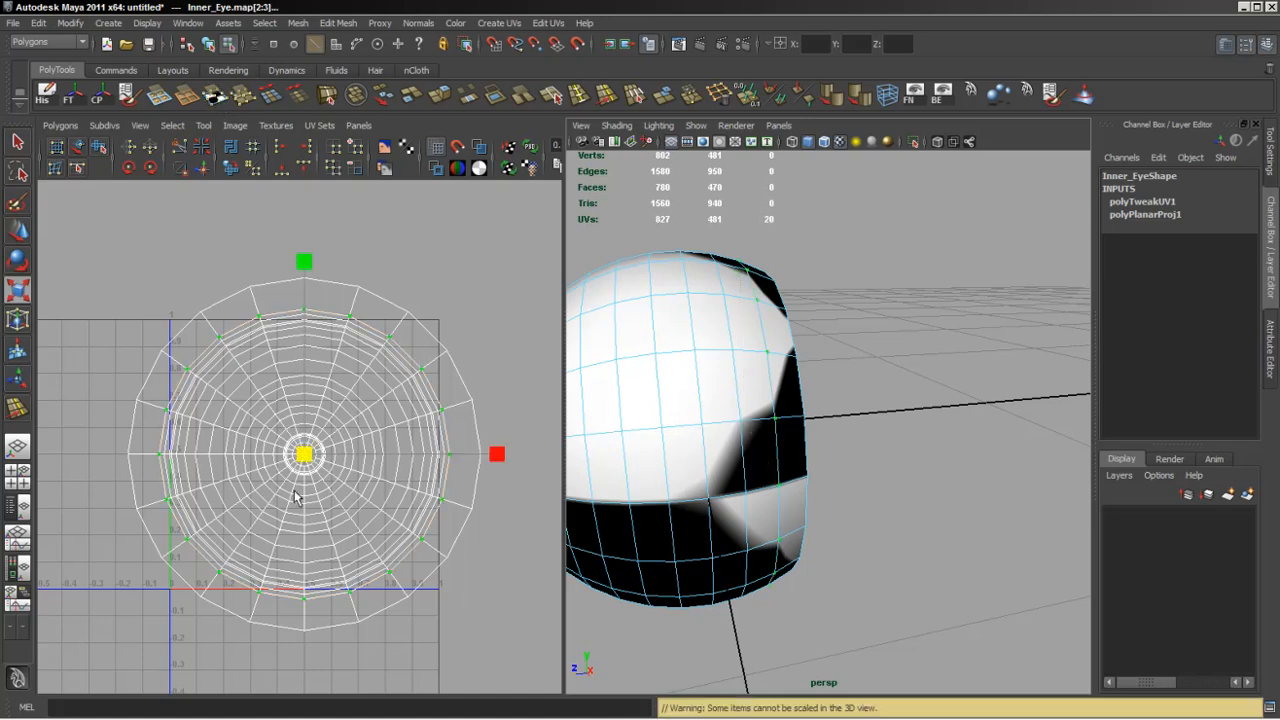
{"action": "left_click_drag", "start_coordinate": [305, 454], "coordinate": [325, 456]}
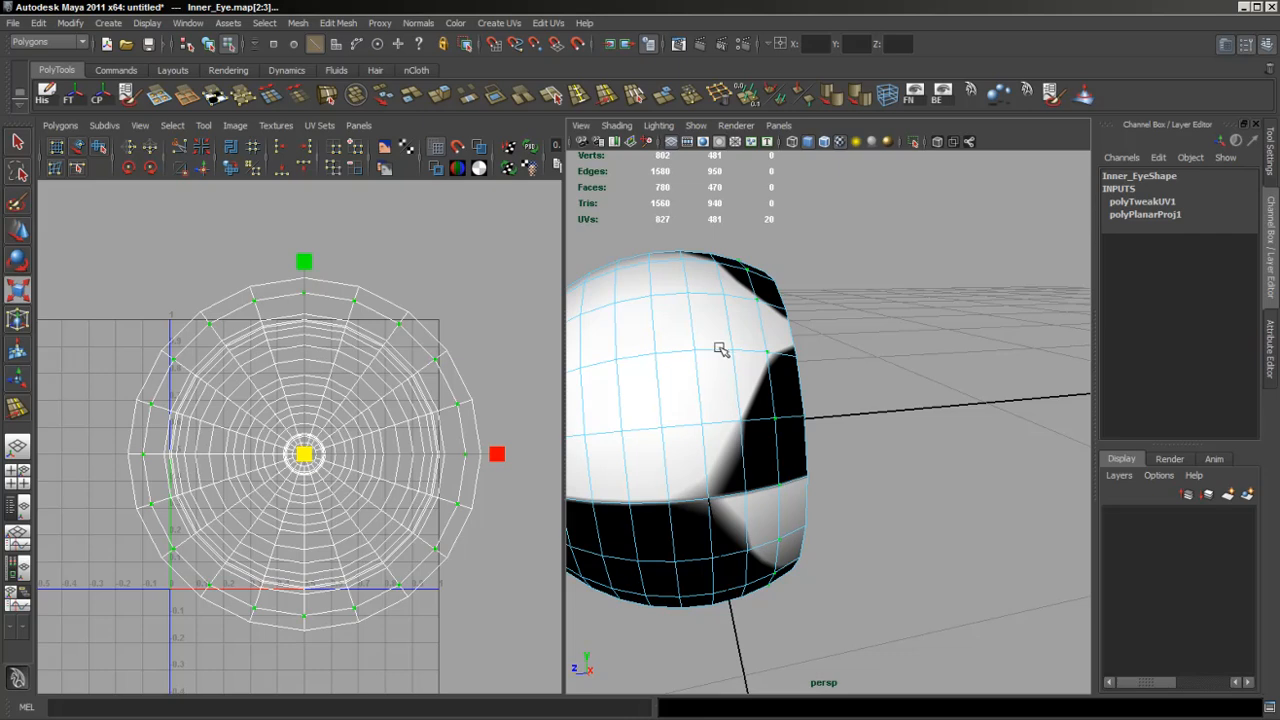
Convert the third edge loop from Inner_Eye's open back to UVs and scale it slightly outward, inside the second ring.
{"action": "key", "text": "F10"}
{"action": "double_click", "coordinate": [738, 383]}
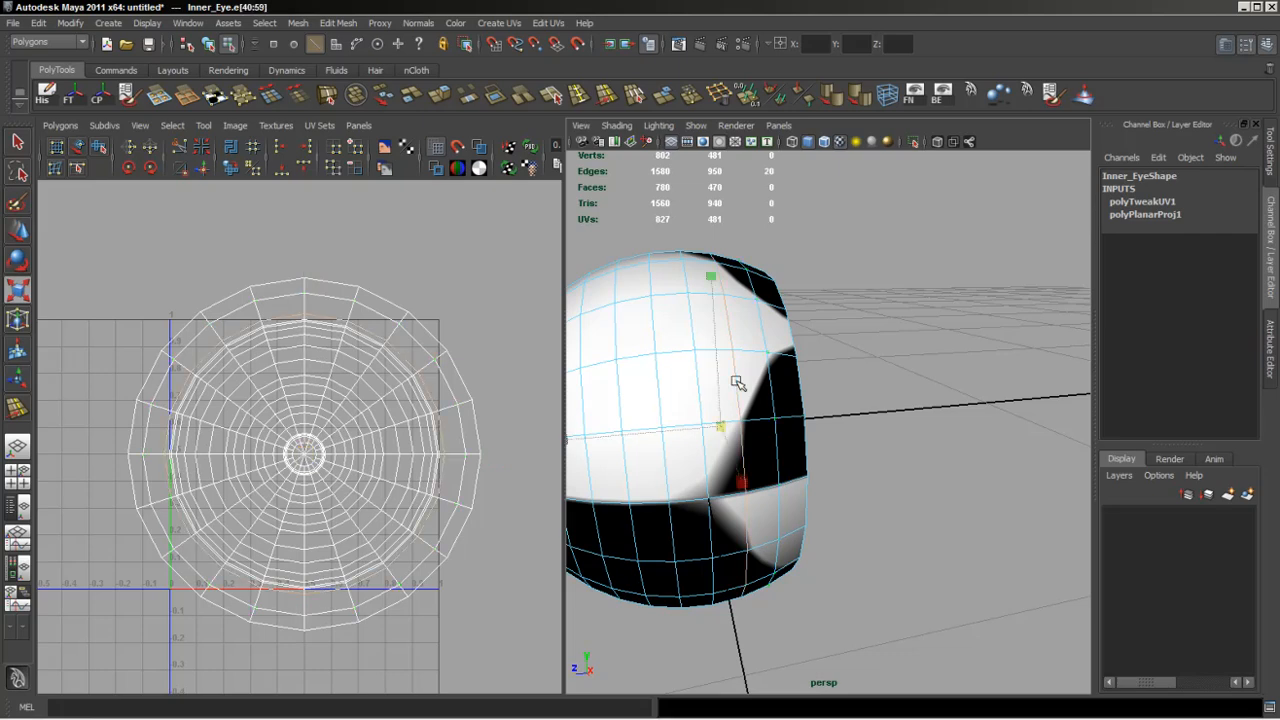
{"action": "left_click", "coordinate": [215, 95]}
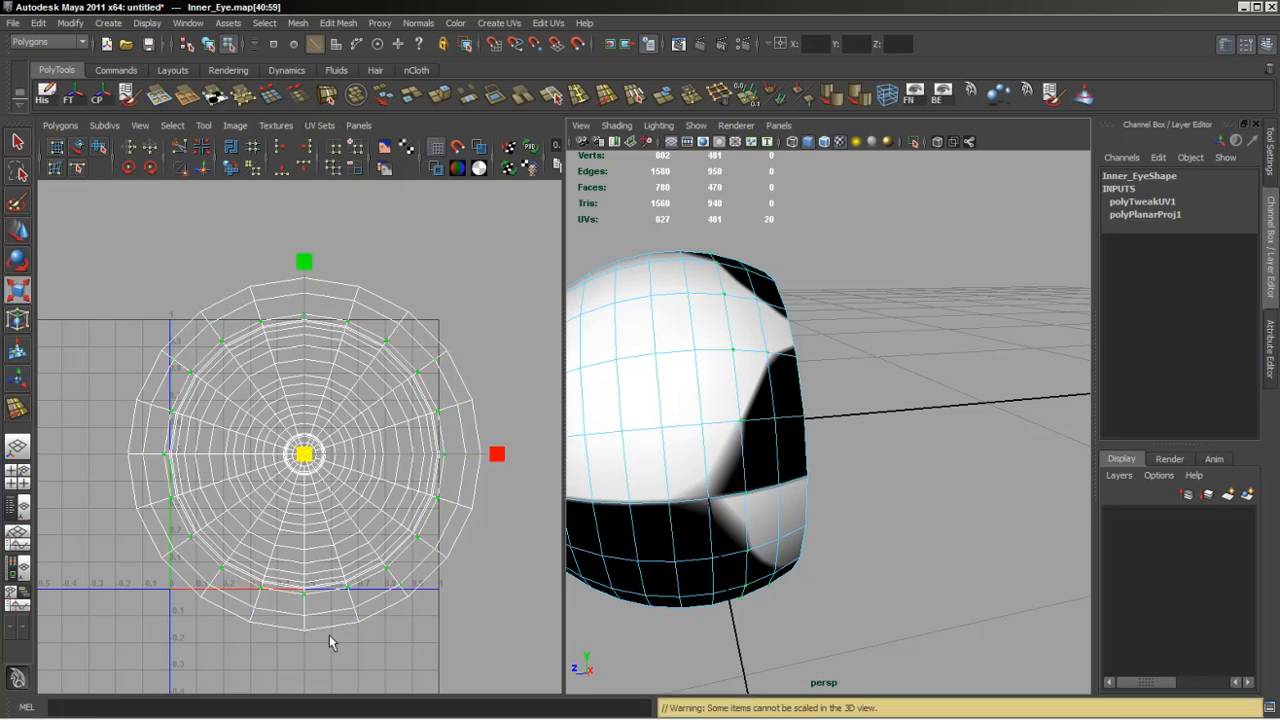
{"action": "left_click_drag", "start_coordinate": [308, 455], "coordinate": [310, 455]}
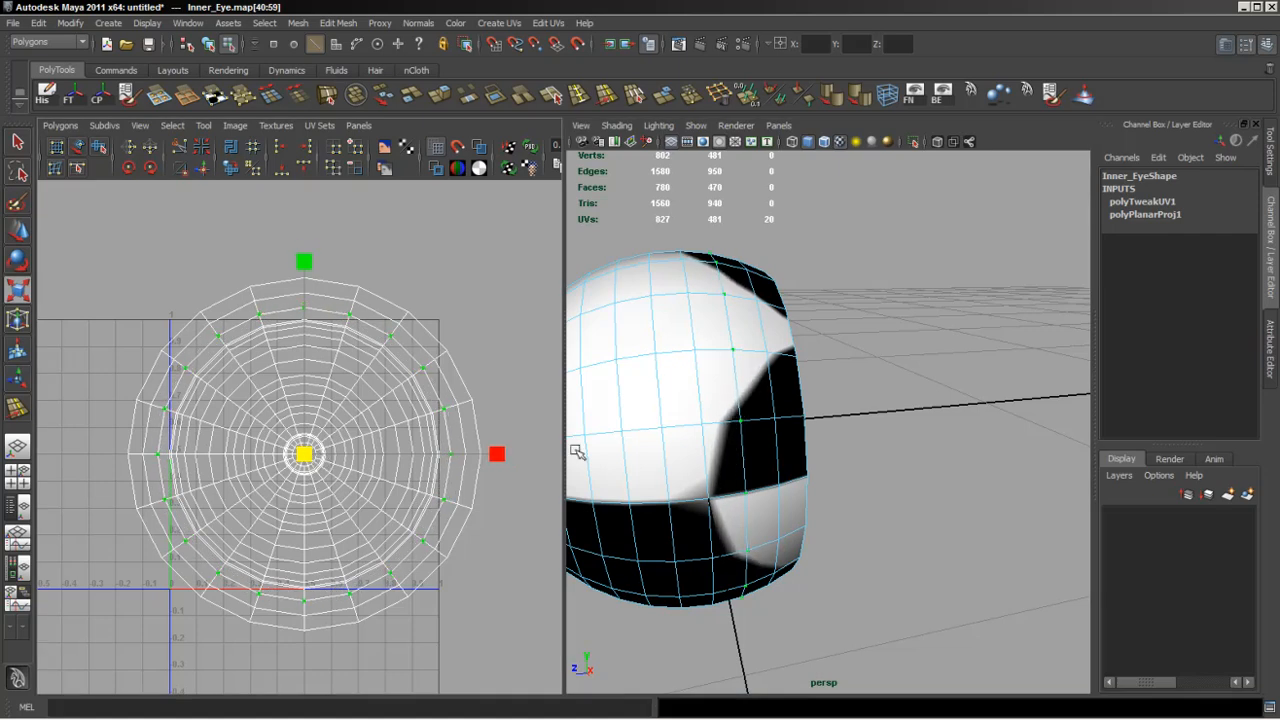
Convert the fourth edge loop from Inner_Eye's open back to UVs and scale that ring slightly outward, inside the third ring.
{"action": "double_click", "coordinate": [699, 389]}
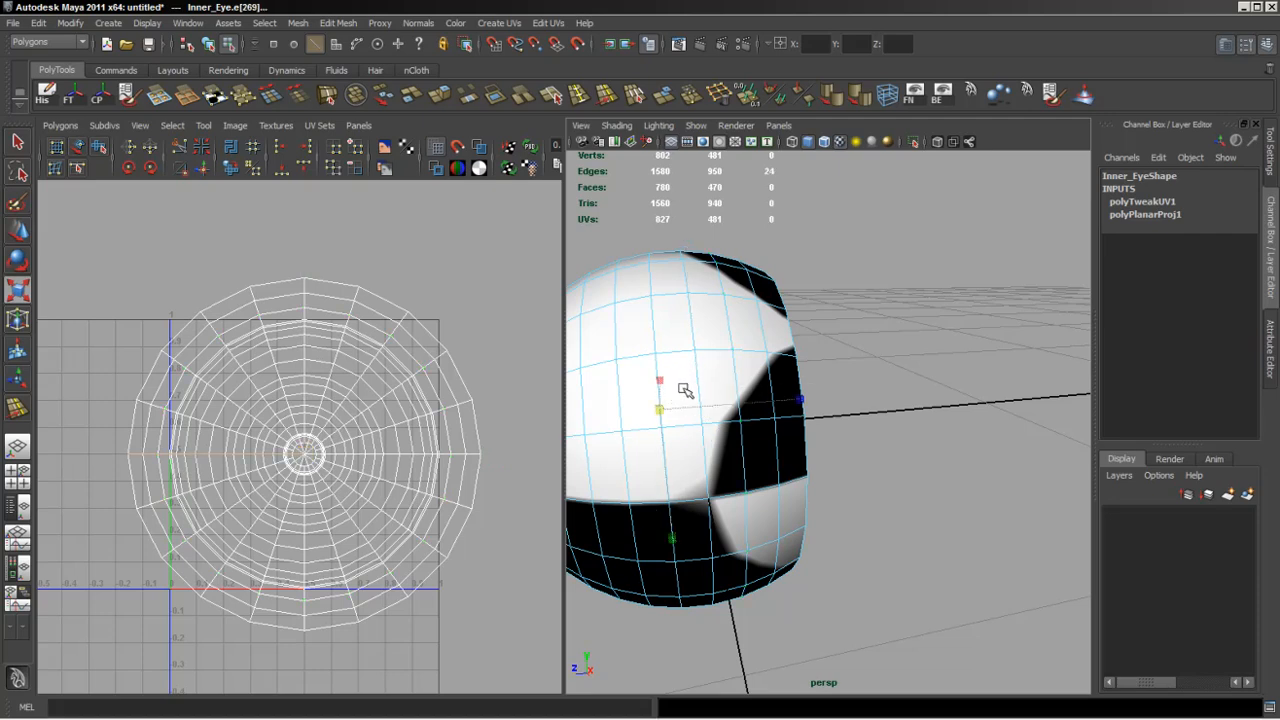
{"action": "double_click", "coordinate": [694, 381]}
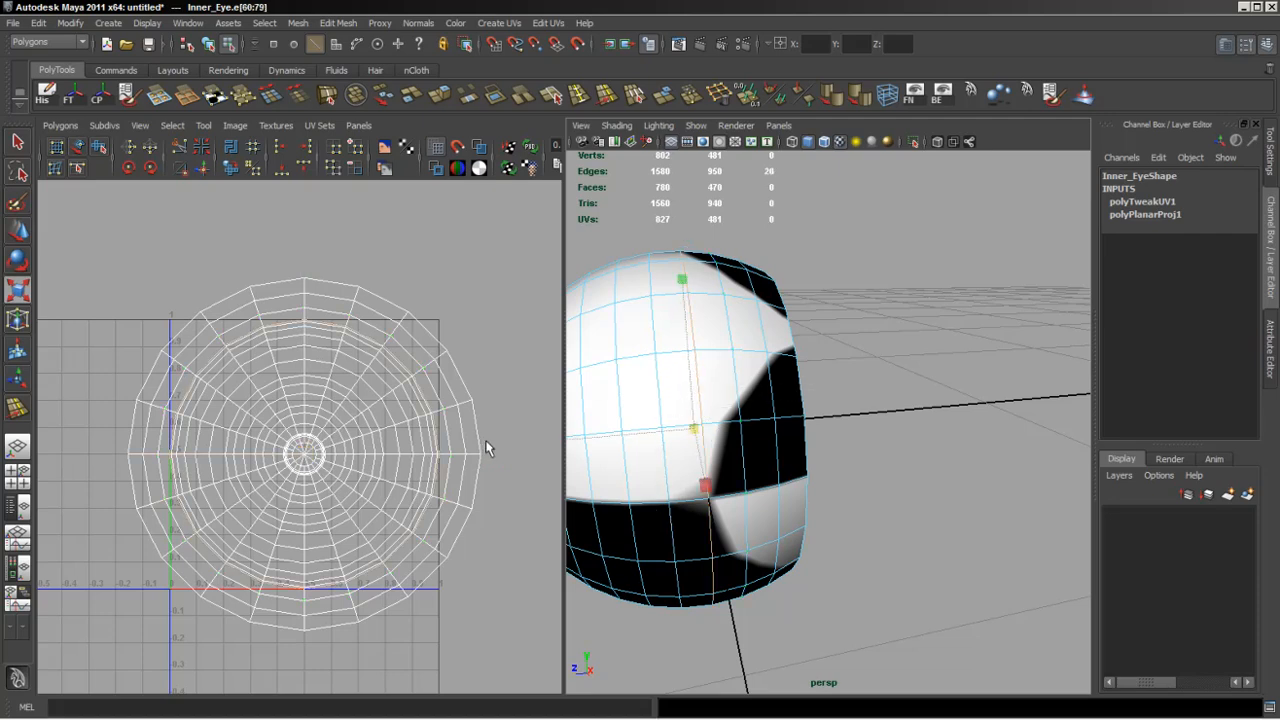
{"action": "left_click", "coordinate": [215, 95]}
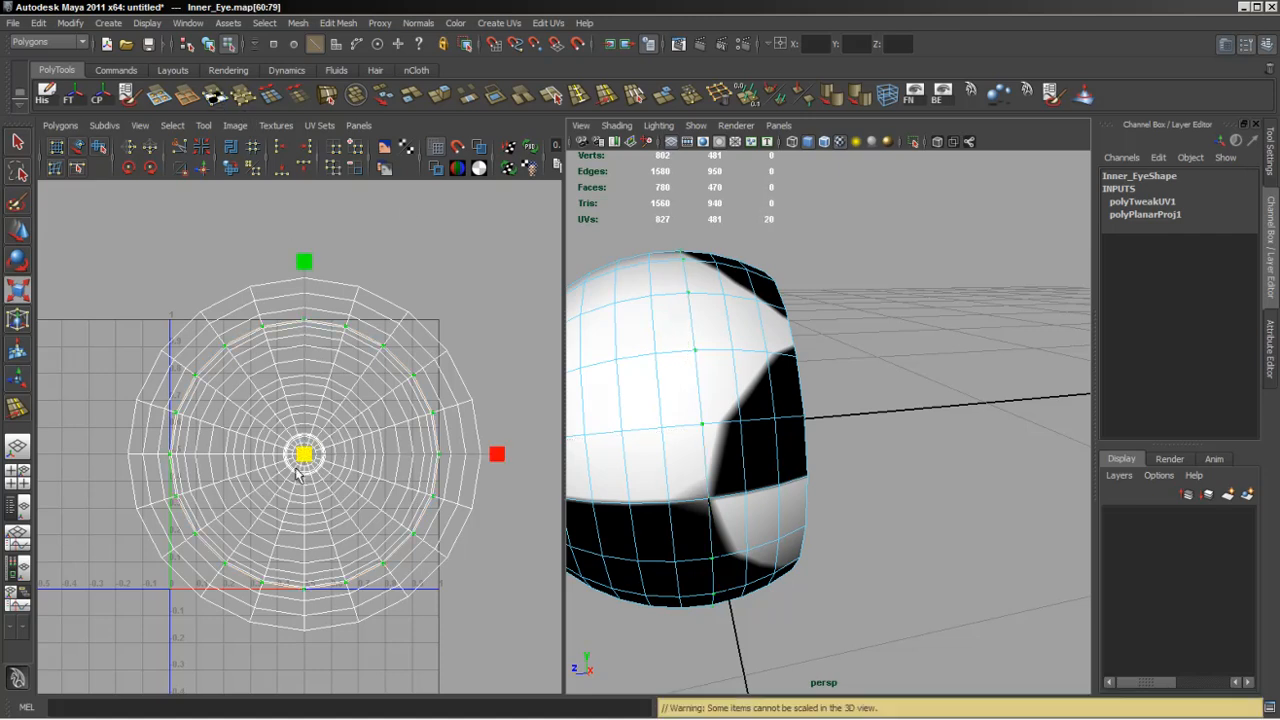
{"action": "left_click_drag", "start_coordinate": [304, 455], "coordinate": [306, 456]}
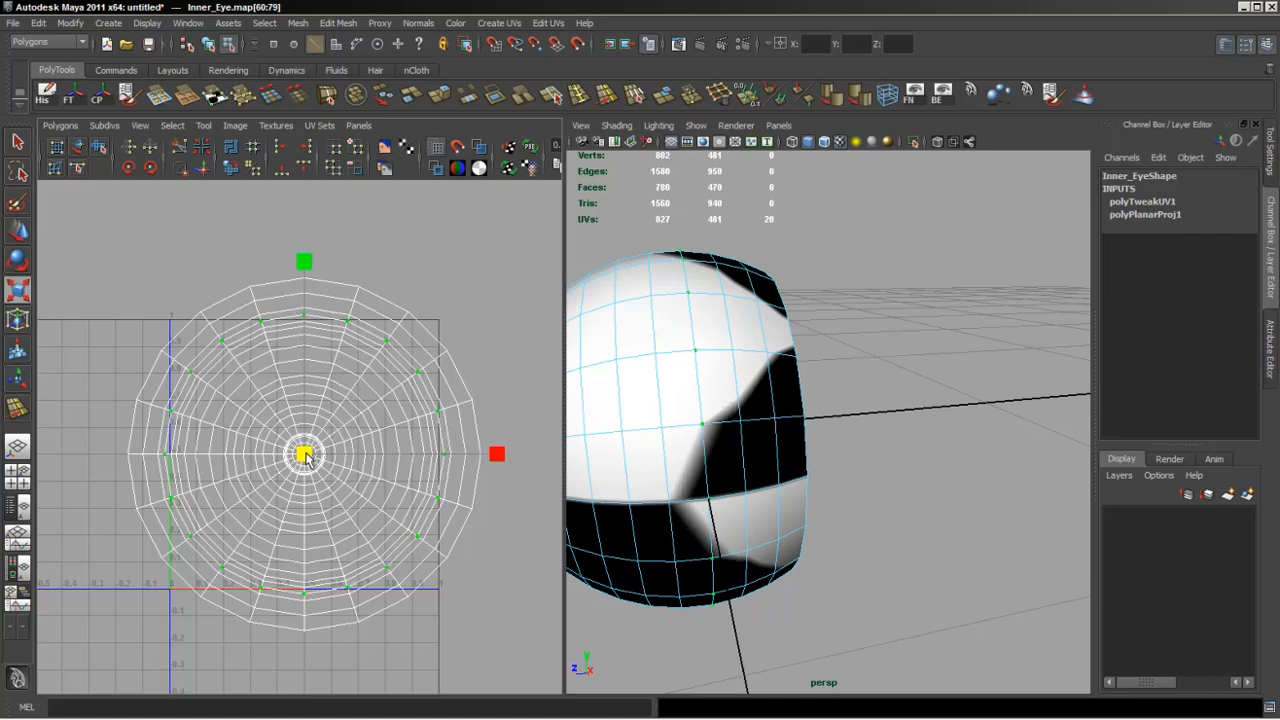
Convert the fifth edge loop from Inner_Eye's open back to UVs and scale it very slightly outward, undoing the excess adjustment.
{"action": "left_click", "coordinate": [660, 452]}
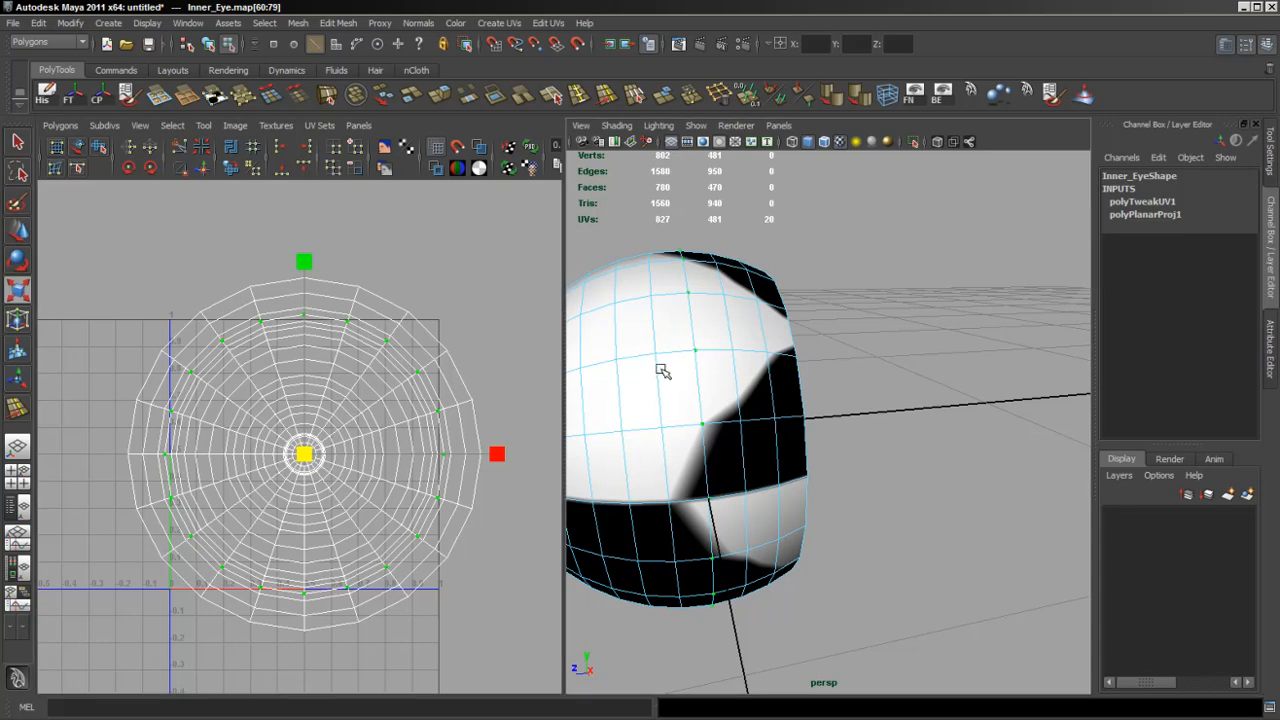
{"action": "double_click", "coordinate": [662, 436]}
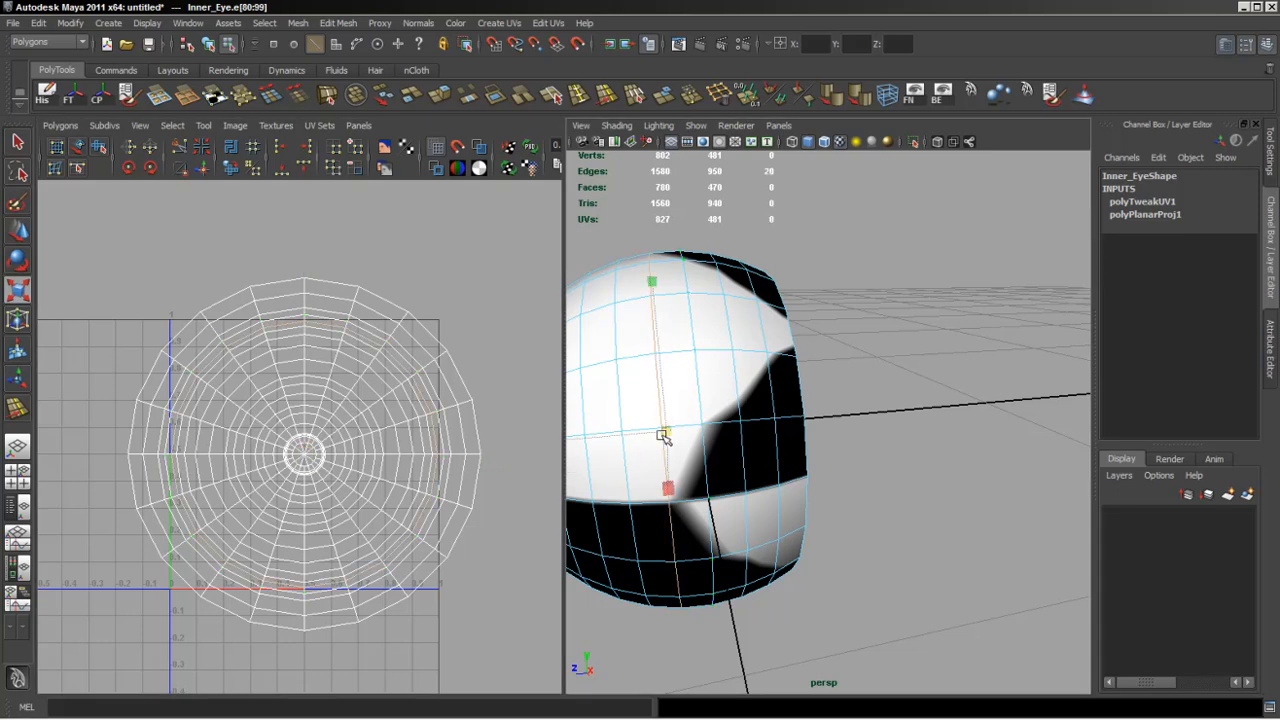
{"action": "left_click", "coordinate": [214, 96]}
{"action": "mouse_move", "coordinate": [305, 455]}
{"action": "left_mouse_down"}
{"action": "mouse_move", "coordinate": [357, 449]}
{"action": "mouse_move", "coordinate": [309, 455]}
{"action": "left_mouse_up"}
{"action": "key", "text": "ctrl+z"}
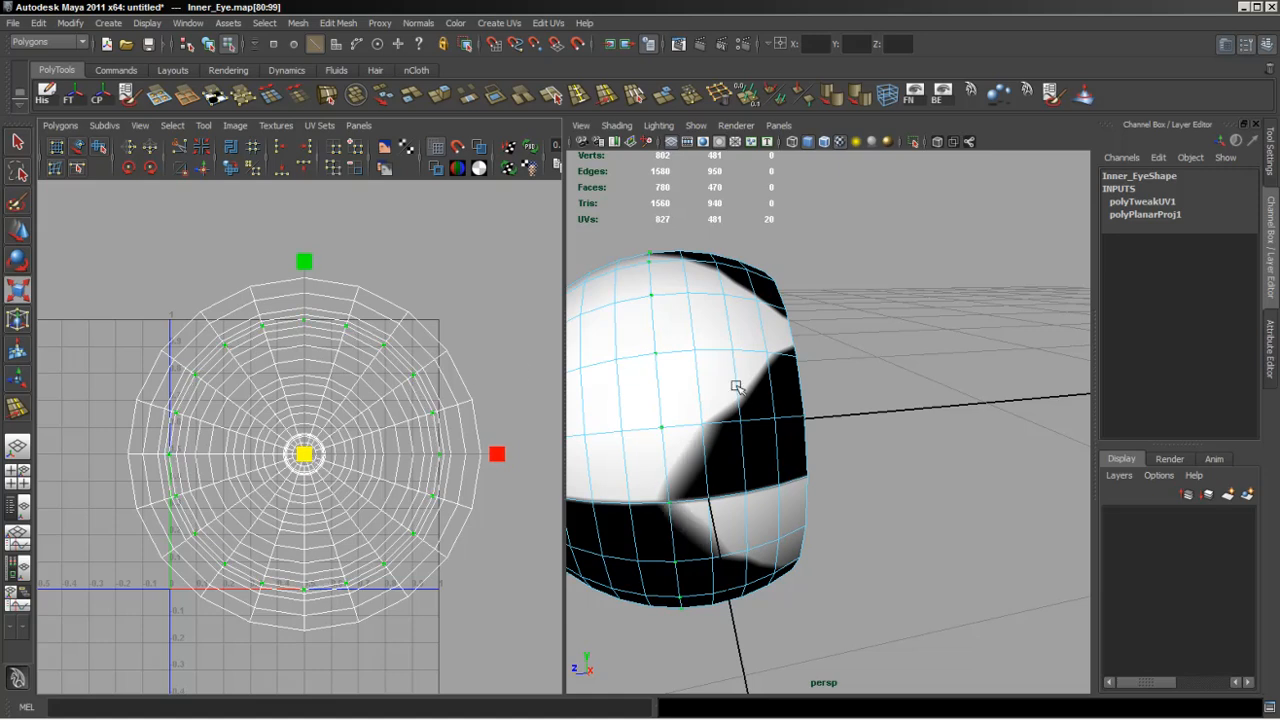
Select the outer UVs along the vertical spoke at the top of Inner_Eye's UV shell and unfold them.
{"action": "left_click_drag", "start_coordinate": [739, 389], "coordinate": [746, 429], "text": "alt"}
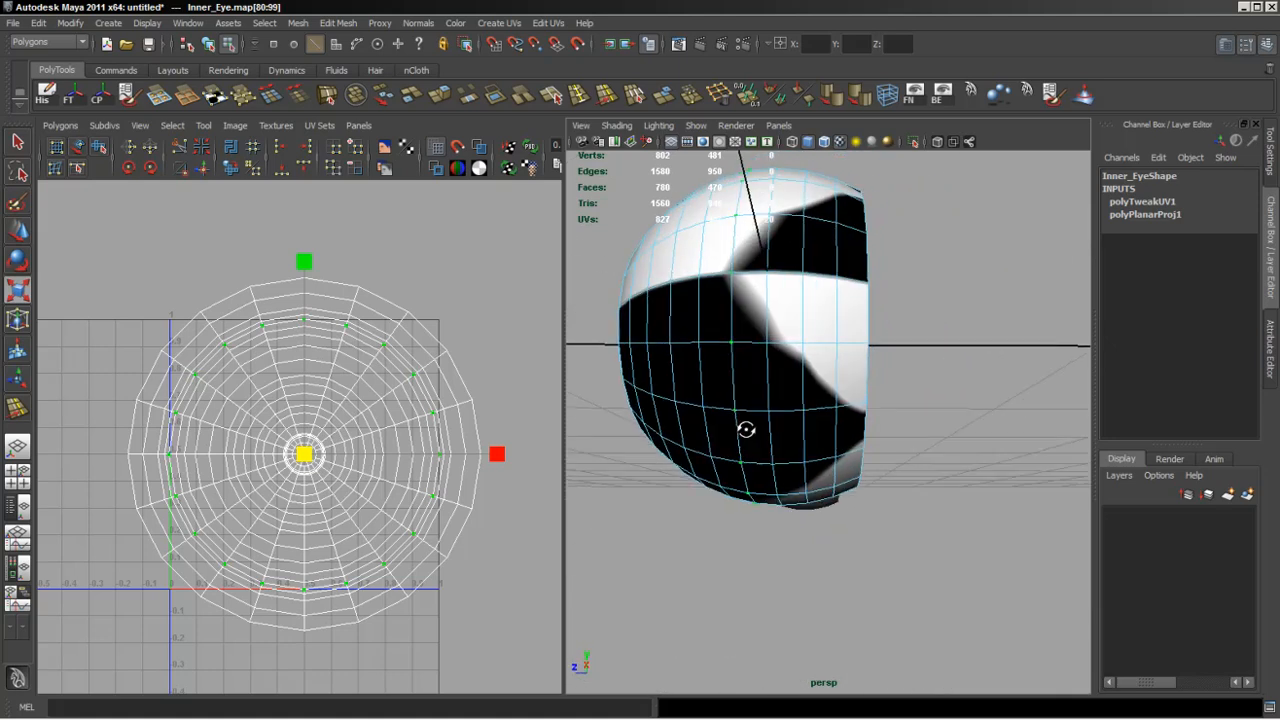
{"action": "right_click_drag", "start_coordinate": [264, 426], "coordinate": [323, 416], "text": "alt"}
{"action": "middle_click_drag", "start_coordinate": [324, 416], "coordinate": [334, 457], "text": "alt"}
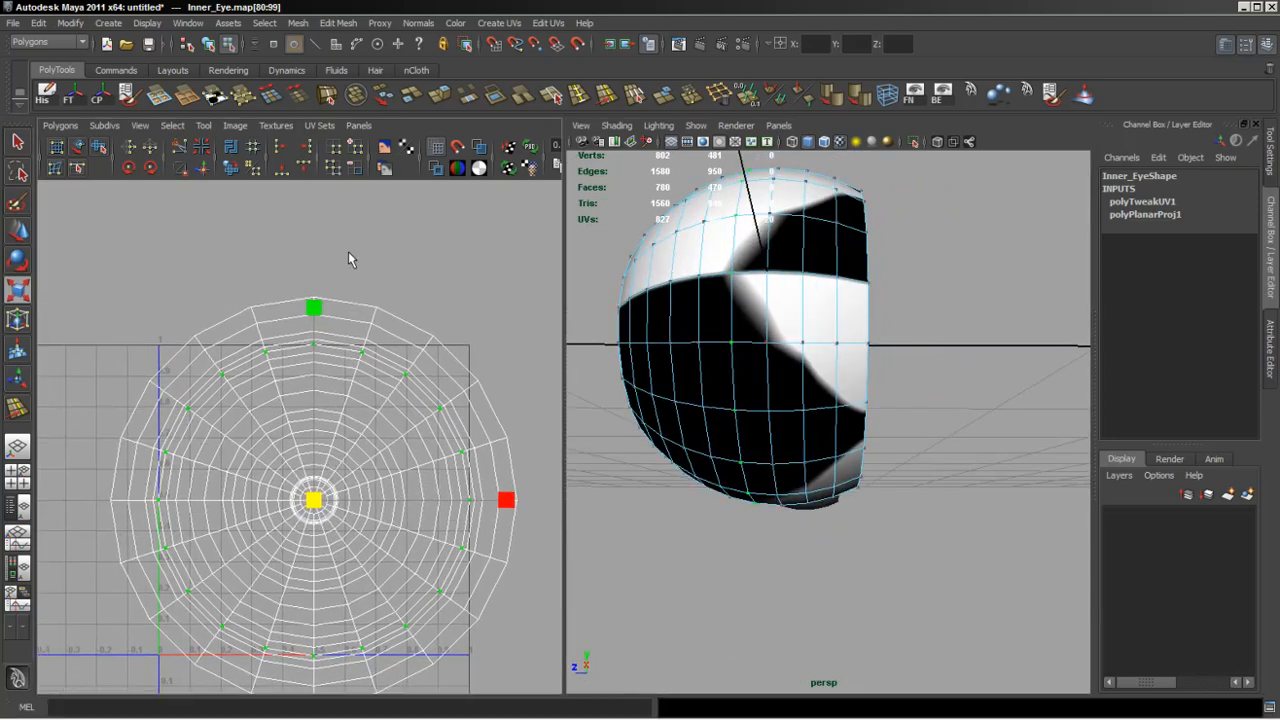
{"action": "left_click_drag", "start_coordinate": [322, 290], "coordinate": [300, 402]}
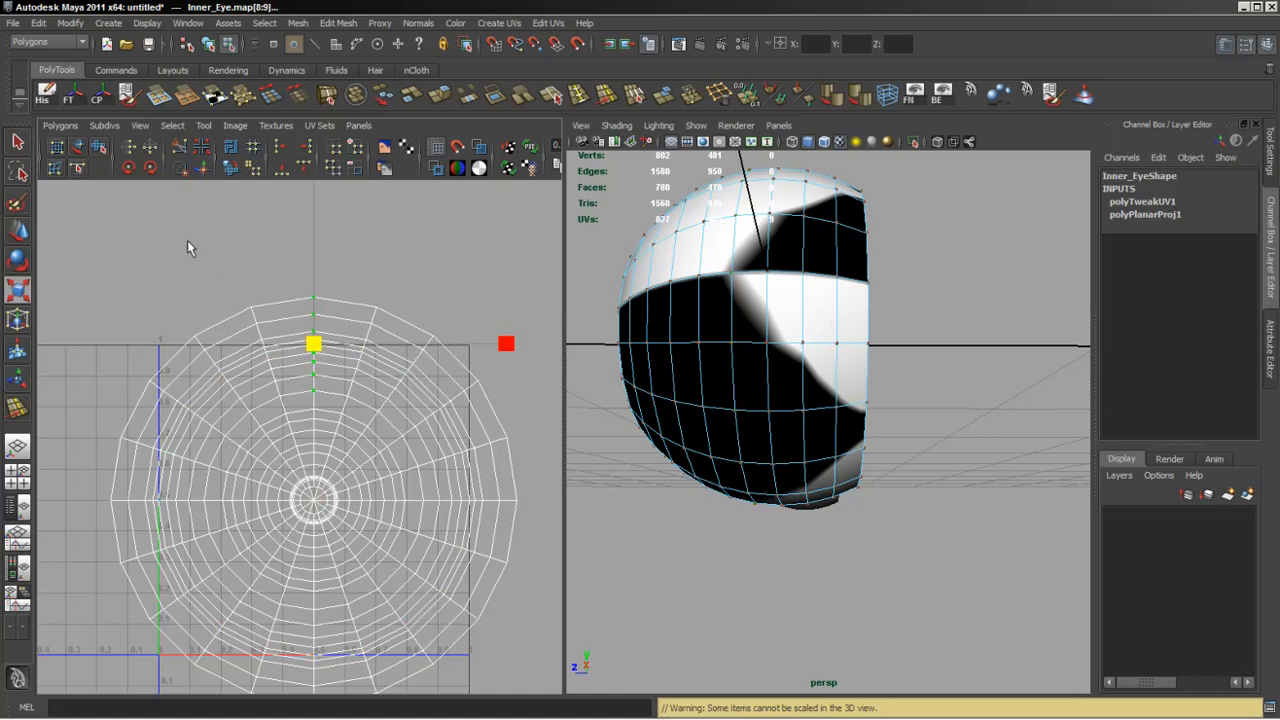
{"action": "left_click", "coordinate": [57, 125]}
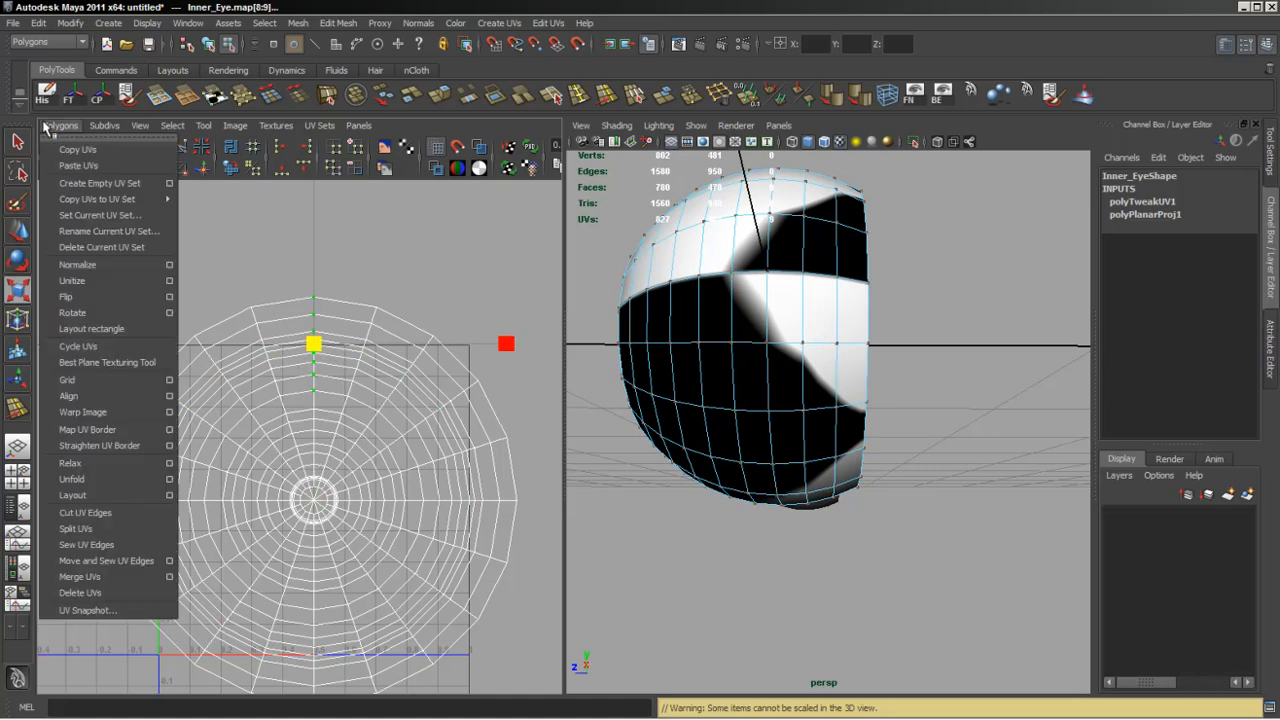
{"action": "left_click", "coordinate": [72, 480]}
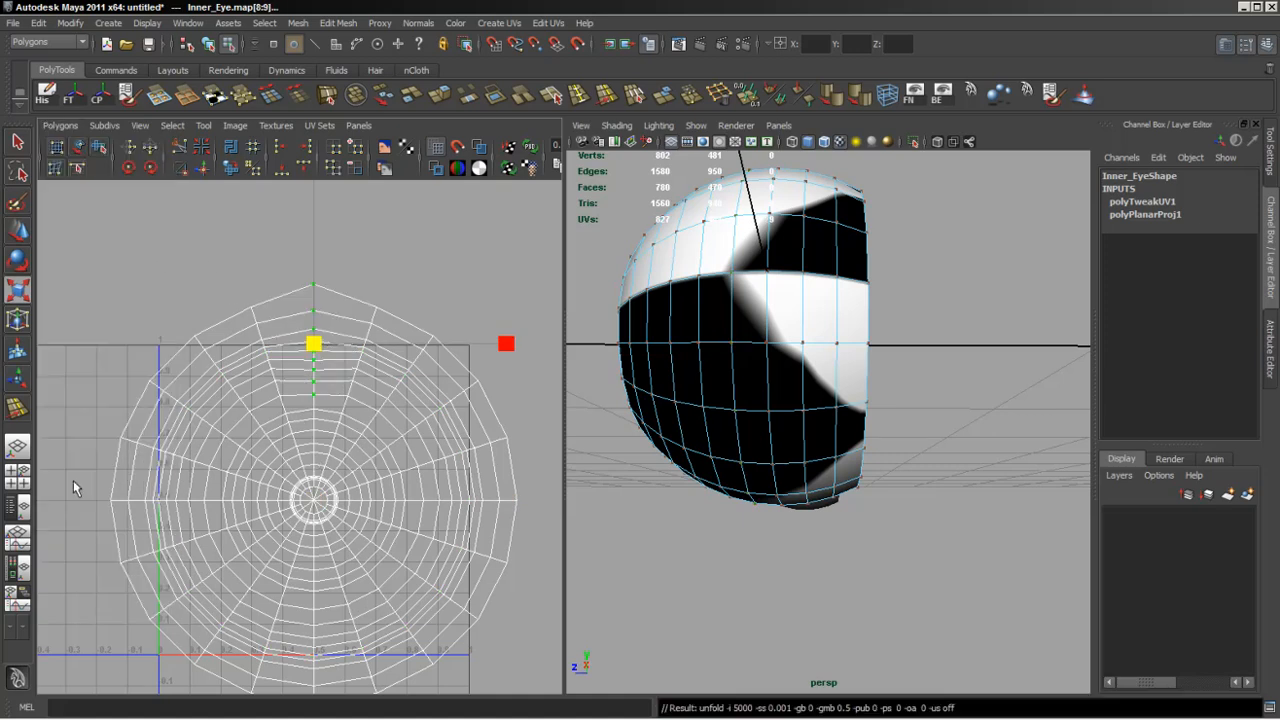
Unfold the outer UVs of the UV shell's bottom, right and left spokes, one spoke at a time.
{"action": "middle_click_drag", "start_coordinate": [266, 500], "coordinate": [309, 443], "text": "alt"}
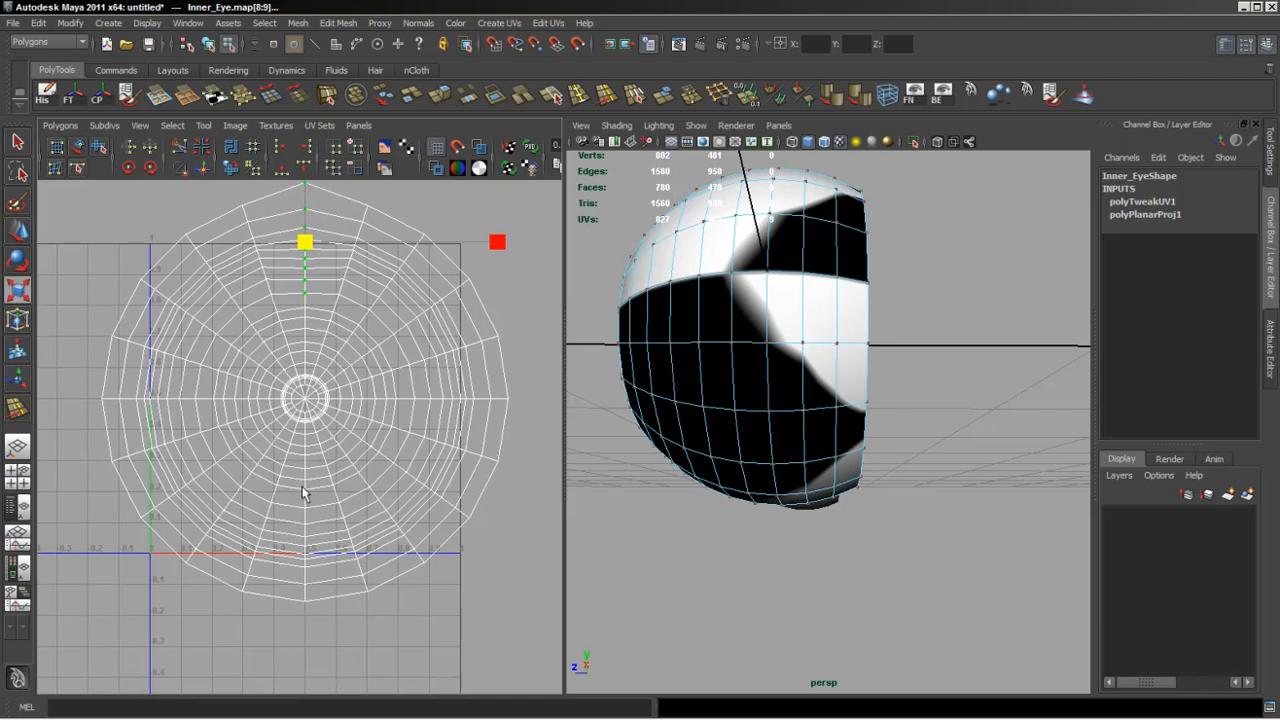
{"action": "left_click_drag", "start_coordinate": [293, 497], "coordinate": [310, 631]}
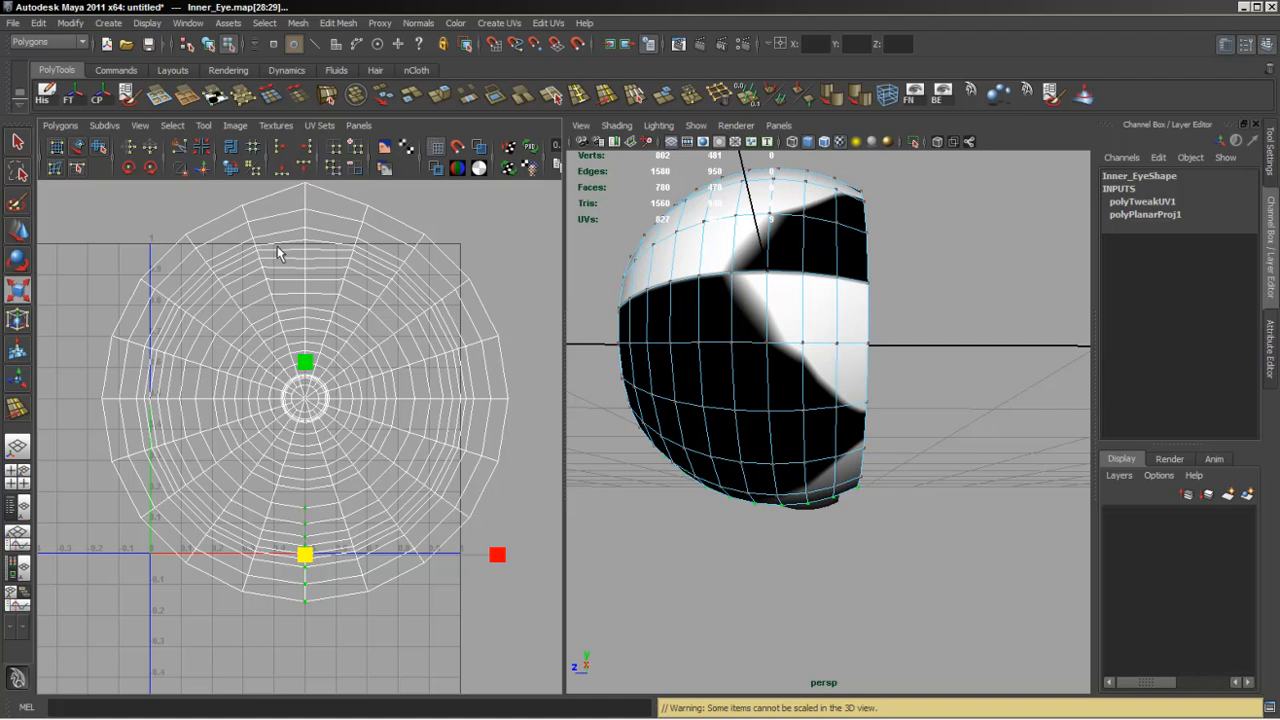
{"action": "key", "text": "g"}
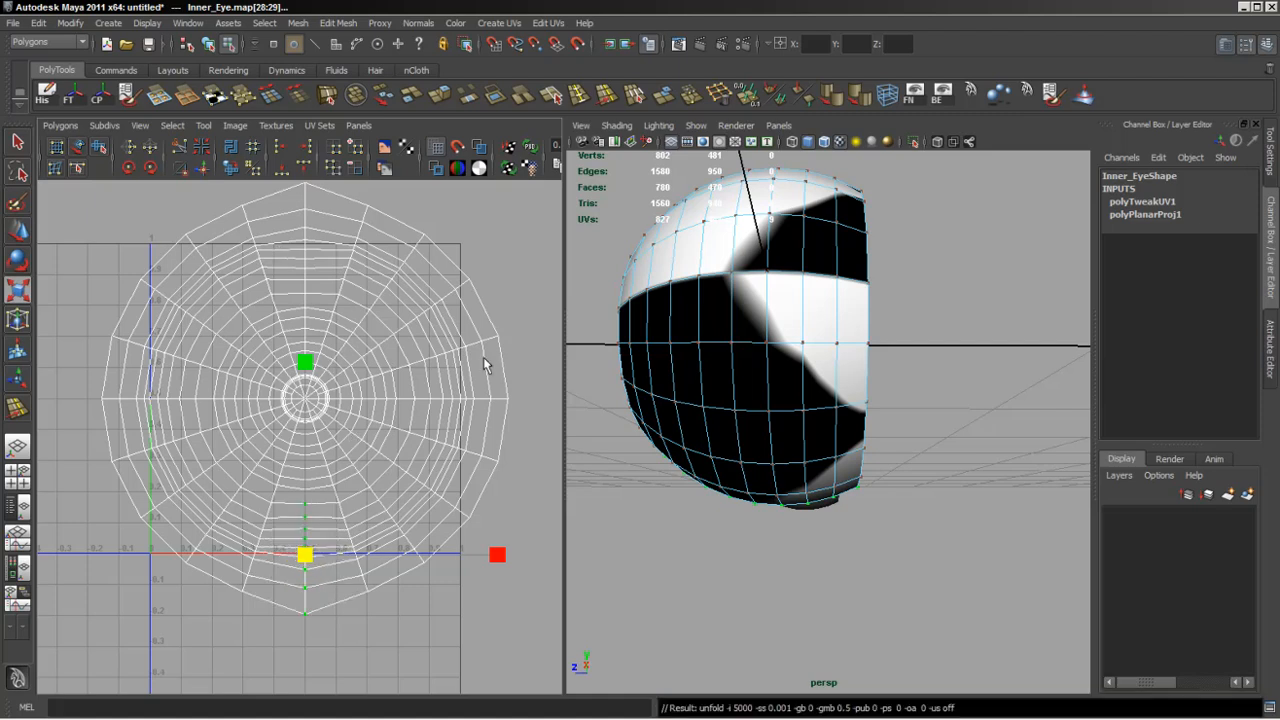
{"action": "left_click_drag", "start_coordinate": [532, 386], "coordinate": [401, 410]}
{"action": "key", "text": "g"}
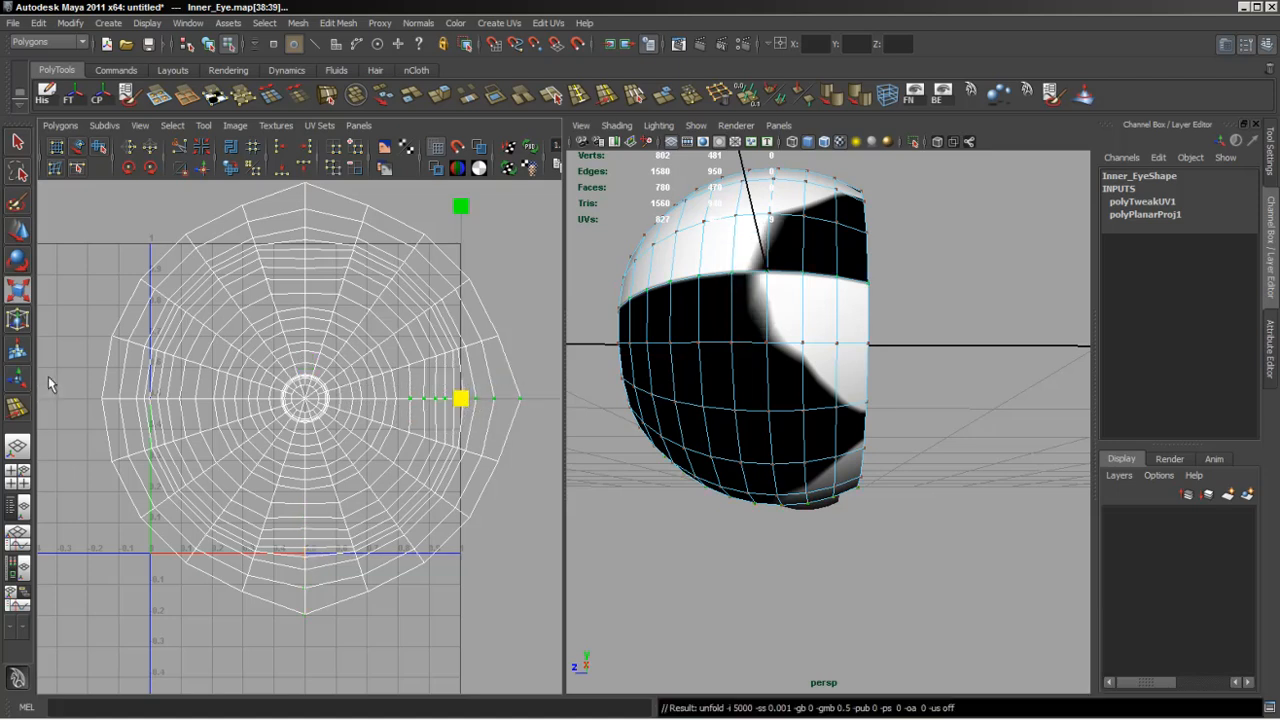
{"action": "left_click_drag", "start_coordinate": [49, 377], "coordinate": [200, 407]}
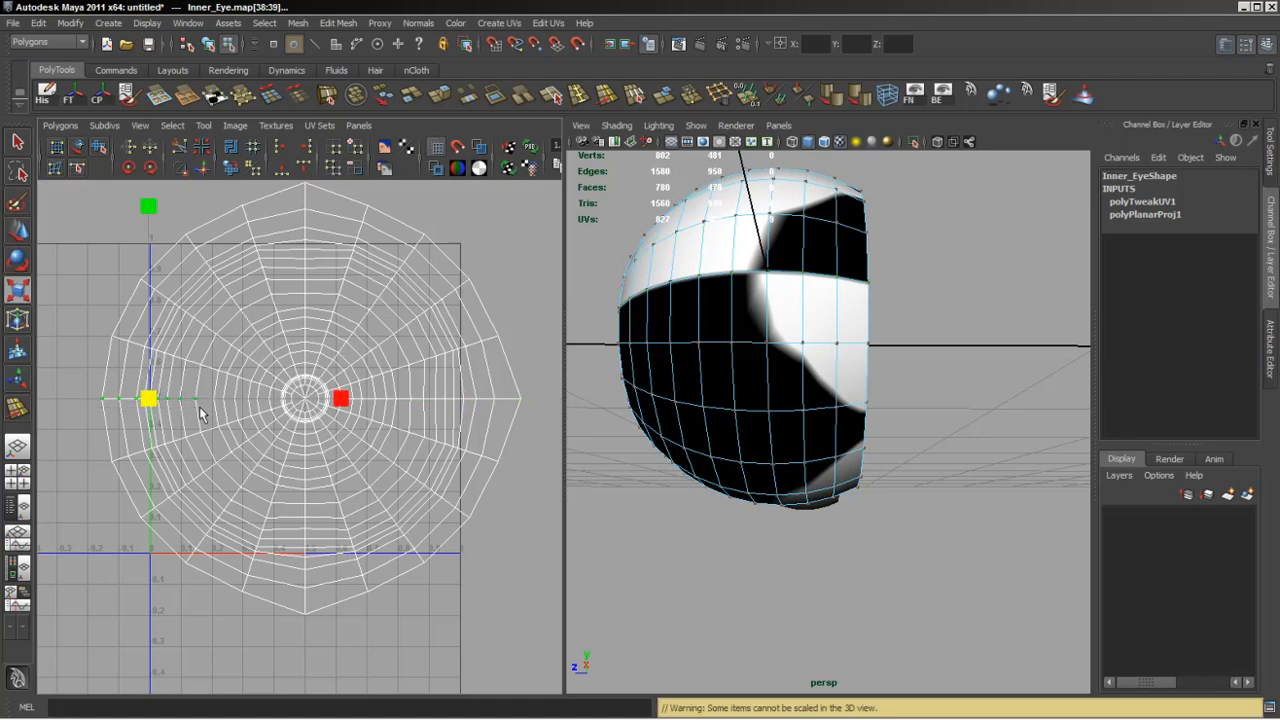
{"action": "key", "text": "g"}
Unfold the outer UVs of the four spokes between the UV shell's left and top spokes, one spoke at a time.
{"action": "left_click_drag", "start_coordinate": [86, 313], "coordinate": [192, 349]}
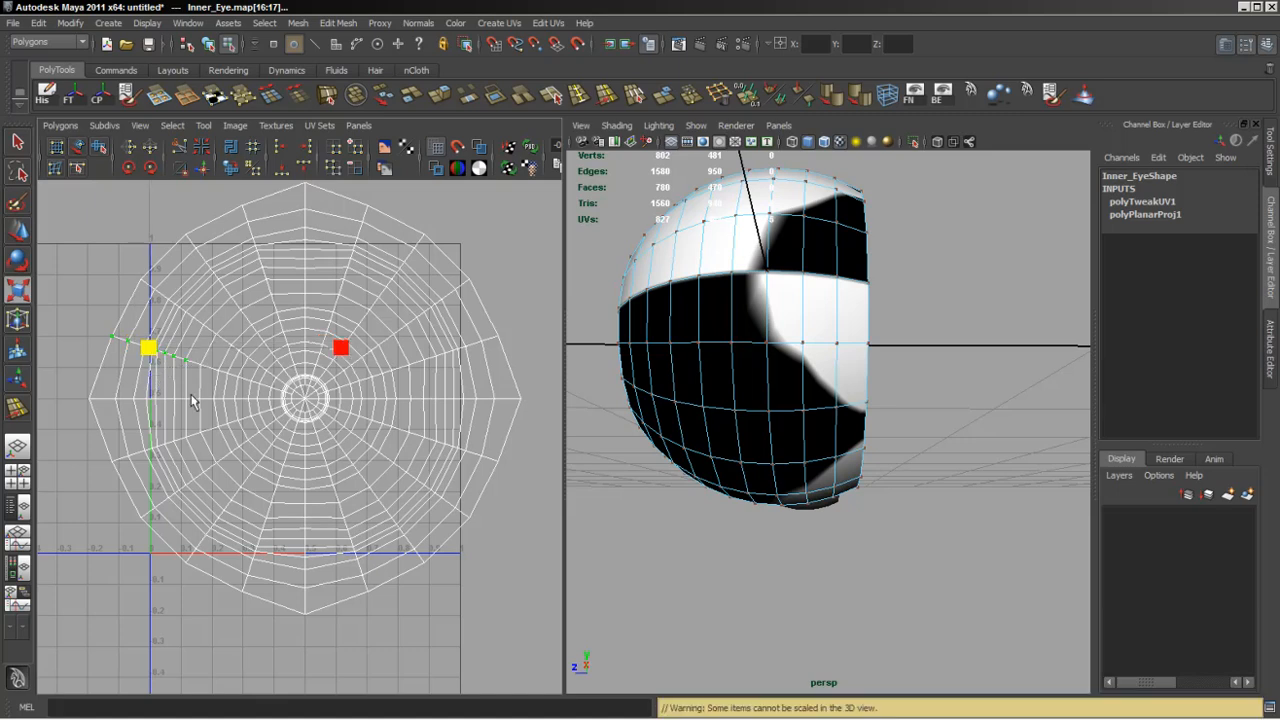
{"action": "key", "text": "g"}
{"action": "left_click_drag", "start_coordinate": [108, 257], "coordinate": [209, 343]}
{"action": "key", "text": "g"}
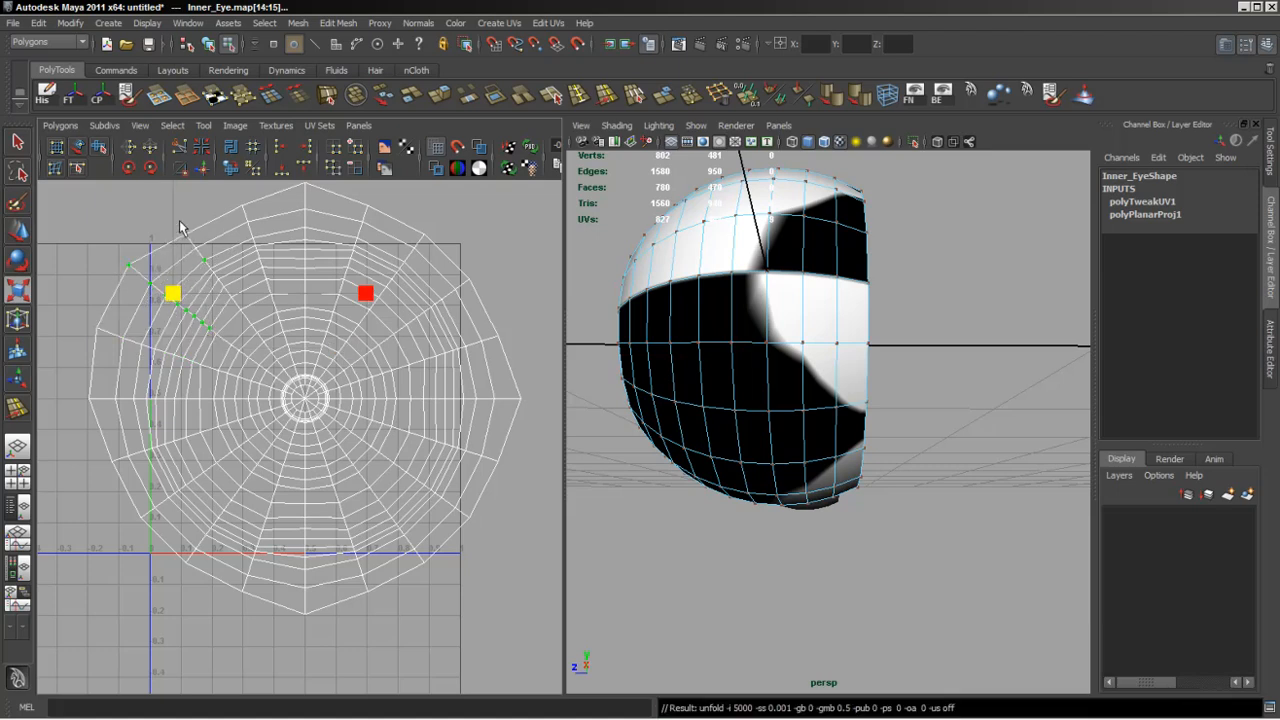
{"action": "left_click_drag", "start_coordinate": [168, 210], "coordinate": [235, 303]}
{"action": "key", "text": "g"}
{"action": "left_click_drag", "start_coordinate": [230, 186], "coordinate": [277, 285]}
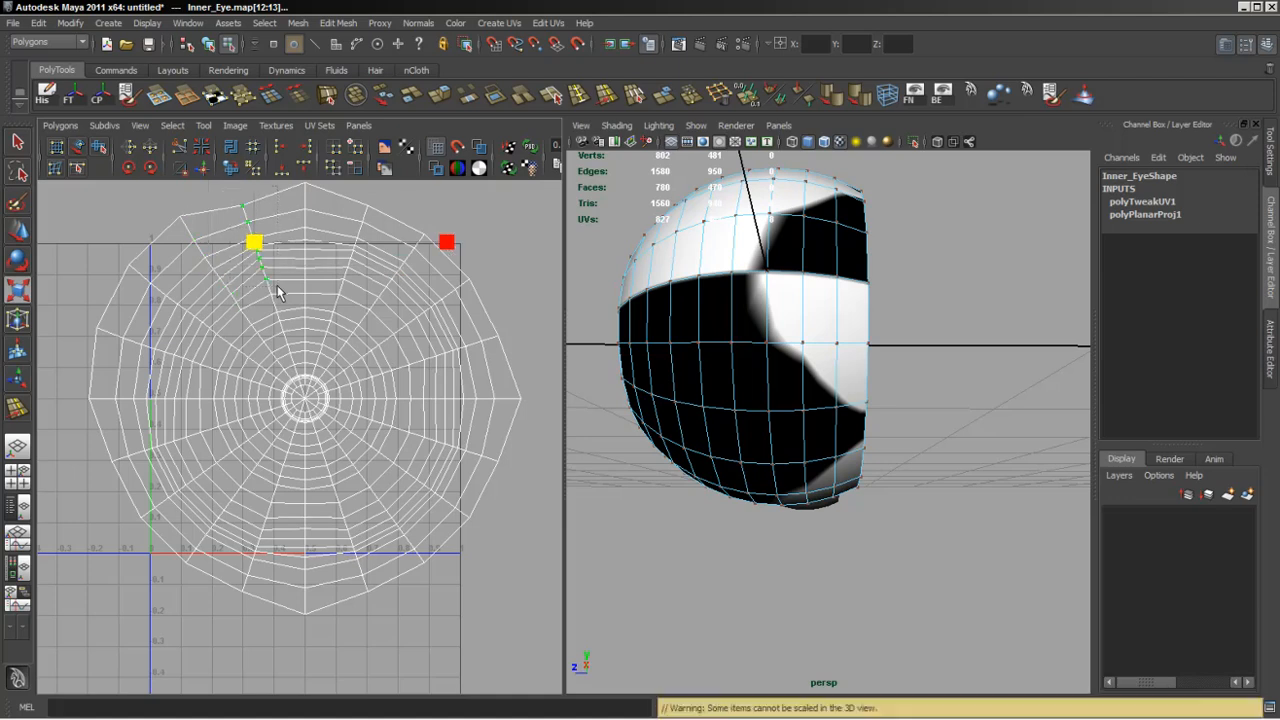
{"action": "key", "text": "g"}
Reselect the top spoke's outer UVs and unfold them again, then unfold the adjacent spoke clockwise from it.
{"action": "left_click_drag", "start_coordinate": [385, 189], "coordinate": [290, 229]}
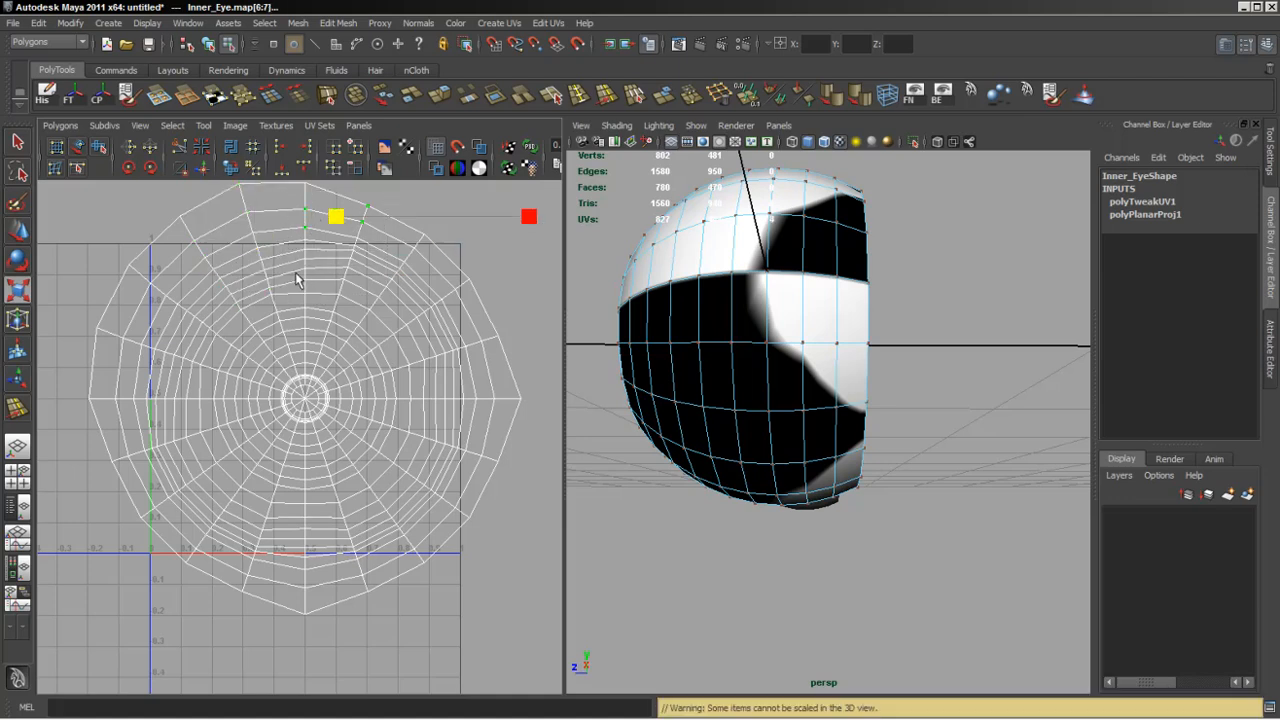
{"action": "middle_click_drag", "start_coordinate": [295, 278], "coordinate": [300, 325], "text": "alt"}
{"action": "left_click_drag", "start_coordinate": [295, 220], "coordinate": [314, 354]}
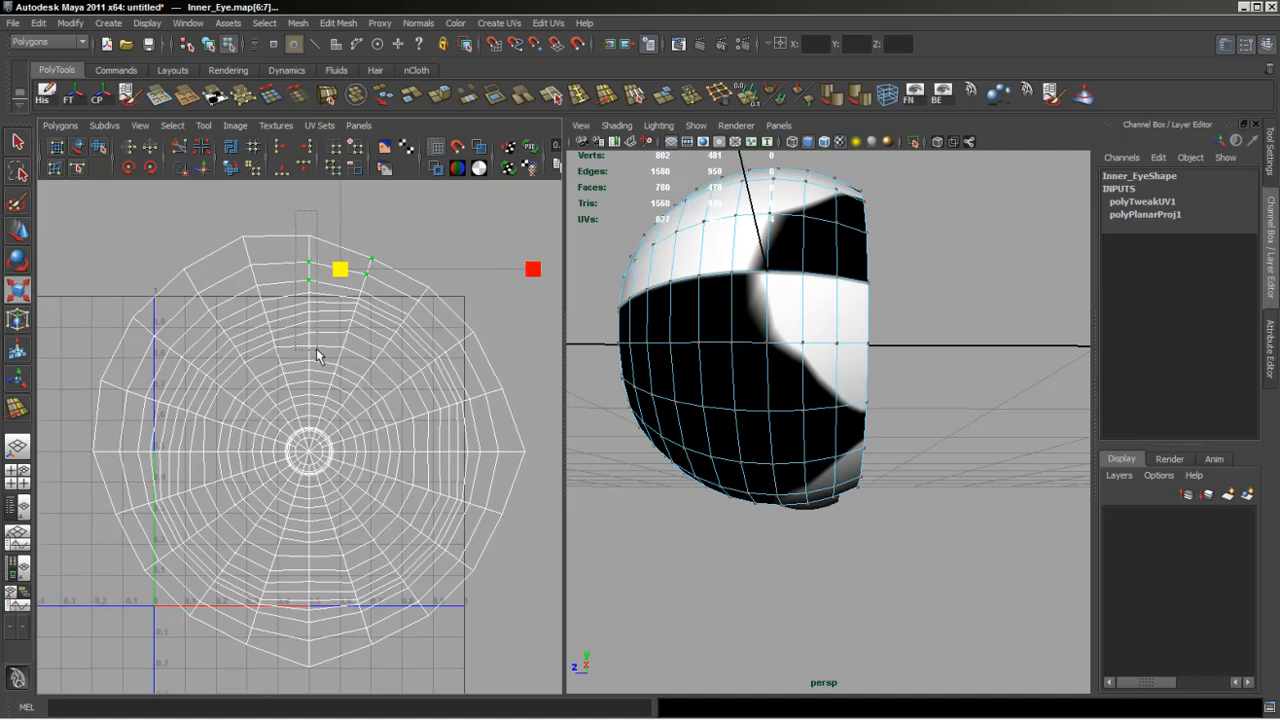
{"action": "key", "text": "g"}
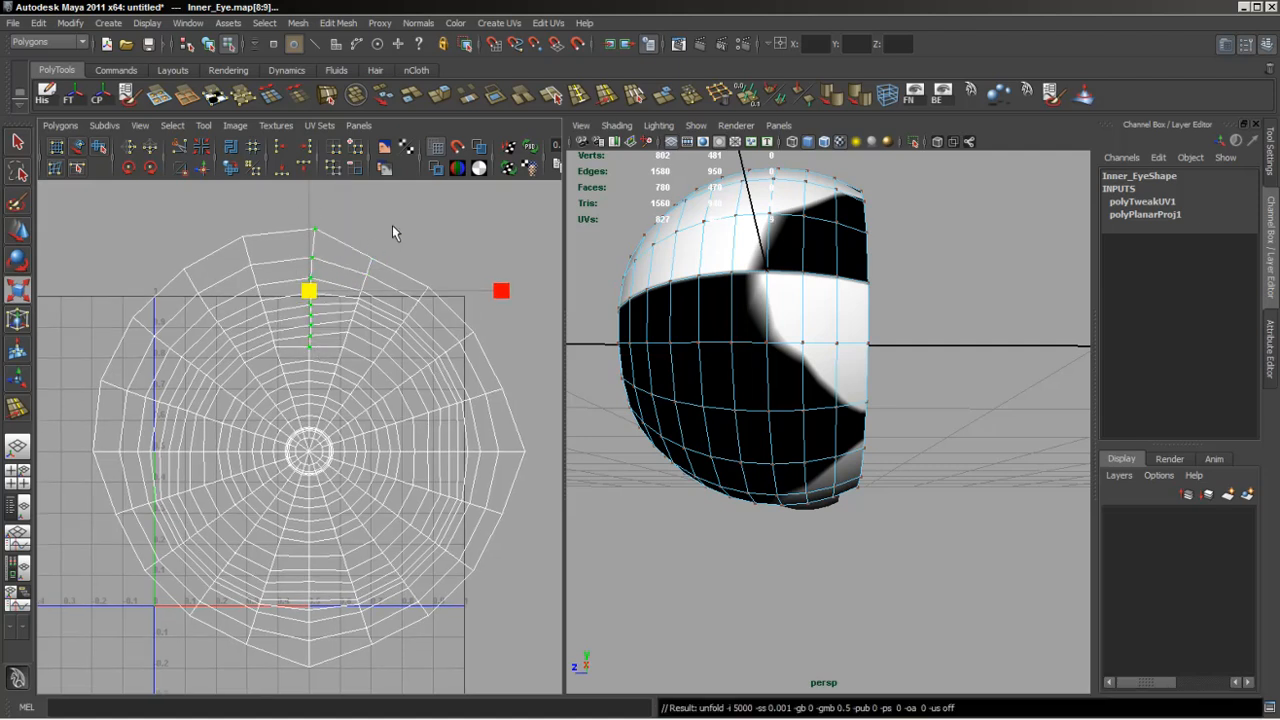
{"action": "left_click_drag", "start_coordinate": [393, 233], "coordinate": [400, 334]}
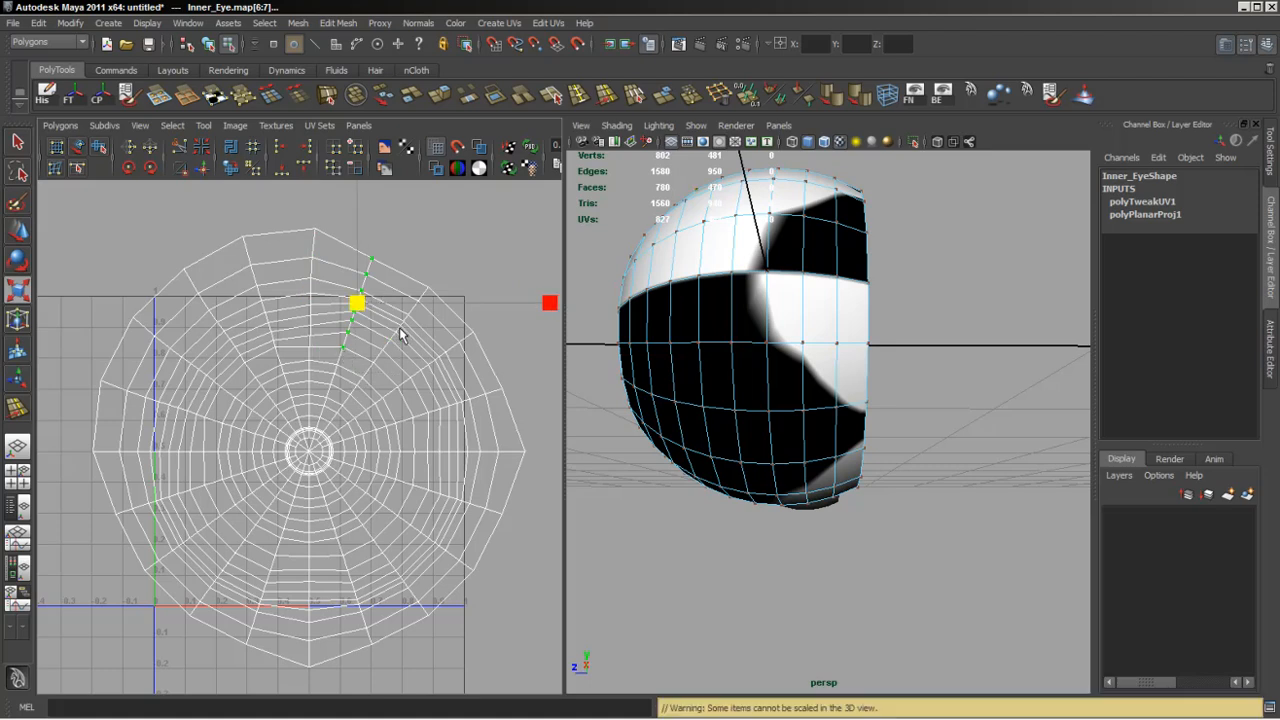
{"action": "key", "text": "g"}
Unfold the outer UVs of the three remaining spokes in the shell's upper-right quarter, deselecting stray UVs of neighbouring spokes.
{"action": "left_click_drag", "start_coordinate": [452, 266], "coordinate": [424, 372]}
{"action": "key", "text": "g"}
{"action": "key", "text": "z"}
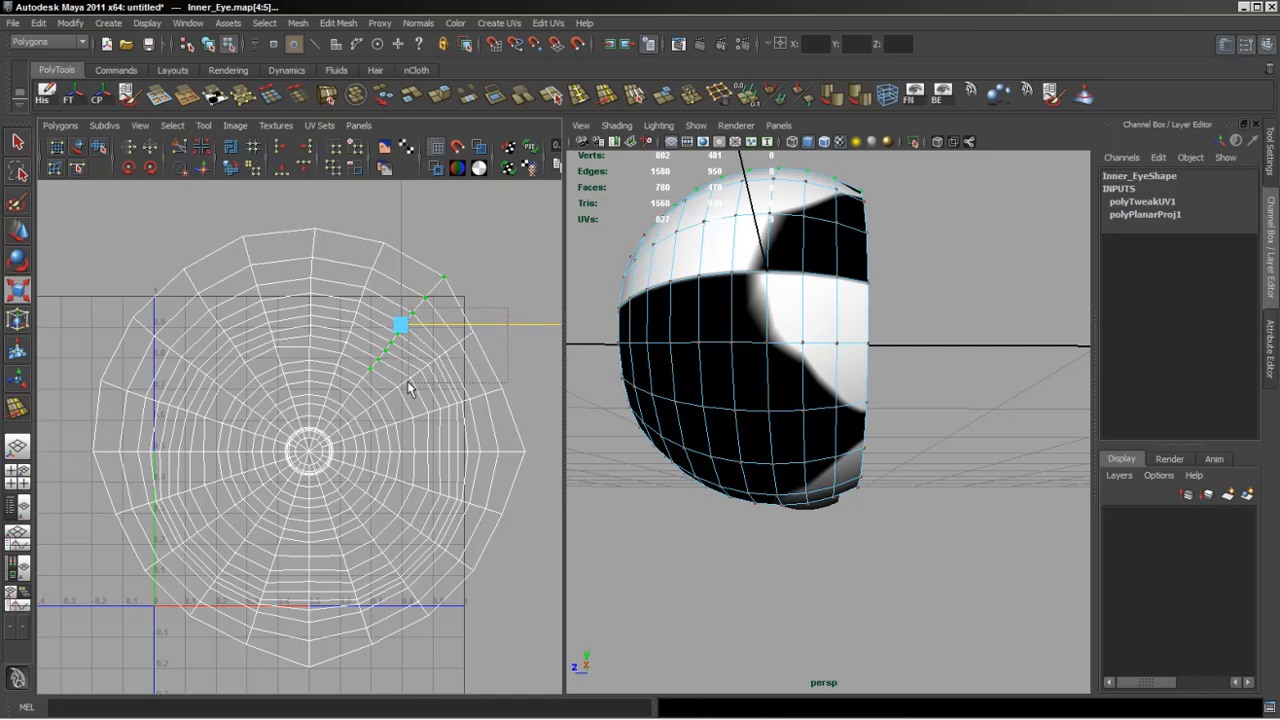
{"action": "left_click_drag", "start_coordinate": [408, 382], "coordinate": [398, 386]}
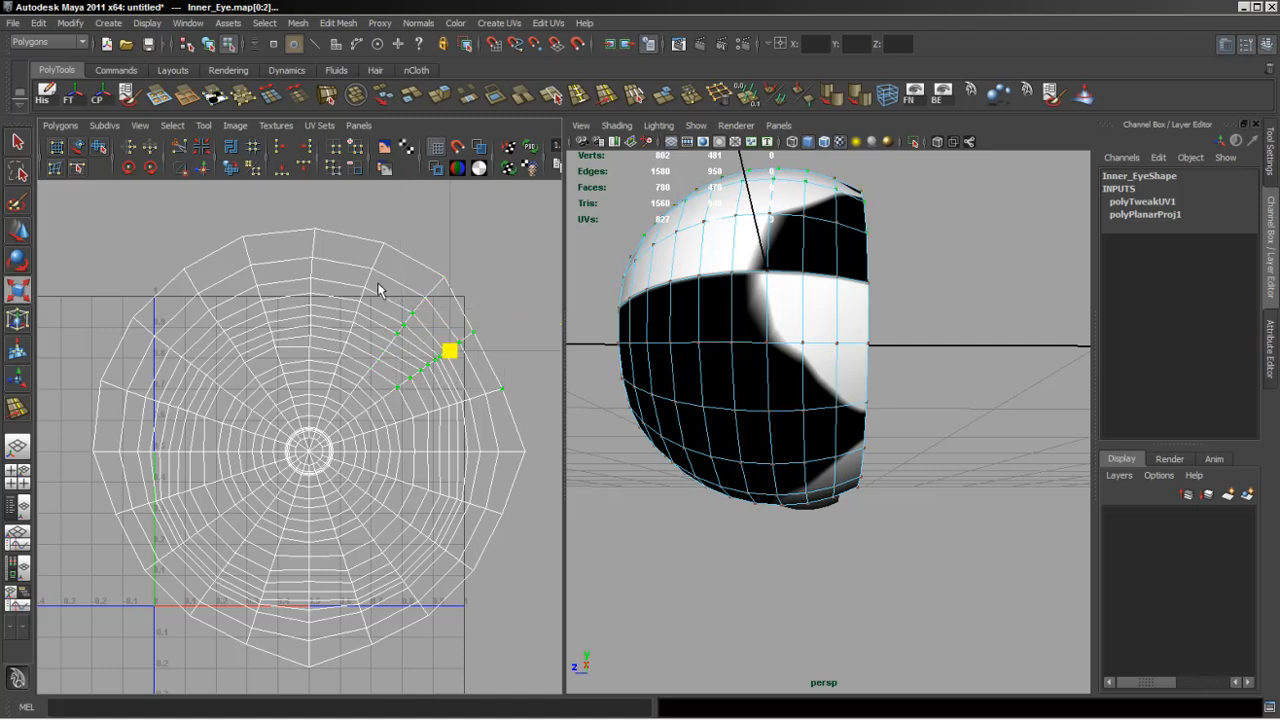
{"action": "left_click", "coordinate": [420, 343]}
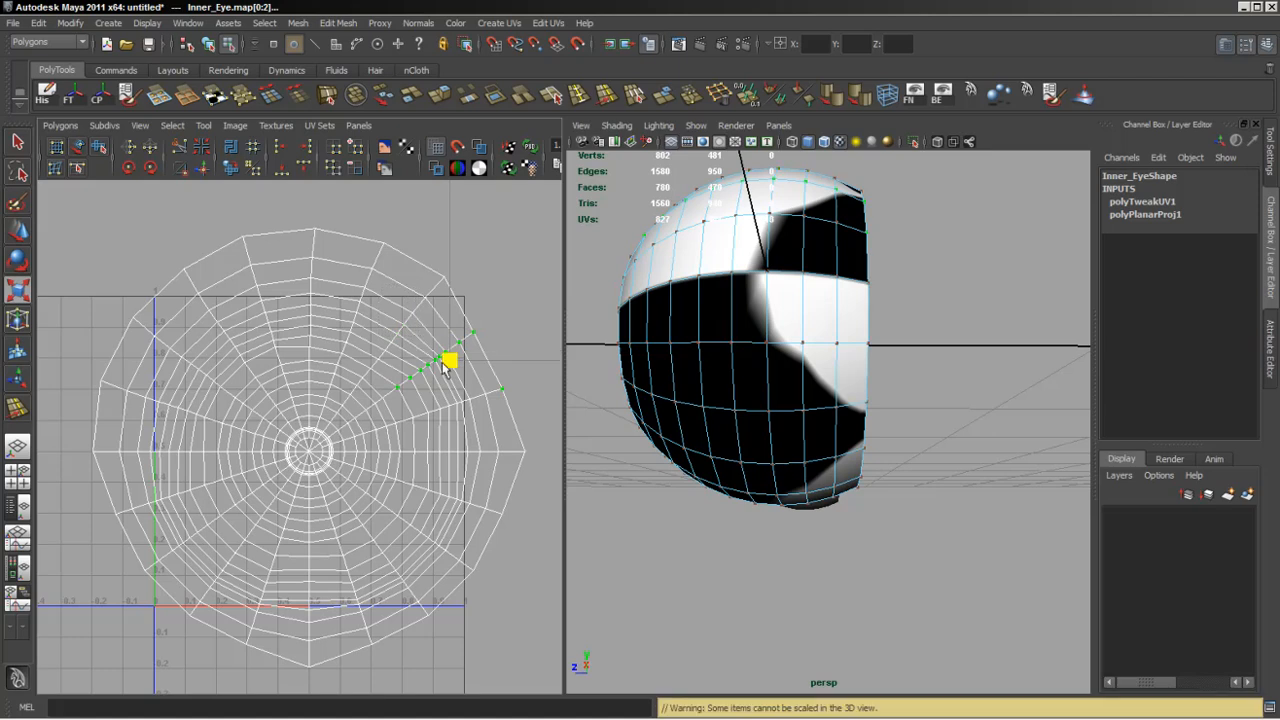
{"action": "left_click_drag", "start_coordinate": [529, 388], "coordinate": [422, 420], "text": "ctrl"}
{"action": "key", "text": "g"}
{"action": "key", "text": "g"}
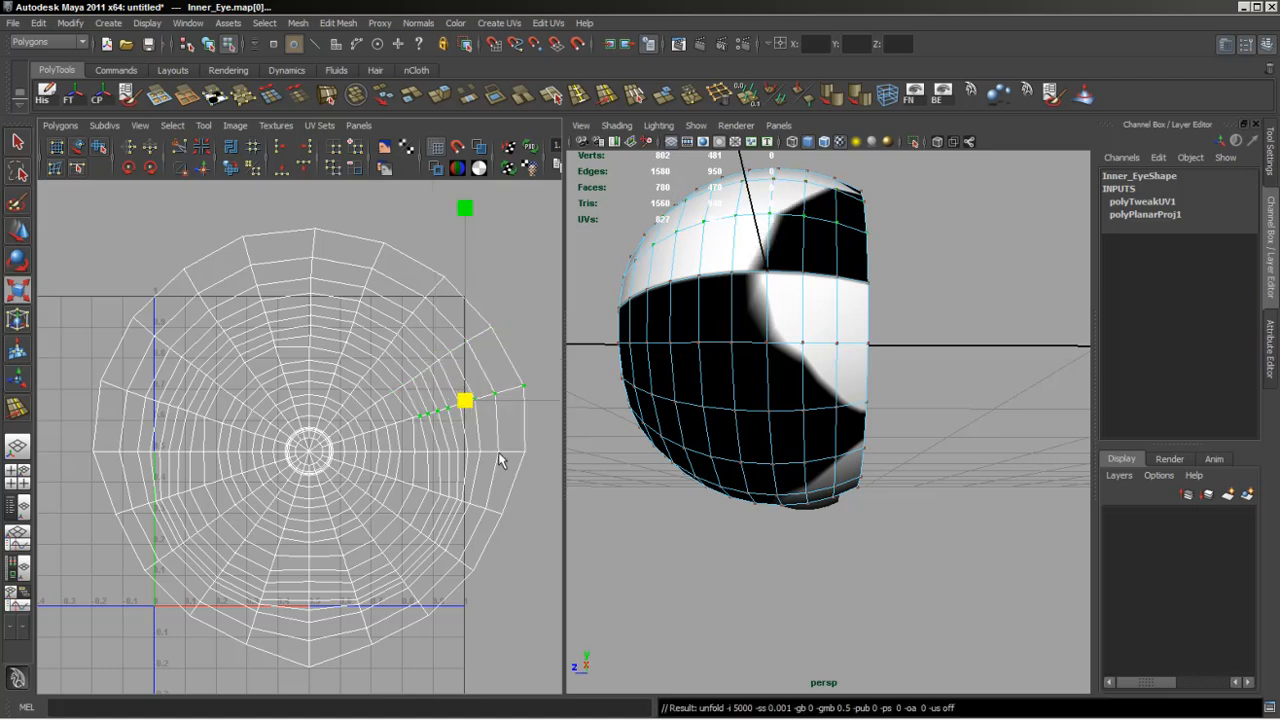
Unfold the right horizontal spoke's outer UVs again, followed by the two spokes directly below it.
{"action": "left_click_drag", "start_coordinate": [544, 433], "coordinate": [490, 450]}
{"action": "left_click_drag", "start_coordinate": [410, 470], "coordinate": [425, 470]}
{"action": "key", "text": "g"}
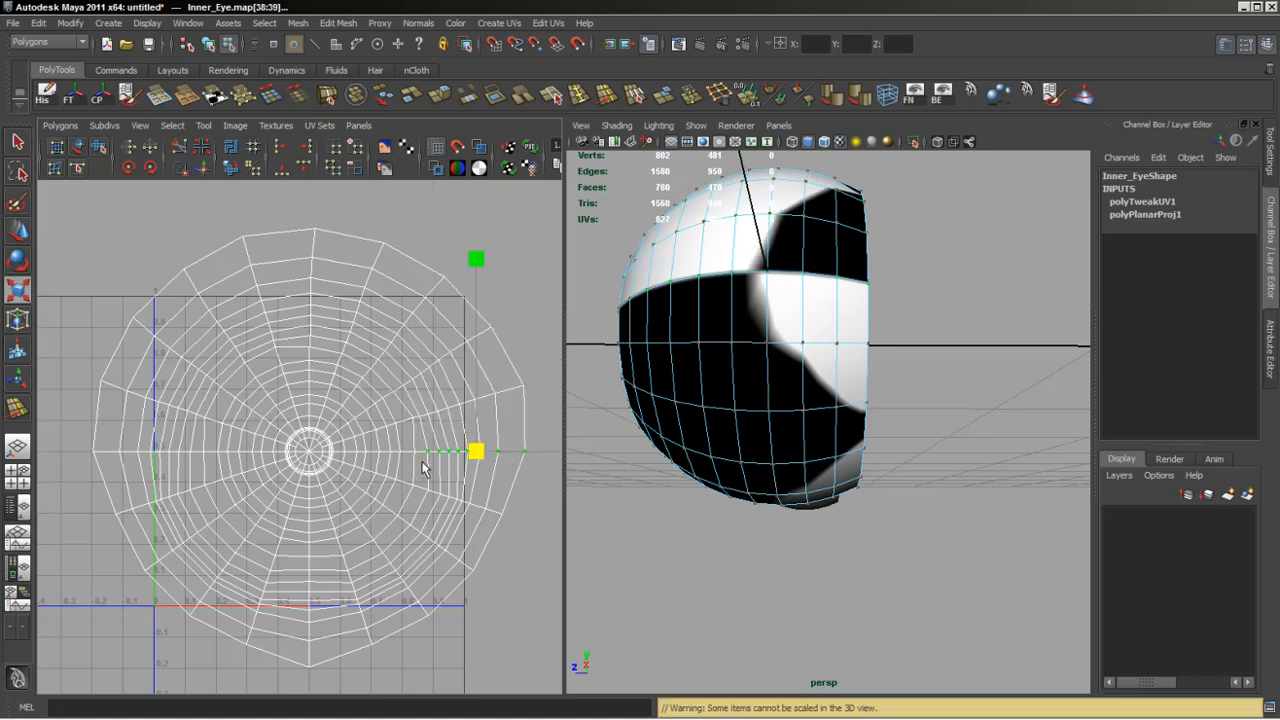
{"action": "left_click_drag", "start_coordinate": [533, 481], "coordinate": [478, 578]}
{"action": "key", "text": "g"}
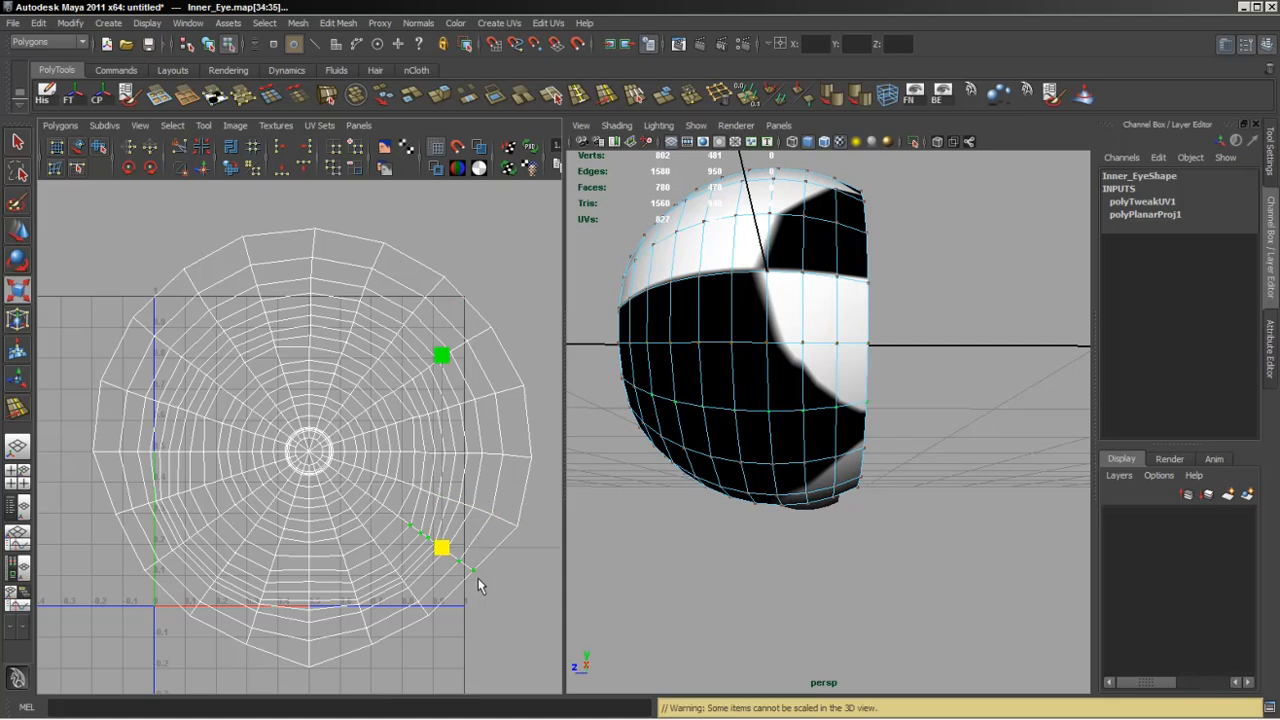
{"action": "key", "text": "g"}
Unfold the outer UVs of the last two spokes before the shell's bottom spoke, dropping the stray UV from the selection.
{"action": "left_click_drag", "start_coordinate": [366, 541], "coordinate": [434, 628]}
{"action": "key", "text": "g"}
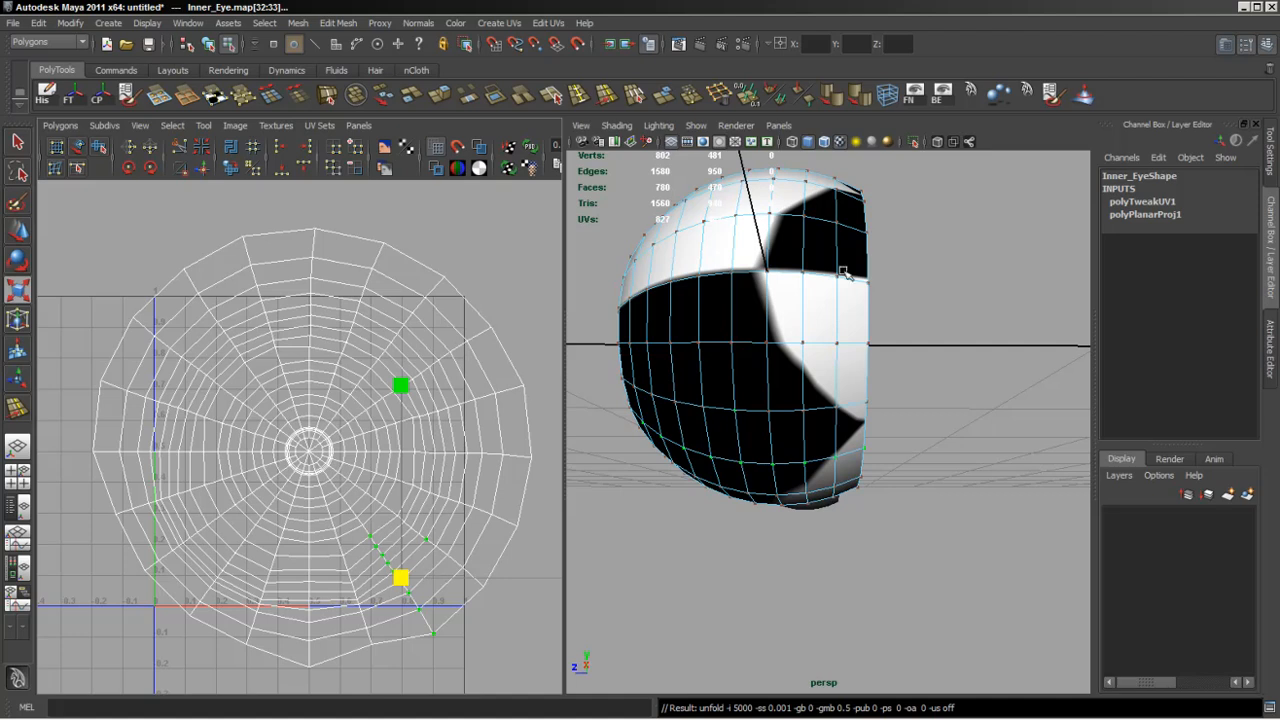
{"action": "left_click_drag", "start_coordinate": [446, 528], "coordinate": [416, 556]}
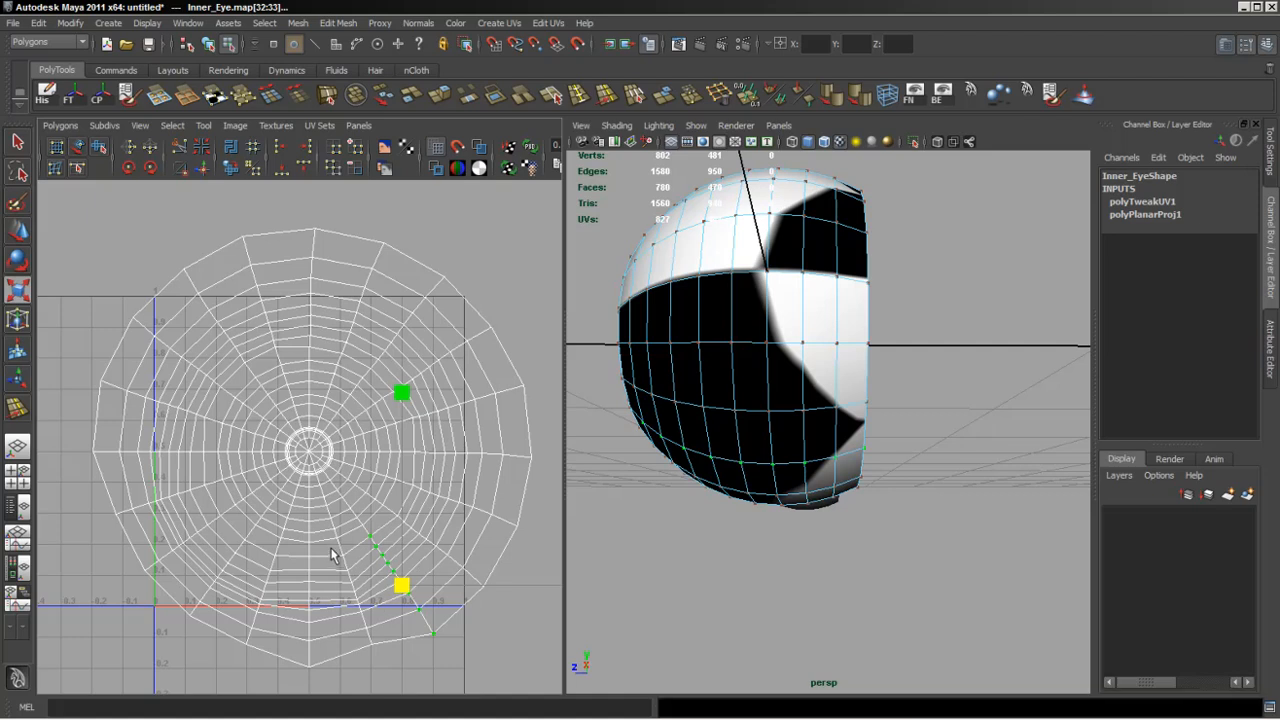
{"action": "left_click_drag", "start_coordinate": [333, 551], "coordinate": [379, 657]}
{"action": "key", "text": "g"}
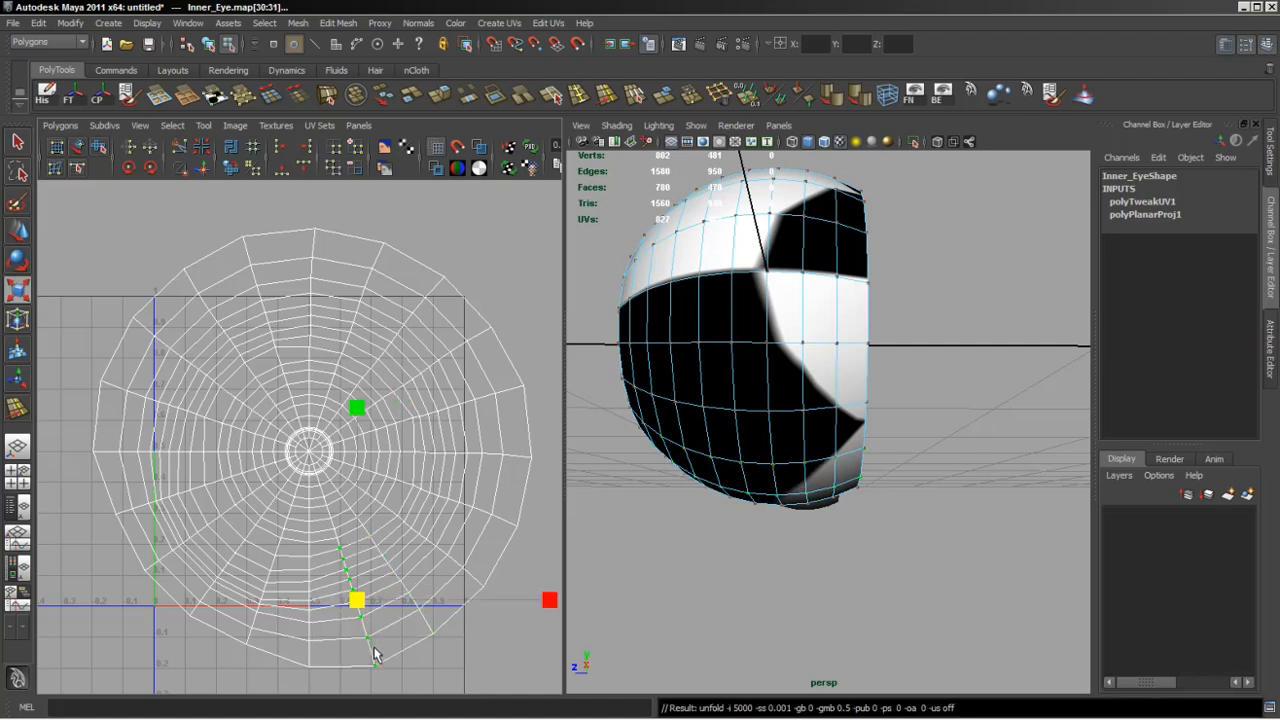
Unfold the outer UVs of the shell's bottom spoke and of the adjacent spoke clockwise from it.
{"action": "left_click_drag", "start_coordinate": [300, 557], "coordinate": [329, 671]}
{"action": "key", "text": "g"}
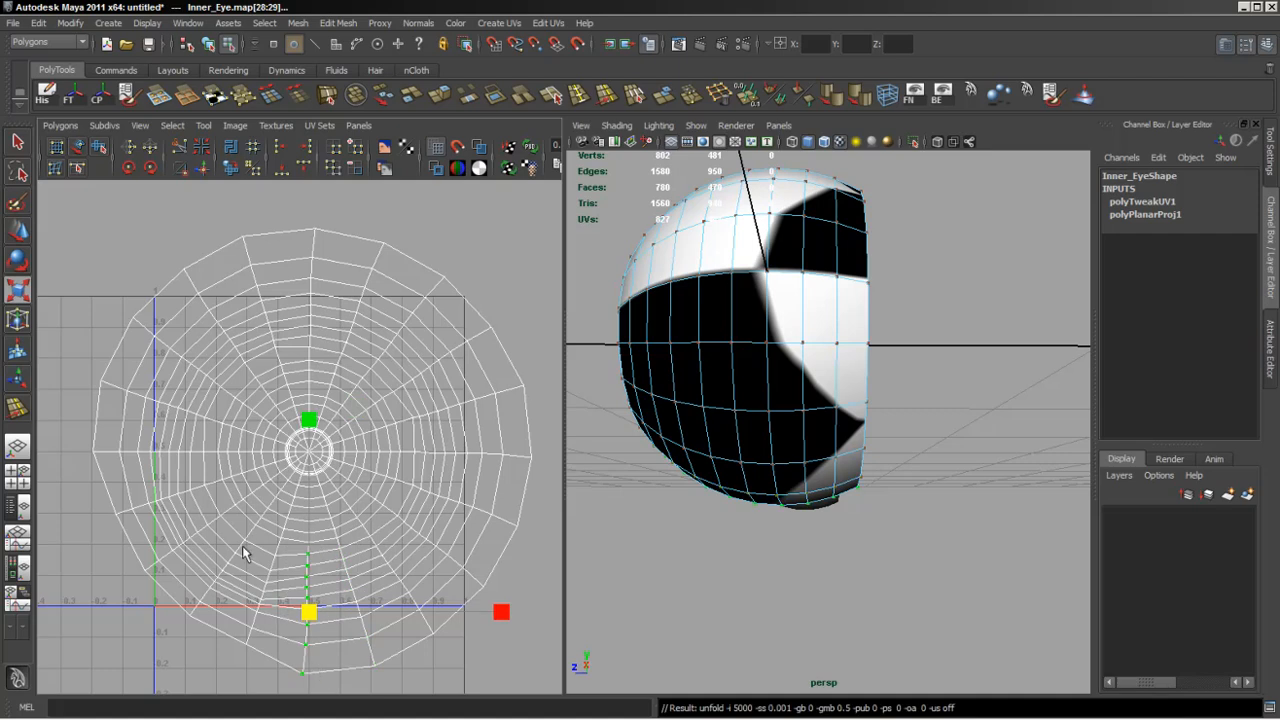
{"action": "left_click_drag", "start_coordinate": [247, 556], "coordinate": [295, 668]}
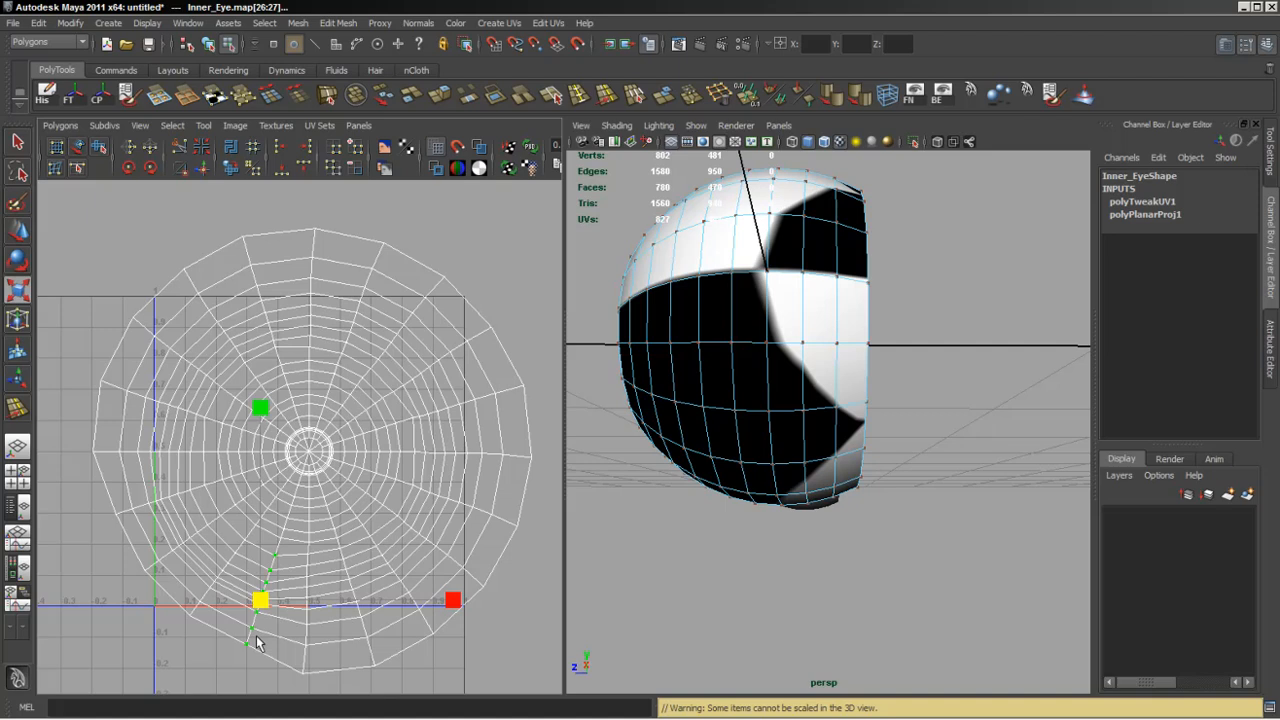
{"action": "key", "text": "g"}
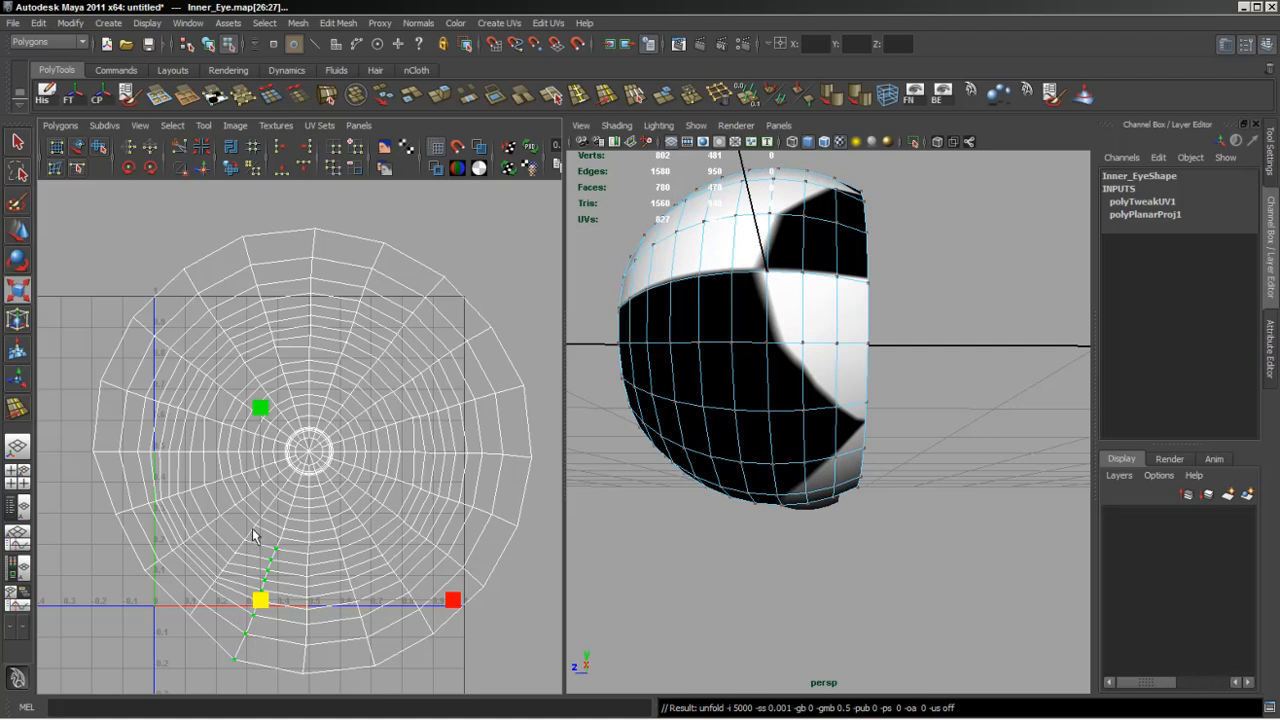
Unfold the outer UVs of the three remaining spokes in the shell's lower-left quarter, deselecting stray UVs of a neighbouring spoke.
{"action": "left_click_drag", "start_coordinate": [250, 541], "coordinate": [168, 615]}
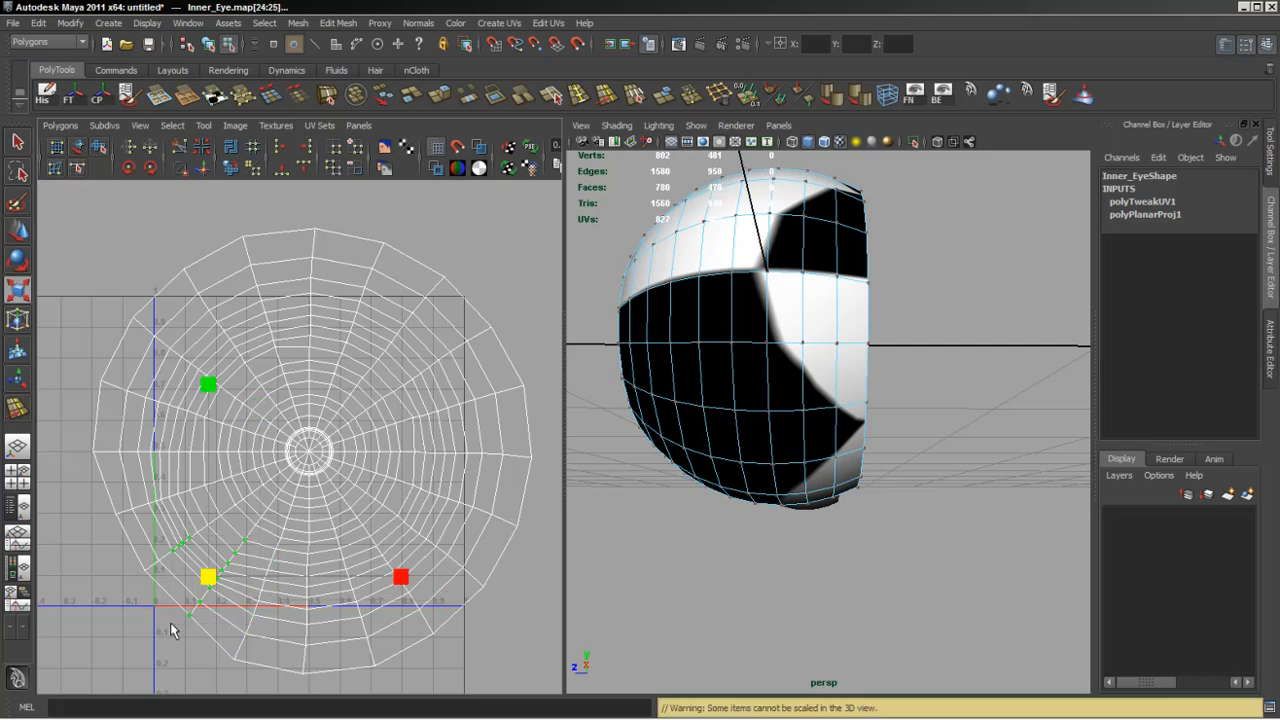
{"action": "left_click_drag", "start_coordinate": [120, 506], "coordinate": [204, 575], "text": "ctrl"}
{"action": "key", "text": "g"}
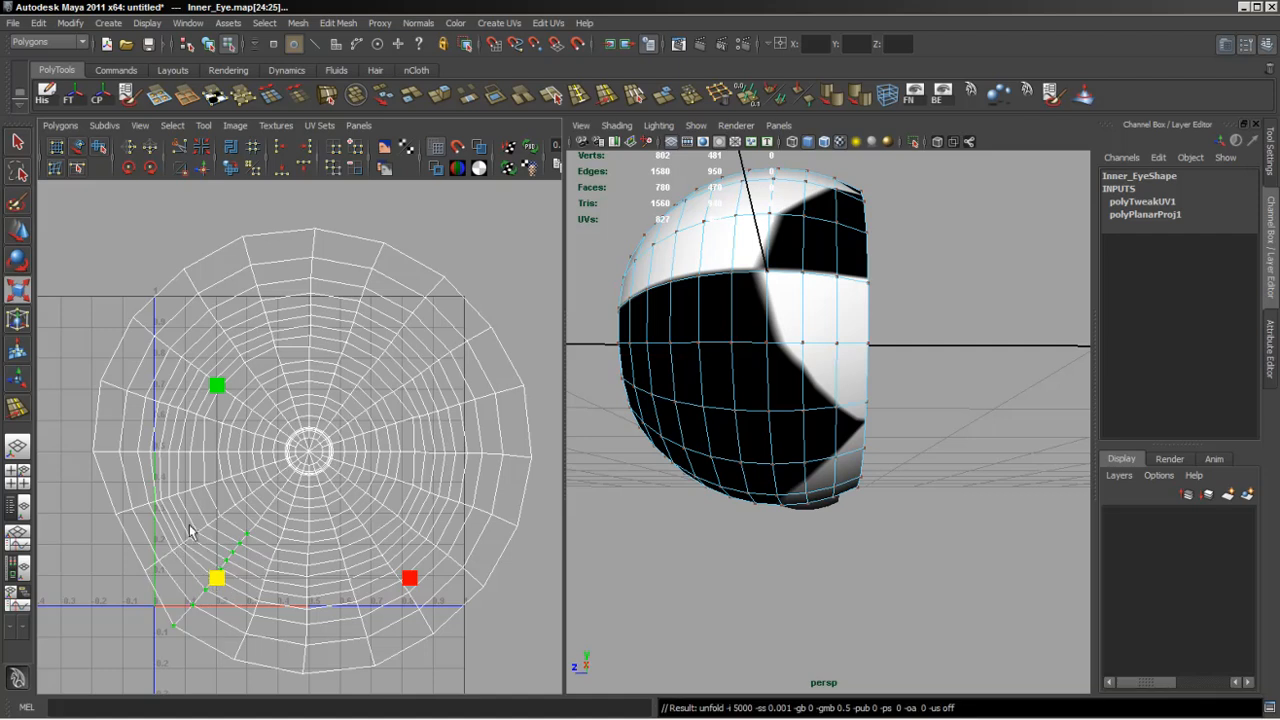
{"action": "left_click_drag", "start_coordinate": [209, 517], "coordinate": [143, 586]}
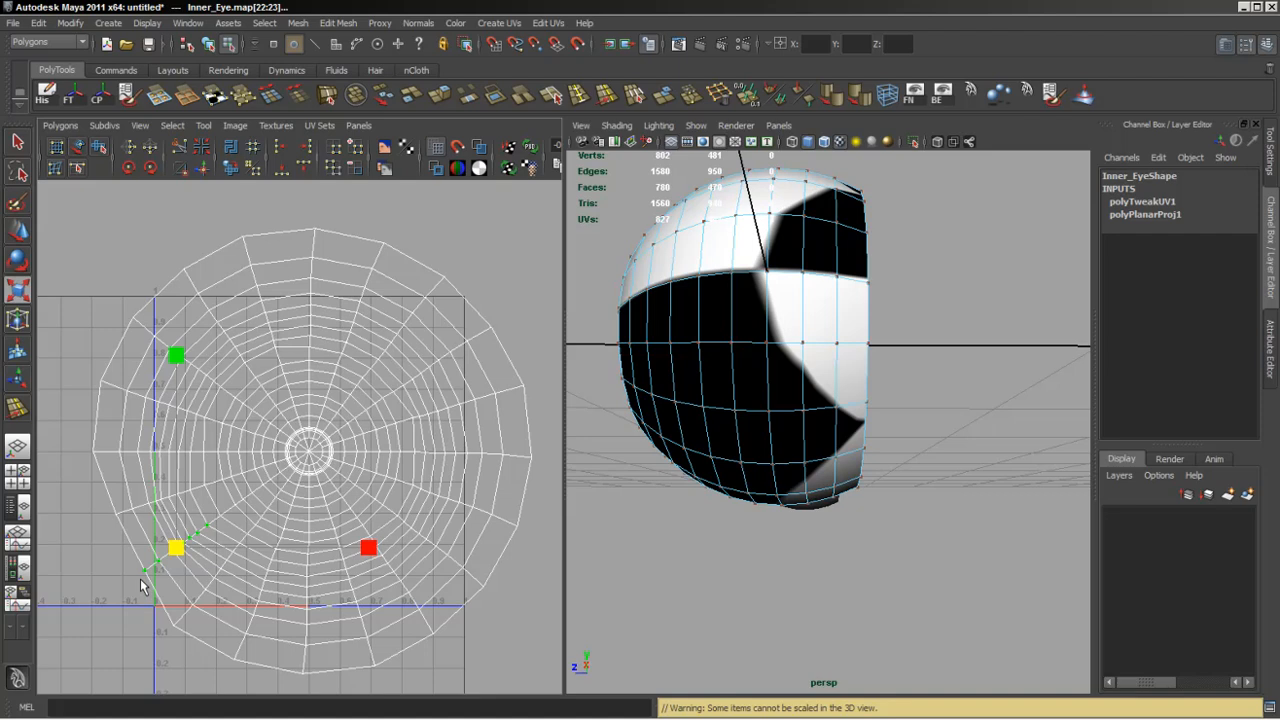
{"action": "key", "text": "g"}
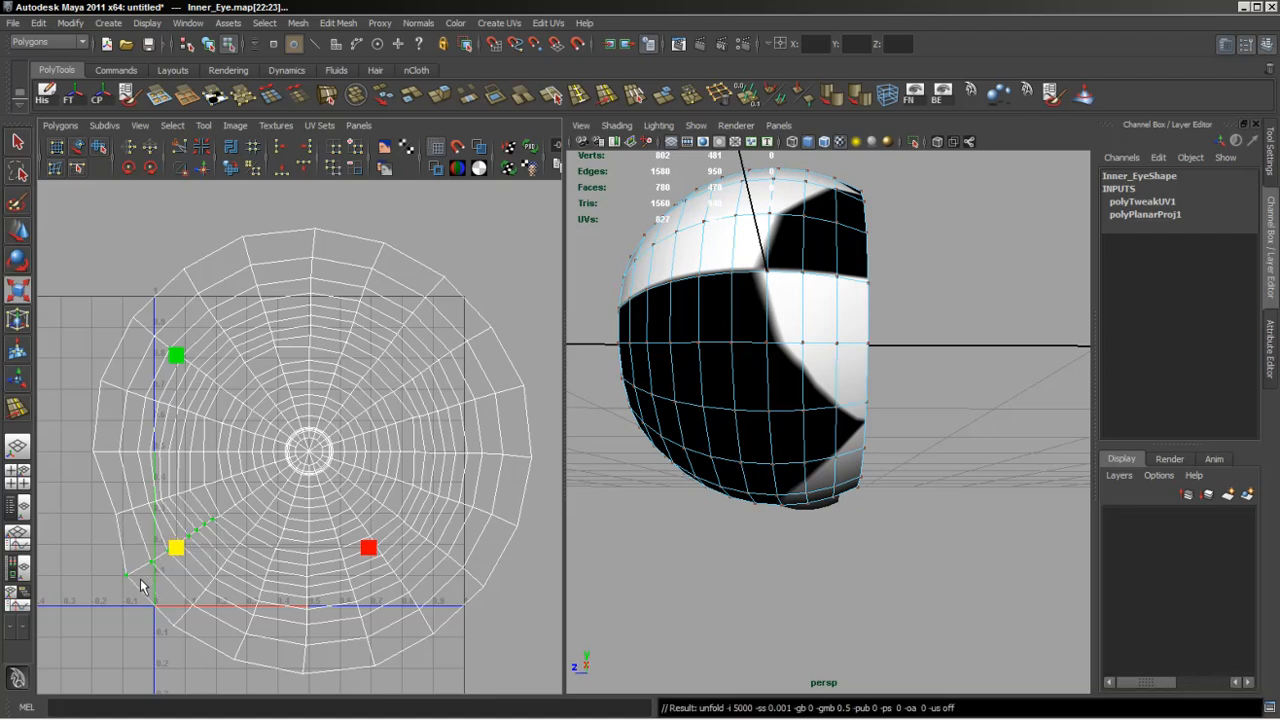
{"action": "left_click_drag", "start_coordinate": [96, 486], "coordinate": [209, 520]}
{"action": "key", "text": "g"}
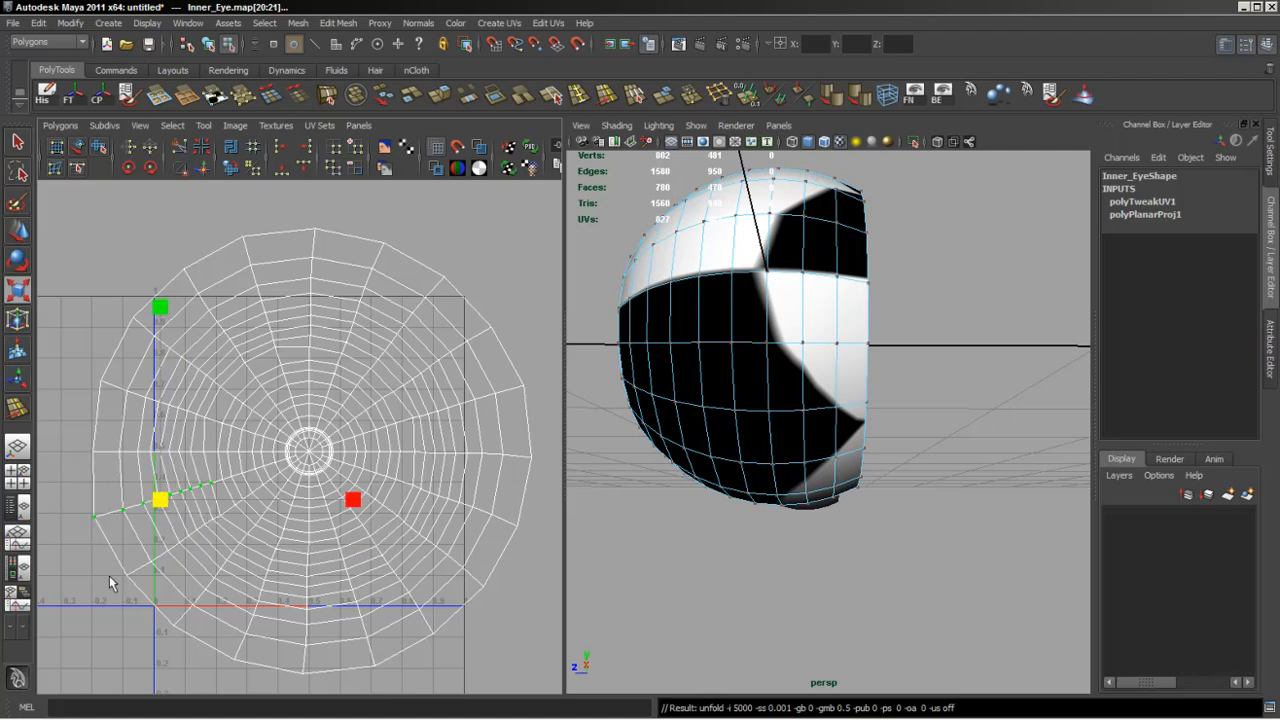
Nudge inward a mid-ring UV on the spoke above the right horizontal one and the rim UV of the spoke below the left horizontal one.
{"action": "left_click", "coordinate": [17, 145]}
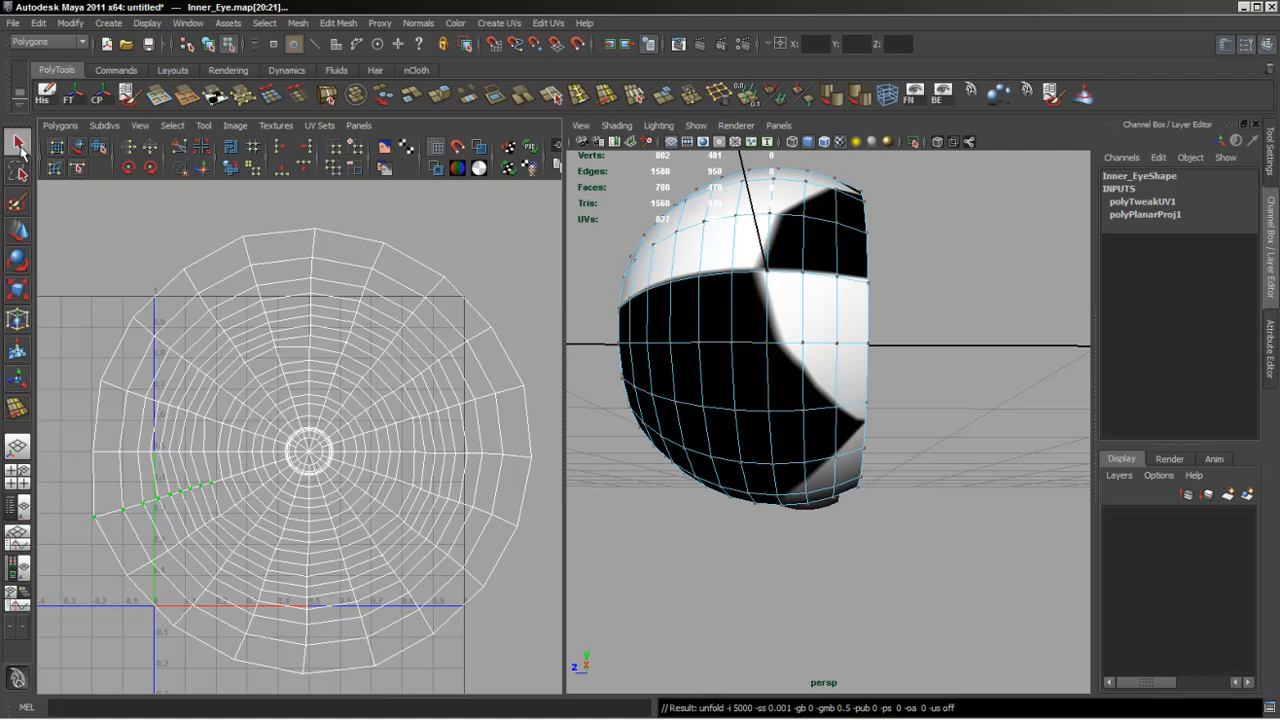
{"action": "left_click", "coordinate": [413, 419]}
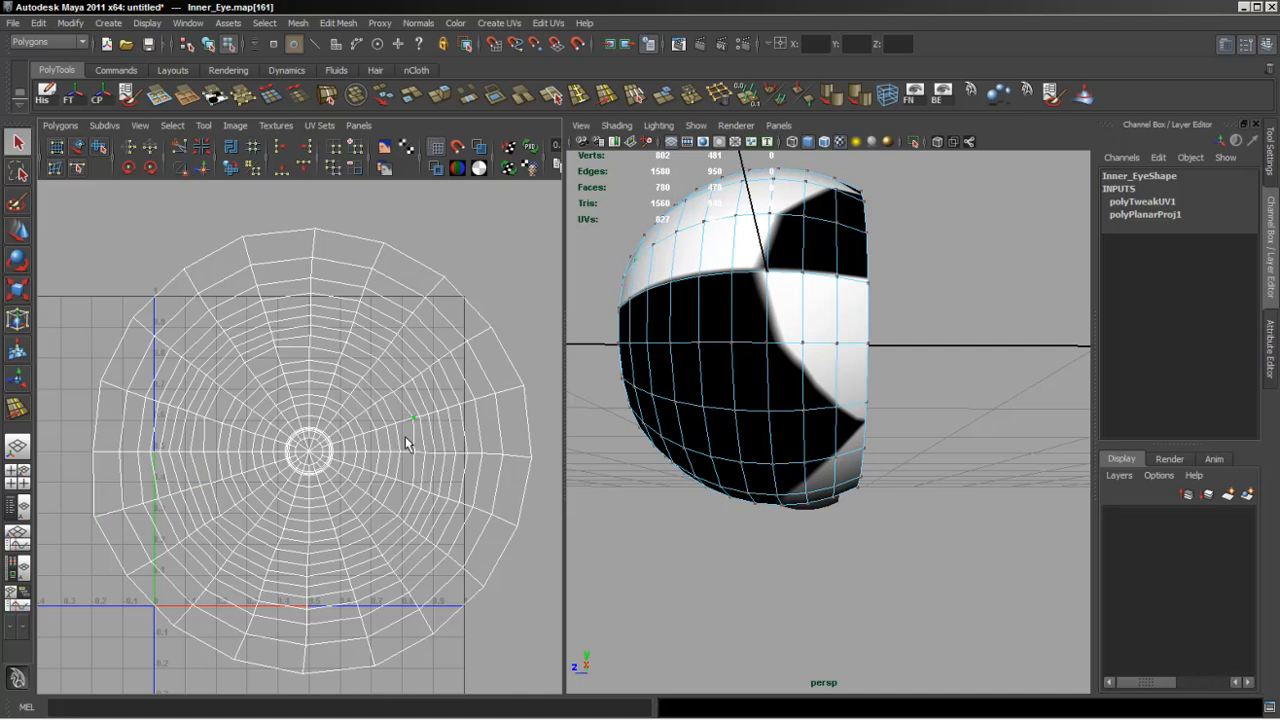
{"action": "key", "text": "w"}
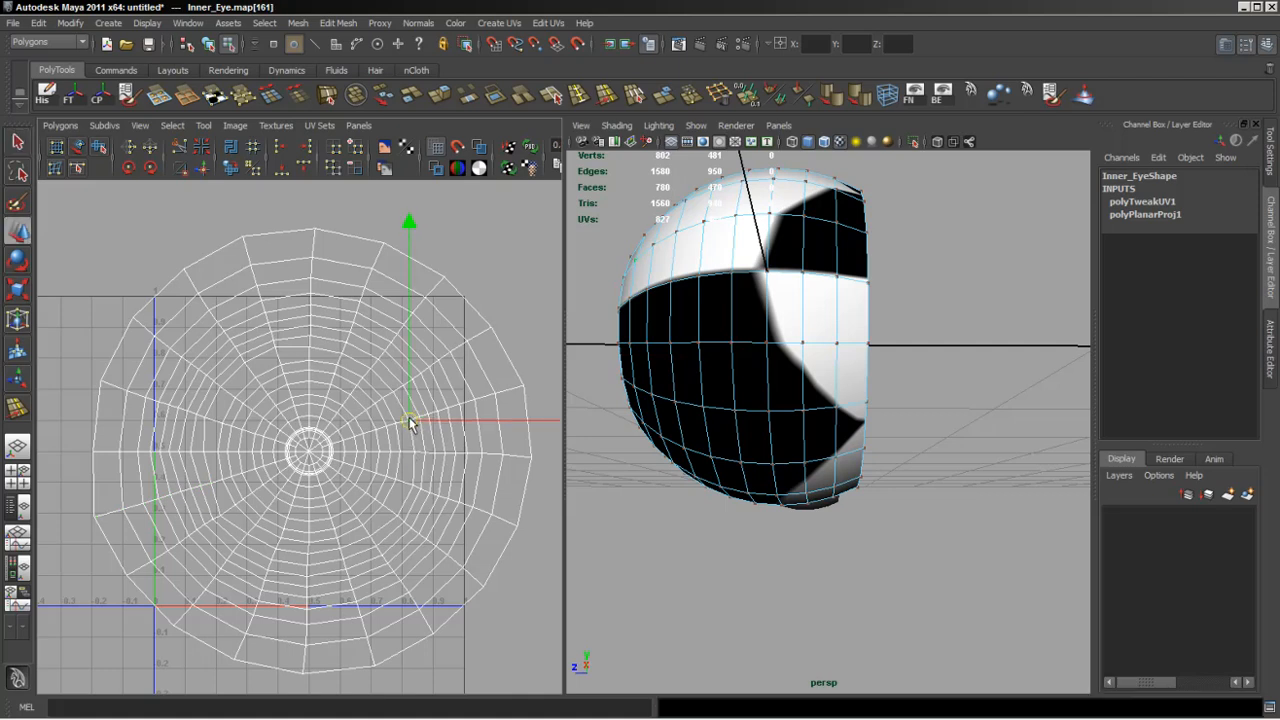
{"action": "left_click_drag", "start_coordinate": [409, 418], "coordinate": [407, 417]}
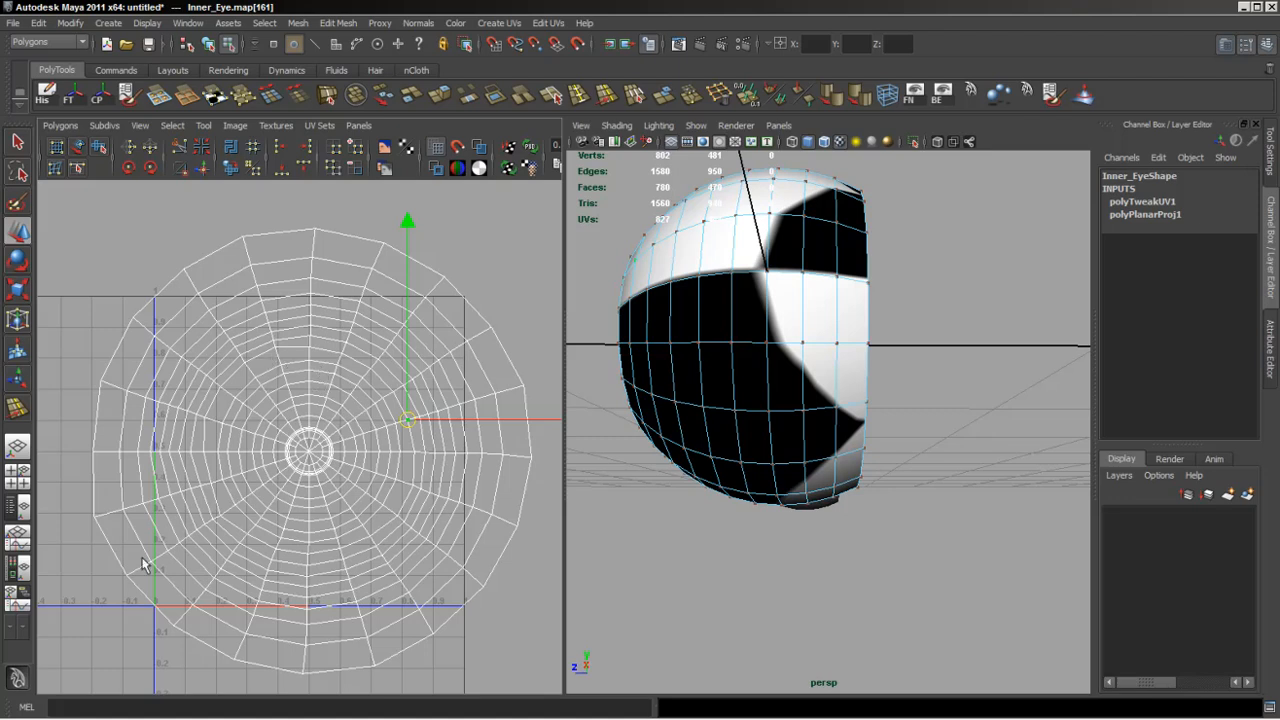
{"action": "left_click", "coordinate": [95, 528]}
{"action": "left_click_drag", "start_coordinate": [95, 521], "coordinate": [99, 520]}
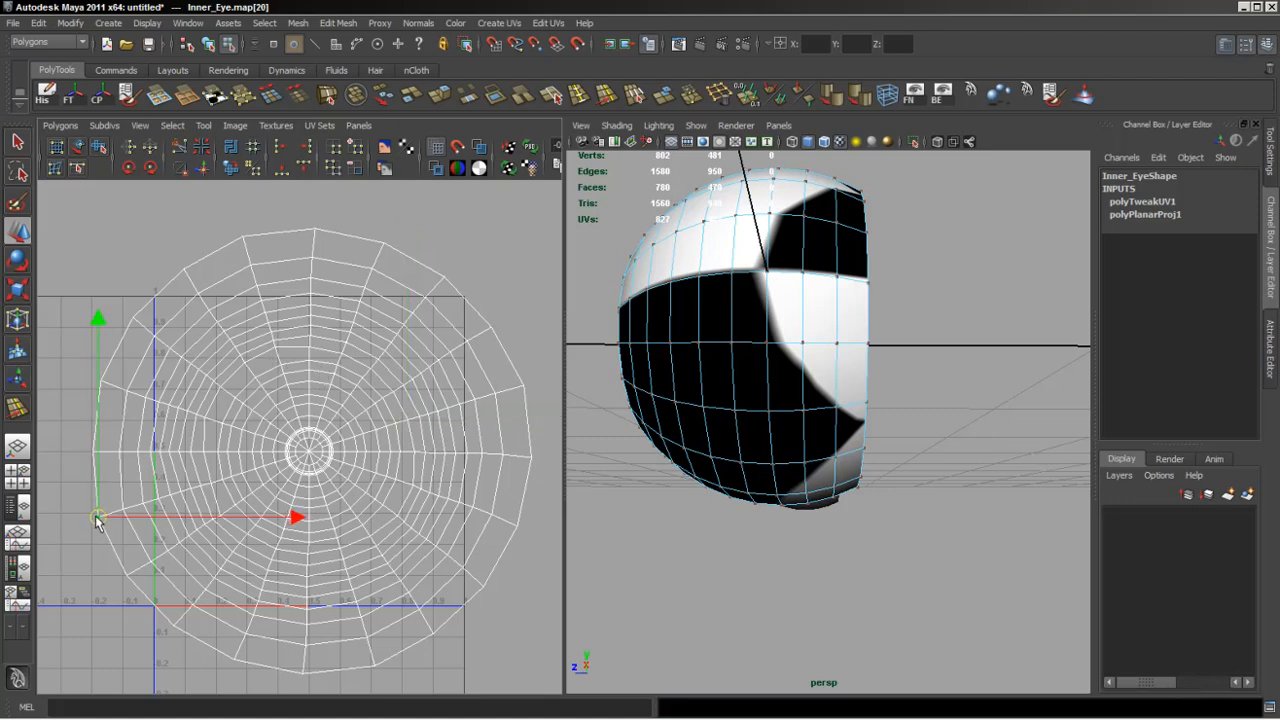
Adjust the rim UVs on the shell's right side, from the spoke above the horizontal one down the lower-right quarter, to even the outline.
{"action": "left_click", "coordinate": [523, 385]}
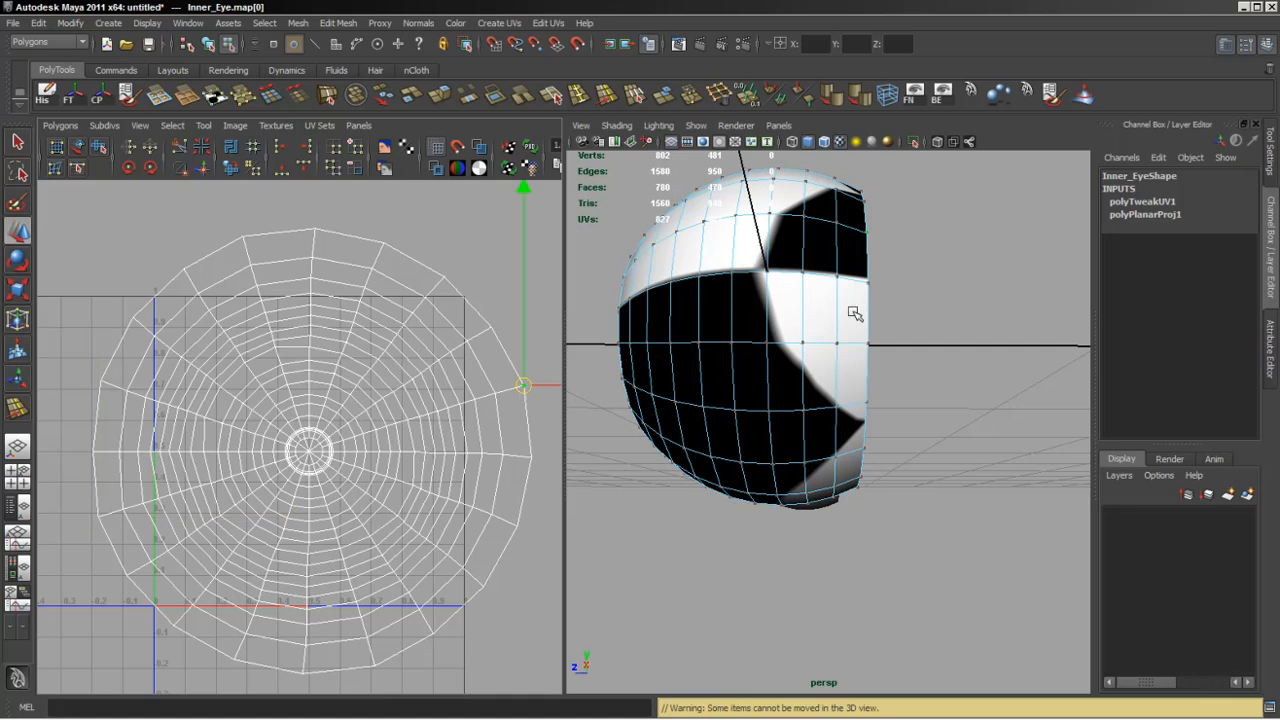
{"action": "left_click", "coordinate": [530, 456]}
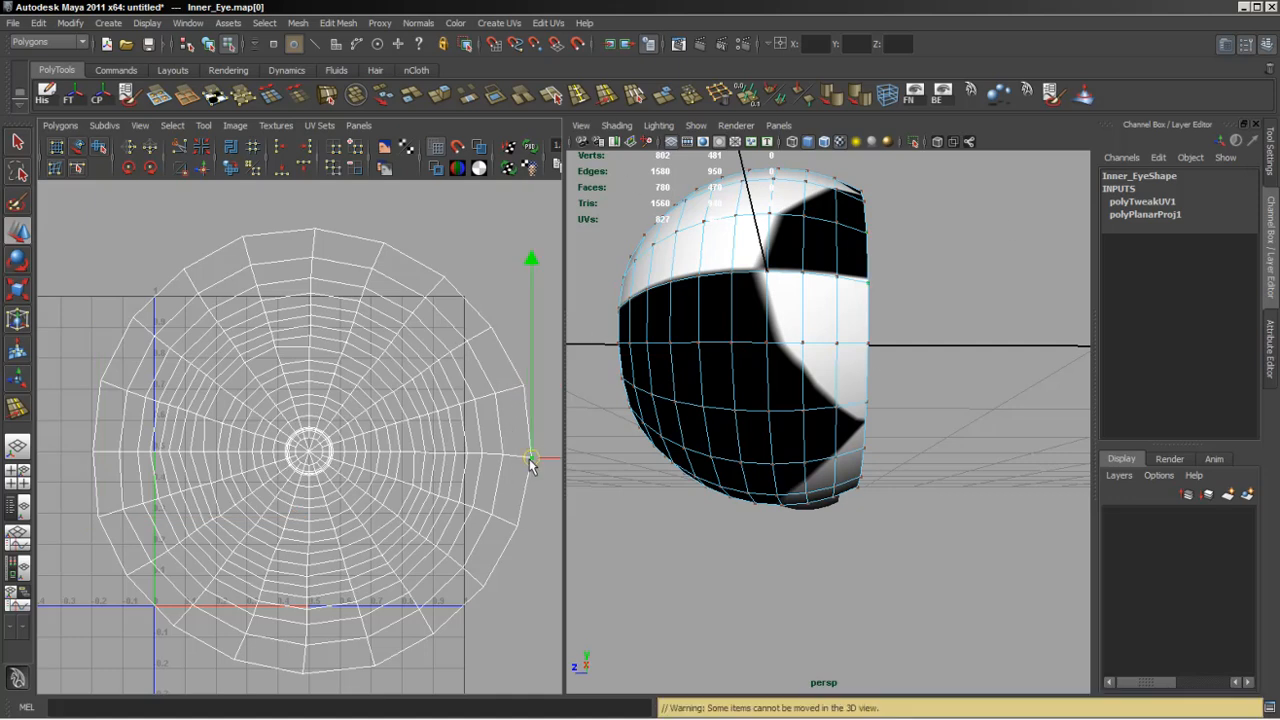
{"action": "left_click", "coordinate": [516, 523]}
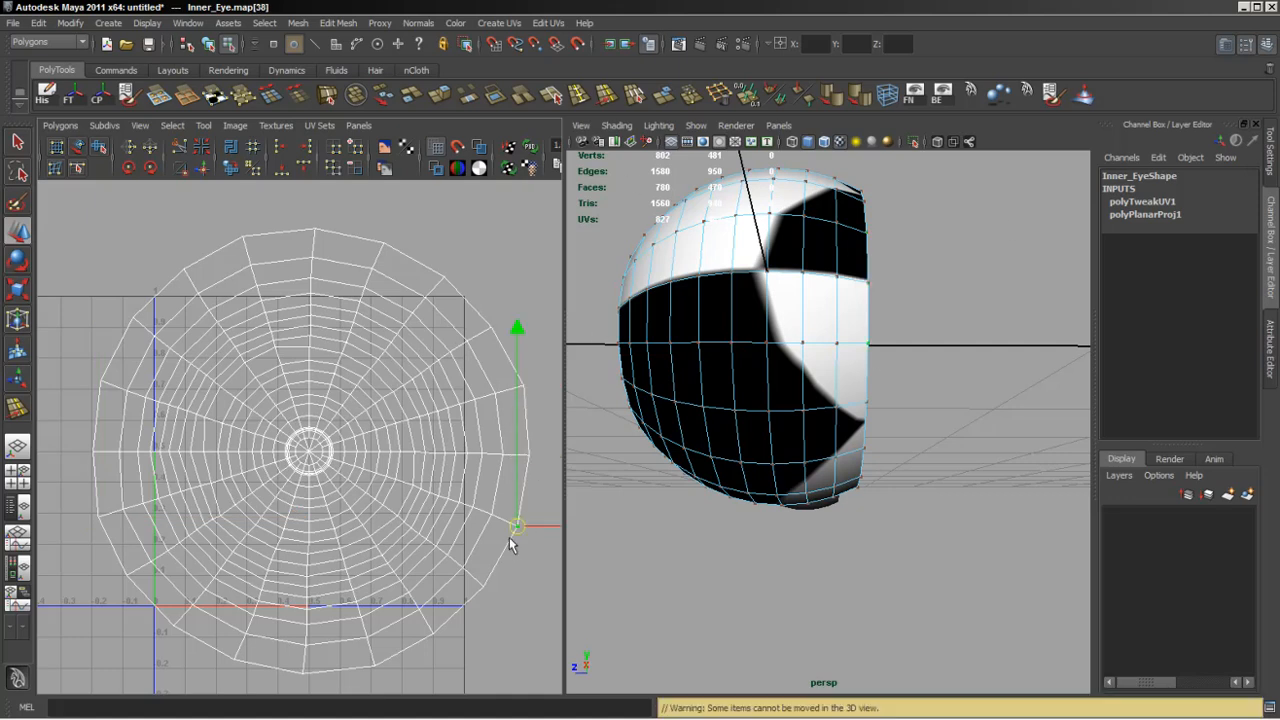
{"action": "left_click", "coordinate": [484, 588]}
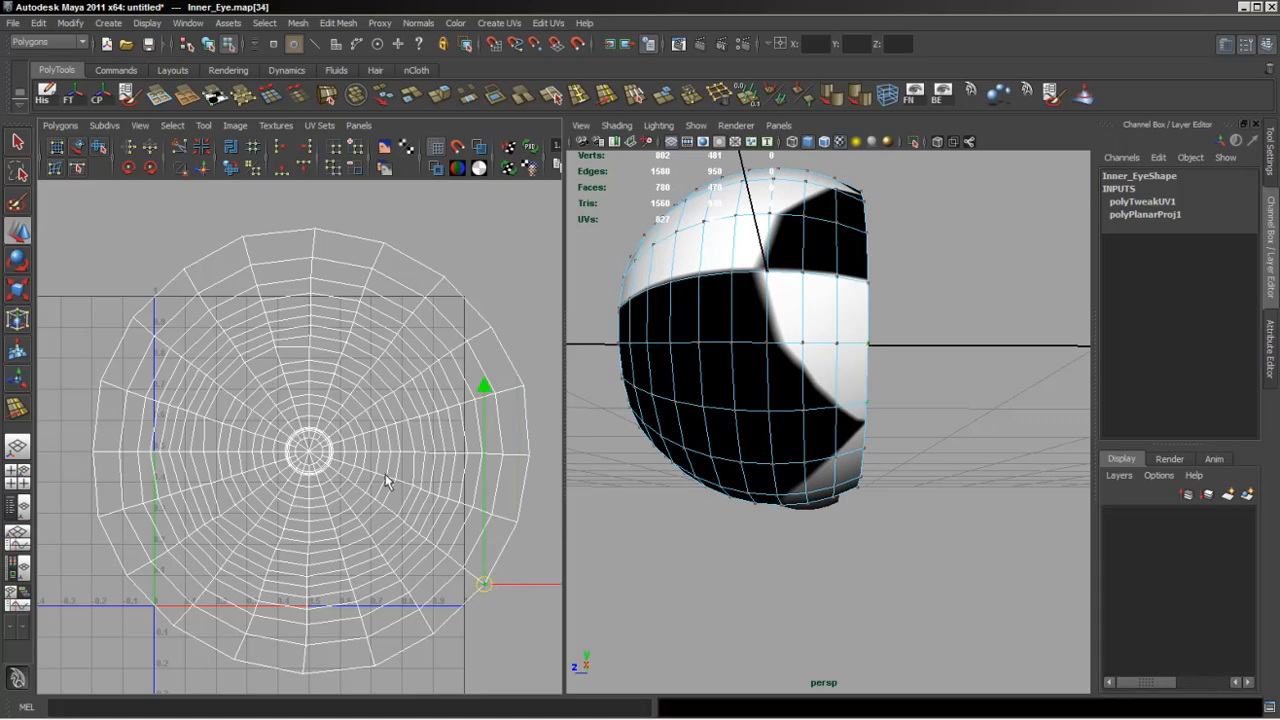
Nudge the rim UVs of the left horizontal spoke and the spoke above it slightly outward to round the outline.
{"action": "left_click", "coordinate": [98, 381]}
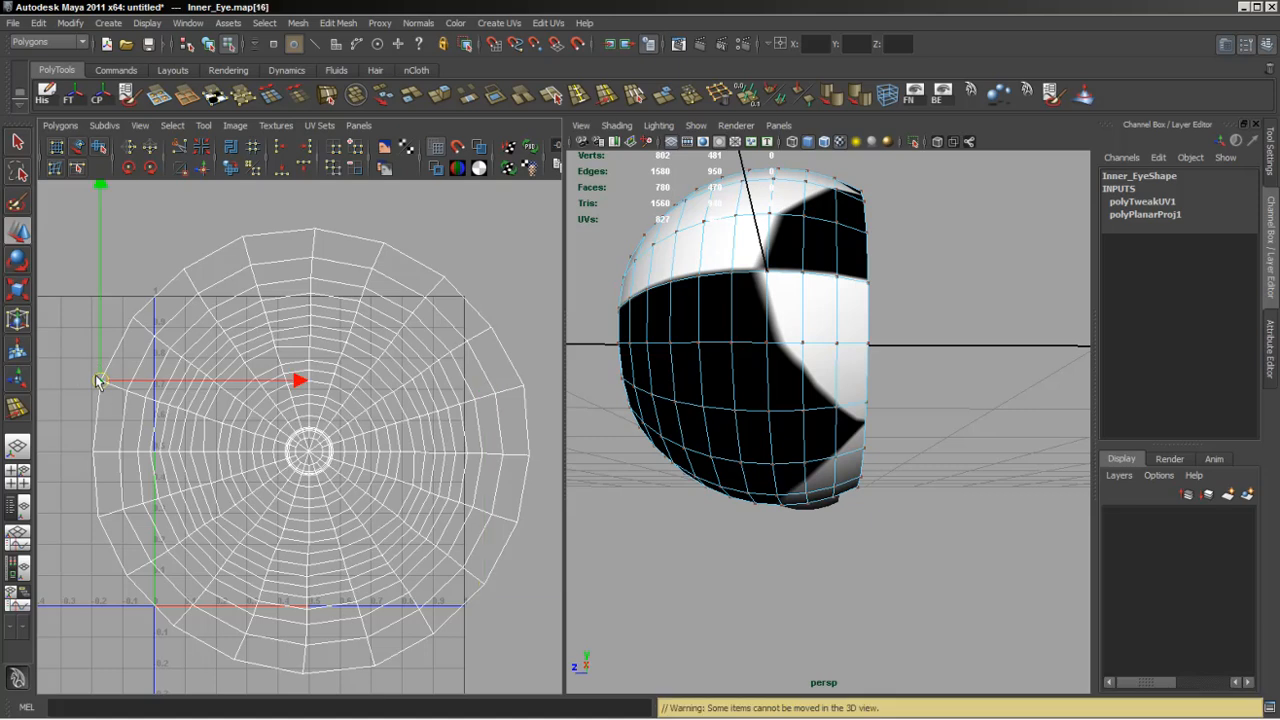
{"action": "left_click_drag", "start_coordinate": [98, 381], "coordinate": [96, 383]}
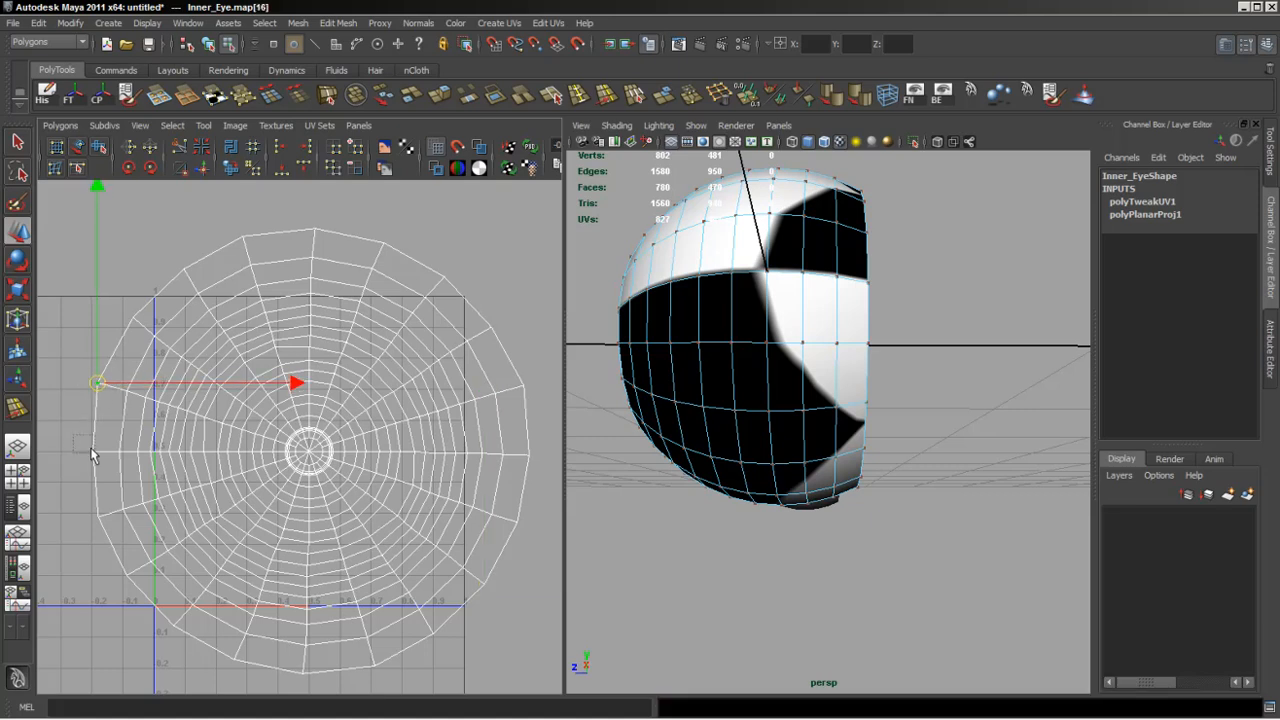
{"action": "left_click_drag", "start_coordinate": [90, 455], "coordinate": [92, 456]}
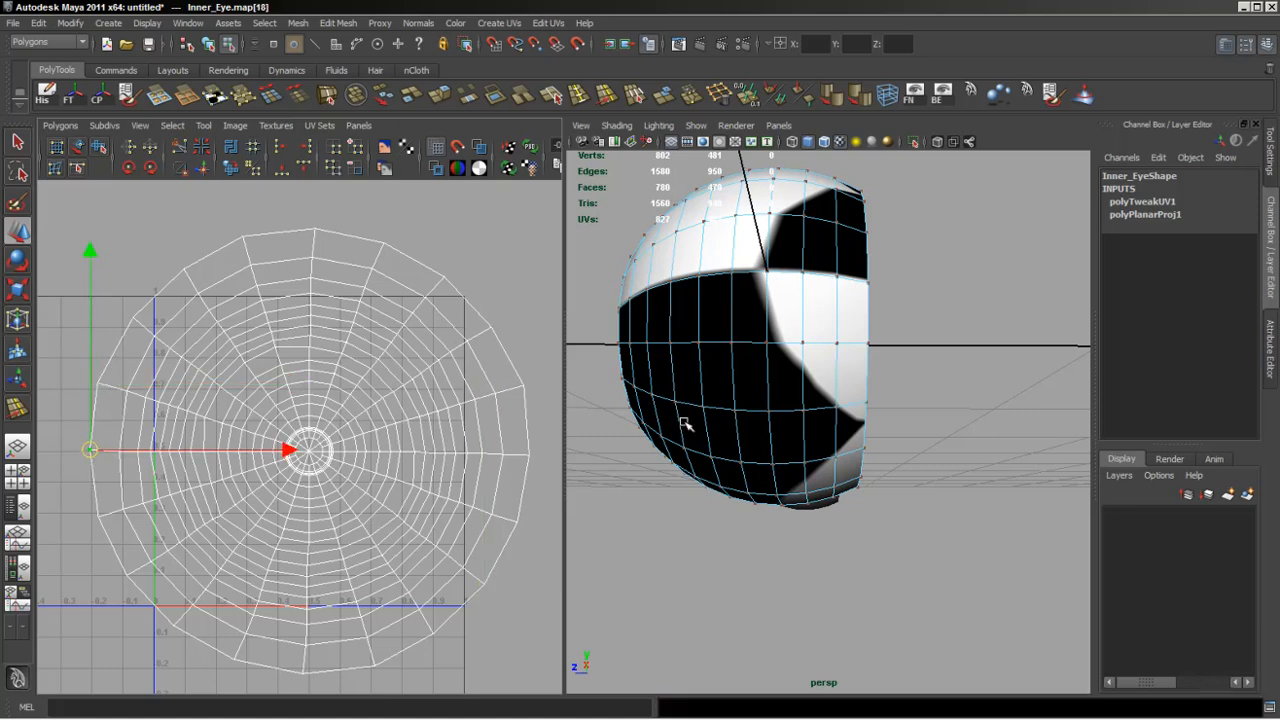
Select the uneven edge loop about midway between the shell's centre and rim, convert it to UVs and unfold them.
{"action": "left_click_drag", "start_coordinate": [842, 434], "coordinate": [503, 450], "text": "alt"}
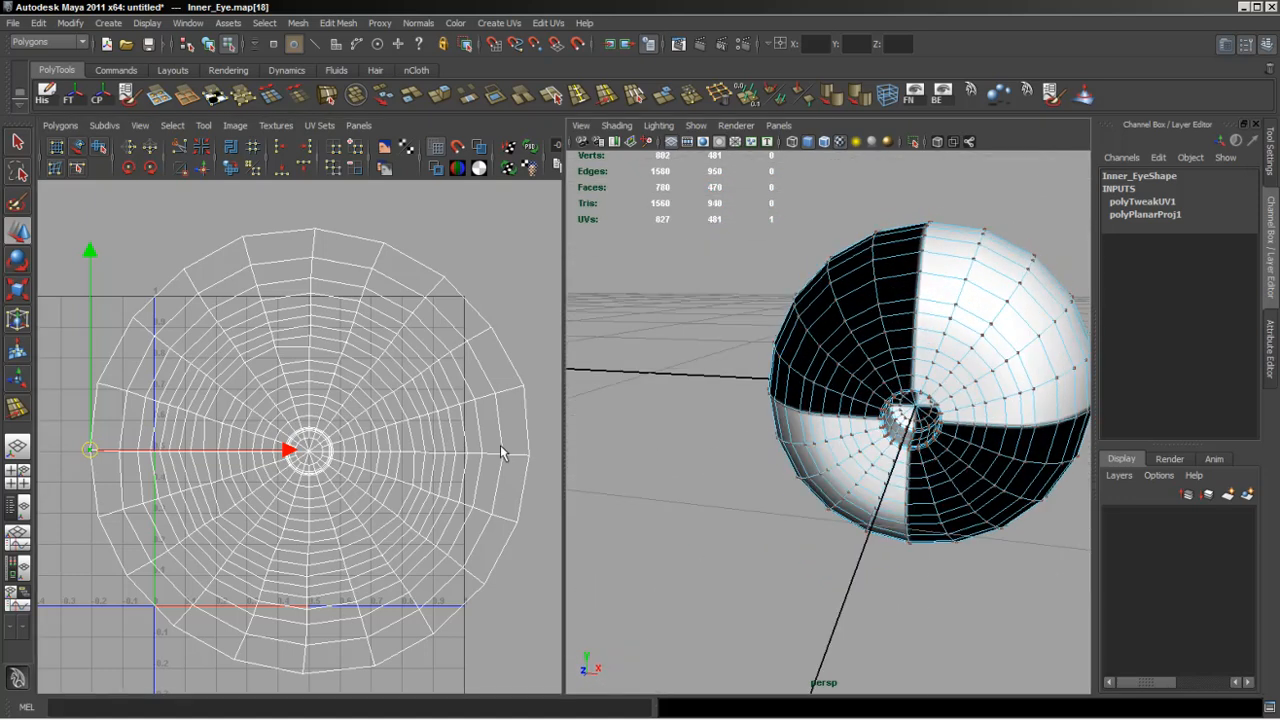
{"action": "left_click", "coordinate": [278, 348]}
{"action": "left_click", "coordinate": [312, 346]}
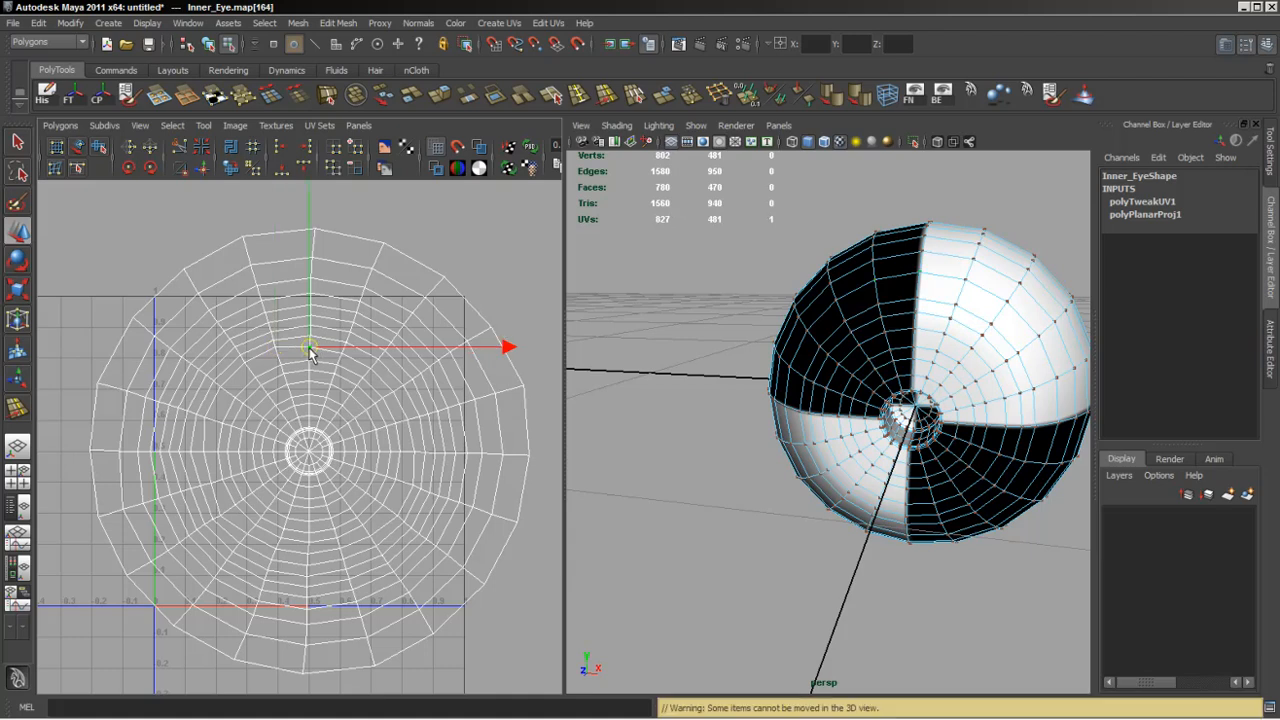
{"action": "right_click_drag", "start_coordinate": [292, 351], "coordinate": [293, 312]}
{"action": "left_click", "coordinate": [292, 350]}
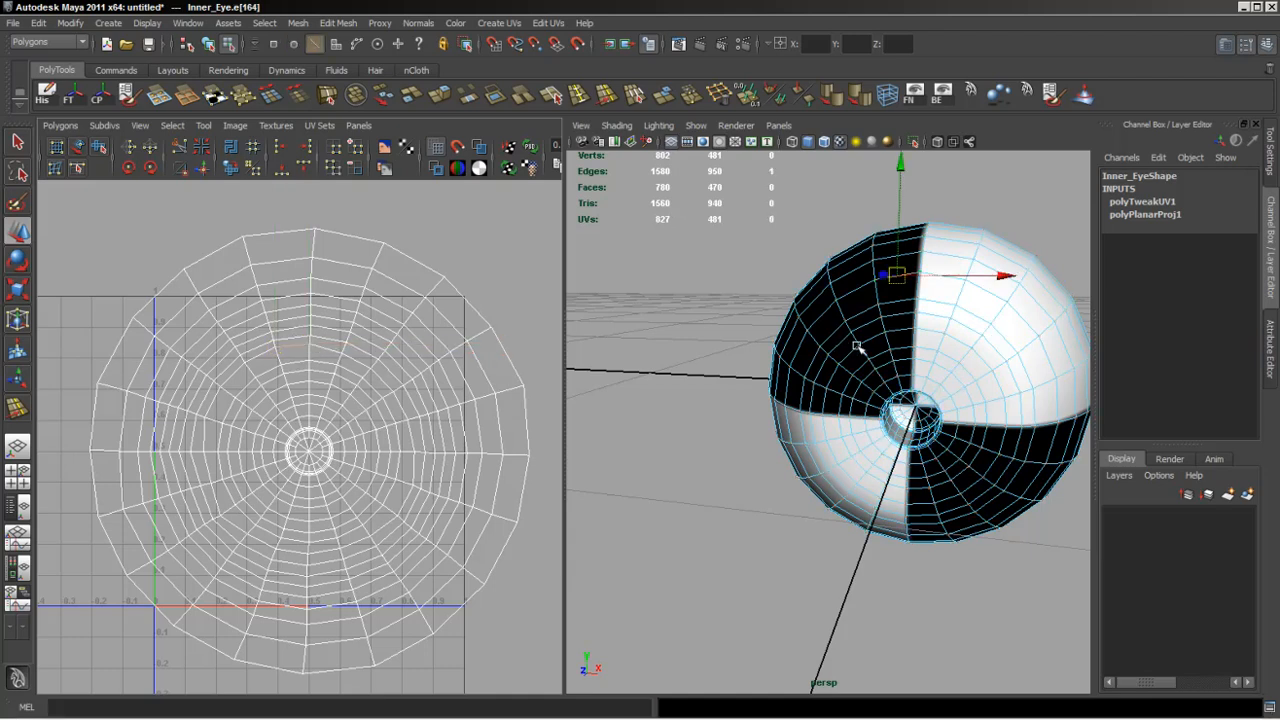
{"action": "left_click_drag", "start_coordinate": [925, 381], "coordinate": [888, 398], "text": "alt"}
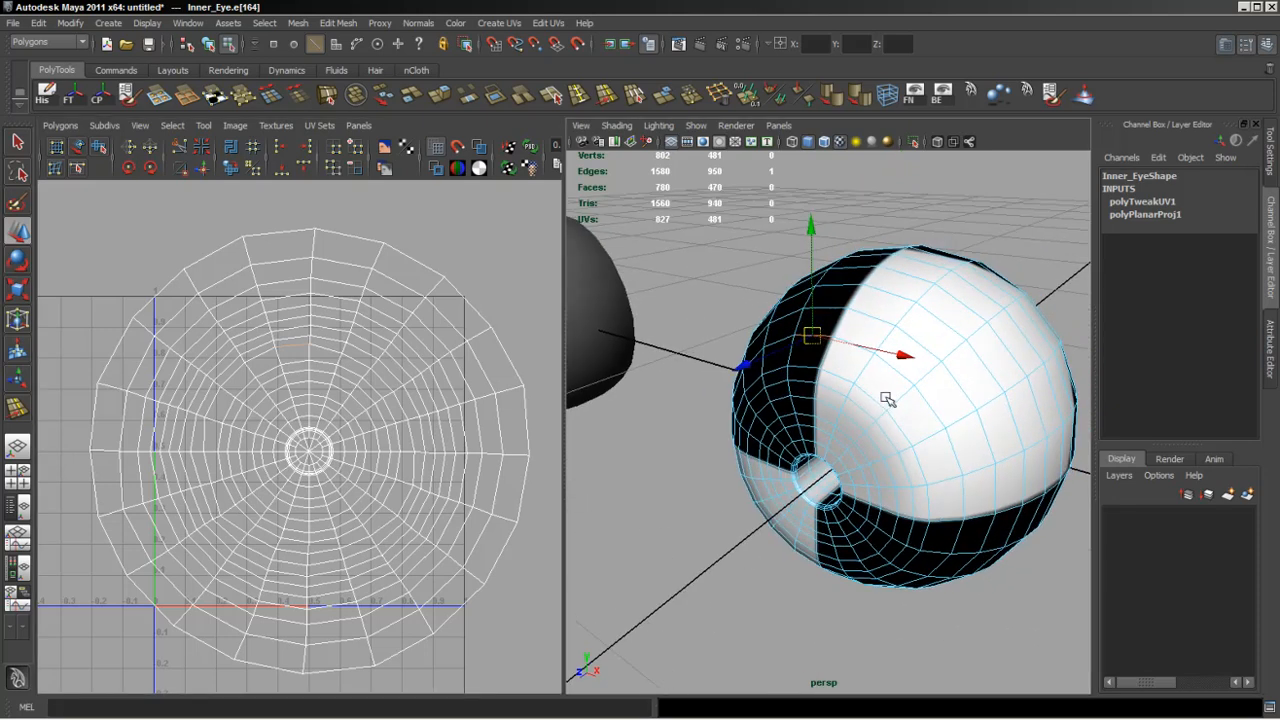
{"action": "double_click", "coordinate": [903, 375]}
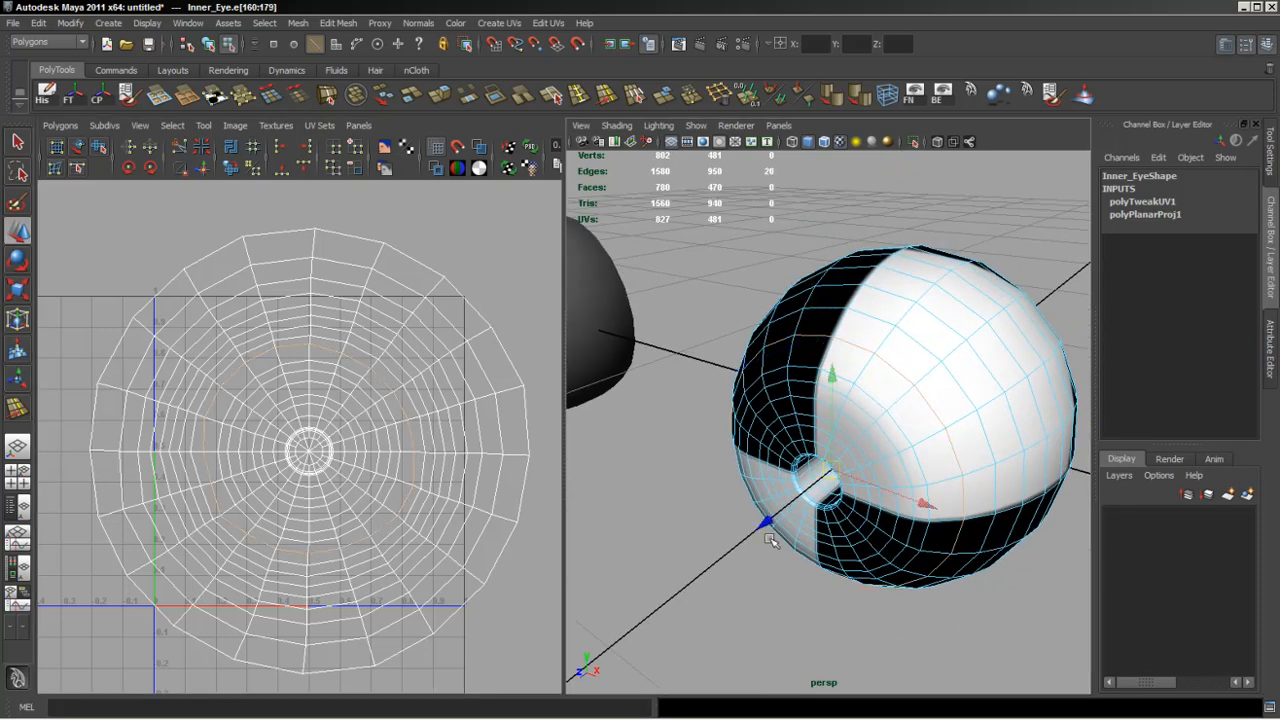
{"action": "left_click", "coordinate": [214, 96]}
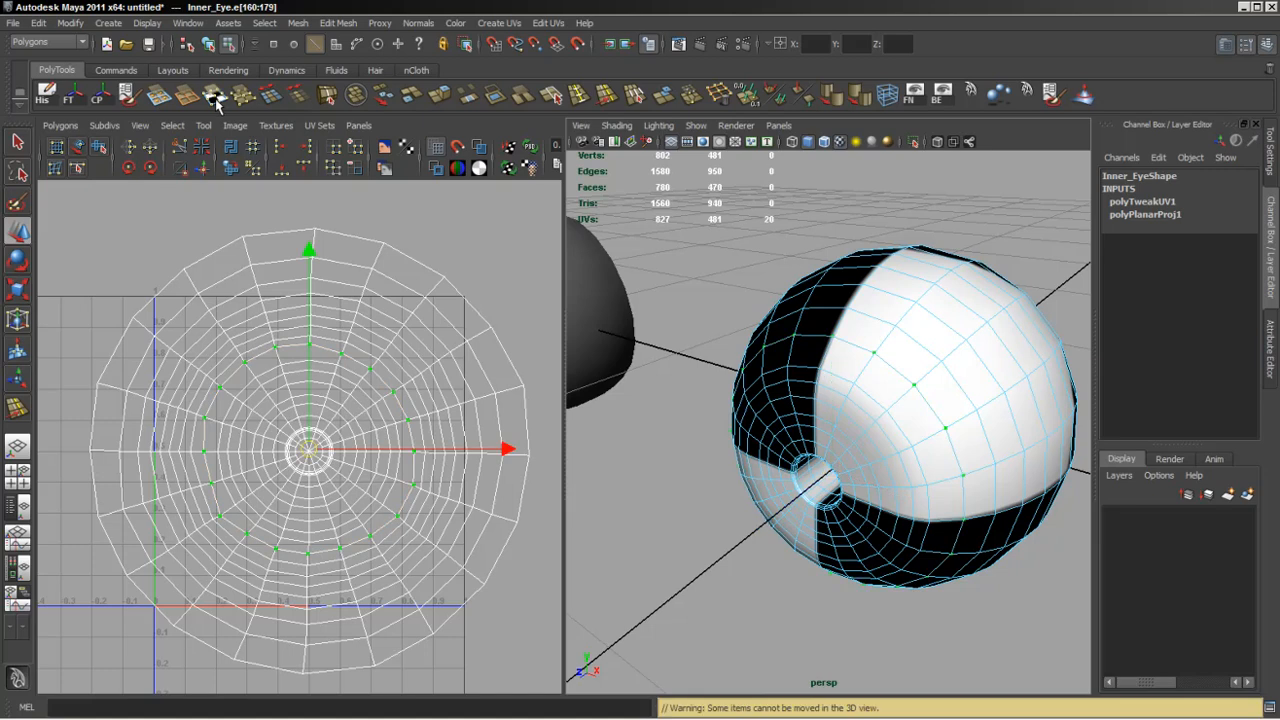
{"action": "left_click", "coordinate": [57, 127]}
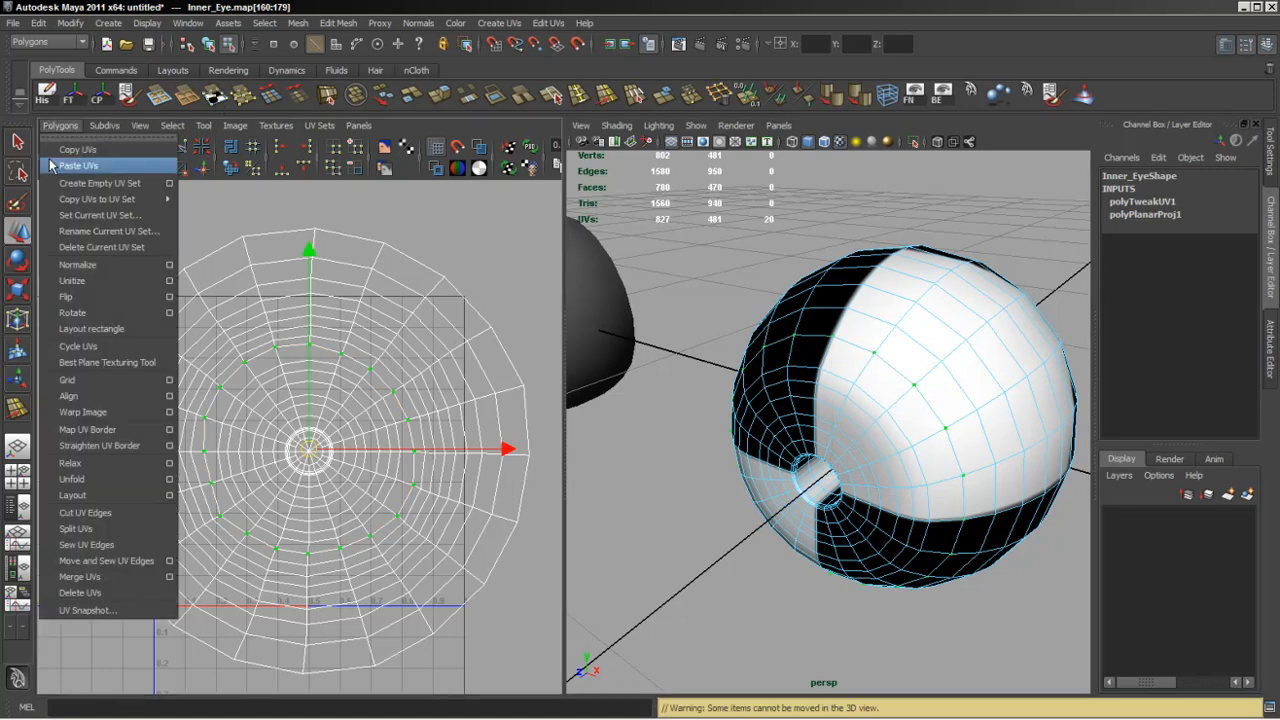
{"action": "left_click", "coordinate": [70, 480]}
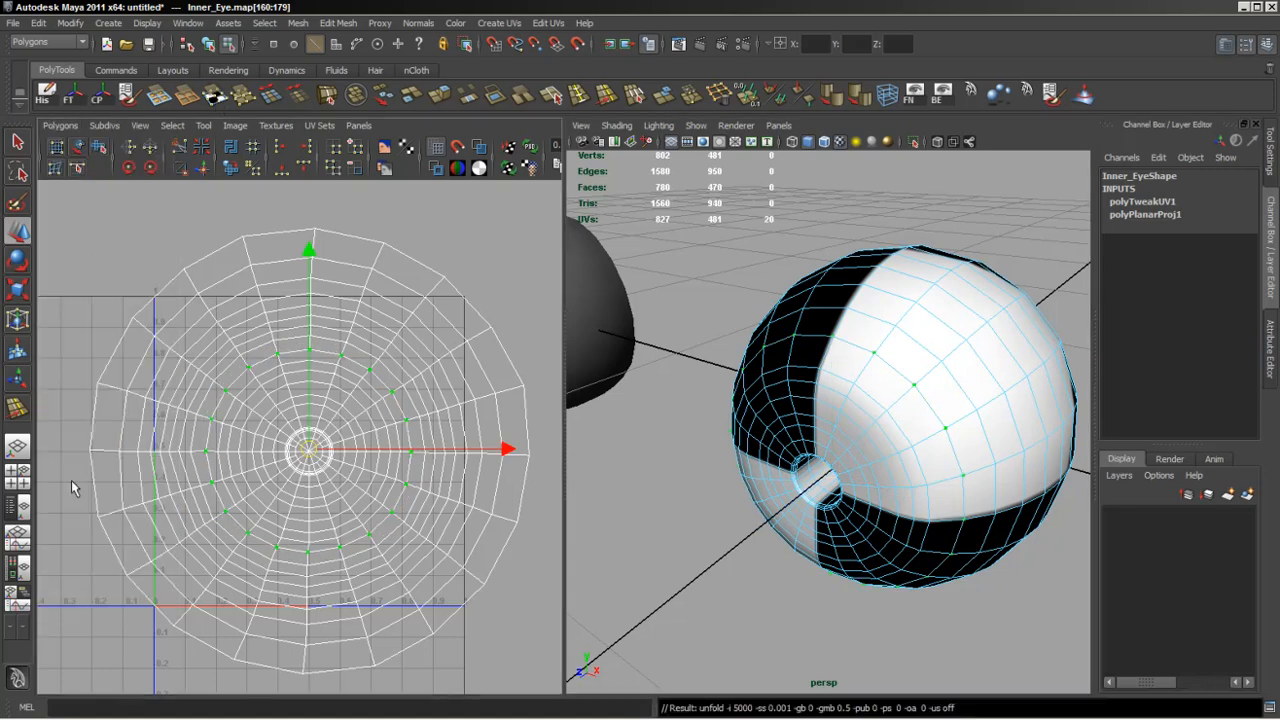
Clear the selection and fine-tune the rim UVs near the right horizontal spoke, then select the rim UV above the left horizontal spoke.
{"action": "left_click", "coordinate": [51, 449]}
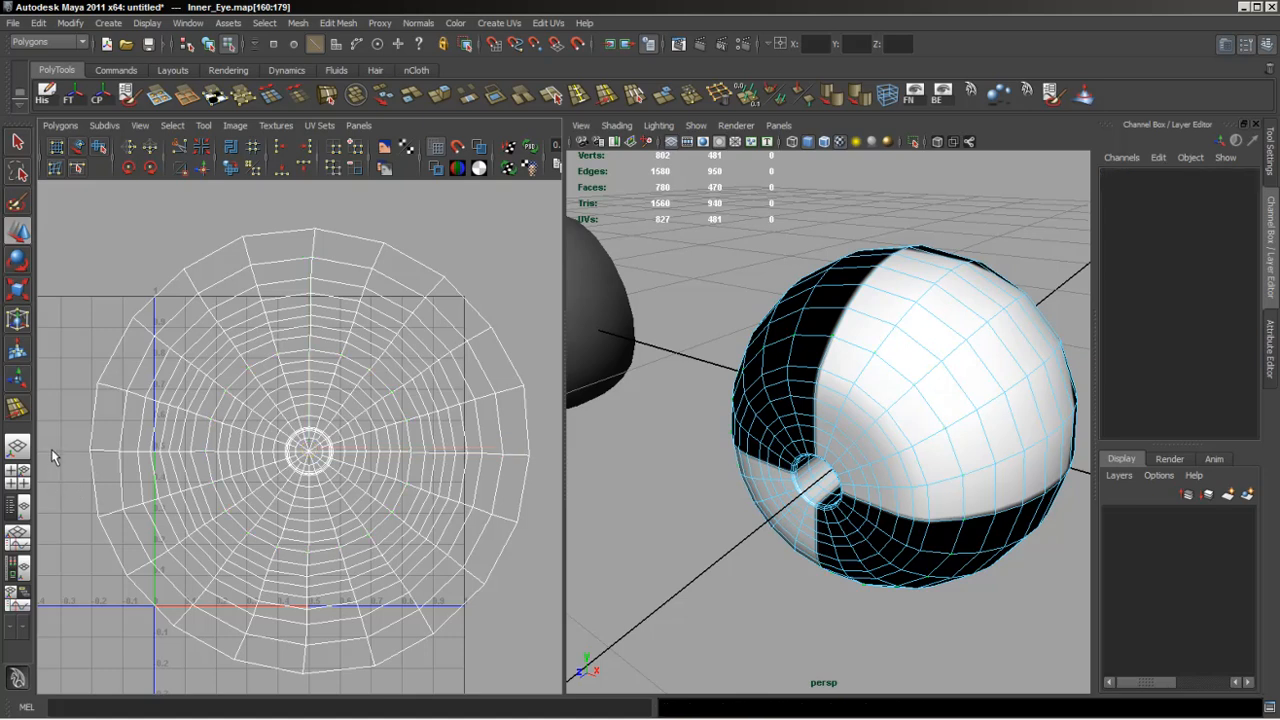
{"action": "left_click_drag", "start_coordinate": [920, 481], "coordinate": [920, 452], "text": "alt"}
{"action": "left_click_drag", "start_coordinate": [529, 376], "coordinate": [511, 398]}
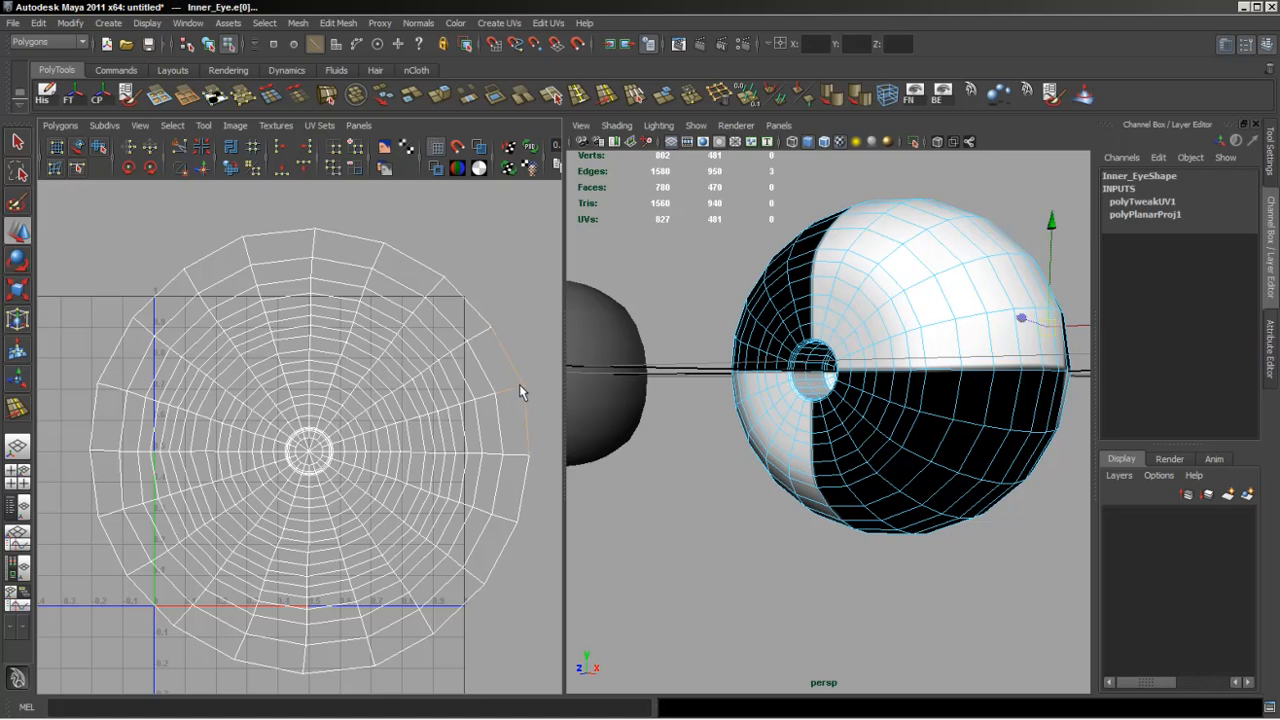
{"action": "key", "text": "F9"}
{"action": "left_click", "coordinate": [523, 390]}
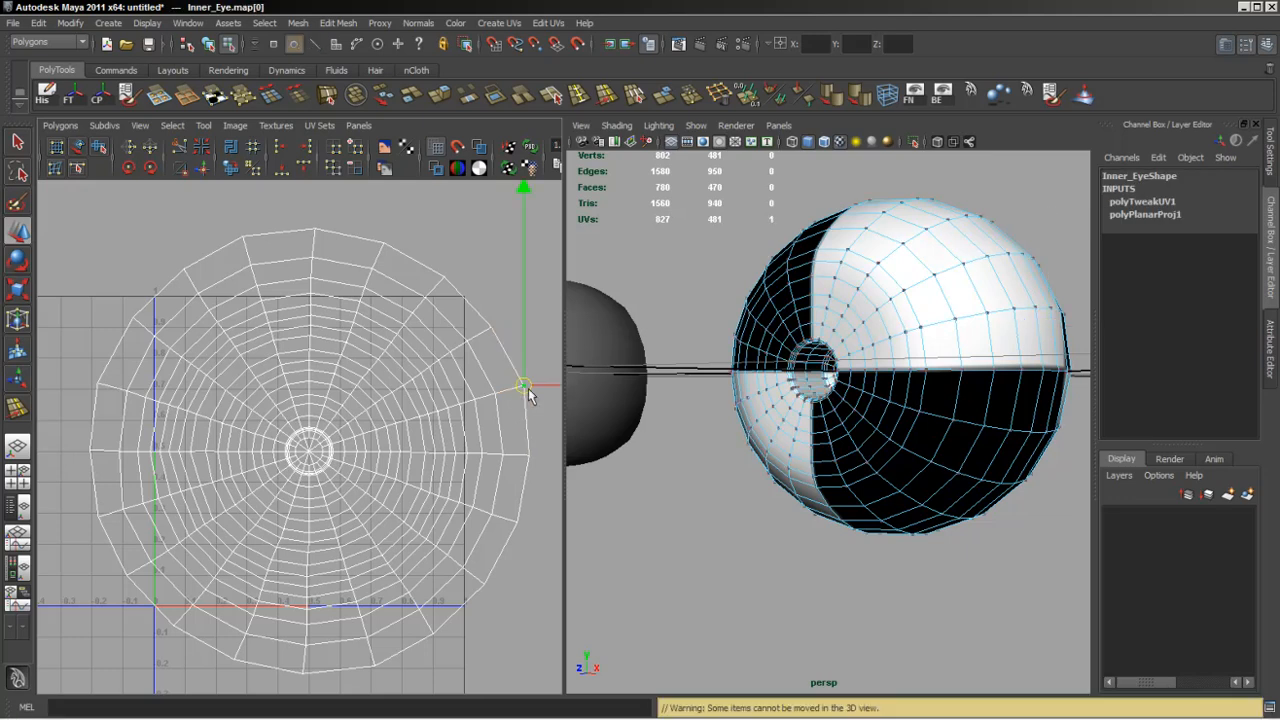
{"action": "left_click", "coordinate": [529, 457]}
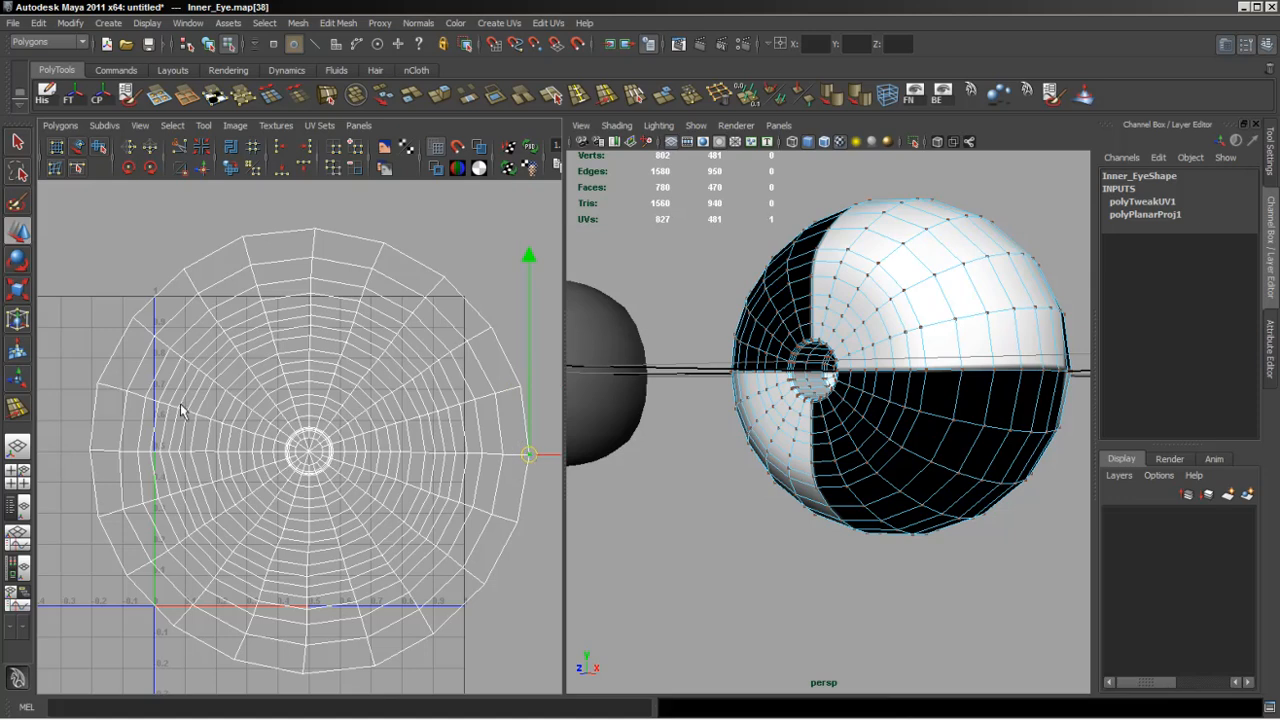
{"action": "left_click", "coordinate": [97, 384]}
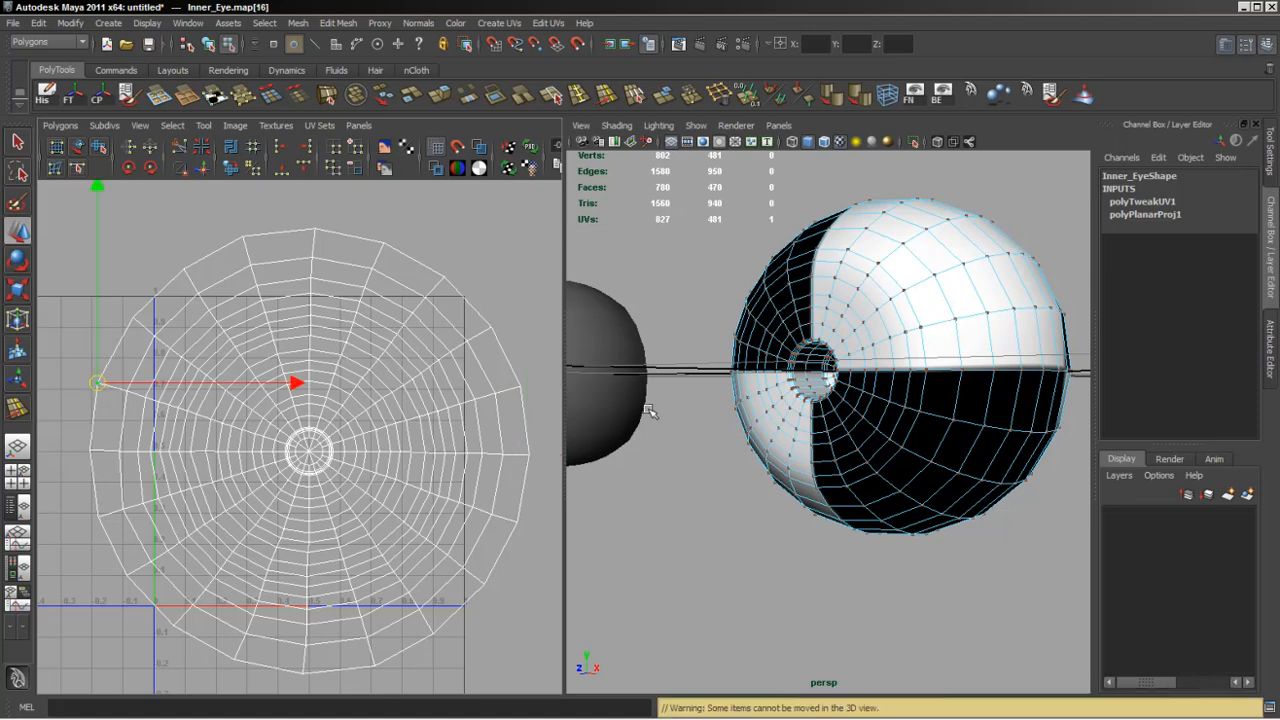
Select all of Inner_Eye's UVs, scale them down uniformly to fit inside the 0 to 1 UV square, and return to object selection.
{"action": "right_click_drag", "start_coordinate": [863, 460], "coordinate": [754, 446], "text": "alt"}
{"action": "middle_click_drag", "start_coordinate": [744, 456], "coordinate": [760, 457], "text": "alt"}
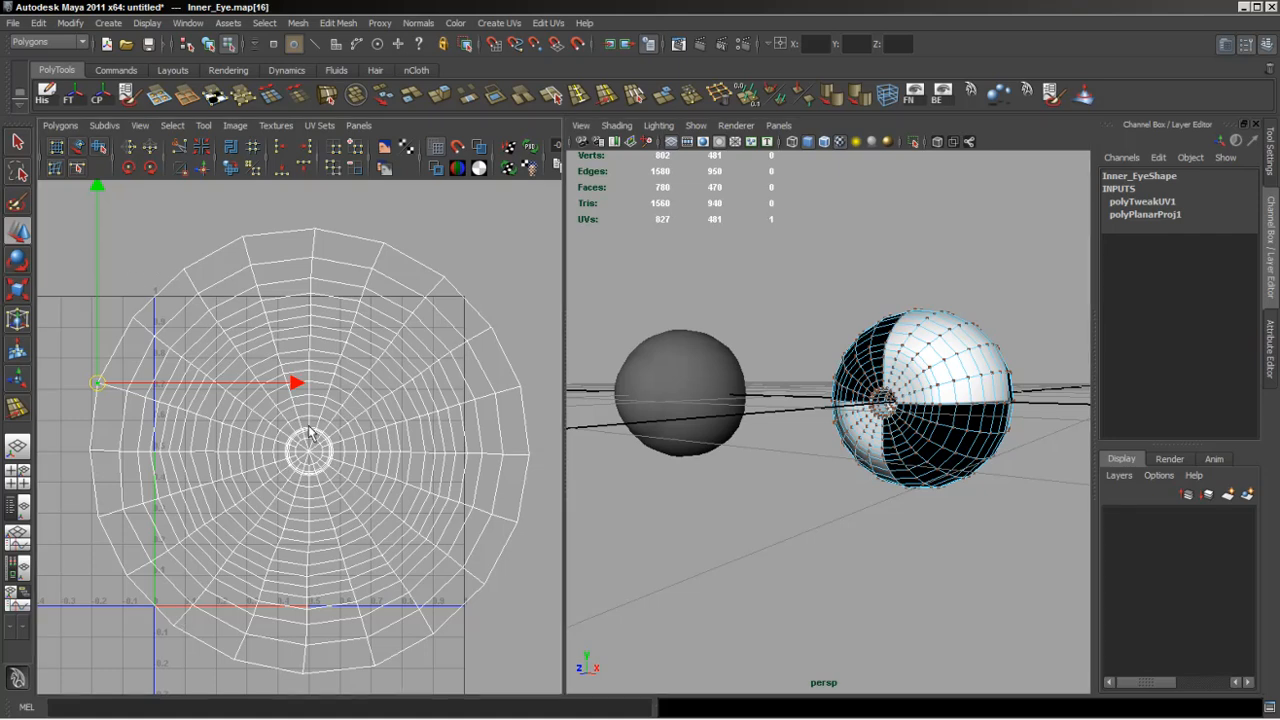
{"action": "left_click_drag", "start_coordinate": [52, 194], "coordinate": [550, 686]}
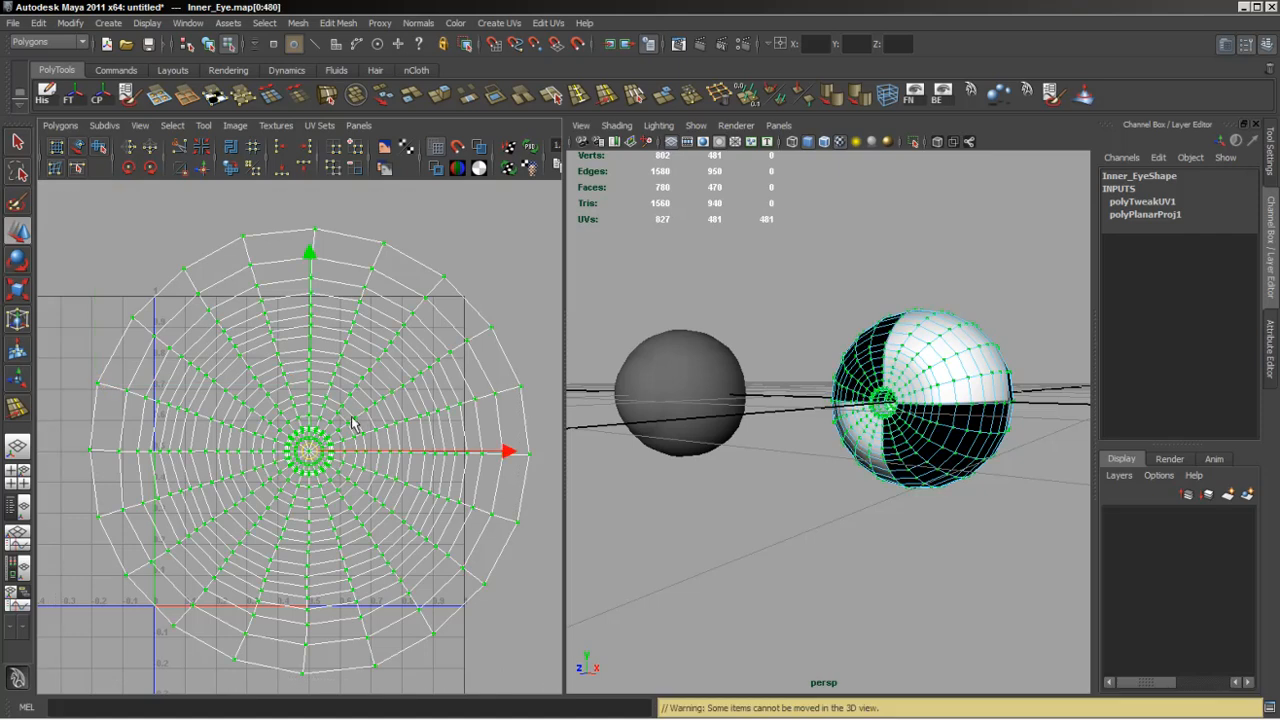
{"action": "key", "text": "r"}
{"action": "left_click_drag", "start_coordinate": [311, 454], "coordinate": [250, 456]}
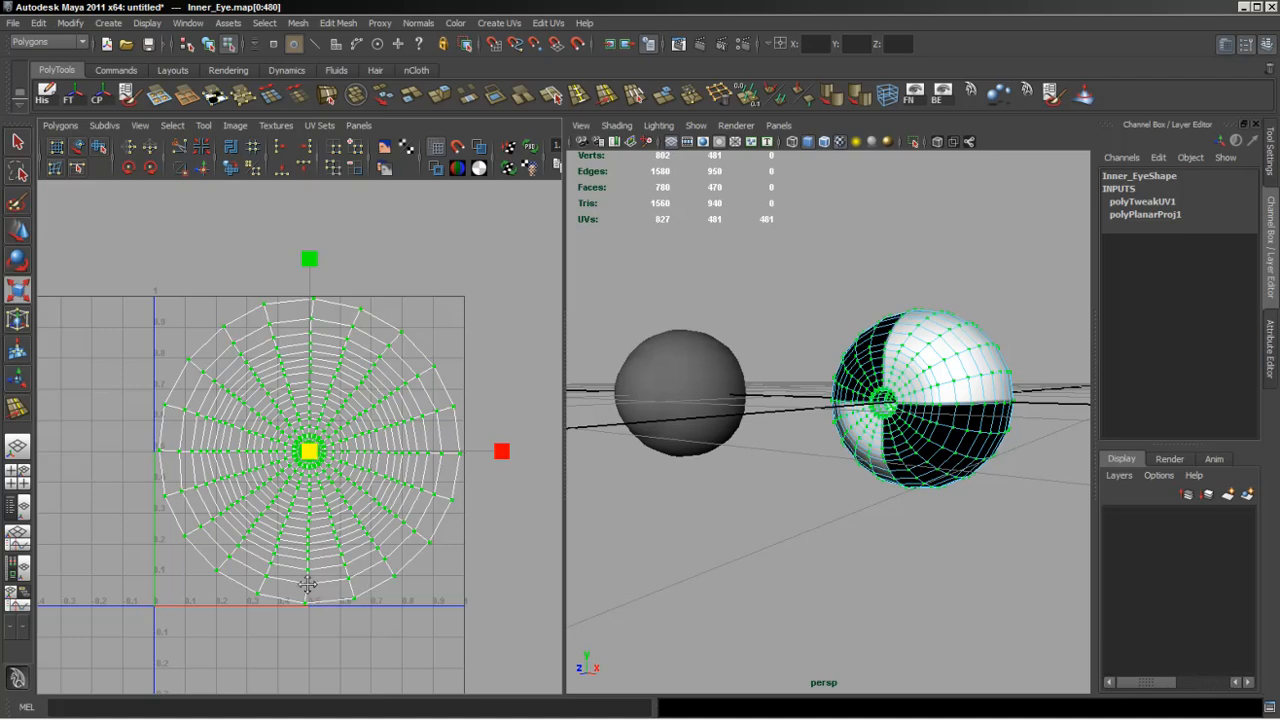
{"action": "middle_click_drag", "start_coordinate": [306, 586], "coordinate": [333, 539], "text": "alt"}
{"action": "right_click_drag", "start_coordinate": [333, 539], "coordinate": [387, 535], "text": "alt"}
{"action": "middle_click_drag", "start_coordinate": [387, 535], "coordinate": [367, 557], "text": "alt"}
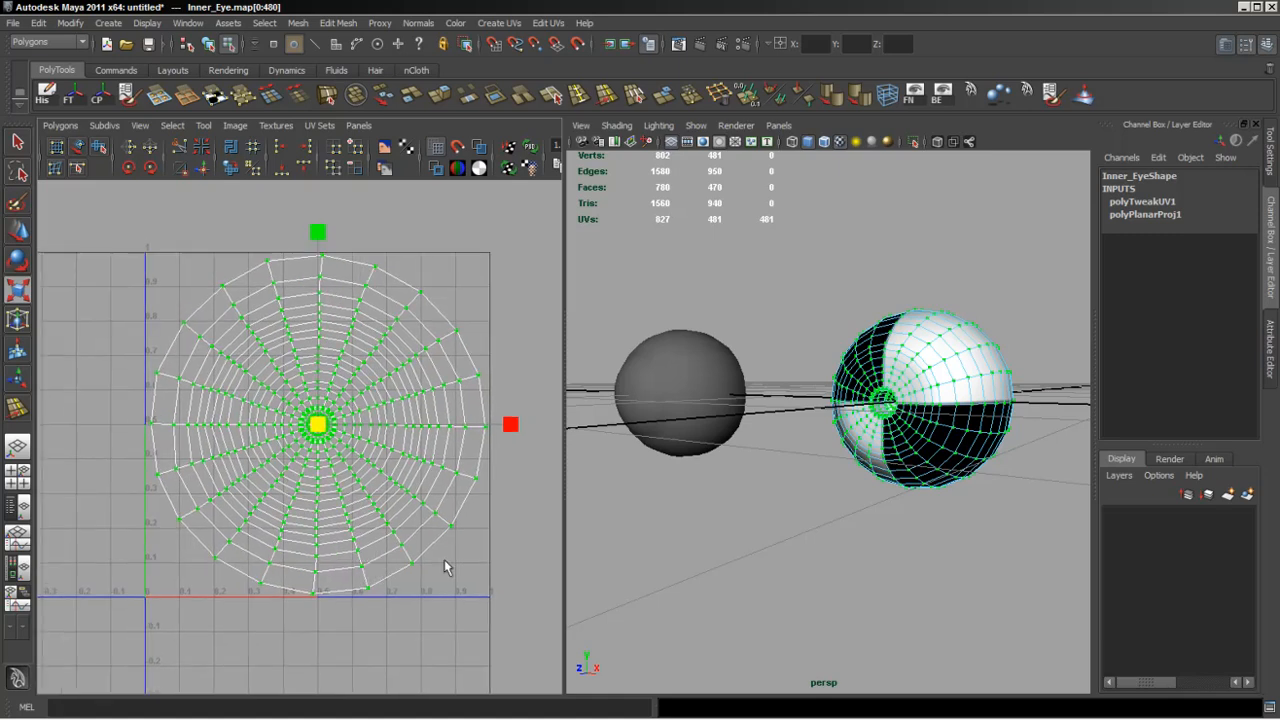
{"action": "left_click_drag", "start_coordinate": [805, 451], "coordinate": [787, 468], "text": "alt"}
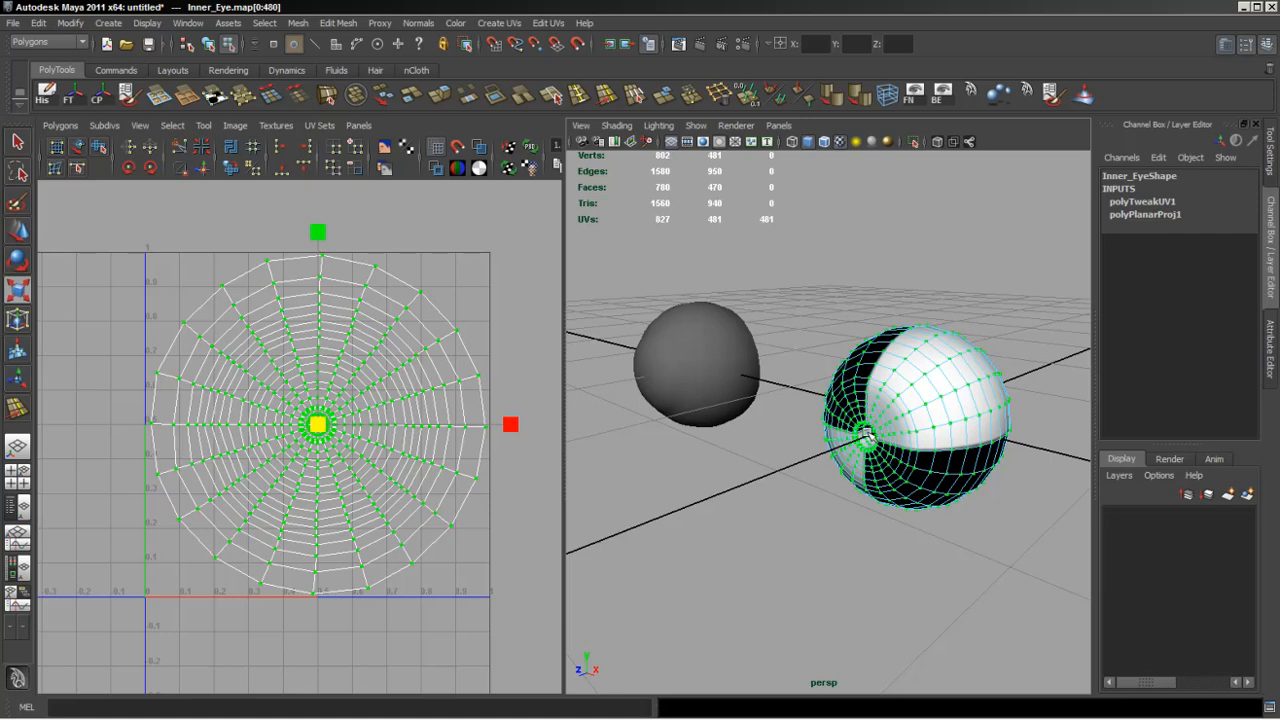
{"action": "key", "text": "F8"}
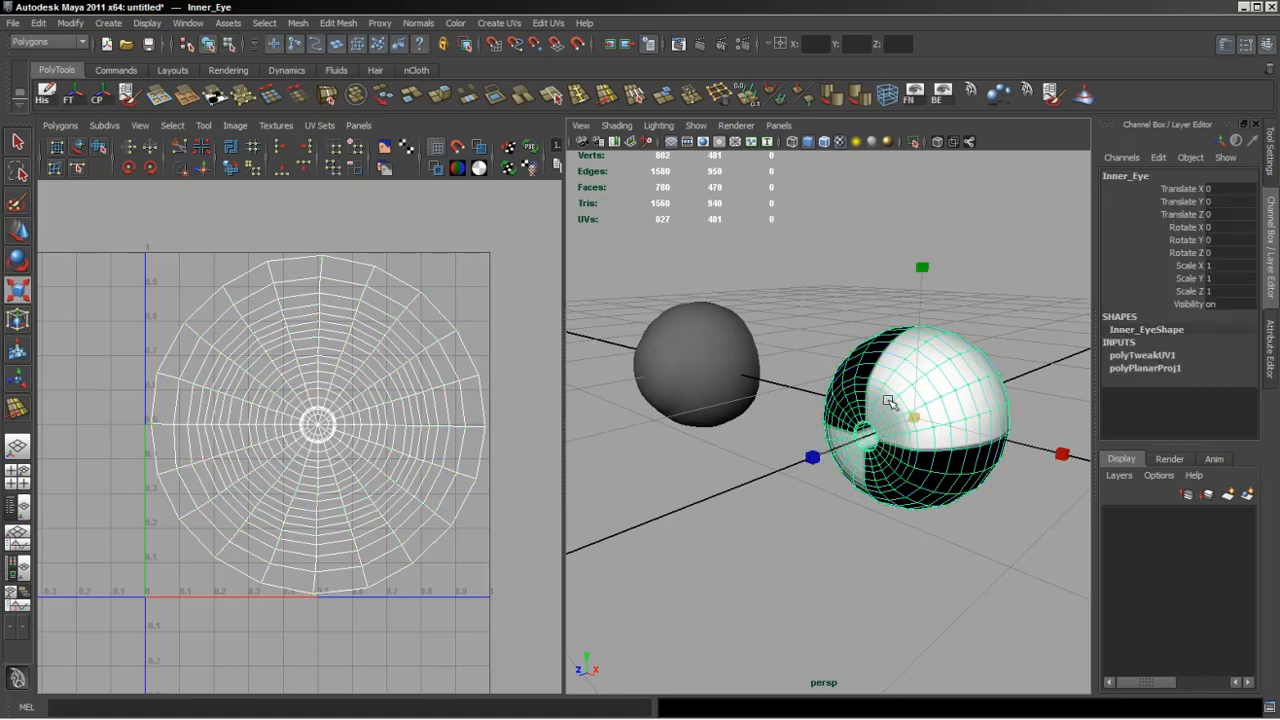
Compare the UV layouts of Outer_Eye and Inner_Eye and examine both spheres from several angles.
{"action": "left_click_drag", "start_coordinate": [865, 432], "coordinate": [876, 483], "text": "alt"}
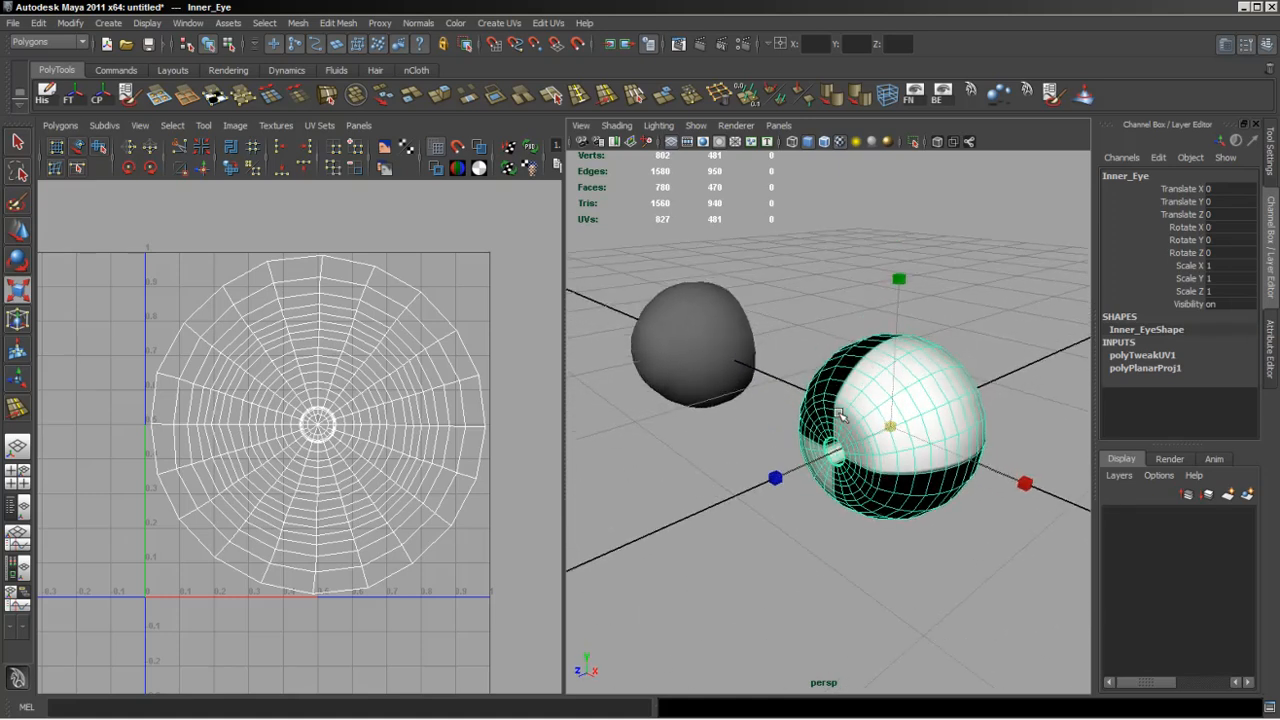
{"action": "left_click", "coordinate": [722, 344]}
{"action": "left_click_drag", "start_coordinate": [722, 344], "coordinate": [727, 397], "text": "alt"}
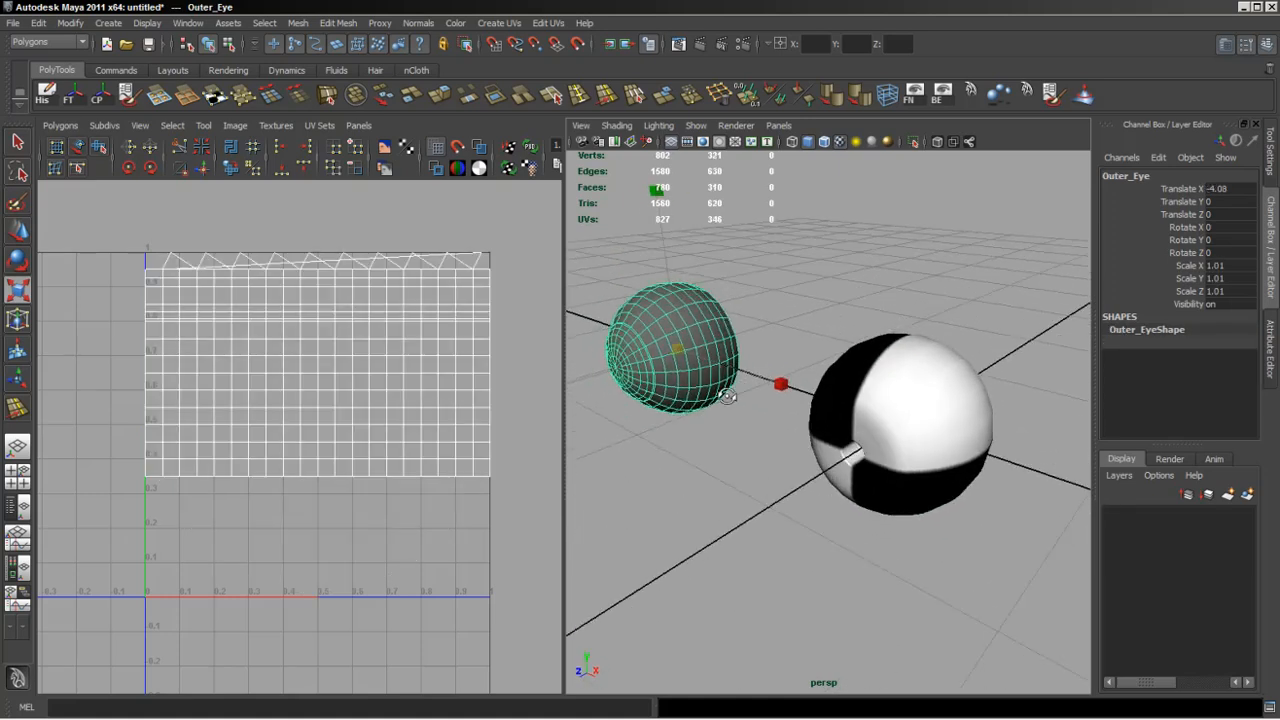
{"action": "left_click_drag", "start_coordinate": [807, 481], "coordinate": [784, 460], "text": "alt"}
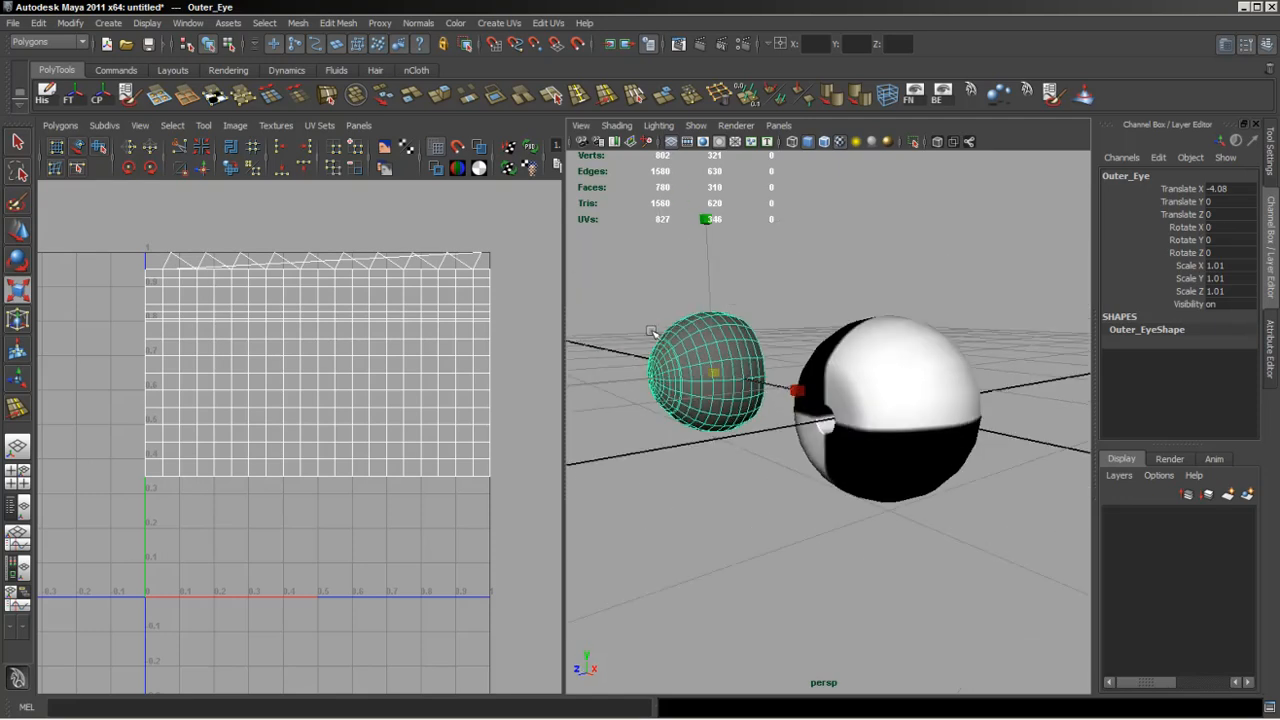
{"action": "left_click", "coordinate": [850, 384]}
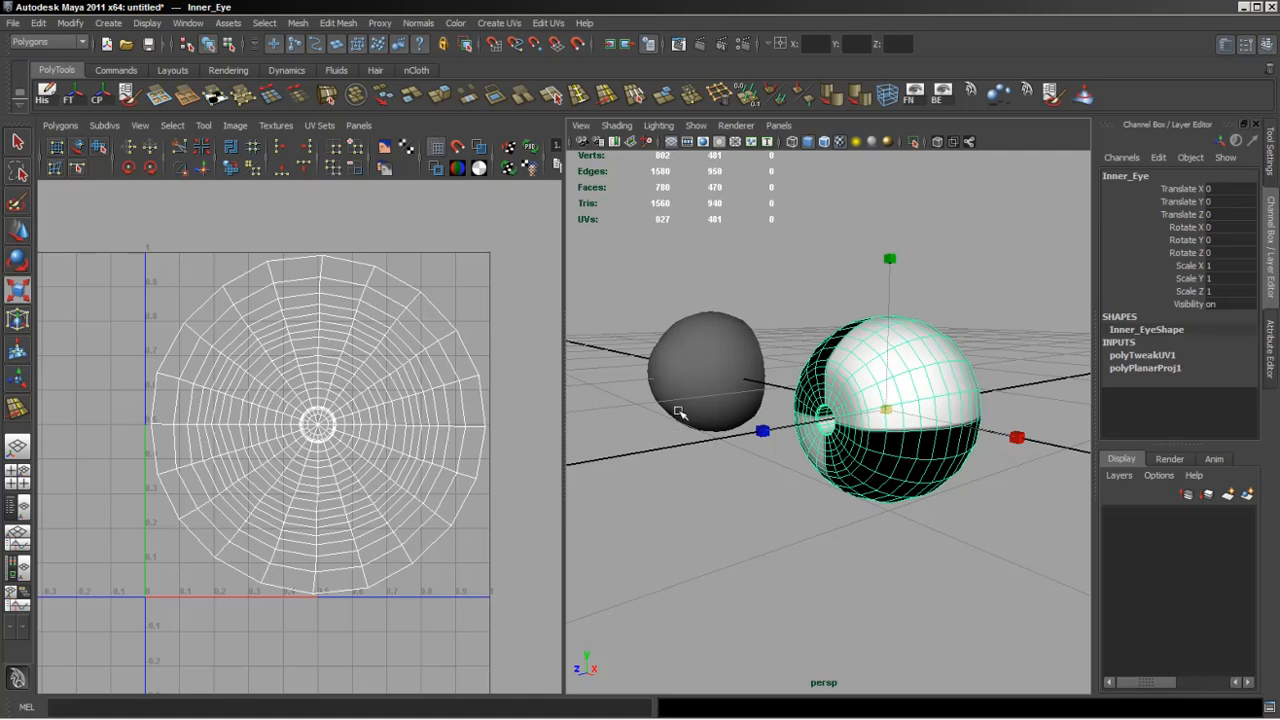
{"action": "mouse_move", "coordinate": [680, 408]}
{"action": "left_mouse_down", "text": "alt"}
{"action": "mouse_move", "coordinate": [700, 346]}
{"action": "mouse_move", "coordinate": [677, 360]}
{"action": "mouse_move", "coordinate": [665, 416]}
{"action": "left_mouse_up", "text": "alt"}
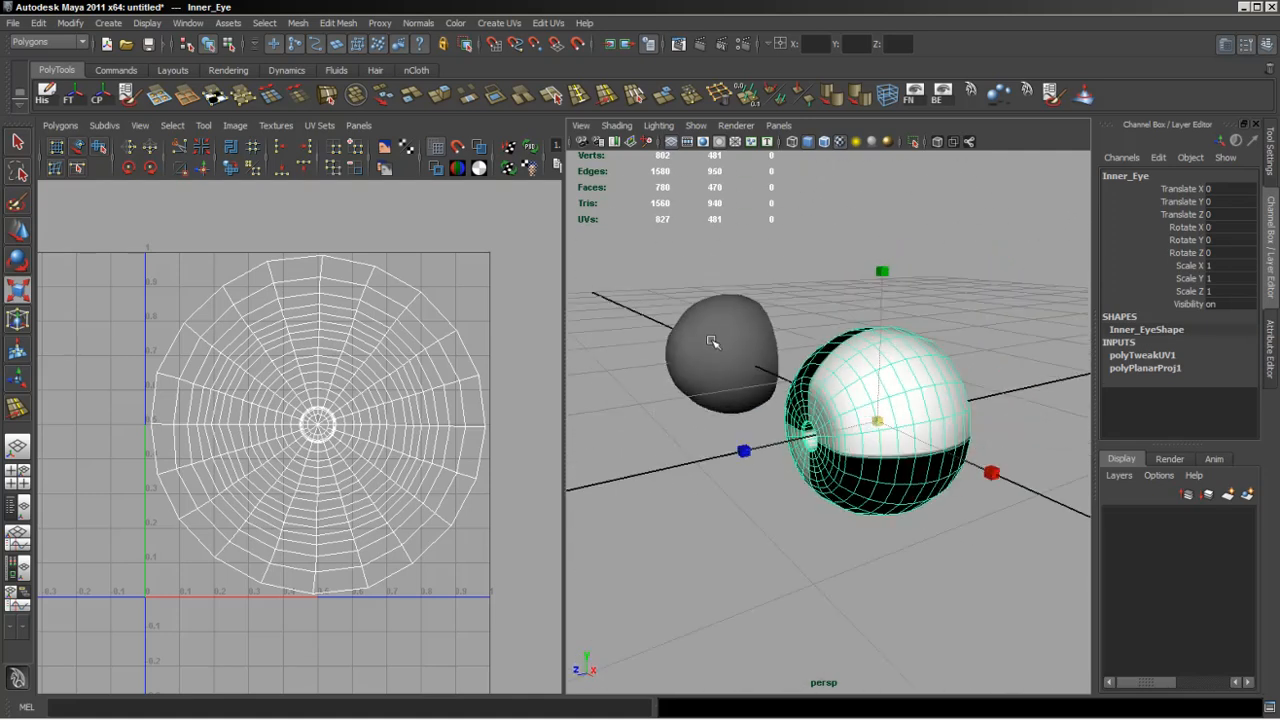
{"action": "left_click_drag", "start_coordinate": [711, 342], "coordinate": [750, 425], "text": "alt"}
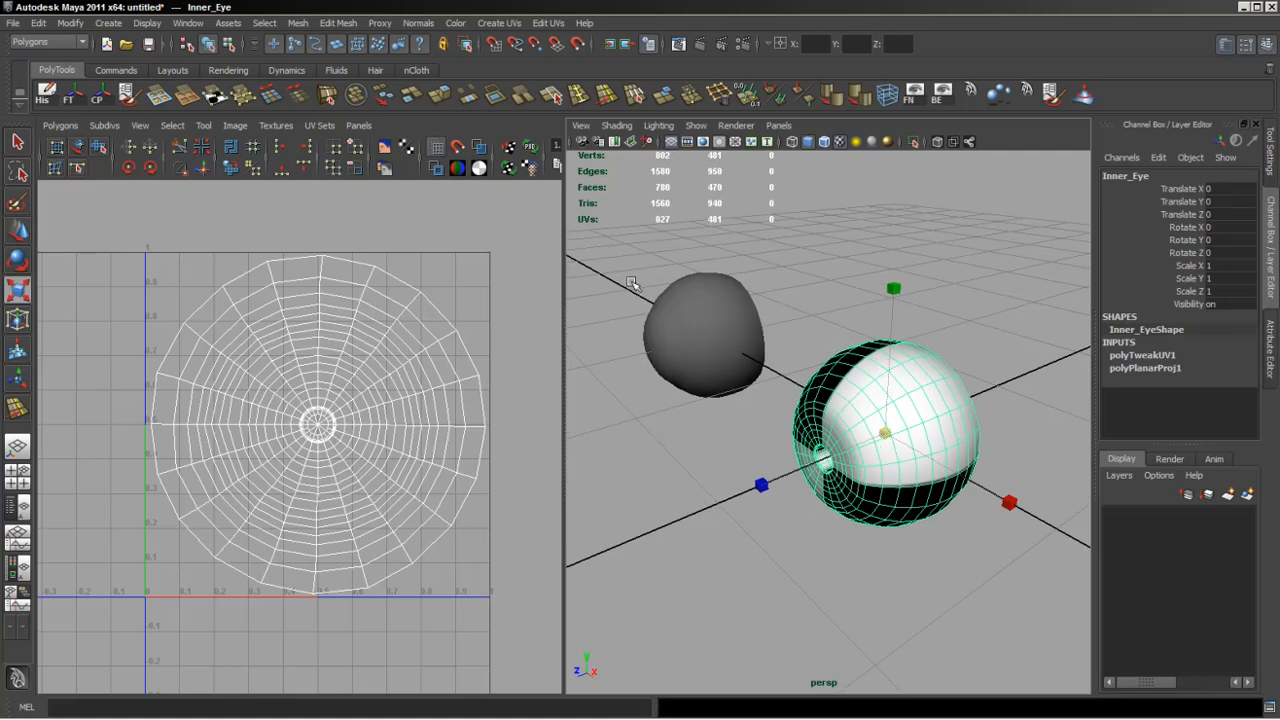
{"action": "mouse_move", "coordinate": [843, 432]}
{"action": "left_mouse_down", "text": "alt"}
{"action": "mouse_move", "coordinate": [777, 360]}
{"action": "mouse_move", "coordinate": [846, 429]}
{"action": "mouse_move", "coordinate": [835, 430]}
{"action": "left_mouse_up", "text": "alt"}
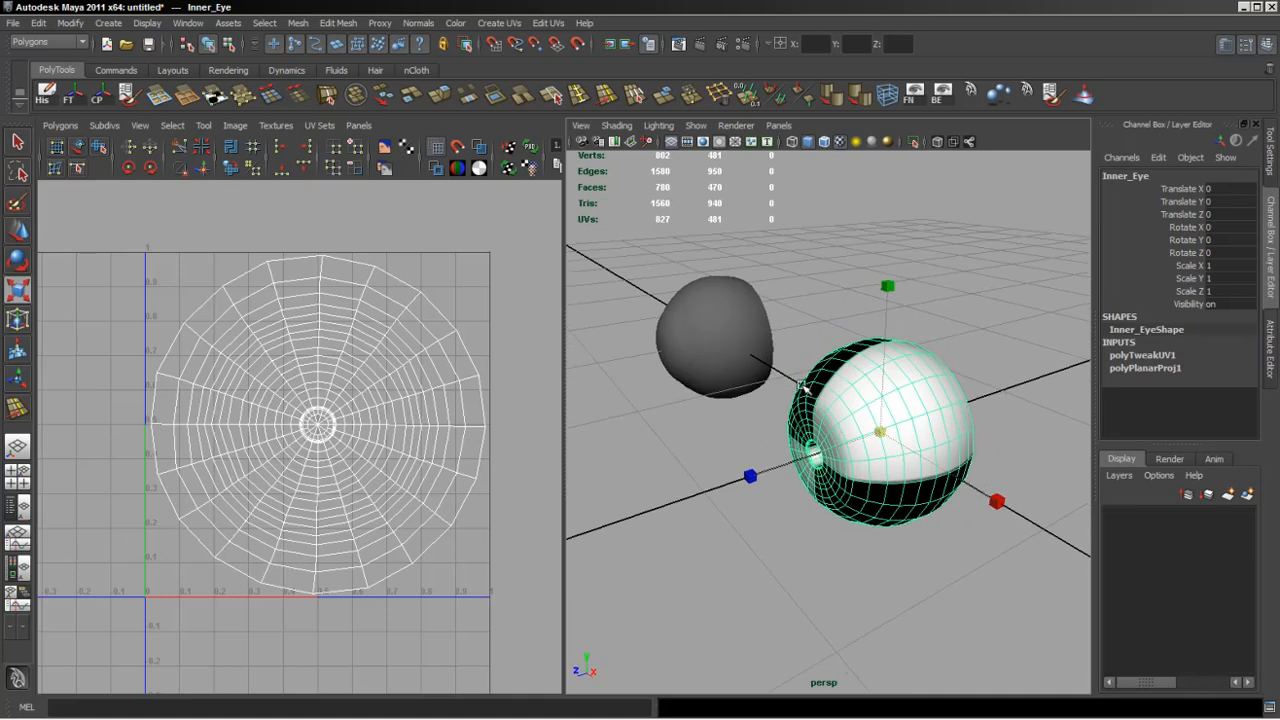
{"action": "left_click_drag", "start_coordinate": [802, 384], "coordinate": [887, 465], "text": "alt"}
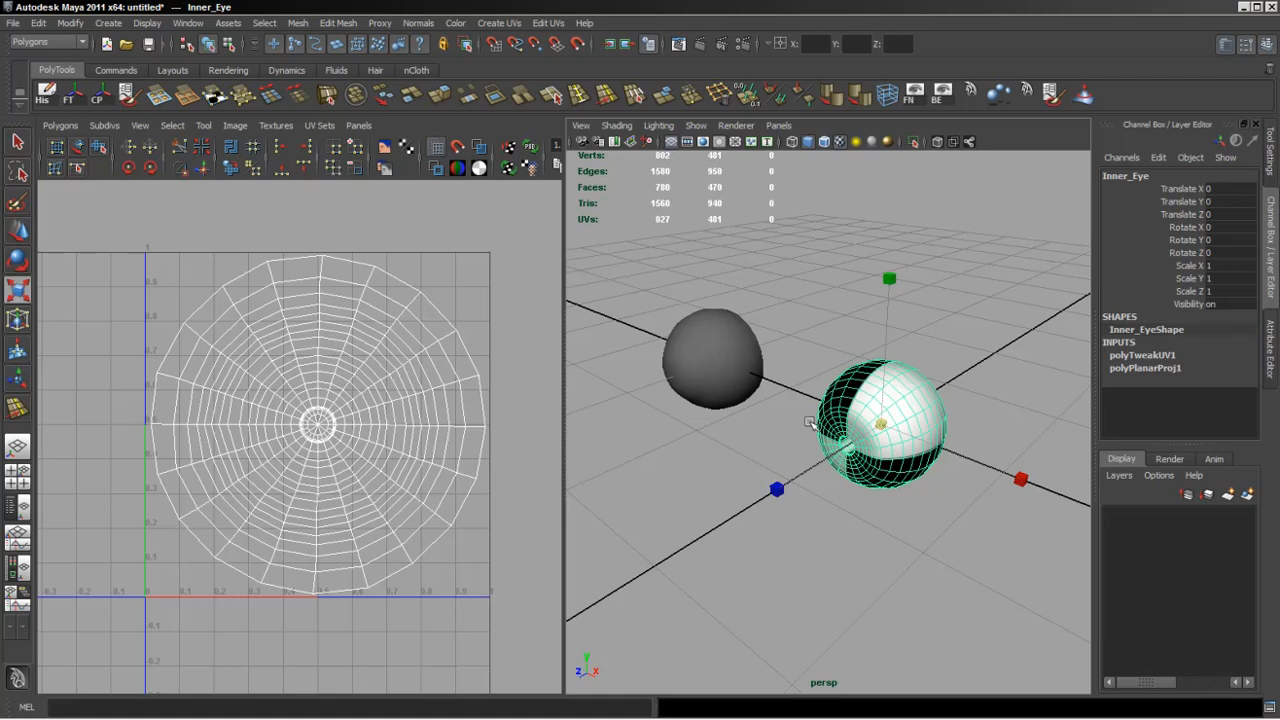
{"action": "left_click_drag", "start_coordinate": [757, 435], "coordinate": [698, 381], "text": "alt"}
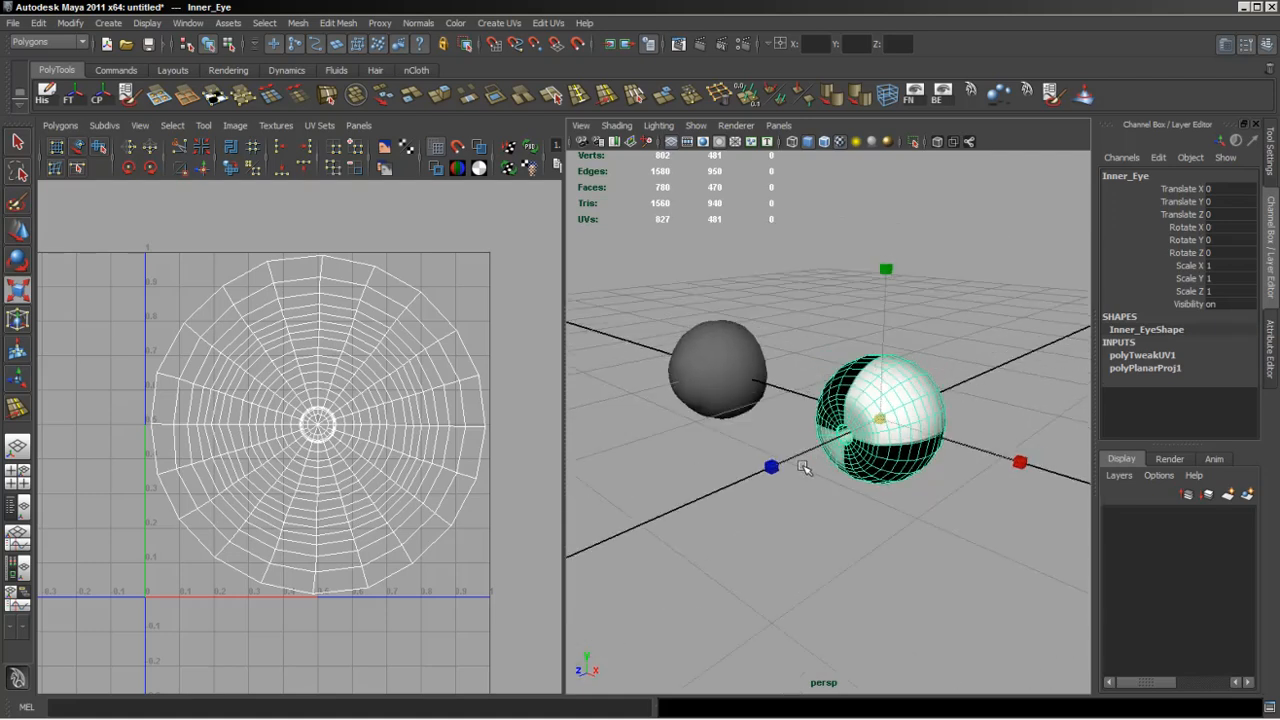
{"action": "mouse_move", "coordinate": [720, 429]}
{"action": "left_mouse_down", "text": "alt"}
{"action": "mouse_move", "coordinate": [720, 447]}
{"action": "mouse_move", "coordinate": [686, 413]}
{"action": "mouse_move", "coordinate": [689, 434]}
{"action": "mouse_move", "coordinate": [671, 374]}
{"action": "mouse_move", "coordinate": [697, 429]}
{"action": "left_mouse_up", "text": "alt"}
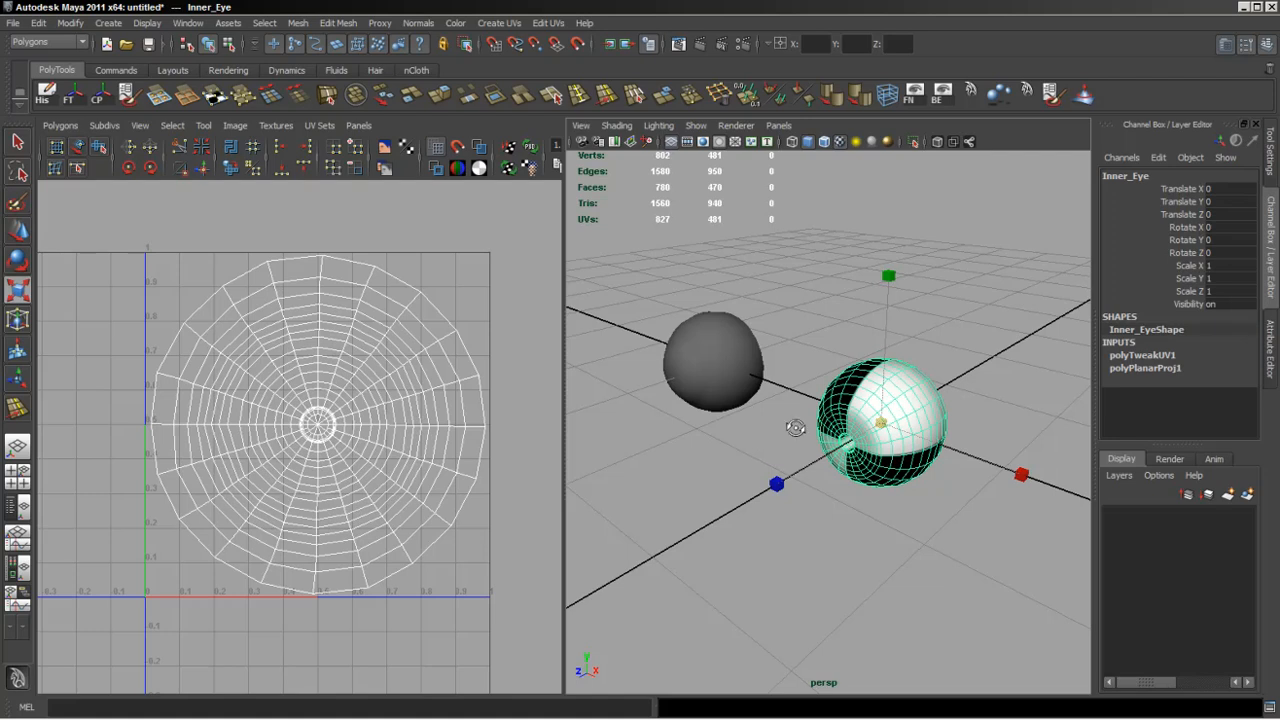
{"action": "mouse_move", "coordinate": [797, 429]}
{"action": "left_mouse_down", "text": "alt"}
{"action": "mouse_move", "coordinate": [800, 400]}
{"action": "mouse_move", "coordinate": [796, 425]}
{"action": "left_mouse_up", "text": "alt"}
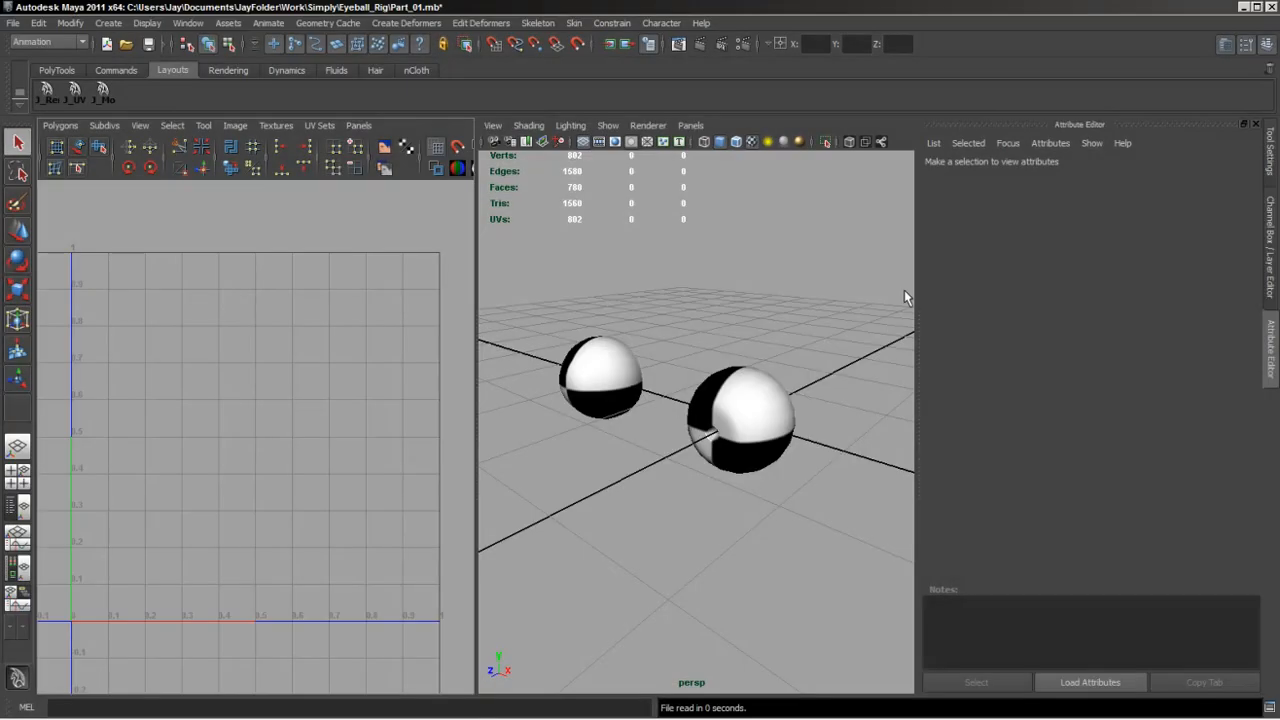
Select both Outer_Eye and Inner_Eye, delete their construction history, and clear the selection.
{"action": "left_click_drag", "start_coordinate": [594, 294], "coordinate": [786, 478]}
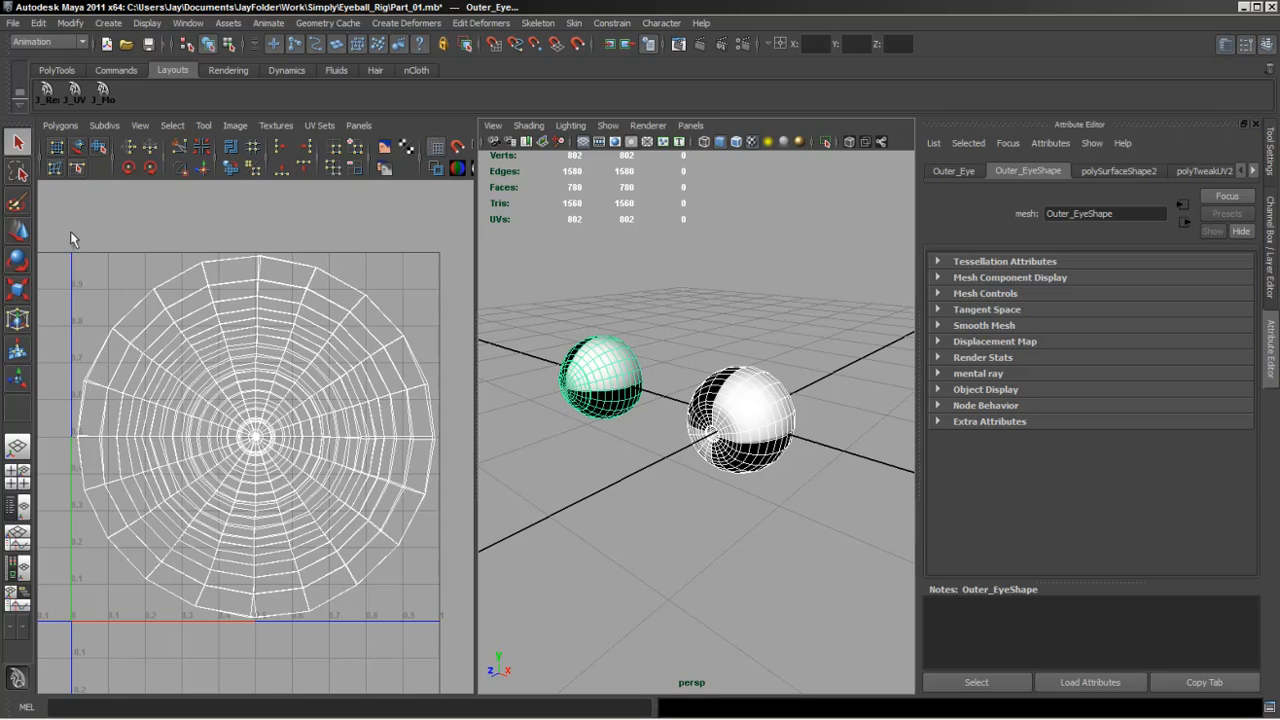
{"action": "left_click", "coordinate": [46, 71]}
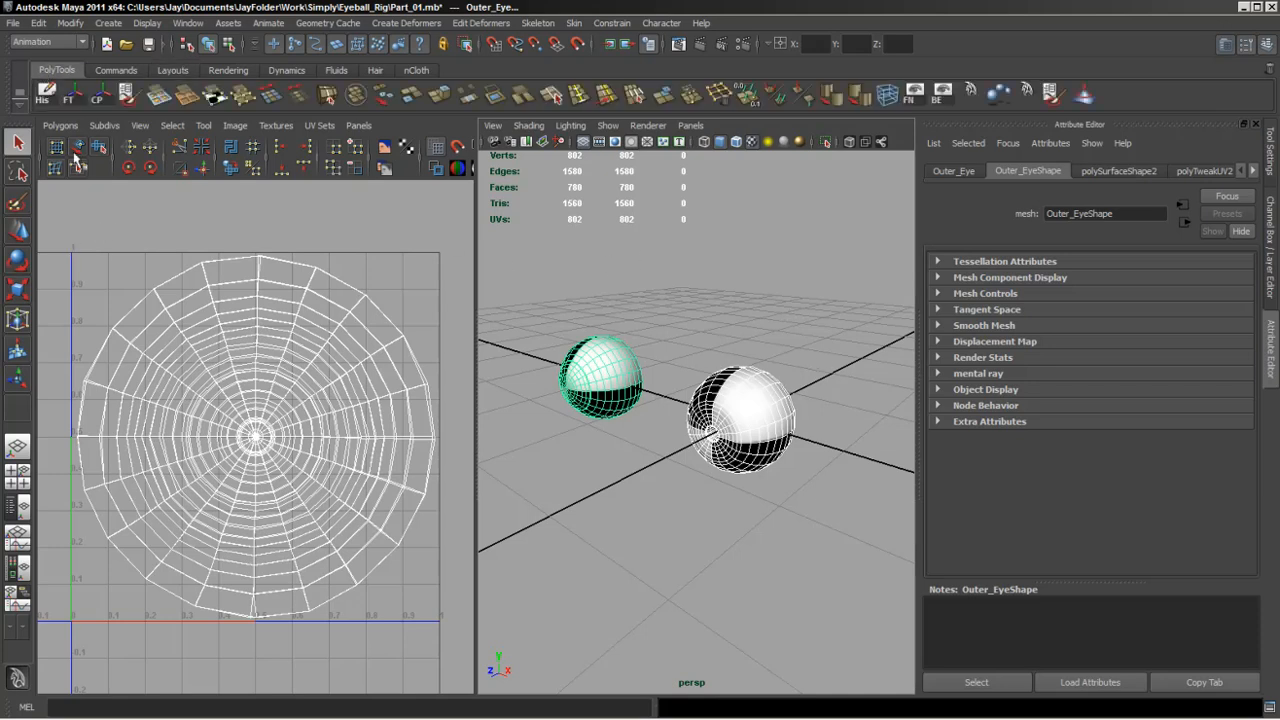
{"action": "key", "text": "ctrl+a"}
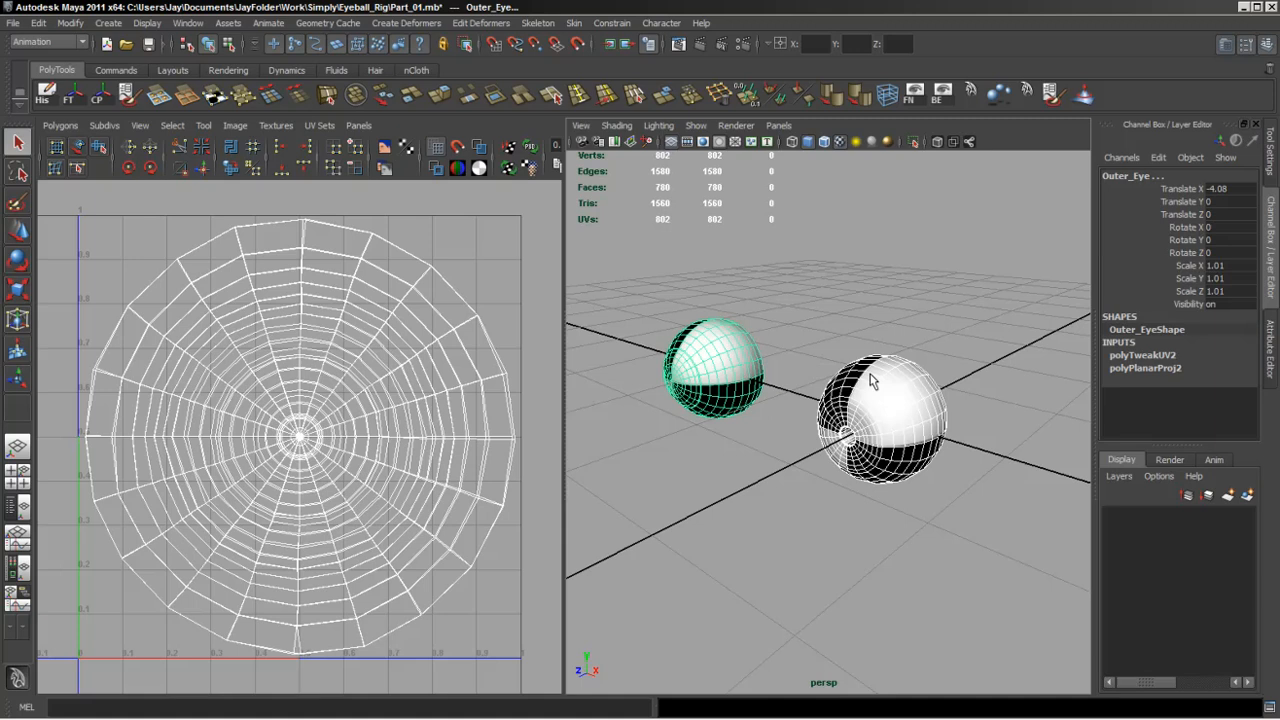
{"action": "left_click", "coordinate": [44, 94]}
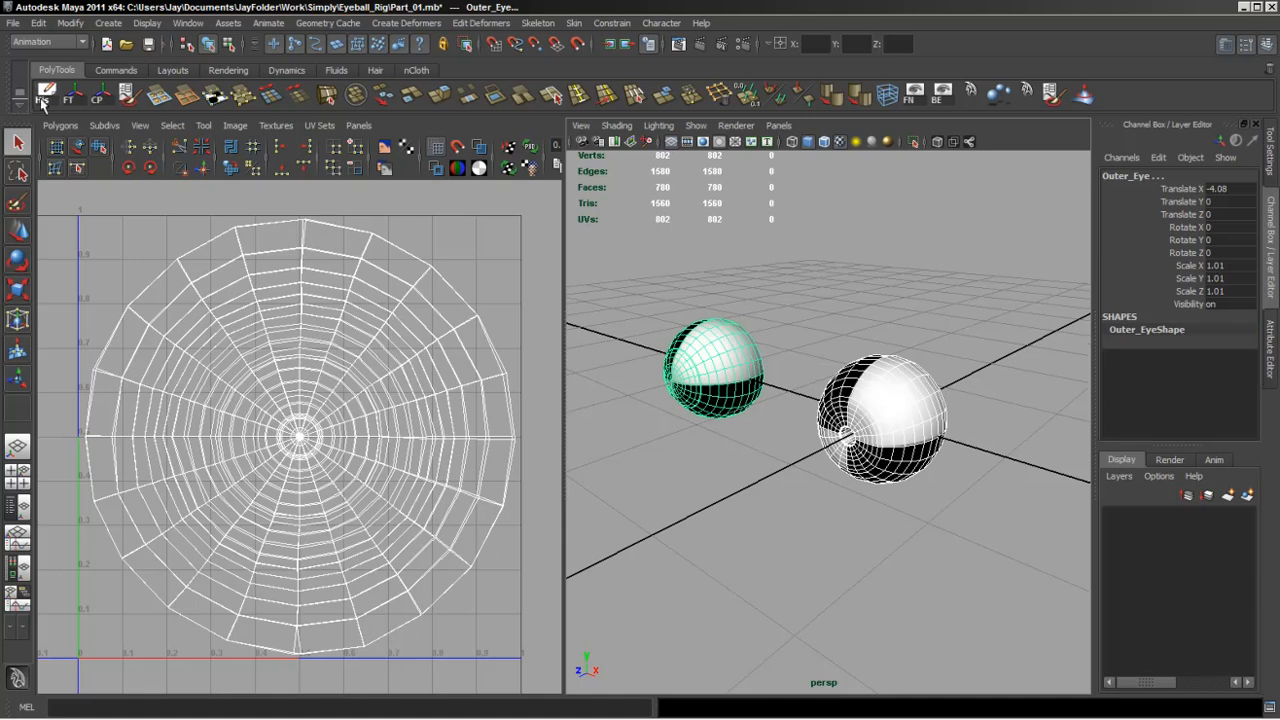
{"action": "left_click", "coordinate": [1005, 347]}
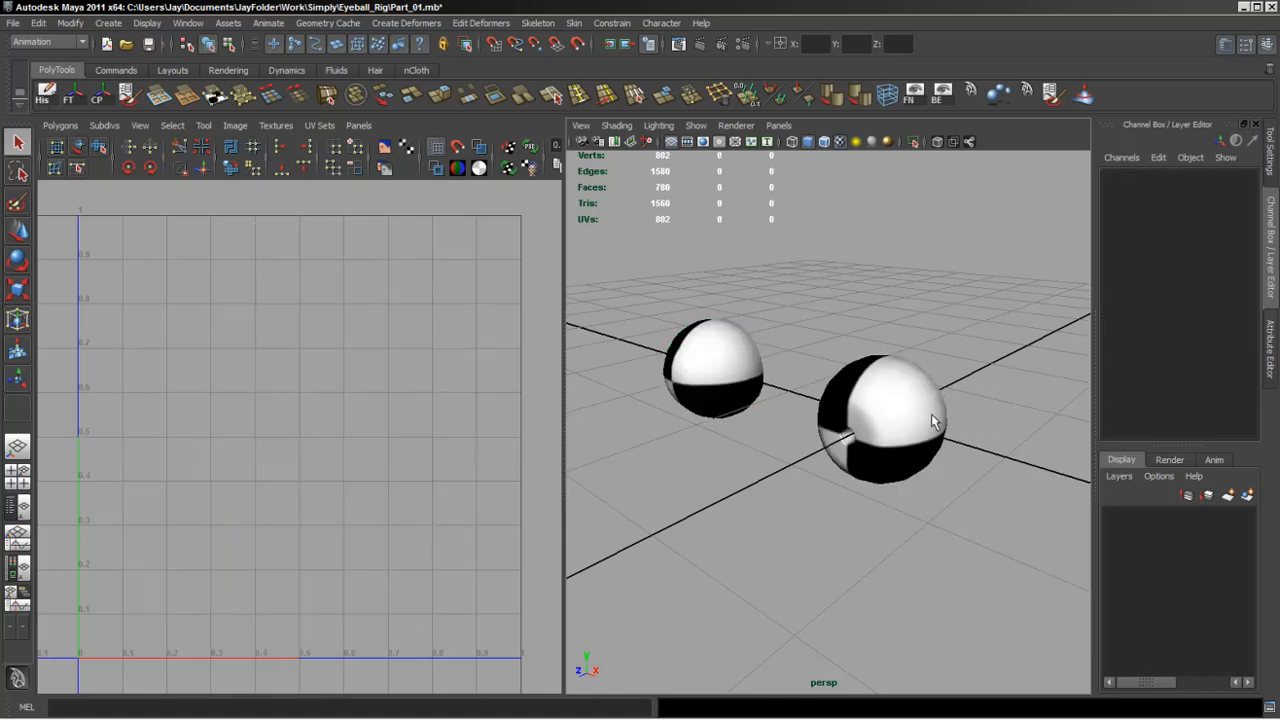
Export a 1024 x 1024 JPEG UV snapshot of Inner_Eye as Inner_Eye_UV.jpg in the Eyeball_Rig folder, replacing the existing file.
{"action": "left_click", "coordinate": [872, 425]}
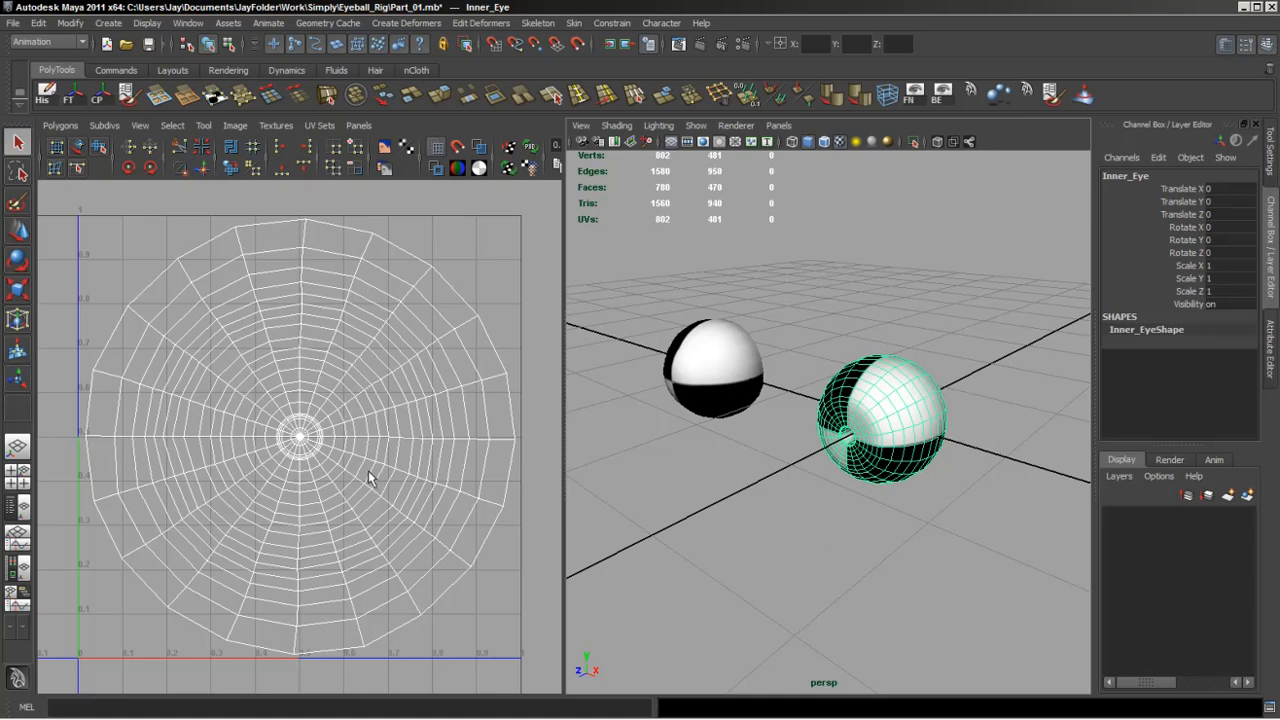
{"action": "left_click", "coordinate": [56, 128]}
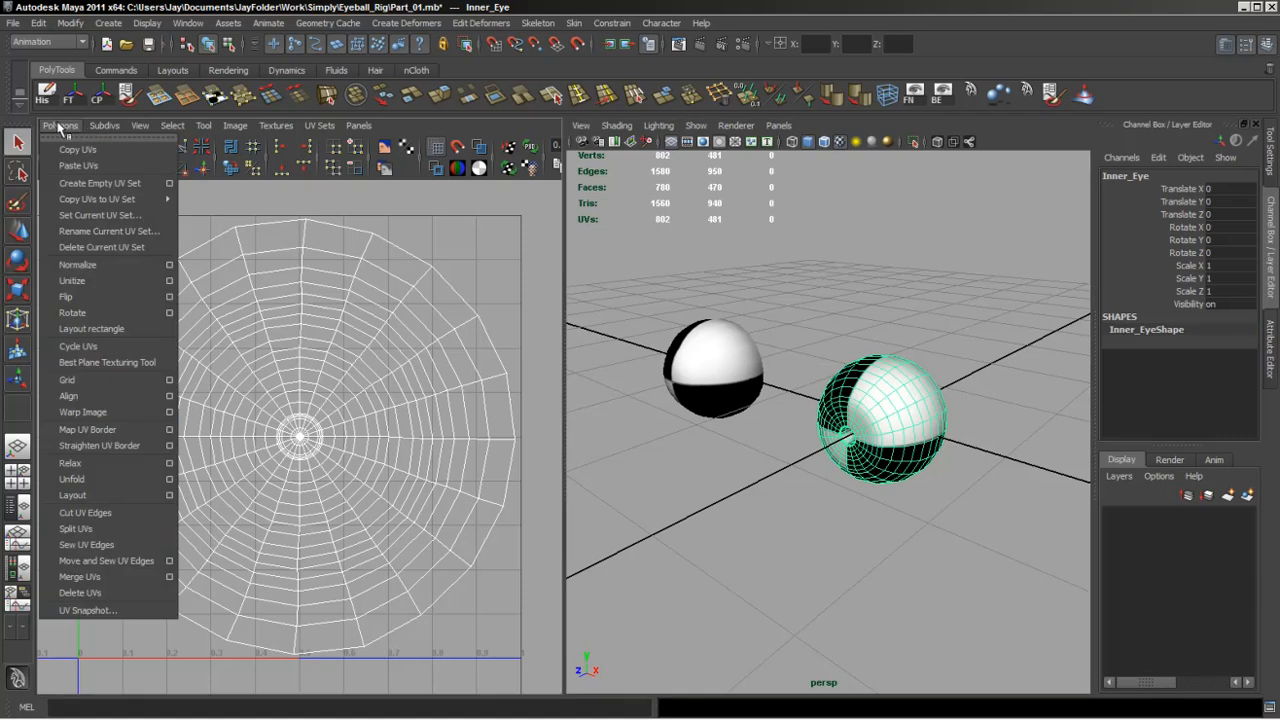
{"action": "left_click", "coordinate": [138, 612]}
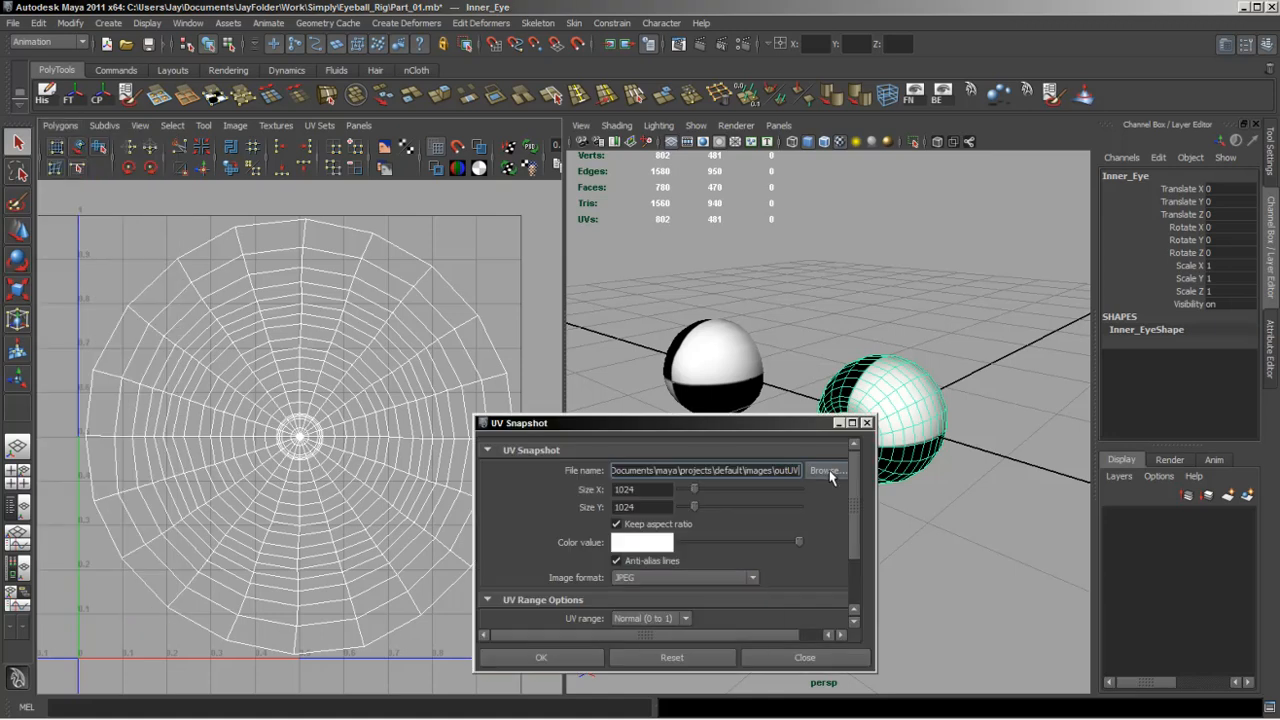
{"action": "left_click_drag", "start_coordinate": [692, 492], "coordinate": [616, 490]}
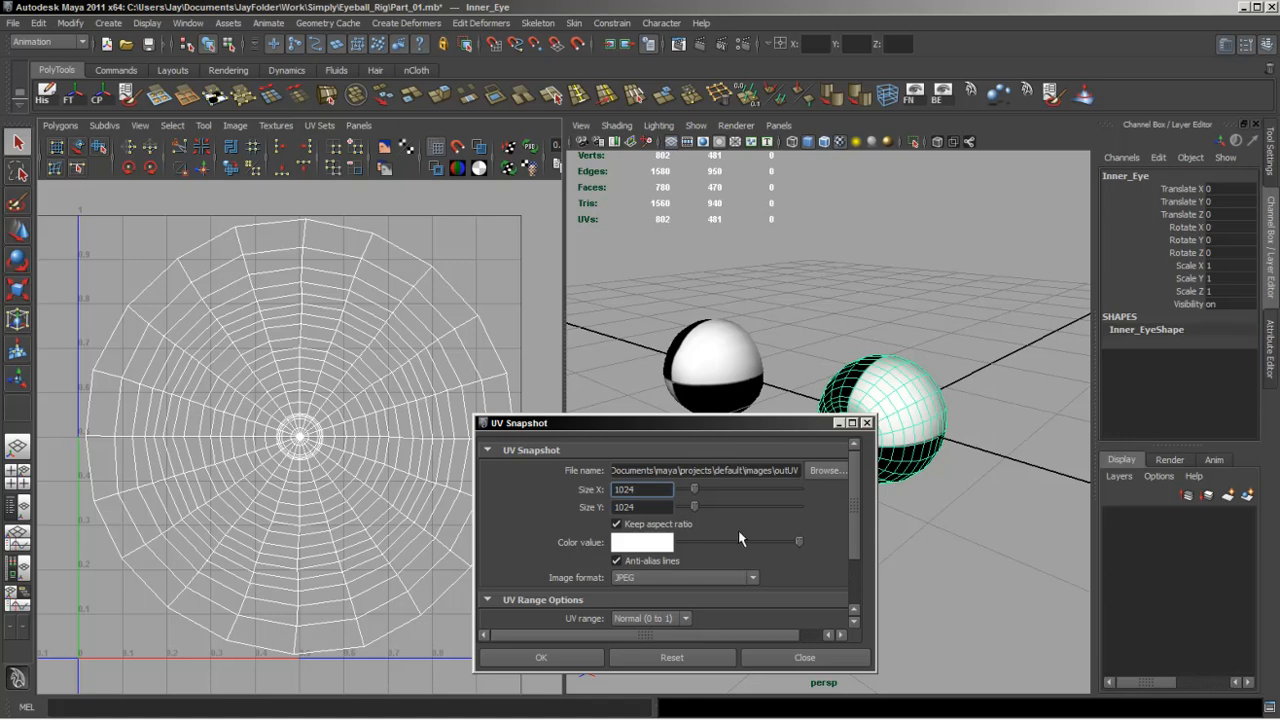
{"action": "left_click", "coordinate": [827, 470]}
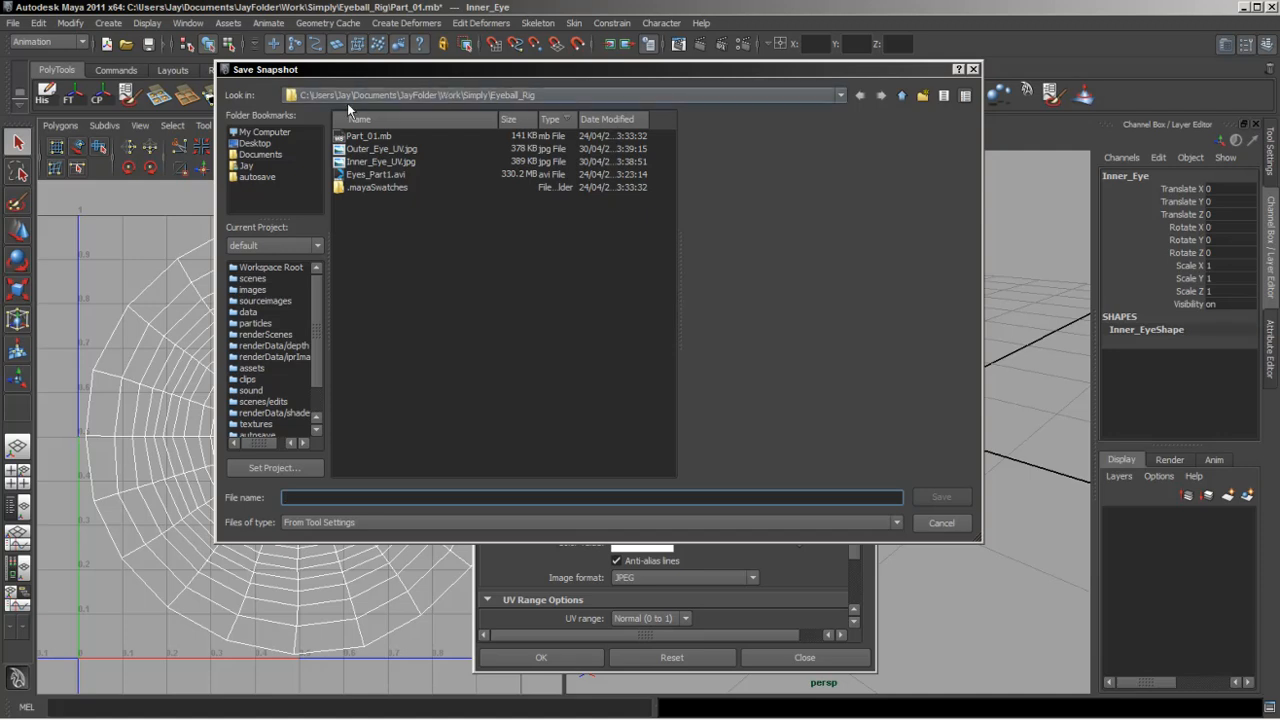
{"action": "left_click", "coordinate": [380, 160]}
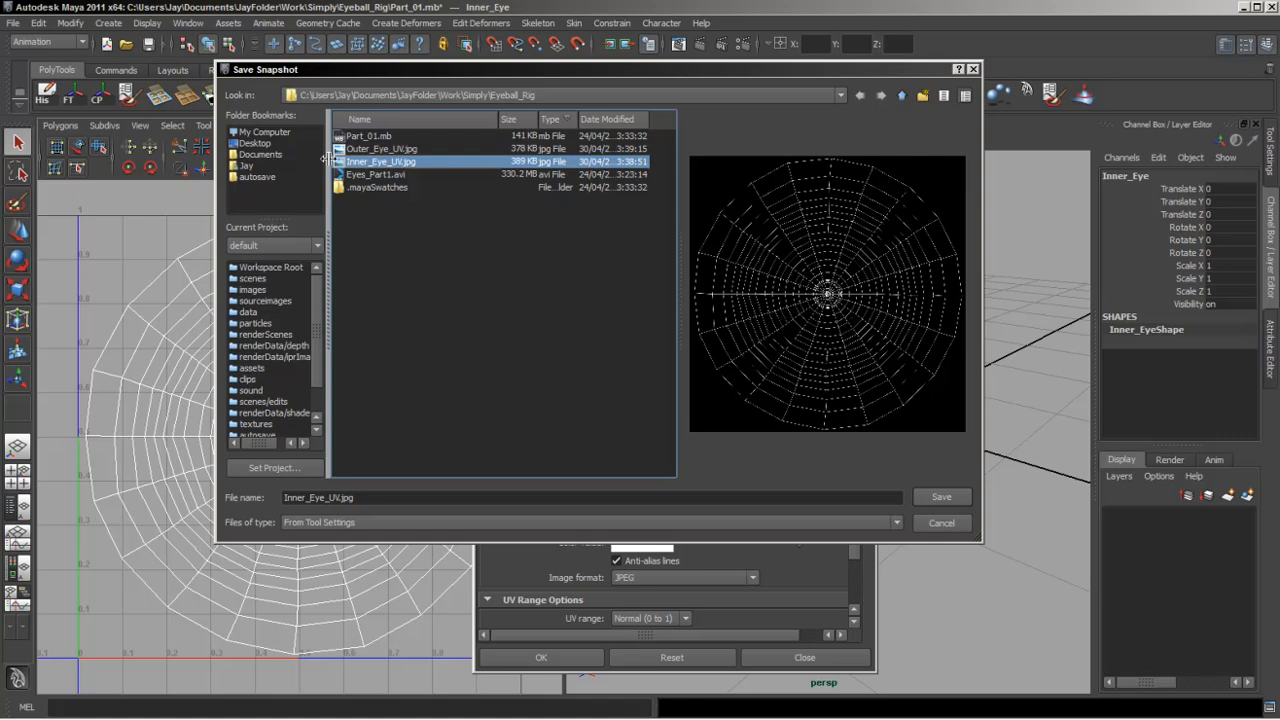
{"action": "left_click", "coordinate": [949, 498]}
{"action": "left_click", "coordinate": [557, 325]}
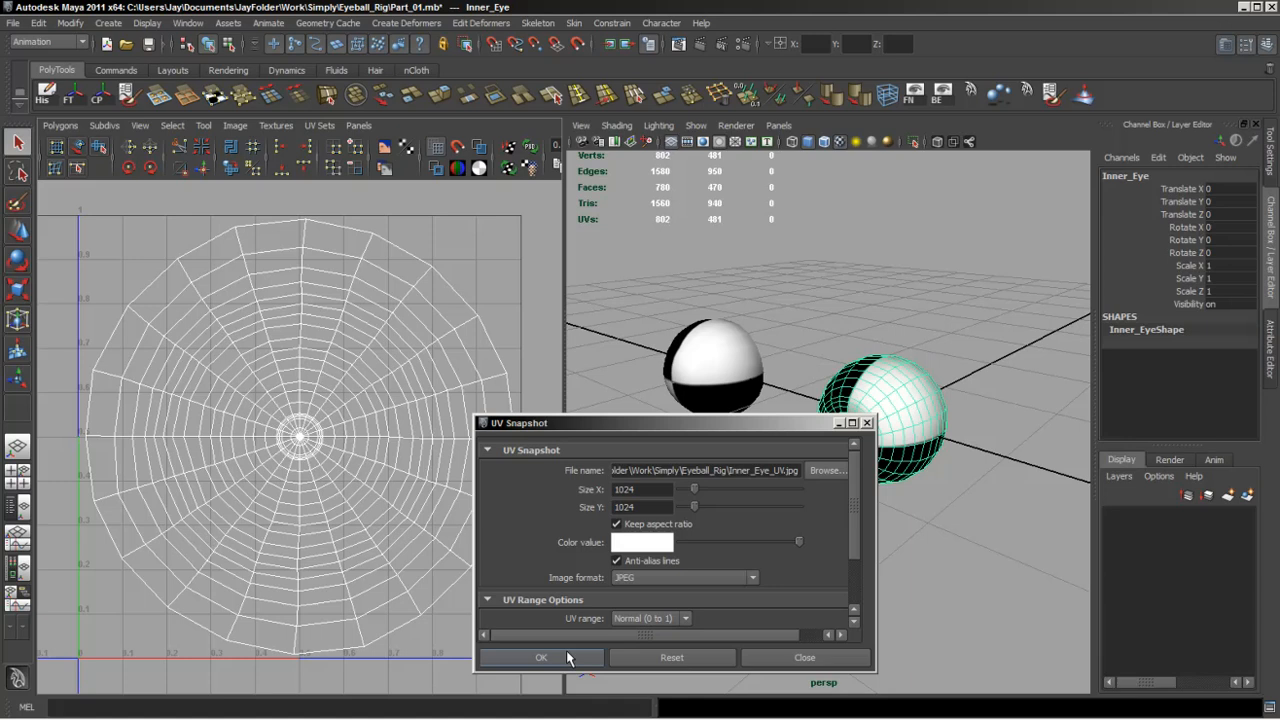
{"action": "left_click", "coordinate": [566, 650]}
{"action": "left_click", "coordinate": [633, 558]}
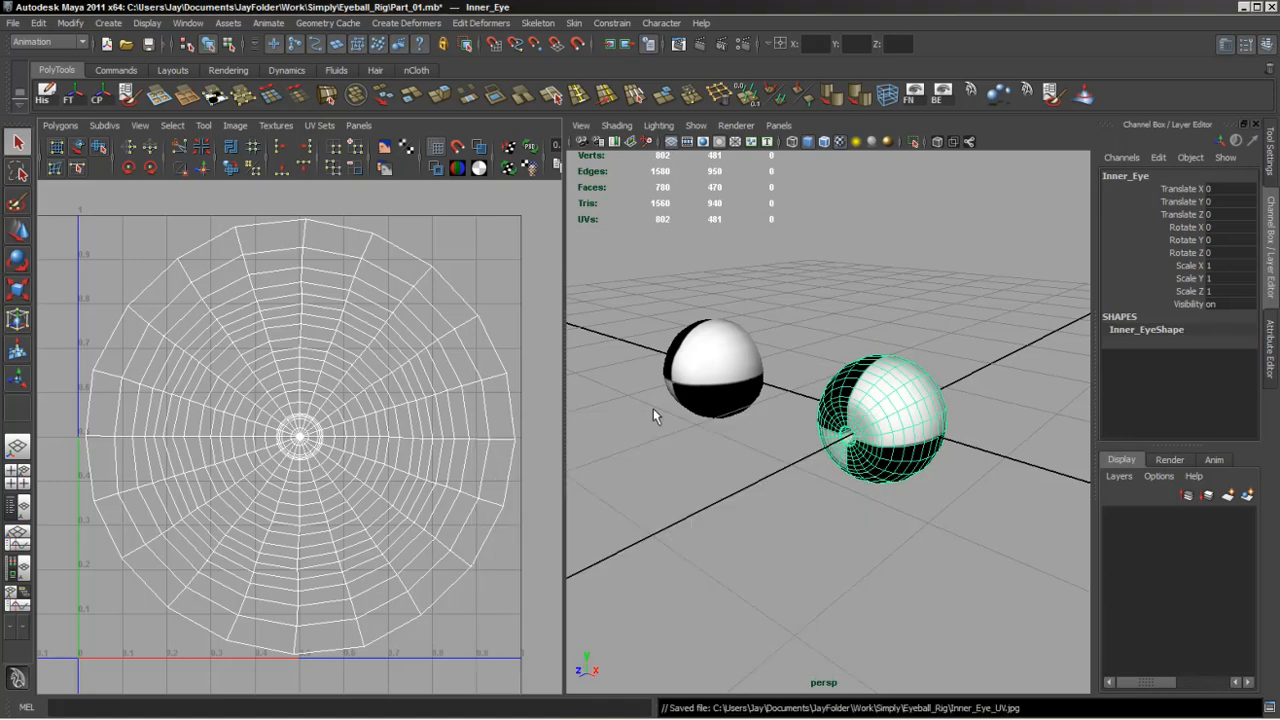
Export a 1024 x 1024 JPEG UV snapshot of Outer_Eye as Outer_Eye_UV.jpg in the Eyeball_Rig folder, replacing the existing file, and clear the selection.
{"action": "left_click", "coordinate": [711, 398]}
{"action": "left_click", "coordinate": [60, 126]}
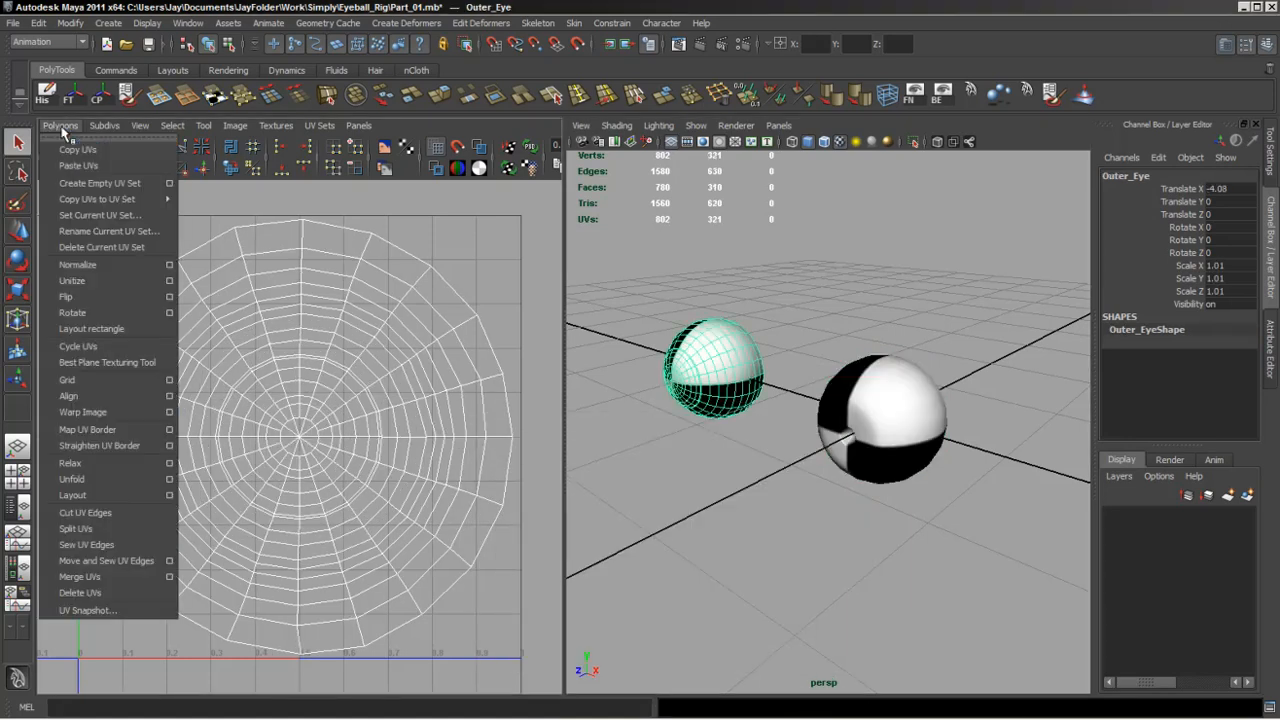
{"action": "left_click", "coordinate": [139, 612]}
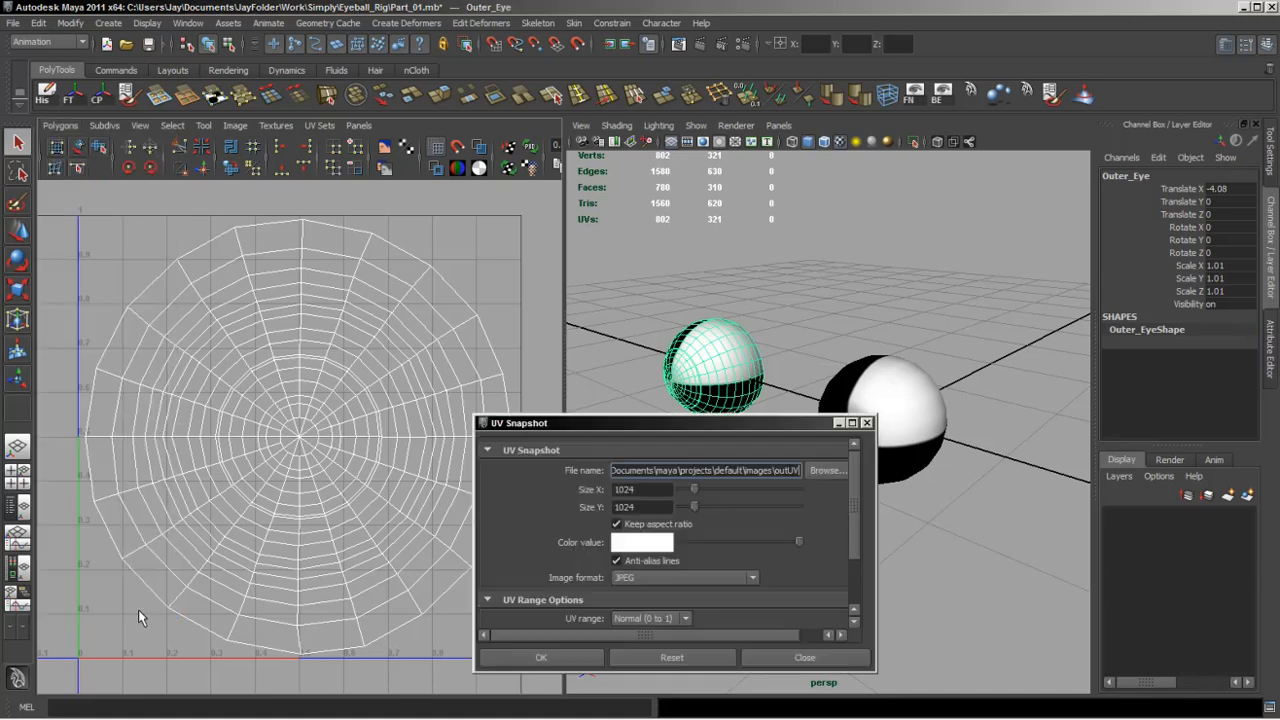
{"action": "left_click", "coordinate": [820, 469]}
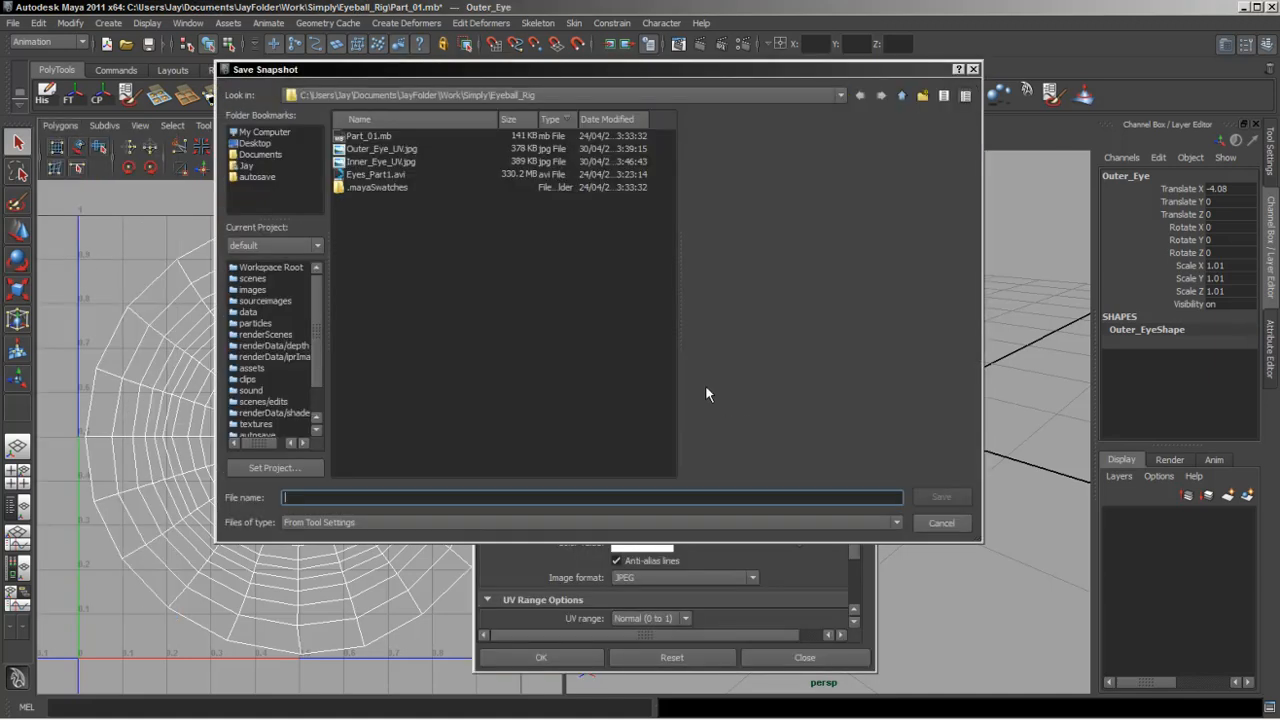
{"action": "left_click", "coordinate": [378, 149]}
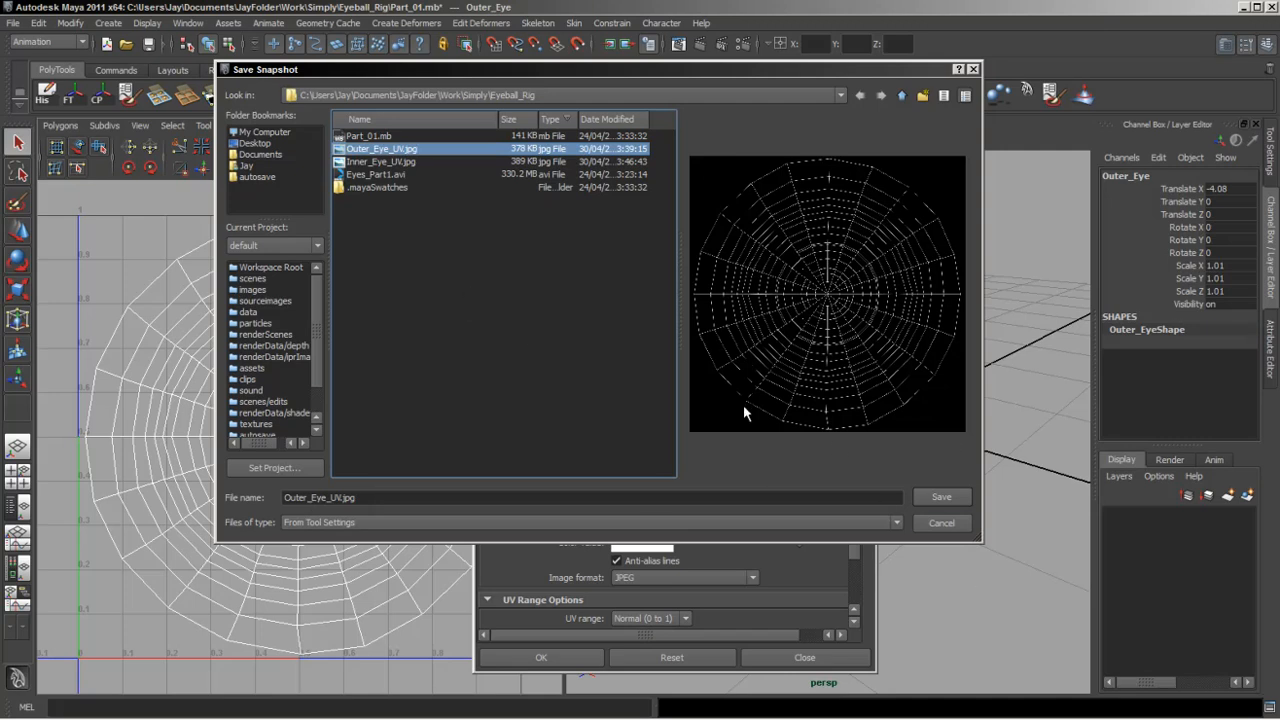
{"action": "left_click", "coordinate": [953, 503]}
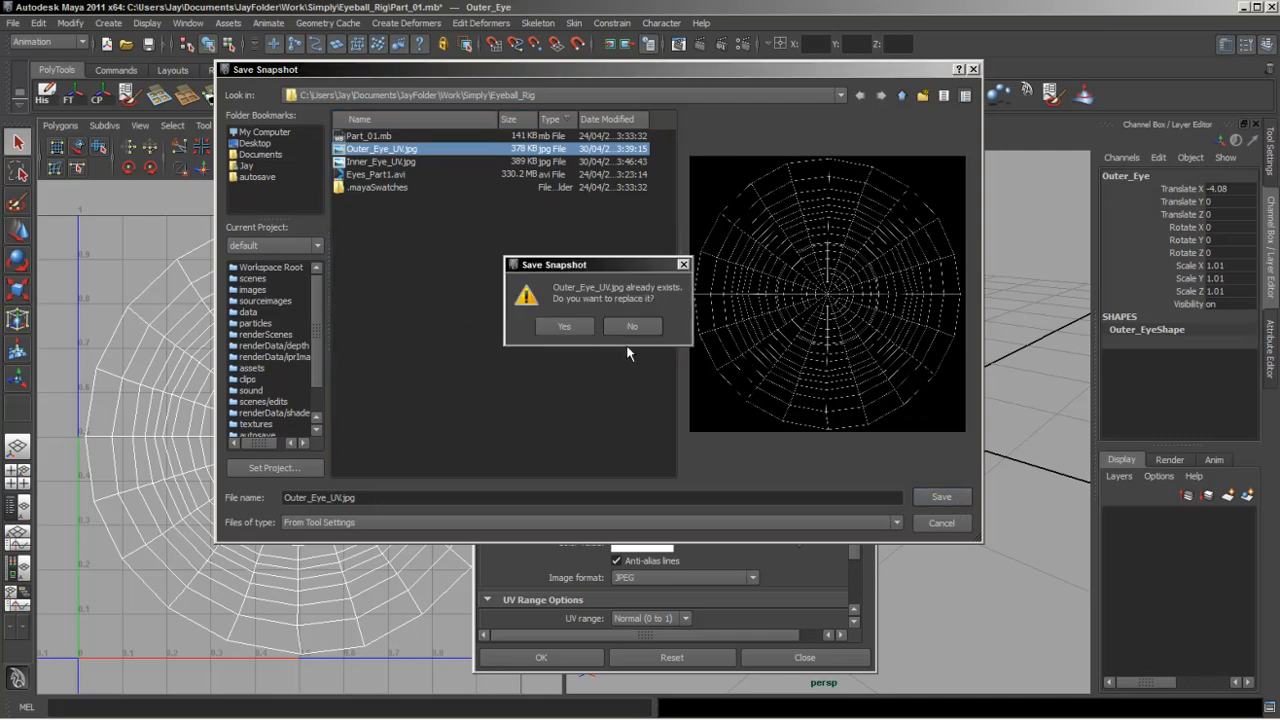
{"action": "left_click", "coordinate": [565, 337]}
{"action": "left_click", "coordinate": [570, 660]}
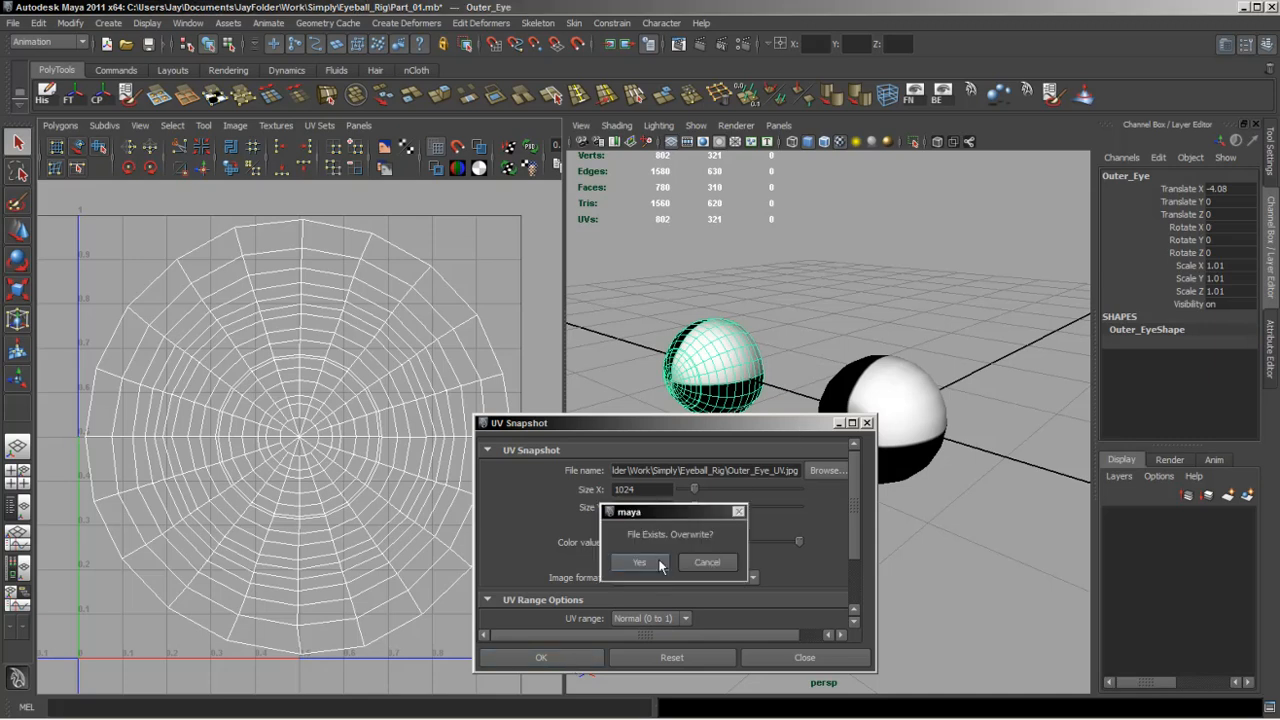
{"action": "left_click", "coordinate": [660, 564]}
{"action": "left_click", "coordinate": [624, 437]}
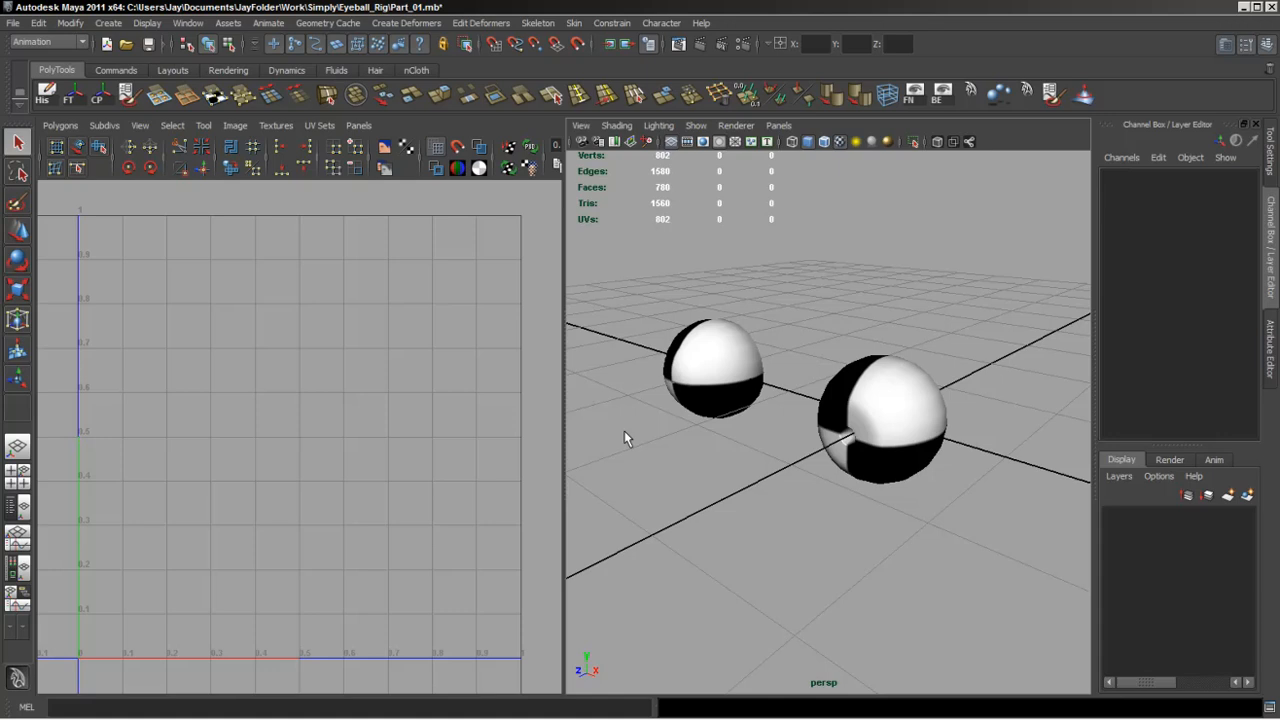
Switch to the saved rendering layout with the render view and Hypershade, and display the upper perspective view shaded with textures.
{"action": "left_click", "coordinate": [172, 70]}
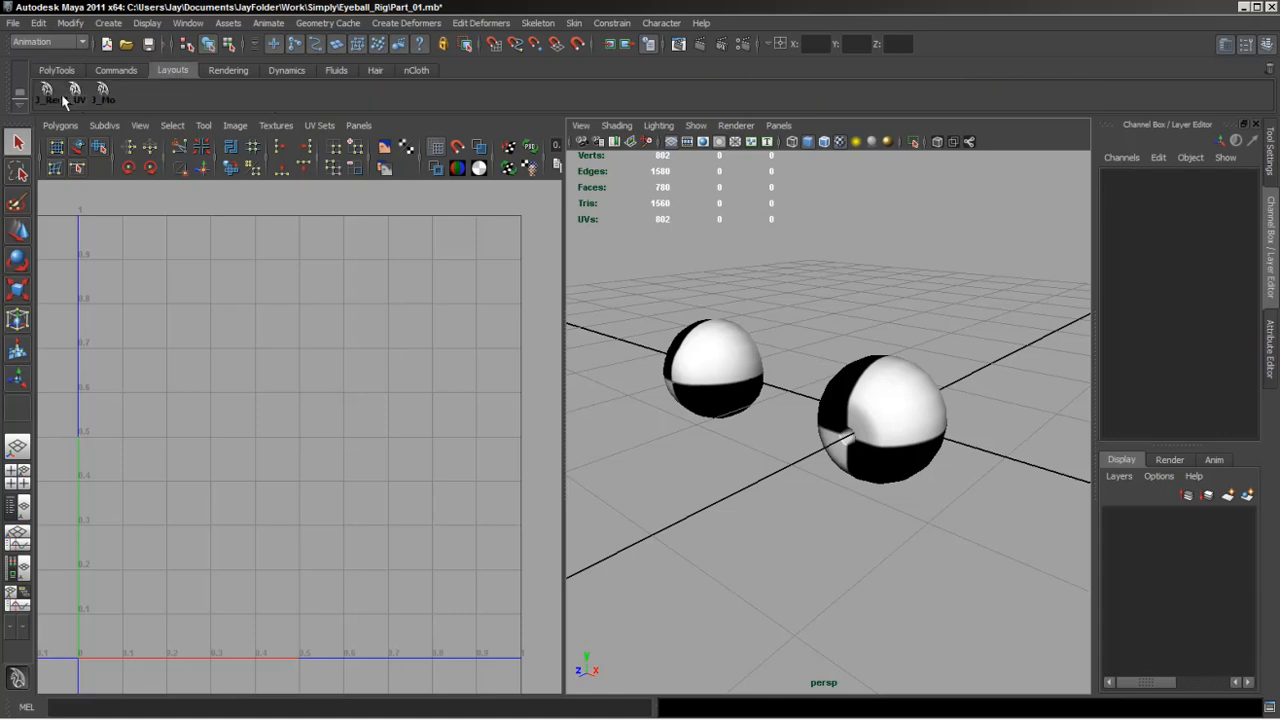
{"action": "left_click", "coordinate": [46, 92]}
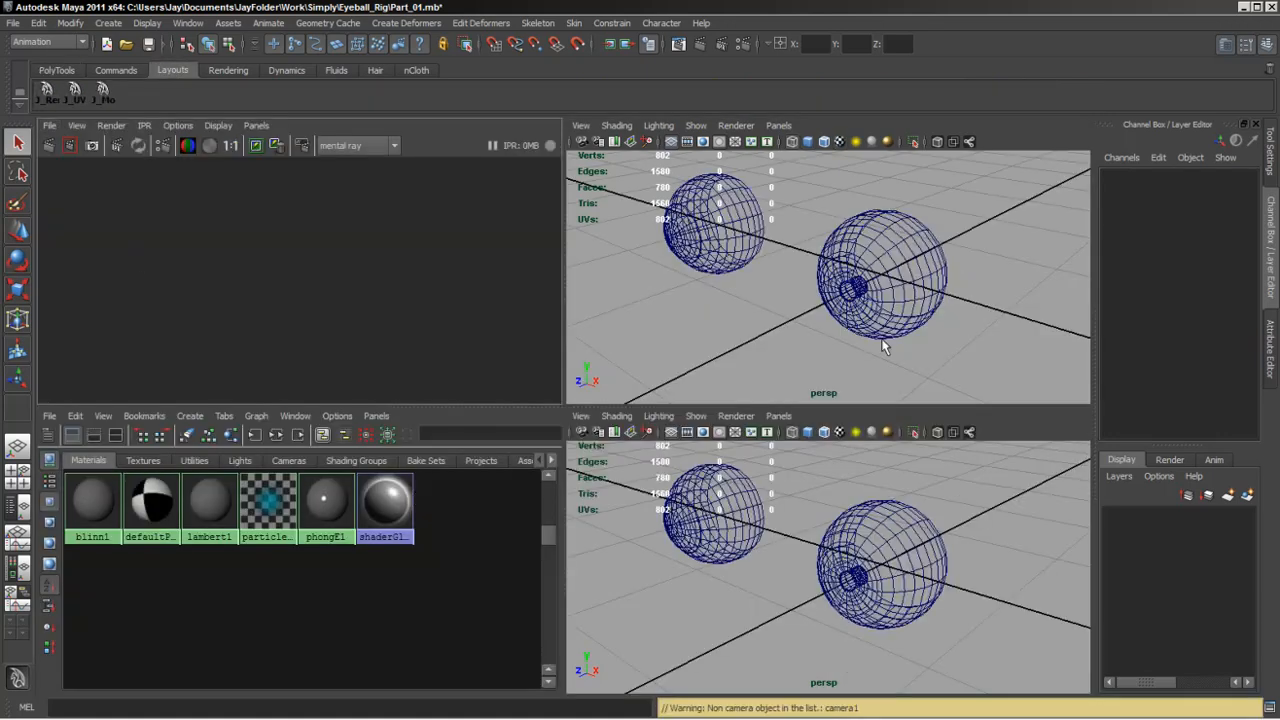
{"action": "left_click_drag", "start_coordinate": [812, 341], "coordinate": [809, 326], "text": "alt"}
{"action": "middle_click_drag", "start_coordinate": [786, 317], "coordinate": [807, 330], "text": "alt"}
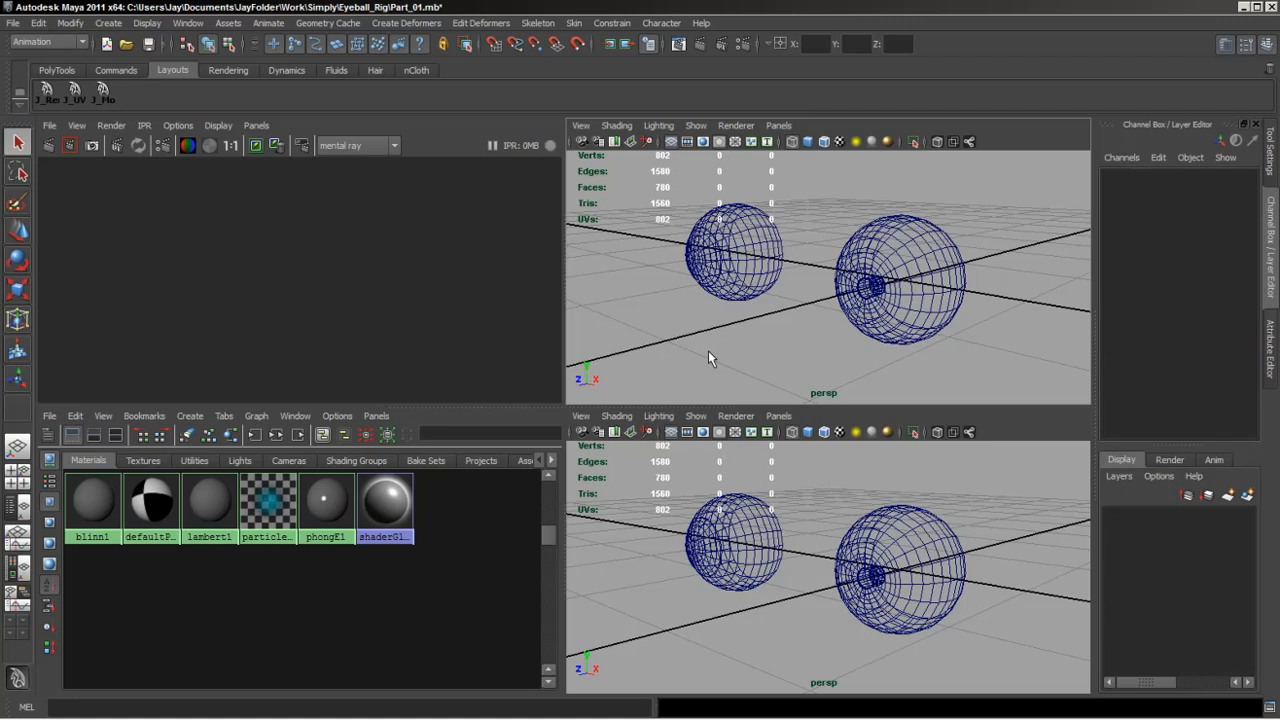
{"action": "key", "text": "6"}
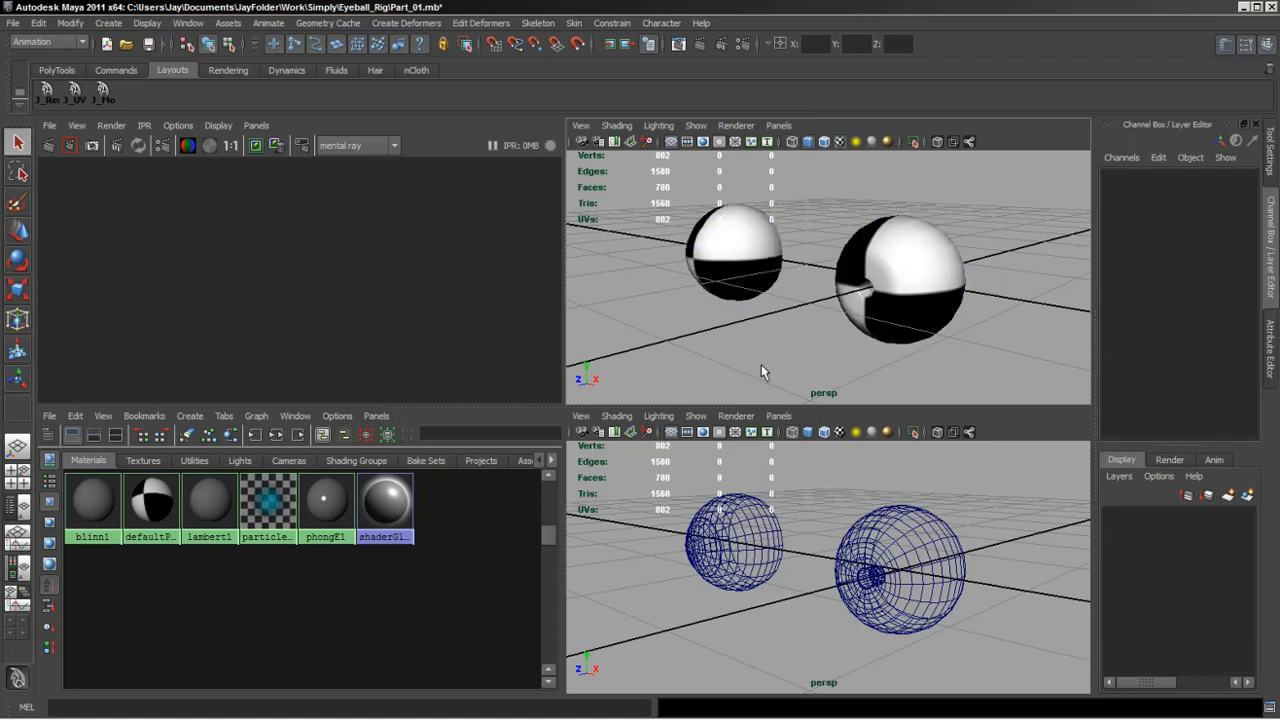
Assign the existing blinn1 material to Inner_Eye.
{"action": "mouse_move", "coordinate": [786, 371]}
{"action": "left_mouse_down", "text": "alt"}
{"action": "mouse_move", "coordinate": [808, 359]}
{"action": "mouse_move", "coordinate": [763, 357]}
{"action": "mouse_move", "coordinate": [785, 376]}
{"action": "left_mouse_up", "text": "alt"}
{"action": "middle_click_drag", "start_coordinate": [791, 293], "coordinate": [890, 308], "text": "alt"}
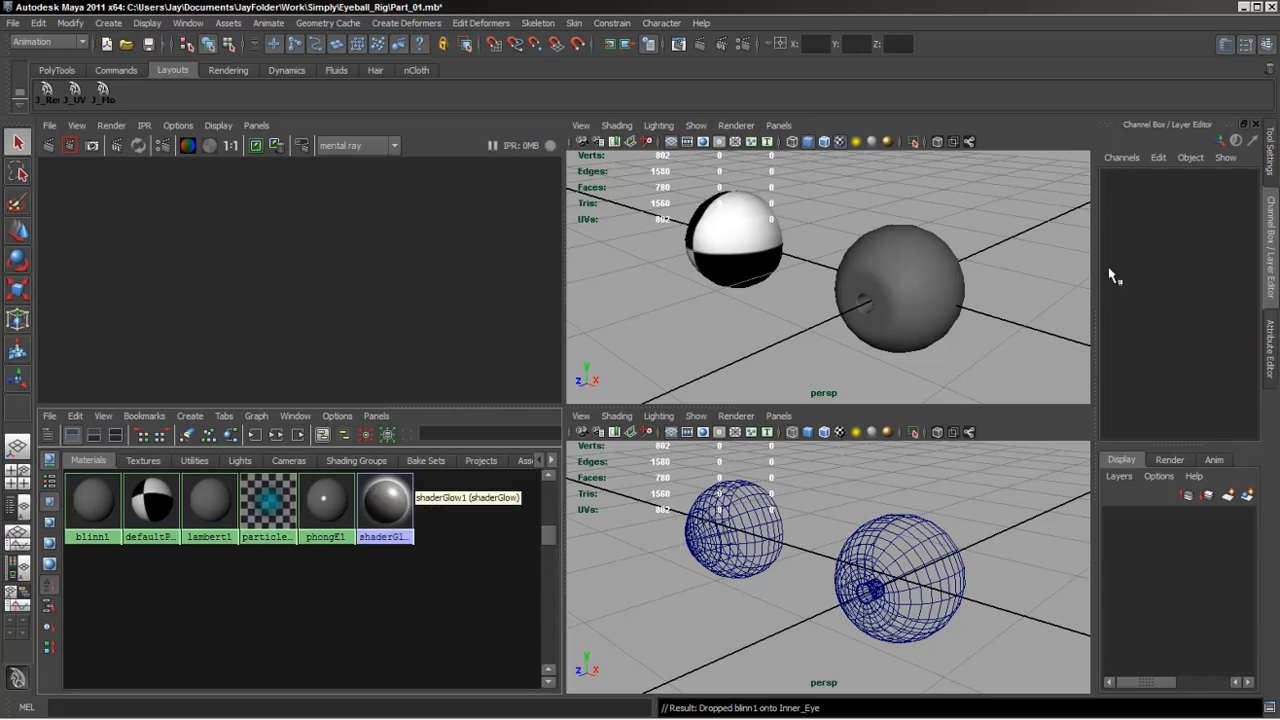
Rename the blinn1 material as Inner_Eye_M.
{"action": "left_click", "coordinate": [910, 298]}
{"action": "left_click", "coordinate": [87, 503]}
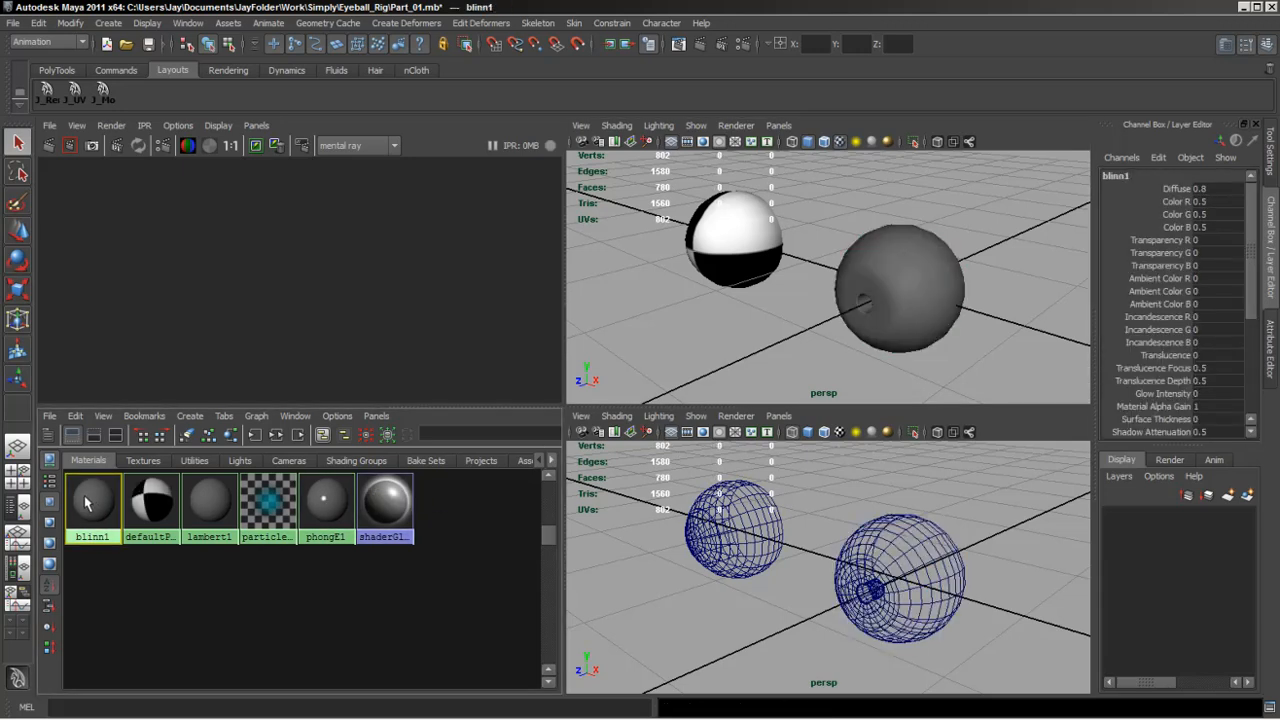
{"action": "key", "text": "ctrl+a"}
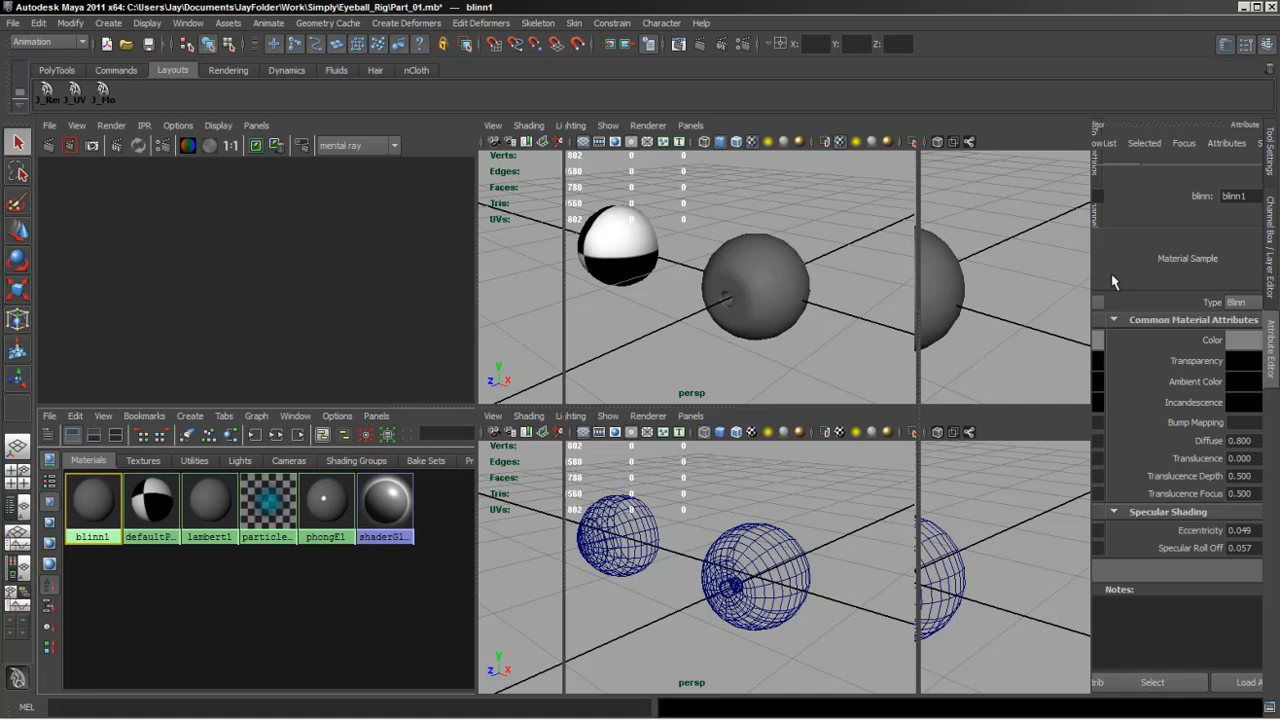
{"action": "double_click", "coordinate": [1112, 215]}
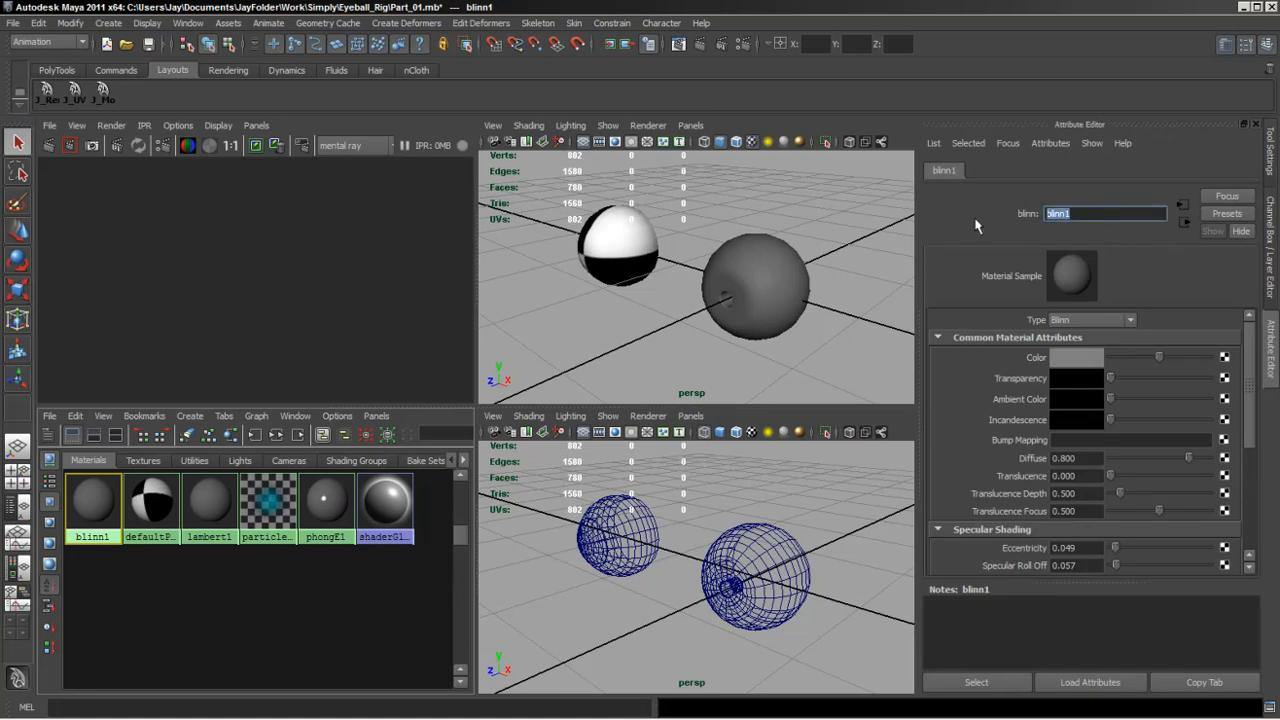
{"action": "type", "text": "Inner_Eye_M"}
{"action": "key", "text": "Return"}
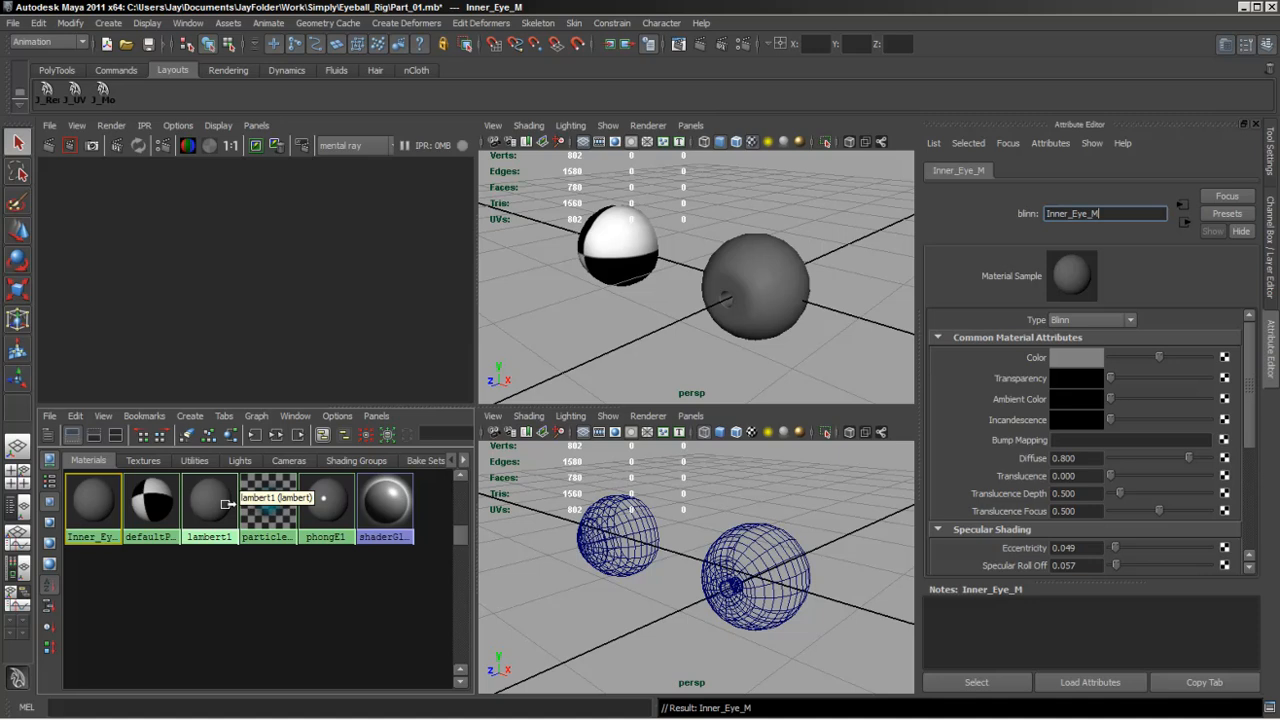
Rename the phongE1 material on the Outer_Eye sphere as Outer_Eye_M.
{"action": "left_click", "coordinate": [607, 264]}
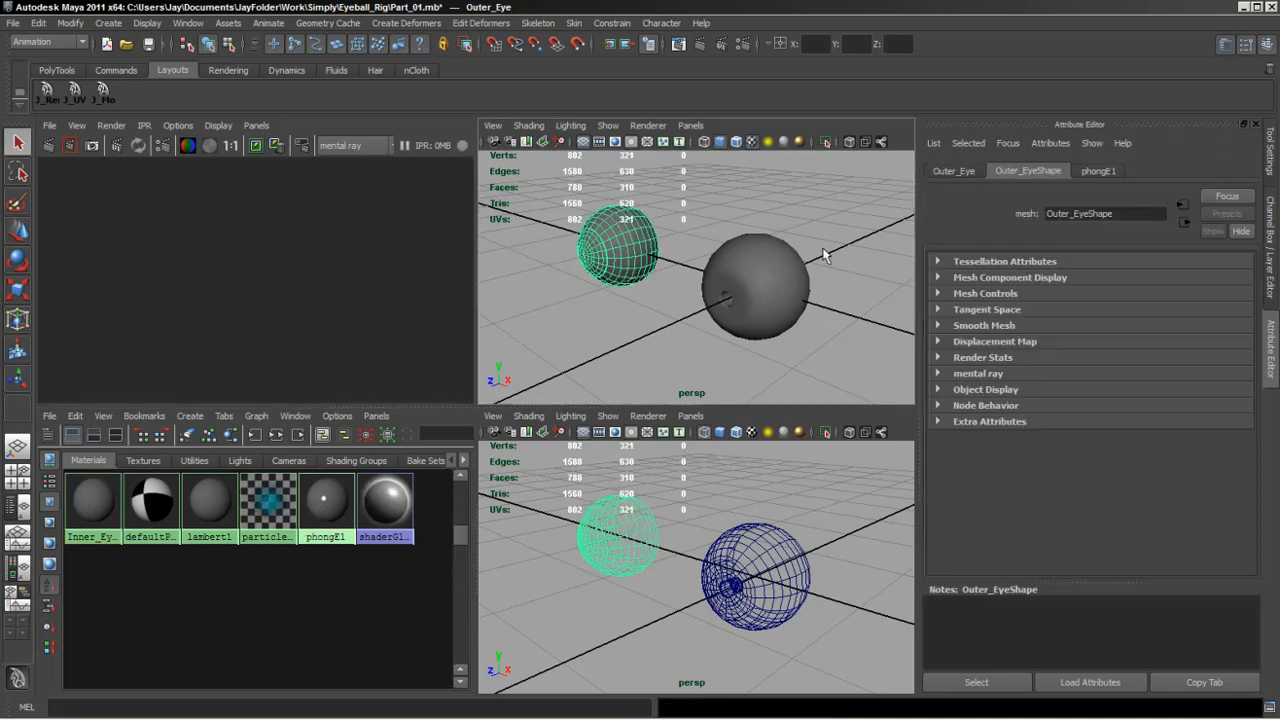
{"action": "left_click", "coordinate": [310, 512]}
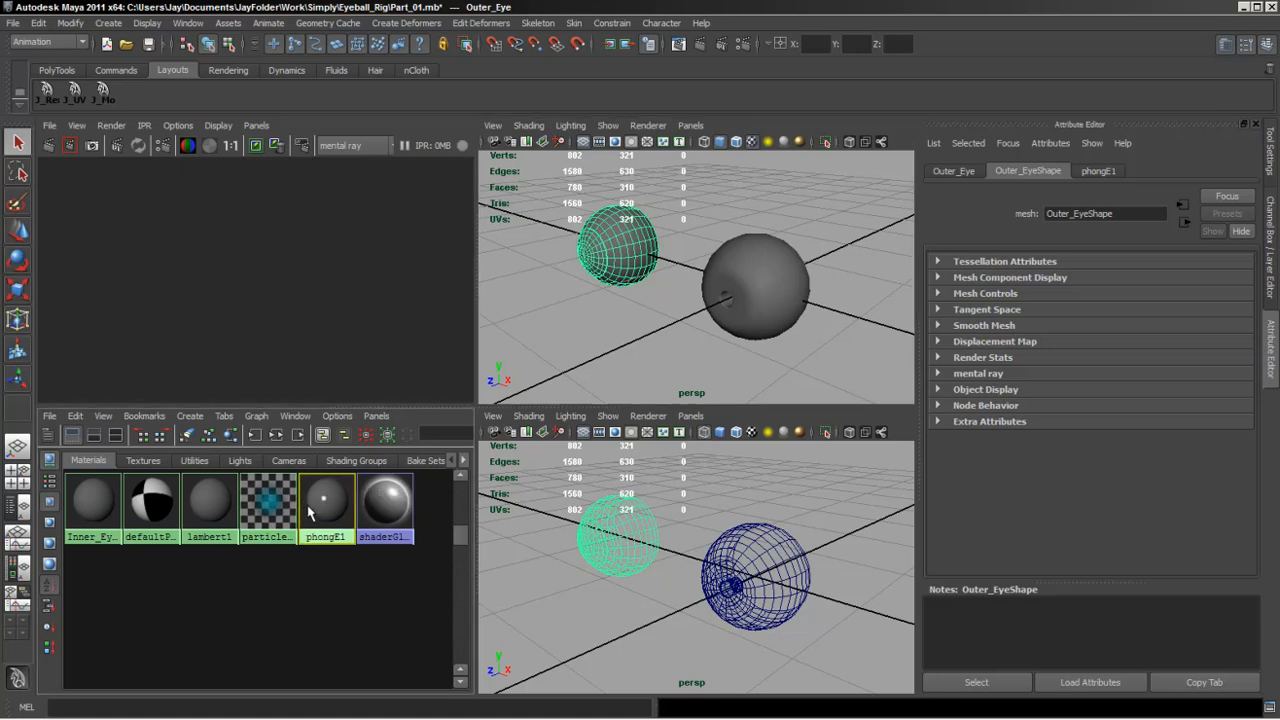
{"action": "left_click_drag", "start_coordinate": [1104, 214], "coordinate": [1003, 212]}
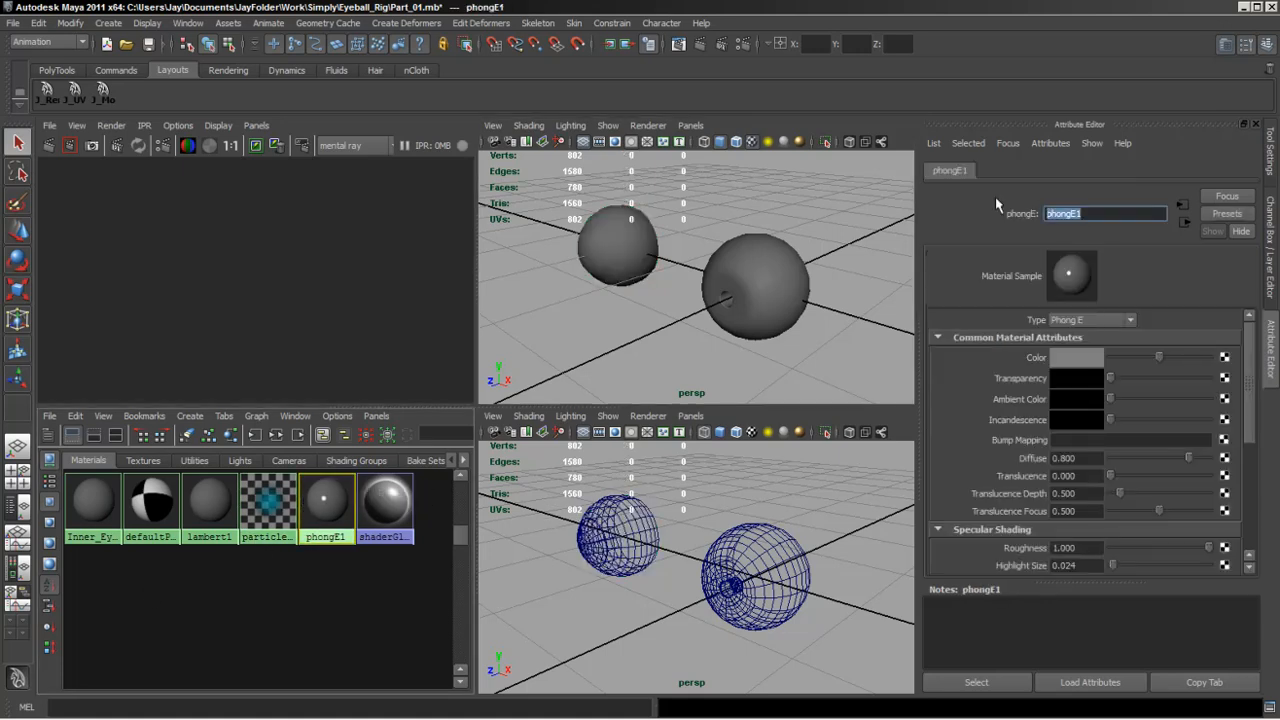
{"action": "type", "text": "Outer_Eye_M"}
{"action": "key", "text": "Return"}
Delete the default black-and-white material from the scene's materials.
{"action": "left_click", "coordinate": [150, 503]}
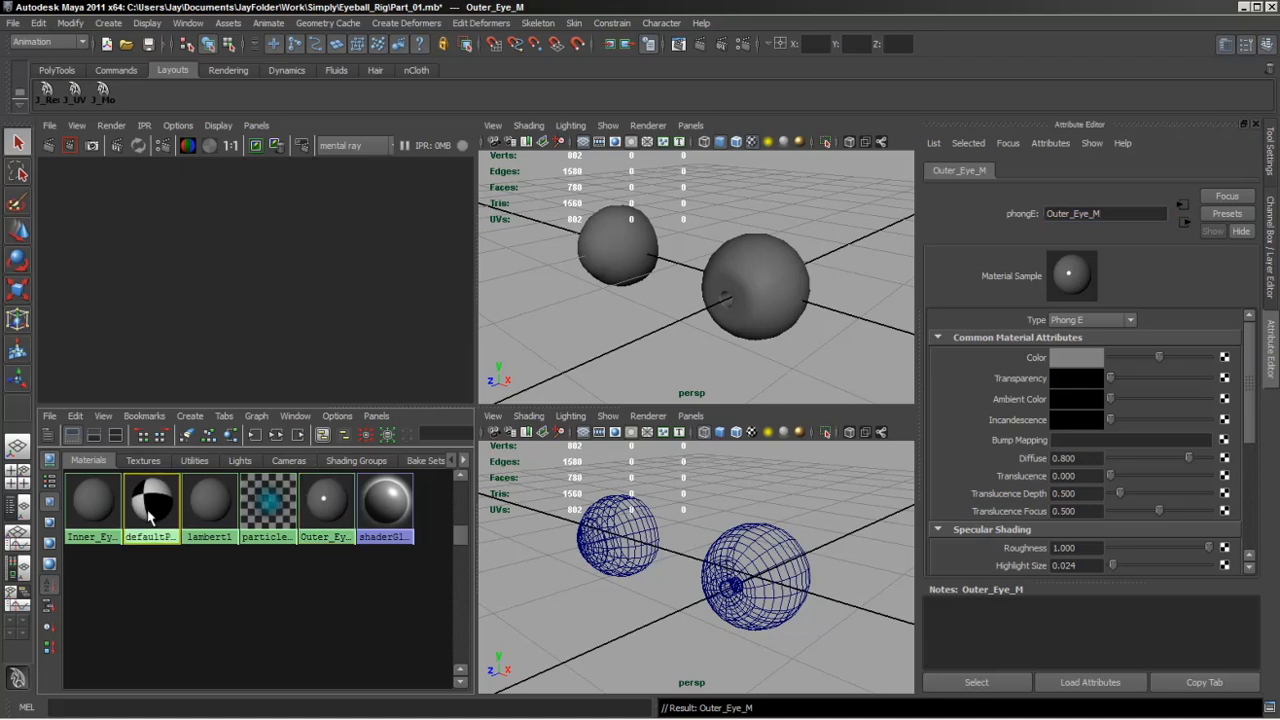
{"action": "key", "text": "Delete"}
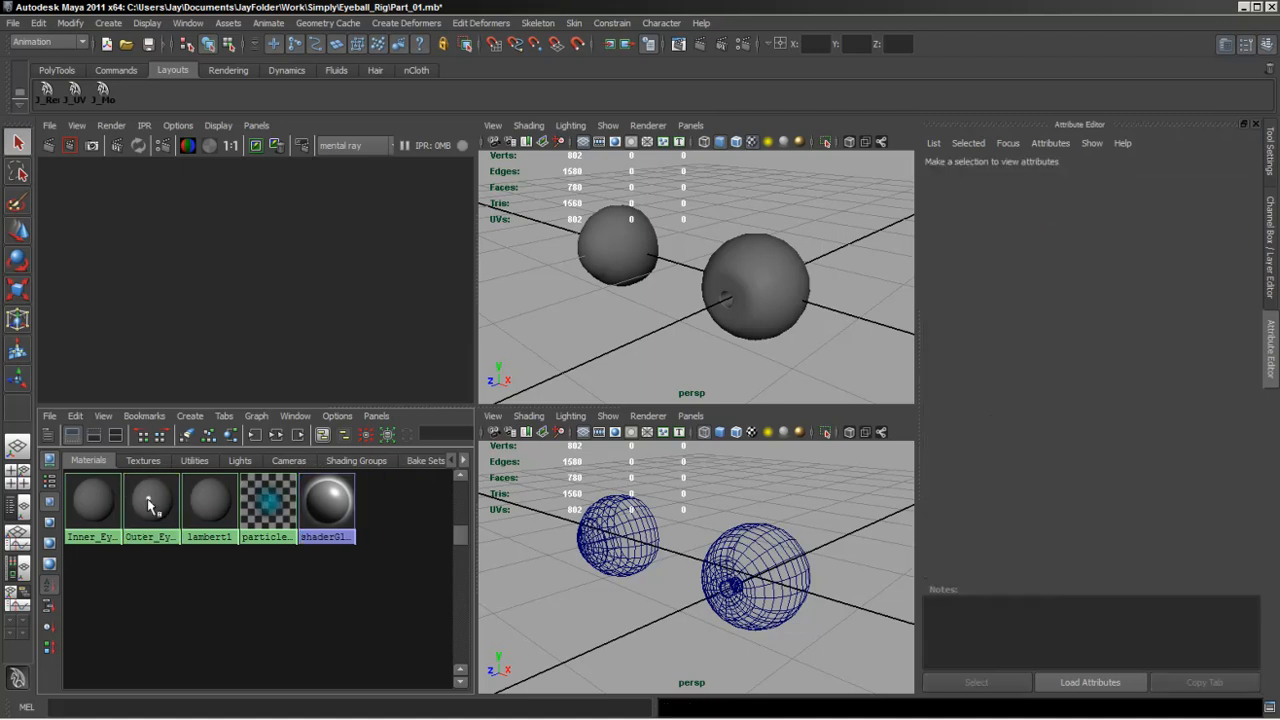
Examine the Inner_Eye_M and Outer_Eye_M materials and the transform, shape and material nodes of the eye spheres.
{"action": "left_click", "coordinate": [150, 503]}
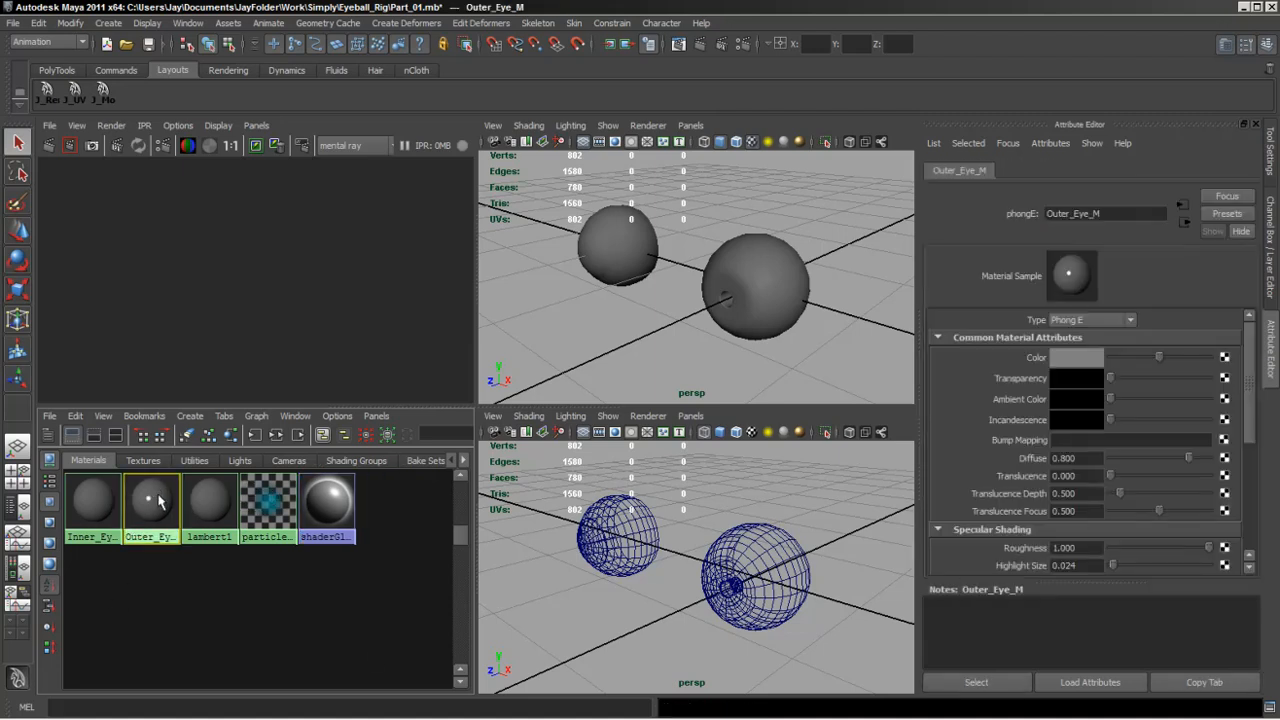
{"action": "left_click", "coordinate": [1108, 214]}
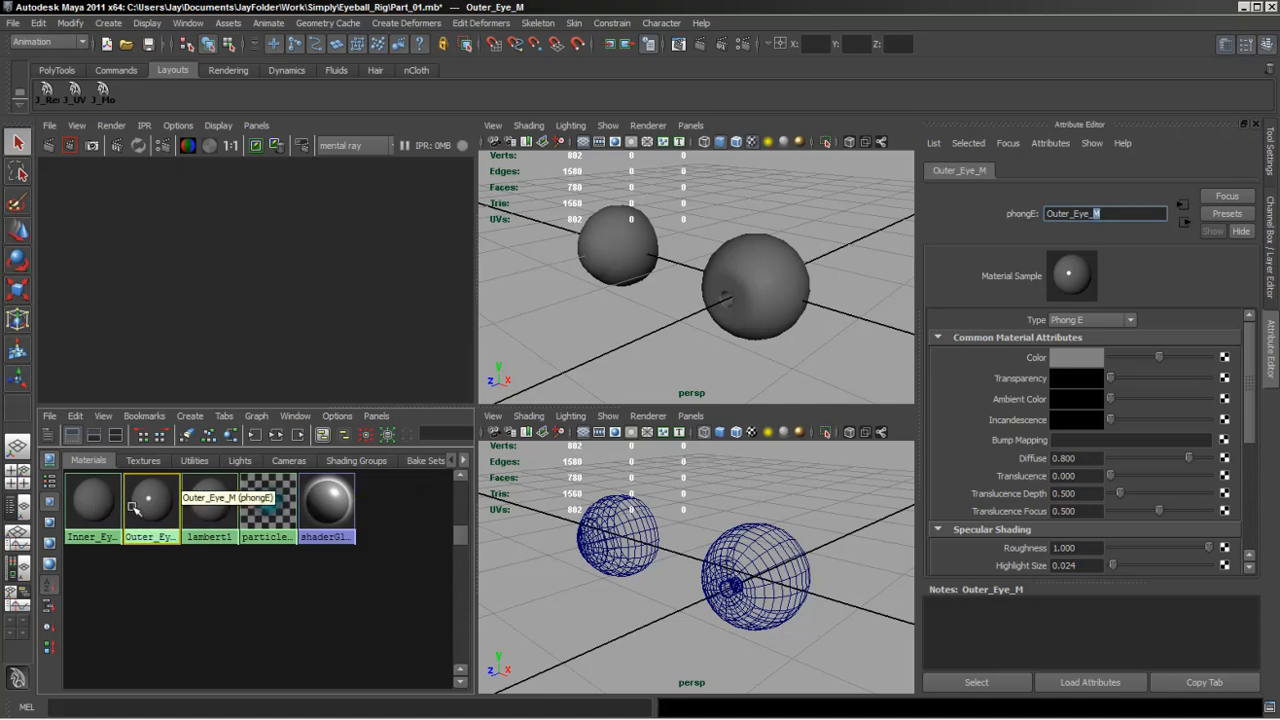
{"action": "left_click_drag", "start_coordinate": [78, 586], "coordinate": [148, 517]}
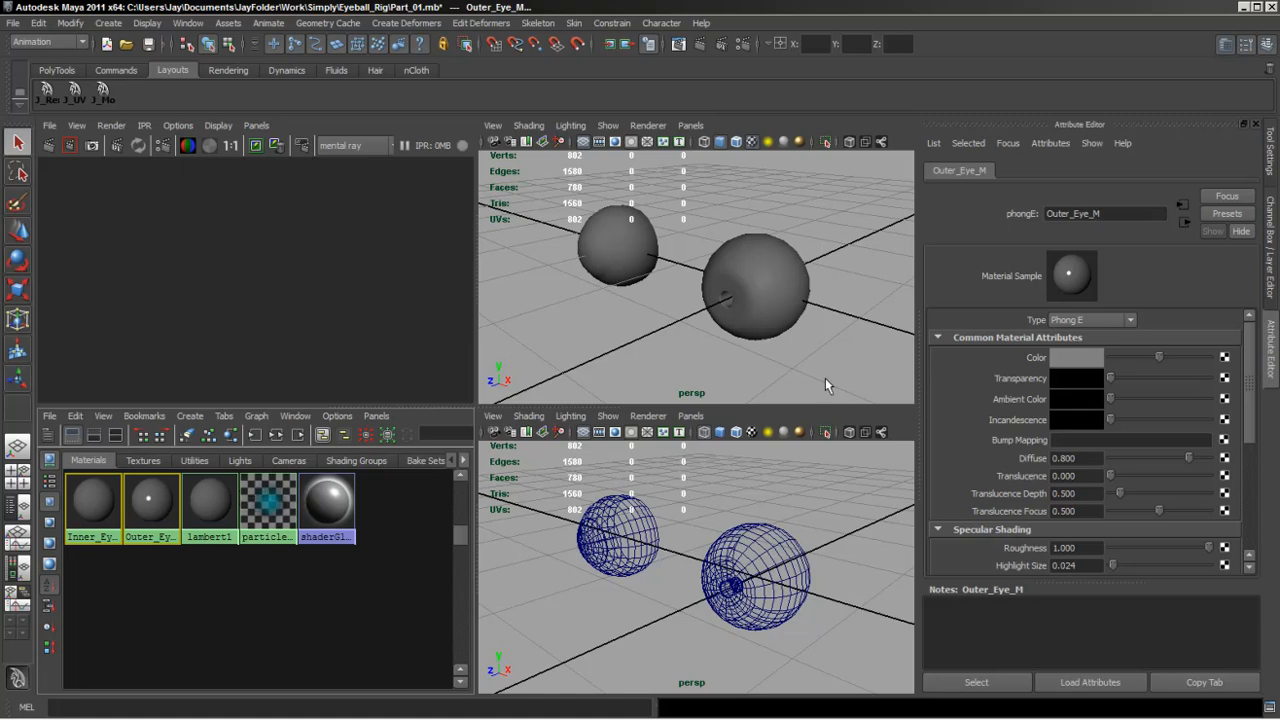
{"action": "left_click", "coordinate": [770, 280]}
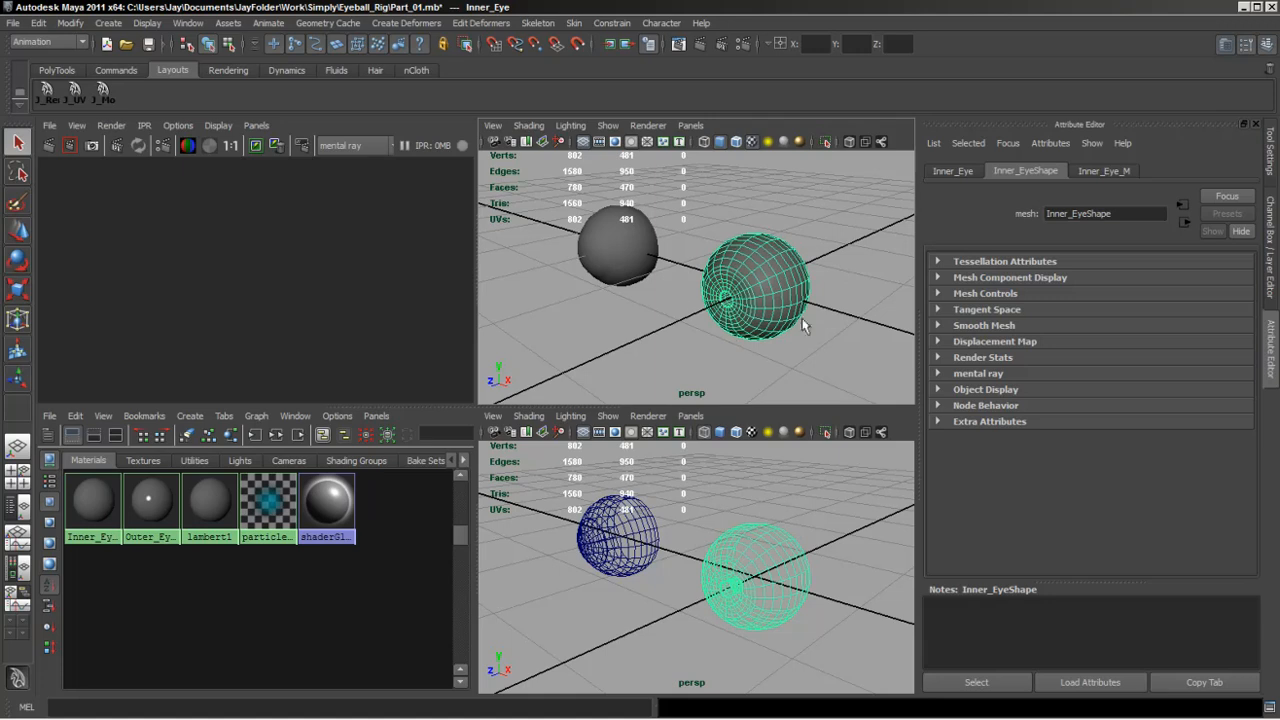
{"action": "left_click", "coordinate": [1110, 175]}
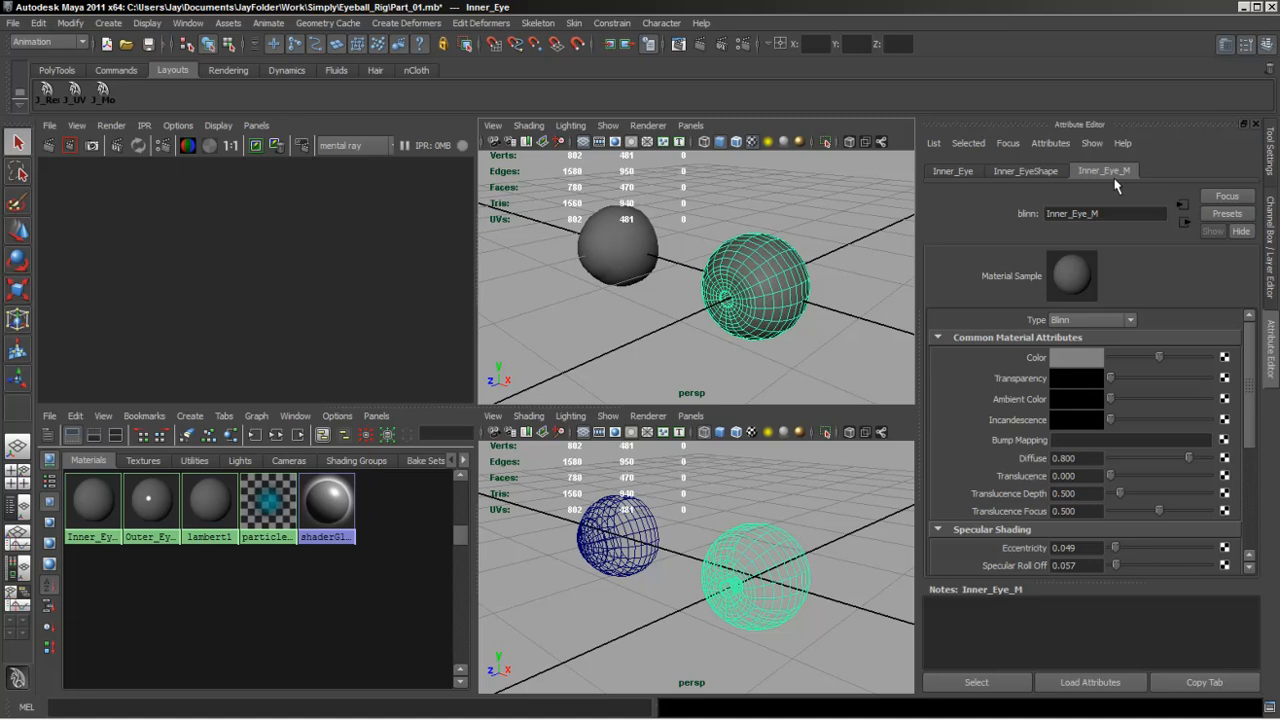
{"action": "left_click", "coordinate": [953, 171]}
{"action": "left_click", "coordinate": [1025, 171]}
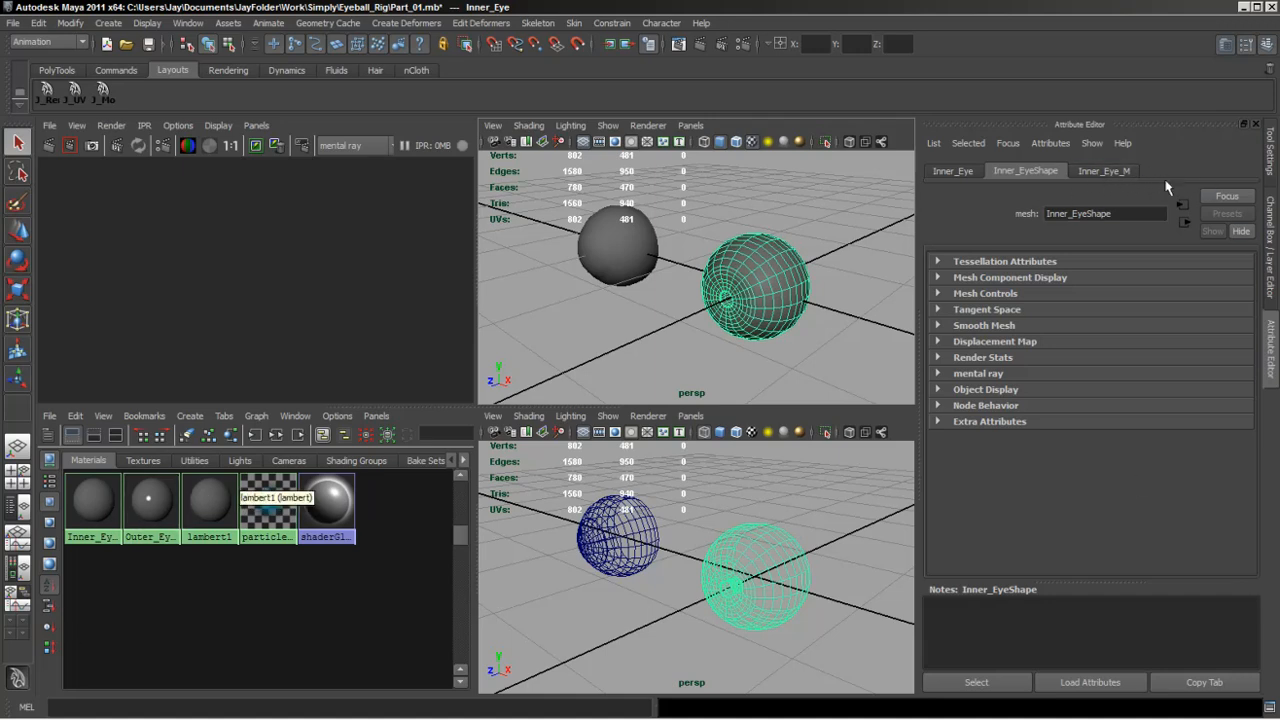
{"action": "left_click", "coordinate": [138, 525]}
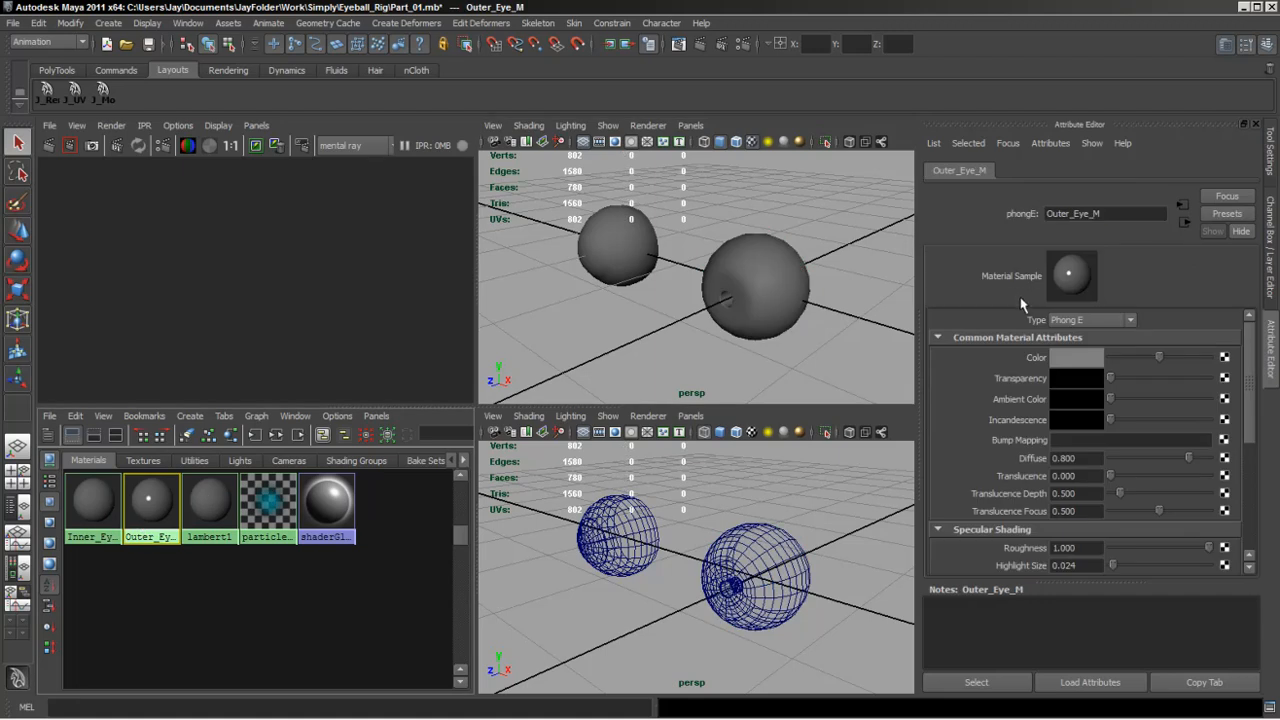
{"action": "left_click", "coordinate": [743, 307]}
{"action": "left_click", "coordinate": [612, 262]}
{"action": "left_click", "coordinate": [580, 328]}
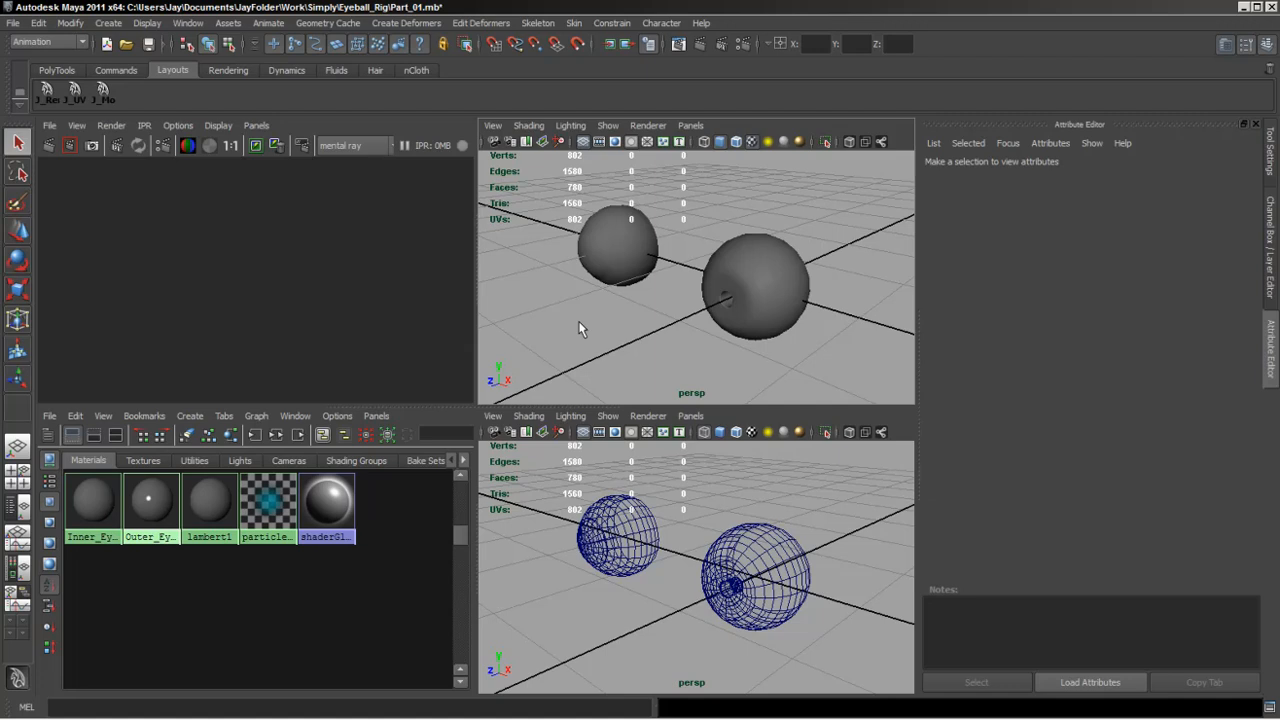
{"action": "left_click", "coordinate": [745, 314]}
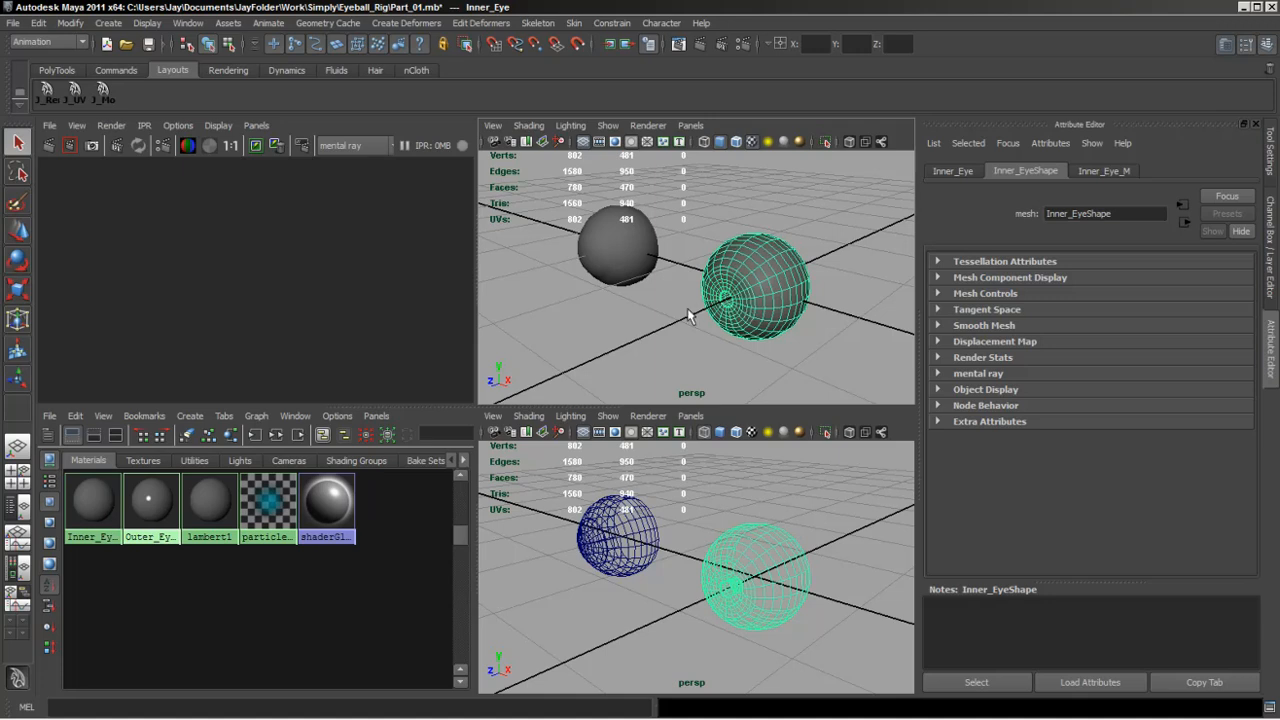
{"action": "mouse_move", "coordinate": [692, 328]}
{"action": "left_mouse_down", "text": "alt"}
{"action": "mouse_move", "coordinate": [671, 310]}
{"action": "mouse_move", "coordinate": [708, 315]}
{"action": "left_mouse_up", "text": "alt"}
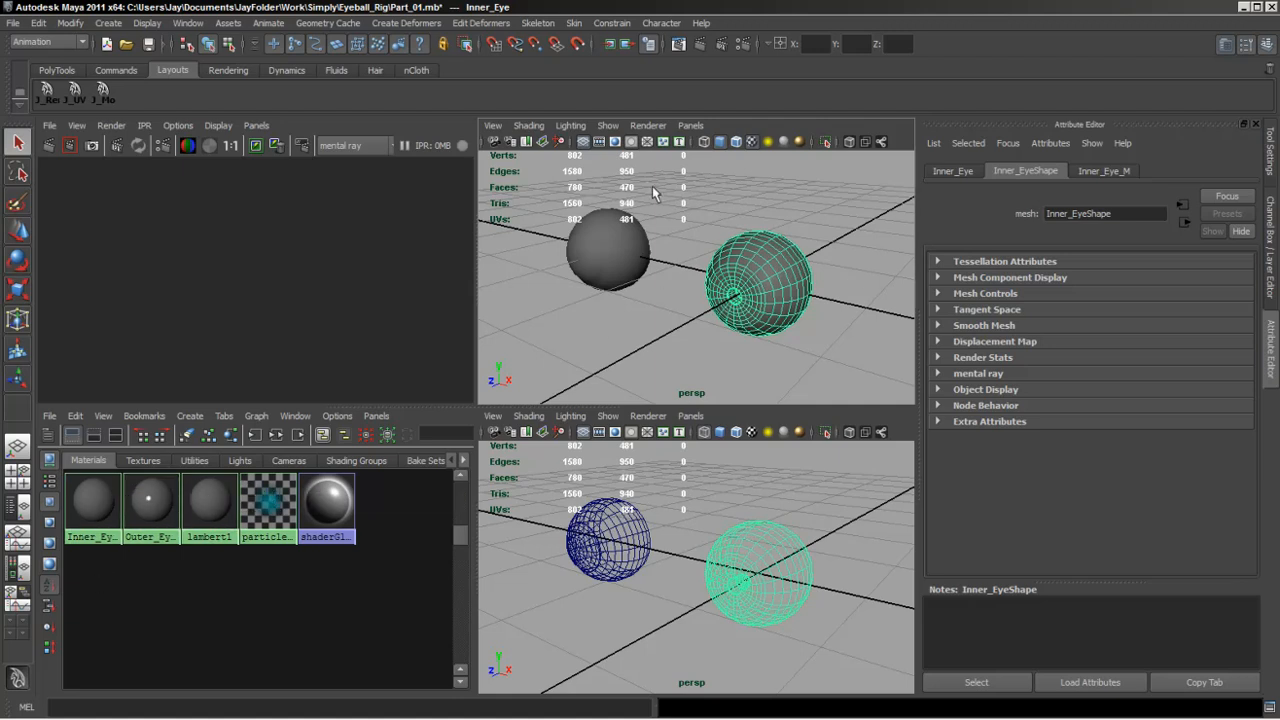
{"action": "mouse_move", "coordinate": [787, 348]}
{"action": "left_mouse_down", "text": "alt"}
{"action": "mouse_move", "coordinate": [766, 330]}
{"action": "mouse_move", "coordinate": [770, 346]}
{"action": "left_mouse_up", "text": "alt"}
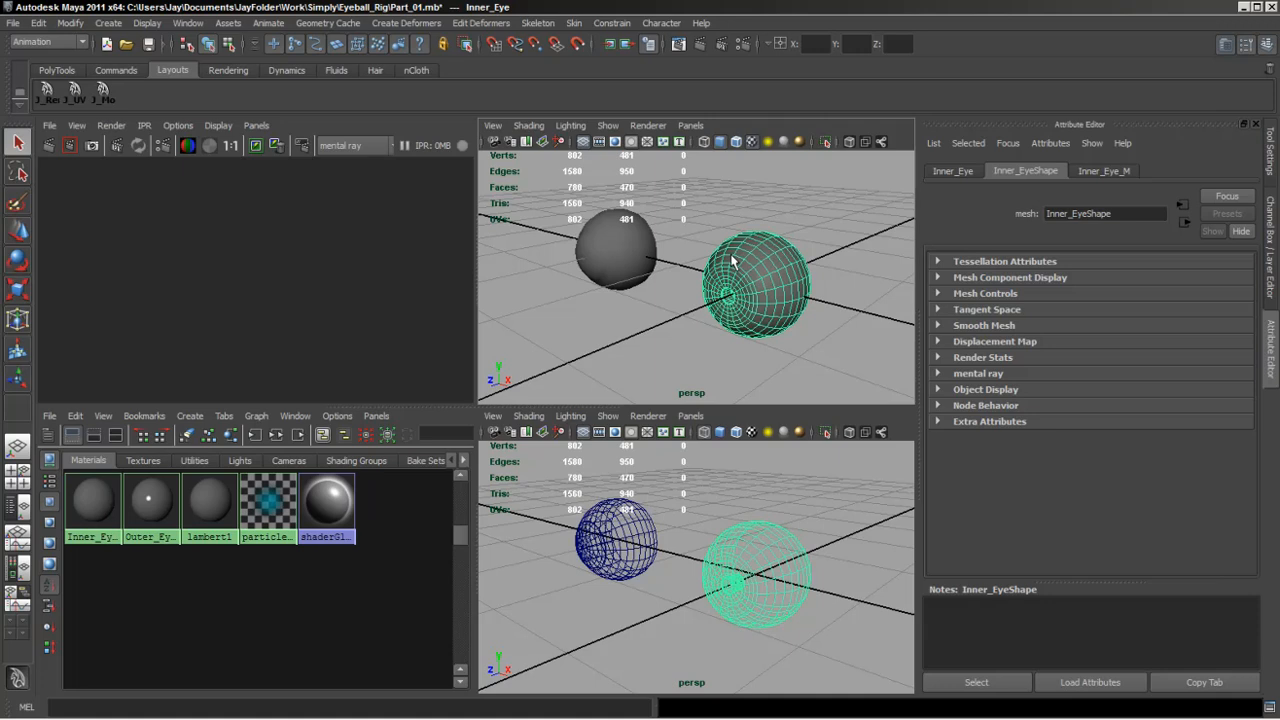
Switch to Photoshop, close the minimized Outer_Eye_UV document and move the er-eye_huge.jpg window aside.
{"action": "key", "text": "alt+Tab"}
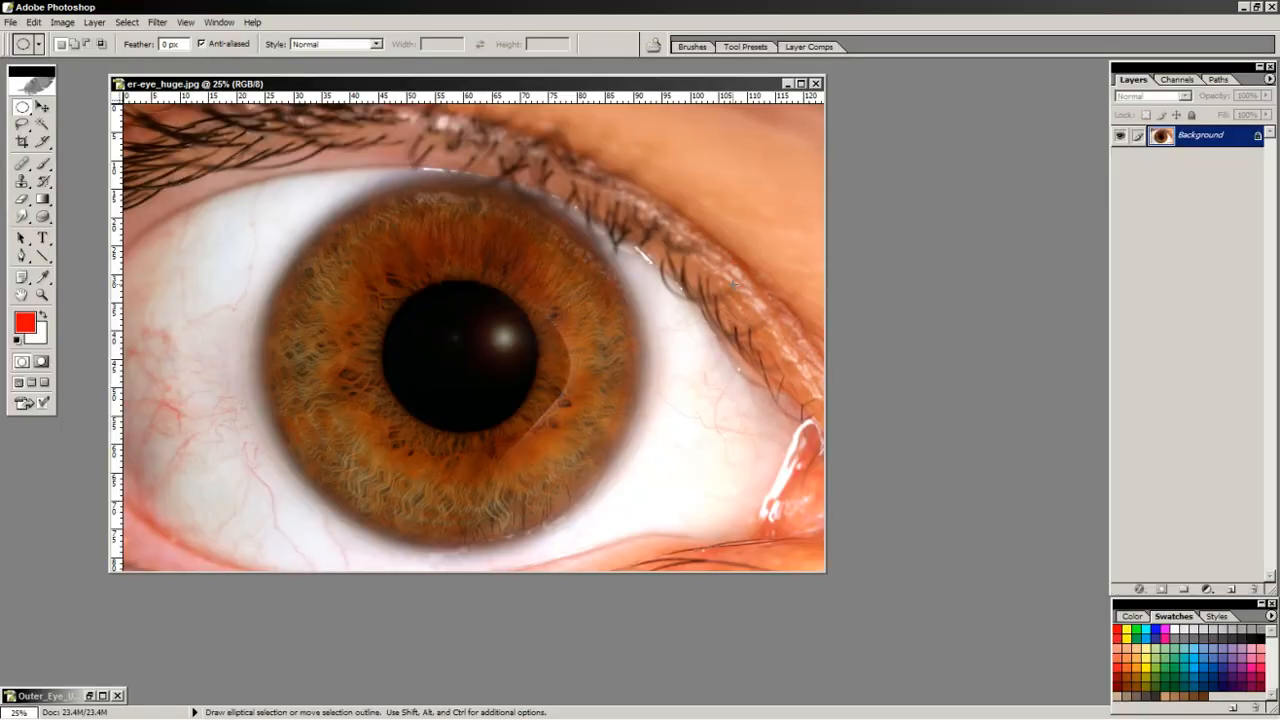
{"action": "left_click_drag", "start_coordinate": [402, 84], "coordinate": [514, 112]}
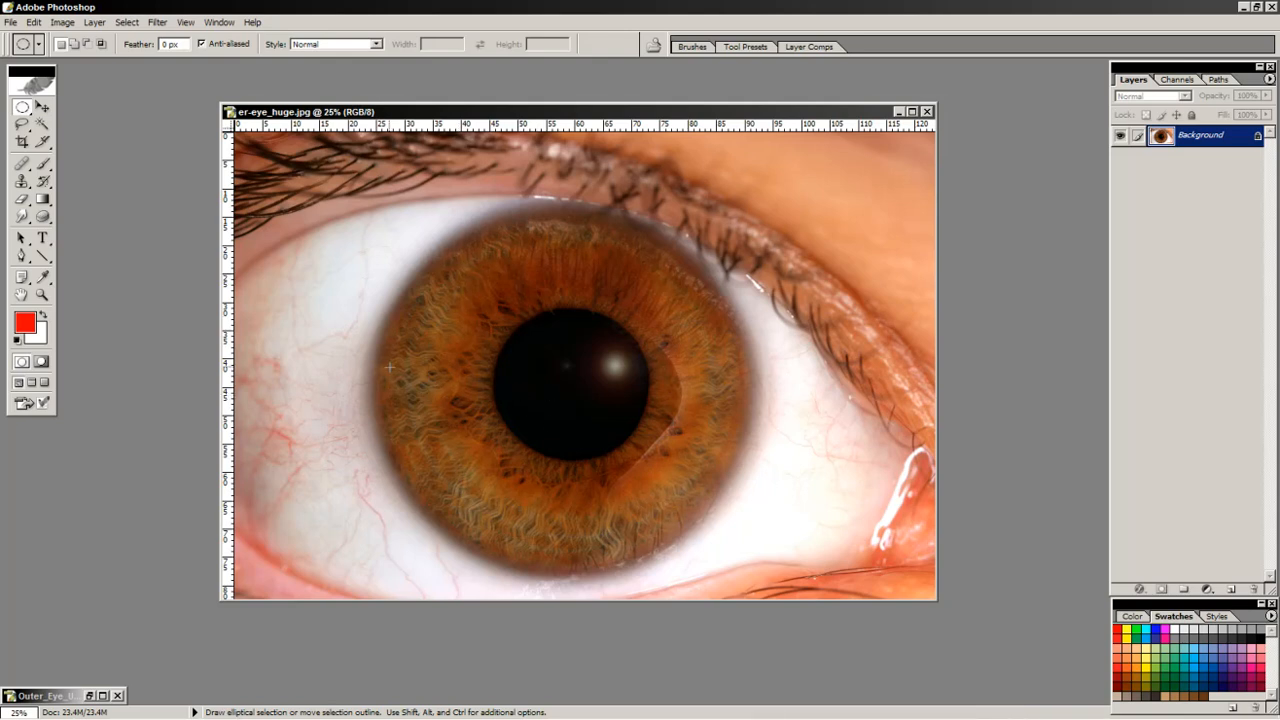
{"action": "left_click", "coordinate": [102, 696]}
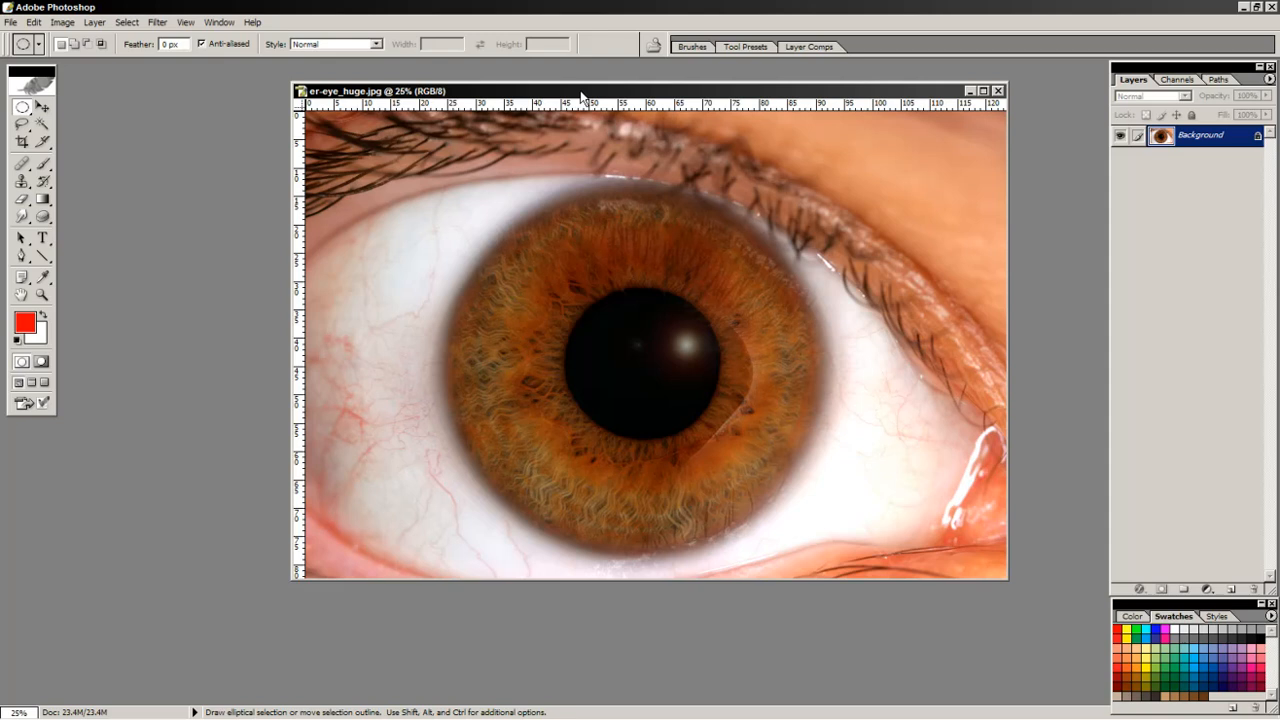
{"action": "left_click_drag", "start_coordinate": [581, 91], "coordinate": [583, 87]}
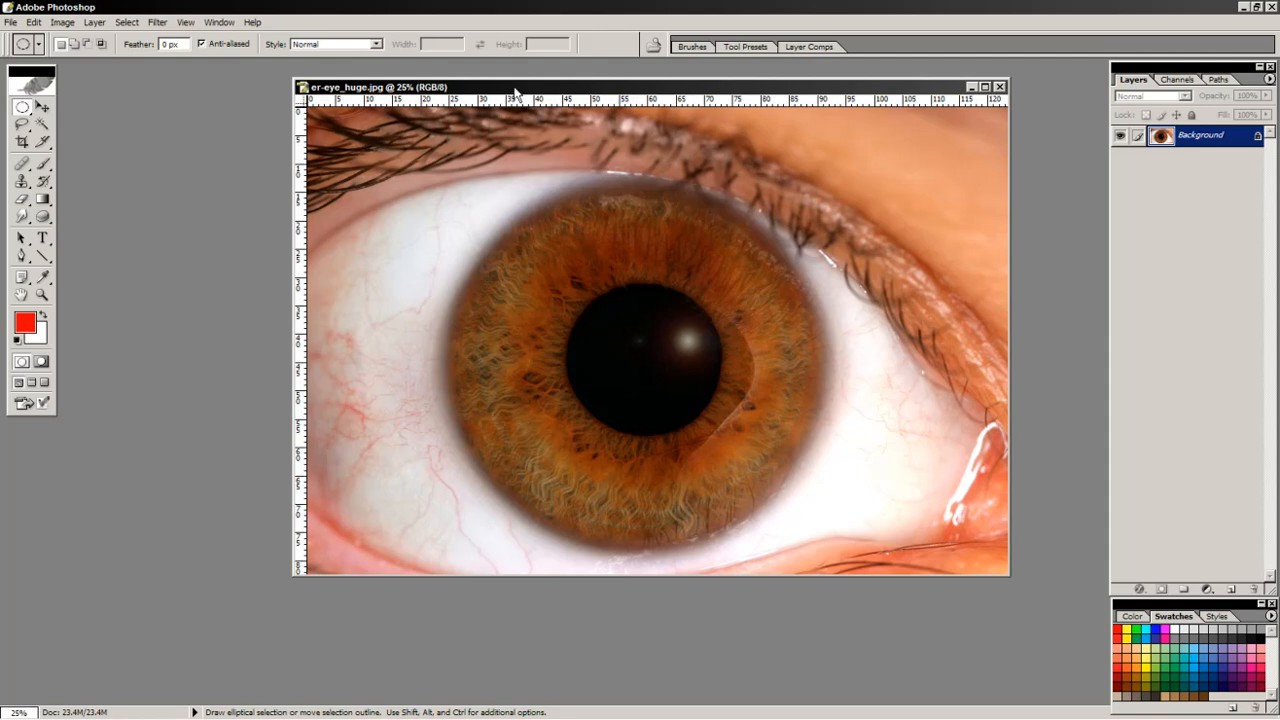
{"action": "left_click_drag", "start_coordinate": [515, 90], "coordinate": [554, 93]}
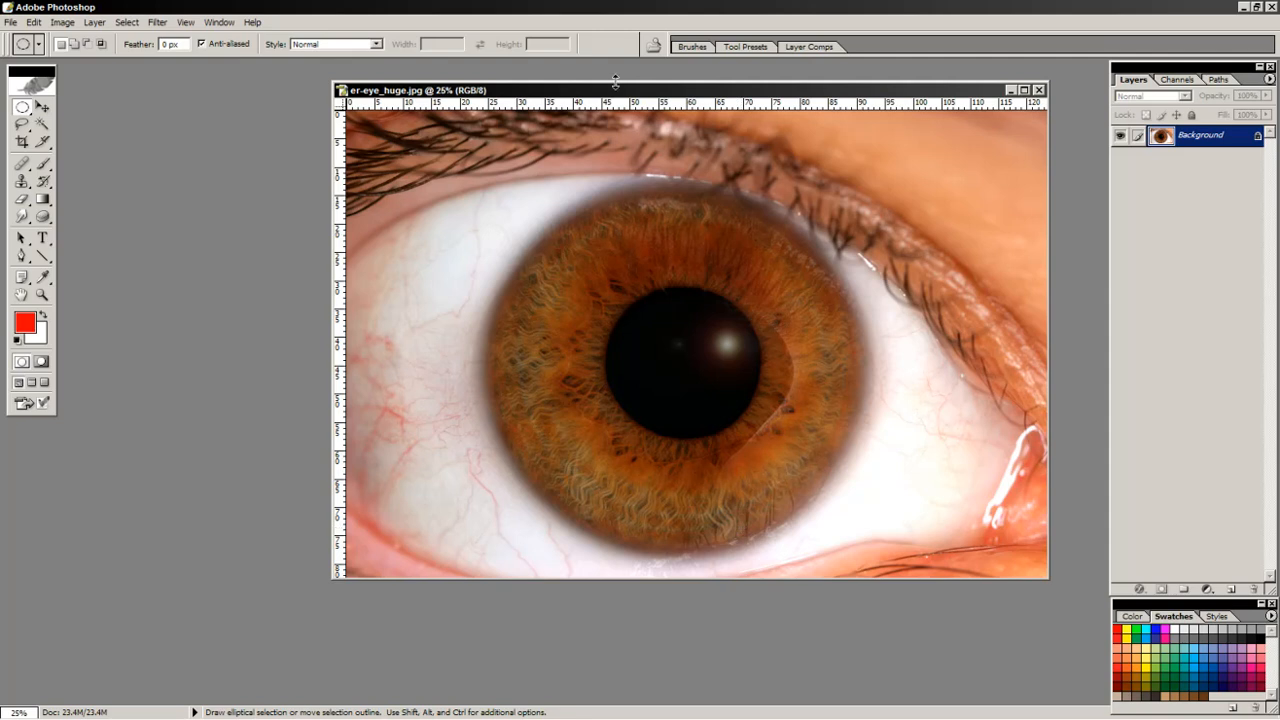
{"action": "left_click_drag", "start_coordinate": [616, 94], "coordinate": [662, 80]}
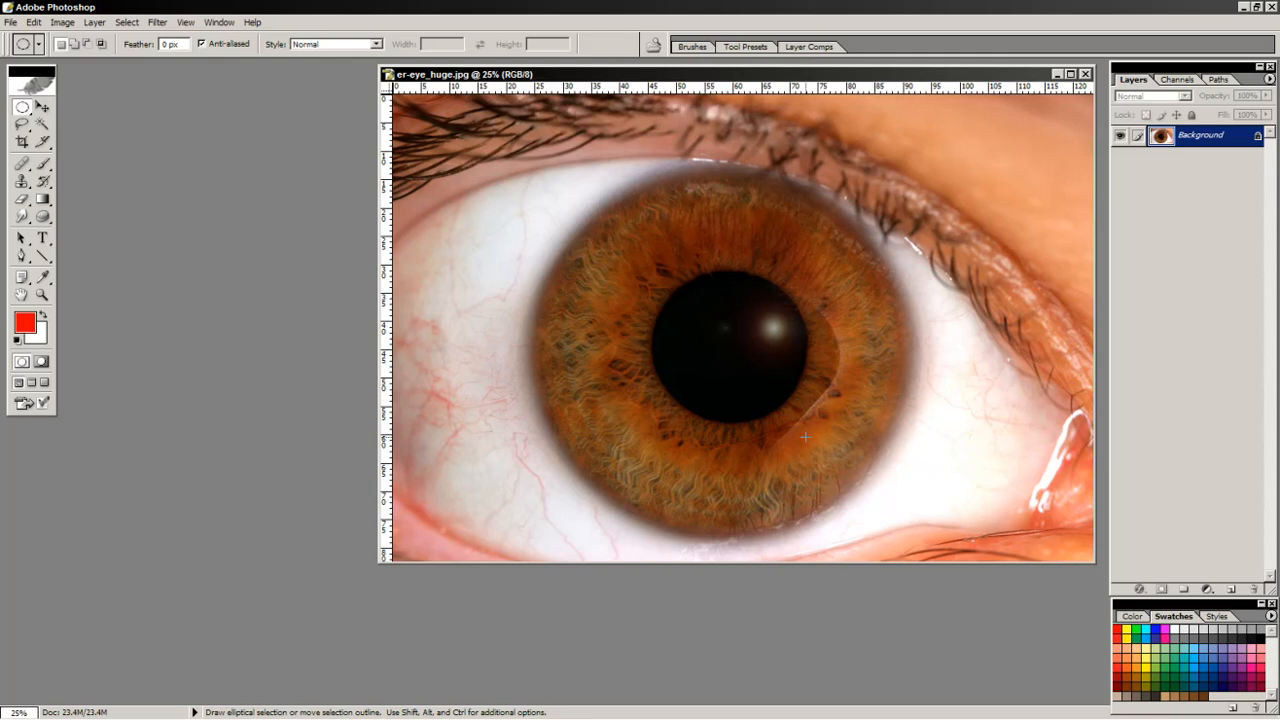
{"action": "left_click_drag", "start_coordinate": [779, 79], "coordinate": [777, 73]}
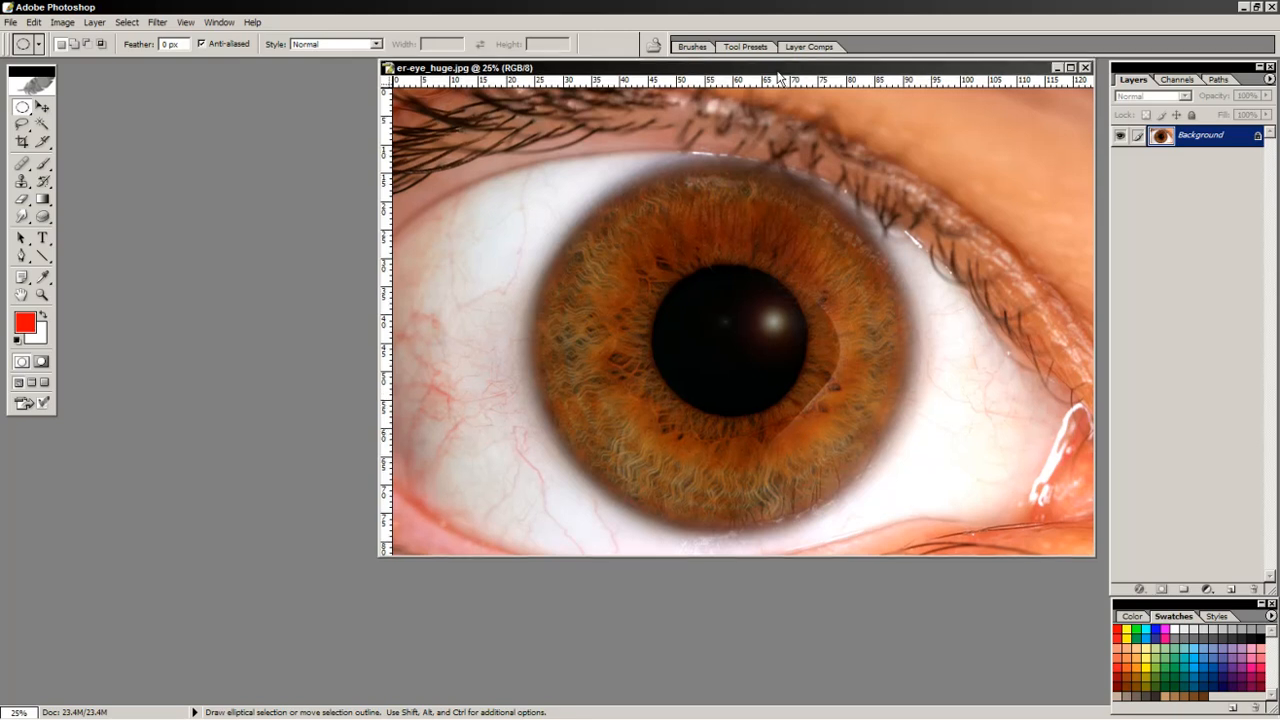
Open the Inner_Eye_UV JPG file from the Eyeball_Rig folder.
{"action": "left_click", "coordinate": [11, 22]}
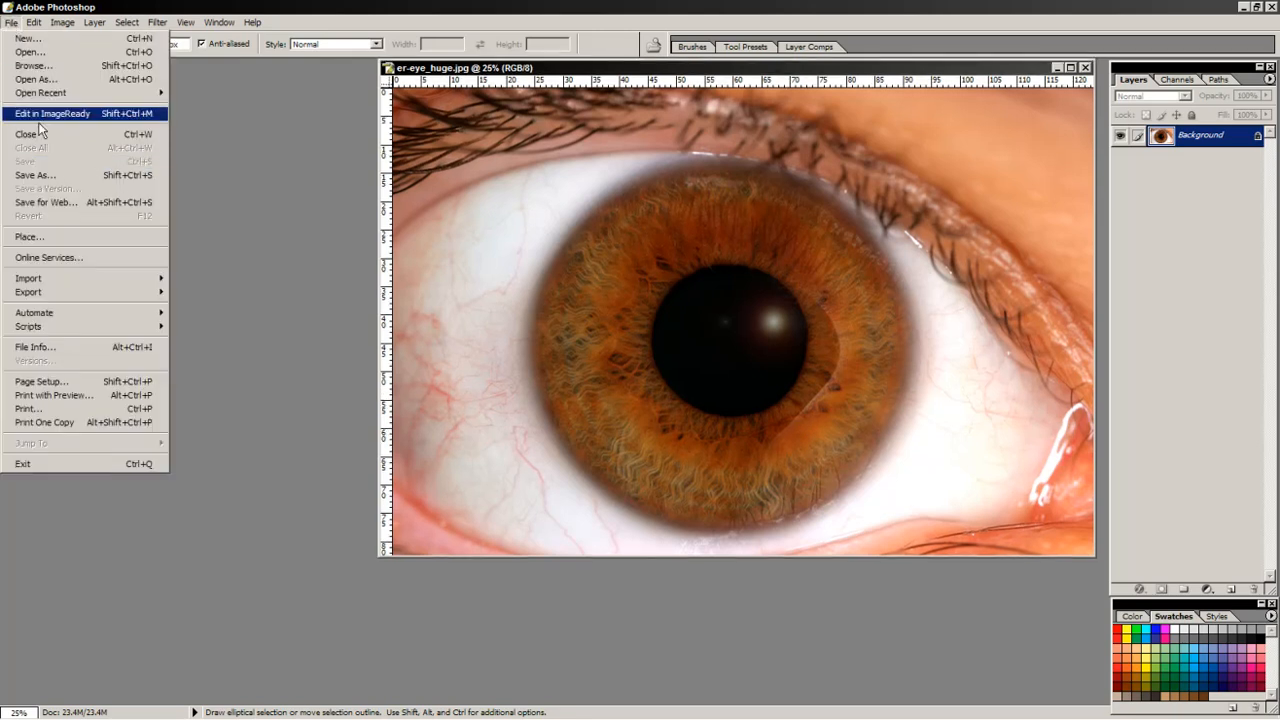
{"action": "left_click", "coordinate": [30, 51]}
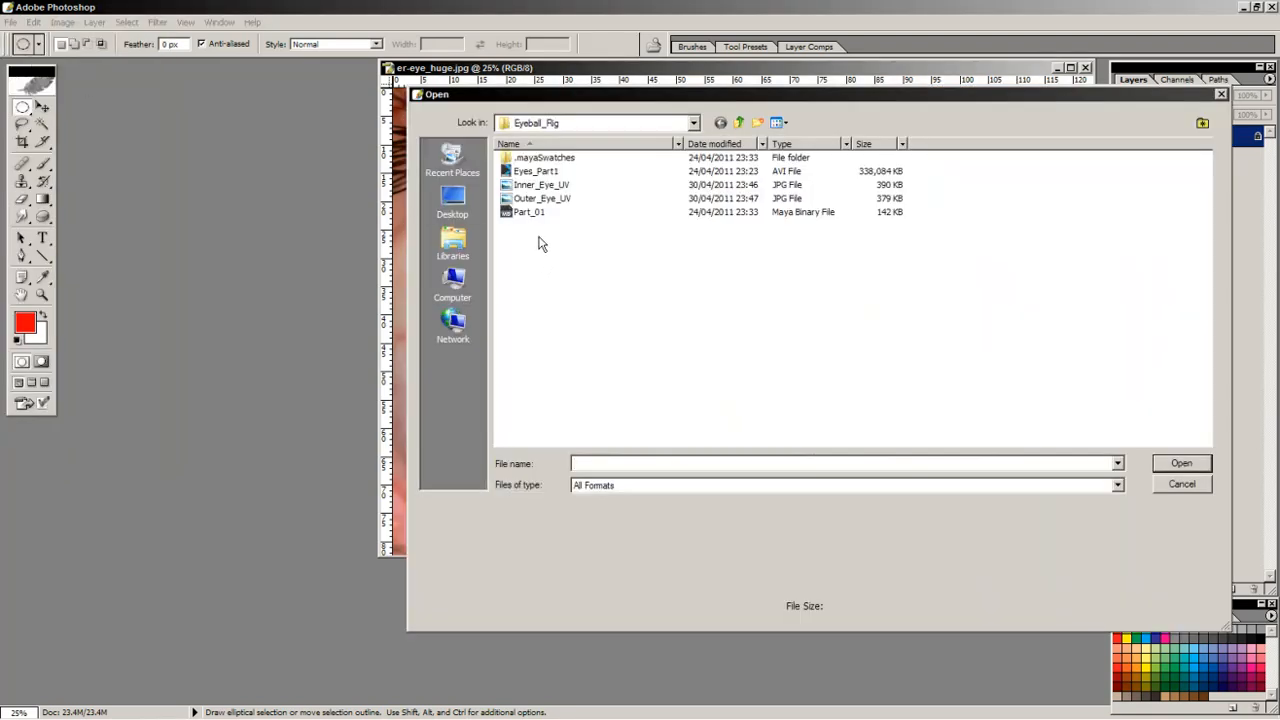
{"action": "left_click", "coordinate": [546, 185]}
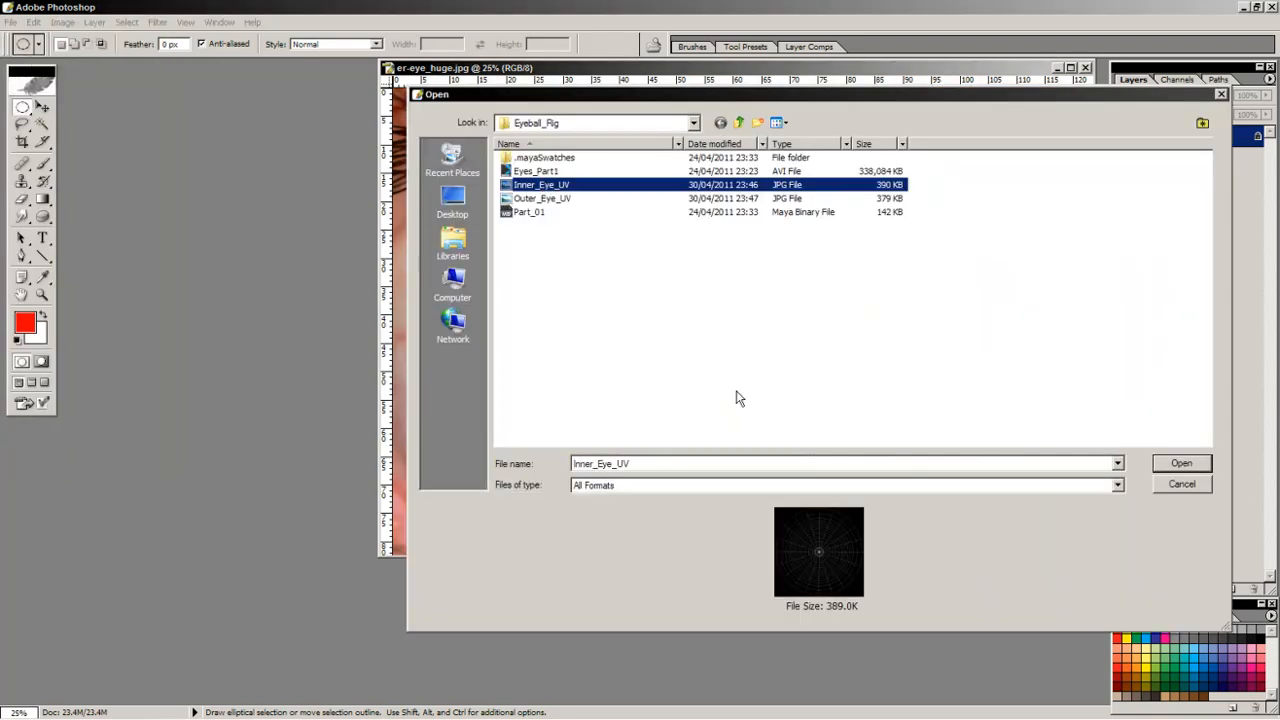
{"action": "left_click", "coordinate": [1181, 463]}
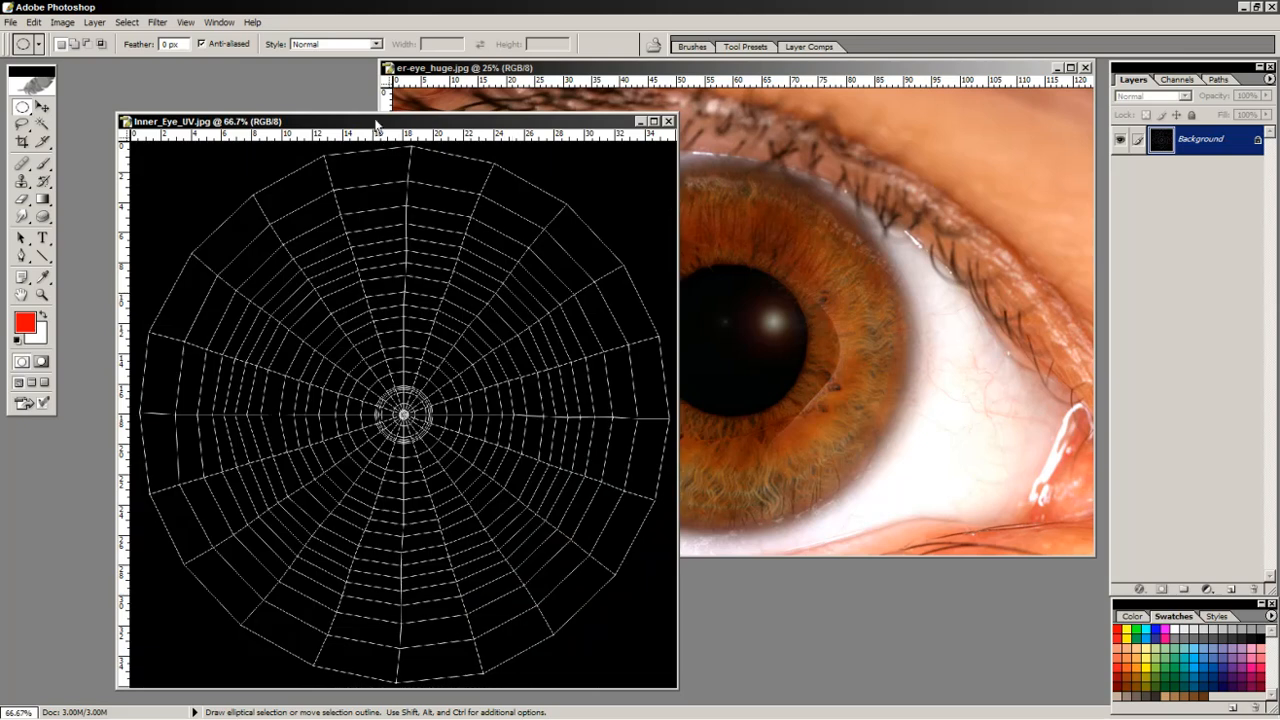
Arrange Inner_Eye_UV.jpg beside the eye photo and add a new empty layer to the UV document.
{"action": "left_click_drag", "start_coordinate": [376, 124], "coordinate": [325, 91]}
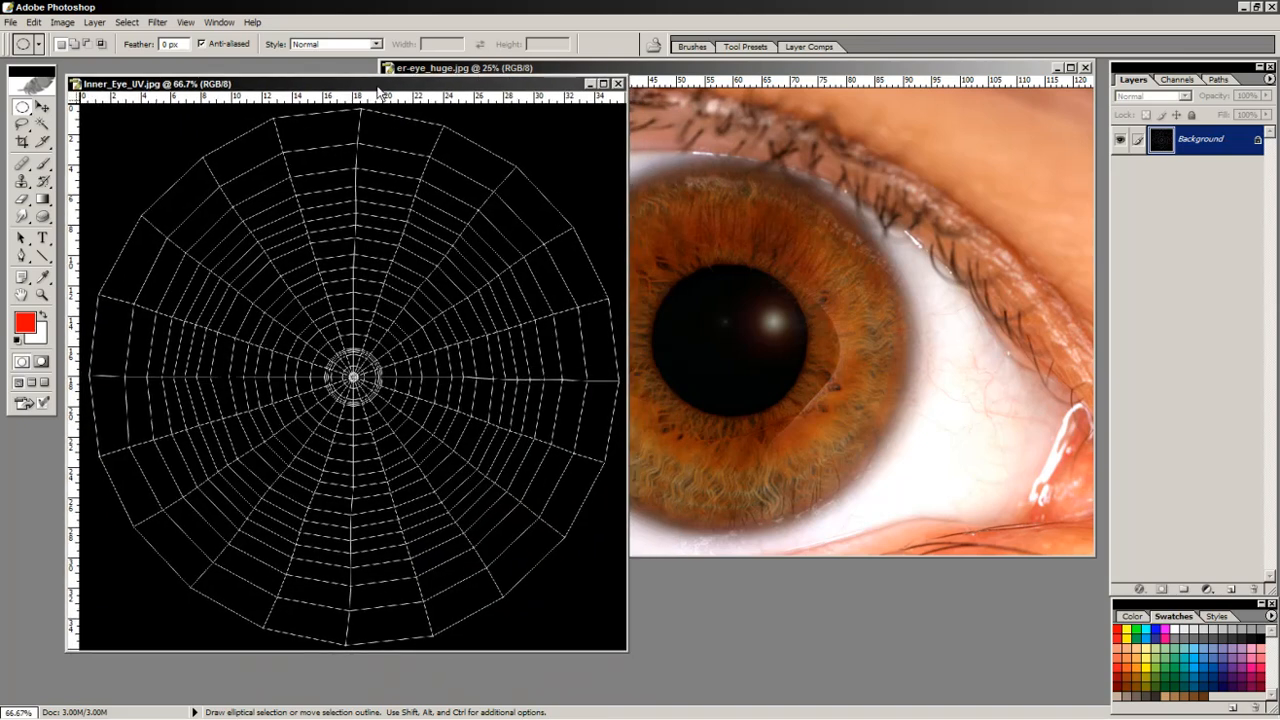
{"action": "left_click", "coordinate": [775, 72]}
{"action": "left_click_drag", "start_coordinate": [775, 72], "coordinate": [885, 92]}
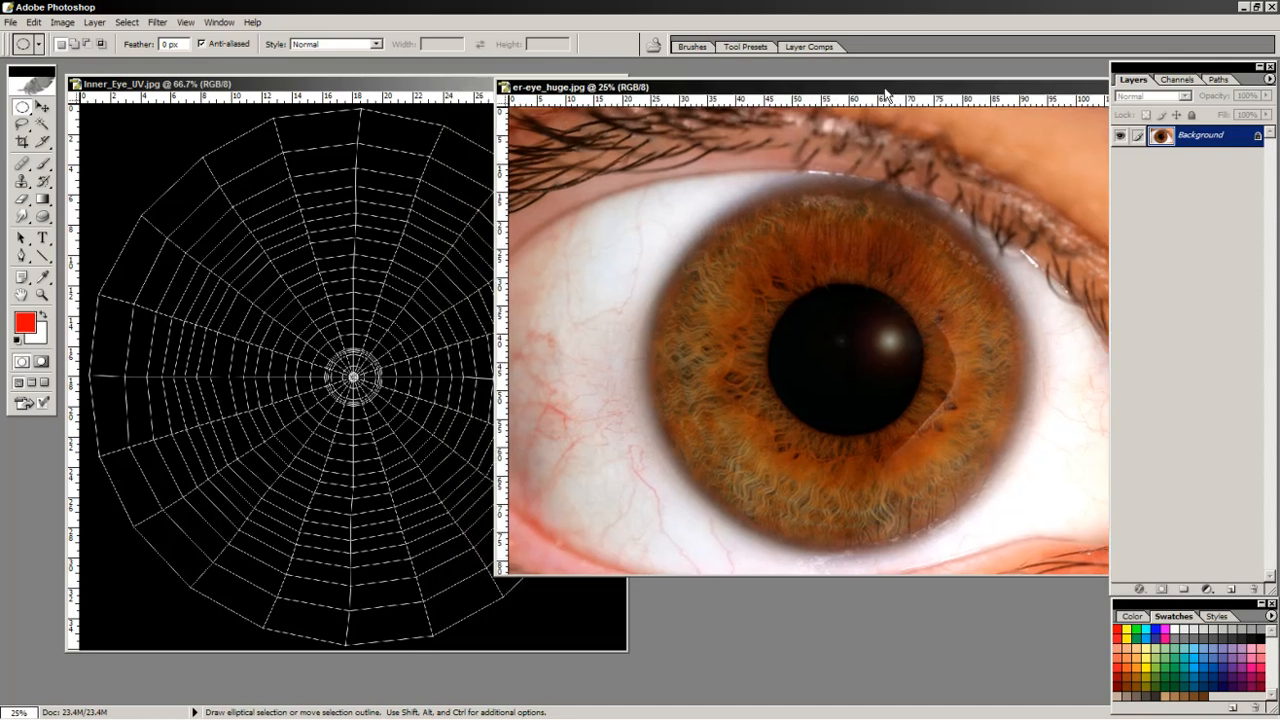
{"action": "left_click", "coordinate": [462, 86]}
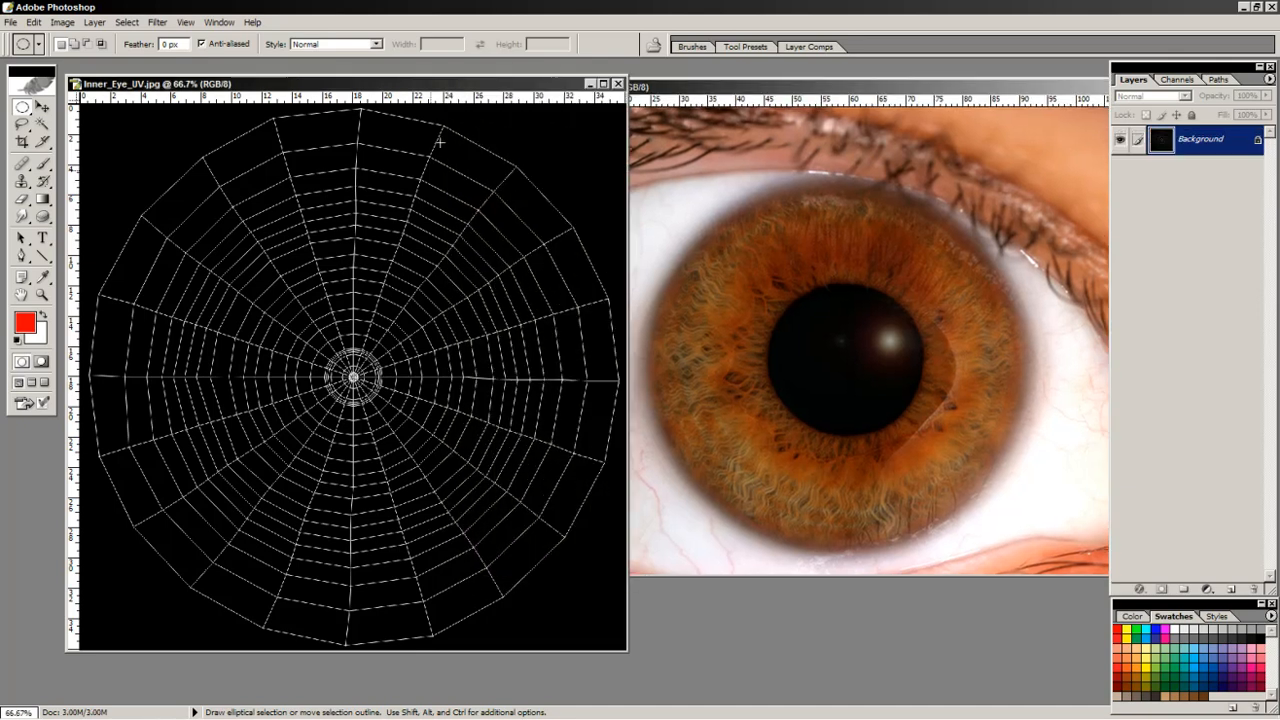
{"action": "left_click", "coordinate": [1230, 589]}
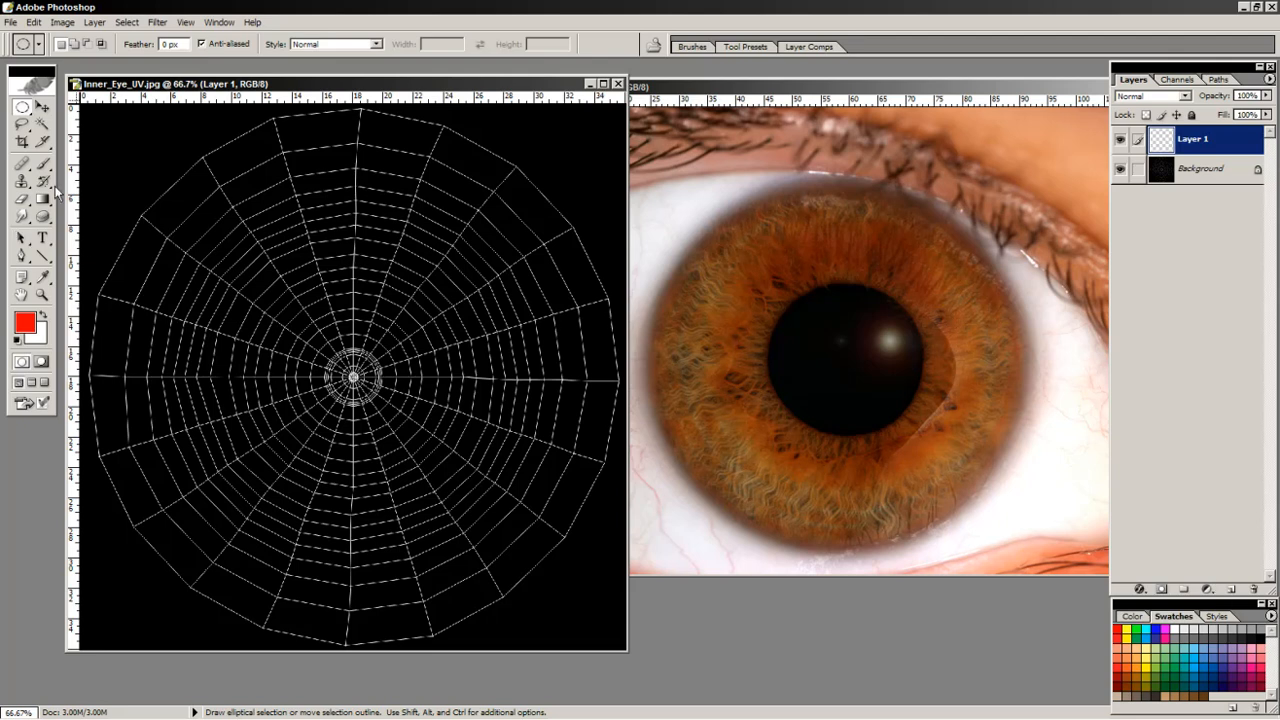
Fill a circular selection on Layer 1 with red, deselect it and center the circle on the UV web's inner rings.
{"action": "key", "text": "shift"}
{"action": "left_click_drag", "start_coordinate": [194, 226], "coordinate": [549, 550], "text": "shift"}
{"action": "key", "text": "alt+BackSpace"}
{"action": "key", "text": "ctrl+d"}
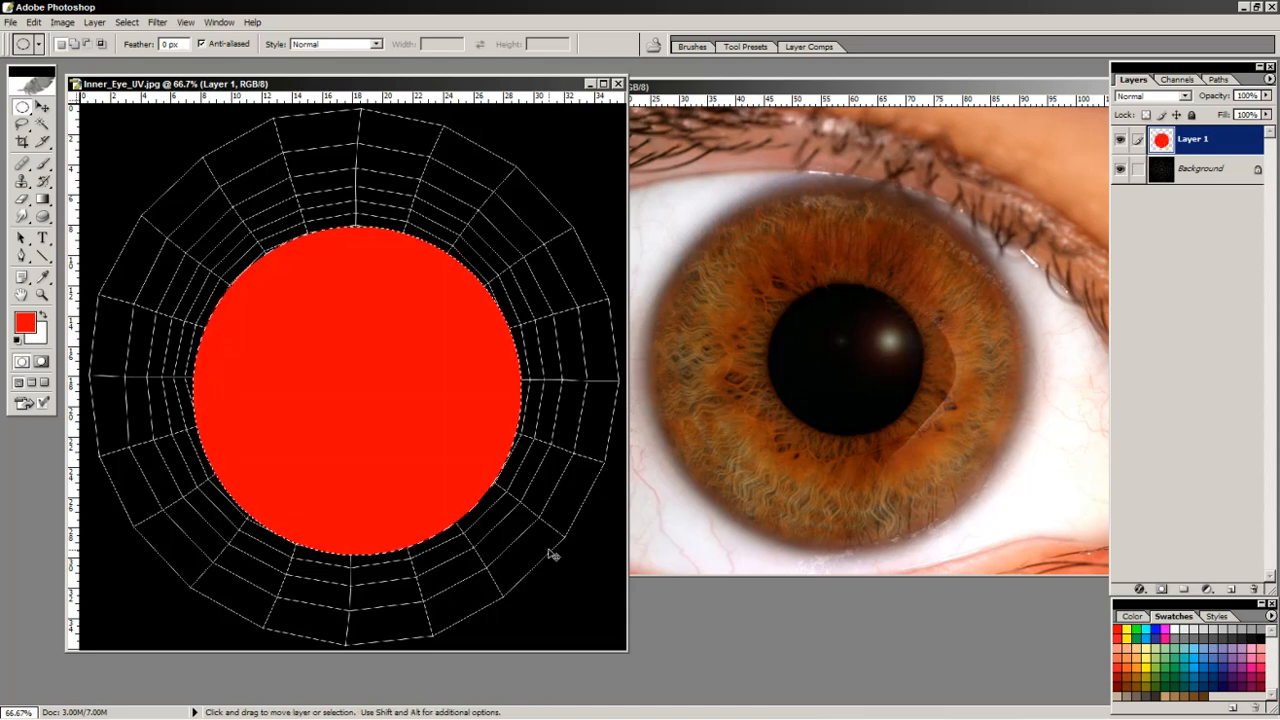
{"action": "left_click_drag", "start_coordinate": [346, 437], "coordinate": [342, 423], "text": "ctrl"}
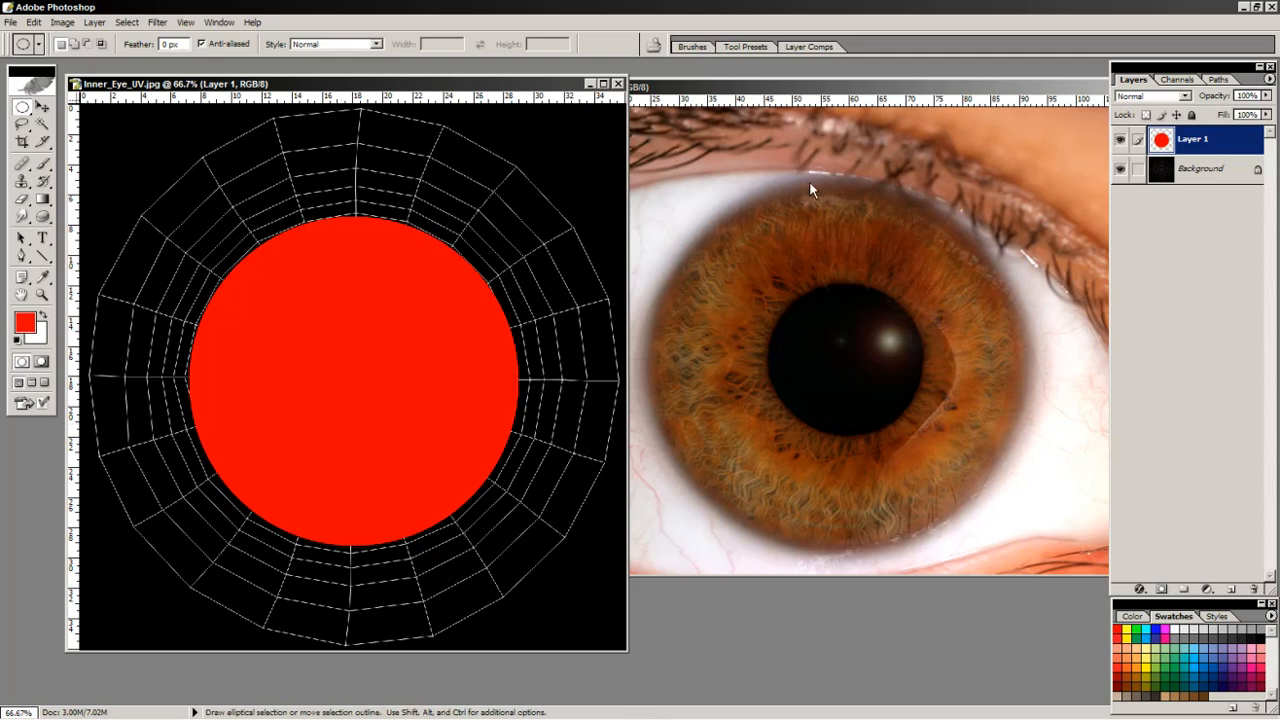
{"action": "left_click_drag", "start_coordinate": [806, 92], "coordinate": [736, 92]}
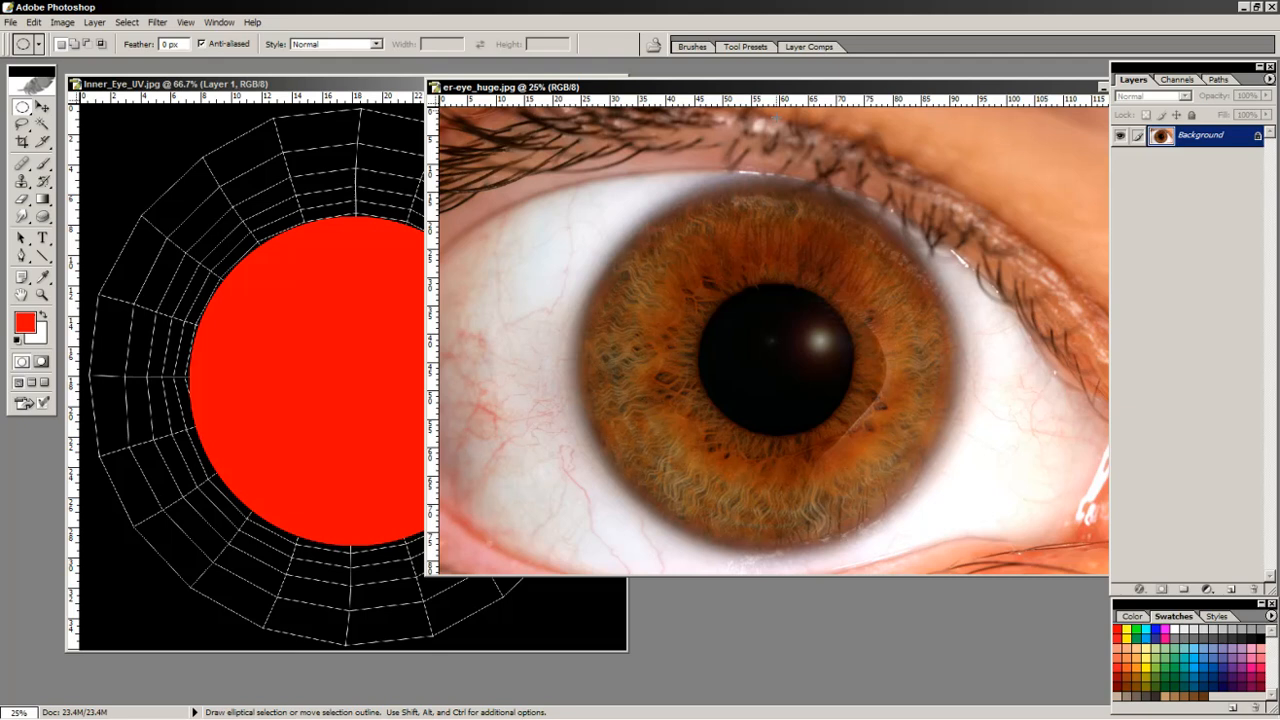
{"action": "left_click_drag", "start_coordinate": [778, 93], "coordinate": [644, 93]}
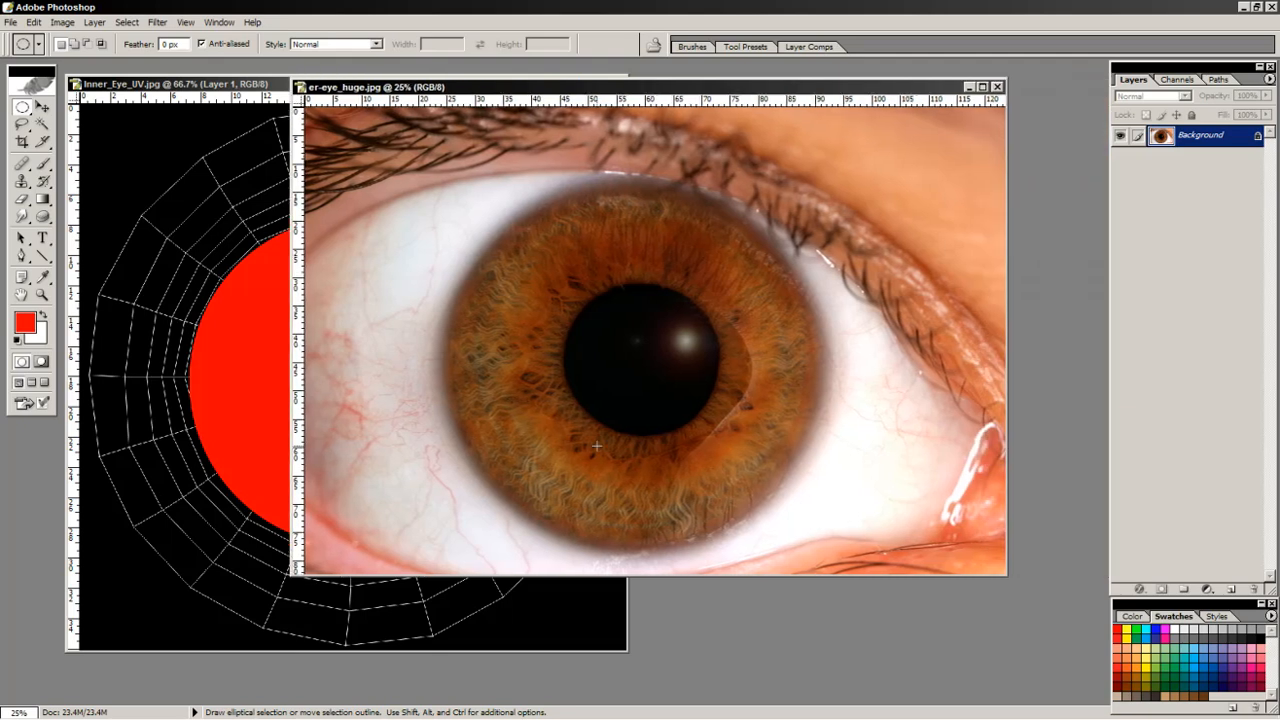
{"action": "left_click_drag", "start_coordinate": [525, 93], "coordinate": [699, 96]}
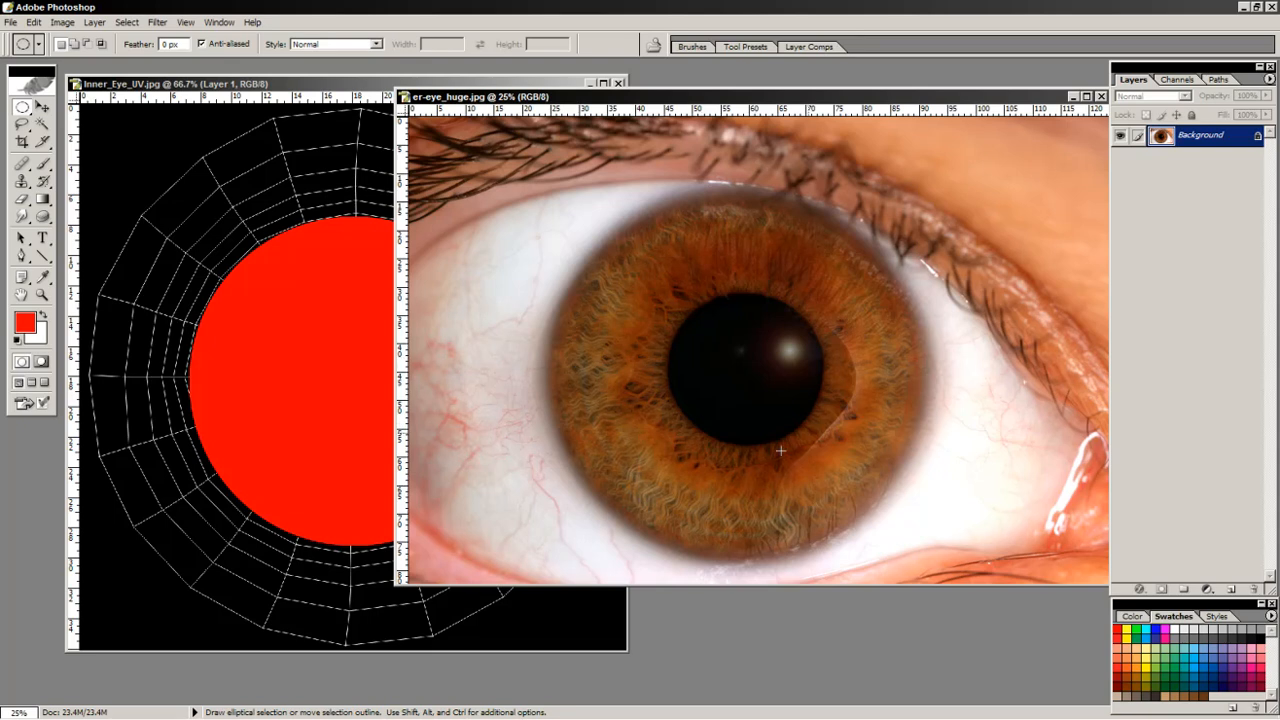
{"action": "left_click_drag", "start_coordinate": [760, 96], "coordinate": [537, 89]}
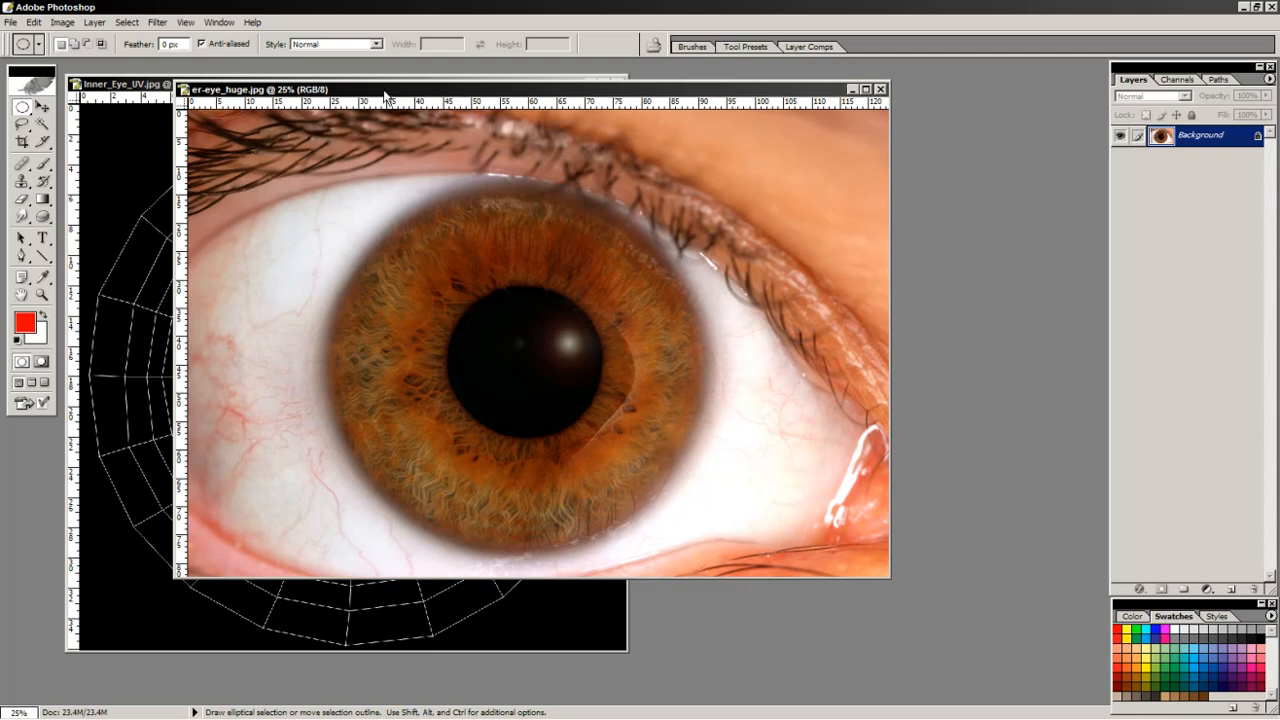
{"action": "left_click_drag", "start_coordinate": [378, 92], "coordinate": [766, 74]}
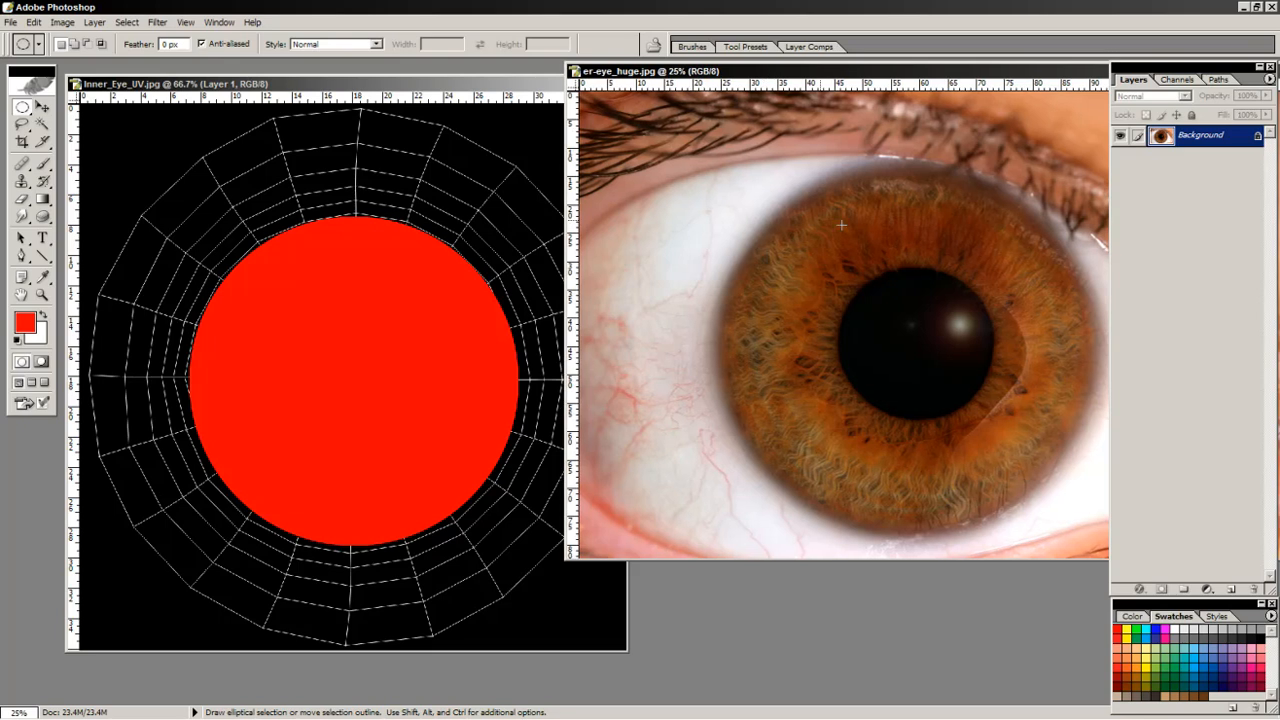
{"action": "left_click", "coordinate": [435, 94]}
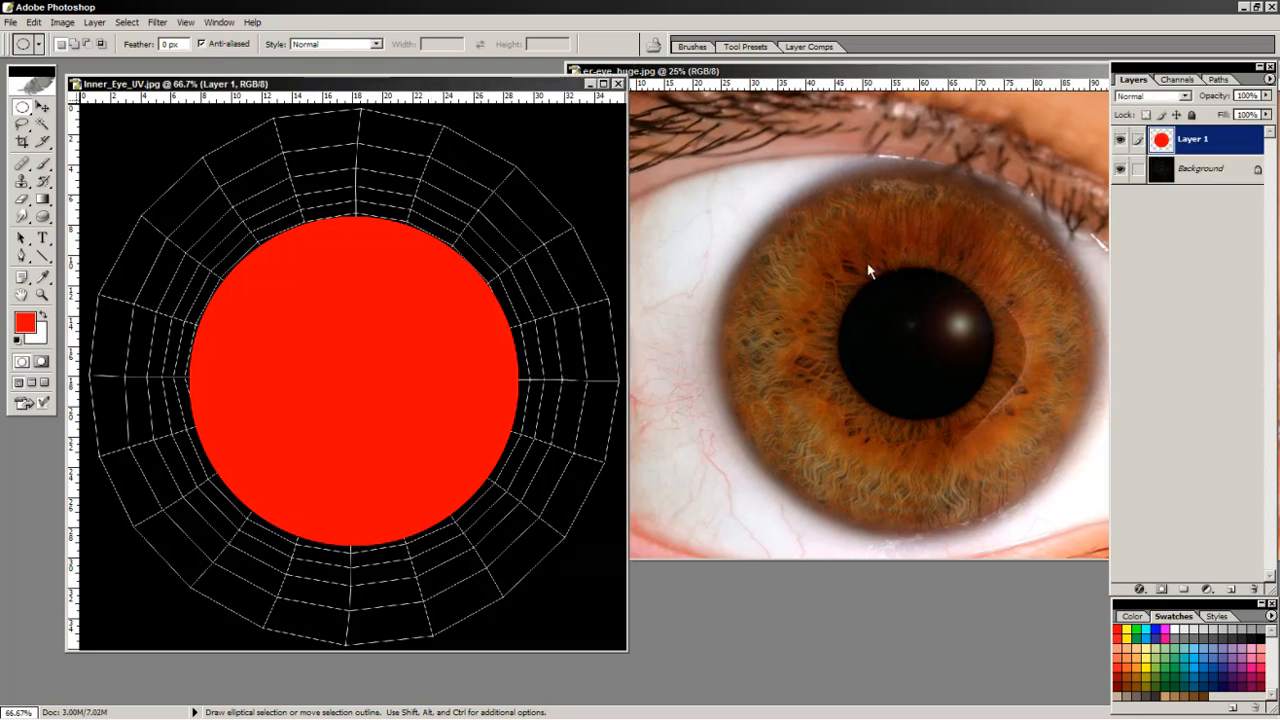
{"action": "left_click", "coordinate": [815, 73]}
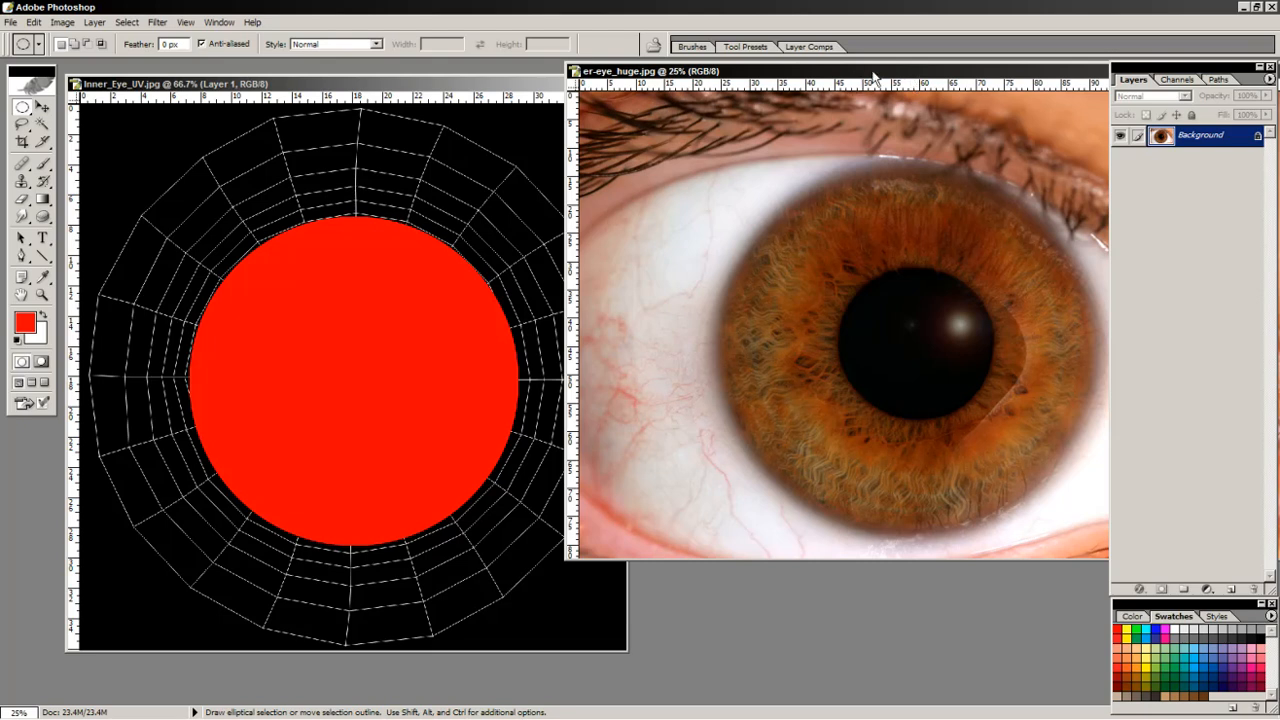
Bring the er-eye_huge.jpg window into full view and draw a circular selection around the iris.
{"action": "left_click_drag", "start_coordinate": [874, 74], "coordinate": [593, 109]}
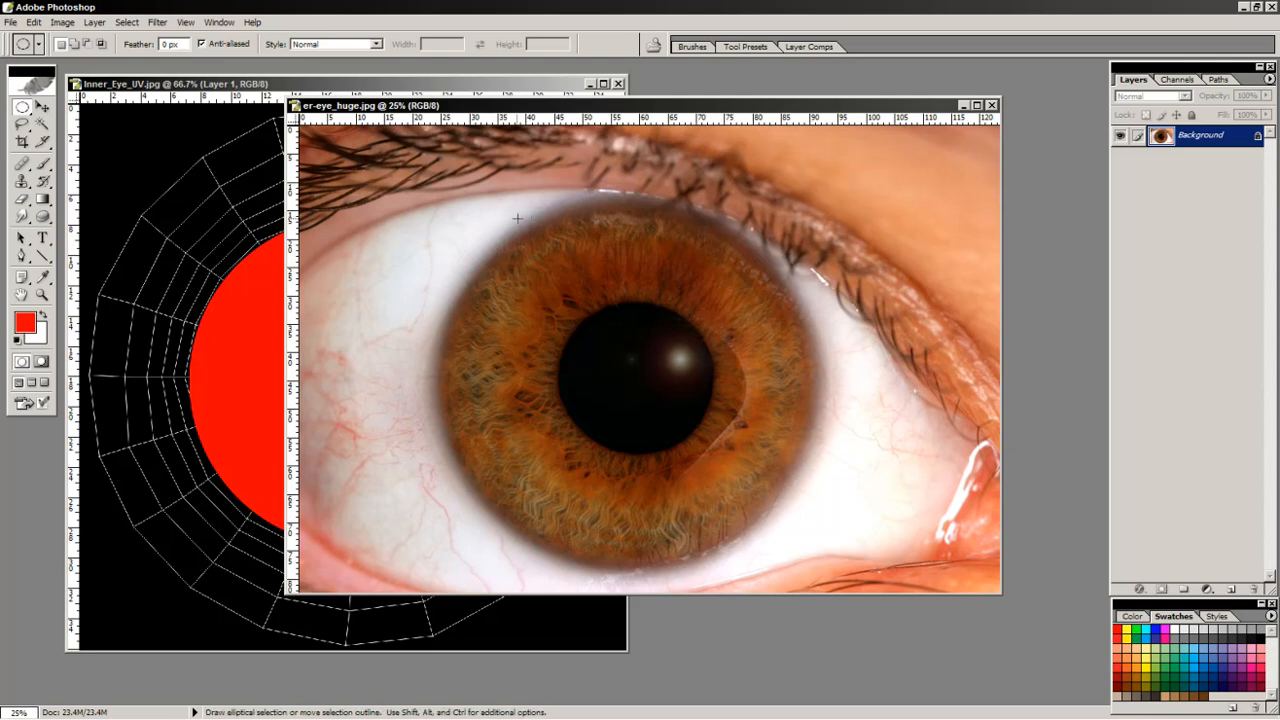
{"action": "left_click_drag", "start_coordinate": [449, 192], "coordinate": [822, 581], "text": "shift"}
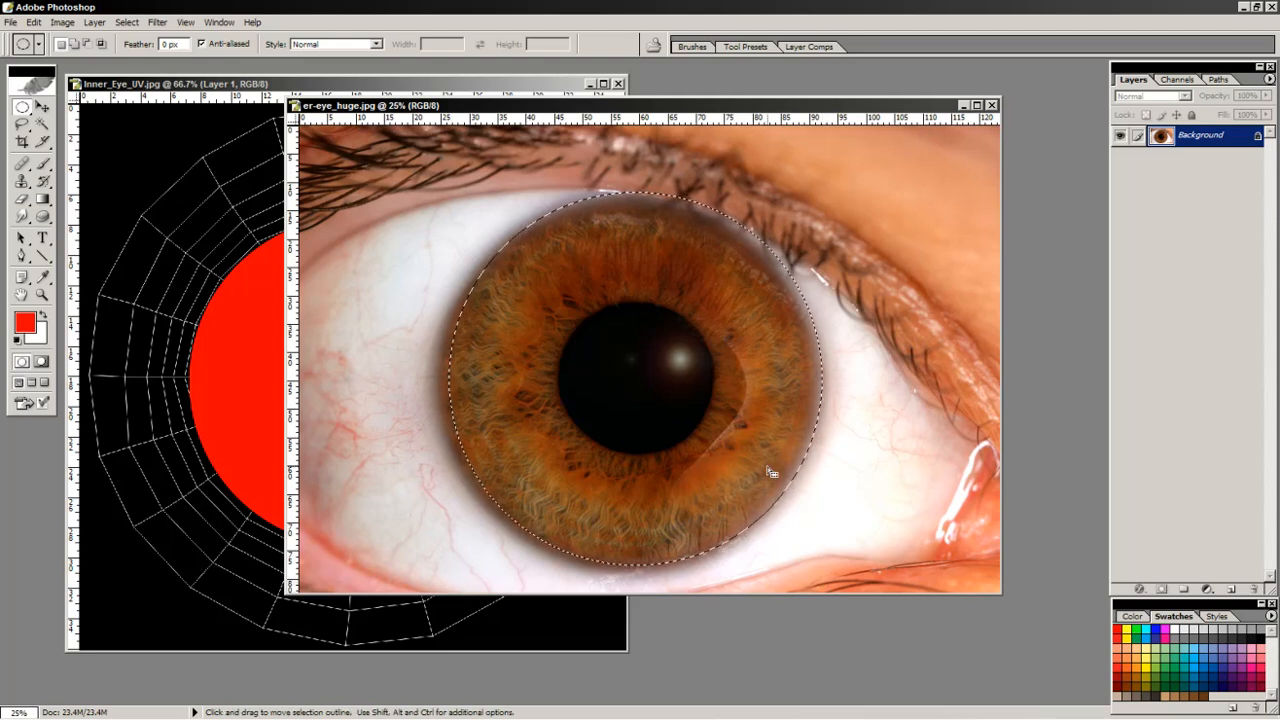
{"action": "left_click", "coordinate": [849, 389]}
{"action": "left_click_drag", "start_coordinate": [466, 222], "coordinate": [790, 546], "text": "shift"}
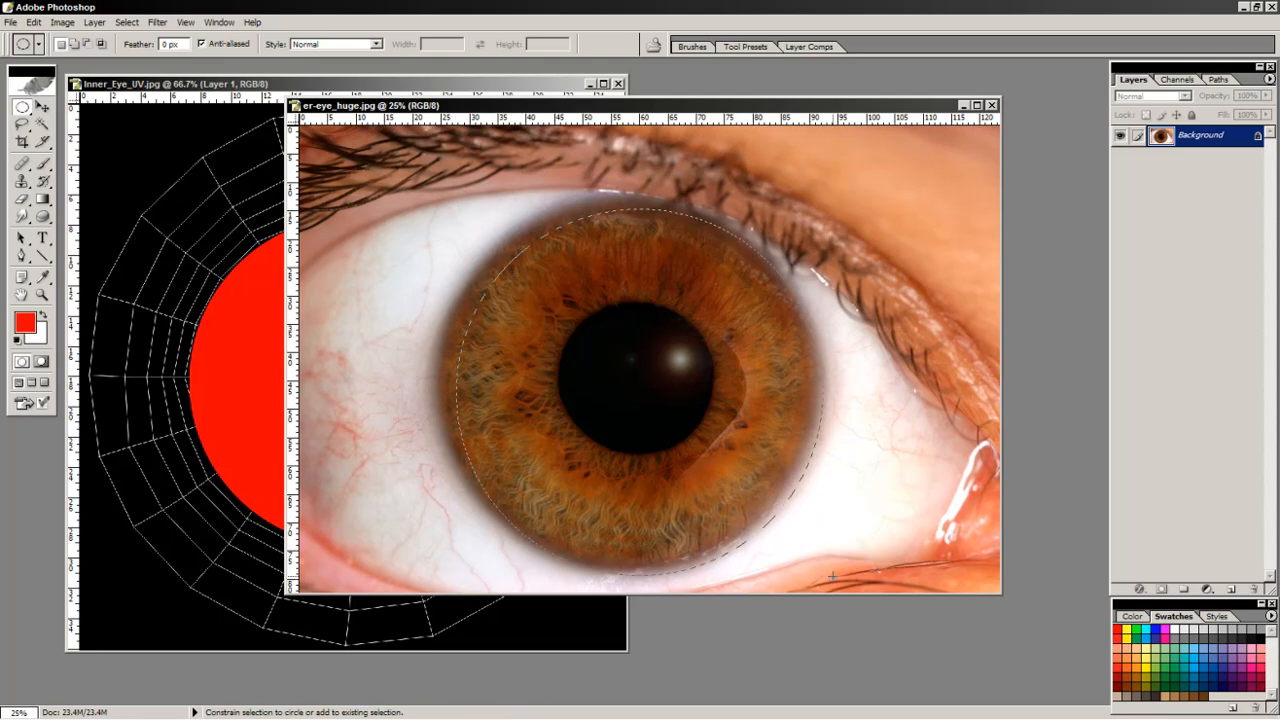
{"action": "left_click_drag", "start_coordinate": [832, 576], "coordinate": [832, 576], "text": "shift"}
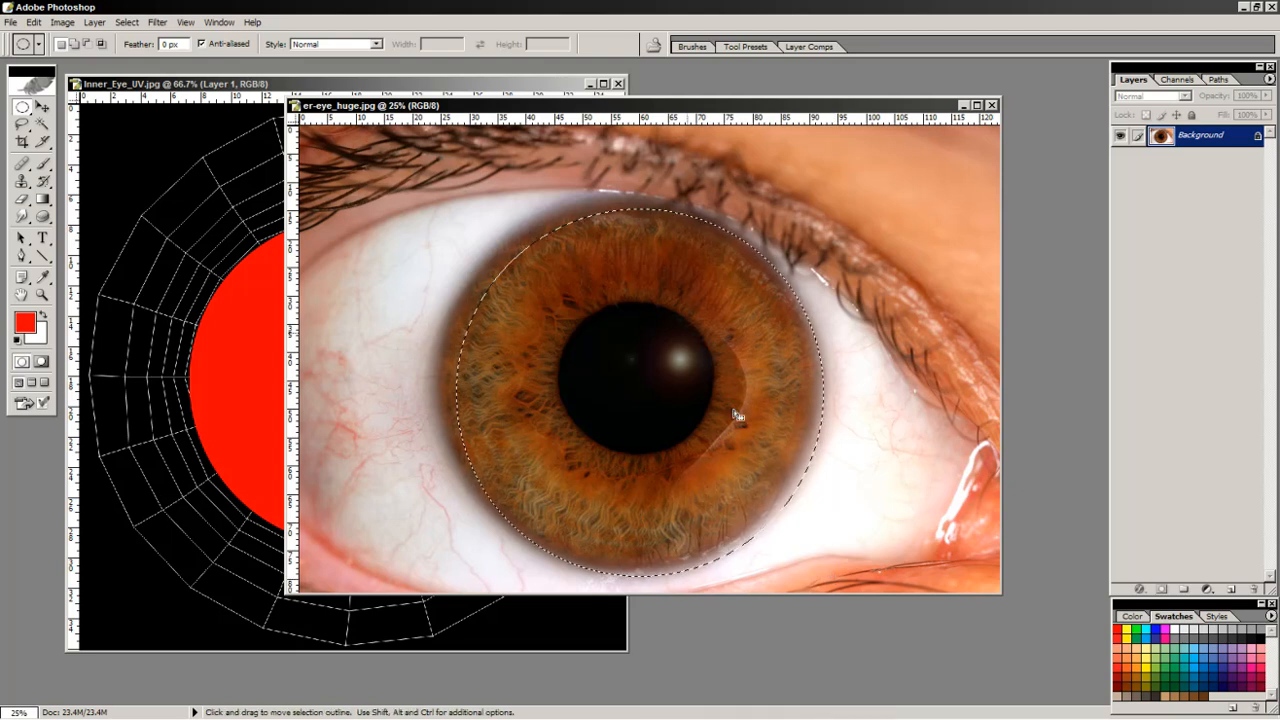
Transform the selection outline to fit the iris edge, scaling it to 104.3% width and 102.0% height.
{"action": "left_click", "coordinate": [127, 22]}
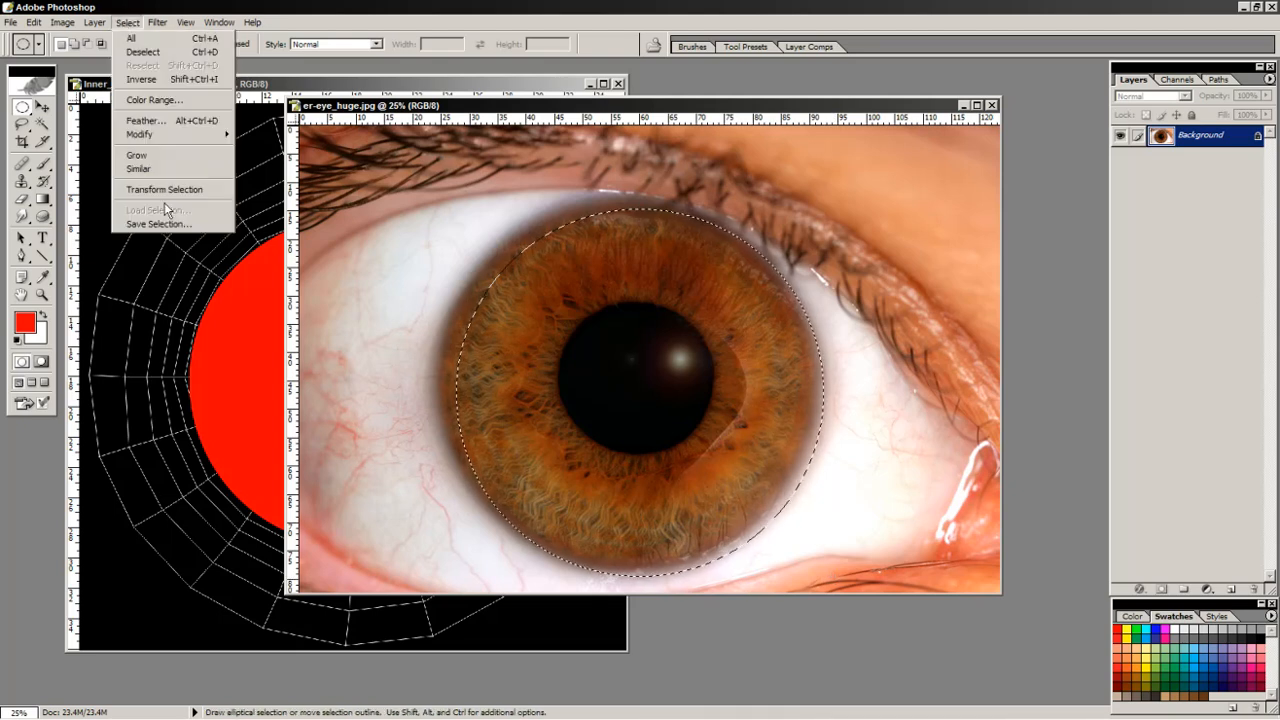
{"action": "left_click", "coordinate": [161, 189]}
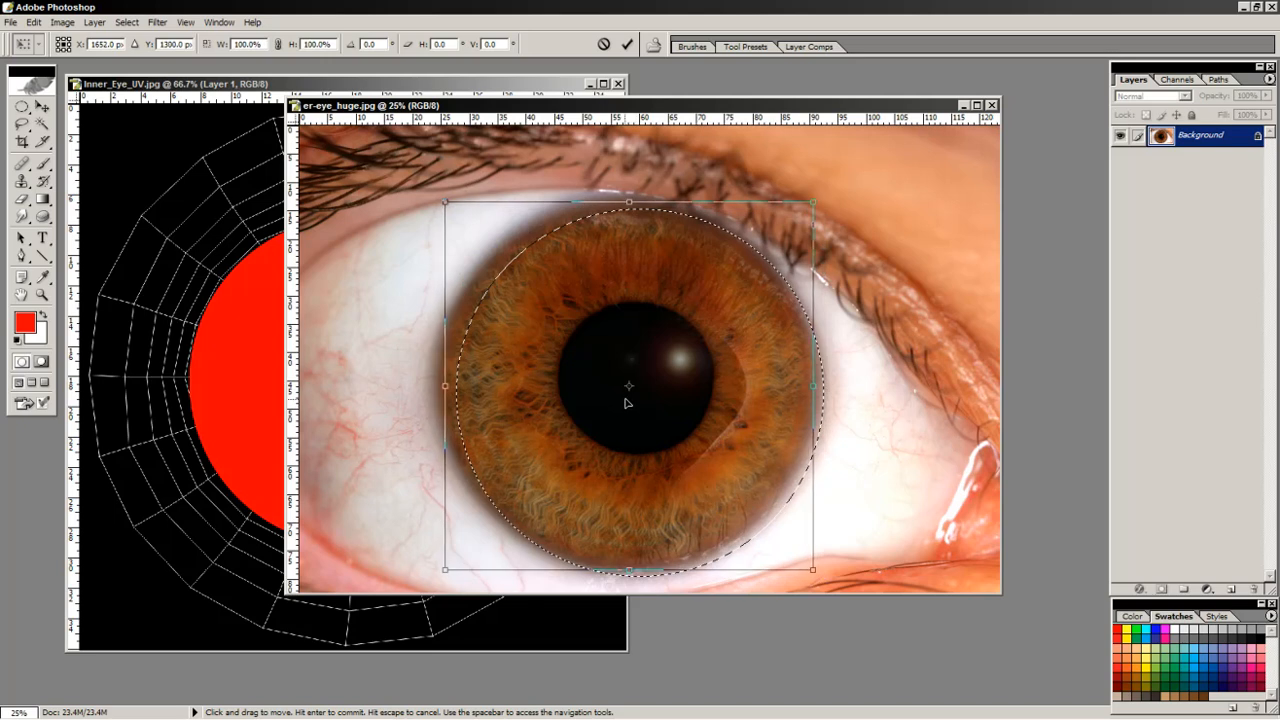
{"action": "left_click_drag", "start_coordinate": [627, 567], "coordinate": [627, 572]}
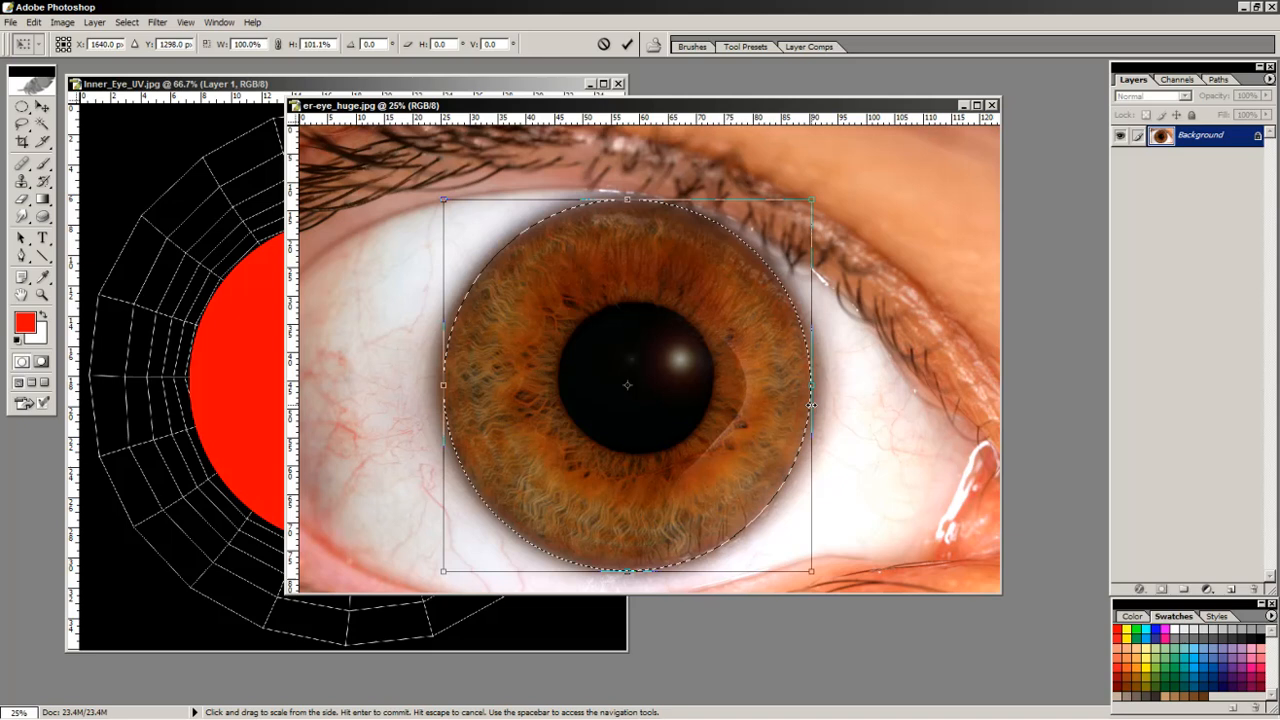
{"action": "left_click_drag", "start_coordinate": [810, 386], "coordinate": [818, 386]}
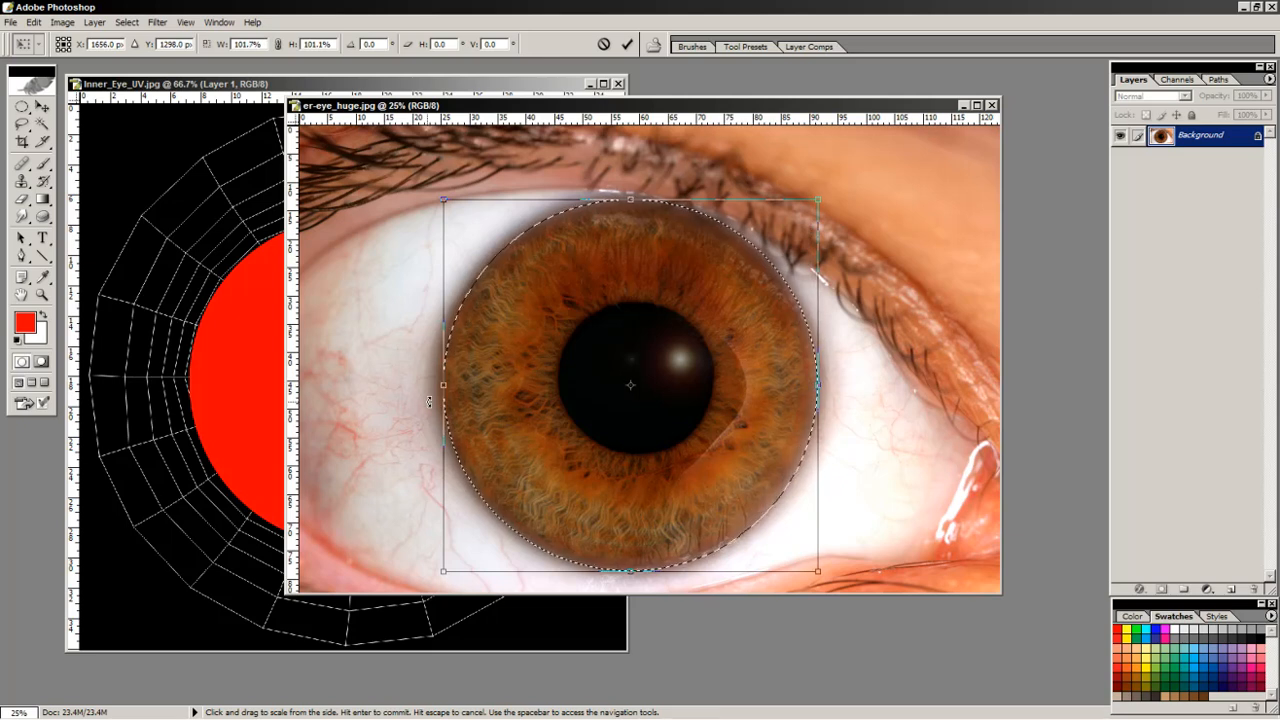
{"action": "left_click_drag", "start_coordinate": [443, 386], "coordinate": [434, 386]}
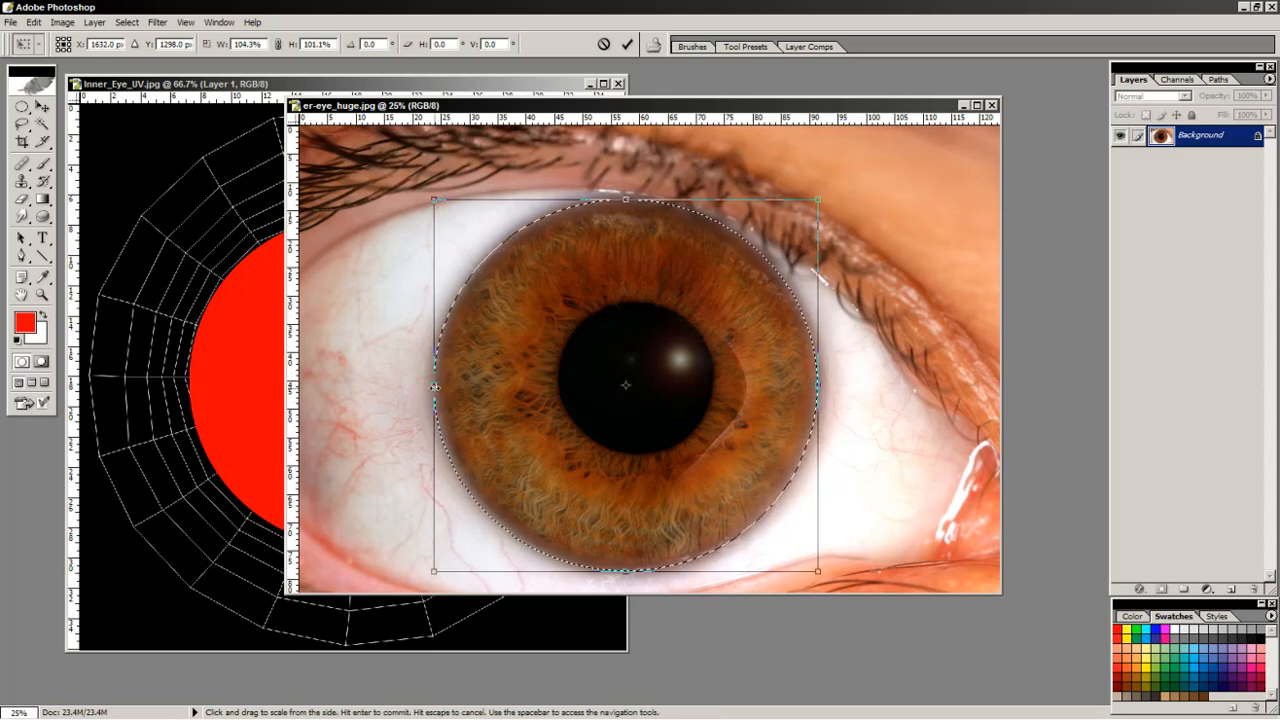
{"action": "left_click_drag", "start_coordinate": [626, 201], "coordinate": [626, 197]}
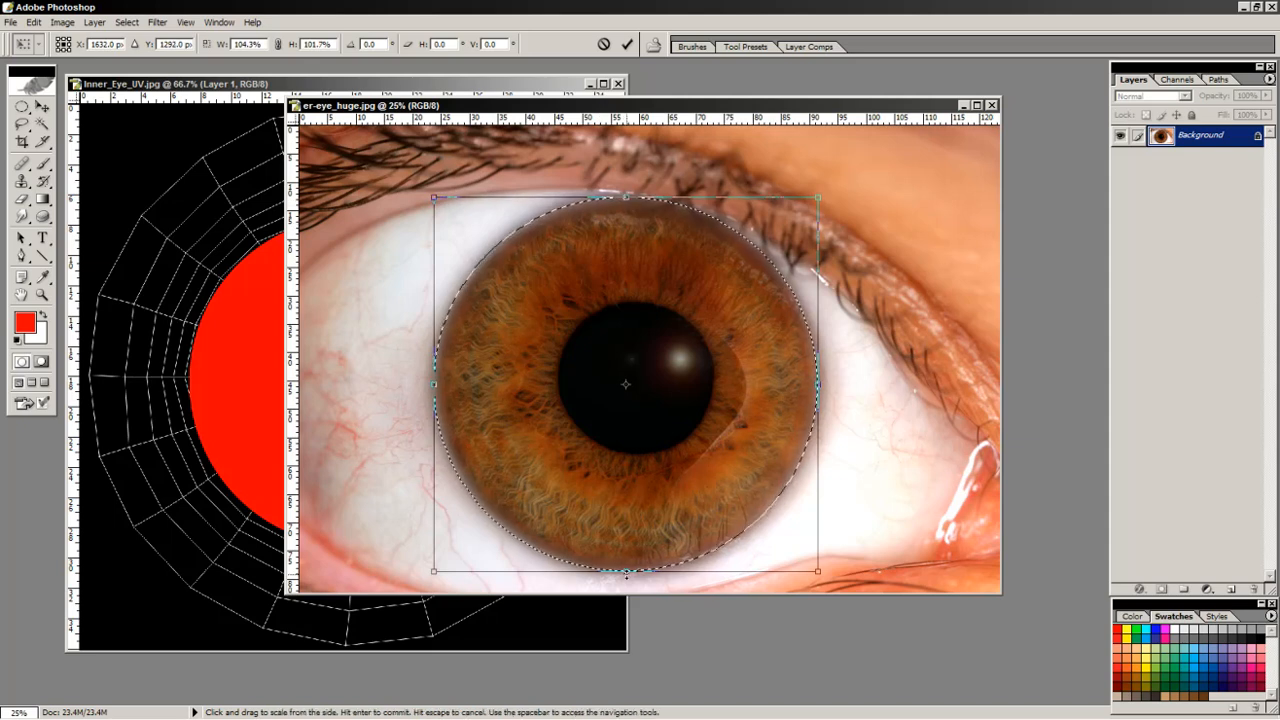
{"action": "left_click_drag", "start_coordinate": [626, 571], "coordinate": [626, 572]}
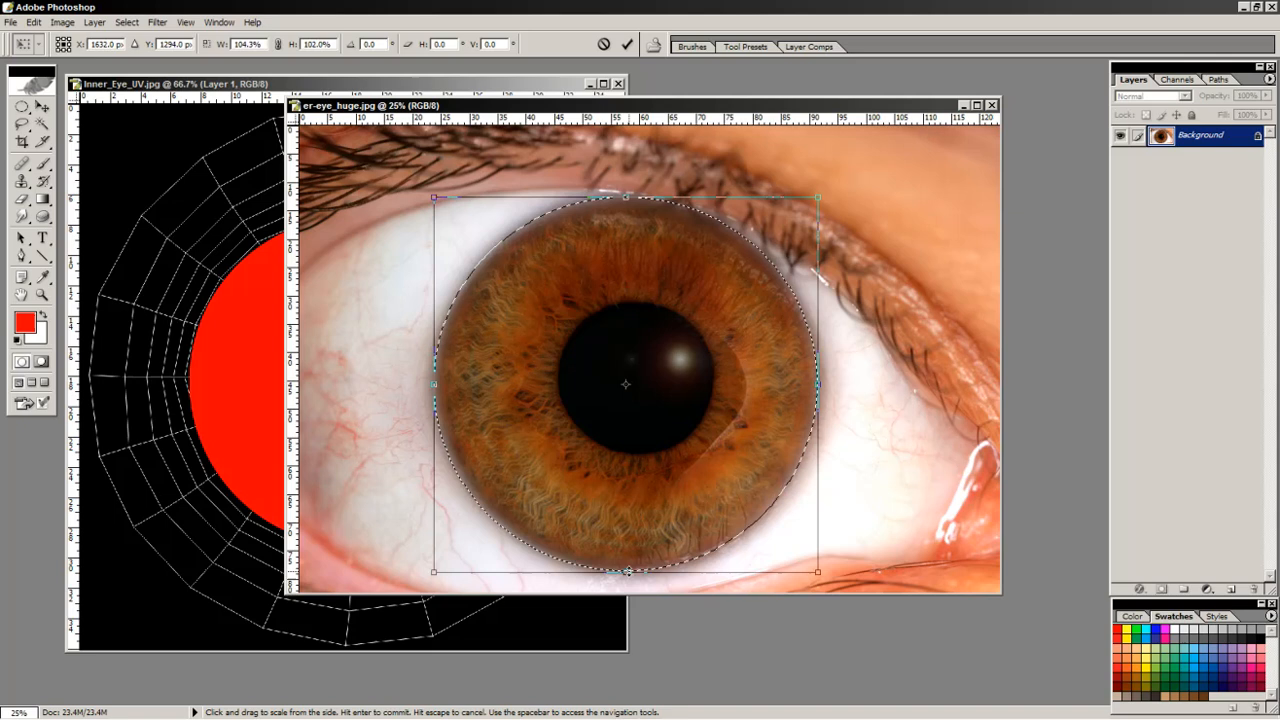
{"action": "key", "text": "Return"}
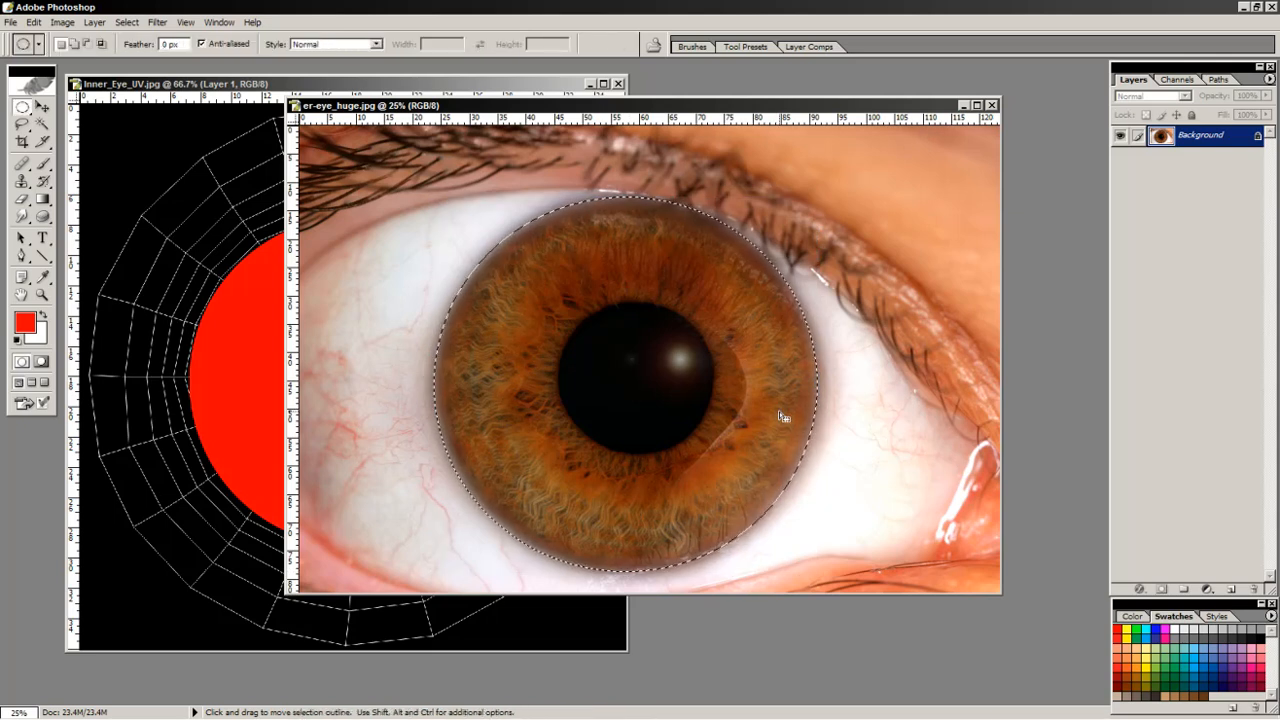
Copy the selected iris into Inner_Eye_UV.jpg as a new layer and scale it proportionally to 36.1% over the red circle.
{"action": "left_click", "coordinate": [250, 83]}
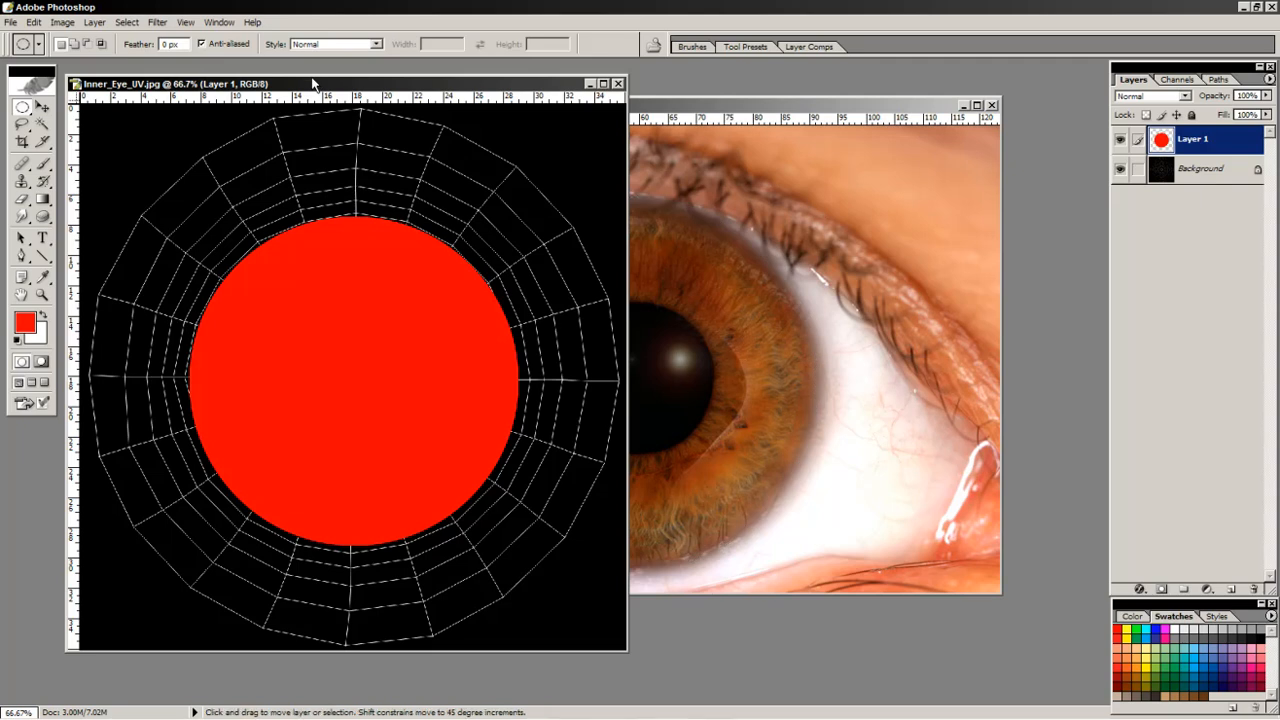
{"action": "key", "text": "ctrl+v"}
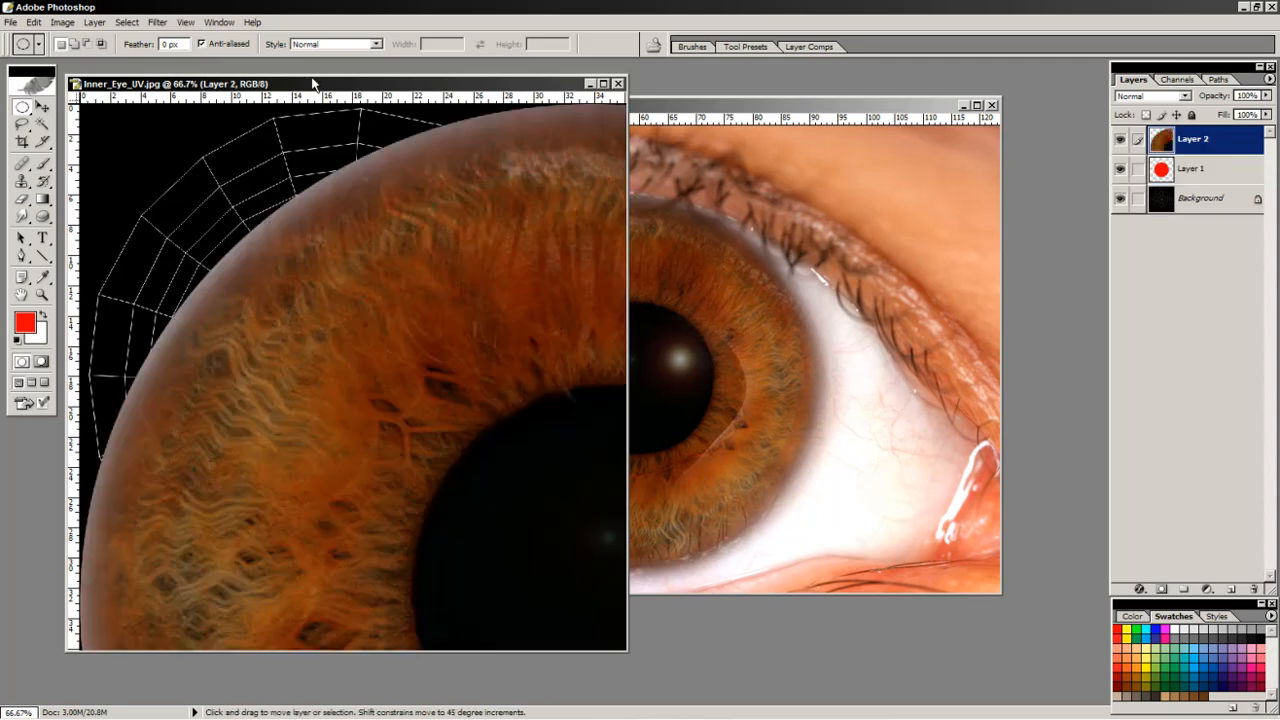
{"action": "key", "text": "ctrl+minus"}
{"action": "key", "text": "ctrl+minus"}
{"action": "key", "text": "ctrl+minus"}
{"action": "key", "text": "ctrl+minus"}
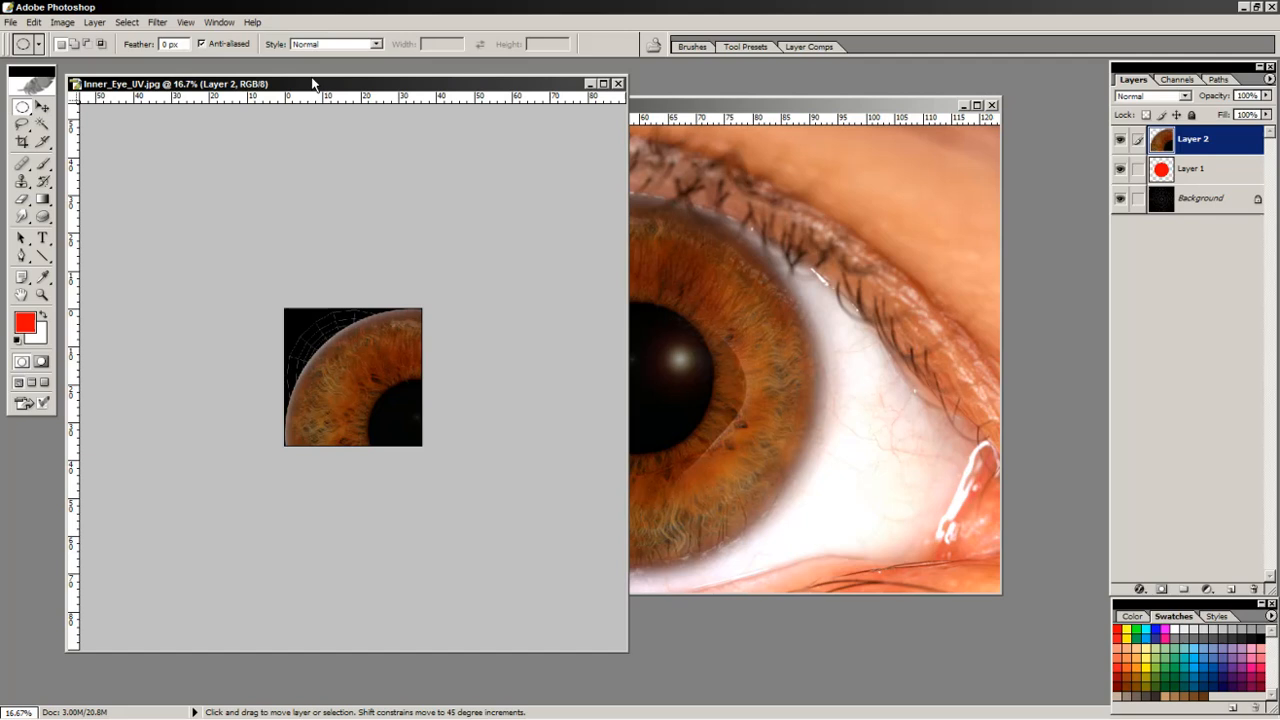
{"action": "key", "text": "ctrl+t"}
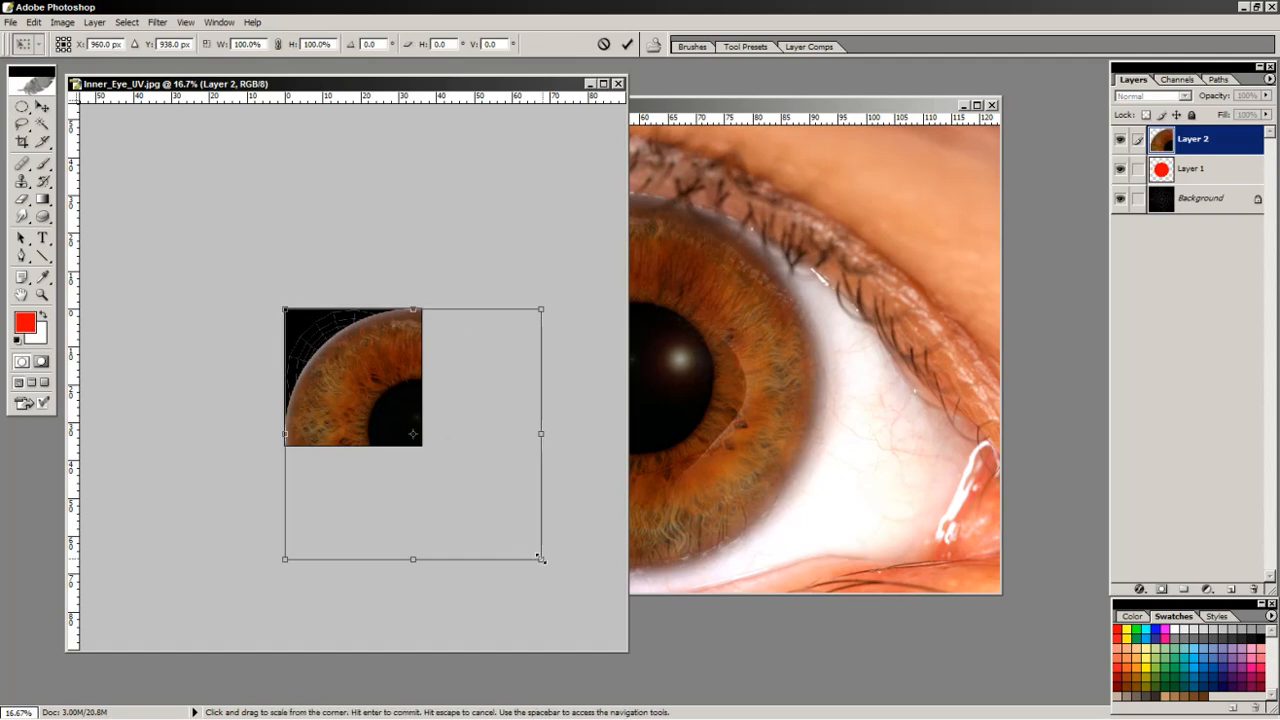
{"action": "left_click_drag", "start_coordinate": [541, 559], "coordinate": [376, 405], "text": "shift"}
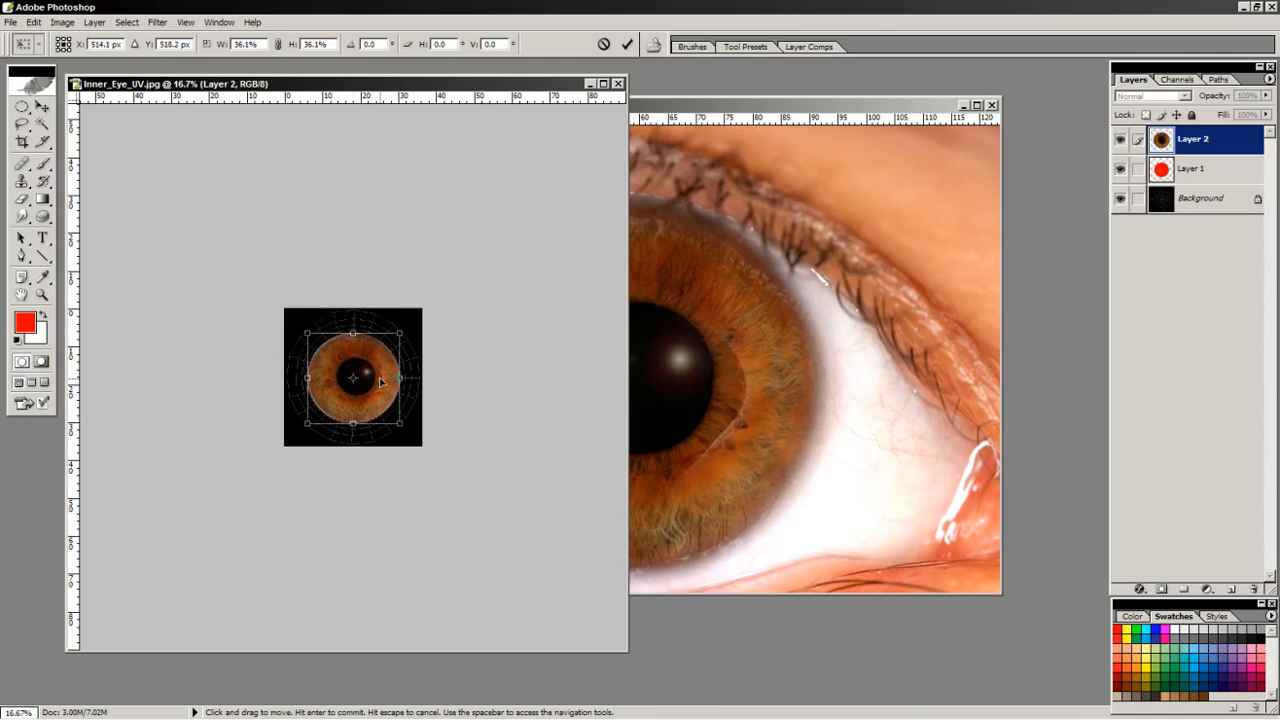
{"action": "key", "text": "Return"}
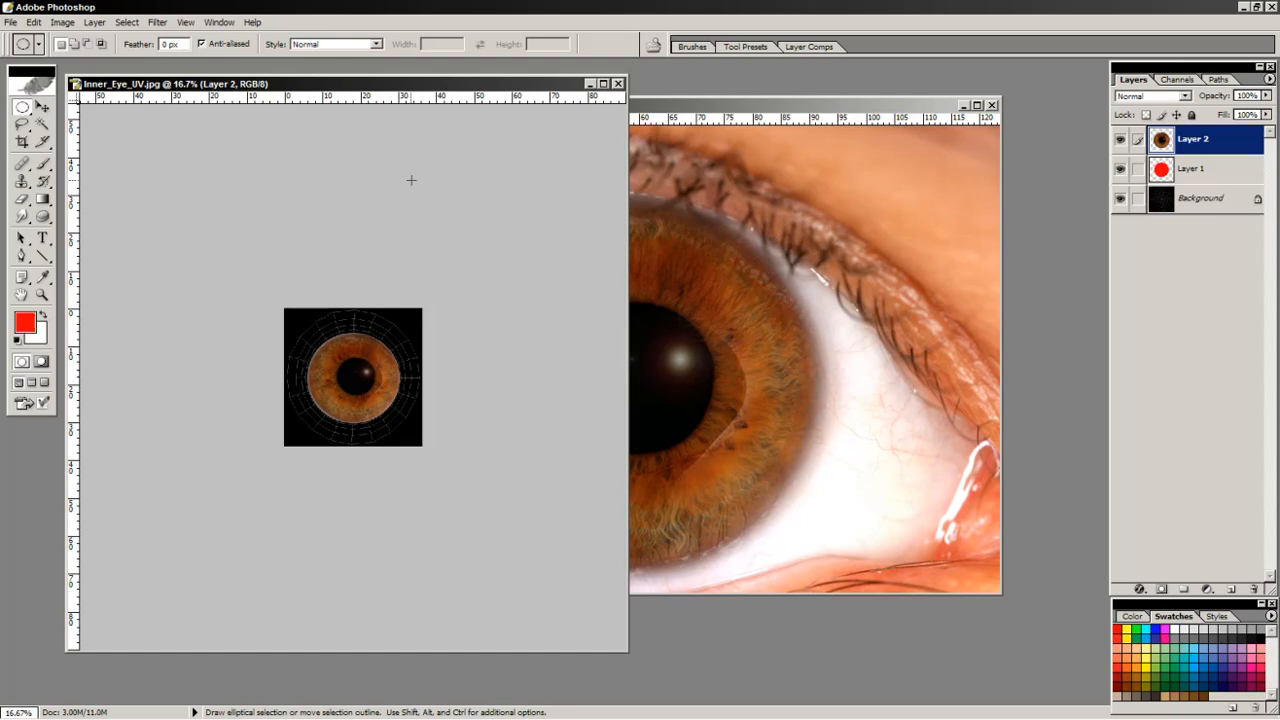
{"action": "key", "text": "ctrl+0"}
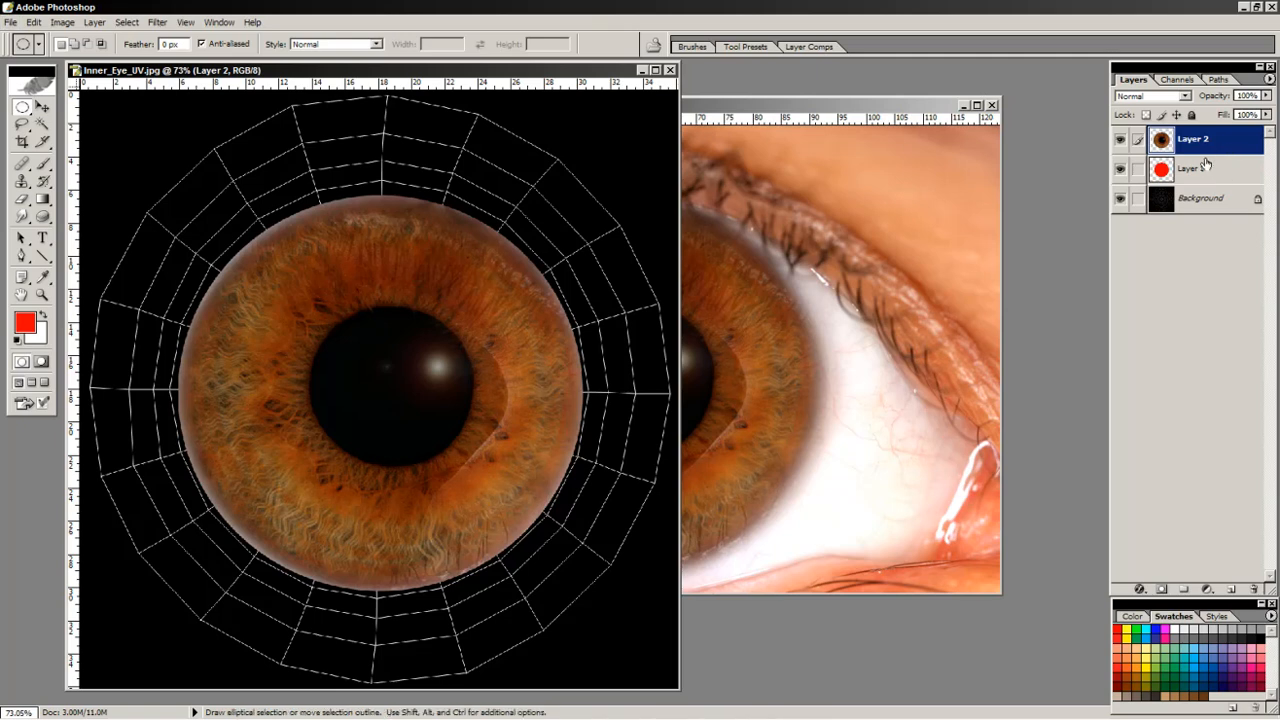
Clip the iris layer to the red circle on Layer 1 and center the pupil within the UV web.
{"action": "key", "text": "alt"}
{"action": "left_click", "coordinate": [1229, 152], "text": "alt"}
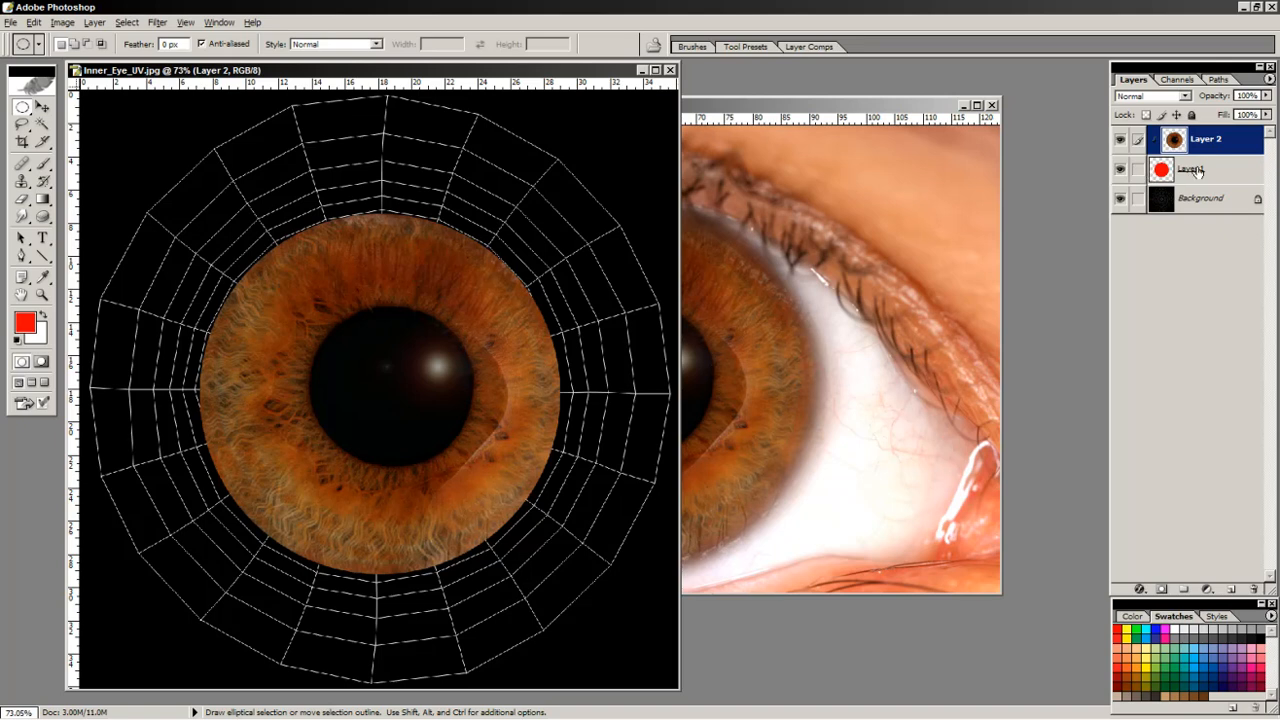
{"action": "mouse_move", "coordinate": [480, 358]}
{"action": "left_mouse_down", "text": "ctrl"}
{"action": "mouse_move", "coordinate": [468, 360]}
{"action": "mouse_move", "coordinate": [490, 372]}
{"action": "mouse_move", "coordinate": [472, 341]}
{"action": "mouse_move", "coordinate": [372, 340]}
{"action": "mouse_move", "coordinate": [506, 342]}
{"action": "mouse_move", "coordinate": [407, 398]}
{"action": "mouse_move", "coordinate": [464, 430]}
{"action": "mouse_move", "coordinate": [450, 402]}
{"action": "mouse_move", "coordinate": [460, 392]}
{"action": "mouse_move", "coordinate": [470, 410]}
{"action": "mouse_move", "coordinate": [486, 354]}
{"action": "left_mouse_up", "text": "ctrl"}
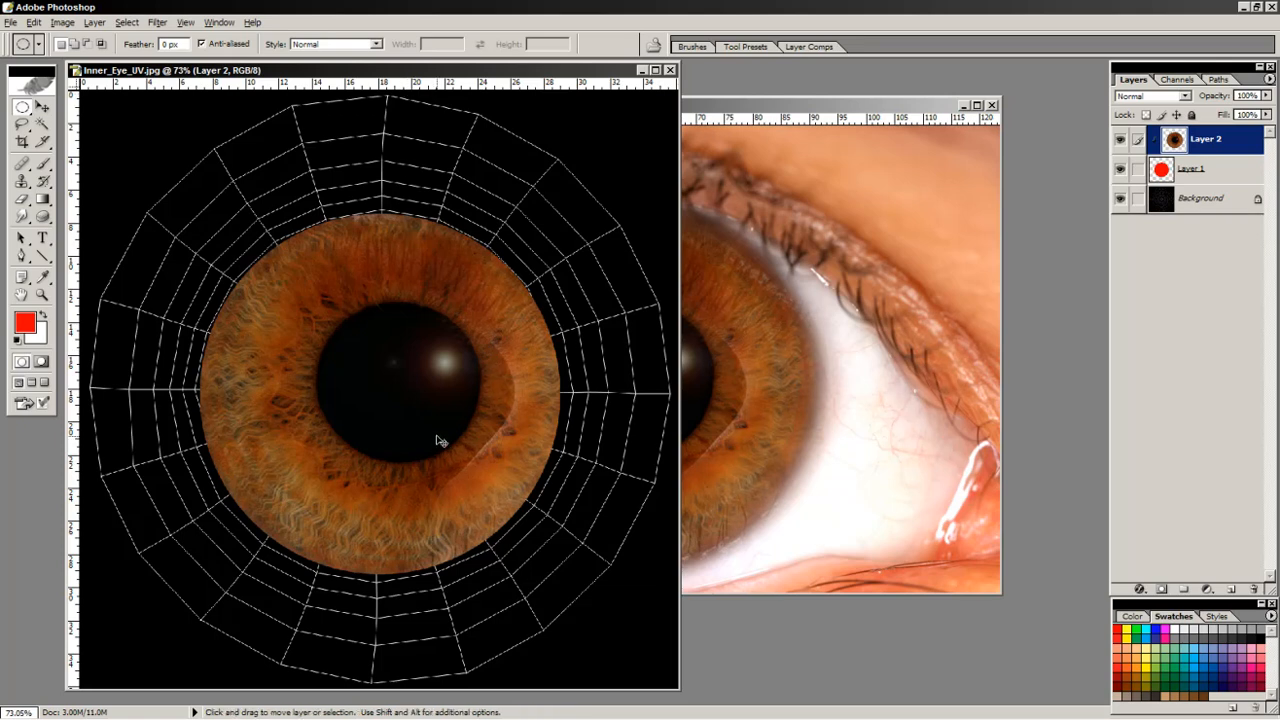
{"action": "mouse_move", "coordinate": [436, 435]}
{"action": "left_mouse_down", "text": "ctrl"}
{"action": "mouse_move", "coordinate": [433, 454]}
{"action": "mouse_move", "coordinate": [423, 449]}
{"action": "left_mouse_up", "text": "ctrl"}
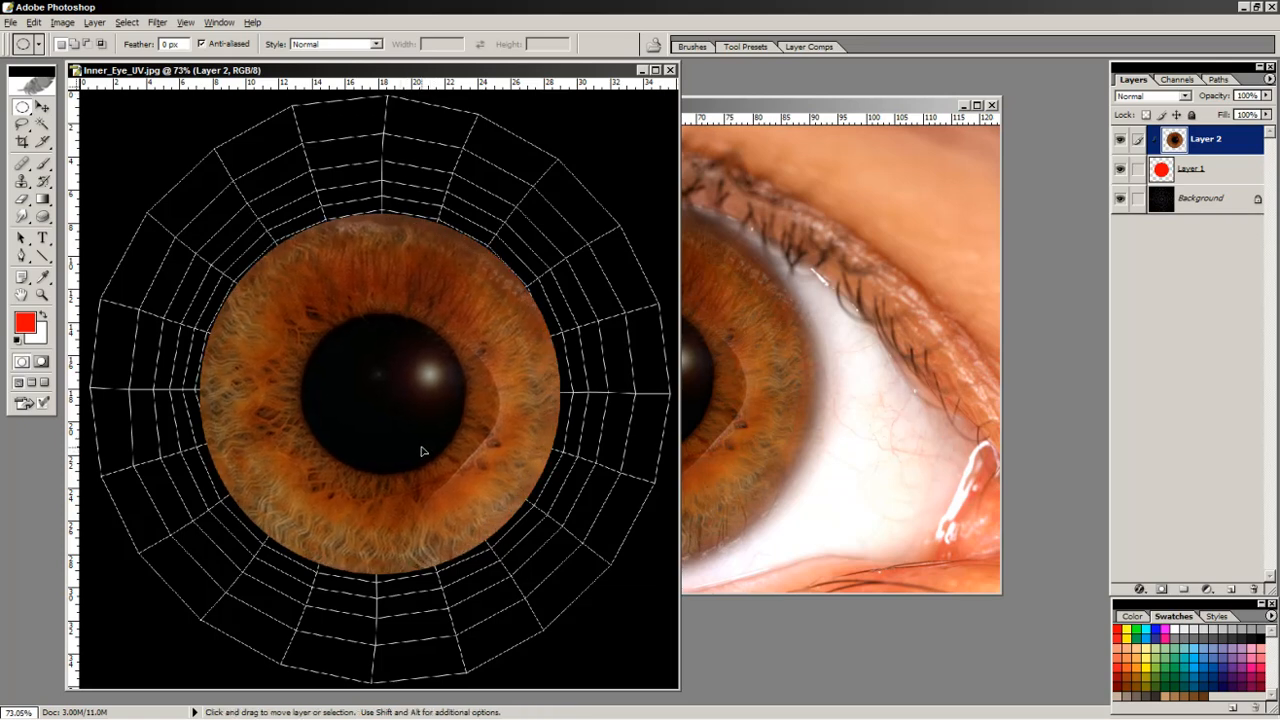
Scale the iris on Layer 2 down proportionally to 93.9% and fit it over the red circle.
{"action": "key", "text": "ctrl+t"}
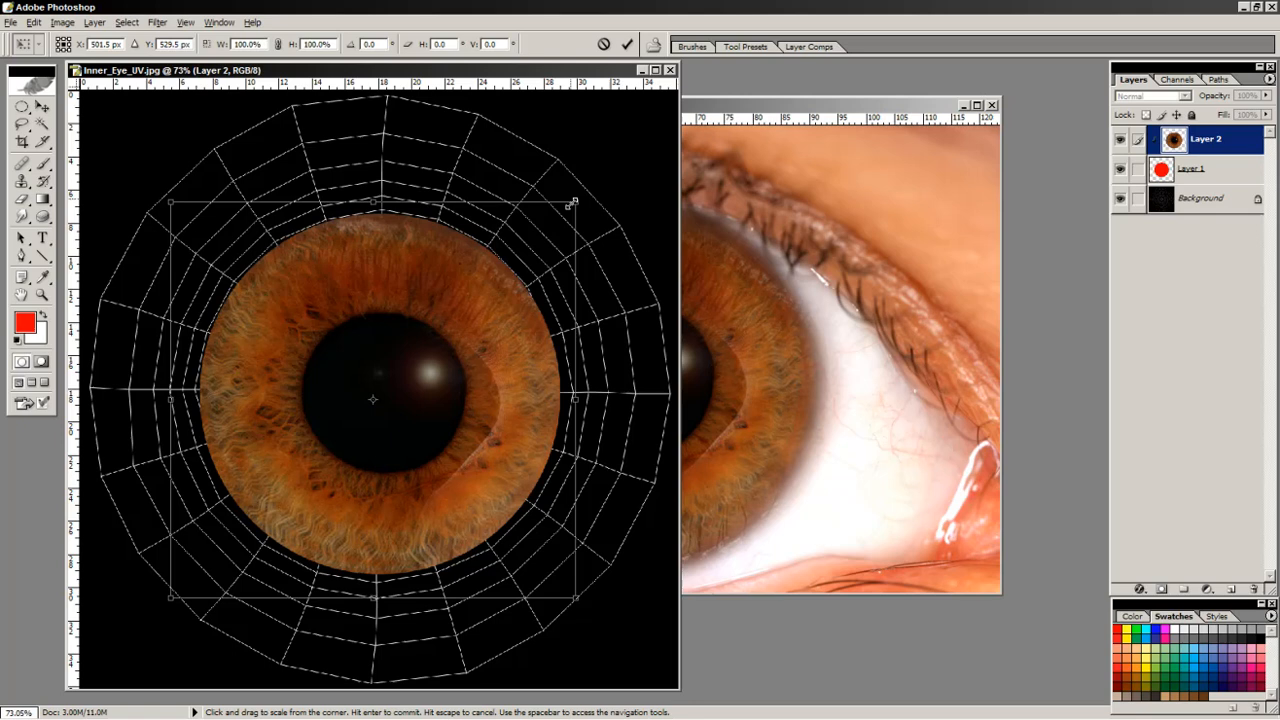
{"action": "mouse_move", "coordinate": [574, 205]}
{"action": "left_mouse_down"}
{"action": "mouse_move", "coordinate": [543, 220]}
{"action": "mouse_move", "coordinate": [564, 212]}
{"action": "left_mouse_up"}
{"action": "left_click_drag", "start_coordinate": [170, 598], "coordinate": [186, 577]}
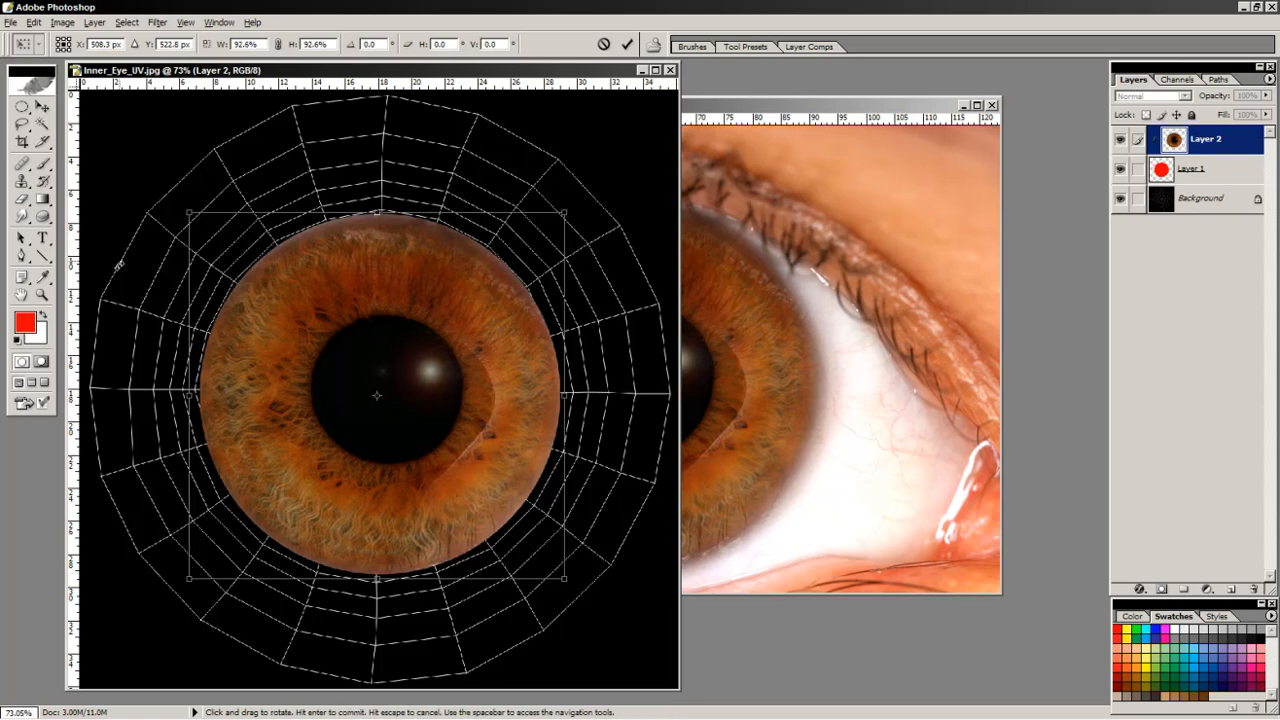
{"action": "left_click_drag", "start_coordinate": [186, 213], "coordinate": [183, 209]}
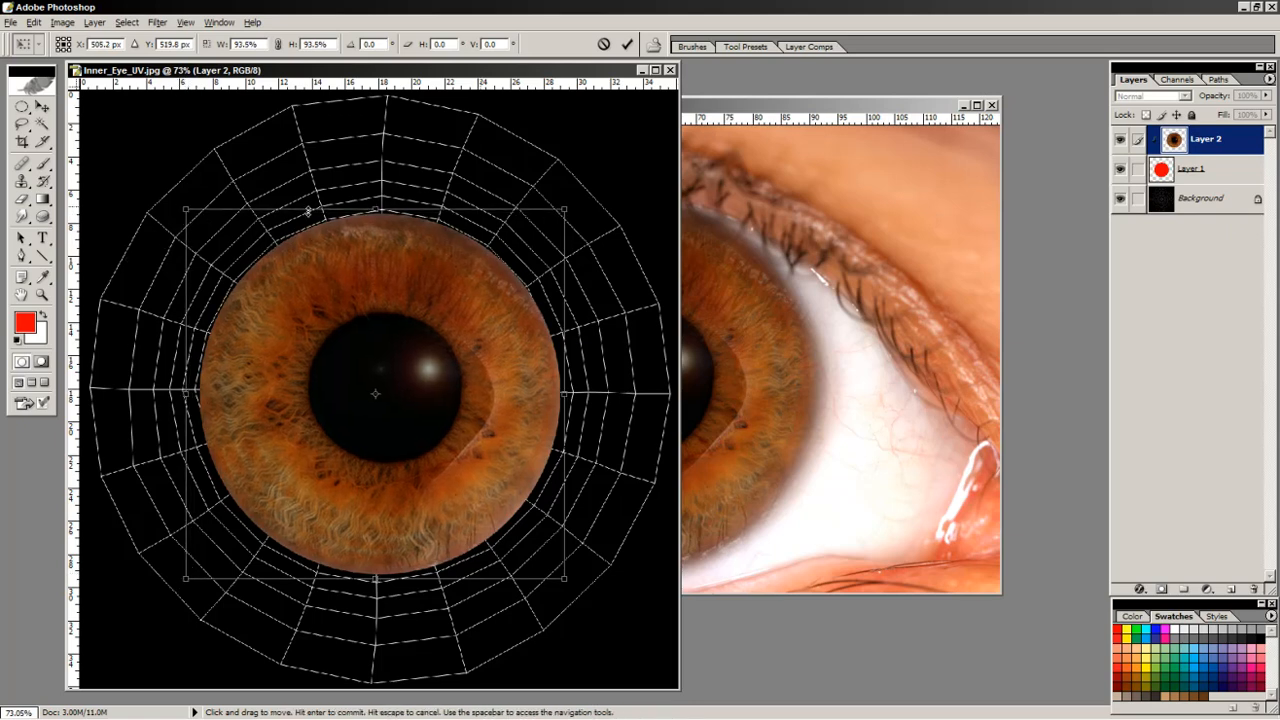
{"action": "left_click_drag", "start_coordinate": [565, 208], "coordinate": [566, 204]}
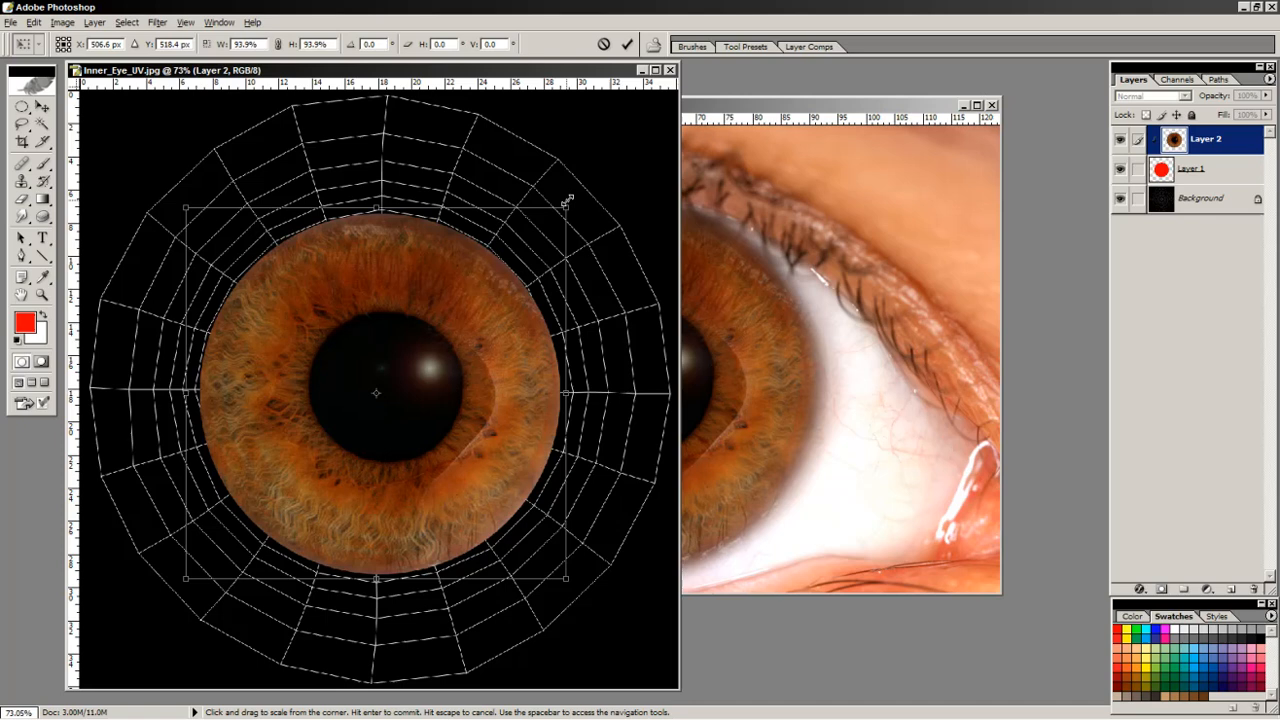
{"action": "key", "text": "Return"}
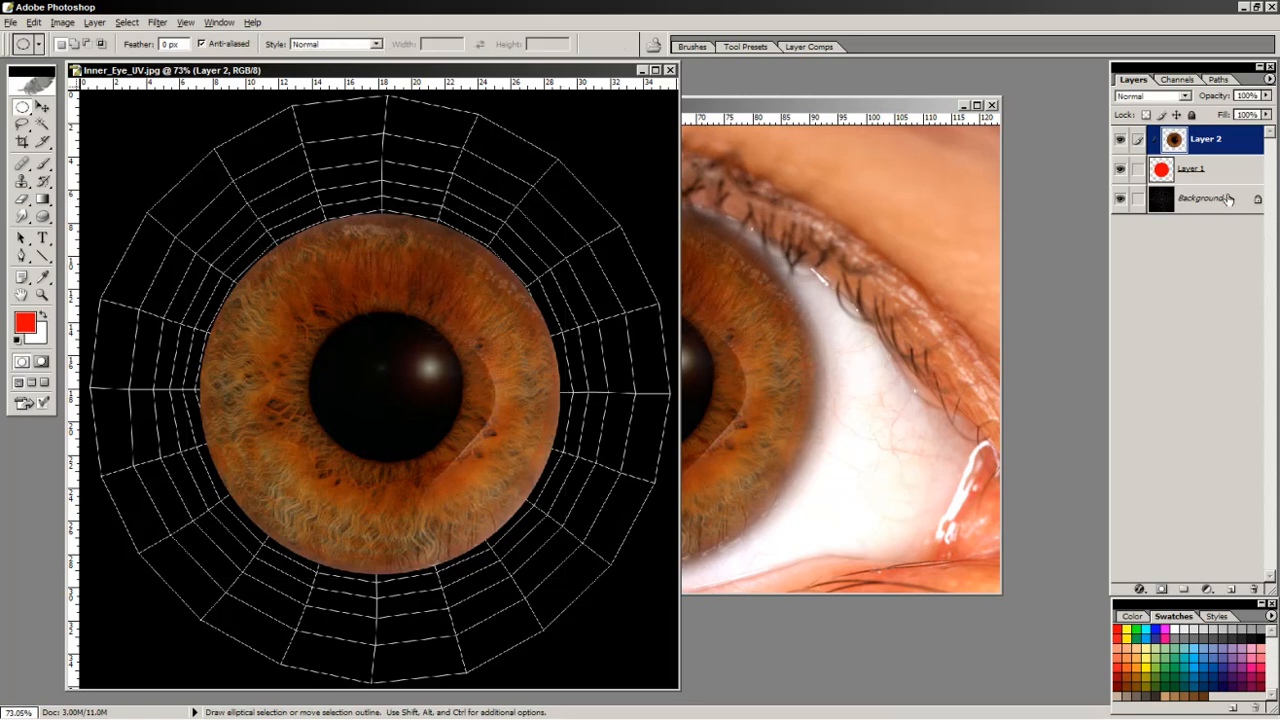
Duplicate the Background UV layer, move the copy above all layers, and set its blend mode to Screen.
{"action": "left_click_drag", "start_coordinate": [1222, 204], "coordinate": [1231, 589]}
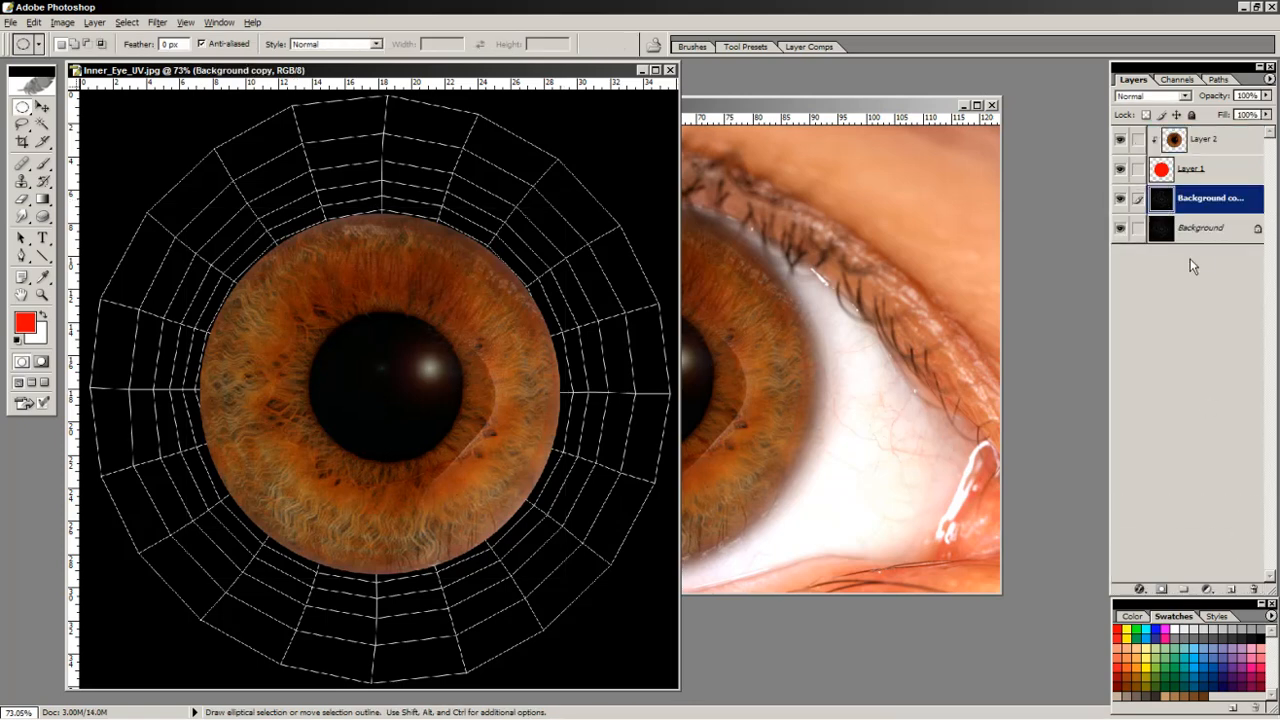
{"action": "left_click_drag", "start_coordinate": [1191, 207], "coordinate": [1200, 132]}
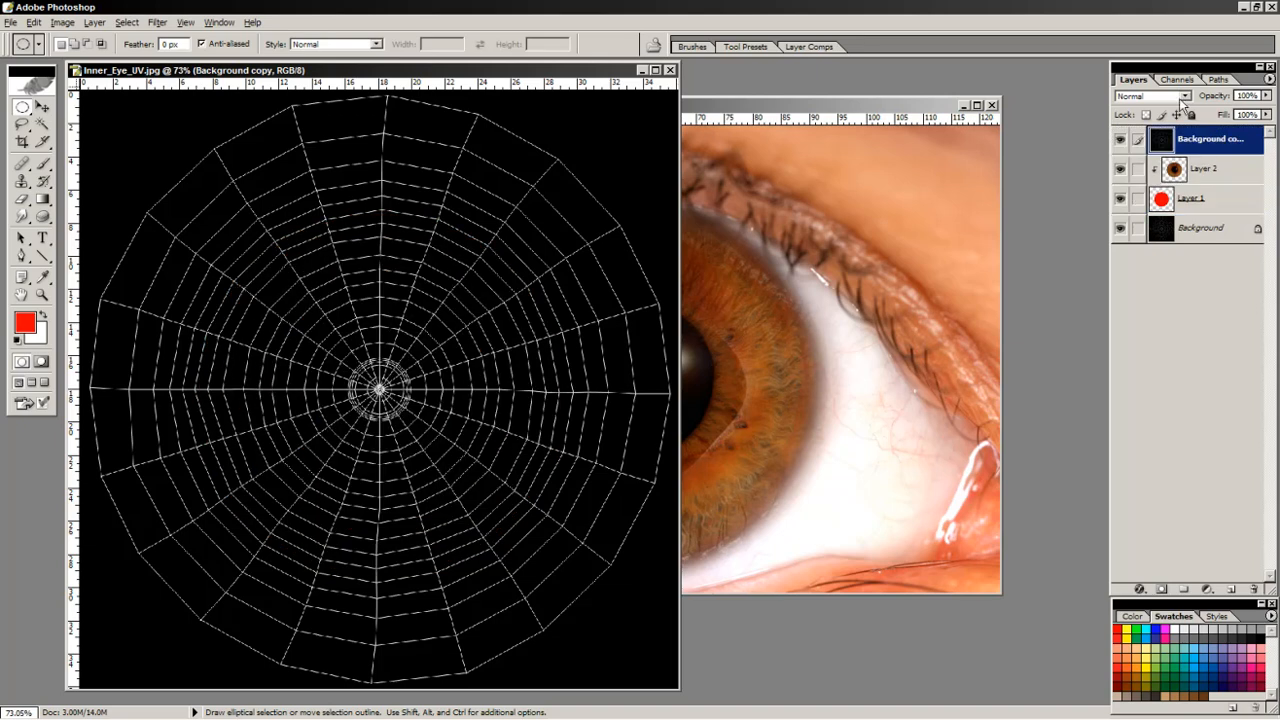
{"action": "left_click", "coordinate": [1184, 96]}
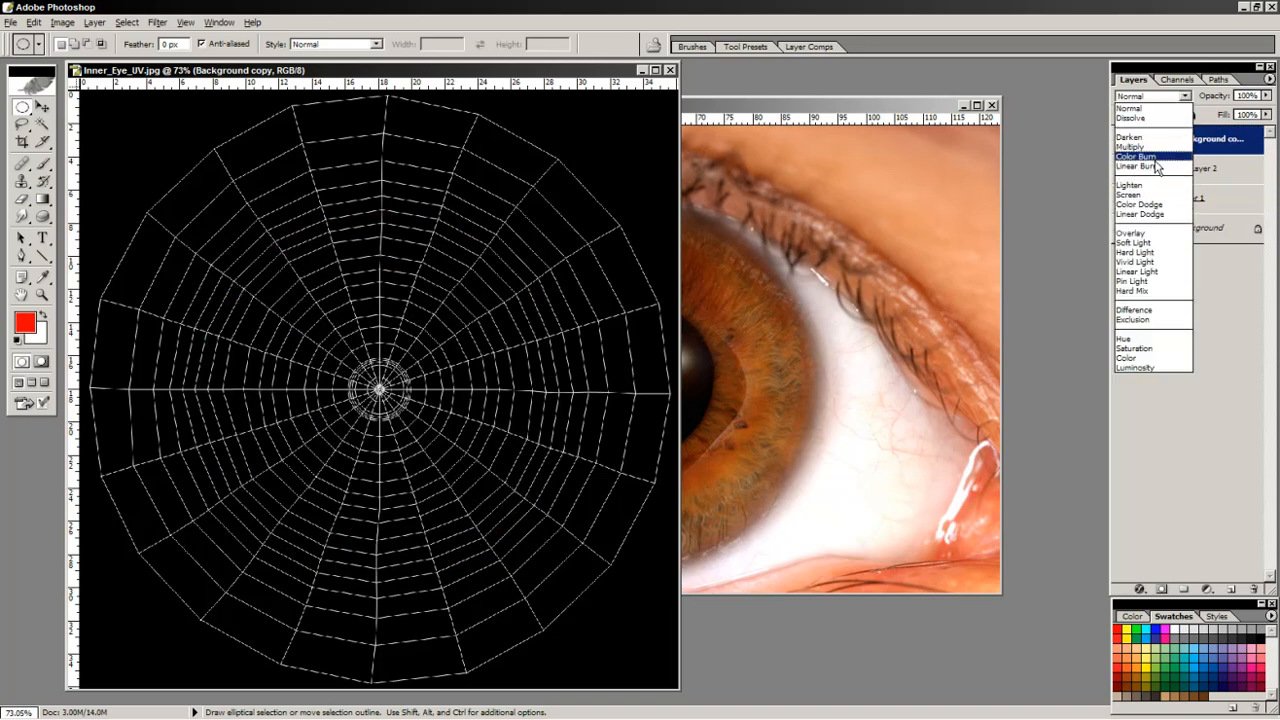
{"action": "left_click", "coordinate": [1165, 234]}
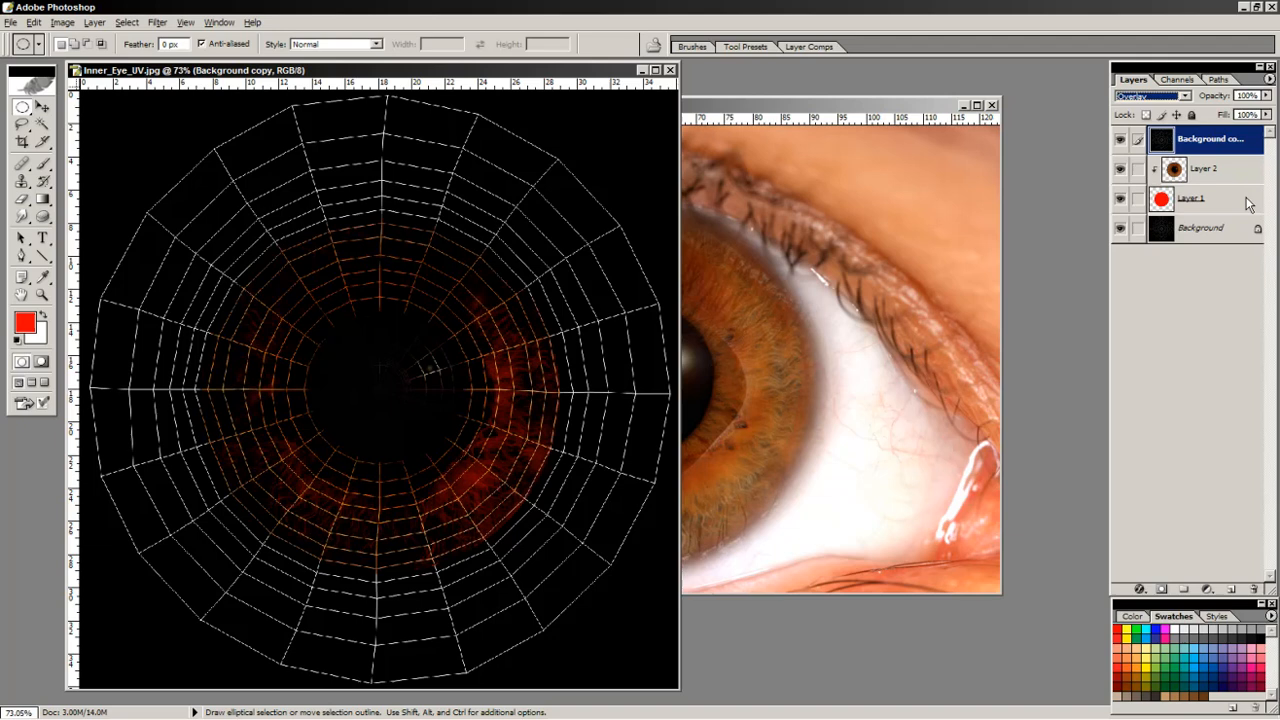
{"action": "left_click", "coordinate": [1184, 96]}
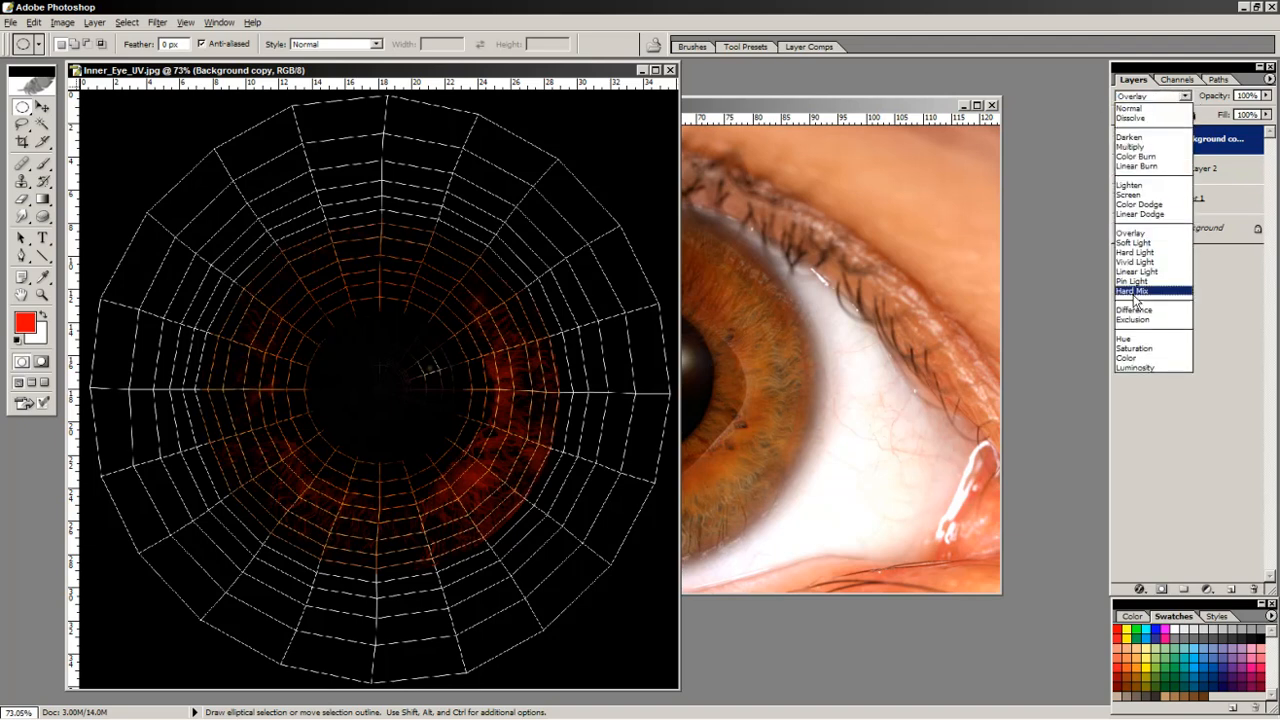
{"action": "left_click", "coordinate": [1160, 196]}
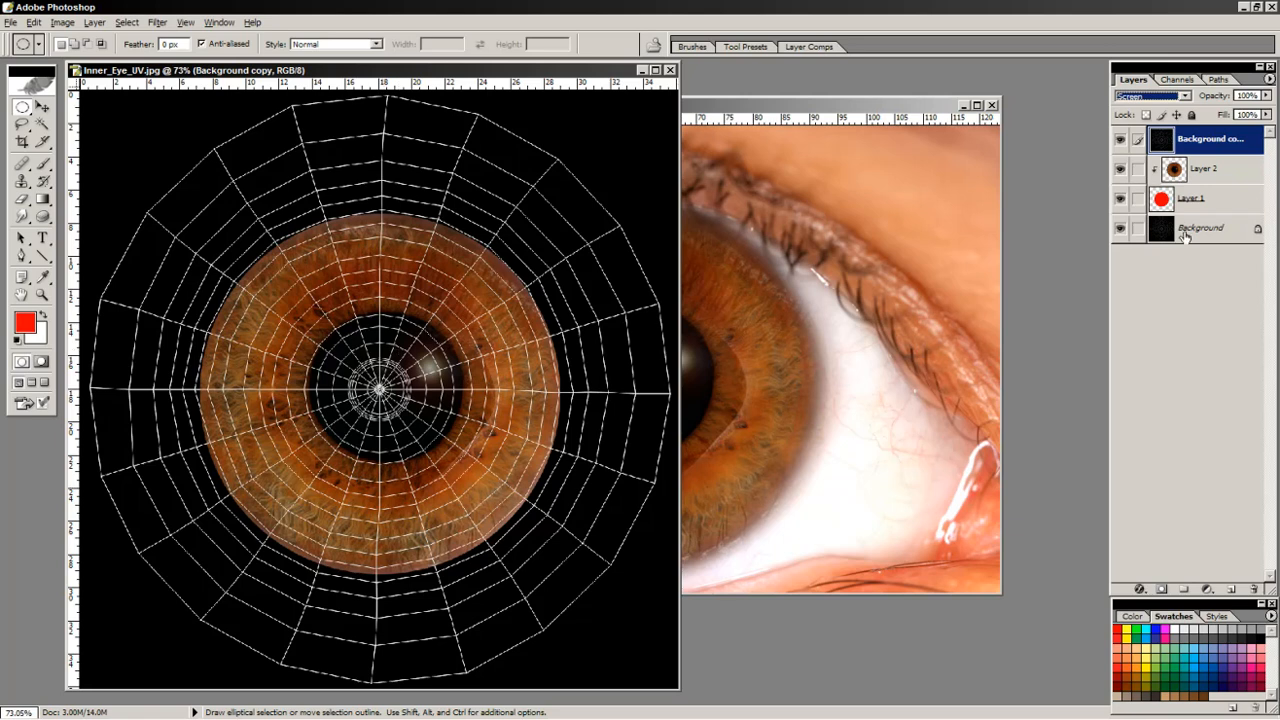
Link Layer 1 to the iris on Layer 2 and shift both slightly to center the pupil on the UV web.
{"action": "left_click", "coordinate": [1229, 176]}
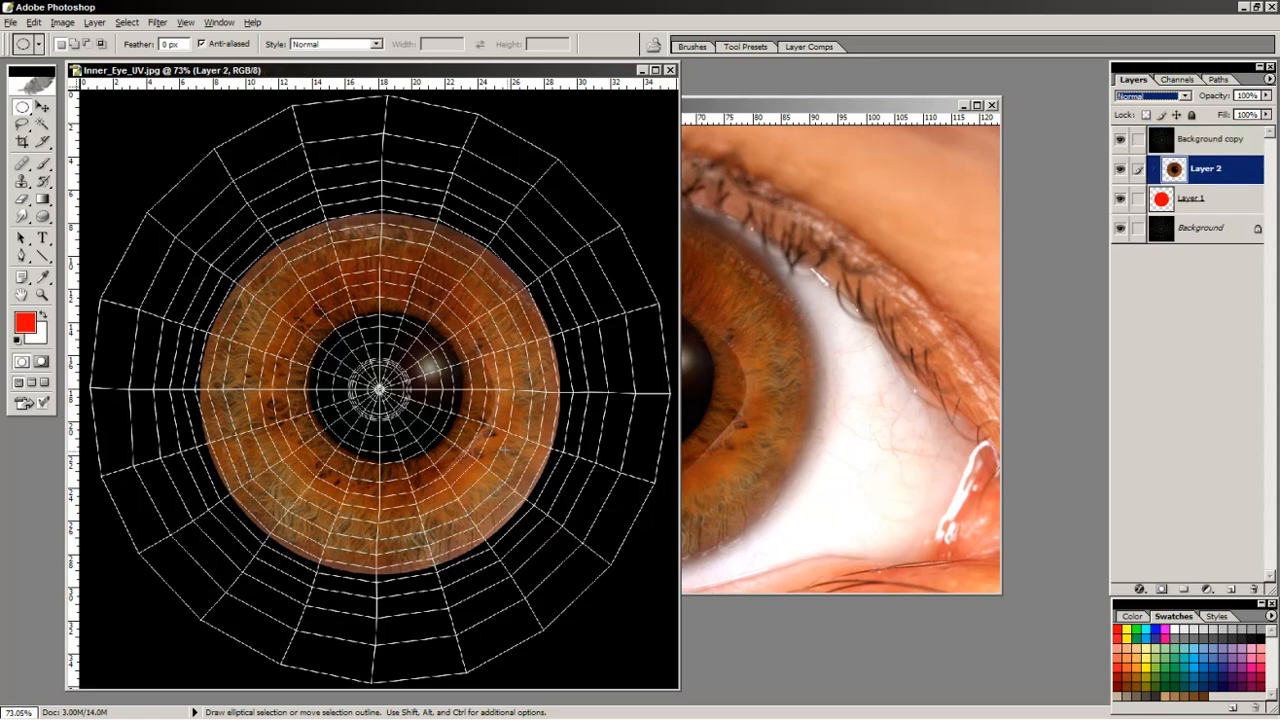
{"action": "left_click", "coordinate": [1137, 202]}
{"action": "left_click_drag", "start_coordinate": [464, 392], "coordinate": [459, 398], "text": "ctrl+shift"}
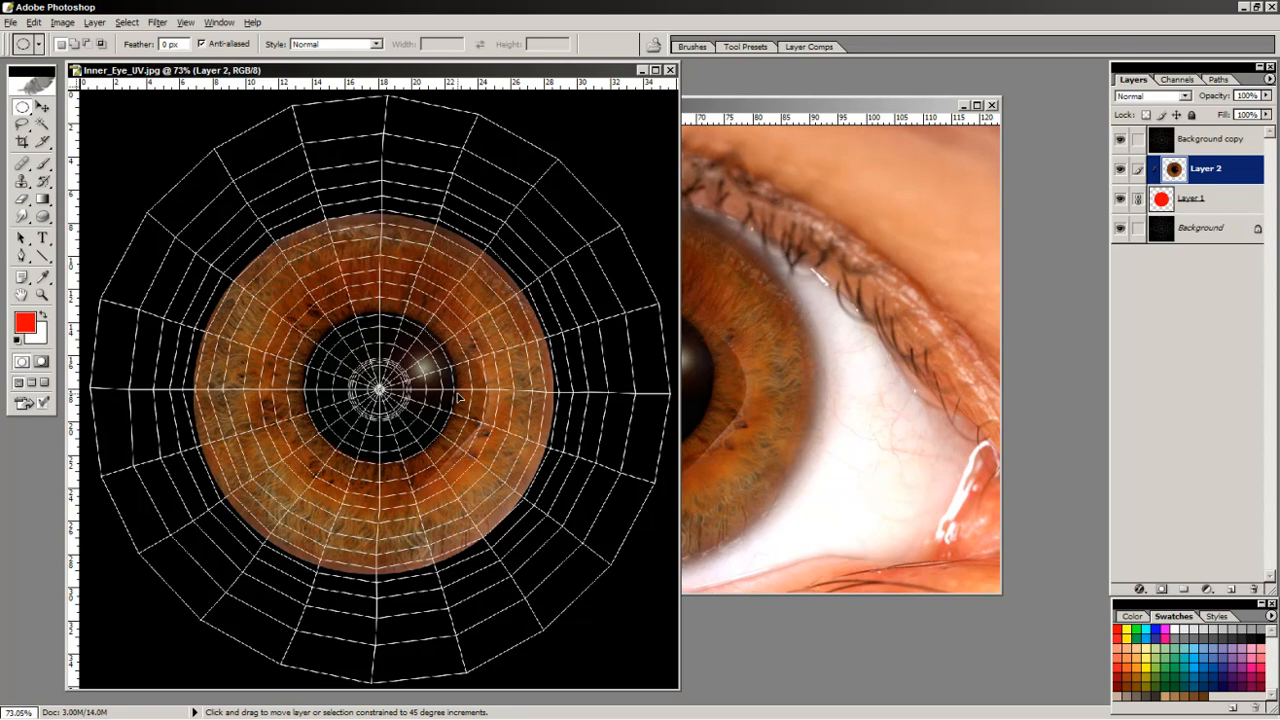
{"action": "left_click_drag", "start_coordinate": [459, 398], "coordinate": [461, 395], "text": "ctrl+shift"}
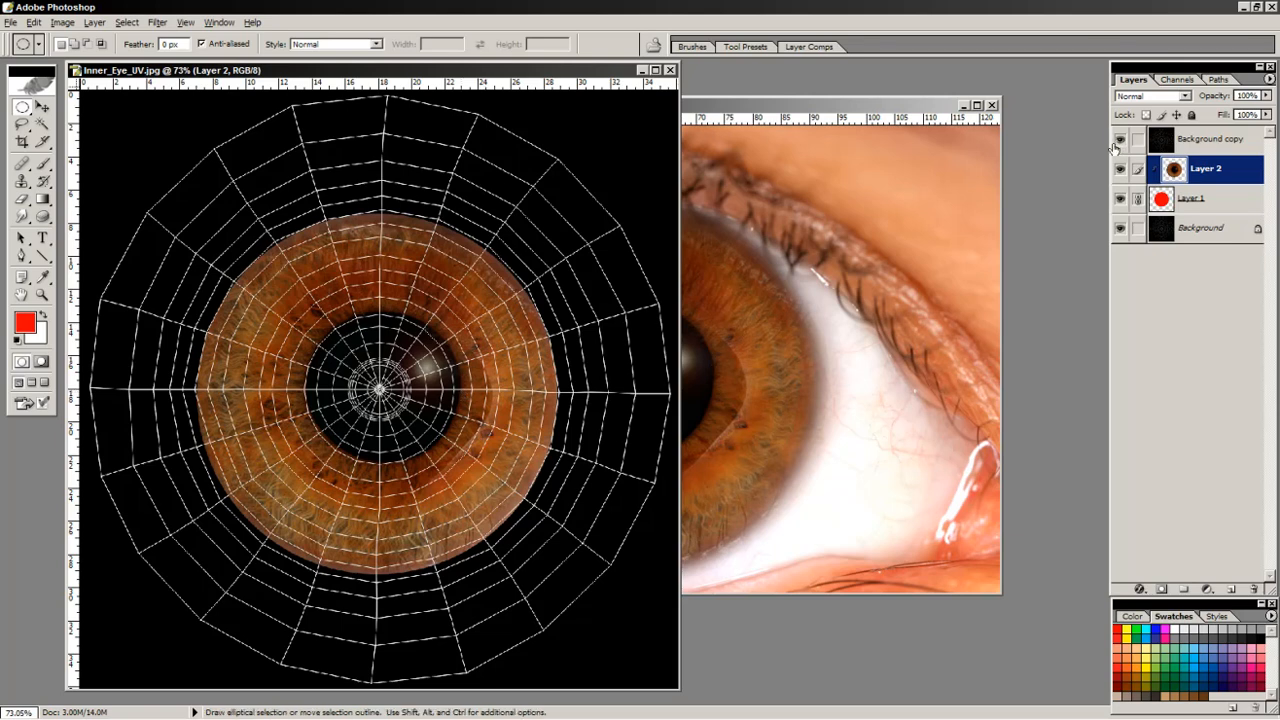
Hide the Background copy layer and save the image as a JPEG named Inner_Eye_Color.jpg in Eyeball_Rig at maximum quality 10.
{"action": "left_click", "coordinate": [1120, 139]}
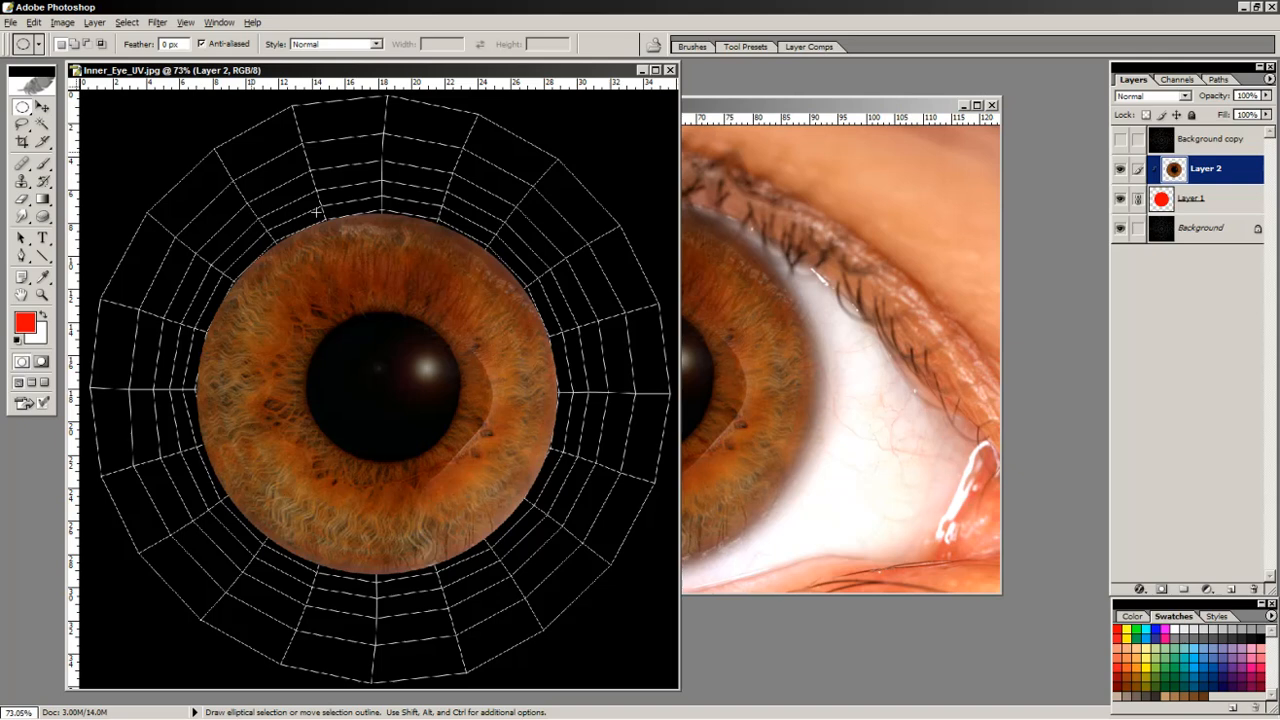
{"action": "left_click", "coordinate": [10, 22]}
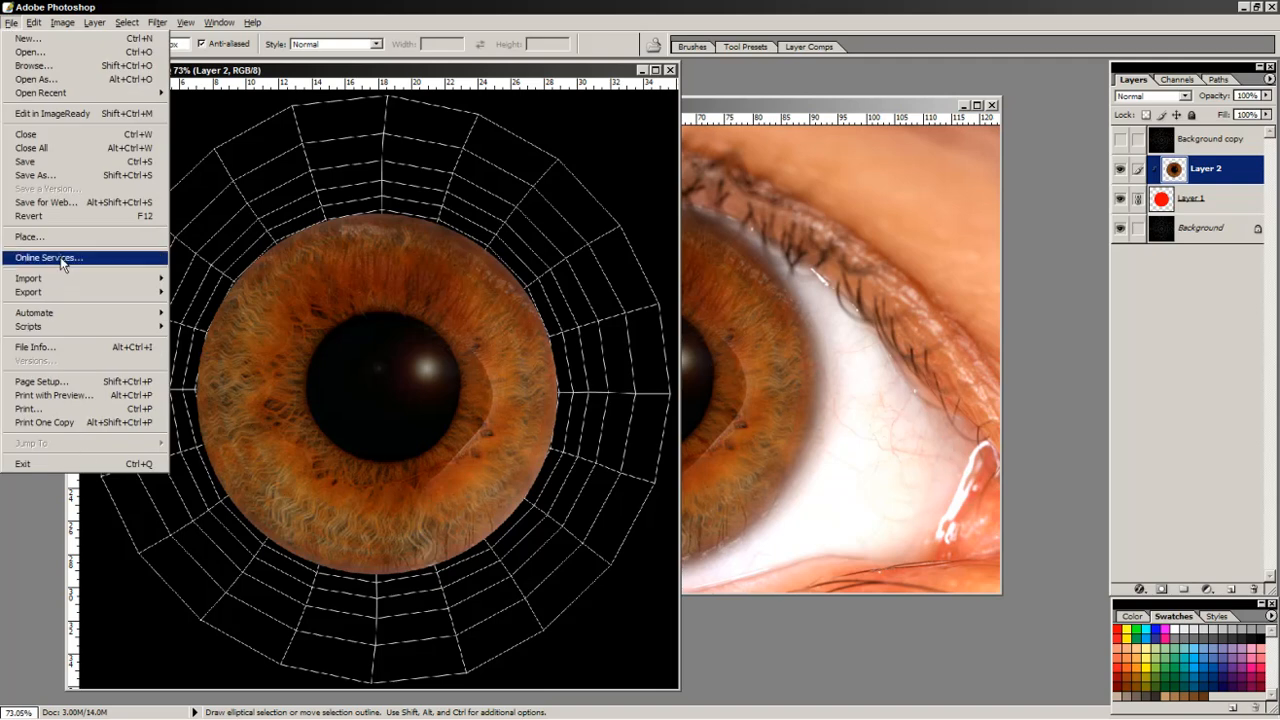
{"action": "left_click", "coordinate": [52, 180]}
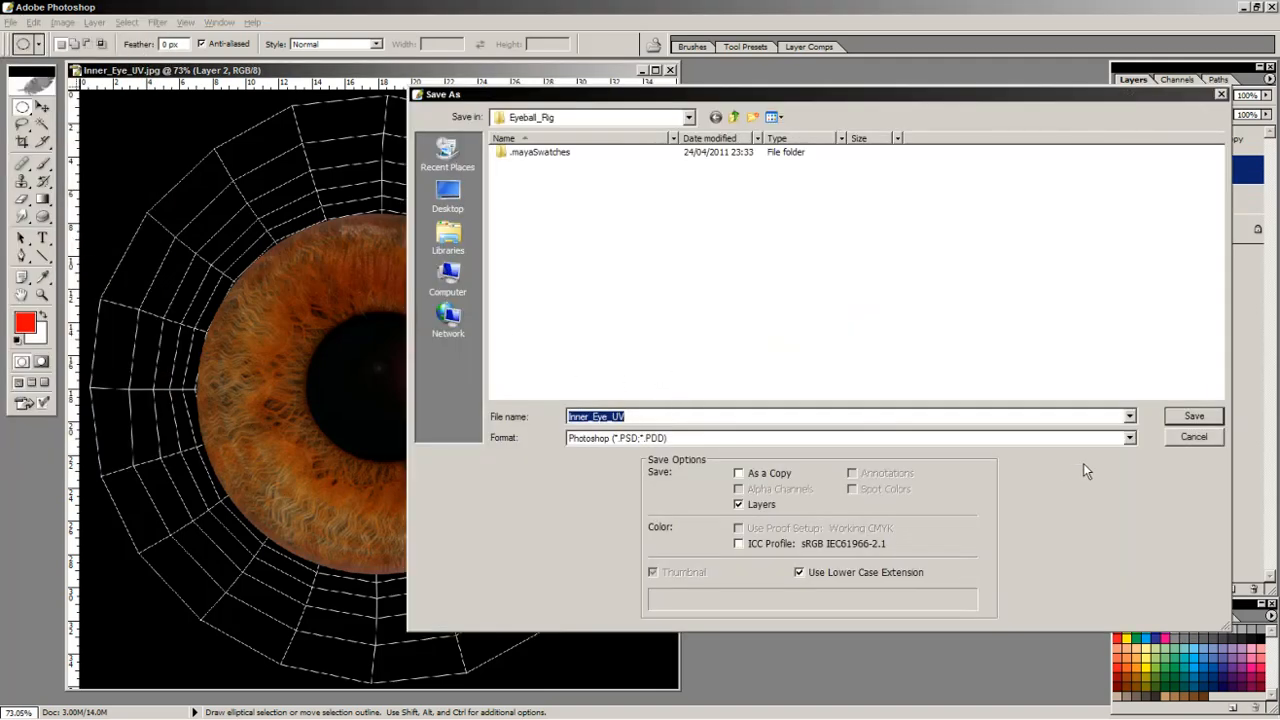
{"action": "left_click", "coordinate": [1129, 438]}
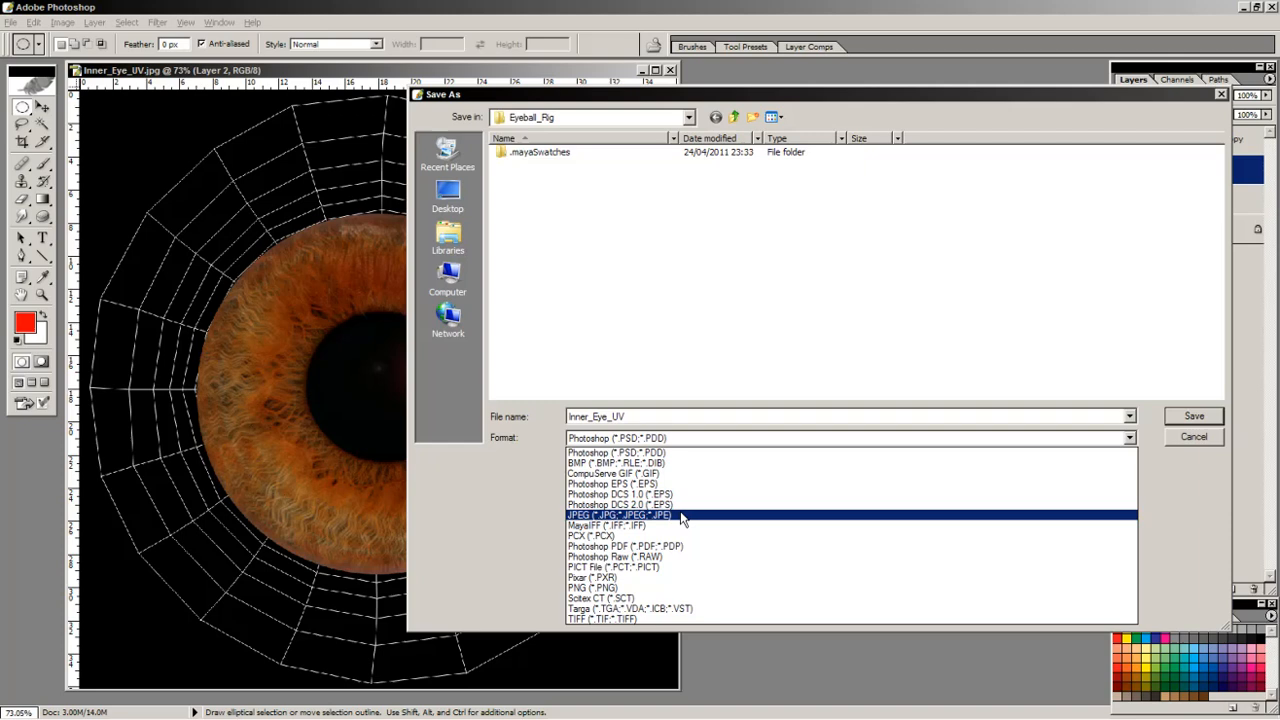
{"action": "left_click", "coordinate": [679, 520]}
{"action": "double_click", "coordinate": [622, 416]}
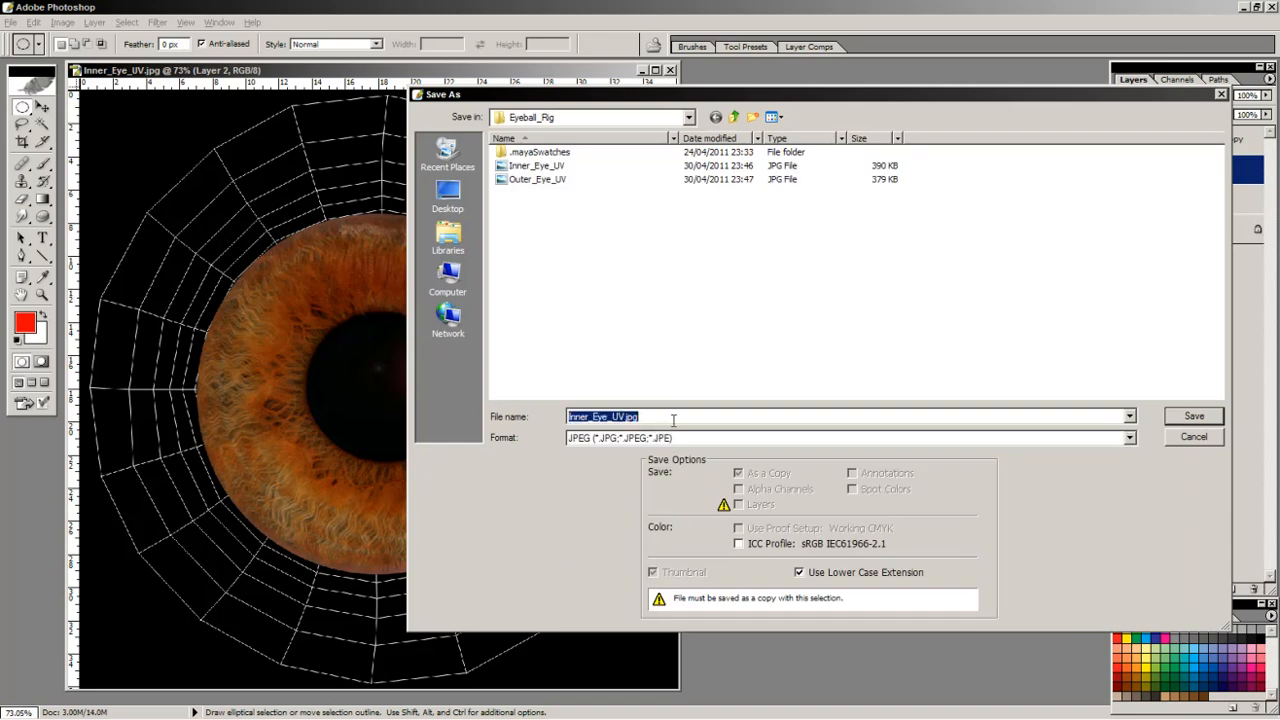
{"action": "left_click_drag", "start_coordinate": [674, 420], "coordinate": [614, 416]}
{"action": "type", "text": "Color"}
{"action": "key", "text": "Return"}
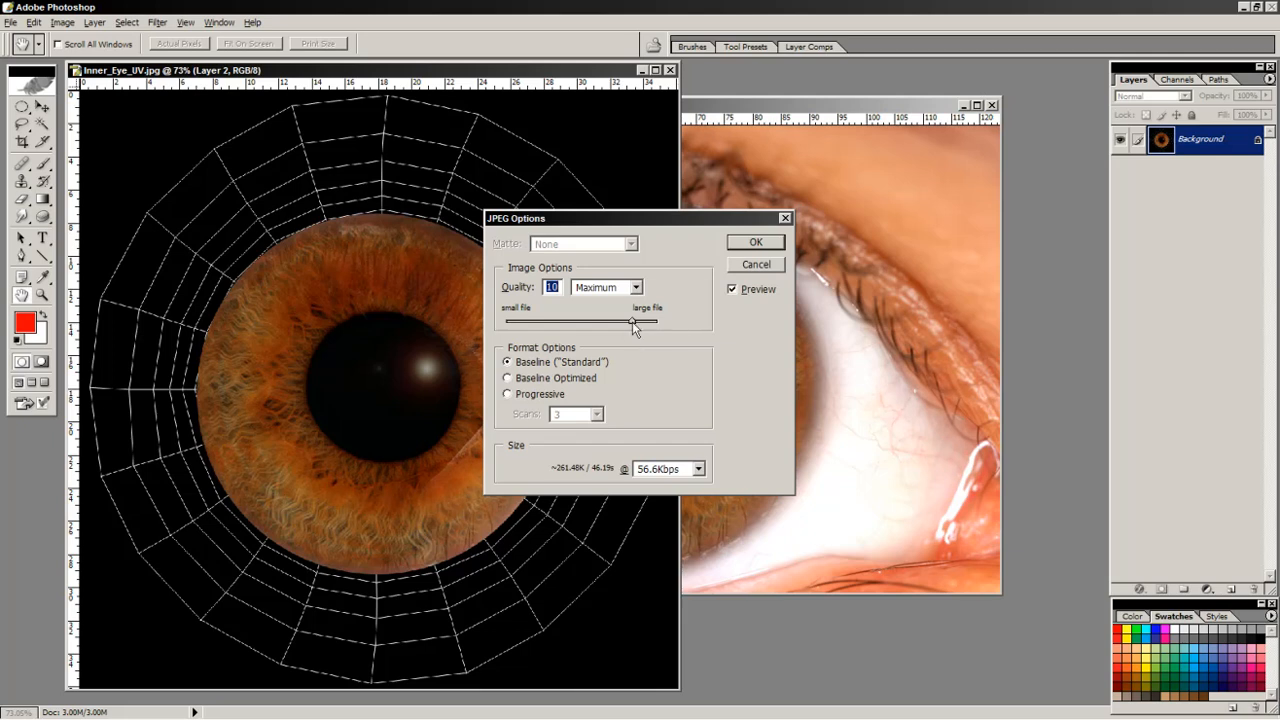
{"action": "left_click", "coordinate": [738, 248]}
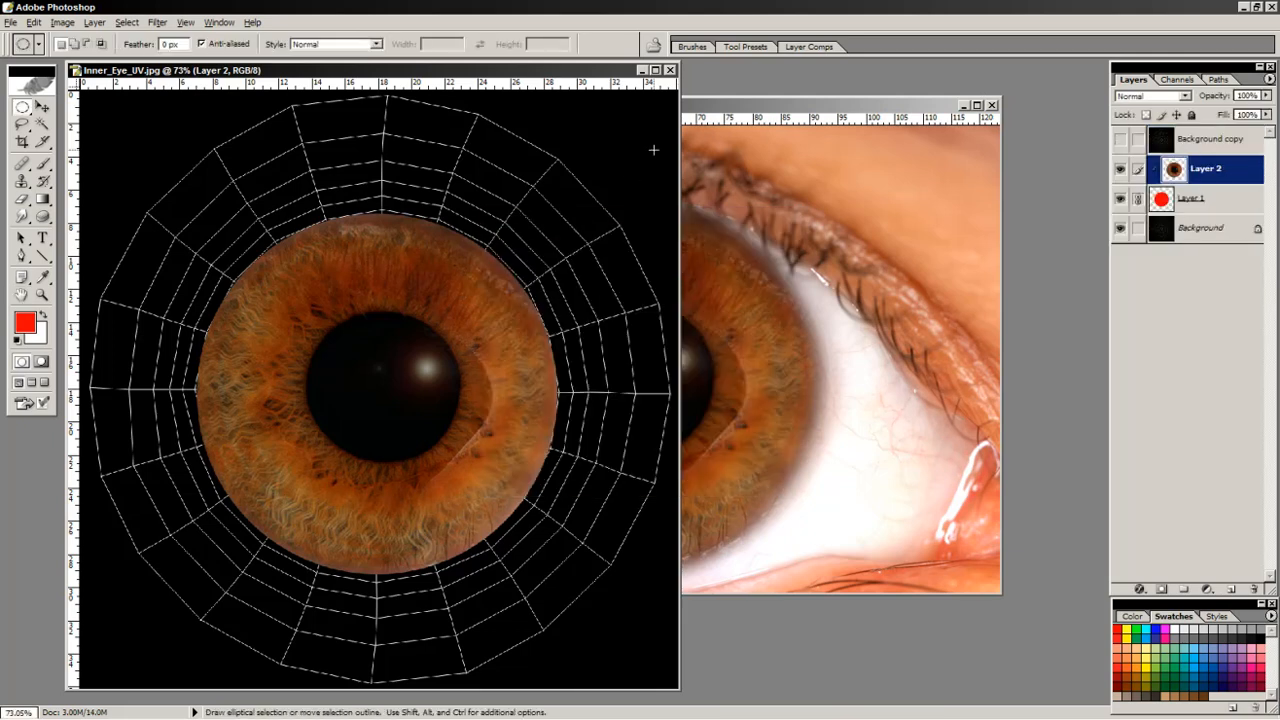
Switch to Maya and connect a File texture to the Color attribute of the Inner_Eye_M blinn material.
{"action": "key", "text": "alt+Tab"}
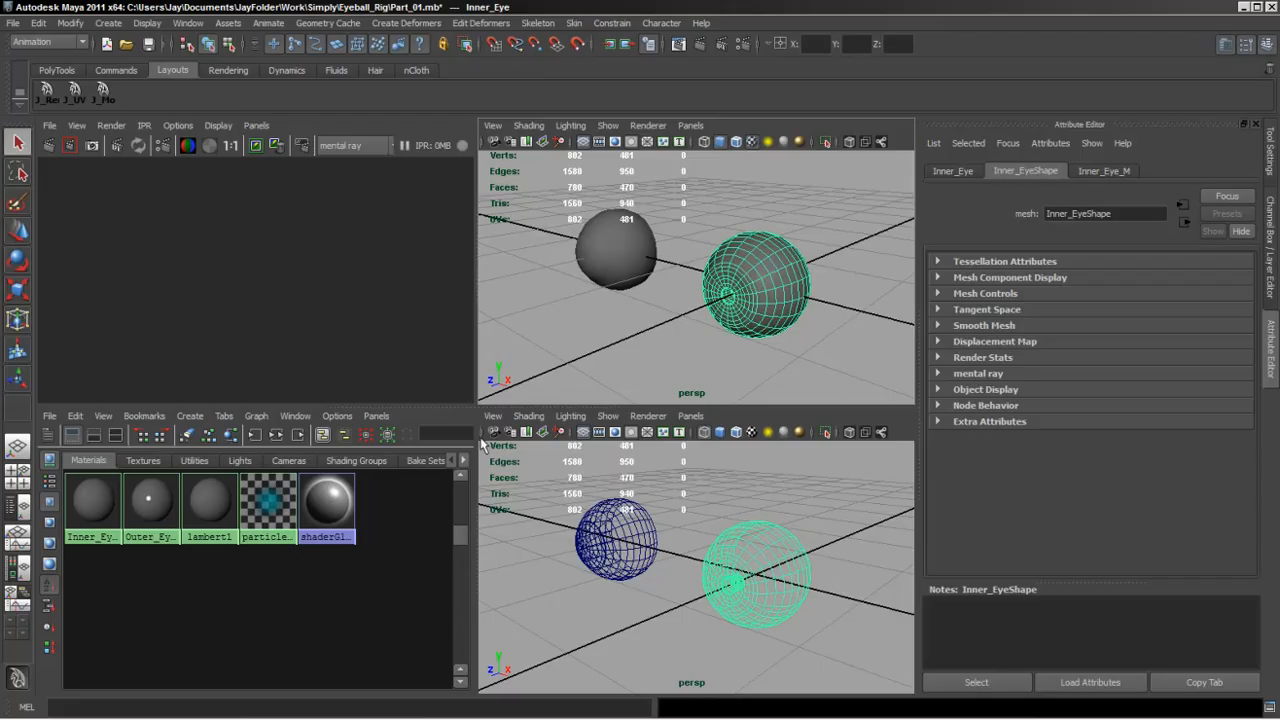
{"action": "left_click", "coordinate": [108, 500]}
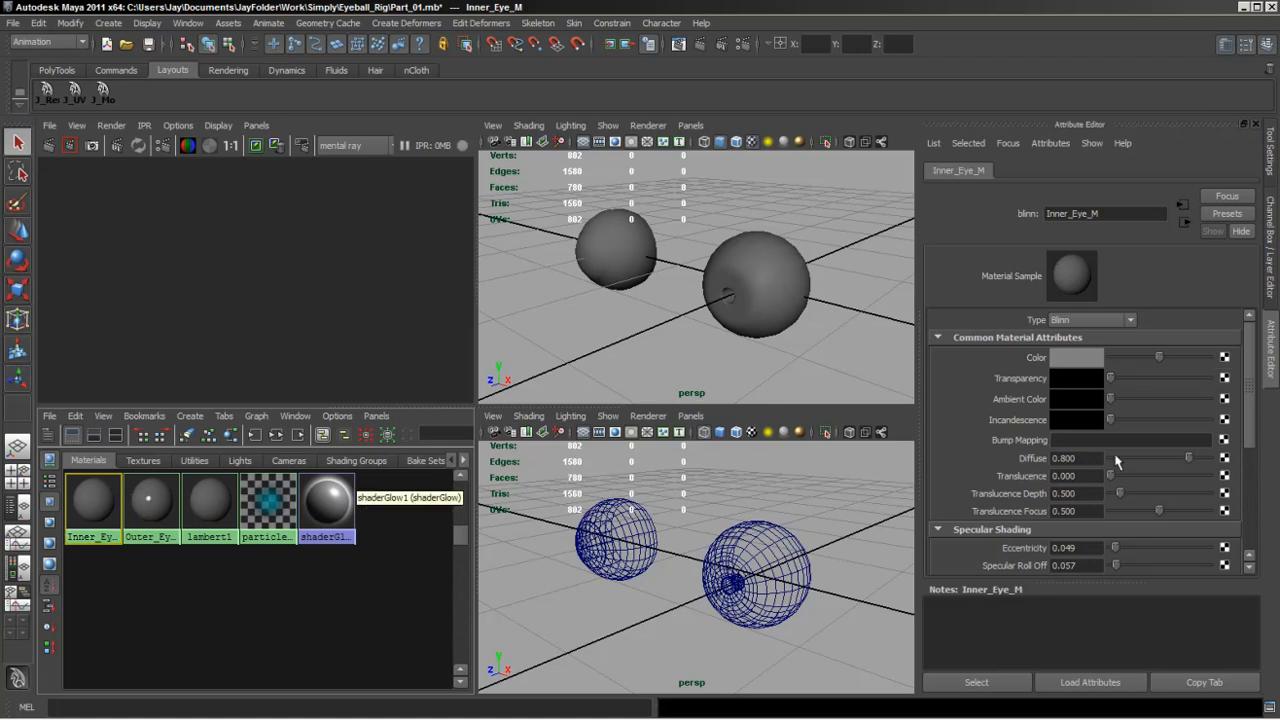
{"action": "left_click", "coordinate": [1228, 359]}
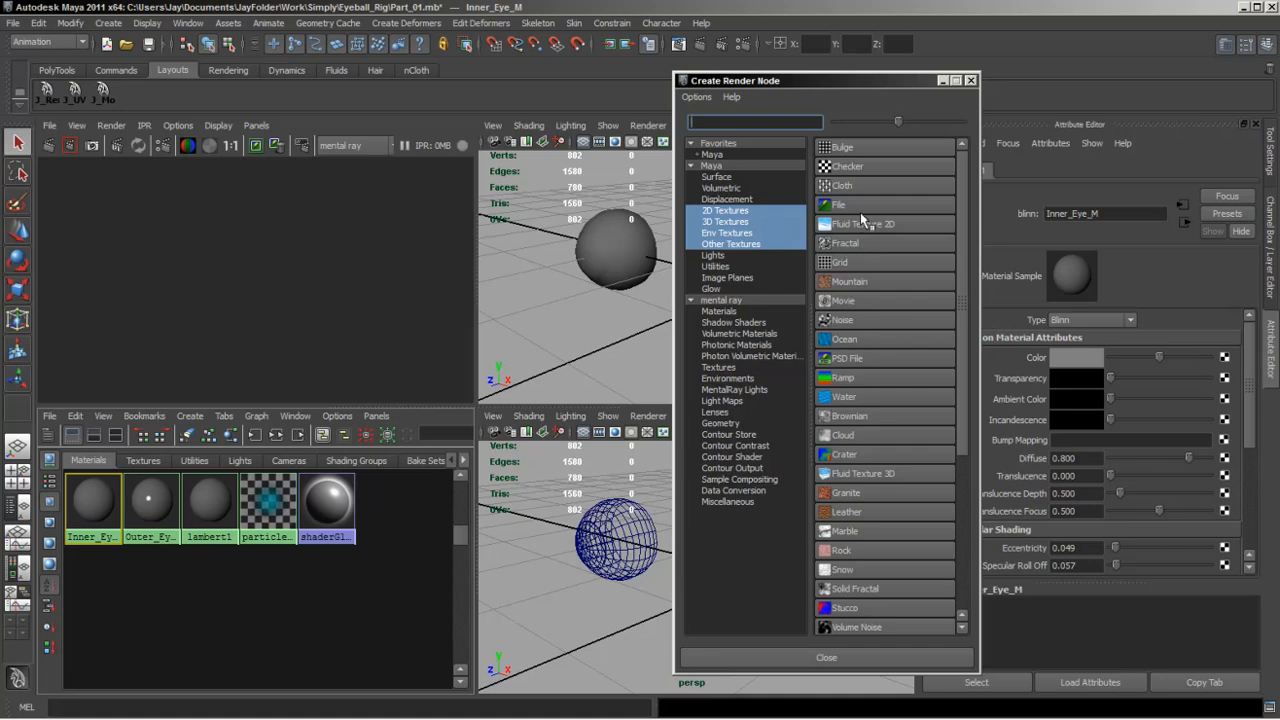
{"action": "left_click", "coordinate": [858, 205]}
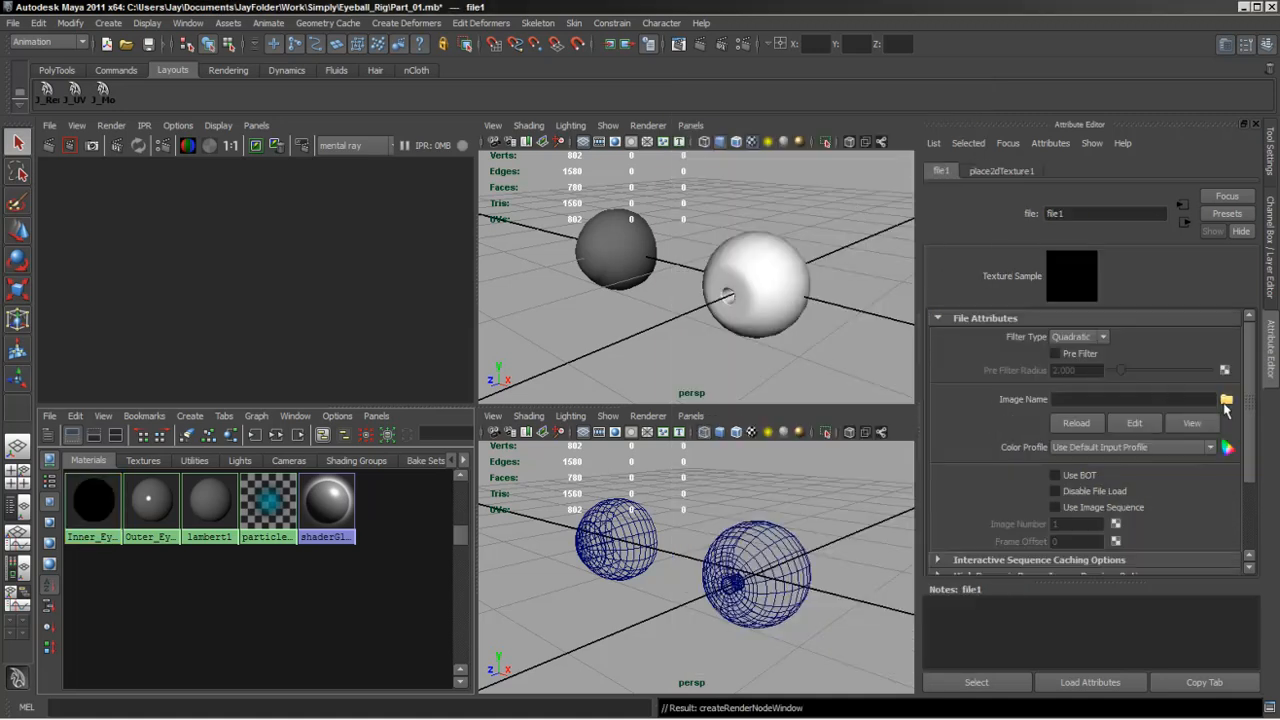
Load Inner_Eye_Color.jpg from the Work/Simply/Eyeball_Rig folder as the file texture's image.
{"action": "left_click", "coordinate": [1226, 401]}
{"action": "left_click", "coordinate": [260, 155]}
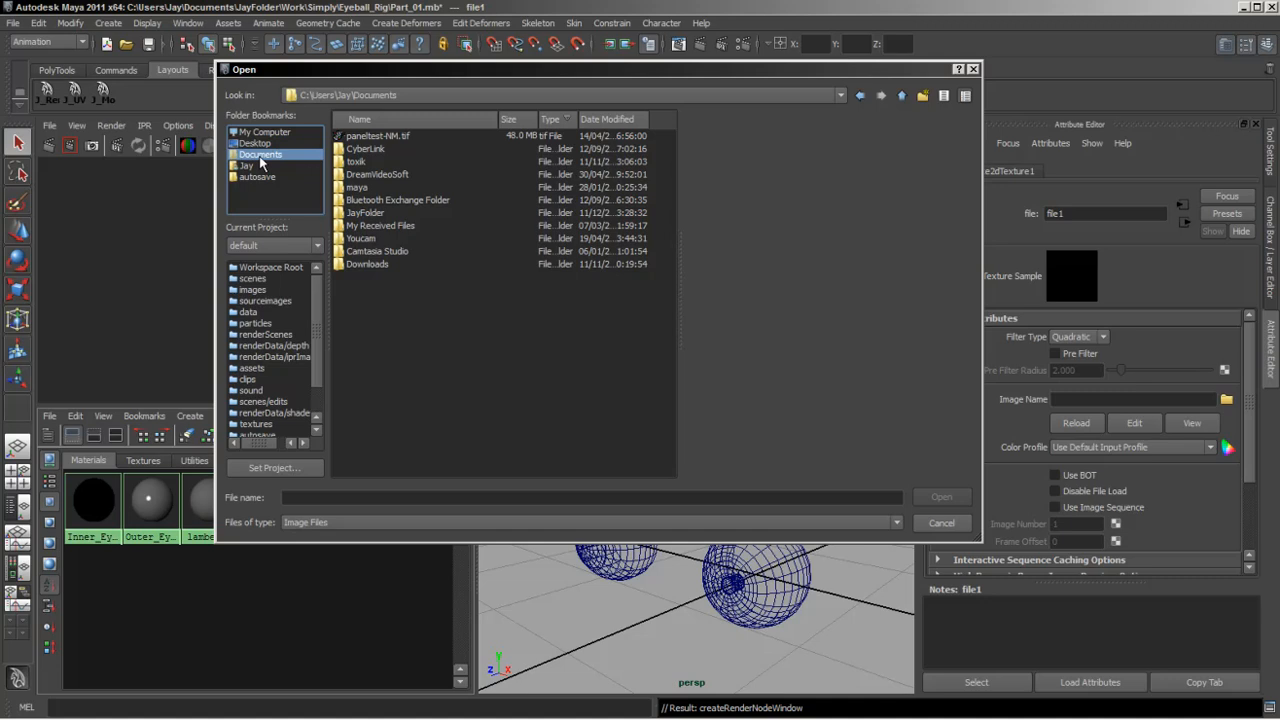
{"action": "left_click", "coordinate": [362, 215]}
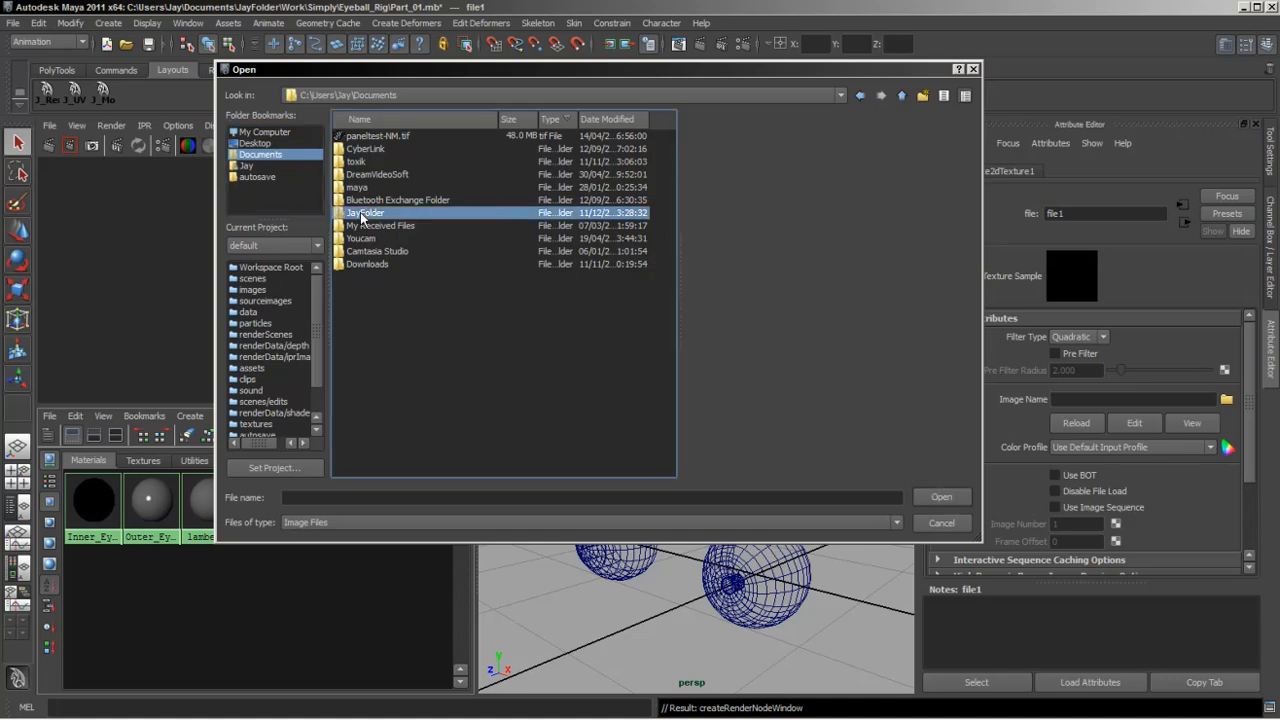
{"action": "double_click", "coordinate": [362, 215]}
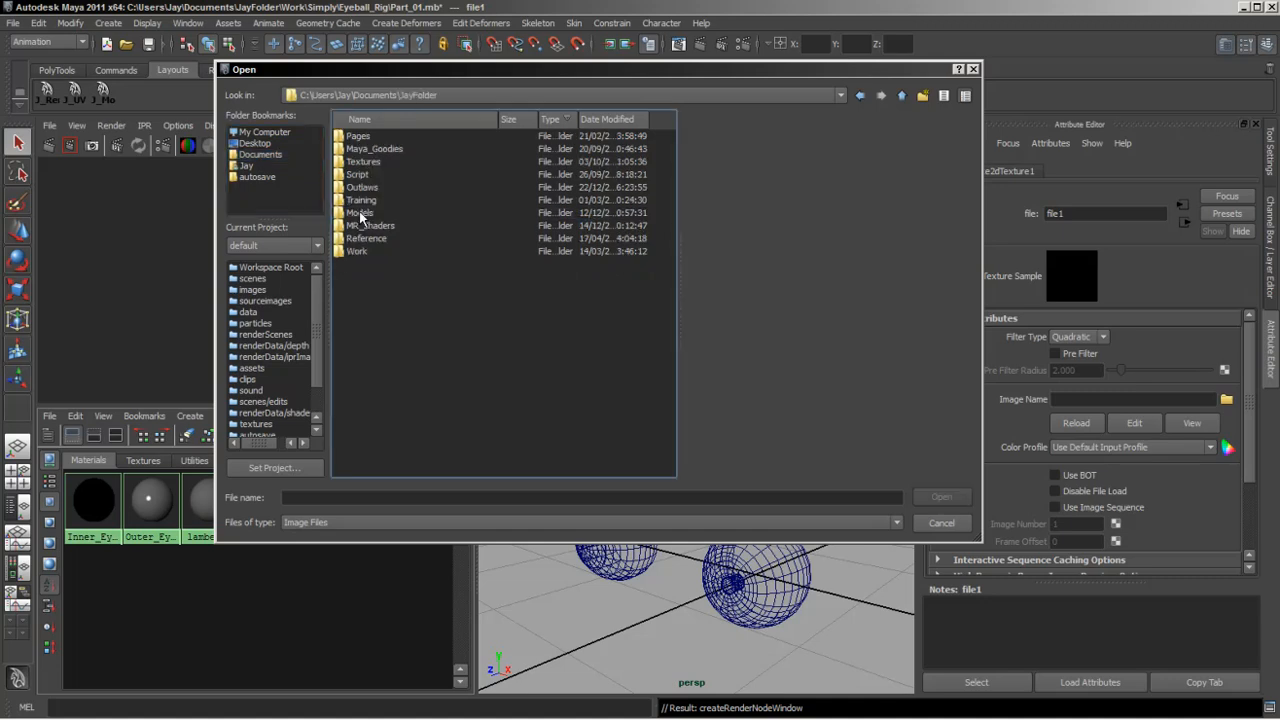
{"action": "double_click", "coordinate": [357, 251]}
{"action": "double_click", "coordinate": [358, 161]}
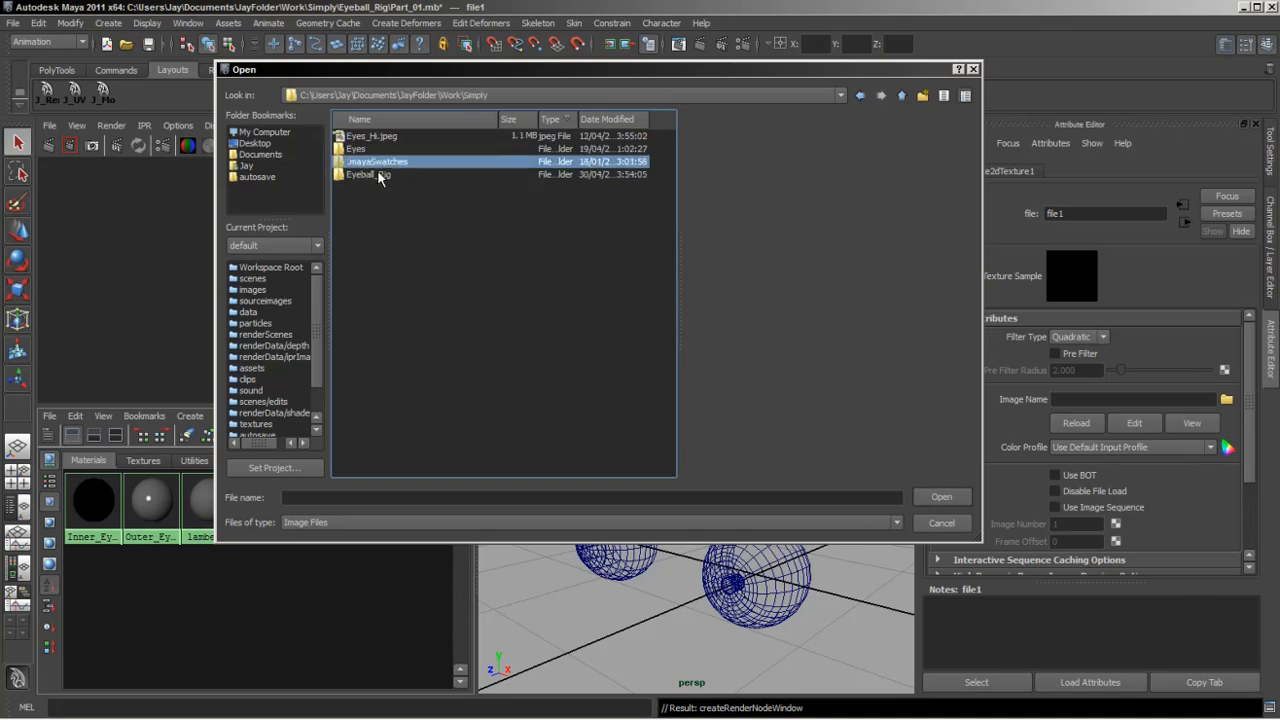
{"action": "double_click", "coordinate": [370, 176]}
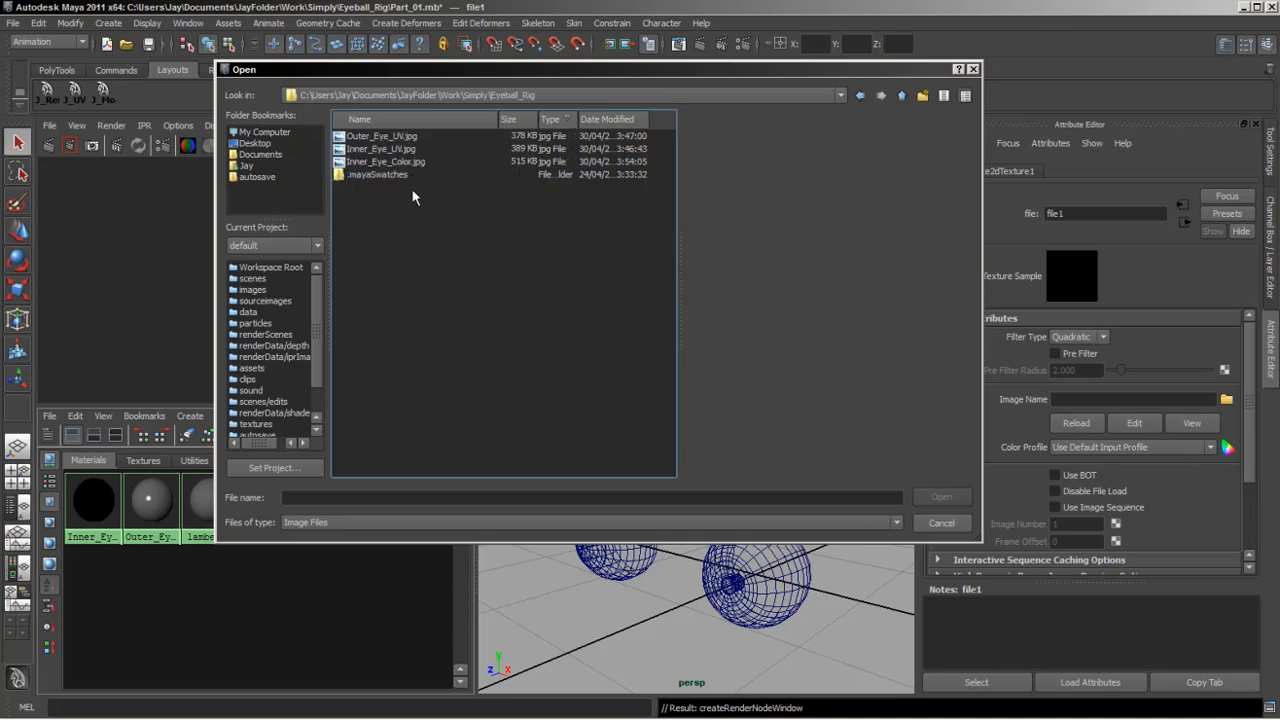
{"action": "left_click", "coordinate": [382, 162]}
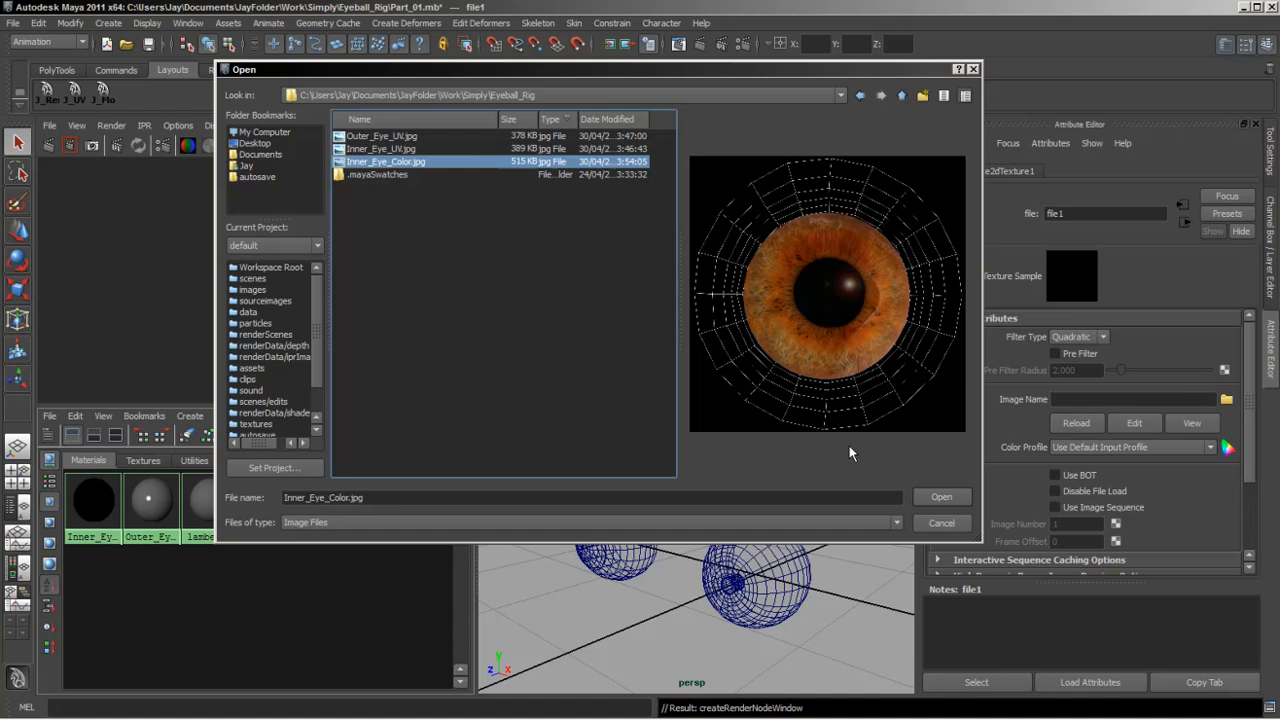
{"action": "left_click", "coordinate": [943, 498]}
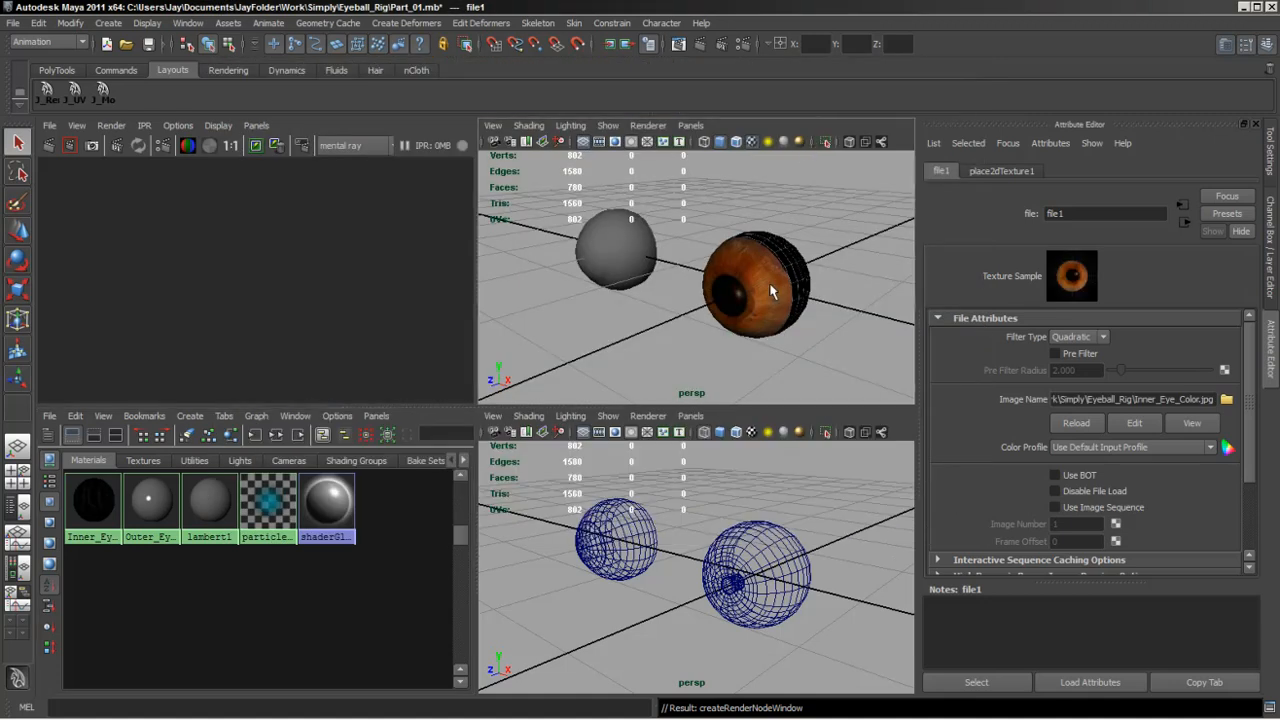
Examine the iris texture's fit on the inner eyeball from several angles in the enlarged perspective view, and return to Photoshop.
{"action": "key", "text": "space"}
{"action": "mouse_move", "coordinate": [487, 408]}
{"action": "left_mouse_down", "text": "alt"}
{"action": "mouse_move", "coordinate": [517, 395]}
{"action": "mouse_move", "coordinate": [466, 409]}
{"action": "left_mouse_up", "text": "alt"}
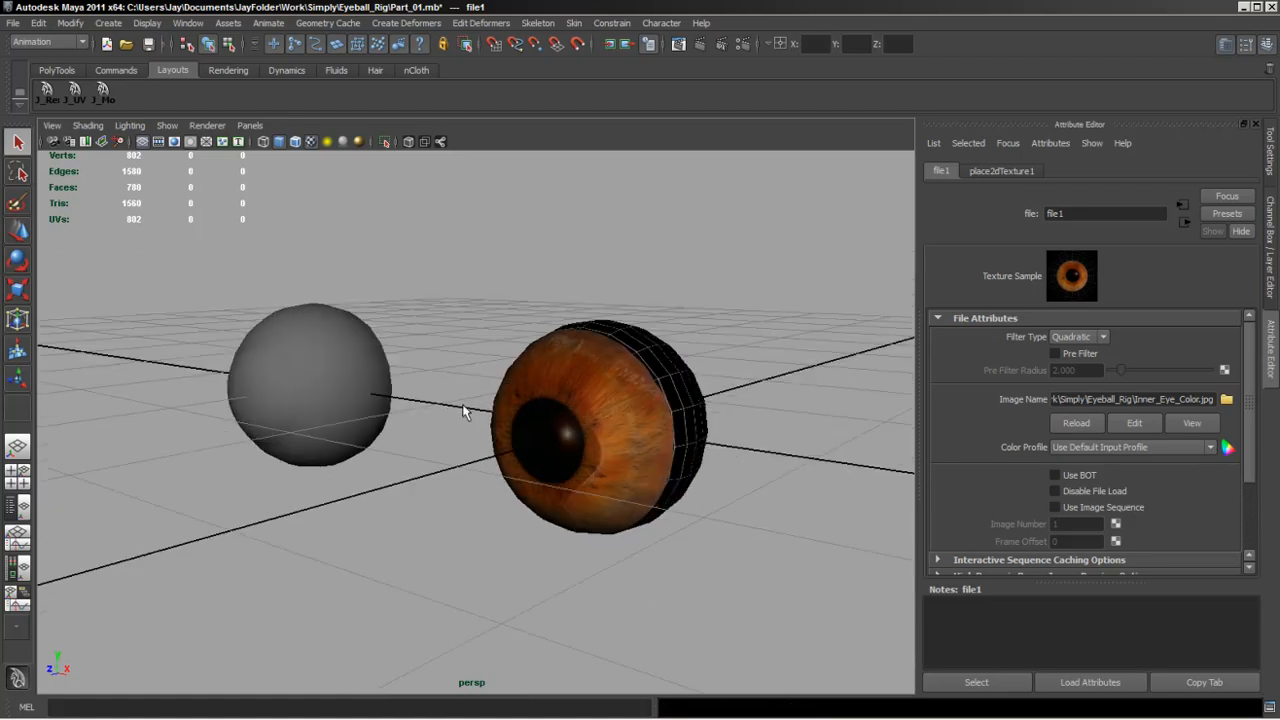
{"action": "right_click_drag", "start_coordinate": [466, 409], "coordinate": [616, 459], "text": "alt"}
{"action": "left_click_drag", "start_coordinate": [616, 459], "coordinate": [486, 423], "text": "alt"}
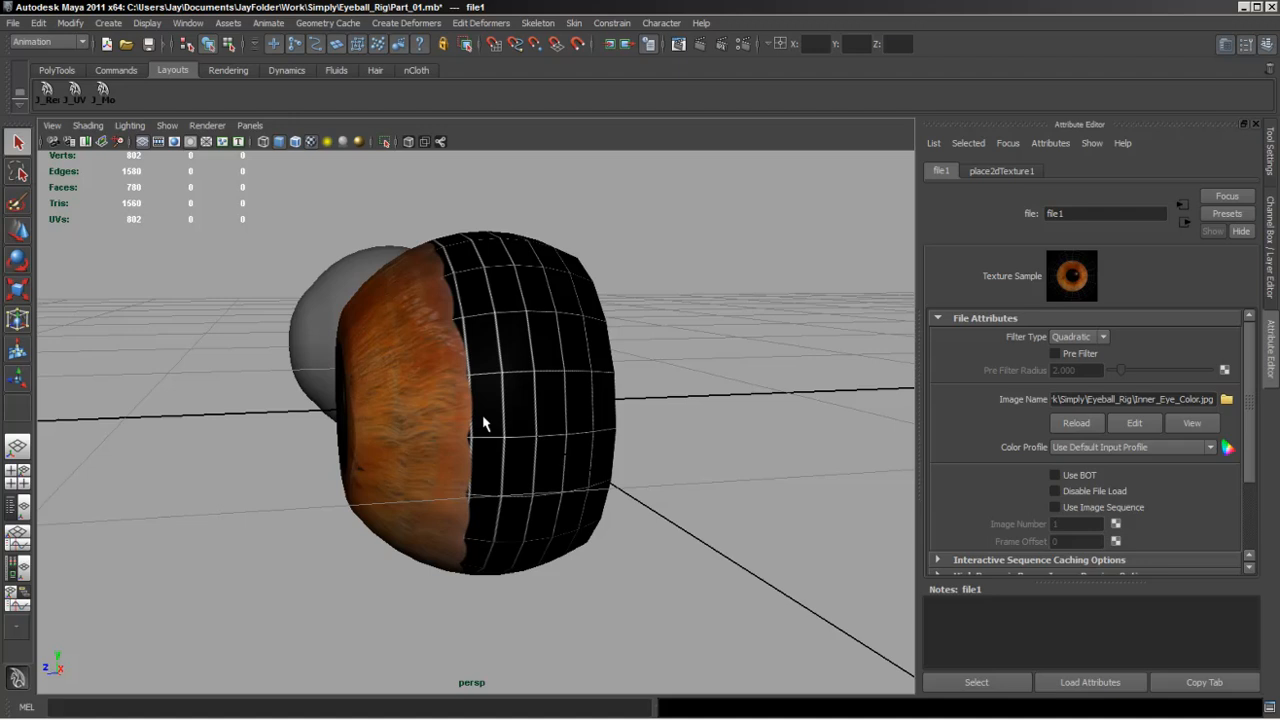
{"action": "left_click_drag", "start_coordinate": [419, 468], "coordinate": [580, 329], "text": "alt"}
{"action": "left_click_drag", "start_coordinate": [677, 357], "coordinate": [620, 466], "text": "alt"}
{"action": "key", "text": "alt+Tab"}
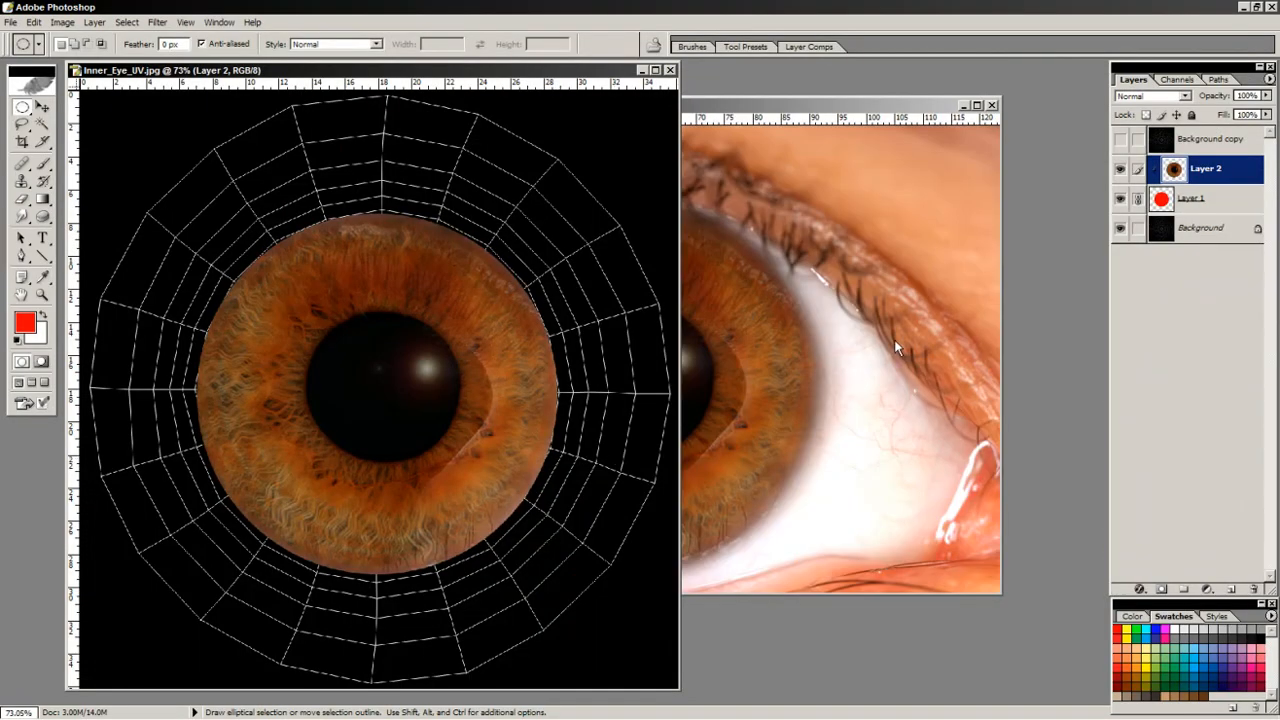
Switch to Maya, turn on wireframe on shaded in the perspective view, and inspect the iris texture against the mesh from the front.
{"action": "key", "text": "alt+Tab"}
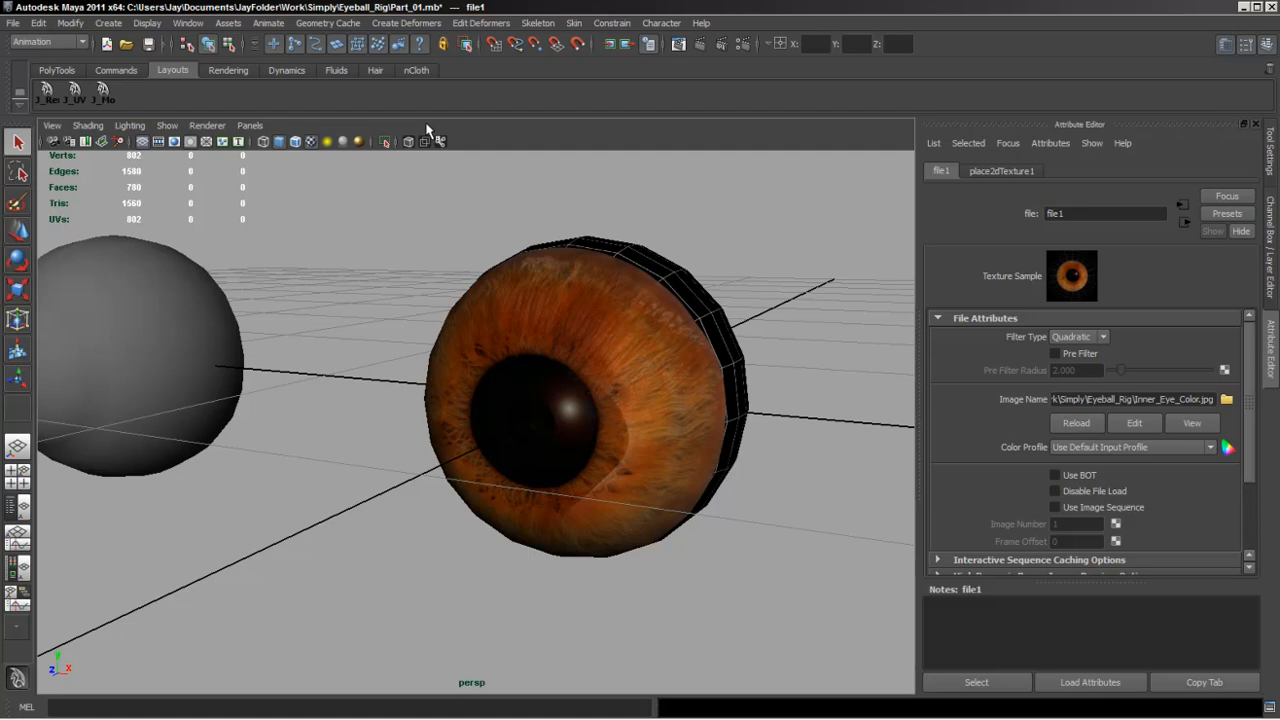
{"action": "left_click", "coordinate": [295, 142]}
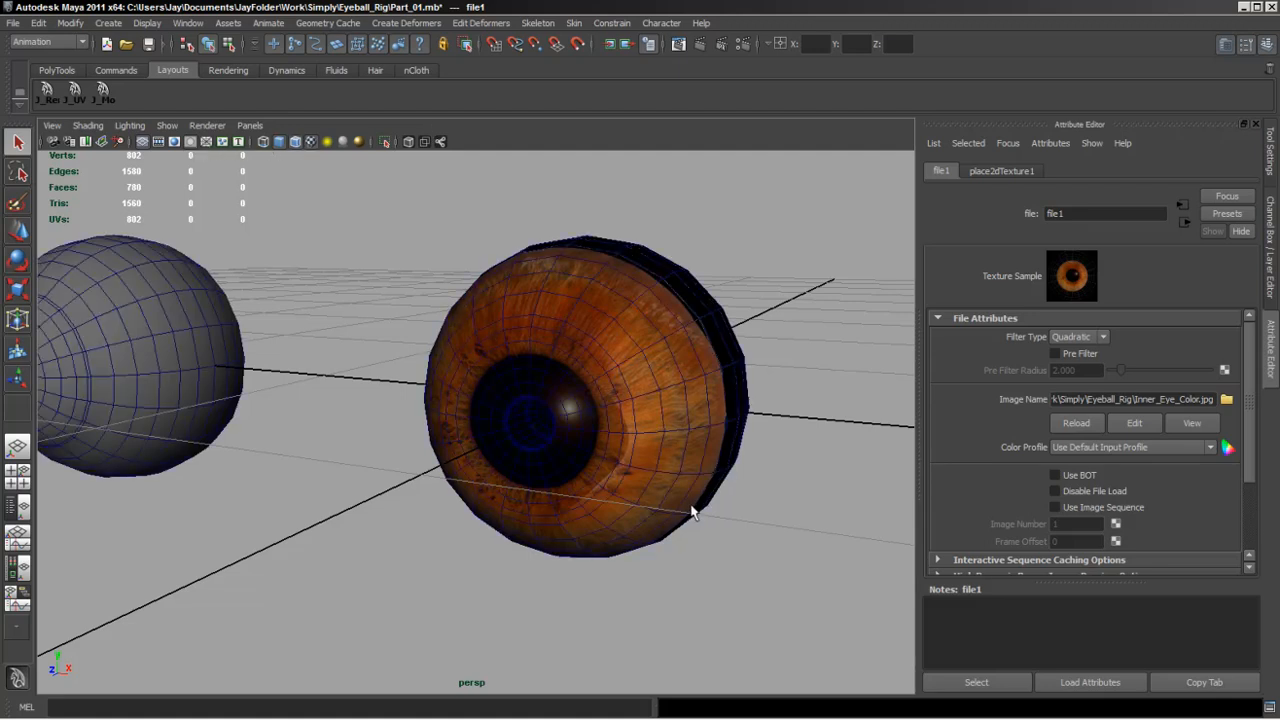
{"action": "mouse_move", "coordinate": [694, 508]}
{"action": "left_mouse_down", "text": "alt"}
{"action": "mouse_move", "coordinate": [737, 434]}
{"action": "mouse_move", "coordinate": [737, 480]}
{"action": "mouse_move", "coordinate": [654, 486]}
{"action": "mouse_move", "coordinate": [754, 491]}
{"action": "mouse_move", "coordinate": [651, 467]}
{"action": "mouse_move", "coordinate": [737, 486]}
{"action": "mouse_move", "coordinate": [846, 474]}
{"action": "mouse_move", "coordinate": [683, 451]}
{"action": "mouse_move", "coordinate": [689, 463]}
{"action": "left_mouse_up", "text": "alt"}
{"action": "middle_click_drag", "start_coordinate": [689, 463], "coordinate": [557, 446], "text": "alt"}
{"action": "left_click_drag", "start_coordinate": [557, 446], "coordinate": [646, 451], "text": "alt"}
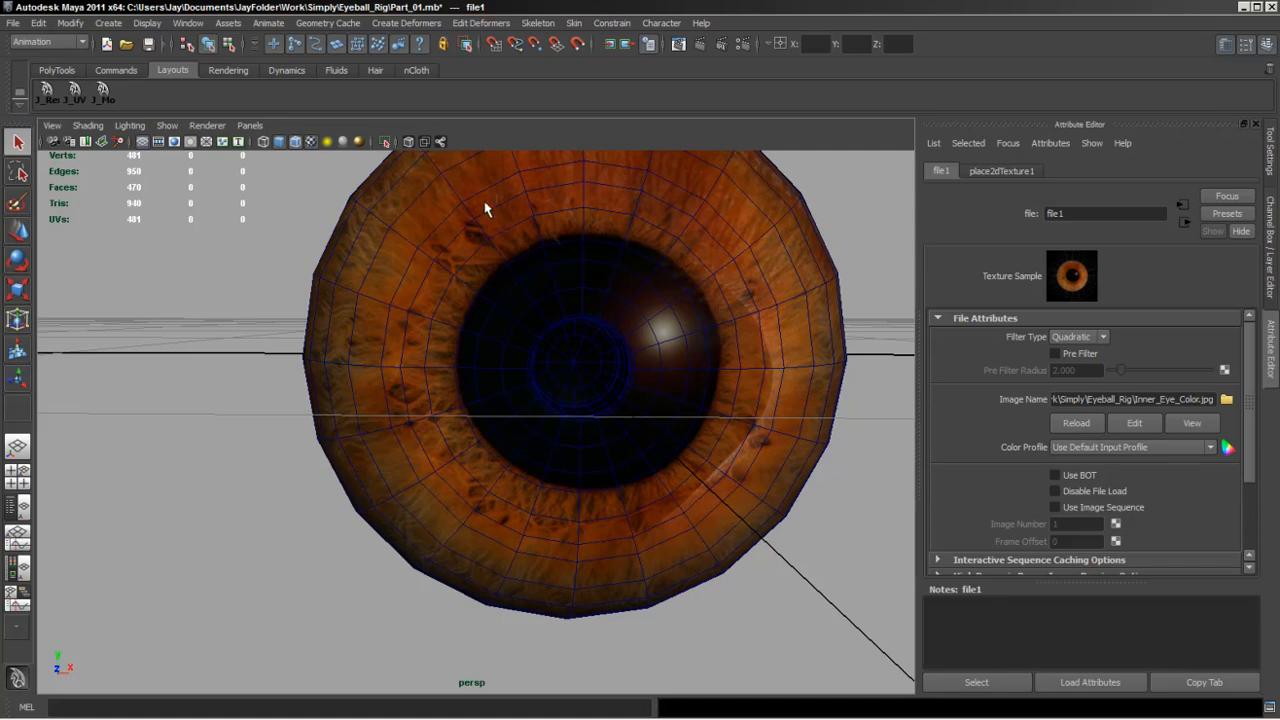
Return to Photoshop, show the Background copy layer, and scale the linked iris layers to 57%, roughly centred on the UV map.
{"action": "key", "text": "alt+Tab"}
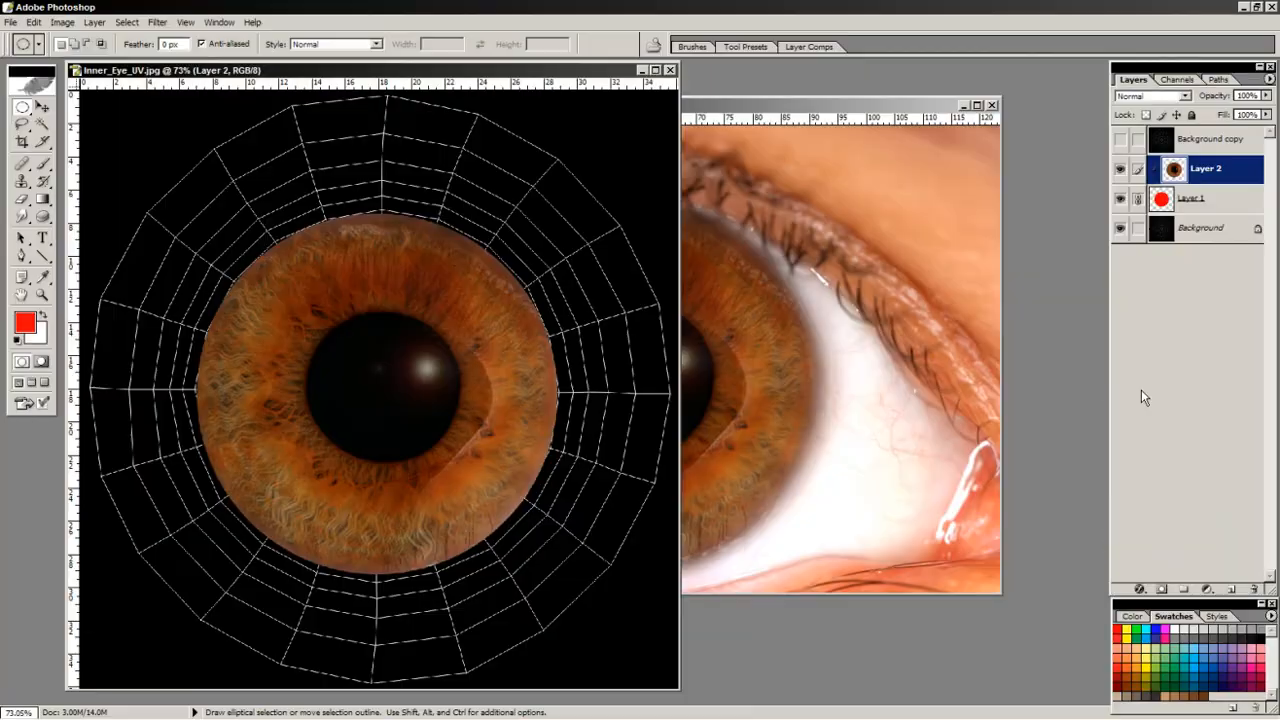
{"action": "left_click", "coordinate": [1120, 139]}
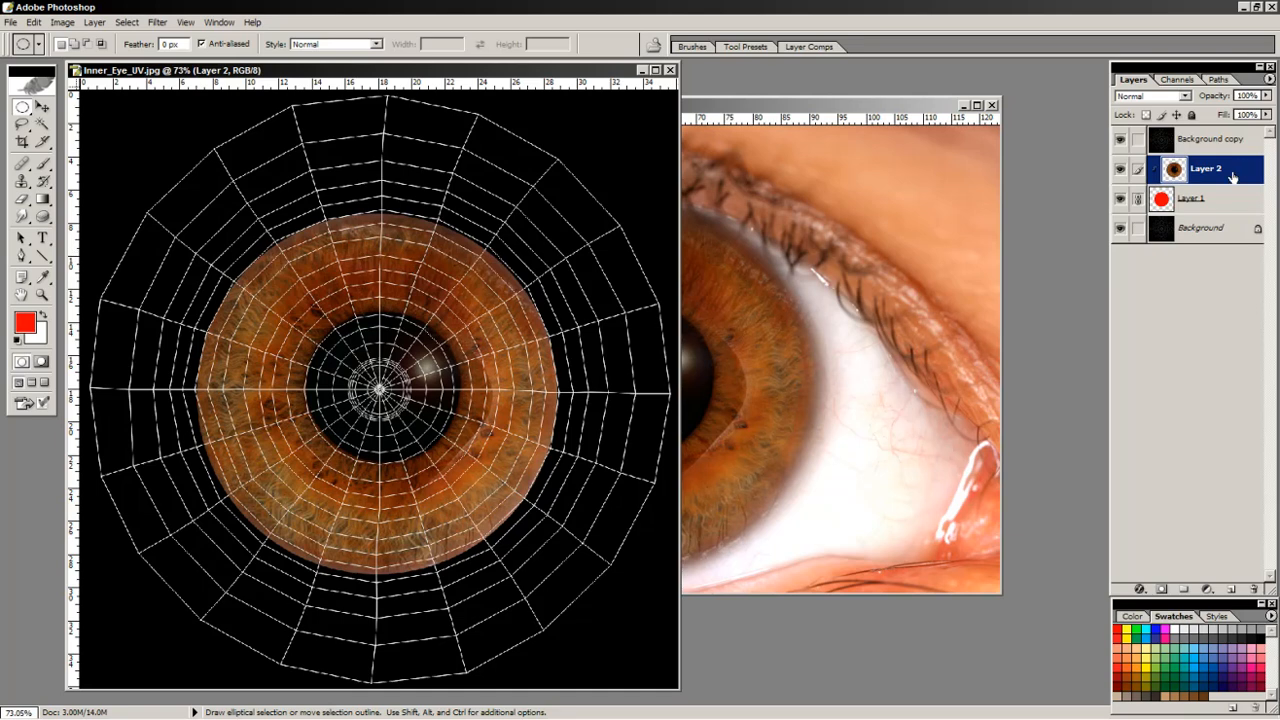
{"action": "key", "text": "ctrl+t"}
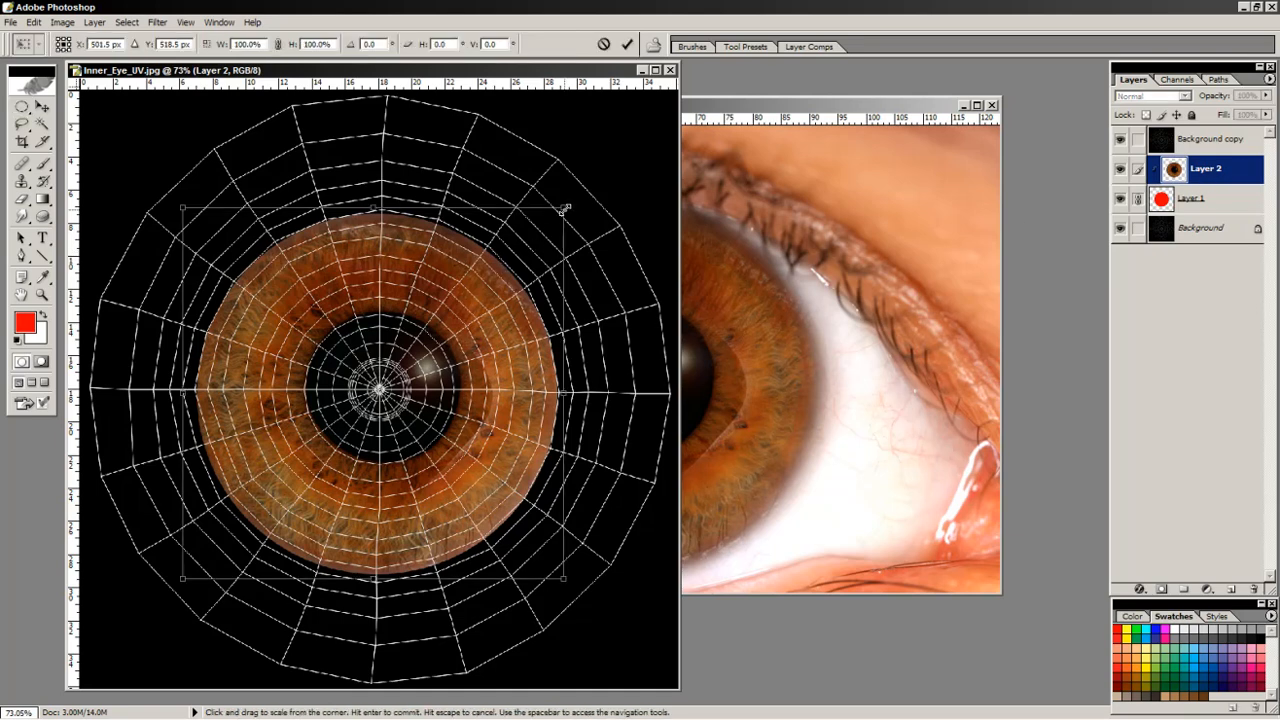
{"action": "left_click_drag", "start_coordinate": [565, 208], "coordinate": [490, 282], "text": "shift"}
{"action": "left_click_drag", "start_coordinate": [411, 434], "coordinate": [450, 402]}
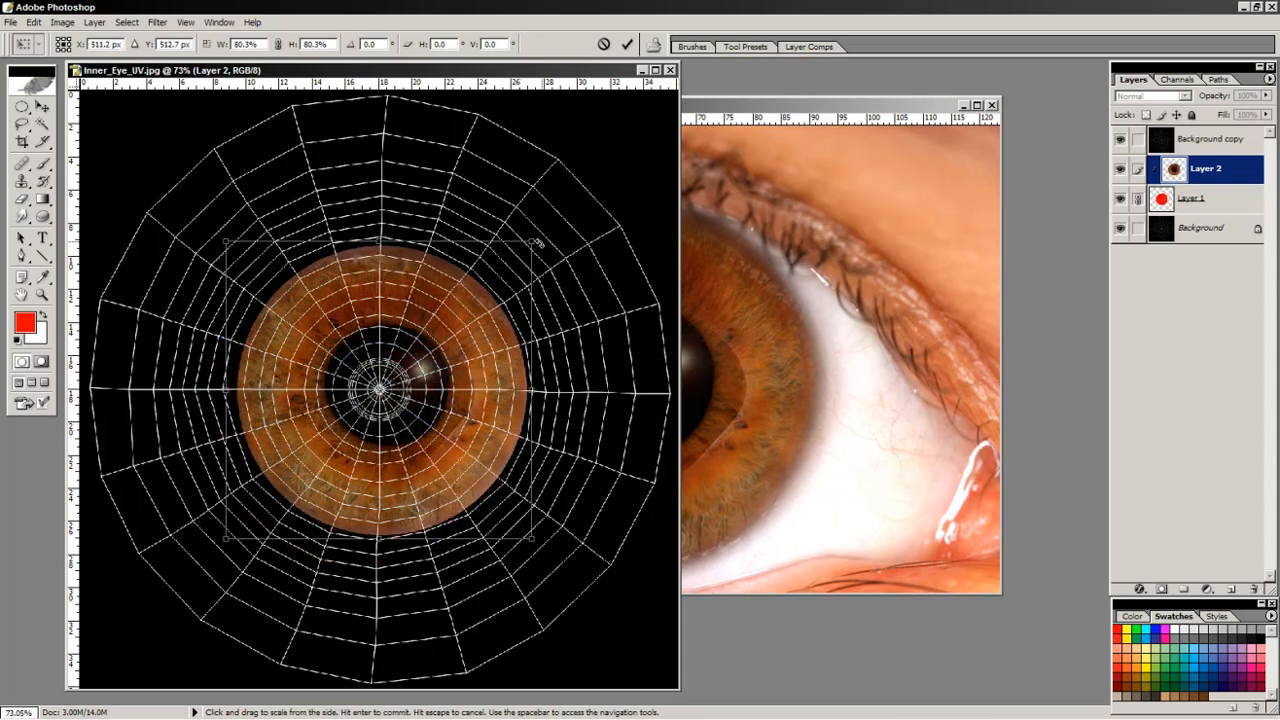
{"action": "left_click_drag", "start_coordinate": [532, 243], "coordinate": [477, 303], "text": "shift"}
{"action": "mouse_move", "coordinate": [418, 407]}
{"action": "left_mouse_down"}
{"action": "mouse_move", "coordinate": [431, 376]}
{"action": "mouse_move", "coordinate": [424, 389]}
{"action": "left_mouse_up"}
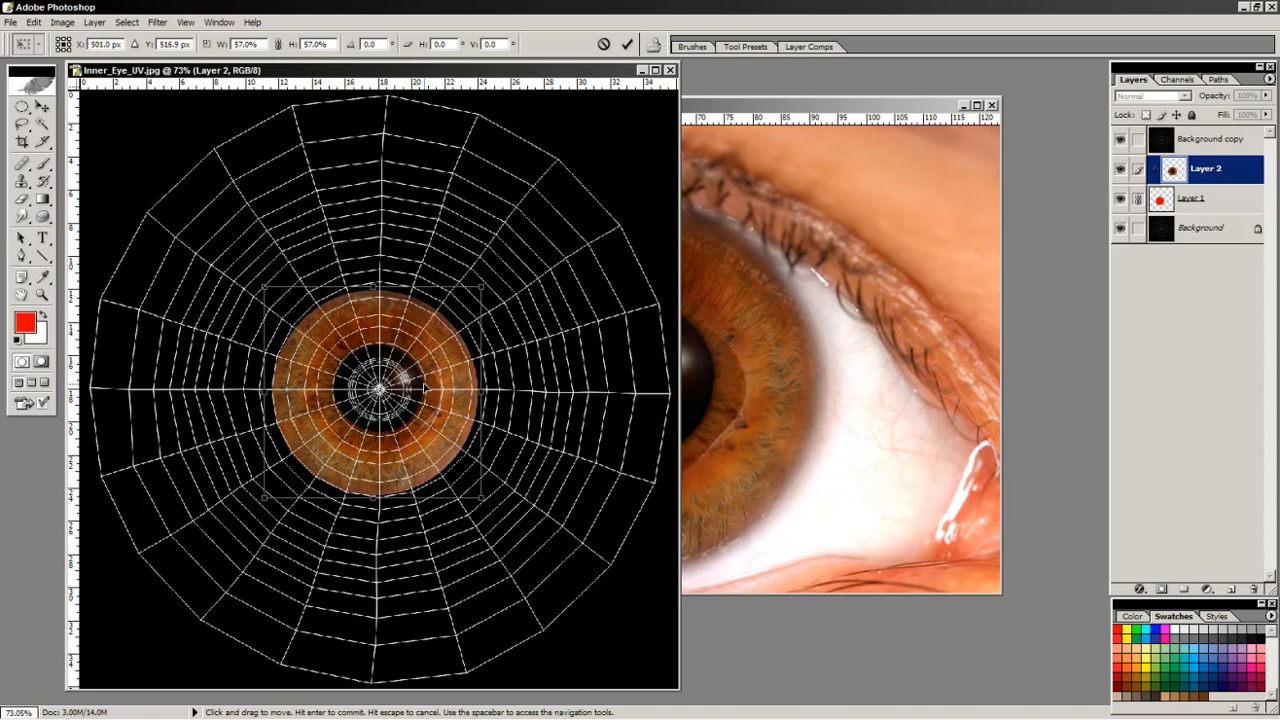
{"action": "key", "text": "Return"}
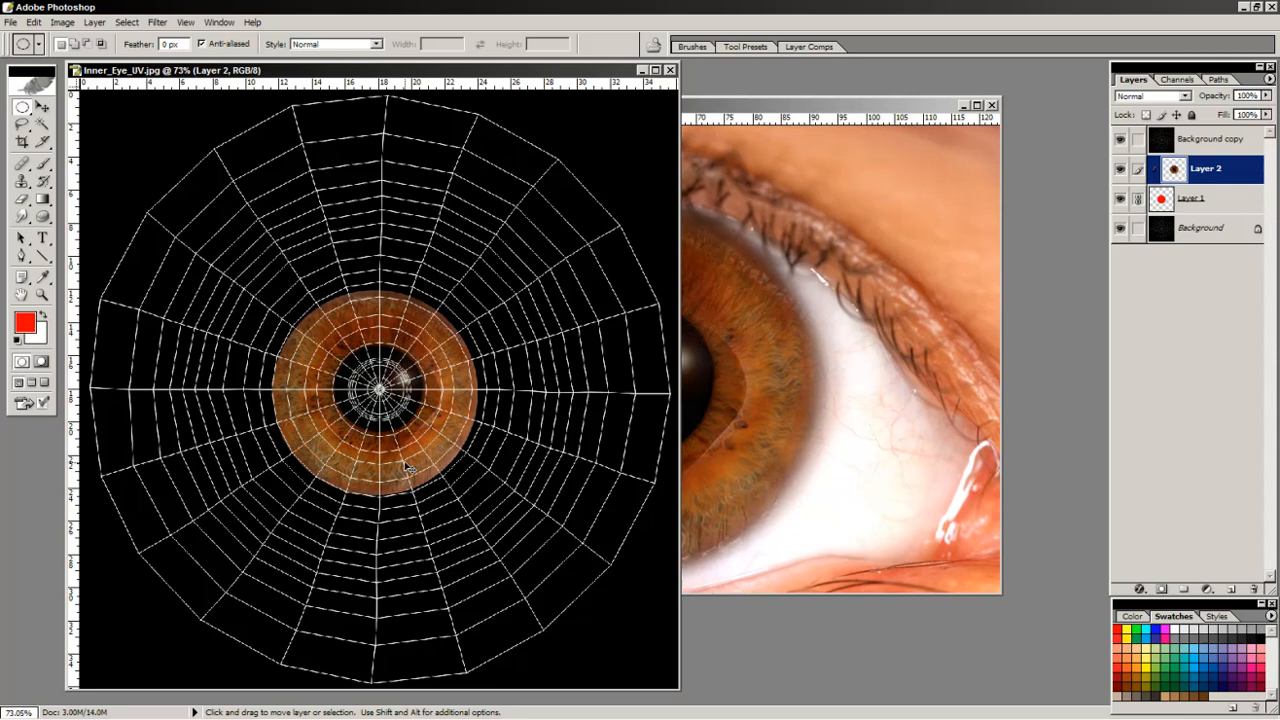
{"action": "left_click_drag", "start_coordinate": [404, 461], "coordinate": [409, 459], "text": "ctrl"}
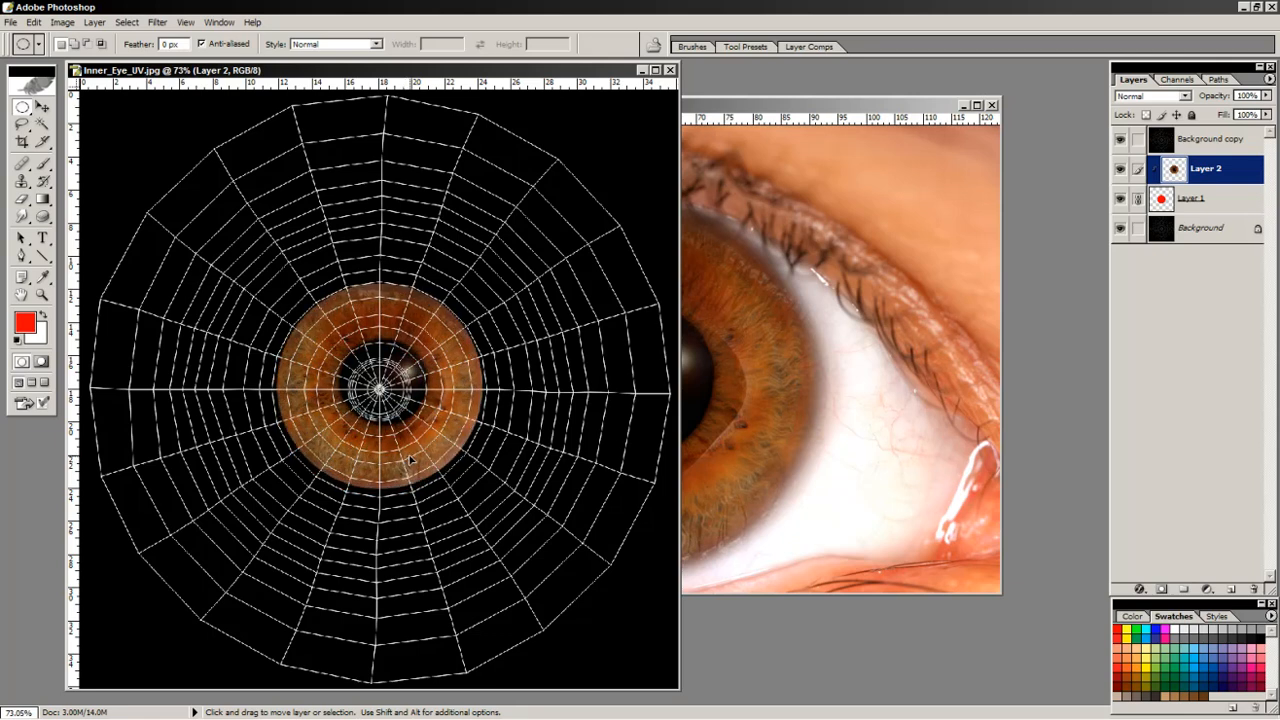
Add a vertical guide at 512 px on the Inner_Eye_UV image.
{"action": "left_click", "coordinate": [186, 22]}
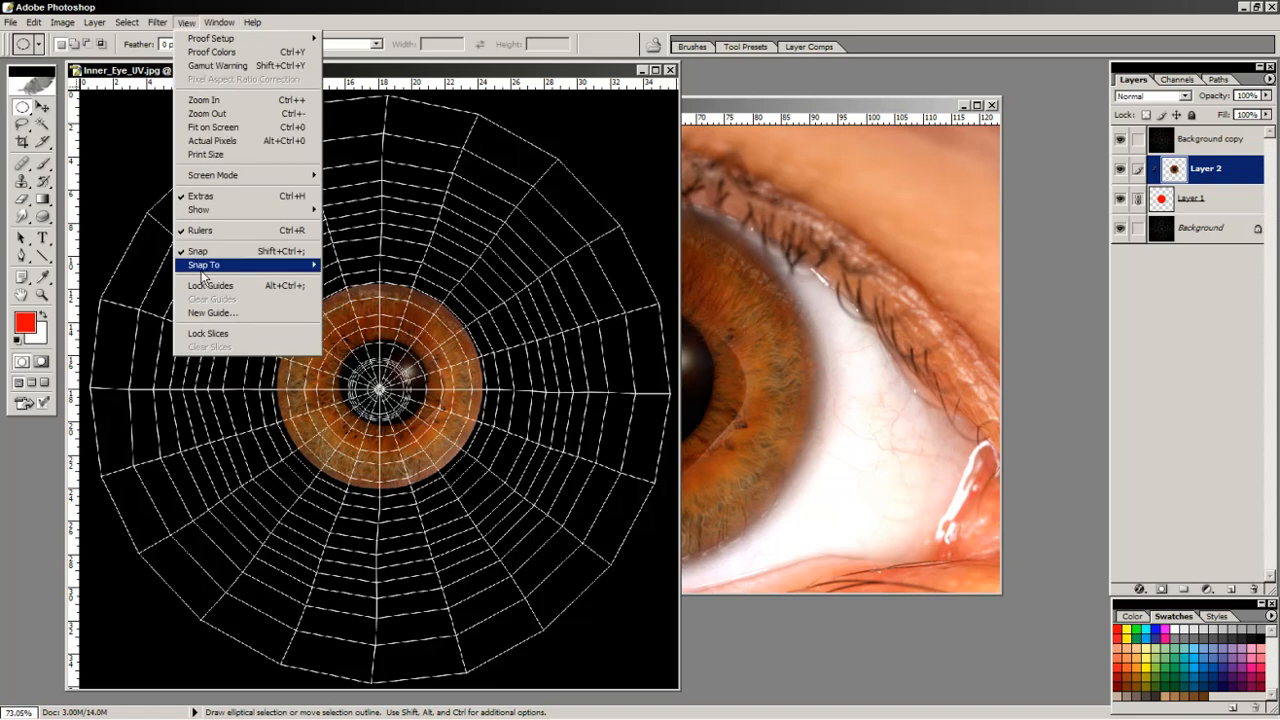
{"action": "left_click", "coordinate": [212, 312]}
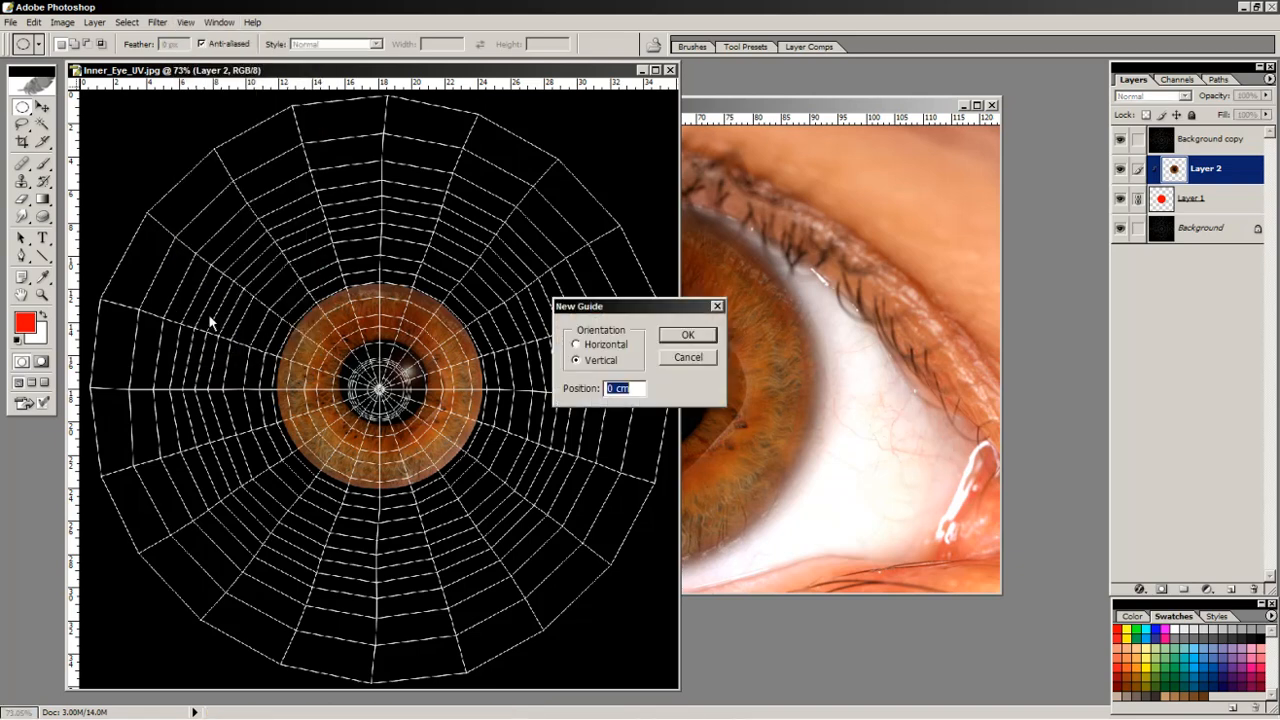
{"action": "left_click", "coordinate": [598, 362]}
{"action": "type", "text": "512px"}
{"action": "left_click", "coordinate": [698, 334]}
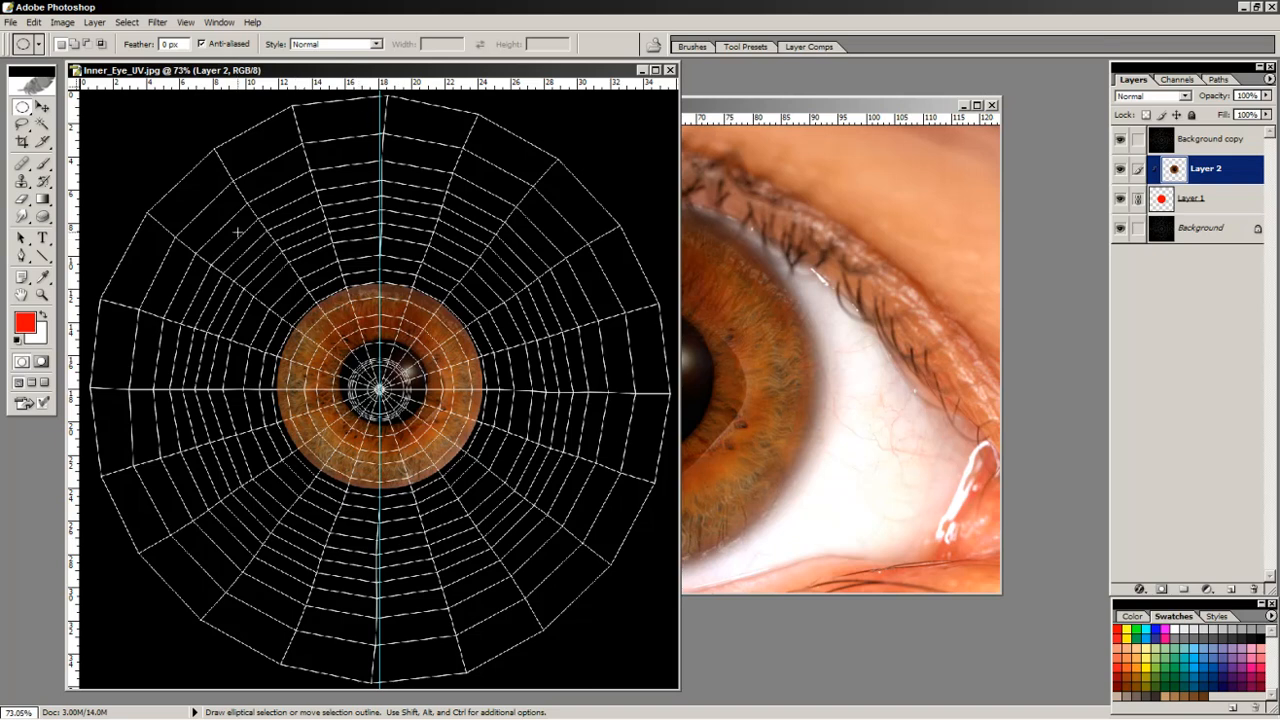
Add a horizontal guide at 512 px on the Inner_Eye_UV image.
{"action": "left_click", "coordinate": [185, 22]}
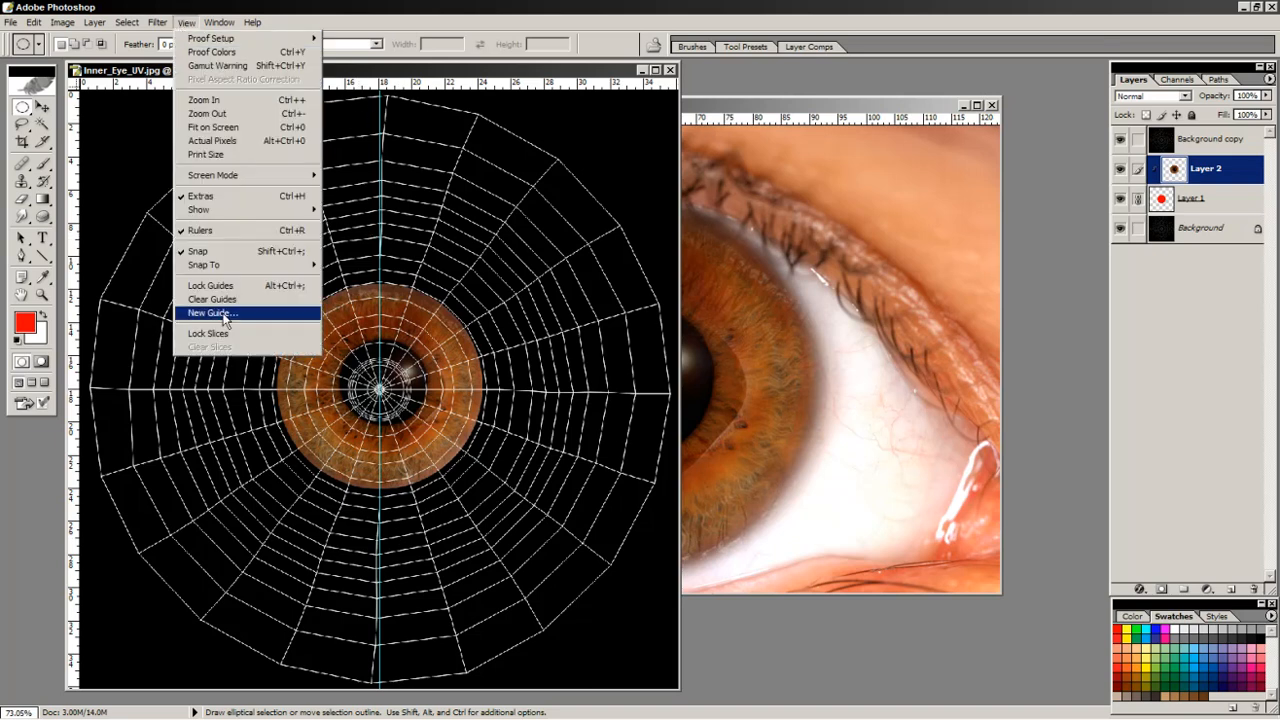
{"action": "left_click", "coordinate": [212, 313]}
{"action": "left_click", "coordinate": [581, 350]}
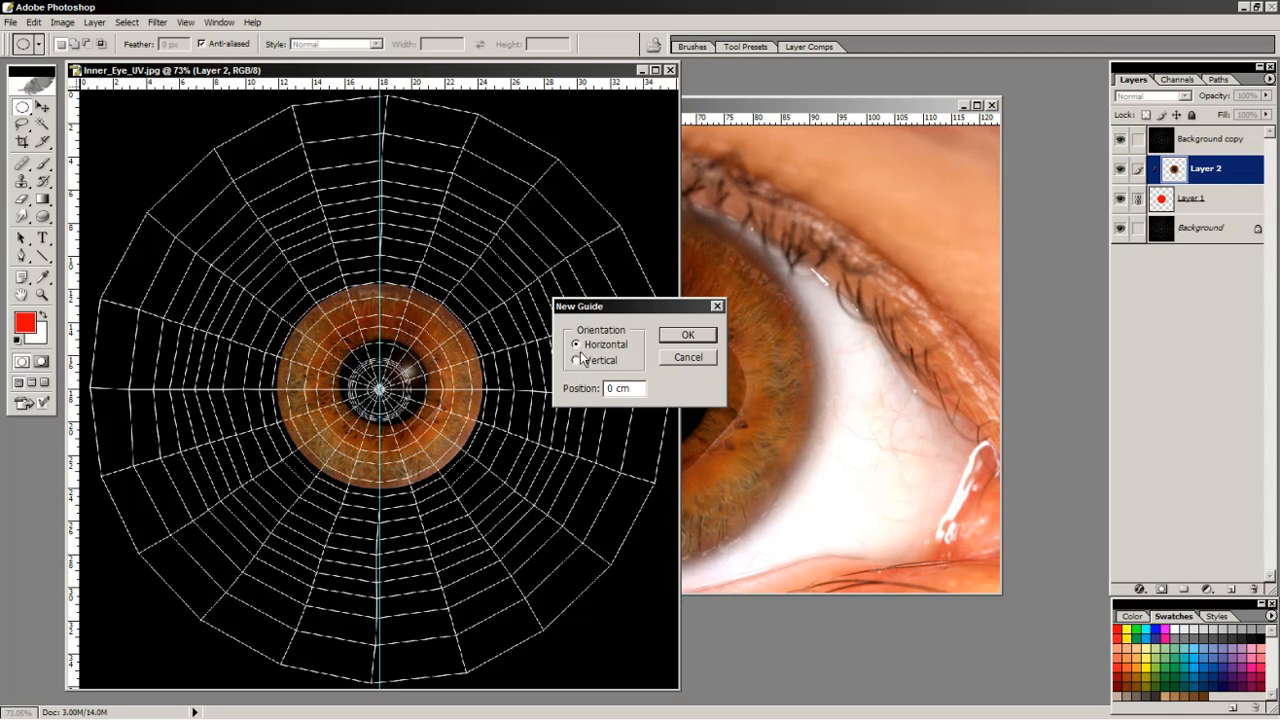
{"action": "left_click_drag", "start_coordinate": [634, 388], "coordinate": [549, 393]}
{"action": "type", "text": "512"}
{"action": "left_click", "coordinate": [683, 340]}
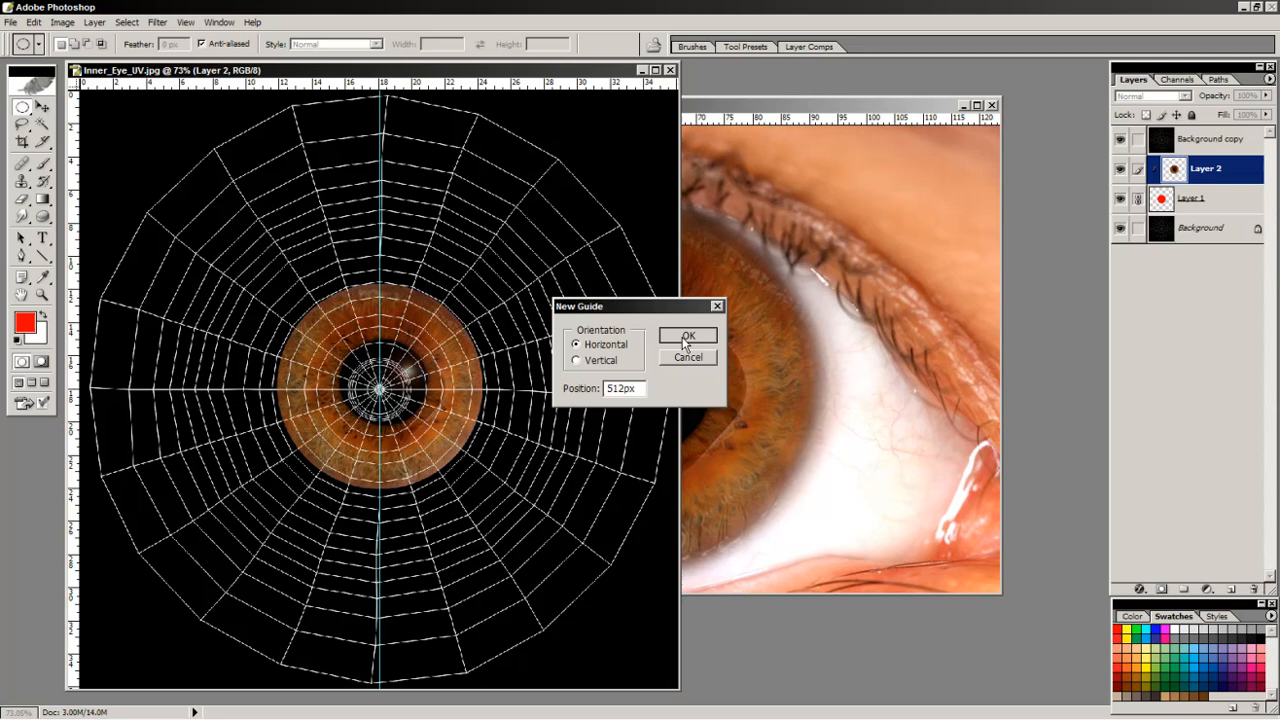
{"action": "left_click", "coordinate": [686, 338]}
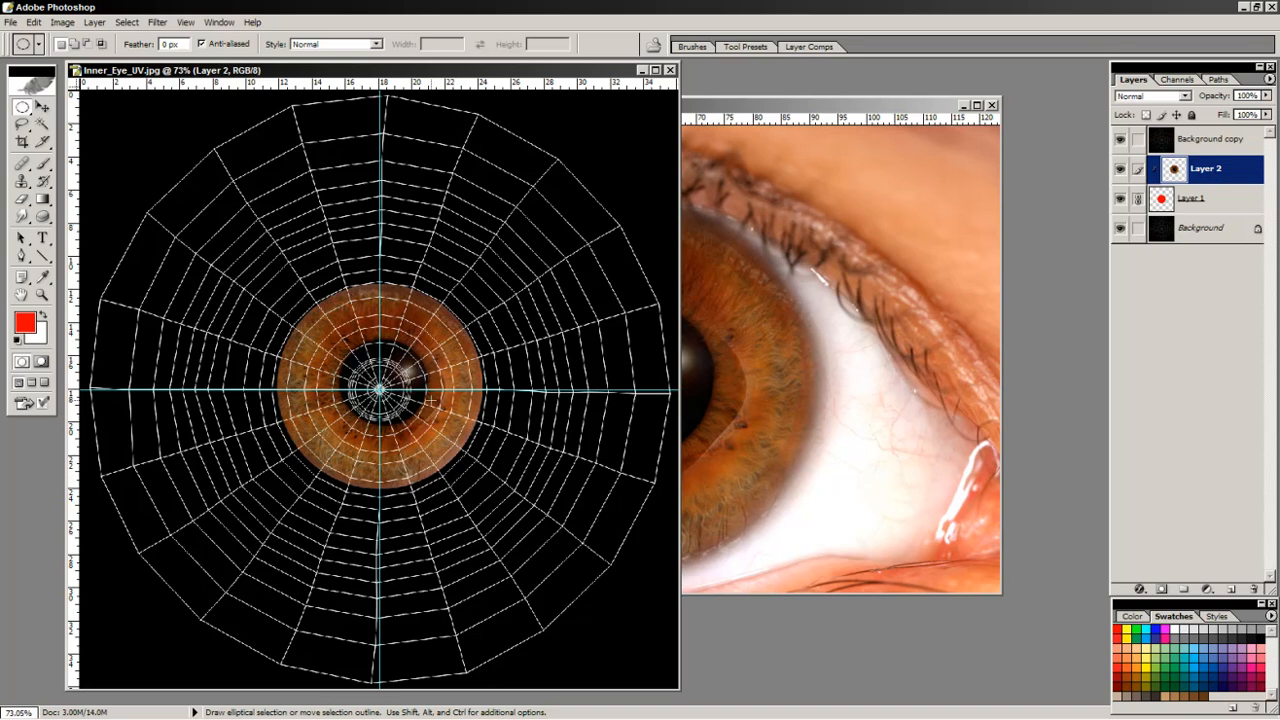
Nudge the linked iris layers with the Move tool until the iris is centred on the intersection of the two guides.
{"action": "left_click_drag", "start_coordinate": [431, 399], "coordinate": [430, 407], "text": "ctrl"}
{"action": "key", "text": "v"}
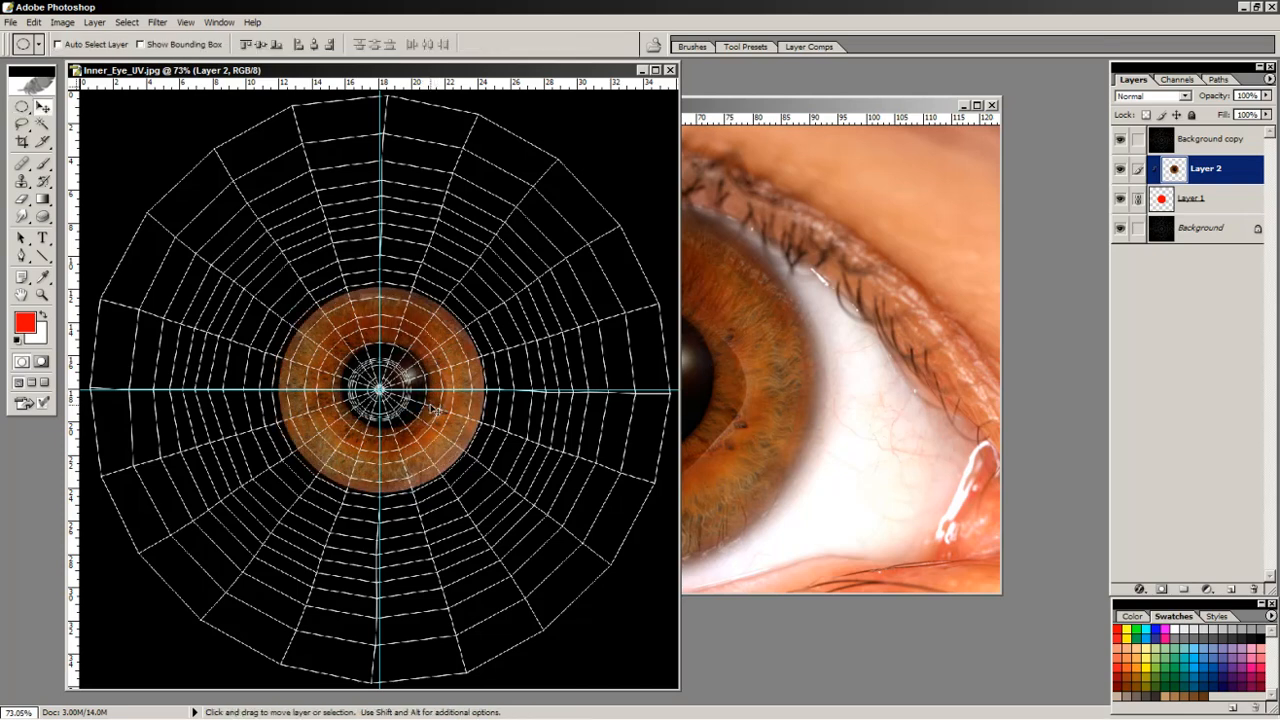
{"action": "key", "text": "Left"}
{"action": "key", "text": "Left"}
{"action": "key", "text": "Left"}
{"action": "key", "text": "Left"}
{"action": "key", "text": "Left"}
{"action": "key", "text": "Left"}
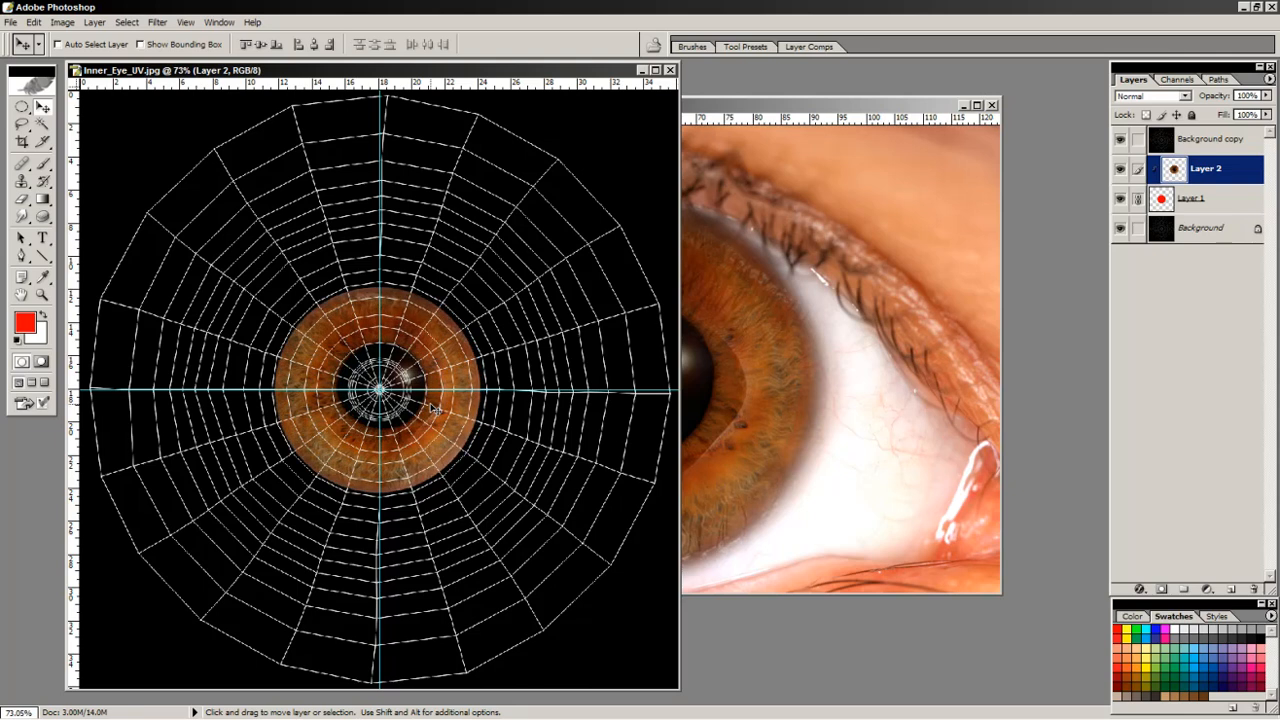
{"action": "key", "text": "Down"}
{"action": "key", "text": "Down"}
{"action": "key", "text": "Down"}
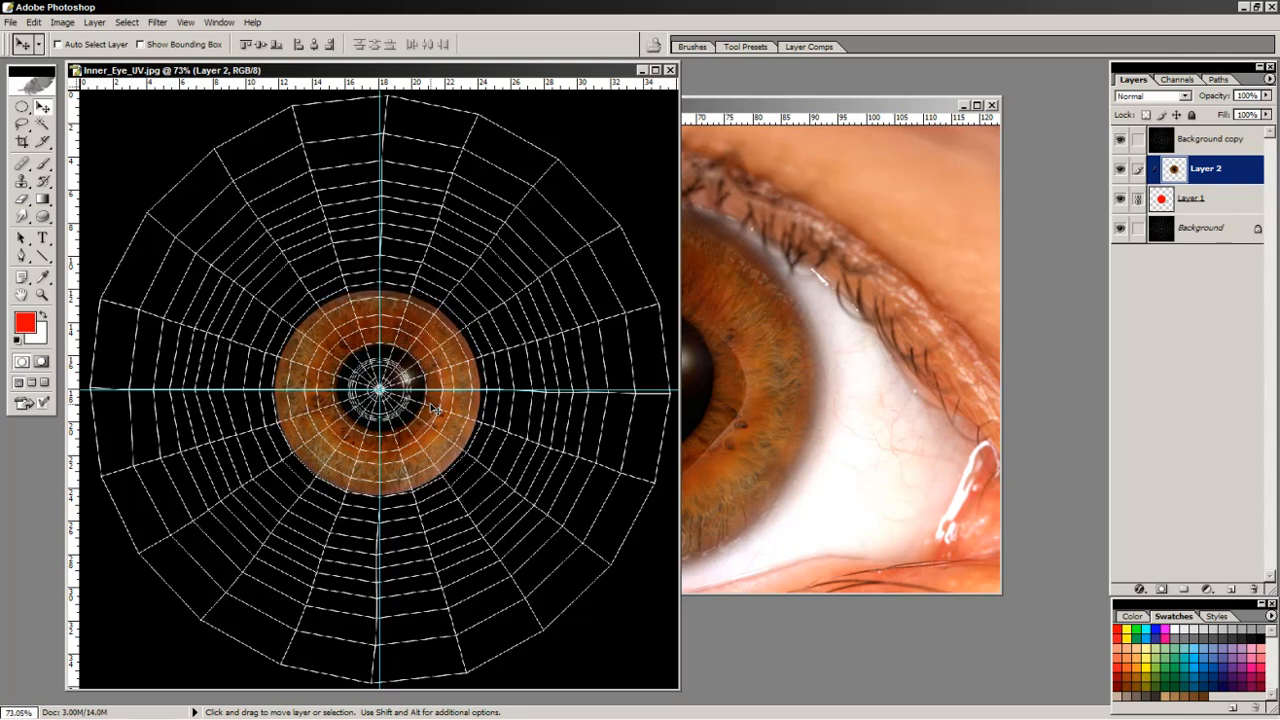
{"action": "key", "text": "Right"}
{"action": "key", "text": "Right"}
{"action": "key", "text": "Right"}
{"action": "key", "text": "Right"}
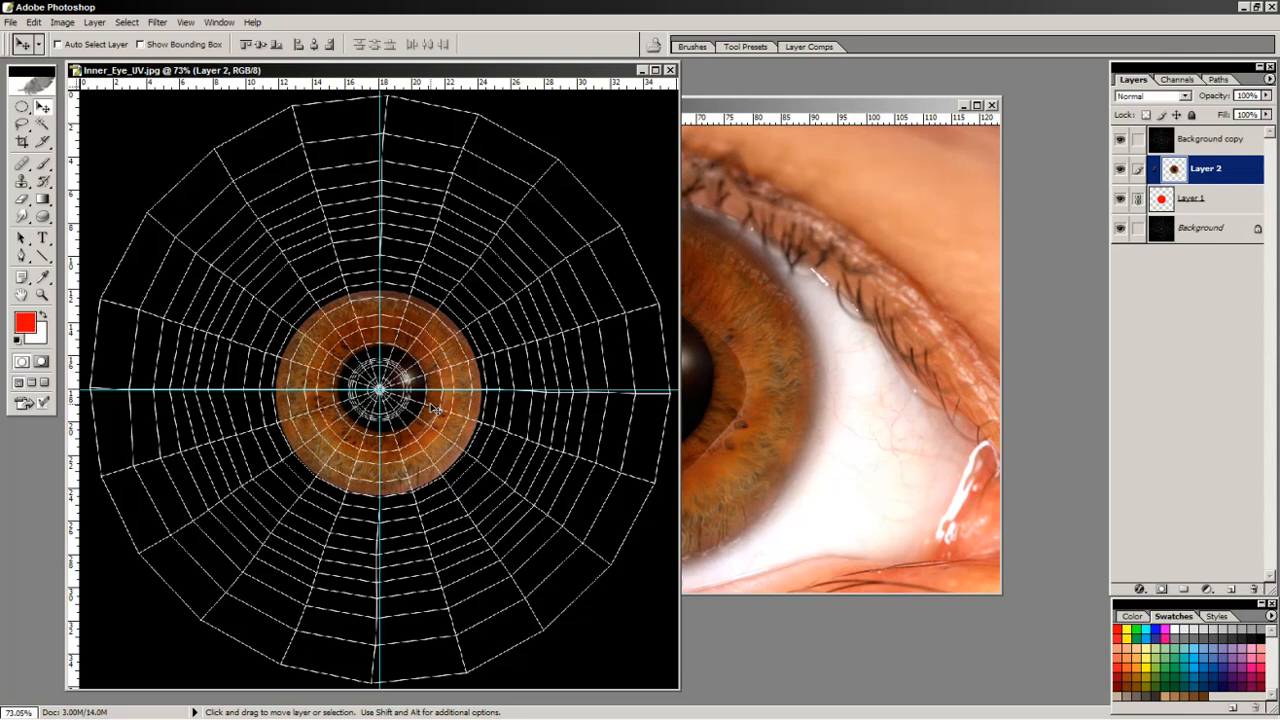
{"action": "key", "text": "Up"}
{"action": "key", "text": "Up"}
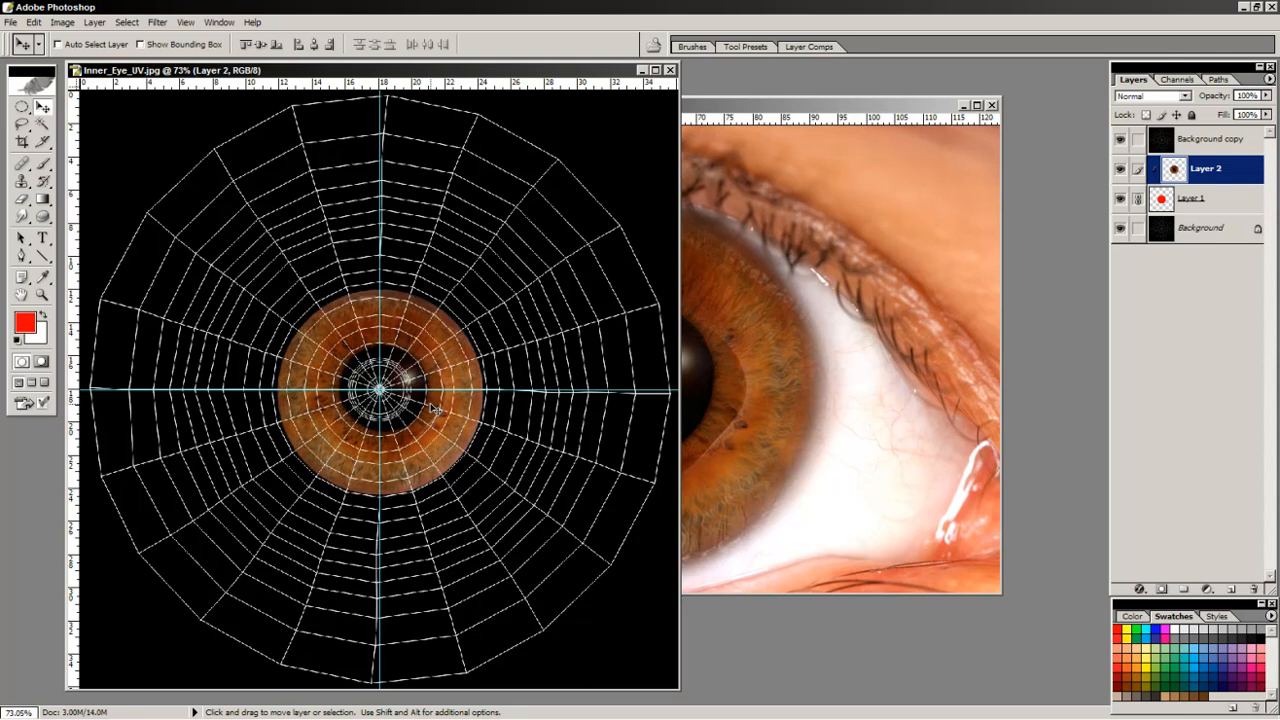
{"action": "key", "text": "Up"}
{"action": "key", "text": "Up"}
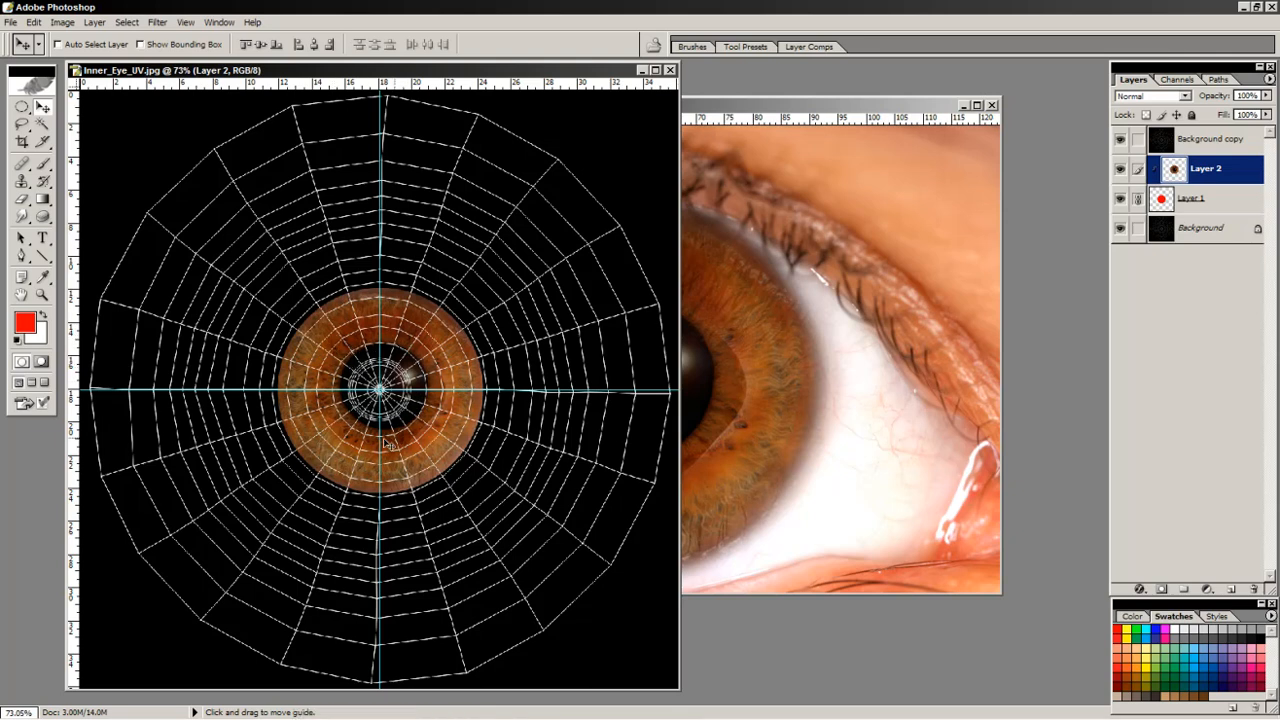
Hide the Background copy layer and save the image as a JPEG over Inner_Eye_Color.jpg in Eyeball_Rig at maximum quality 11.
{"action": "left_click", "coordinate": [1120, 139]}
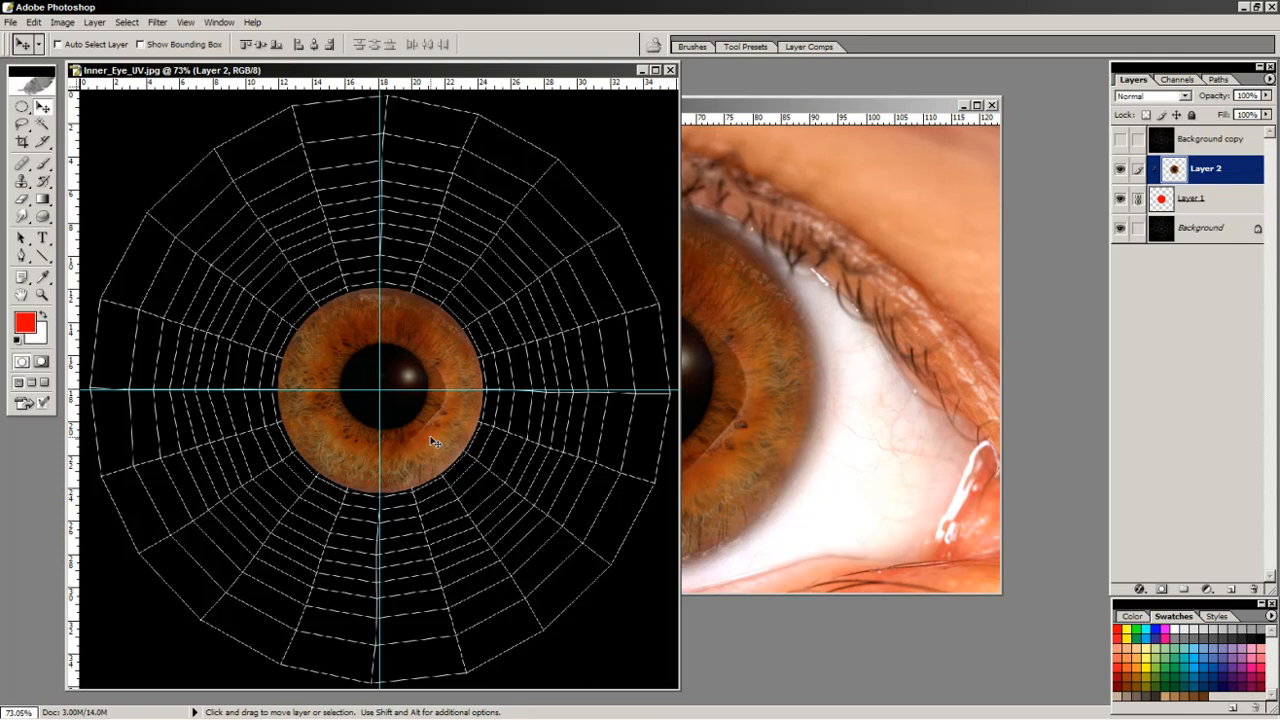
{"action": "left_click", "coordinate": [10, 22]}
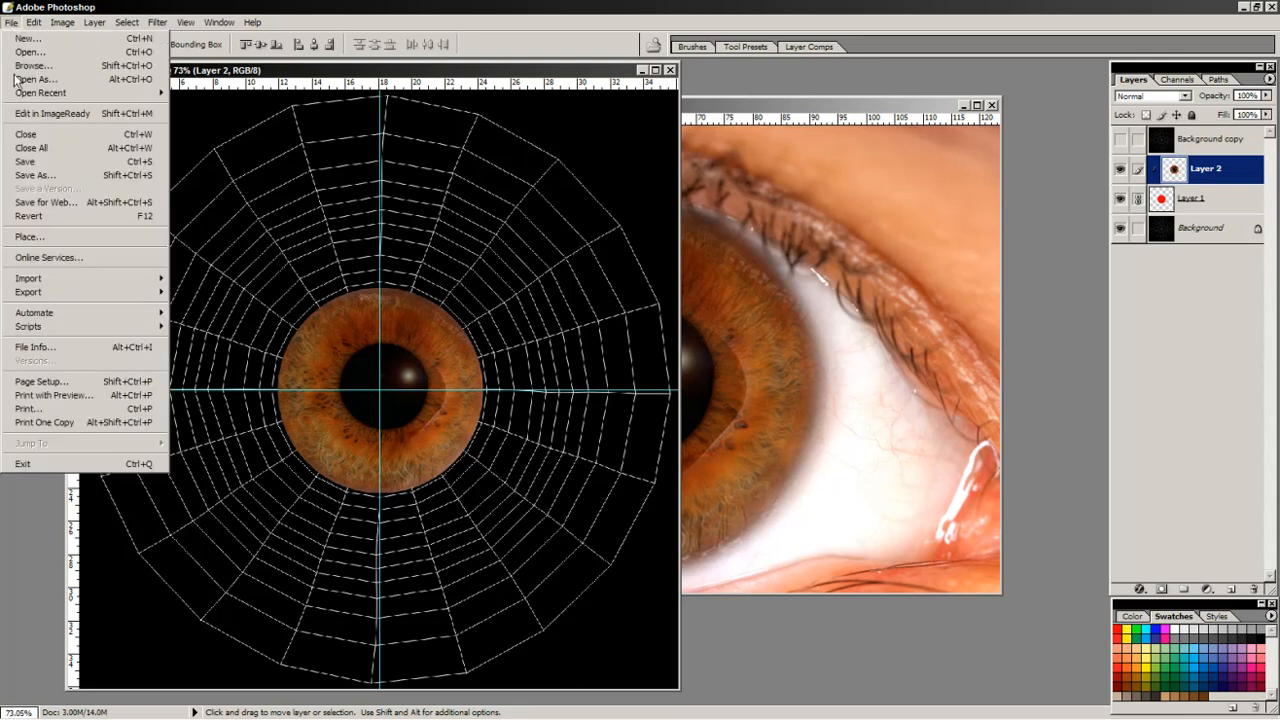
{"action": "left_click", "coordinate": [55, 176]}
{"action": "left_click", "coordinate": [1131, 438]}
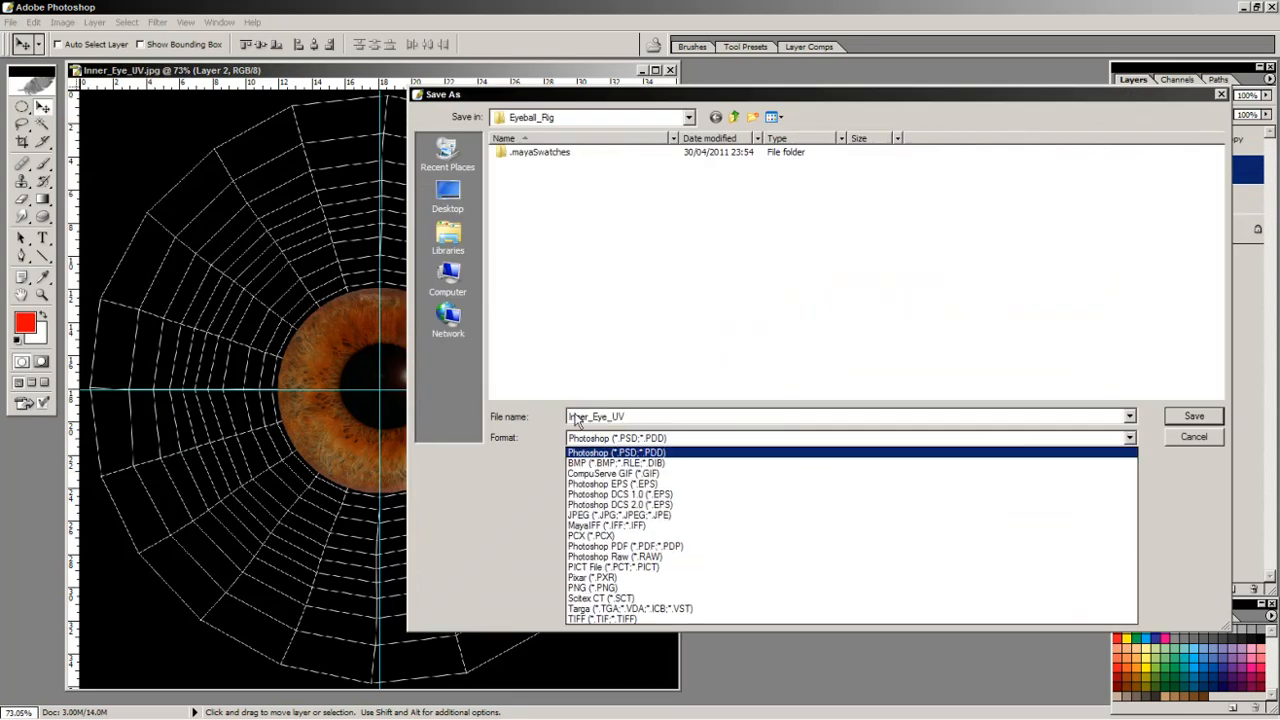
{"action": "left_click", "coordinate": [620, 515]}
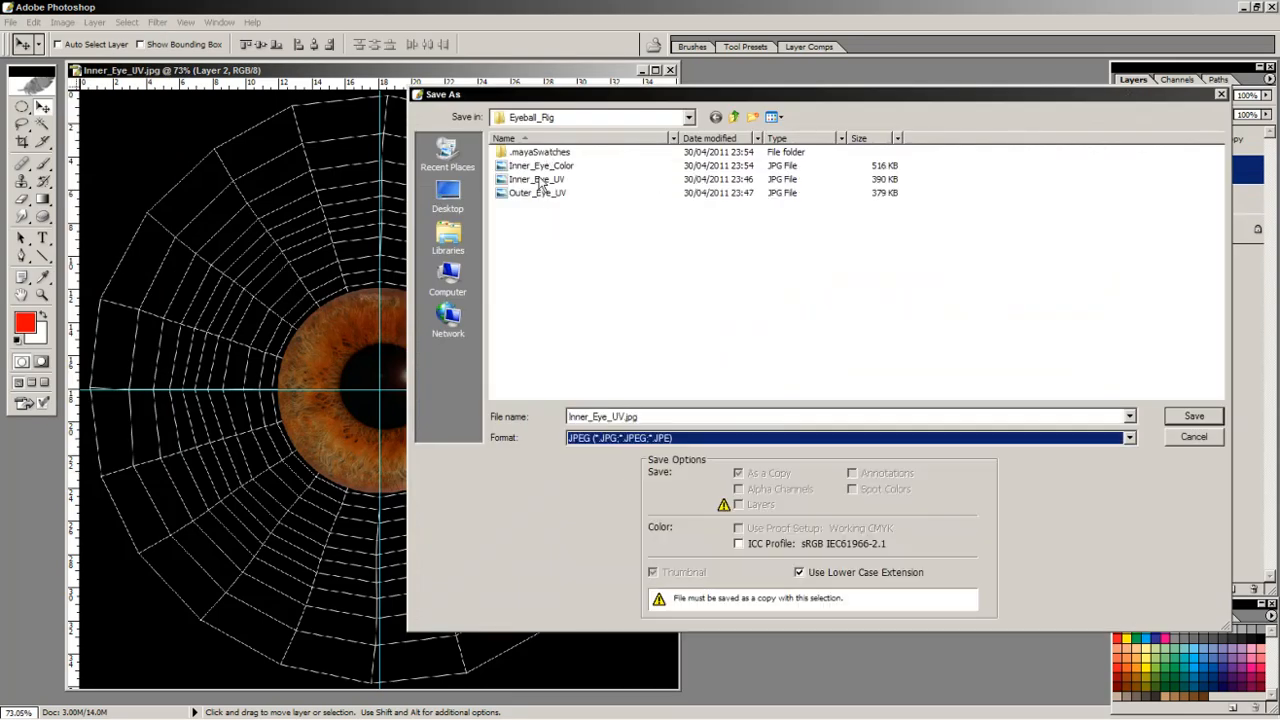
{"action": "left_click", "coordinate": [536, 167]}
{"action": "left_click", "coordinate": [1186, 421]}
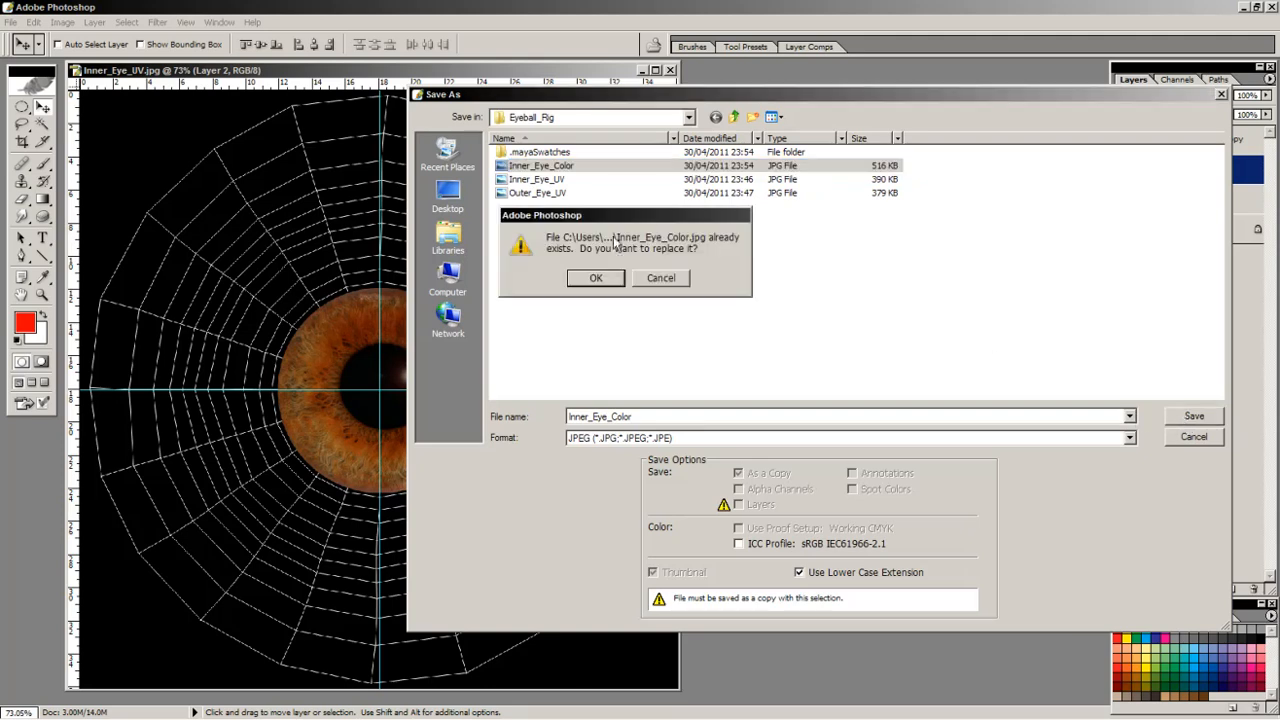
{"action": "left_click", "coordinate": [603, 279]}
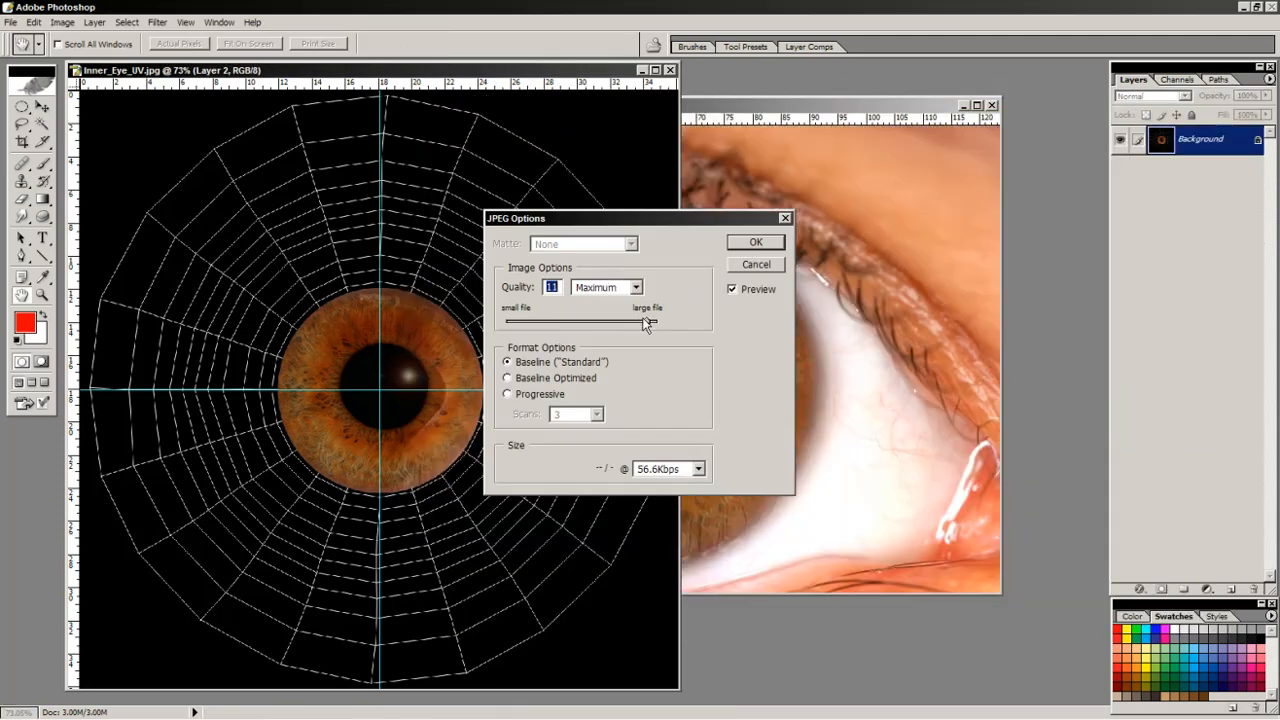
{"action": "left_click", "coordinate": [738, 242]}
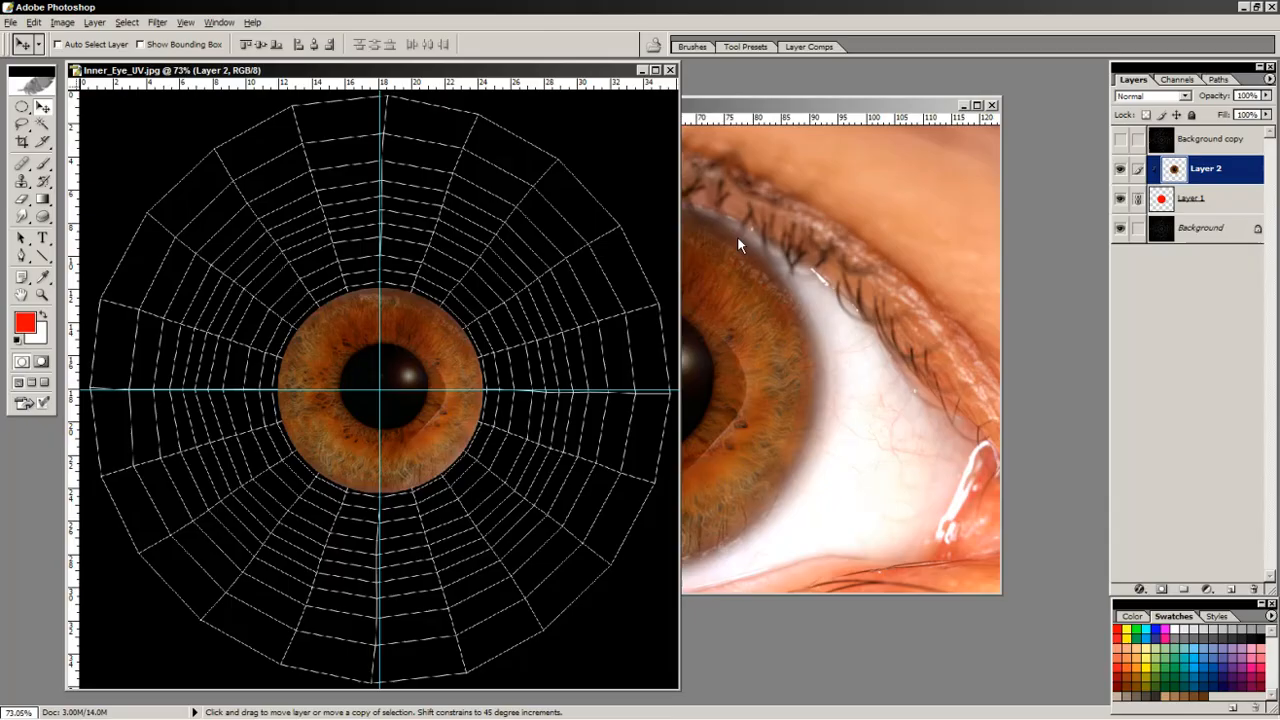
Reload the Inner_Eye_Color.jpg file texture in Maya, inspect the iris on the eyeball from several angles, and return to Photoshop.
{"action": "key", "text": "alt+Tab"}
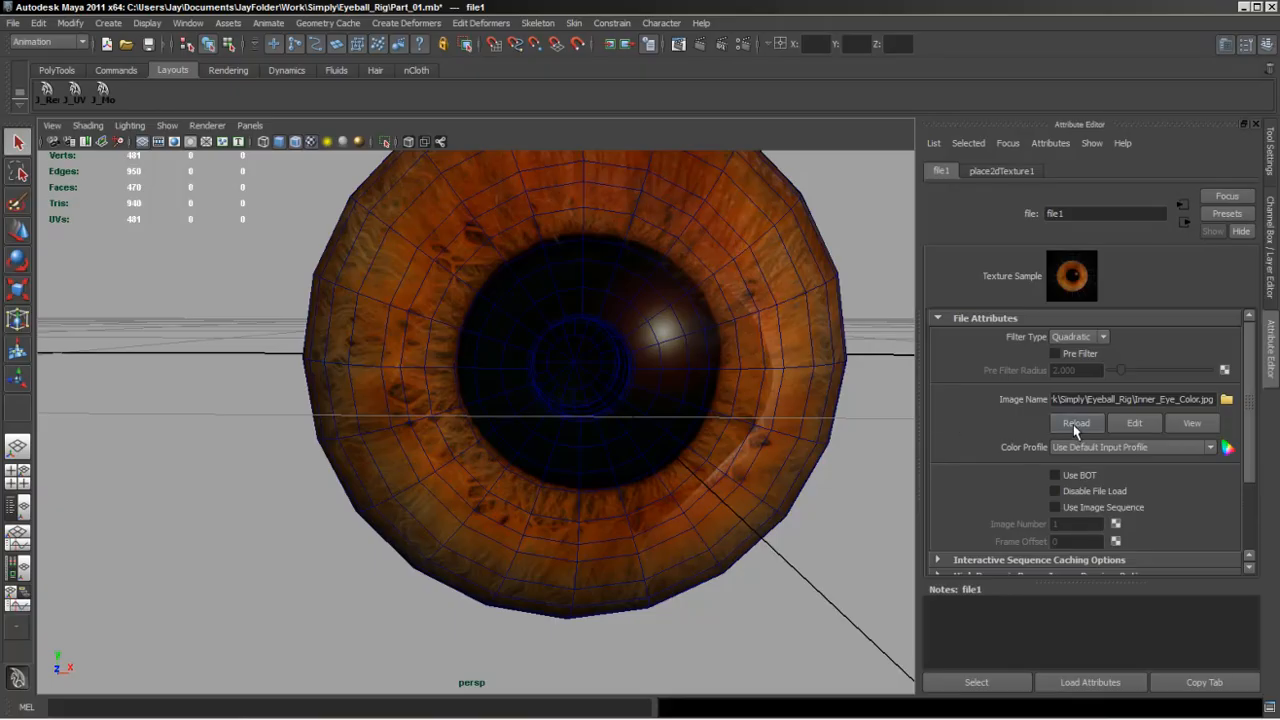
{"action": "left_click", "coordinate": [1075, 424]}
{"action": "left_click_drag", "start_coordinate": [565, 395], "coordinate": [516, 408], "text": "alt"}
{"action": "right_click_drag", "start_coordinate": [637, 426], "coordinate": [517, 471], "text": "alt"}
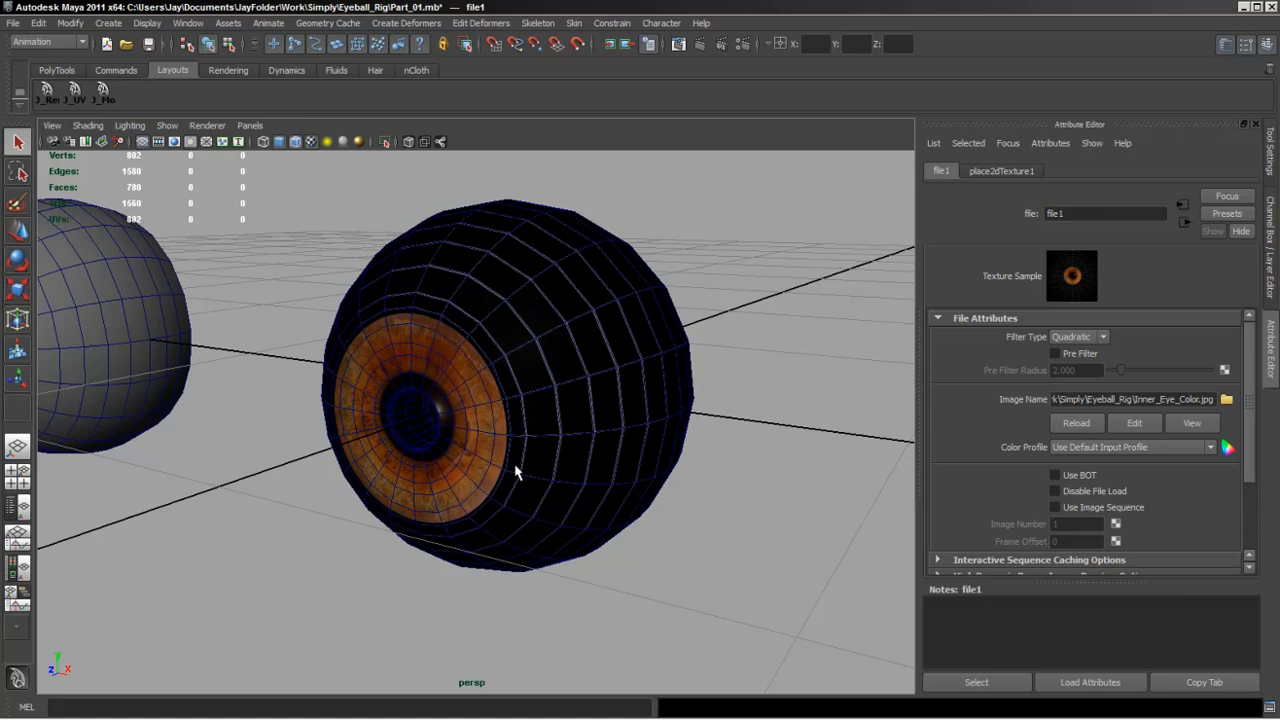
{"action": "left_click_drag", "start_coordinate": [517, 471], "coordinate": [539, 447], "text": "alt"}
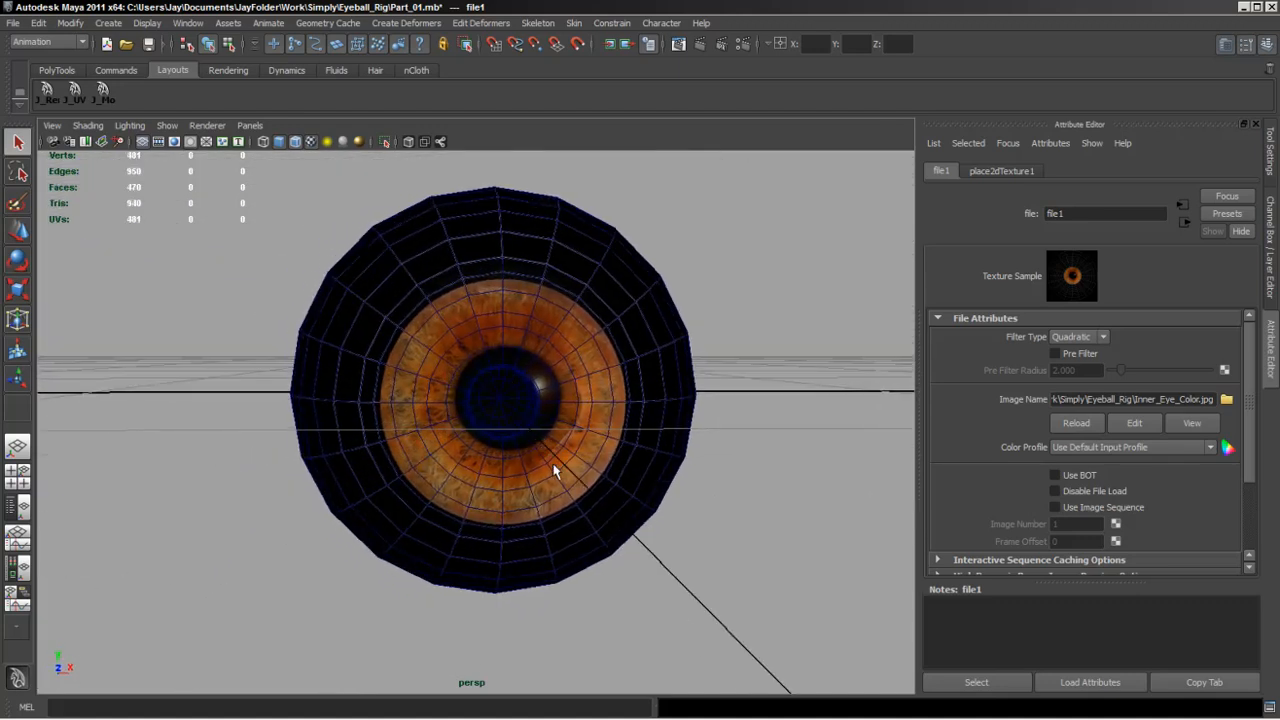
{"action": "left_click_drag", "start_coordinate": [505, 408], "coordinate": [505, 357], "text": "alt"}
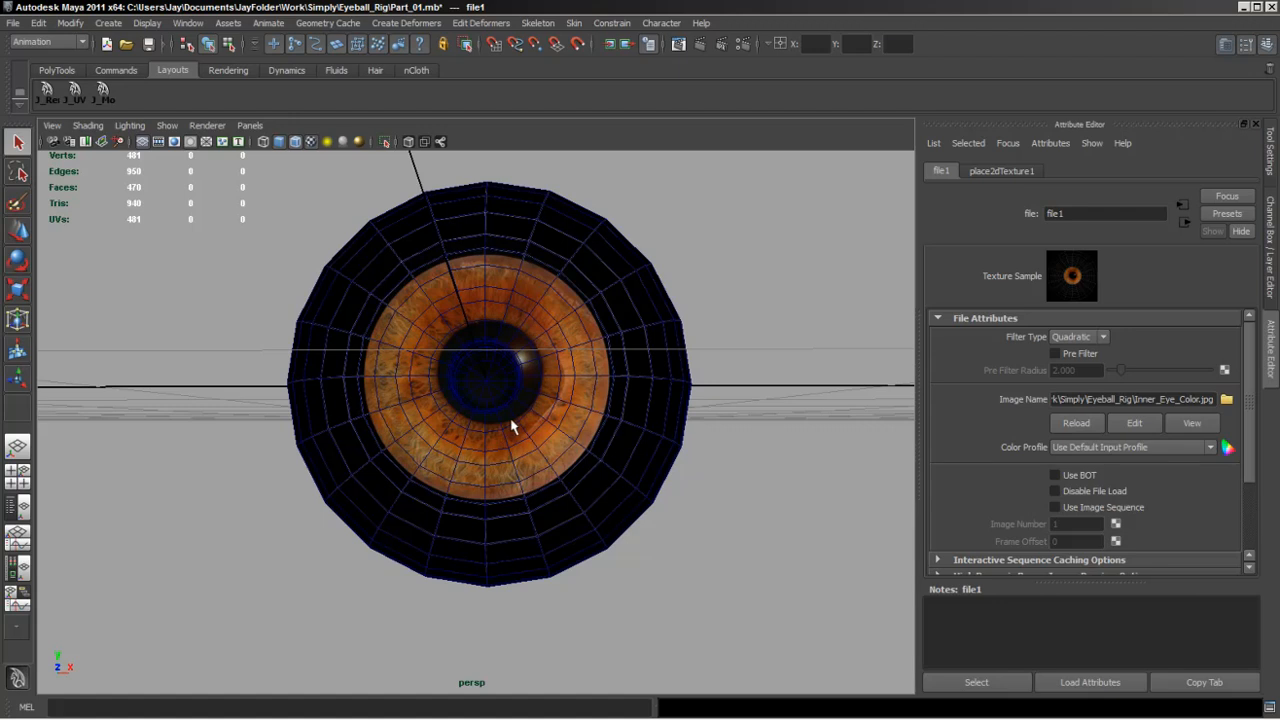
{"action": "key", "text": "alt+Tab"}
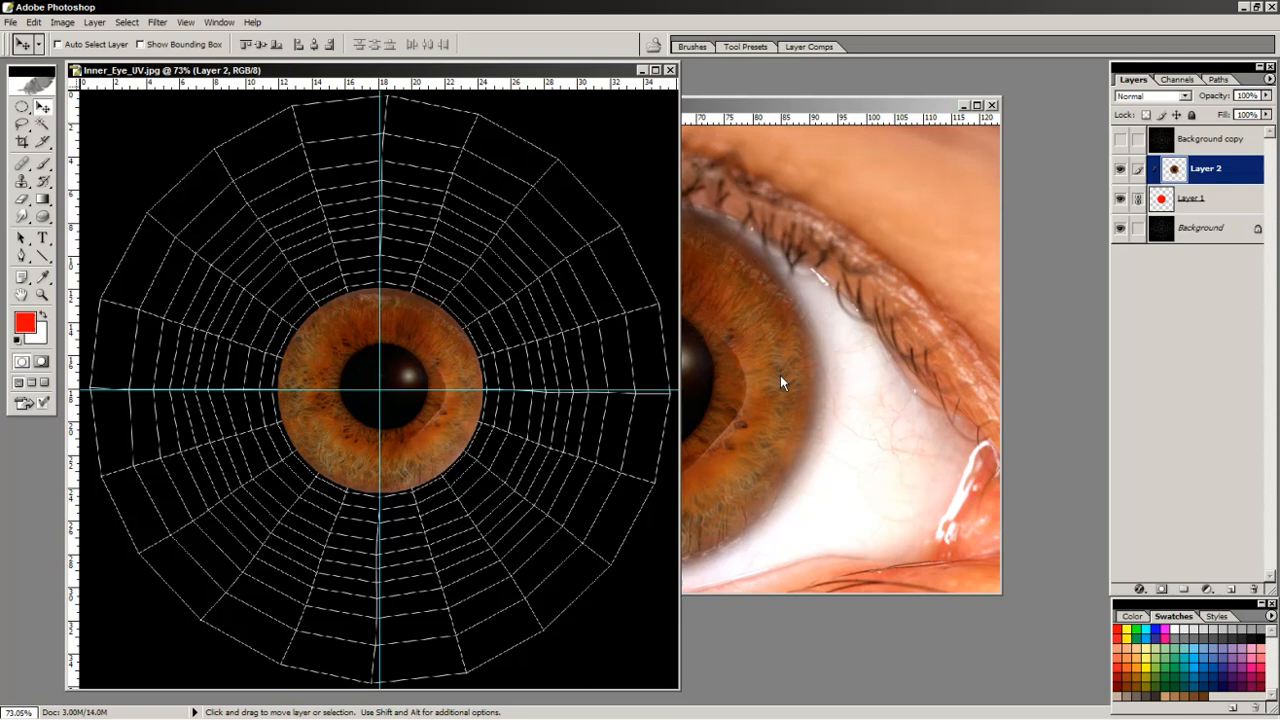
Draw a circular elliptical selection around the pupil of the iris and reposition it over the pupil.
{"action": "left_click", "coordinate": [42, 295]}
{"action": "left_click_drag", "start_coordinate": [241, 266], "coordinate": [523, 527]}
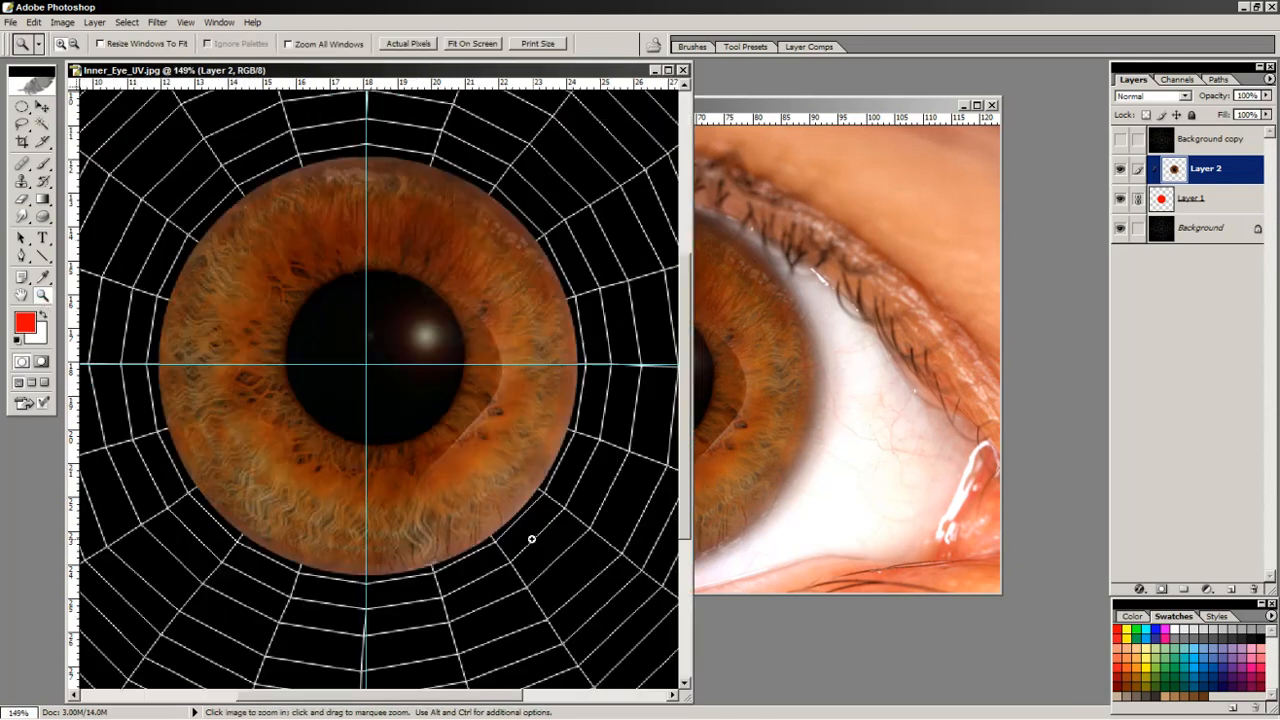
{"action": "left_click", "coordinate": [22, 107]}
{"action": "key", "text": "shift"}
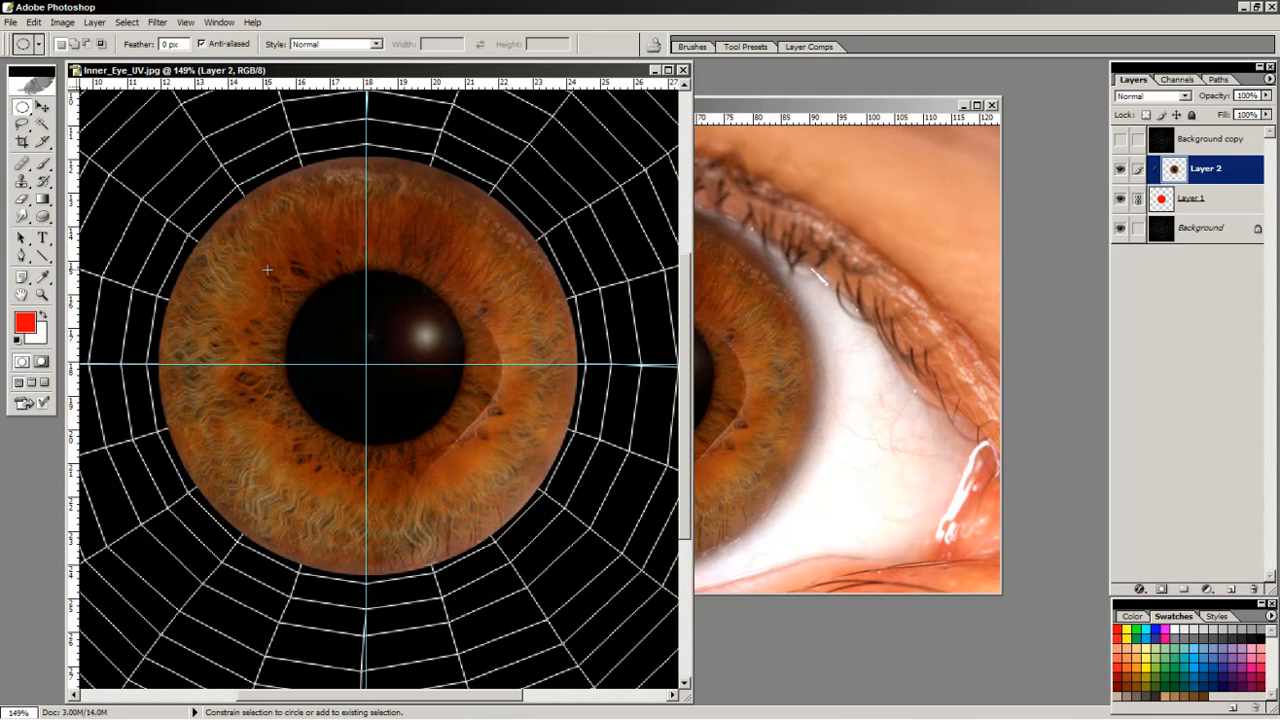
{"action": "left_click_drag", "start_coordinate": [422, 437], "coordinate": [460, 462], "text": "shift"}
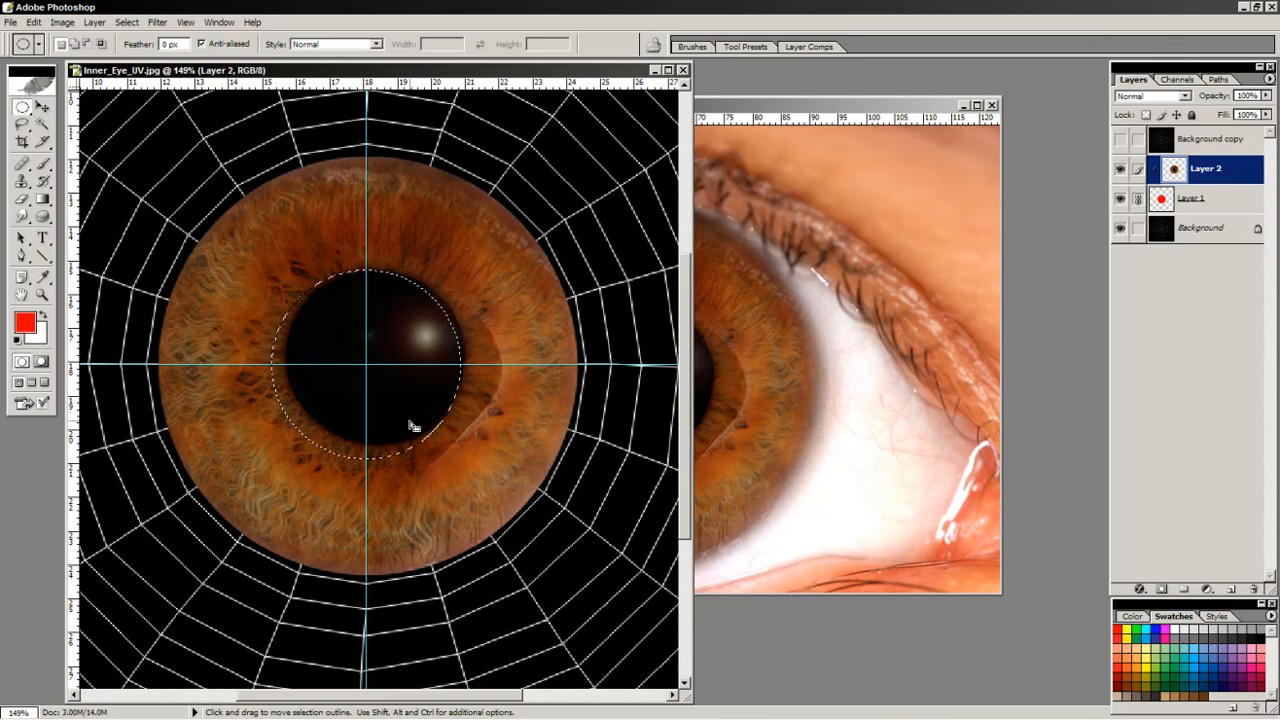
{"action": "left_click_drag", "start_coordinate": [410, 425], "coordinate": [418, 417]}
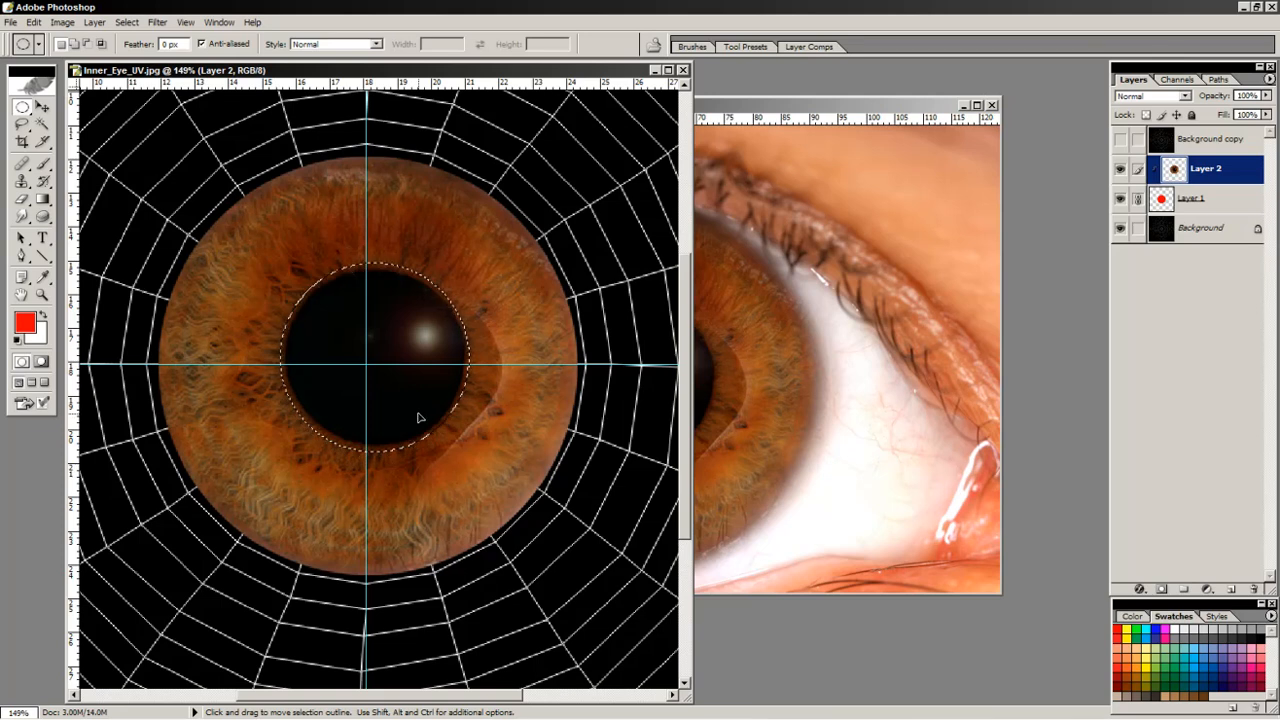
Transform the selection to fit the pupil's edge, scaling it to 97.5% width and 94.5% height.
{"action": "left_click", "coordinate": [127, 22]}
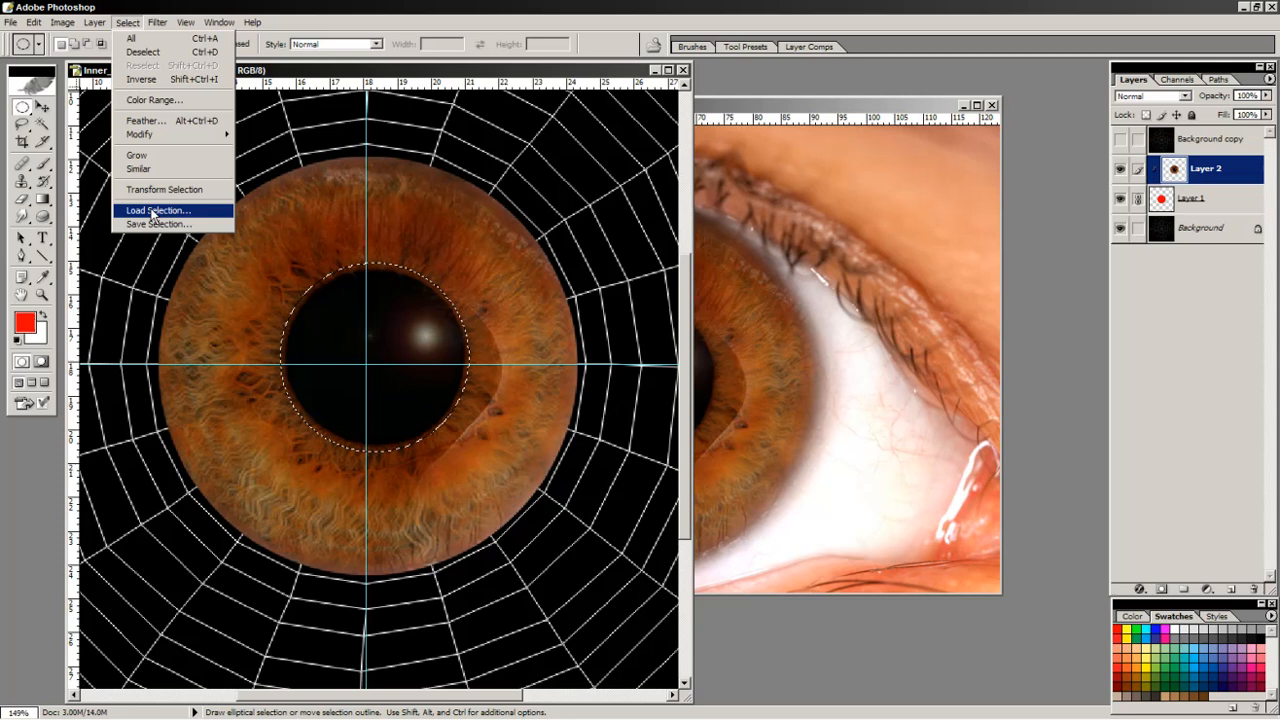
{"action": "left_click", "coordinate": [164, 189]}
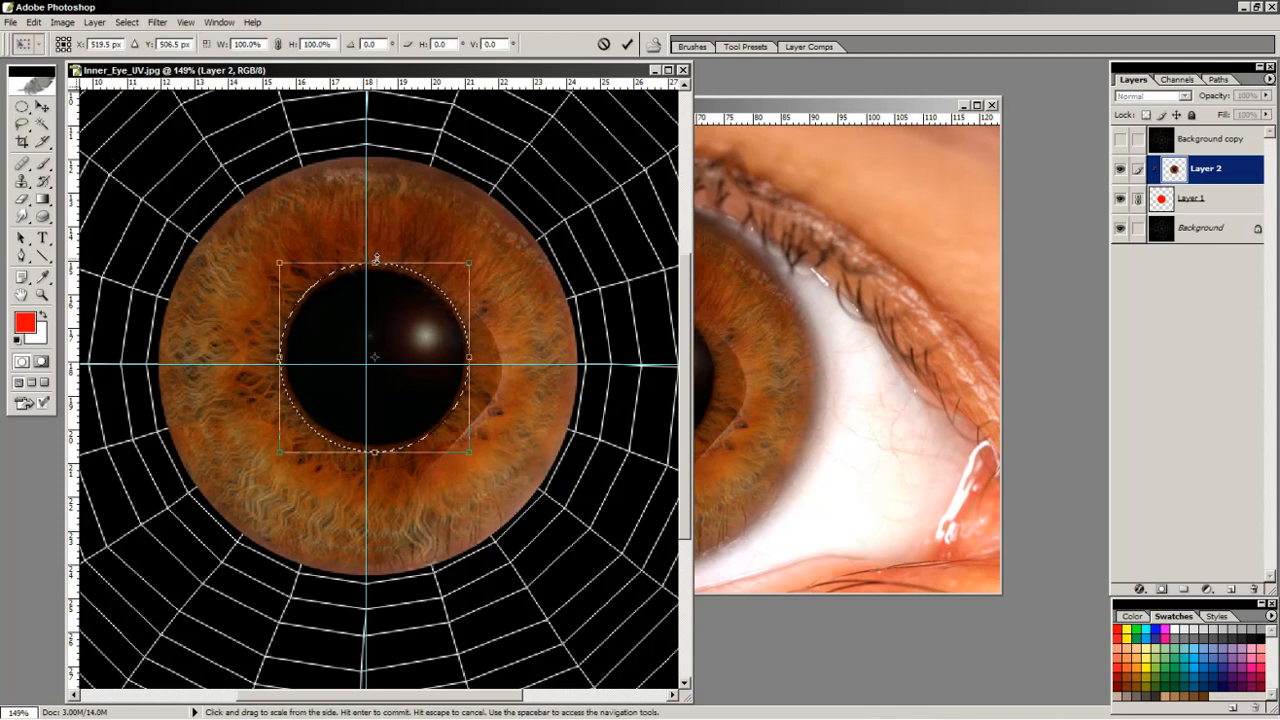
{"action": "left_click_drag", "start_coordinate": [374, 263], "coordinate": [375, 269]}
{"action": "left_click_drag", "start_coordinate": [469, 361], "coordinate": [468, 362]}
{"action": "left_click_drag", "start_coordinate": [374, 452], "coordinate": [374, 450]}
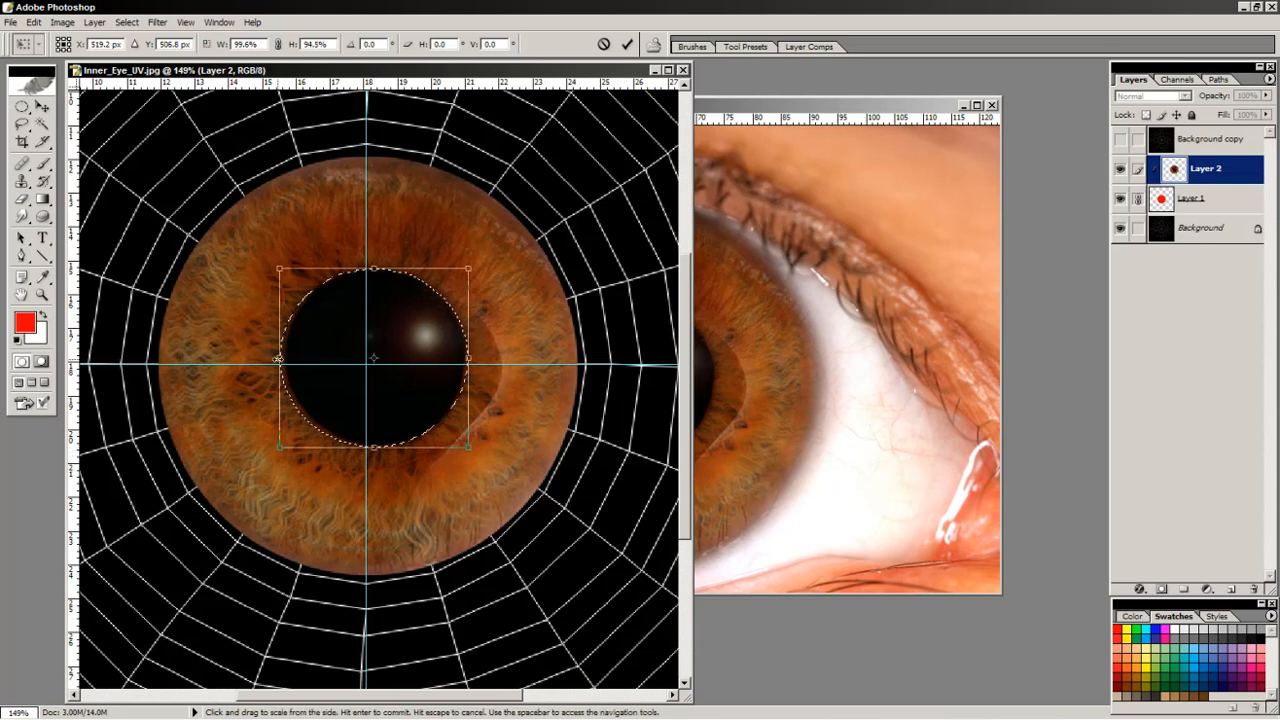
{"action": "left_click_drag", "start_coordinate": [285, 358], "coordinate": [281, 361]}
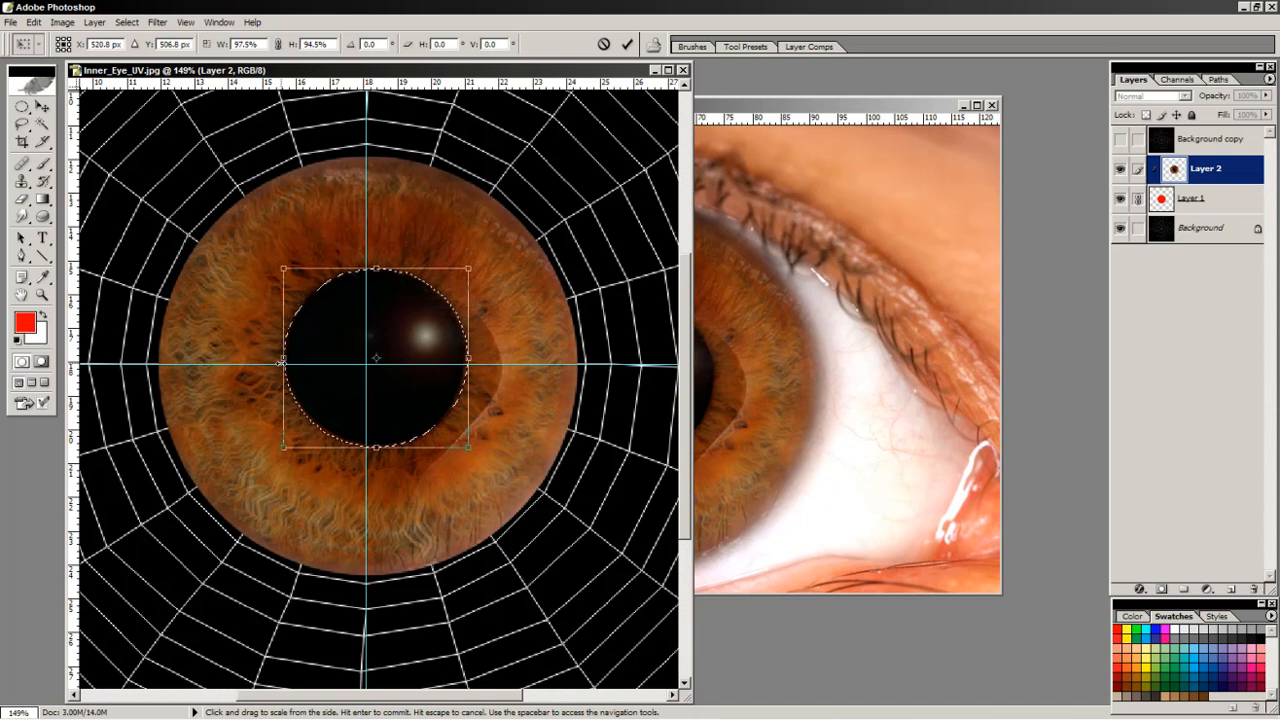
{"action": "key", "text": "Return"}
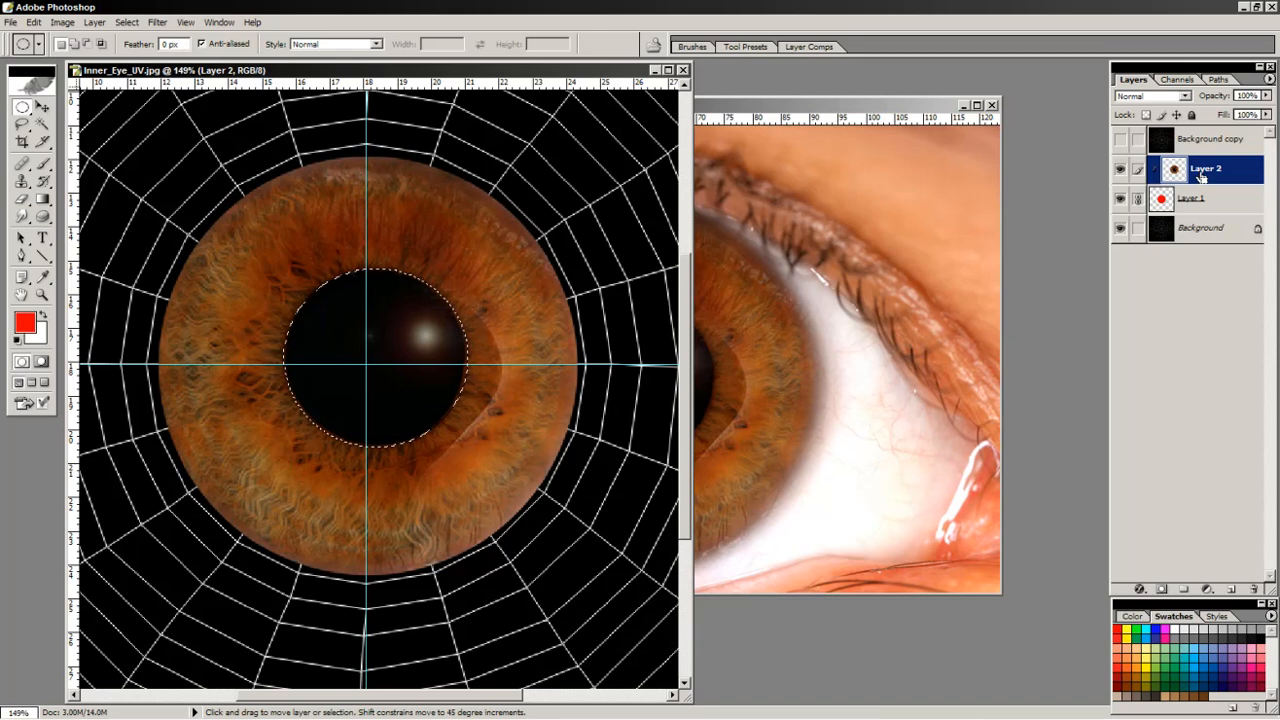
Copy the pupil to a new layer and centre it on the guide intersection, hiding Layer 2 only while positioning.
{"action": "key", "text": "ctrl+j"}
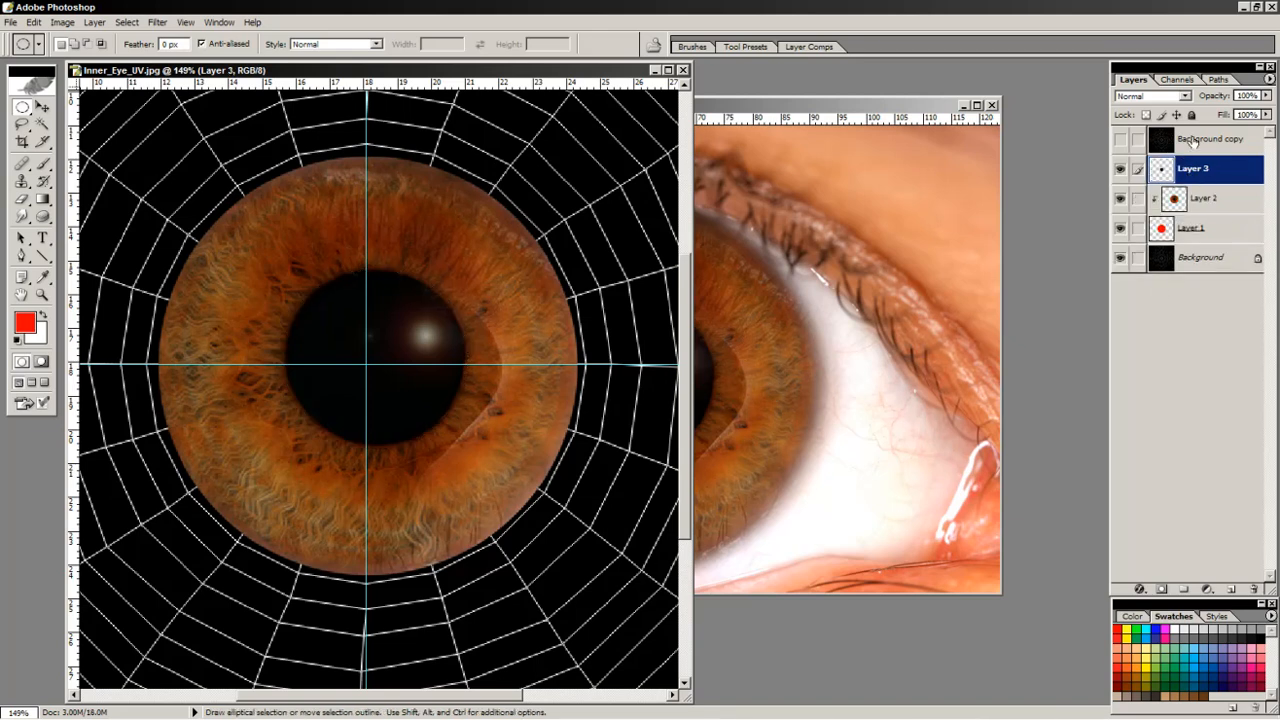
{"action": "left_click", "coordinate": [1119, 200]}
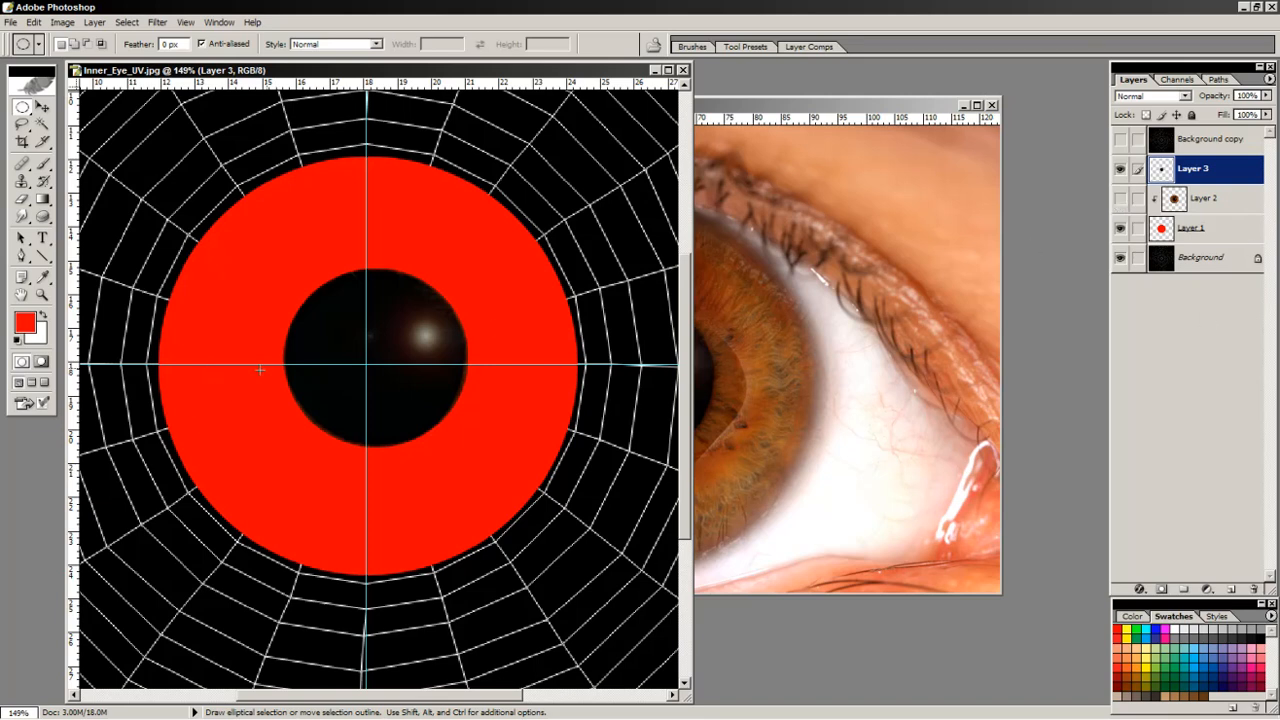
{"action": "left_click_drag", "start_coordinate": [392, 350], "coordinate": [388, 382], "text": "ctrl"}
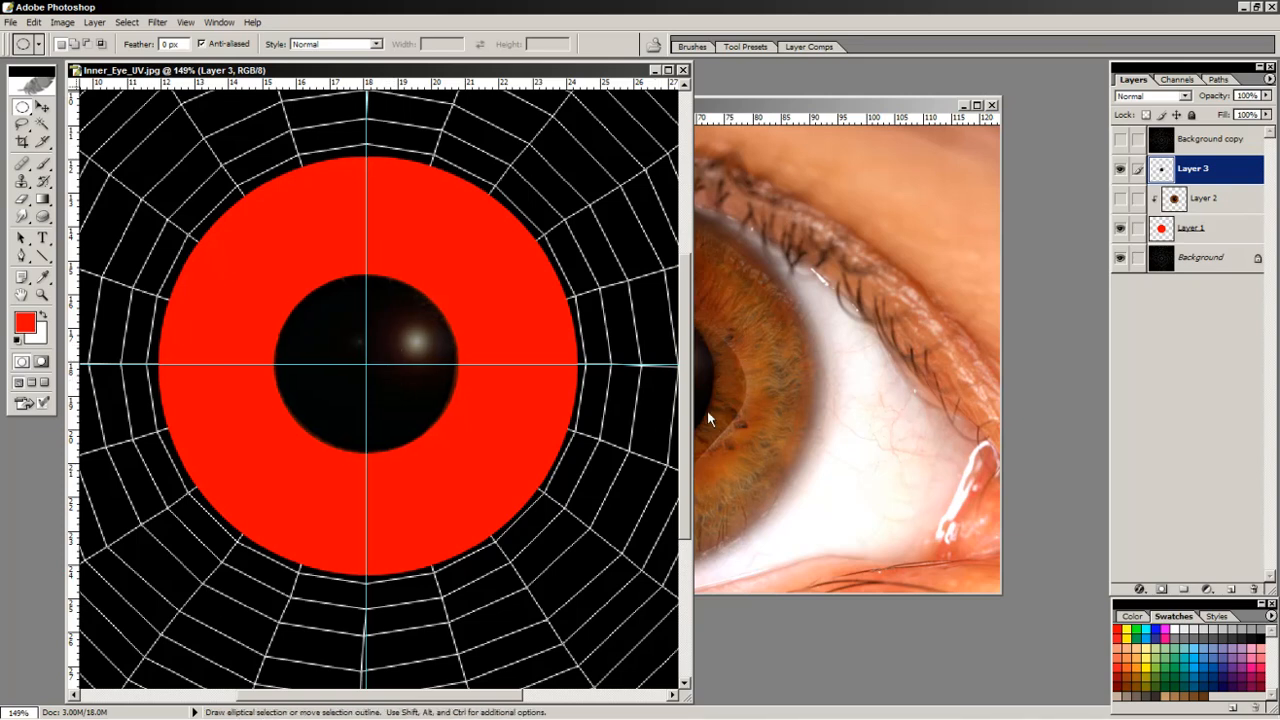
{"action": "left_click", "coordinate": [1120, 198]}
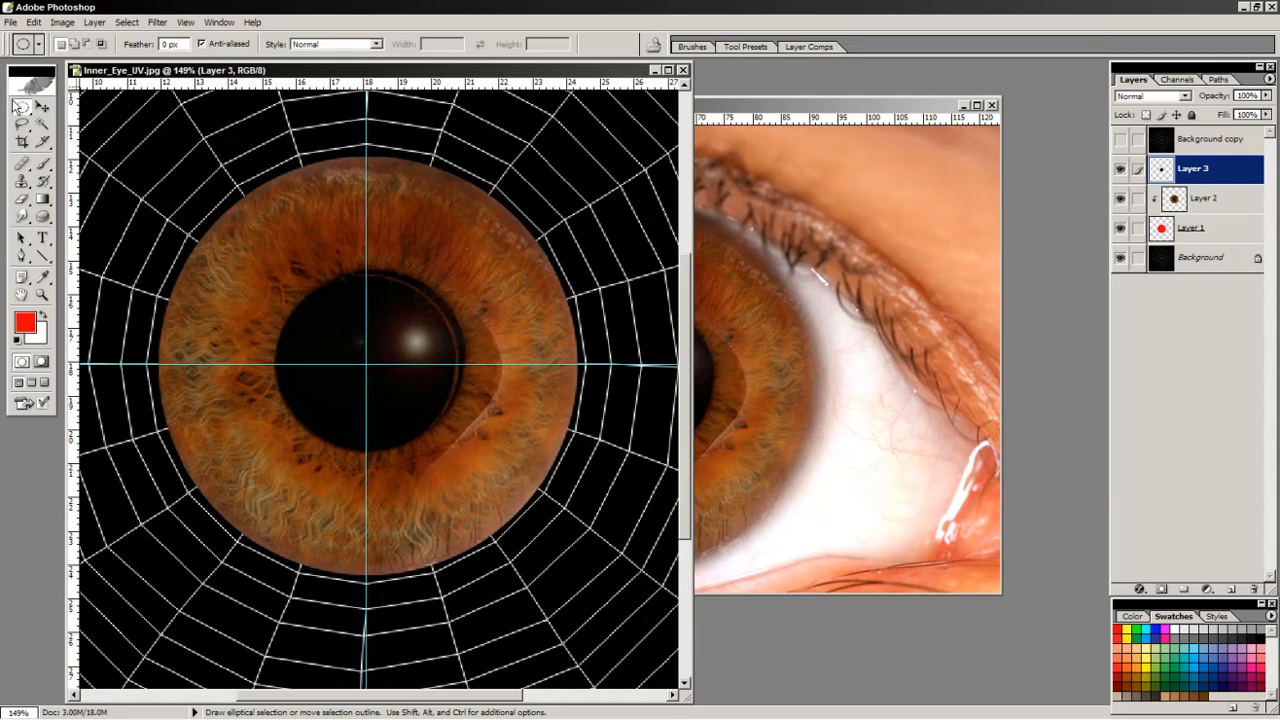
Select the left half of the iris on Layer 2 with a rectangular marquee up to the vertical guide and copy it to a new layer.
{"action": "left_click_drag", "start_coordinate": [21, 106], "coordinate": [70, 106]}
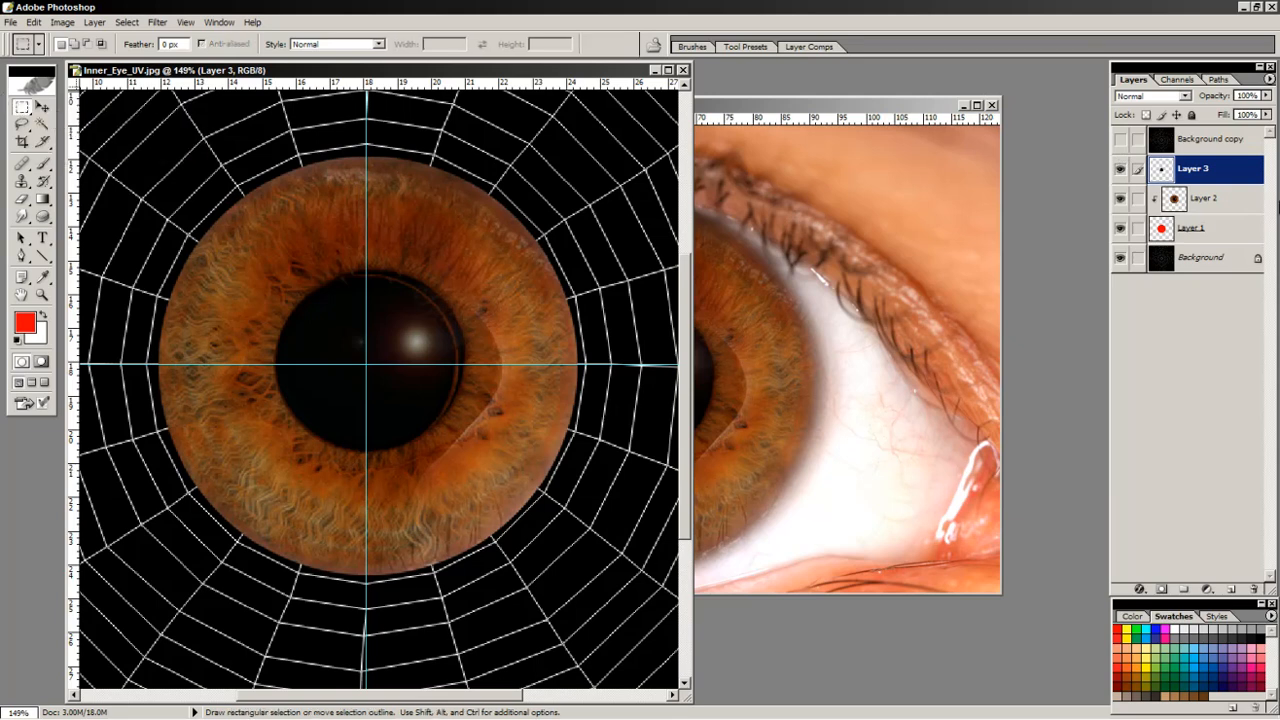
{"action": "left_click", "coordinate": [1220, 200]}
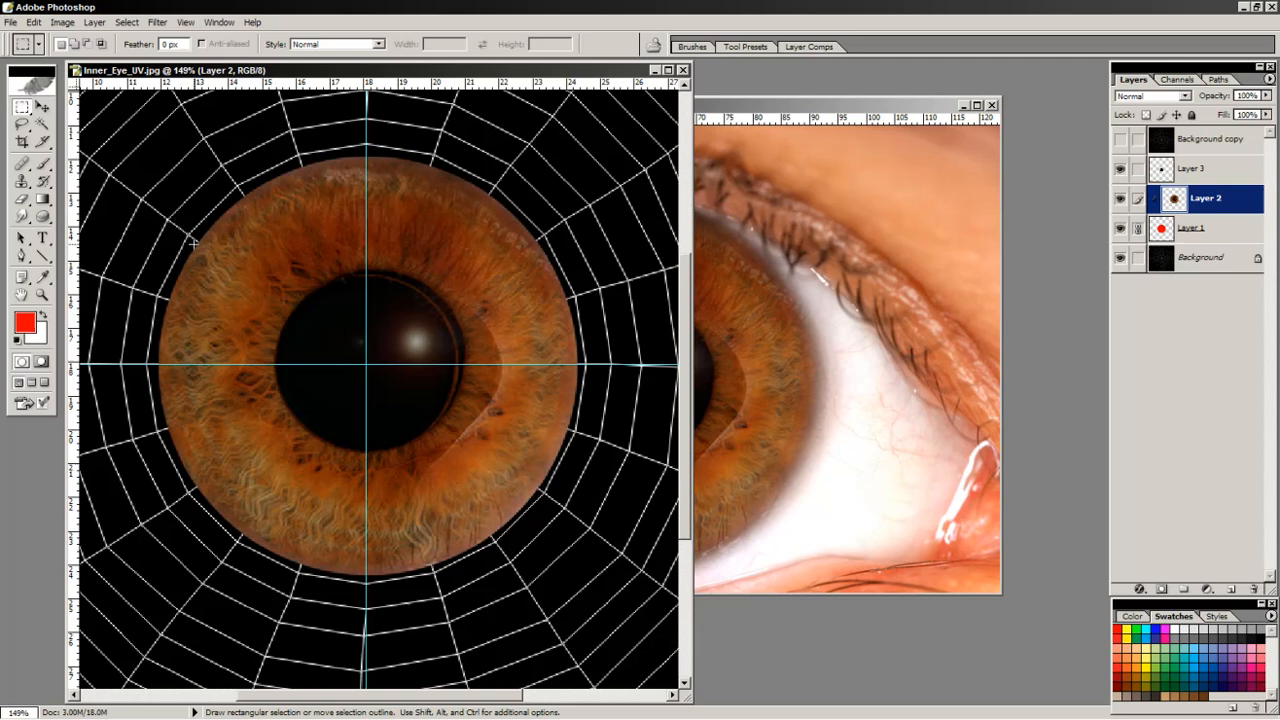
{"action": "left_click_drag", "start_coordinate": [102, 108], "coordinate": [366, 631]}
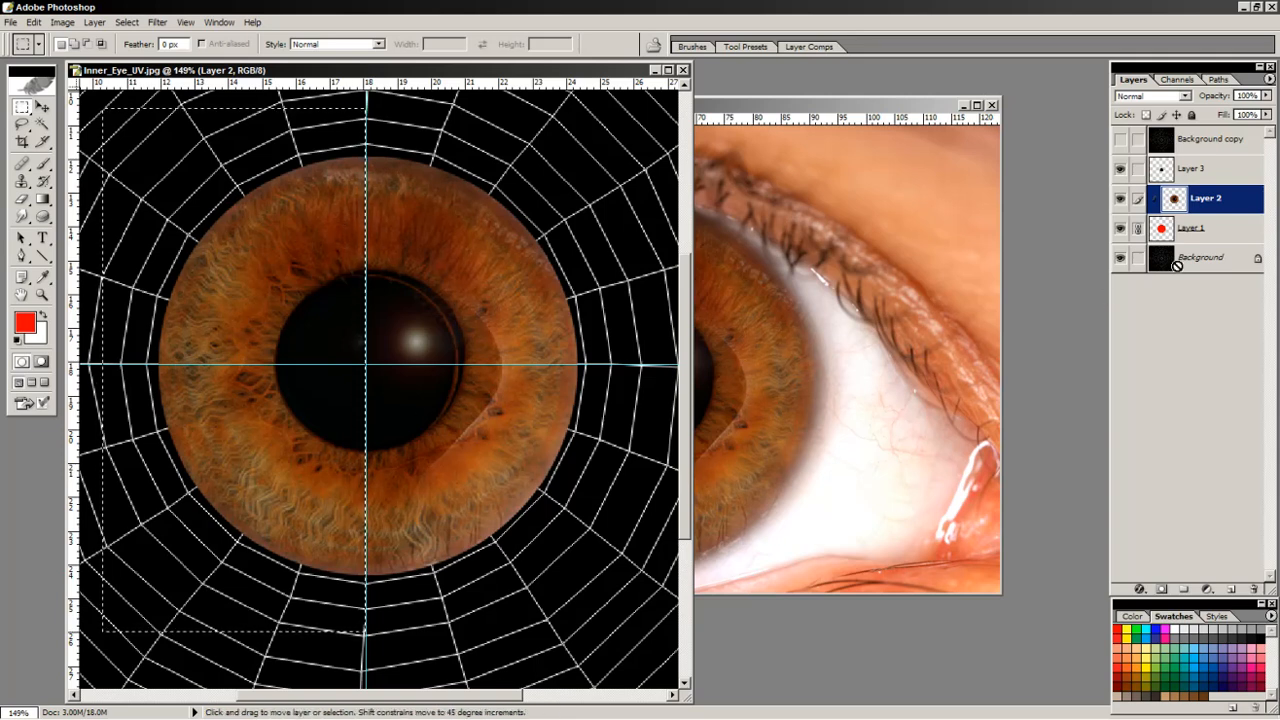
{"action": "key", "text": "ctrl+j"}
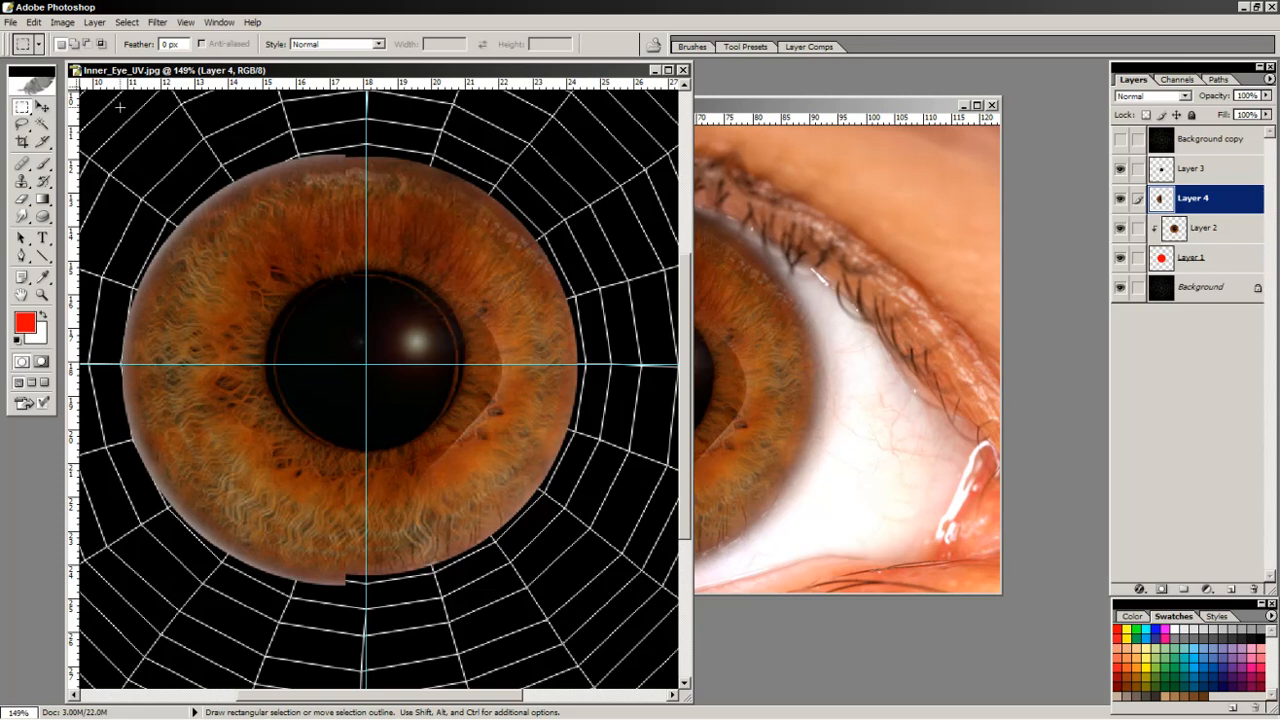
Flip the copied iris half horizontally and align it with the vertical guide to cover the right half.
{"action": "left_click", "coordinate": [36, 23]}
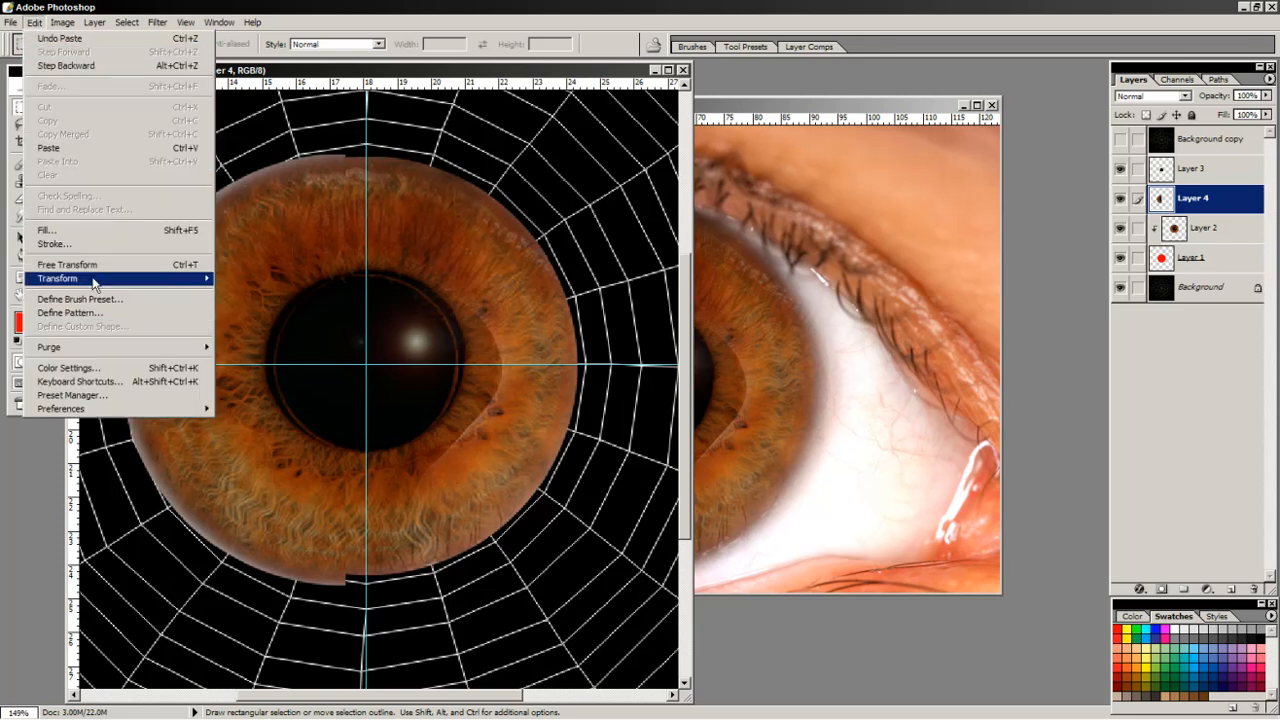
{"action": "mouse_move", "coordinate": [174, 285]}
{"action": "left_click", "coordinate": [276, 421]}
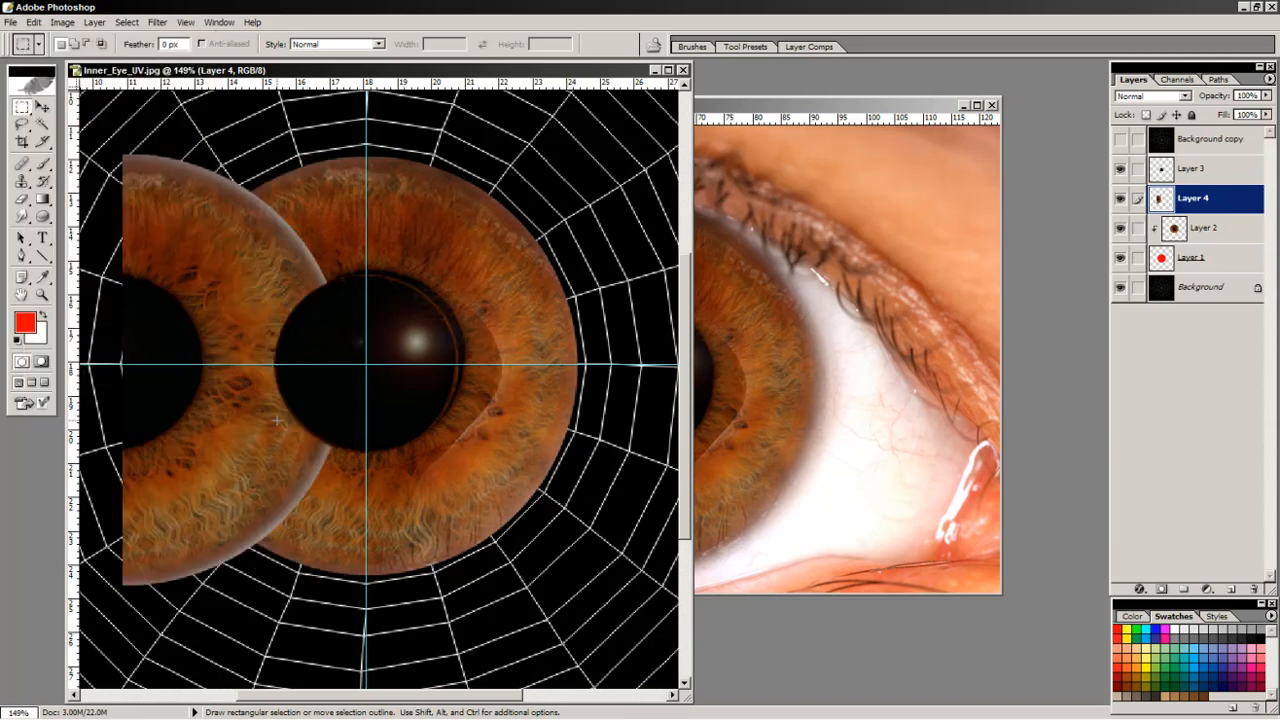
{"action": "left_click_drag", "start_coordinate": [205, 395], "coordinate": [444, 417], "text": "ctrl+shift"}
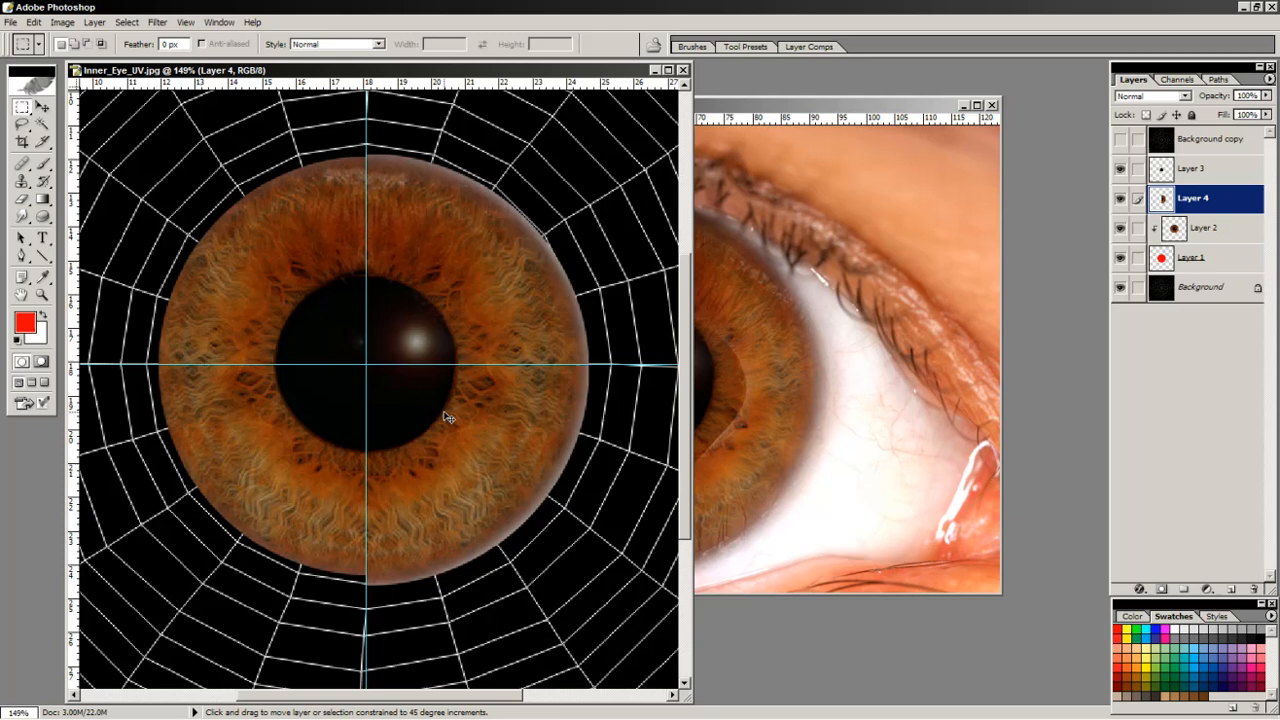
Clip the mirrored half to the Layer 1 circle and merge it down into Layer 2.
{"action": "left_click", "coordinate": [1214, 213], "text": "alt"}
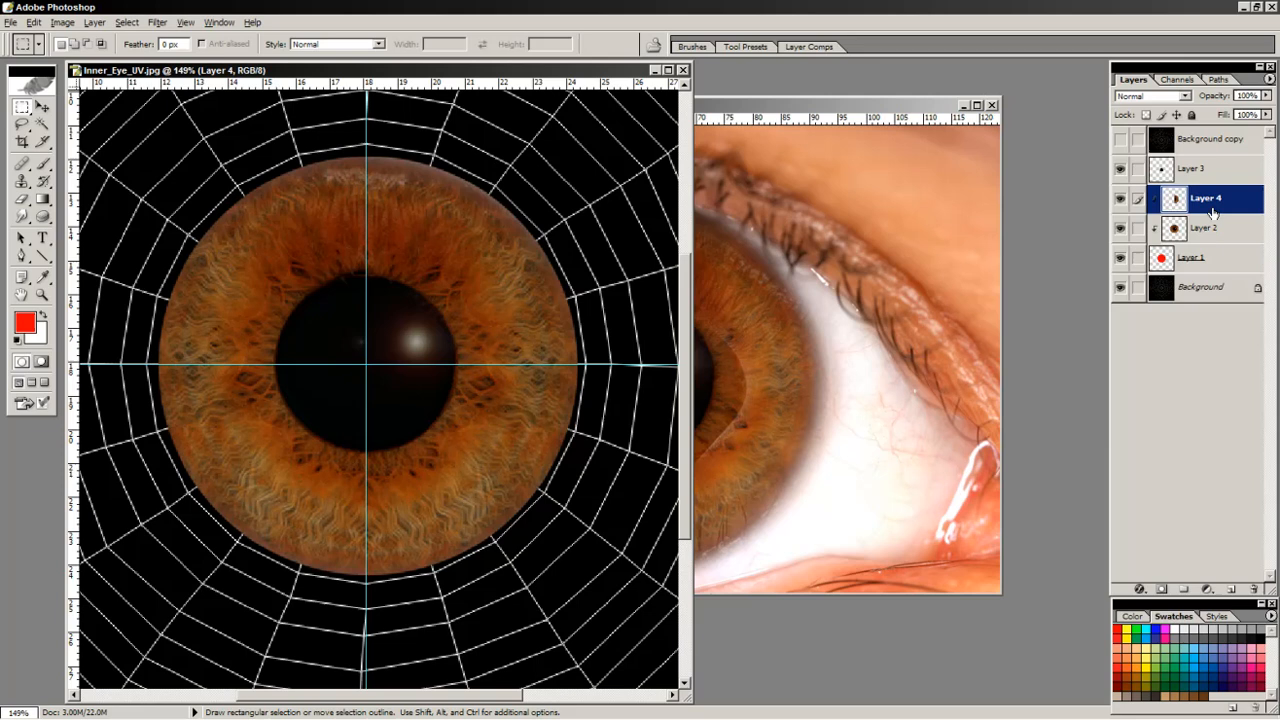
{"action": "key", "text": "ctrl+e"}
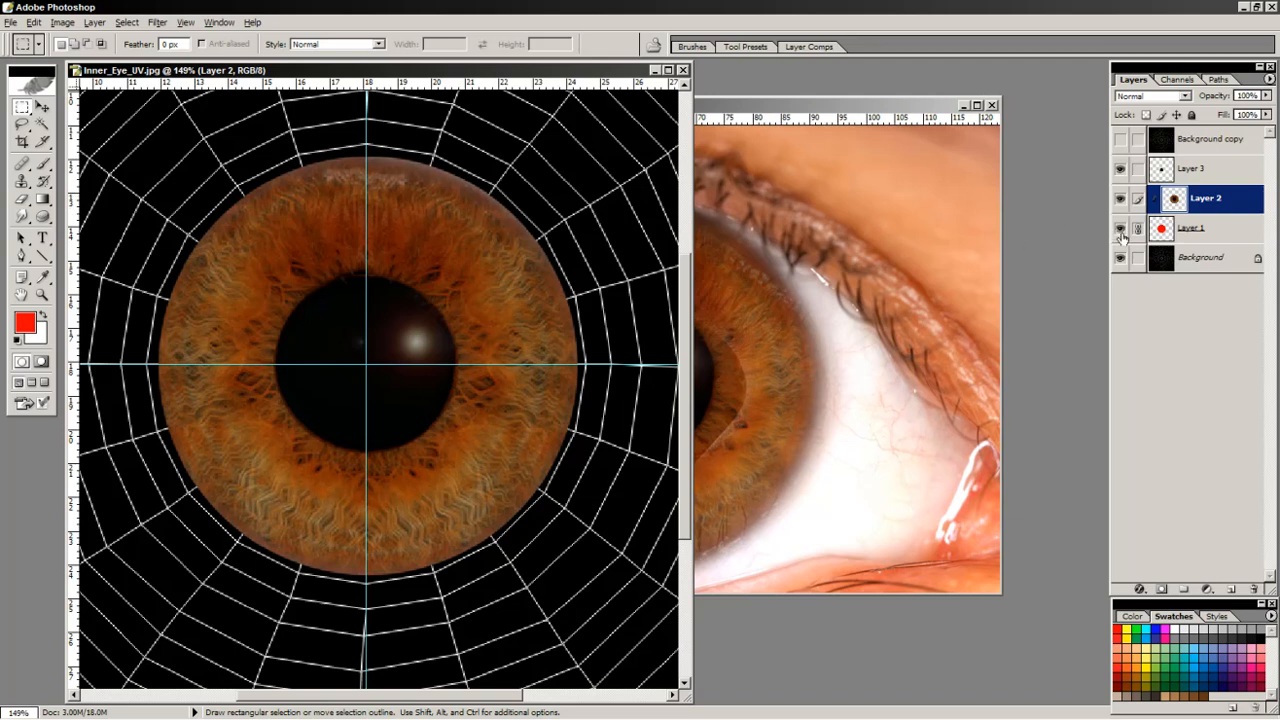
{"action": "left_click", "coordinate": [1121, 171]}
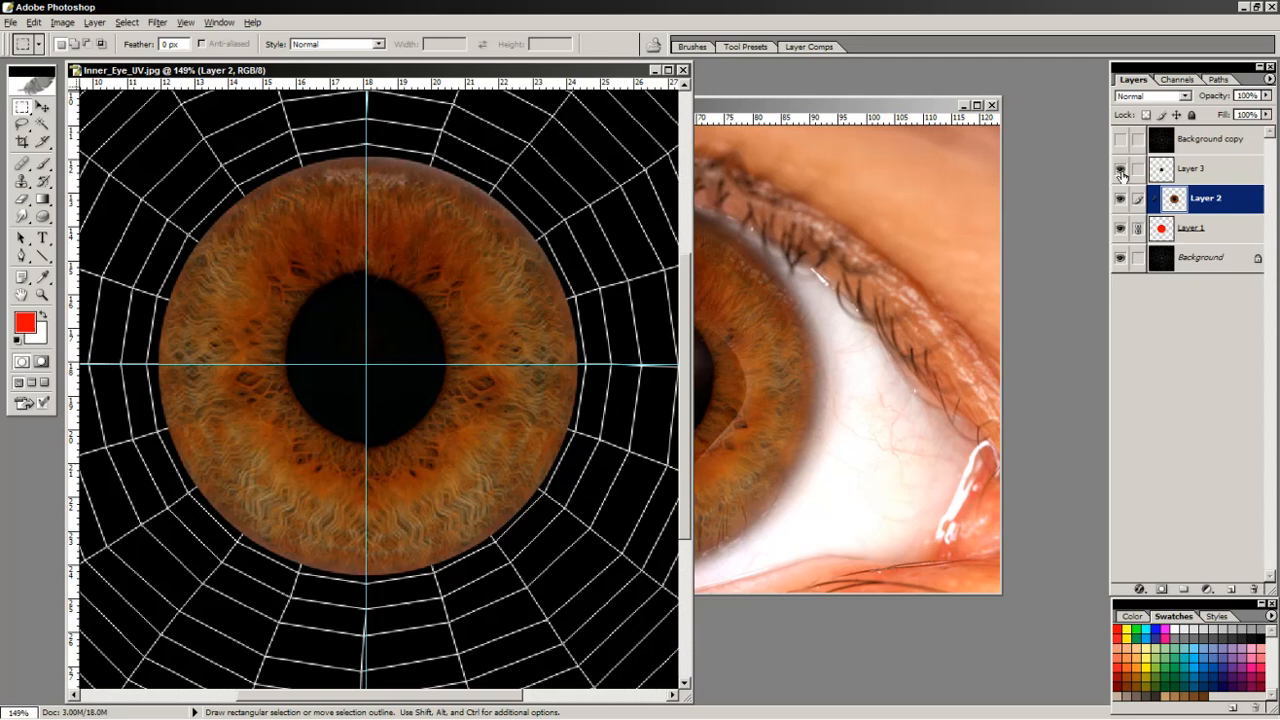
{"action": "left_click", "coordinate": [1121, 171]}
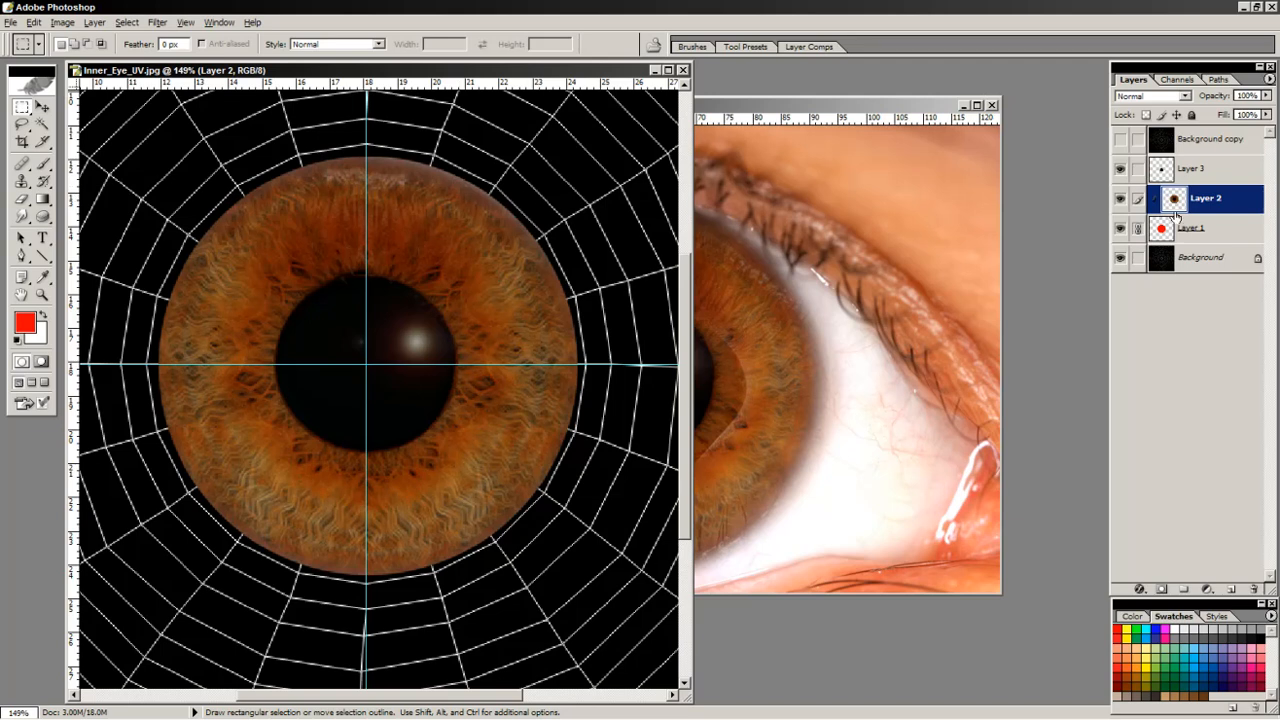
Hide the guides and use a 40 px Clone Stamp on Layer 2 to blend the mirrored iris seam and light patch above the pupil.
{"action": "left_click", "coordinate": [1158, 178]}
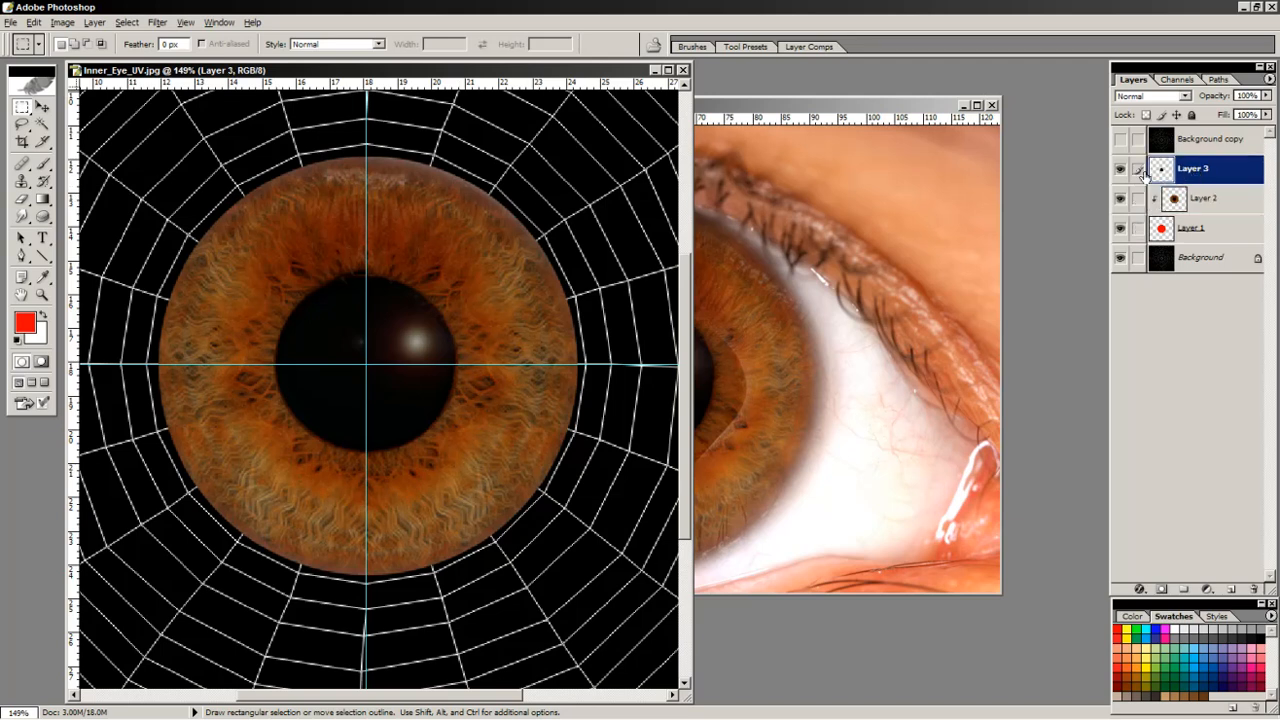
{"action": "left_click", "coordinate": [1202, 199]}
{"action": "key", "text": "ctrl"}
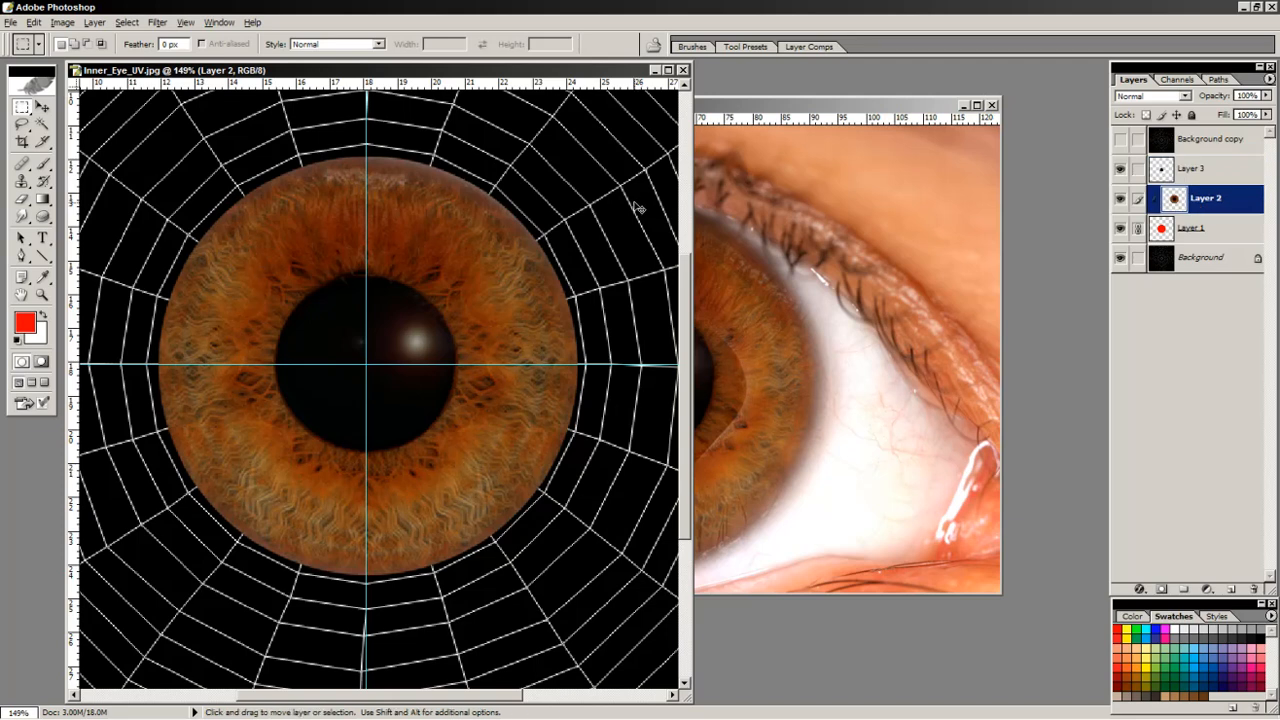
{"action": "key", "text": "ctrl+semicolon"}
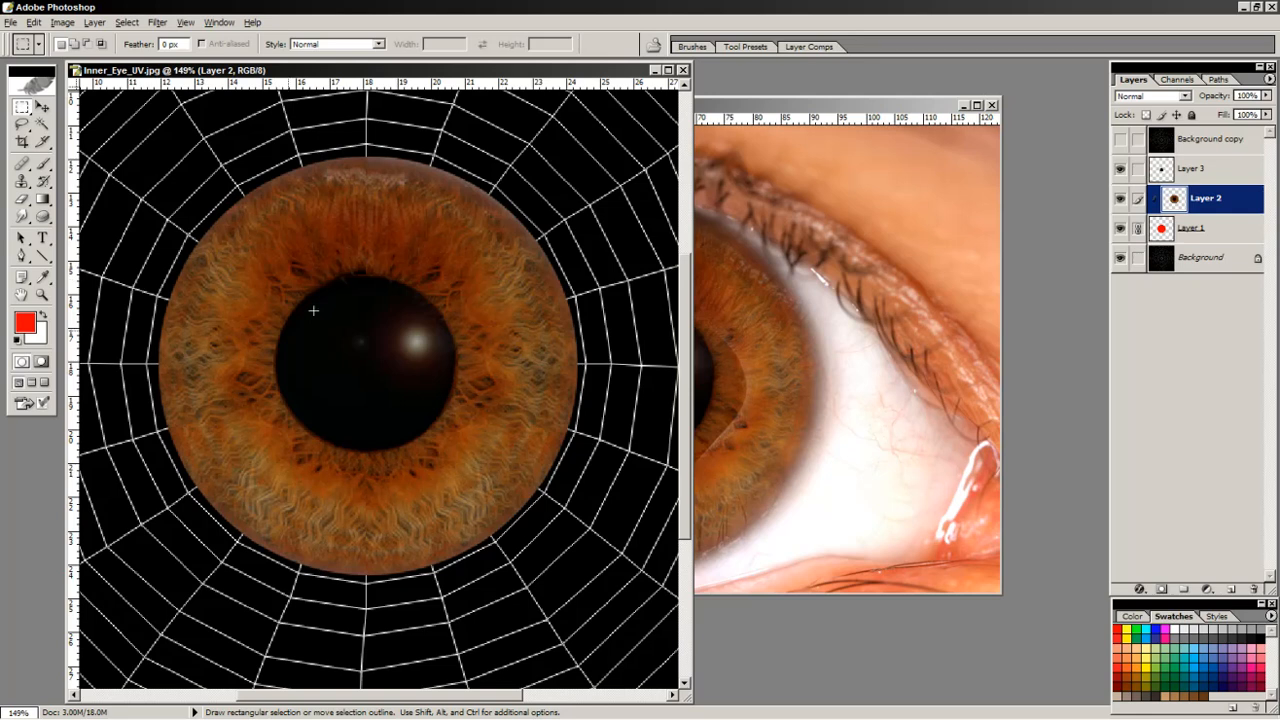
{"action": "left_click", "coordinate": [21, 181]}
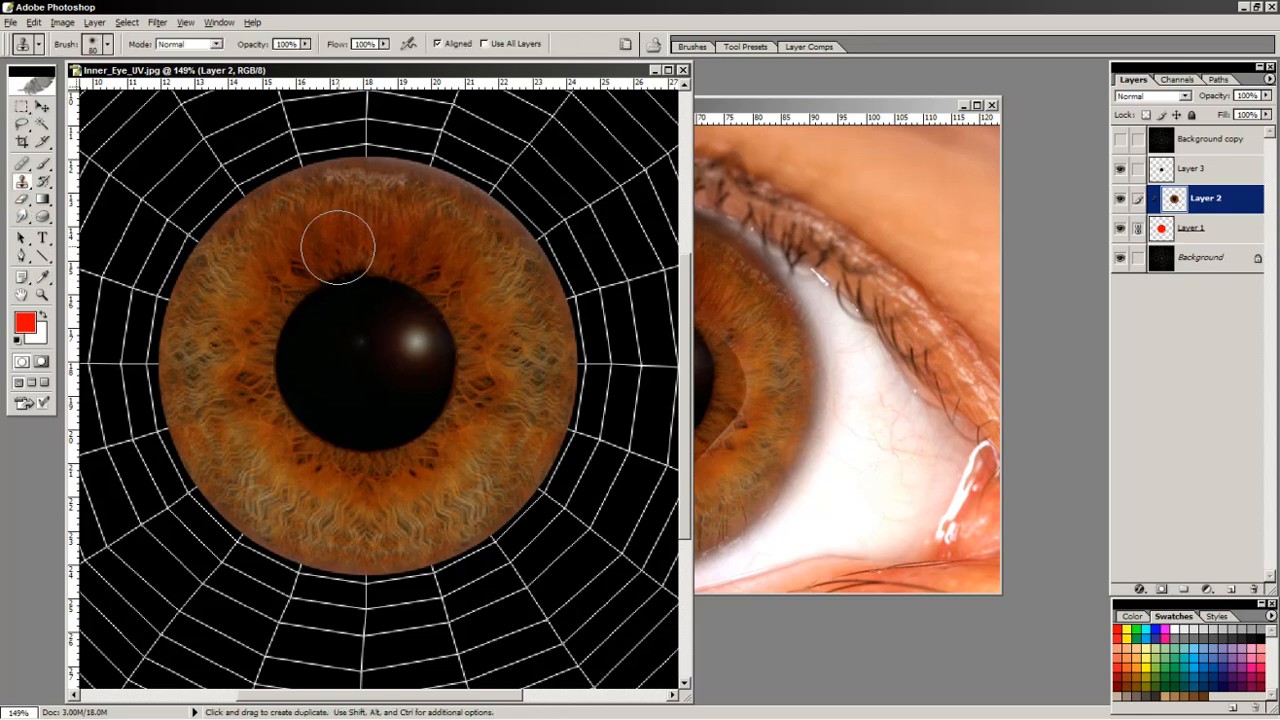
{"action": "key", "text": "bracketleft"}
{"action": "key", "text": "bracketleft"}
{"action": "key", "text": "bracketleft"}
{"action": "key", "text": "bracketleft"}
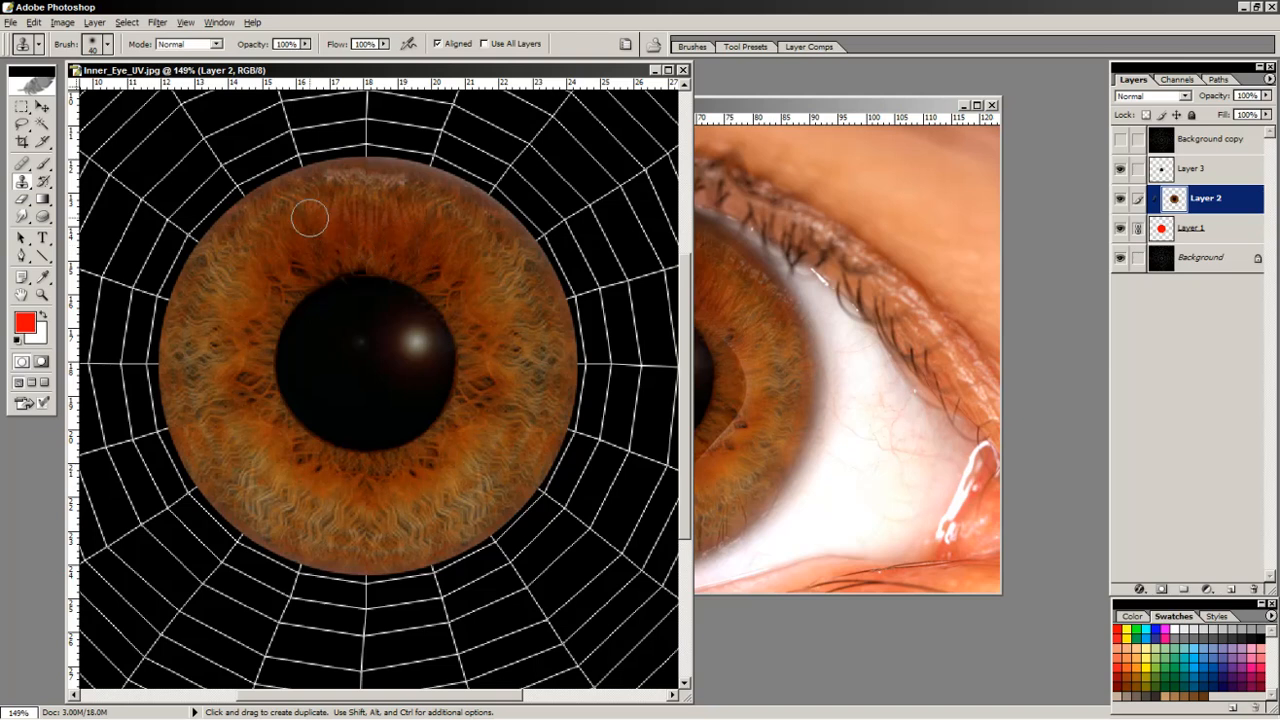
{"action": "left_click", "coordinate": [329, 250], "text": "alt"}
{"action": "left_click_drag", "start_coordinate": [354, 268], "coordinate": [361, 267]}
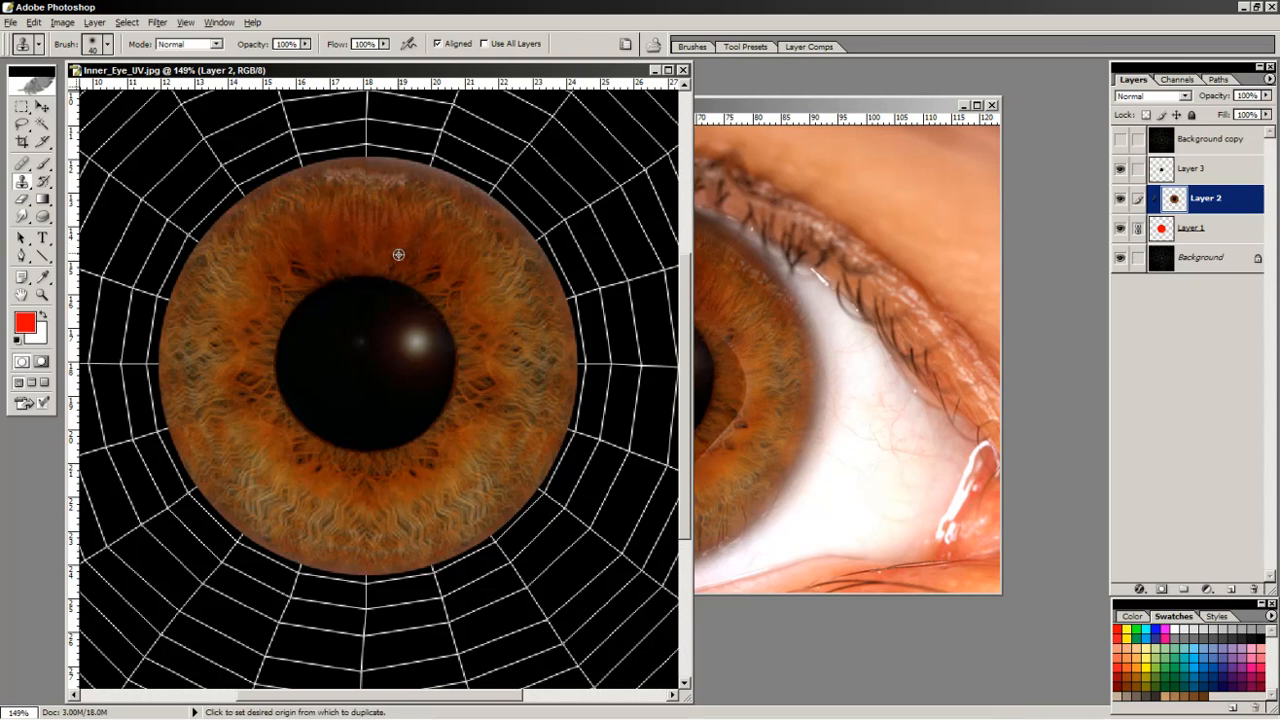
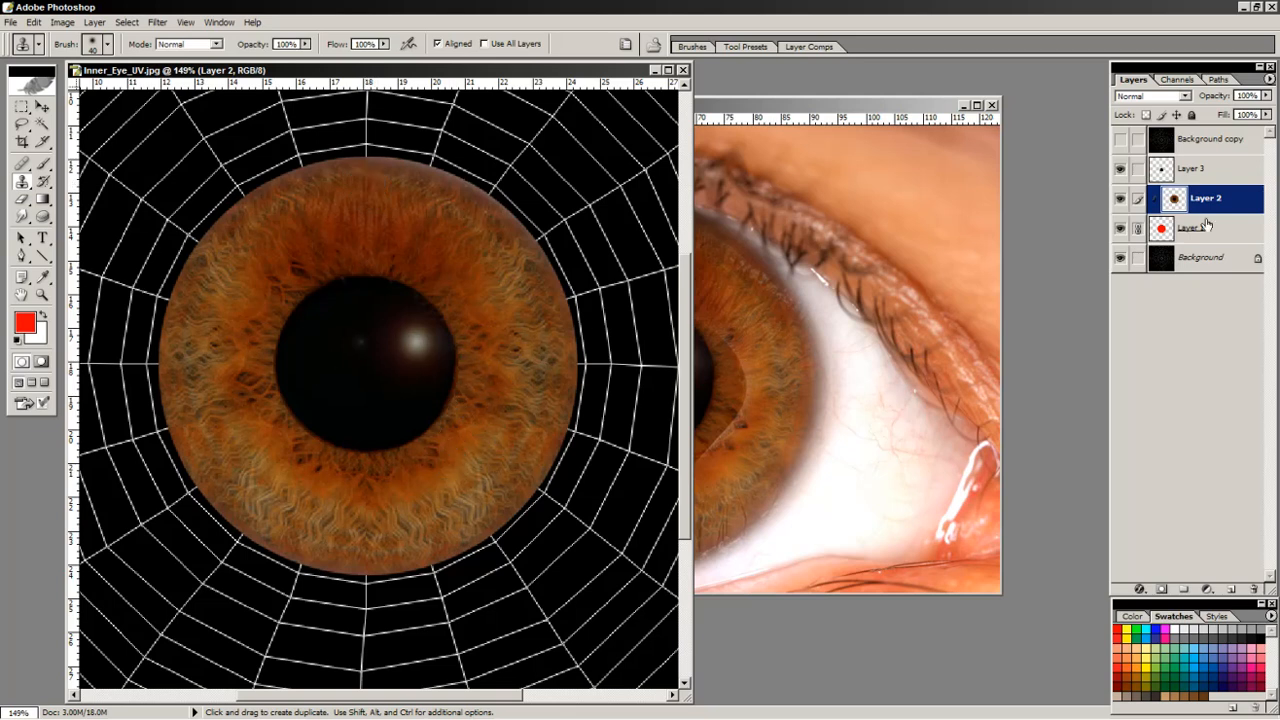
Clone dark pupil areas over the bright highlight and faint reflection on Layer 3.
{"action": "left_click", "coordinate": [1190, 169]}
{"action": "left_click", "coordinate": [362, 368], "text": "alt"}
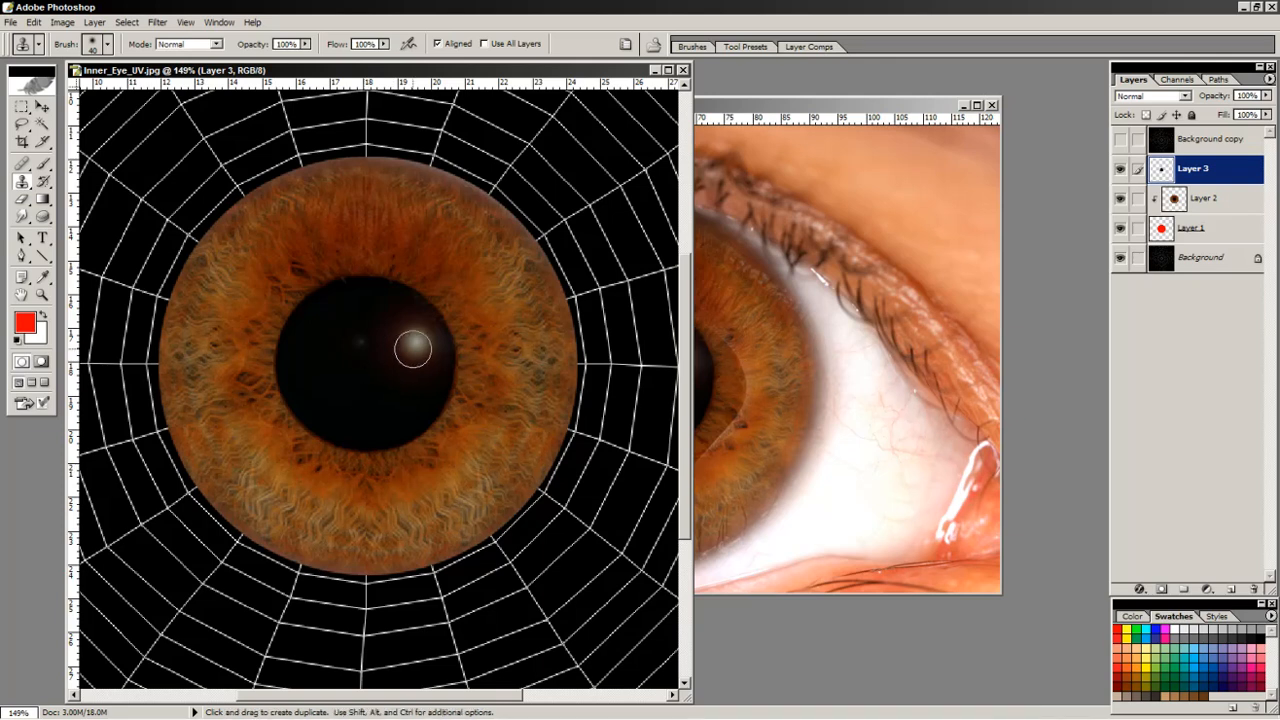
{"action": "mouse_move", "coordinate": [409, 346]}
{"action": "left_mouse_down"}
{"action": "mouse_move", "coordinate": [409, 335]}
{"action": "mouse_move", "coordinate": [422, 358]}
{"action": "mouse_move", "coordinate": [423, 328]}
{"action": "mouse_move", "coordinate": [370, 299]}
{"action": "mouse_move", "coordinate": [384, 373]}
{"action": "mouse_move", "coordinate": [351, 351]}
{"action": "mouse_move", "coordinate": [386, 354]}
{"action": "mouse_move", "coordinate": [398, 325]}
{"action": "mouse_move", "coordinate": [427, 362]}
{"action": "mouse_move", "coordinate": [411, 316]}
{"action": "left_mouse_up"}
{"action": "left_click", "coordinate": [383, 383], "text": "alt"}
{"action": "left_click", "coordinate": [391, 362], "text": "alt"}
{"action": "left_click", "coordinate": [383, 354], "text": "alt"}
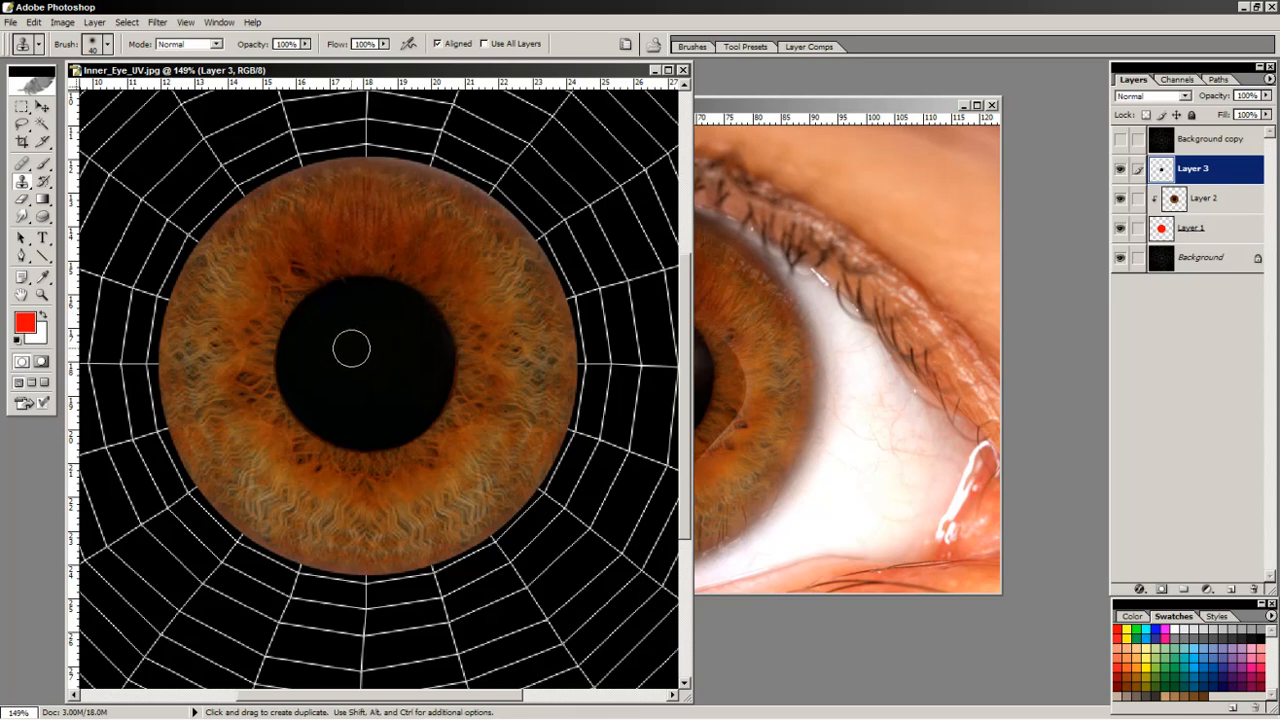
Clean up the remaining tonal variations toward the pupil's edge on Layer 3 with a 20 px Clone Stamp brush.
{"action": "key", "text": "bracketleft"}
{"action": "left_click", "coordinate": [381, 357], "text": "alt"}
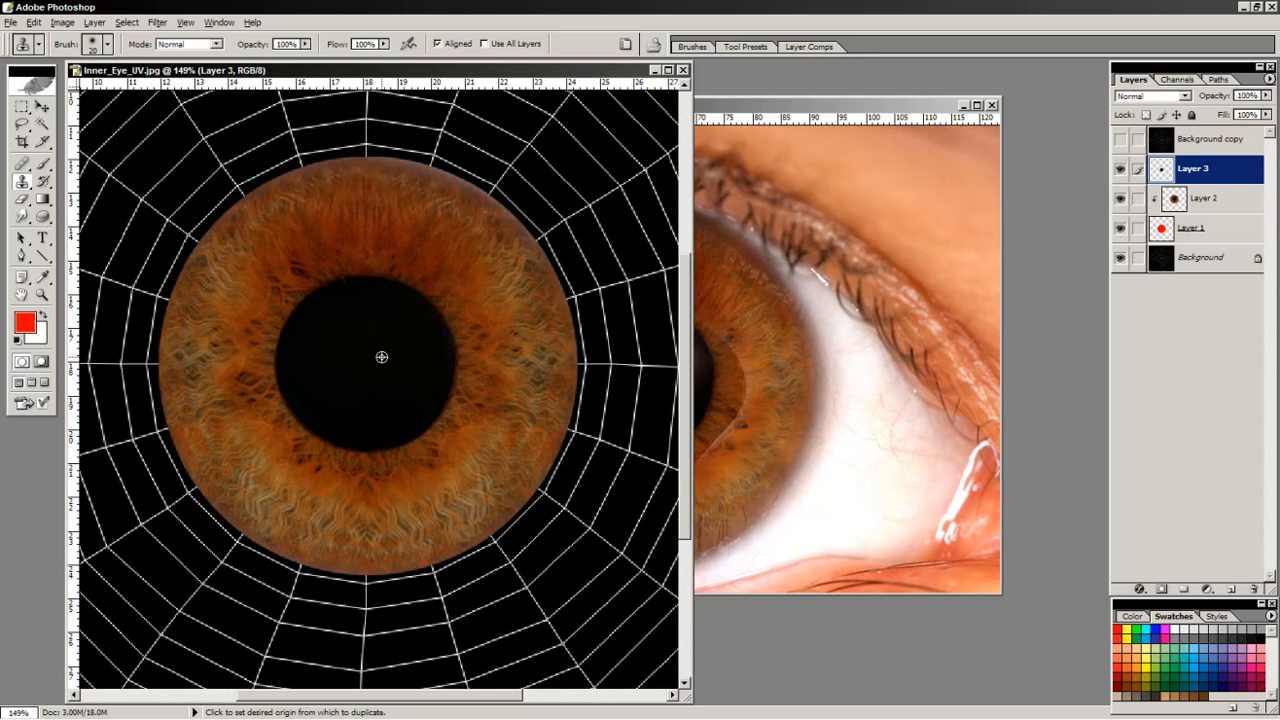
{"action": "mouse_move", "coordinate": [353, 301]}
{"action": "left_mouse_down"}
{"action": "mouse_move", "coordinate": [354, 289]}
{"action": "mouse_move", "coordinate": [326, 294]}
{"action": "mouse_move", "coordinate": [342, 288]}
{"action": "left_mouse_up"}
{"action": "left_click", "coordinate": [380, 374], "text": "alt"}
{"action": "left_click_drag", "start_coordinate": [428, 372], "coordinate": [433, 331]}
{"action": "left_click", "coordinate": [399, 393], "text": "alt"}
{"action": "left_click_drag", "start_coordinate": [425, 398], "coordinate": [440, 348]}
{"action": "left_click", "coordinate": [382, 385], "text": "alt"}
{"action": "left_click_drag", "start_coordinate": [367, 410], "coordinate": [382, 432]}
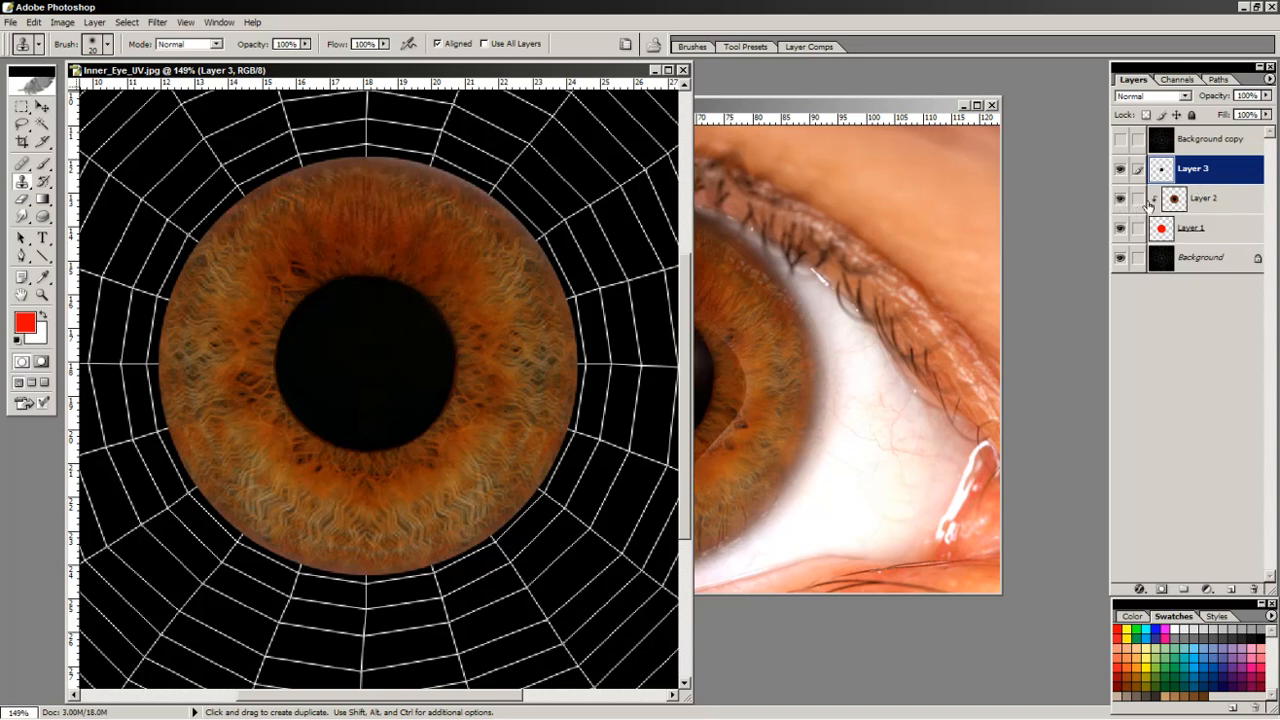
Release Layer 2 from its clipping group and merge the pupil retouching on Layer 3 down into it.
{"action": "left_click", "coordinate": [1224, 214], "text": "alt"}
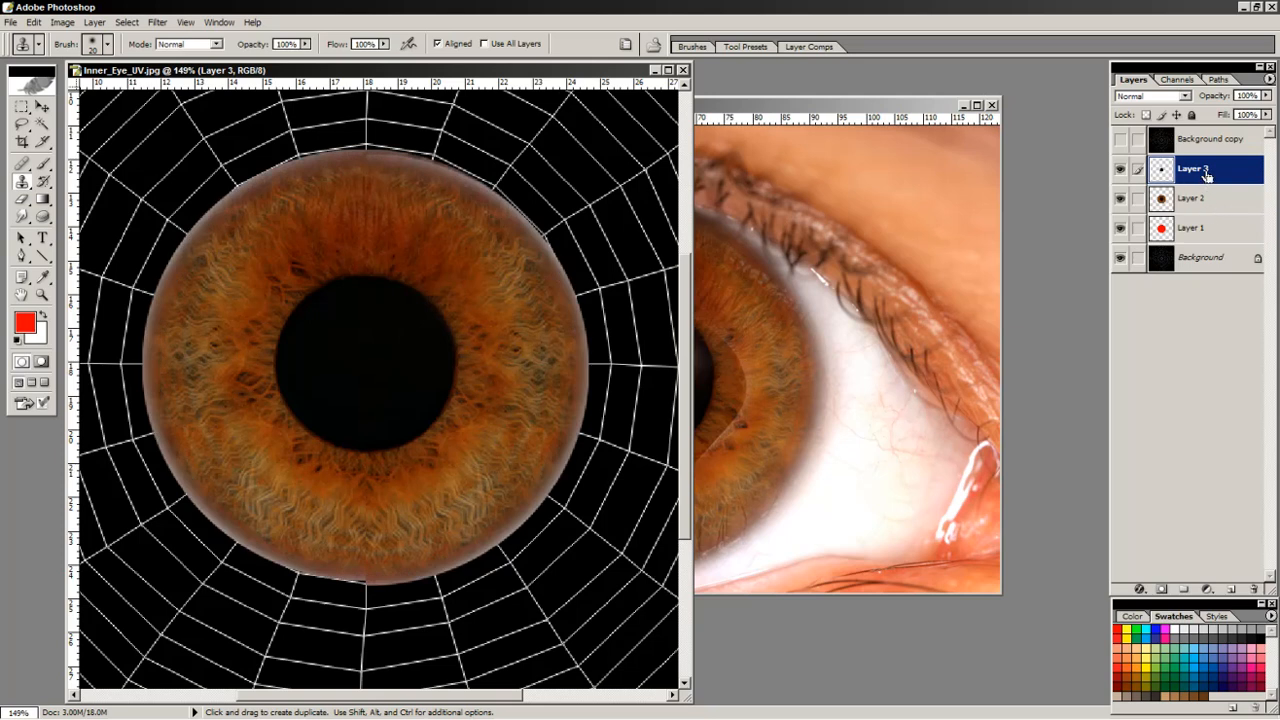
{"action": "key", "text": "ctrl+e"}
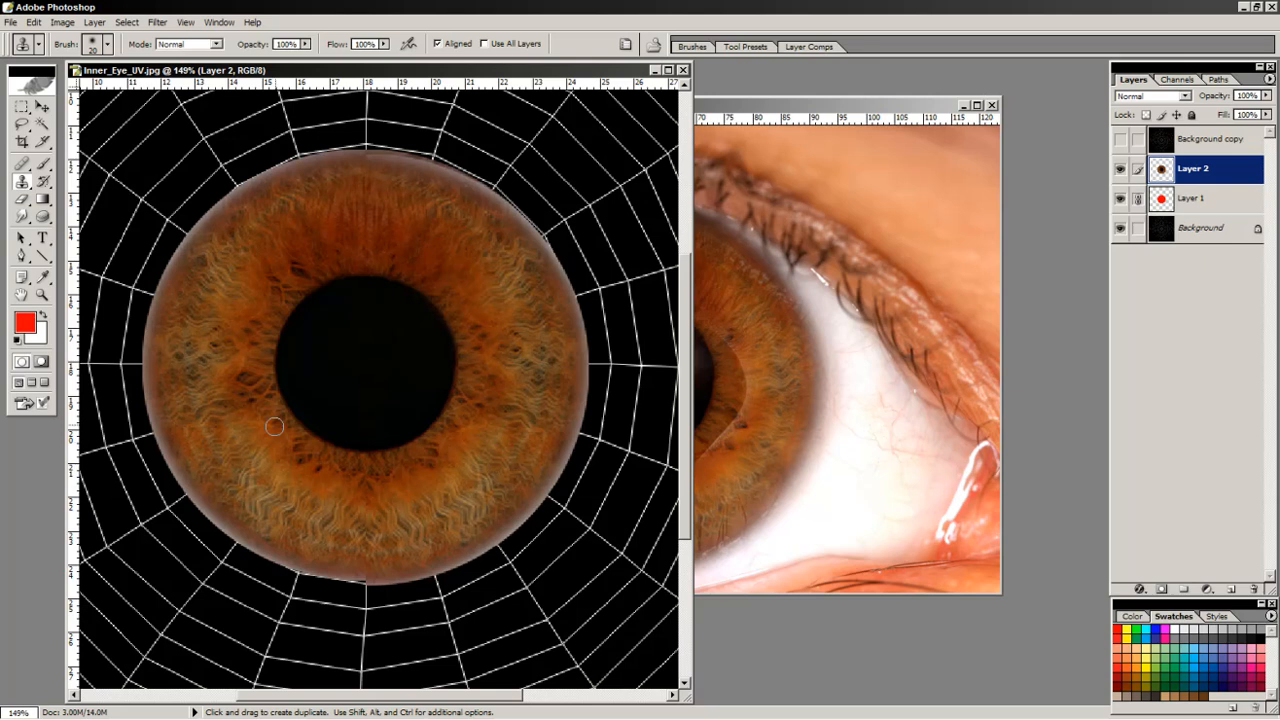
{"action": "double_click", "coordinate": [21, 294]}
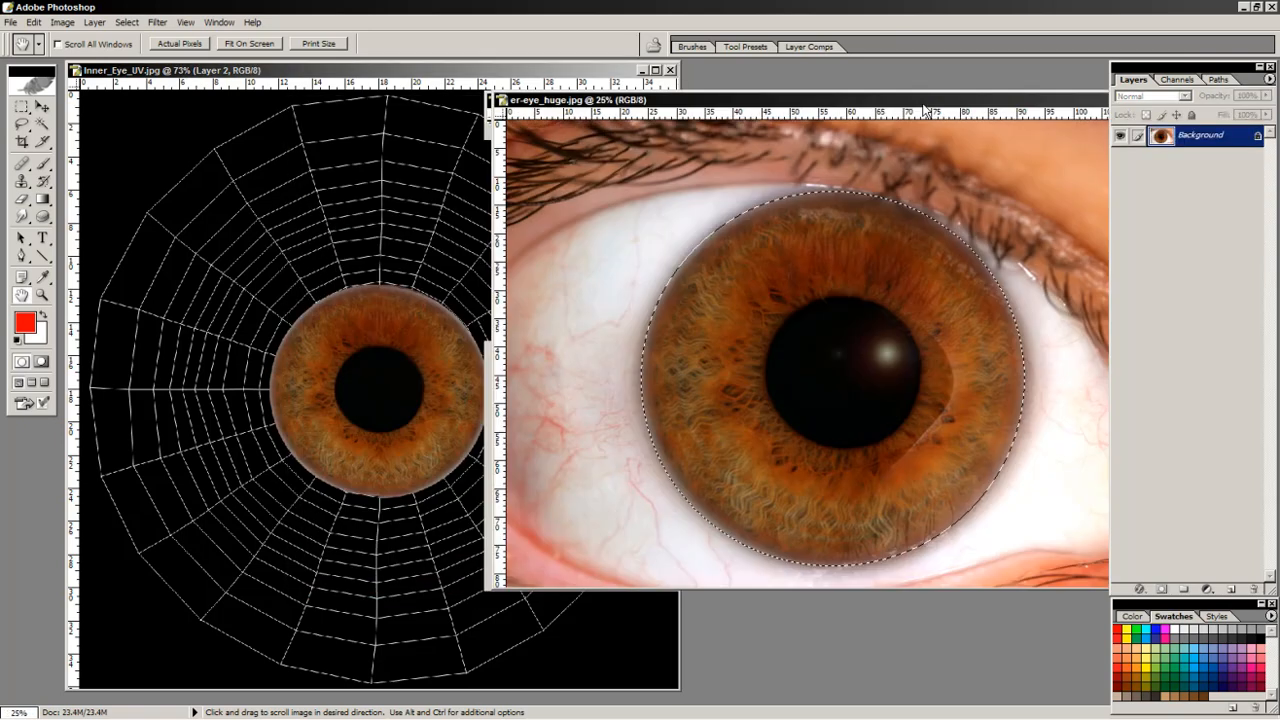
Deselect the iris in the eye photo and sample the eye white beside it as the foreground colour, opening that colour for editing.
{"action": "key", "text": "ctrl+d"}
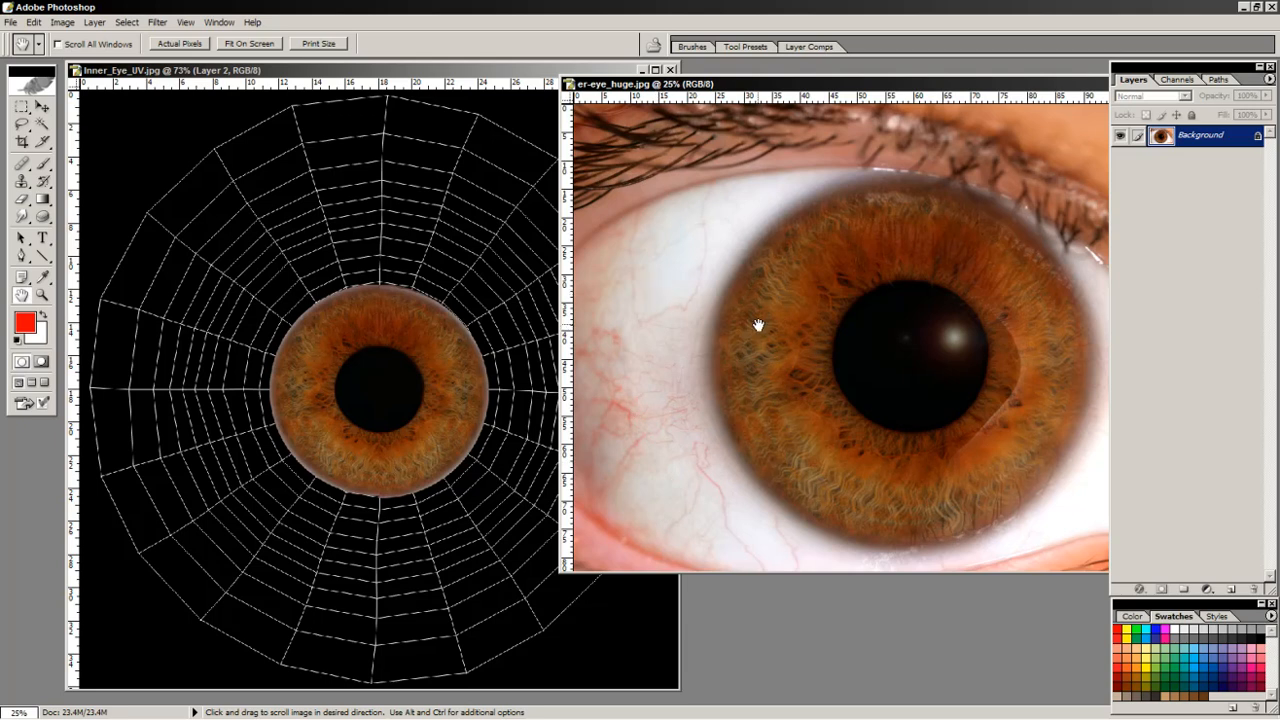
{"action": "left_click", "coordinate": [43, 279]}
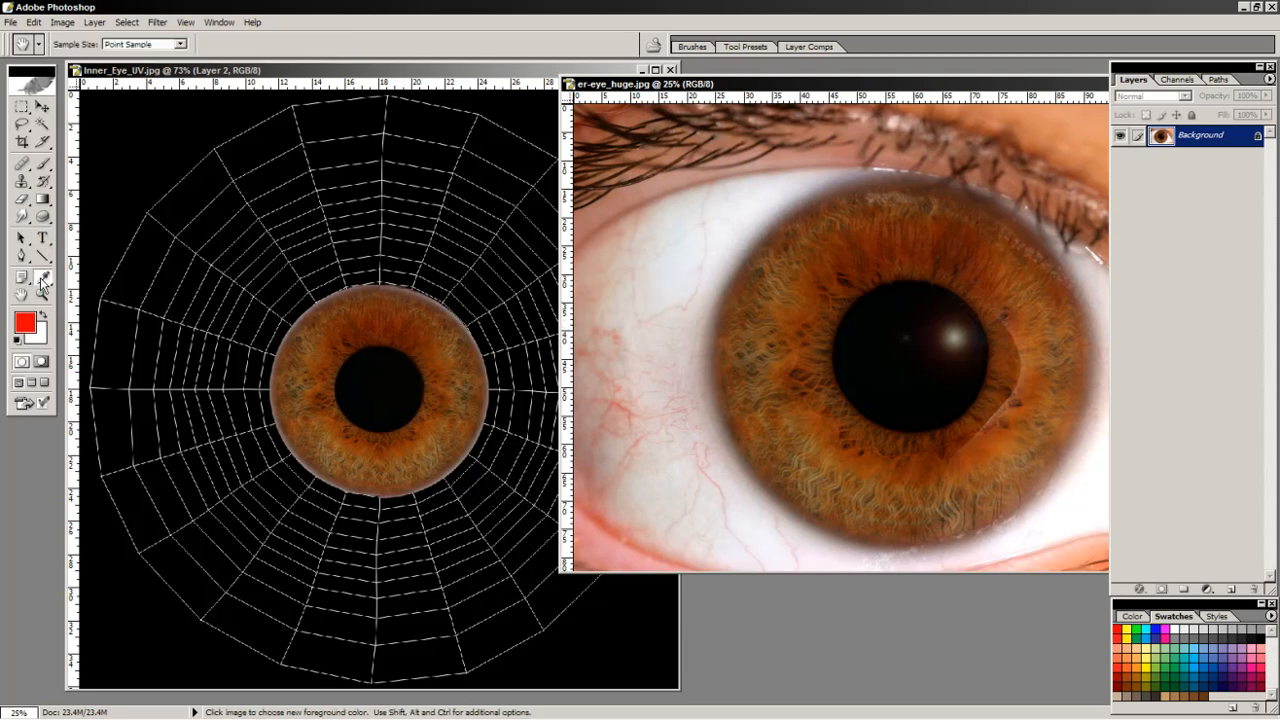
{"action": "left_click", "coordinate": [709, 287]}
{"action": "left_click", "coordinate": [730, 231]}
{"action": "left_click", "coordinate": [25, 326]}
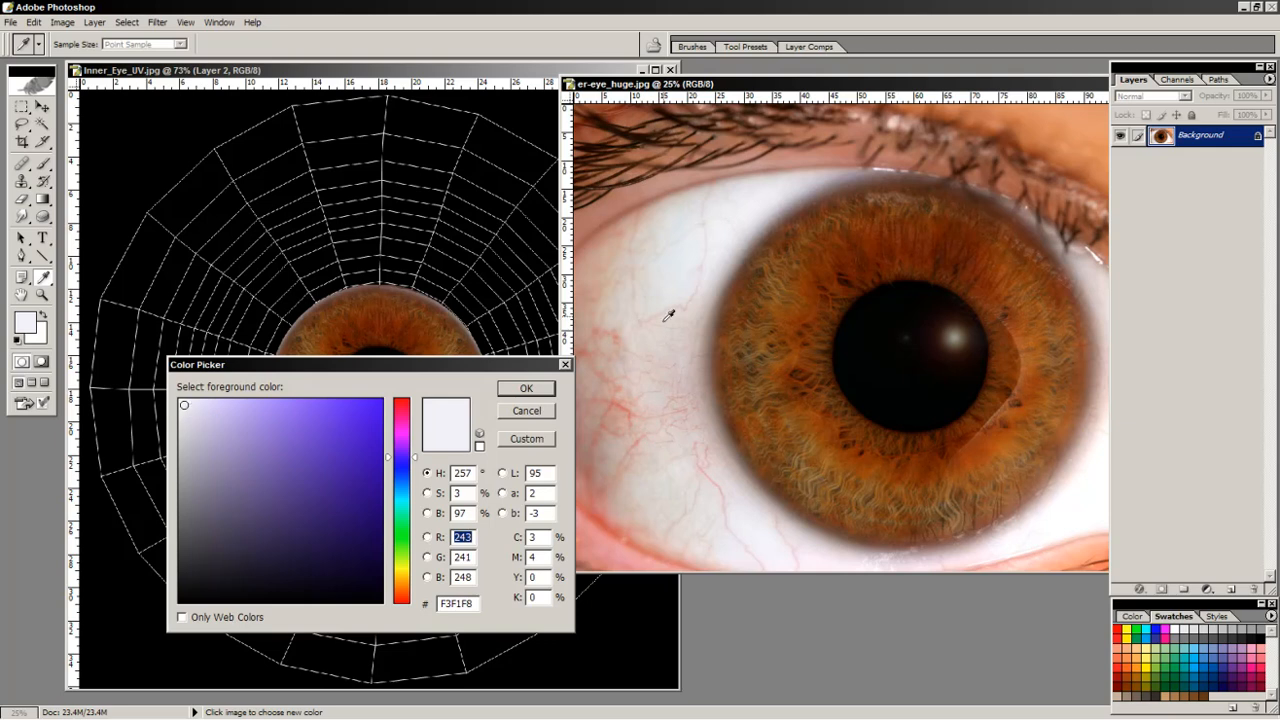
Sample several areas of the eye white around the iris in the photo to compare their colours.
{"action": "left_click_drag", "start_coordinate": [634, 271], "coordinate": [690, 237]}
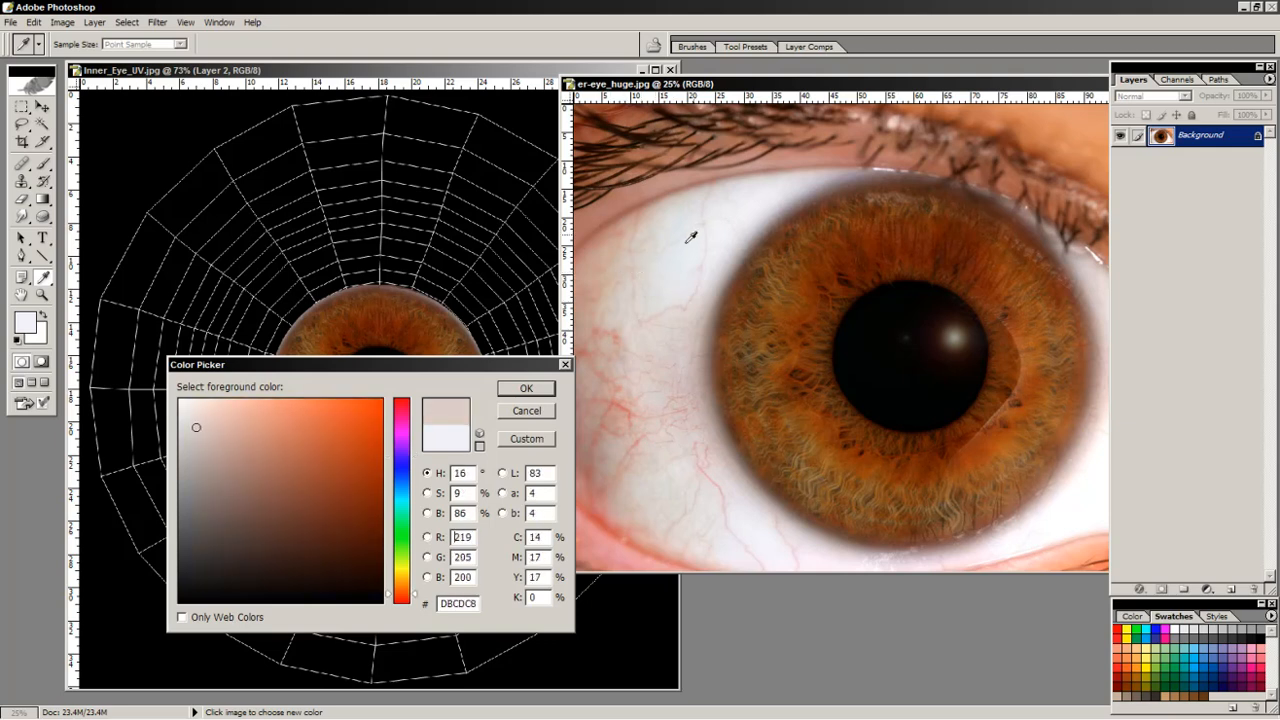
{"action": "left_click", "coordinate": [756, 205]}
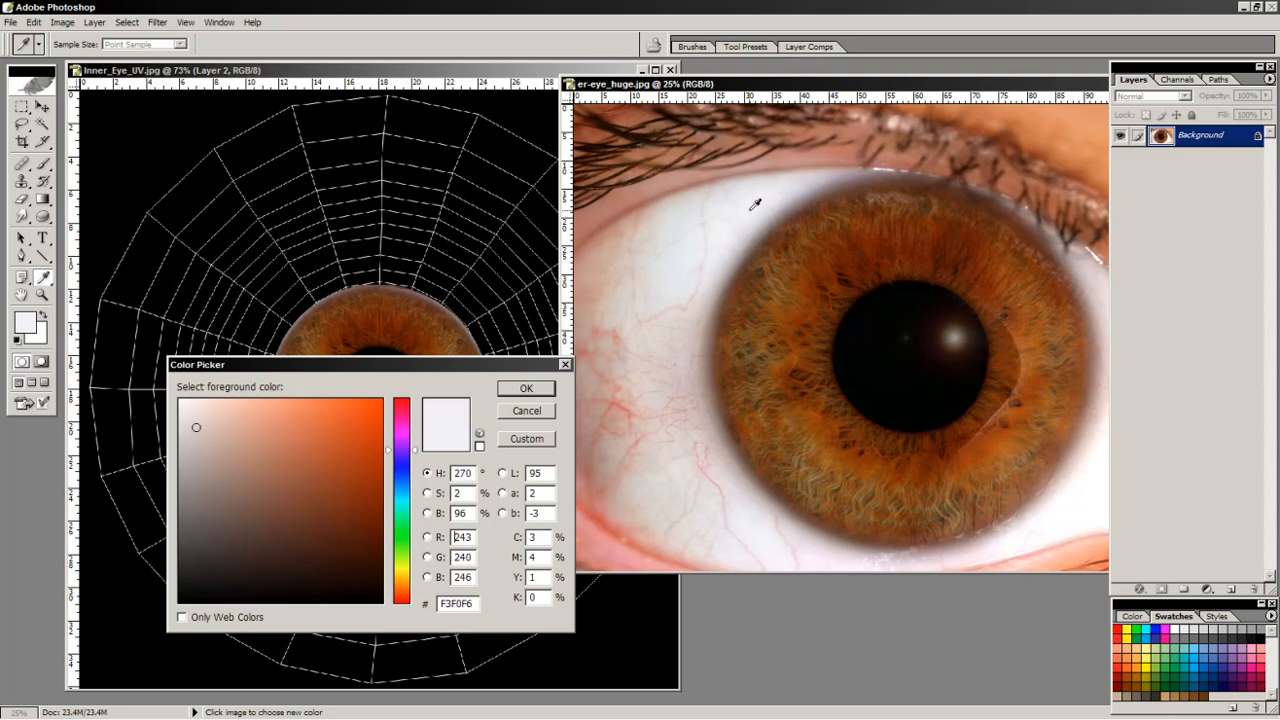
{"action": "left_click_drag", "start_coordinate": [684, 331], "coordinate": [678, 342]}
{"action": "left_click", "coordinate": [681, 338]}
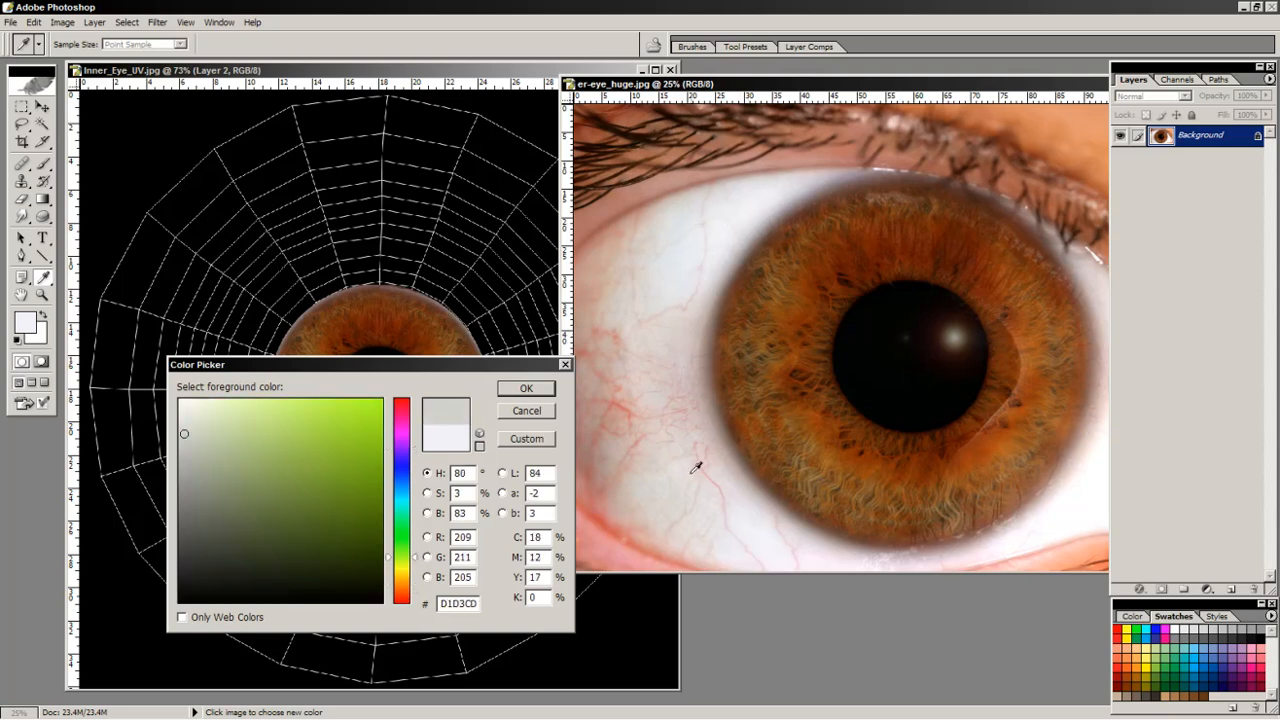
{"action": "left_click_drag", "start_coordinate": [705, 511], "coordinate": [708, 522]}
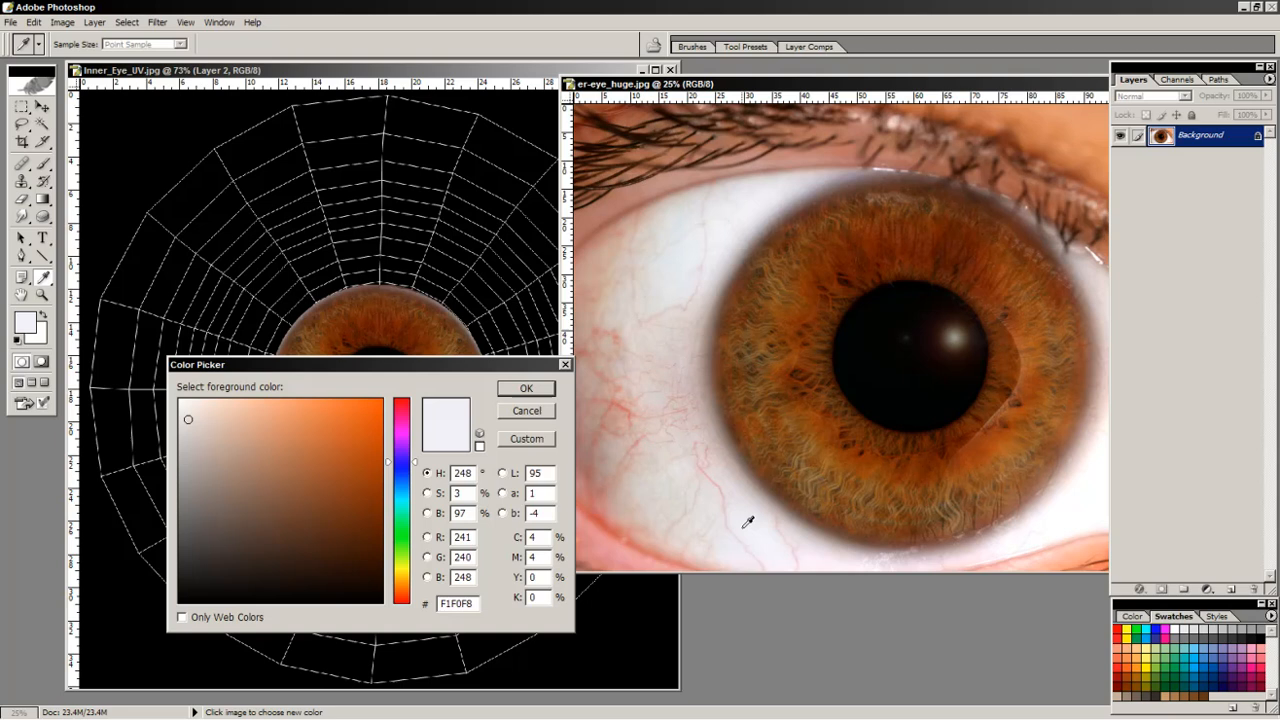
{"action": "left_click", "coordinate": [743, 535]}
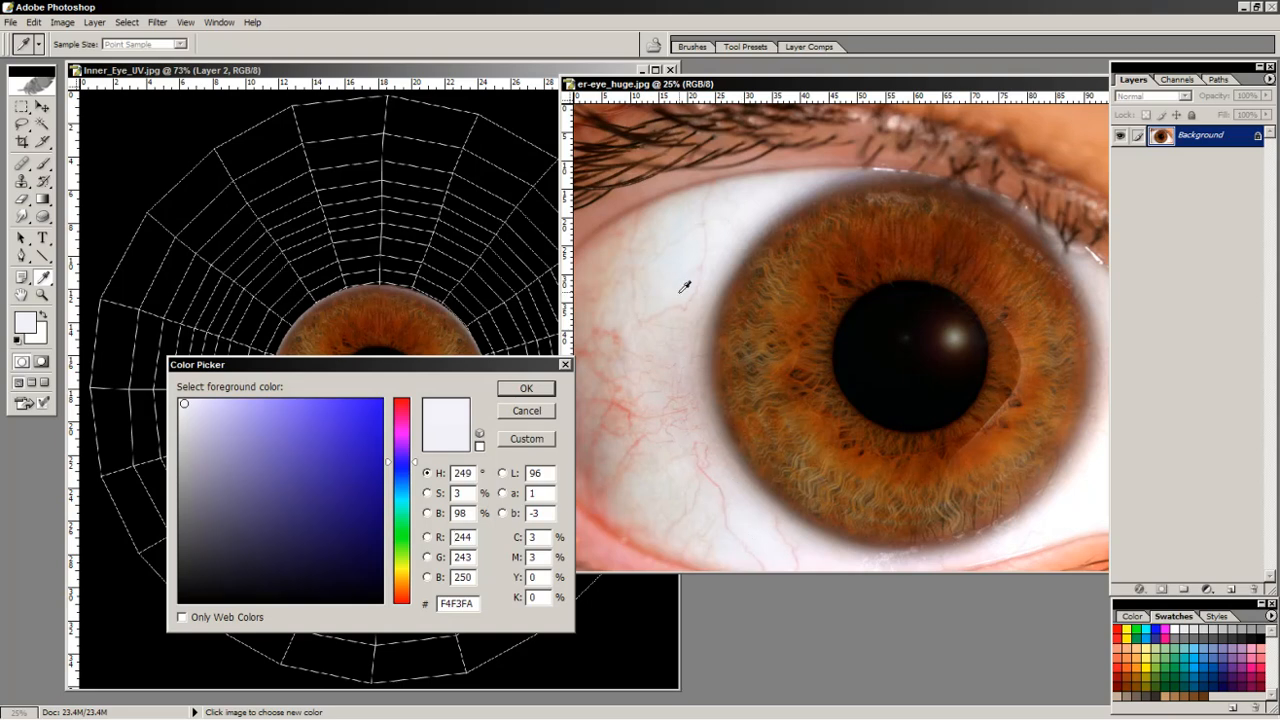
{"action": "left_click", "coordinate": [723, 242]}
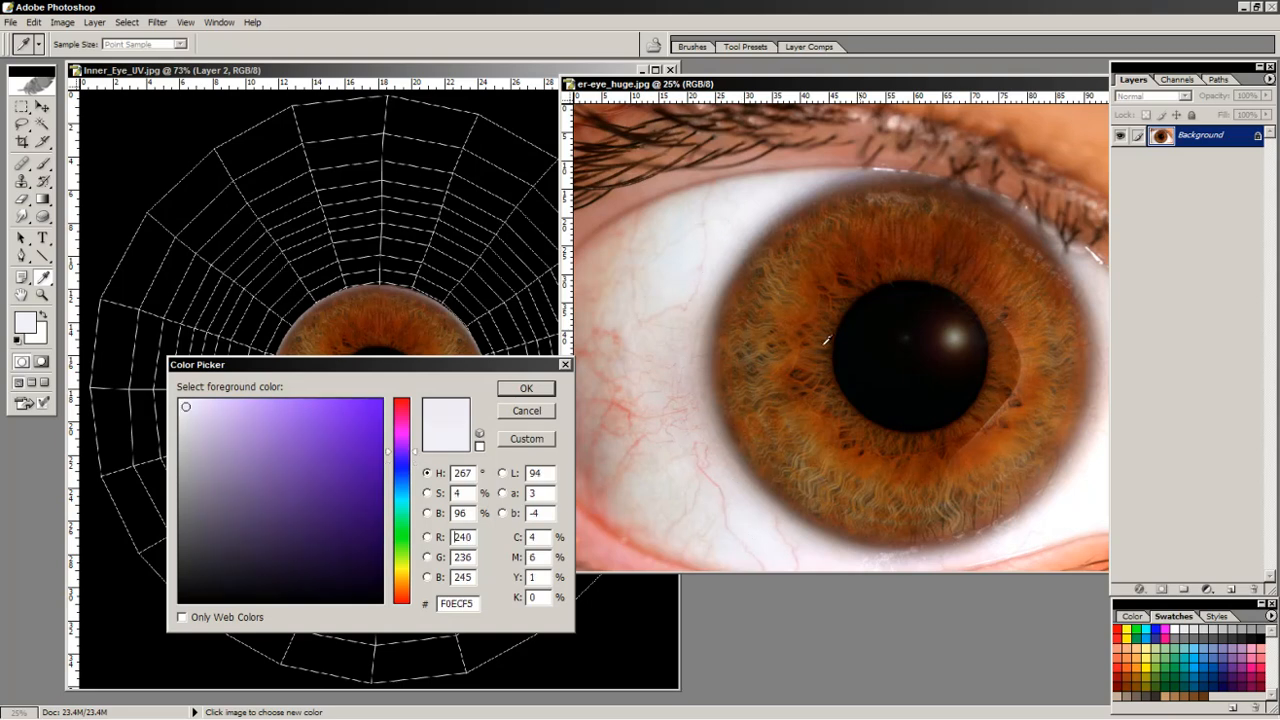
{"action": "left_click", "coordinate": [1074, 507]}
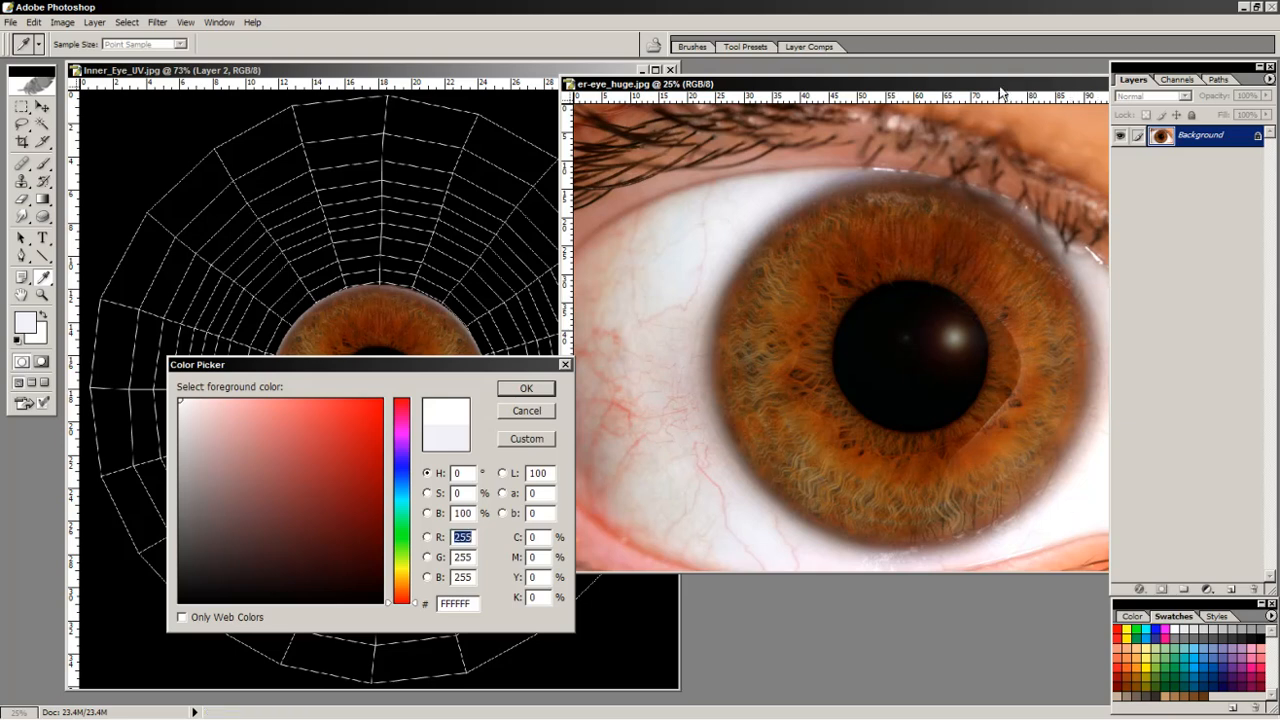
Sample the eye white at the upper outer side of the photo's iris and lighten it to foreground colour E2DBDA.
{"action": "left_click", "coordinate": [1091, 261]}
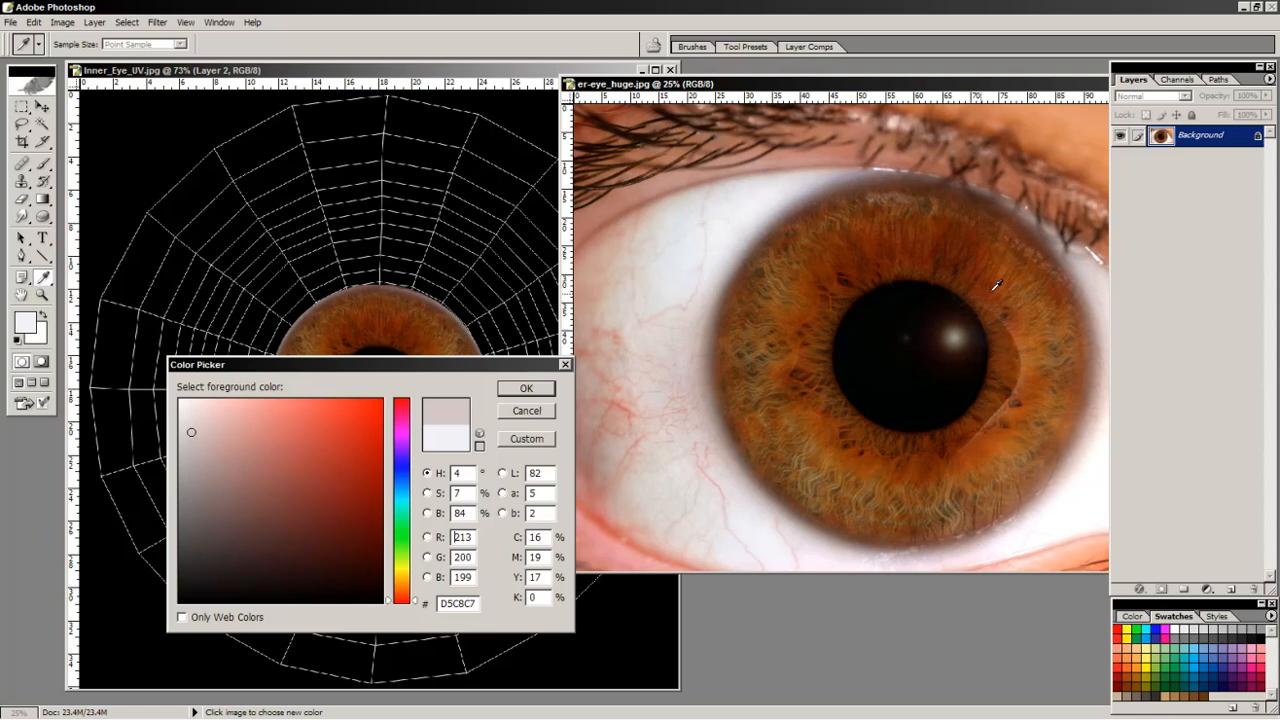
{"action": "left_click", "coordinate": [184, 426]}
{"action": "left_click", "coordinate": [186, 422]}
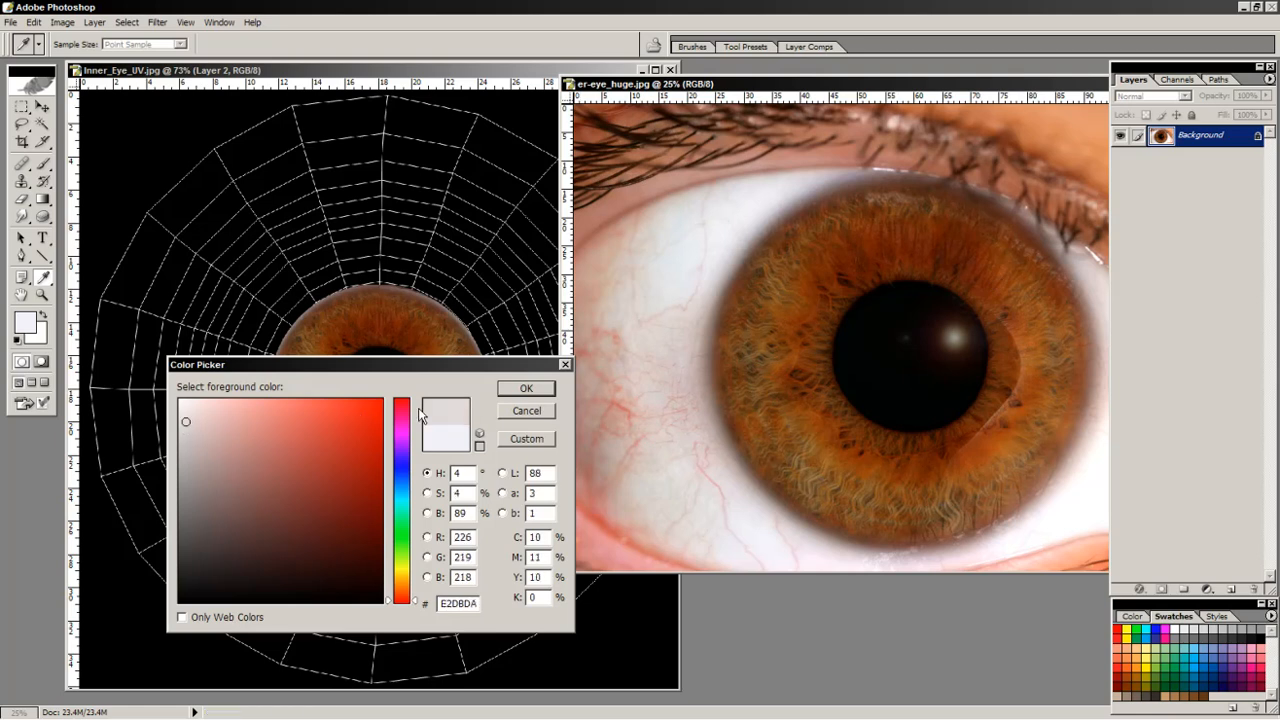
{"action": "left_click", "coordinate": [526, 388]}
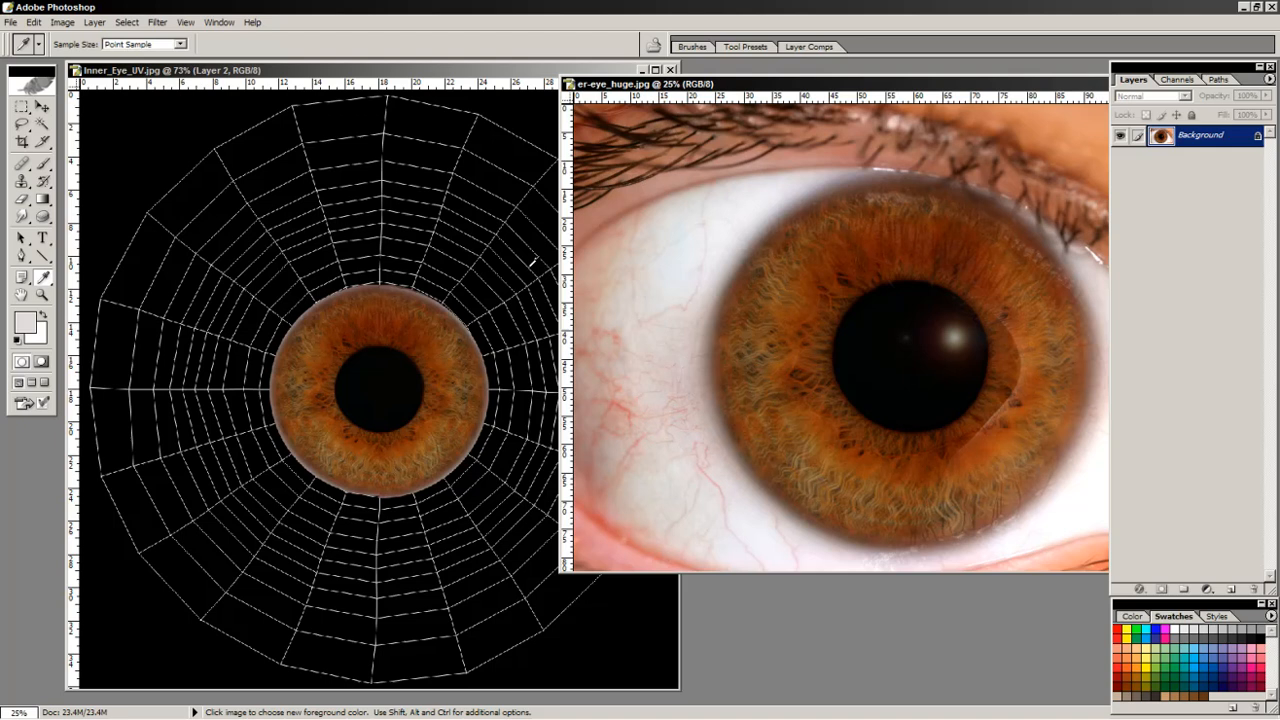
Add a new layer in Inner_Eye_UV.jpg, fill it with the eye-white foreground colour and place it beneath Layer 1.
{"action": "left_click", "coordinate": [446, 88]}
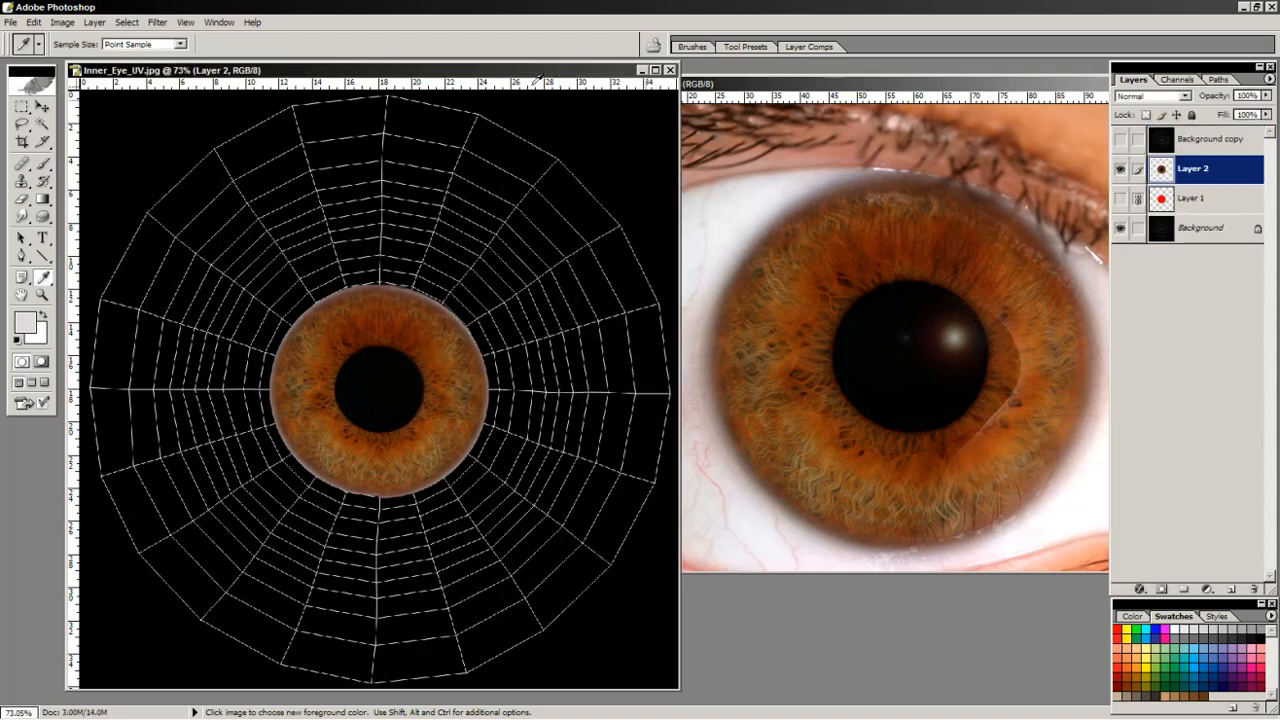
{"action": "left_click", "coordinate": [1218, 200]}
{"action": "left_click", "coordinate": [1231, 591]}
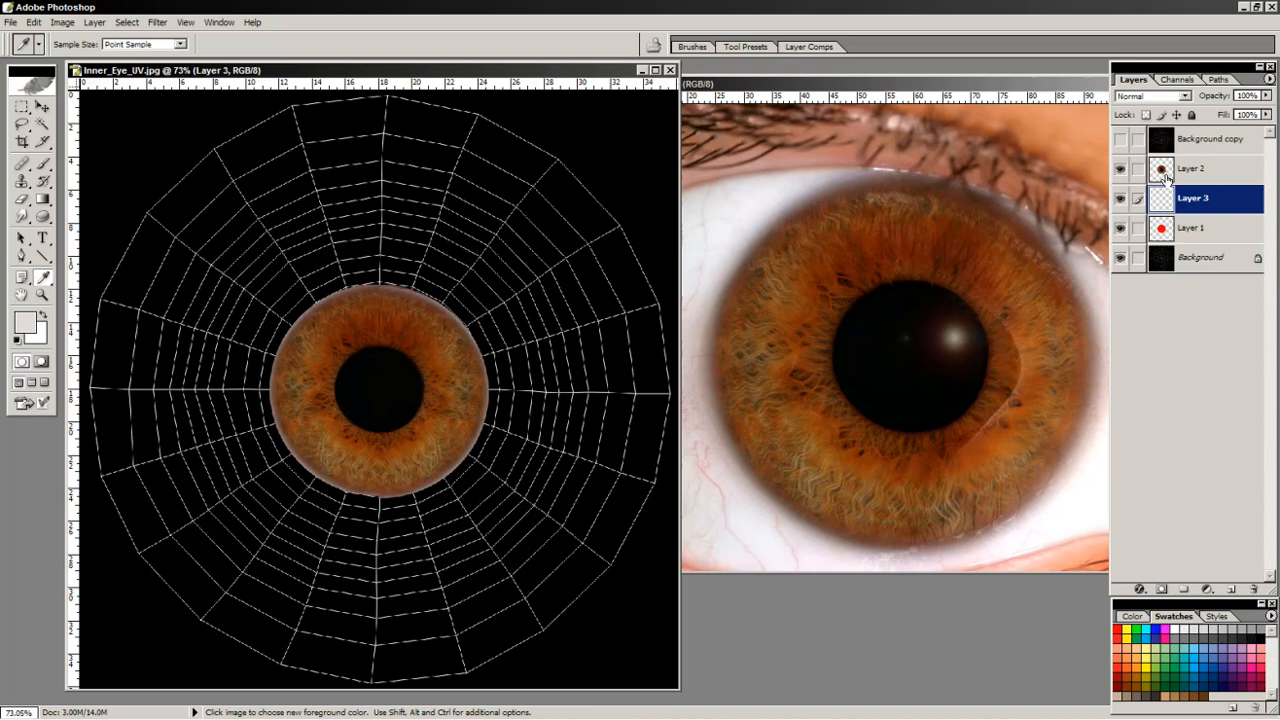
{"action": "key", "text": "alt"}
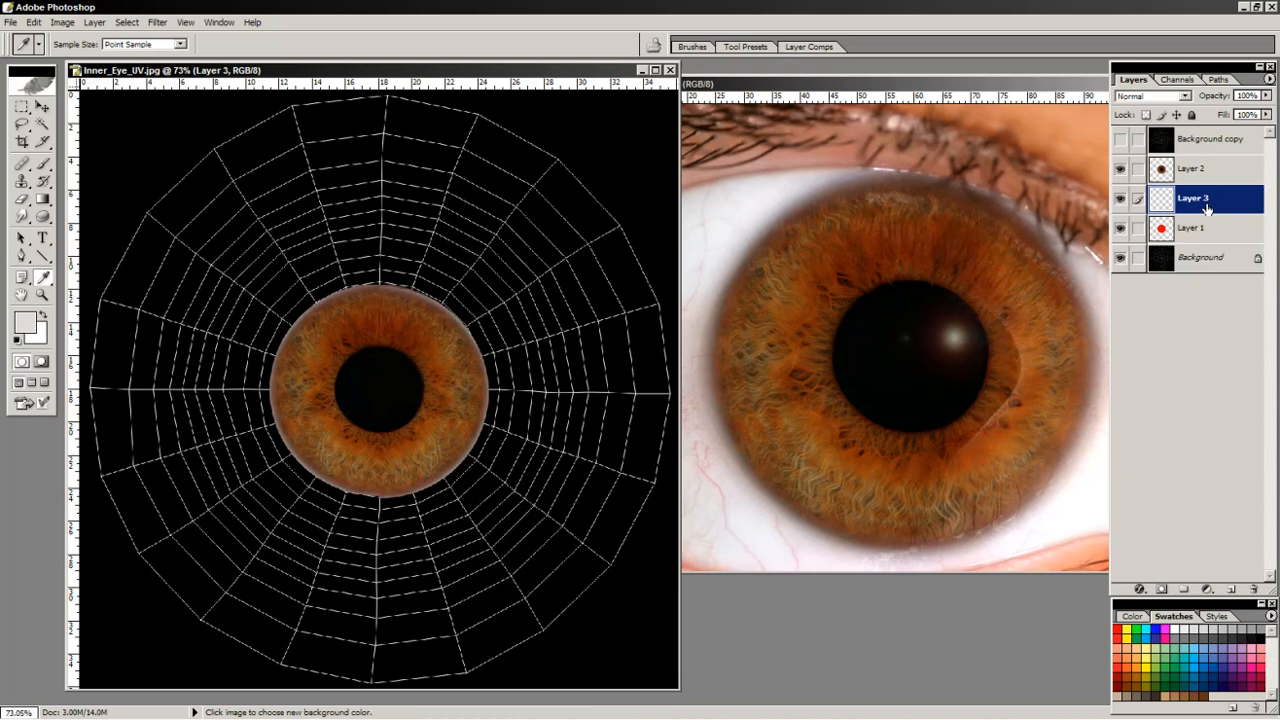
{"action": "key", "text": "alt+BackSpace"}
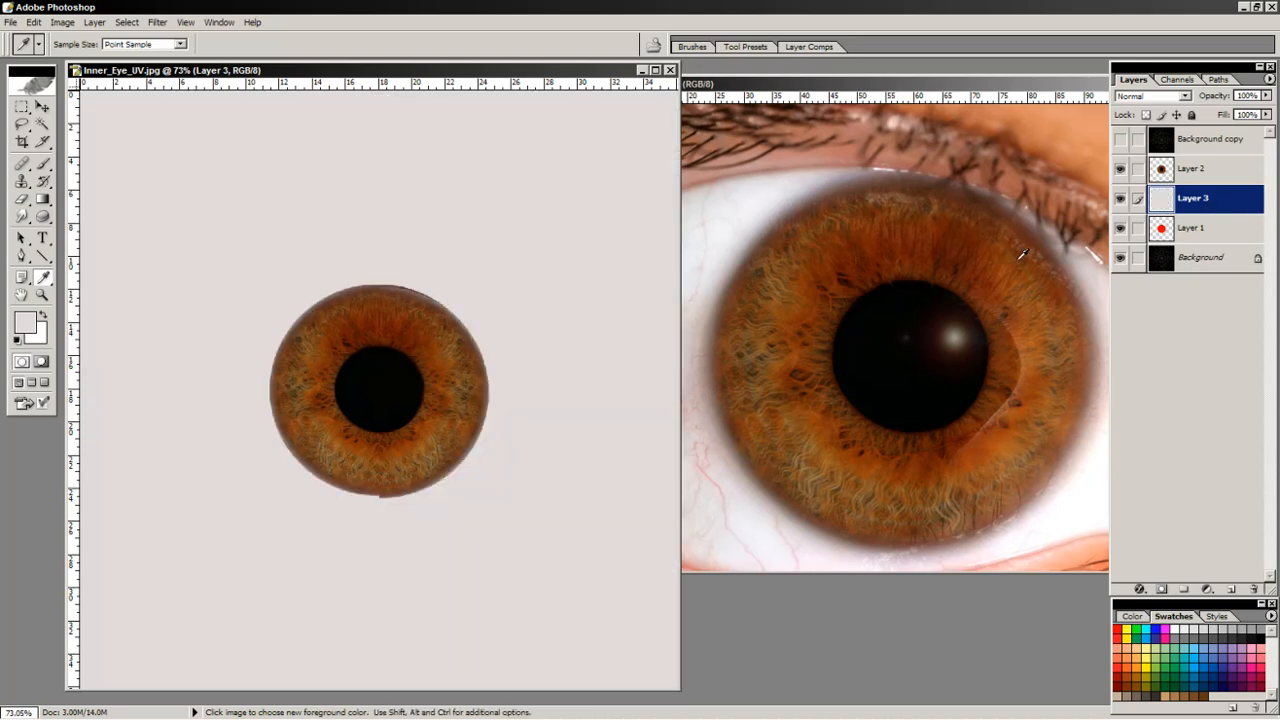
{"action": "left_click_drag", "start_coordinate": [1212, 198], "coordinate": [1212, 244]}
Clip Layer 2 to the Layer 1 circle and merge the eye-white Layer 3 down into the Background.
{"action": "left_click", "coordinate": [1220, 183], "text": "alt"}
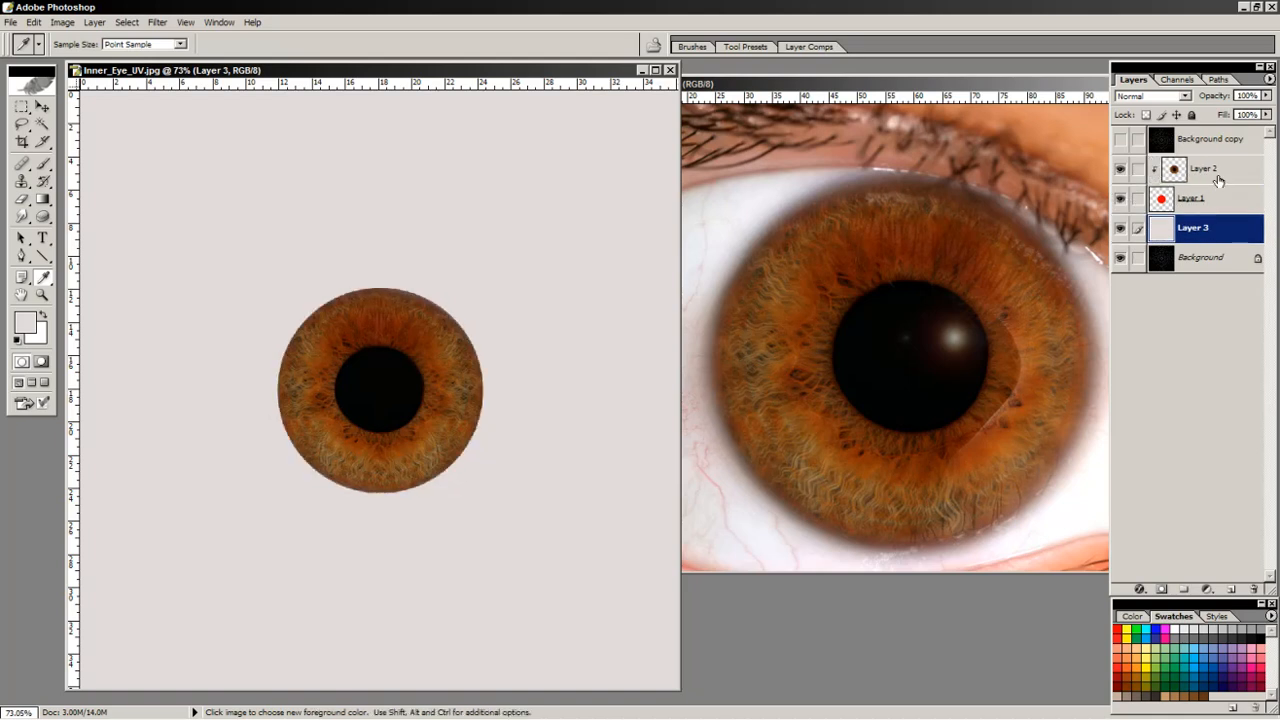
{"action": "left_click", "coordinate": [41, 295]}
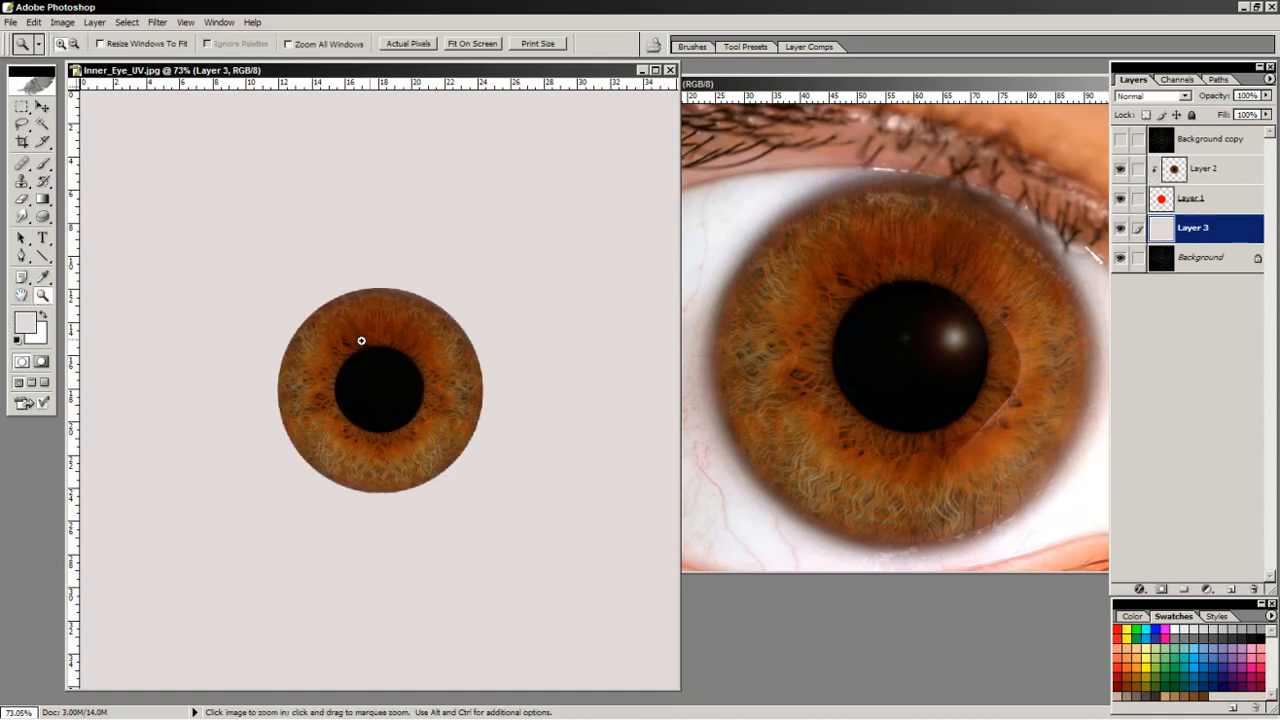
{"action": "left_click_drag", "start_coordinate": [297, 269], "coordinate": [533, 536]}
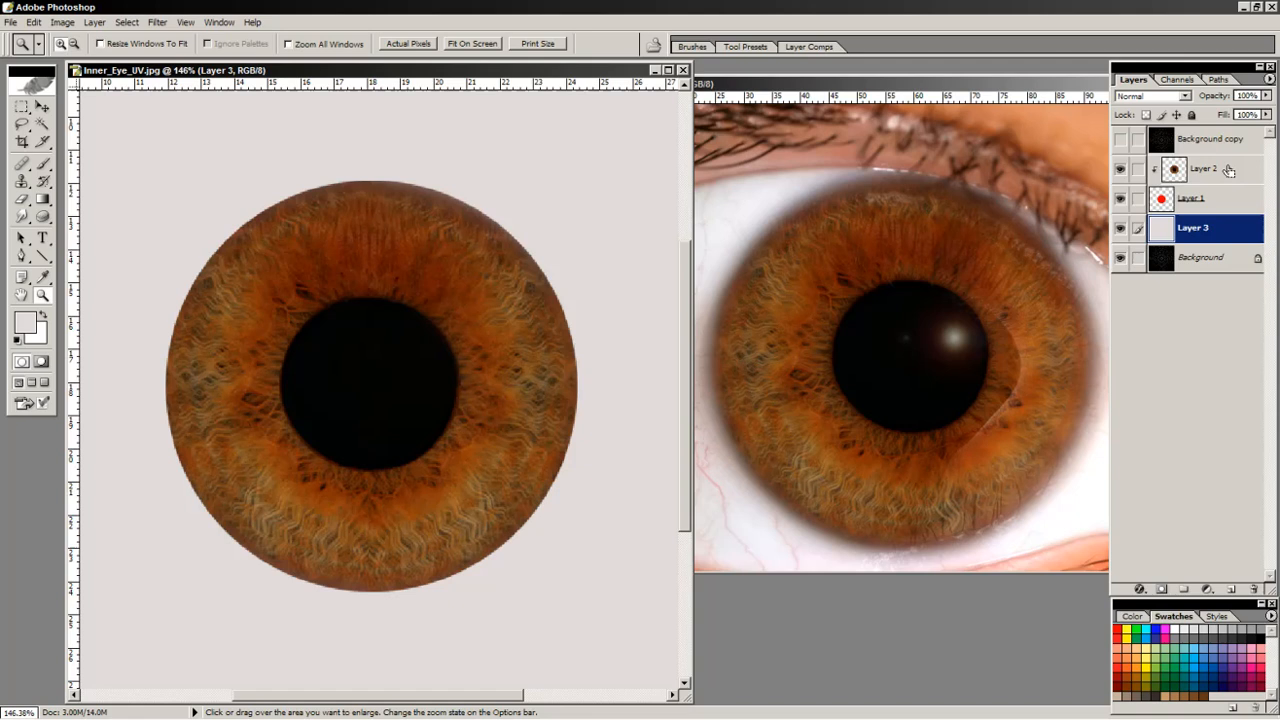
{"action": "key", "text": "ctrl+e"}
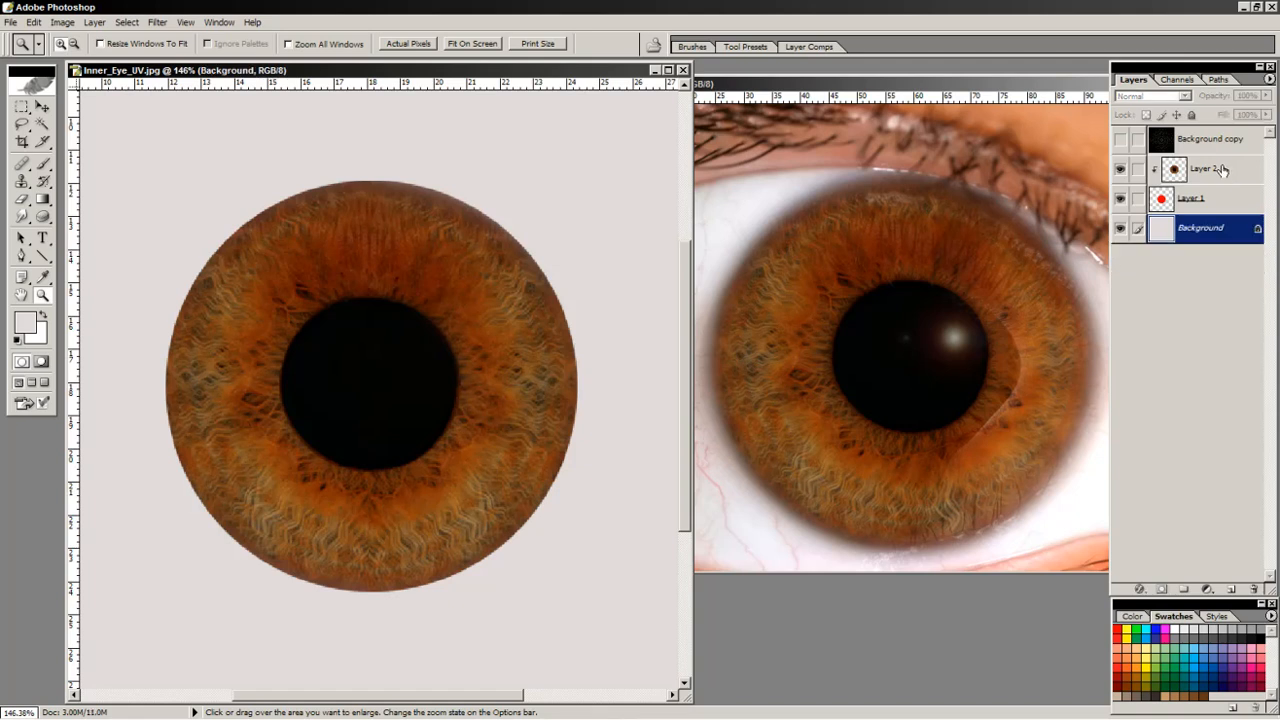
Merge Layer 2 with the linked Layer 1 circle, and place a duplicate of the result directly beneath it.
{"action": "left_click", "coordinate": [1222, 170]}
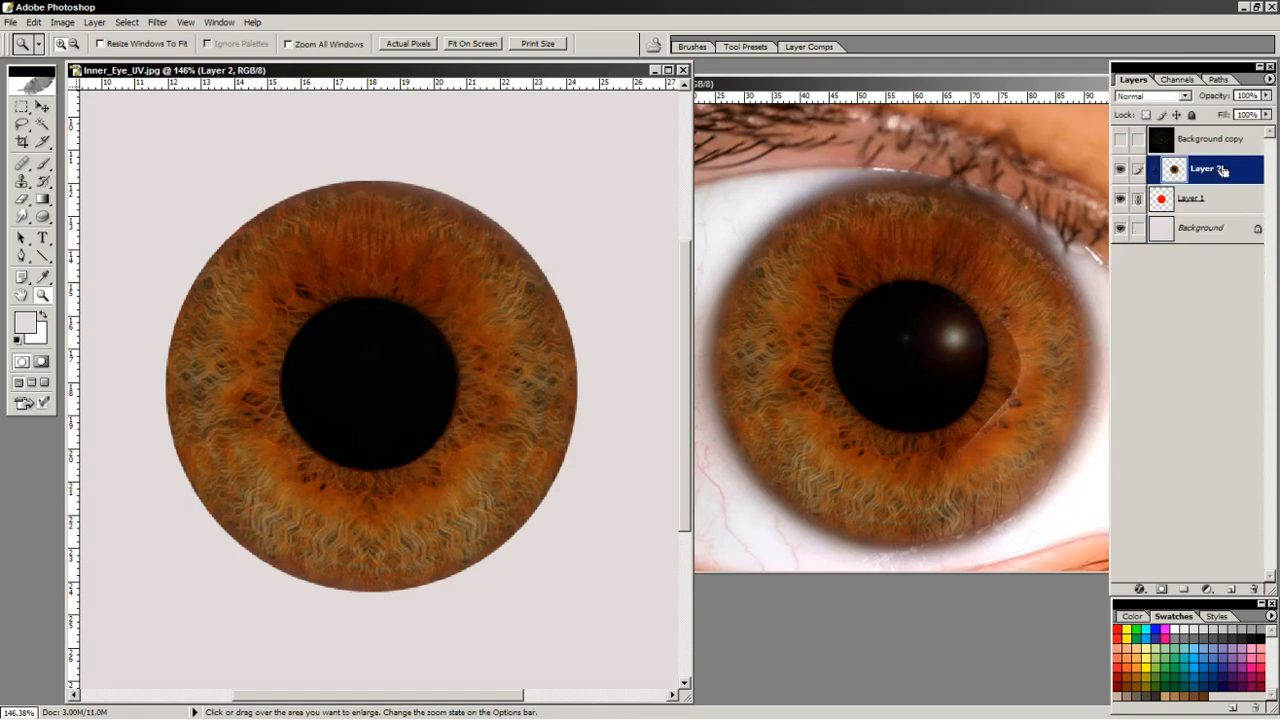
{"action": "left_click_drag", "start_coordinate": [1221, 175], "coordinate": [1231, 589]}
{"action": "key", "text": "ctrl+e"}
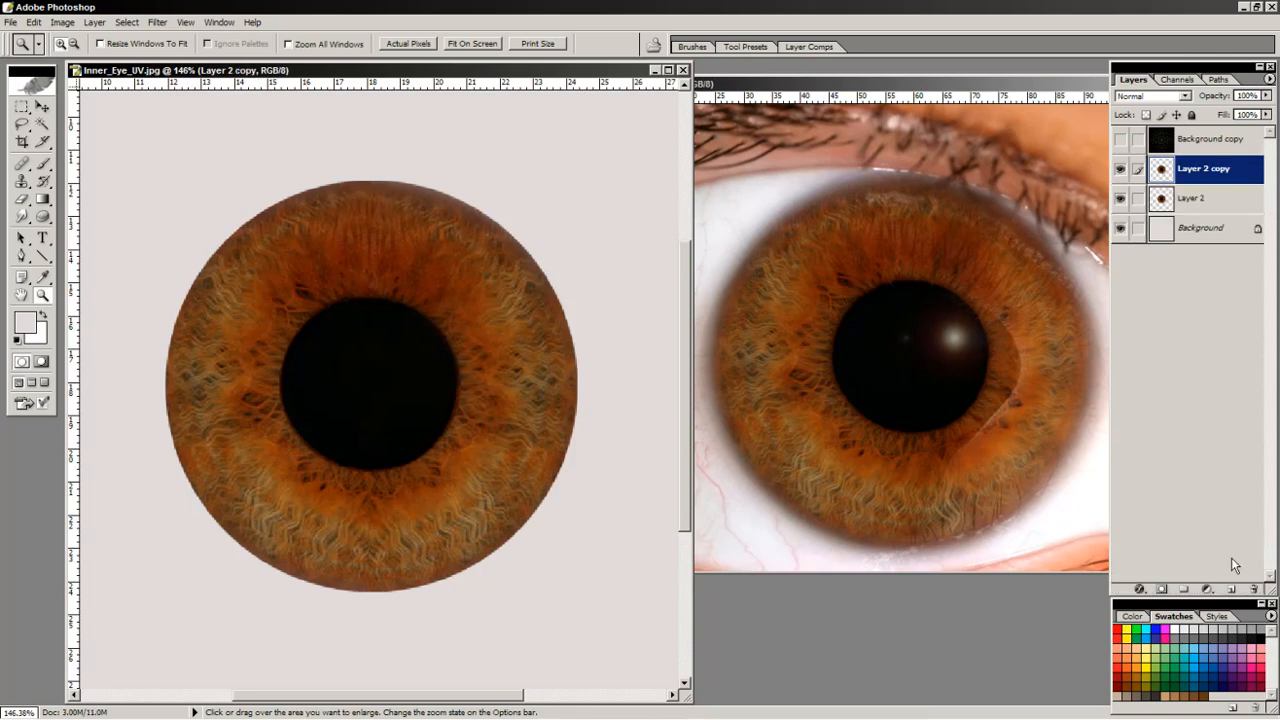
{"action": "left_click_drag", "start_coordinate": [1195, 178], "coordinate": [1200, 212]}
Rename the upper iris layer as Eye and its copy below as Dark.
{"action": "double_click", "coordinate": [1193, 170]}
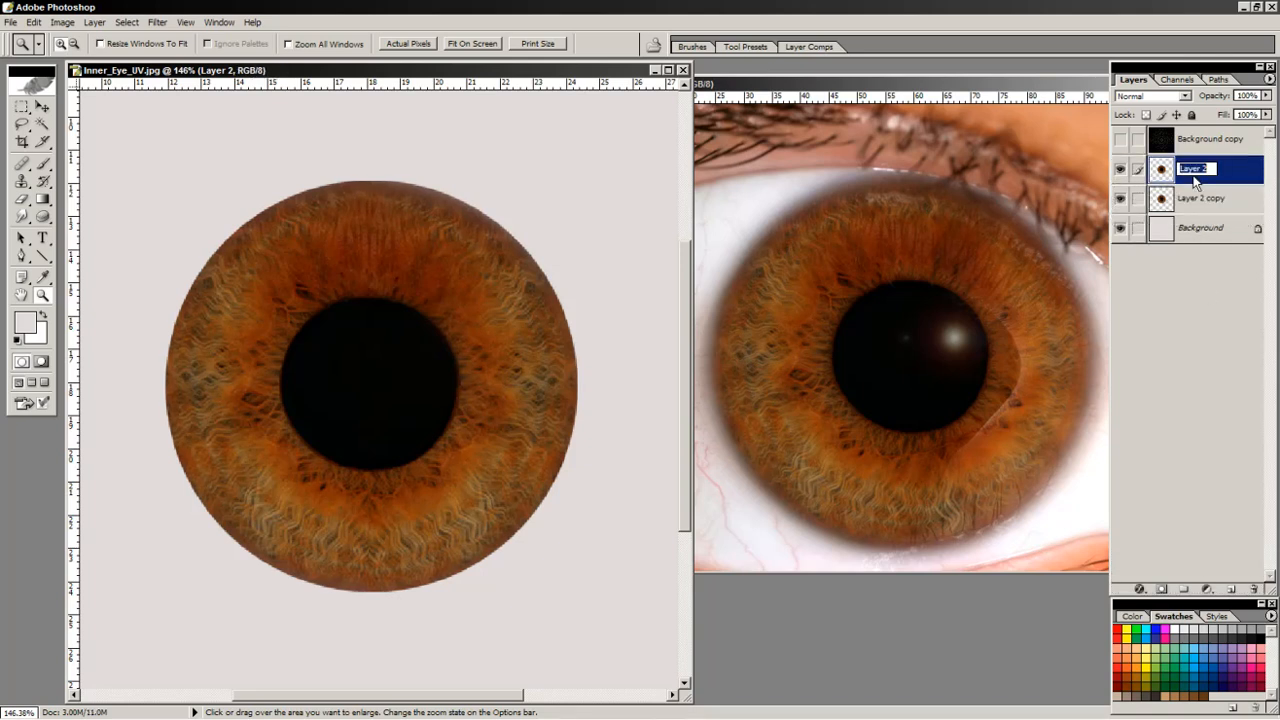
{"action": "type", "text": "Eye"}
{"action": "key", "text": "Return"}
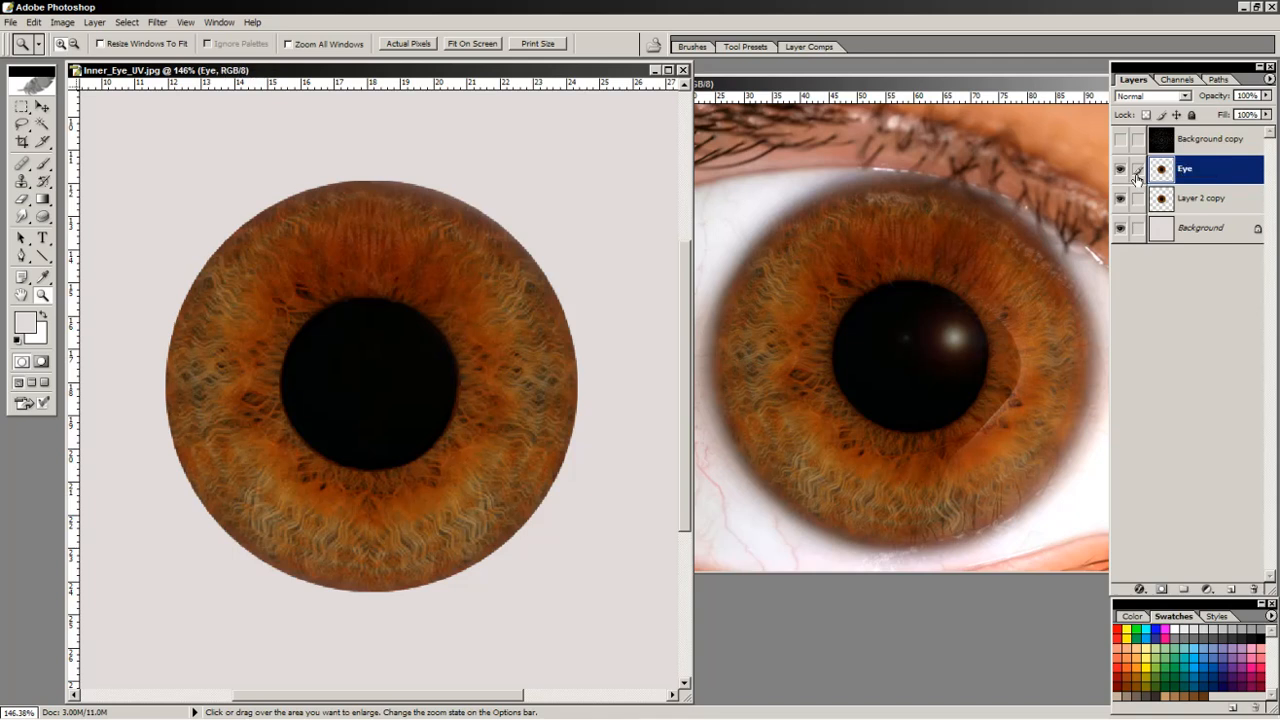
{"action": "double_click", "coordinate": [1193, 200]}
{"action": "type", "text": "Dark"}
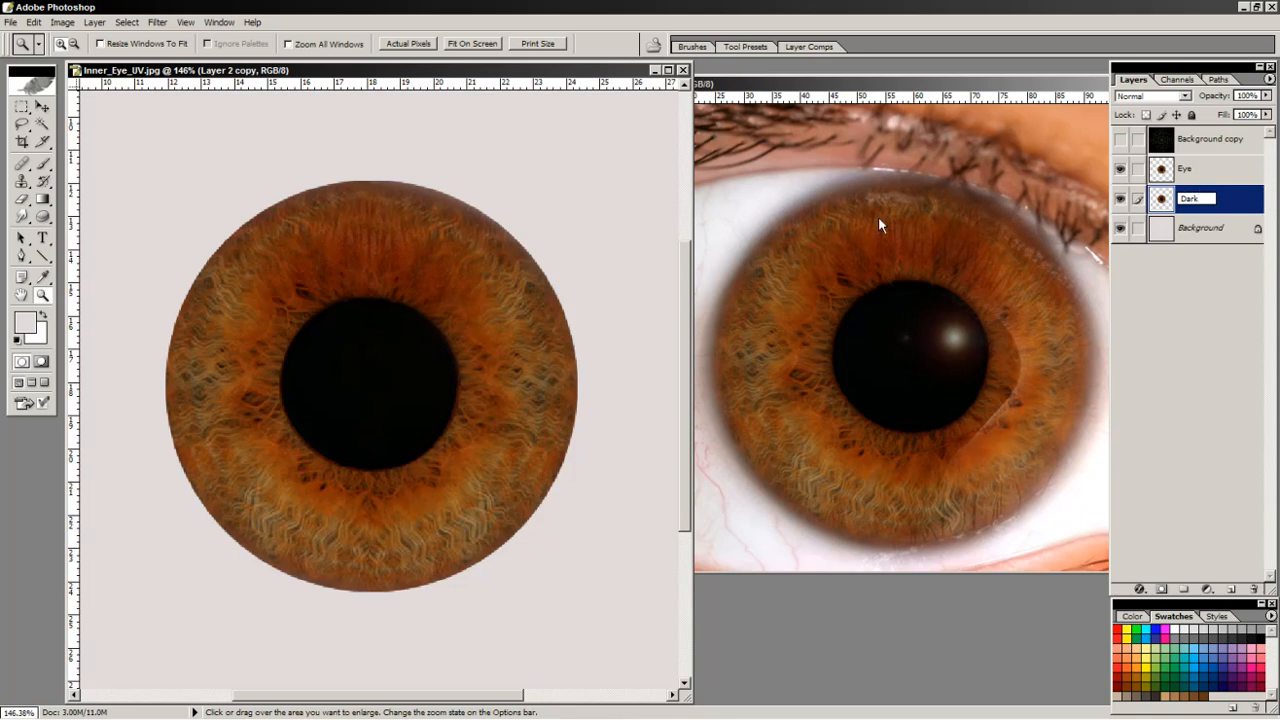
{"action": "key", "text": "Return"}
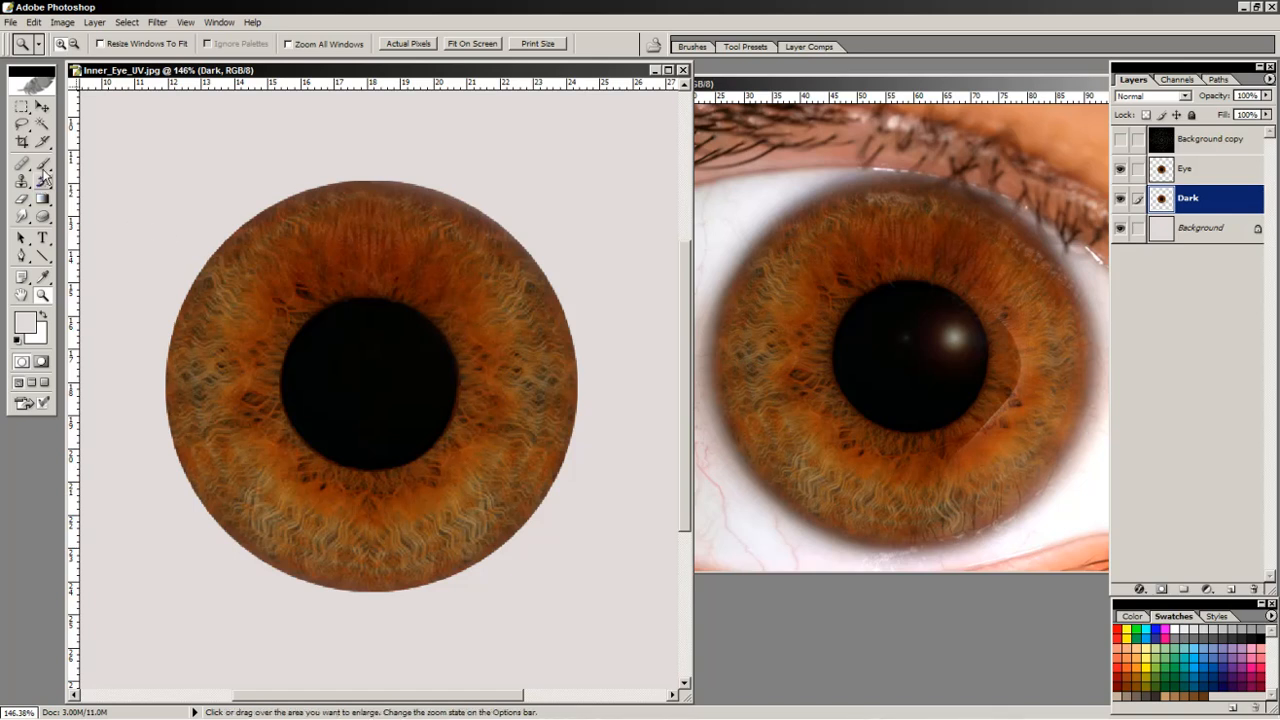
Fill the Dark layer's iris shape with the greyish colour sampled from the photo's iris rim, locking transparency only for the fill.
{"action": "left_click", "coordinate": [44, 279]}
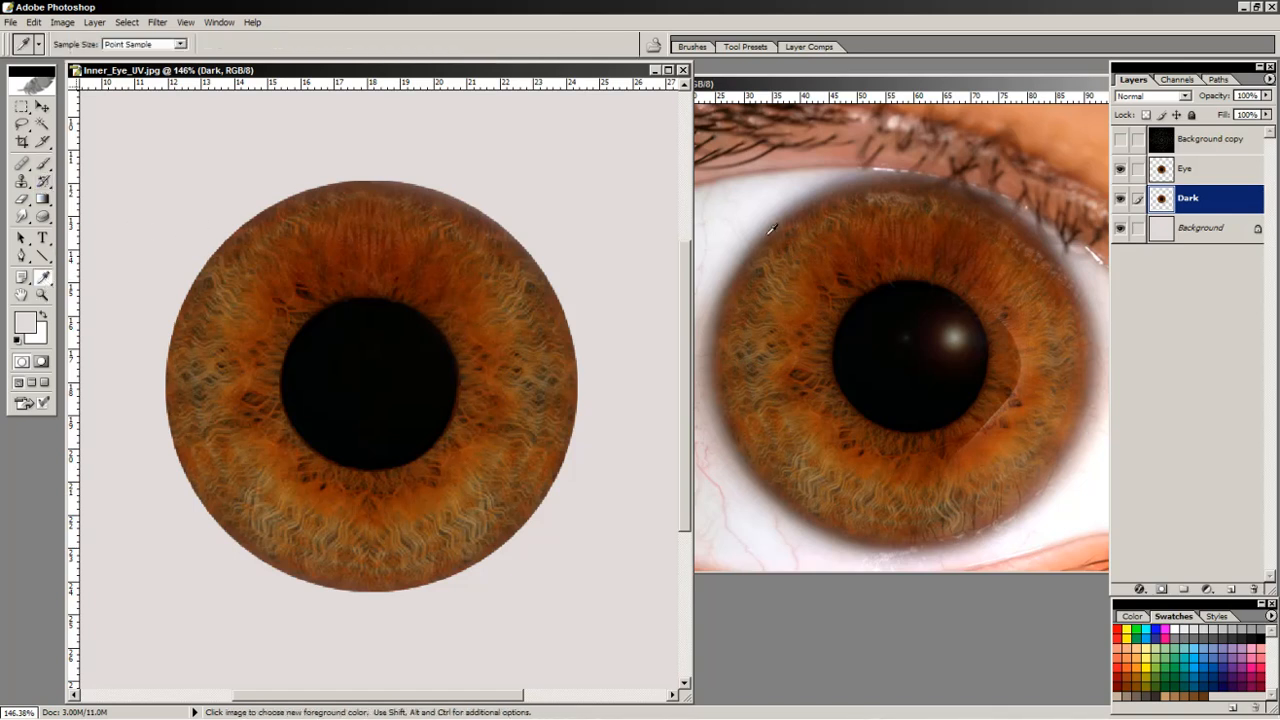
{"action": "left_click", "coordinate": [820, 190]}
{"action": "left_click", "coordinate": [1147, 115]}
{"action": "key", "text": "alt"}
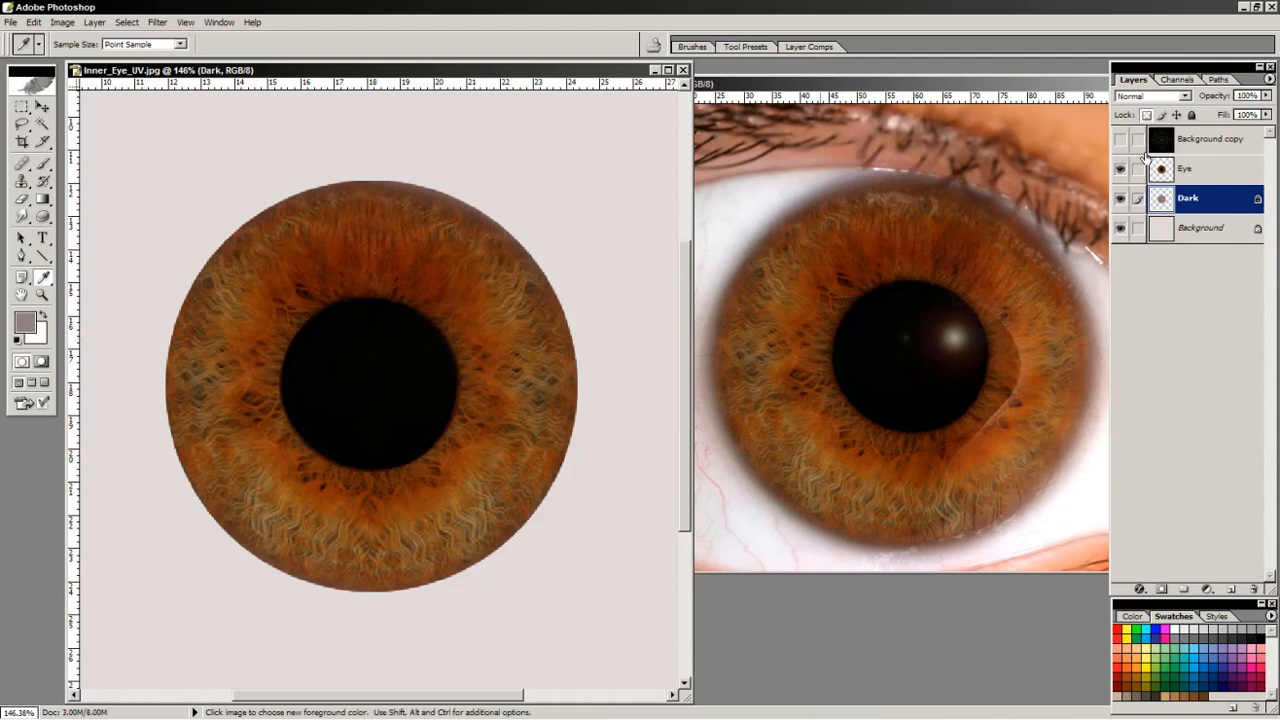
{"action": "left_click", "coordinate": [1147, 115]}
Apply a Gaussian Blur with a 12.6-pixel radius to the Dark layer.
{"action": "left_click", "coordinate": [155, 23]}
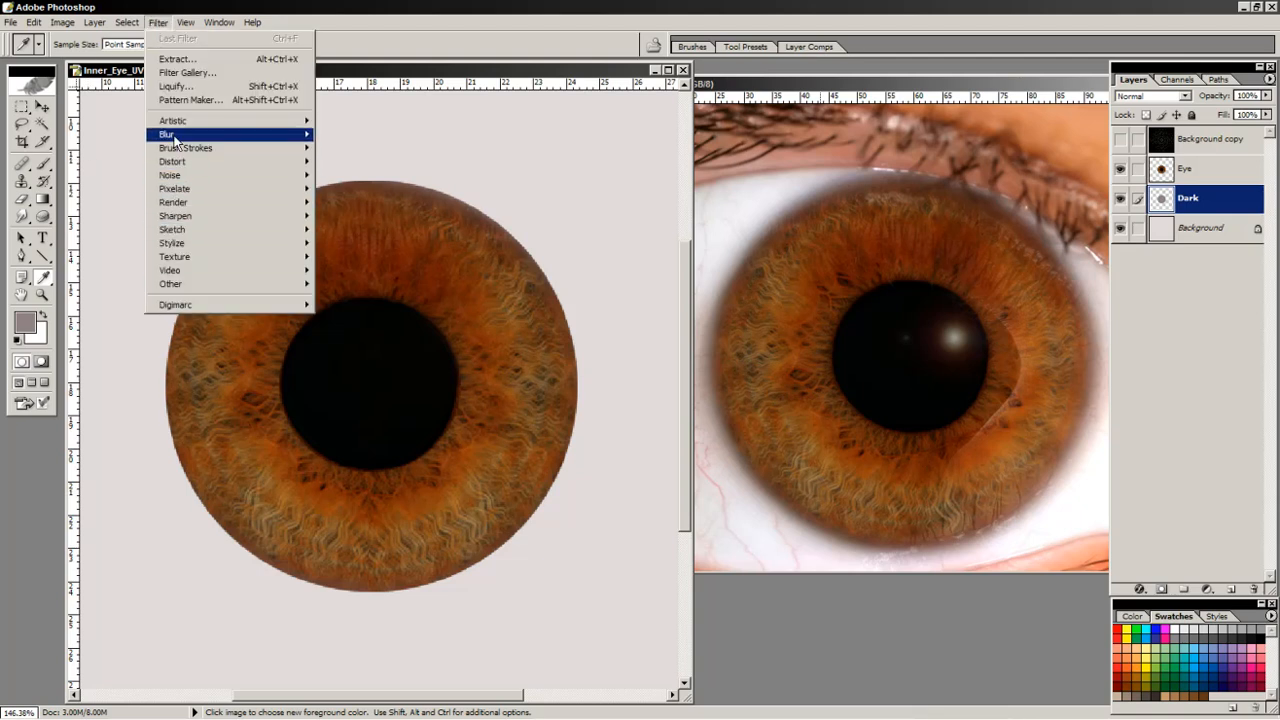
{"action": "mouse_move", "coordinate": [174, 139]}
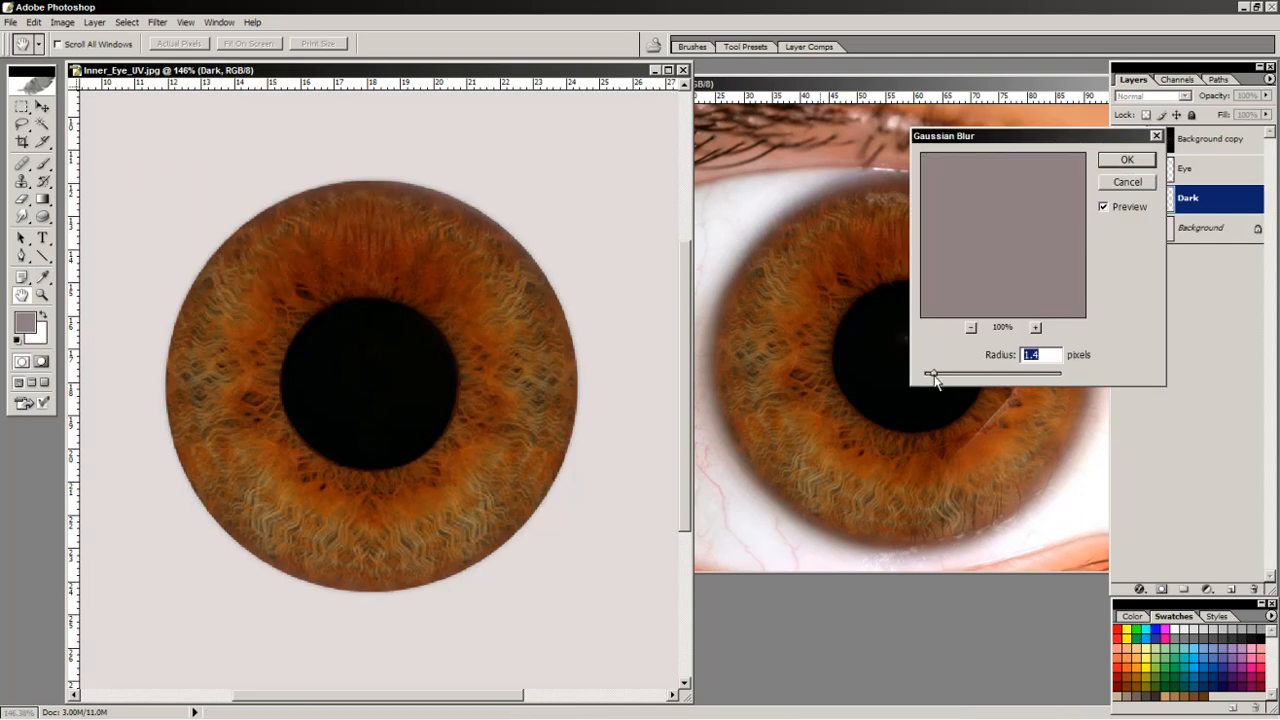
{"action": "left_click_drag", "start_coordinate": [935, 380], "coordinate": [969, 377]}
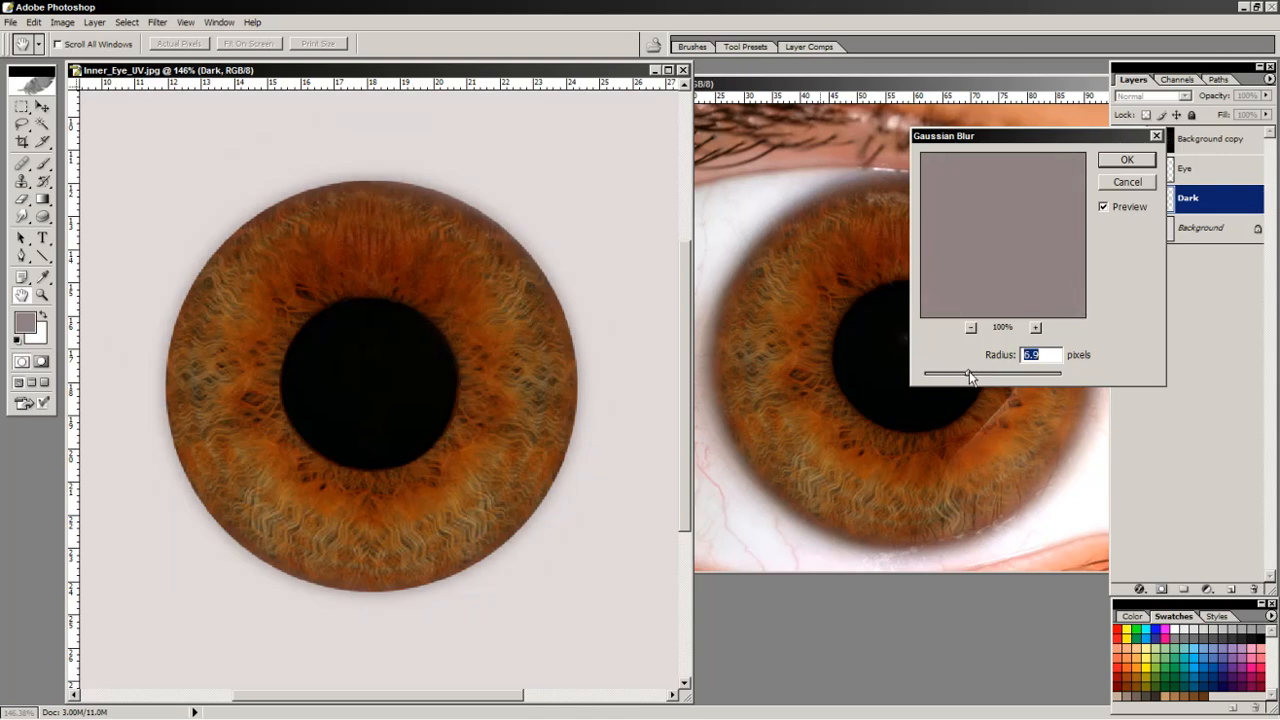
{"action": "left_click", "coordinate": [274, 200]}
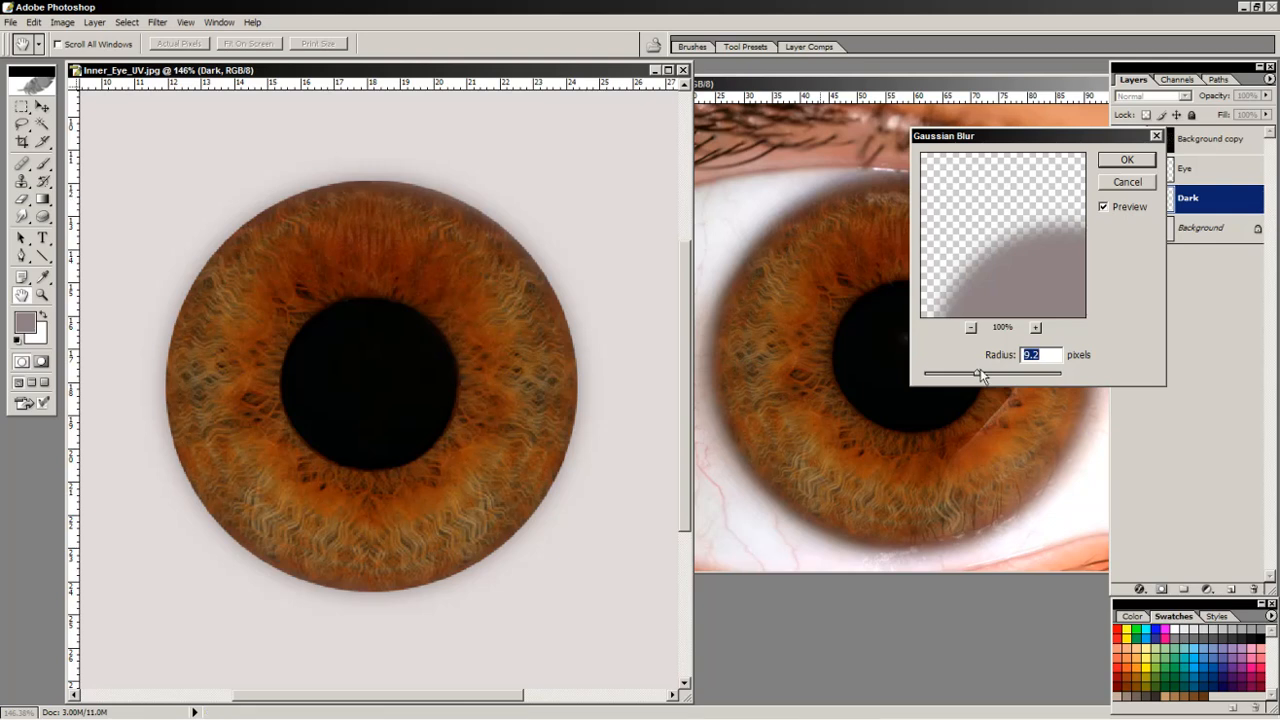
{"action": "left_click_drag", "start_coordinate": [981, 376], "coordinate": [982, 376]}
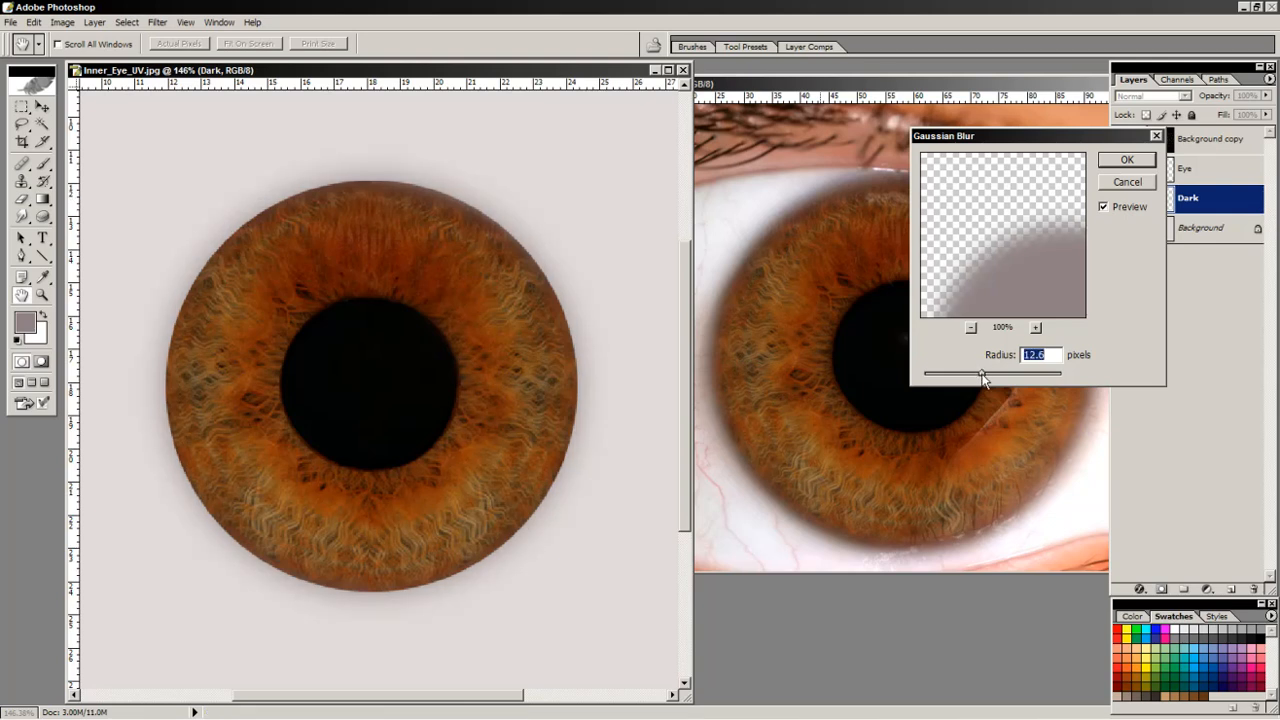
{"action": "left_click", "coordinate": [1123, 162]}
Strengthen the dark halo by duplicating the Dark layer four times and merging all the copies back down into Dark.
{"action": "left_click_drag", "start_coordinate": [1205, 199], "coordinate": [1229, 592]}
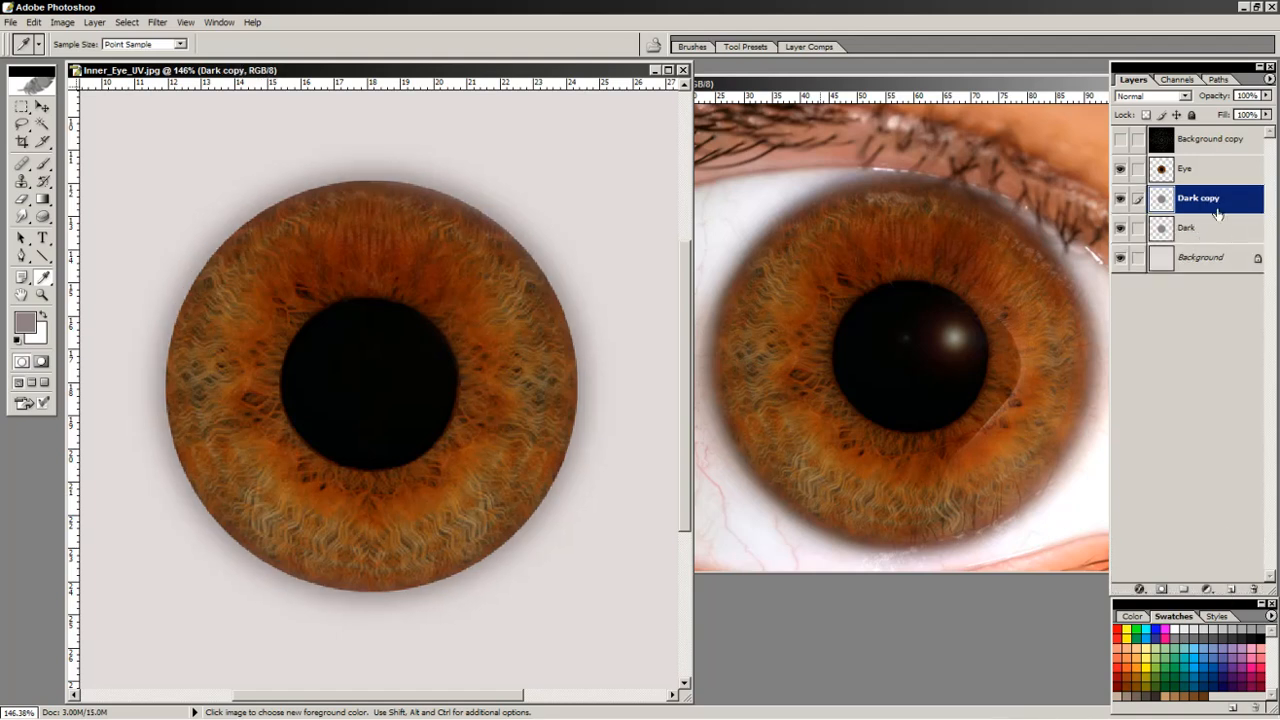
{"action": "left_click_drag", "start_coordinate": [1217, 215], "coordinate": [1231, 594]}
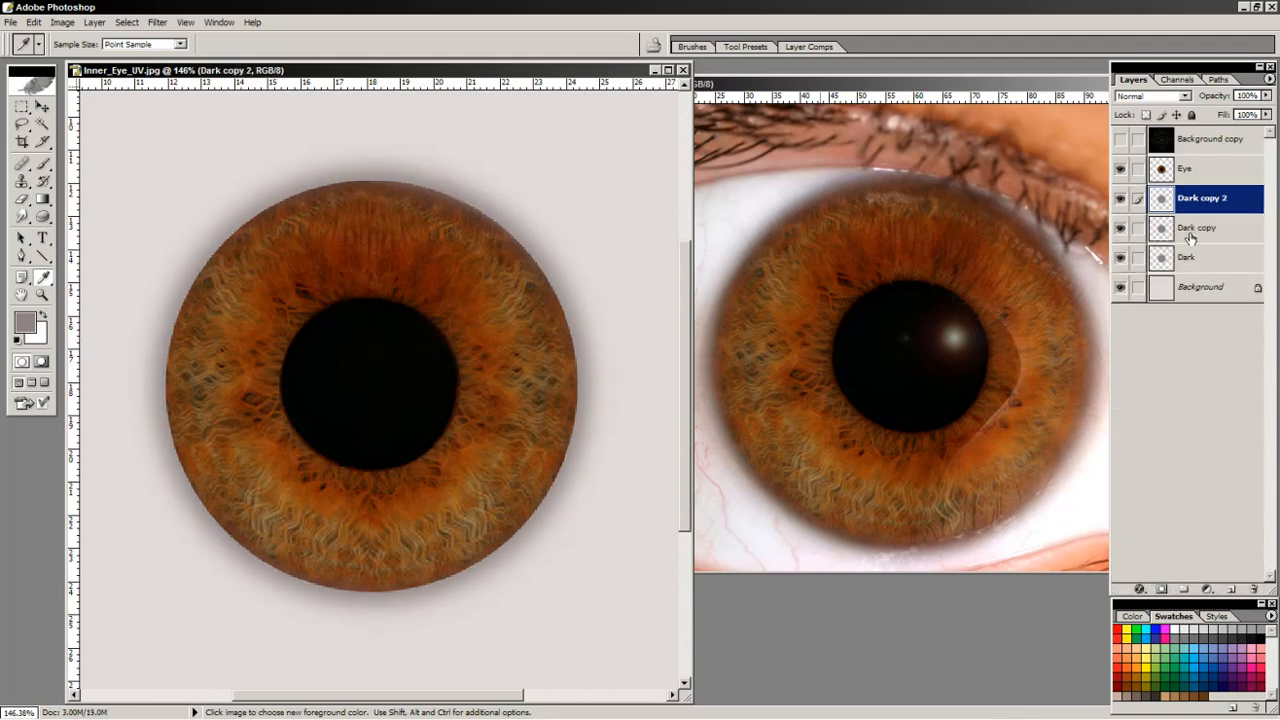
{"action": "left_click_drag", "start_coordinate": [1175, 203], "coordinate": [1234, 590]}
{"action": "left_click_drag", "start_coordinate": [1206, 204], "coordinate": [1231, 592]}
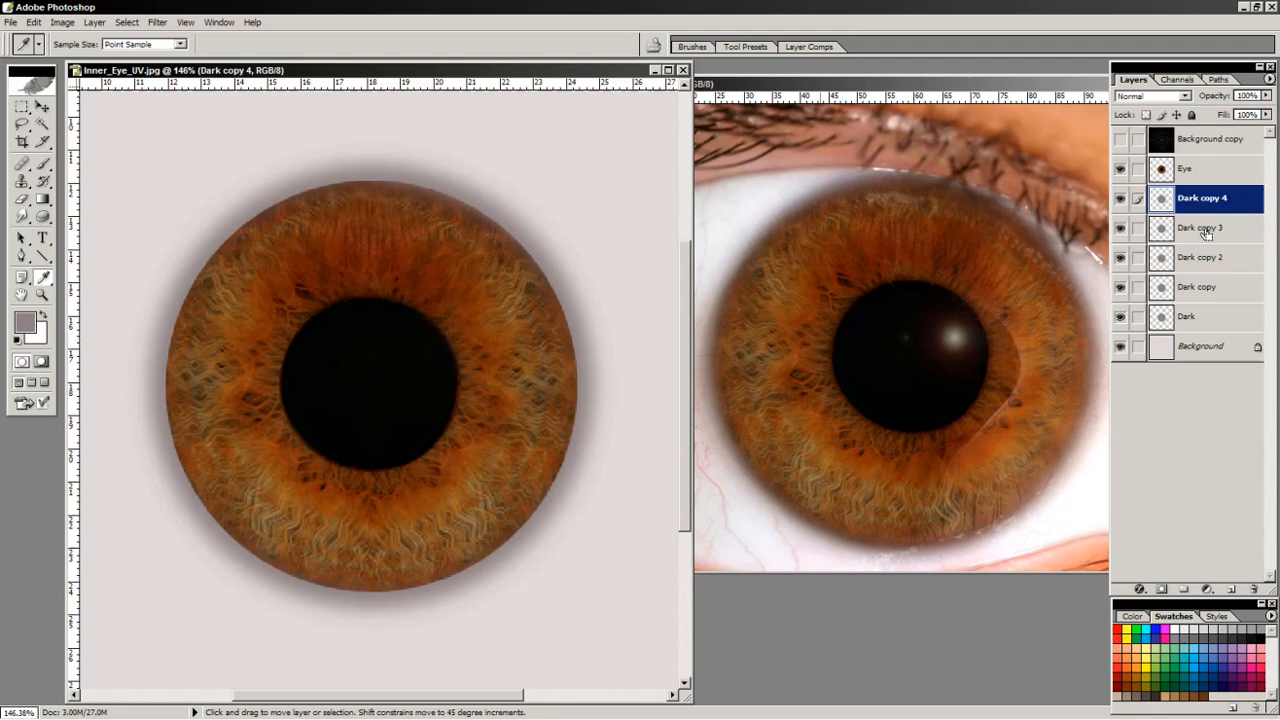
{"action": "key", "text": "ctrl+alt+z"}
{"action": "key", "text": "ctrl+alt+z"}
{"action": "key", "text": "ctrl+alt+z"}
{"action": "key", "text": "ctrl+alt+z"}
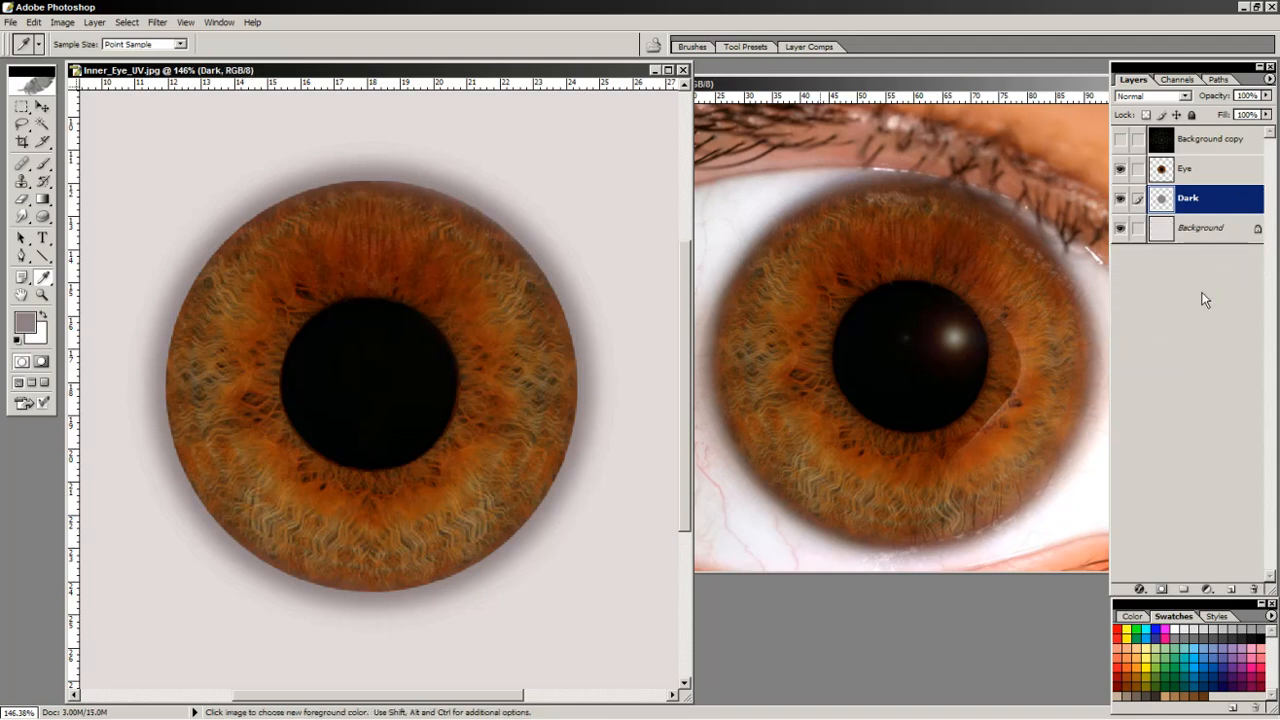
Save a JPEG copy over Inner_Eye_Color in the Eyeball_Rig folder at Maximum quality 10.
{"action": "double_click", "coordinate": [21, 295]}
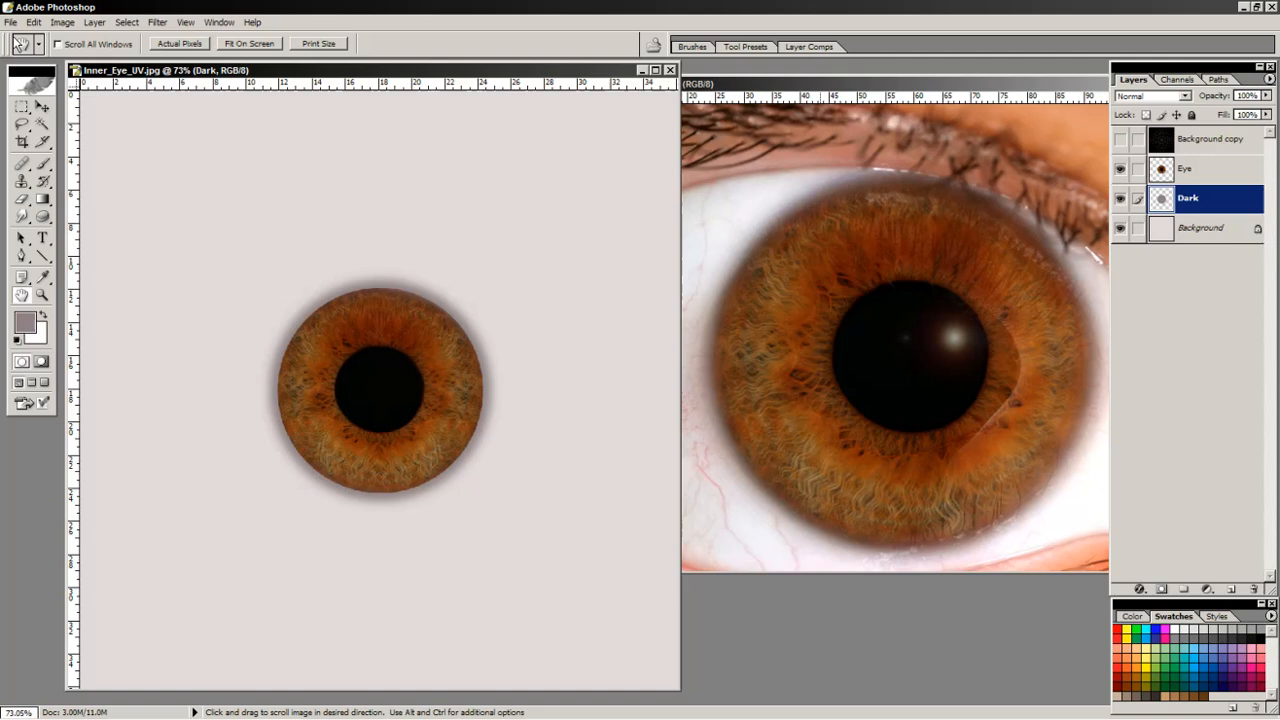
{"action": "left_click", "coordinate": [10, 22]}
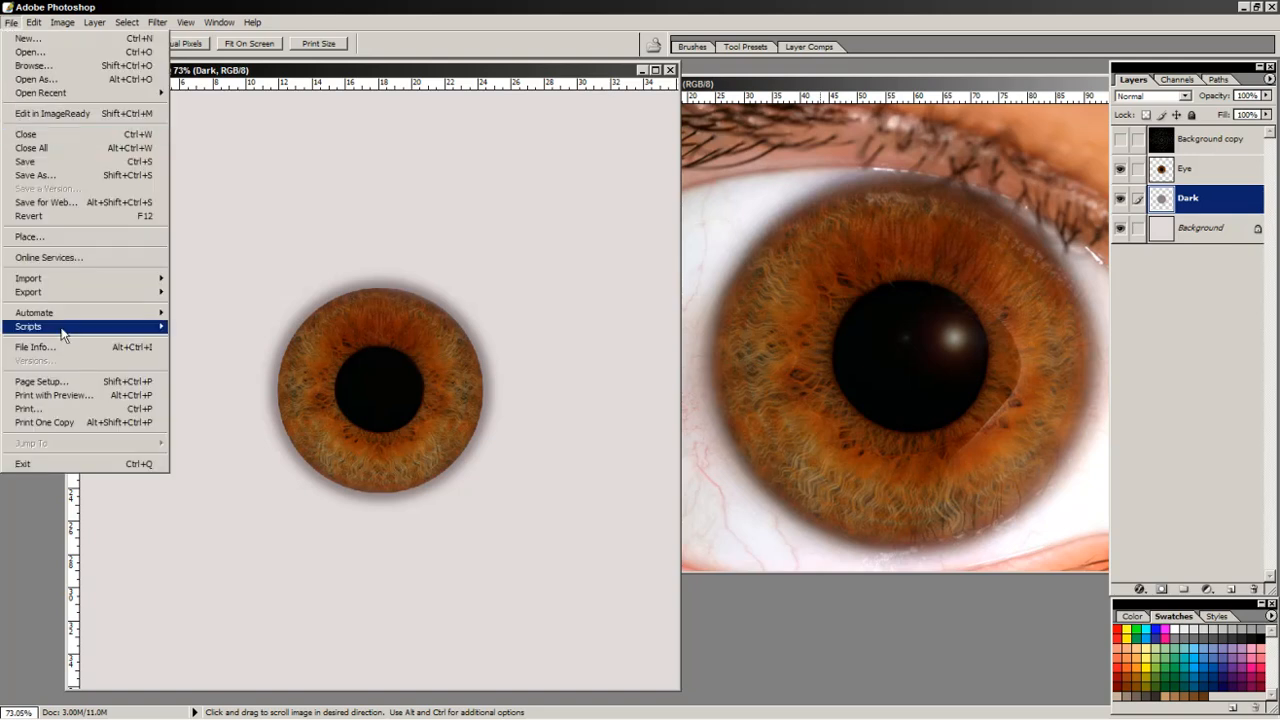
{"action": "left_click", "coordinate": [40, 175]}
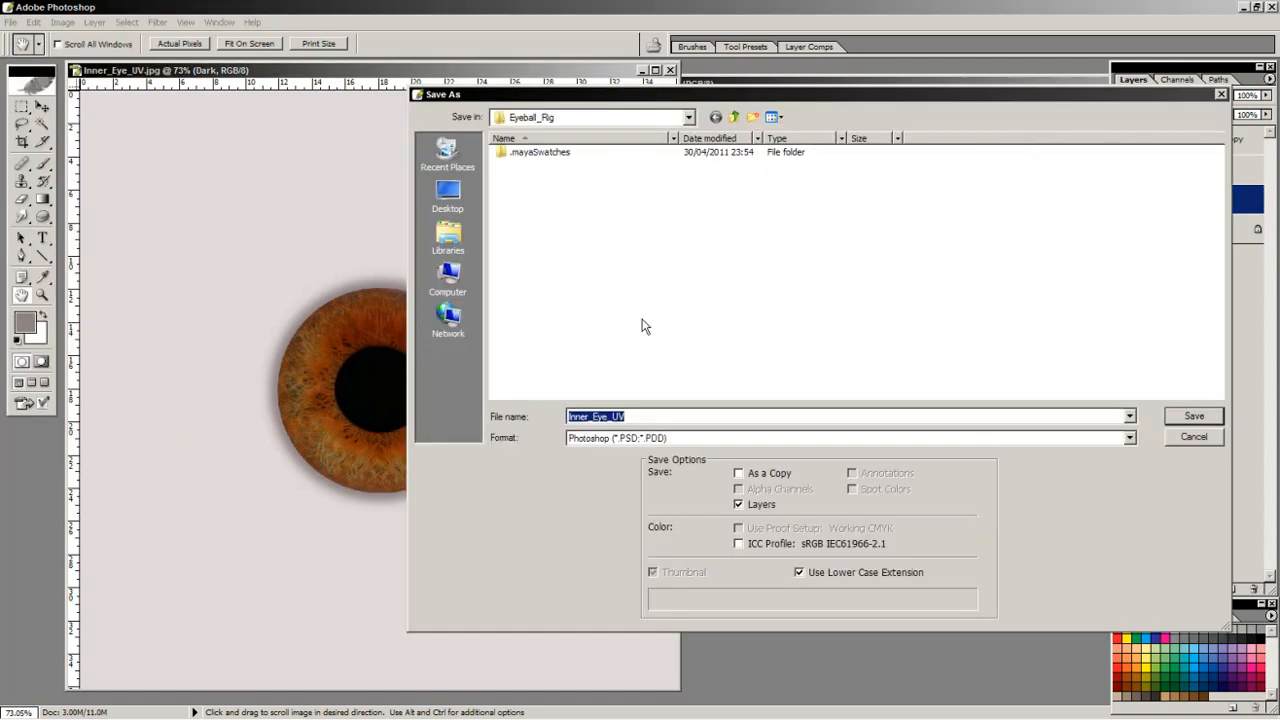
{"action": "left_click", "coordinate": [1129, 440]}
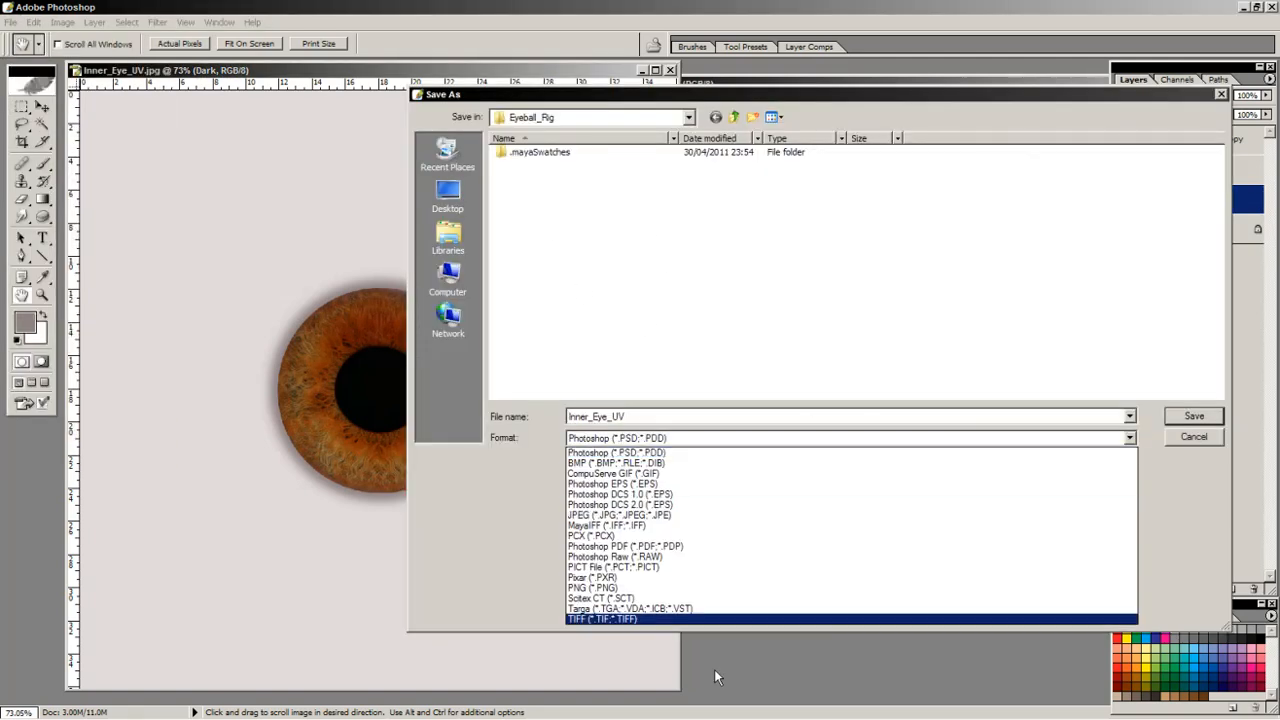
{"action": "left_click", "coordinate": [679, 516]}
{"action": "left_click", "coordinate": [545, 168]}
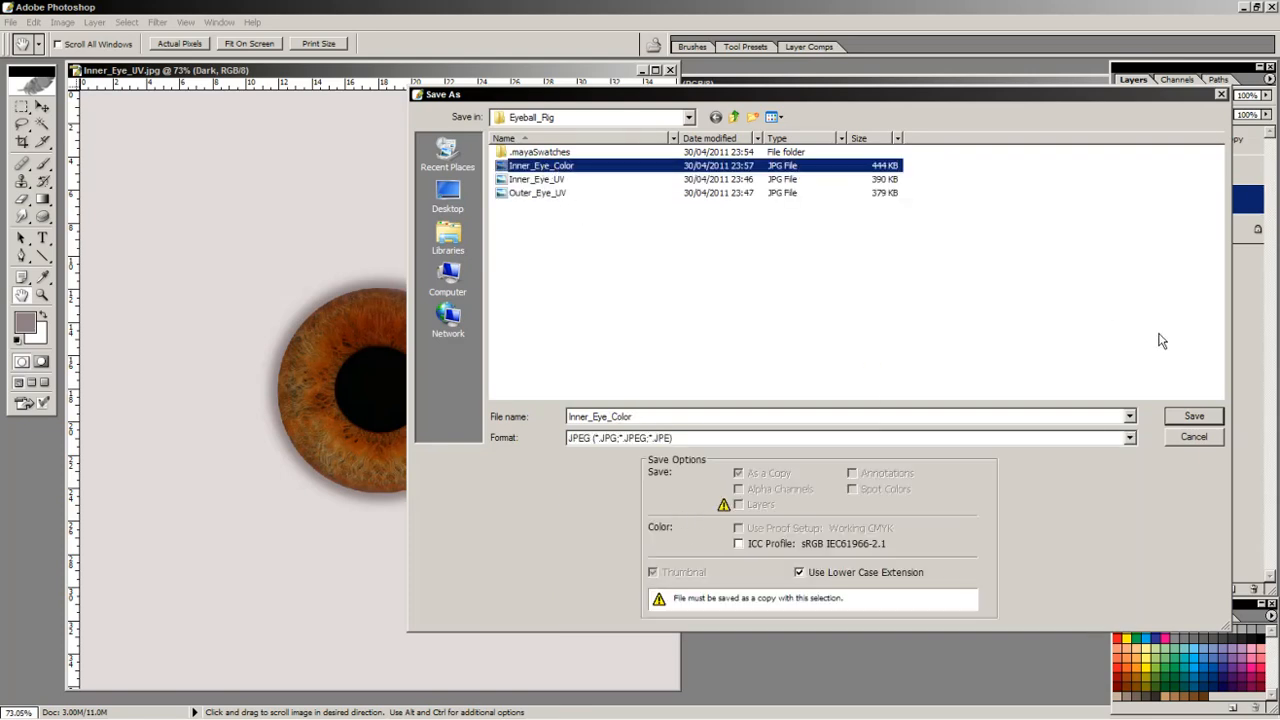
{"action": "left_click", "coordinate": [1194, 418]}
{"action": "left_click", "coordinate": [596, 278]}
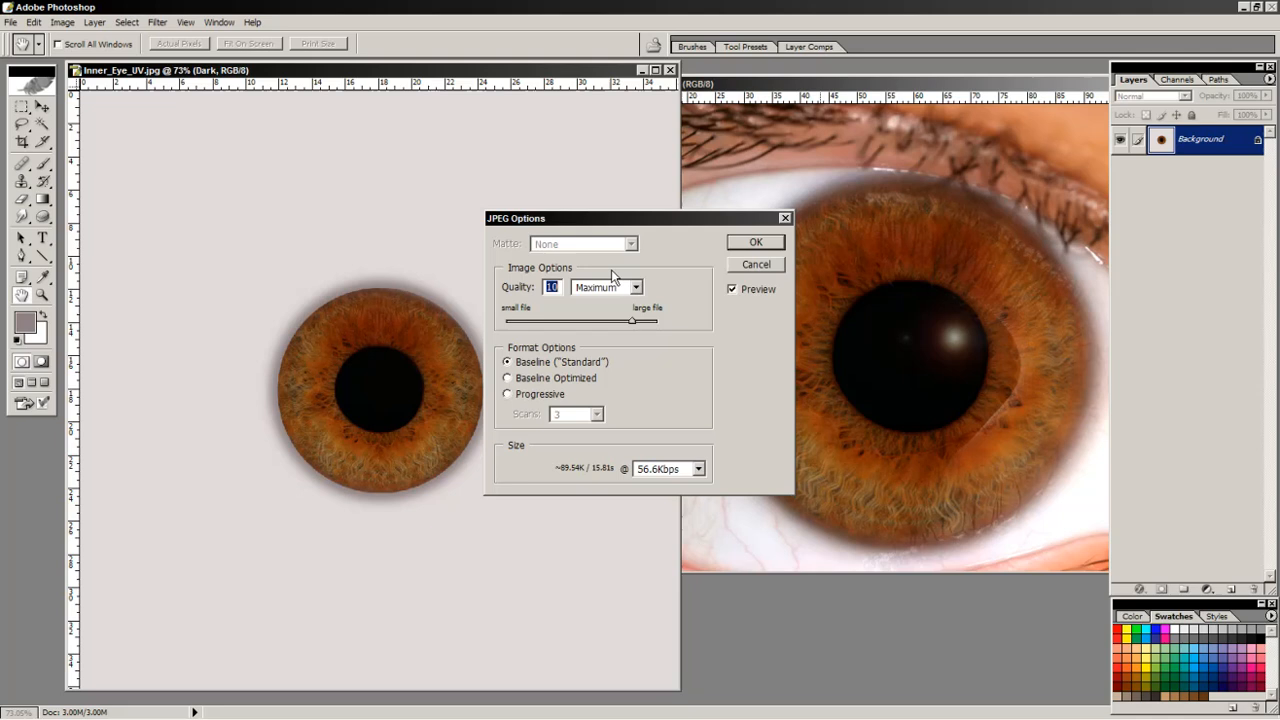
{"action": "left_click", "coordinate": [756, 242]}
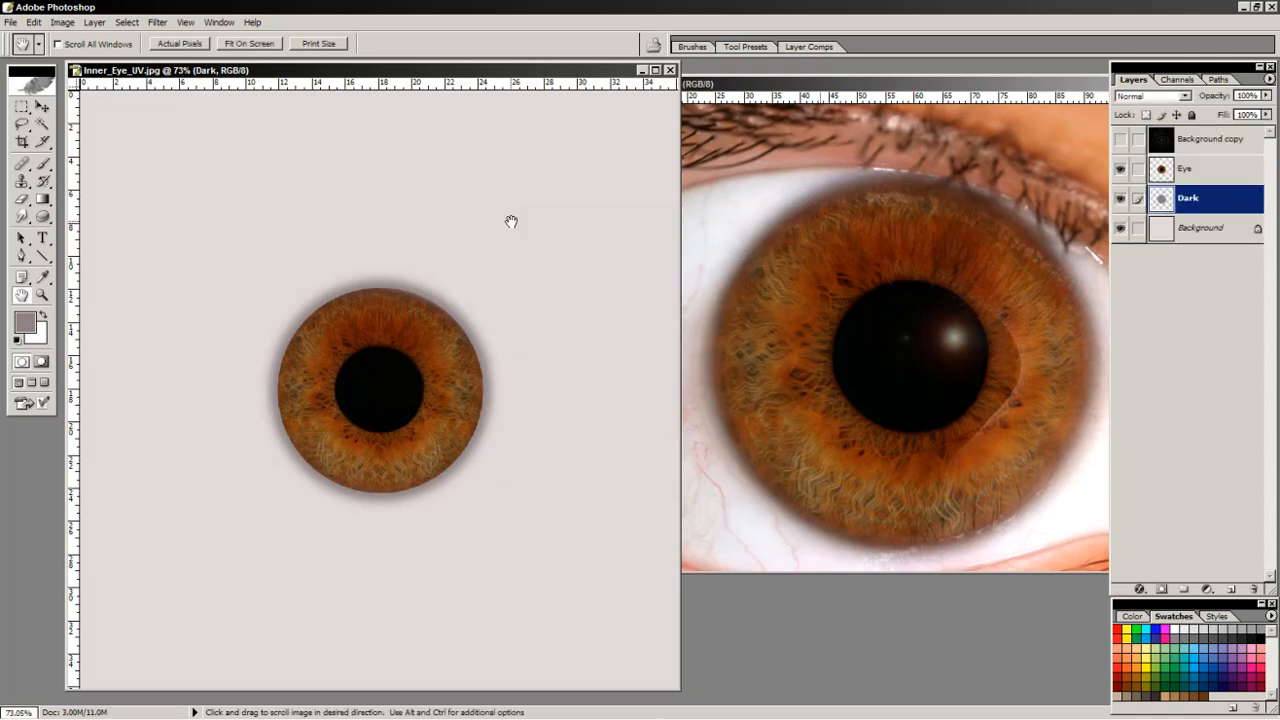
Switch to Maya, reload the Inner_Eye_Color.jpg image in the file1 texture, and turn off the wireframe overlay on the shaded model.
{"action": "key", "text": "alt+Tab"}
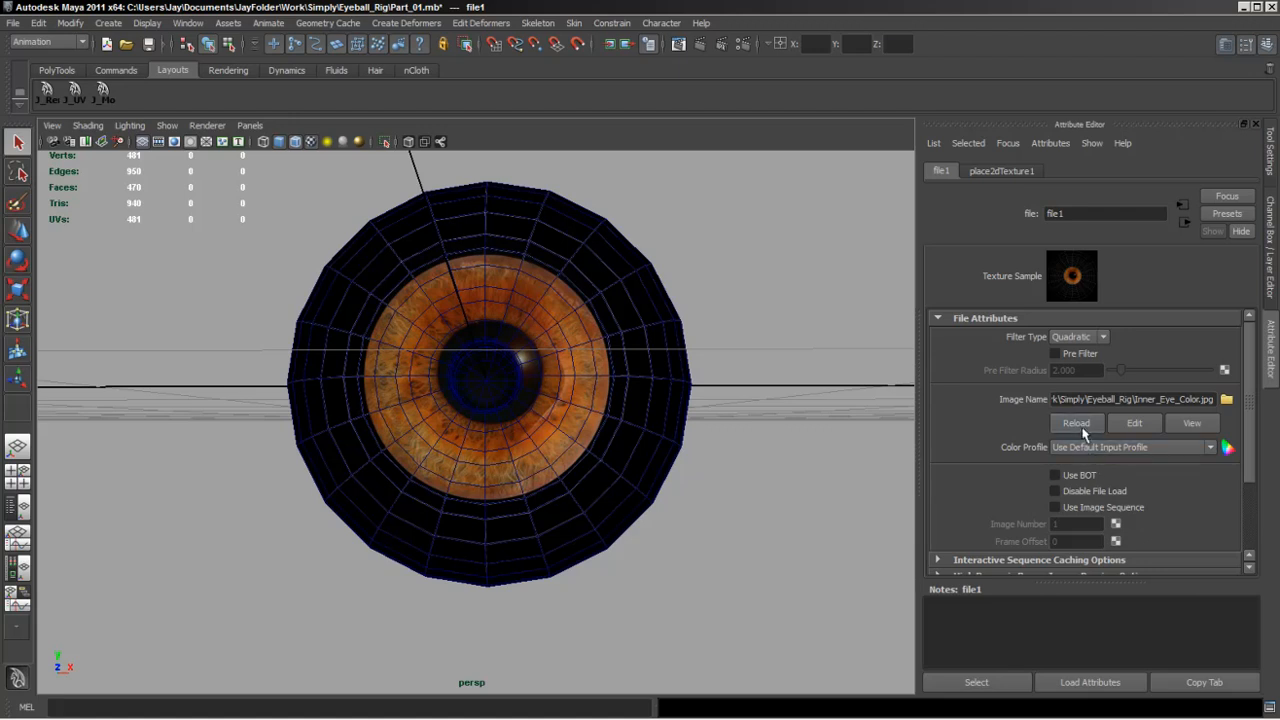
{"action": "left_click", "coordinate": [1078, 424]}
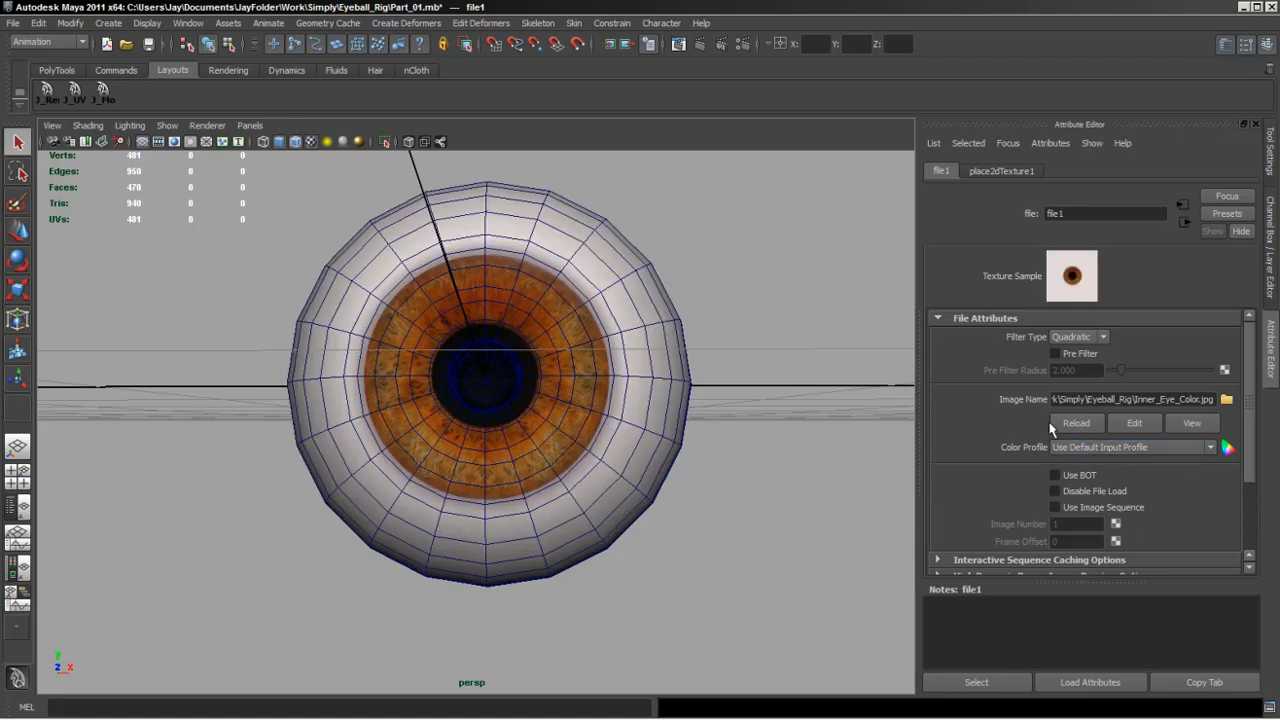
{"action": "left_click_drag", "start_coordinate": [497, 443], "coordinate": [658, 450], "text": "alt"}
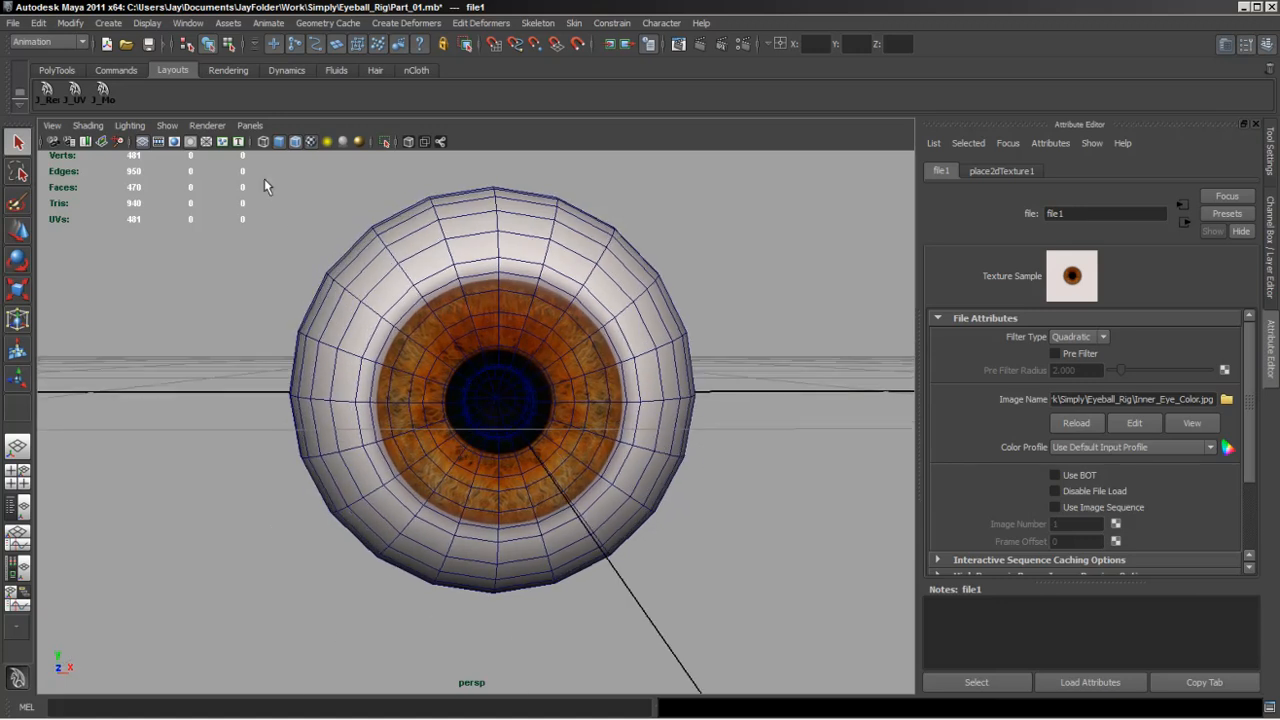
{"action": "left_click", "coordinate": [295, 142]}
Examine the textured inner eyeball from several angles, checking the iris edge against the eye white.
{"action": "left_click_drag", "start_coordinate": [729, 437], "coordinate": [603, 437], "text": "alt"}
{"action": "right_click_drag", "start_coordinate": [646, 423], "coordinate": [398, 443], "text": "alt"}
{"action": "left_click_drag", "start_coordinate": [398, 443], "coordinate": [647, 497], "text": "alt"}
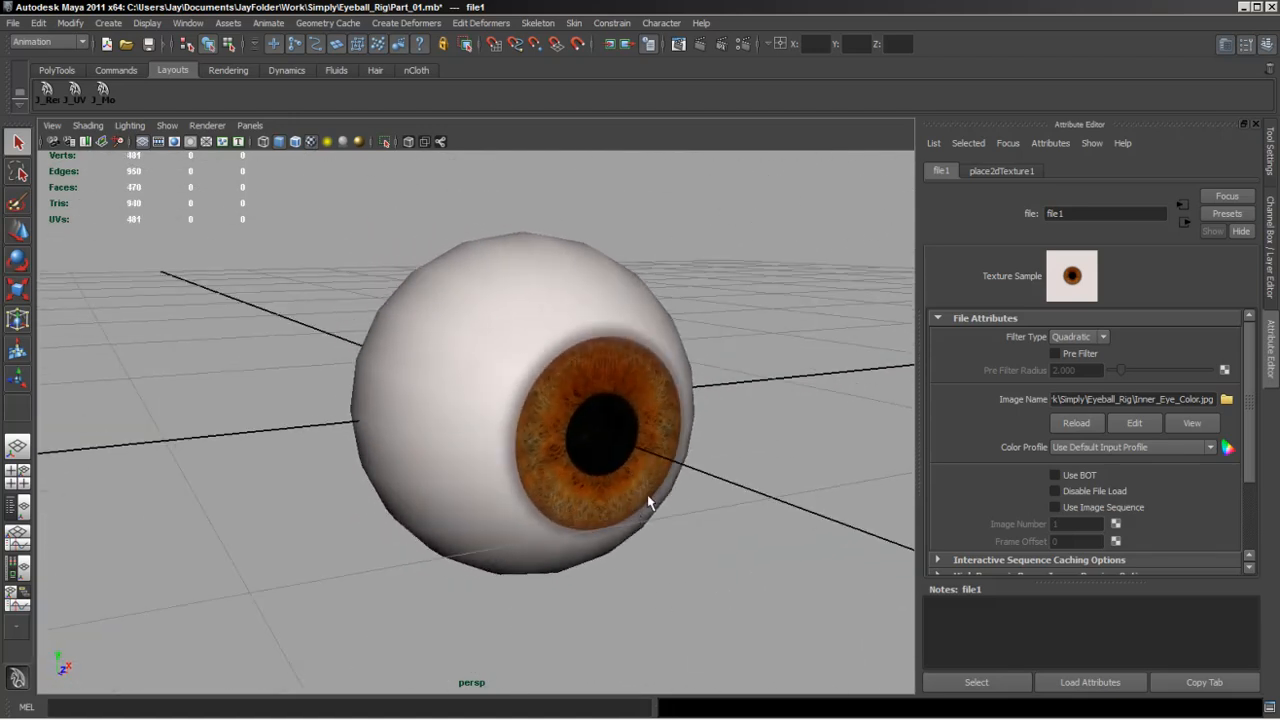
{"action": "right_click_drag", "start_coordinate": [647, 497], "coordinate": [500, 480], "text": "alt"}
{"action": "mouse_move", "coordinate": [500, 480]}
{"action": "left_mouse_down", "text": "alt"}
{"action": "mouse_move", "coordinate": [401, 492]}
{"action": "mouse_move", "coordinate": [500, 480]}
{"action": "mouse_move", "coordinate": [490, 489]}
{"action": "left_mouse_up", "text": "alt"}
{"action": "left_click_drag", "start_coordinate": [409, 402], "coordinate": [514, 459], "text": "alt"}
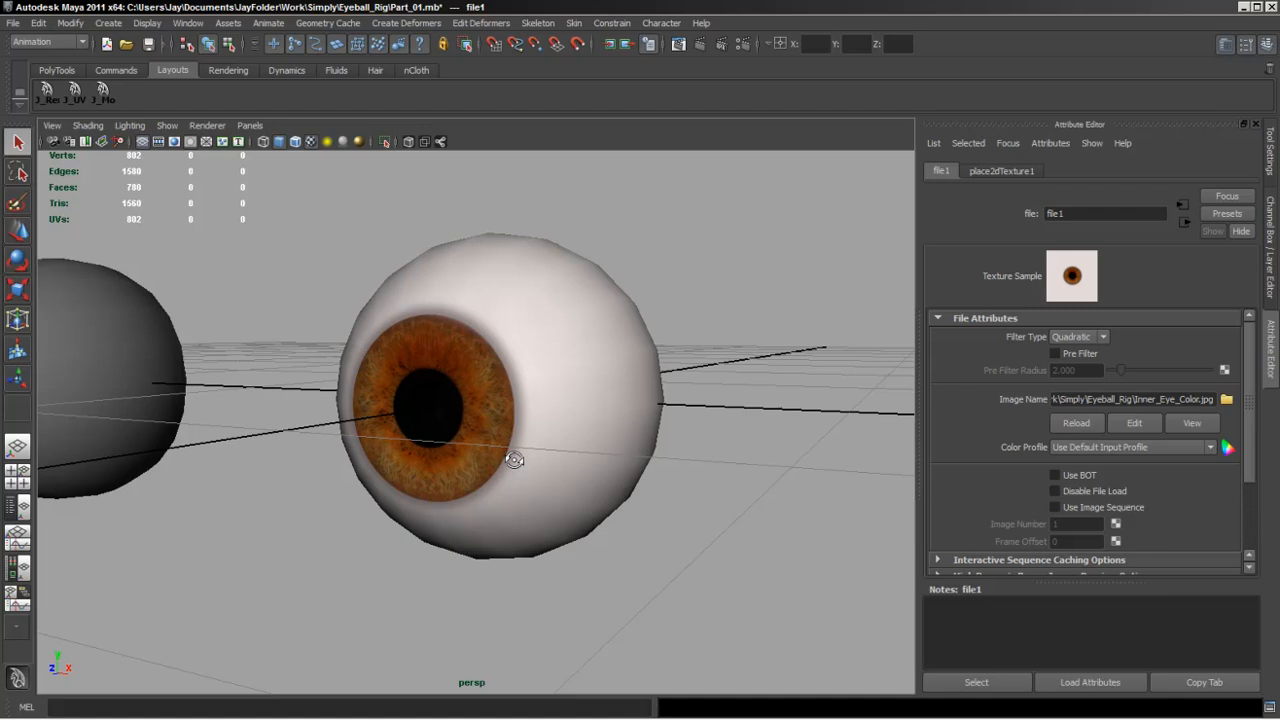
{"action": "left_click_drag", "start_coordinate": [514, 394], "coordinate": [488, 366], "text": "alt"}
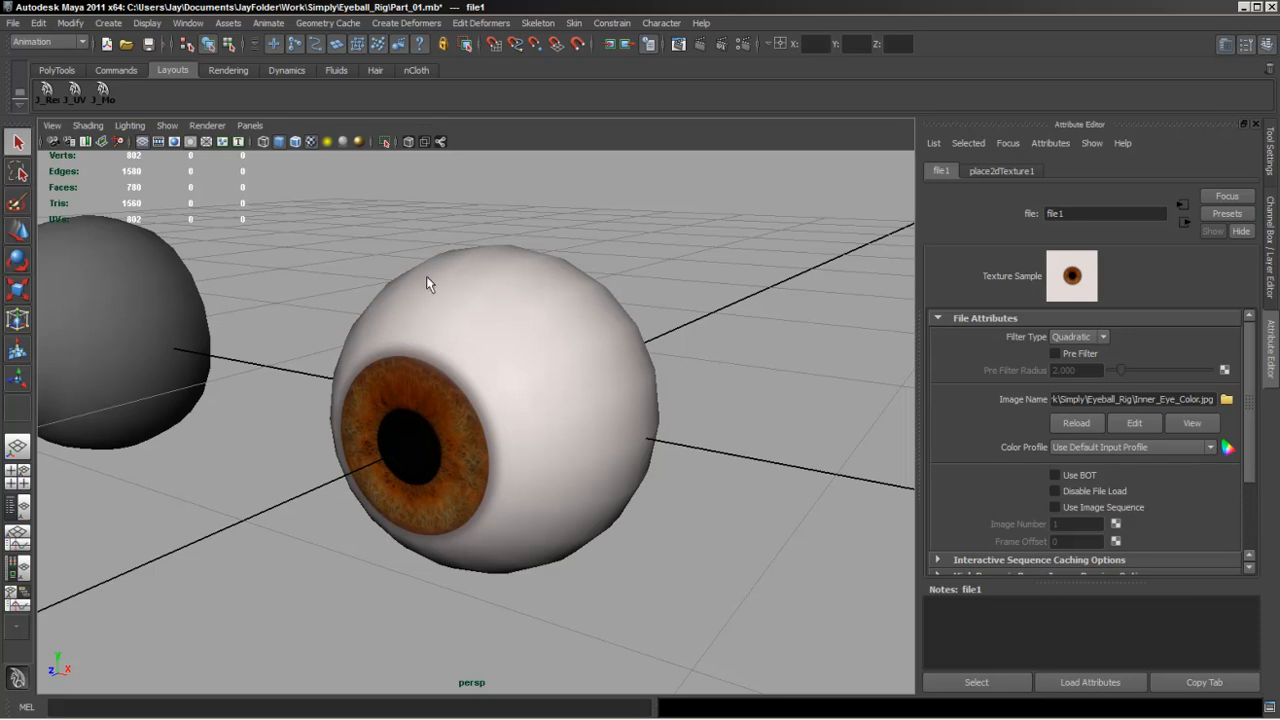
{"action": "left_click_drag", "start_coordinate": [440, 346], "coordinate": [433, 318], "text": "alt"}
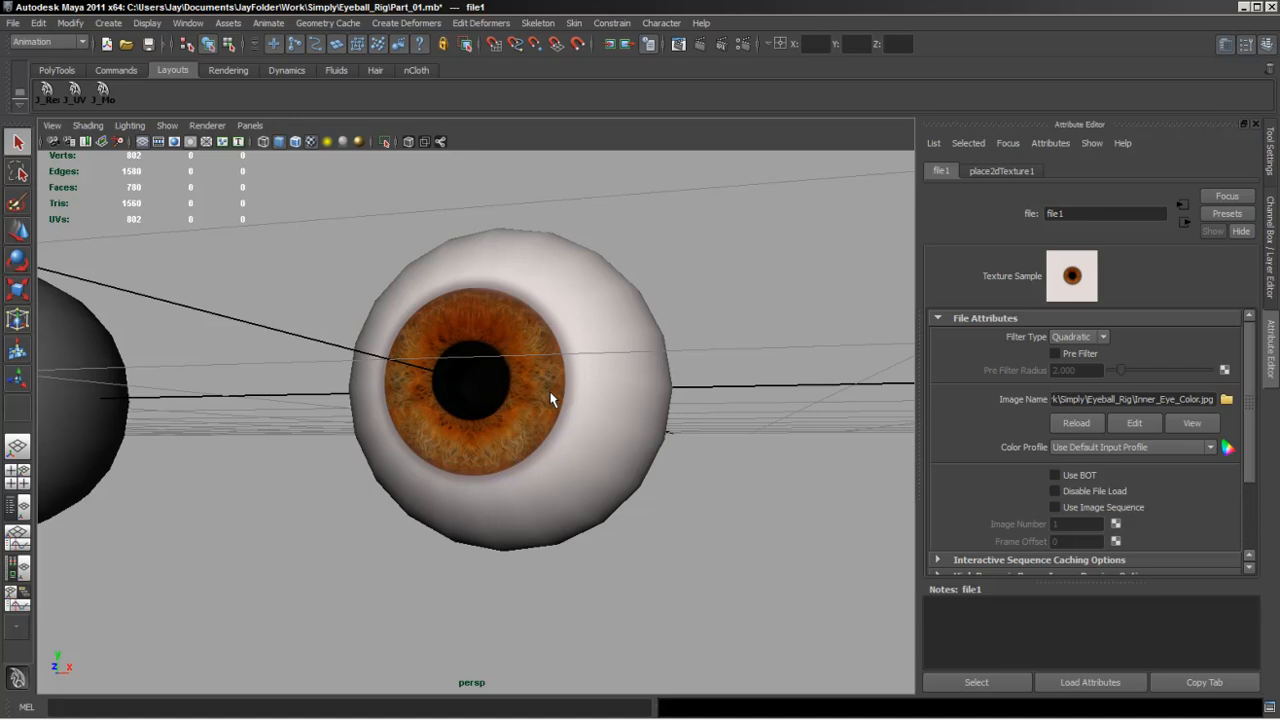
{"action": "left_click_drag", "start_coordinate": [550, 398], "coordinate": [520, 406], "text": "alt"}
{"action": "left_click_drag", "start_coordinate": [412, 428], "coordinate": [692, 432], "text": "alt"}
{"action": "left_click_drag", "start_coordinate": [540, 363], "coordinate": [601, 448], "text": "alt"}
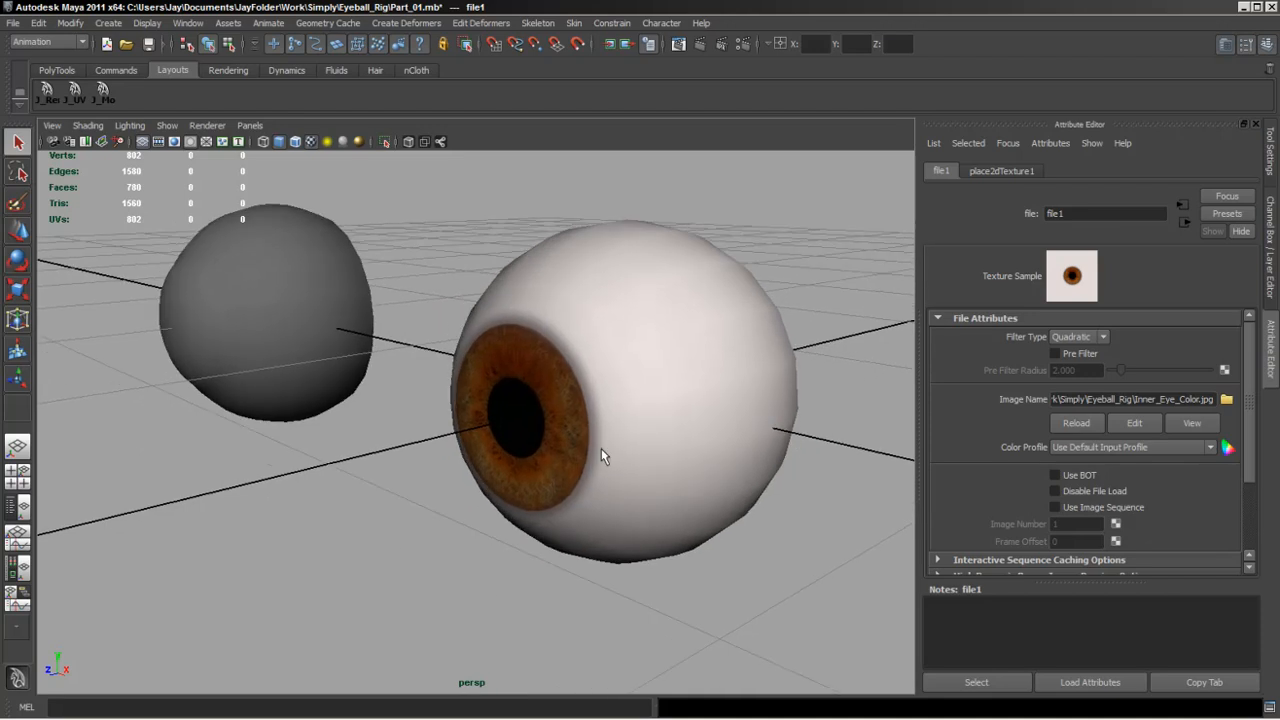
Switch back to Photoshop and duplicate the Eye layer.
{"action": "key", "text": "alt+Tab"}
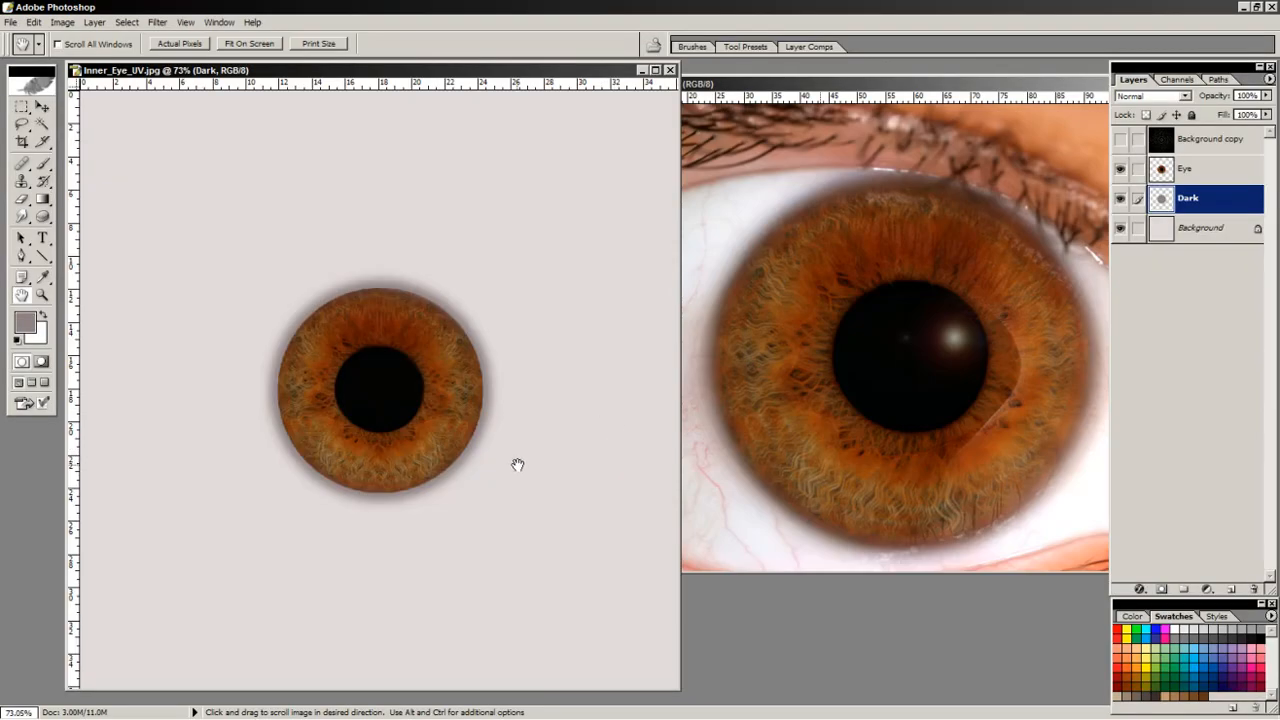
{"action": "left_click", "coordinate": [42, 295]}
{"action": "left_click_drag", "start_coordinate": [248, 243], "coordinate": [550, 567]}
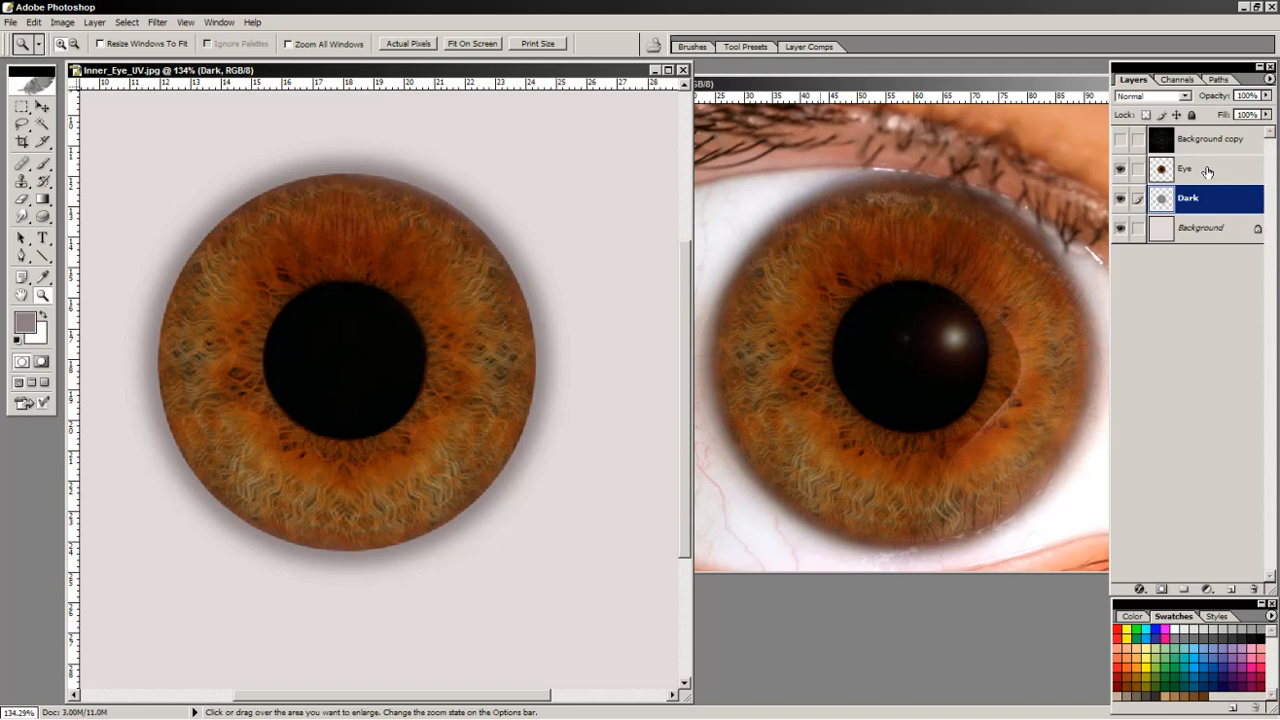
{"action": "left_click_drag", "start_coordinate": [1207, 172], "coordinate": [1232, 589]}
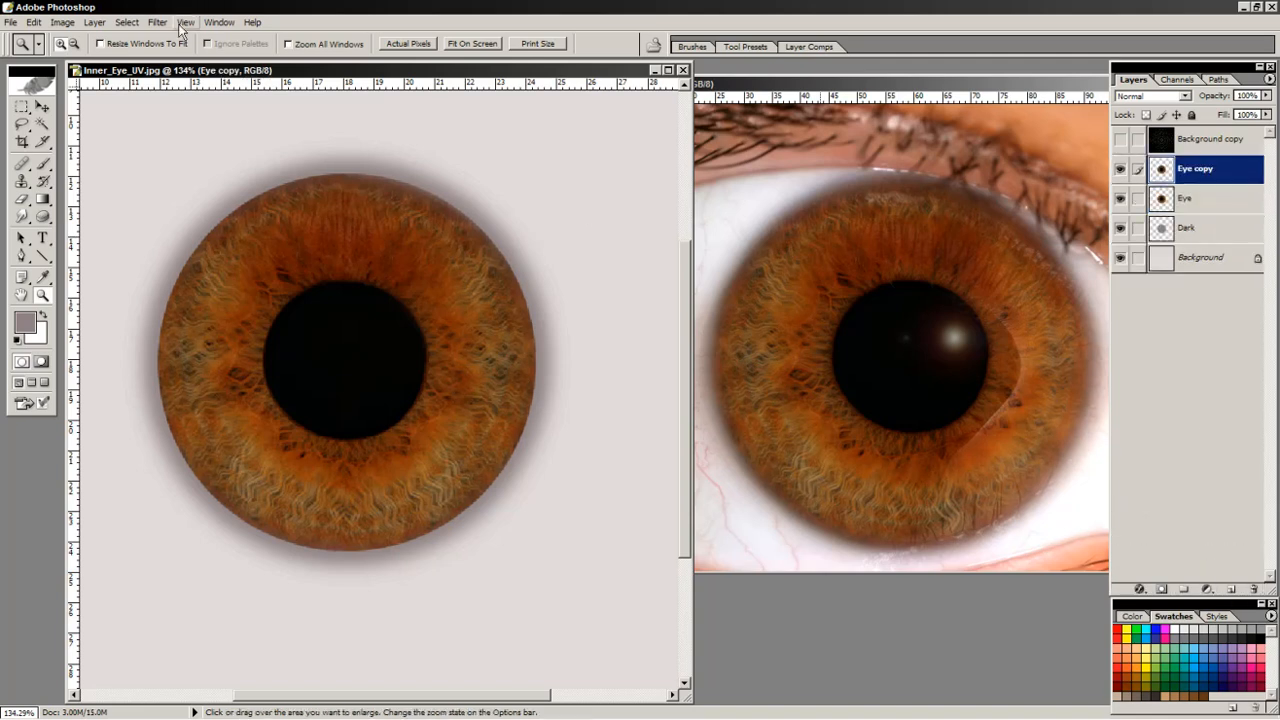
Apply a Gaussian Blur with a radius of about 1.5 pixels to the Eye copy layer.
{"action": "left_click", "coordinate": [157, 22]}
{"action": "mouse_move", "coordinate": [181, 138]}
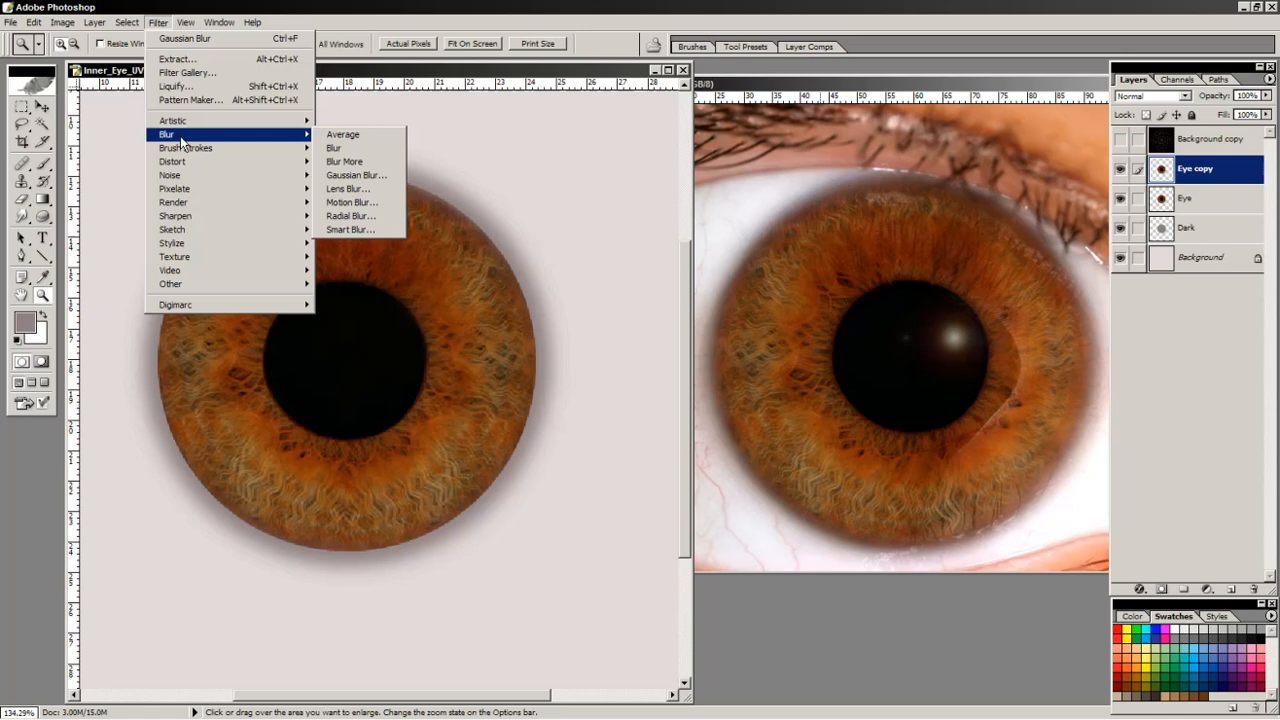
{"action": "left_click", "coordinate": [355, 175]}
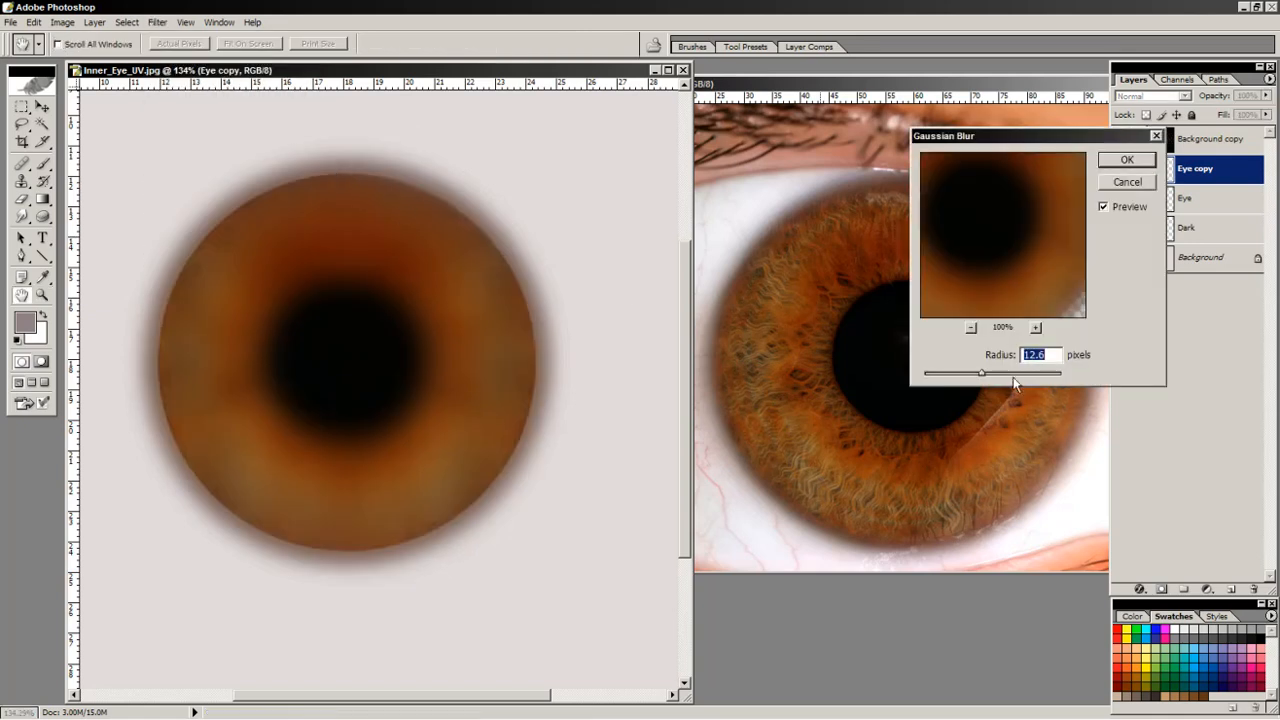
{"action": "left_click_drag", "start_coordinate": [985, 383], "coordinate": [937, 380]}
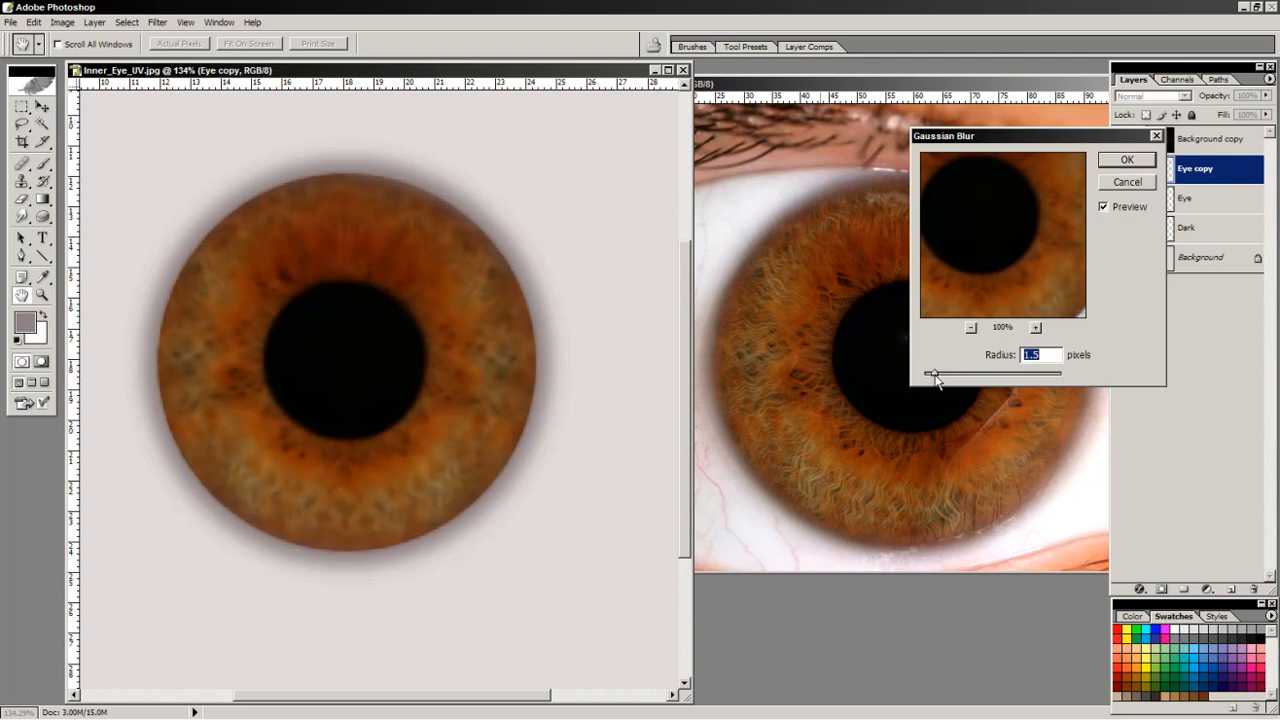
{"action": "left_click_drag", "start_coordinate": [935, 380], "coordinate": [937, 381]}
{"action": "left_click", "coordinate": [1126, 160]}
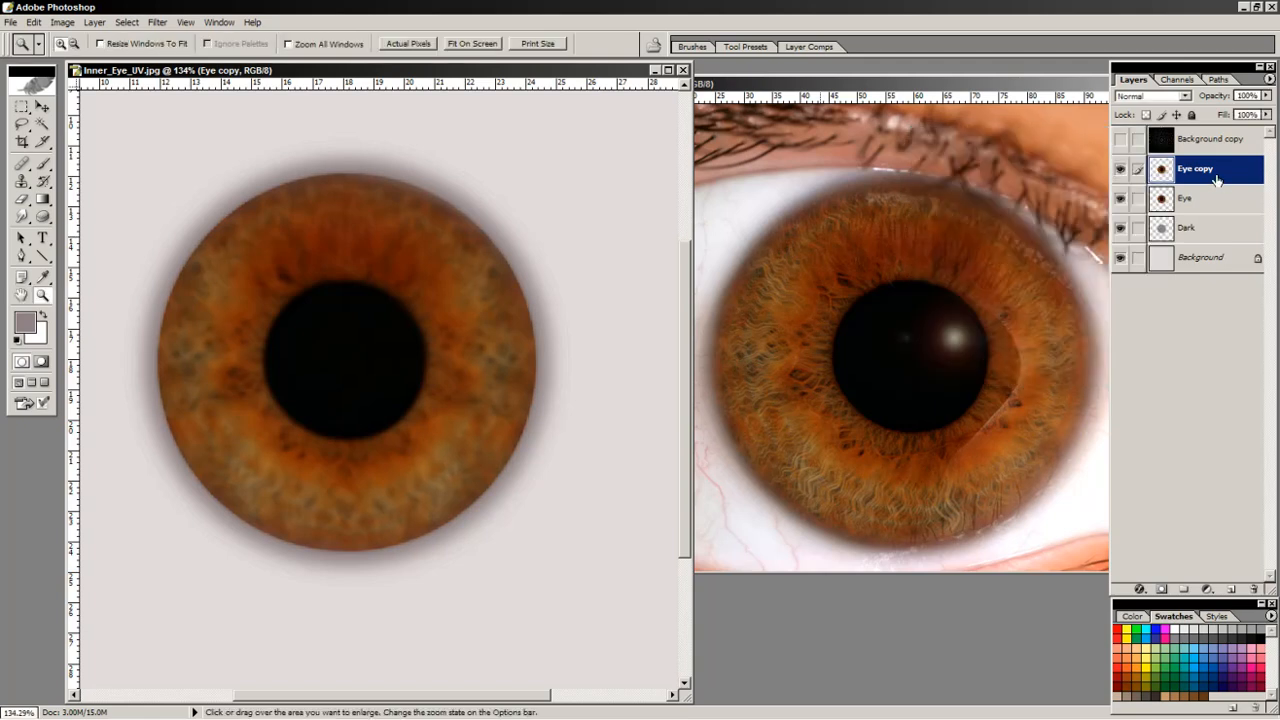
Merge a duplicate of the blurred Eye copy layer into it, and place the sharp Eye layer above it.
{"action": "left_click_drag", "start_coordinate": [1217, 178], "coordinate": [1231, 590]}
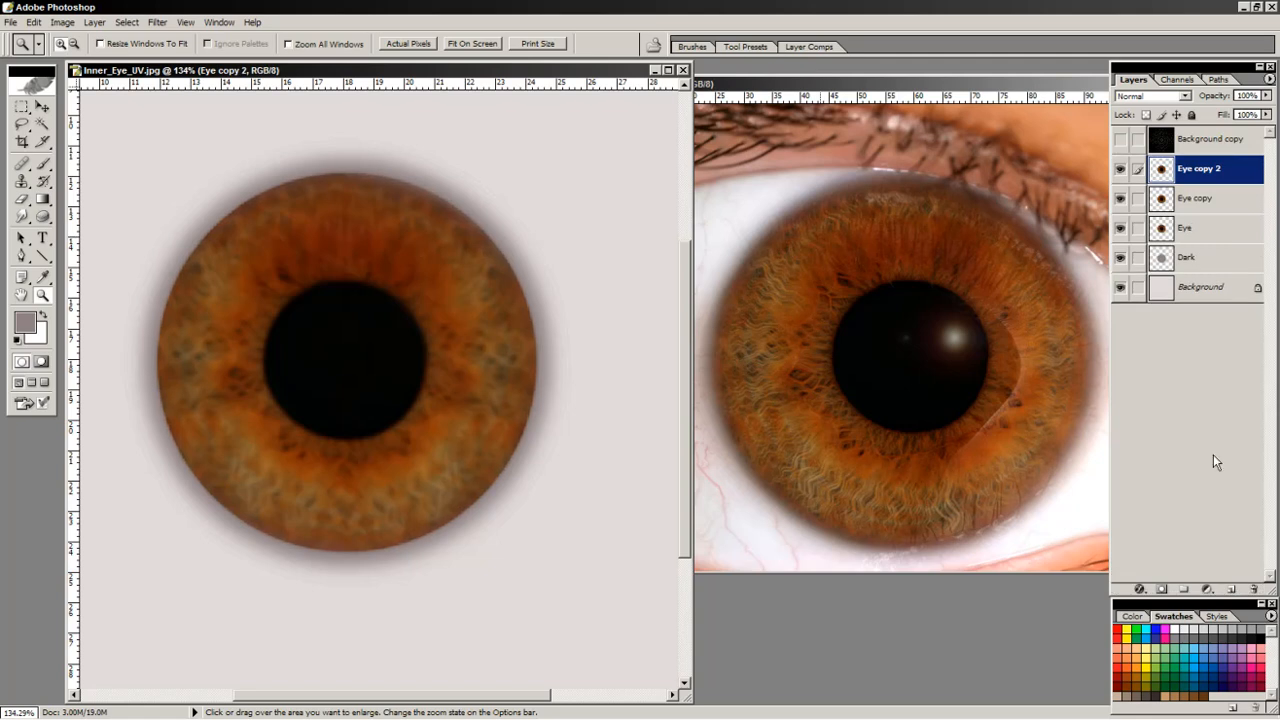
{"action": "left_click_drag", "start_coordinate": [1193, 240], "coordinate": [1209, 163]}
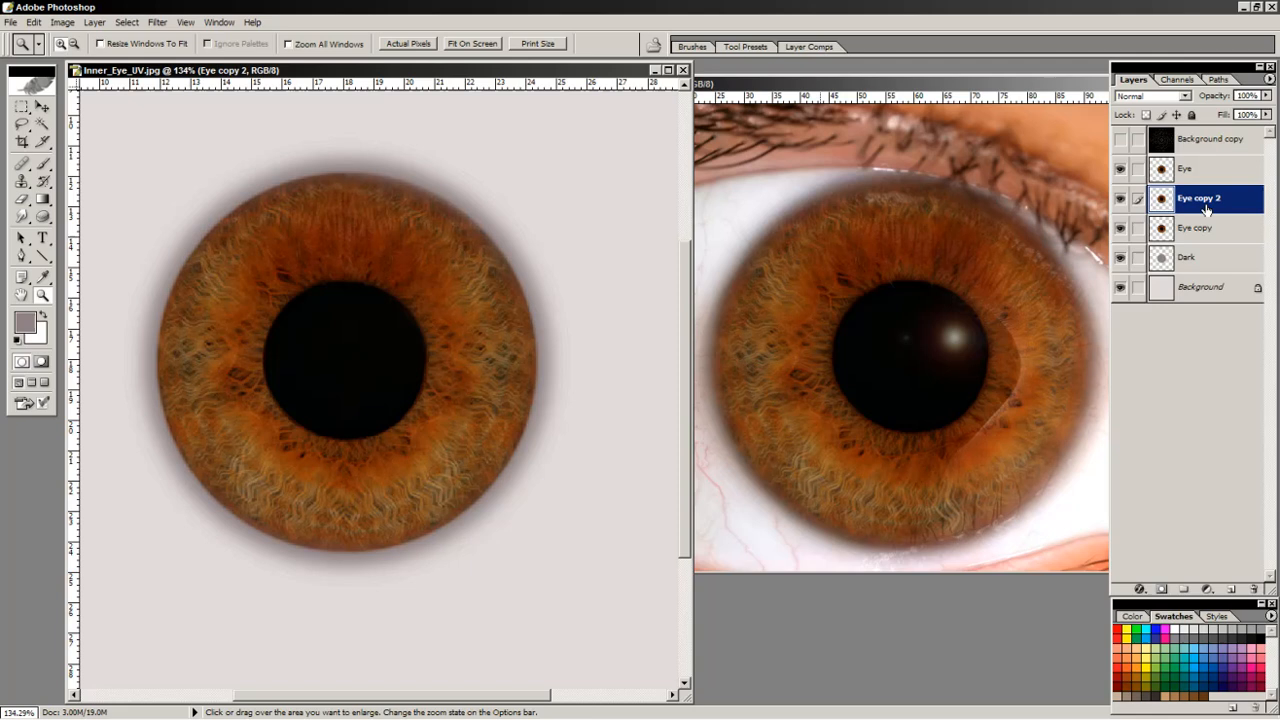
{"action": "key", "text": "Delete"}
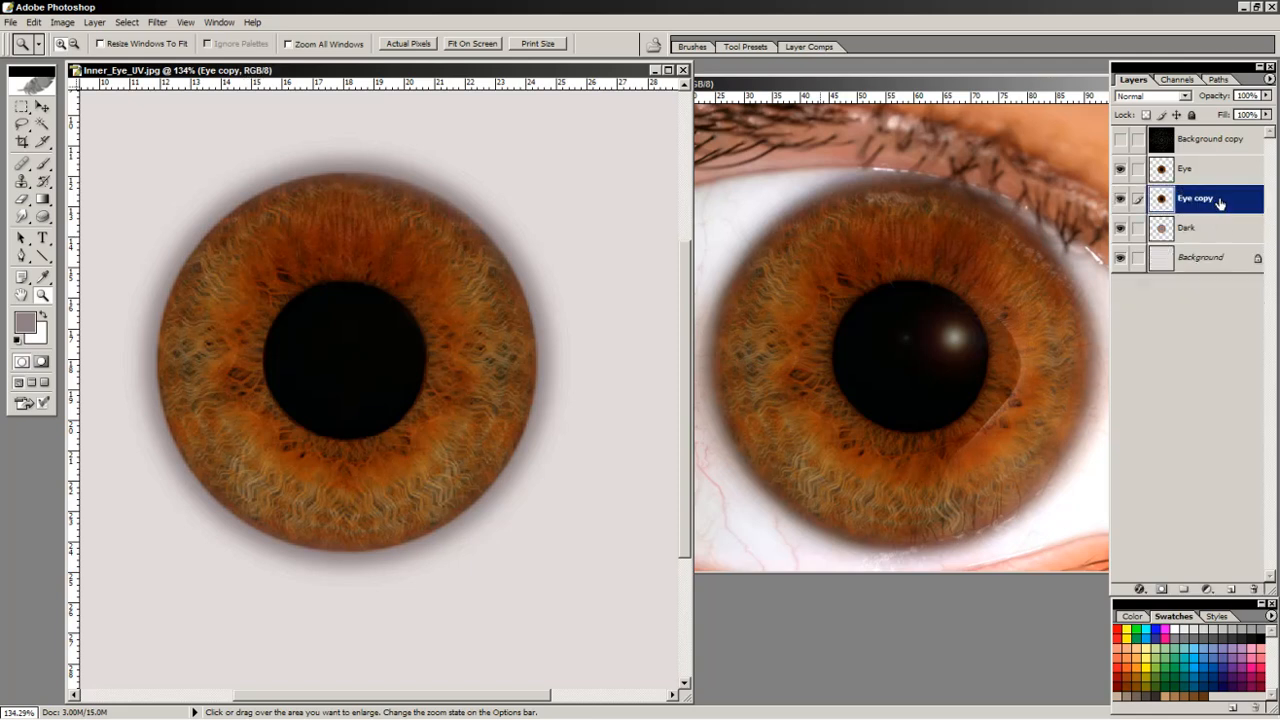
Rename the Eye copy layer as Eye Blur.
{"action": "double_click", "coordinate": [1220, 200]}
{"action": "left_click", "coordinate": [1083, 186]}
{"action": "double_click", "coordinate": [1206, 199]}
{"action": "key", "text": "BackSpace"}
{"action": "key", "text": "Return"}
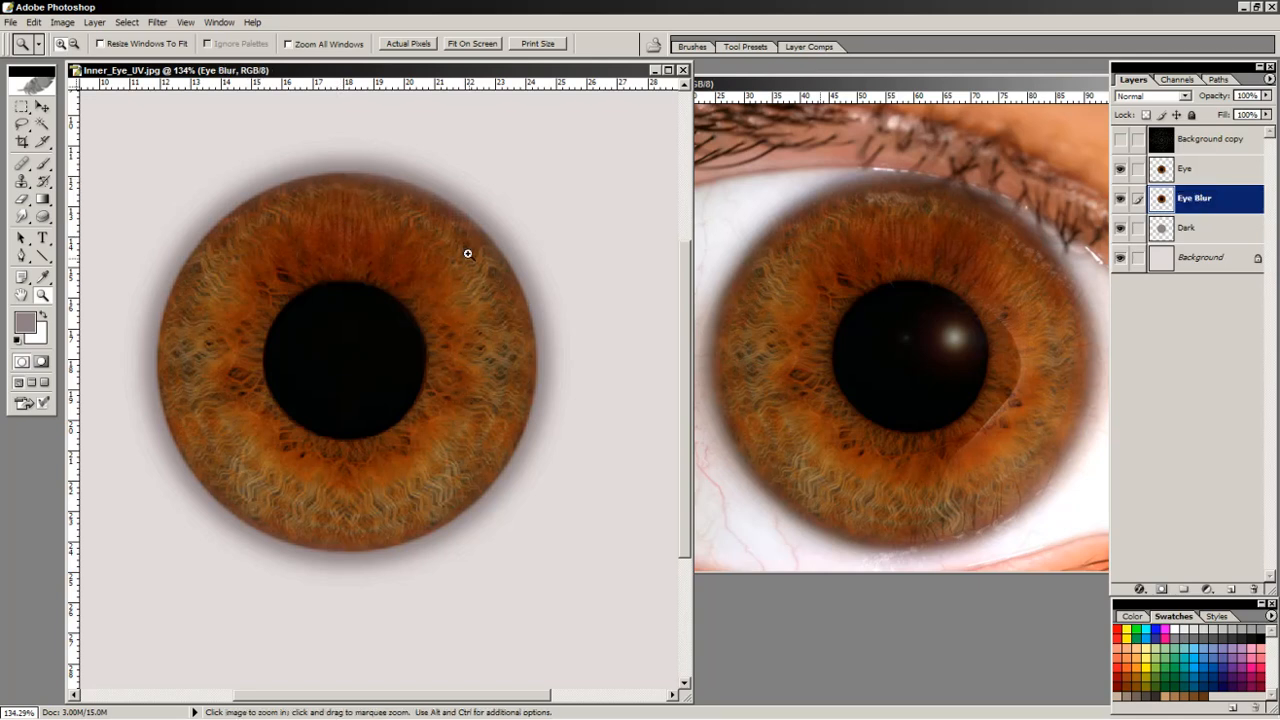
Save a JPEG copy over Inner_Eye_Color in the Eyeball_Rig folder with Maximum quality 10 and Baseline ("Standard") format.
{"action": "double_click", "coordinate": [21, 296]}
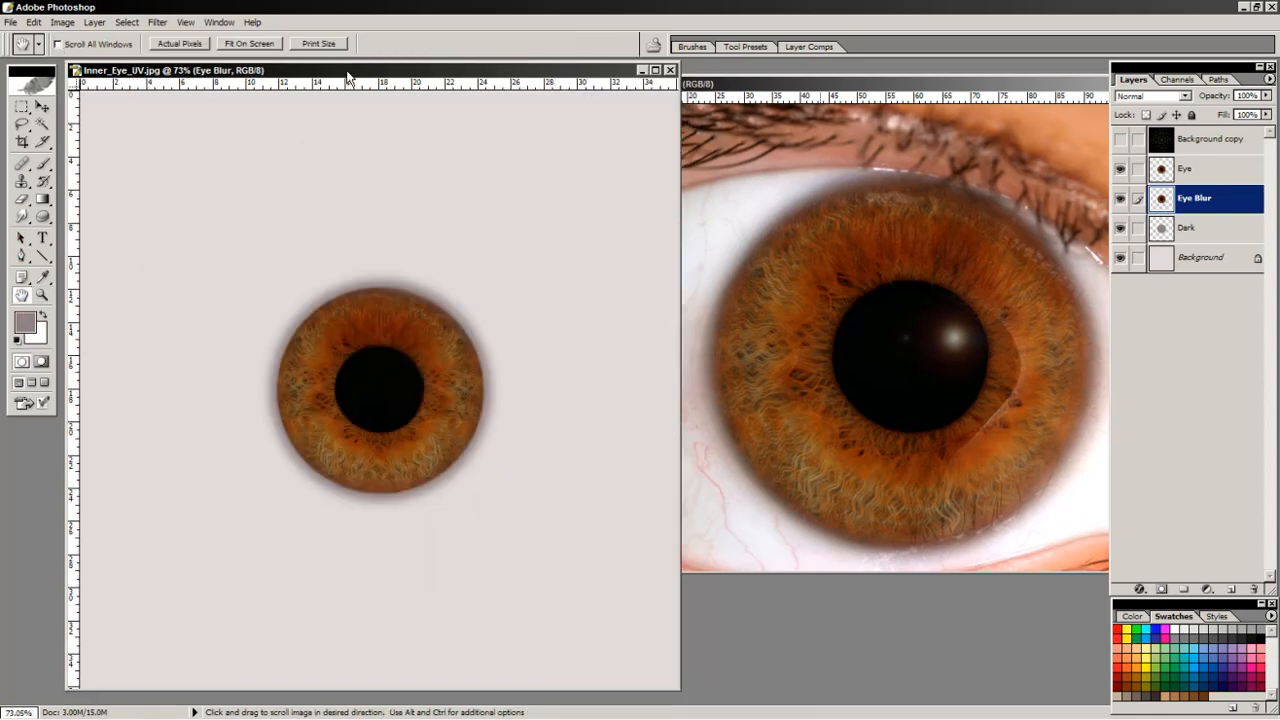
{"action": "left_click_drag", "start_coordinate": [348, 78], "coordinate": [382, 85]}
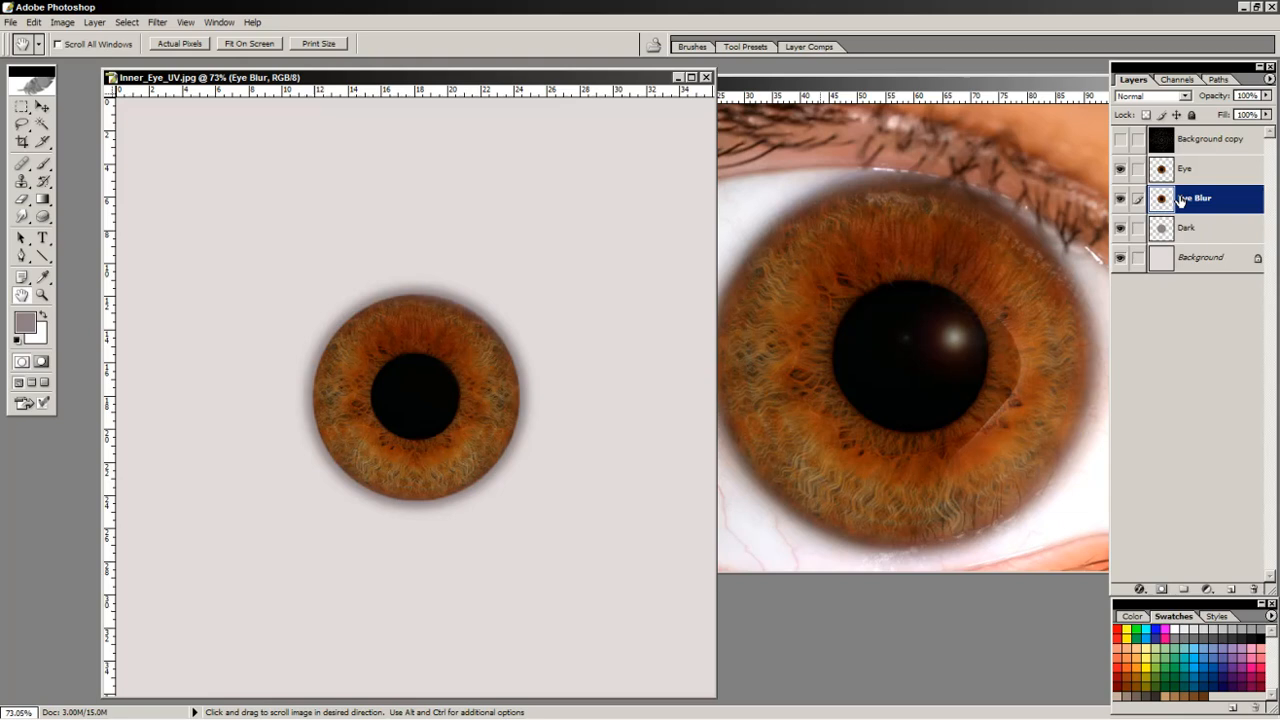
{"action": "left_click", "coordinate": [11, 22]}
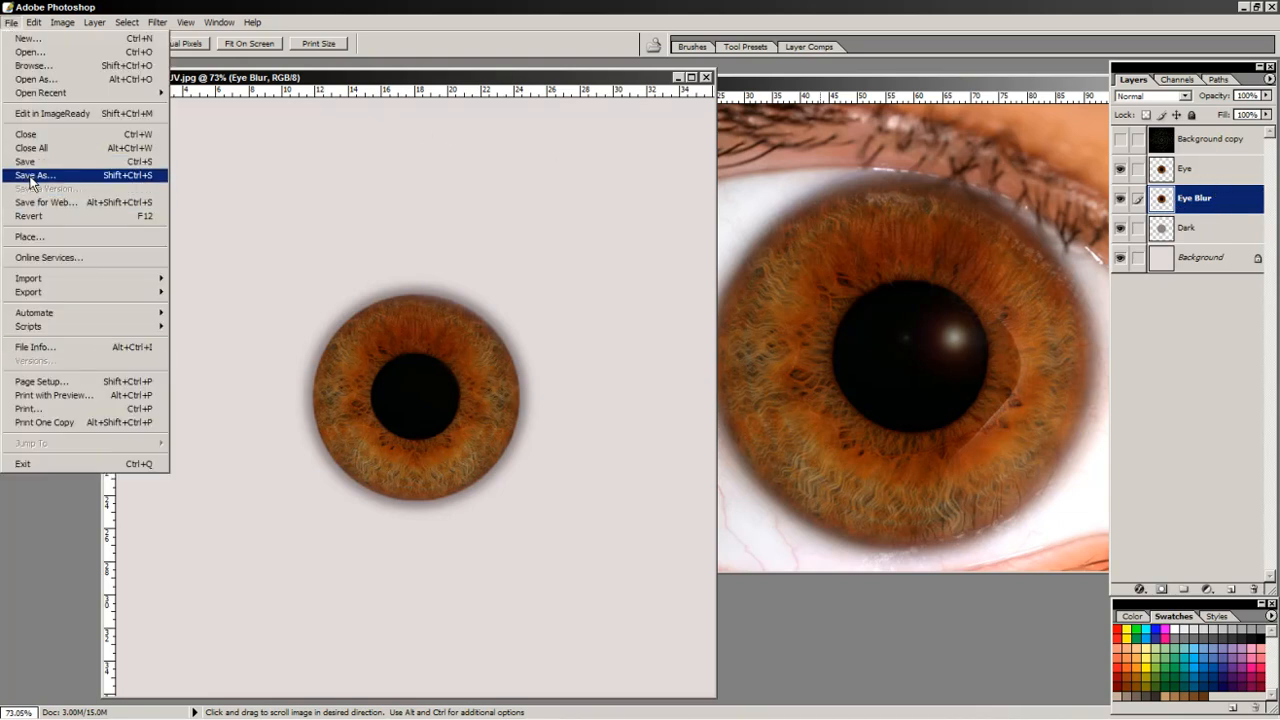
{"action": "left_click", "coordinate": [32, 175]}
{"action": "left_click", "coordinate": [1129, 438]}
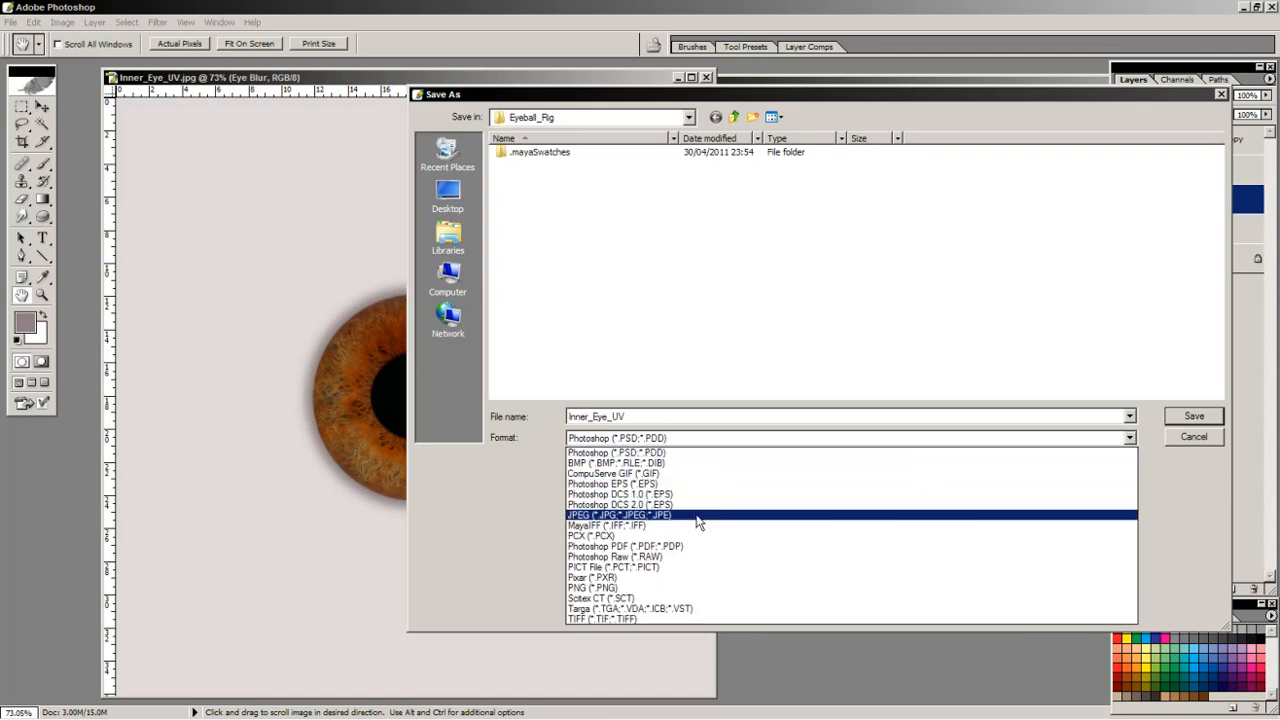
{"action": "left_click", "coordinate": [698, 516]}
{"action": "left_click", "coordinate": [540, 165]}
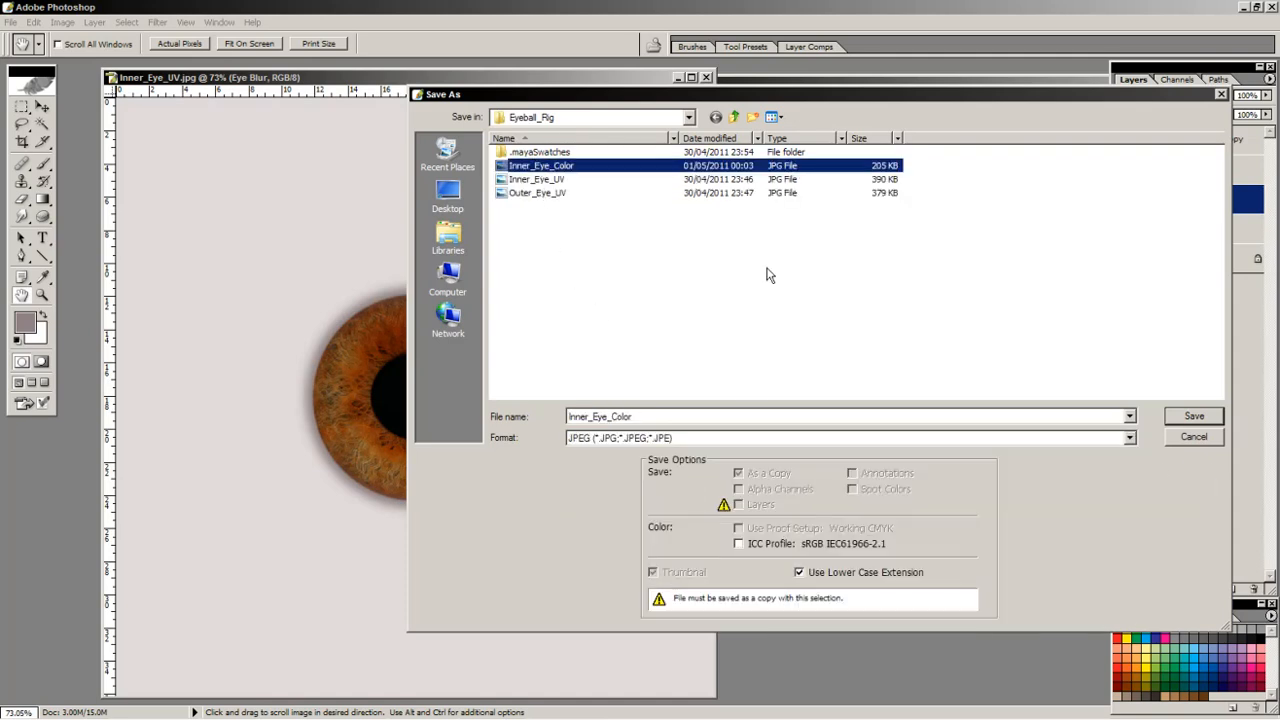
{"action": "left_click", "coordinate": [1194, 416]}
{"action": "left_click", "coordinate": [589, 279]}
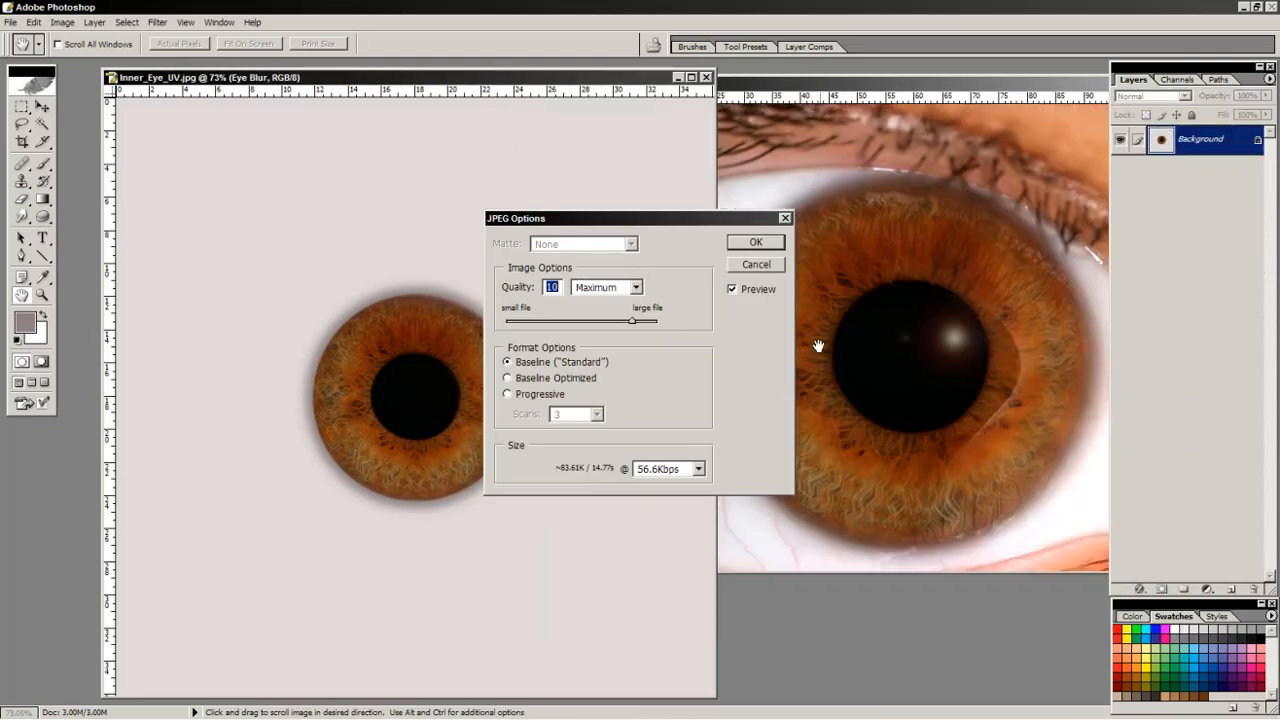
{"action": "left_click", "coordinate": [756, 244]}
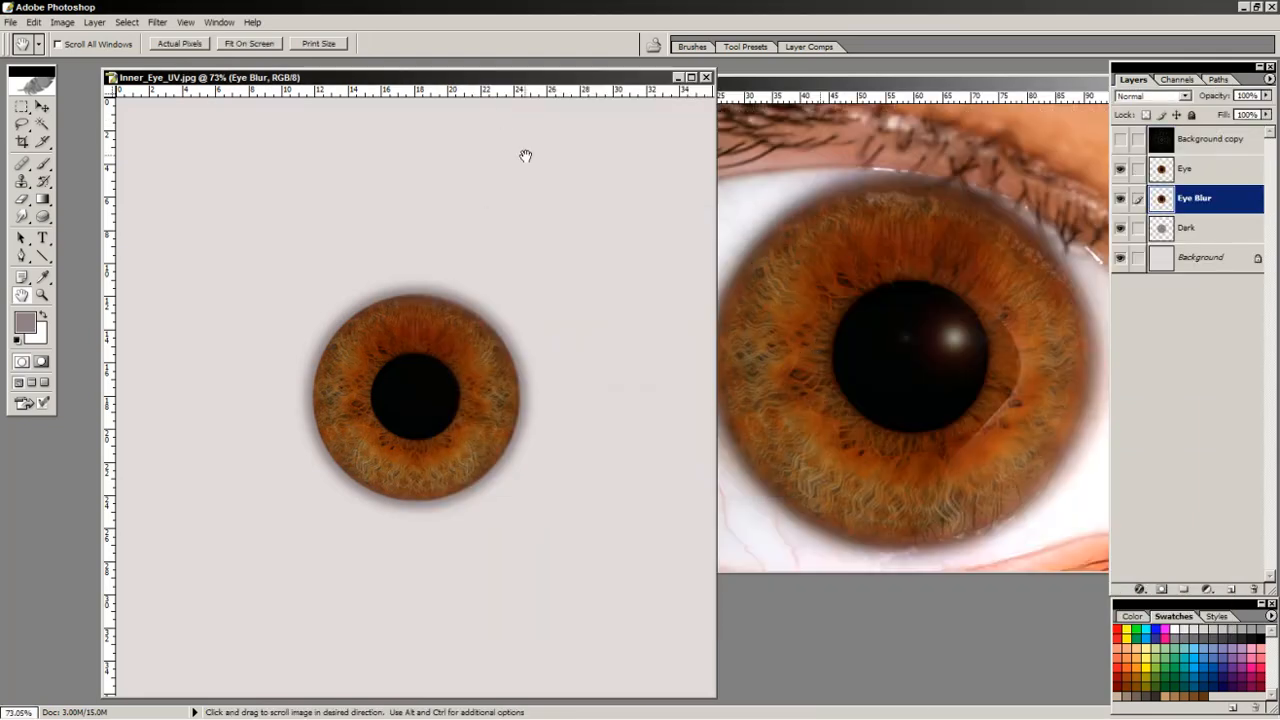
Duplicate the Eye layer and rename the copy as Eye Luminance.
{"action": "left_click_drag", "start_coordinate": [479, 80], "coordinate": [444, 80]}
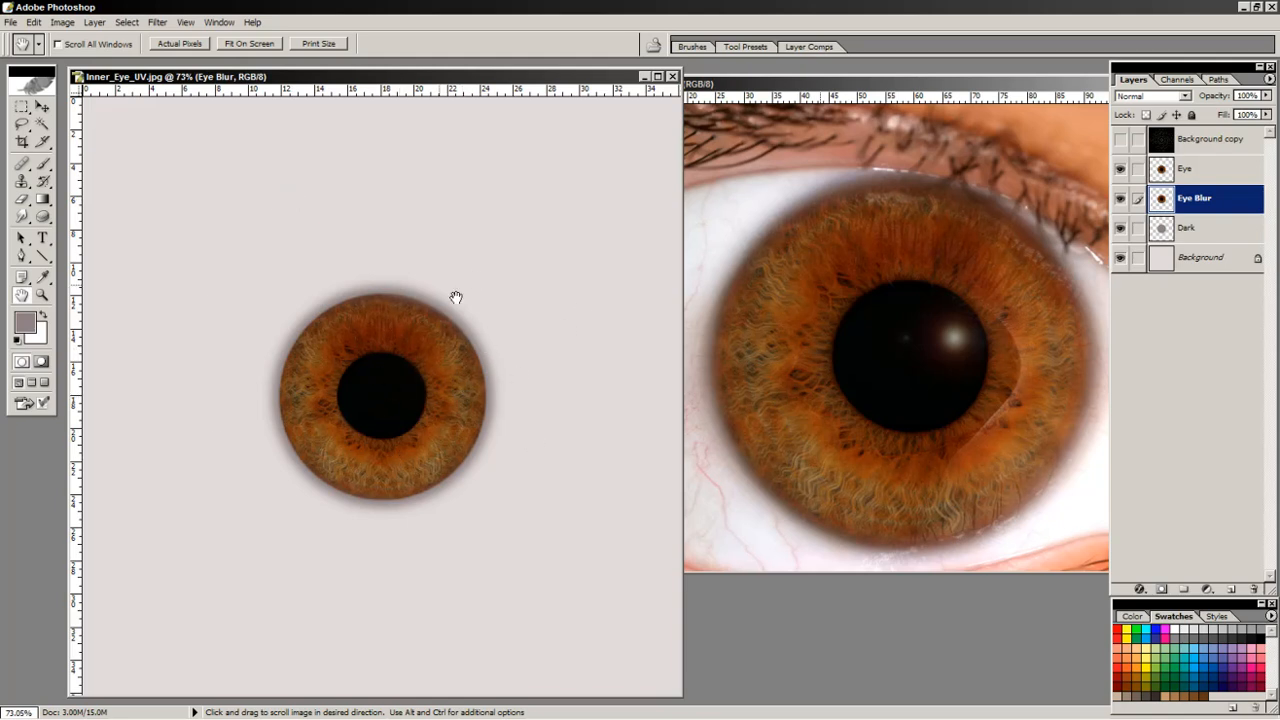
{"action": "left_click_drag", "start_coordinate": [1223, 172], "coordinate": [1233, 588]}
{"action": "double_click", "coordinate": [1197, 170]}
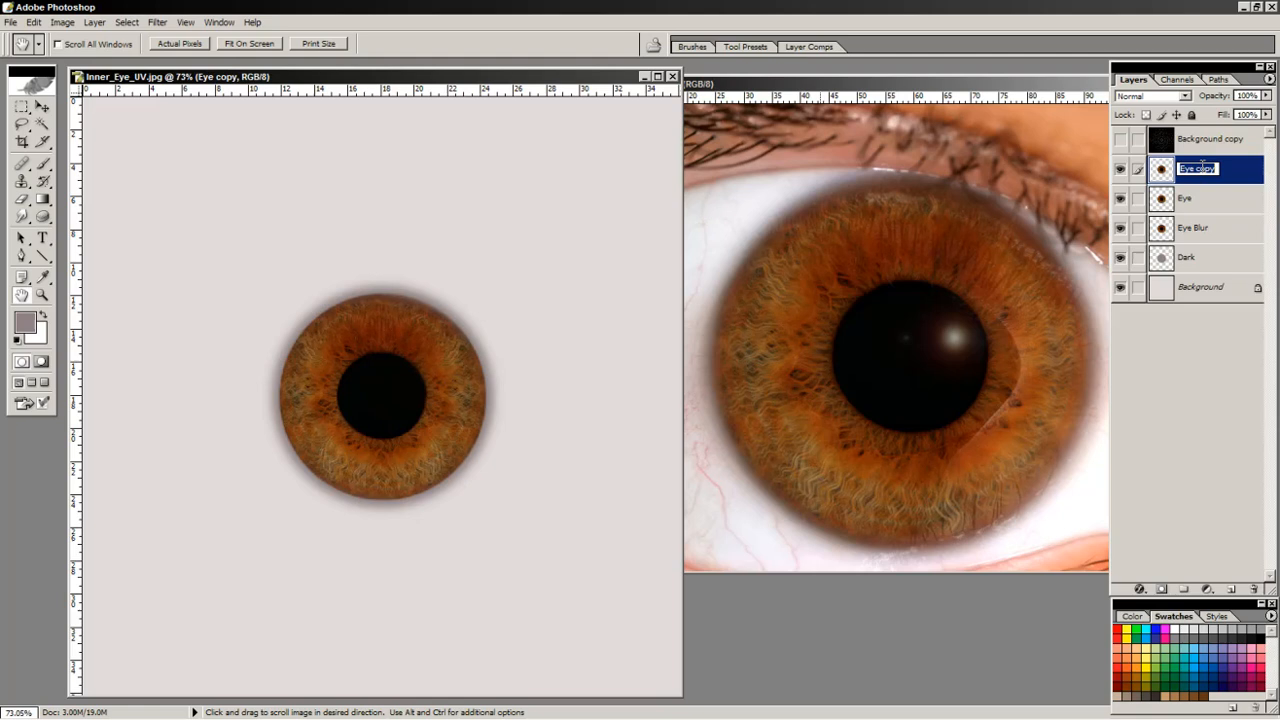
{"action": "left_click", "coordinate": [1214, 170]}
{"action": "key", "text": "BackSpace"}
{"action": "key", "text": "Return"}
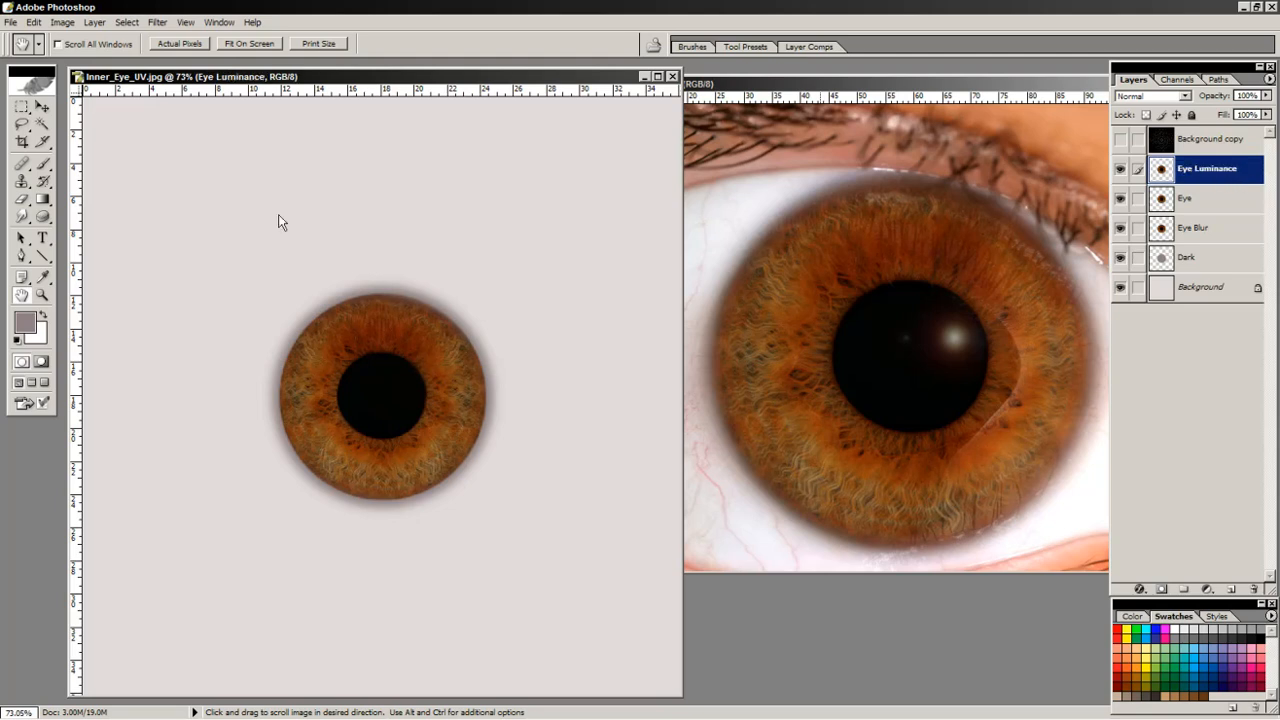
Desaturate the Eye Luminance layer.
{"action": "left_click", "coordinate": [62, 24]}
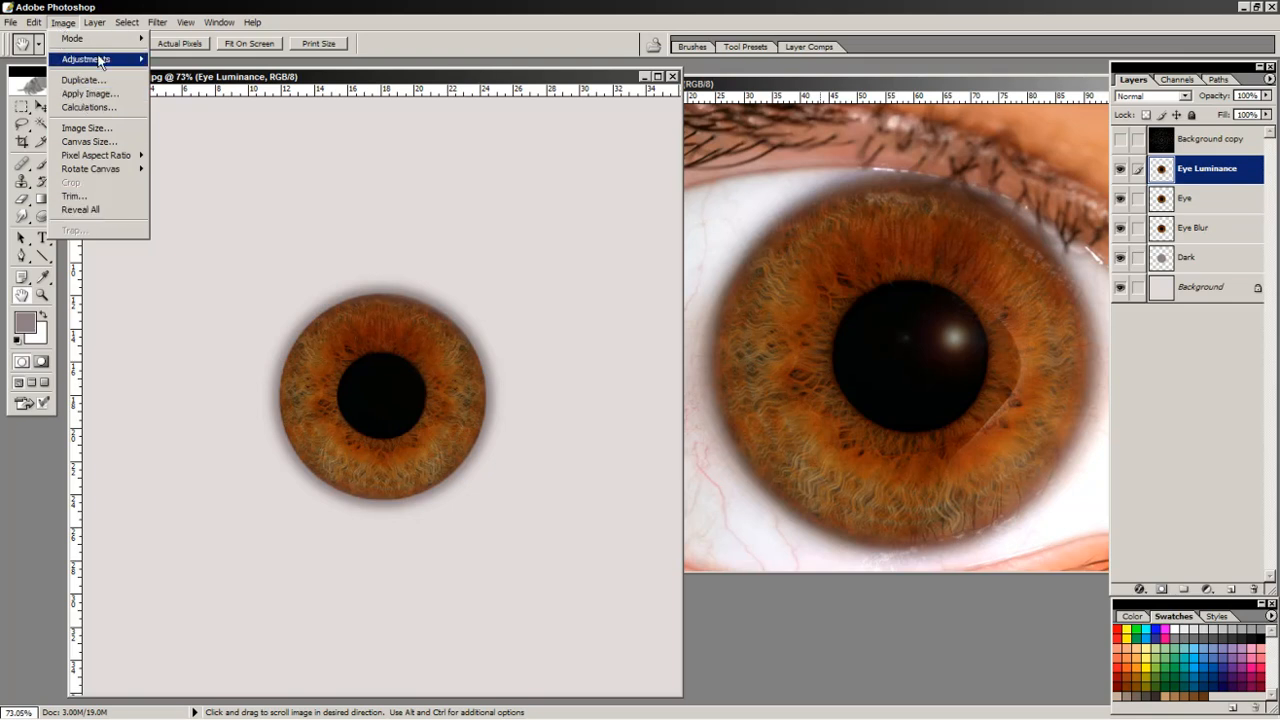
{"action": "mouse_move", "coordinate": [100, 62]}
{"action": "left_click", "coordinate": [180, 170]}
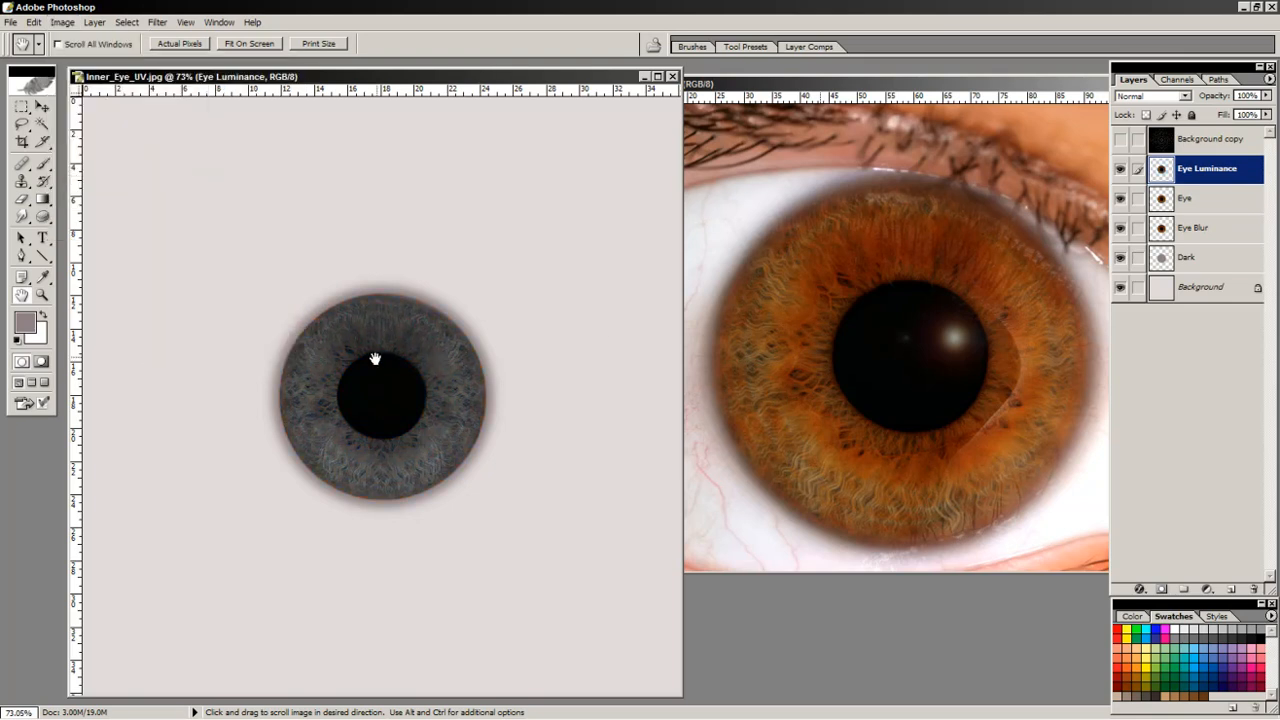
Hide the Dark, Eye Blur and Eye layers.
{"action": "left_click", "coordinate": [1212, 262]}
{"action": "left_click", "coordinate": [1121, 258]}
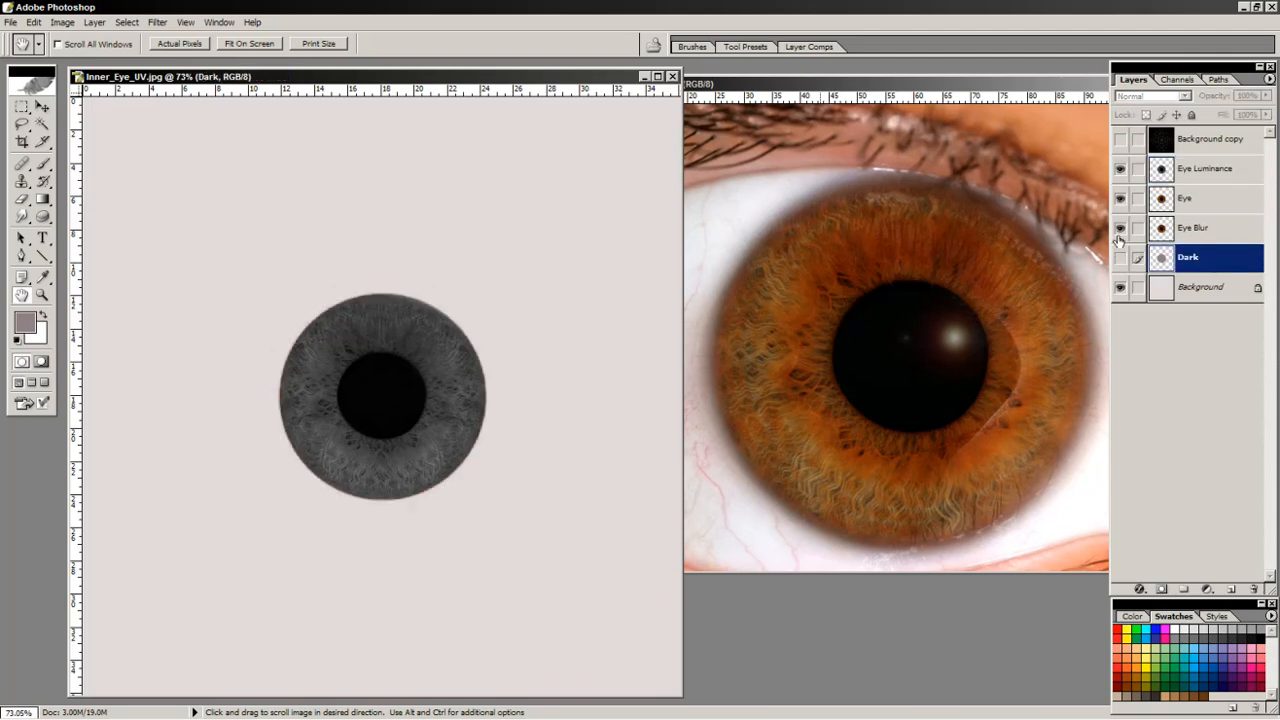
{"action": "left_click", "coordinate": [1119, 230]}
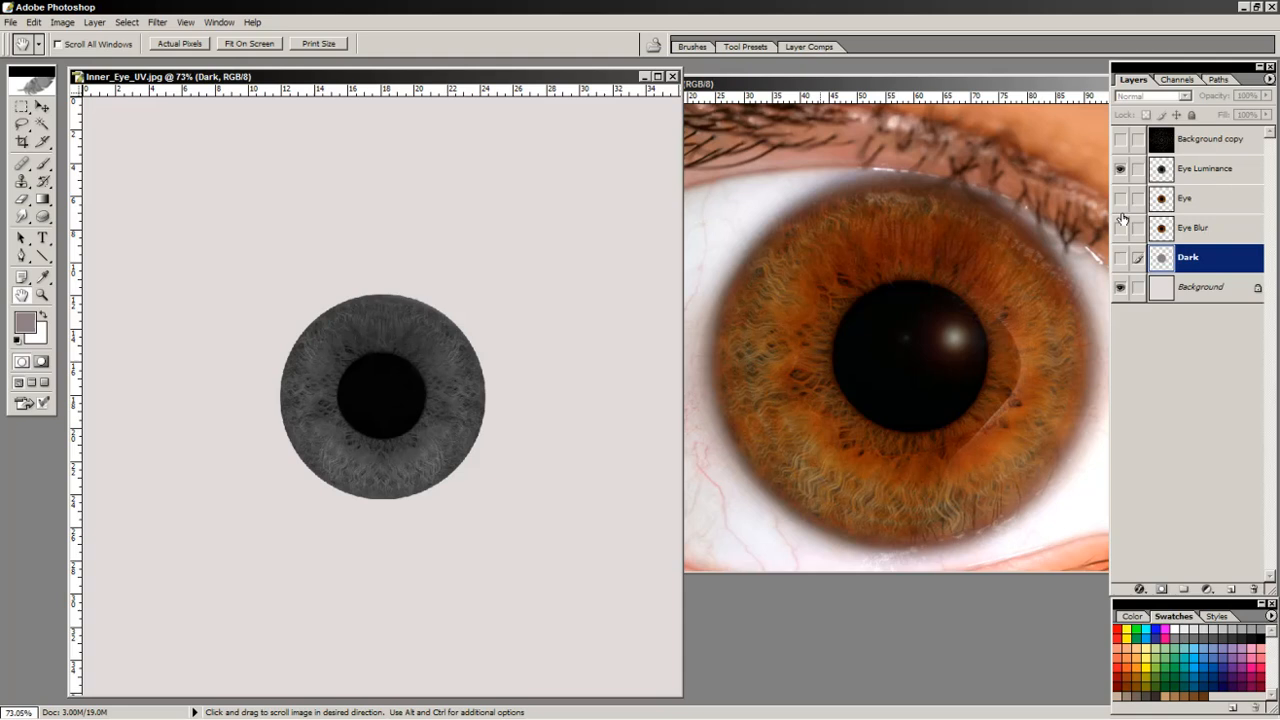
Duplicate the Background layer, place the copy directly below Eye Luminance, and fill it with black.
{"action": "left_click_drag", "start_coordinate": [1221, 292], "coordinate": [1232, 589]}
{"action": "left_click_drag", "start_coordinate": [1193, 296], "coordinate": [1190, 193]}
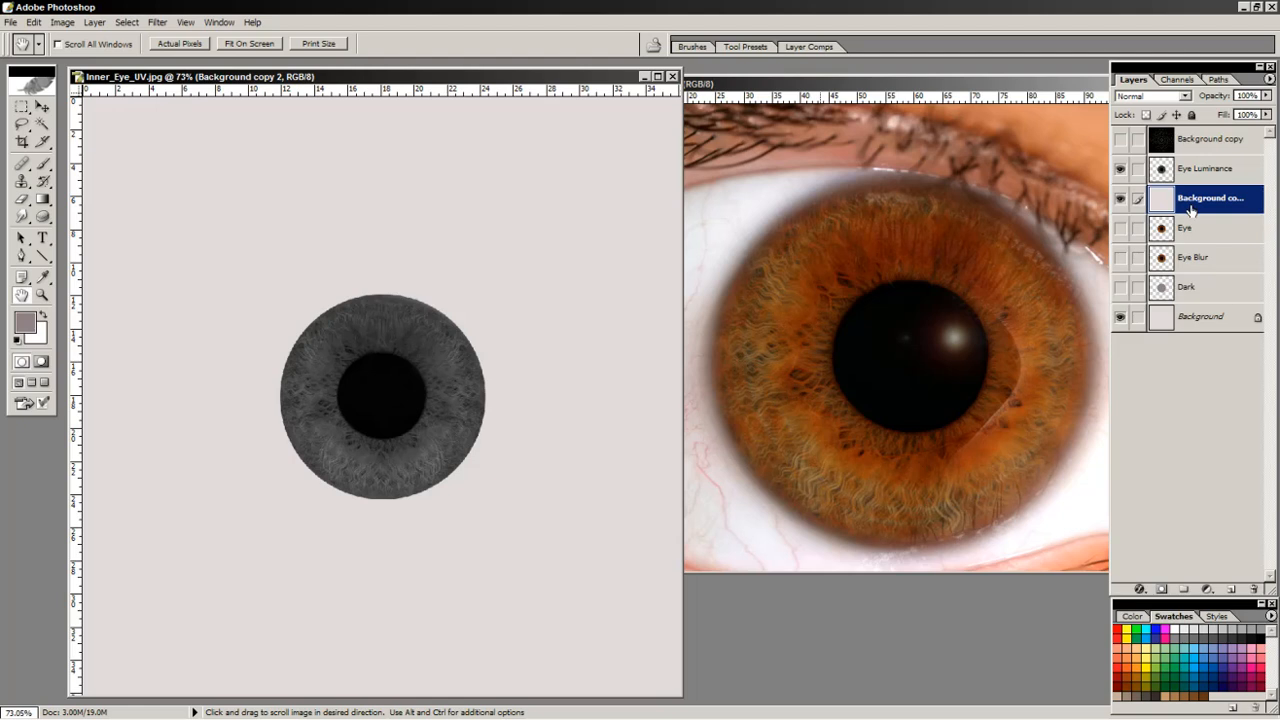
{"action": "left_click", "coordinate": [16, 340]}
{"action": "key", "text": "alt+BackSpace"}
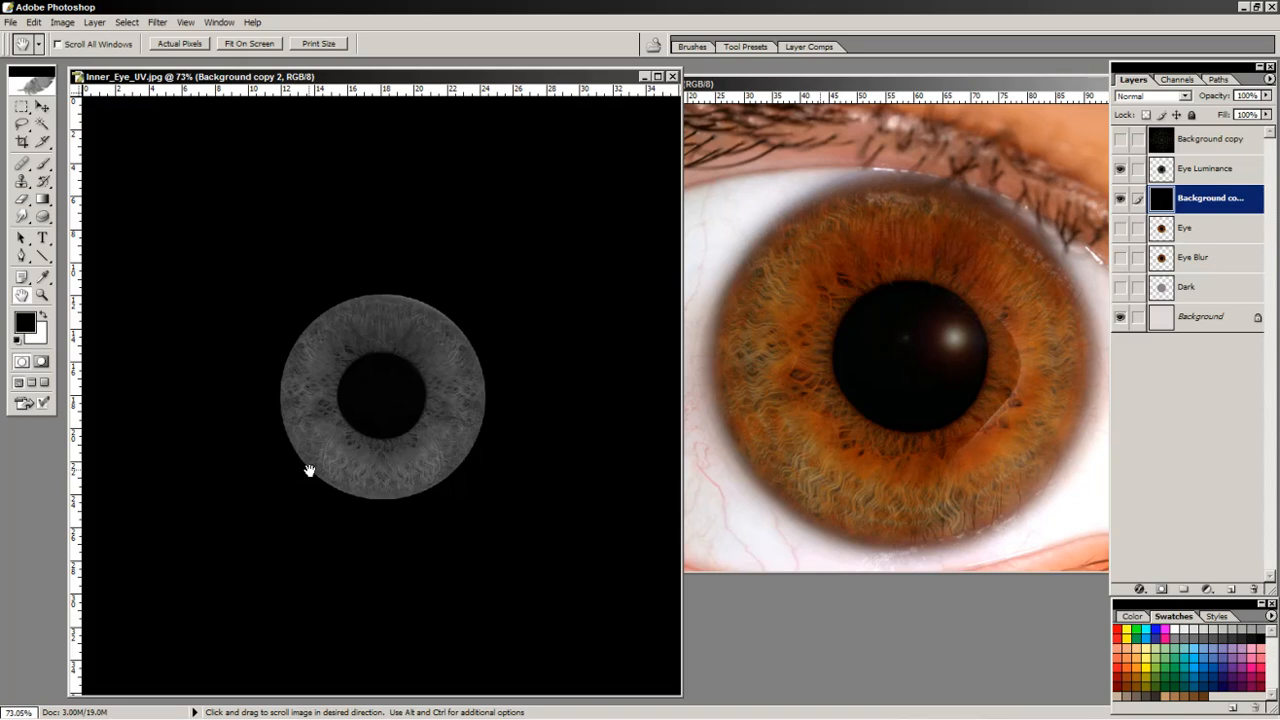
Adjust the Eye Luminance layer's brightness to -6 and contrast to +80.
{"action": "left_click", "coordinate": [1215, 170]}
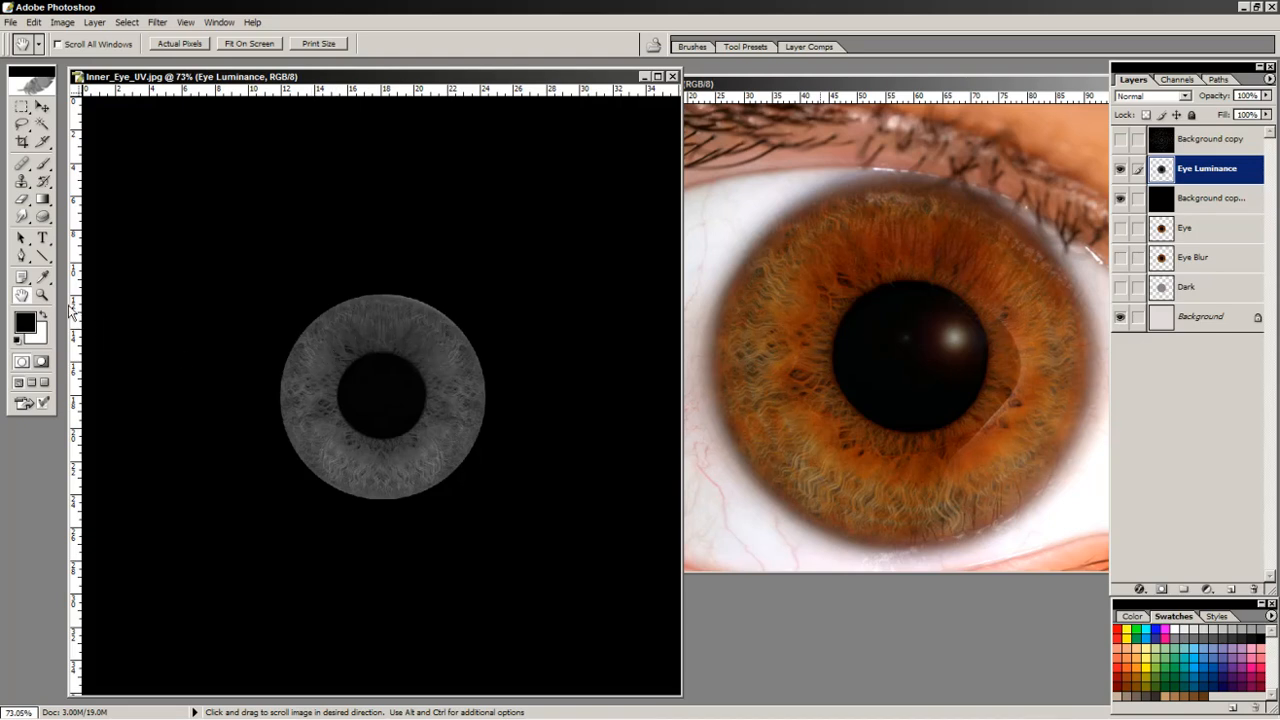
{"action": "key", "text": "z"}
{"action": "left_click_drag", "start_coordinate": [407, 345], "coordinate": [454, 396]}
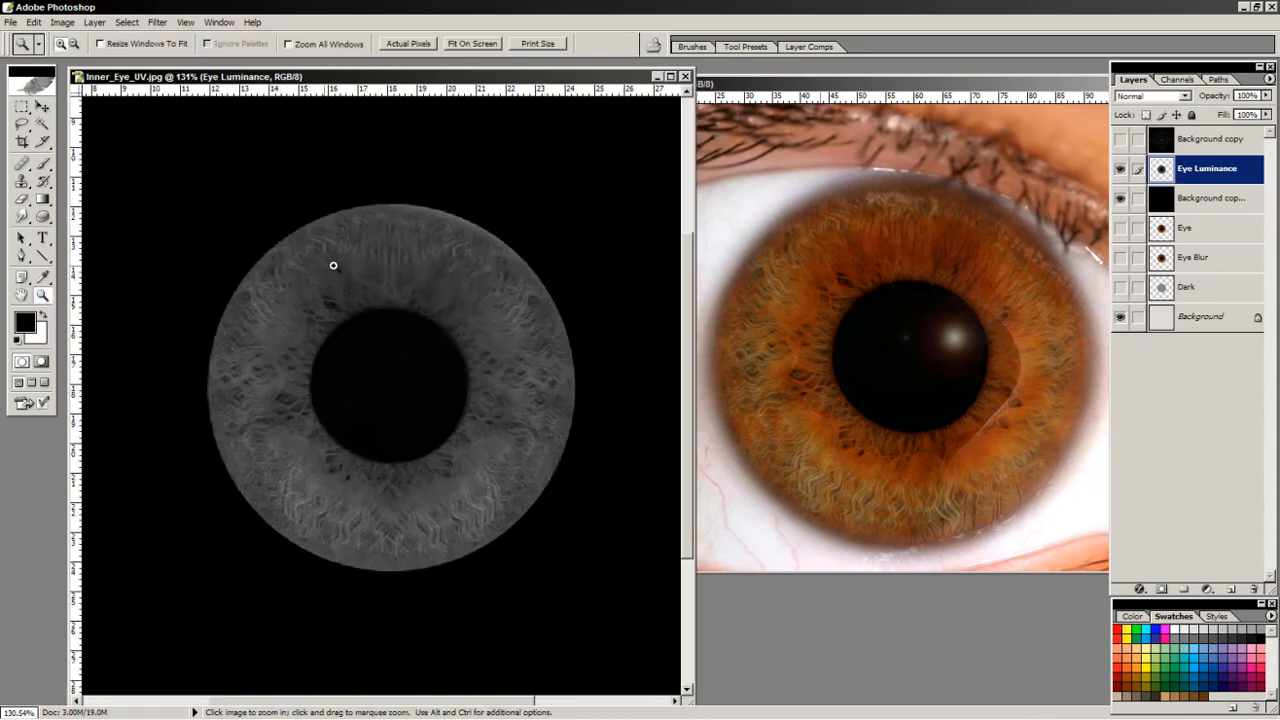
{"action": "left_click", "coordinate": [62, 22]}
{"action": "mouse_move", "coordinate": [67, 68]}
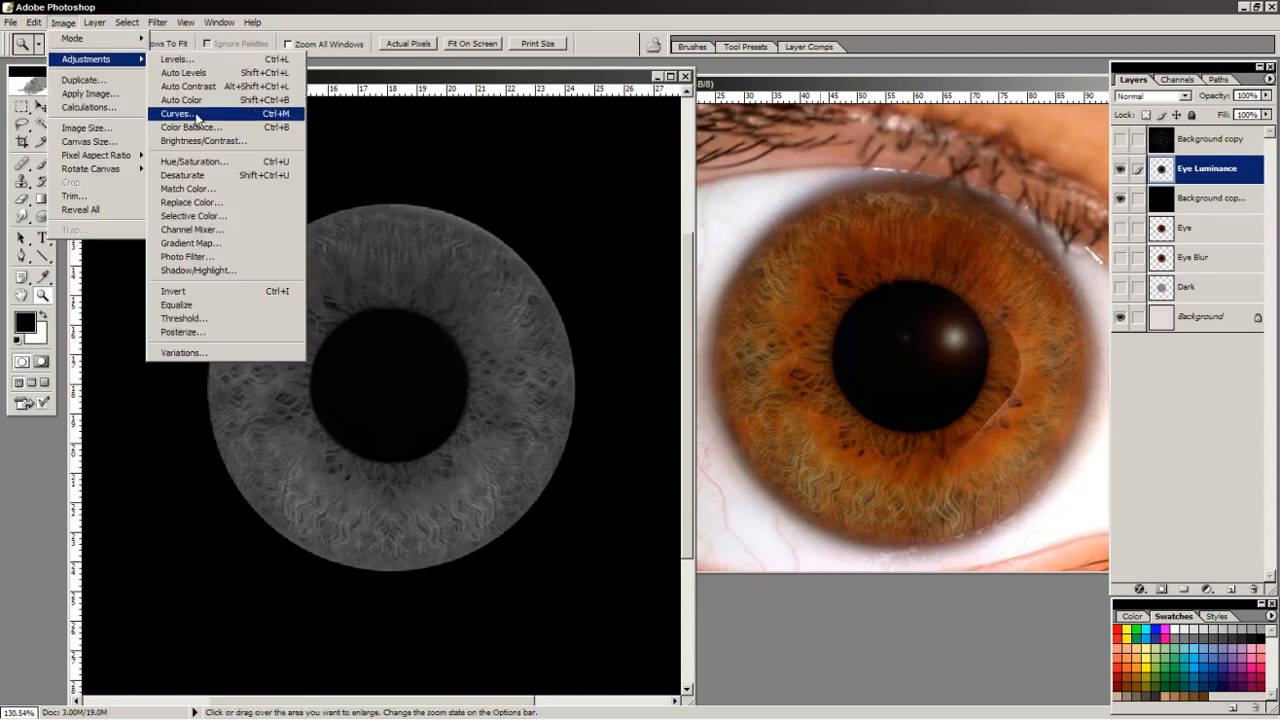
{"action": "left_click", "coordinate": [200, 142]}
{"action": "left_click_drag", "start_coordinate": [535, 222], "coordinate": [599, 227]}
{"action": "left_click_drag", "start_coordinate": [538, 182], "coordinate": [523, 187]}
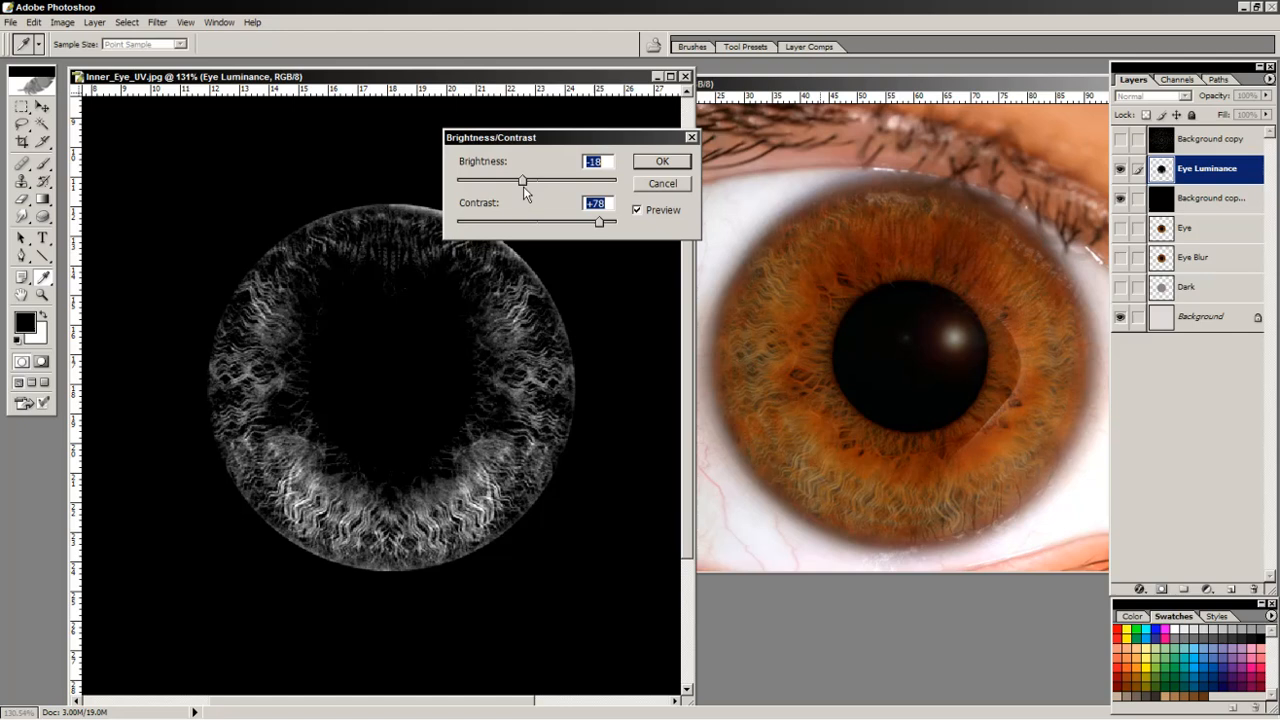
{"action": "left_click_drag", "start_coordinate": [524, 194], "coordinate": [530, 192]}
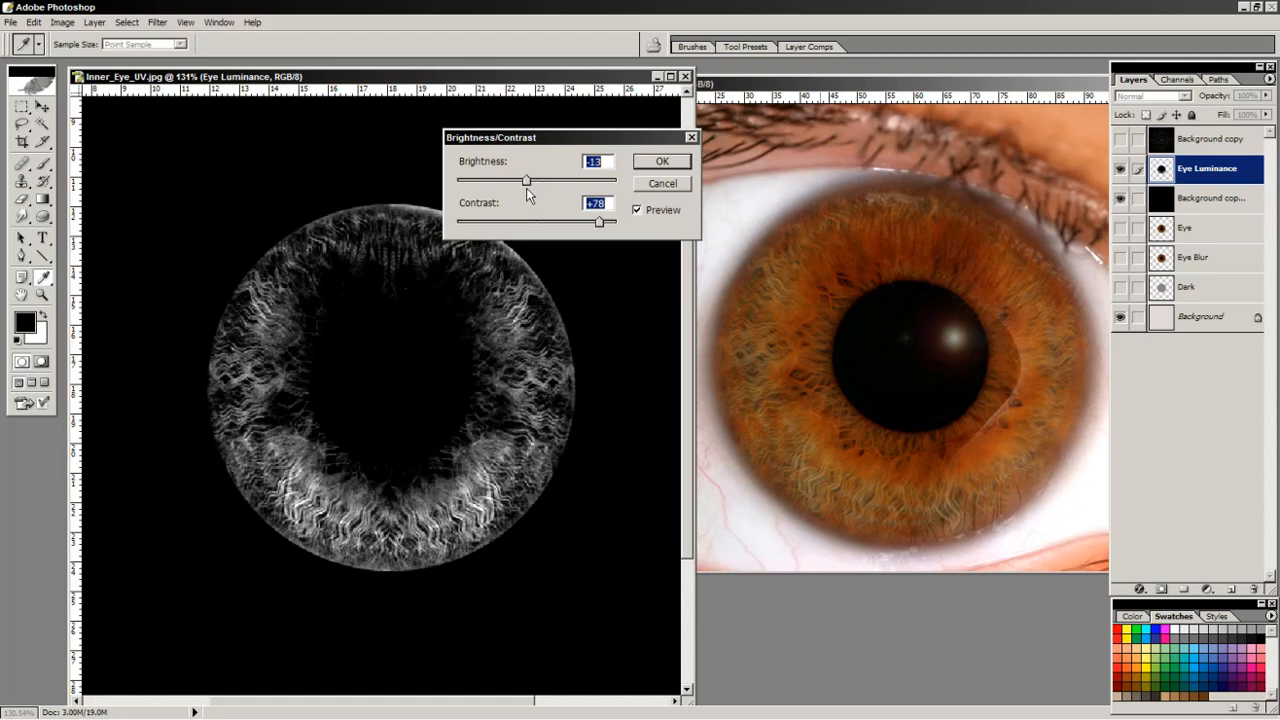
{"action": "left_click_drag", "start_coordinate": [601, 224], "coordinate": [597, 223]}
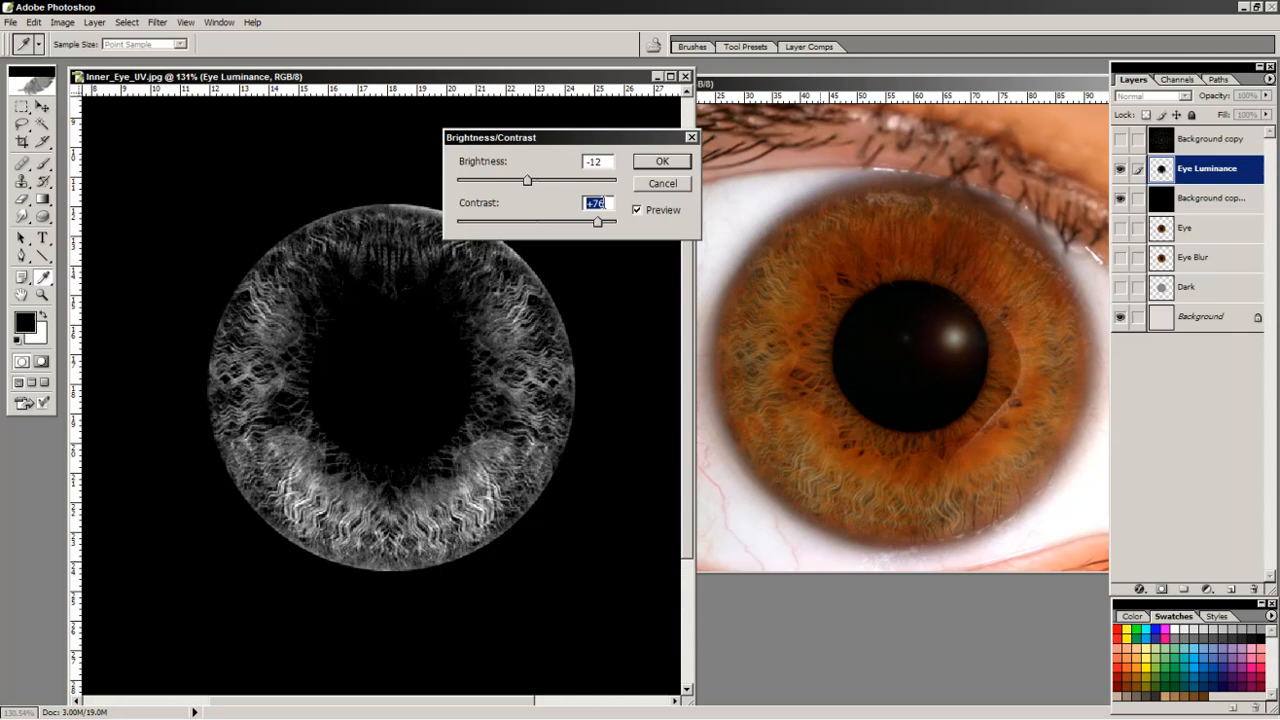
{"action": "left_click_drag", "start_coordinate": [529, 178], "coordinate": [550, 183]}
{"action": "mouse_move", "coordinate": [597, 221]}
{"action": "left_mouse_down"}
{"action": "mouse_move", "coordinate": [558, 229]}
{"action": "mouse_move", "coordinate": [622, 221]}
{"action": "mouse_move", "coordinate": [581, 229]}
{"action": "left_mouse_up"}
{"action": "left_click_drag", "start_coordinate": [549, 185], "coordinate": [505, 184]}
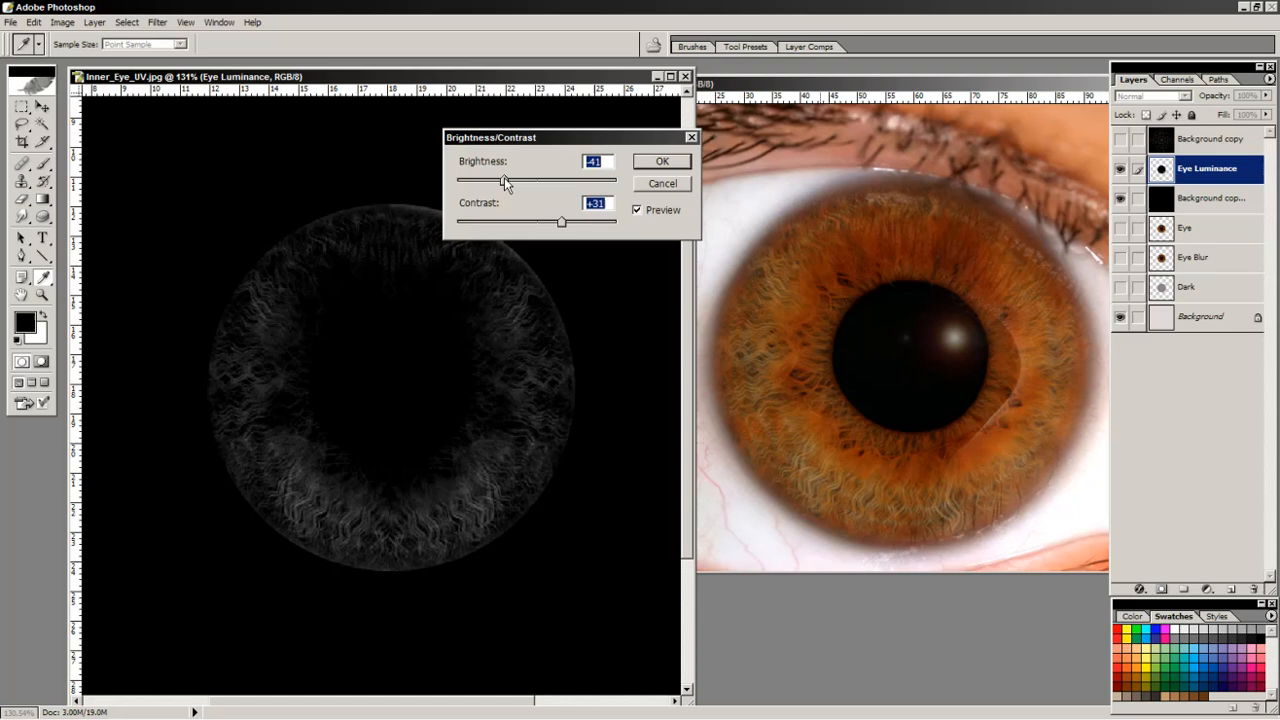
{"action": "left_click_drag", "start_coordinate": [563, 222], "coordinate": [583, 221]}
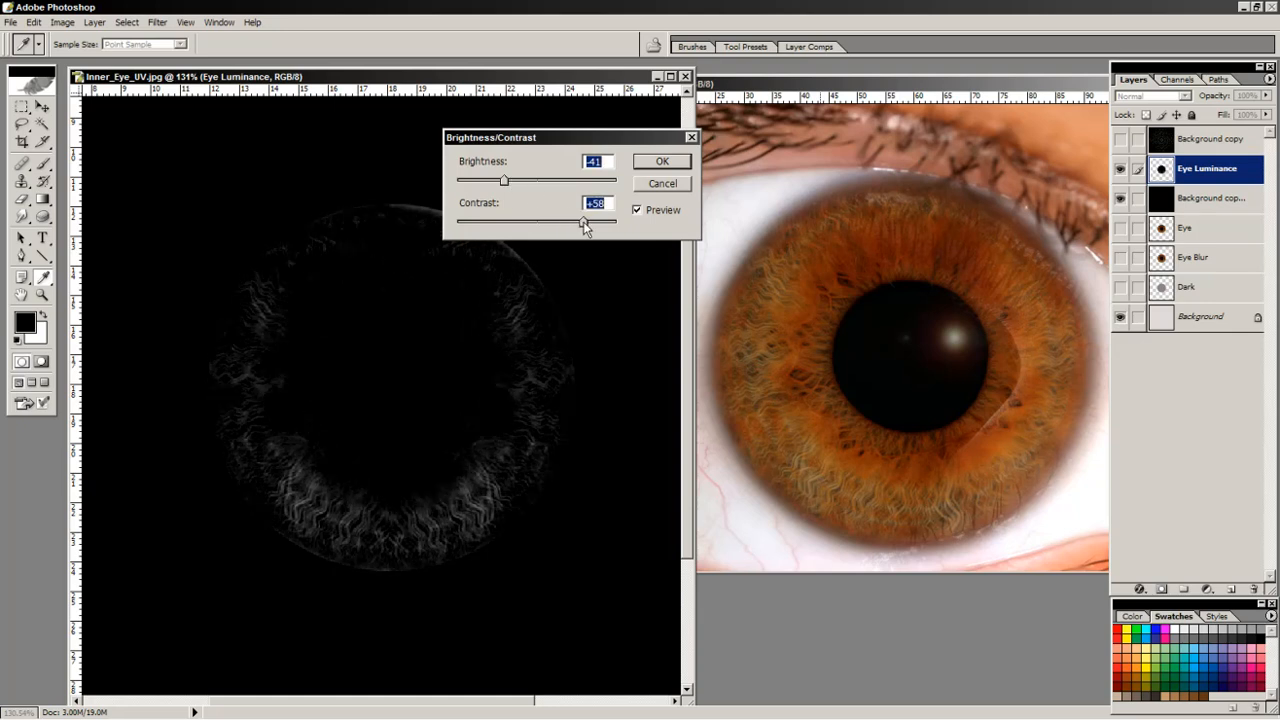
{"action": "left_click_drag", "start_coordinate": [506, 181], "coordinate": [533, 183]}
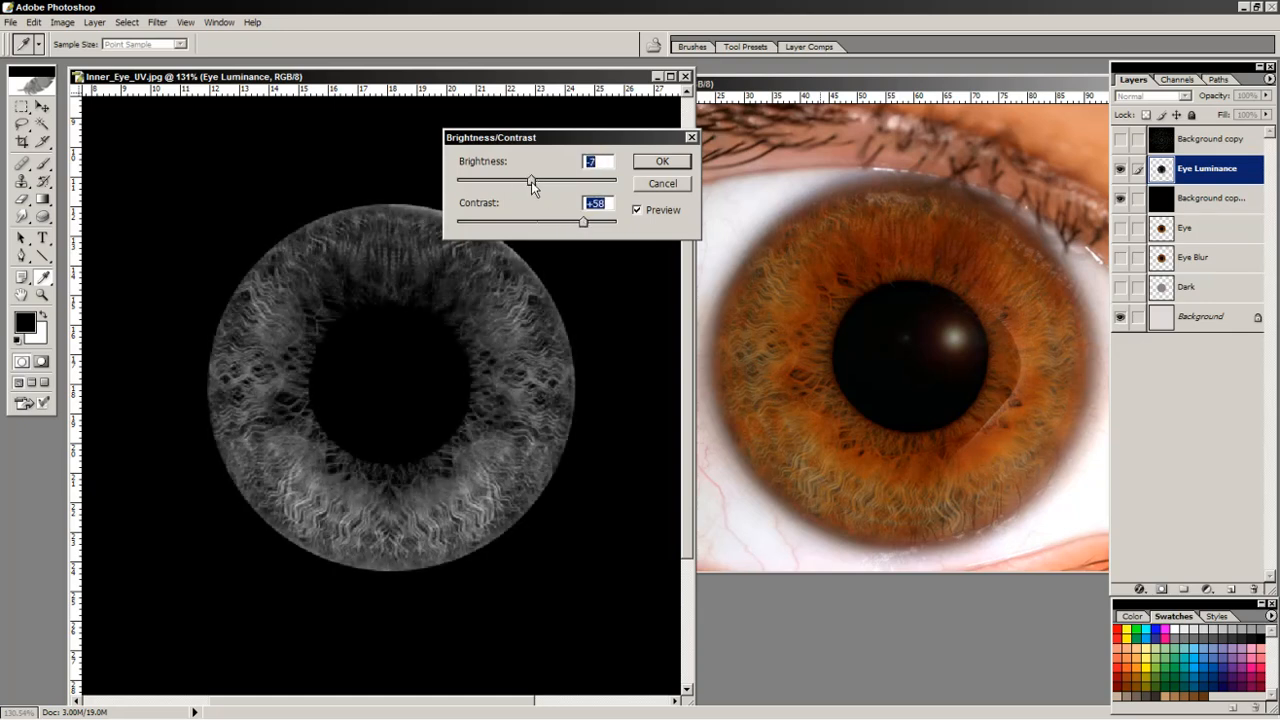
{"action": "left_click_drag", "start_coordinate": [587, 222], "coordinate": [601, 222]}
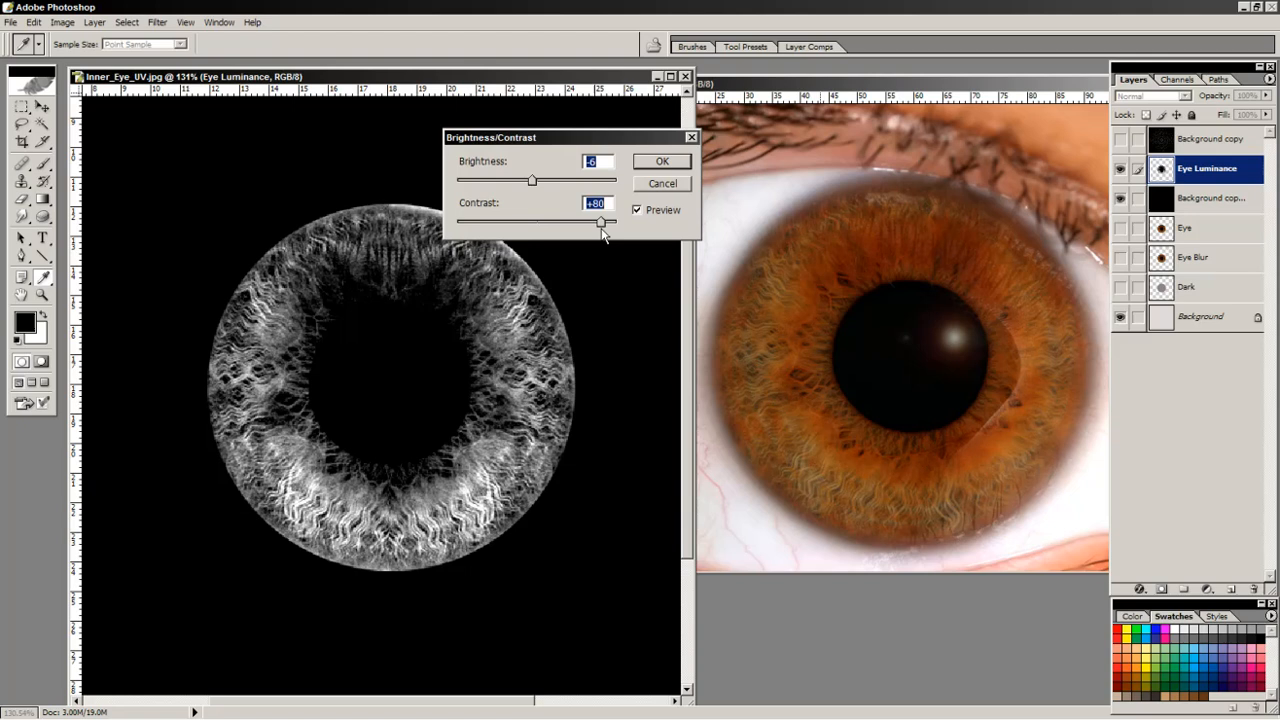
{"action": "left_click", "coordinate": [644, 165]}
{"action": "key", "text": "z"}
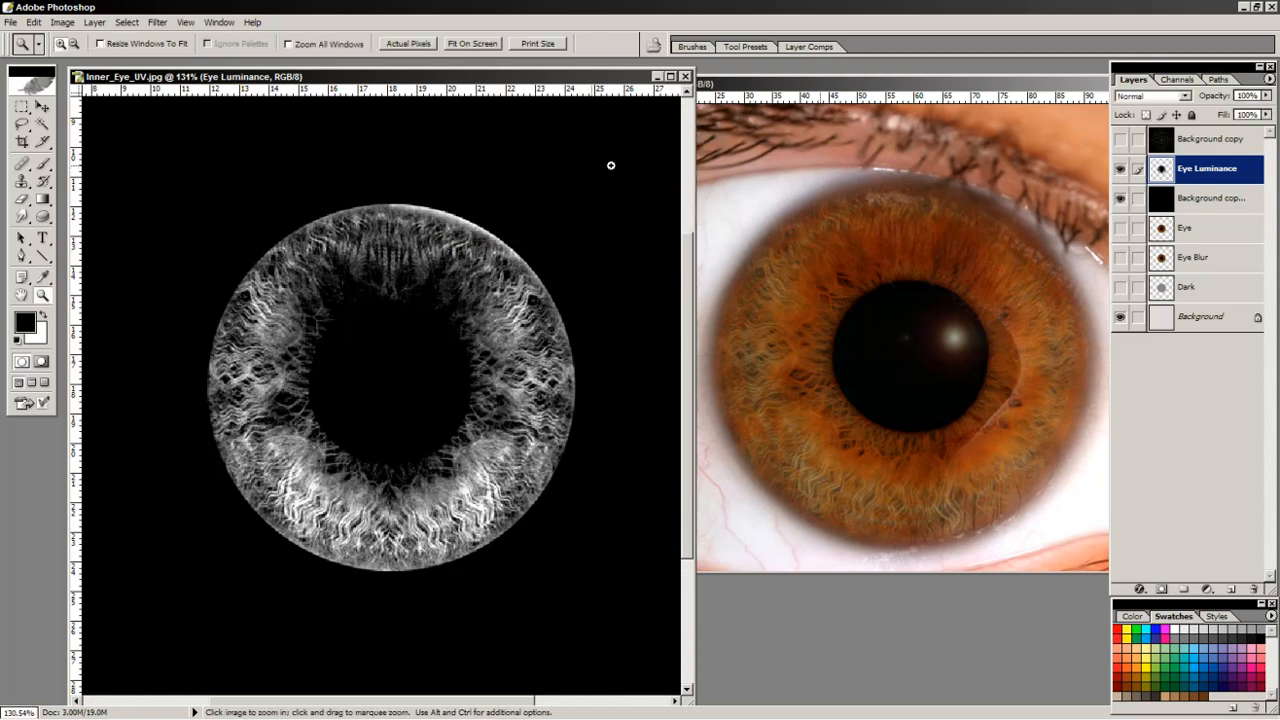
Start a Levels adjustment on Eye Luminance, sampling a black point near the iris's lower rim and white points in its upper part.
{"action": "left_click", "coordinate": [62, 22]}
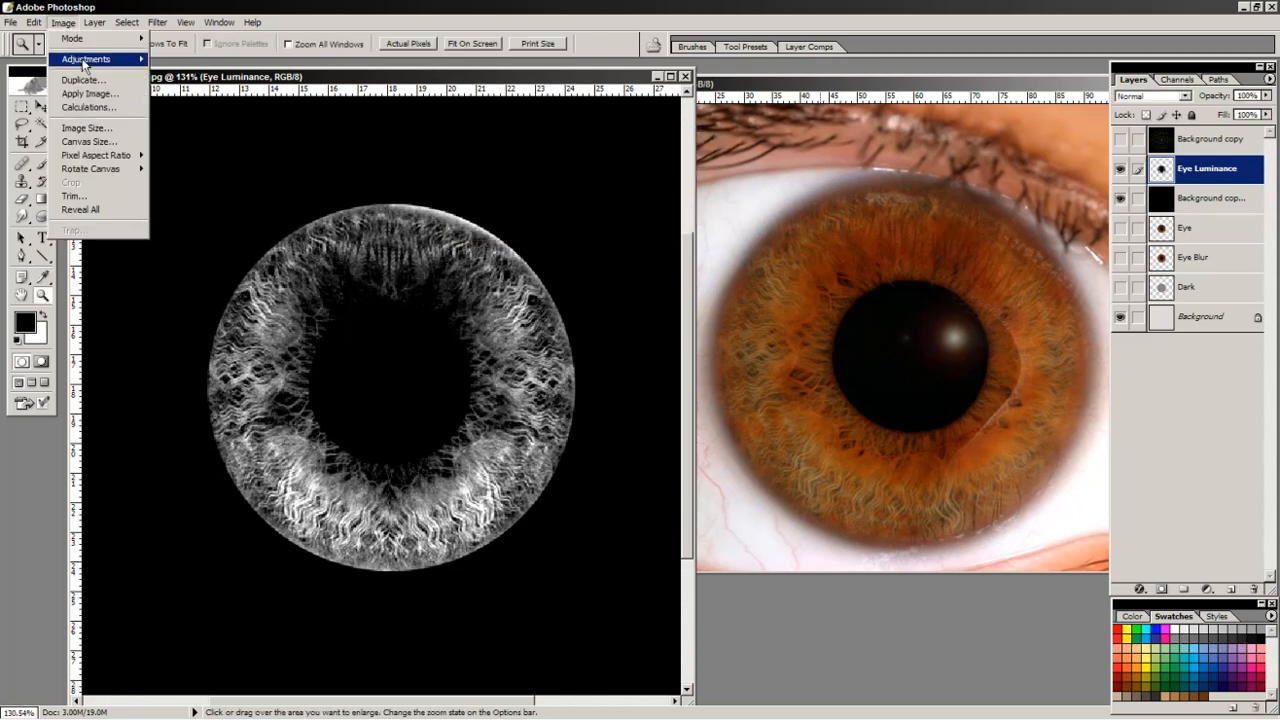
{"action": "mouse_move", "coordinate": [85, 62]}
{"action": "left_click", "coordinate": [172, 63]}
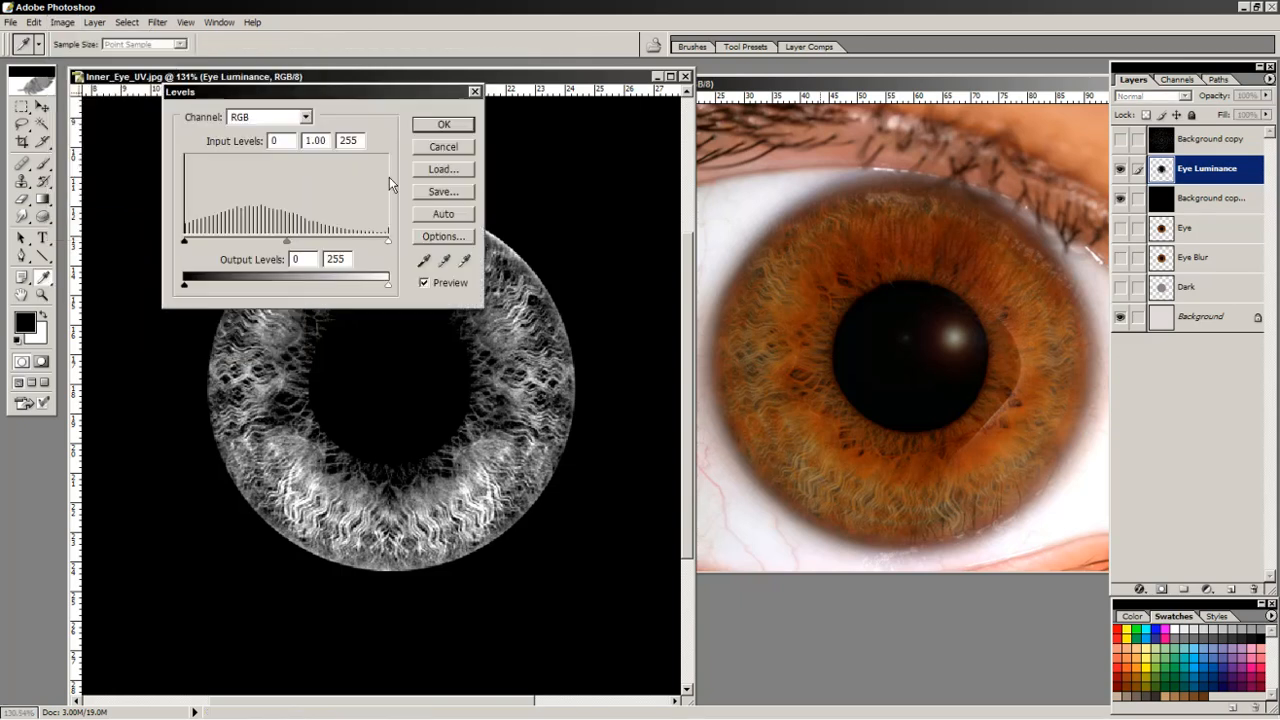
{"action": "left_click_drag", "start_coordinate": [343, 105], "coordinate": [813, 135]}
{"action": "left_click", "coordinate": [894, 290]}
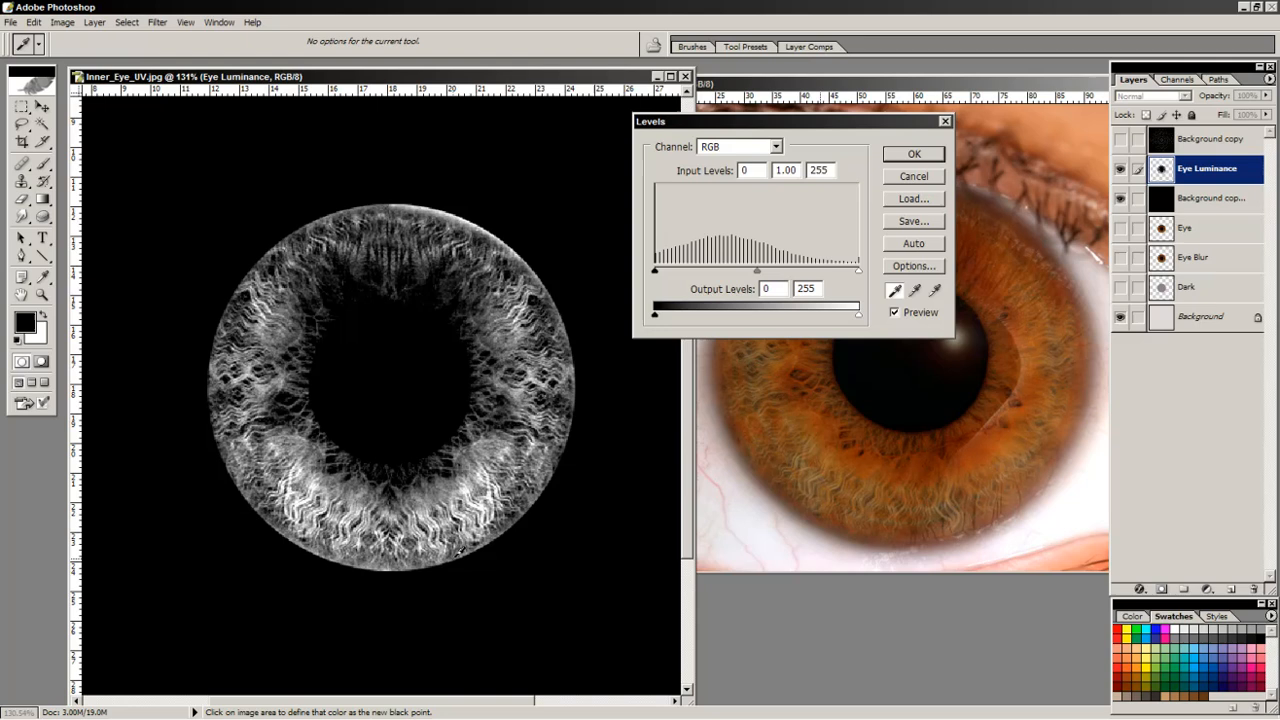
{"action": "left_click", "coordinate": [460, 550]}
{"action": "left_click", "coordinate": [935, 290]}
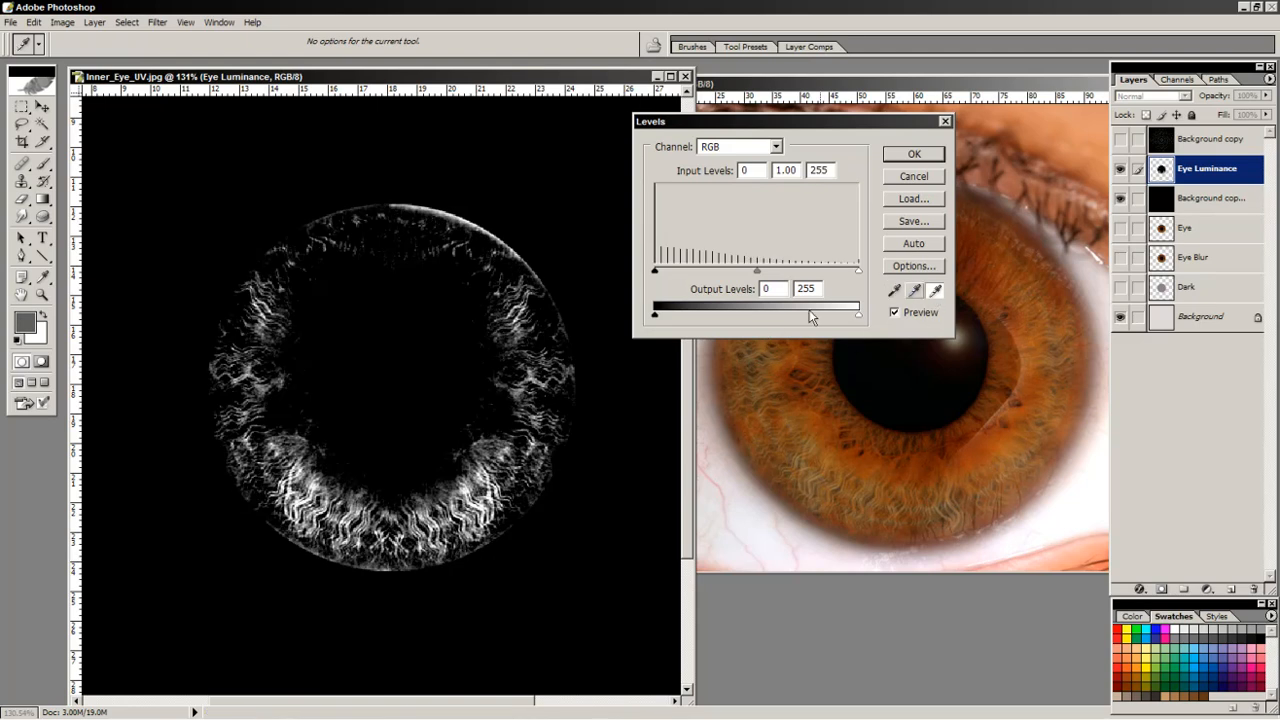
{"action": "left_click", "coordinate": [323, 239]}
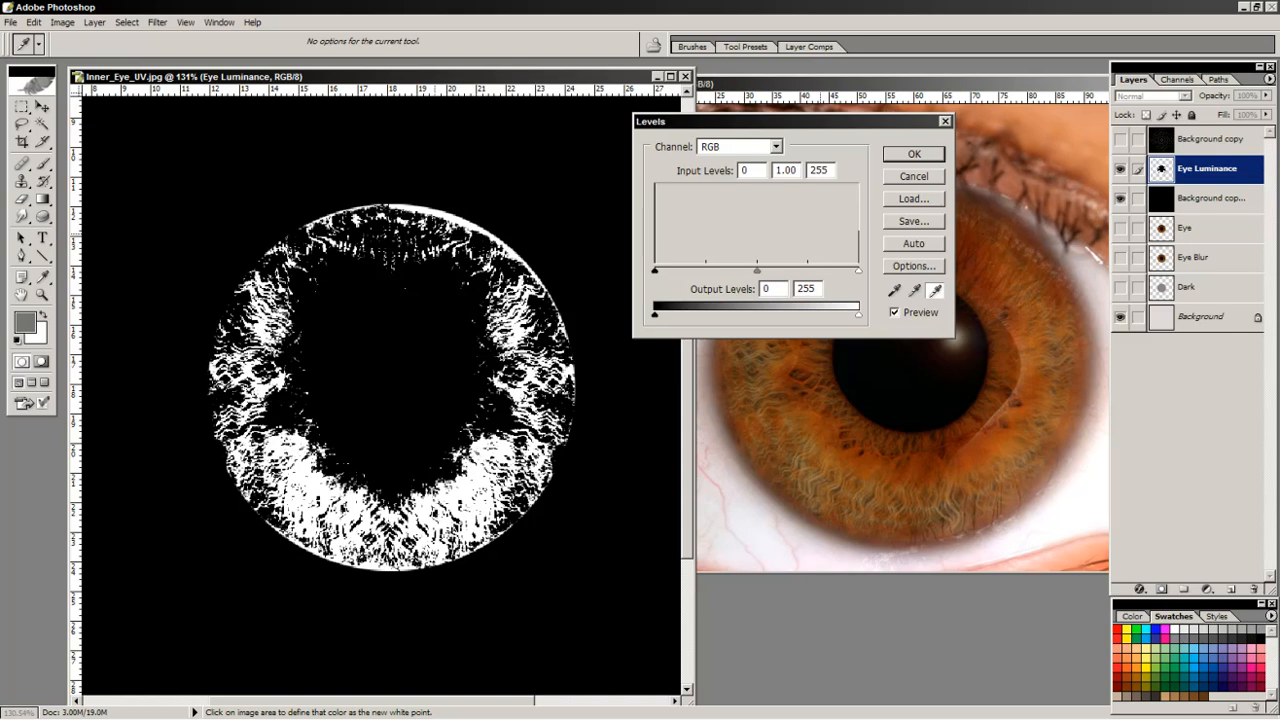
{"action": "left_click", "coordinate": [460, 267]}
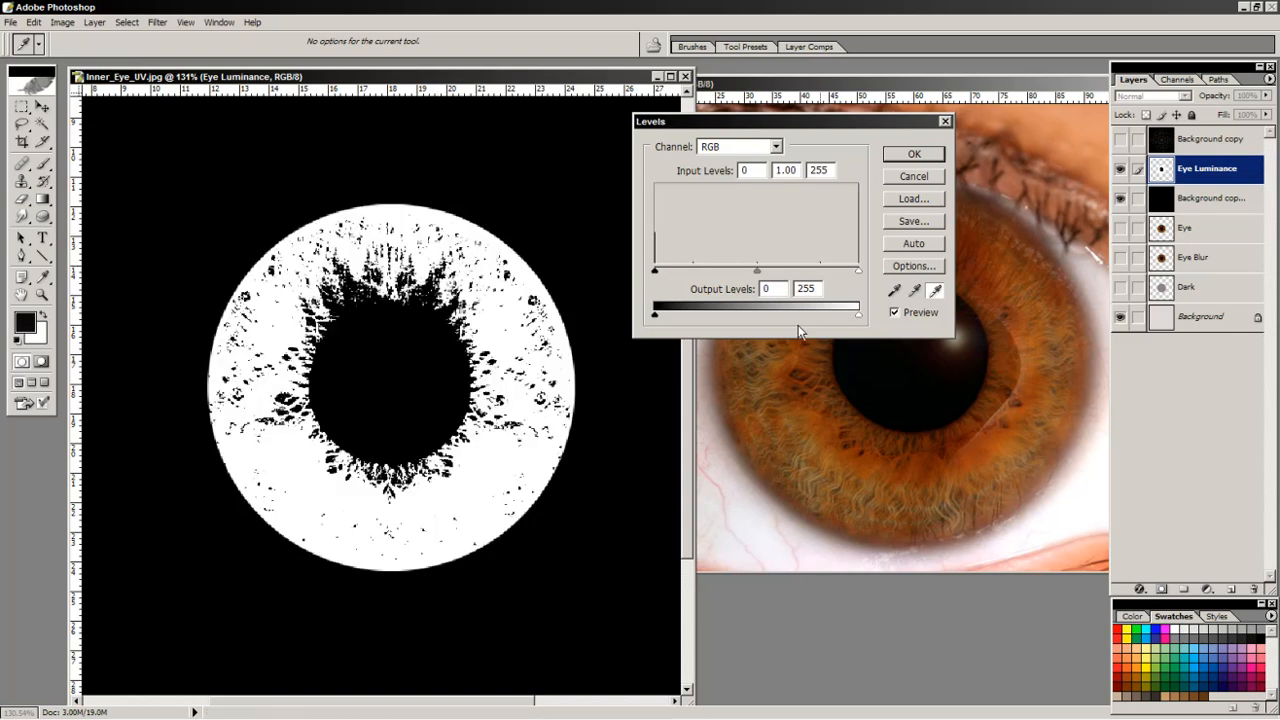
{"action": "left_click", "coordinate": [894, 291]}
{"action": "mouse_move", "coordinate": [656, 316]}
{"action": "left_mouse_down"}
{"action": "mouse_move", "coordinate": [695, 316]}
{"action": "mouse_move", "coordinate": [655, 316]}
{"action": "left_mouse_up"}
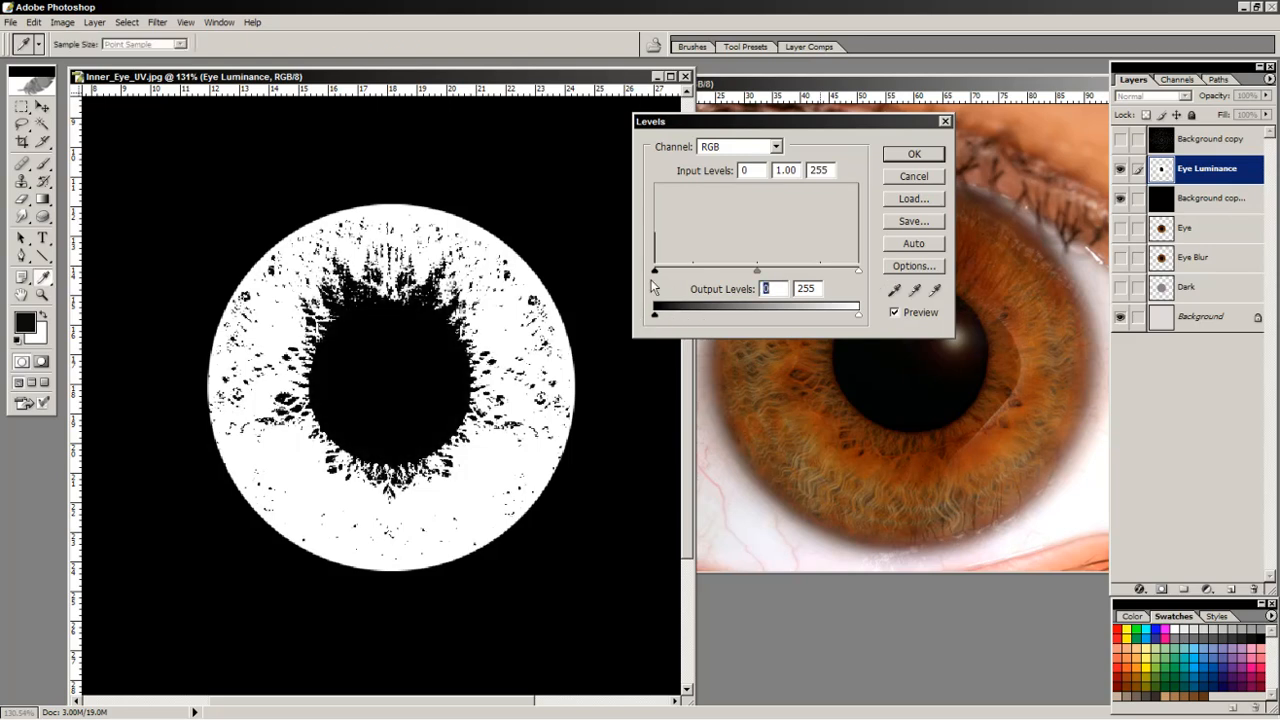
{"action": "left_click_drag", "start_coordinate": [655, 270], "coordinate": [684, 270]}
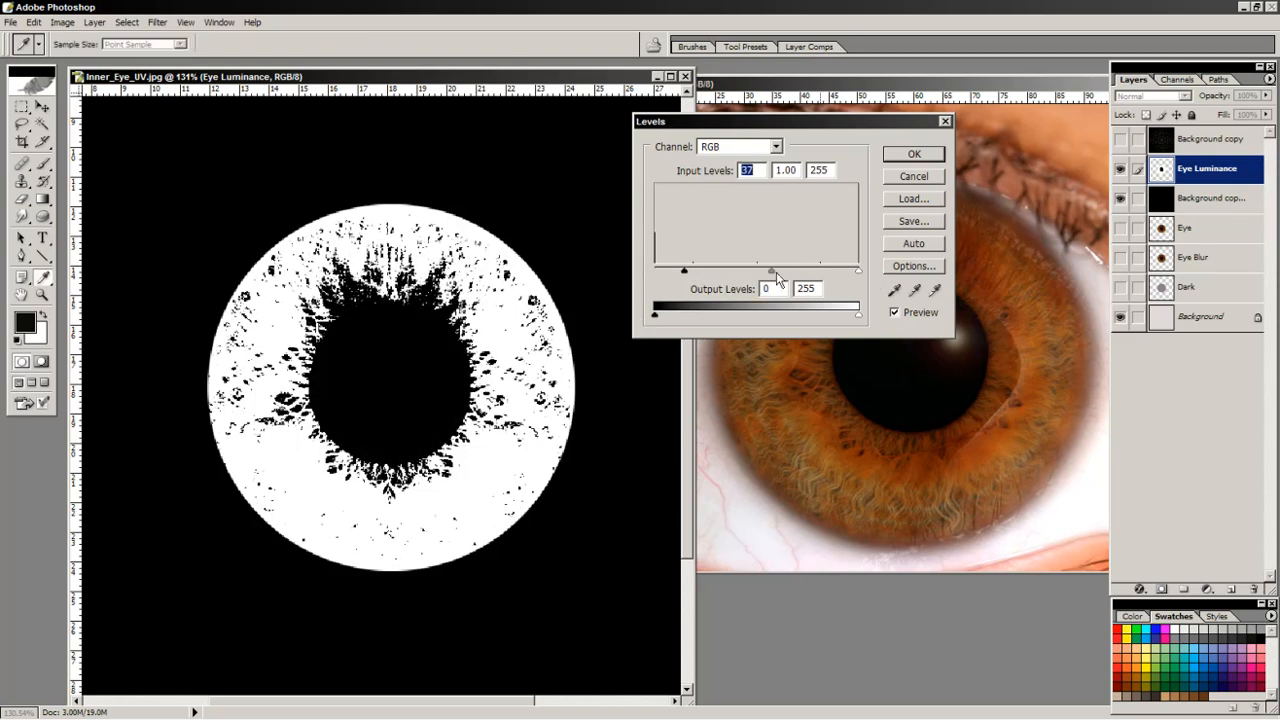
{"action": "left_click_drag", "start_coordinate": [771, 271], "coordinate": [741, 271]}
{"action": "left_click_drag", "start_coordinate": [857, 270], "coordinate": [833, 271]}
{"action": "left_click", "coordinate": [895, 291]}
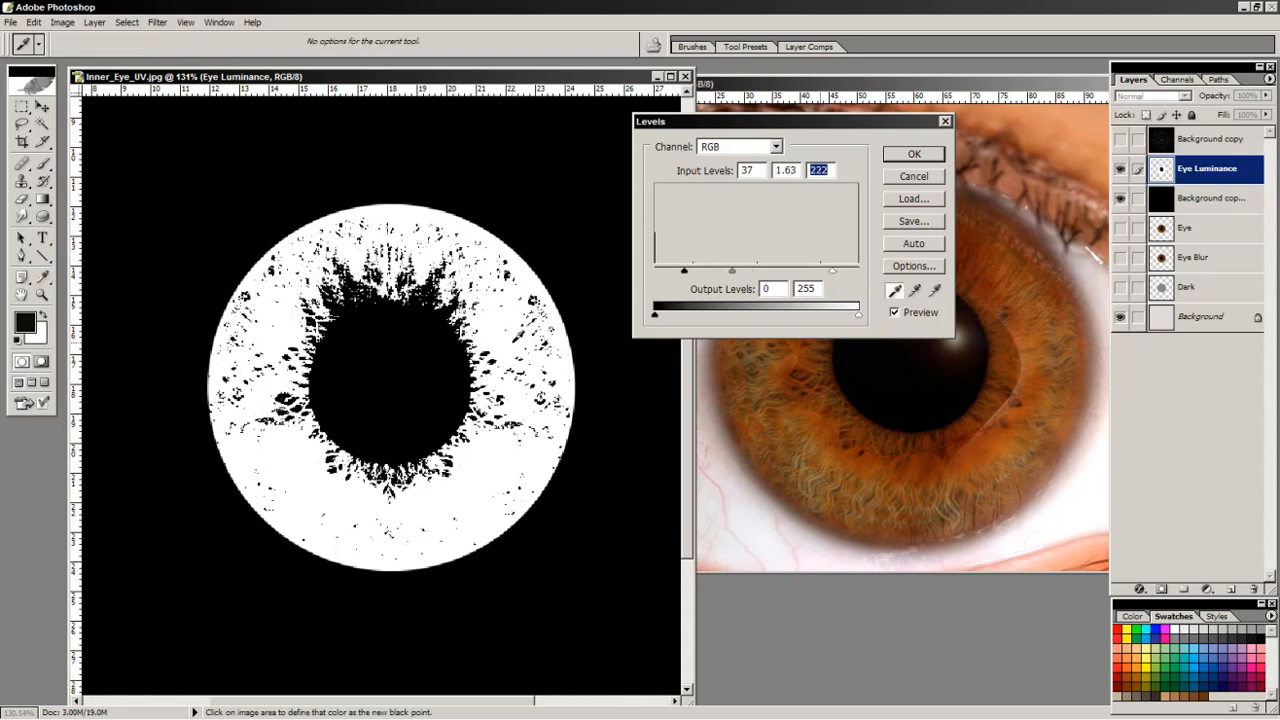
{"action": "left_click", "coordinate": [520, 337]}
{"action": "left_click", "coordinate": [429, 251]}
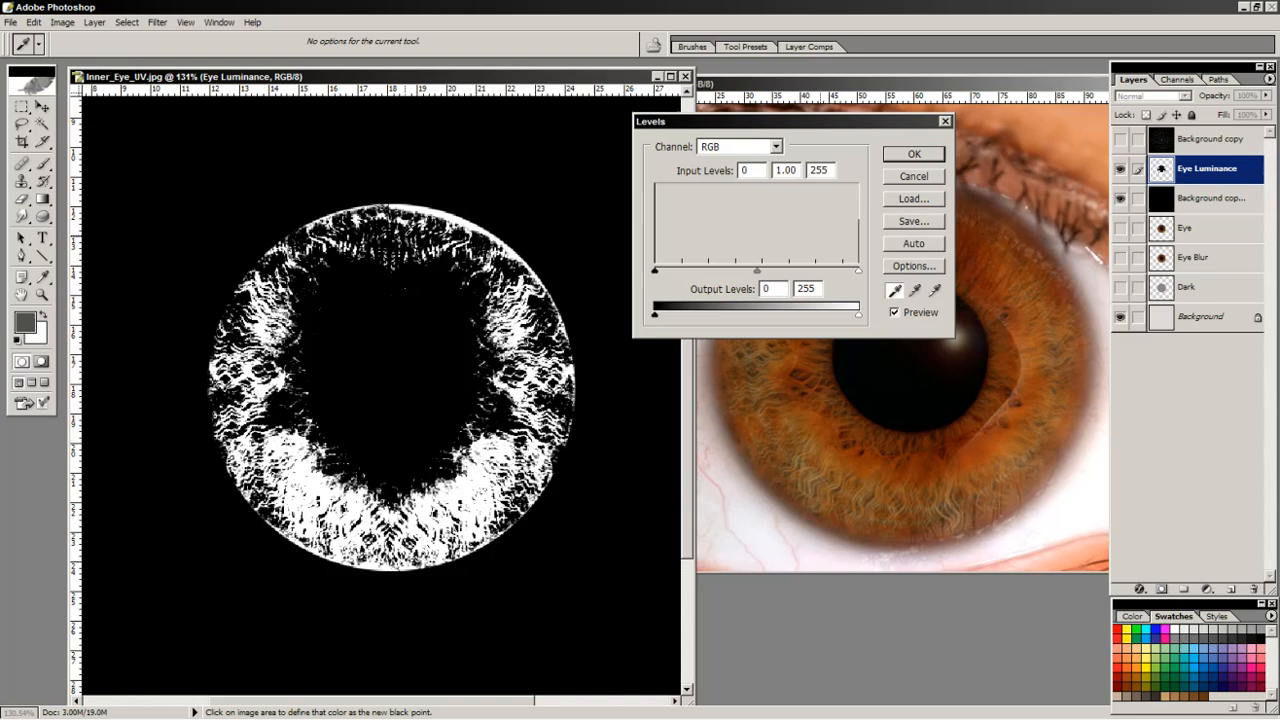
{"action": "left_click", "coordinate": [328, 515]}
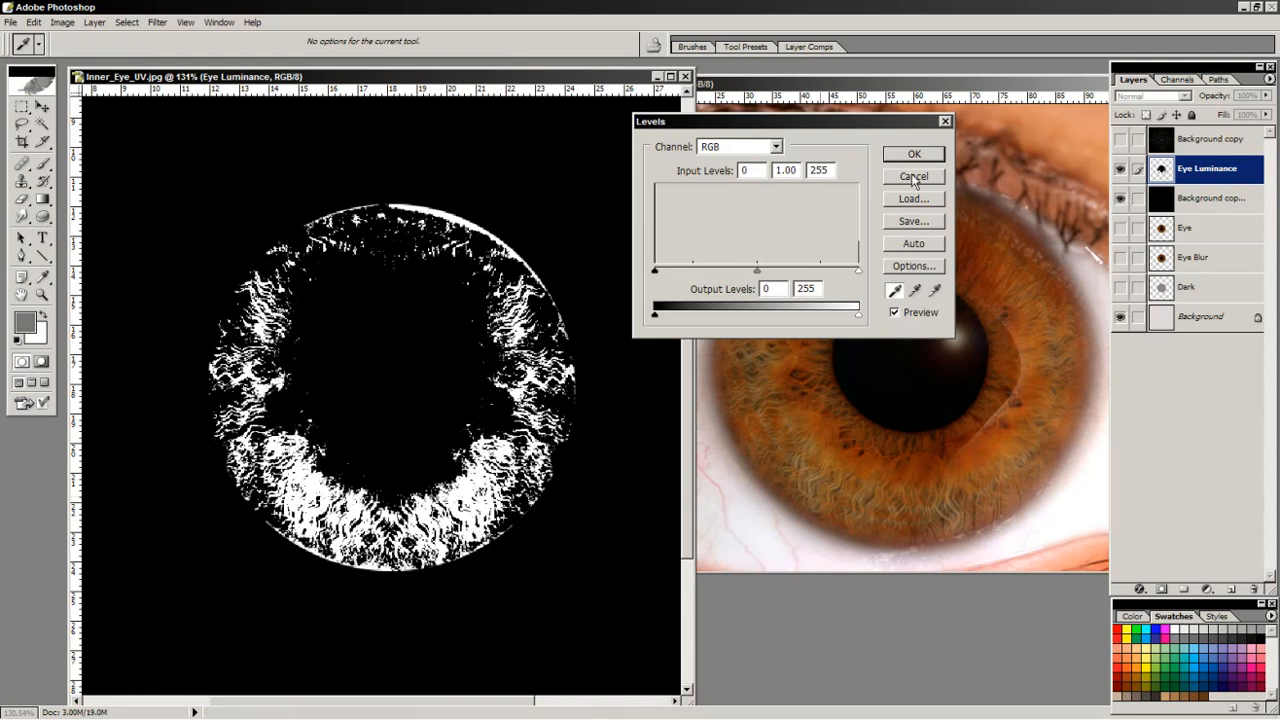
{"action": "mouse_move", "coordinate": [858, 314]}
{"action": "left_mouse_down"}
{"action": "mouse_move", "coordinate": [793, 314]}
{"action": "mouse_move", "coordinate": [843, 314]}
{"action": "left_mouse_up"}
{"action": "left_click", "coordinate": [932, 290]}
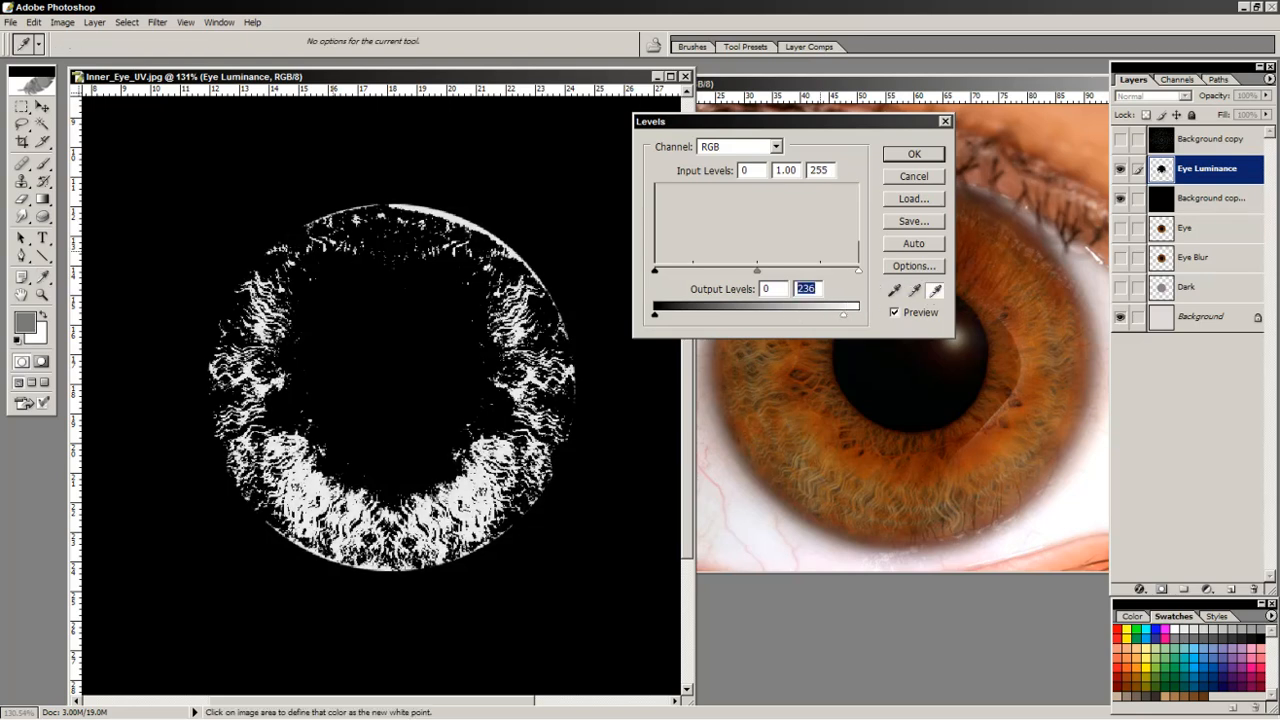
{"action": "left_click", "coordinate": [325, 227]}
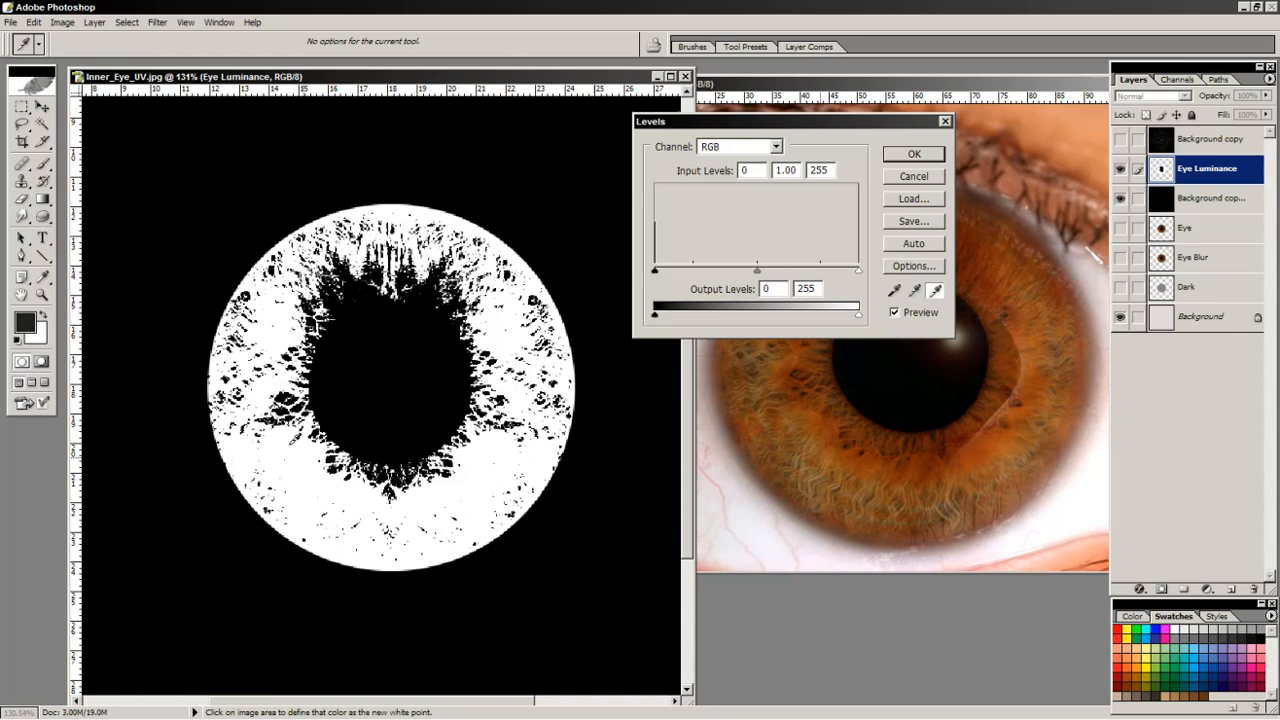
{"action": "left_click", "coordinate": [893, 290]}
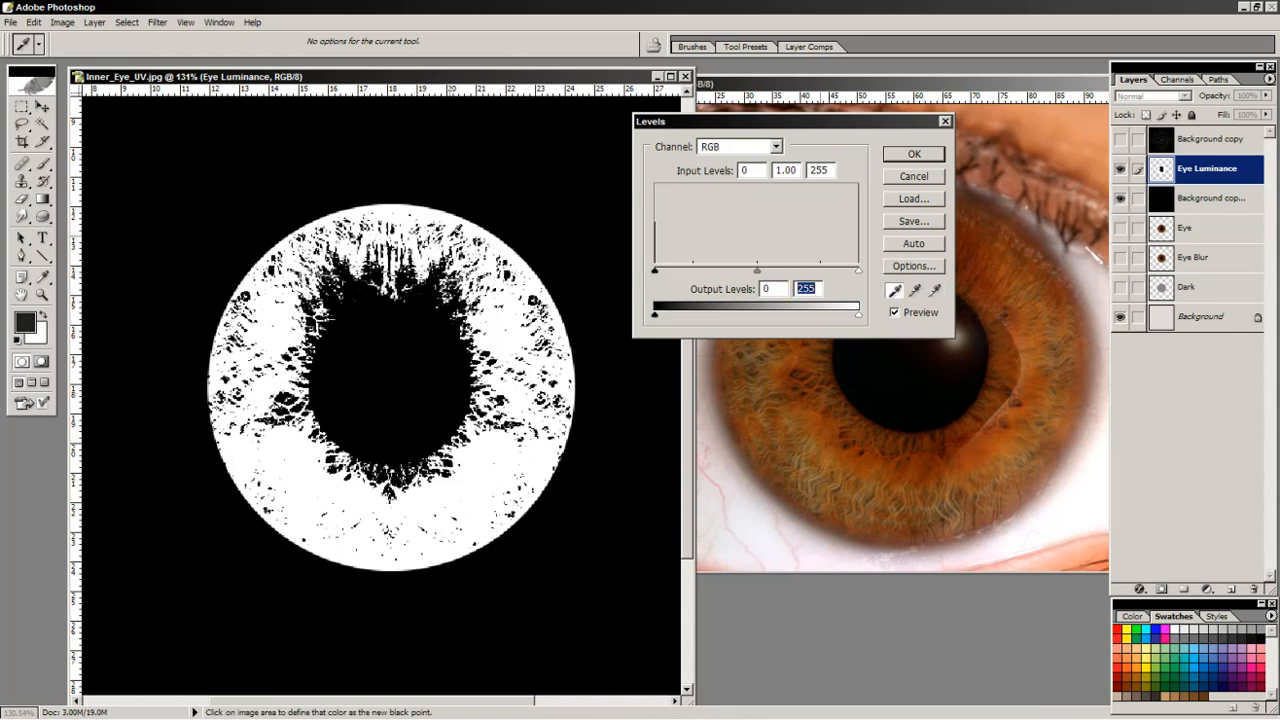
{"action": "left_click", "coordinate": [451, 226]}
{"action": "left_click", "coordinate": [446, 225]}
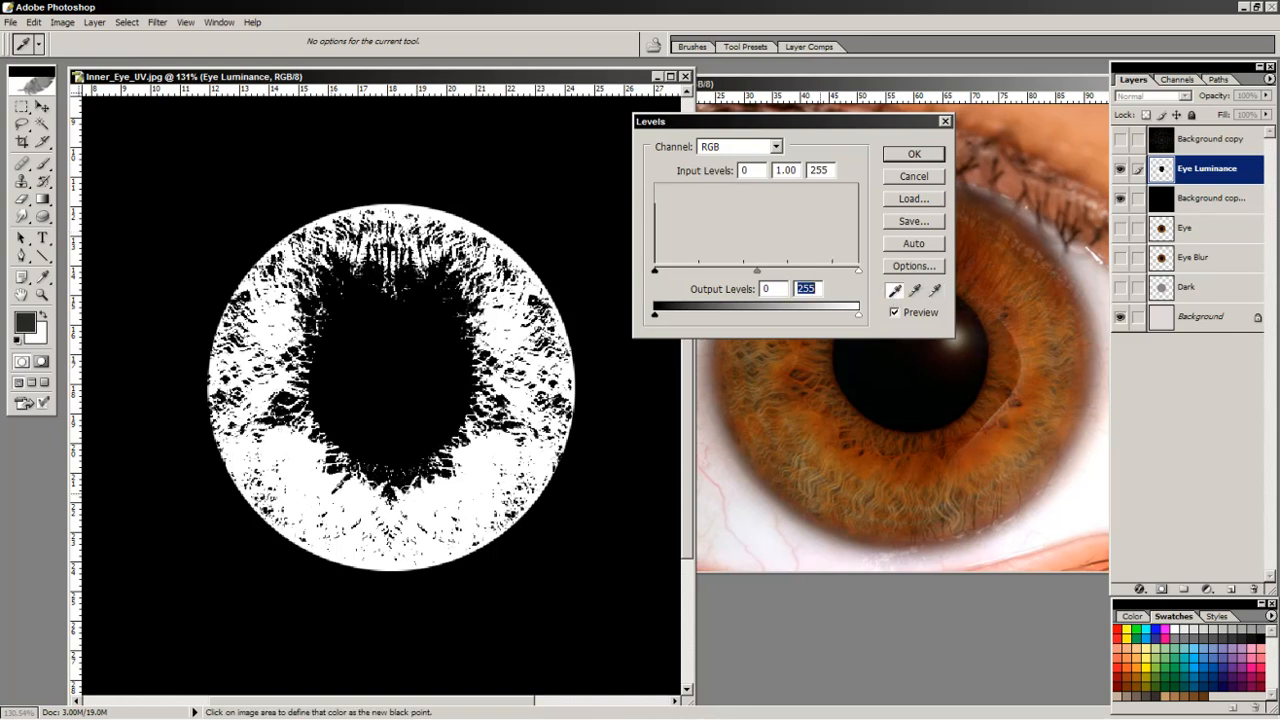
{"action": "left_click", "coordinate": [330, 500]}
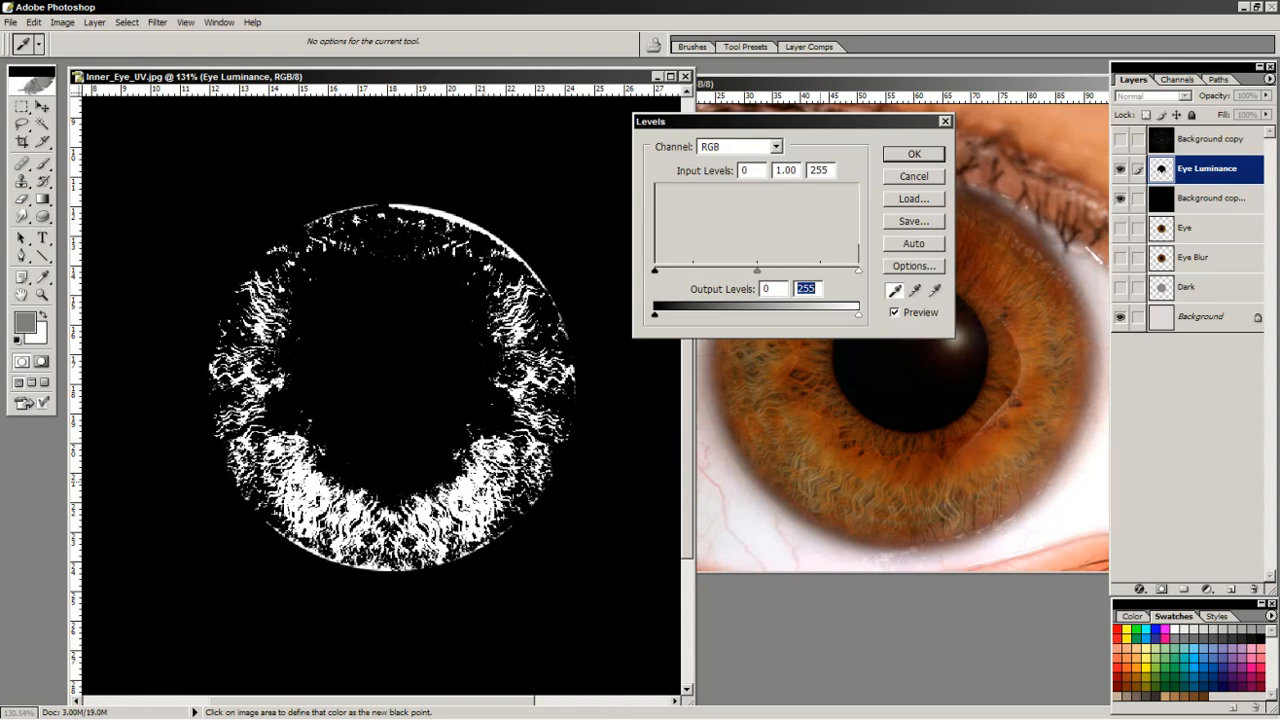
{"action": "left_click", "coordinate": [912, 176]}
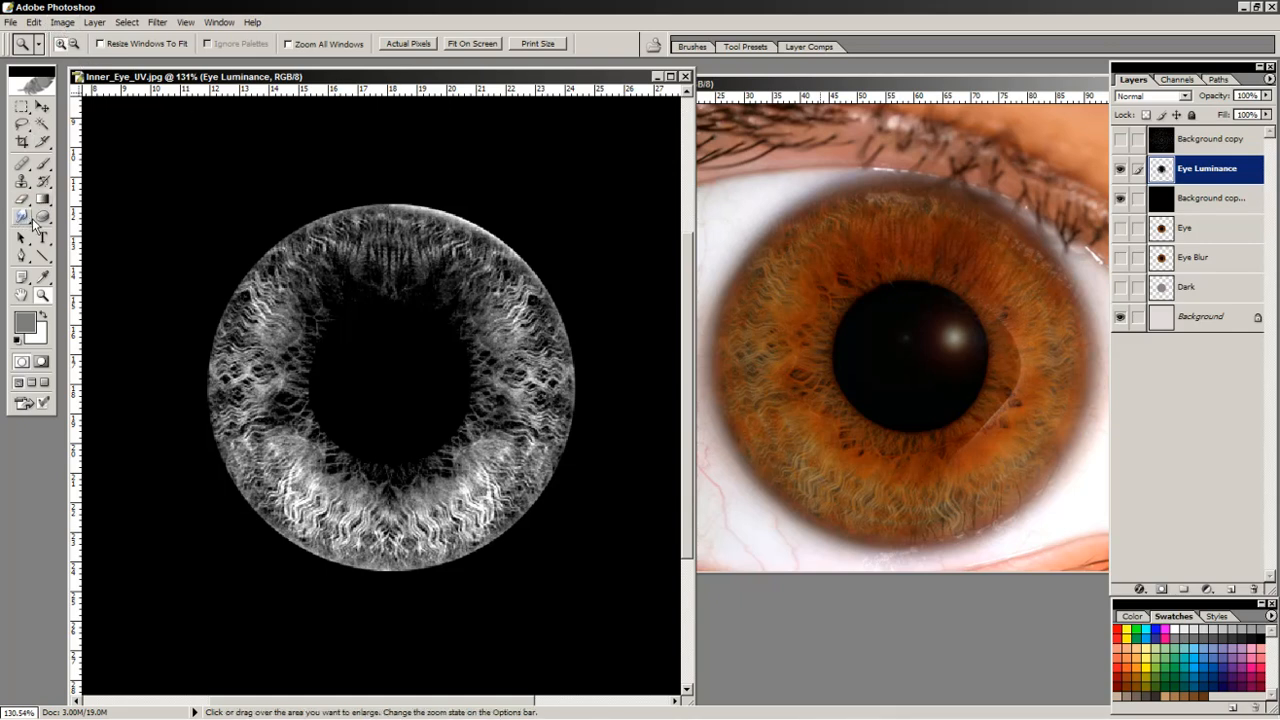
Burn the highlights along the iris's upper rim on Eye Luminance with a 40 px brush at 10% exposure.
{"action": "mouse_move", "coordinate": [38, 218]}
{"action": "left_mouse_down"}
{"action": "mouse_move", "coordinate": [76, 258]}
{"action": "mouse_move", "coordinate": [100, 231]}
{"action": "left_mouse_up"}
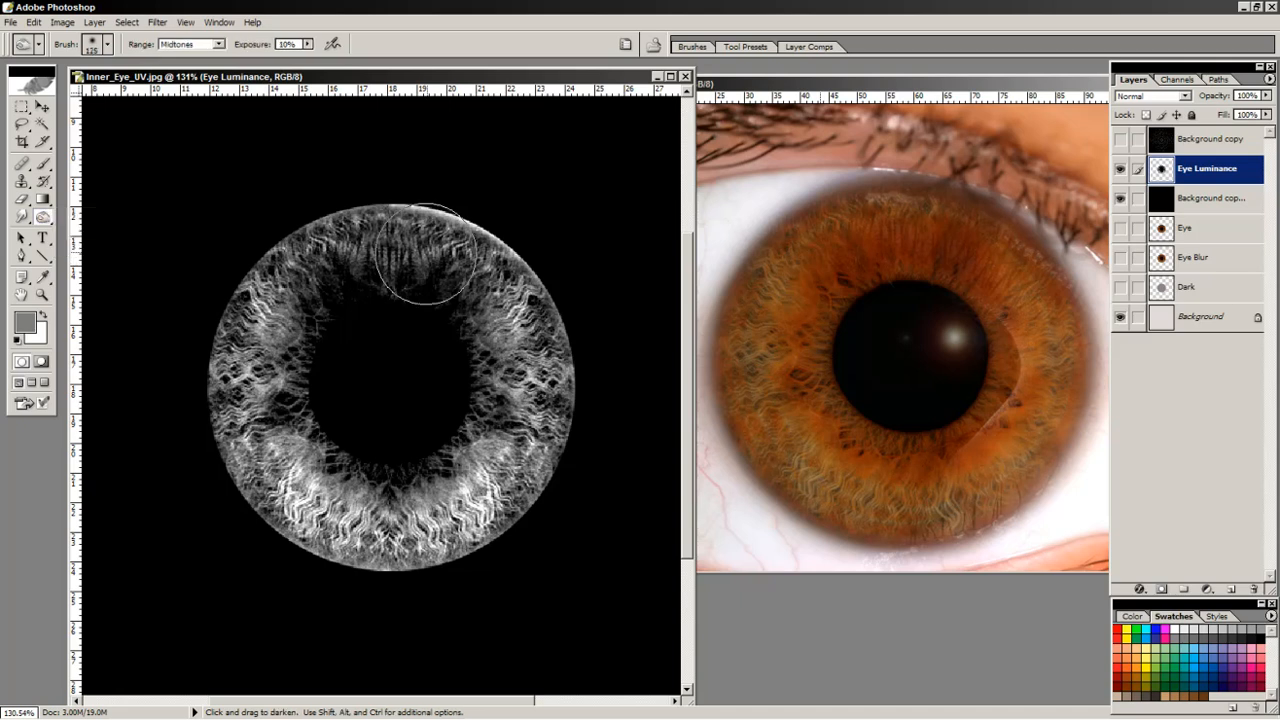
{"action": "scroll", "coordinate": [545, 200], "scroll_direction": "right", "scroll_amount": 1}
{"action": "key", "text": "bracketleft"}
{"action": "key", "text": "bracketleft"}
{"action": "key", "text": "bracketleft"}
{"action": "key", "text": "bracketleft"}
{"action": "key", "text": "bracketleft"}
{"action": "key", "text": "bracketleft"}
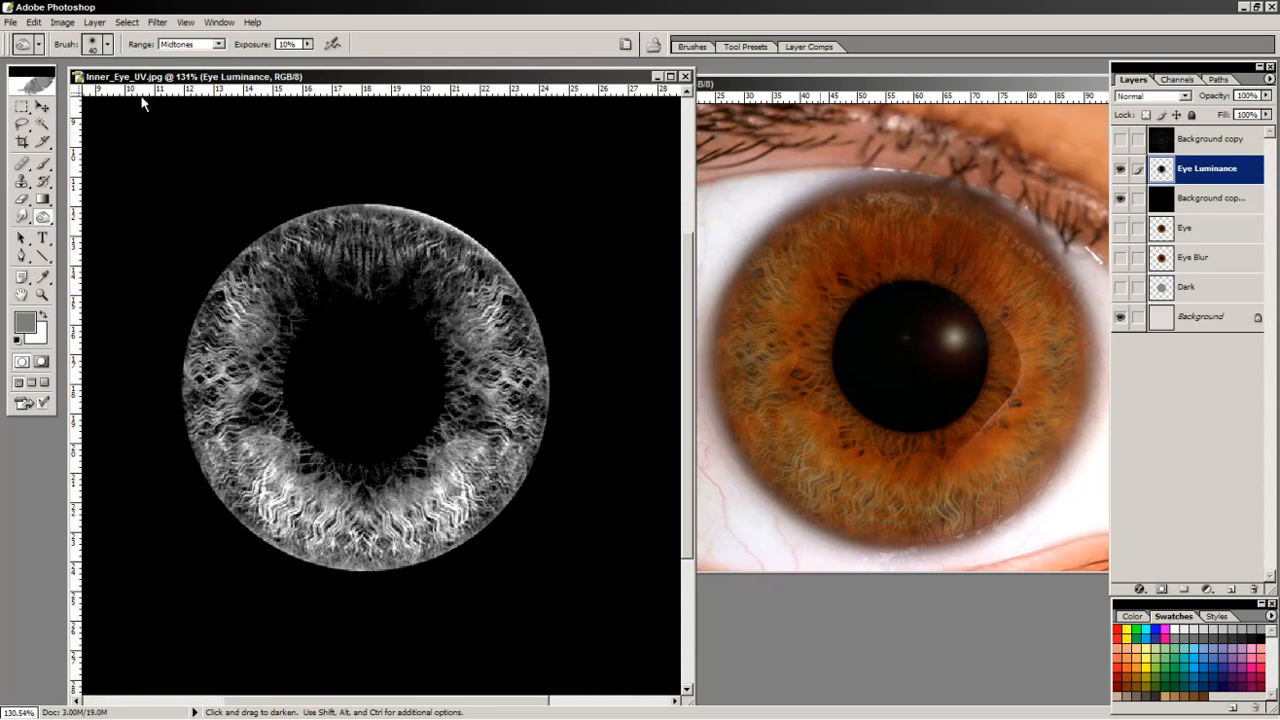
{"action": "left_click", "coordinate": [217, 45]}
{"action": "left_click", "coordinate": [195, 80]}
{"action": "mouse_move", "coordinate": [364, 198]}
{"action": "left_mouse_down"}
{"action": "mouse_move", "coordinate": [463, 222]}
{"action": "mouse_move", "coordinate": [393, 196]}
{"action": "mouse_move", "coordinate": [417, 205]}
{"action": "left_mouse_up"}
Raise the Burn exposure to 56% and darken the bright highlights along the iris's outer rim.
{"action": "left_click", "coordinate": [307, 44]}
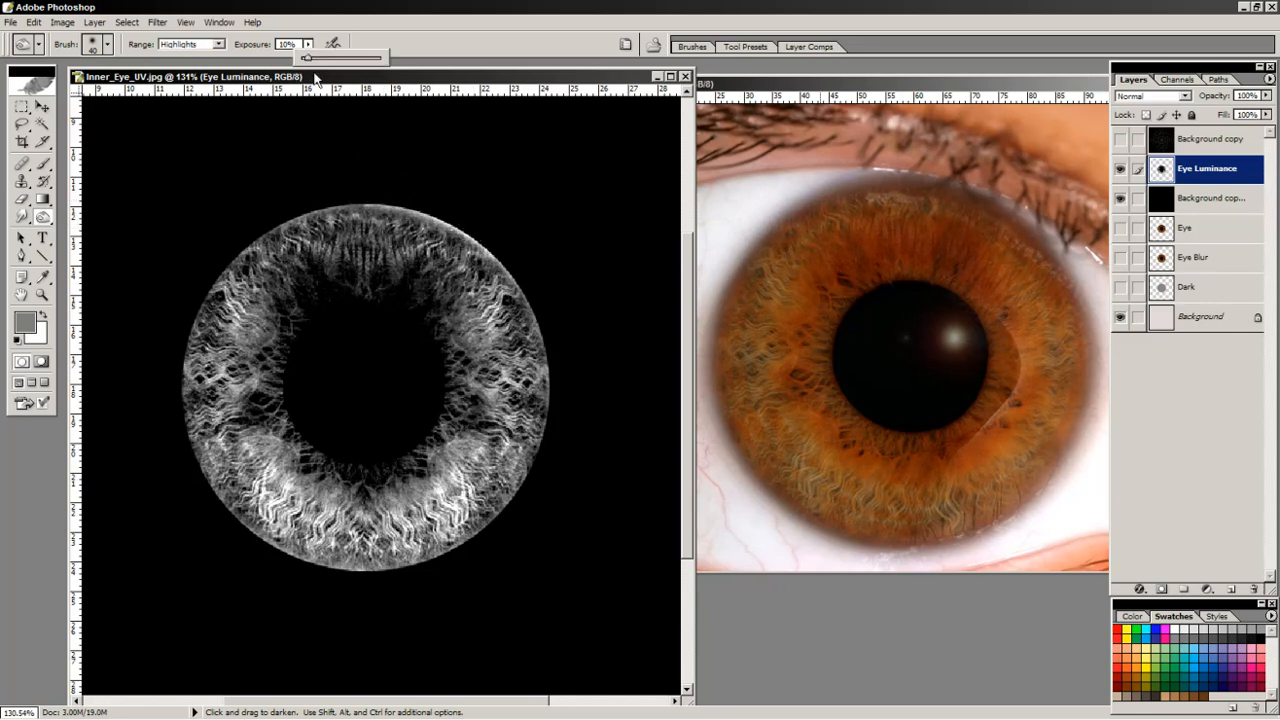
{"action": "left_click_drag", "start_coordinate": [311, 63], "coordinate": [347, 61]}
{"action": "left_click", "coordinate": [392, 195]}
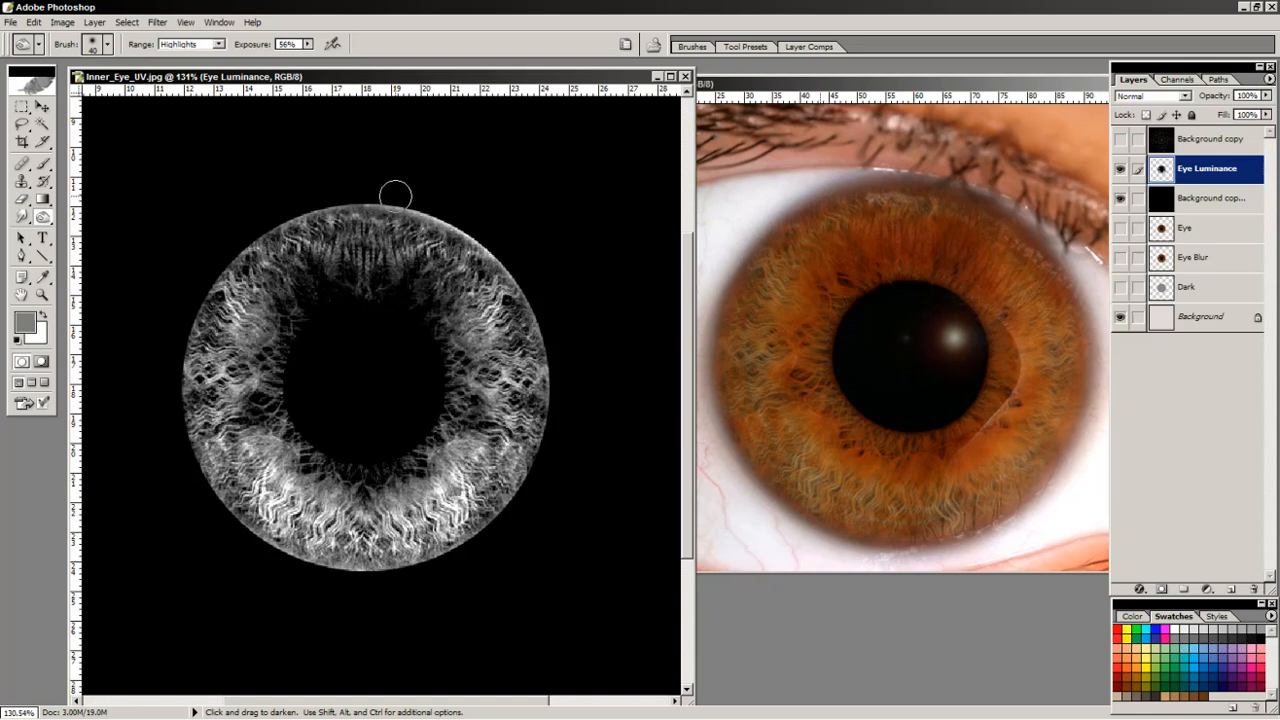
{"action": "mouse_move", "coordinate": [484, 233]}
{"action": "left_mouse_down"}
{"action": "mouse_move", "coordinate": [451, 209]}
{"action": "mouse_move", "coordinate": [486, 240]}
{"action": "mouse_move", "coordinate": [354, 191]}
{"action": "mouse_move", "coordinate": [511, 252]}
{"action": "mouse_move", "coordinate": [451, 215]}
{"action": "mouse_move", "coordinate": [461, 220]}
{"action": "mouse_move", "coordinate": [362, 197]}
{"action": "mouse_move", "coordinate": [217, 234]}
{"action": "mouse_move", "coordinate": [346, 197]}
{"action": "mouse_move", "coordinate": [231, 240]}
{"action": "mouse_move", "coordinate": [189, 333]}
{"action": "mouse_move", "coordinate": [186, 451]}
{"action": "mouse_move", "coordinate": [245, 525]}
{"action": "mouse_move", "coordinate": [371, 577]}
{"action": "mouse_move", "coordinate": [495, 533]}
{"action": "mouse_move", "coordinate": [414, 577]}
{"action": "mouse_move", "coordinate": [301, 570]}
{"action": "mouse_move", "coordinate": [214, 506]}
{"action": "mouse_move", "coordinate": [183, 343]}
{"action": "mouse_move", "coordinate": [172, 377]}
{"action": "mouse_move", "coordinate": [184, 361]}
{"action": "mouse_move", "coordinate": [182, 440]}
{"action": "mouse_move", "coordinate": [201, 487]}
{"action": "mouse_move", "coordinate": [344, 568]}
{"action": "mouse_move", "coordinate": [486, 543]}
{"action": "mouse_move", "coordinate": [541, 441]}
{"action": "mouse_move", "coordinate": [543, 321]}
{"action": "mouse_move", "coordinate": [505, 268]}
{"action": "left_mouse_up"}
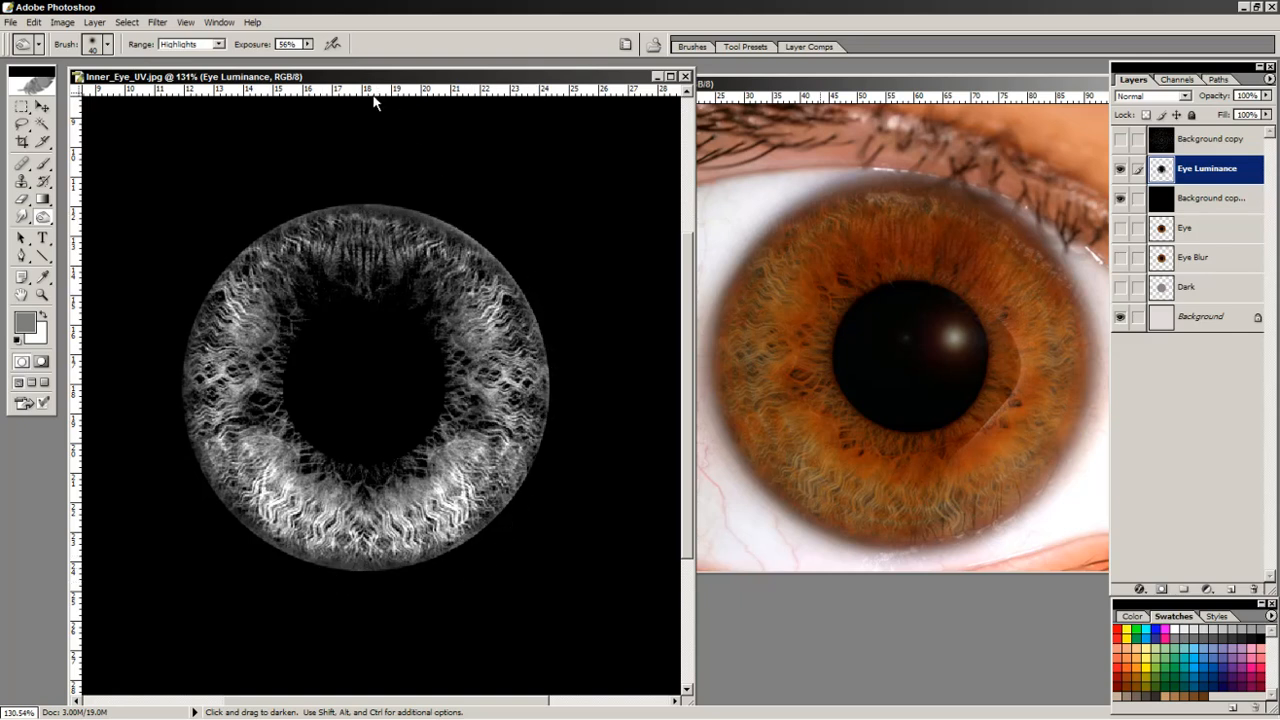
Set the Burn exposure to 82% and darken the iris's outer rim further, from the top around to its lower left.
{"action": "left_click", "coordinate": [307, 44]}
{"action": "left_click_drag", "start_coordinate": [312, 60], "coordinate": [329, 60]}
{"action": "mouse_move", "coordinate": [349, 187]}
{"action": "left_mouse_down"}
{"action": "mouse_move", "coordinate": [495, 244]}
{"action": "mouse_move", "coordinate": [318, 198]}
{"action": "mouse_move", "coordinate": [341, 195]}
{"action": "mouse_move", "coordinate": [221, 260]}
{"action": "mouse_move", "coordinate": [170, 367]}
{"action": "mouse_move", "coordinate": [218, 248]}
{"action": "mouse_move", "coordinate": [200, 300]}
{"action": "mouse_move", "coordinate": [187, 465]}
{"action": "mouse_move", "coordinate": [257, 543]}
{"action": "mouse_move", "coordinate": [394, 571]}
{"action": "mouse_move", "coordinate": [494, 523]}
{"action": "mouse_move", "coordinate": [534, 474]}
{"action": "mouse_move", "coordinate": [561, 394]}
{"action": "mouse_move", "coordinate": [529, 294]}
{"action": "mouse_move", "coordinate": [478, 243]}
{"action": "mouse_move", "coordinate": [337, 197]}
{"action": "mouse_move", "coordinate": [209, 257]}
{"action": "mouse_move", "coordinate": [177, 346]}
{"action": "mouse_move", "coordinate": [210, 491]}
{"action": "left_mouse_up"}
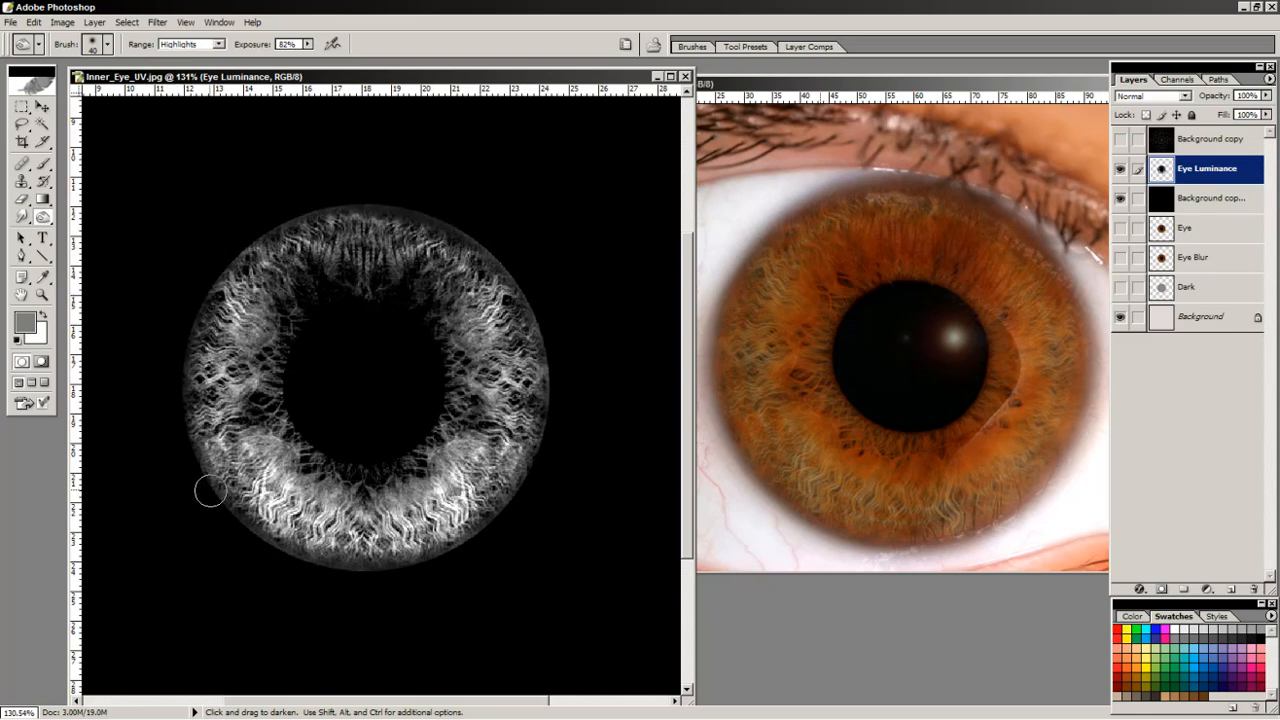
Dodge the midtones of the iris fibres above the pupil with a 100 px brush at 10% exposure.
{"action": "left_click", "coordinate": [44, 222]}
{"action": "left_click", "coordinate": [104, 216]}
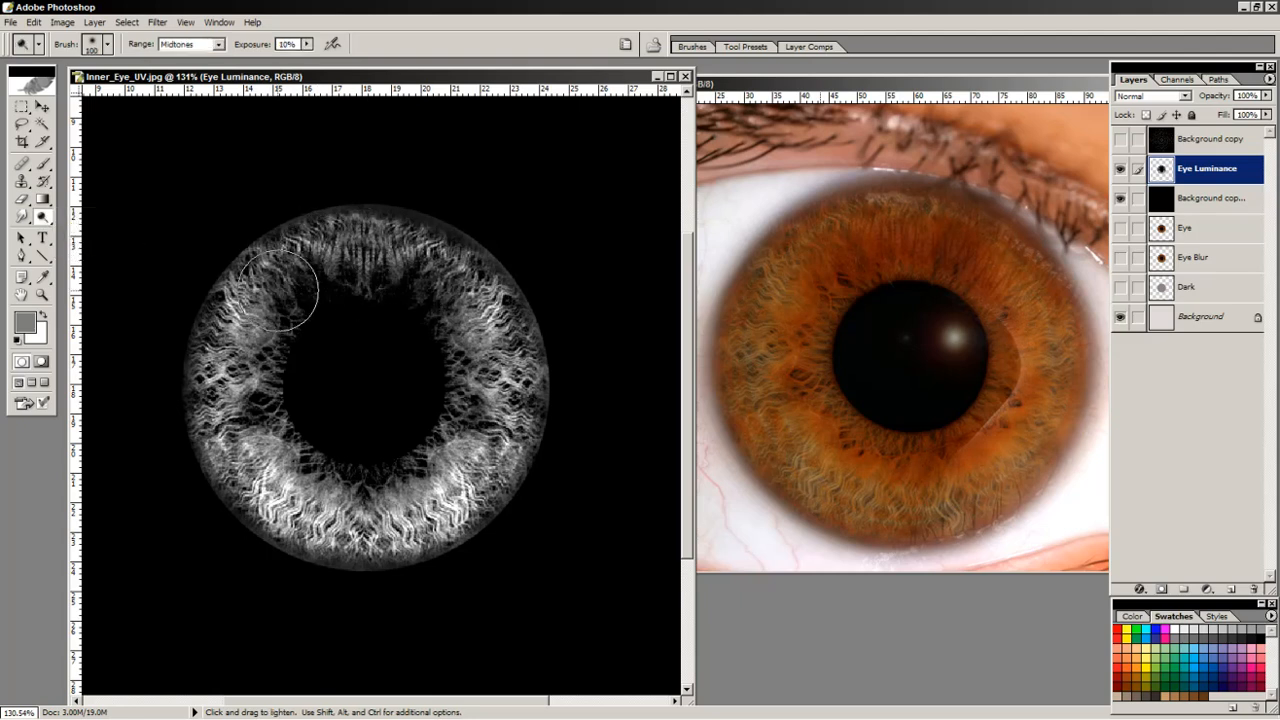
{"action": "mouse_move", "coordinate": [418, 275]}
{"action": "left_mouse_down"}
{"action": "mouse_move", "coordinate": [386, 249]}
{"action": "mouse_move", "coordinate": [305, 300]}
{"action": "mouse_move", "coordinate": [288, 330]}
{"action": "mouse_move", "coordinate": [282, 271]}
{"action": "mouse_move", "coordinate": [400, 256]}
{"action": "mouse_move", "coordinate": [430, 300]}
{"action": "mouse_move", "coordinate": [410, 268]}
{"action": "mouse_move", "coordinate": [377, 262]}
{"action": "mouse_move", "coordinate": [357, 284]}
{"action": "mouse_move", "coordinate": [322, 276]}
{"action": "left_mouse_up"}
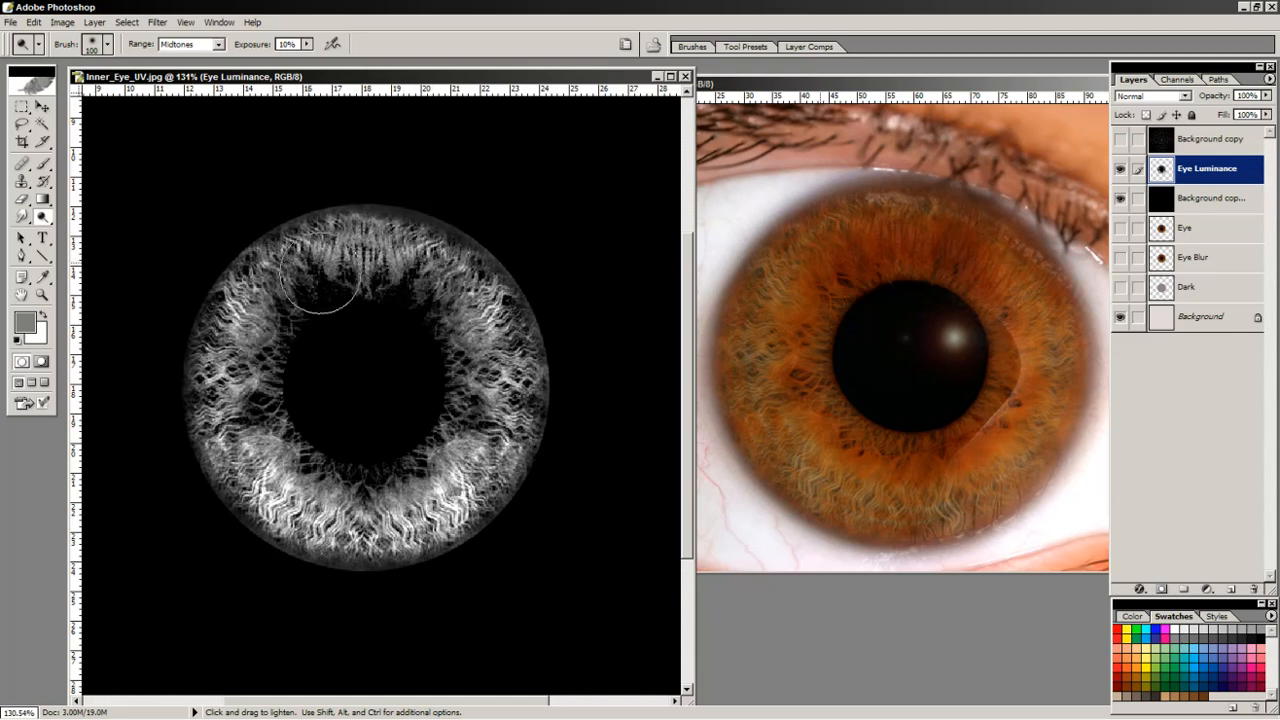
Dodge the highlights of the fibres above the pupil at 39% exposure, using a small brush of 10 to 30 px.
{"action": "key", "text": "bracketleft"}
{"action": "key", "text": "bracketleft"}
{"action": "key", "text": "bracketleft"}
{"action": "key", "text": "bracketleft"}
{"action": "key", "text": "bracketleft"}
{"action": "key", "text": "bracketleft"}
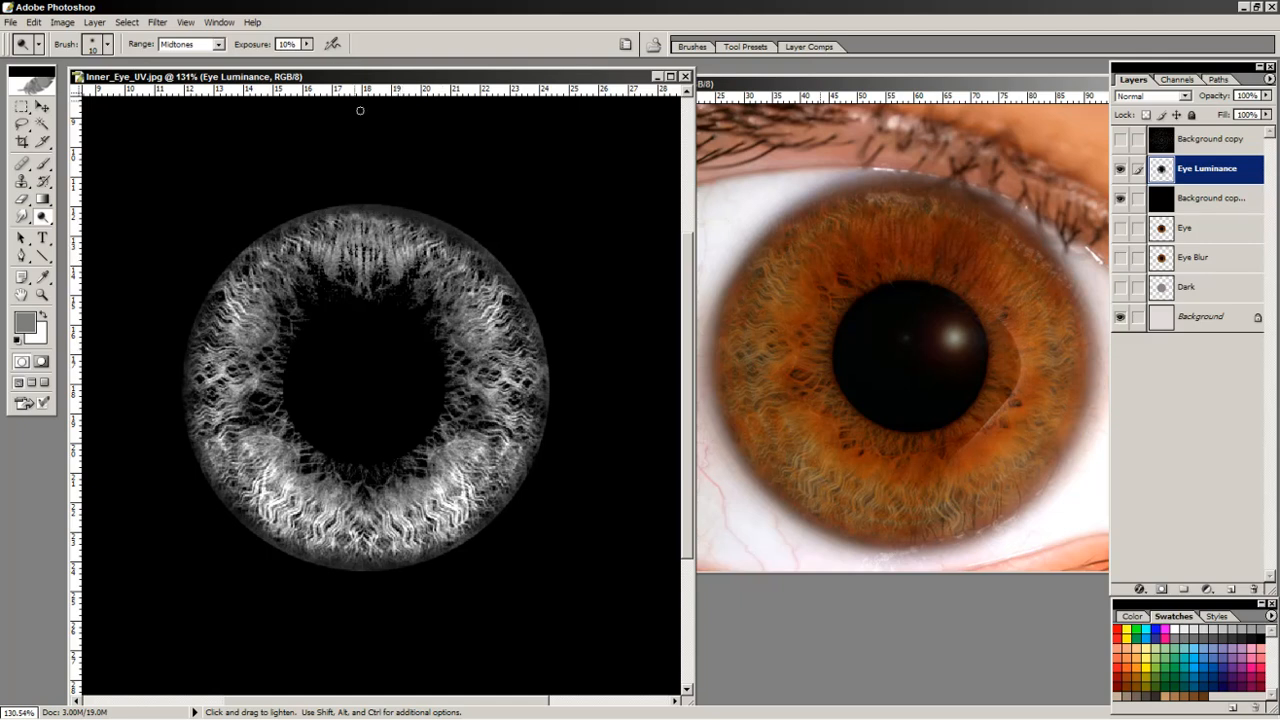
{"action": "left_click", "coordinate": [308, 45]}
{"action": "left_click", "coordinate": [190, 44]}
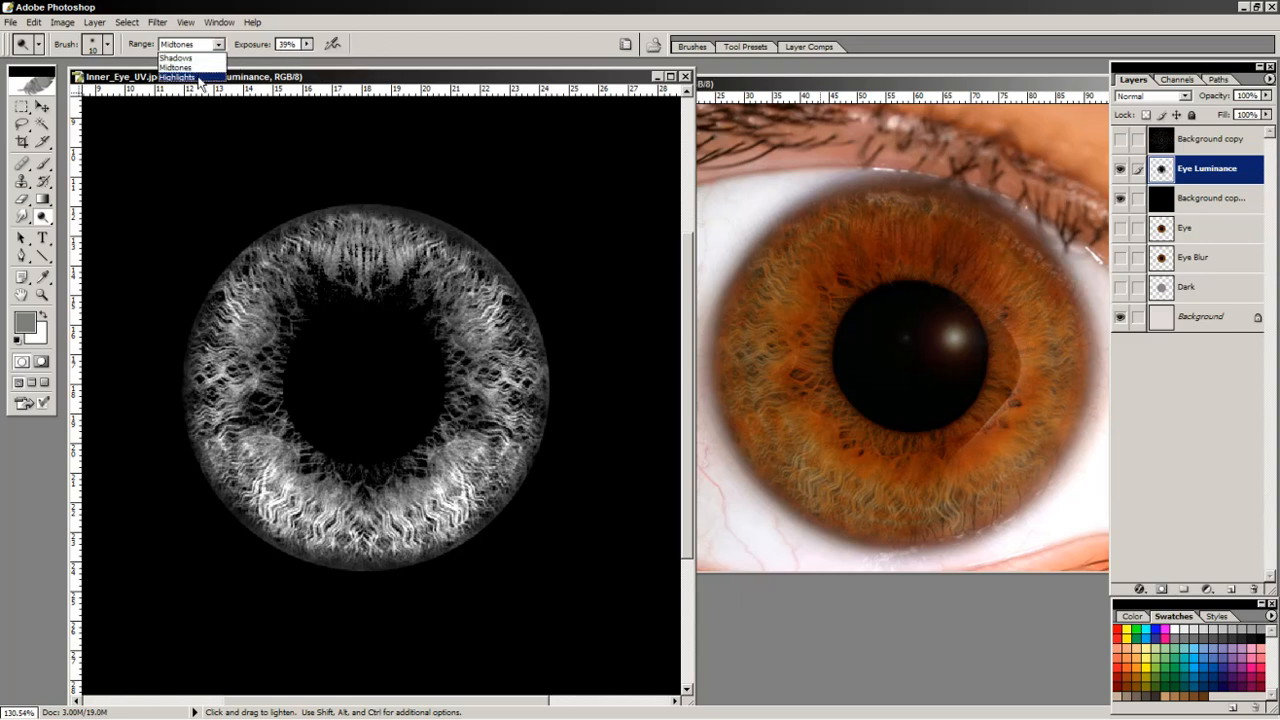
{"action": "left_click", "coordinate": [185, 80]}
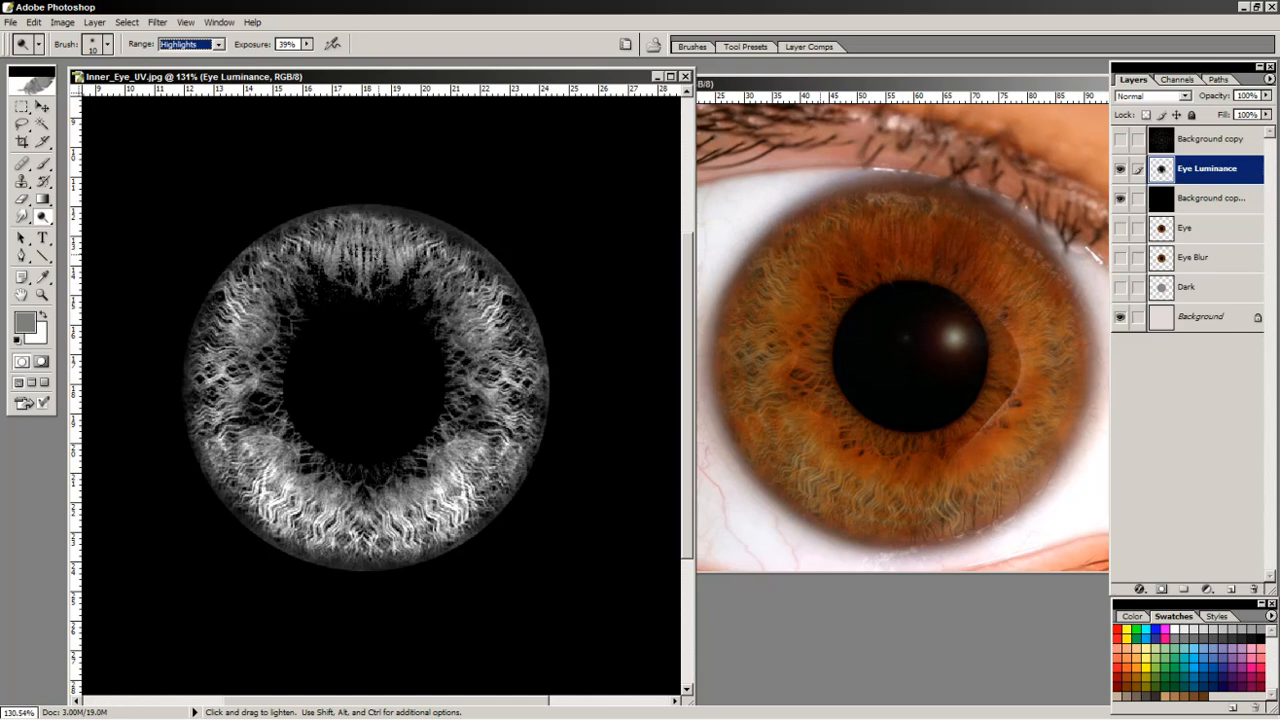
{"action": "key", "text": "Return"}
{"action": "mouse_move", "coordinate": [377, 222]}
{"action": "left_mouse_down"}
{"action": "mouse_move", "coordinate": [369, 298]}
{"action": "mouse_move", "coordinate": [352, 290]}
{"action": "left_mouse_up"}
{"action": "left_click_drag", "start_coordinate": [323, 227], "coordinate": [331, 293]}
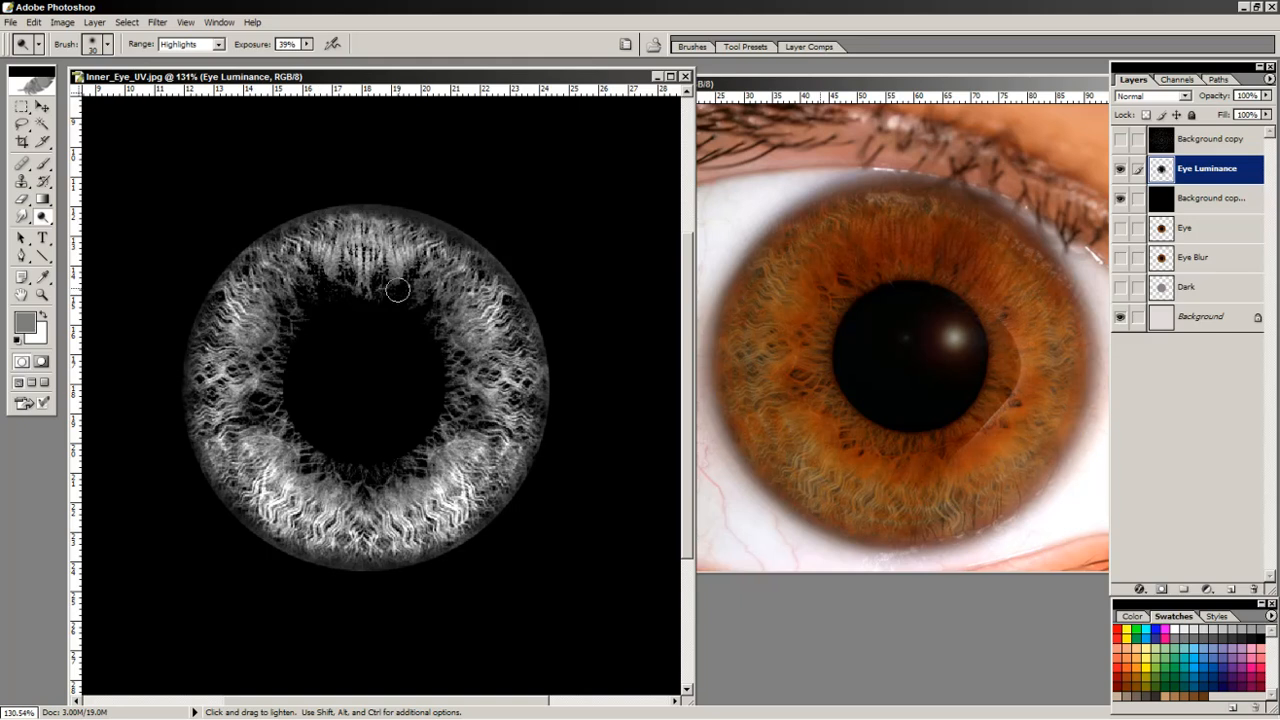
Adjust the Eye Luminance layer's brightness to -17 and contrast to +41.
{"action": "left_click", "coordinate": [62, 22]}
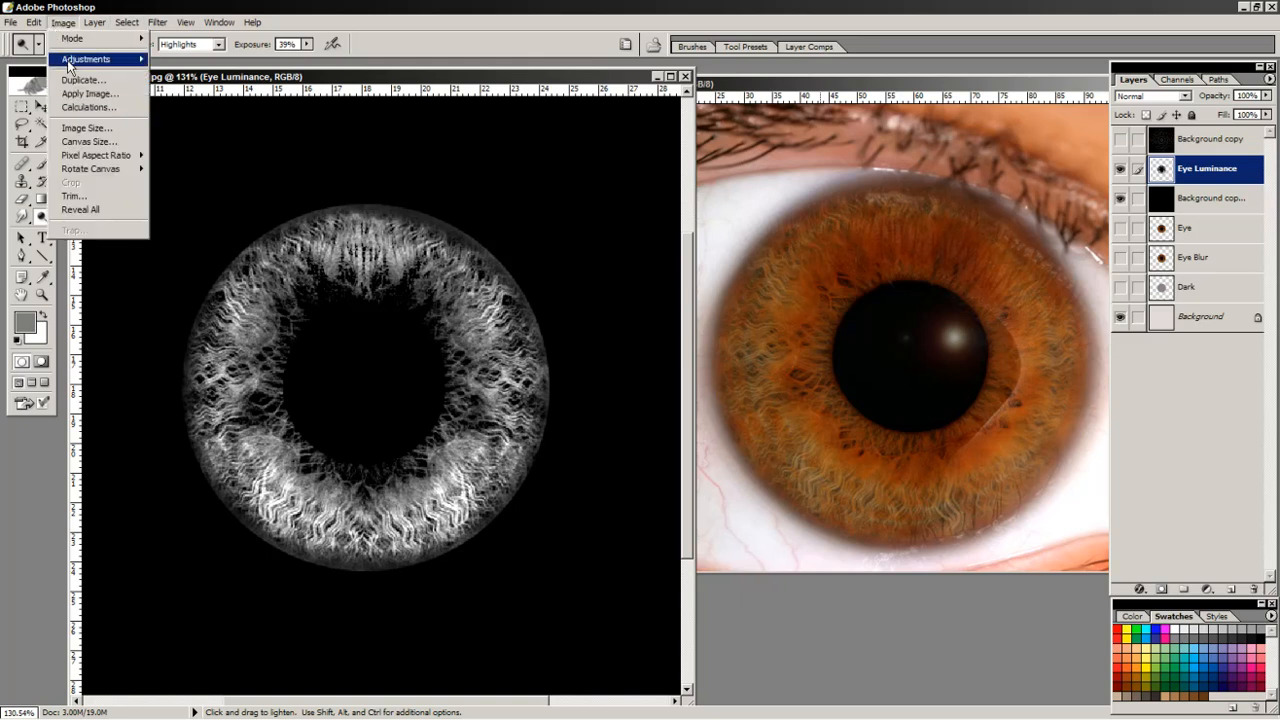
{"action": "mouse_move", "coordinate": [74, 62]}
{"action": "left_click", "coordinate": [198, 142]}
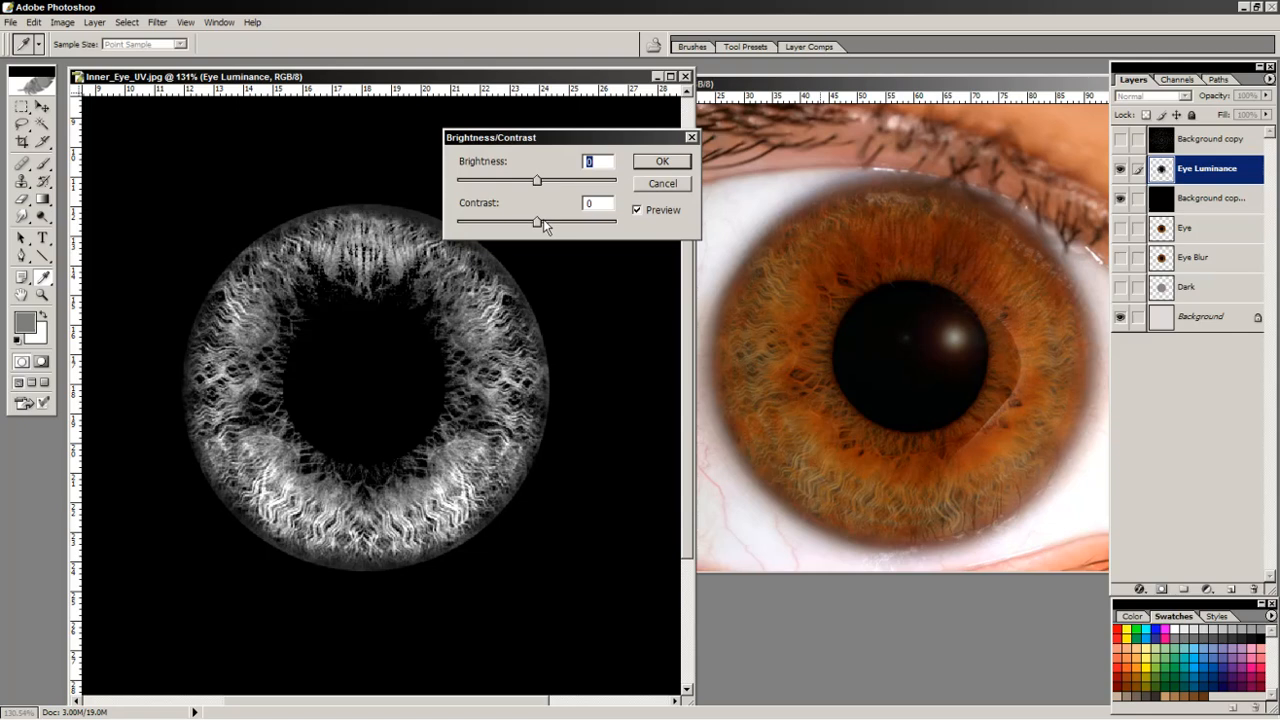
{"action": "left_click_drag", "start_coordinate": [540, 221], "coordinate": [523, 183]}
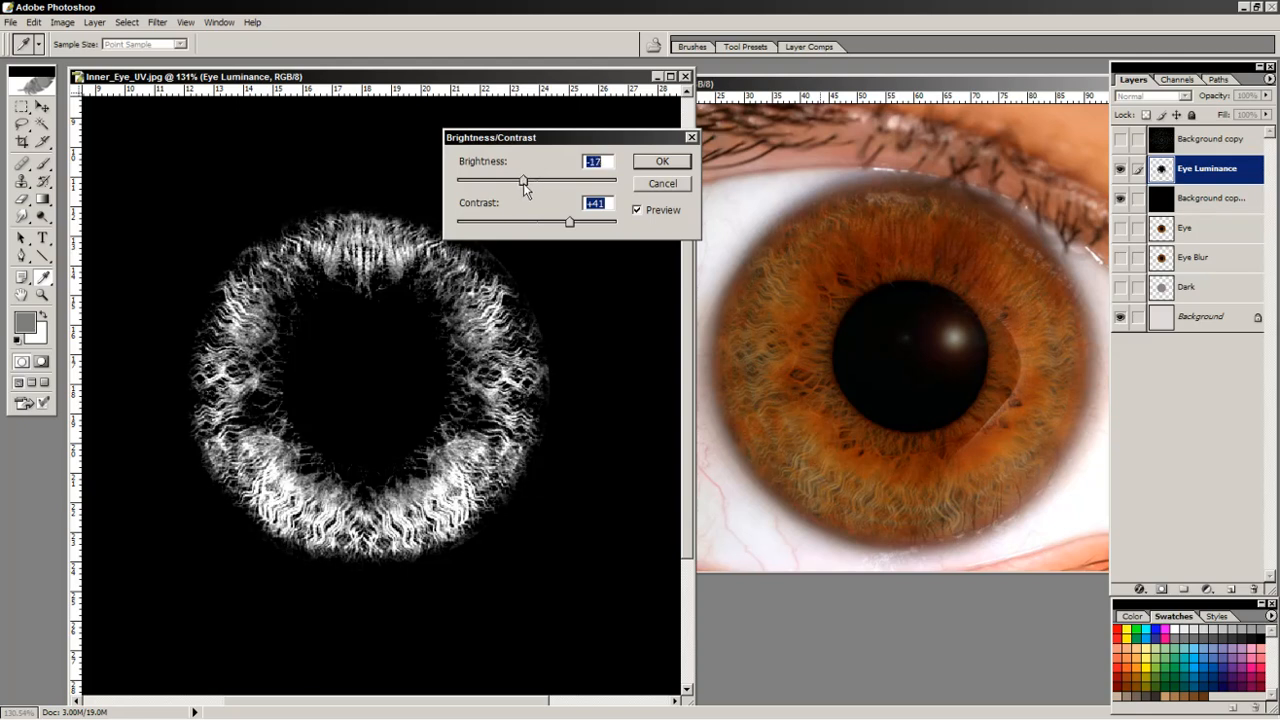
{"action": "left_click", "coordinate": [662, 161]}
Burn the remaining highlights at the iris's outer edge with a 40 px brush at 82% exposure.
{"action": "key", "text": "o"}
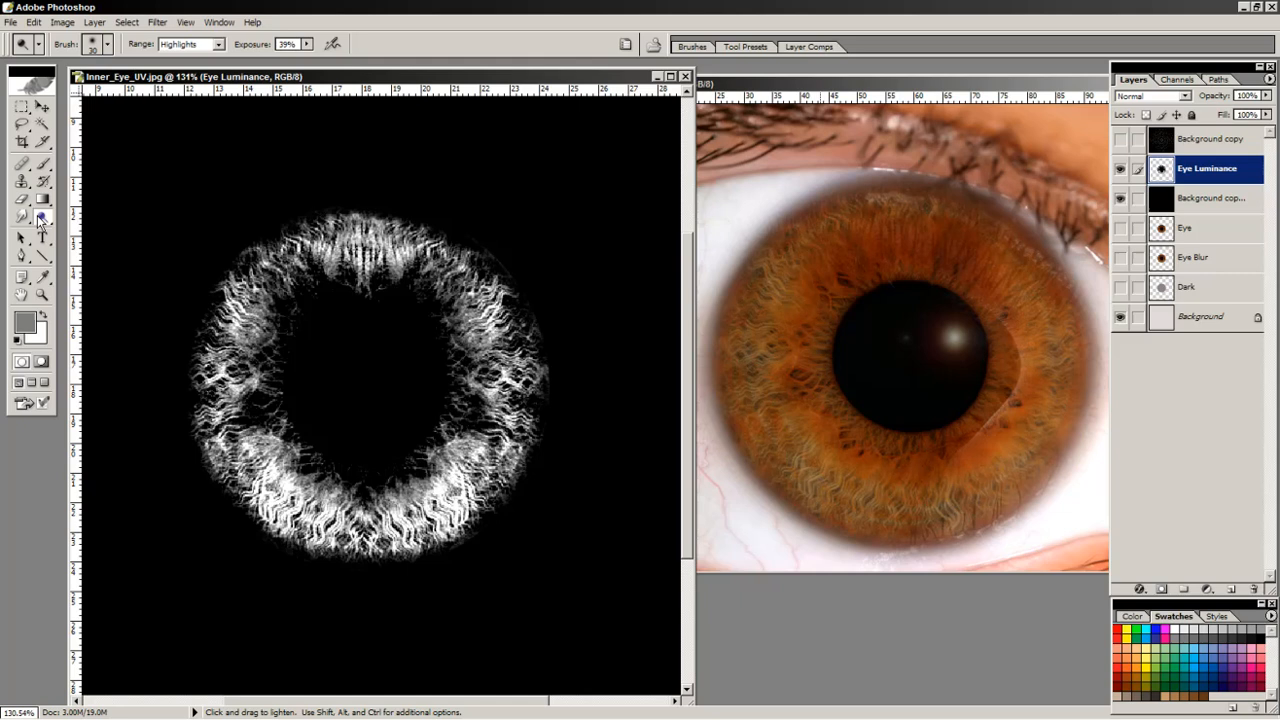
{"action": "left_click_drag", "start_coordinate": [37, 215], "coordinate": [90, 230]}
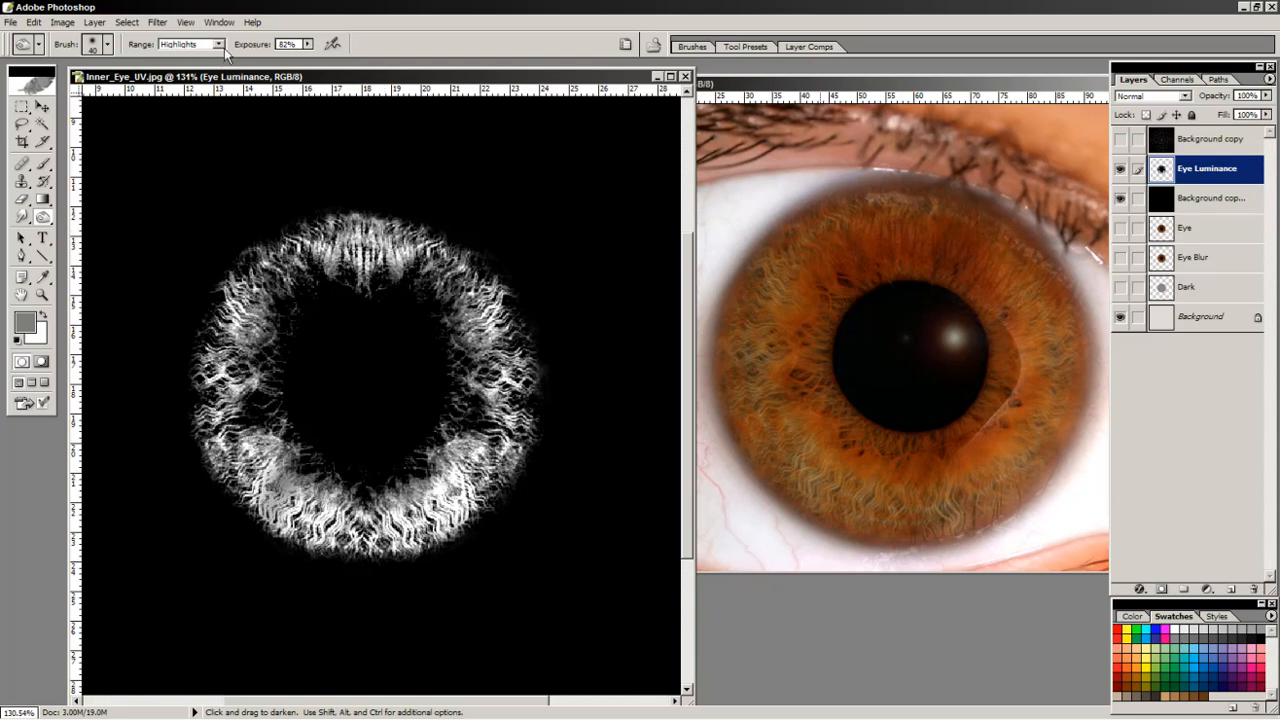
{"action": "left_click", "coordinate": [308, 45]}
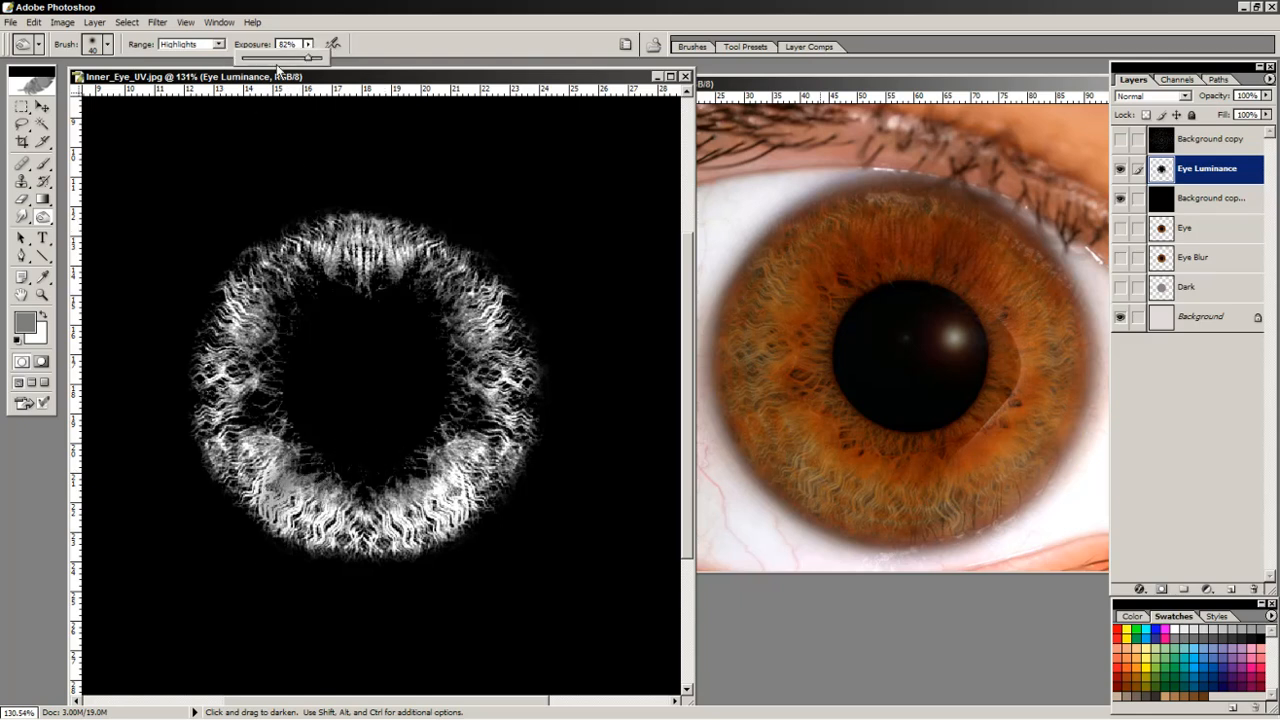
{"action": "left_click", "coordinate": [219, 46]}
{"action": "left_click", "coordinate": [328, 116]}
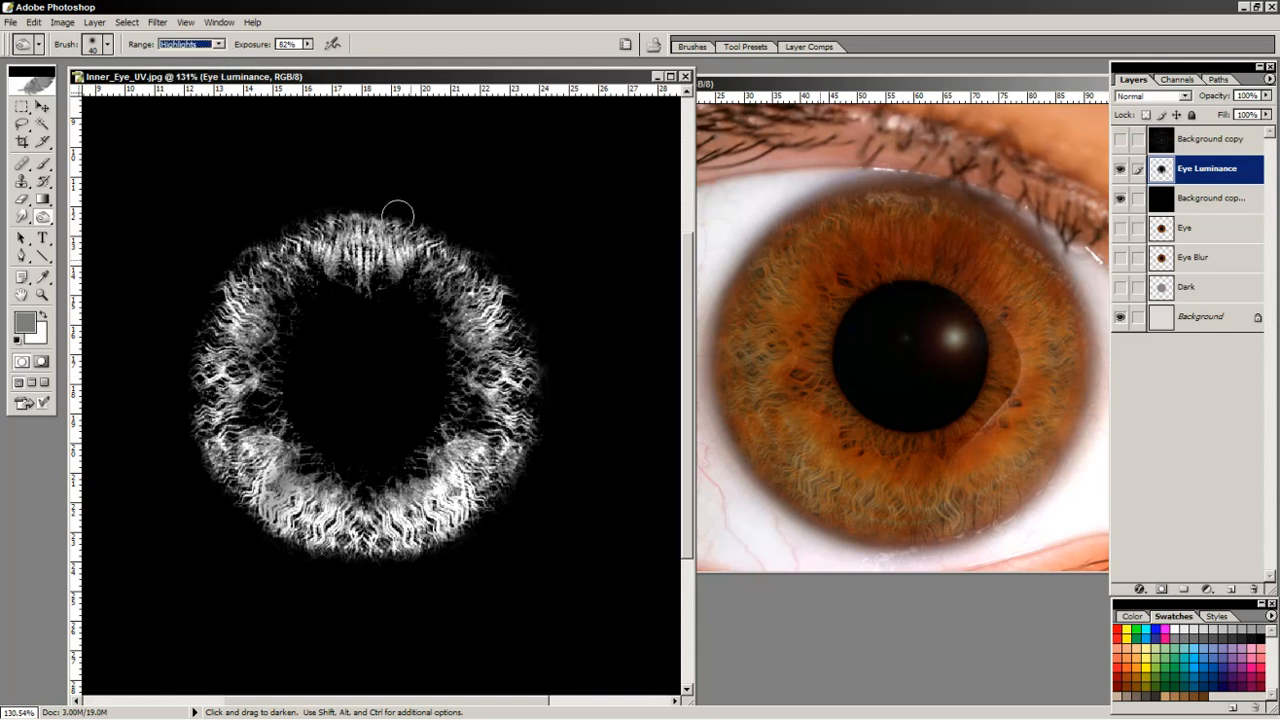
Reduce the Eye Luminance layer's brightness to -19 and contrast to -13.
{"action": "left_click", "coordinate": [62, 22]}
{"action": "mouse_move", "coordinate": [83, 60]}
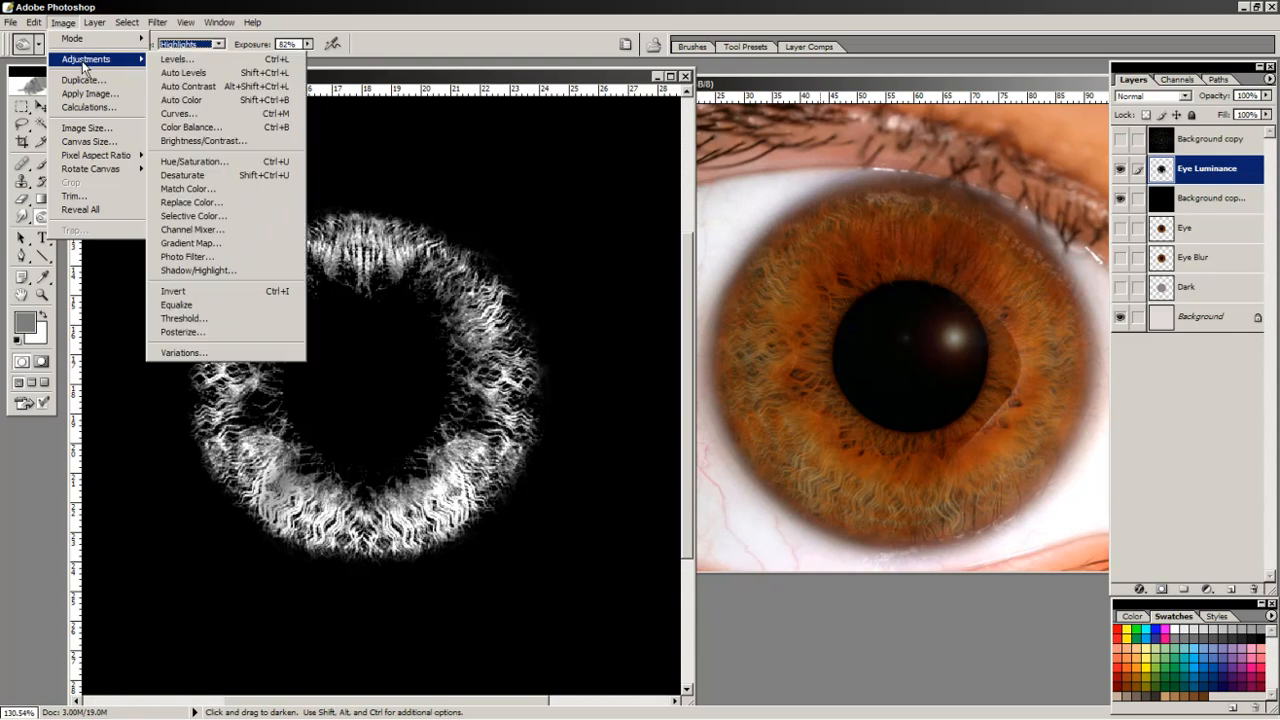
{"action": "left_click", "coordinate": [184, 139]}
{"action": "left_click_drag", "start_coordinate": [535, 181], "coordinate": [524, 222]}
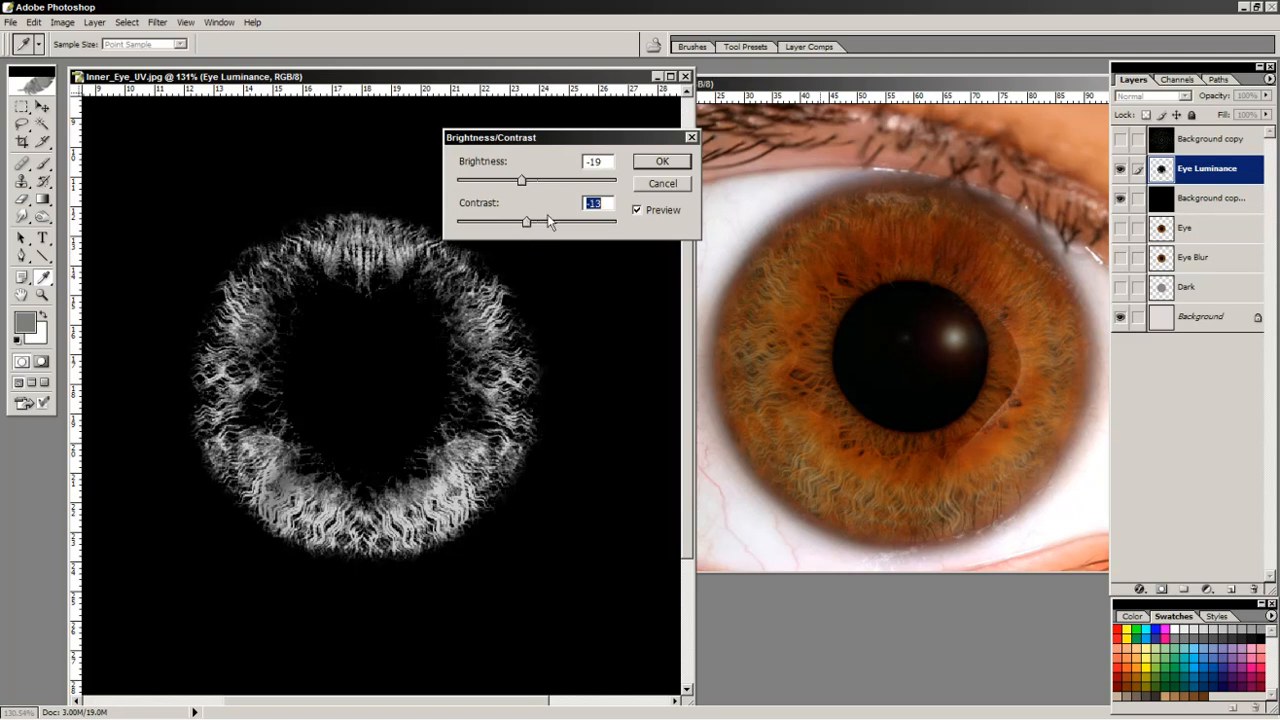
{"action": "left_click", "coordinate": [648, 163]}
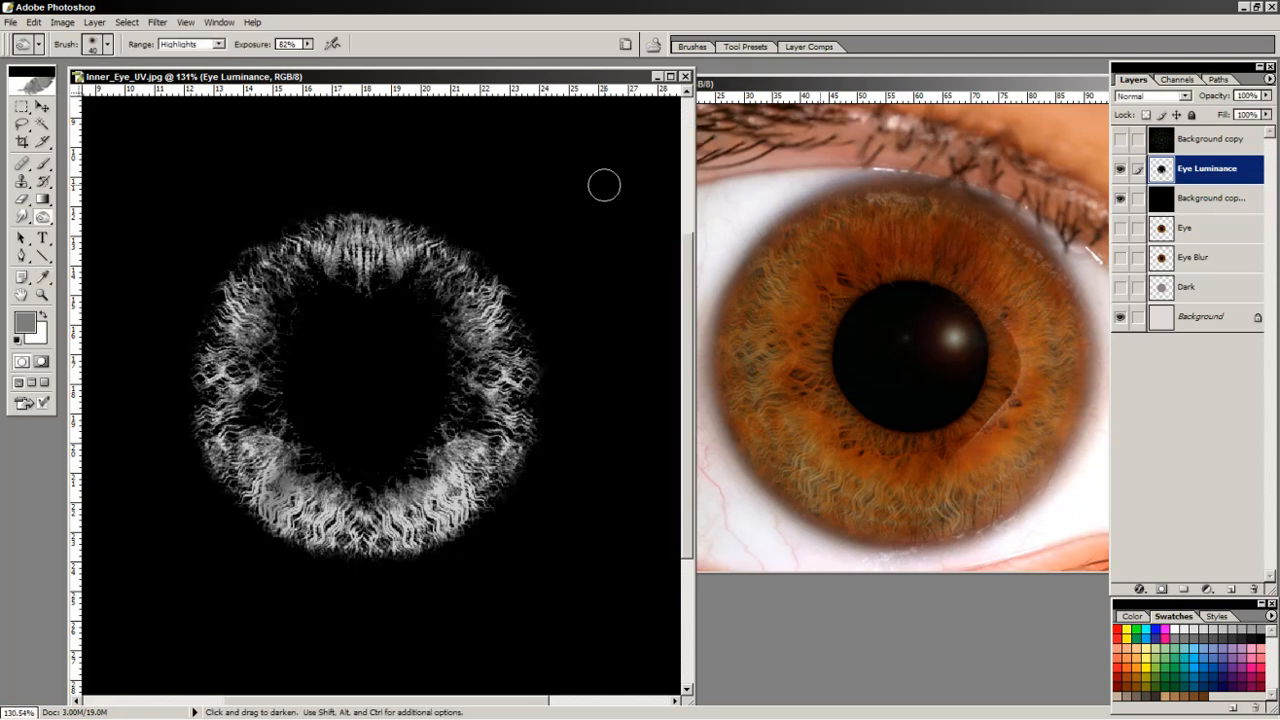
Save a JPEG copy of the iris luminance map as Inner_Eye_Lum in the Eyeball_Rig folder.
{"action": "double_click", "coordinate": [20, 292]}
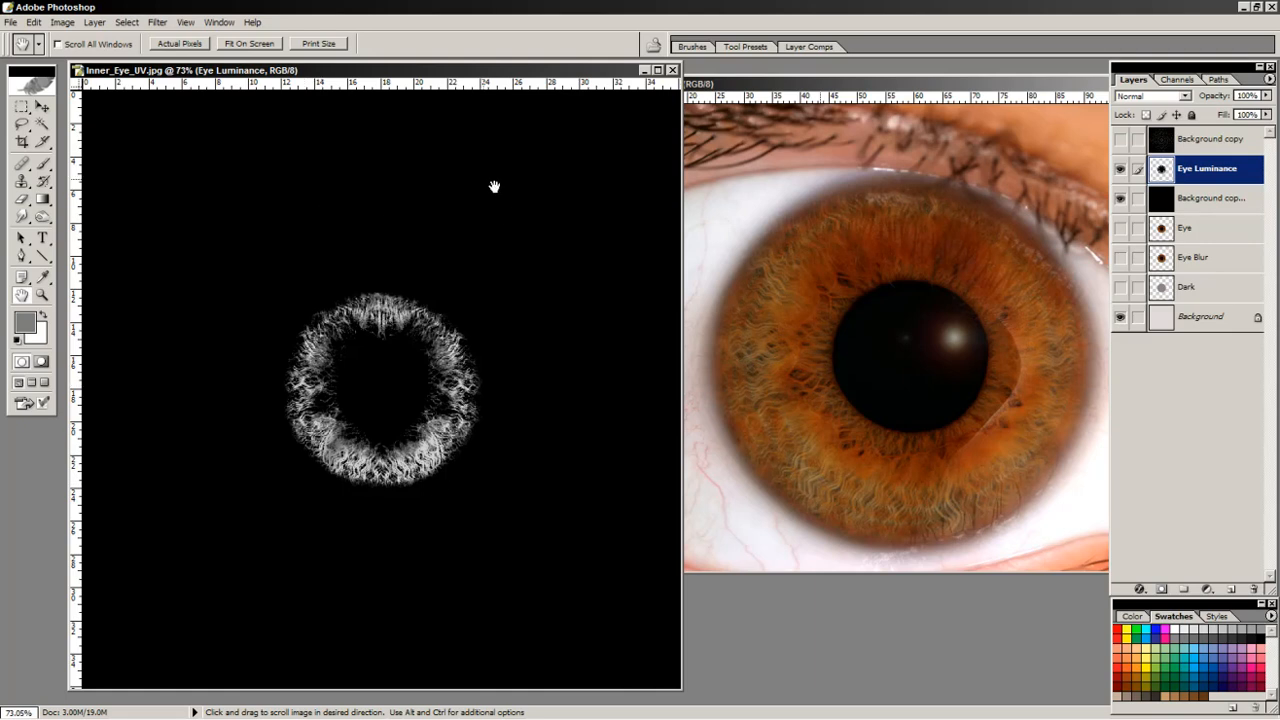
{"action": "left_click", "coordinate": [10, 22]}
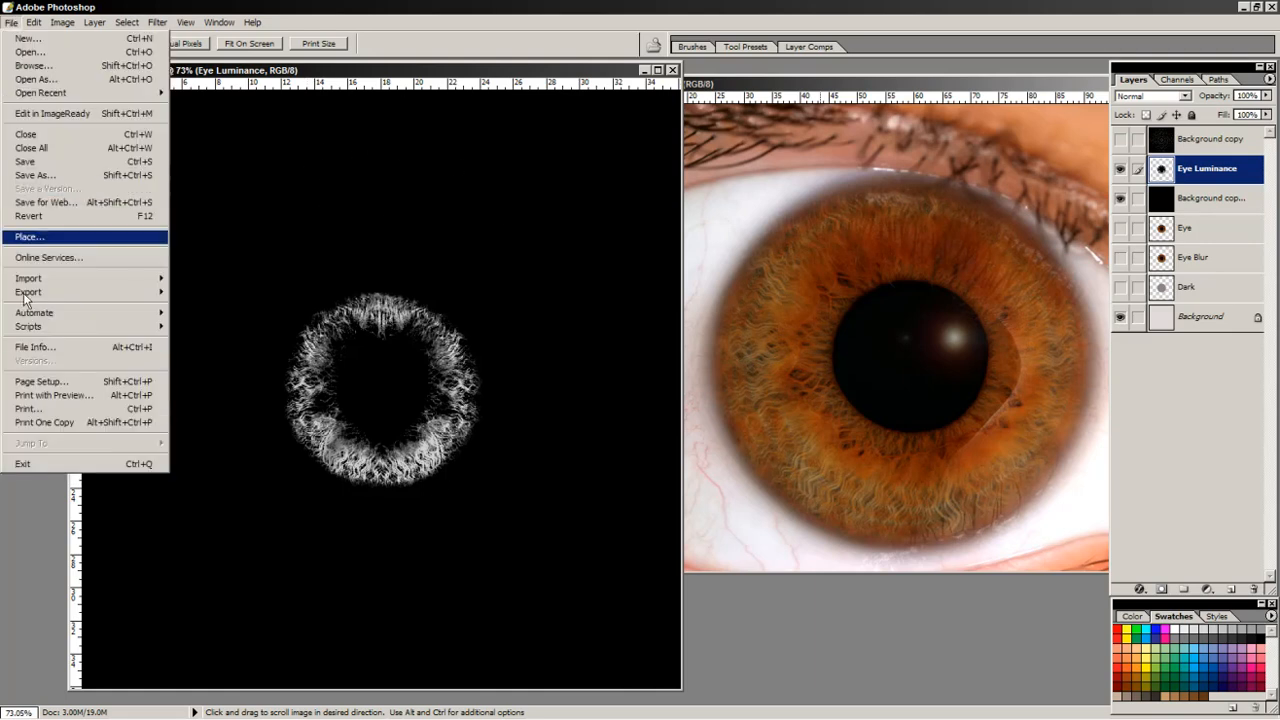
{"action": "left_click", "coordinate": [30, 175]}
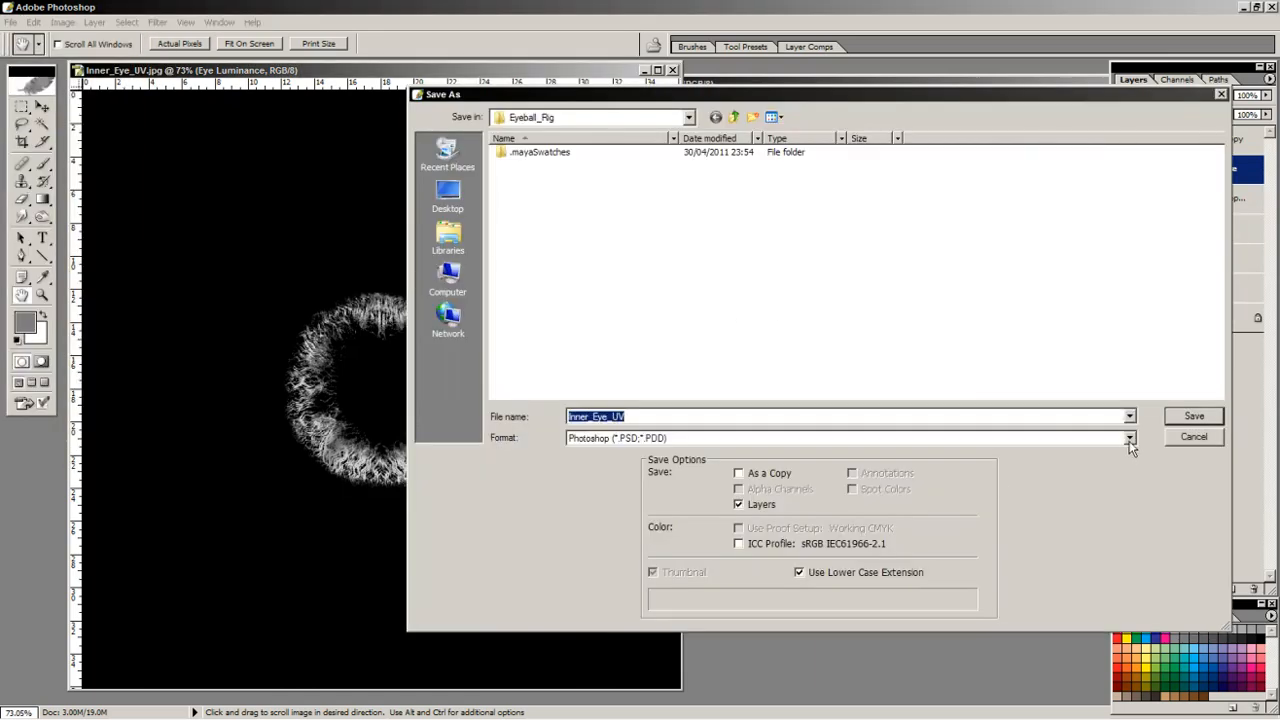
{"action": "left_click", "coordinate": [1129, 441]}
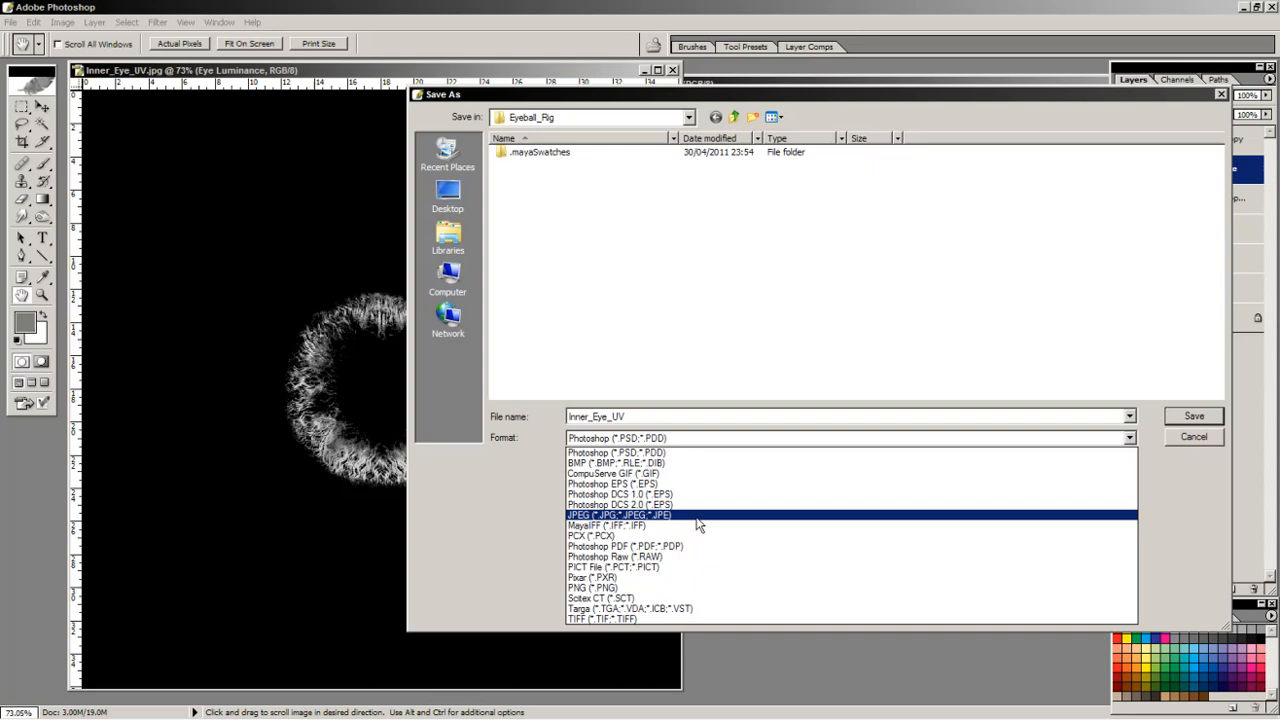
{"action": "left_click", "coordinate": [698, 517]}
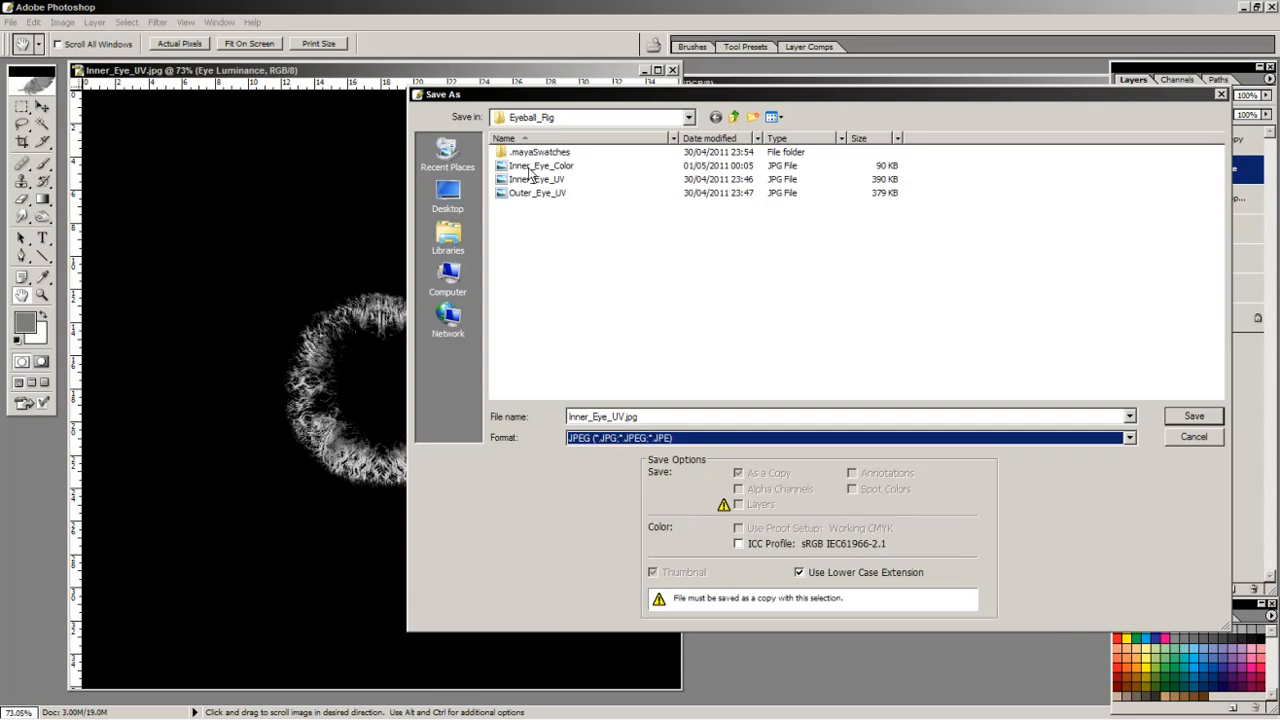
{"action": "left_click", "coordinate": [530, 167]}
{"action": "left_click", "coordinate": [639, 416]}
{"action": "left_click", "coordinate": [630, 418]}
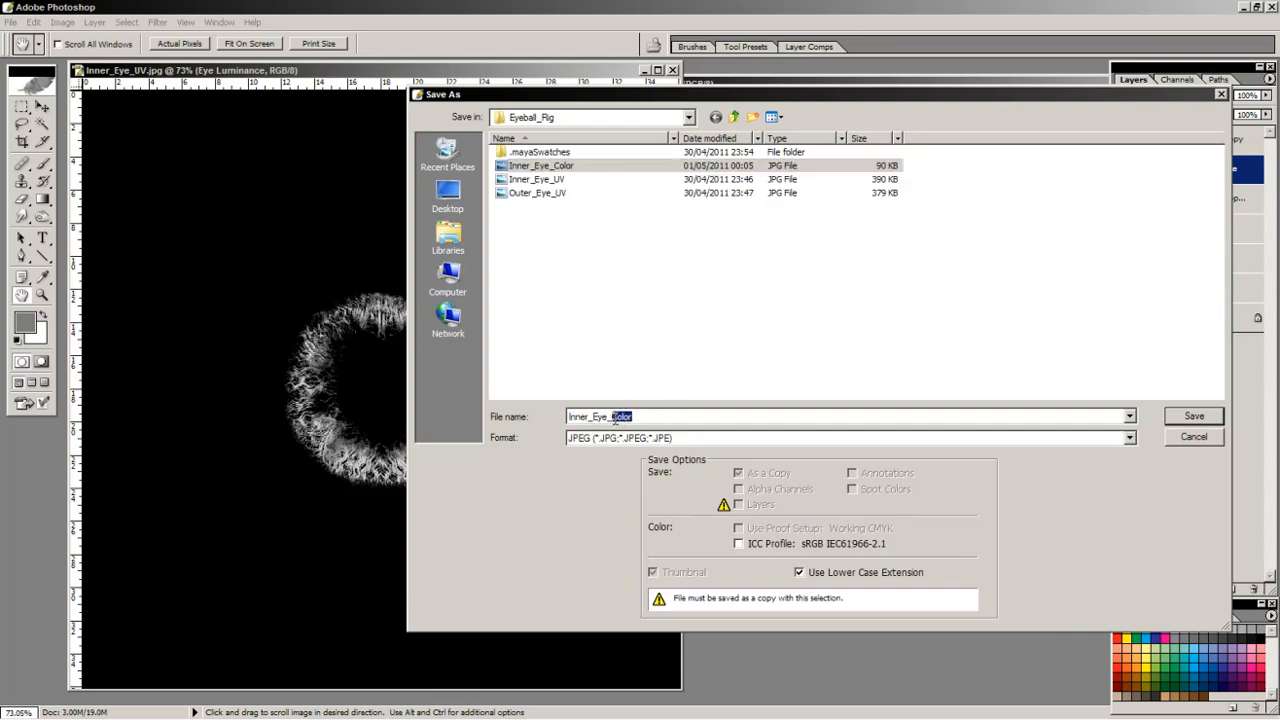
{"action": "type", "text": "U"}
{"action": "left_click", "coordinate": [1206, 424]}
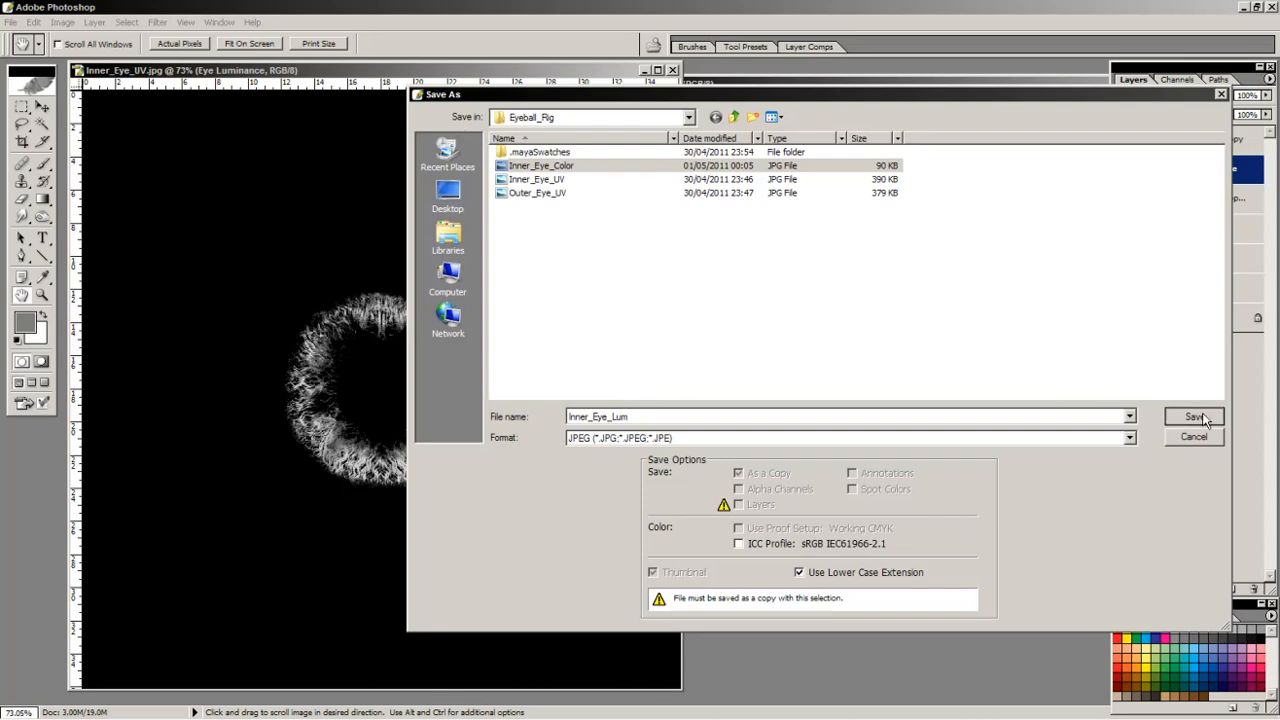
{"action": "left_click", "coordinate": [757, 245]}
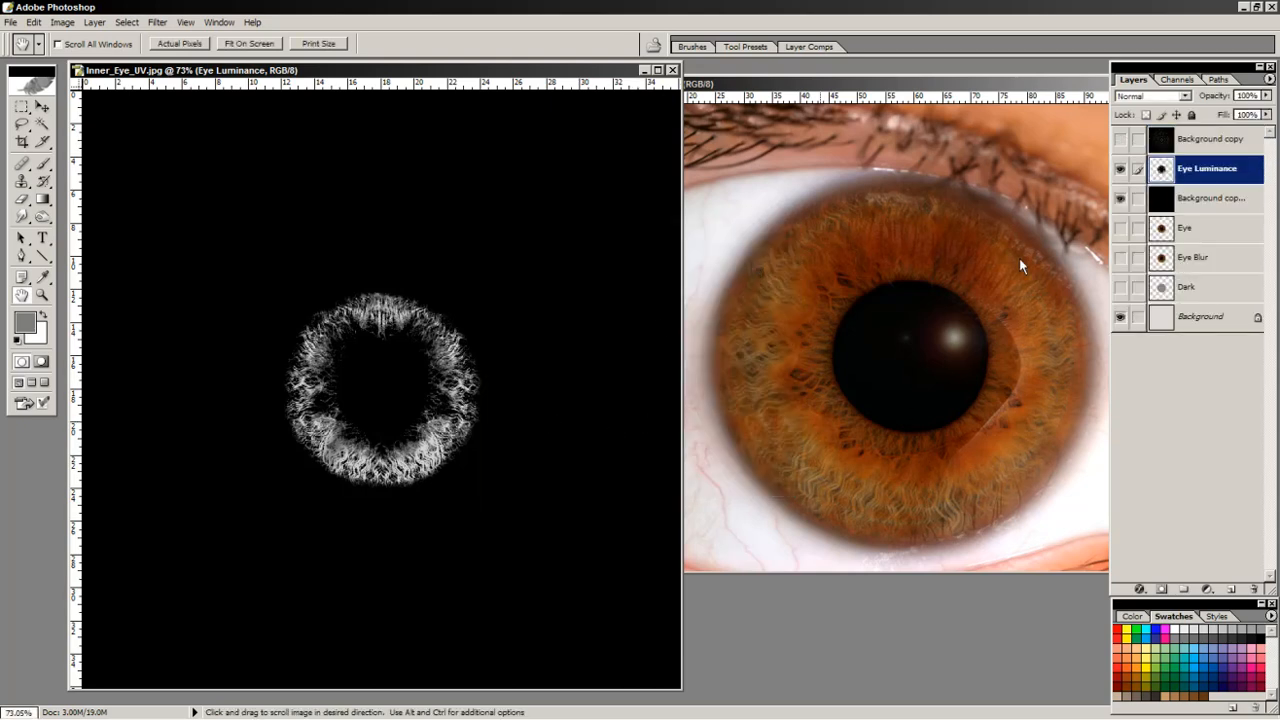
Hide the Eye Luminance layer and the black background copy, and show the Eye and Dark layers.
{"action": "left_click", "coordinate": [1121, 199]}
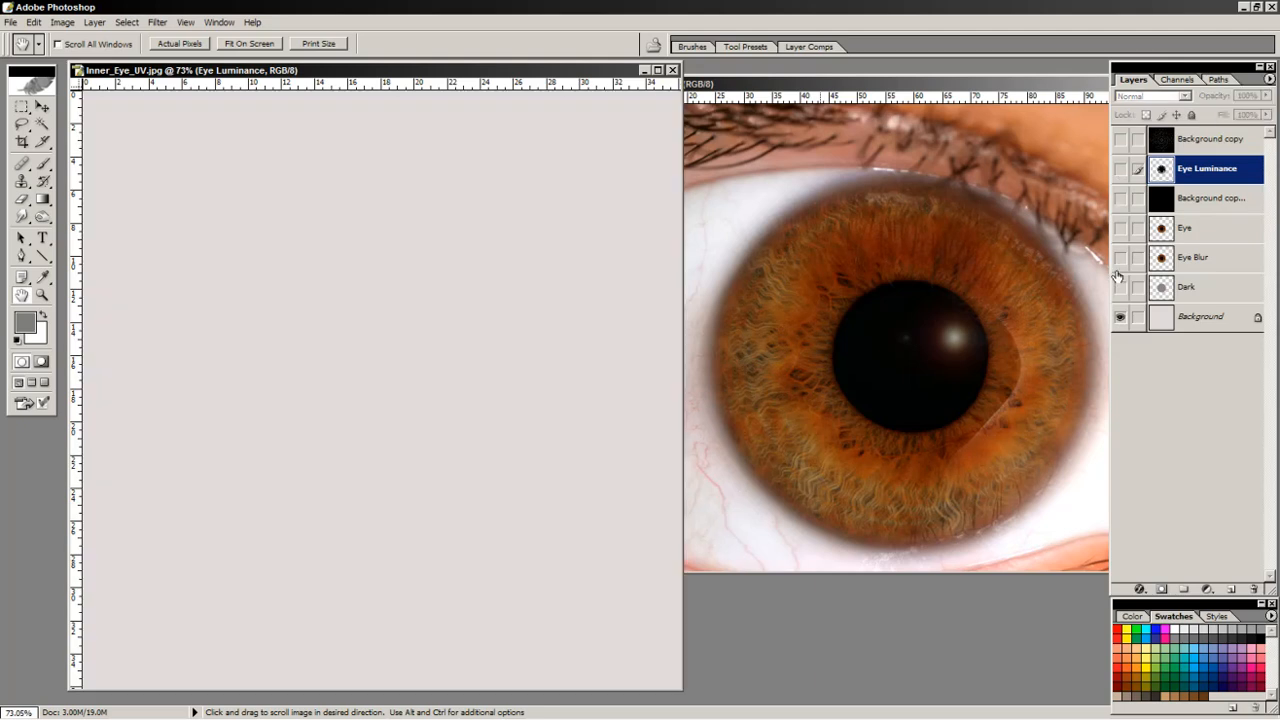
{"action": "left_click", "coordinate": [1120, 228]}
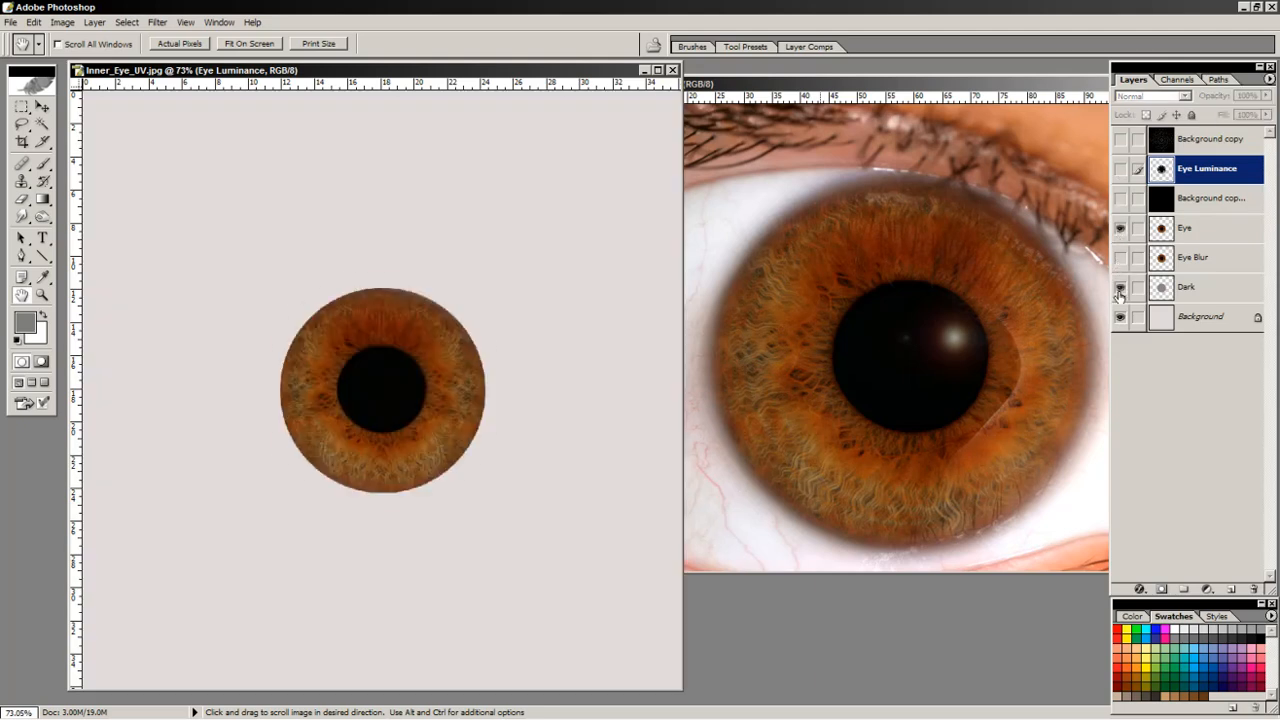
{"action": "left_click", "coordinate": [1120, 287]}
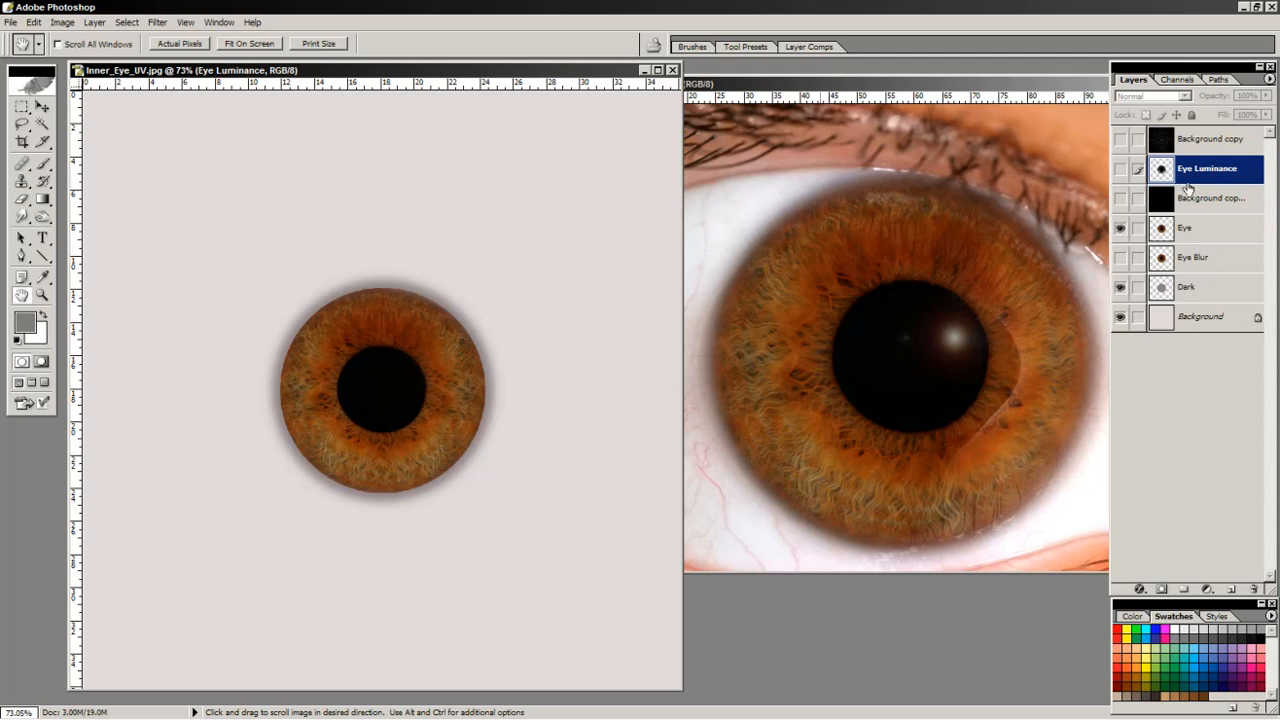
Close the reference photo of the brown eye.
{"action": "left_click_drag", "start_coordinate": [971, 82], "coordinate": [500, 130]}
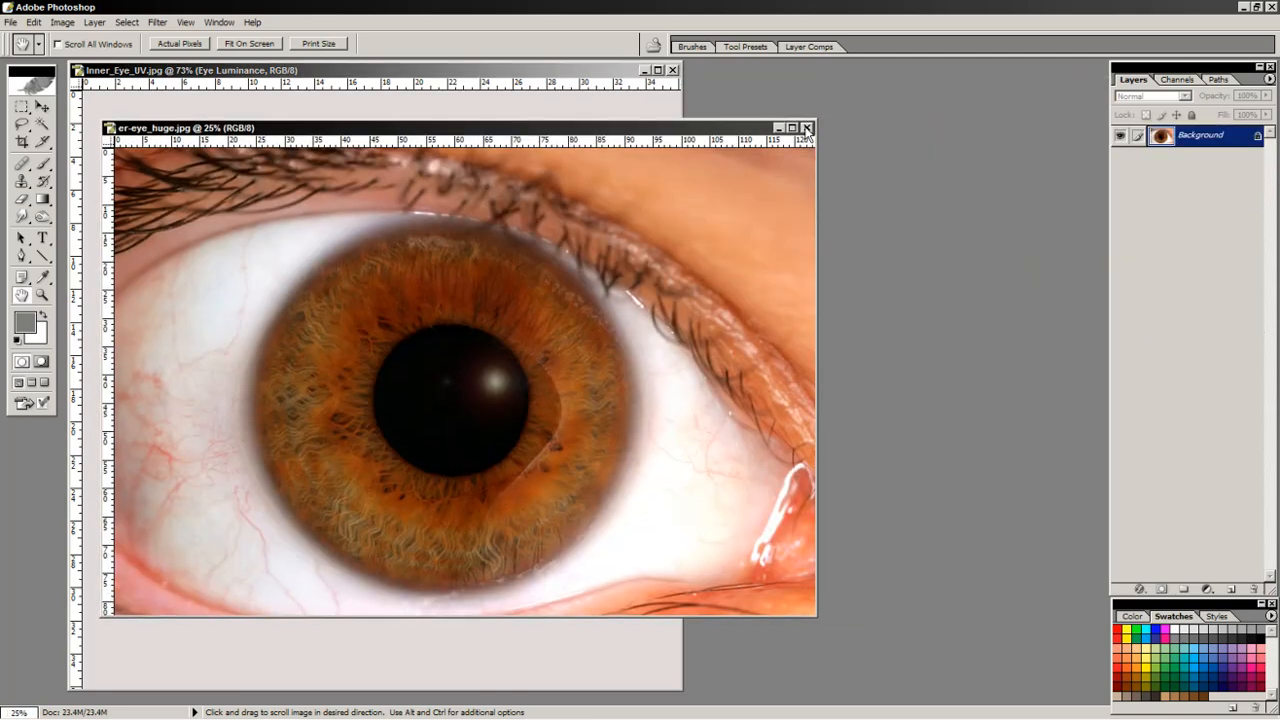
{"action": "left_click", "coordinate": [807, 128]}
{"action": "left_click", "coordinate": [629, 288]}
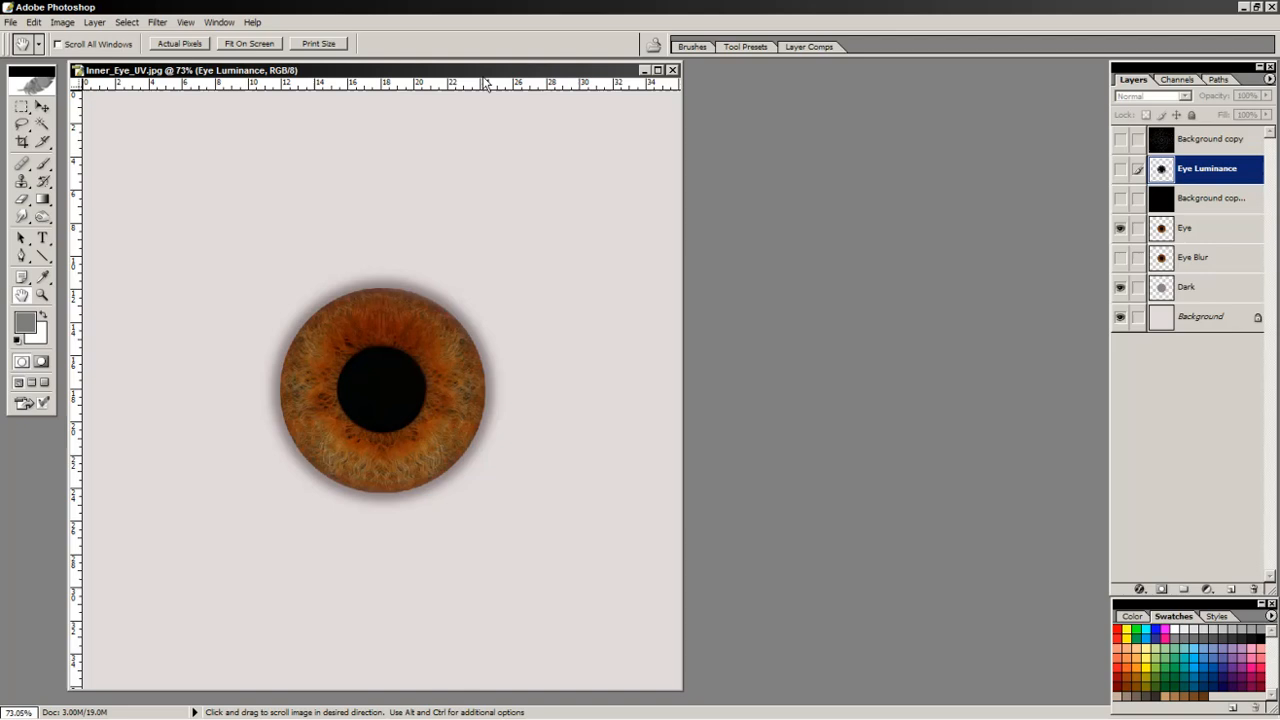
Duplicate the Inner_Eye_UV image with all its layers as Inner_Eye_UV copy and place it beside the original.
{"action": "left_click_drag", "start_coordinate": [484, 74], "coordinate": [494, 72]}
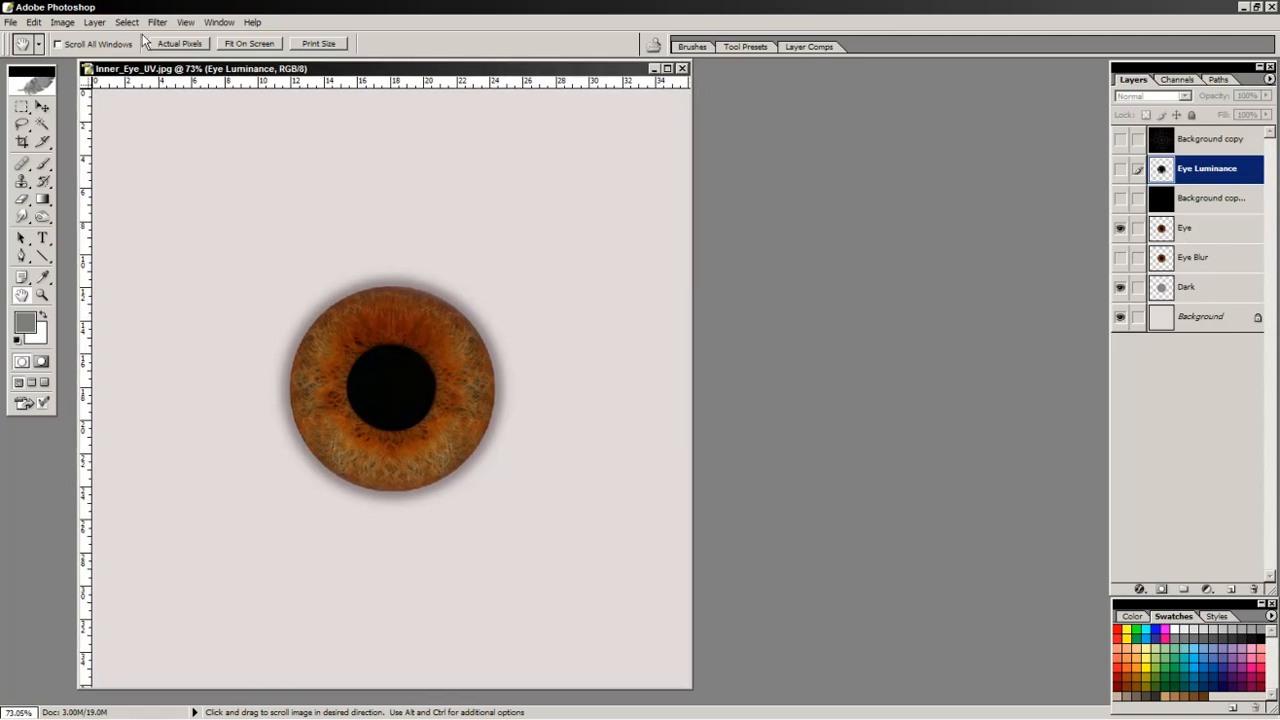
{"action": "left_click", "coordinate": [62, 22]}
{"action": "left_click", "coordinate": [82, 80]}
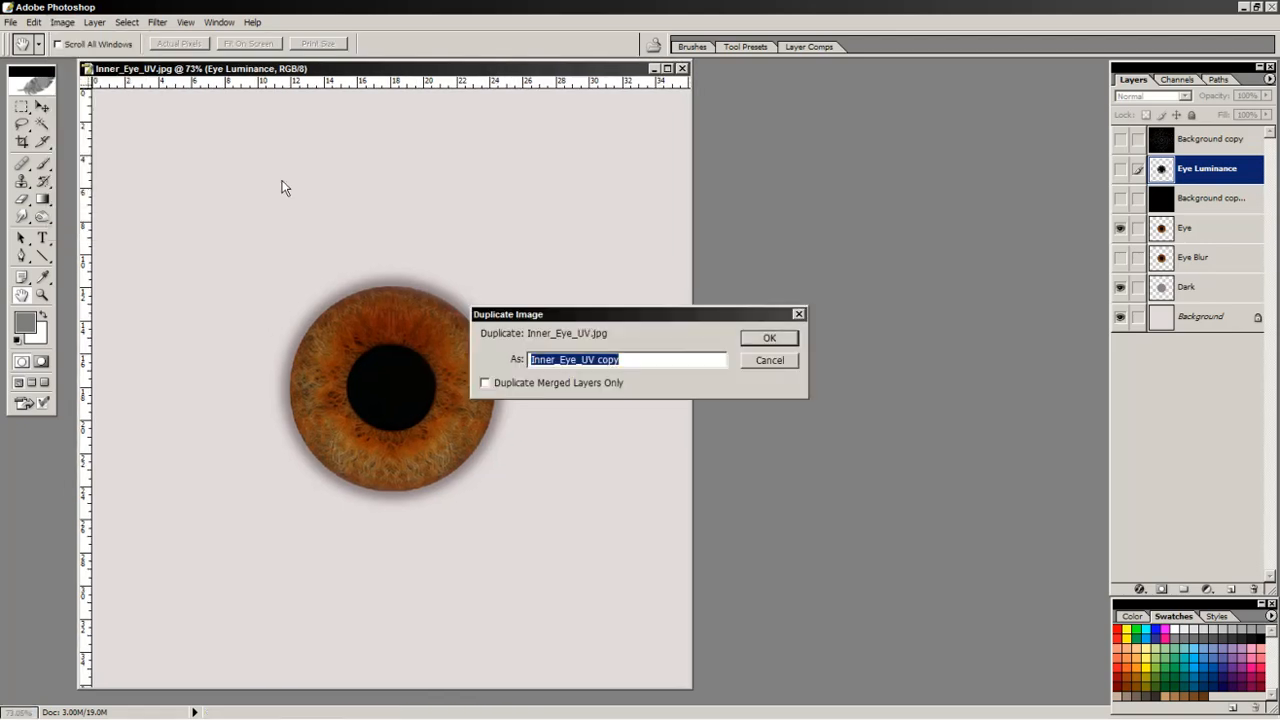
{"action": "left_click", "coordinate": [752, 342]}
{"action": "left_click_drag", "start_coordinate": [462, 118], "coordinate": [820, 100]}
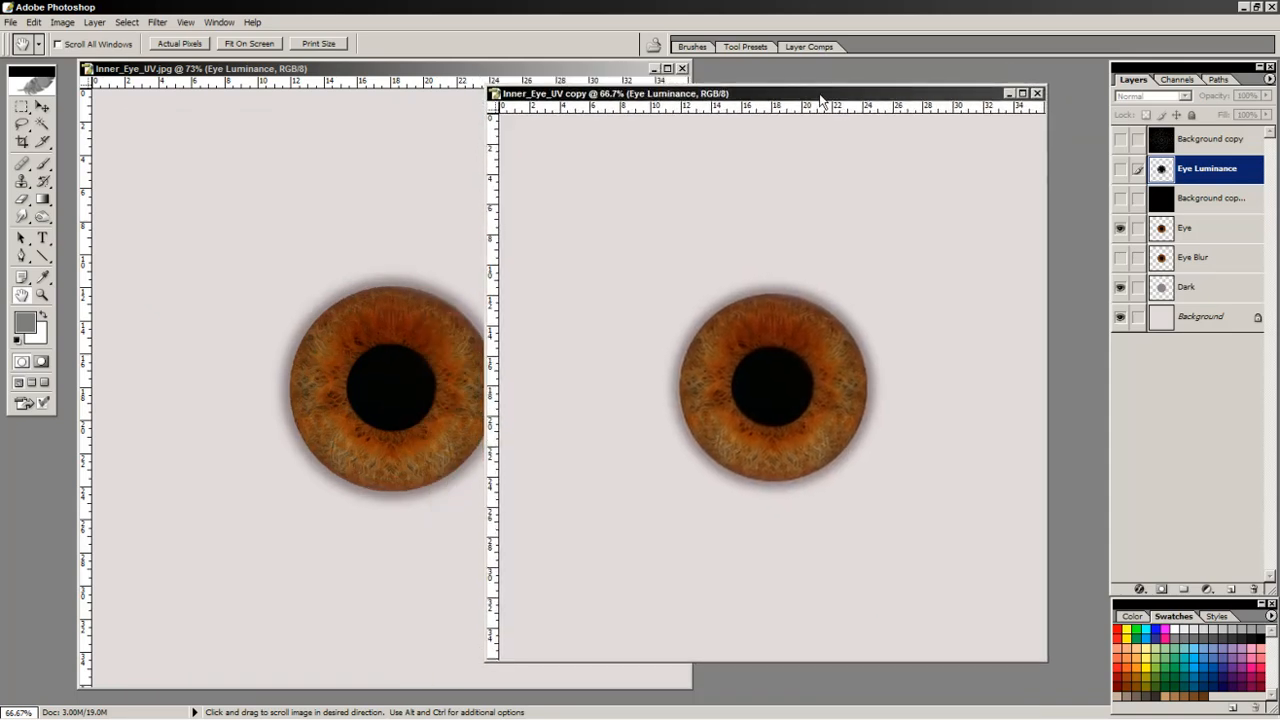
Hide the Dark layer in the duplicate image and convert the image to Grayscale without flattening its layers.
{"action": "left_click", "coordinate": [1121, 290]}
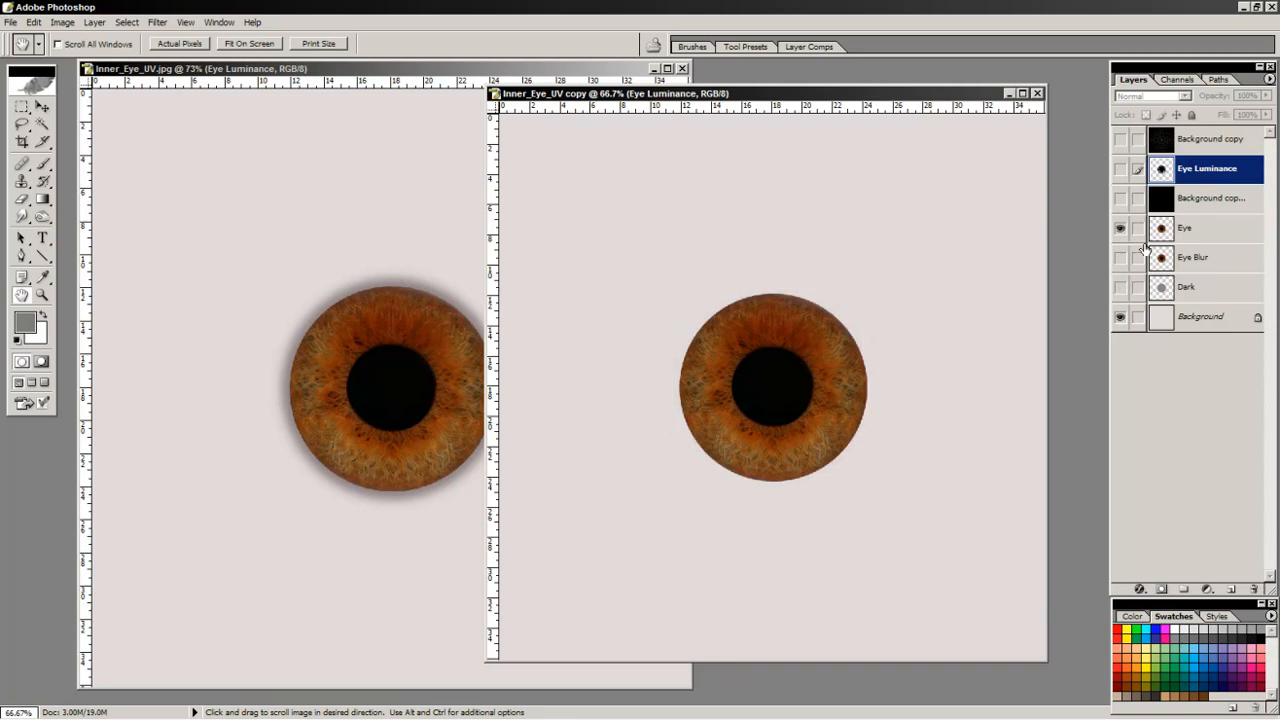
{"action": "left_click", "coordinate": [66, 23]}
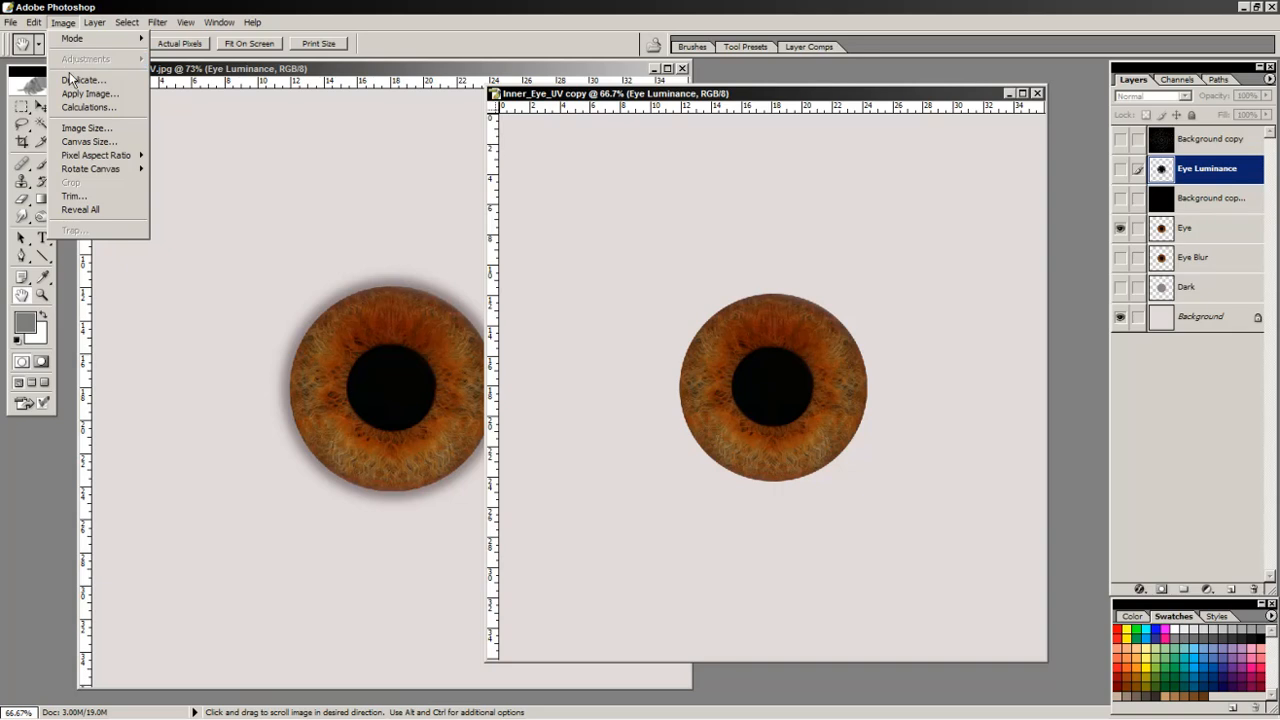
{"action": "mouse_move", "coordinate": [72, 38]}
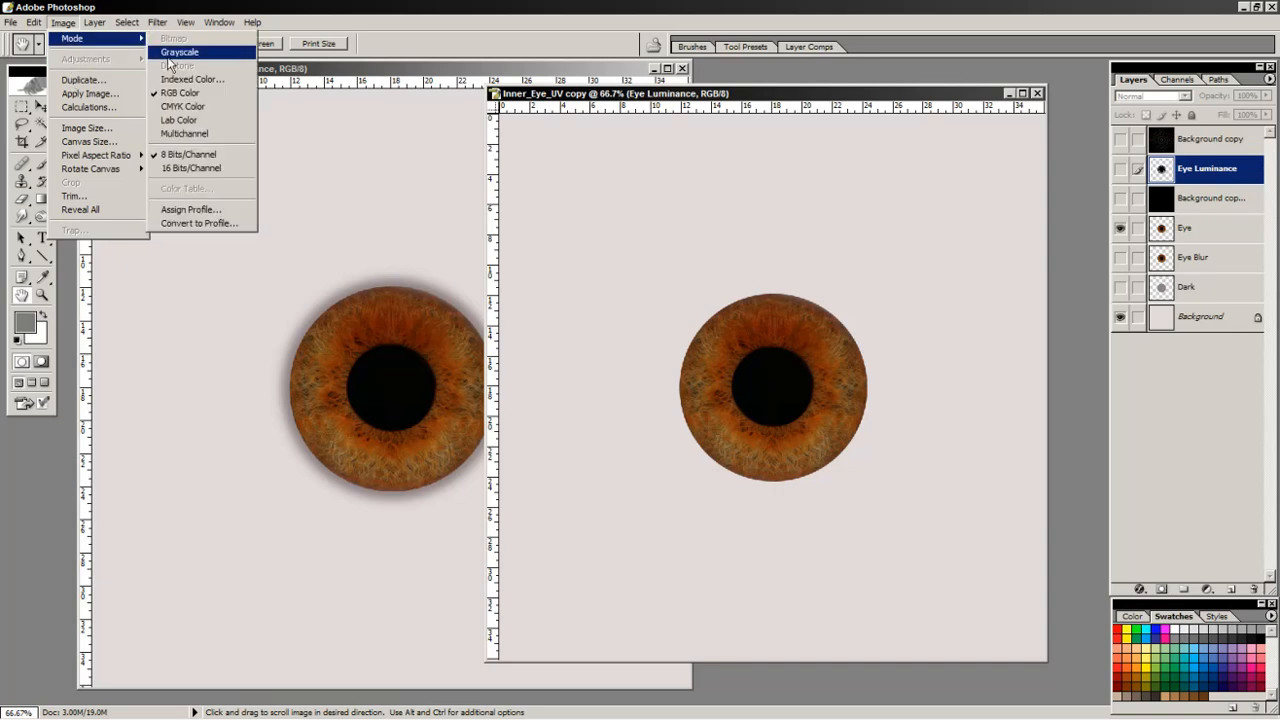
{"action": "left_click", "coordinate": [179, 52]}
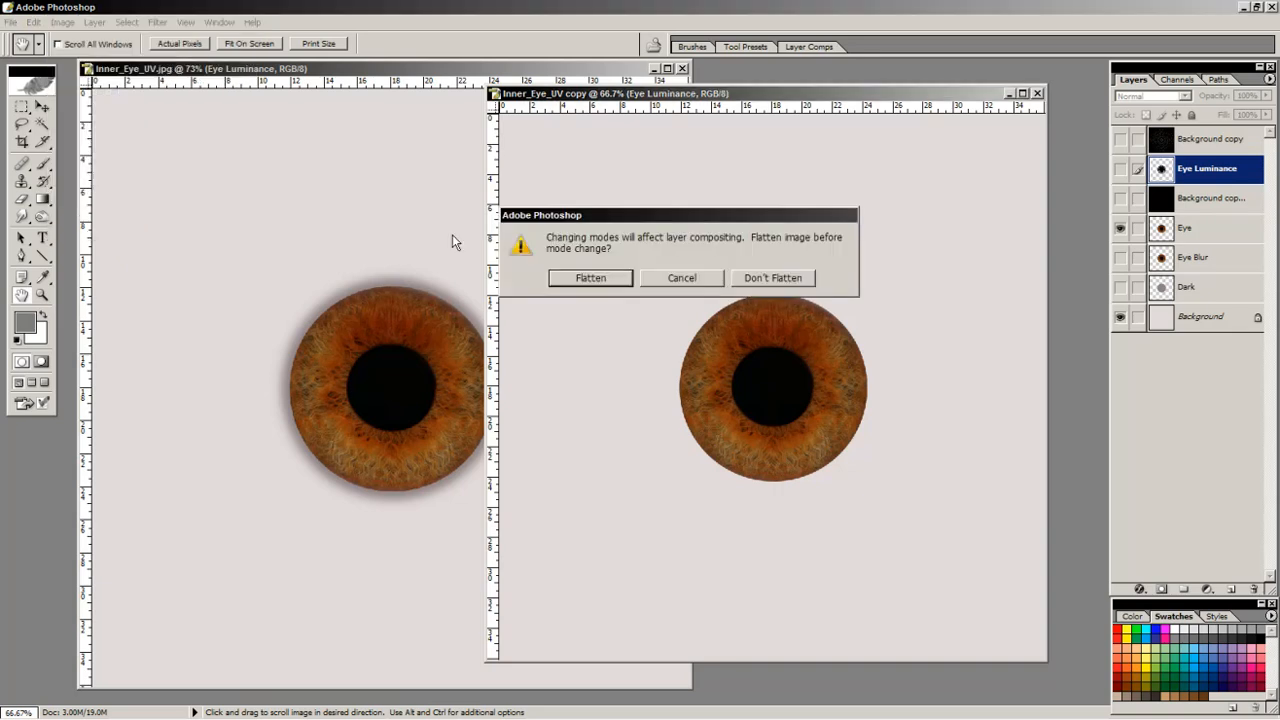
{"action": "left_click", "coordinate": [775, 280]}
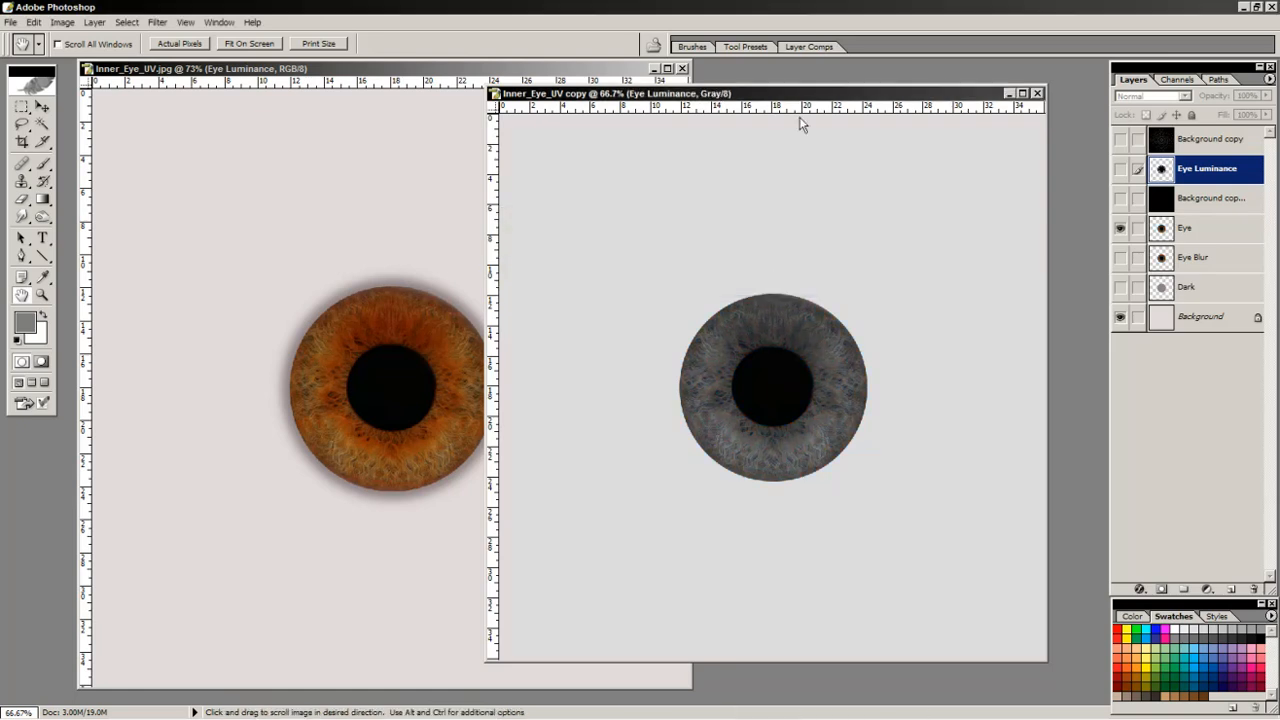
Delete the Eye Luminance layer and the black background copy below it from the grayscale image.
{"action": "left_click_drag", "start_coordinate": [806, 95], "coordinate": [641, 95]}
{"action": "left_click_drag", "start_coordinate": [1233, 174], "coordinate": [1254, 588]}
{"action": "left_click_drag", "start_coordinate": [1217, 174], "coordinate": [1252, 589]}
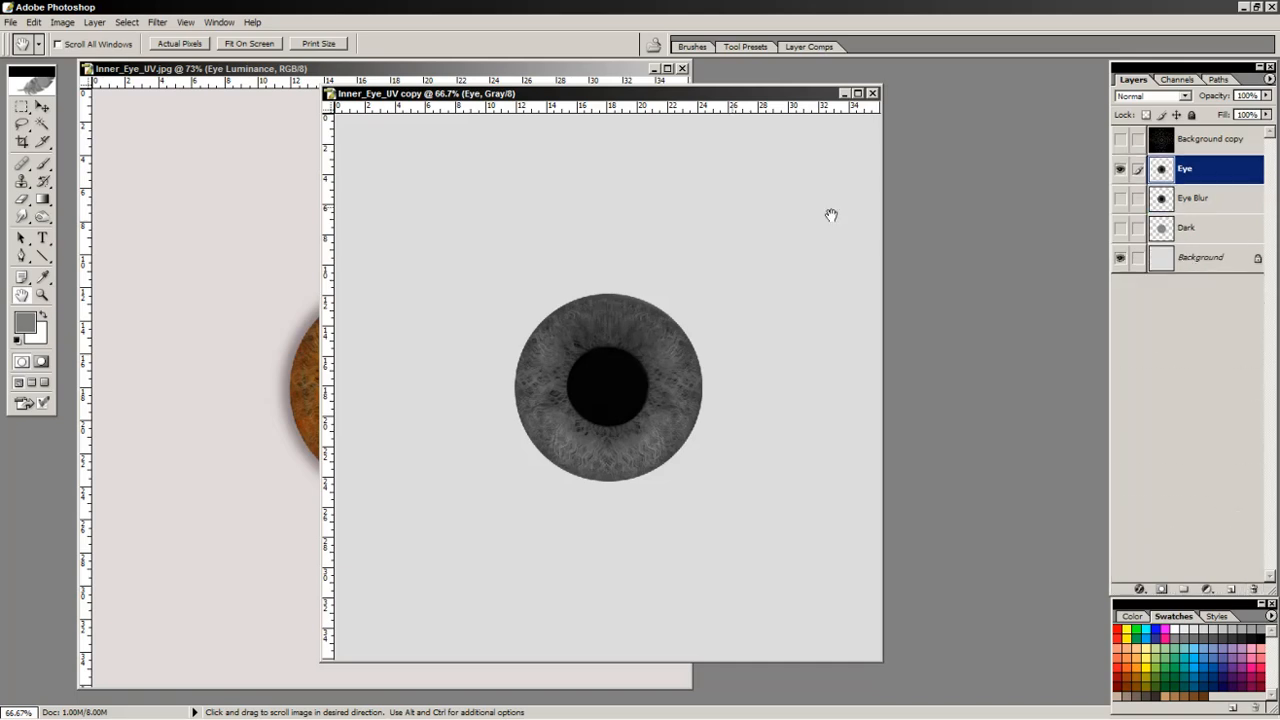
Enlarge the duplicate image's window around the iris and start a tonal adjustment on its Eye layer.
{"action": "left_click", "coordinate": [42, 294]}
{"action": "left_click_drag", "start_coordinate": [474, 229], "coordinate": [760, 538]}
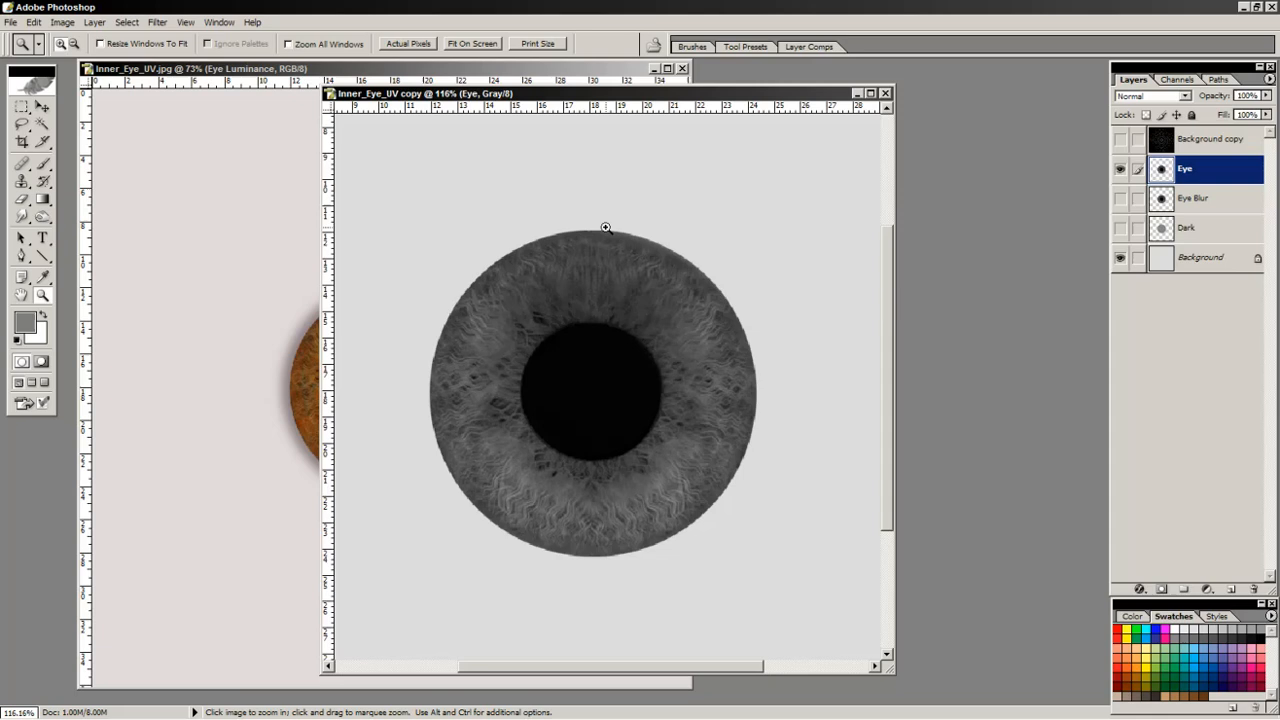
{"action": "left_click_drag", "start_coordinate": [557, 94], "coordinate": [332, 73]}
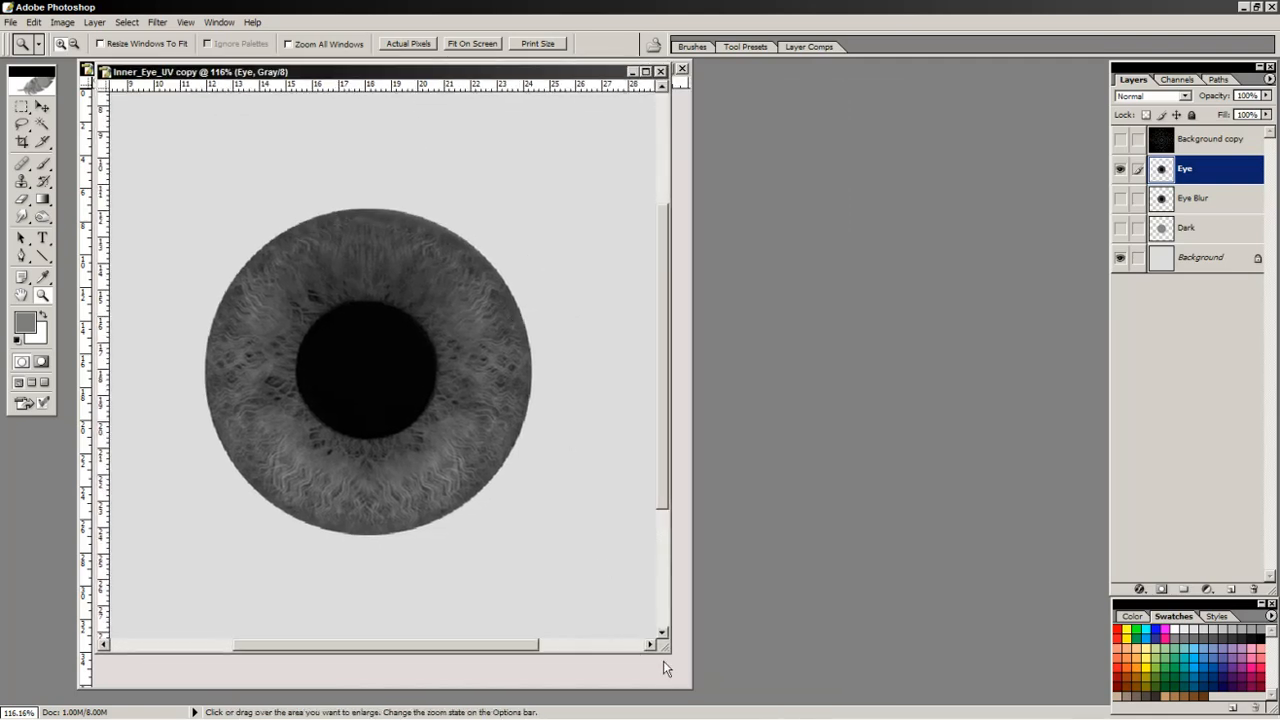
{"action": "left_click_drag", "start_coordinate": [691, 688], "coordinate": [850, 688]}
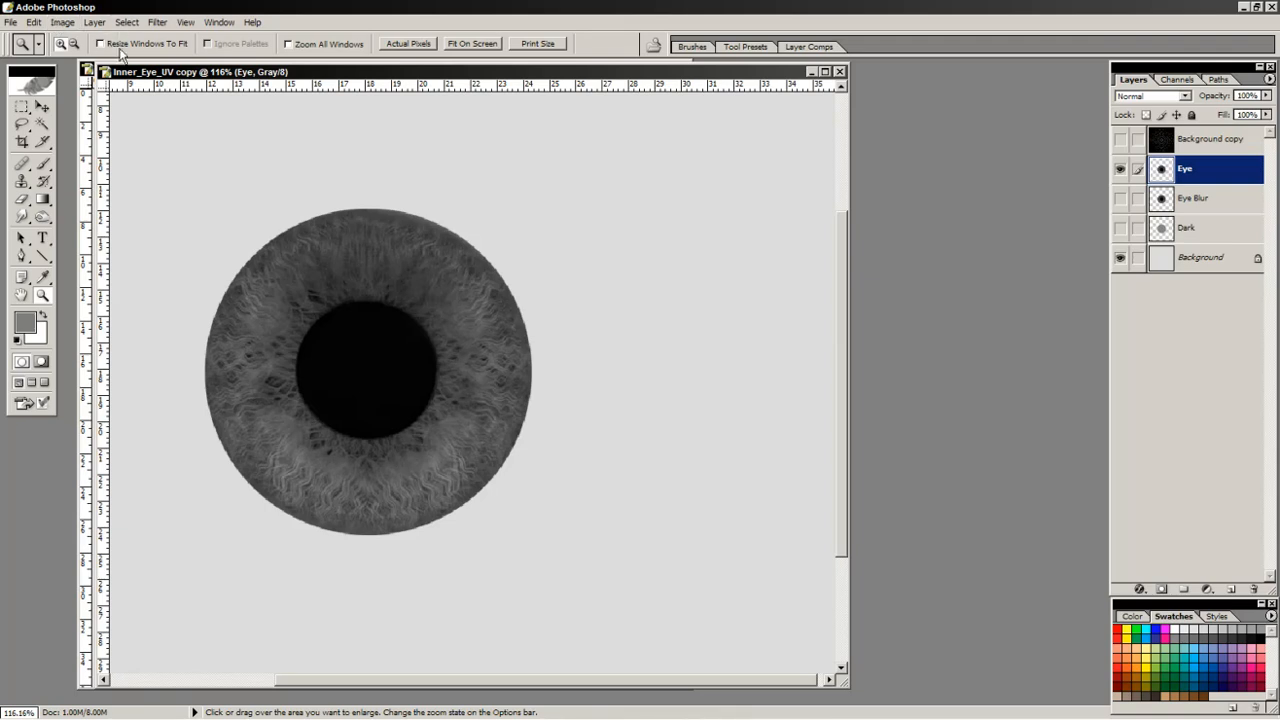
{"action": "left_click", "coordinate": [62, 23]}
{"action": "mouse_move", "coordinate": [78, 60]}
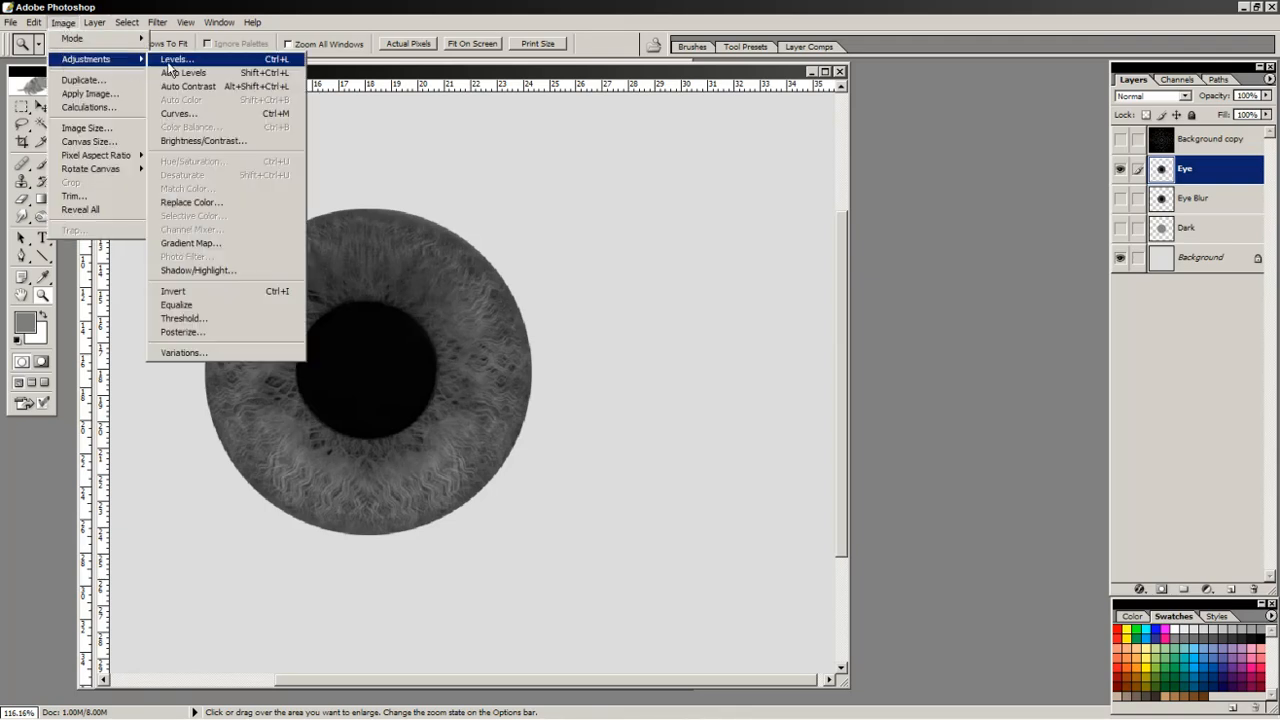
Adjust the Eye layer's Brightness/Contrast to brightness -1 and contrast +70.
{"action": "left_click", "coordinate": [198, 141]}
{"action": "left_click_drag", "start_coordinate": [536, 224], "coordinate": [580, 222]}
{"action": "left_click_drag", "start_coordinate": [537, 180], "coordinate": [547, 180]}
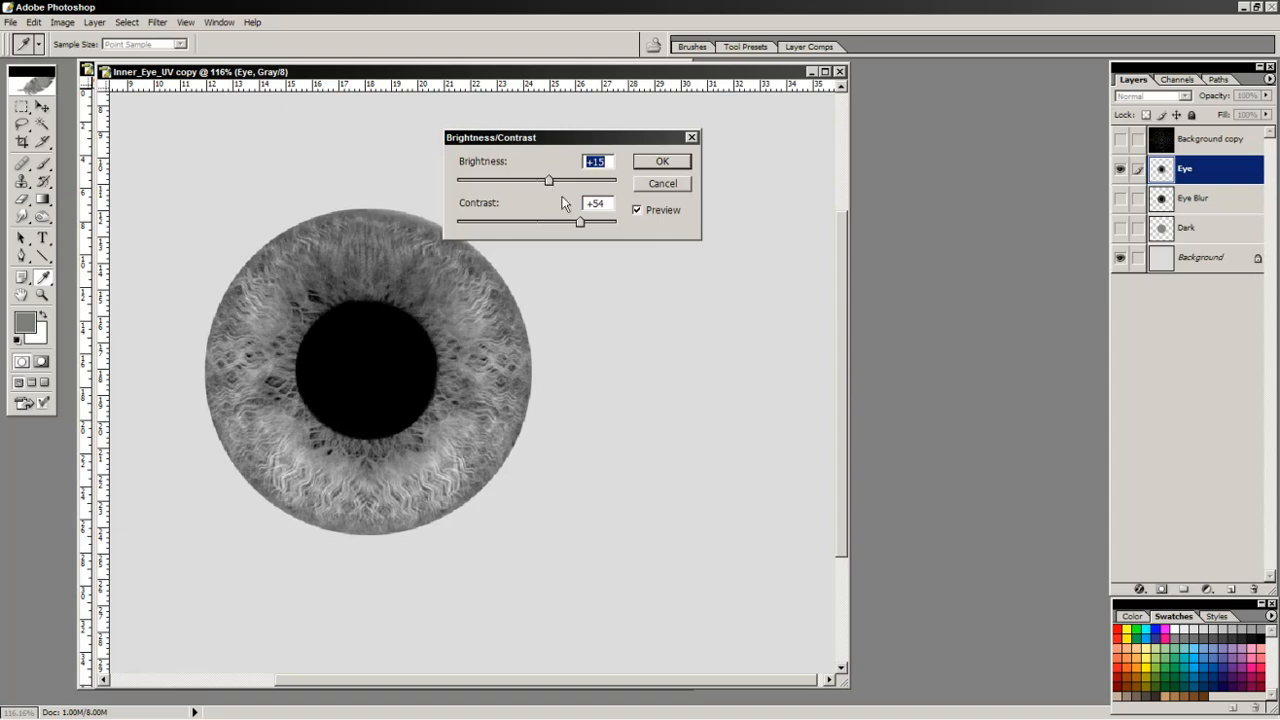
{"action": "left_click_drag", "start_coordinate": [578, 225], "coordinate": [535, 181]}
{"action": "mouse_move", "coordinate": [562, 224]}
{"action": "left_mouse_down"}
{"action": "mouse_move", "coordinate": [597, 226]}
{"action": "mouse_move", "coordinate": [585, 225]}
{"action": "left_mouse_up"}
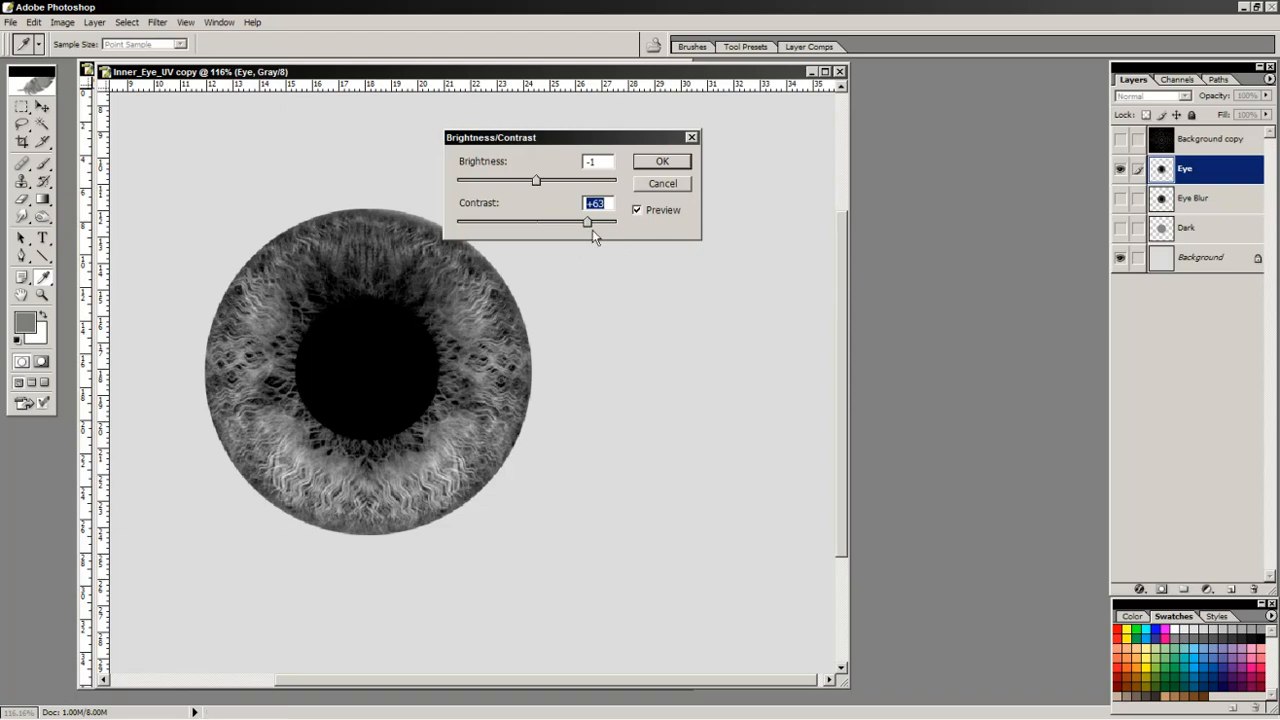
{"action": "left_click_drag", "start_coordinate": [588, 226], "coordinate": [594, 225]}
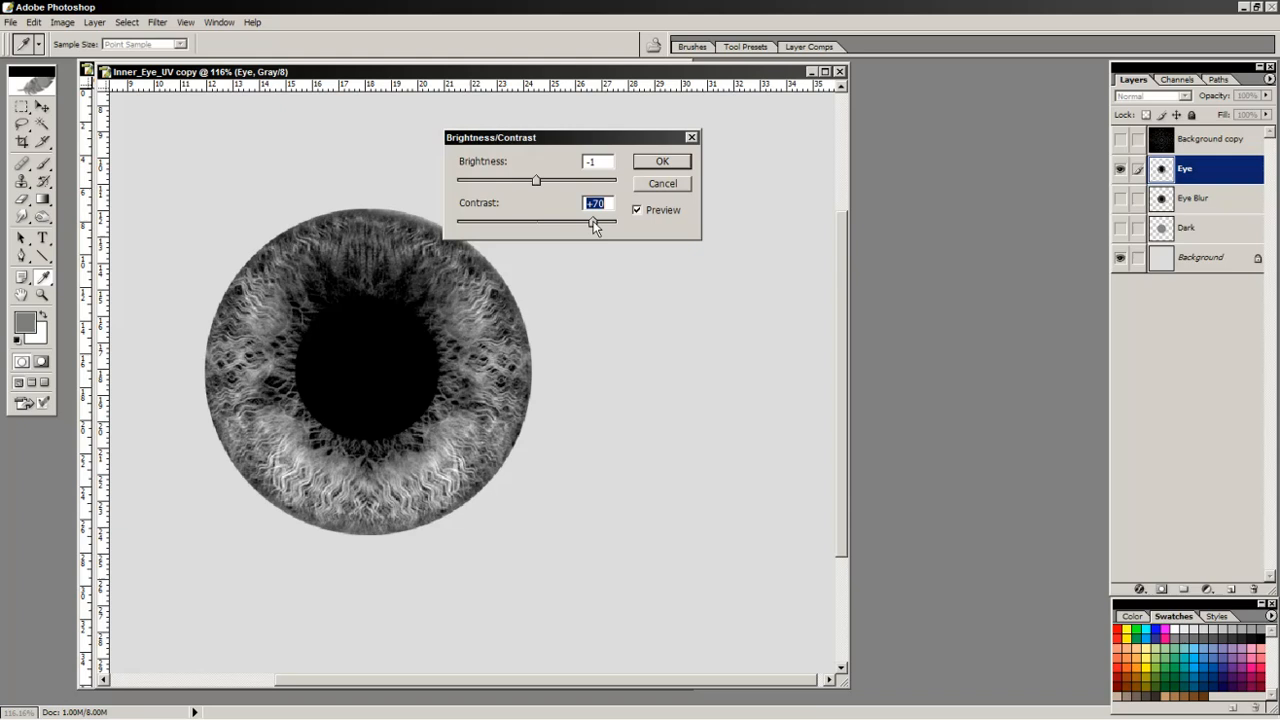
{"action": "left_click", "coordinate": [662, 161]}
Darken the iris fibres around the pupil with the Burn tool on Highlights at 82% exposure, reducing the brush size to 40.
{"action": "left_click", "coordinate": [42, 216]}
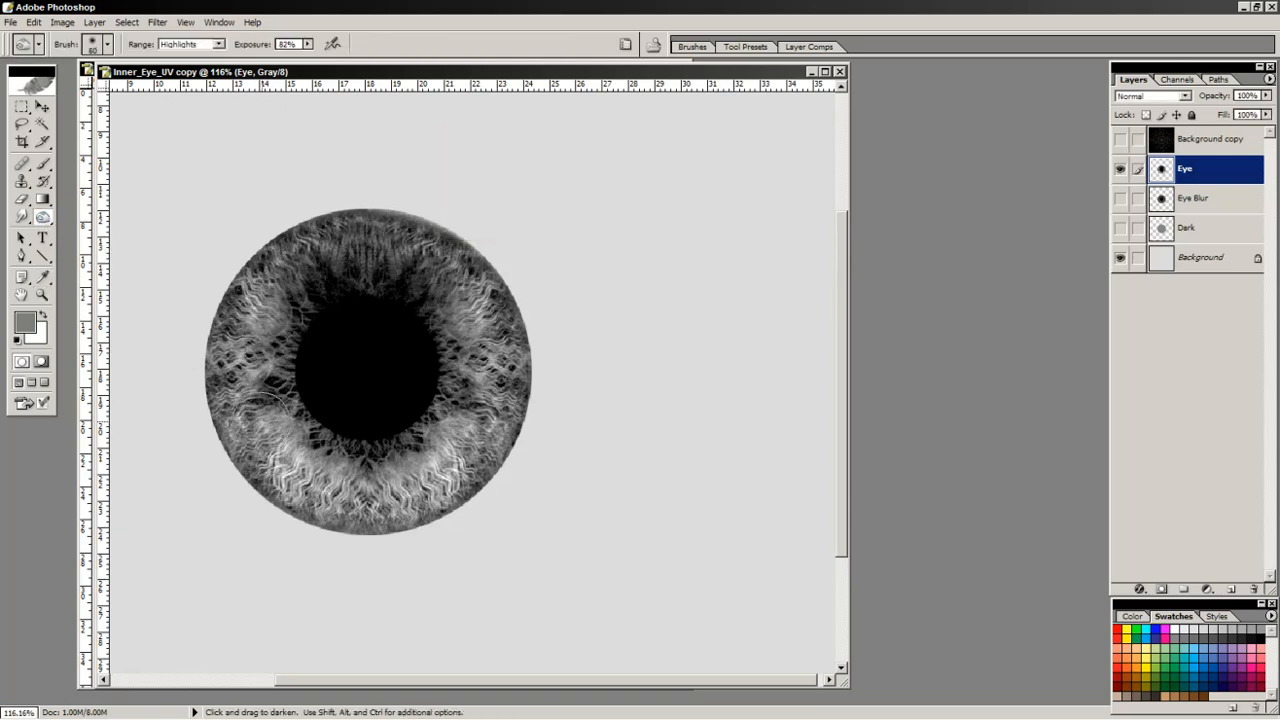
{"action": "mouse_move", "coordinate": [272, 405]}
{"action": "left_mouse_down"}
{"action": "mouse_move", "coordinate": [256, 455]}
{"action": "mouse_move", "coordinate": [312, 488]}
{"action": "mouse_move", "coordinate": [260, 440]}
{"action": "left_mouse_up"}
{"action": "mouse_move", "coordinate": [380, 528]}
{"action": "left_mouse_down"}
{"action": "mouse_move", "coordinate": [395, 495]}
{"action": "mouse_move", "coordinate": [465, 478]}
{"action": "mouse_move", "coordinate": [320, 500]}
{"action": "mouse_move", "coordinate": [365, 455]}
{"action": "mouse_move", "coordinate": [340, 520]}
{"action": "mouse_move", "coordinate": [318, 460]}
{"action": "mouse_move", "coordinate": [300, 475]}
{"action": "mouse_move", "coordinate": [287, 392]}
{"action": "mouse_move", "coordinate": [255, 385]}
{"action": "mouse_move", "coordinate": [265, 340]}
{"action": "mouse_move", "coordinate": [295, 350]}
{"action": "mouse_move", "coordinate": [323, 331]}
{"action": "mouse_move", "coordinate": [329, 417]}
{"action": "mouse_move", "coordinate": [366, 427]}
{"action": "mouse_move", "coordinate": [403, 409]}
{"action": "mouse_move", "coordinate": [414, 334]}
{"action": "mouse_move", "coordinate": [424, 381]}
{"action": "mouse_move", "coordinate": [394, 435]}
{"action": "mouse_move", "coordinate": [294, 394]}
{"action": "mouse_move", "coordinate": [299, 338]}
{"action": "left_mouse_up"}
{"action": "key", "text": "bracketleft"}
{"action": "key", "text": "bracketleft"}
{"action": "key", "text": "bracketleft"}
{"action": "key", "text": "bracketleft"}
{"action": "mouse_move", "coordinate": [341, 427]}
{"action": "left_mouse_down"}
{"action": "mouse_move", "coordinate": [389, 434]}
{"action": "mouse_move", "coordinate": [423, 408]}
{"action": "mouse_move", "coordinate": [420, 426]}
{"action": "mouse_move", "coordinate": [445, 388]}
{"action": "mouse_move", "coordinate": [368, 450]}
{"action": "mouse_move", "coordinate": [309, 400]}
{"action": "mouse_move", "coordinate": [297, 349]}
{"action": "mouse_move", "coordinate": [353, 439]}
{"action": "mouse_move", "coordinate": [423, 389]}
{"action": "mouse_move", "coordinate": [429, 363]}
{"action": "mouse_move", "coordinate": [363, 449]}
{"action": "mouse_move", "coordinate": [387, 379]}
{"action": "left_mouse_up"}
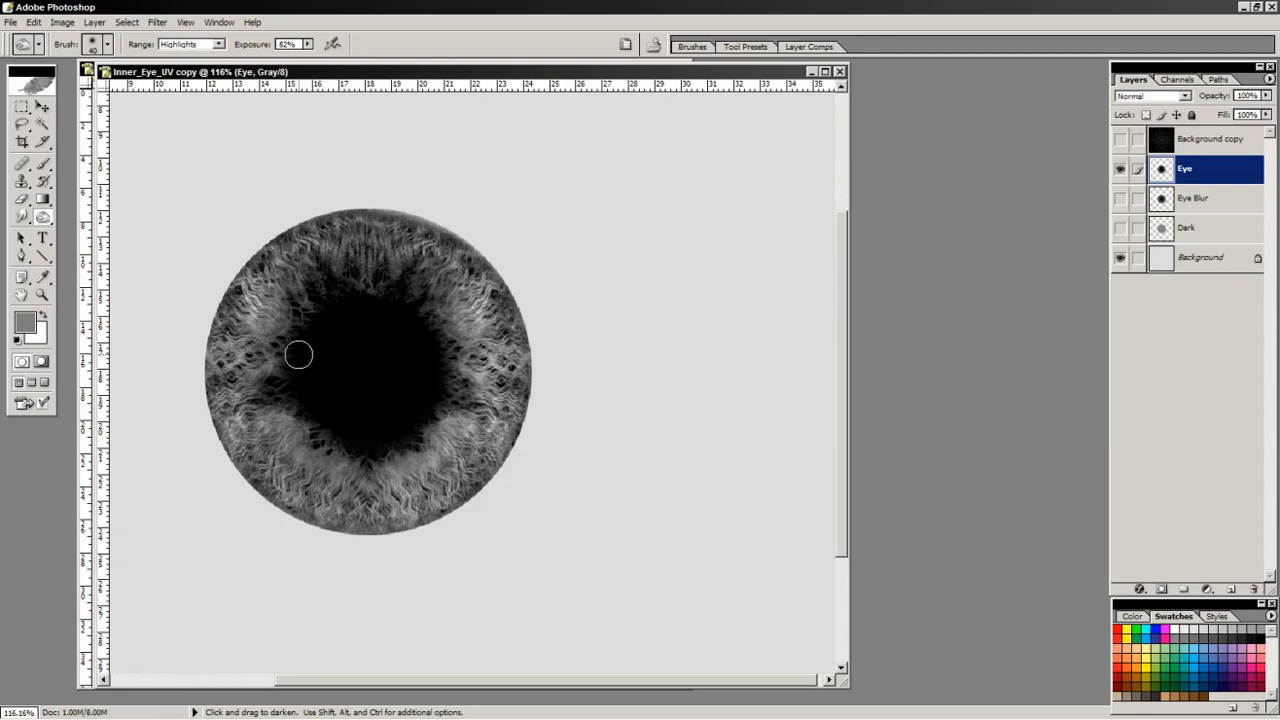
{"action": "double_click", "coordinate": [22, 296]}
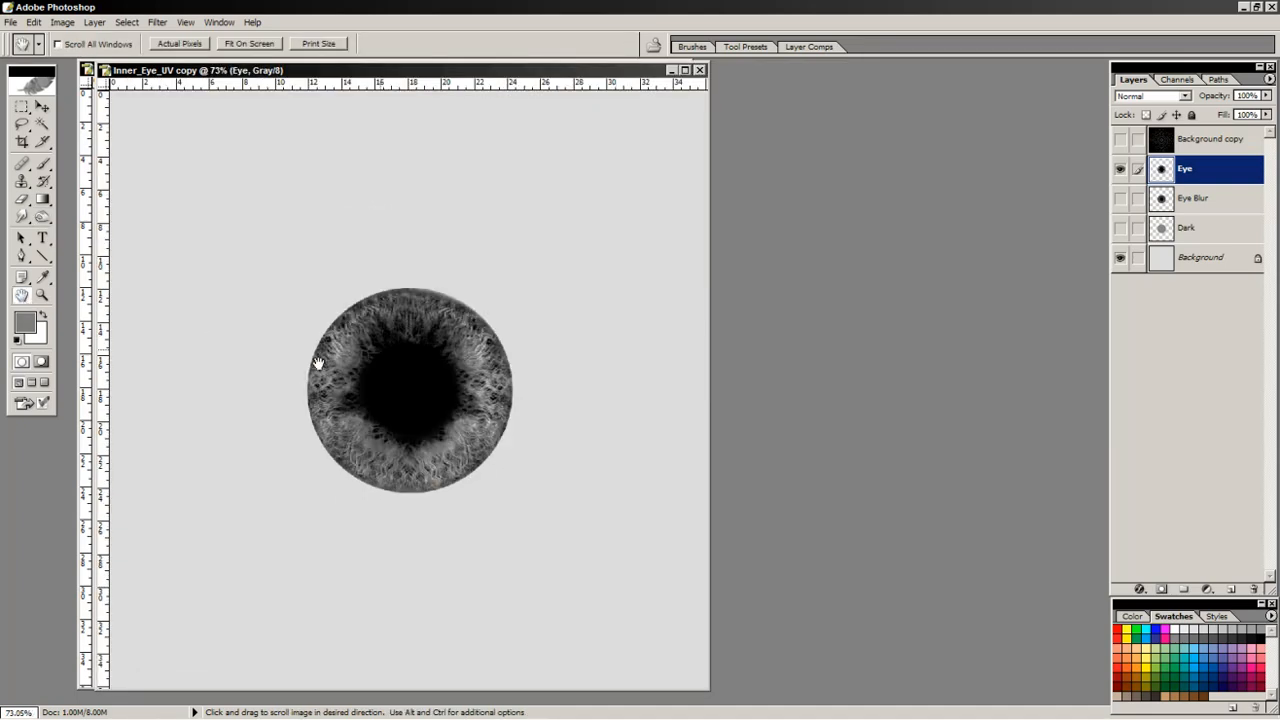
{"action": "left_click", "coordinate": [42, 296]}
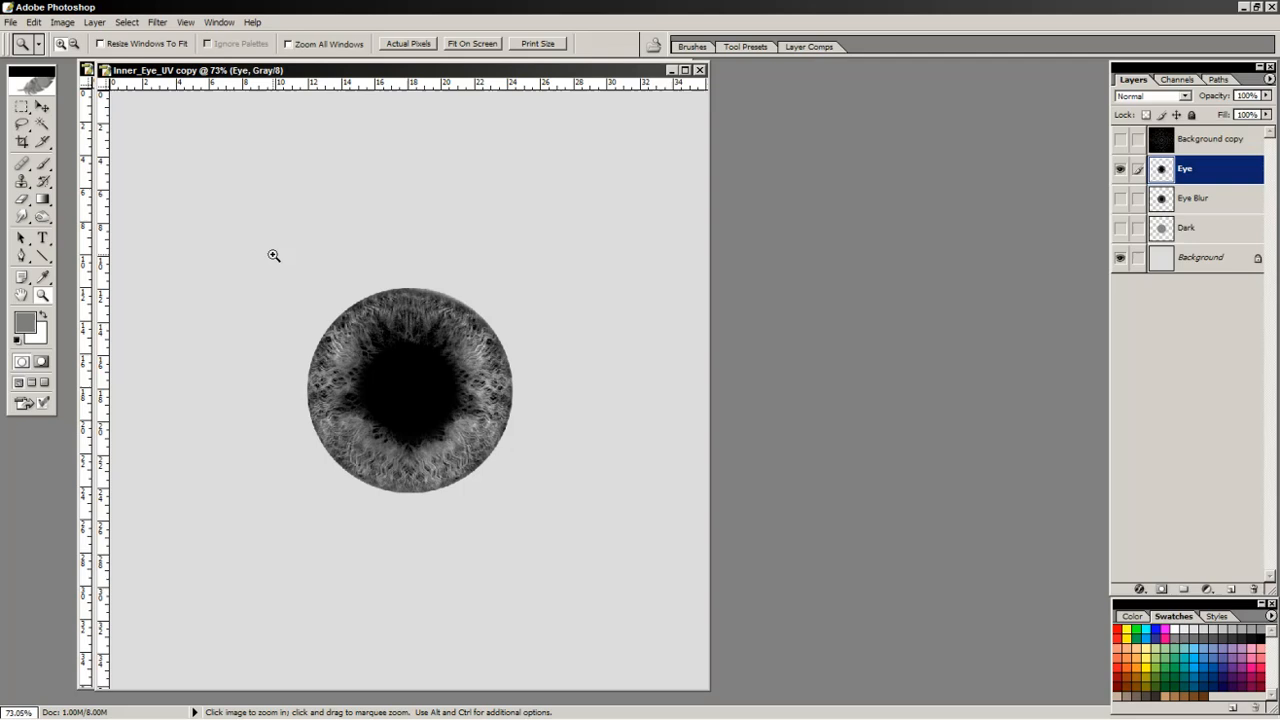
{"action": "left_click_drag", "start_coordinate": [274, 254], "coordinate": [544, 529]}
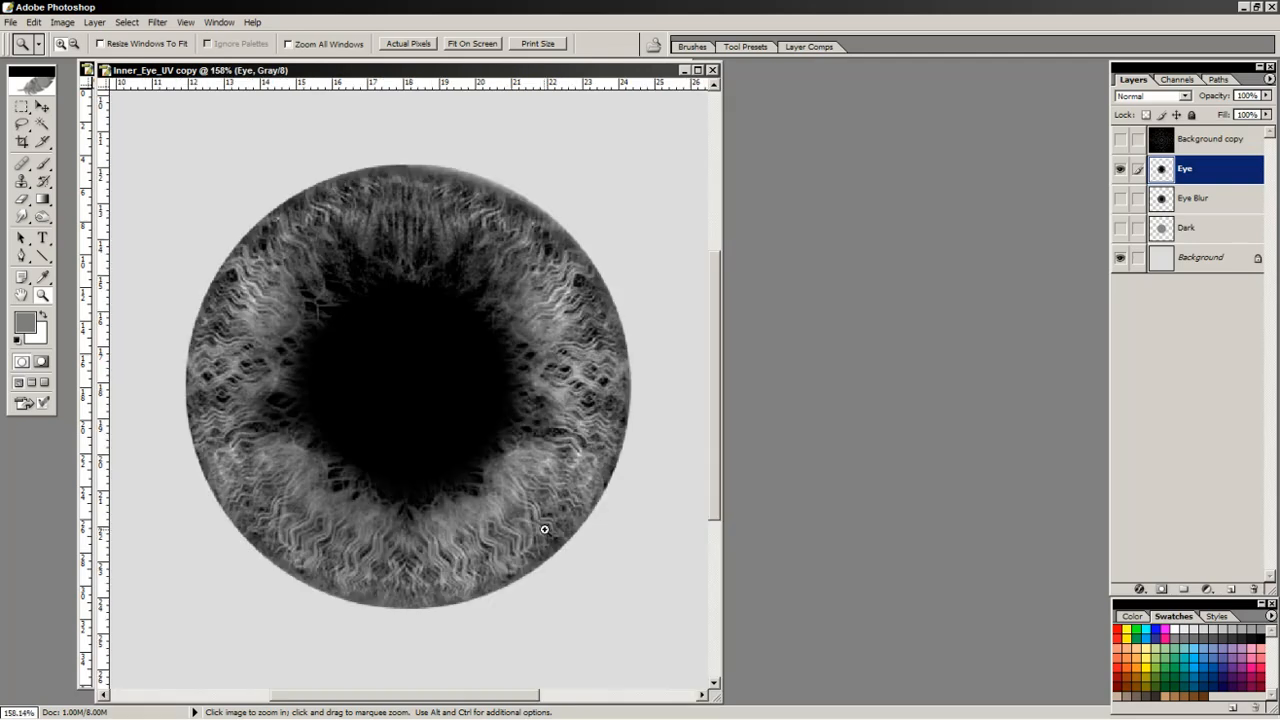
{"action": "double_click", "coordinate": [22, 295]}
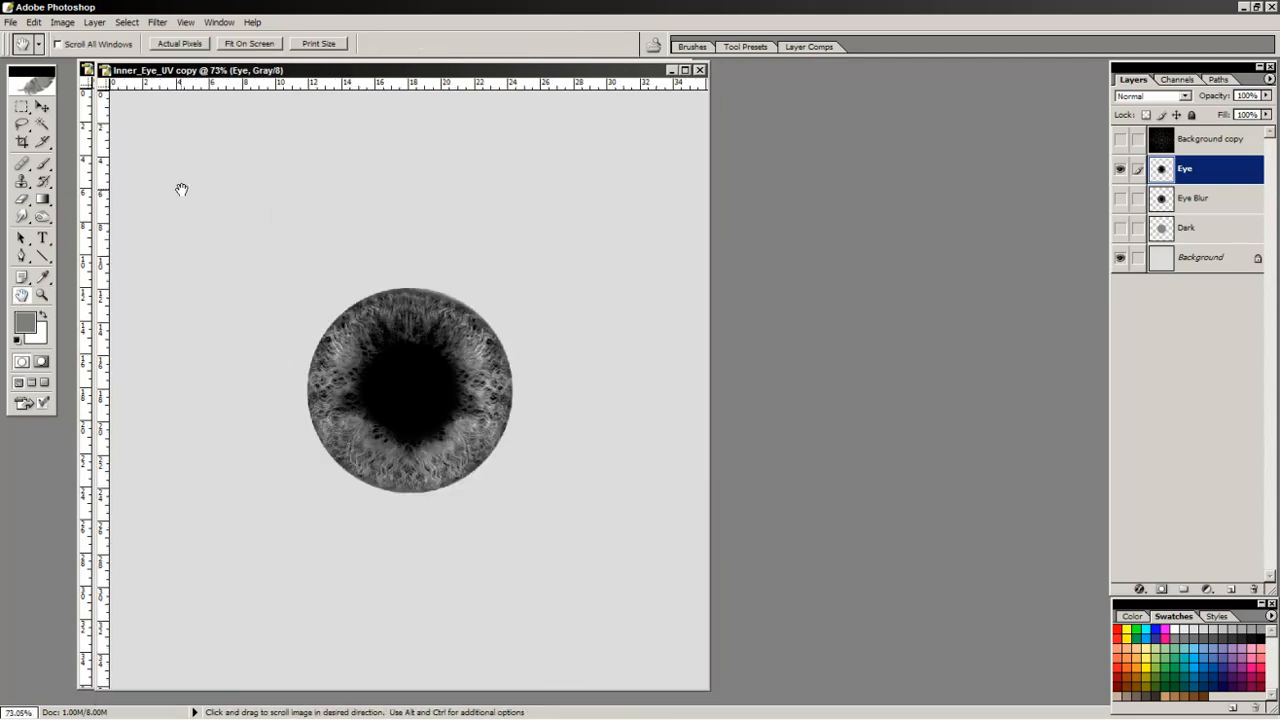
{"action": "left_click", "coordinate": [10, 22]}
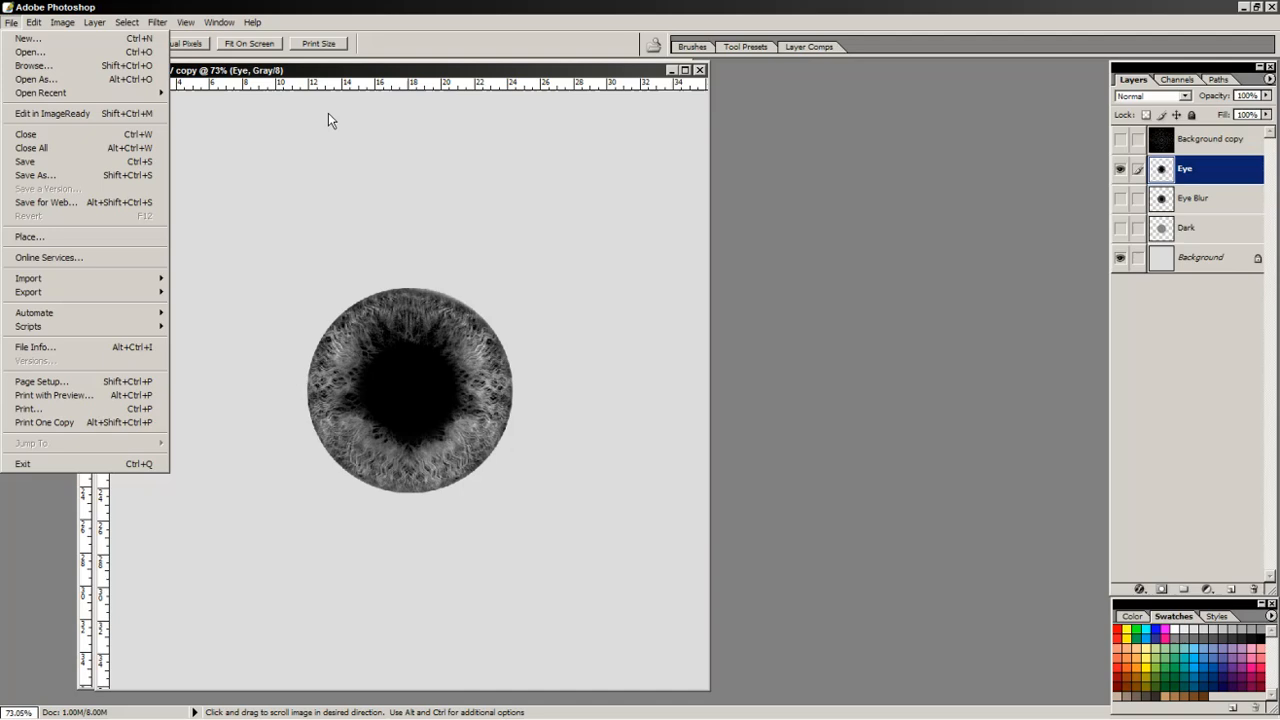
{"action": "left_click", "coordinate": [390, 86]}
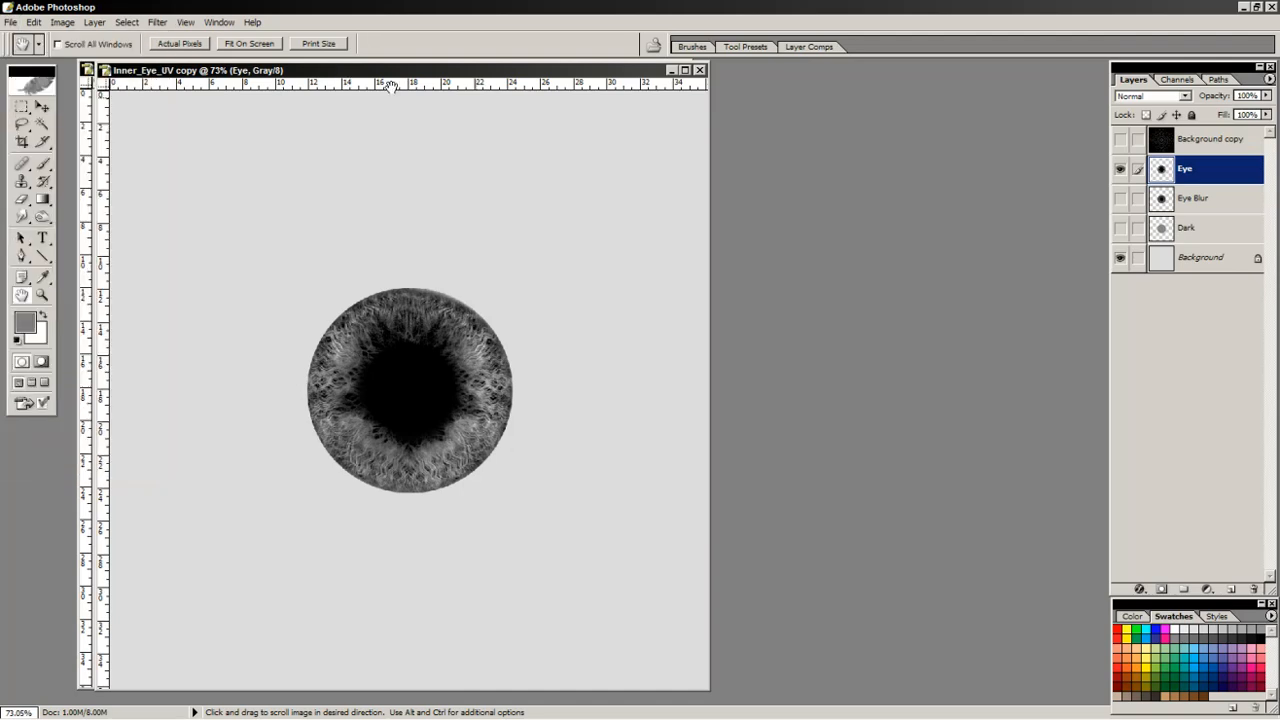
Add 1.5% uniform, monochromatic noise to the Background layer.
{"action": "left_click", "coordinate": [1207, 262]}
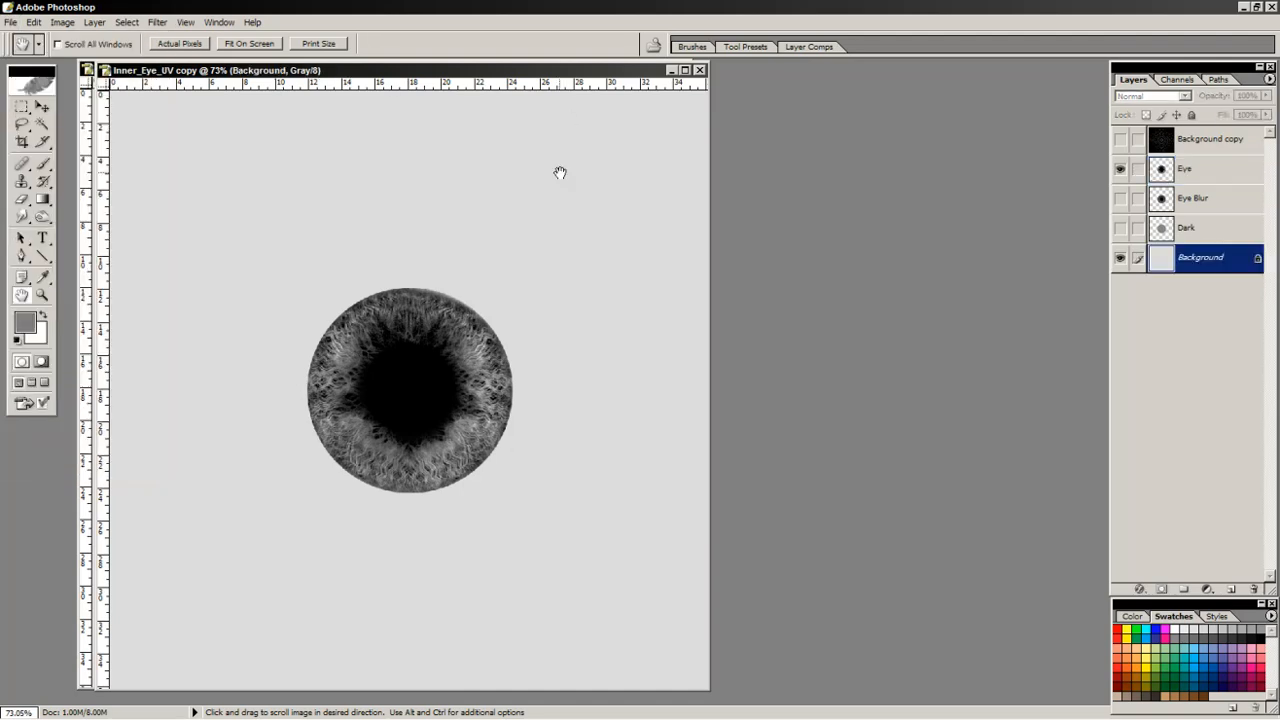
{"action": "left_click", "coordinate": [156, 22]}
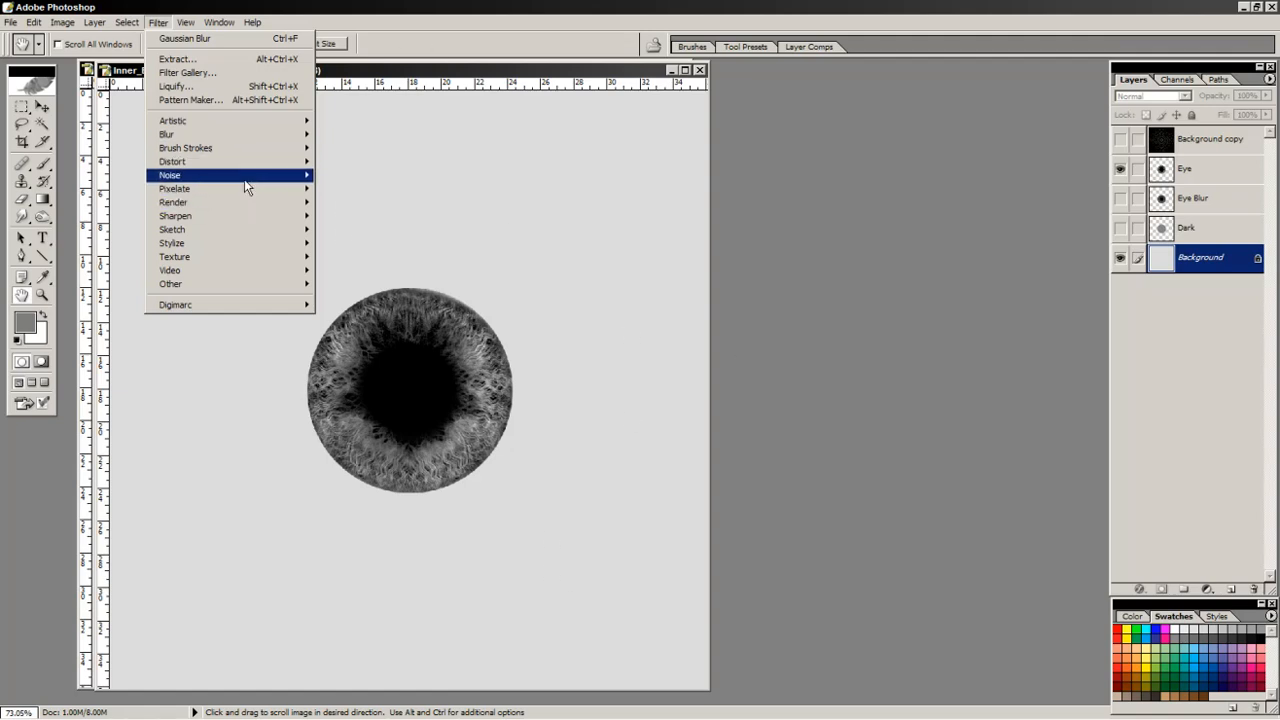
{"action": "mouse_move", "coordinate": [245, 182]}
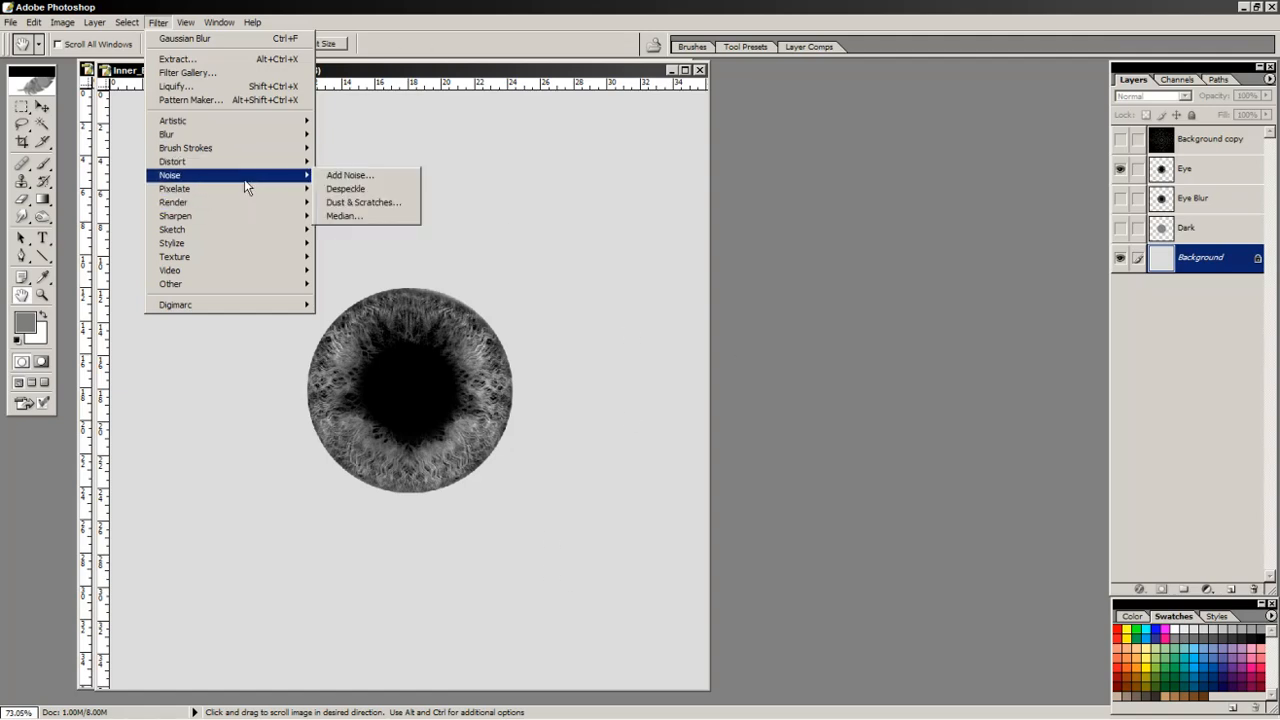
{"action": "left_click", "coordinate": [347, 175]}
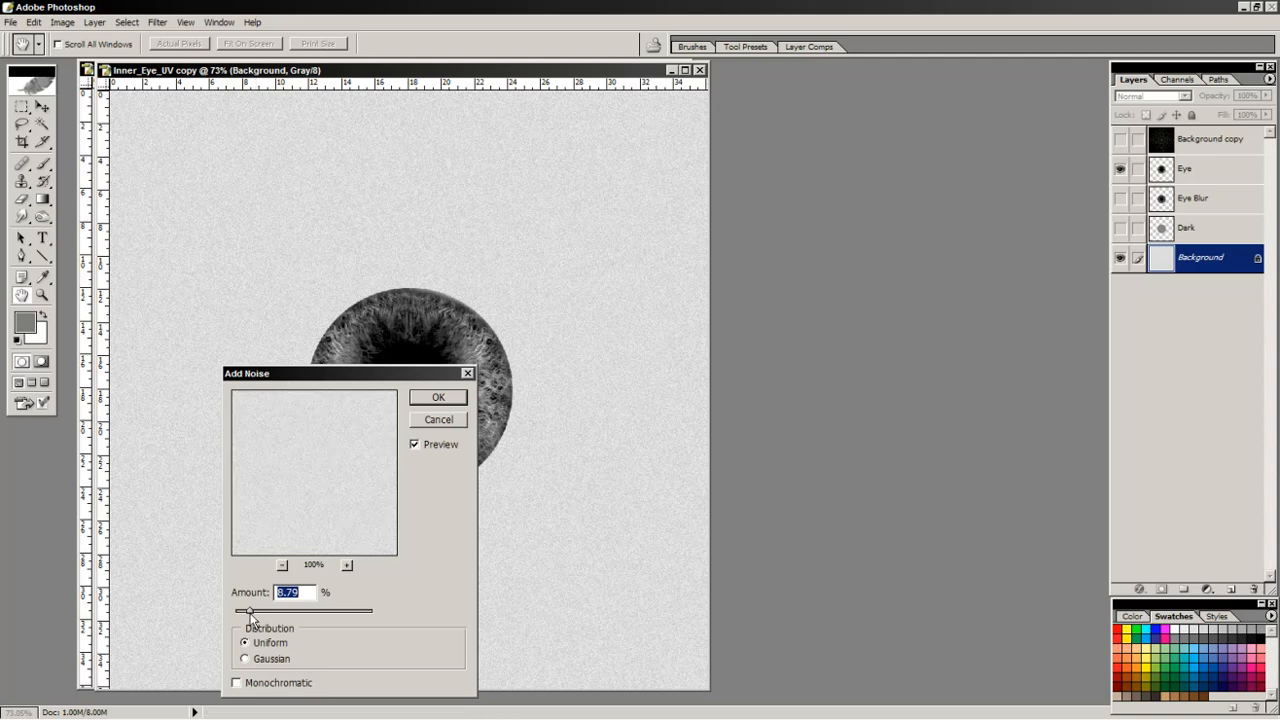
{"action": "left_click_drag", "start_coordinate": [250, 618], "coordinate": [242, 617]}
{"action": "left_click", "coordinate": [237, 684]}
{"action": "left_click_drag", "start_coordinate": [244, 616], "coordinate": [239, 619]}
{"action": "type", "text": "1.5"}
{"action": "left_click", "coordinate": [436, 399]}
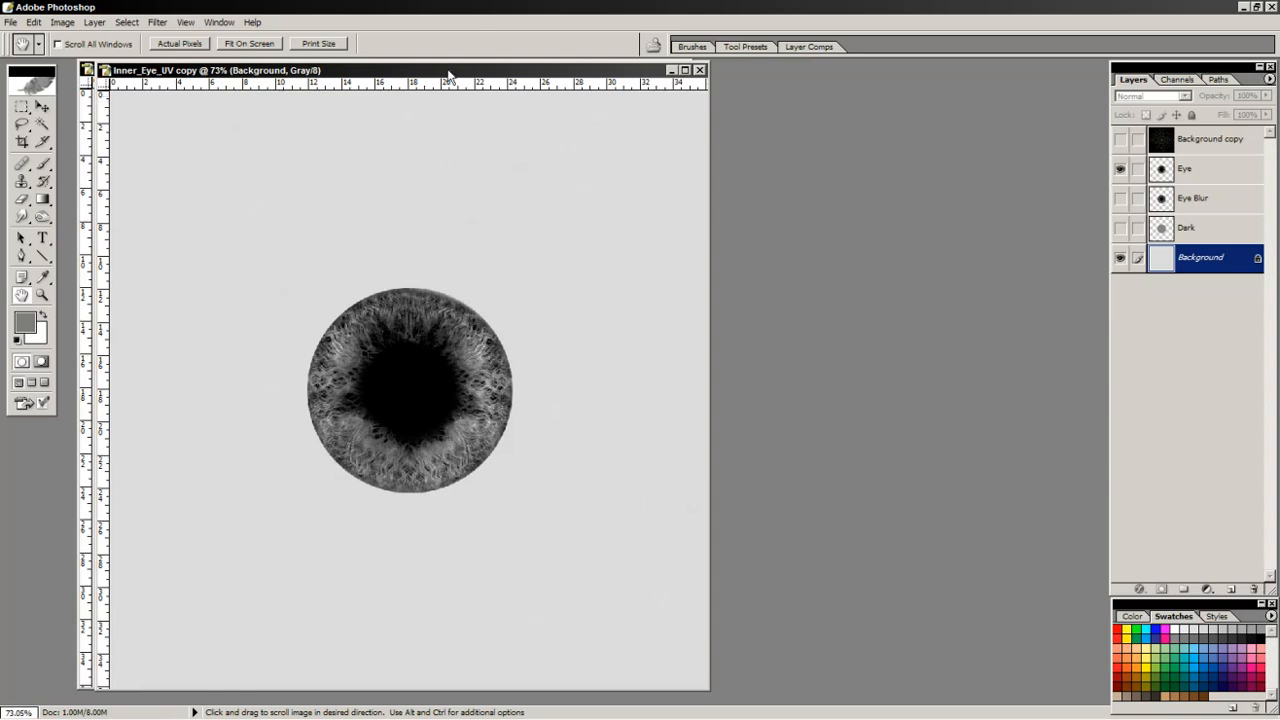
Save a JPEG copy of the image as Inner_Eye_Bump in the Eyeball_Rig folder at quality 10 (Maximum).
{"action": "left_click_drag", "start_coordinate": [452, 72], "coordinate": [690, 78]}
{"action": "left_click", "coordinate": [11, 21]}
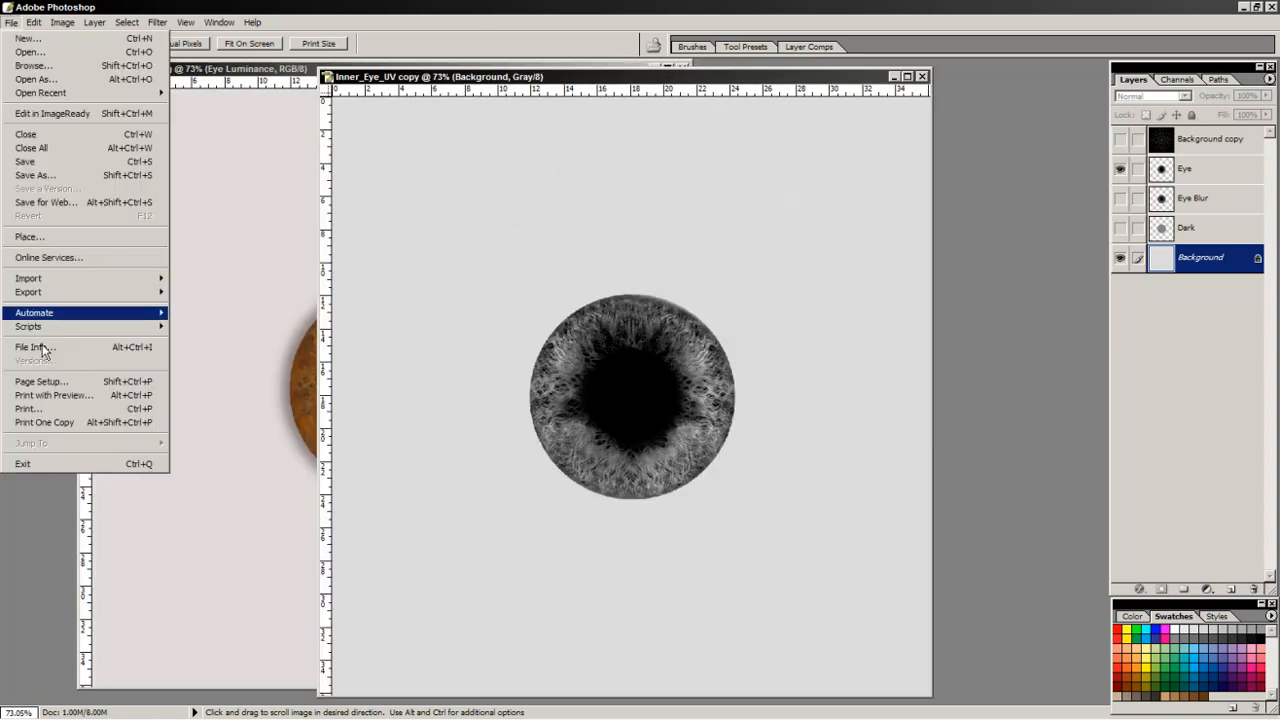
{"action": "left_click", "coordinate": [20, 176]}
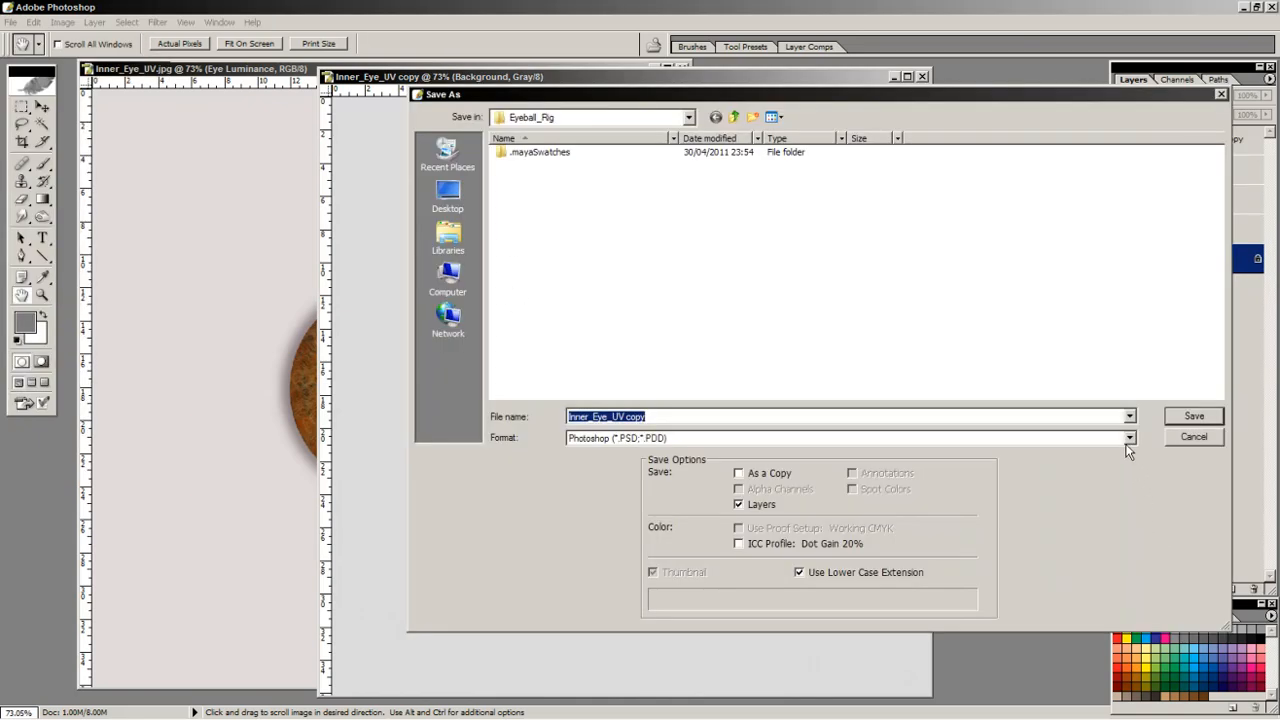
{"action": "left_click", "coordinate": [1129, 438]}
{"action": "left_click", "coordinate": [640, 517]}
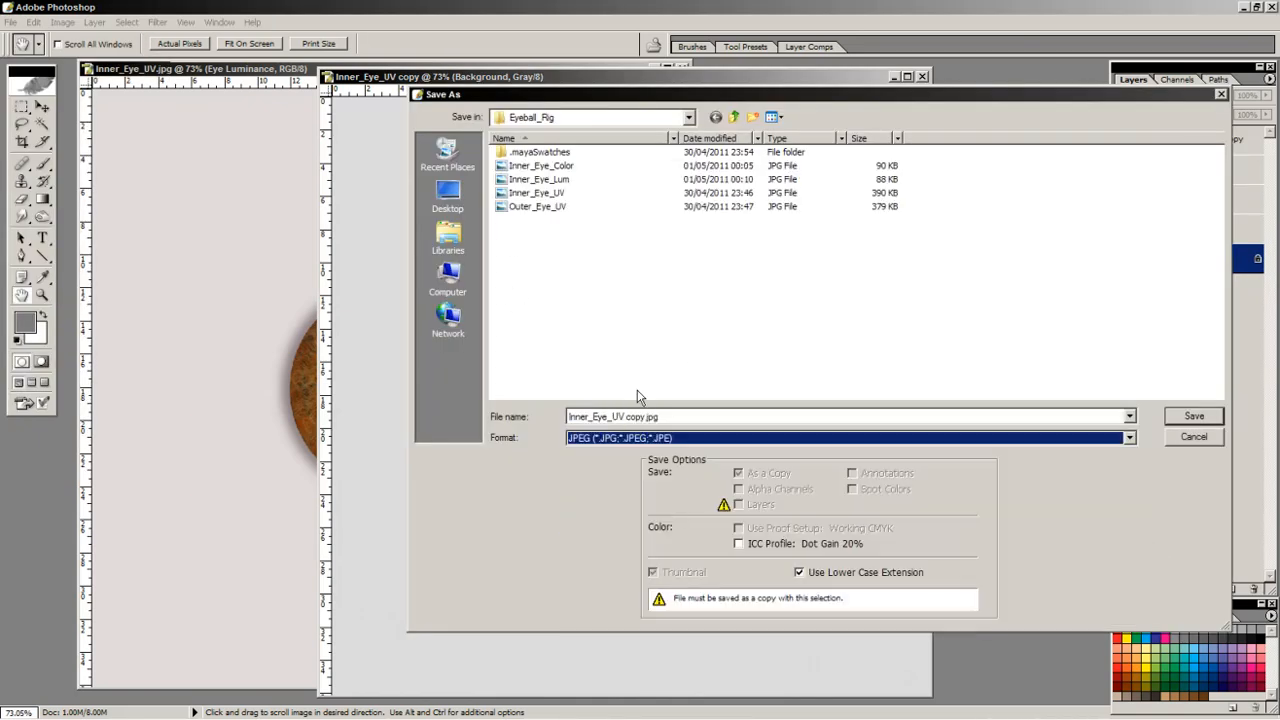
{"action": "left_click", "coordinate": [548, 180]}
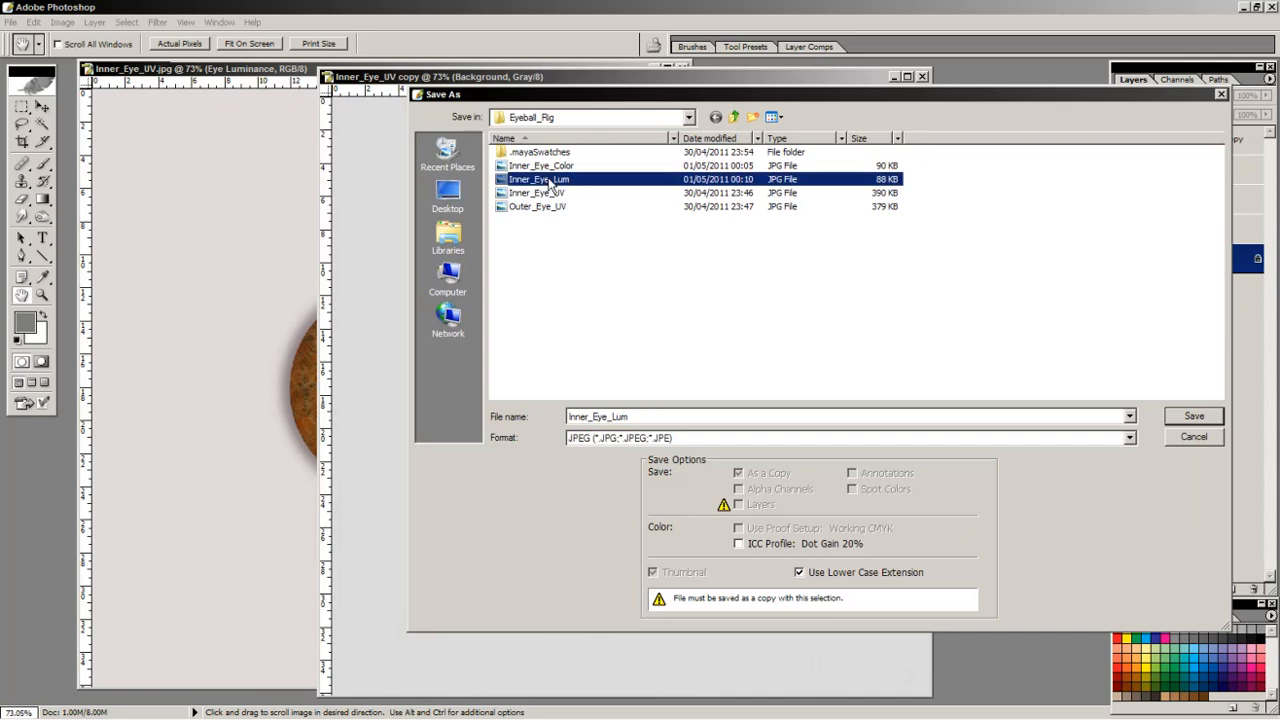
{"action": "left_click", "coordinate": [632, 416]}
{"action": "left_click_drag", "start_coordinate": [630, 416], "coordinate": [617, 419]}
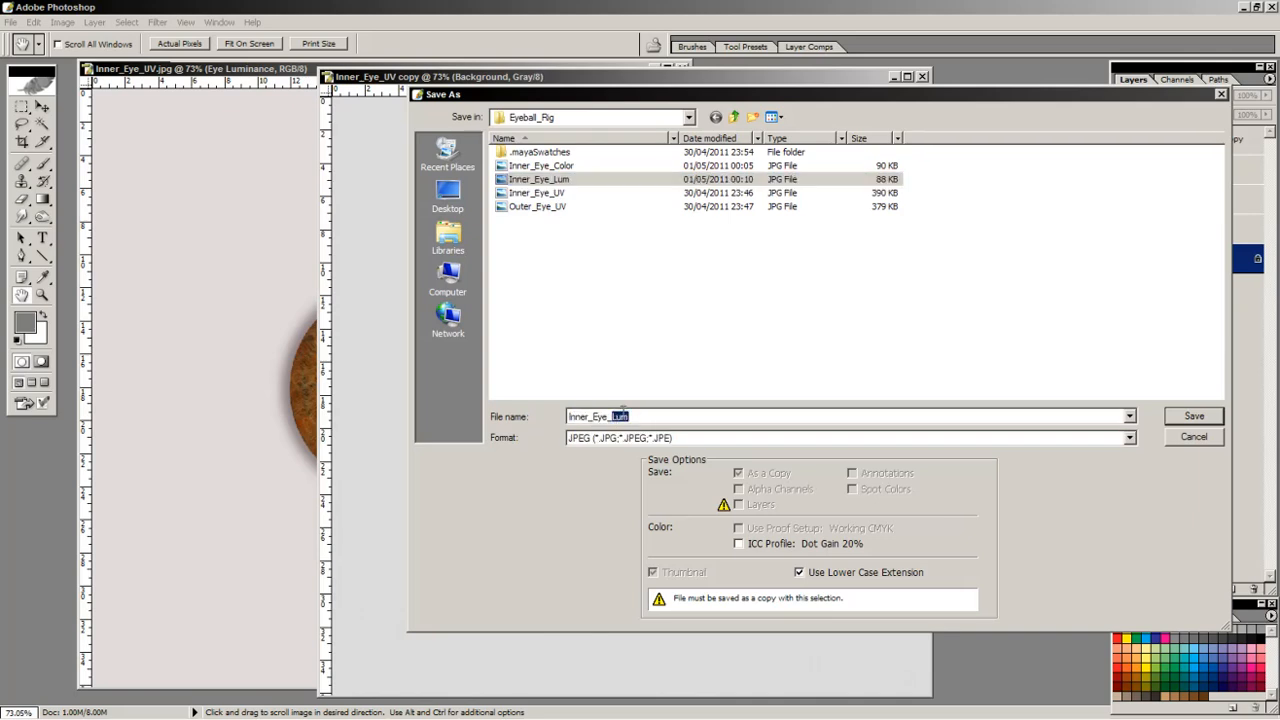
{"action": "type", "text": "Bump"}
{"action": "key", "text": "Return"}
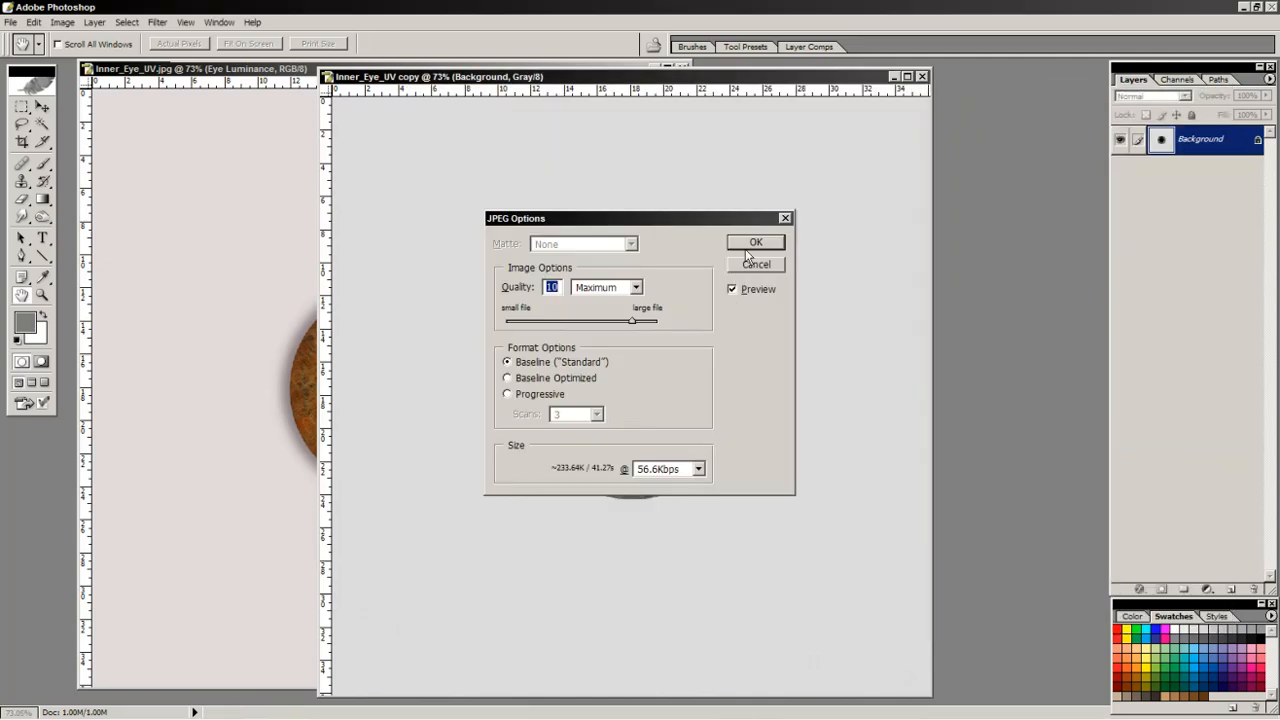
{"action": "left_click", "coordinate": [750, 245]}
Duplicate the Eye layer and rename the duplicate Eye Spec.
{"action": "left_click_drag", "start_coordinate": [635, 85], "coordinate": [495, 87]}
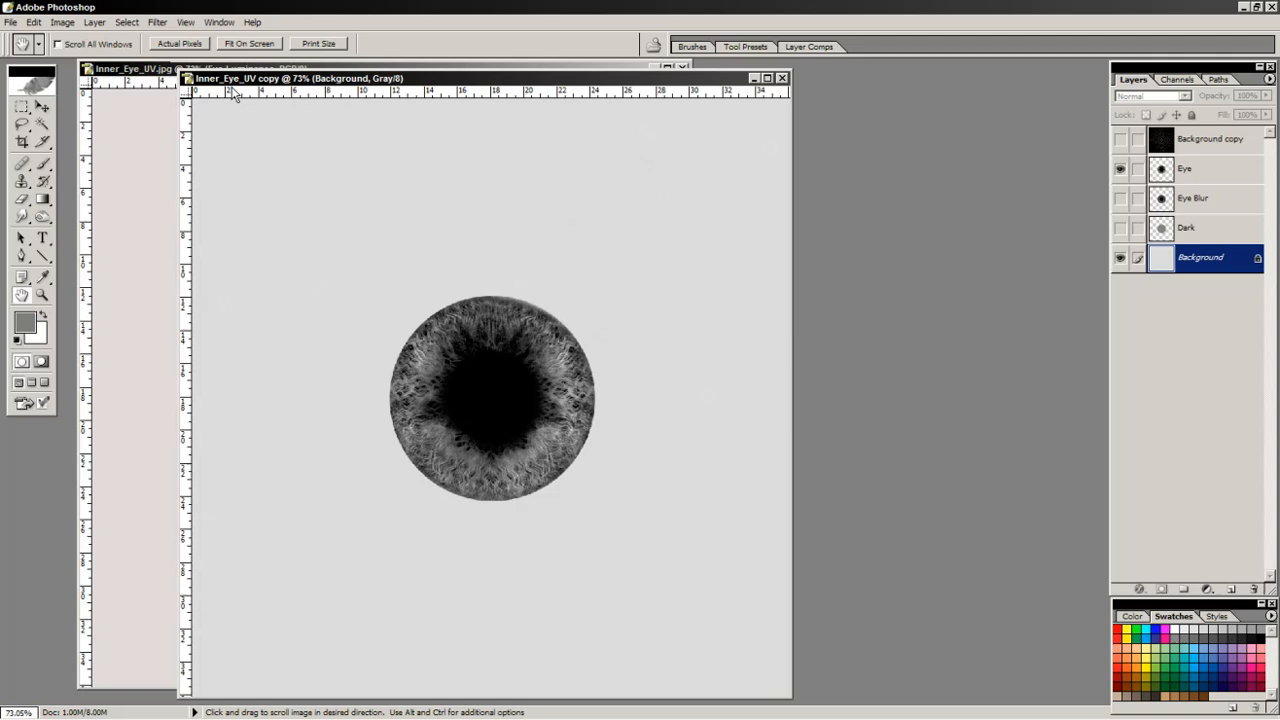
{"action": "left_click_drag", "start_coordinate": [1217, 180], "coordinate": [1231, 589]}
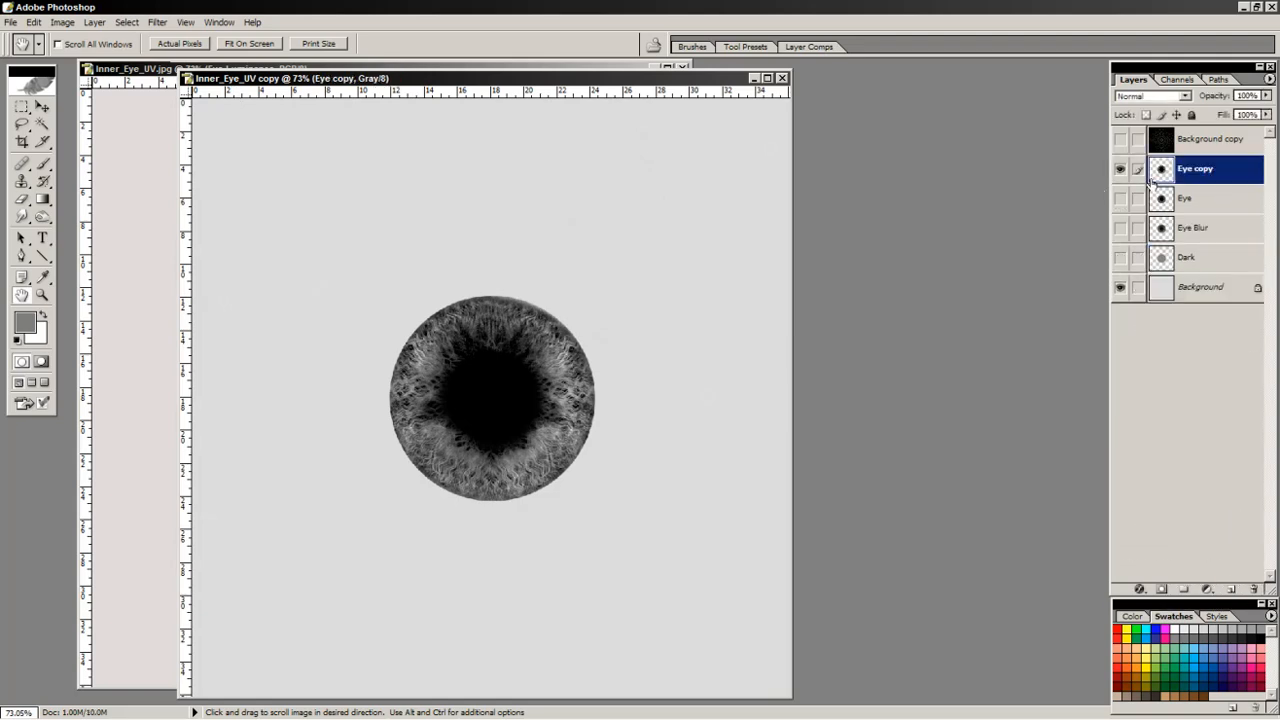
{"action": "double_click", "coordinate": [1196, 169]}
{"action": "type", "text": "Spec"}
{"action": "key", "text": "Return"}
Rename the original Eye layer as Eye_Bump.
{"action": "double_click", "coordinate": [1198, 202]}
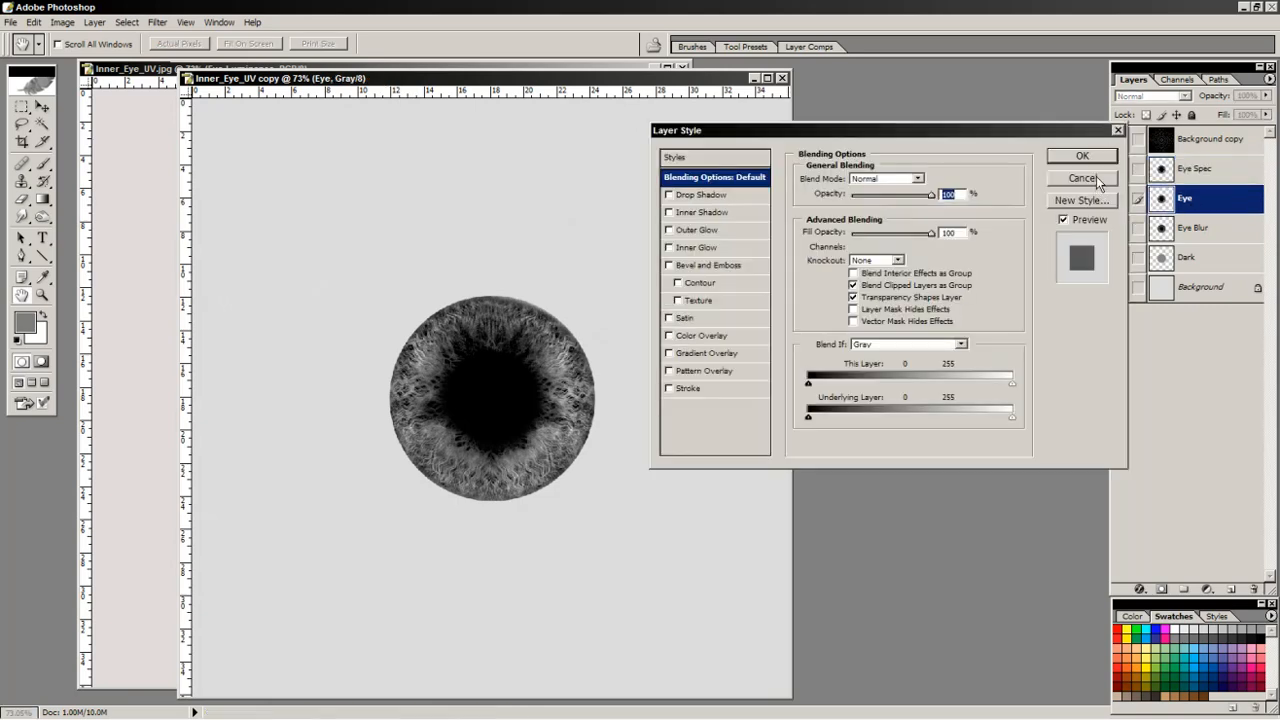
{"action": "left_click", "coordinate": [1094, 178]}
{"action": "double_click", "coordinate": [1186, 200]}
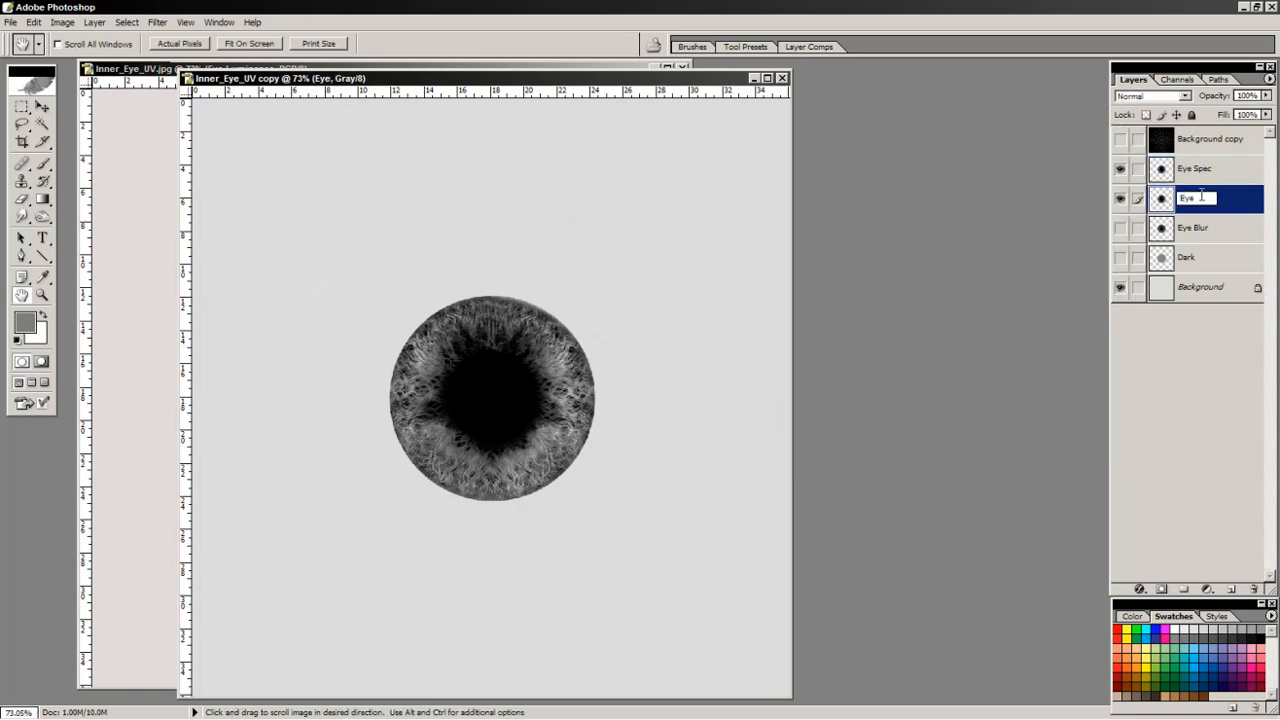
{"action": "type", "text": "_Bump"}
{"action": "key", "text": "Return"}
Hide the Eye_Bump layer and darken the Eye Spec layer with brightness about -23 and contrast about -37.
{"action": "left_click", "coordinate": [1200, 170]}
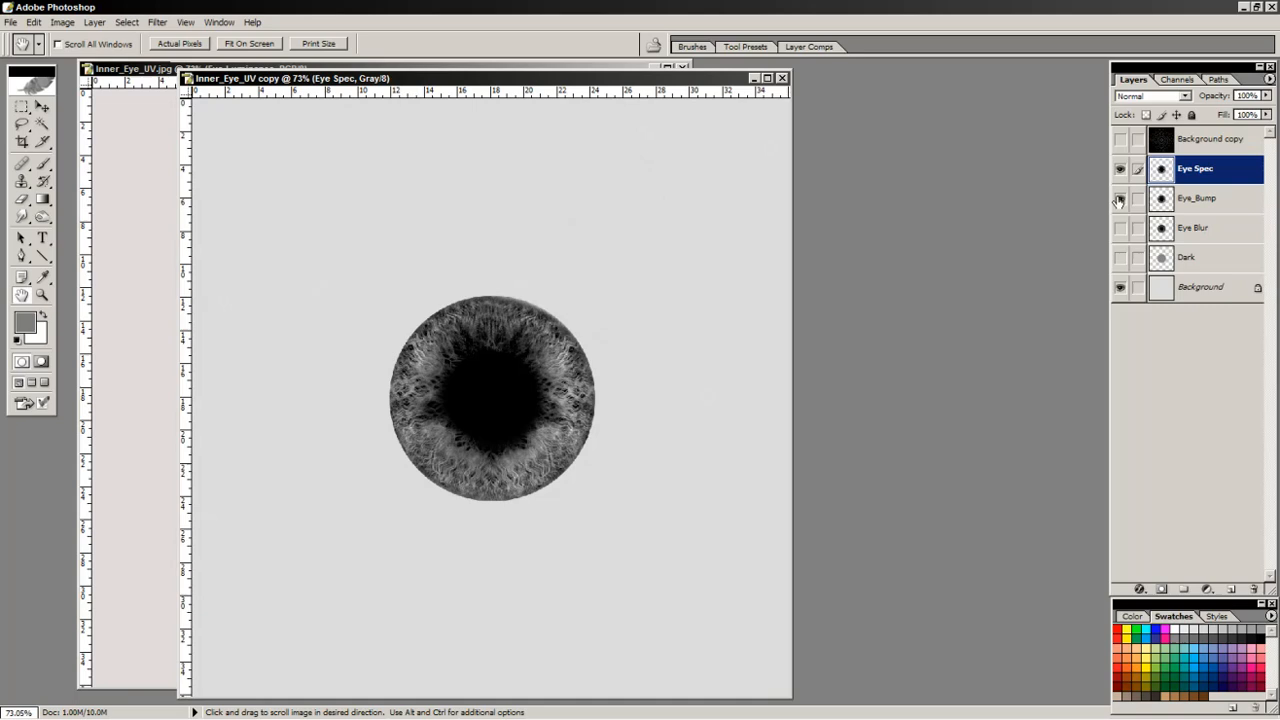
{"action": "left_click", "coordinate": [1120, 199]}
{"action": "left_click", "coordinate": [62, 22]}
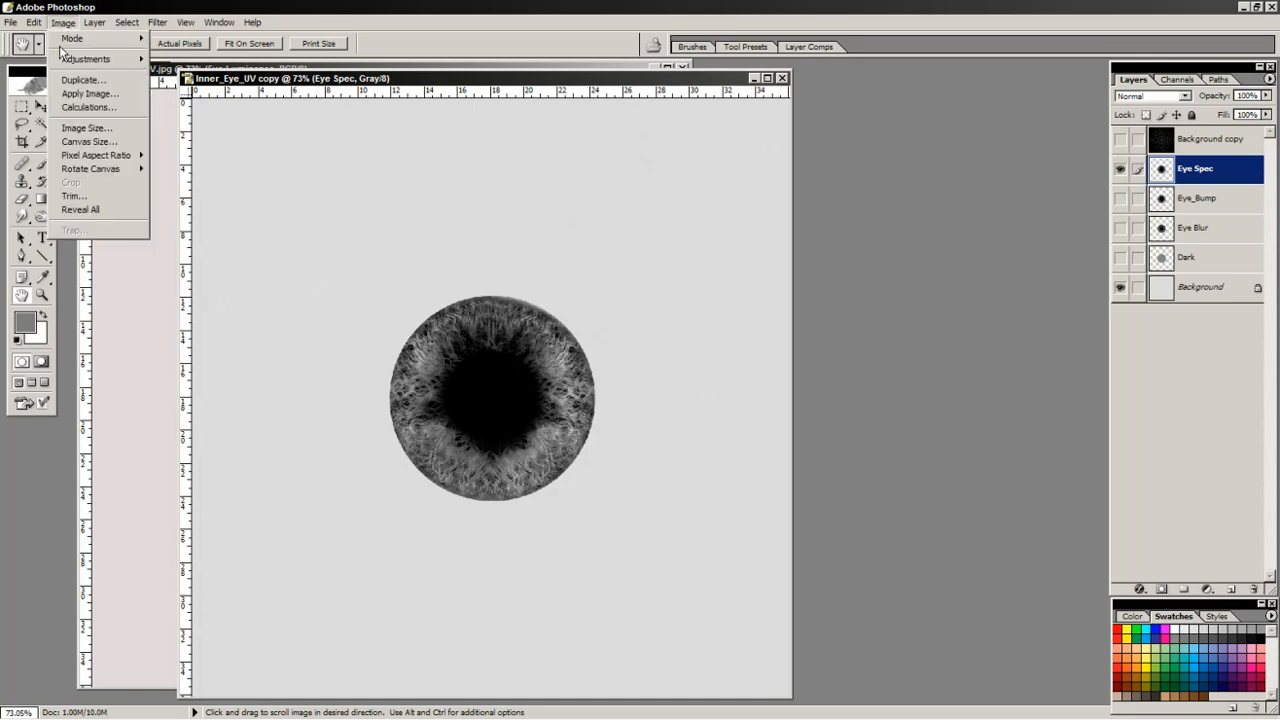
{"action": "mouse_move", "coordinate": [85, 59]}
{"action": "left_click", "coordinate": [203, 140]}
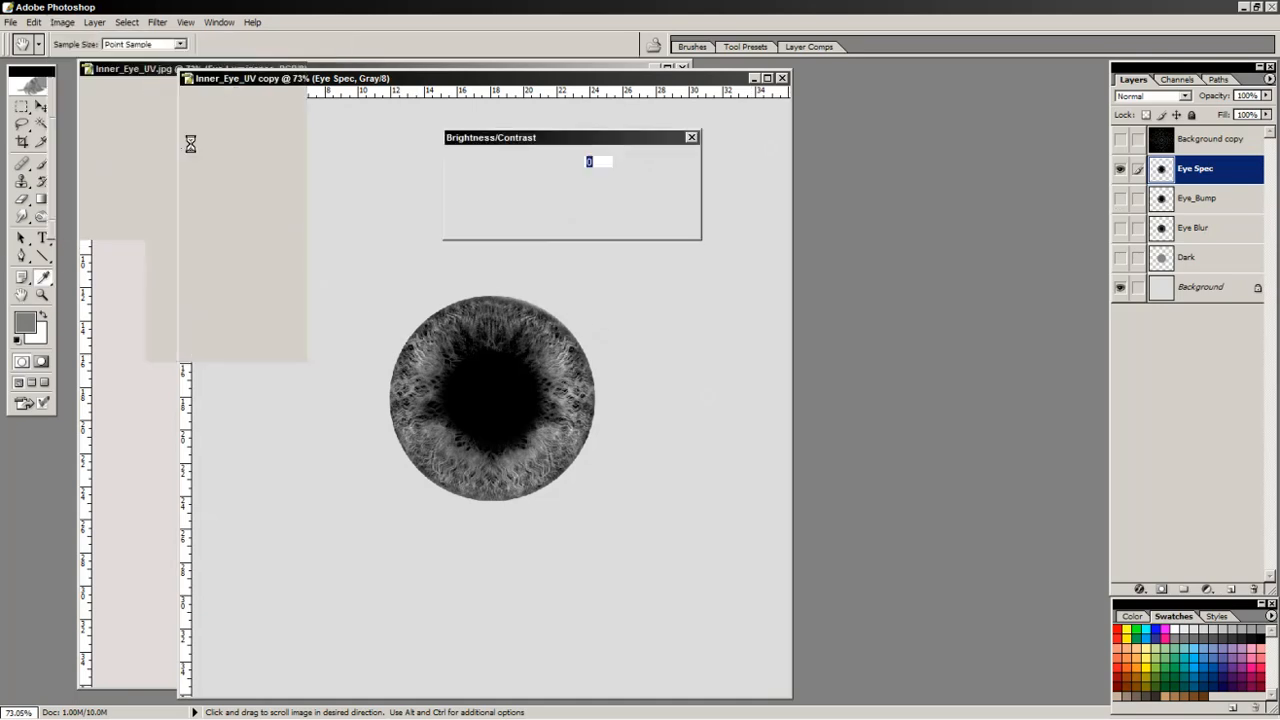
{"action": "left_click_drag", "start_coordinate": [538, 184], "coordinate": [521, 180]}
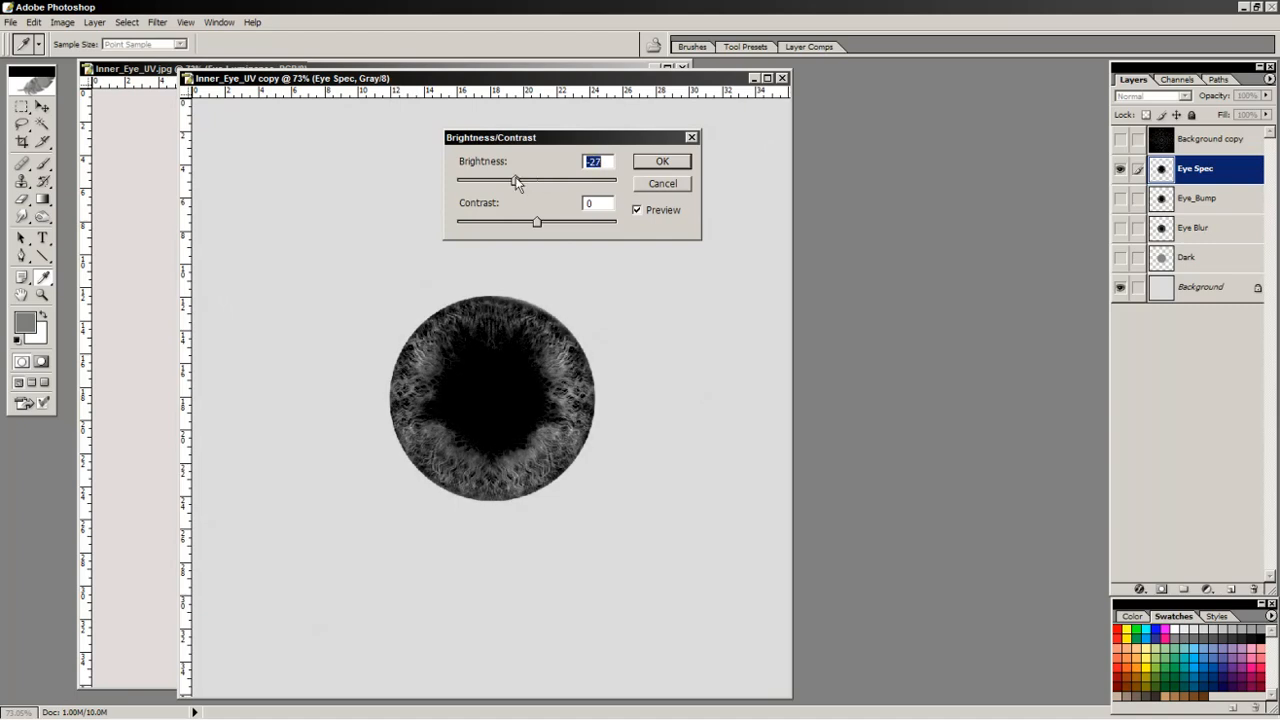
{"action": "left_click_drag", "start_coordinate": [535, 222], "coordinate": [518, 183]}
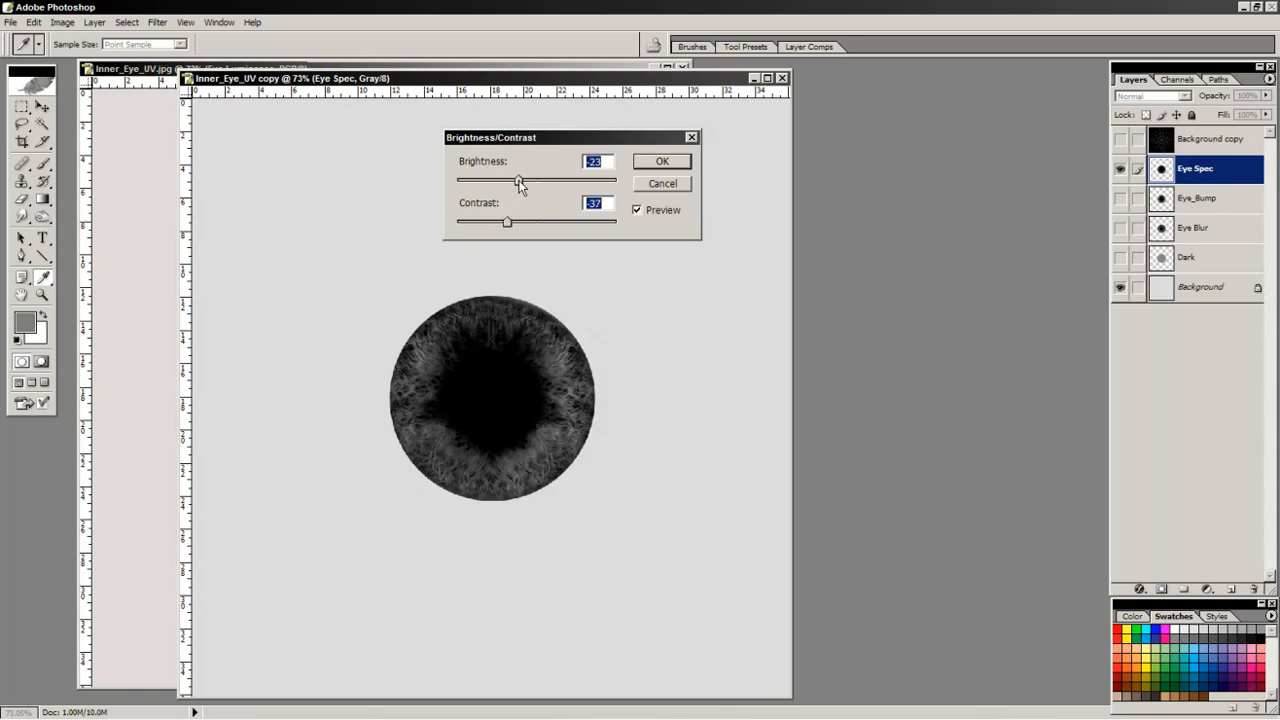
{"action": "mouse_move", "coordinate": [511, 228]}
{"action": "left_mouse_down"}
{"action": "mouse_move", "coordinate": [491, 219]}
{"action": "mouse_move", "coordinate": [508, 220]}
{"action": "left_mouse_up"}
{"action": "left_click", "coordinate": [659, 162]}
Save a JPEG copy of the image as Inner_Eye_Spec in the Eyeball_Rig folder at Maximum quality.
{"action": "left_click", "coordinate": [11, 22]}
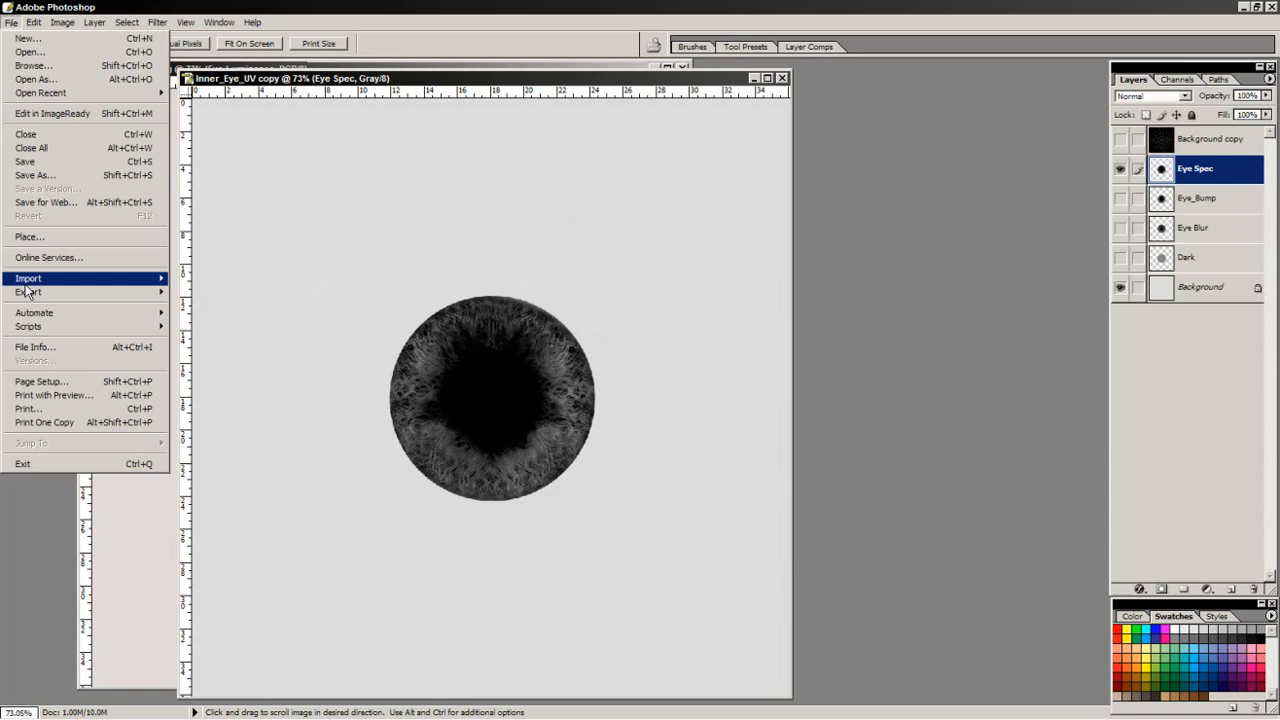
{"action": "left_click", "coordinate": [17, 176]}
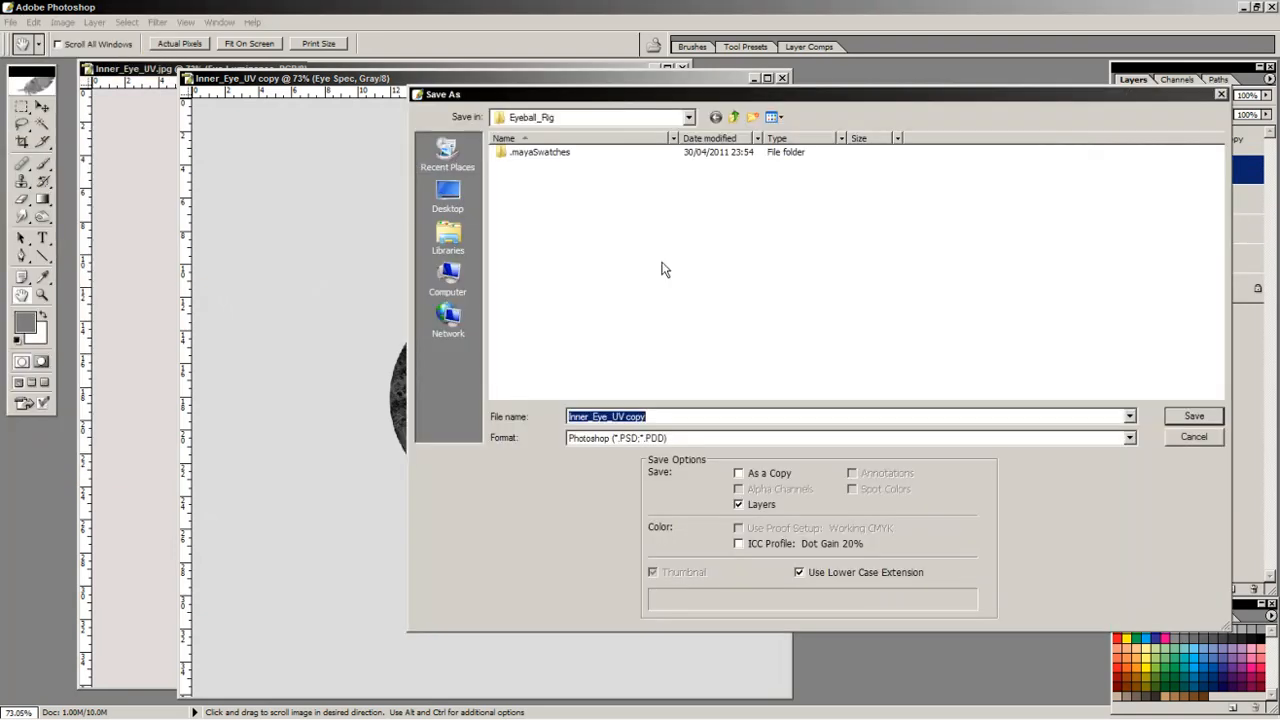
{"action": "left_click", "coordinate": [1129, 439]}
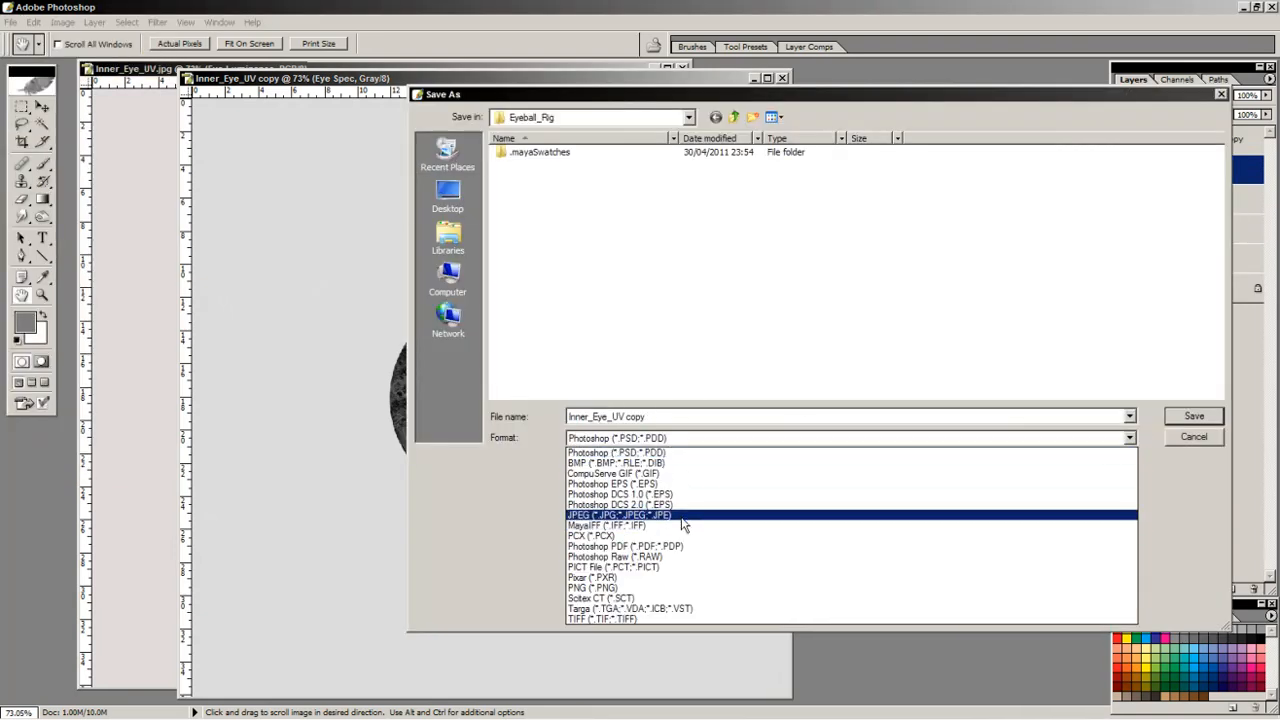
{"action": "left_click", "coordinate": [686, 522]}
{"action": "left_click", "coordinate": [541, 165]}
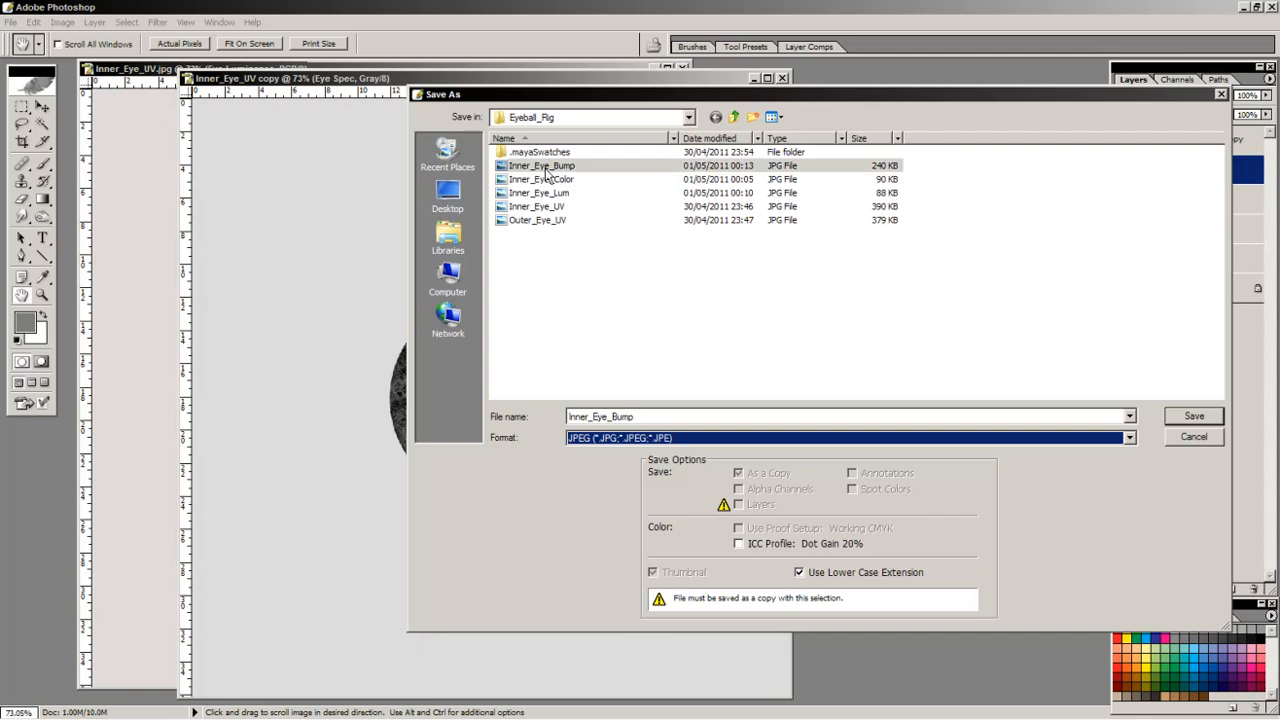
{"action": "left_click", "coordinate": [644, 417]}
{"action": "left_click", "coordinate": [650, 418]}
{"action": "left_click_drag", "start_coordinate": [650, 418], "coordinate": [613, 419]}
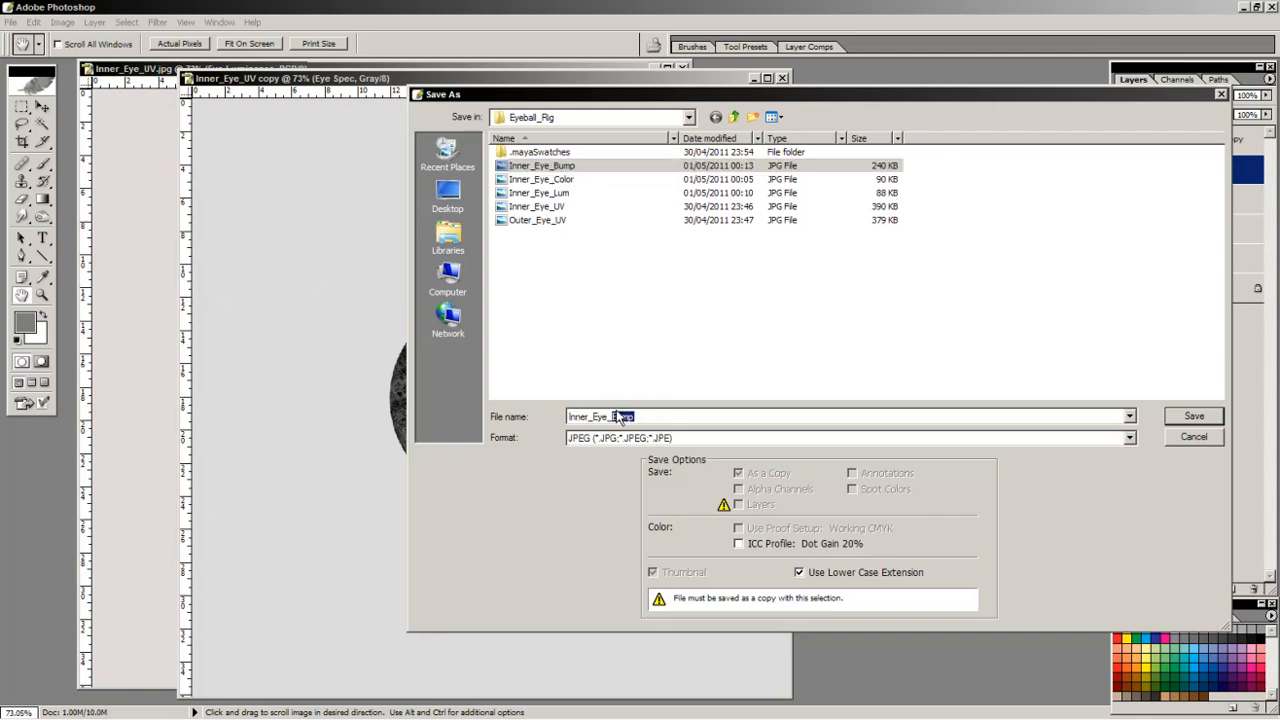
{"action": "type", "text": "Spec"}
{"action": "key", "text": "Return"}
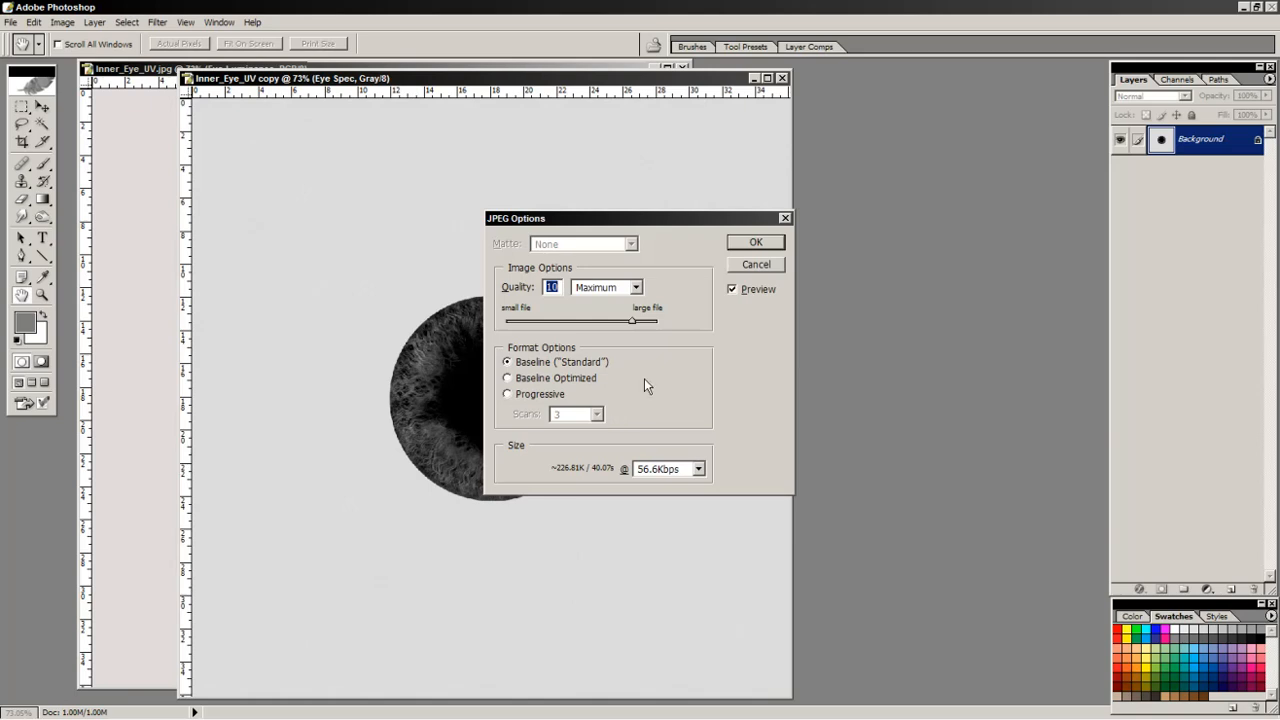
{"action": "left_click_drag", "start_coordinate": [632, 321], "coordinate": [648, 322]}
{"action": "left_click", "coordinate": [755, 245]}
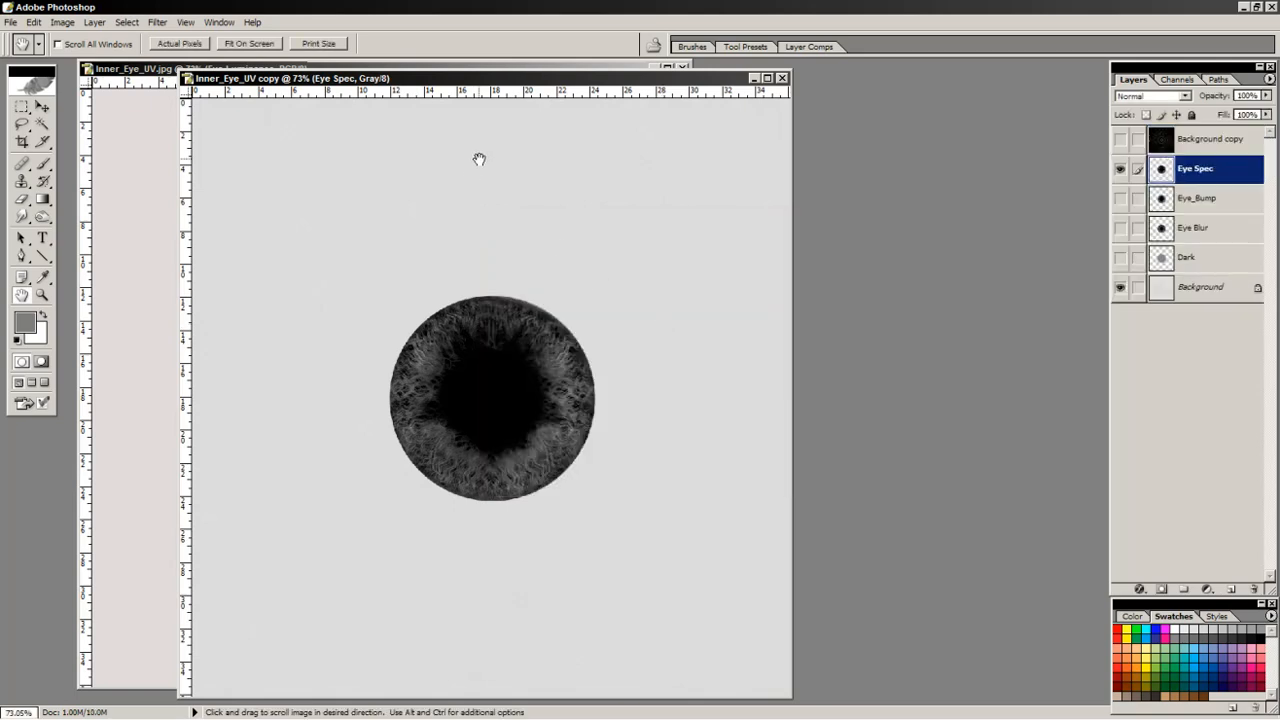
Move the Inner_Eye_UV copy window aside to uncover the color iris image and keep the grayscale copy active.
{"action": "left_click_drag", "start_coordinate": [428, 82], "coordinate": [695, 67]}
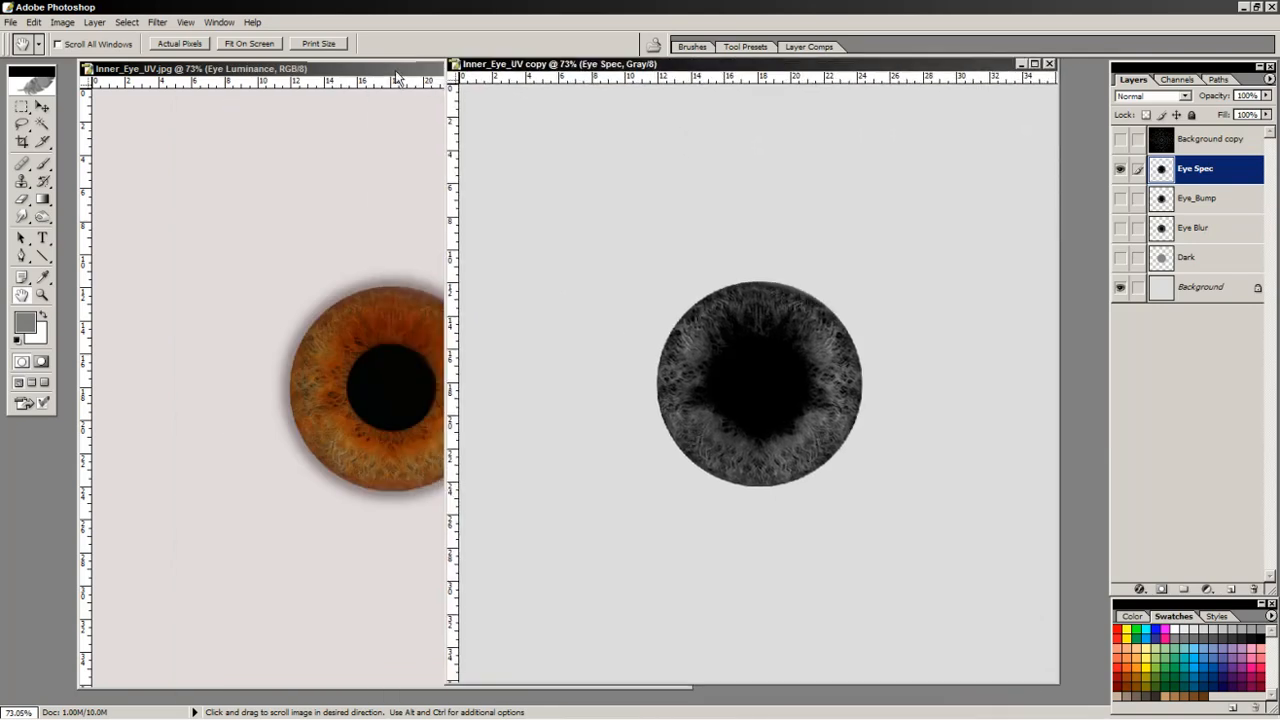
{"action": "left_click", "coordinate": [395, 70]}
{"action": "left_click", "coordinate": [10, 22]}
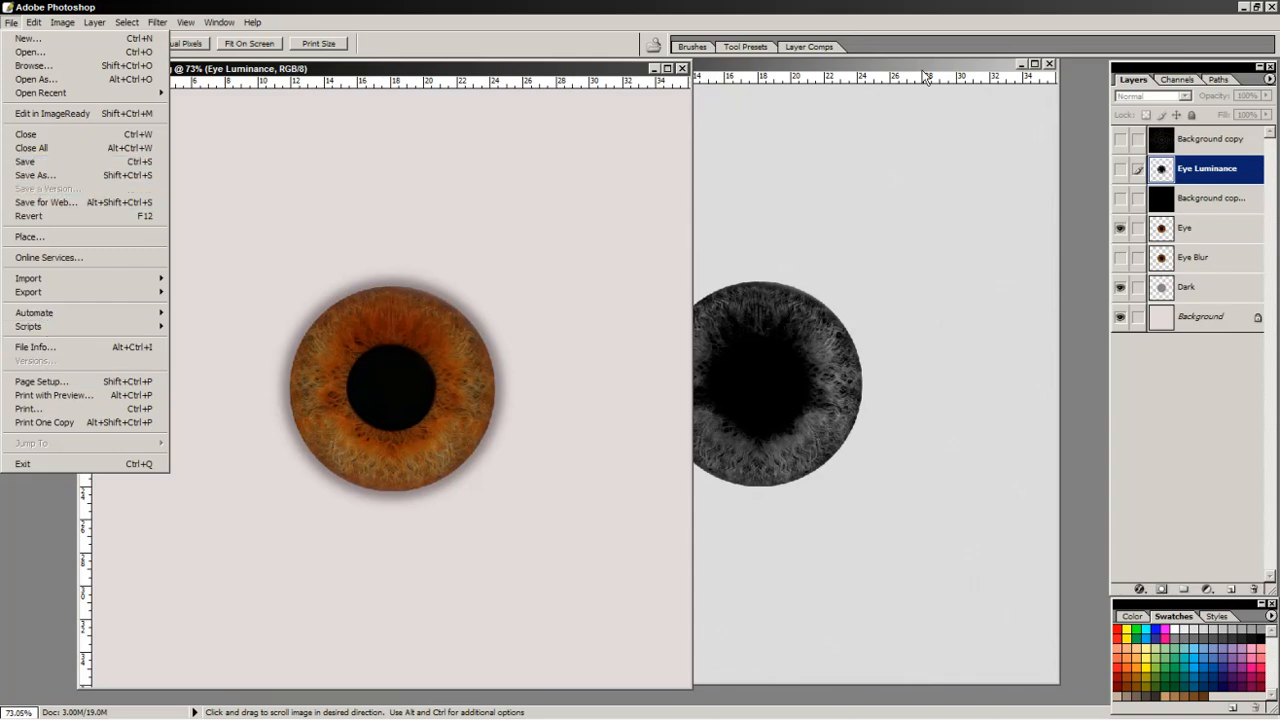
{"action": "left_click", "coordinate": [927, 78]}
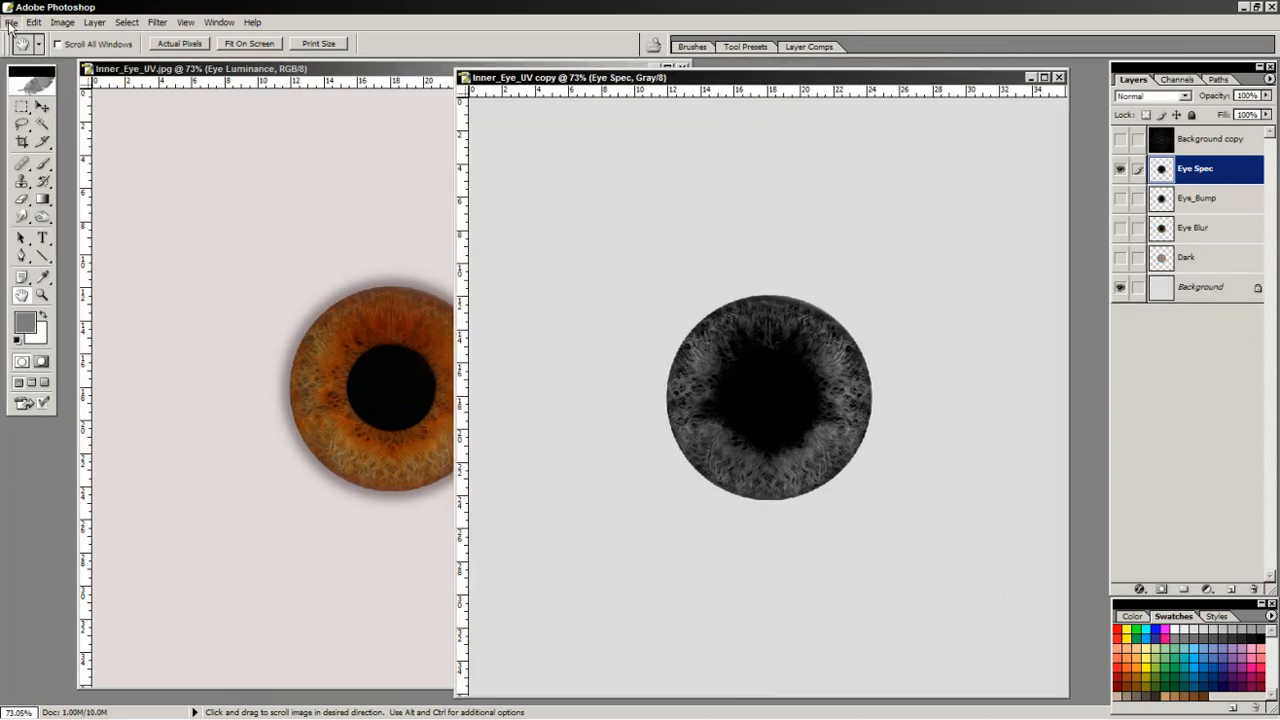
Open Outer_Eye_UV from the Eyeball_Rig folder and place its window over the color iris image.
{"action": "left_click", "coordinate": [10, 22]}
{"action": "left_click", "coordinate": [37, 61]}
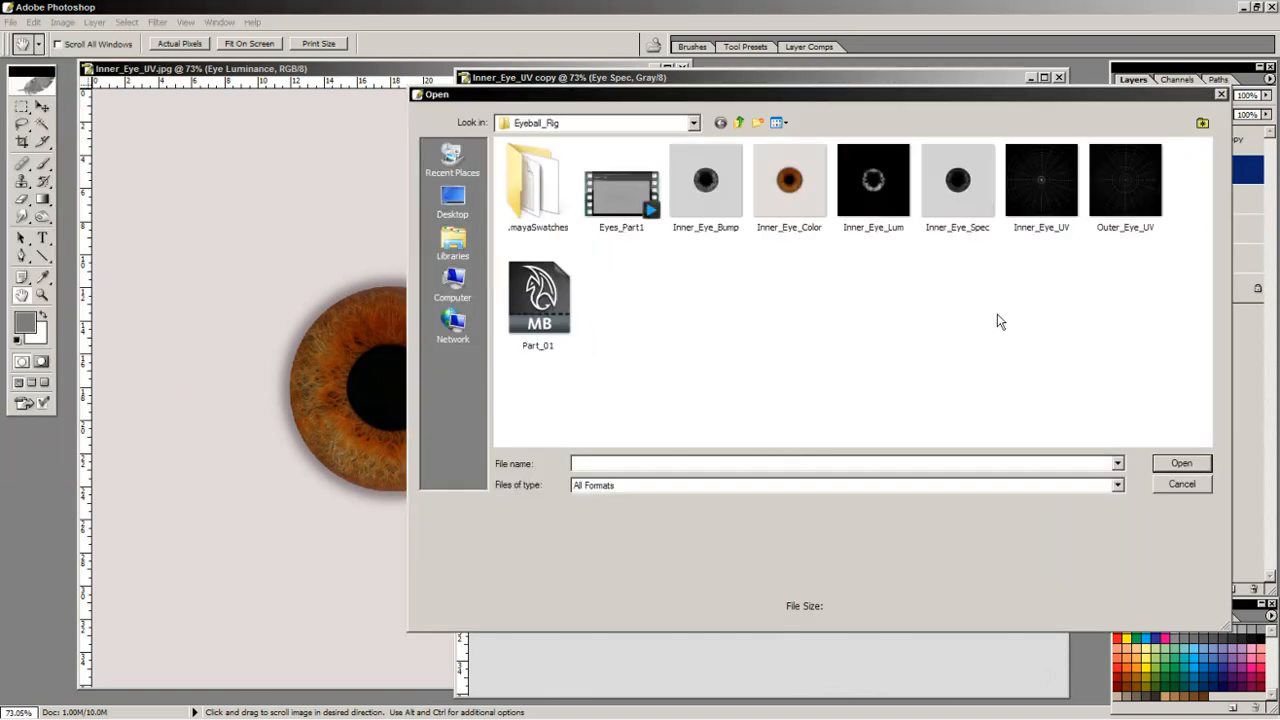
{"action": "left_click", "coordinate": [1112, 188]}
{"action": "left_click", "coordinate": [1181, 462]}
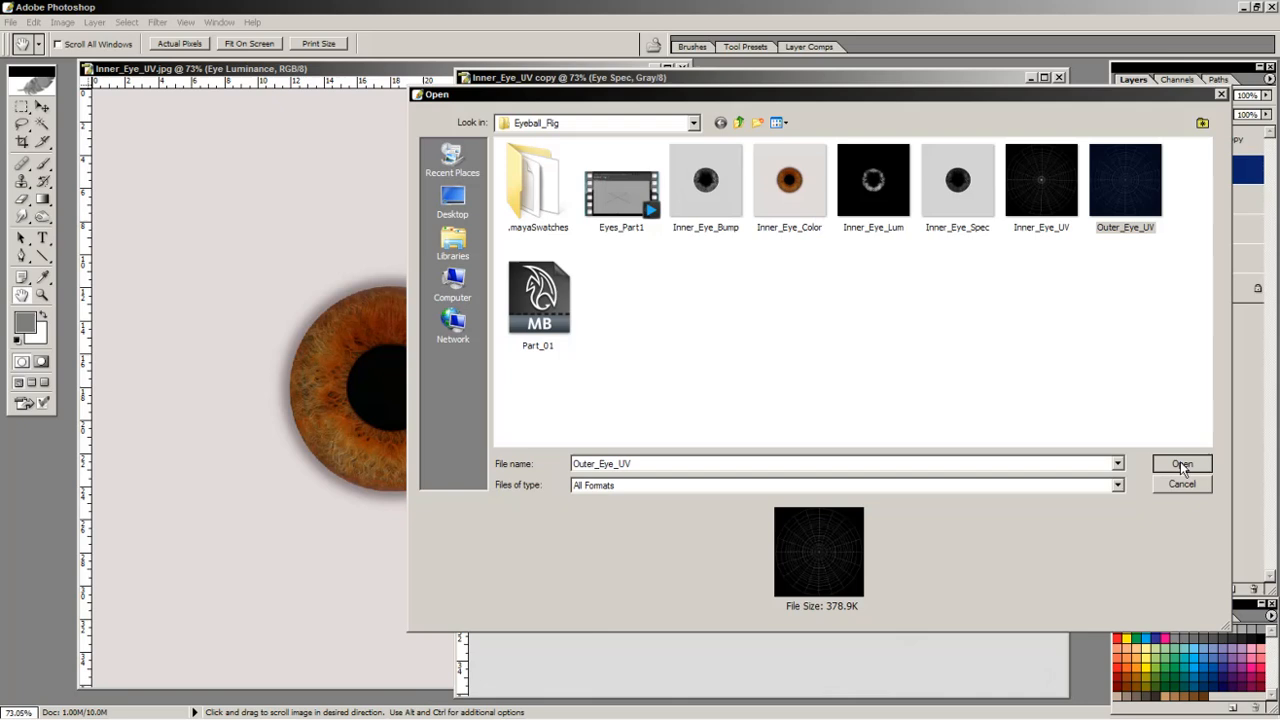
{"action": "left_click_drag", "start_coordinate": [490, 127], "coordinate": [788, 96]}
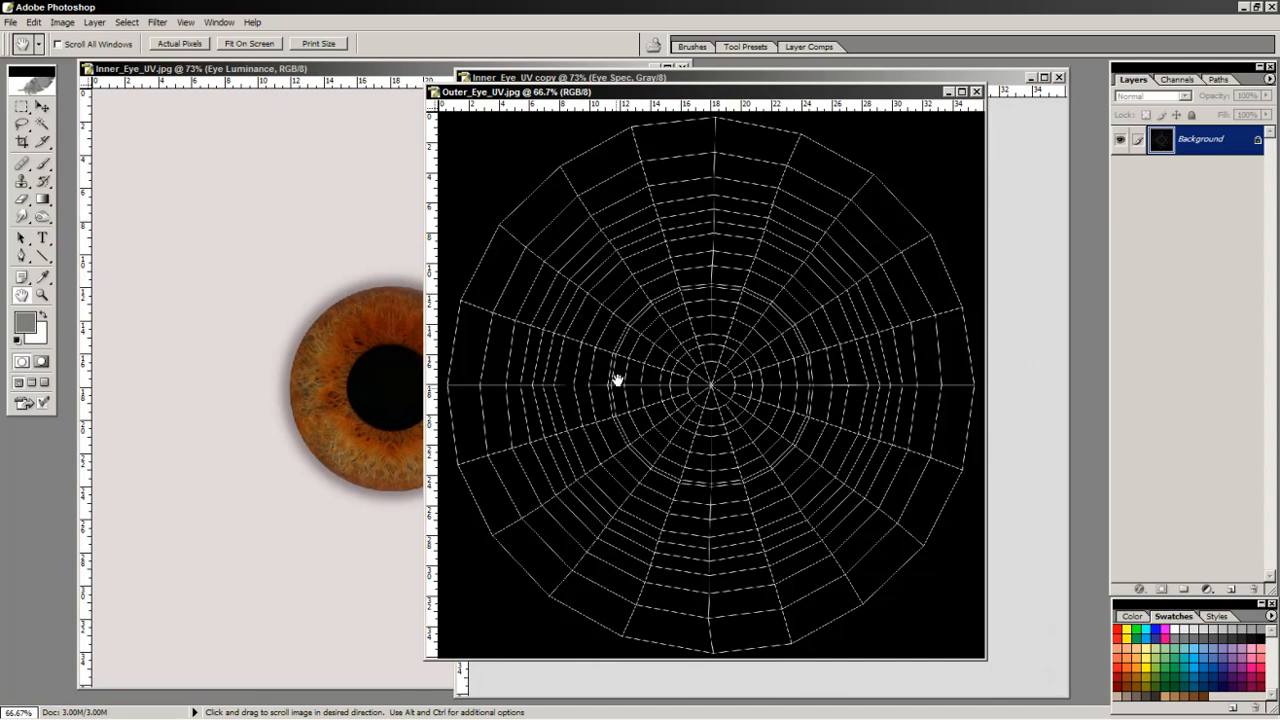
{"action": "left_click_drag", "start_coordinate": [668, 95], "coordinate": [406, 77]}
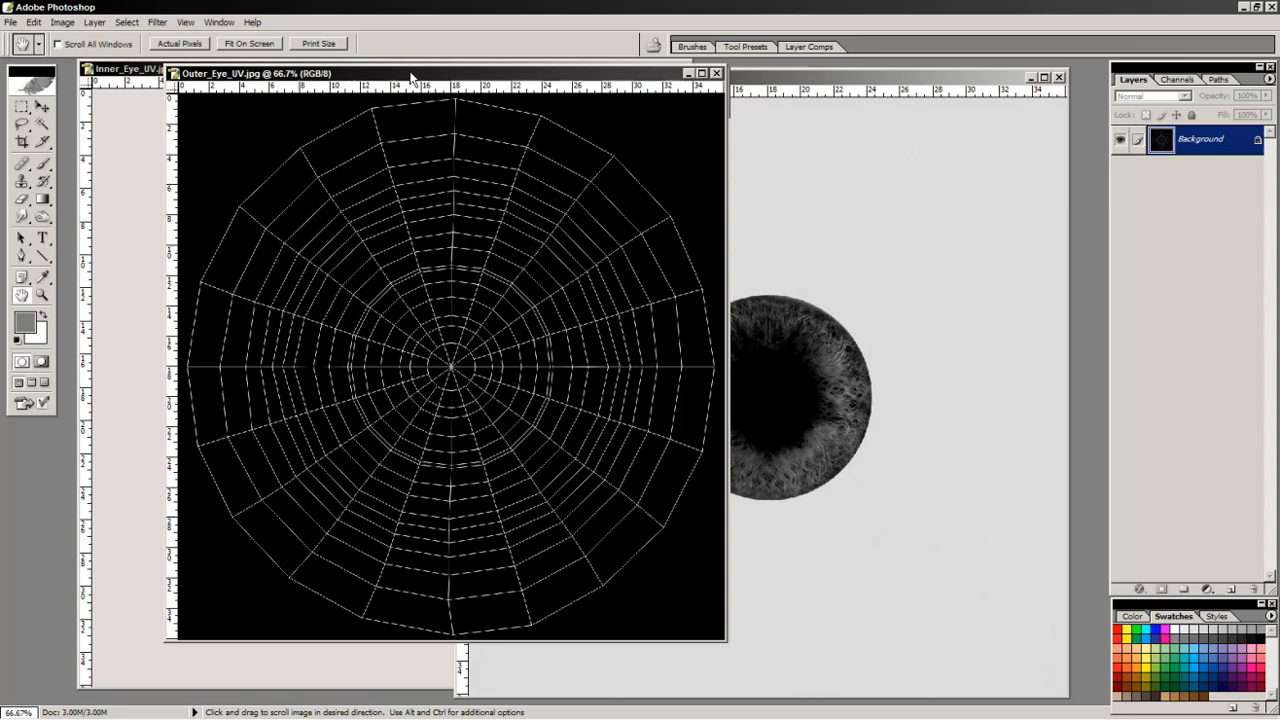
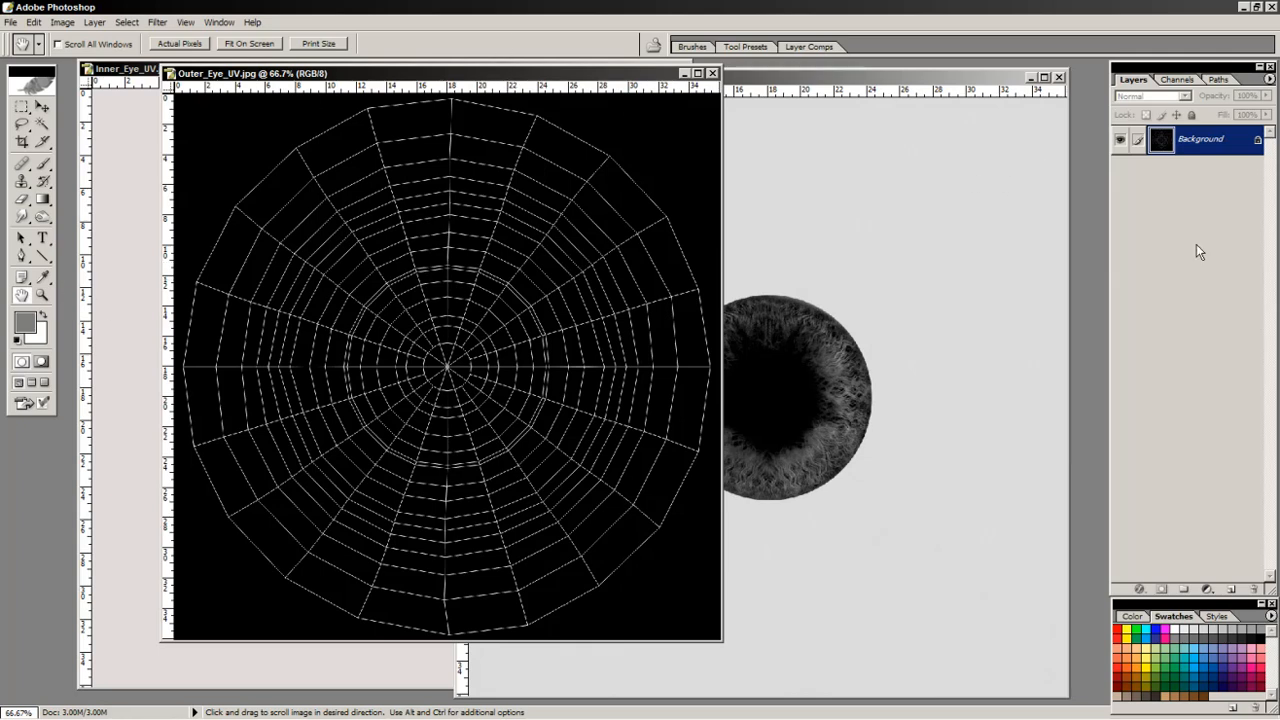
Duplicate the Background layer of Outer_Eye_UV, fill the original with white and make the copy active.
{"action": "left_click_drag", "start_coordinate": [1214, 161], "coordinate": [1231, 589]}
{"action": "left_click", "coordinate": [1203, 172]}
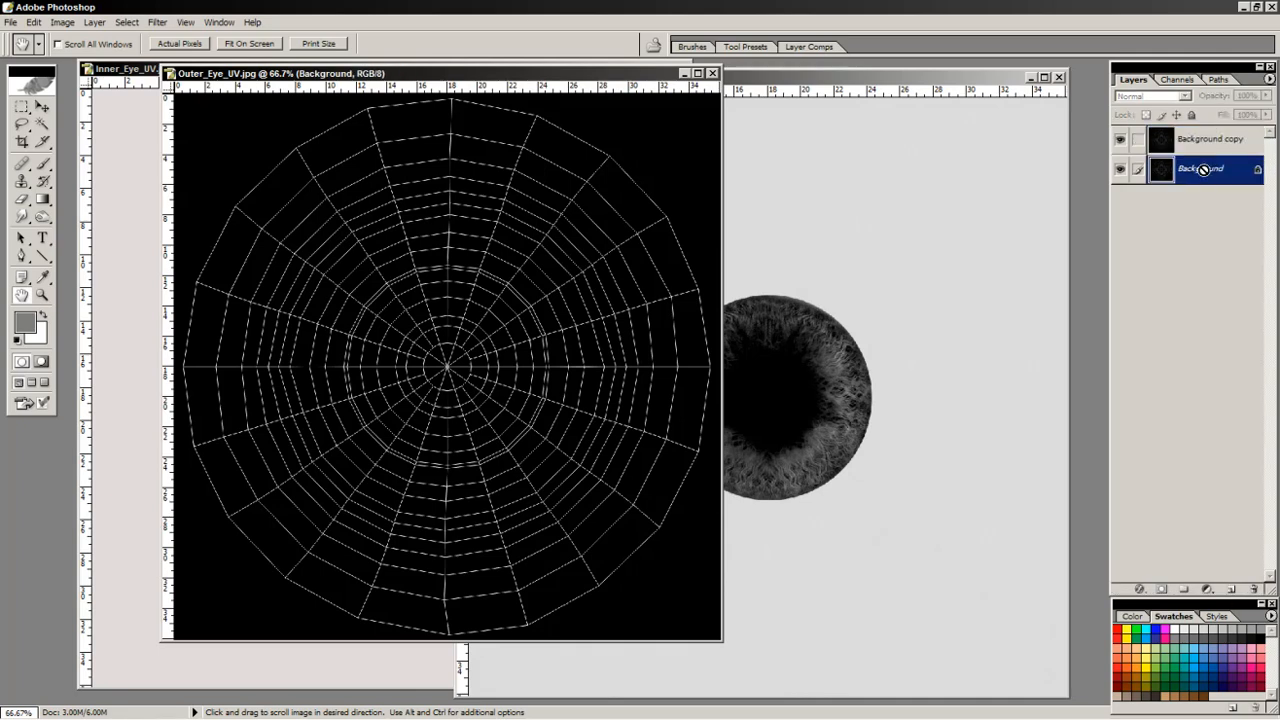
{"action": "key", "text": "ctrl+BackSpace"}
{"action": "left_click", "coordinate": [1208, 147]}
Try the Screen, Overlay and Hard Light blend modes on the Background copy layer and restore Normal.
{"action": "left_click", "coordinate": [1183, 96]}
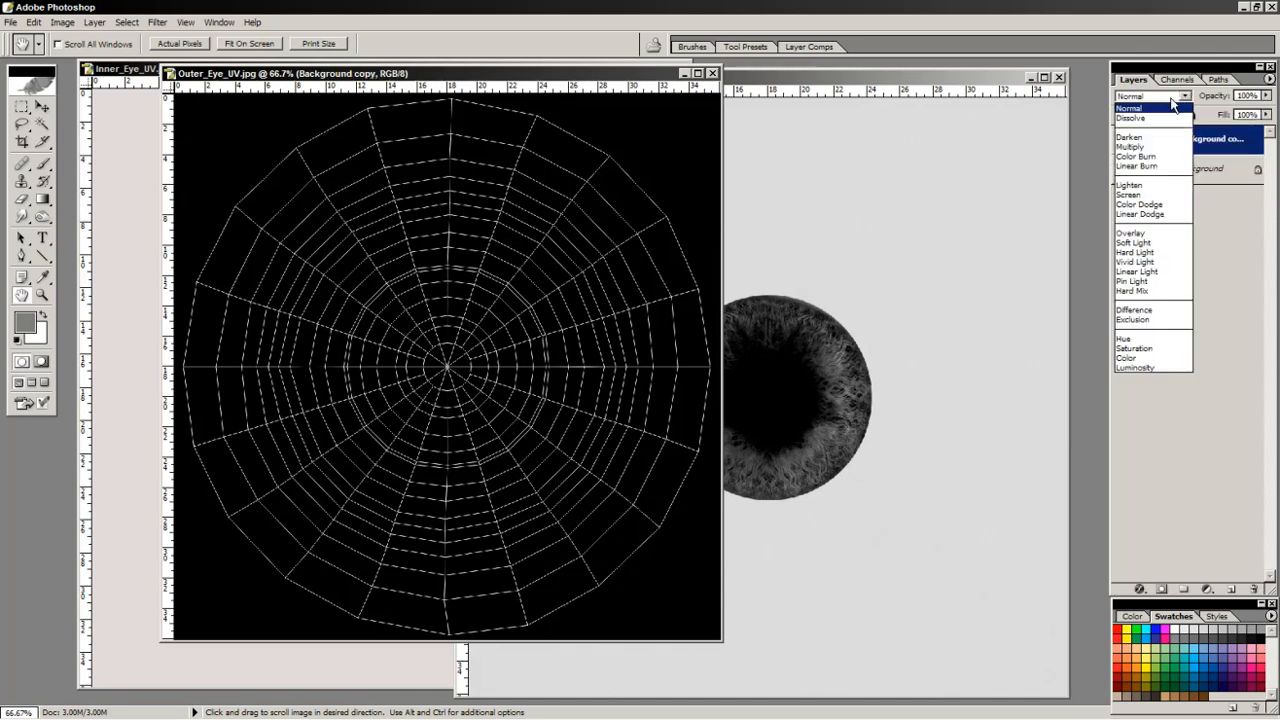
{"action": "left_click", "coordinate": [1149, 197]}
{"action": "left_click", "coordinate": [1183, 96]}
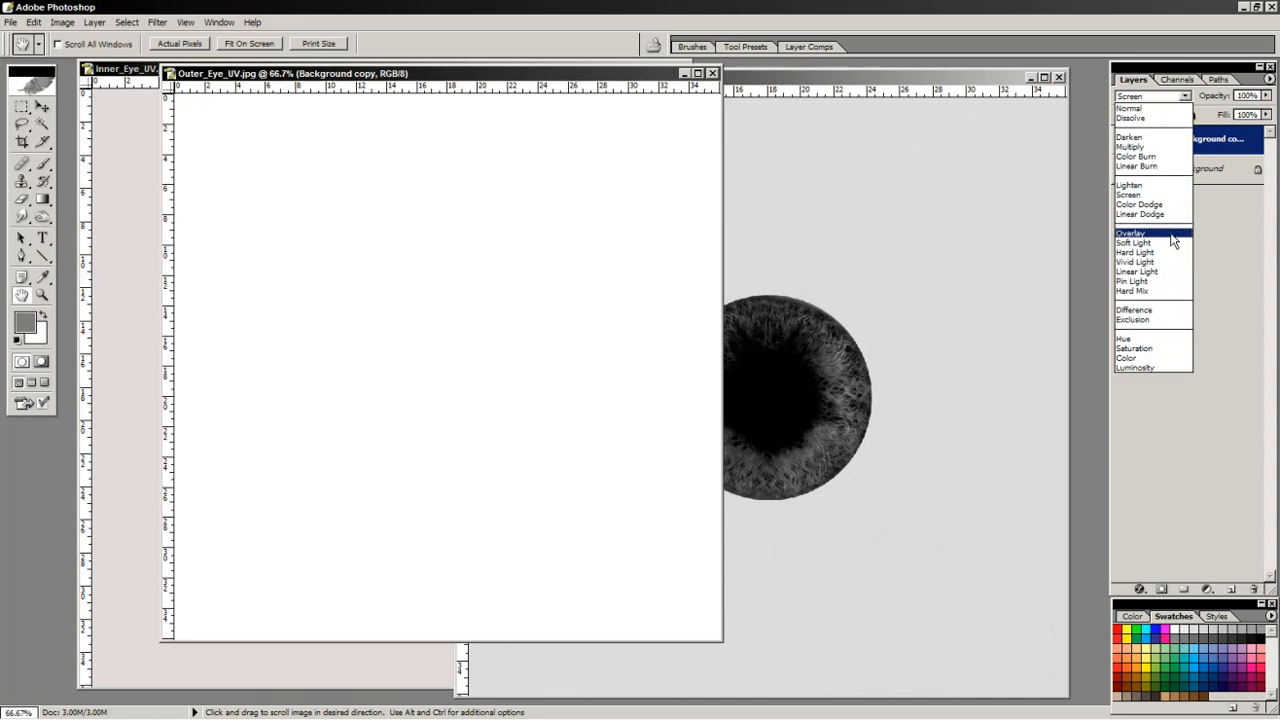
{"action": "left_click", "coordinate": [1174, 236]}
{"action": "left_click", "coordinate": [1186, 98]}
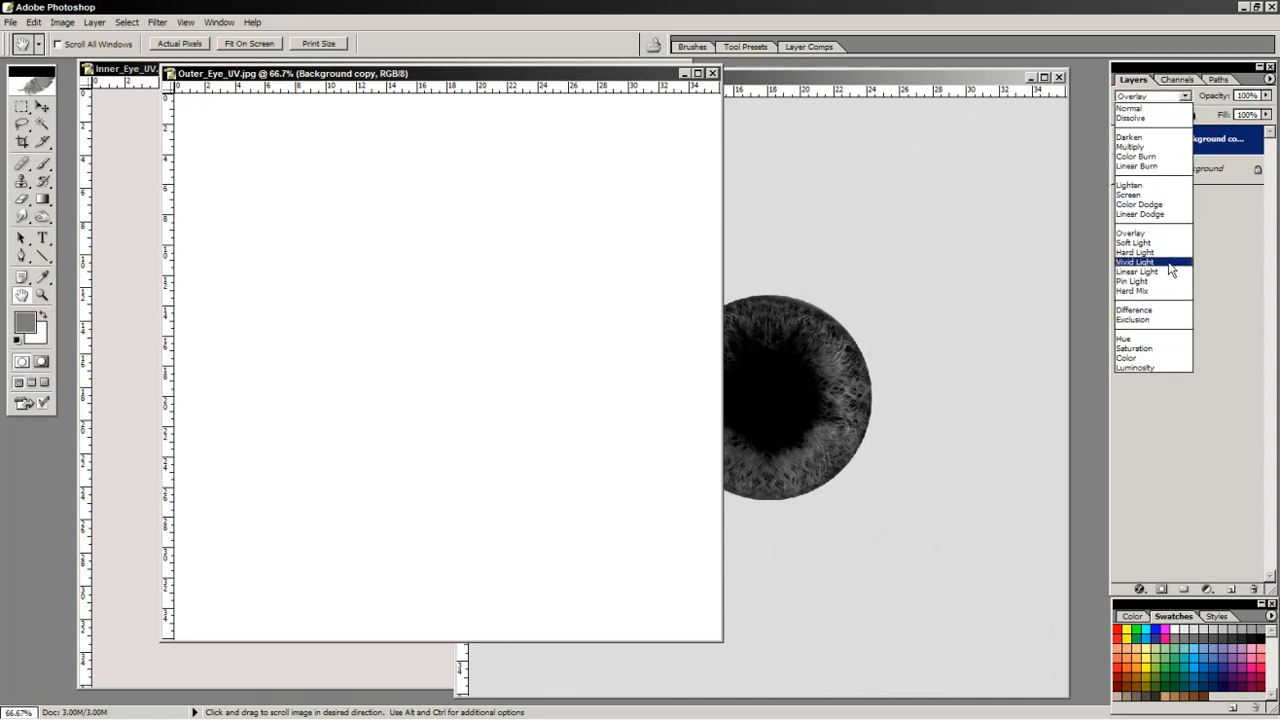
{"action": "left_click", "coordinate": [1167, 258]}
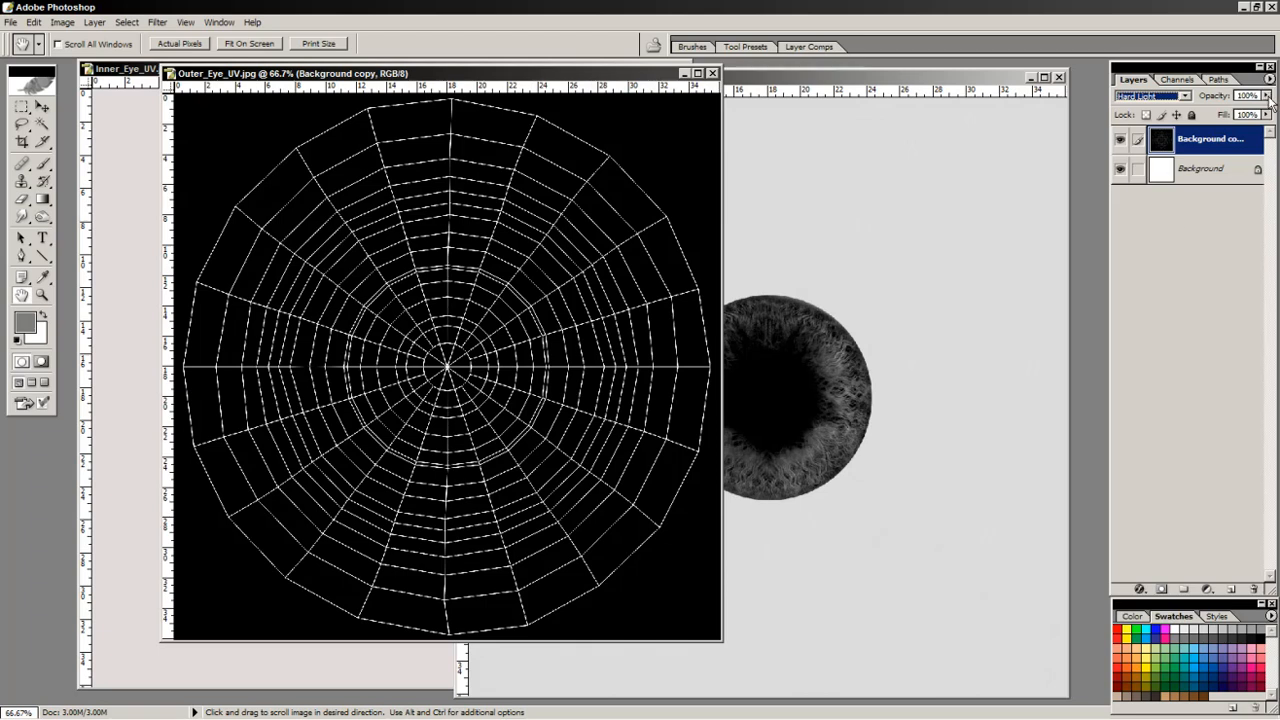
{"action": "left_click", "coordinate": [1186, 96]}
{"action": "left_click", "coordinate": [1150, 110]}
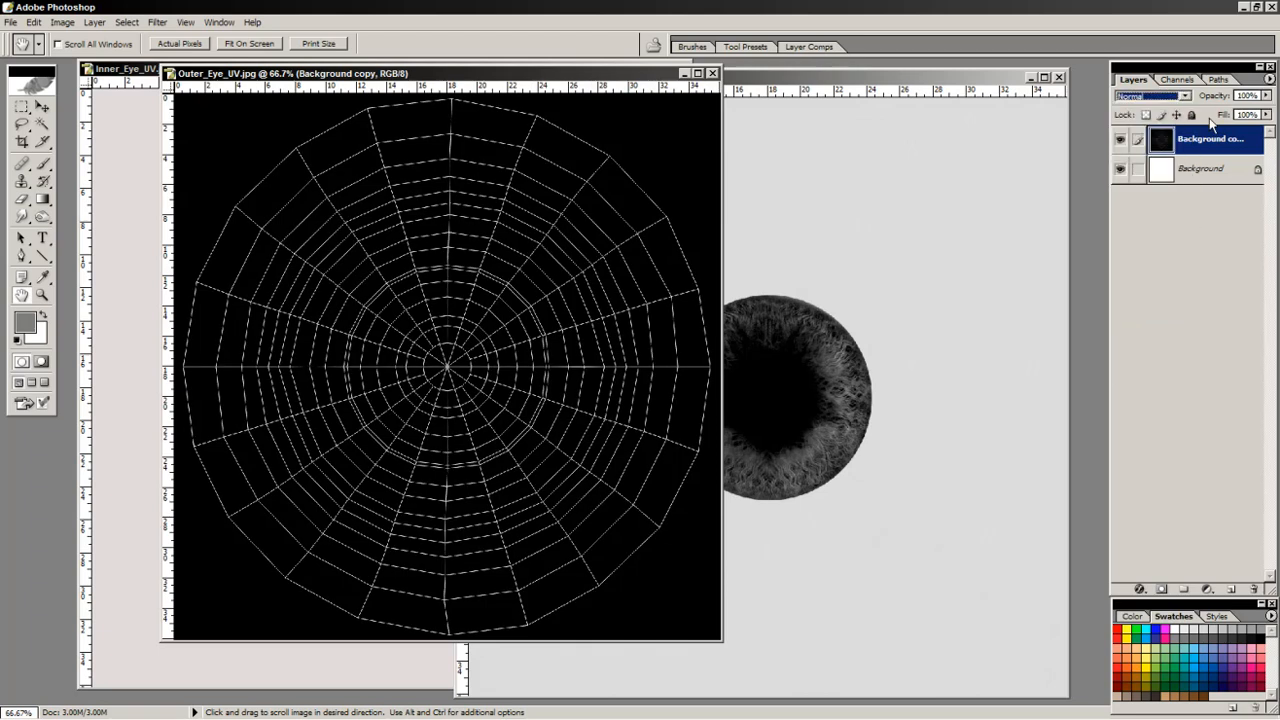
Lower the Background copy layer's opacity to 17% and draw a circular selection around the double ring near the wireframe's center.
{"action": "left_click", "coordinate": [1264, 96]}
{"action": "left_click_drag", "start_coordinate": [1264, 111], "coordinate": [1200, 118]}
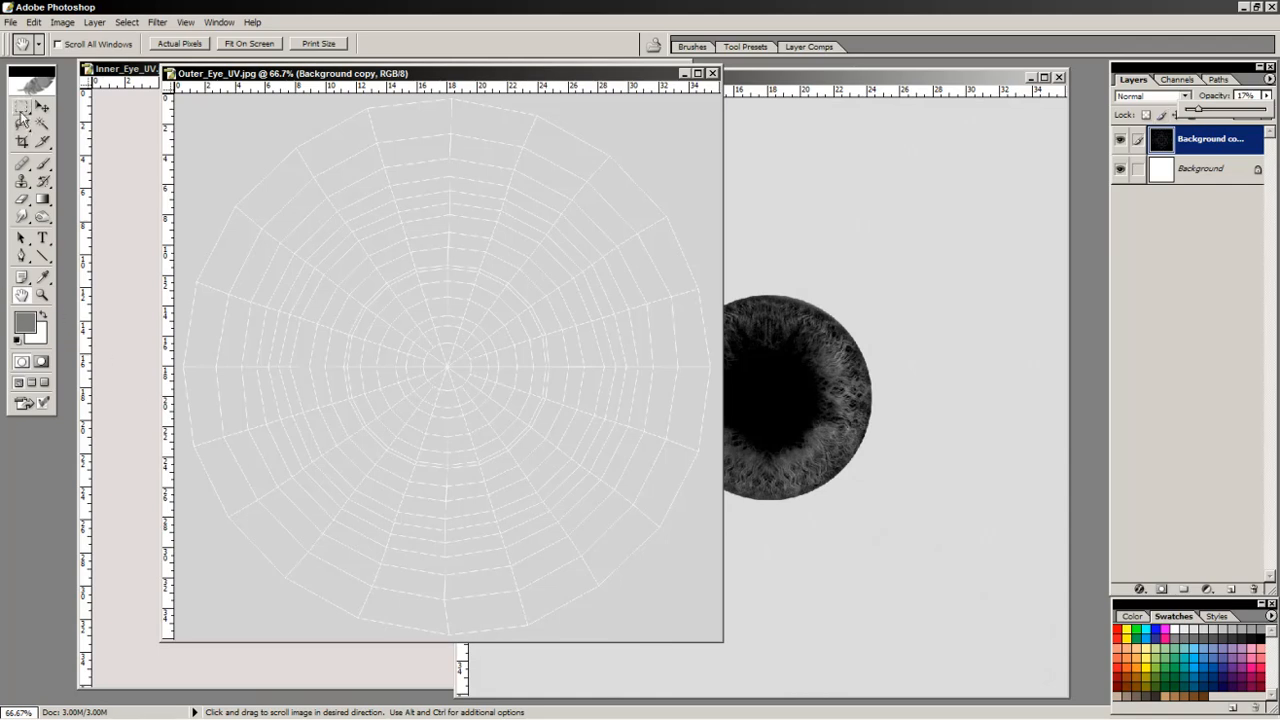
{"action": "left_click_drag", "start_coordinate": [22, 110], "coordinate": [100, 119]}
{"action": "left_click_drag", "start_coordinate": [344, 271], "coordinate": [546, 471]}
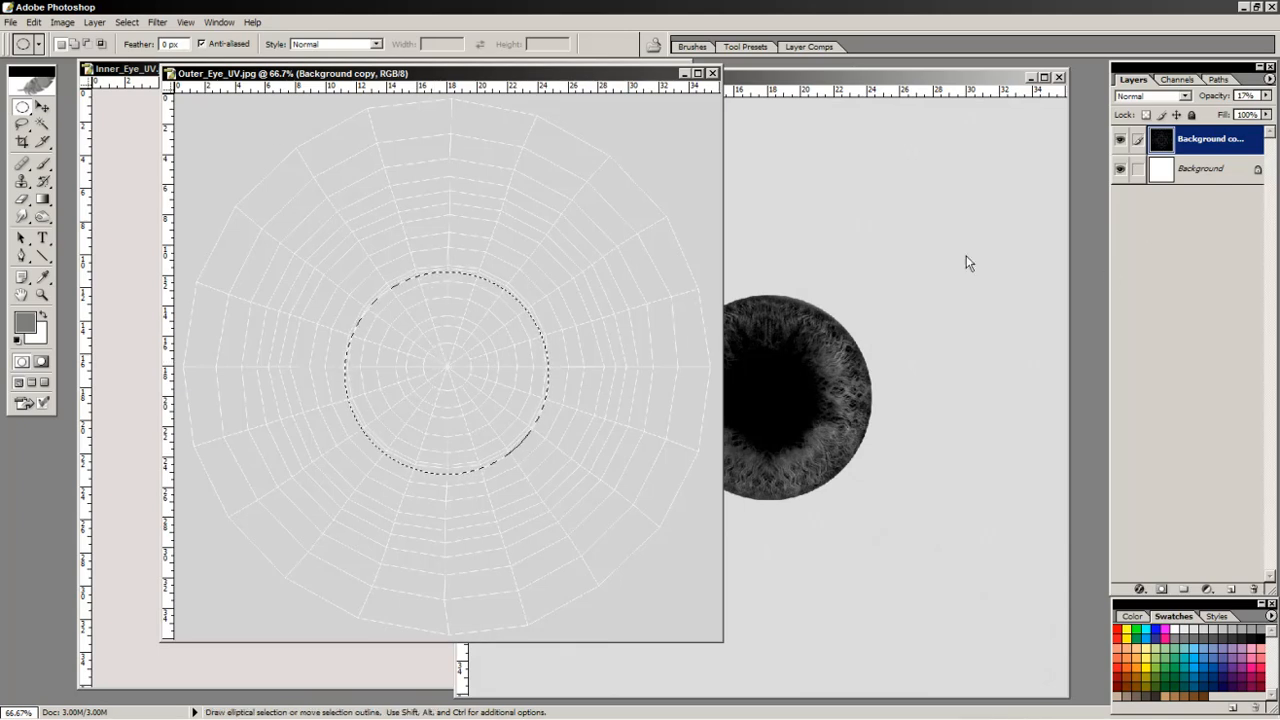
Transform the circular selection to fit the ring, centering it at about 513, 512 px and scaling it to 102.0% width and 100.8% height.
{"action": "left_click", "coordinate": [127, 22]}
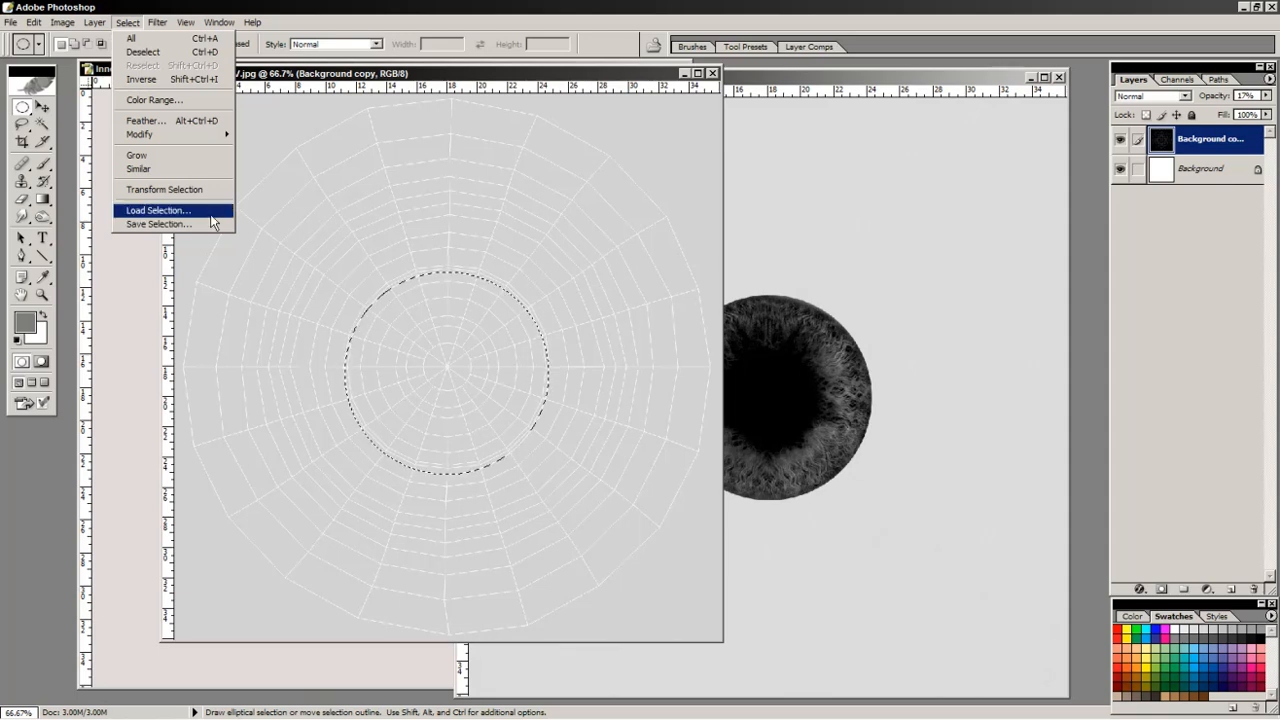
{"action": "left_click", "coordinate": [165, 189]}
{"action": "left_click_drag", "start_coordinate": [445, 404], "coordinate": [446, 399]}
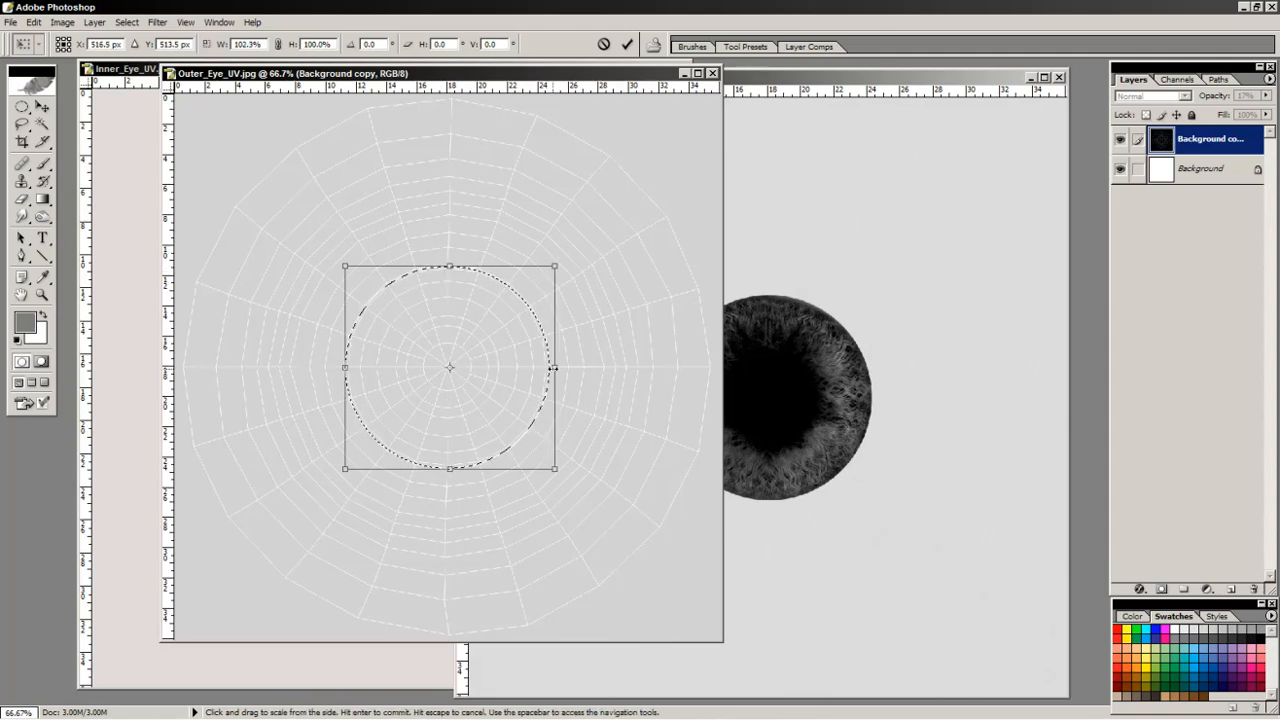
{"action": "left_click_drag", "start_coordinate": [549, 368], "coordinate": [551, 368]}
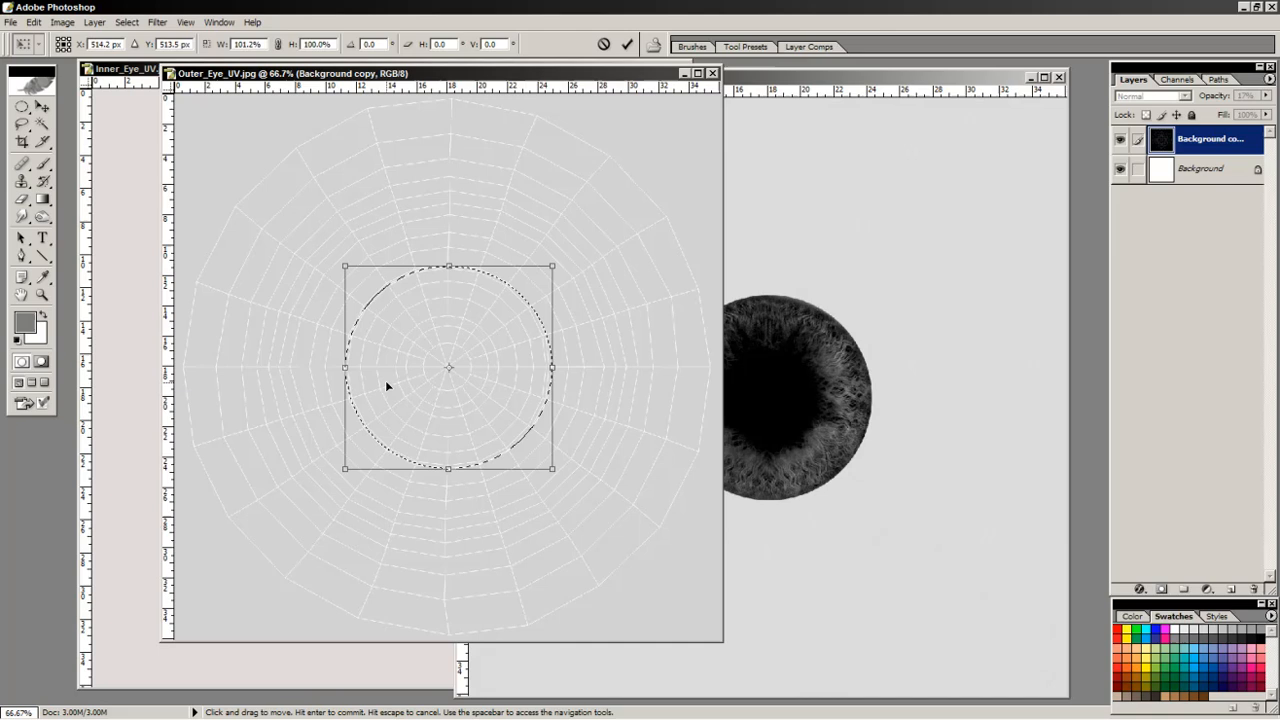
{"action": "left_click_drag", "start_coordinate": [346, 368], "coordinate": [343, 368]}
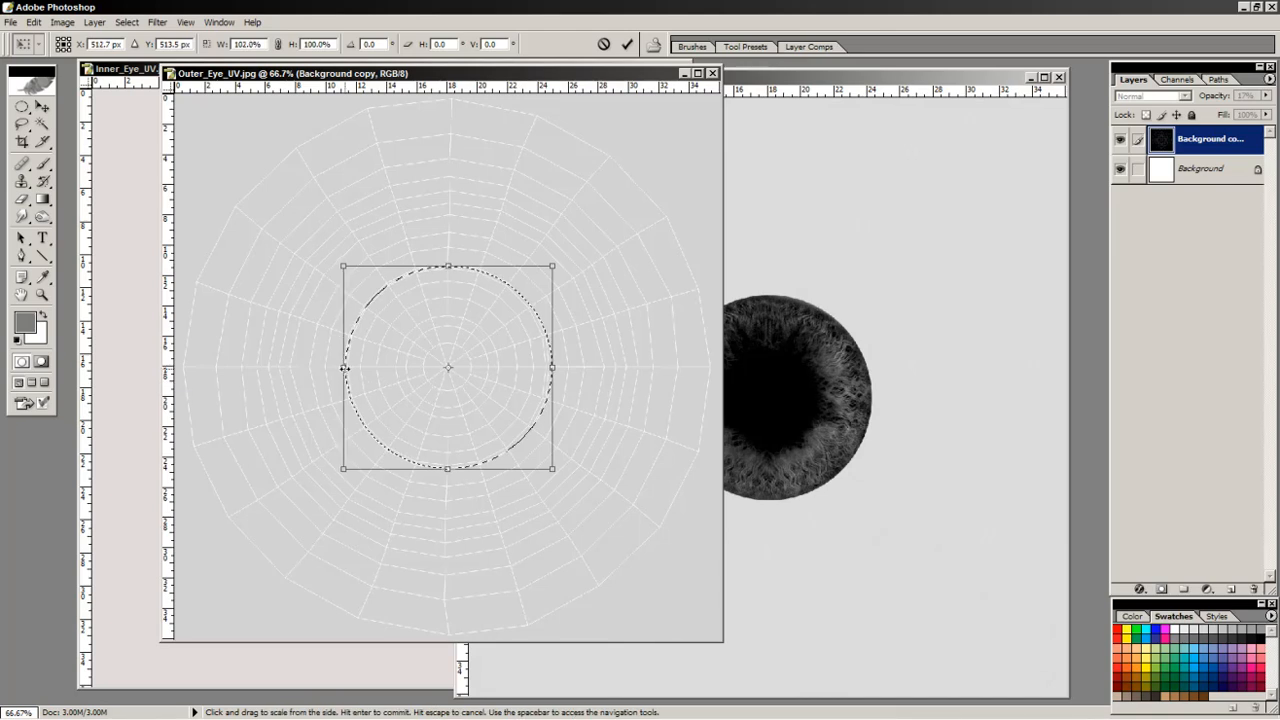
{"action": "left_click_drag", "start_coordinate": [449, 266], "coordinate": [449, 264]}
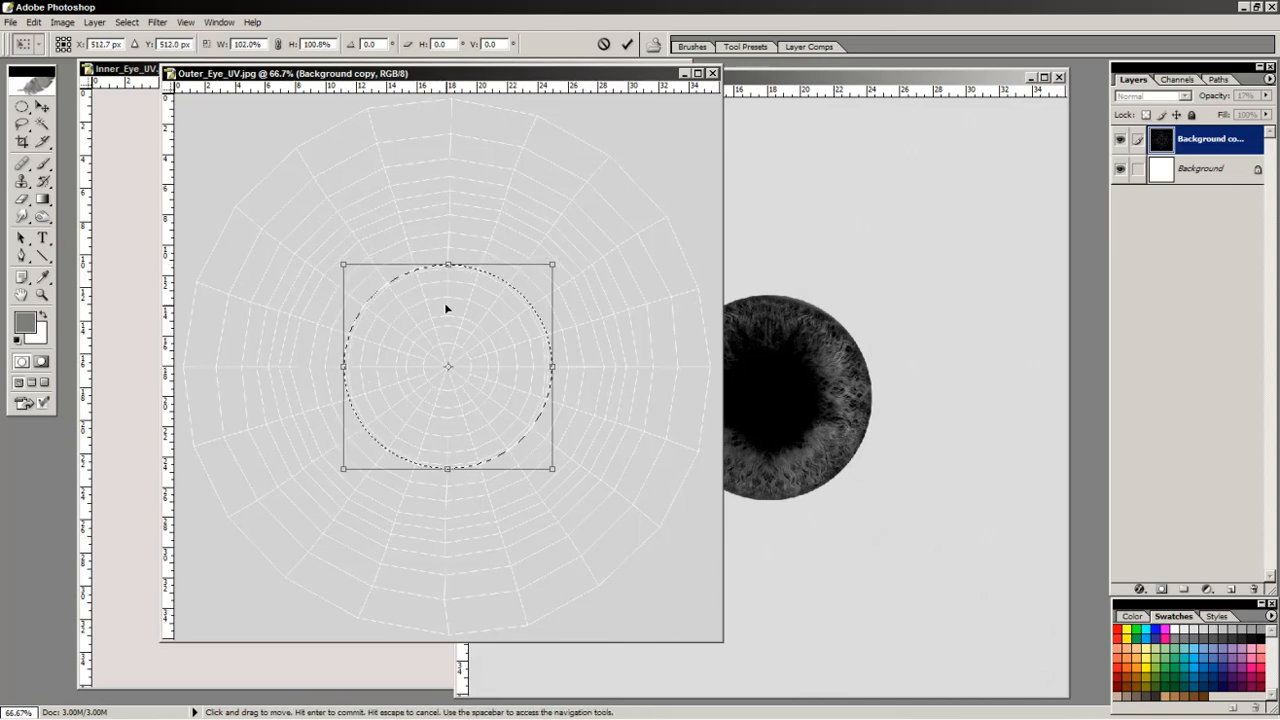
{"action": "key", "text": "Return"}
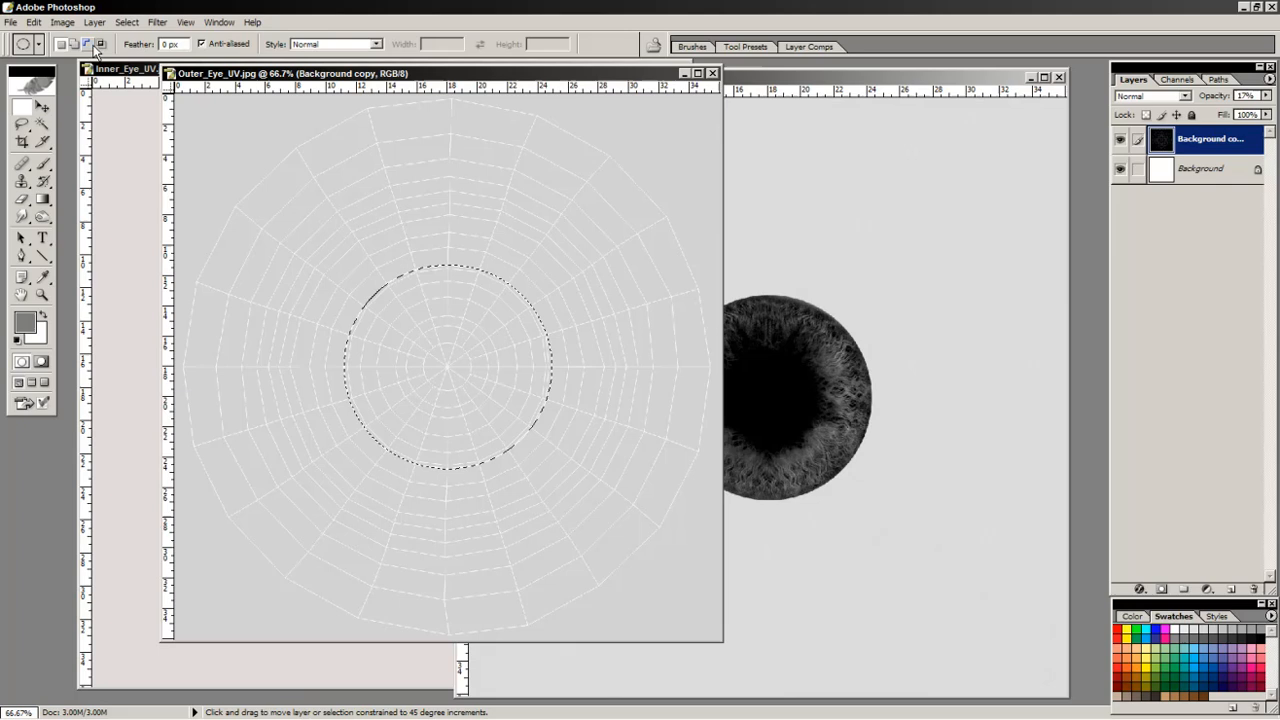
Invert the circular selection and feather it by 10 pixels.
{"action": "key", "text": "ctrl+shift+i"}
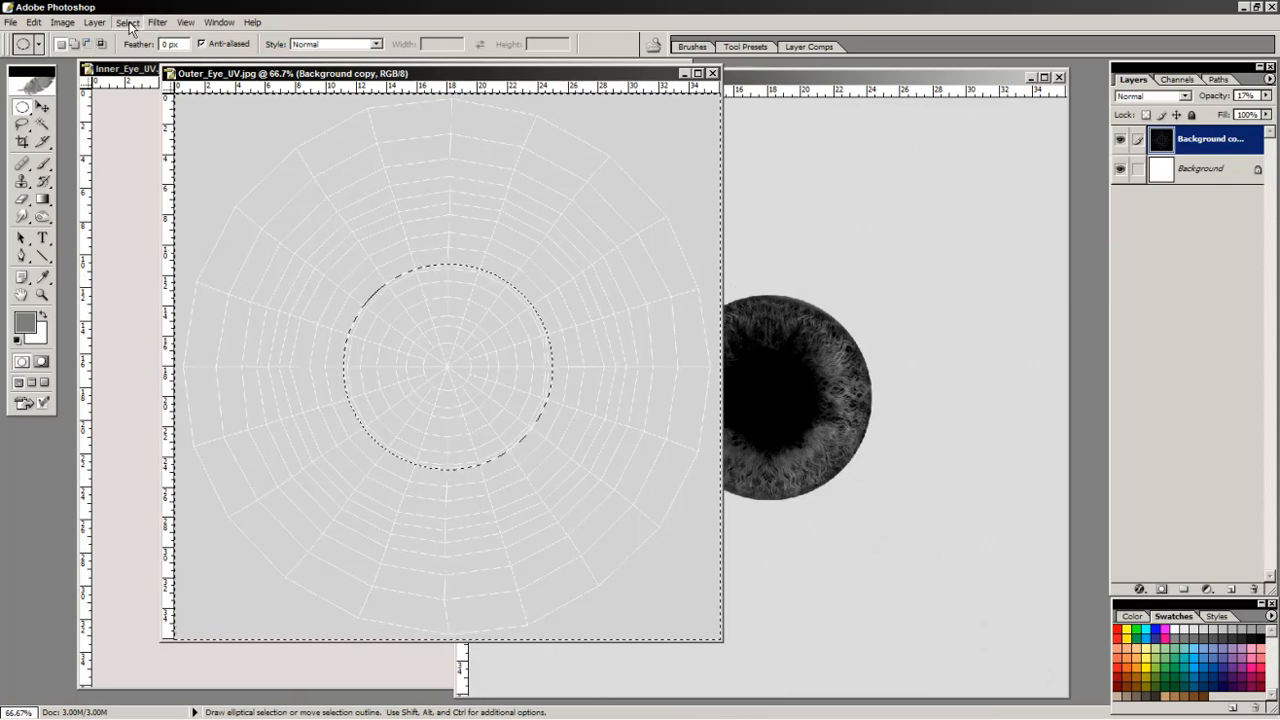
{"action": "left_click", "coordinate": [127, 22]}
{"action": "left_click", "coordinate": [143, 122]}
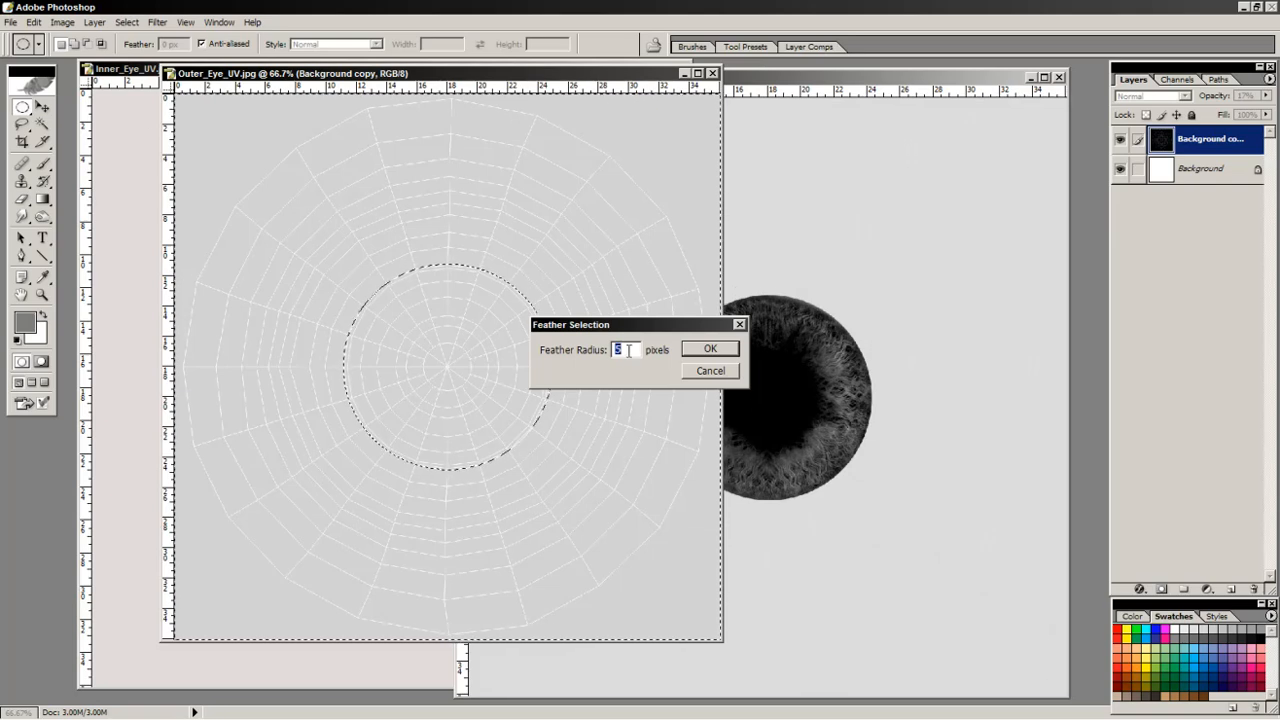
{"action": "type", "text": "10"}
{"action": "key", "text": "Return"}
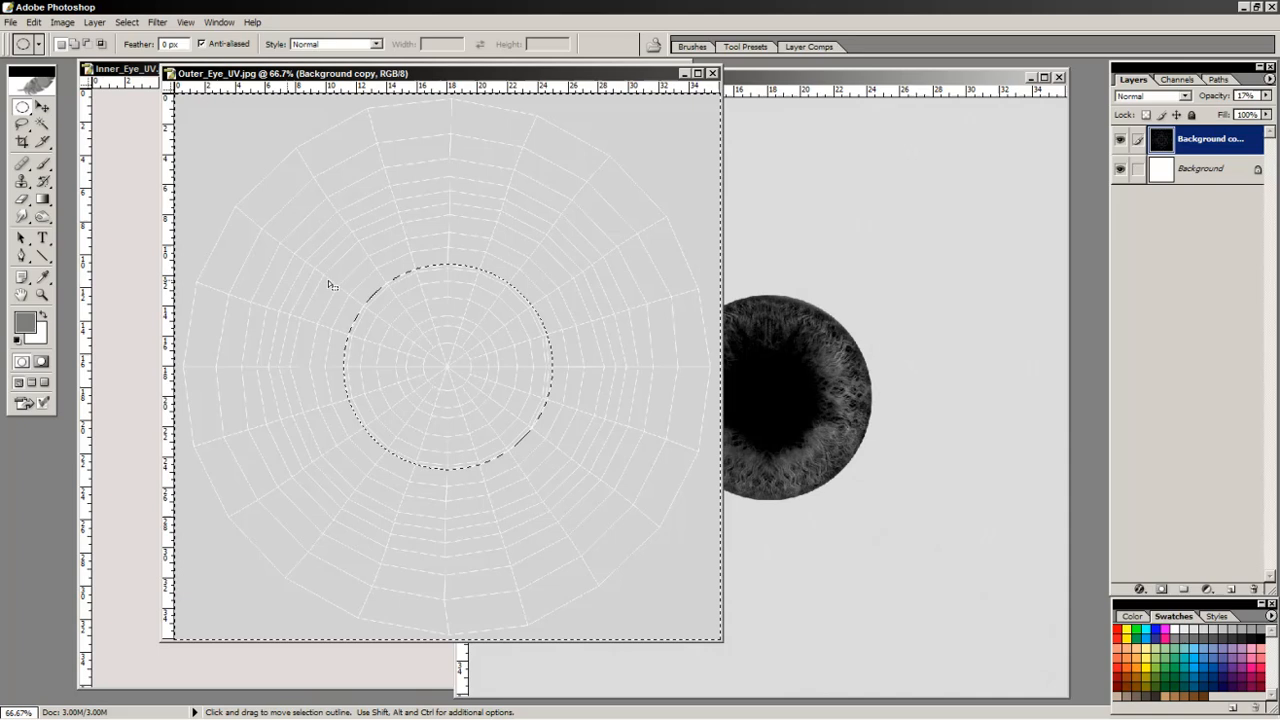
Add 5.41% monochromatic Gaussian noise to the Background layer outside the feathered circle and clear the selection.
{"action": "left_click", "coordinate": [1212, 169]}
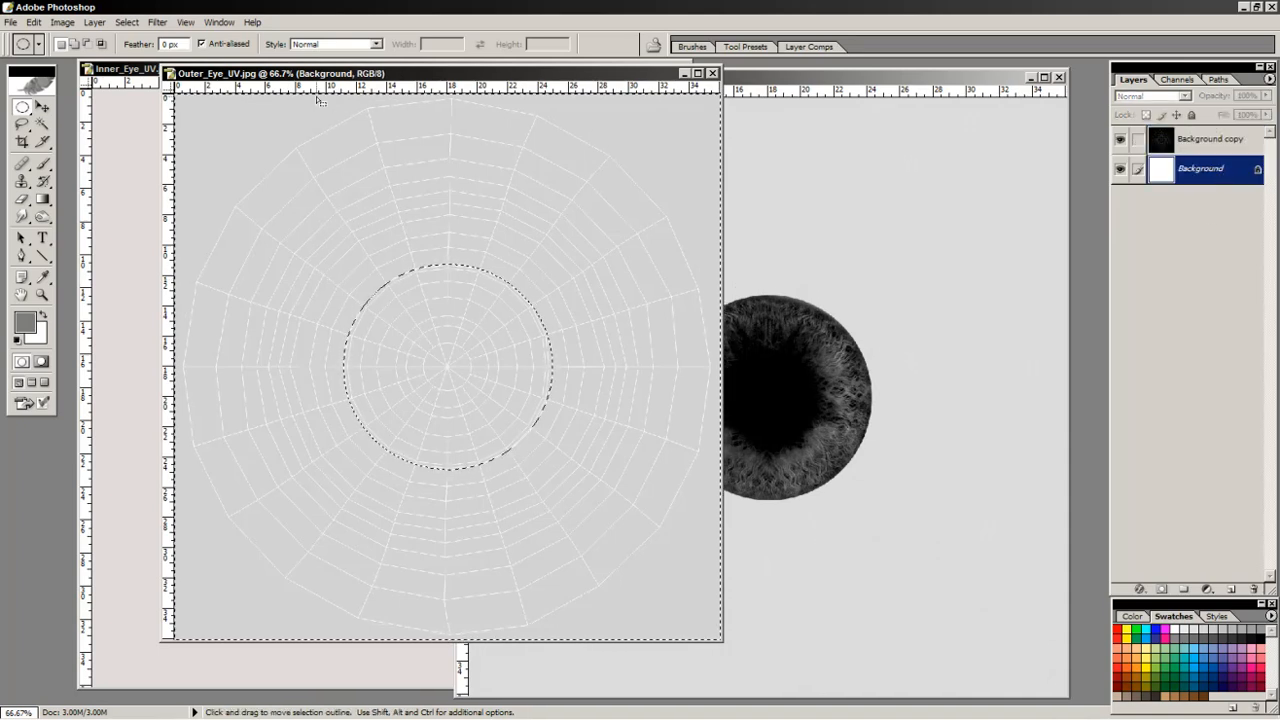
{"action": "left_click", "coordinate": [157, 22]}
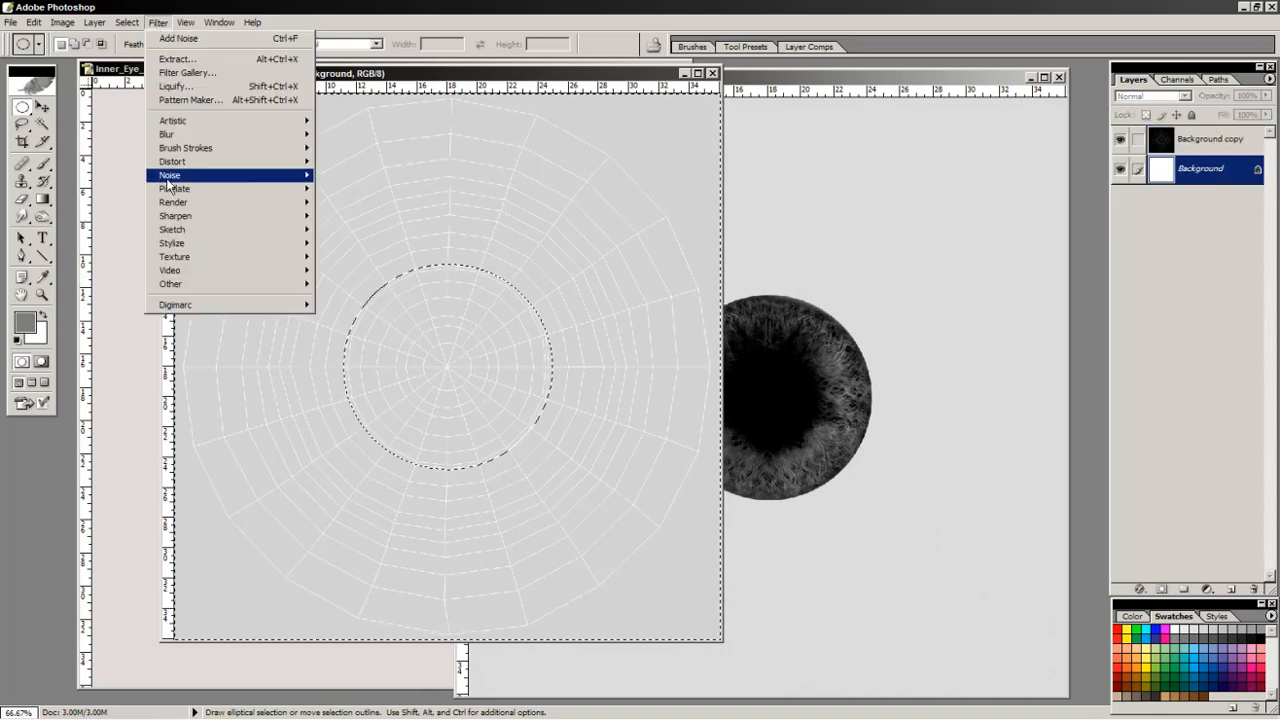
{"action": "mouse_move", "coordinate": [280, 175]}
{"action": "left_click", "coordinate": [349, 175]}
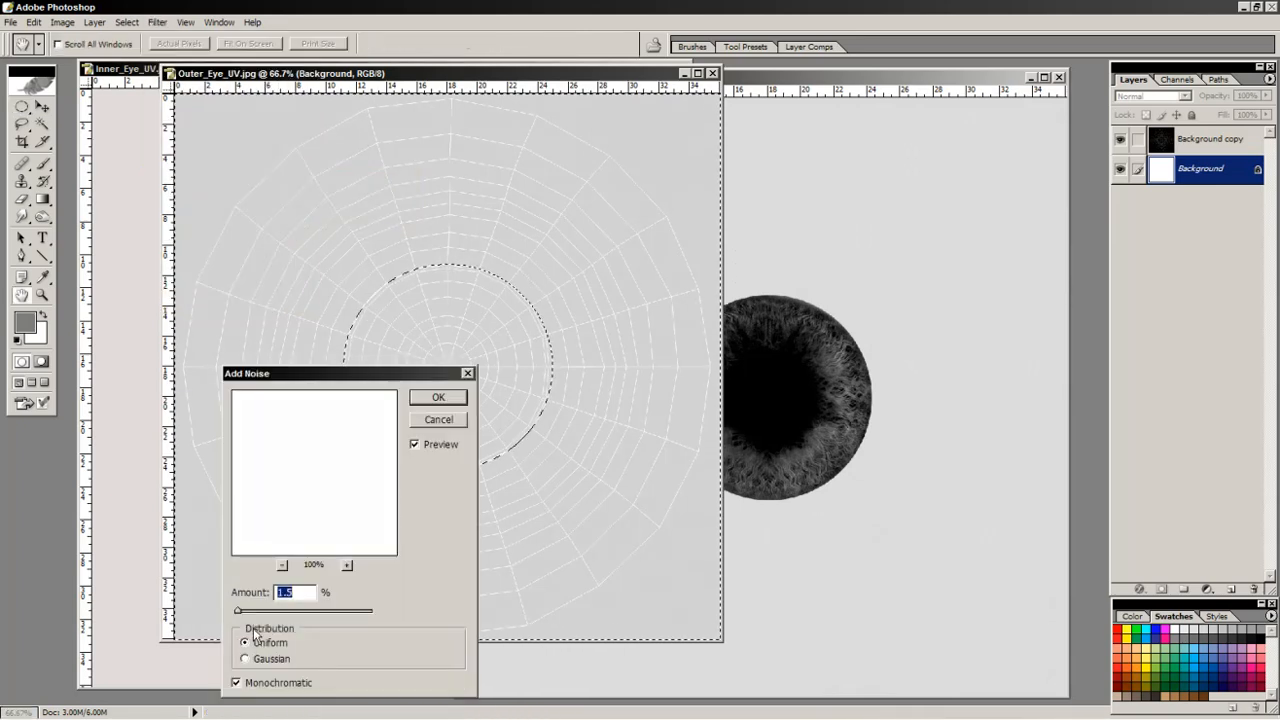
{"action": "left_click_drag", "start_coordinate": [251, 620], "coordinate": [256, 618]}
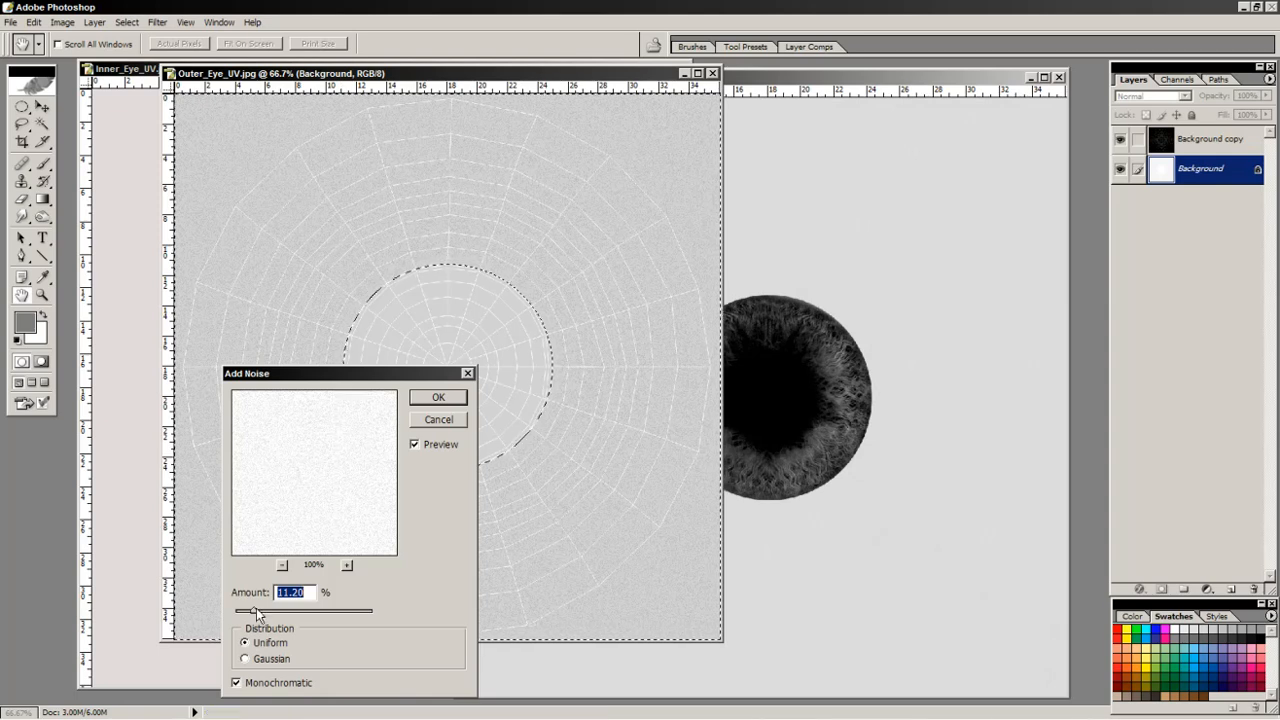
{"action": "left_click_drag", "start_coordinate": [254, 611], "coordinate": [250, 612]}
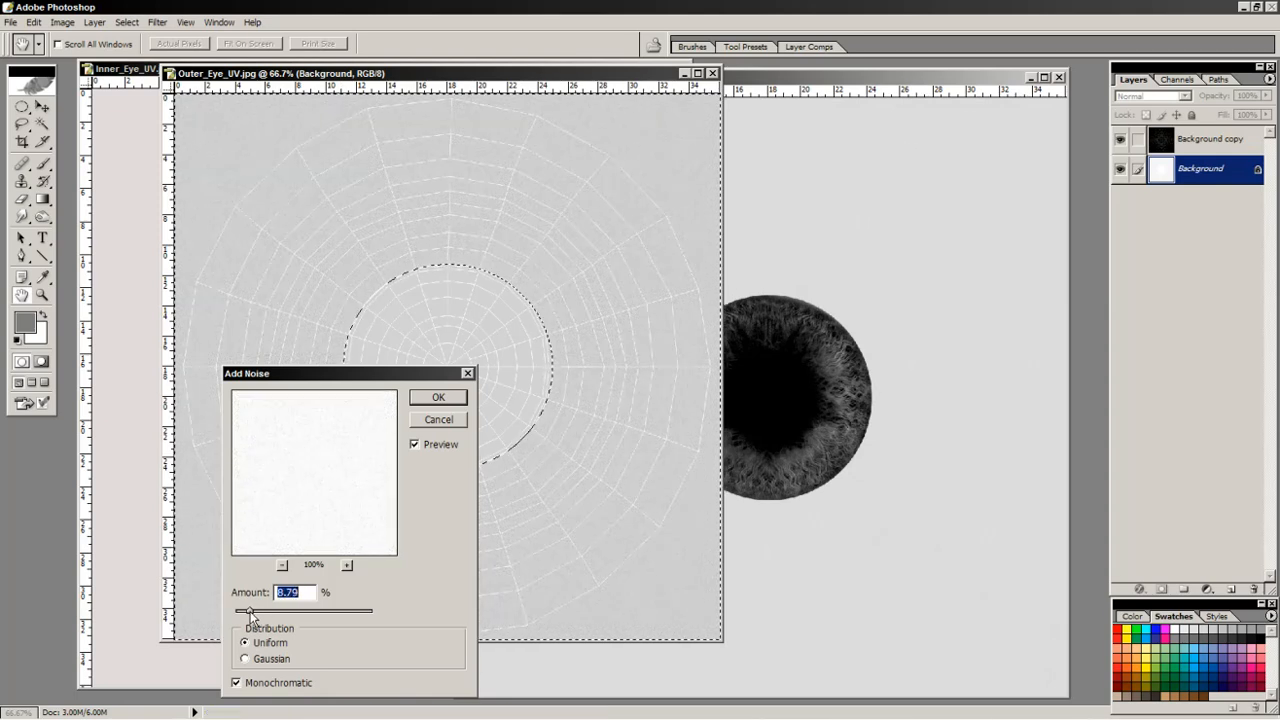
{"action": "left_click_drag", "start_coordinate": [250, 614], "coordinate": [251, 614]}
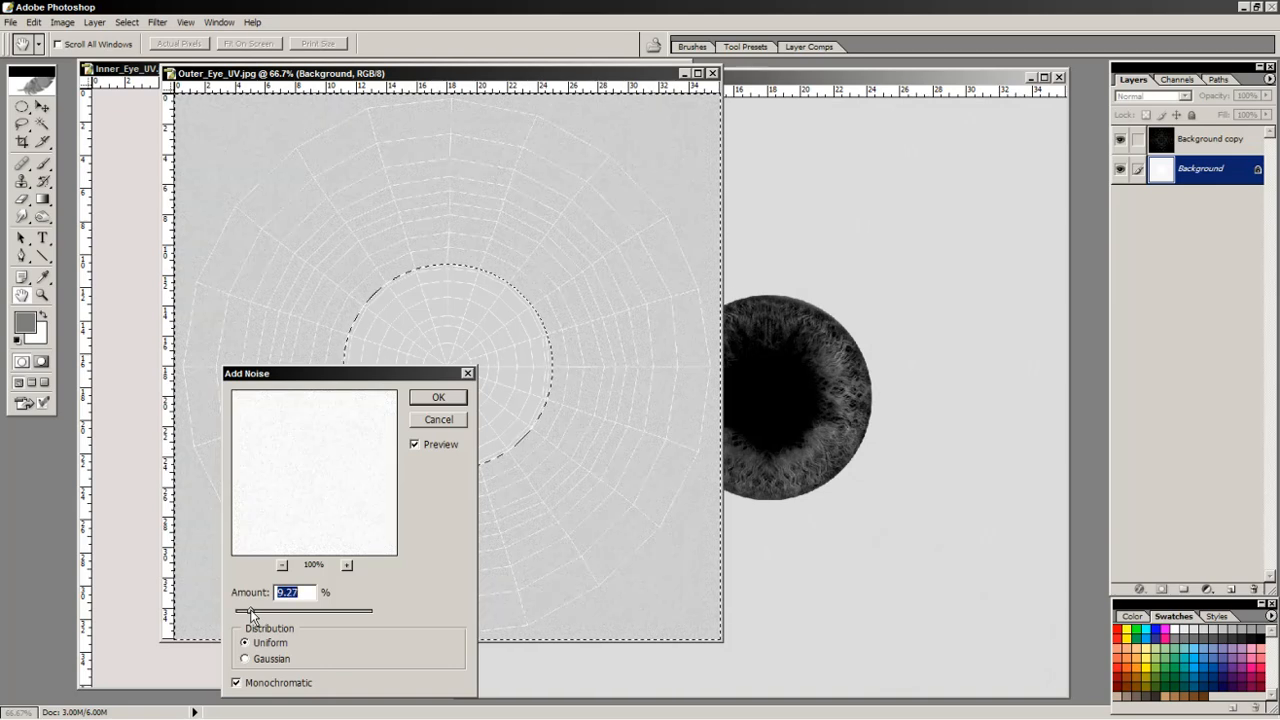
{"action": "left_click", "coordinate": [244, 659]}
{"action": "left_click", "coordinate": [249, 614]}
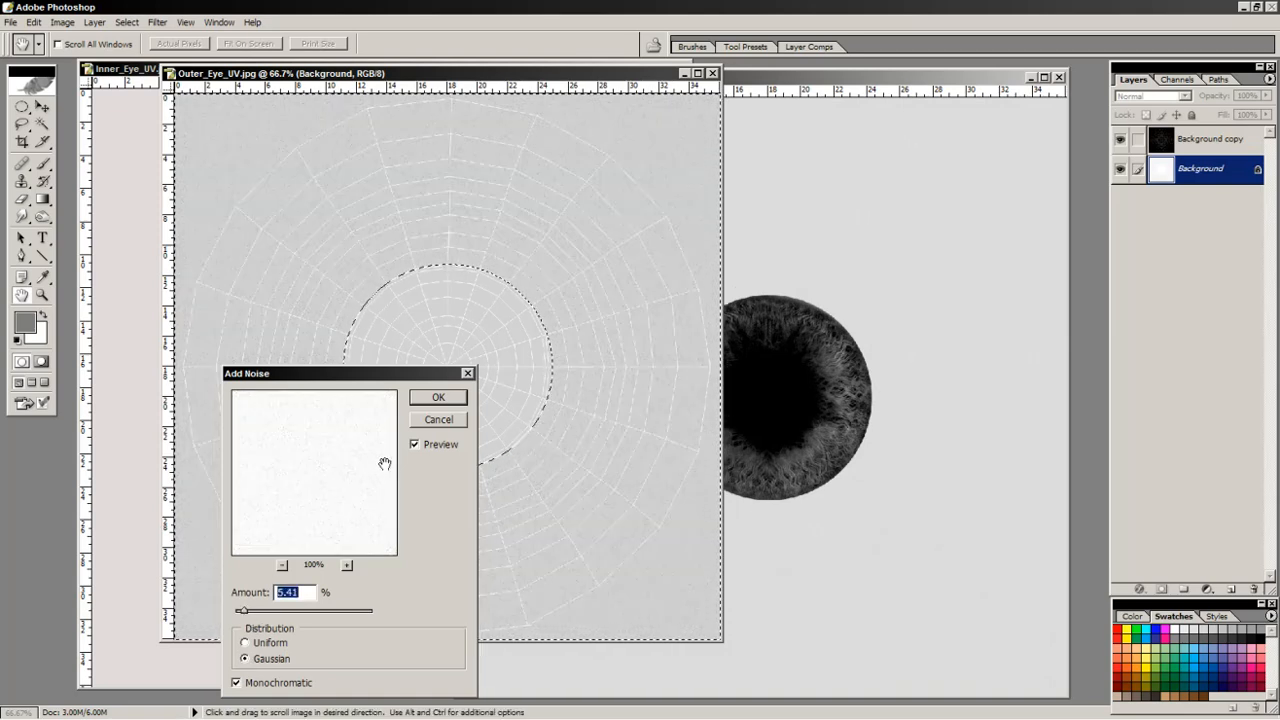
{"action": "left_click", "coordinate": [437, 397]}
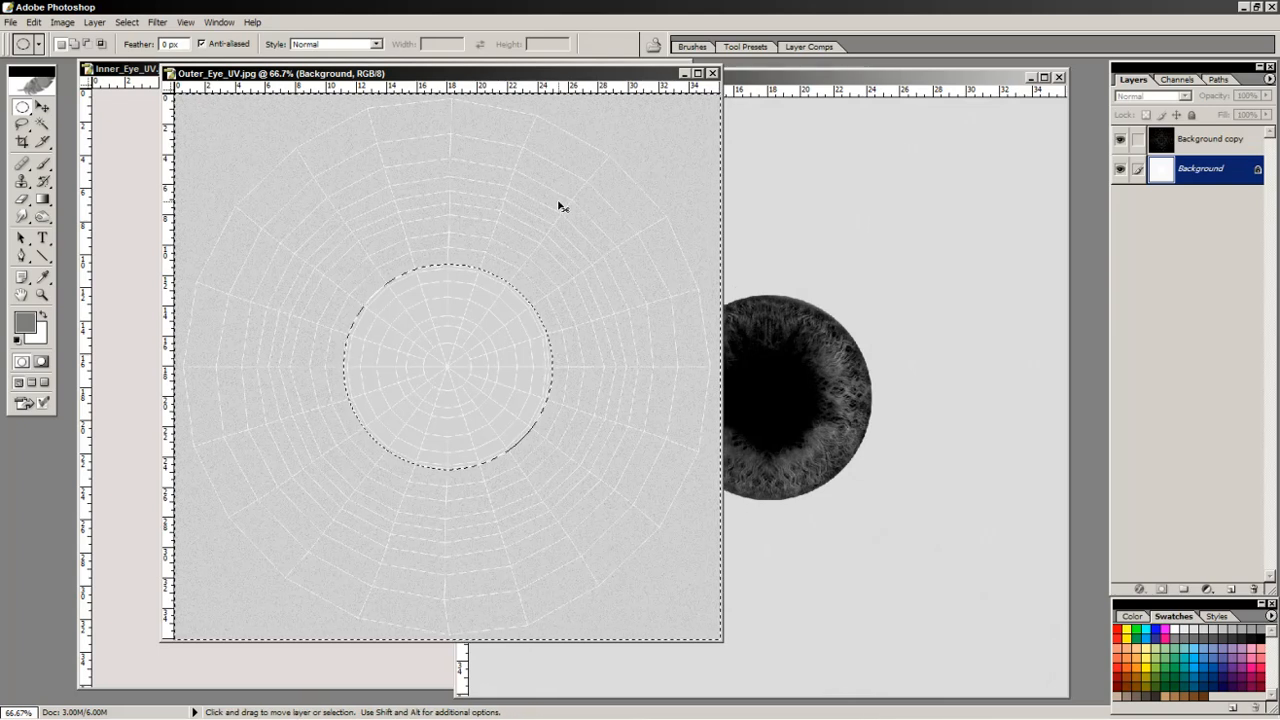
{"action": "key", "text": "ctrl+d"}
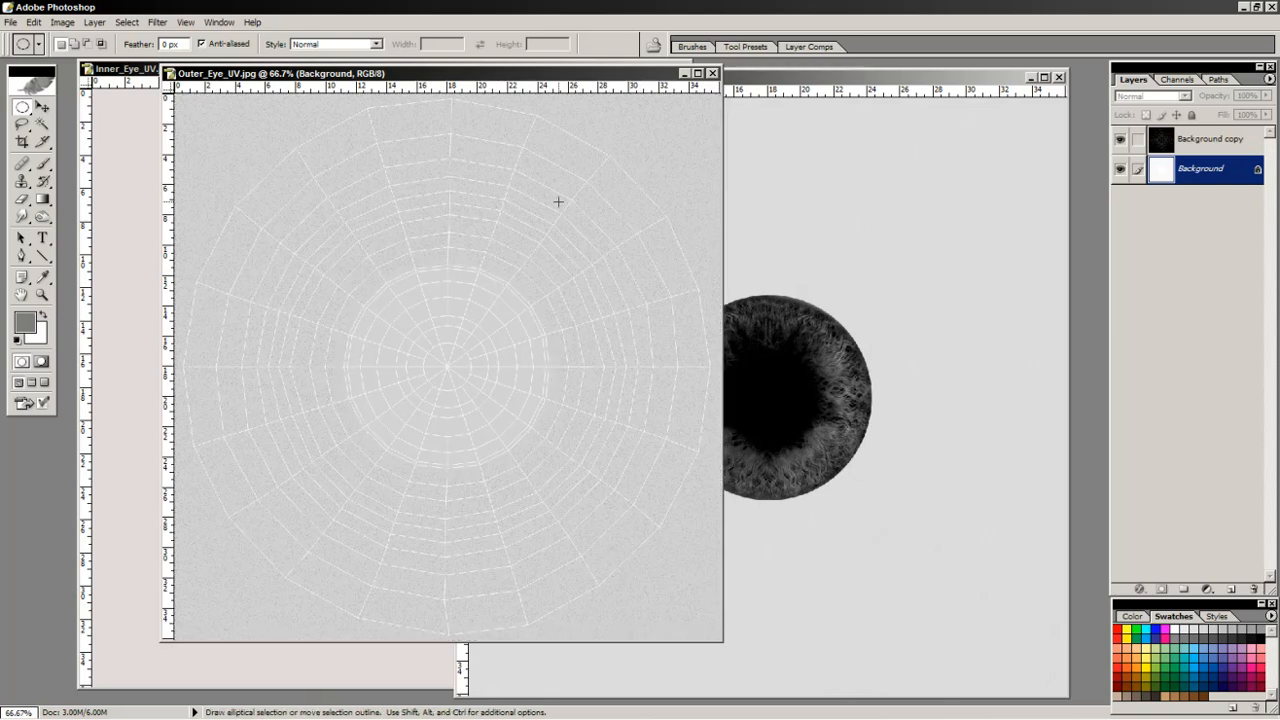
Hide the Background copy wireframe layer and inspect the noise's soft edge around the blank circle up close.
{"action": "left_click", "coordinate": [1120, 140]}
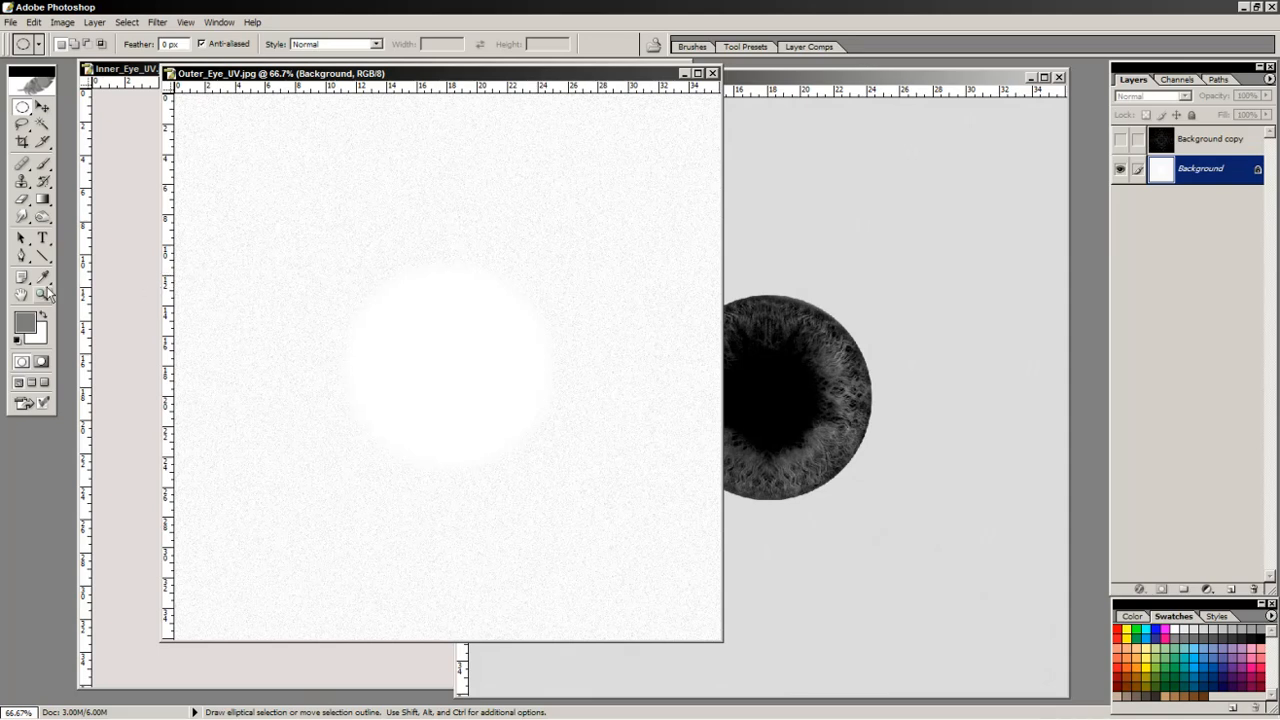
{"action": "left_click", "coordinate": [42, 294]}
{"action": "left_click_drag", "start_coordinate": [390, 210], "coordinate": [491, 306]}
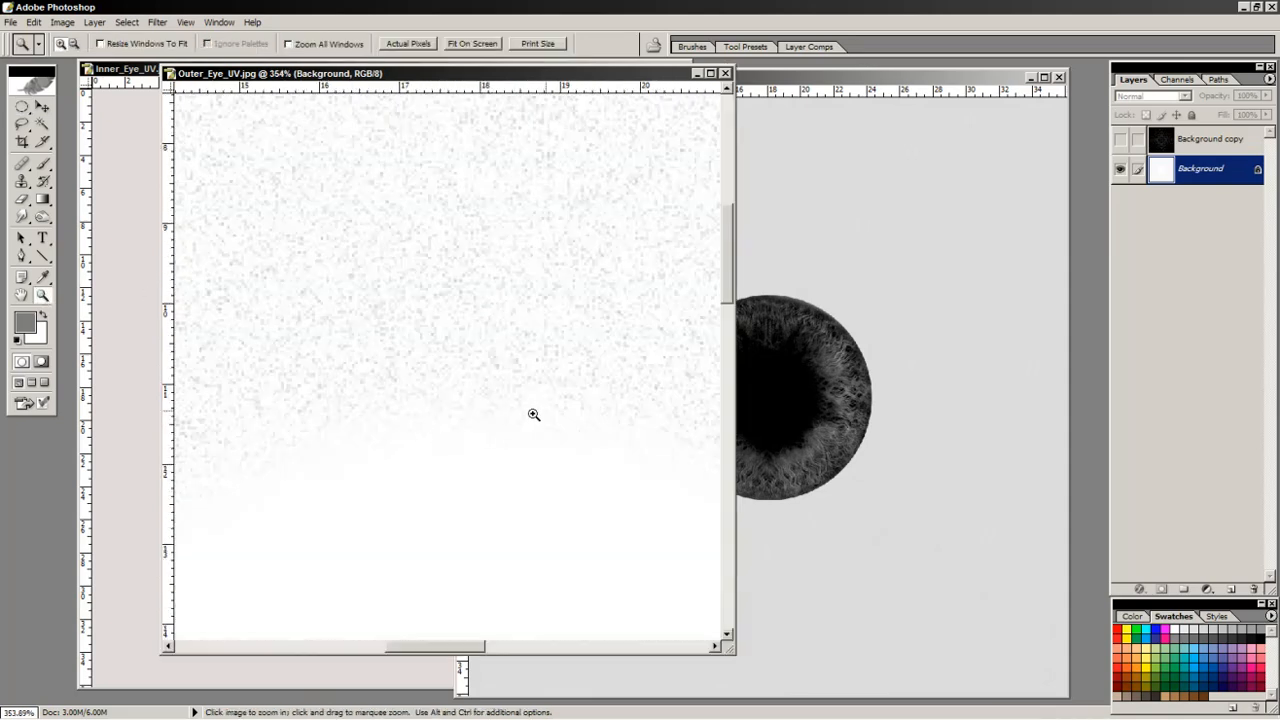
{"action": "double_click", "coordinate": [22, 295]}
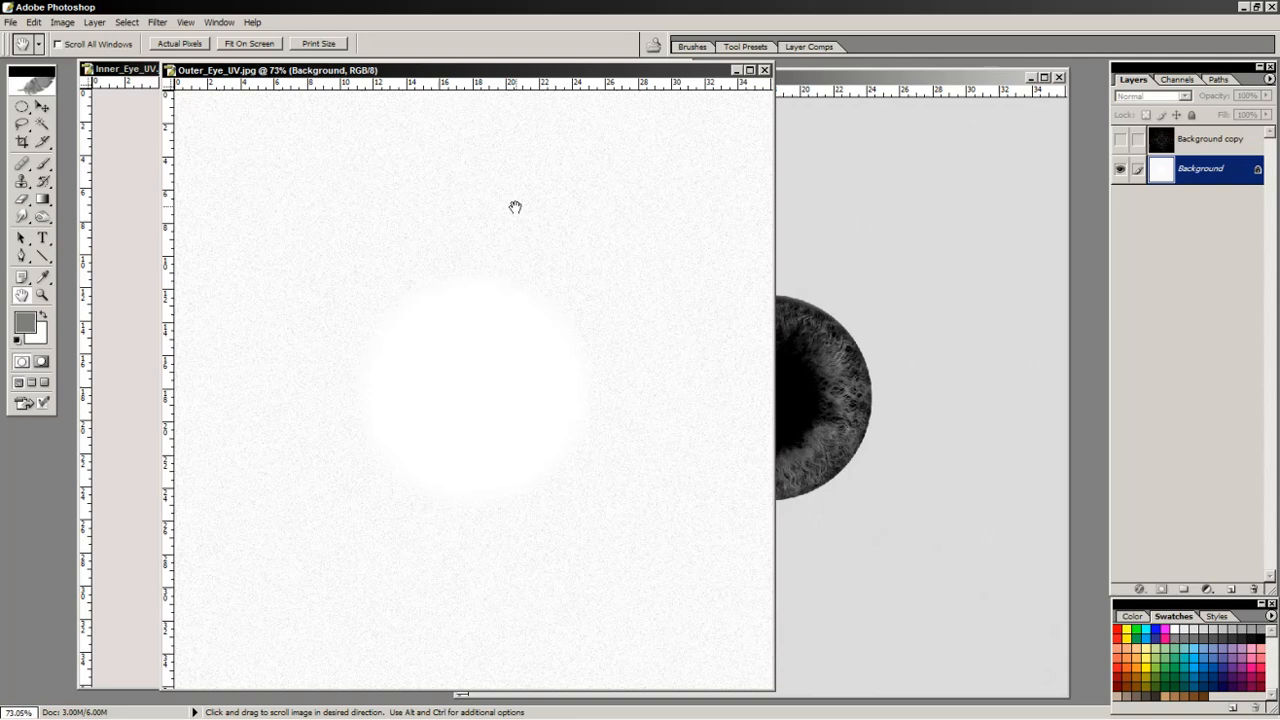
Save a JPEG copy as Outer_Eye_Bump in the Eyeball_Rig folder at maximum quality 12.
{"action": "left_click", "coordinate": [11, 22]}
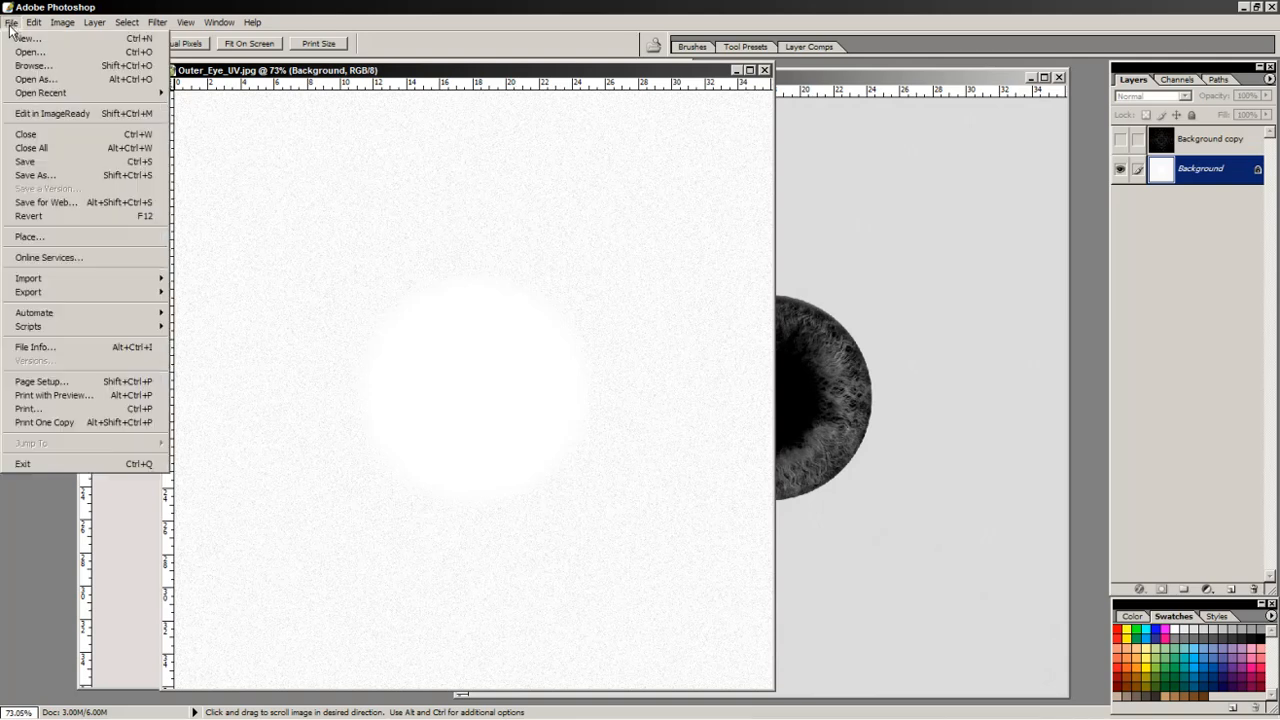
{"action": "left_click", "coordinate": [30, 175]}
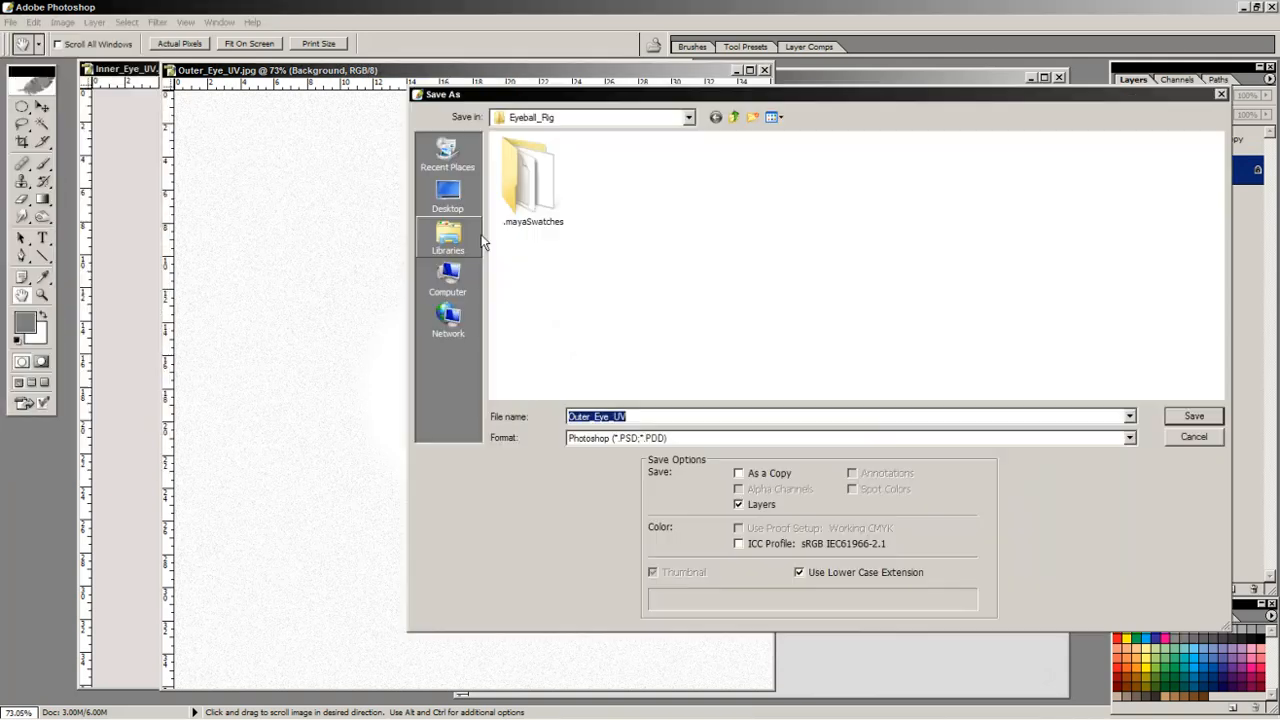
{"action": "left_click", "coordinate": [1129, 437]}
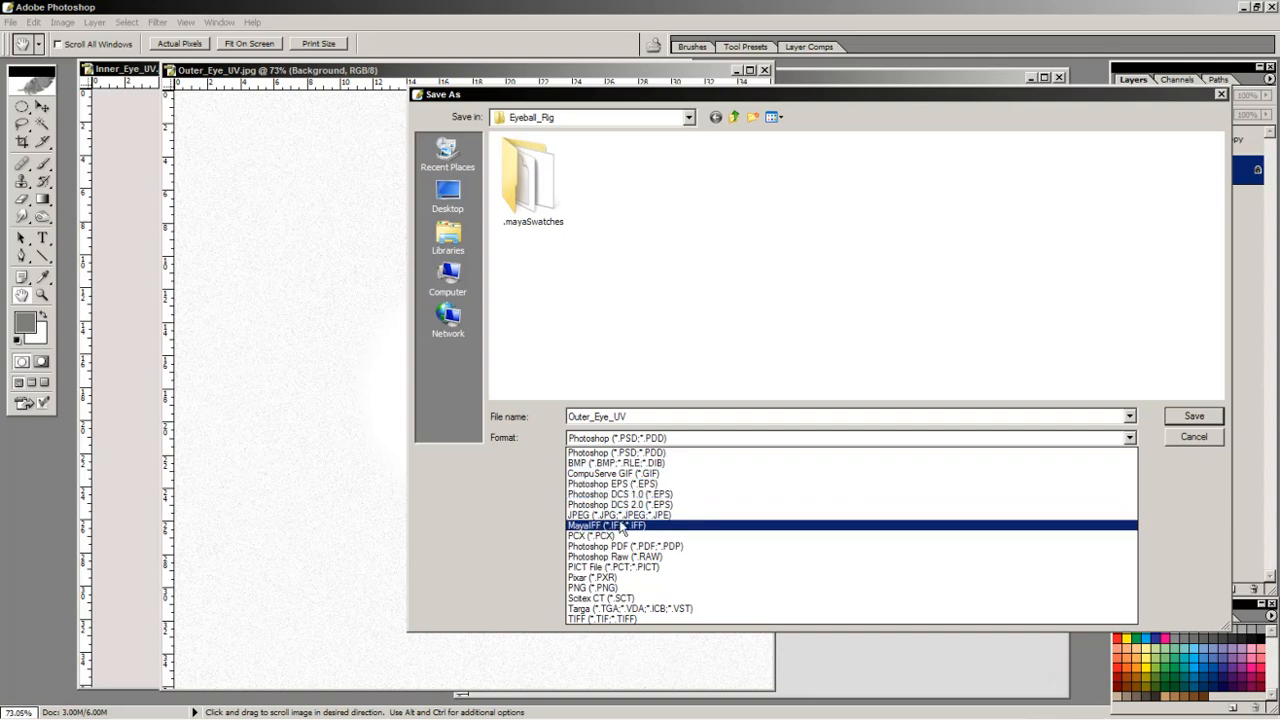
{"action": "left_click", "coordinate": [620, 514]}
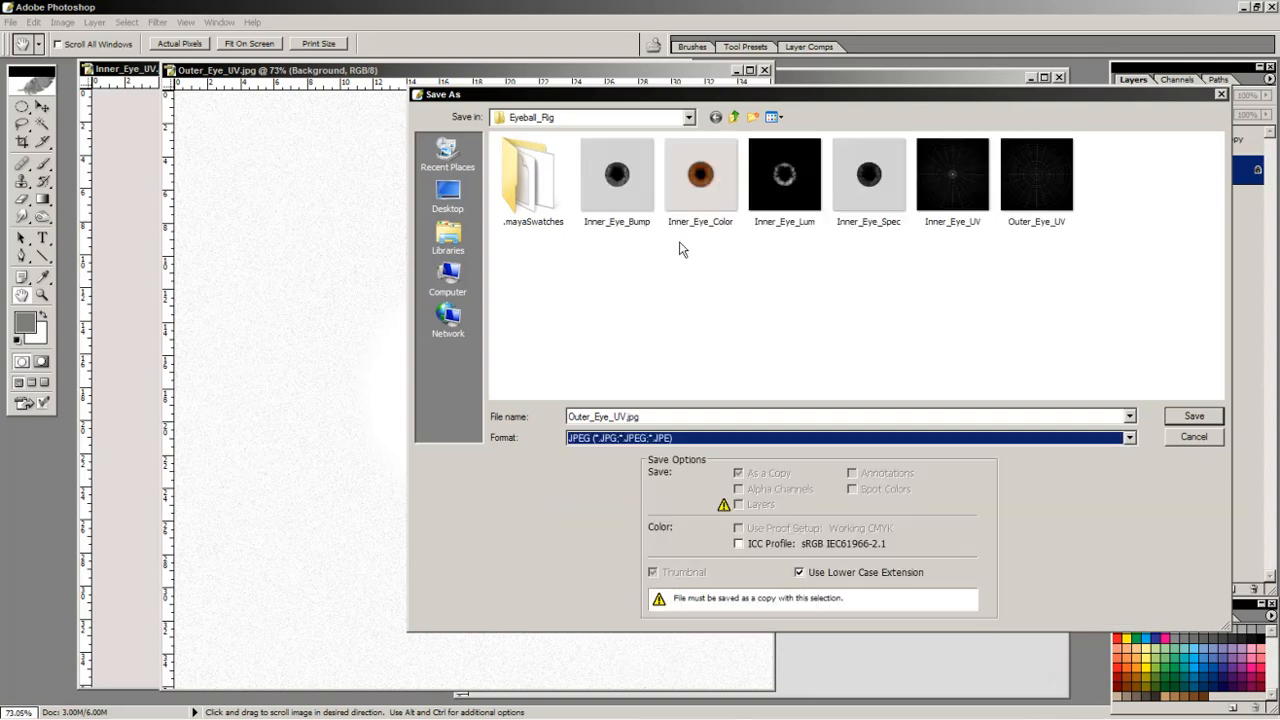
{"action": "left_click", "coordinate": [658, 418]}
{"action": "left_click_drag", "start_coordinate": [643, 416], "coordinate": [615, 417]}
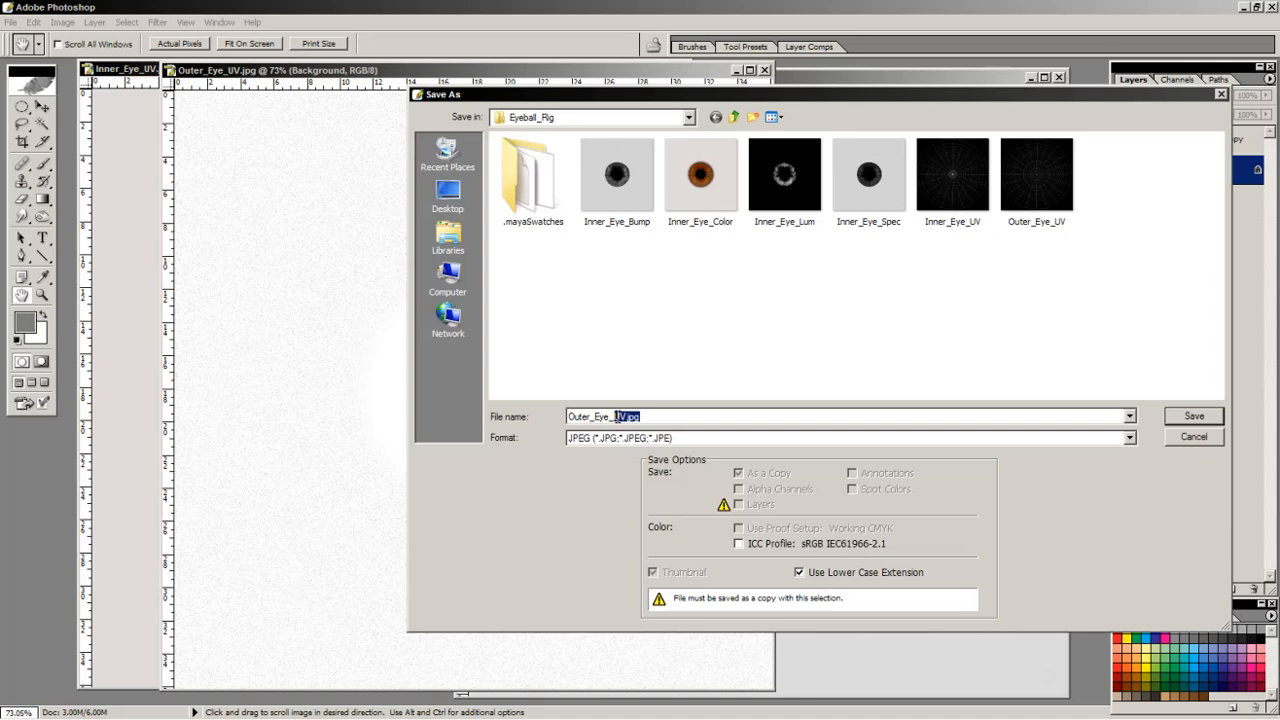
{"action": "type", "text": "Bum"}
{"action": "key", "text": "Return"}
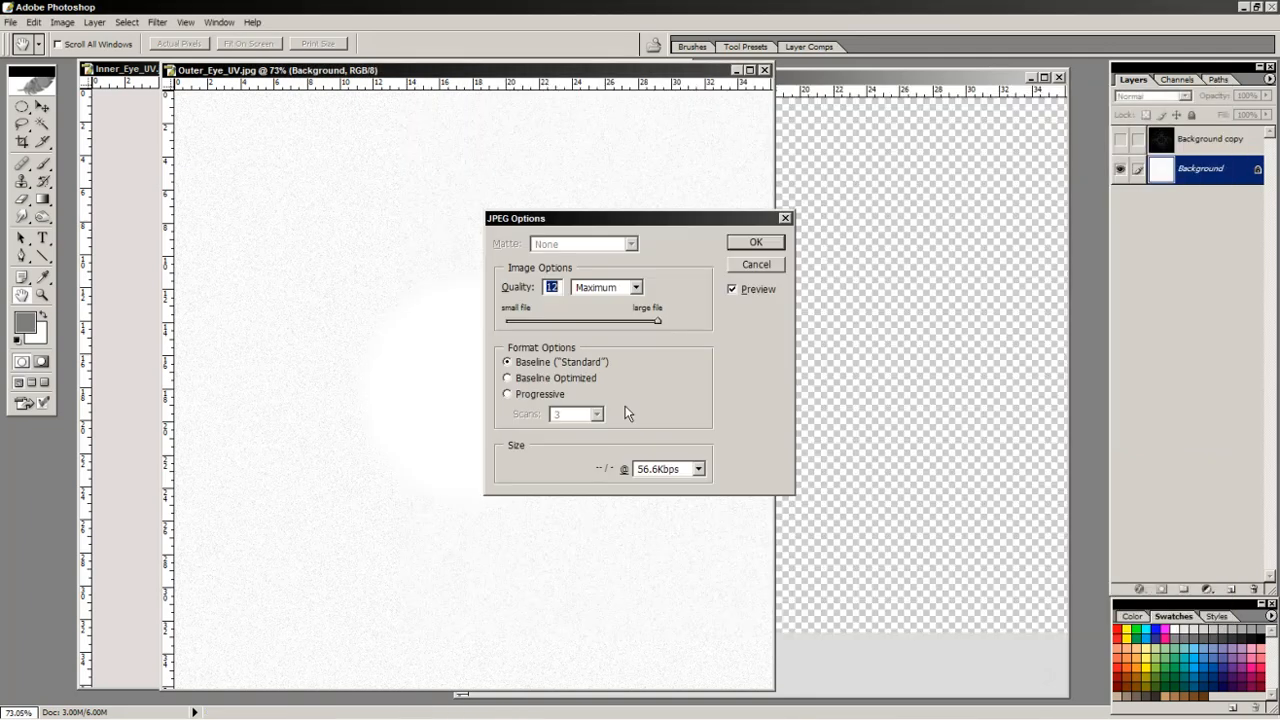
{"action": "key", "text": "Return"}
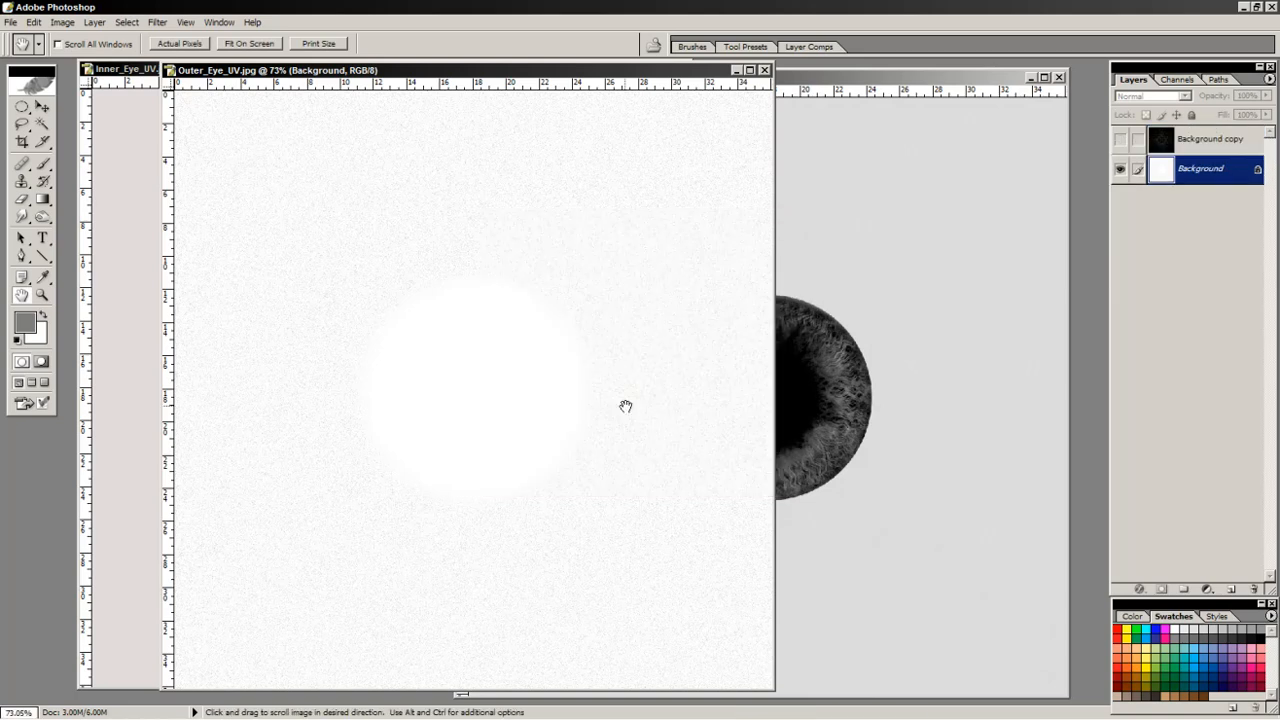
Switch to Maya and reload the Inner_Eye_Color.jpg texture feeding the color of the inner eye's Inner_Eye_M material.
{"action": "key", "text": "alt+Tab"}
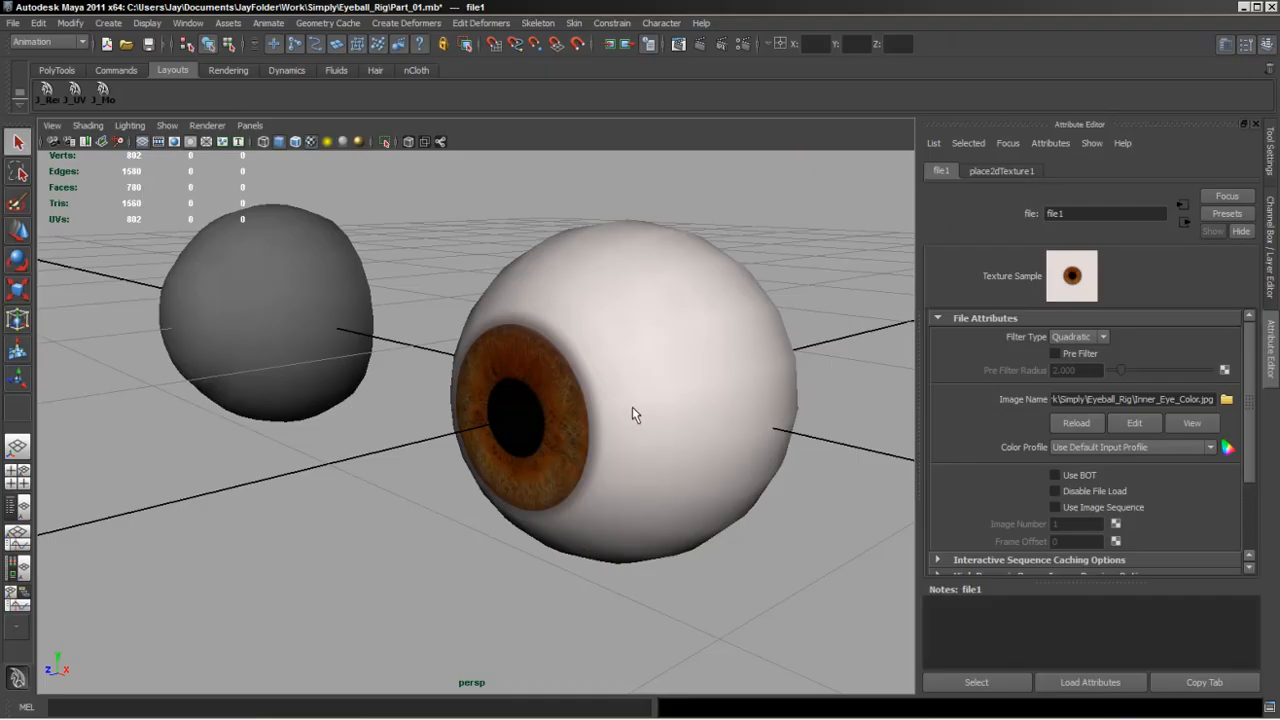
{"action": "right_click_drag", "start_coordinate": [632, 408], "coordinate": [531, 411], "text": "alt"}
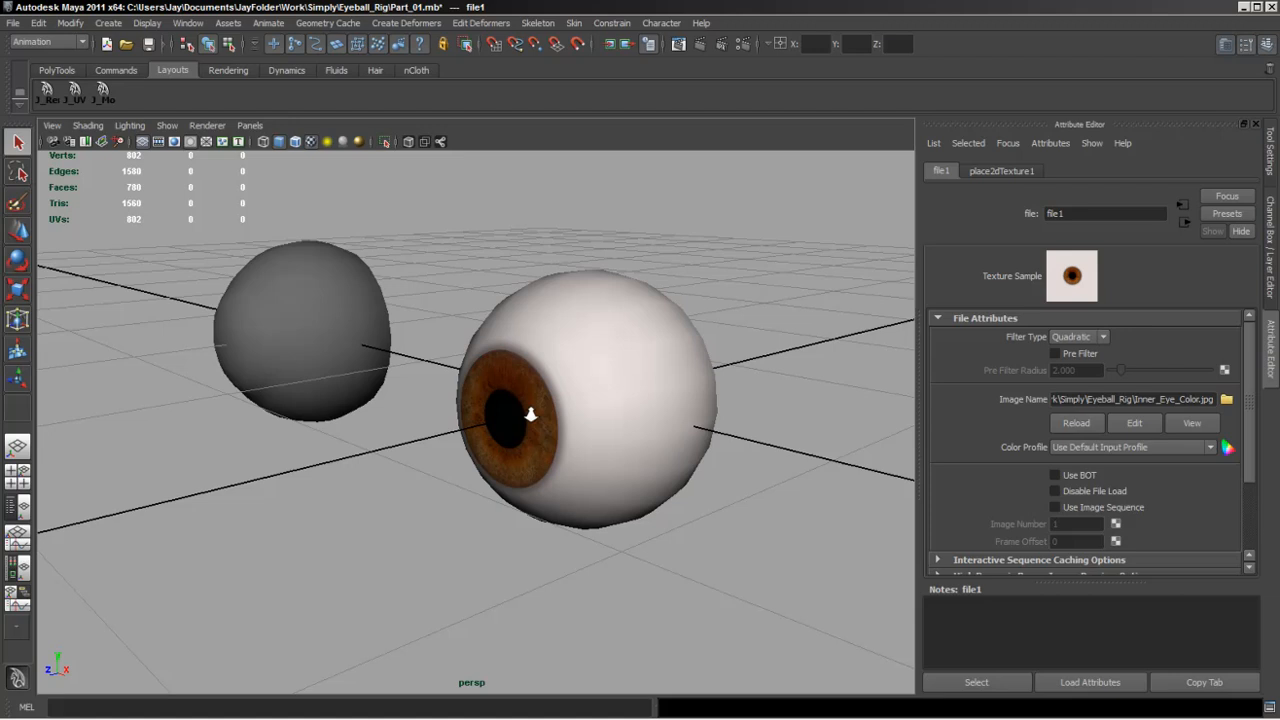
{"action": "left_click_drag", "start_coordinate": [531, 411], "coordinate": [551, 488], "text": "alt"}
{"action": "left_click", "coordinate": [607, 456]}
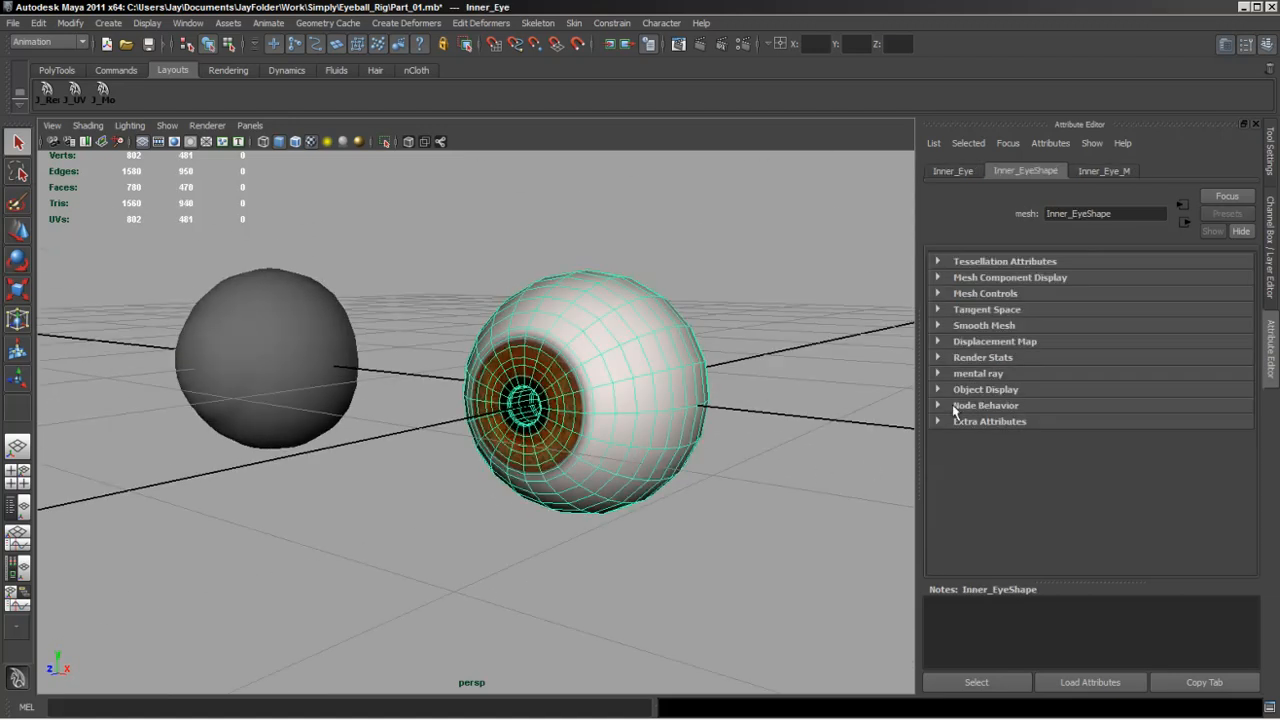
{"action": "left_click", "coordinate": [1100, 171]}
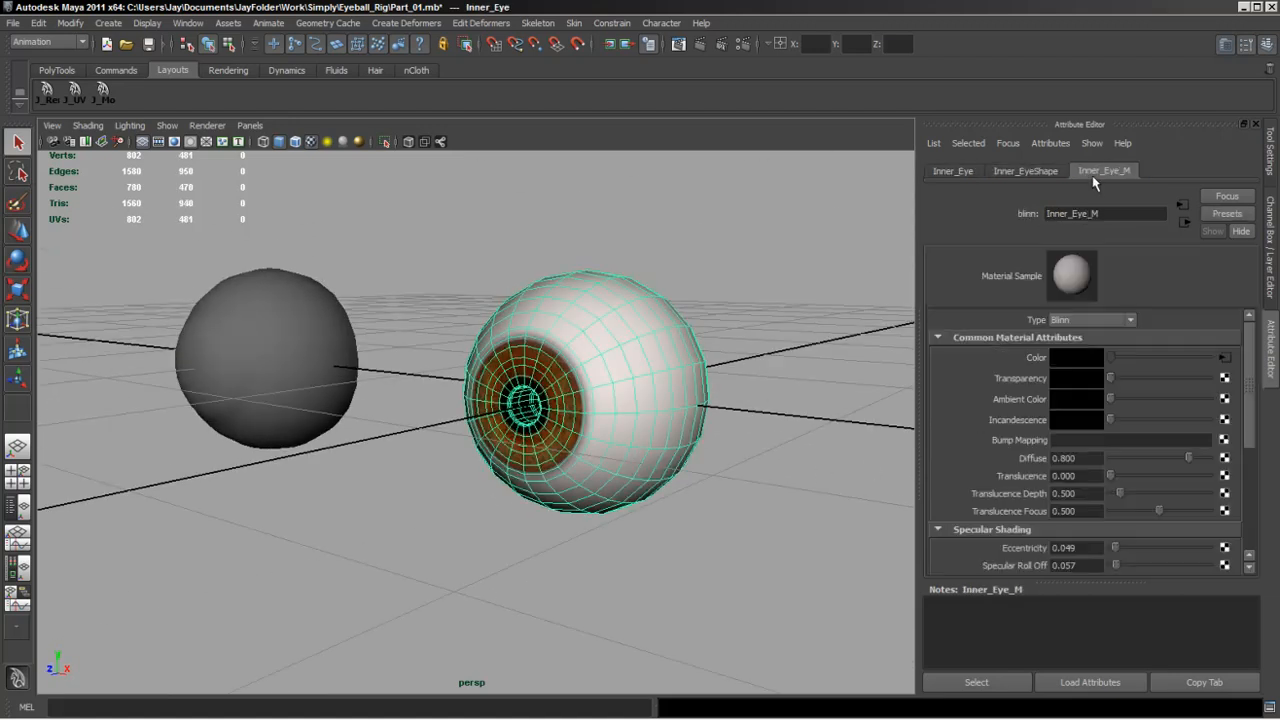
{"action": "left_click", "coordinate": [1224, 358]}
{"action": "left_click", "coordinate": [1088, 427]}
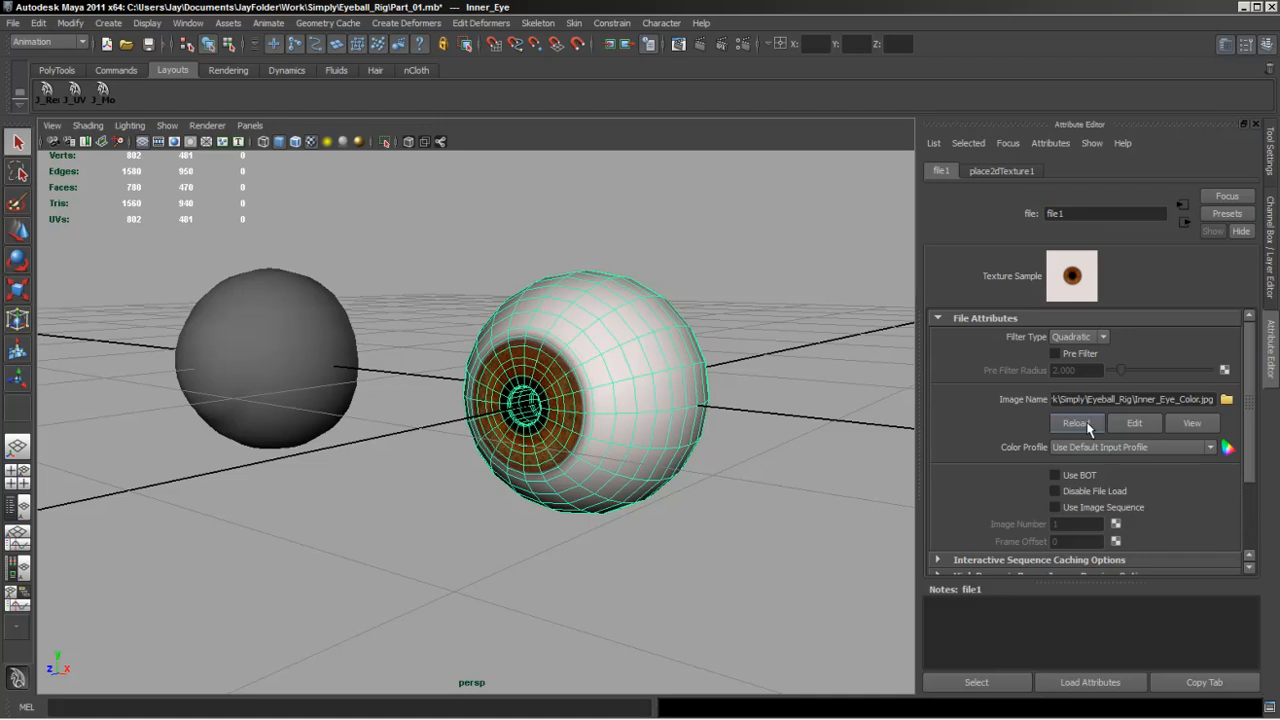
Raise the transparency of the outer eye's Outer_Eye_M material to a light grey.
{"action": "left_click_drag", "start_coordinate": [600, 390], "coordinate": [318, 360], "text": "alt"}
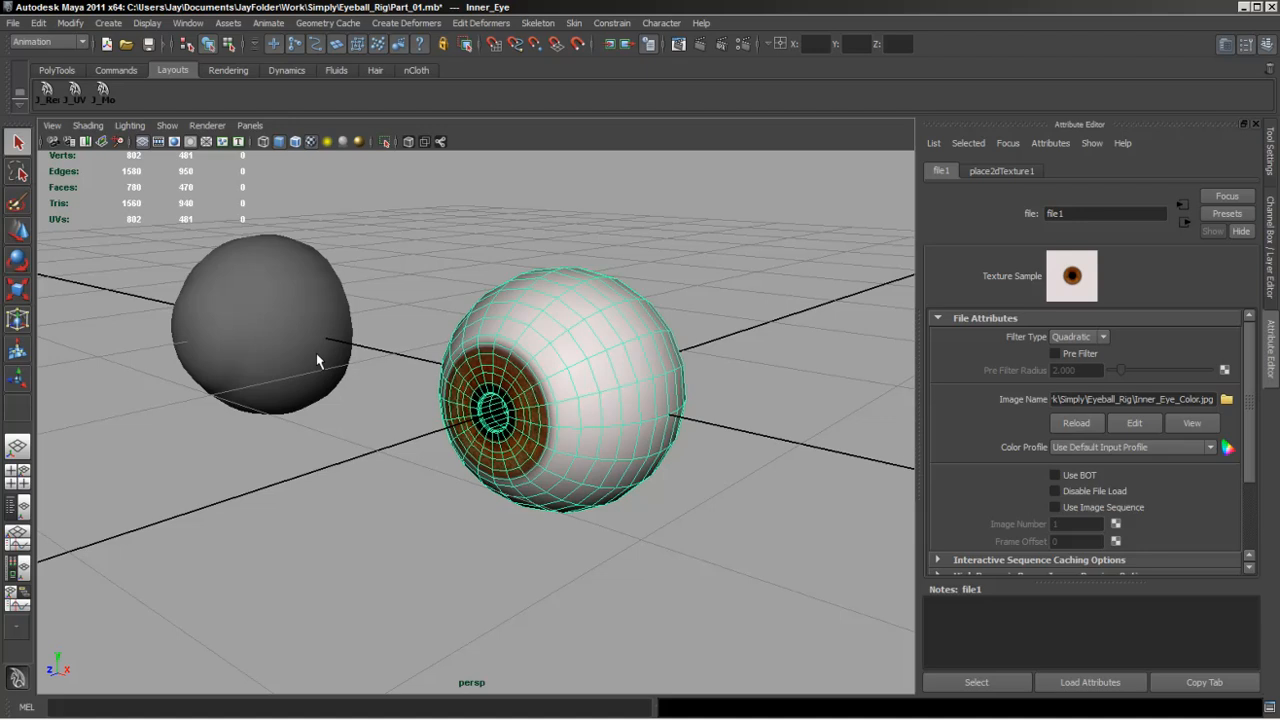
{"action": "left_click", "coordinate": [318, 360]}
{"action": "left_click", "coordinate": [1113, 171]}
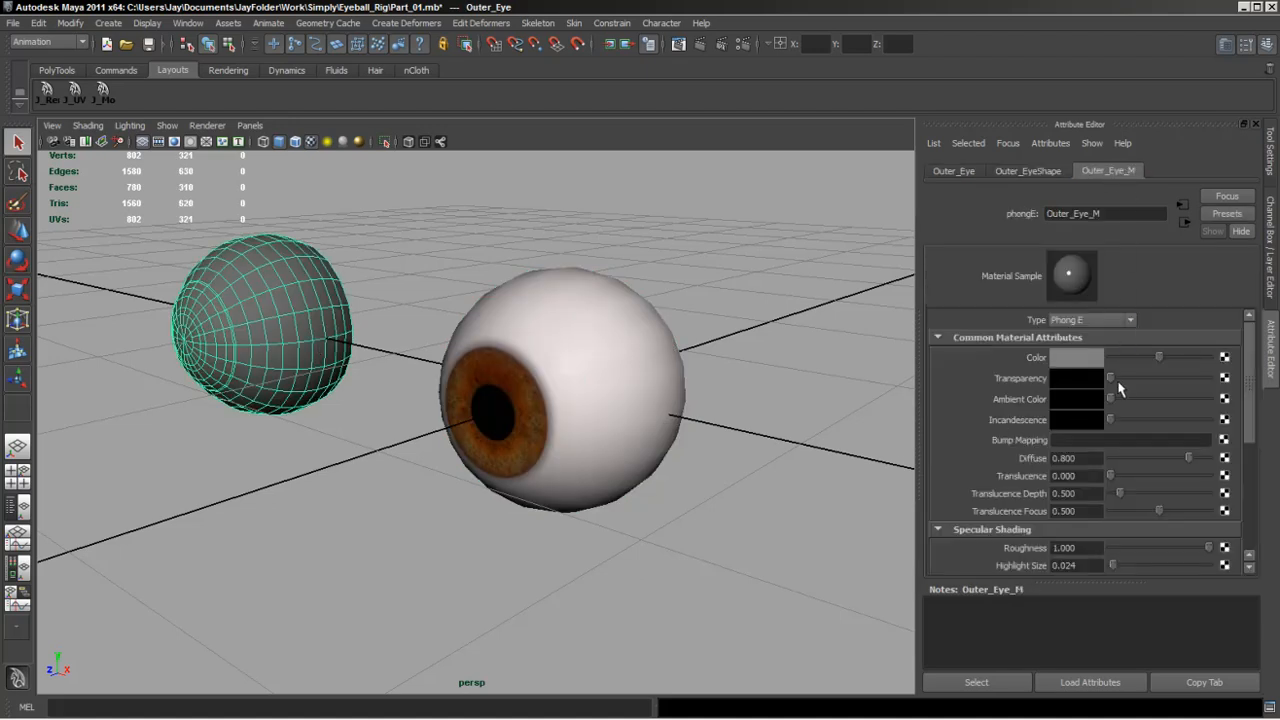
{"action": "left_click_drag", "start_coordinate": [1112, 381], "coordinate": [1180, 386]}
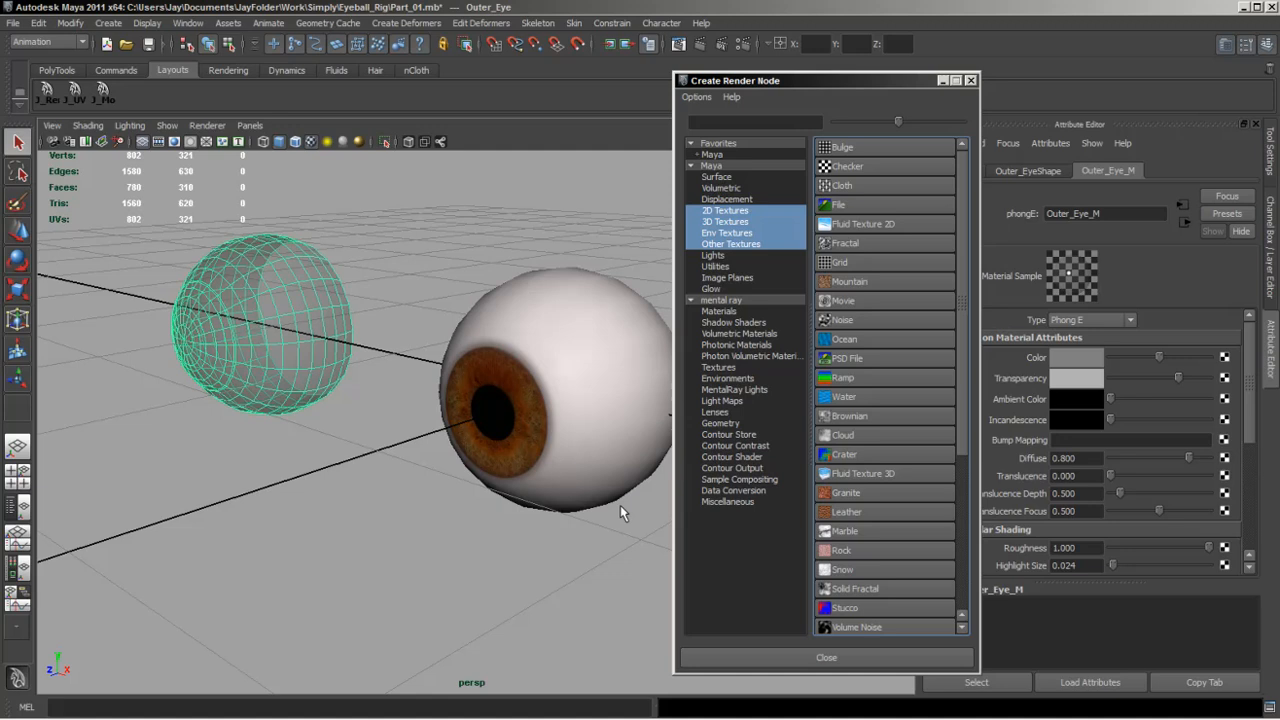
Connect a File texture as the Outer_Eye_M material's bump map and load Outer_Eye_Bump.jpg into it.
{"action": "left_click", "coordinate": [850, 207]}
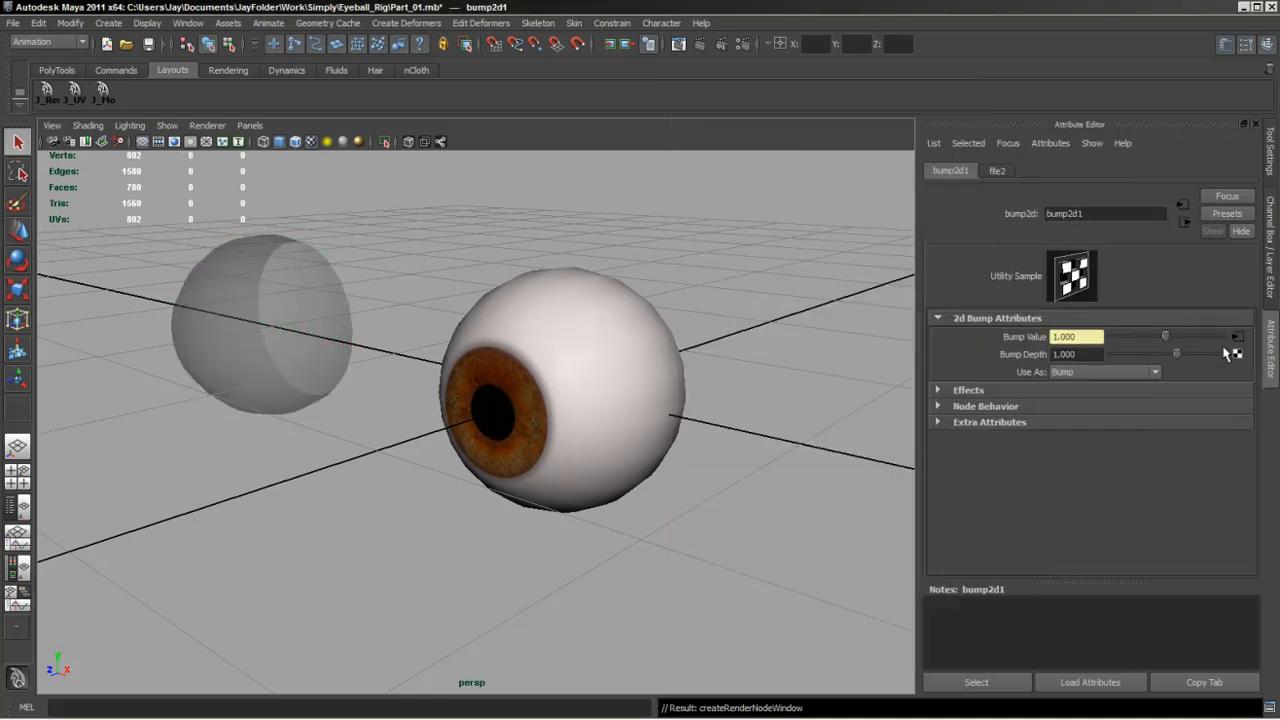
{"action": "left_click", "coordinate": [1239, 340]}
{"action": "left_click", "coordinate": [1225, 400]}
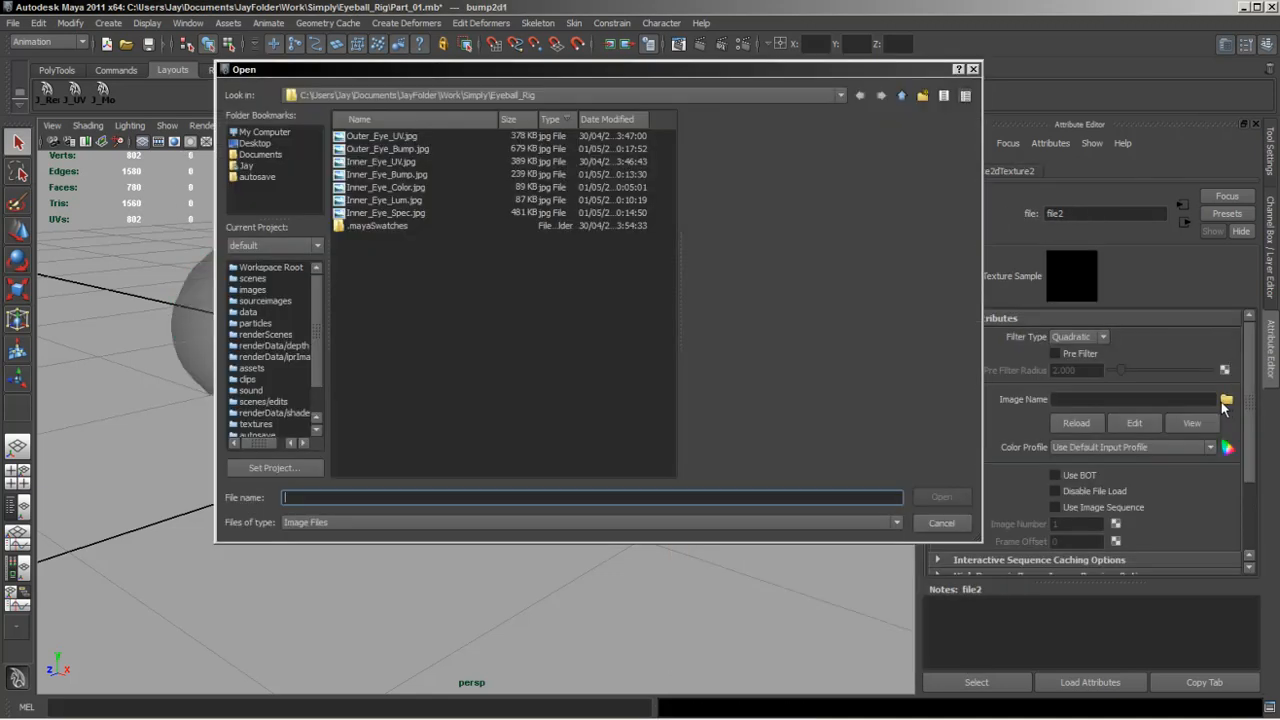
{"action": "left_click", "coordinate": [385, 149]}
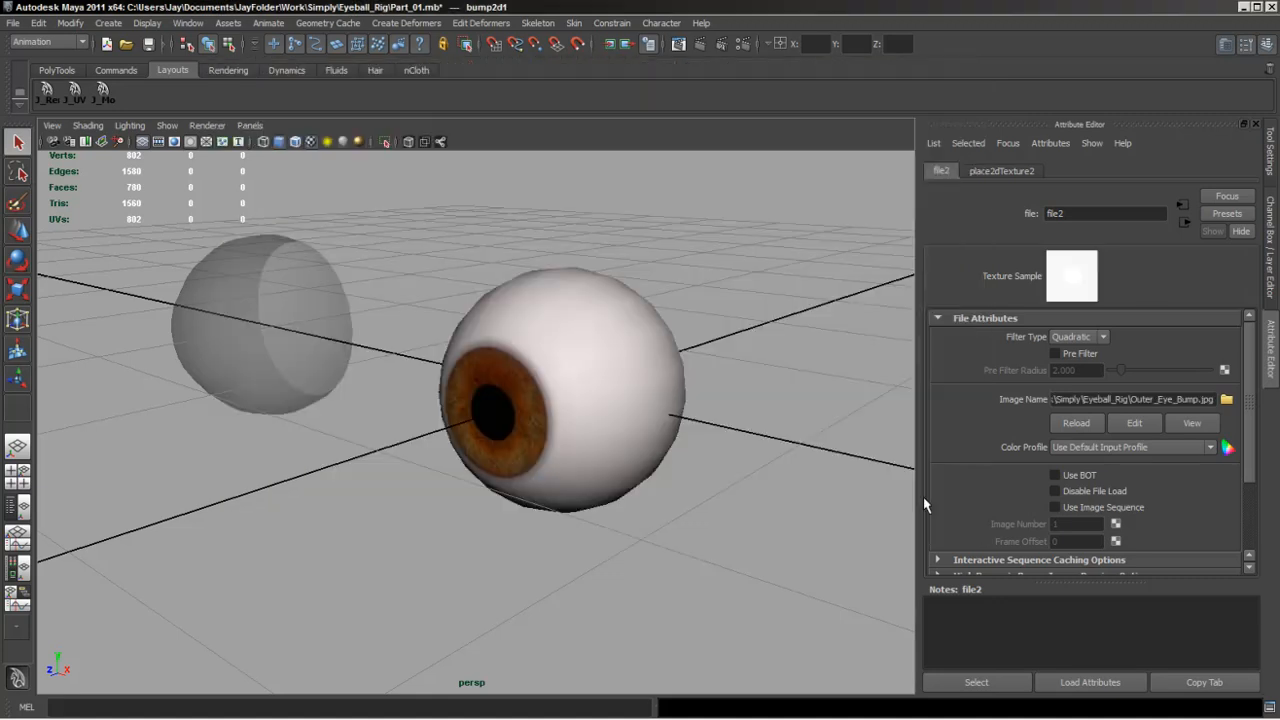
{"action": "left_click", "coordinate": [930, 500]}
Set the outer eye bump node's Bump Depth to 0.01.
{"action": "left_click", "coordinate": [1184, 222]}
{"action": "left_click", "coordinate": [1070, 354]}
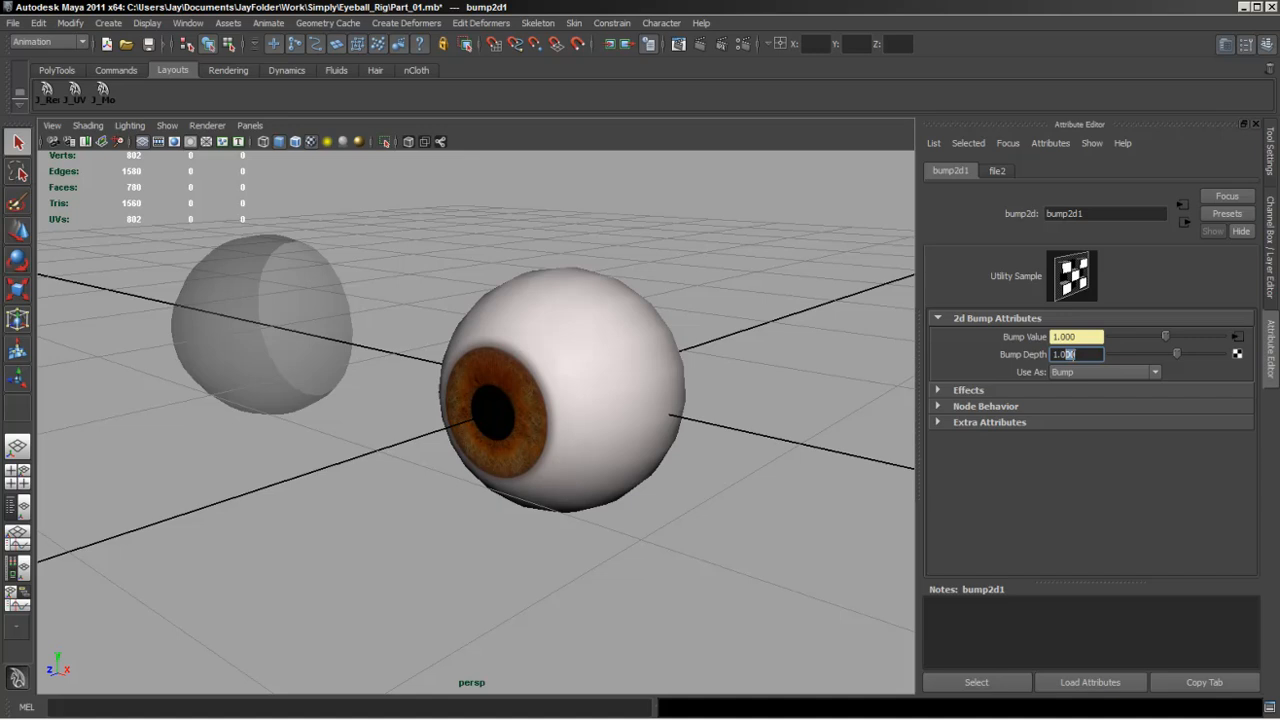
{"action": "type", "text": ".01"}
{"action": "key", "text": "Return"}
Turn on wireframe-on-shaded display in the perspective view.
{"action": "left_click_drag", "start_coordinate": [512, 392], "coordinate": [493, 463], "text": "alt"}
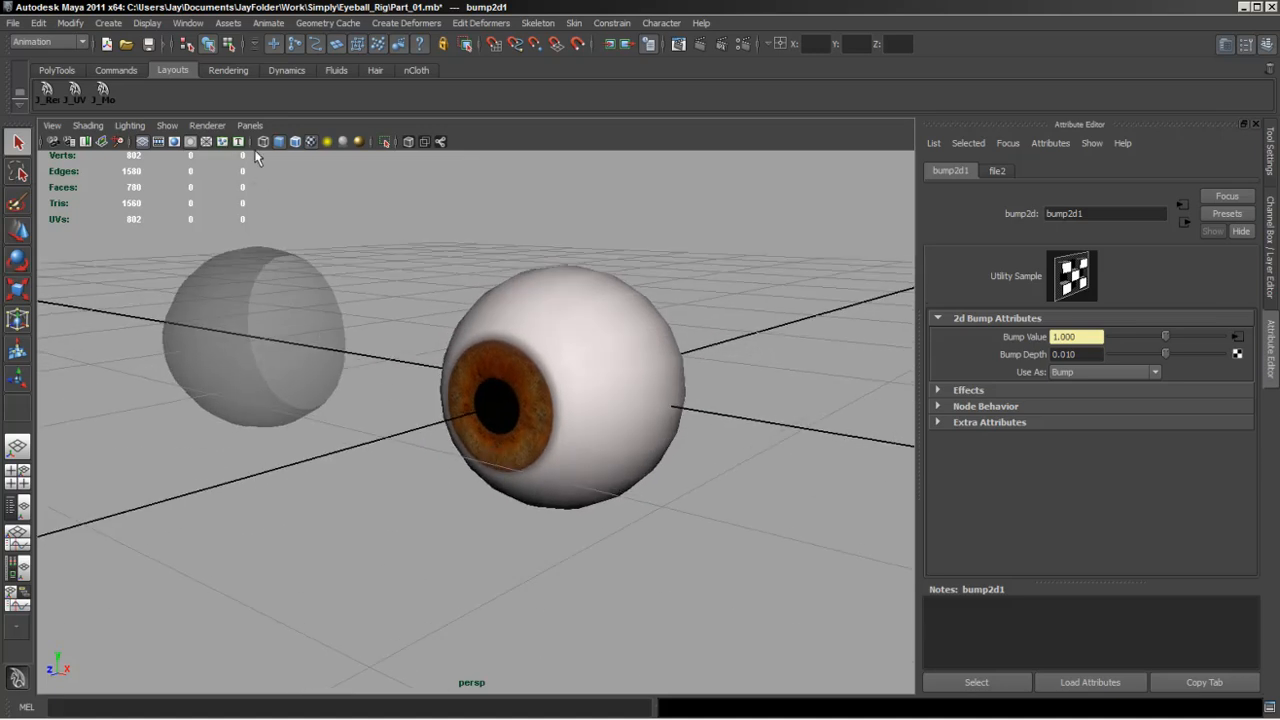
{"action": "left_click", "coordinate": [295, 141]}
{"action": "left_click_drag", "start_coordinate": [294, 280], "coordinate": [454, 424], "text": "alt"}
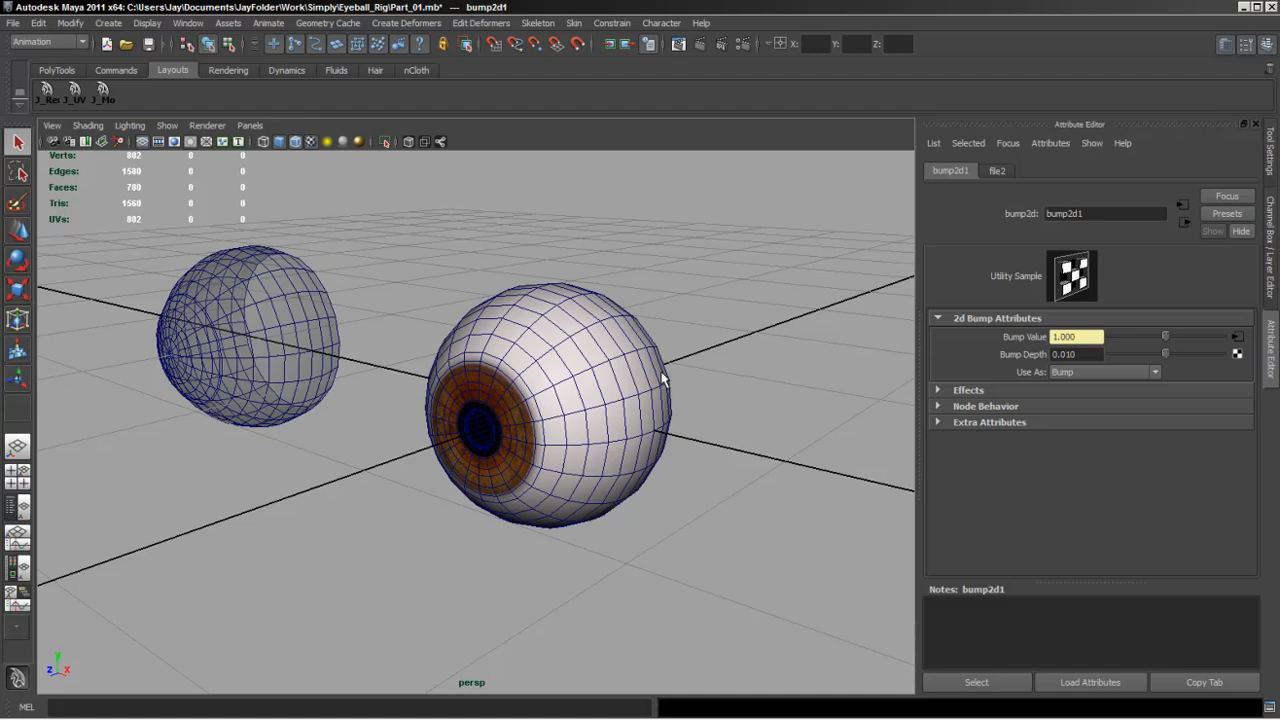
Connect a File texture to the Ambient Color of the inner eye's Inner_Eye_M material and load Inner_Eye_Lum.jpg into it.
{"action": "left_click", "coordinate": [632, 392]}
{"action": "left_click", "coordinate": [1100, 172]}
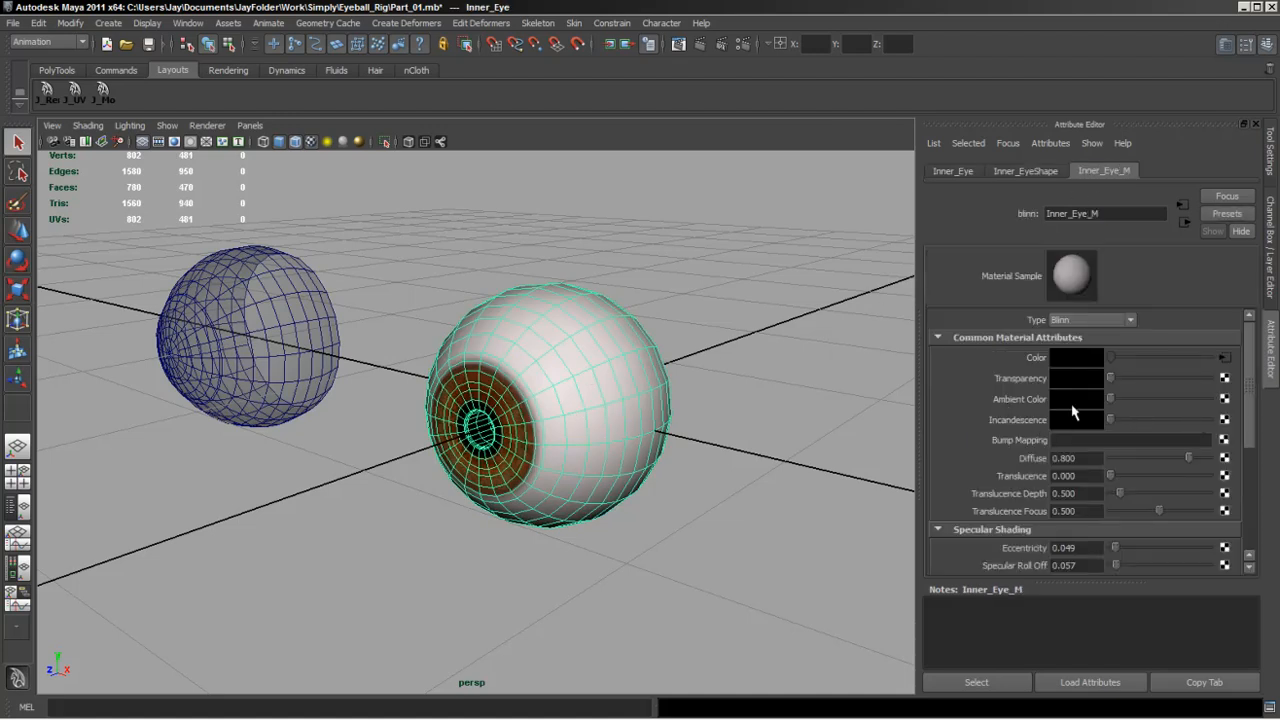
{"action": "left_click", "coordinate": [1224, 399]}
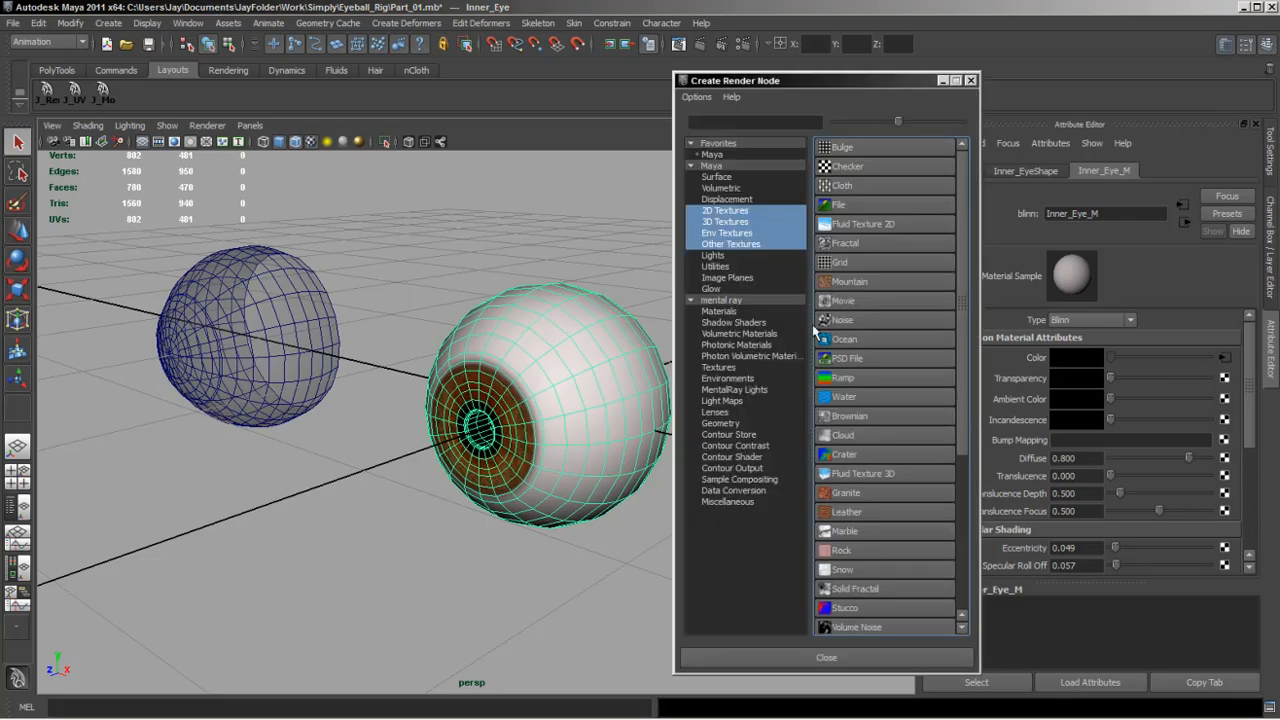
{"action": "left_click", "coordinate": [853, 212]}
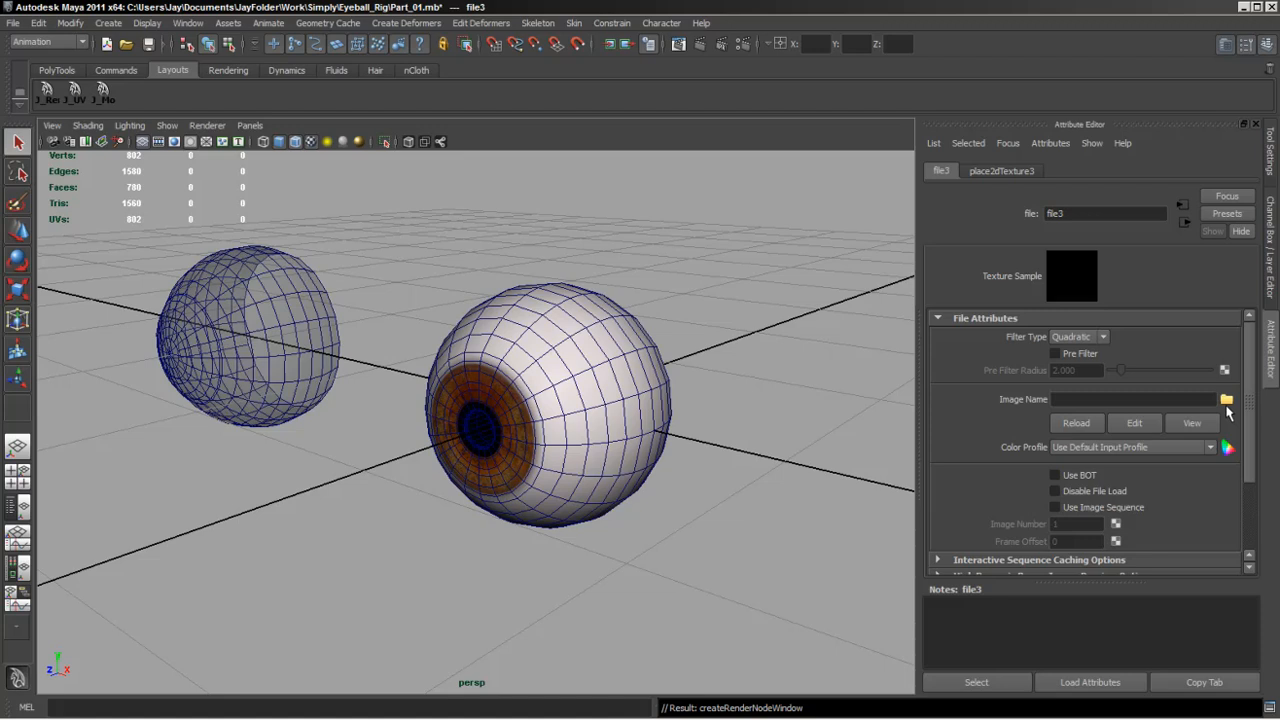
{"action": "left_click", "coordinate": [1226, 399]}
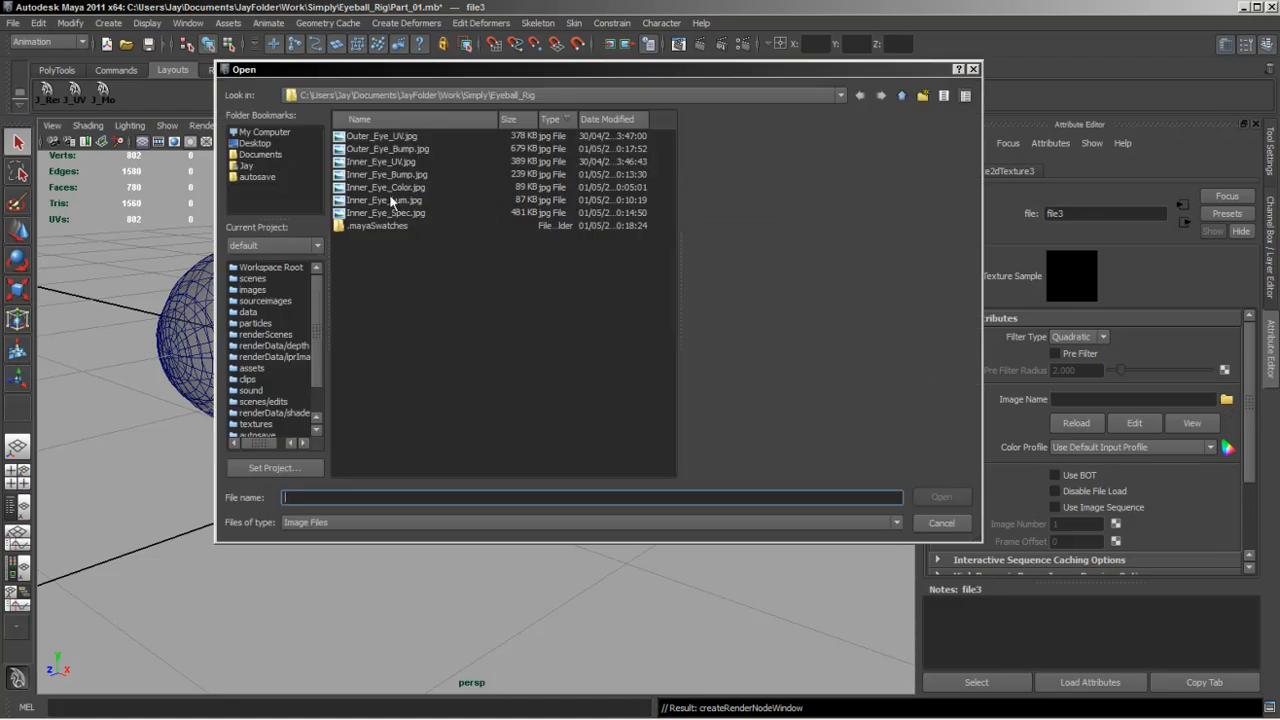
{"action": "left_click", "coordinate": [385, 202]}
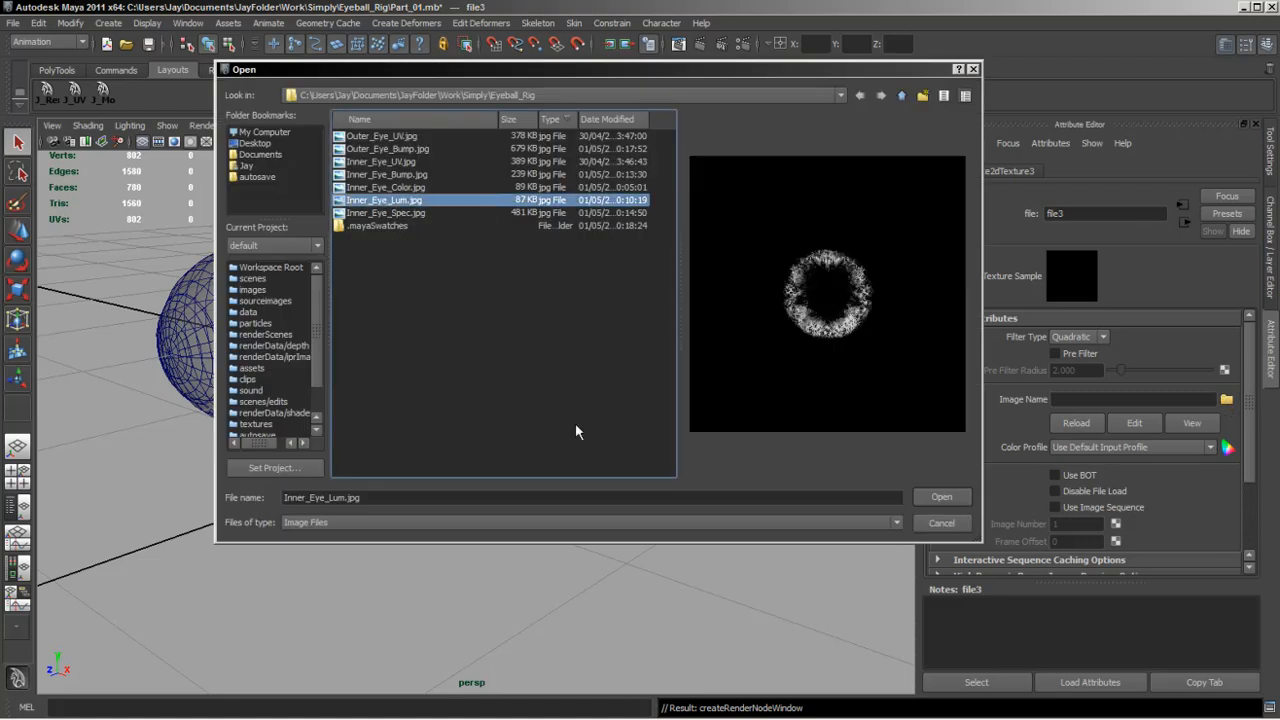
{"action": "left_click", "coordinate": [940, 497]}
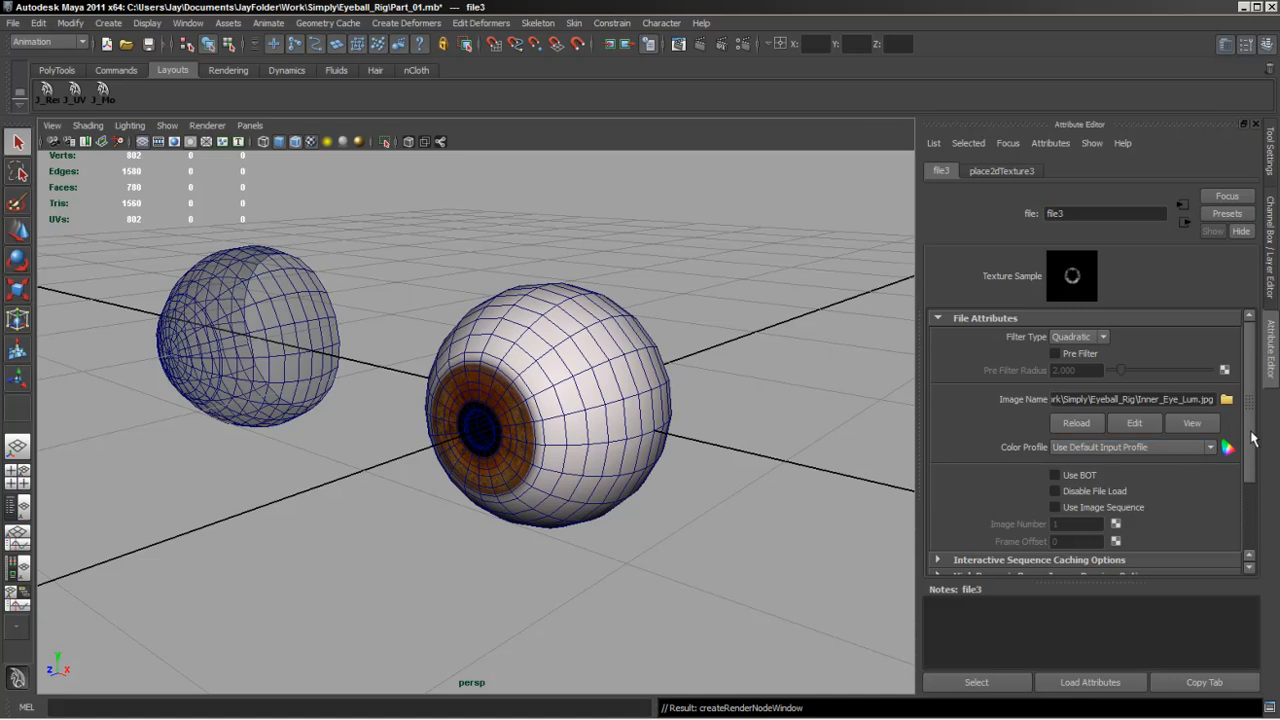
{"action": "scroll", "coordinate": [1250, 520], "scroll_direction": "down", "scroll_amount": 3}
{"action": "left_click_drag", "start_coordinate": [1253, 483], "coordinate": [1248, 438]}
{"action": "left_click_drag", "start_coordinate": [610, 479], "coordinate": [644, 452], "text": "alt"}
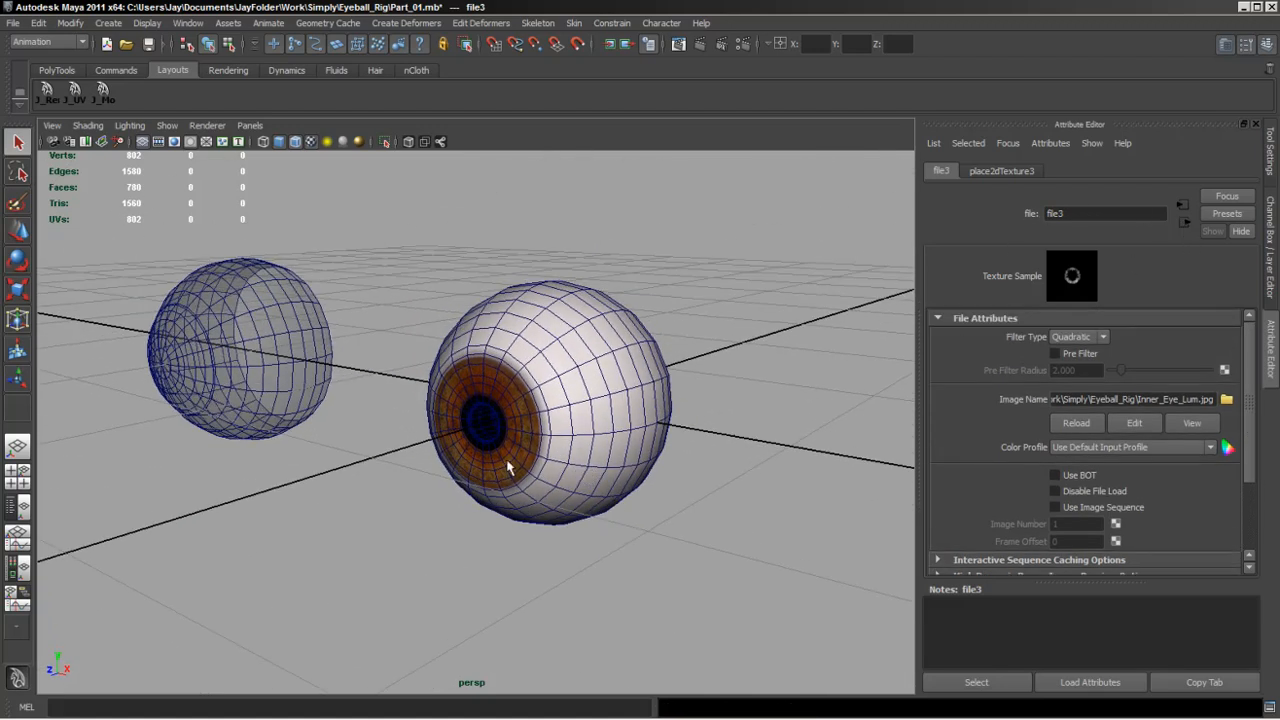
{"action": "left_click_drag", "start_coordinate": [540, 447], "coordinate": [516, 372], "text": "alt"}
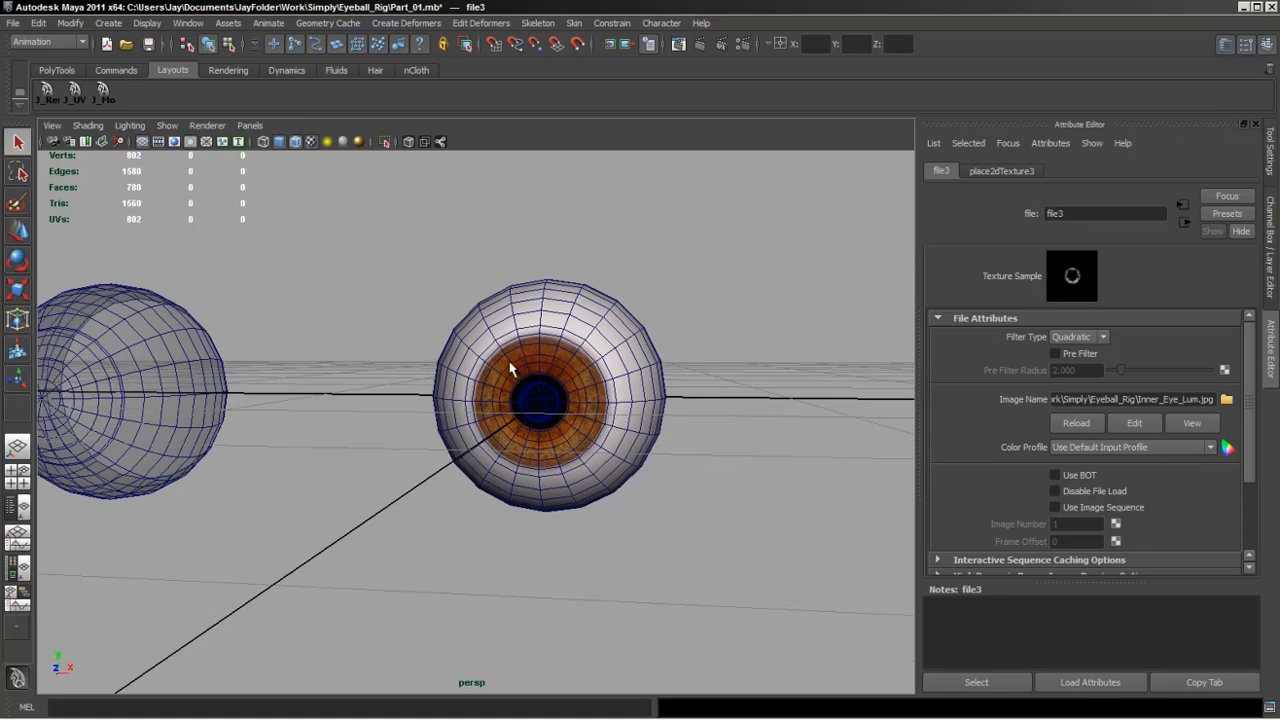
{"action": "left_click_drag", "start_coordinate": [584, 440], "coordinate": [528, 447], "text": "alt"}
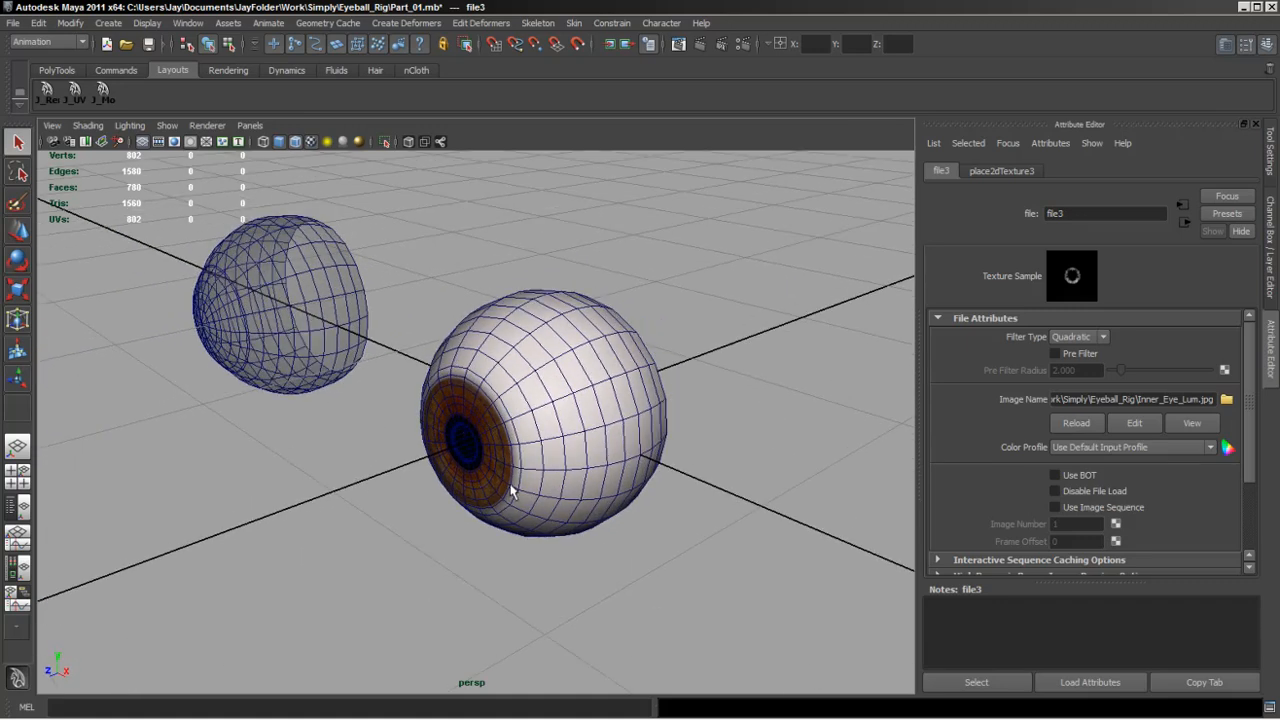
{"action": "left_click_drag", "start_coordinate": [511, 490], "coordinate": [527, 380], "text": "alt"}
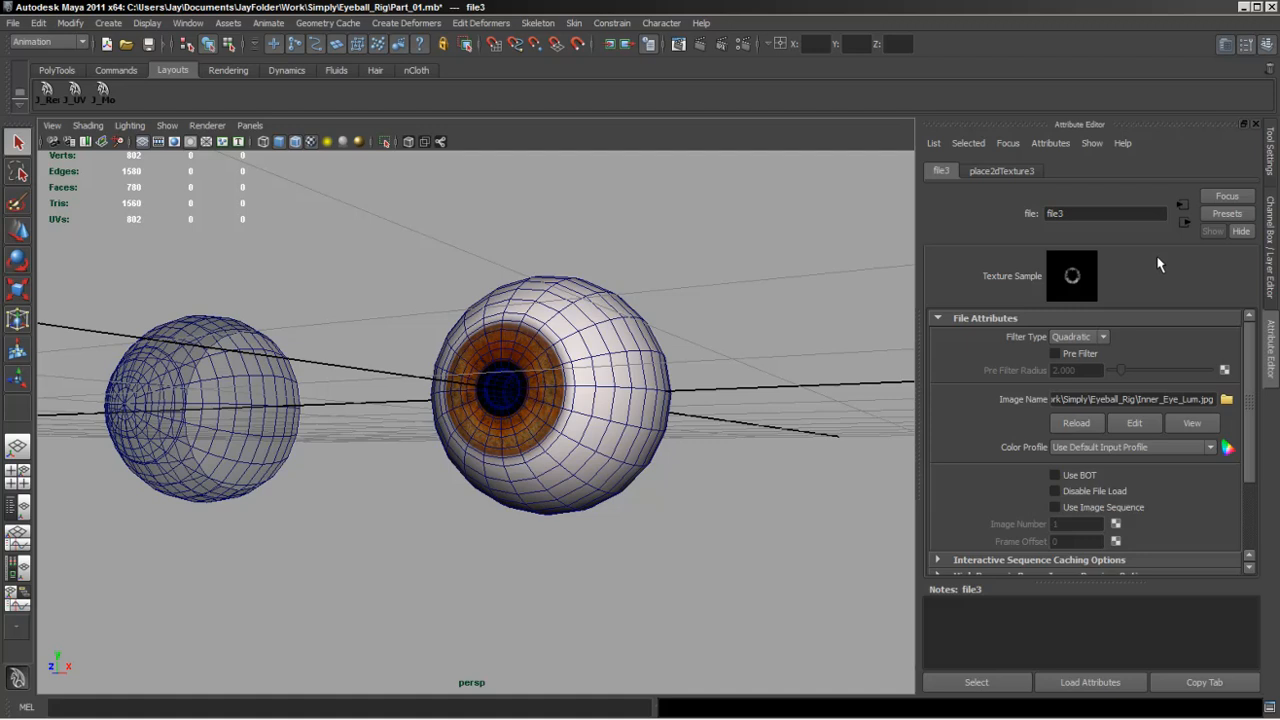
Connect a File texture as the Inner_Eye_M material's bump map and load Inner_Eye_Bump.jpg into it.
{"action": "left_click", "coordinate": [1184, 222]}
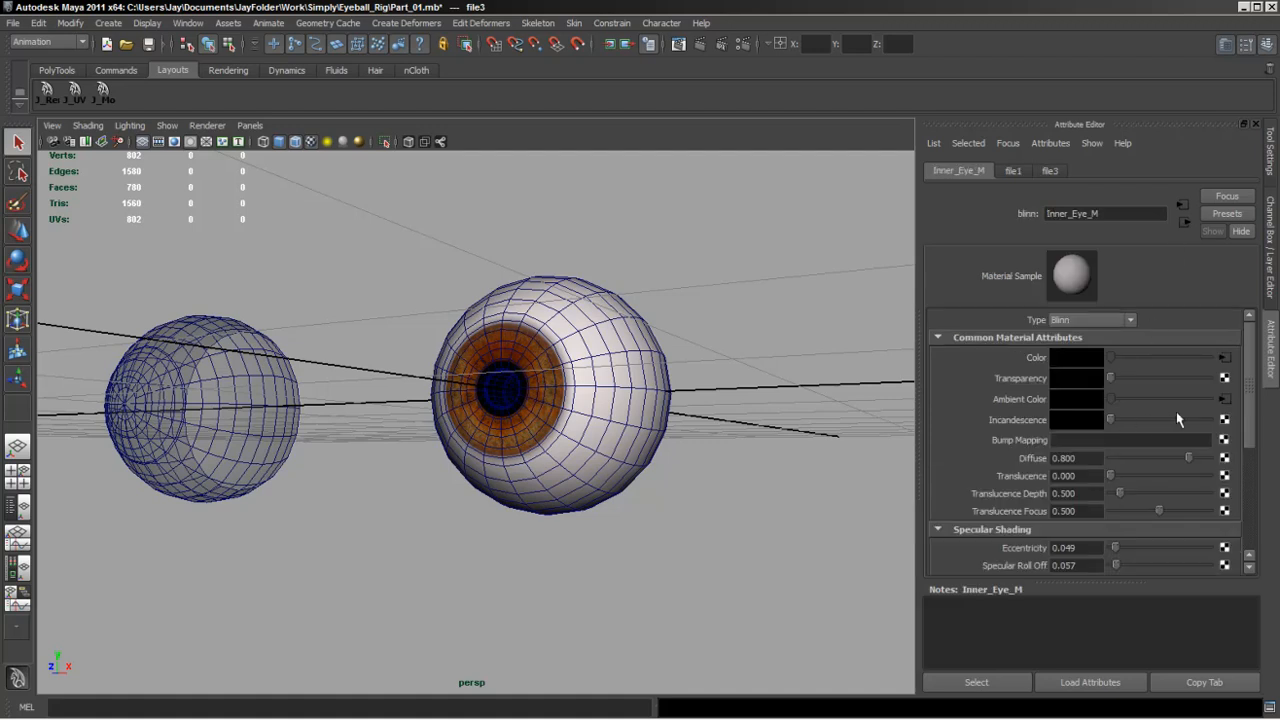
{"action": "left_click", "coordinate": [1224, 440]}
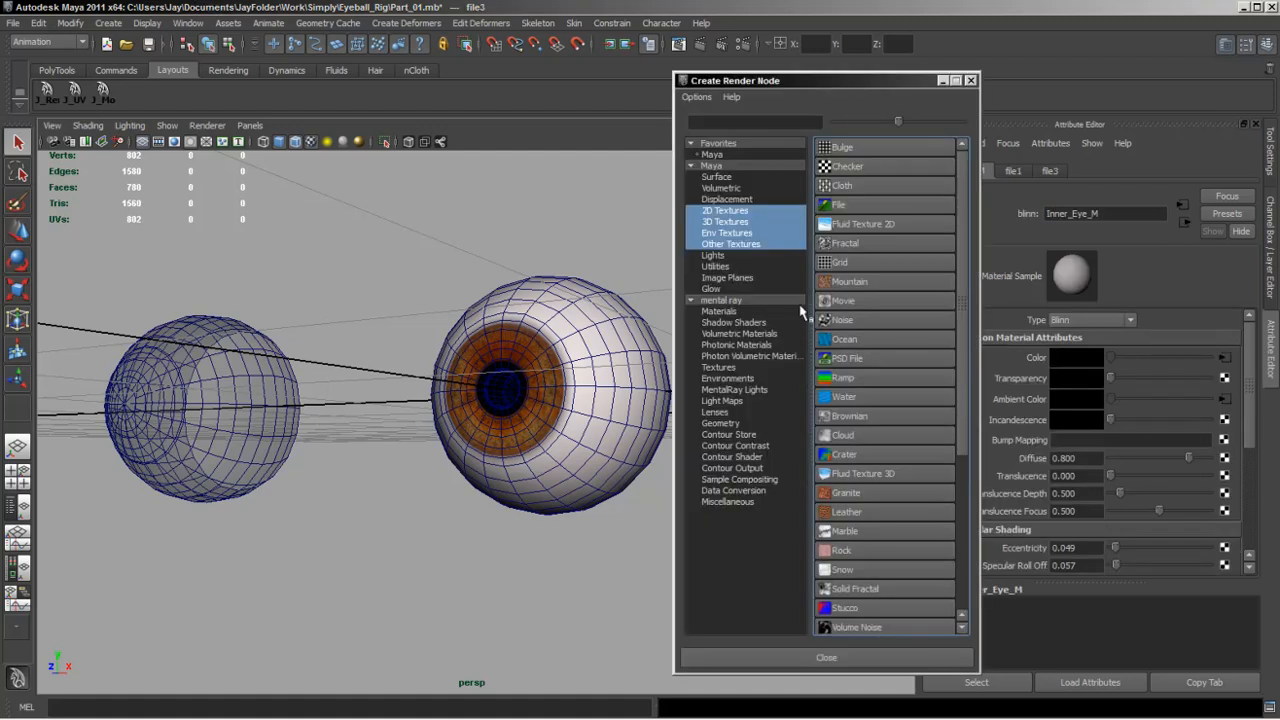
{"action": "left_click", "coordinate": [860, 214]}
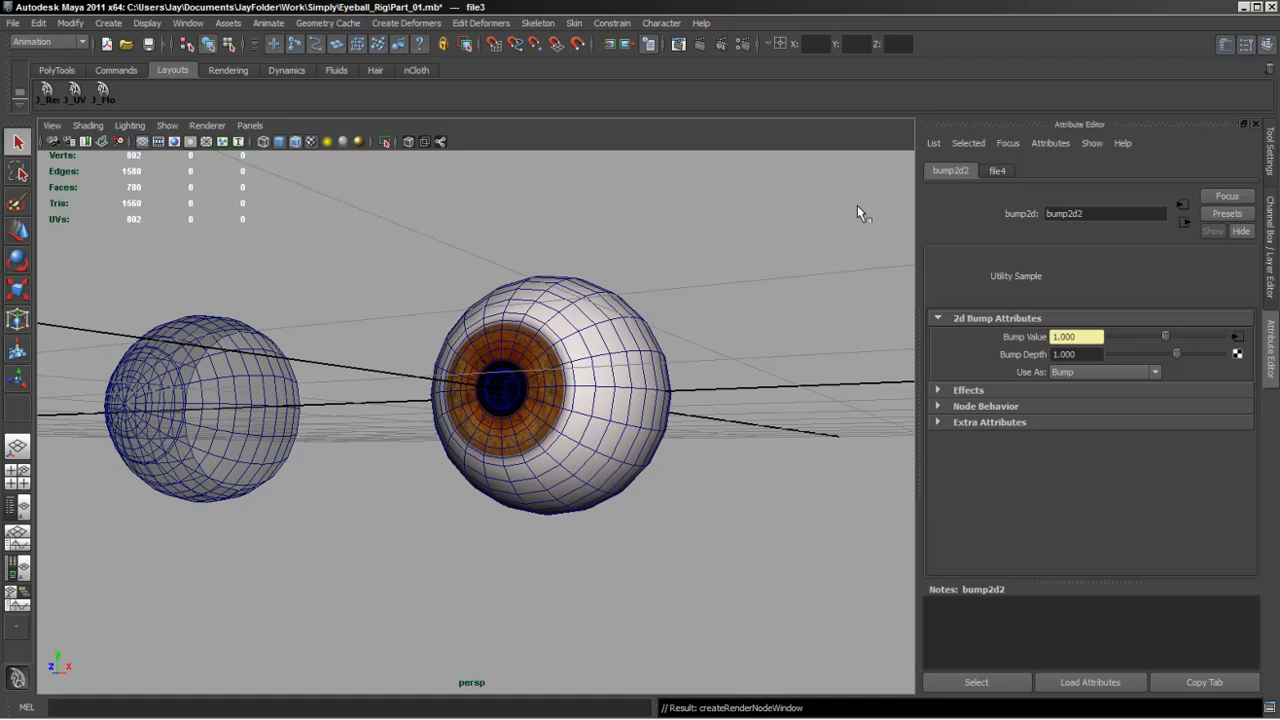
{"action": "left_click", "coordinate": [1237, 340]}
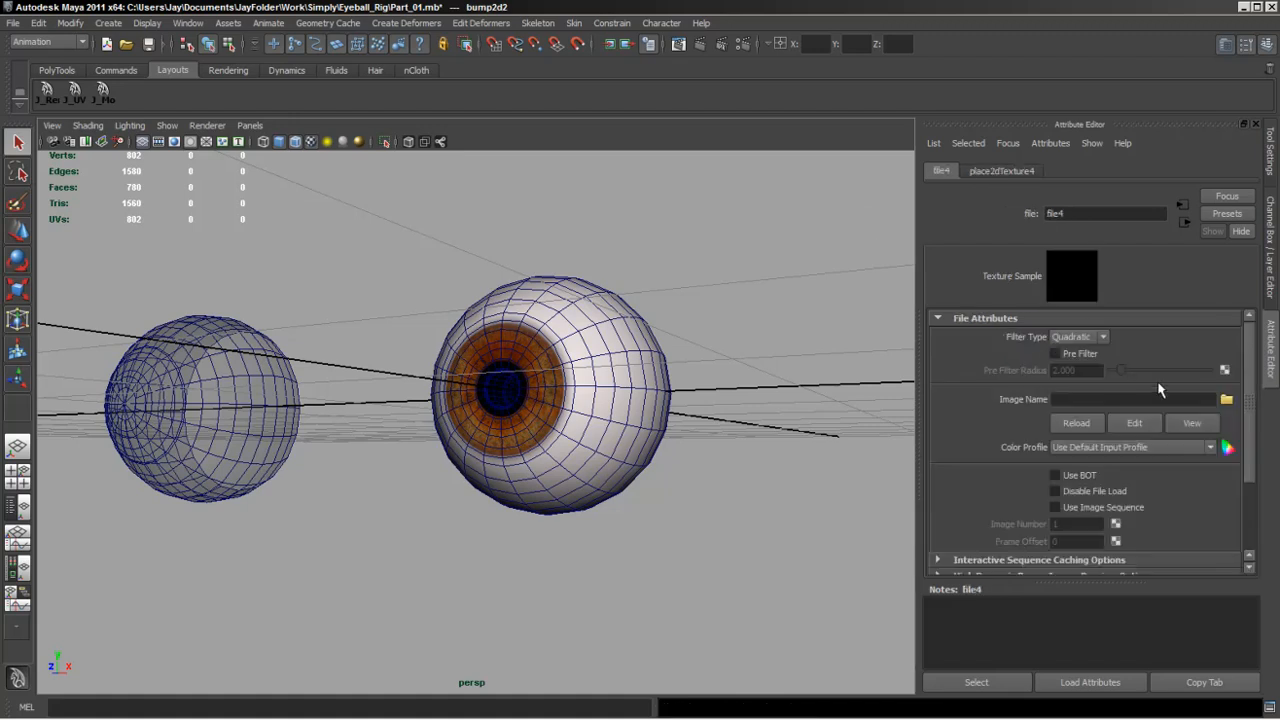
{"action": "left_click", "coordinate": [1226, 400]}
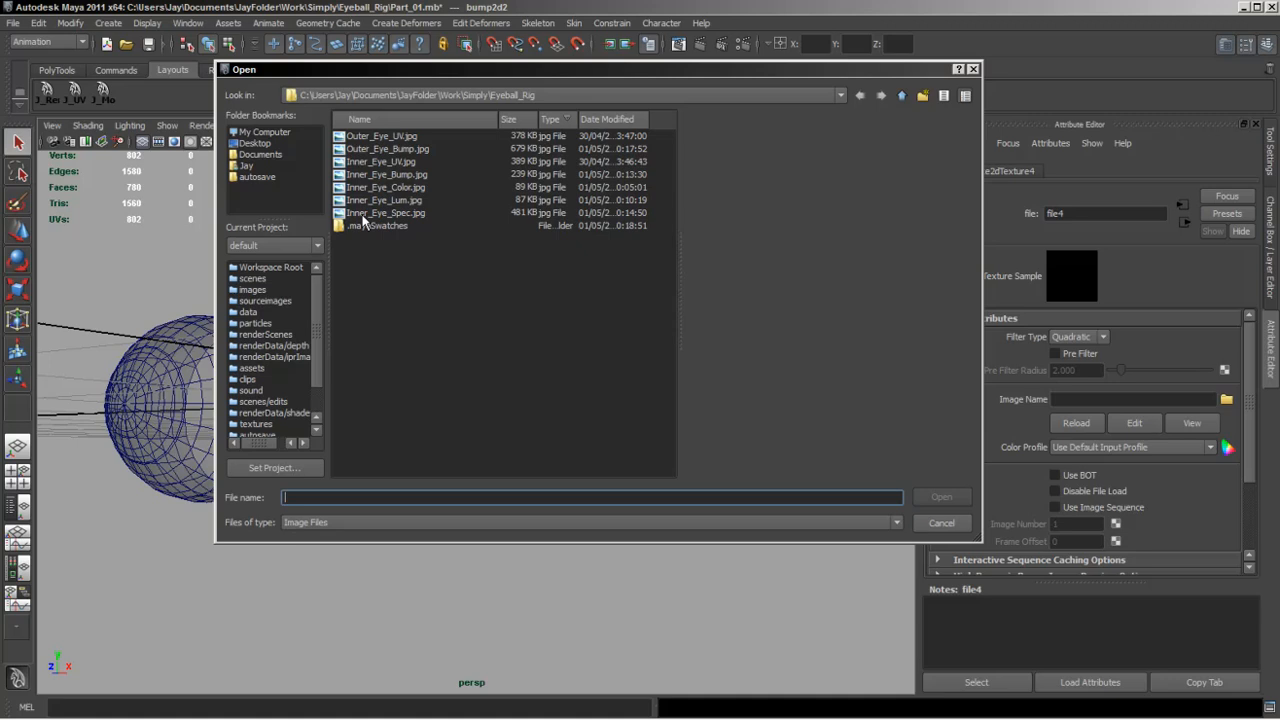
{"action": "left_click", "coordinate": [369, 175]}
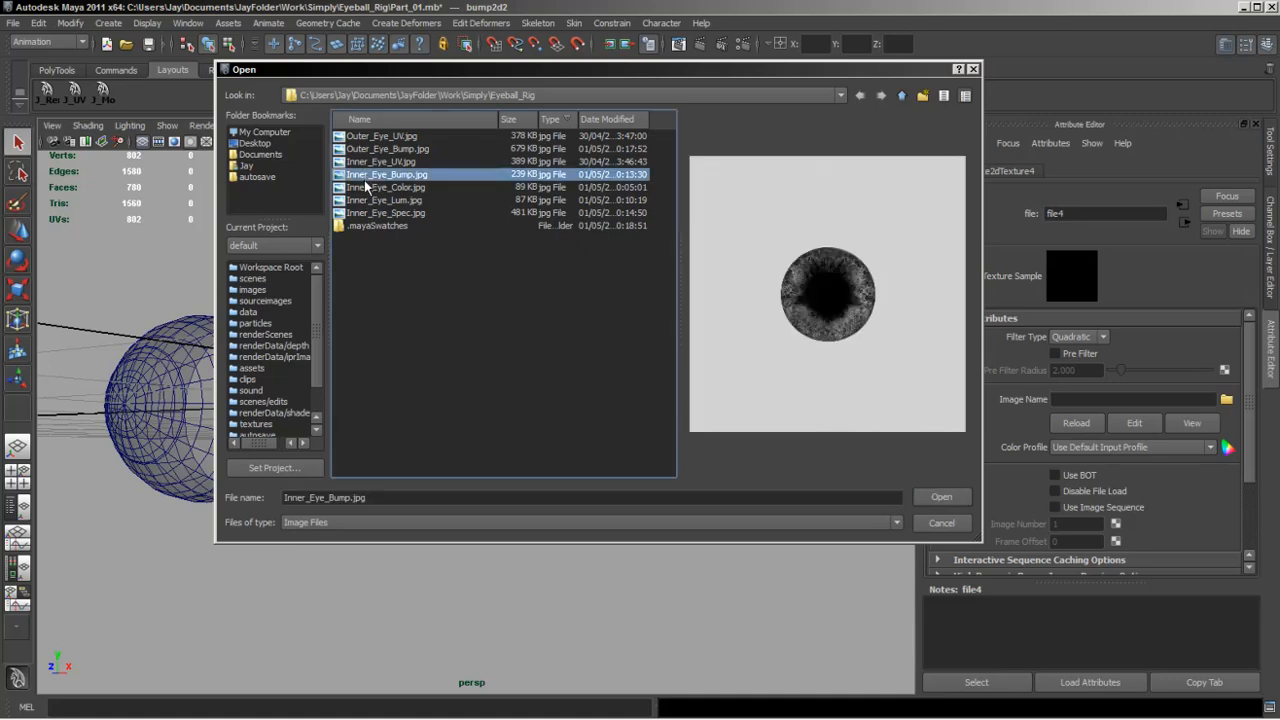
{"action": "left_click", "coordinate": [939, 499]}
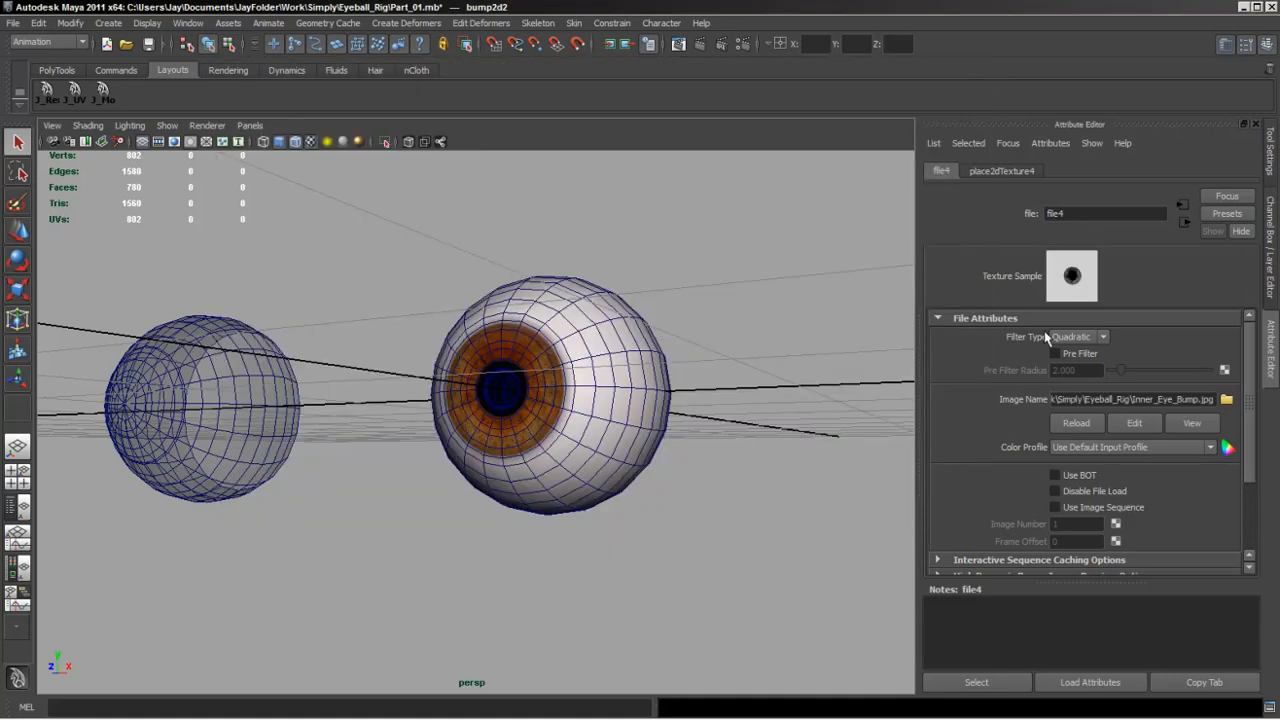
Set the inner eye bump node's Bump Depth to 0.01 and return to the Inner_Eye_M material's specular attributes.
{"action": "left_click", "coordinate": [1184, 223]}
{"action": "left_click_drag", "start_coordinate": [1096, 354], "coordinate": [1005, 354]}
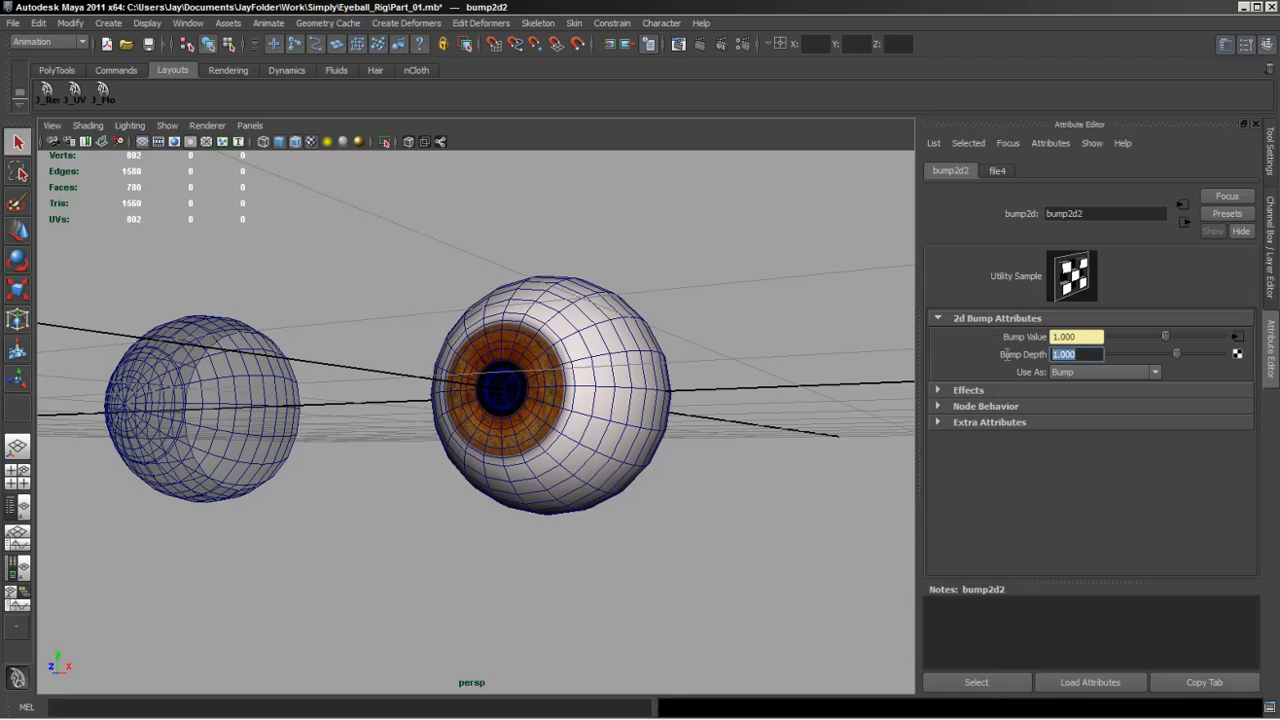
{"action": "type", "text": ".01"}
{"action": "key", "text": "Return"}
{"action": "left_click", "coordinate": [1182, 222]}
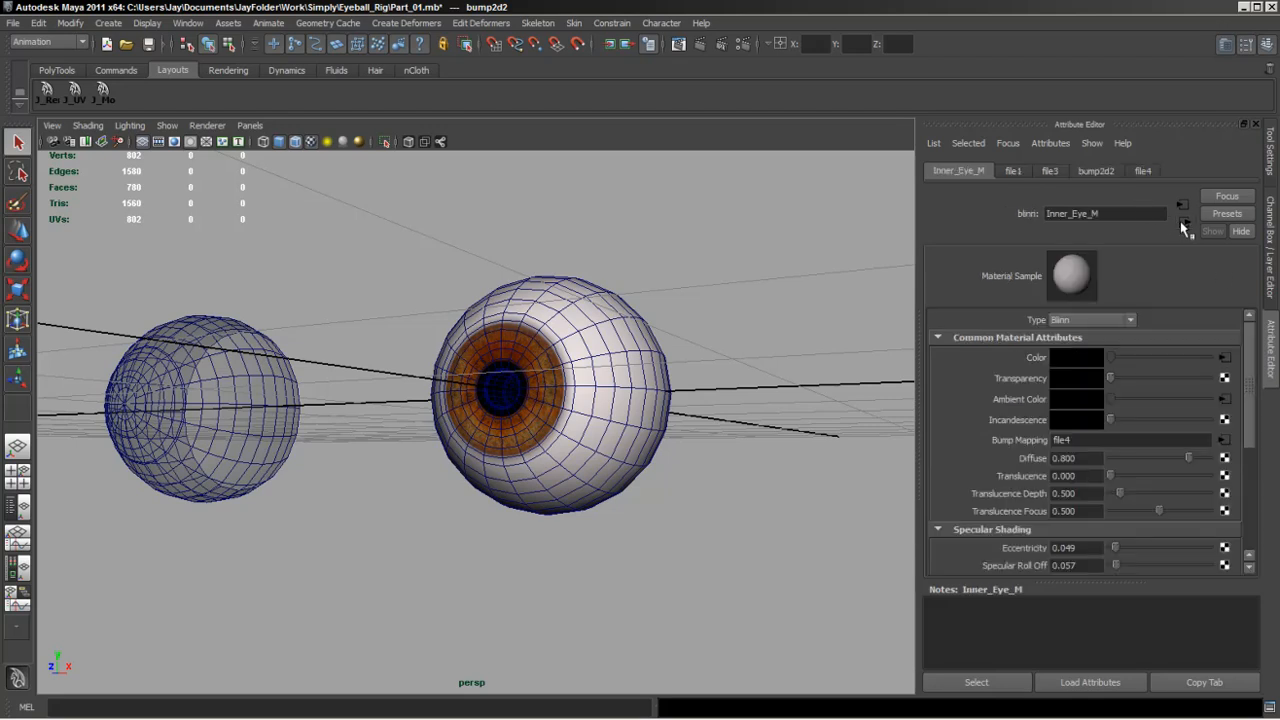
{"action": "mouse_move", "coordinate": [1248, 424]}
{"action": "left_mouse_down"}
{"action": "mouse_move", "coordinate": [1256, 503]}
{"action": "mouse_move", "coordinate": [1263, 456]}
{"action": "left_mouse_up"}
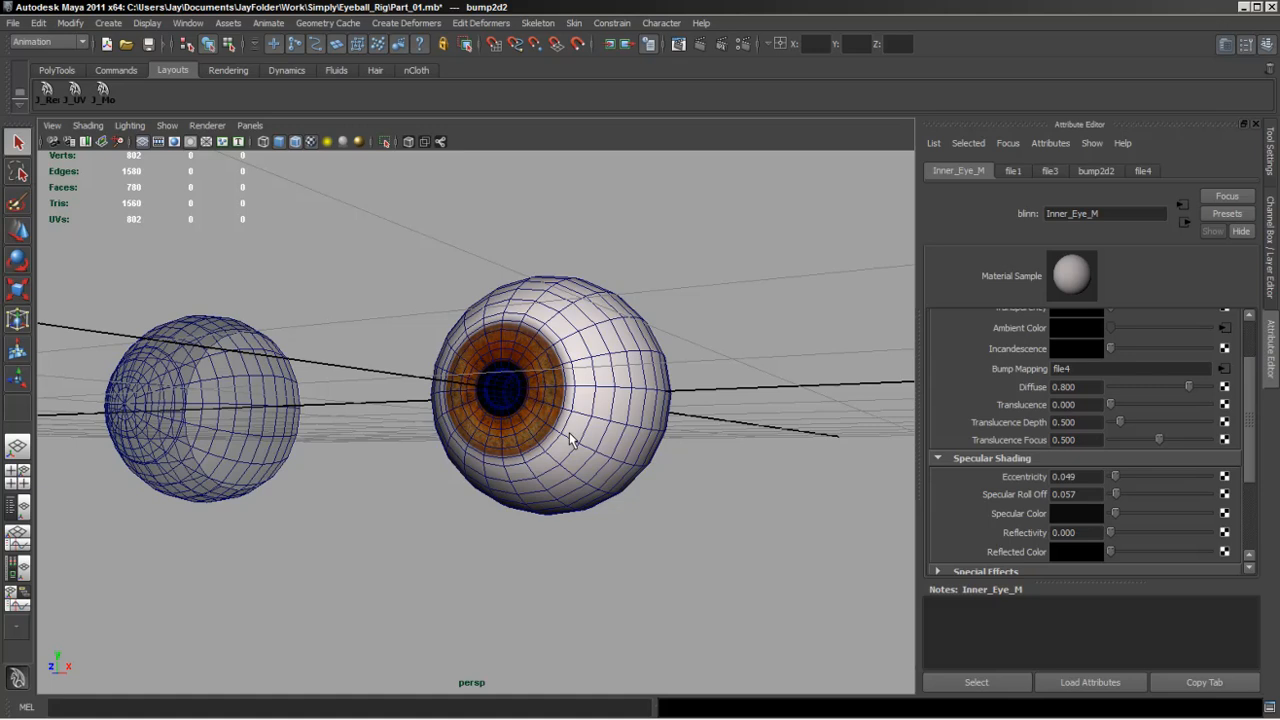
Move the outer eye back over the inner eye by setting its Translate X to 0.
{"action": "left_click_drag", "start_coordinate": [365, 406], "coordinate": [363, 440], "text": "alt"}
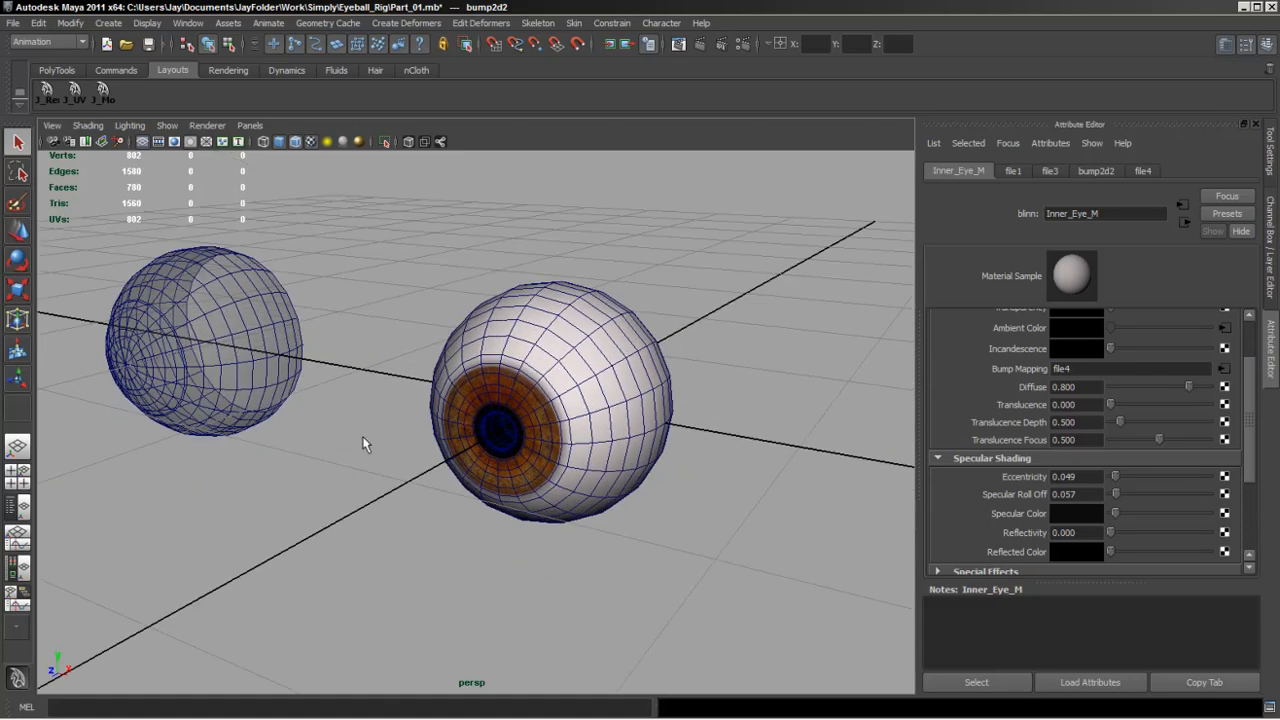
{"action": "right_click_drag", "start_coordinate": [514, 414], "coordinate": [431, 448], "text": "alt"}
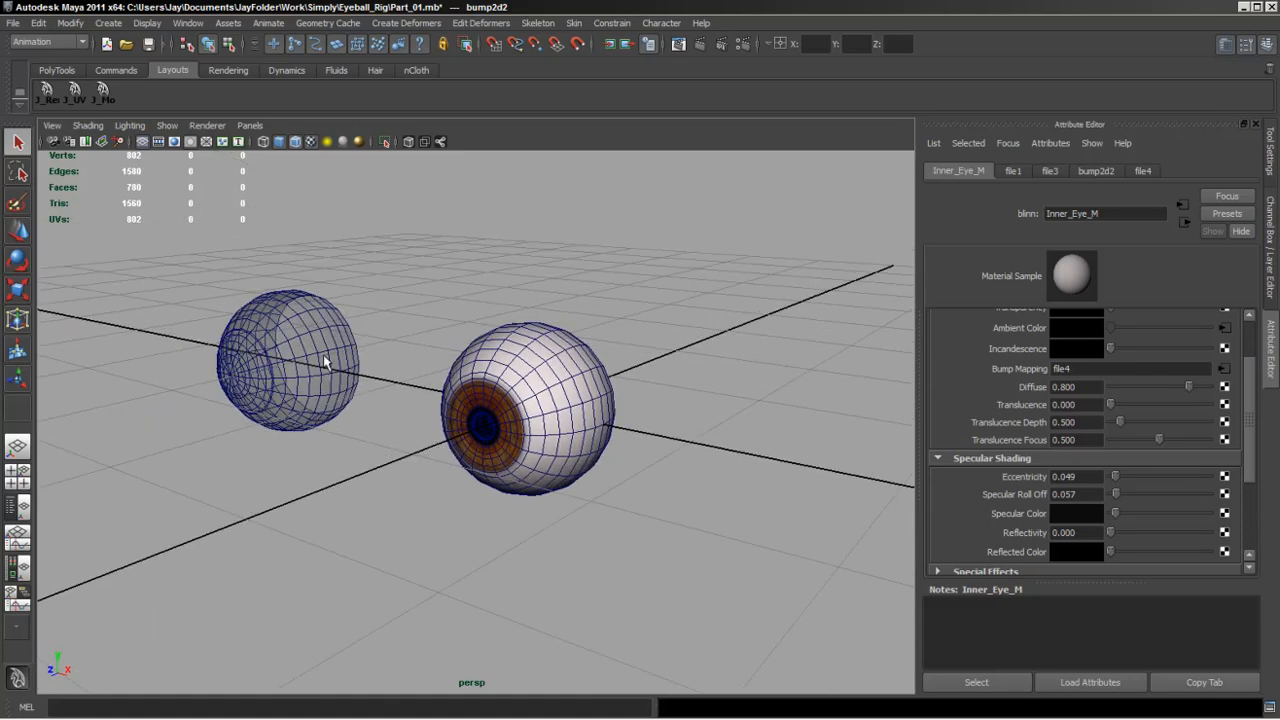
{"action": "left_click", "coordinate": [280, 370]}
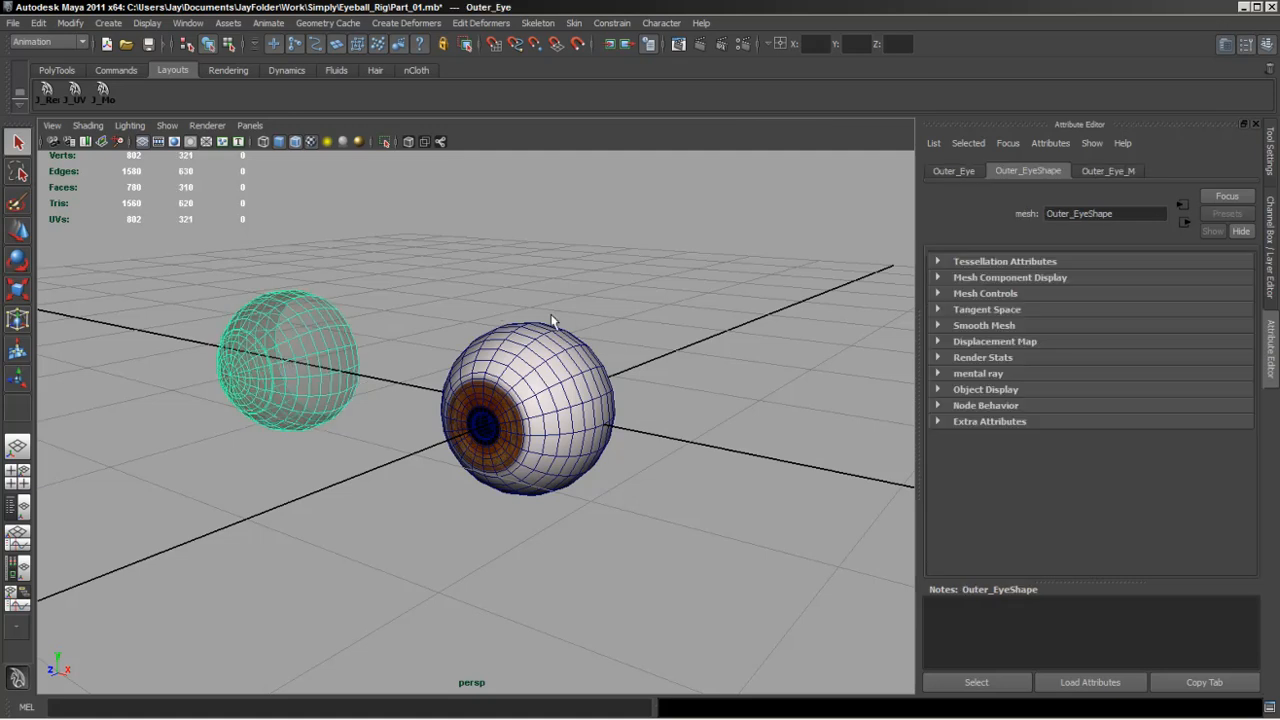
{"action": "key", "text": "ctrl+a"}
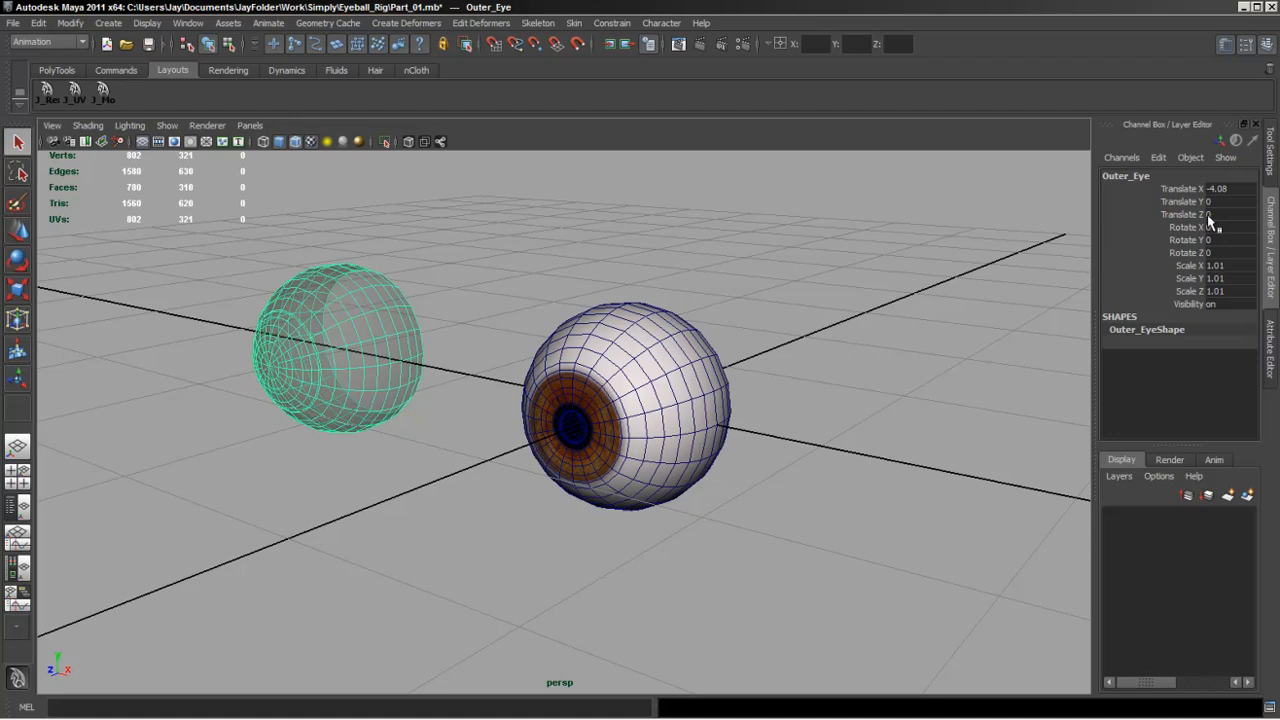
{"action": "left_click", "coordinate": [1228, 189]}
{"action": "type", "text": "0"}
{"action": "key", "text": "Return"}
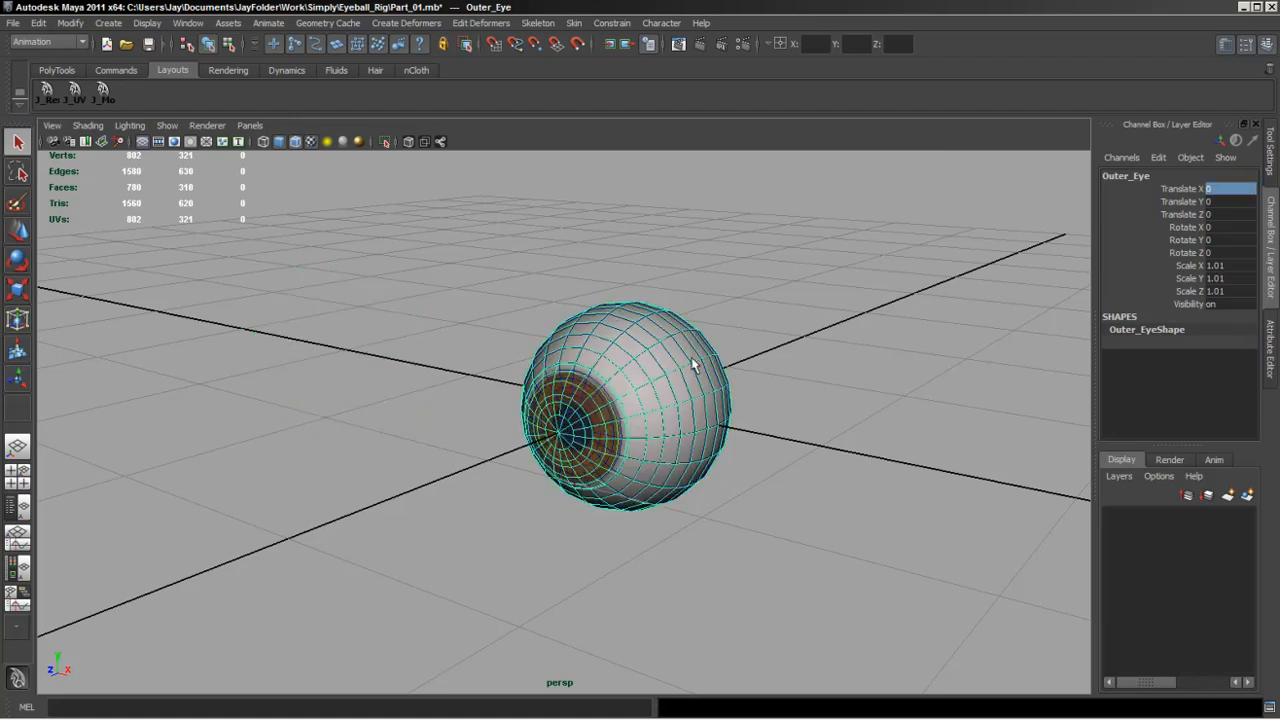
Select both the inner and outer eye meshes and freeze their transformations.
{"action": "left_click_drag", "start_coordinate": [500, 412], "coordinate": [583, 455], "text": "alt"}
{"action": "left_click_drag", "start_coordinate": [747, 285], "coordinate": [437, 570]}
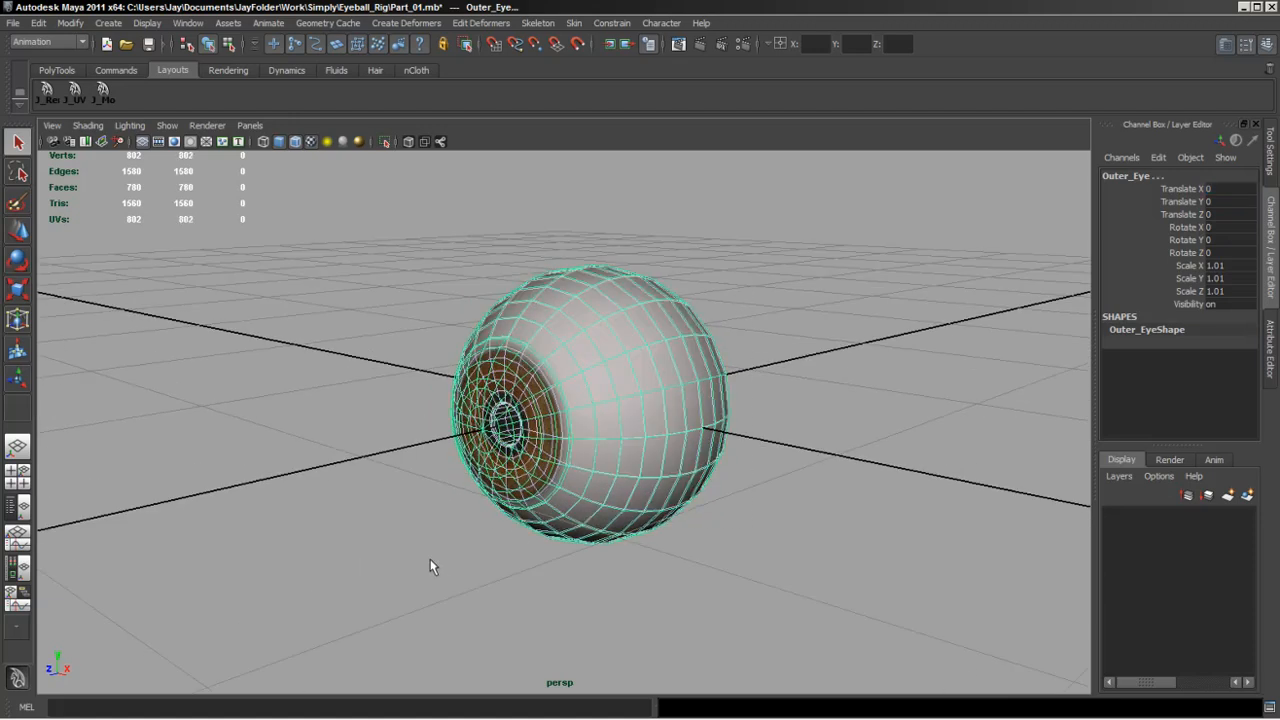
{"action": "left_click", "coordinate": [62, 71]}
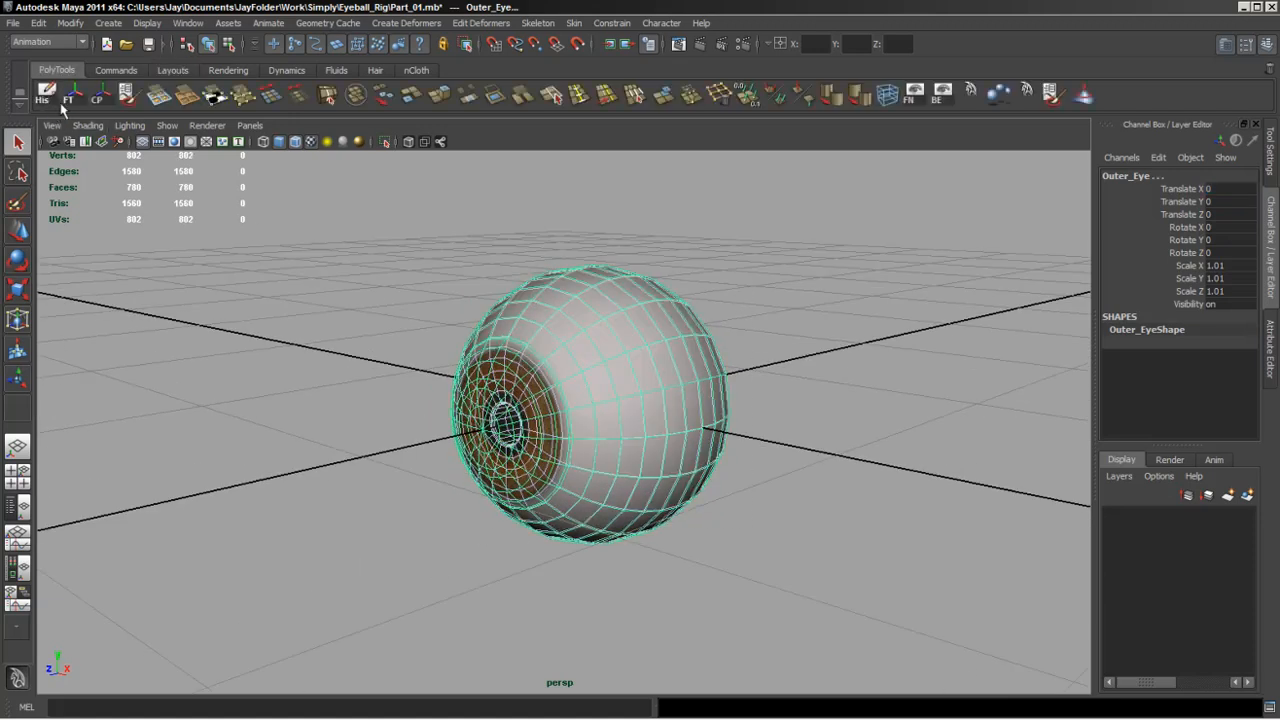
{"action": "left_click", "coordinate": [68, 100]}
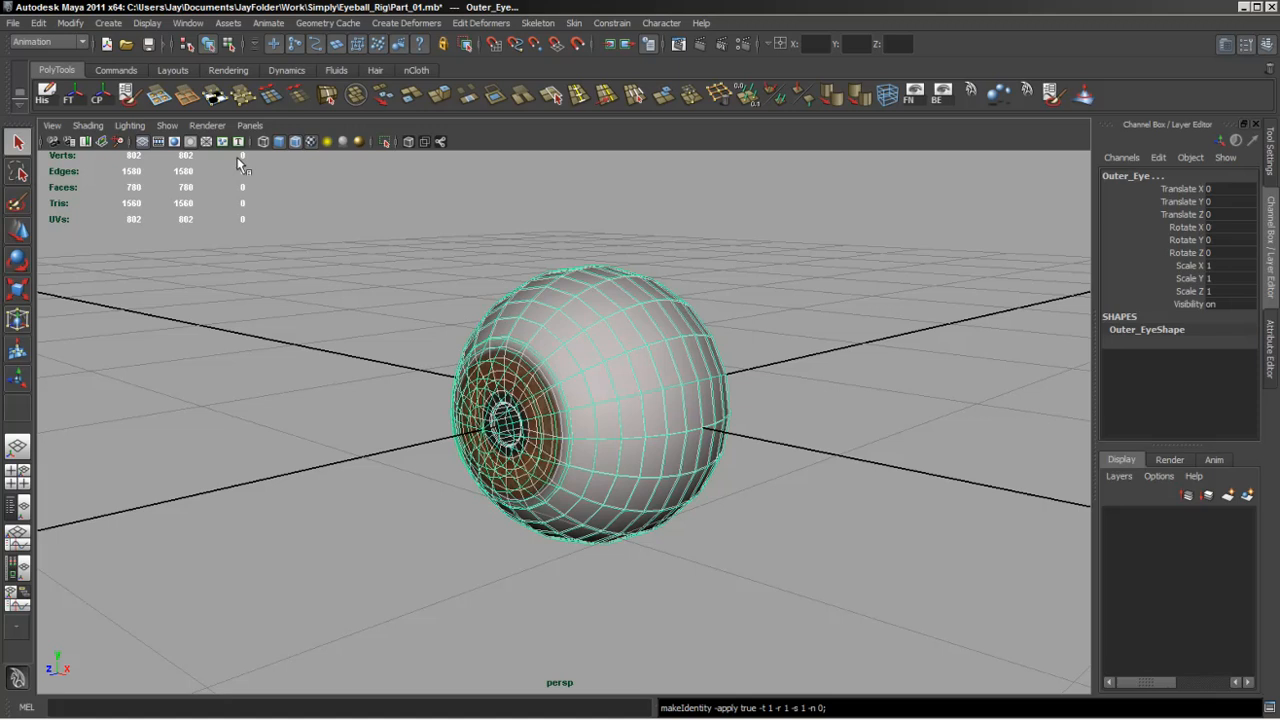
{"action": "left_click", "coordinate": [69, 23]}
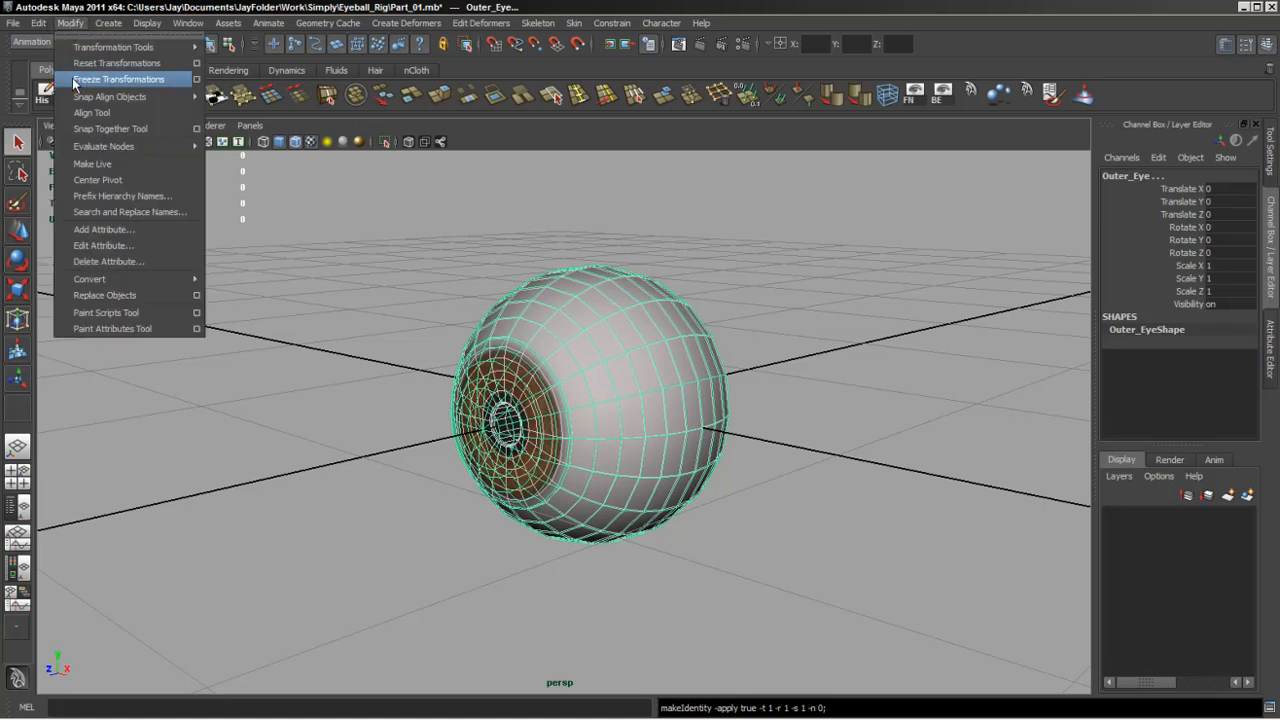
{"action": "left_click", "coordinate": [515, 140]}
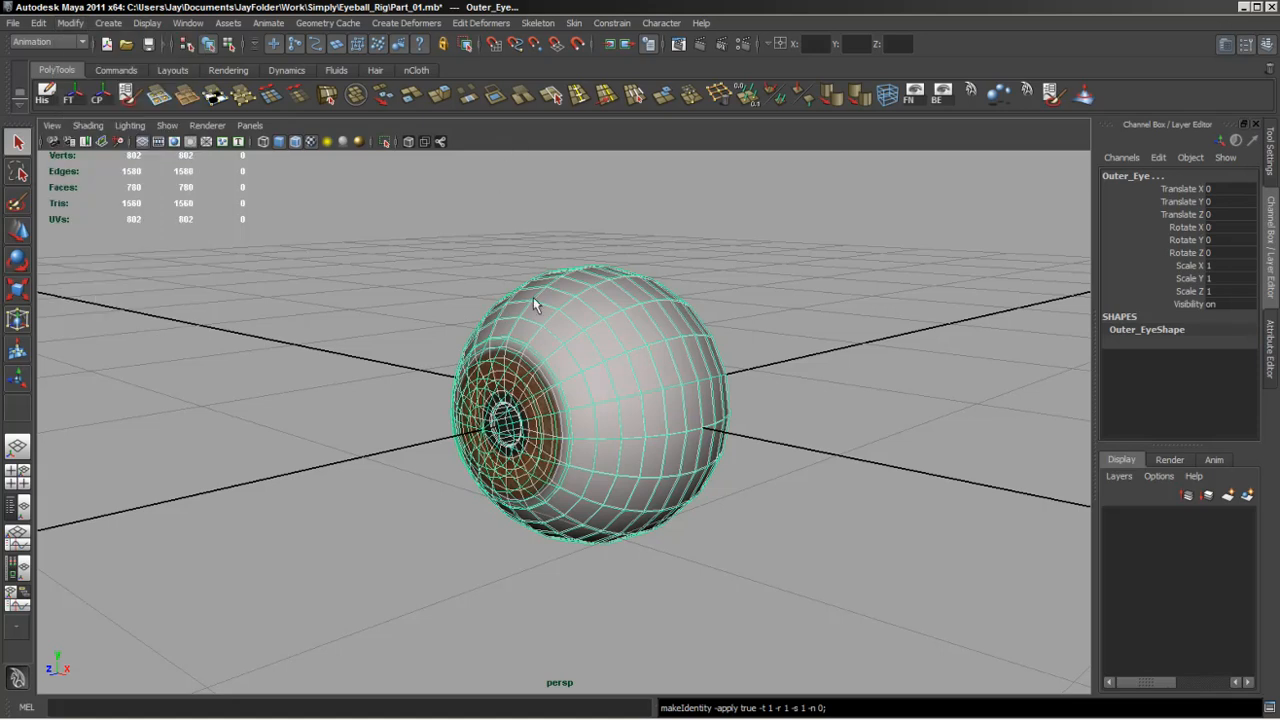
Group the inner and outer eye meshes and name the group EyeBall_GRP.
{"action": "left_click_drag", "start_coordinate": [533, 297], "coordinate": [600, 370], "text": "alt"}
{"action": "left_click", "coordinate": [816, 275]}
{"action": "left_click_drag", "start_coordinate": [816, 275], "coordinate": [727, 370], "text": "alt"}
{"action": "left_click", "coordinate": [690, 438]}
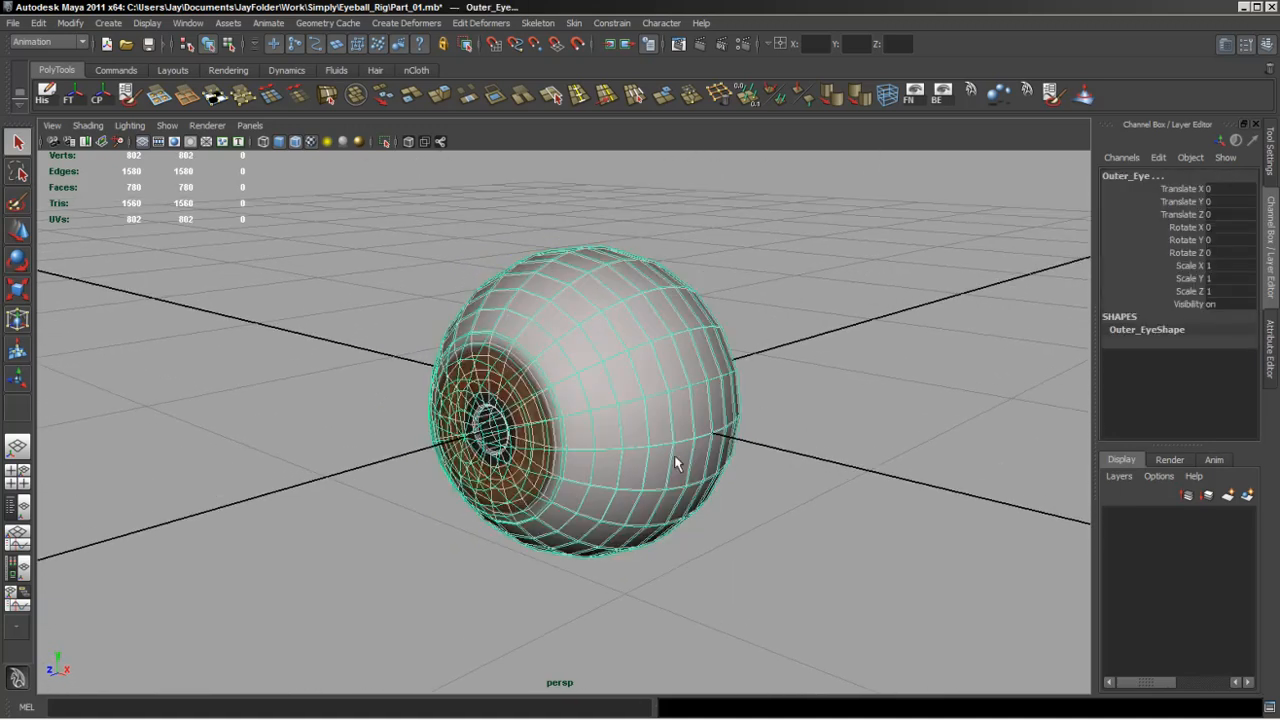
{"action": "key", "text": "ctrl+g"}
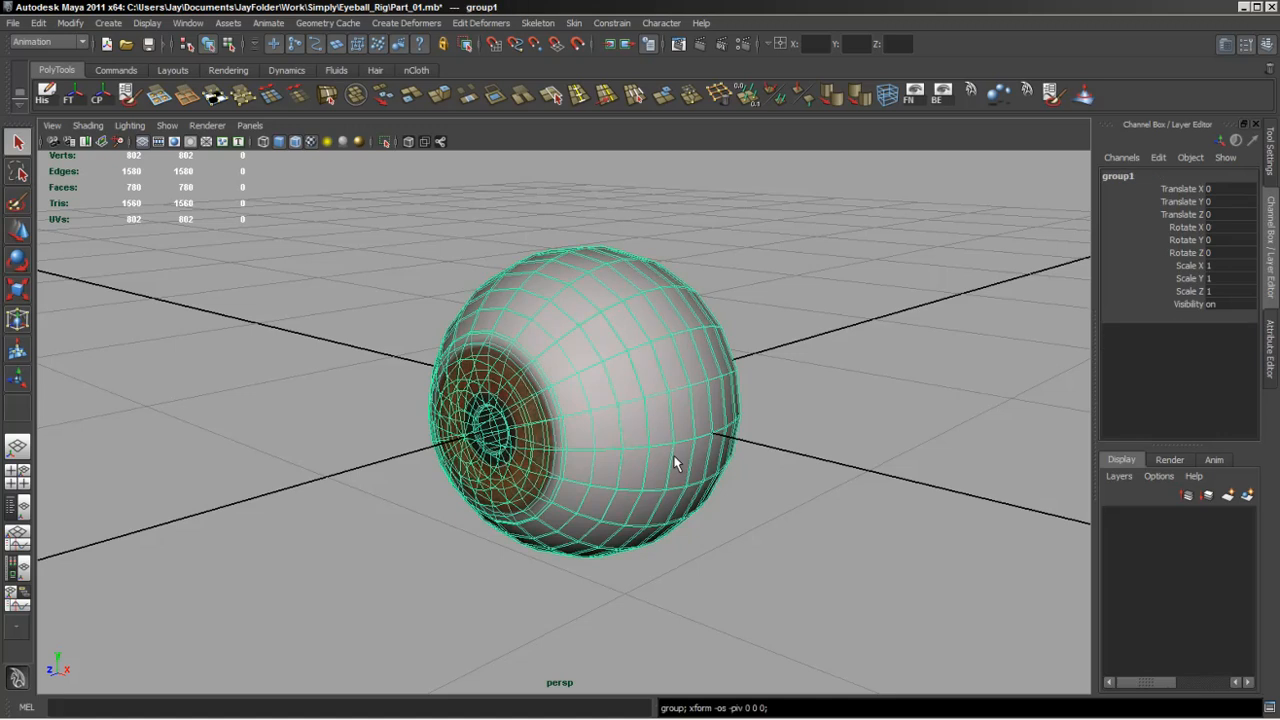
{"action": "double_click", "coordinate": [1118, 177]}
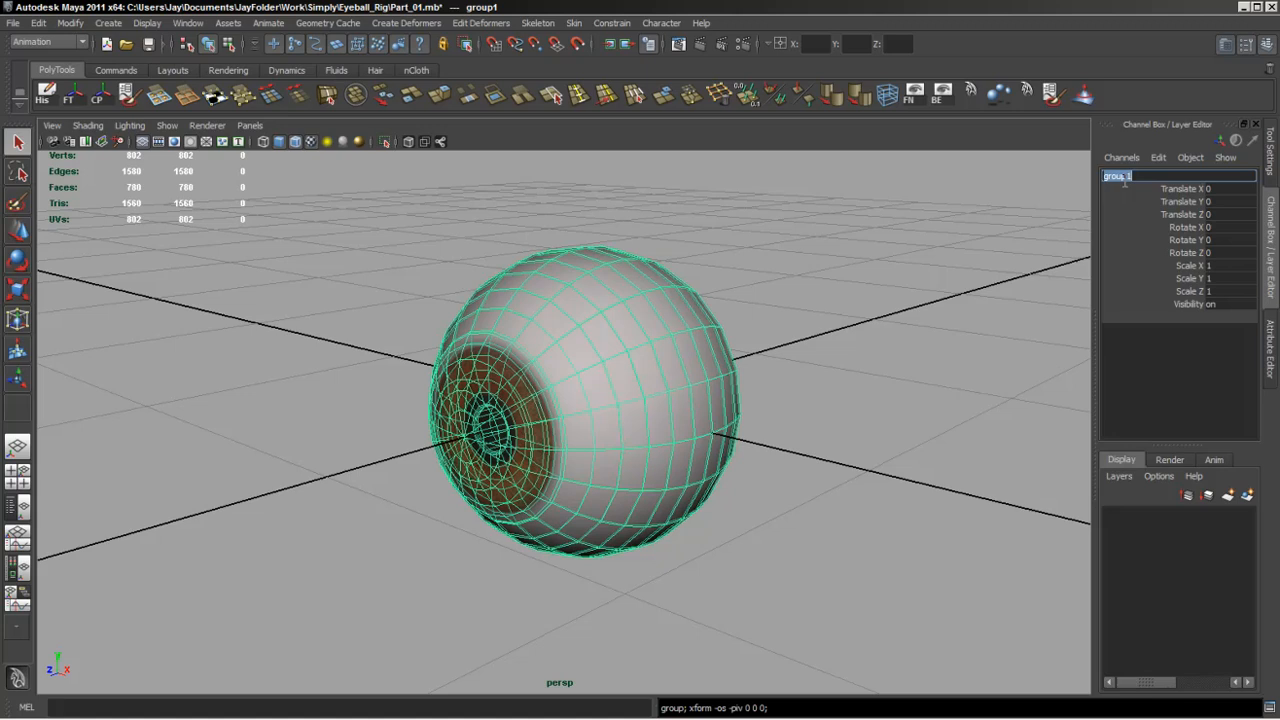
{"action": "type", "text": "EyeBall_GRP"}
{"action": "key", "text": "Return"}
Inspect the outer eye and examine which meshes sit under EyeBall_GRP in the Outliner.
{"action": "left_click", "coordinate": [909, 360]}
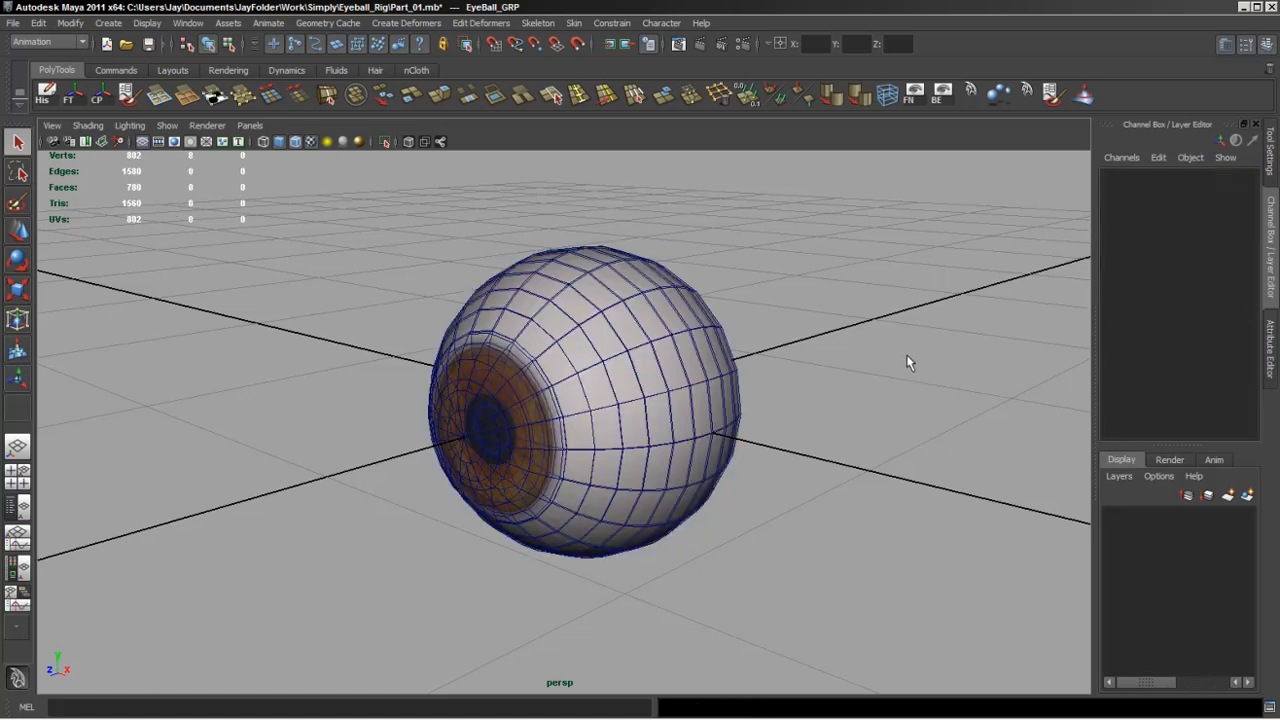
{"action": "left_click_drag", "start_coordinate": [909, 360], "coordinate": [660, 415], "text": "alt"}
{"action": "left_click", "coordinate": [660, 415]}
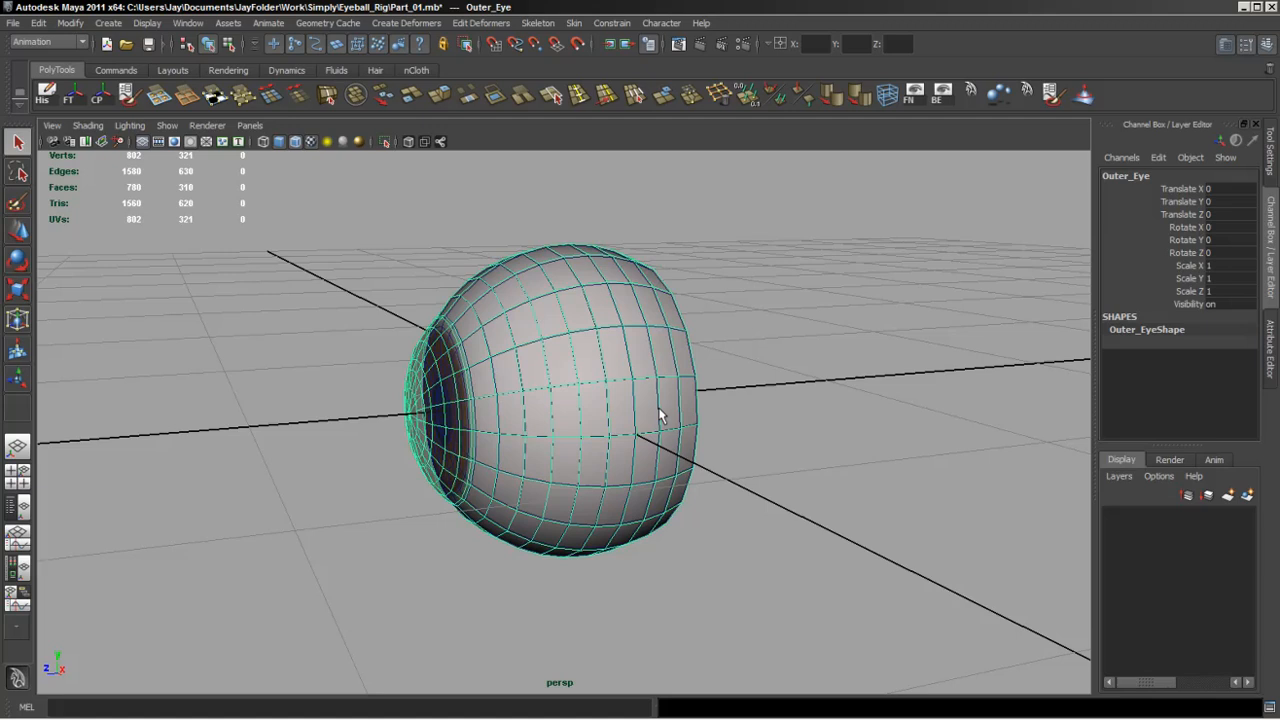
{"action": "left_click_drag", "start_coordinate": [650, 365], "coordinate": [688, 352], "text": "alt"}
{"action": "left_click", "coordinate": [20, 507]}
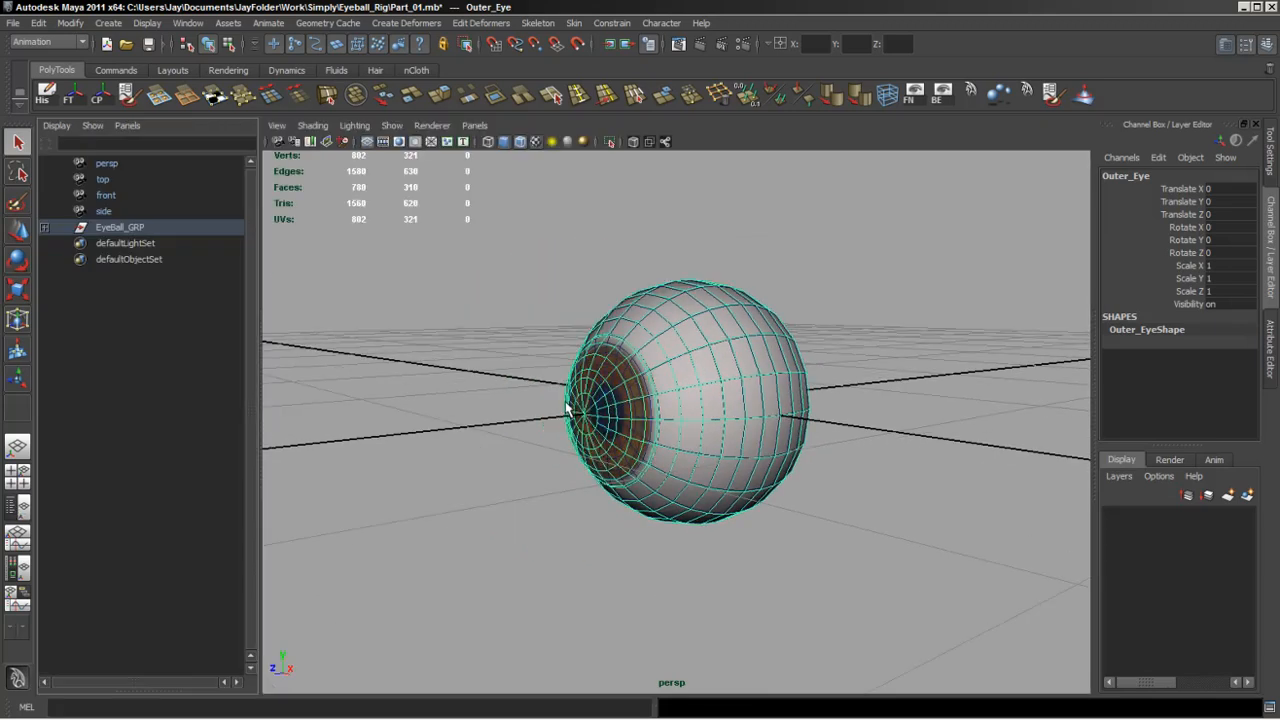
{"action": "left_click", "coordinate": [44, 228]}
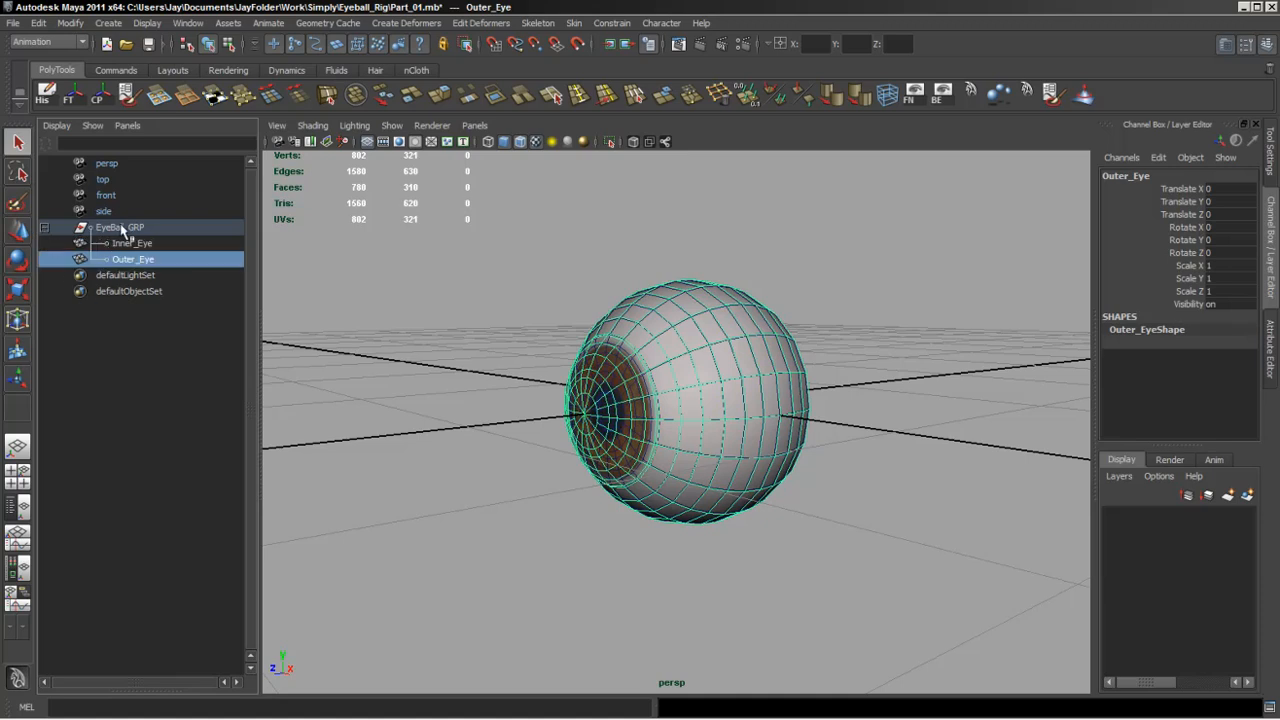
{"action": "left_click", "coordinate": [44, 228]}
{"action": "left_click_drag", "start_coordinate": [354, 362], "coordinate": [408, 371], "text": "alt"}
{"action": "key", "text": "space"}
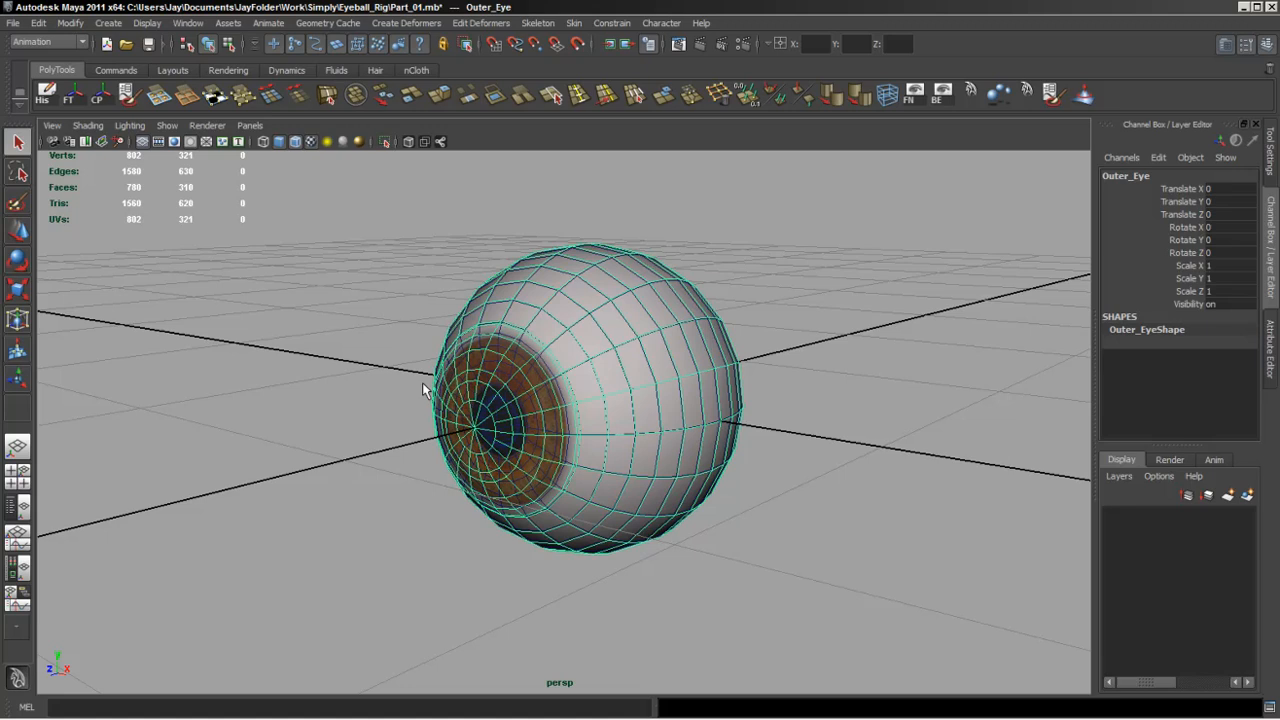
Create a spot light and move it forward along Z to about 3.37, in front of the eyeball.
{"action": "right_click_drag", "start_coordinate": [678, 418], "coordinate": [497, 409], "text": "alt"}
{"action": "left_click_drag", "start_coordinate": [497, 409], "coordinate": [569, 430], "text": "alt"}
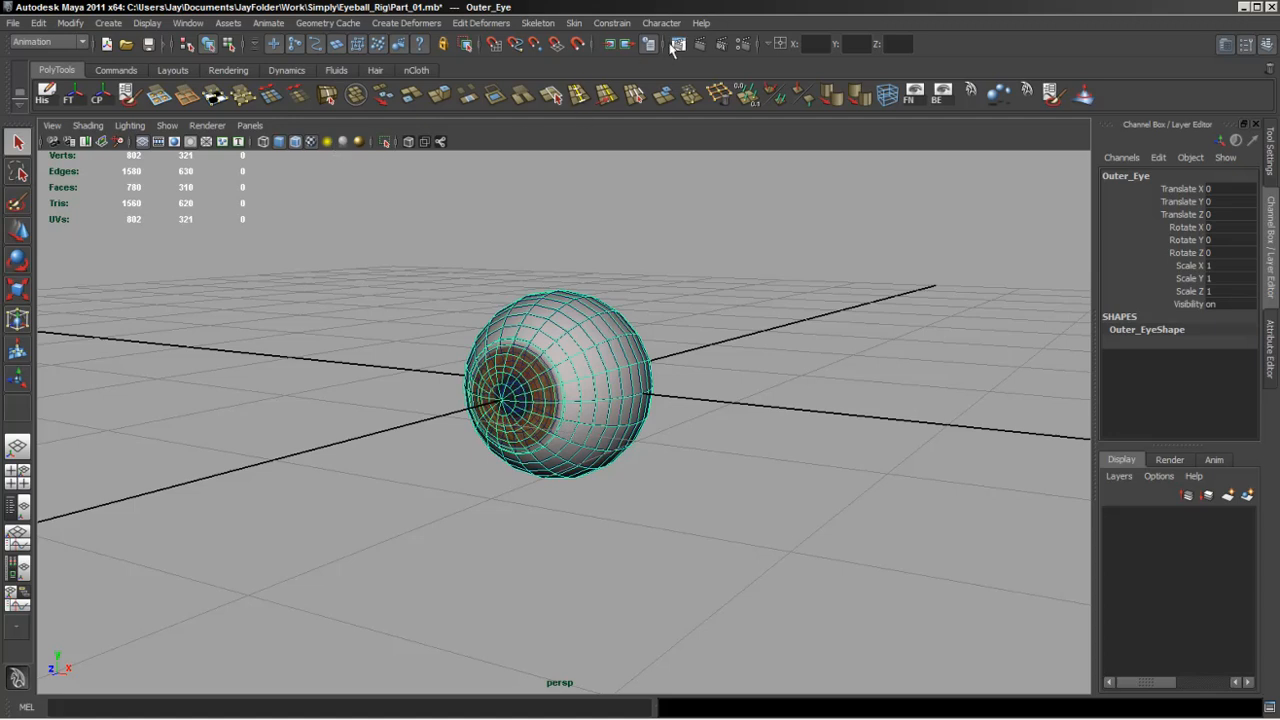
{"action": "left_click", "coordinate": [114, 27]}
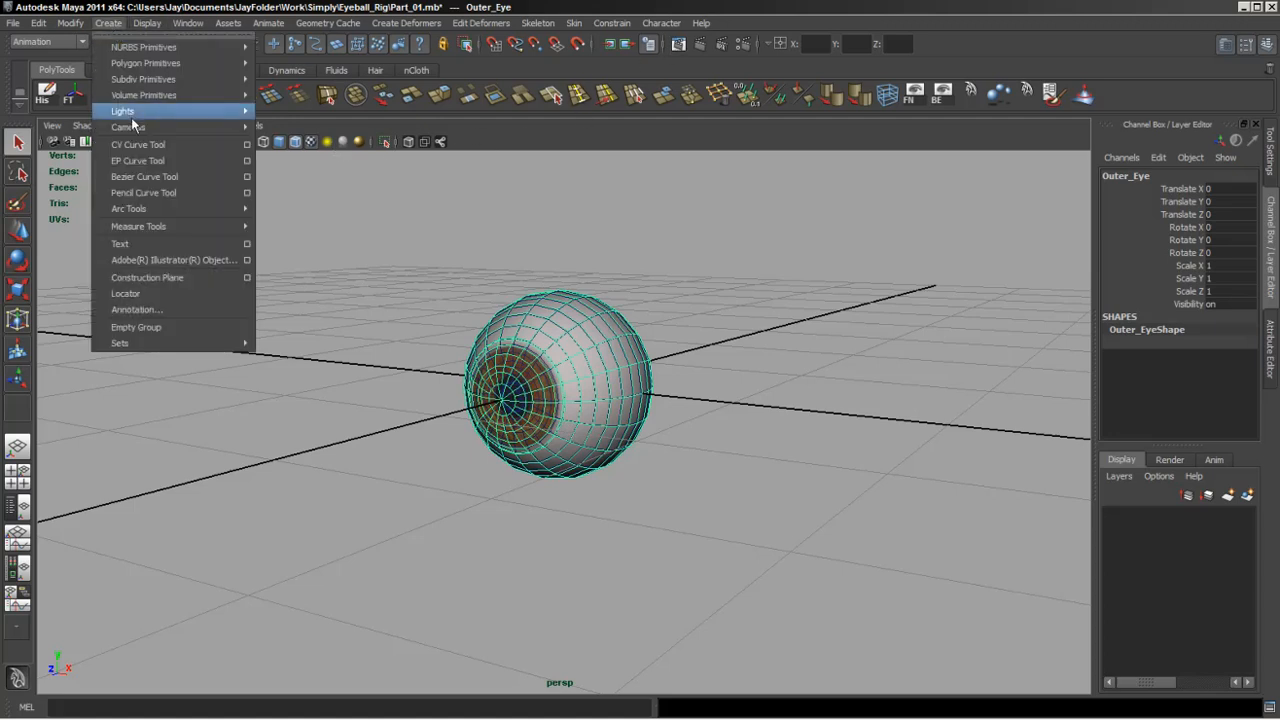
{"action": "mouse_move", "coordinate": [133, 116]}
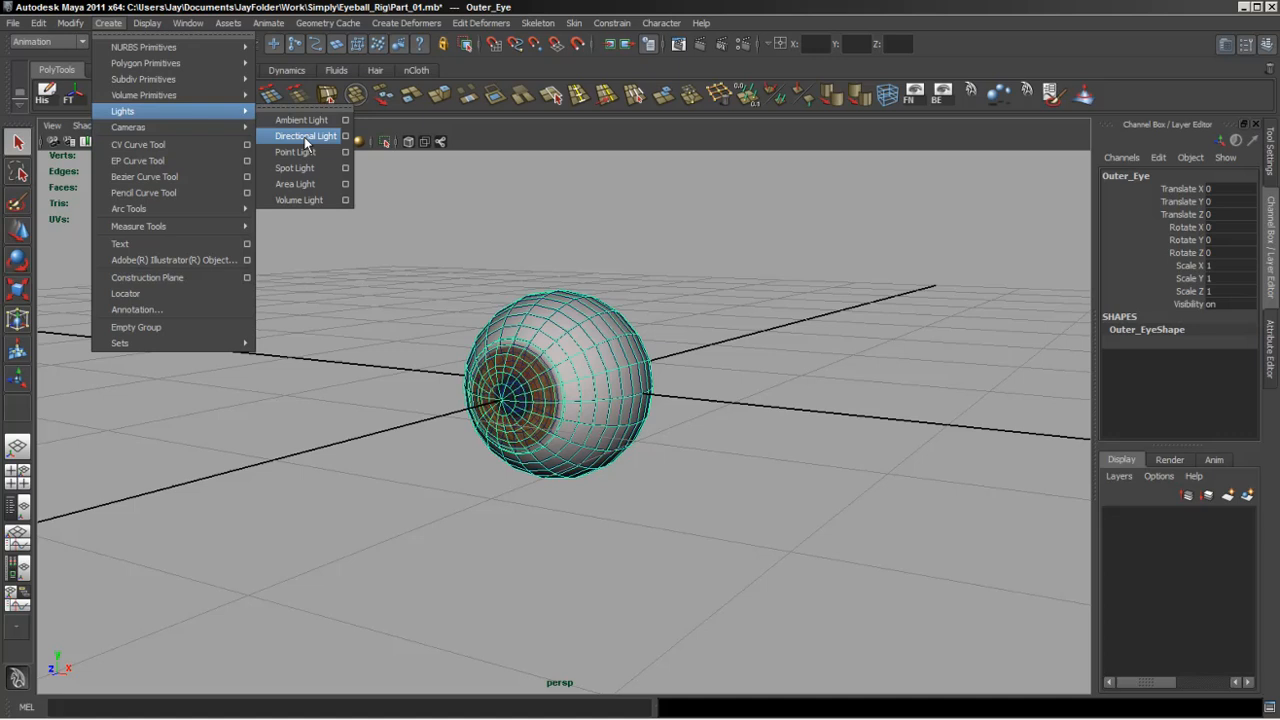
{"action": "left_click", "coordinate": [300, 168]}
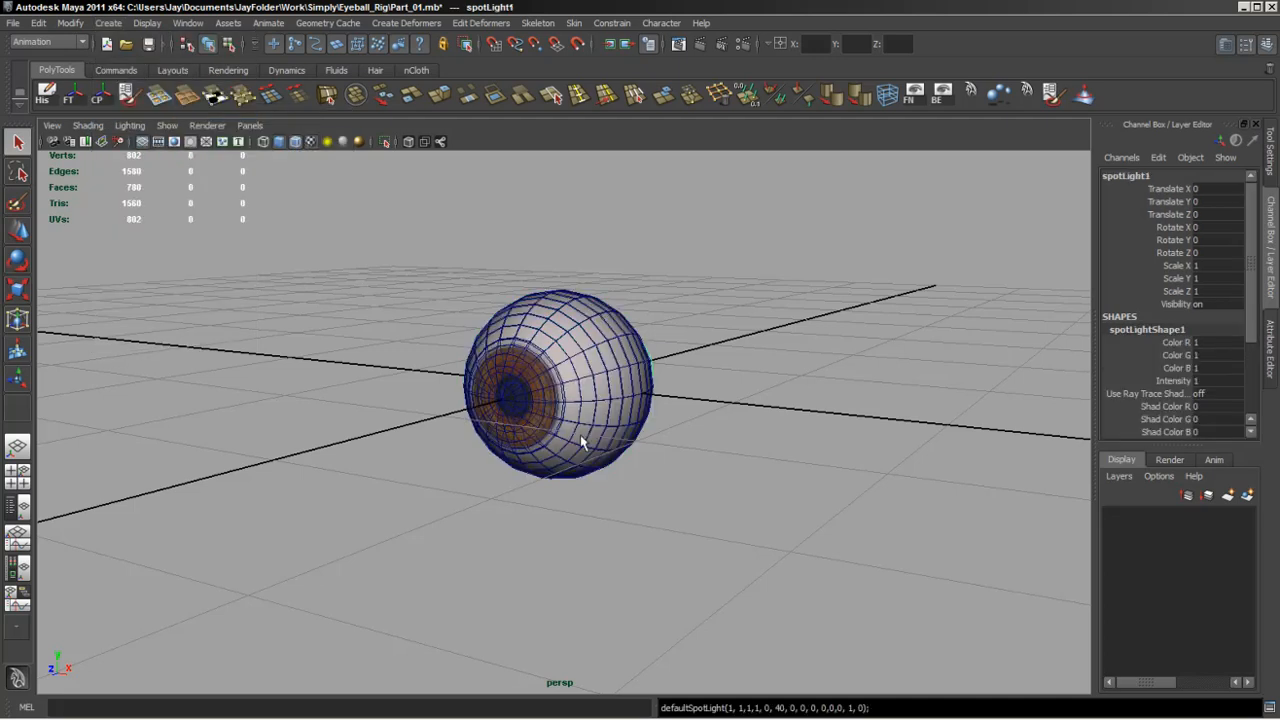
{"action": "left_click_drag", "start_coordinate": [581, 442], "coordinate": [625, 490], "text": "alt"}
{"action": "key", "text": "w"}
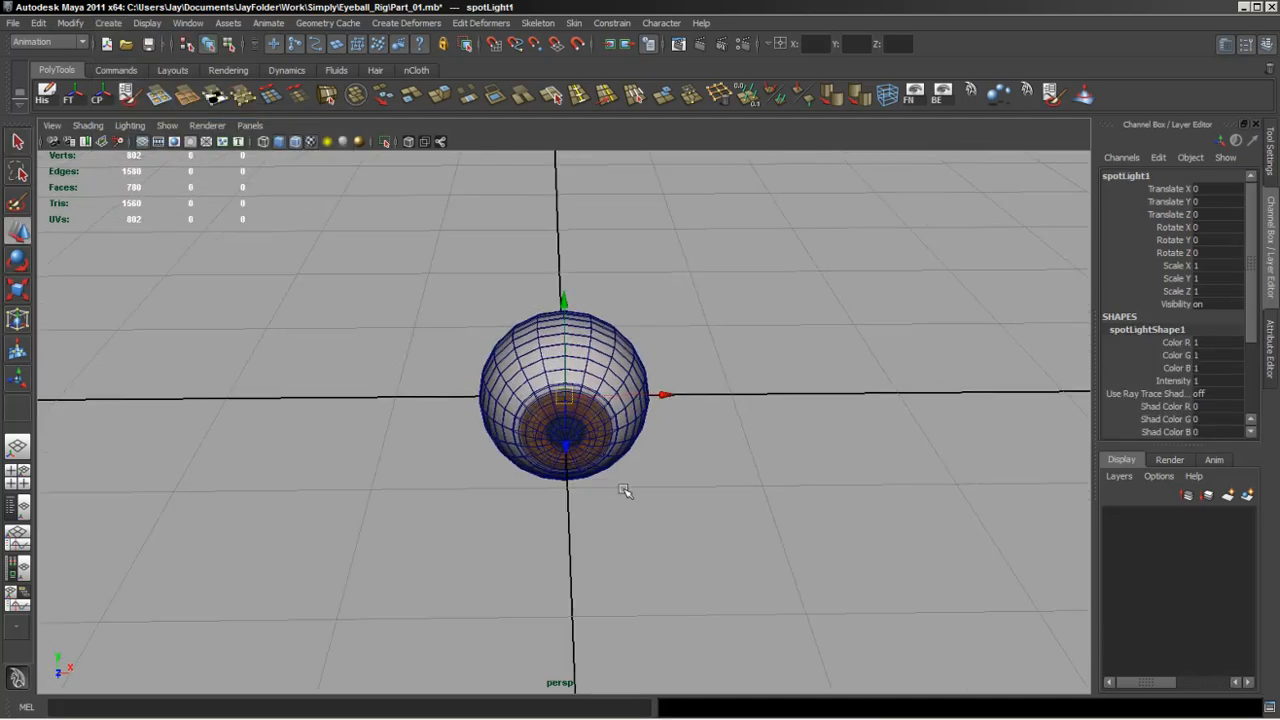
{"action": "left_click_drag", "start_coordinate": [563, 443], "coordinate": [591, 663]}
{"action": "left_click_drag", "start_coordinate": [630, 545], "coordinate": [595, 527], "text": "alt"}
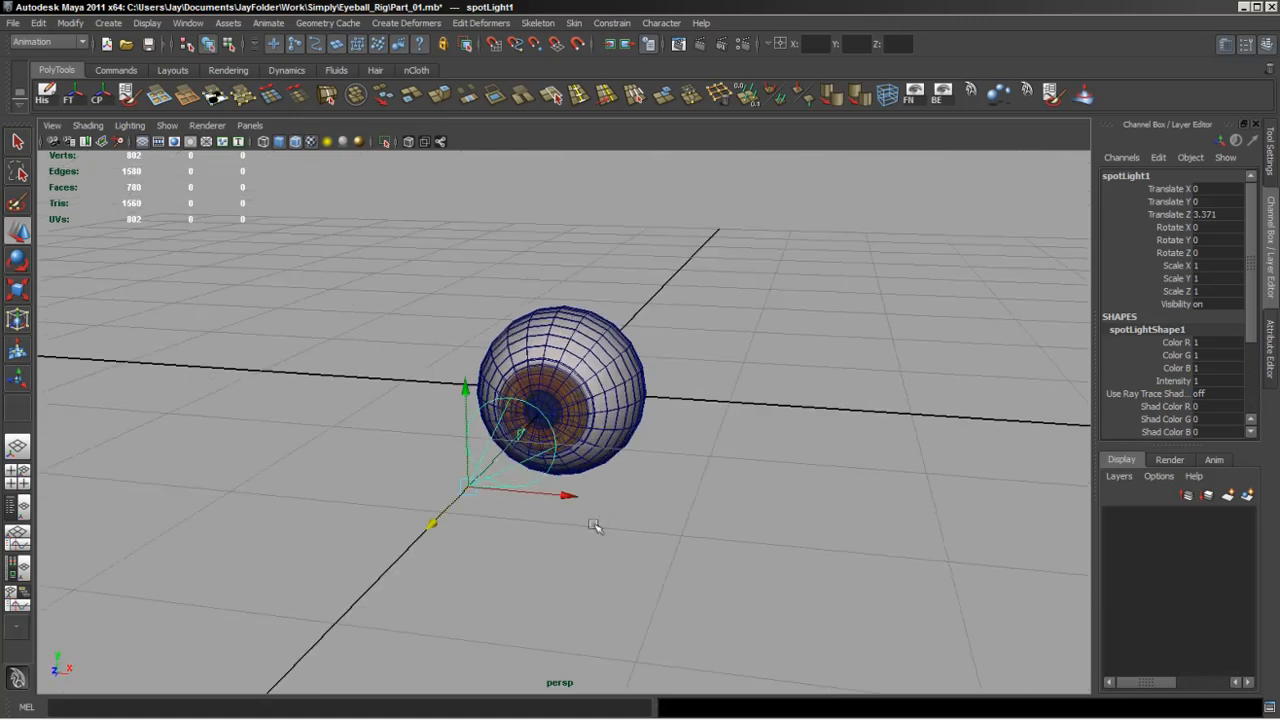
Switch to the custom rendering layout and look through the spot light in the lower viewport.
{"action": "left_click", "coordinate": [174, 71]}
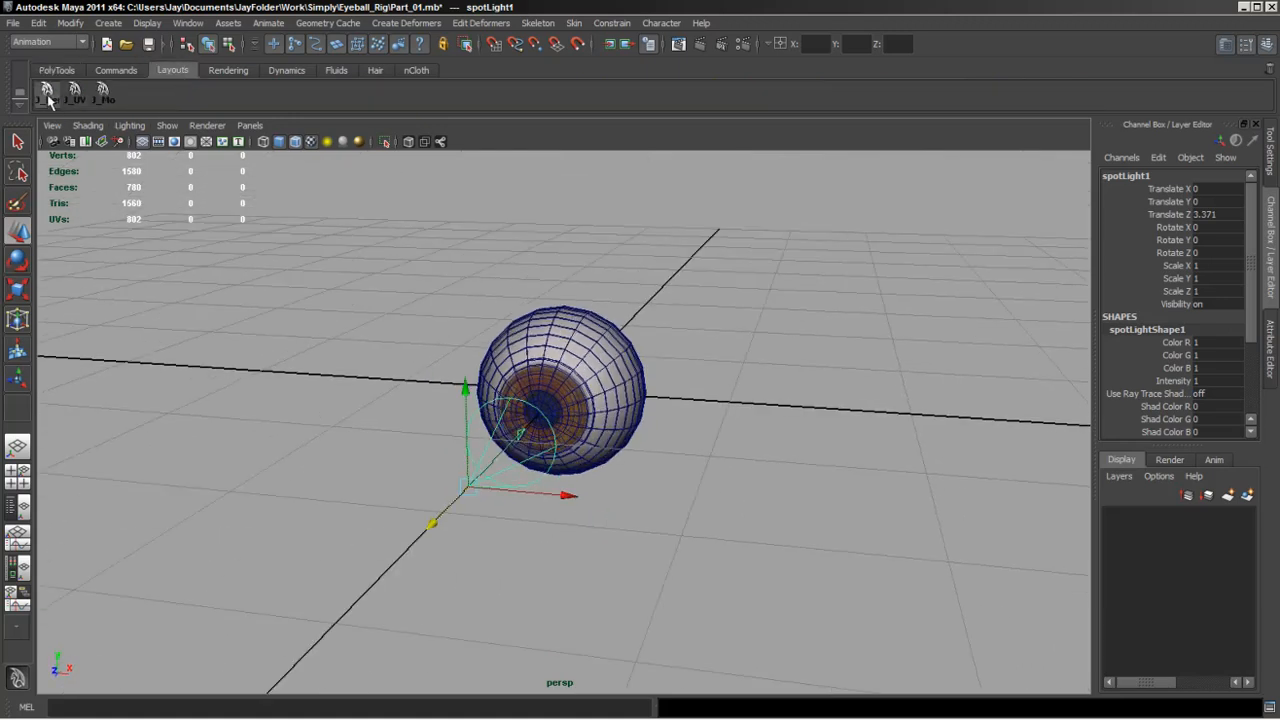
{"action": "left_click", "coordinate": [47, 96]}
{"action": "left_click", "coordinate": [778, 416]}
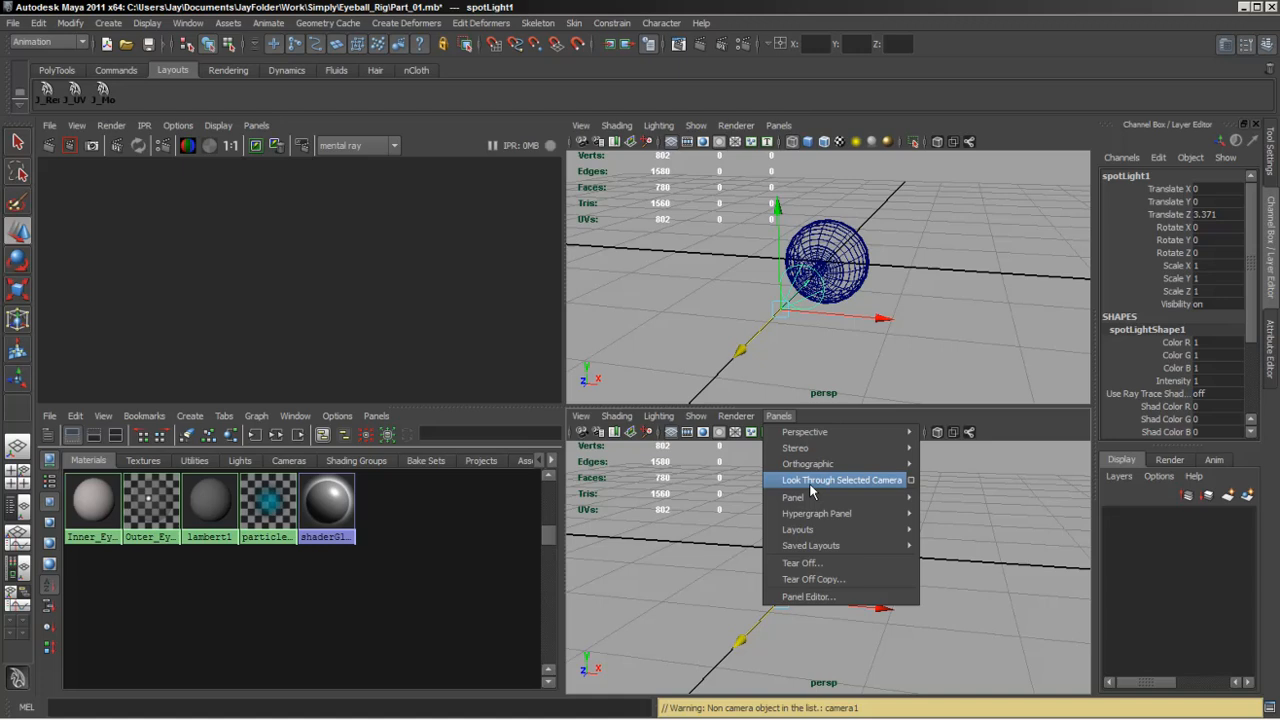
{"action": "left_click", "coordinate": [811, 484]}
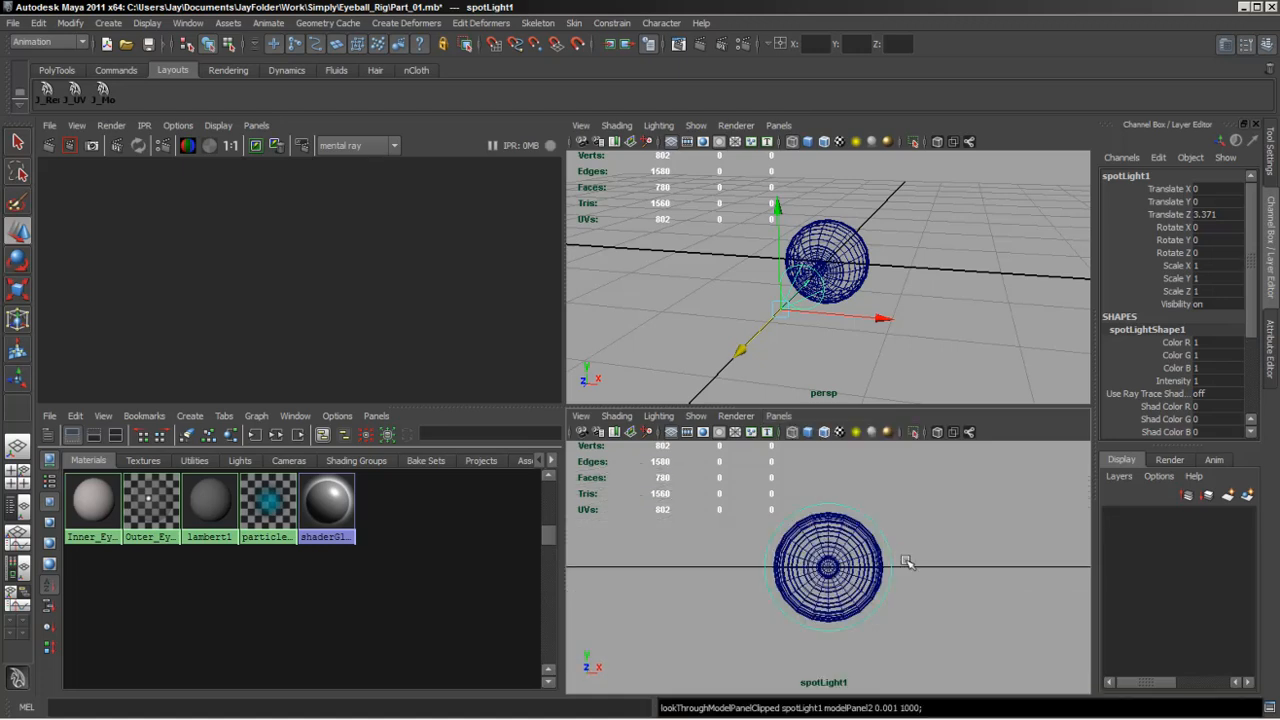
Aim the spot light down at the eyeball from about X 7.4, Y 7.5, Z 9.1, rotated about -32 in X and 39 in Y.
{"action": "left_click_drag", "start_coordinate": [909, 563], "coordinate": [885, 585], "text": "alt"}
{"action": "right_click_drag", "start_coordinate": [885, 585], "coordinate": [671, 583], "text": "alt"}
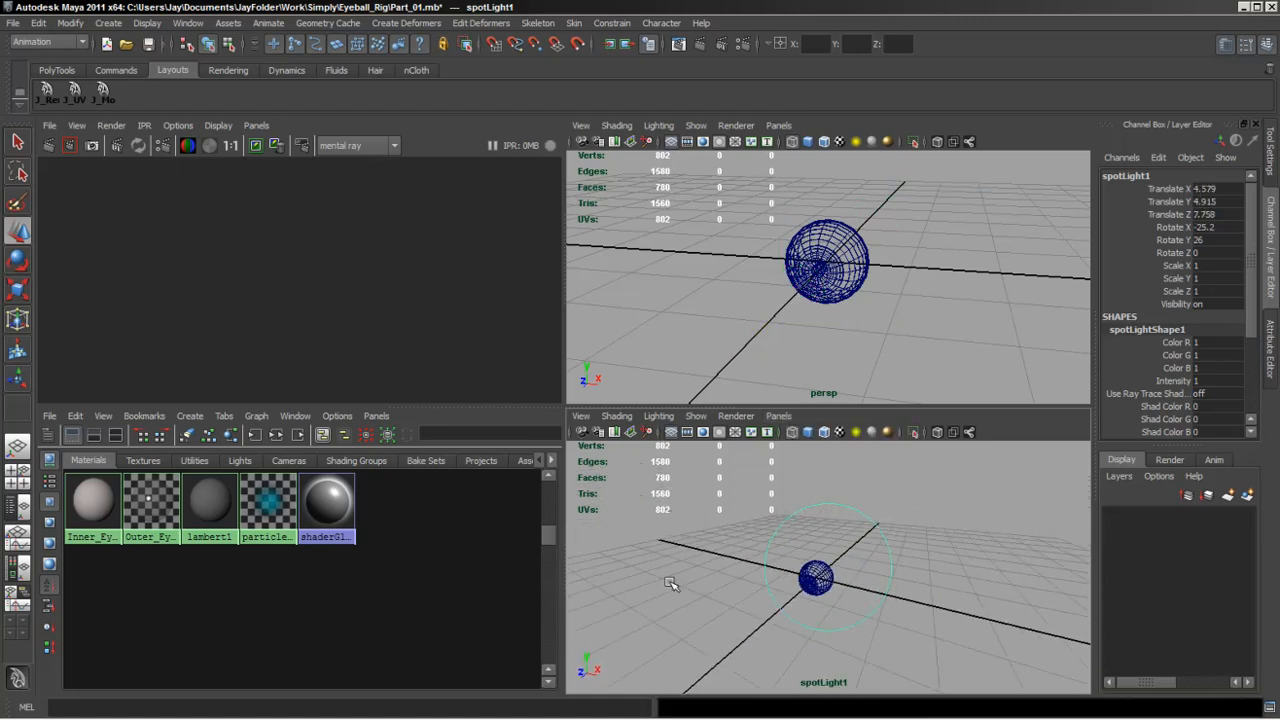
{"action": "left_click_drag", "start_coordinate": [820, 598], "coordinate": [791, 623], "text": "alt"}
{"action": "middle_click_drag", "start_coordinate": [815, 620], "coordinate": [823, 614], "text": "alt"}
{"action": "mouse_move", "coordinate": [823, 614]}
{"action": "left_mouse_down", "text": "alt"}
{"action": "mouse_move", "coordinate": [834, 603]}
{"action": "mouse_move", "coordinate": [817, 607]}
{"action": "left_mouse_up", "text": "alt"}
{"action": "right_click_drag", "start_coordinate": [817, 608], "coordinate": [744, 609], "text": "alt"}
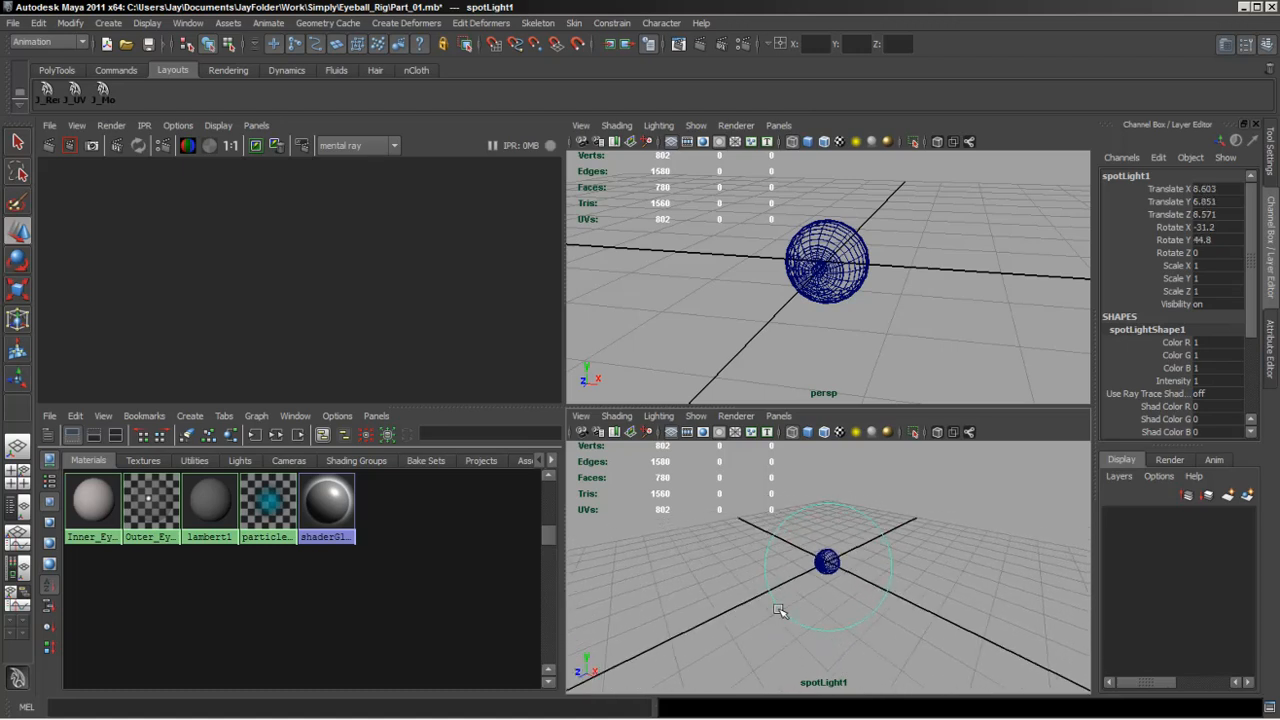
{"action": "middle_click_drag", "start_coordinate": [780, 608], "coordinate": [777, 614], "text": "alt"}
{"action": "left_click_drag", "start_coordinate": [784, 616], "coordinate": [810, 612], "text": "alt"}
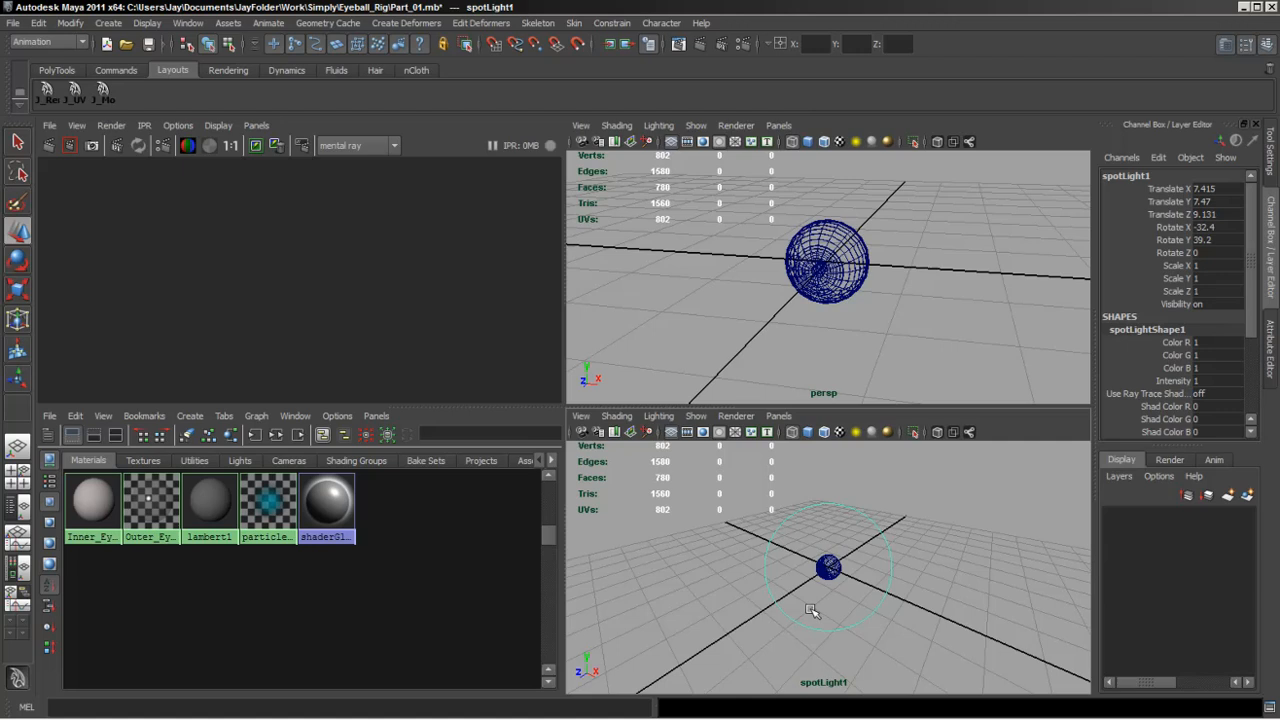
Enable ray trace shadows on the spot light and lighten its shadow color to dark grey.
{"action": "key", "text": "ctrl+a"}
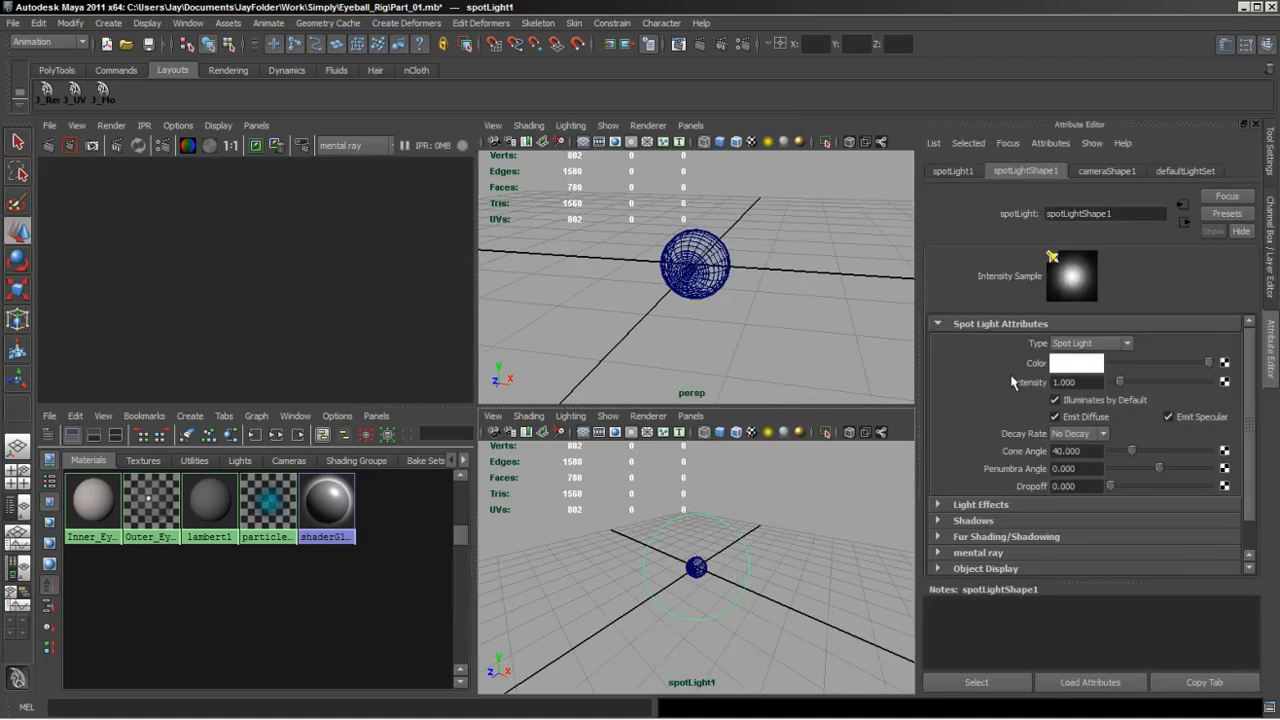
{"action": "left_click_drag", "start_coordinate": [1255, 421], "coordinate": [1255, 500]}
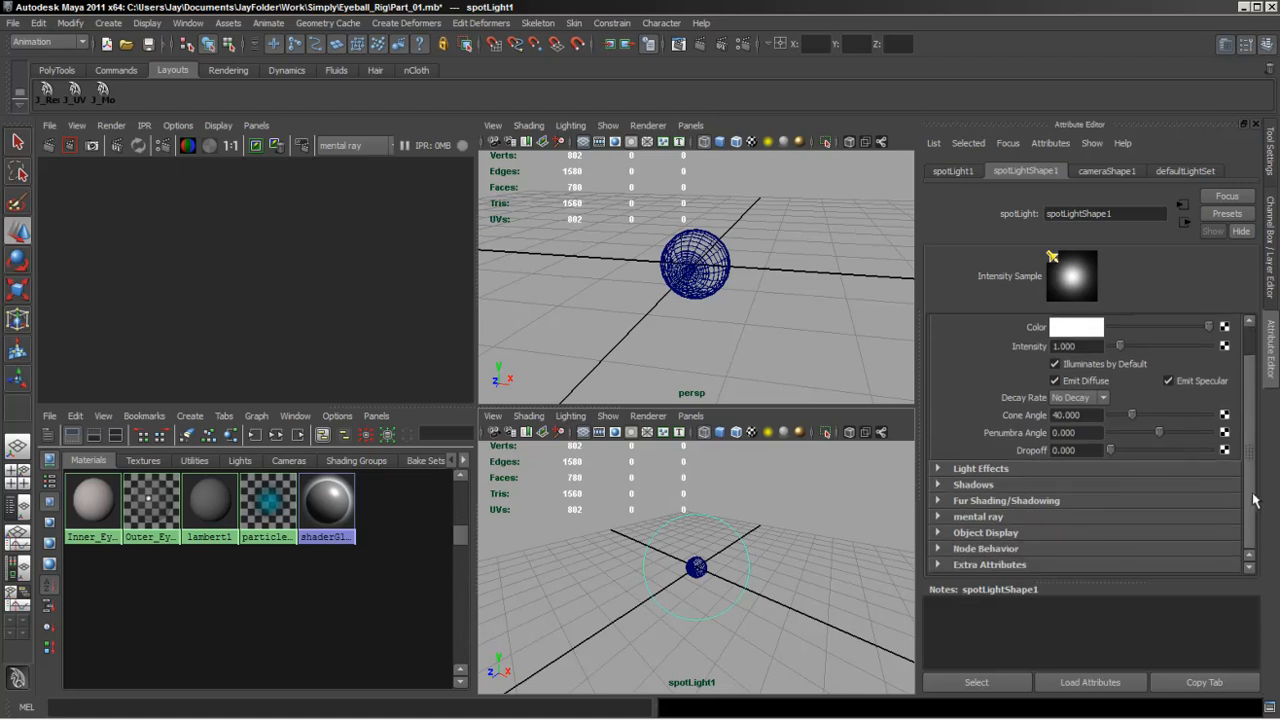
{"action": "left_click", "coordinate": [938, 485]}
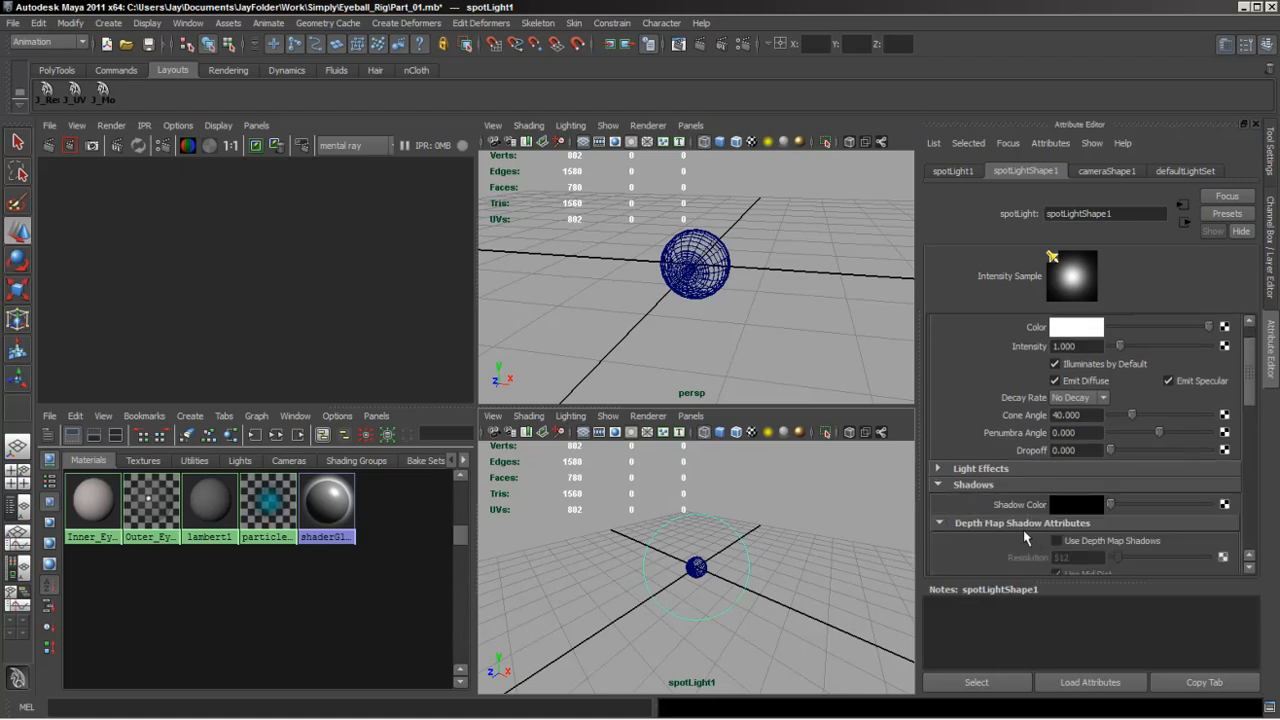
{"action": "left_click_drag", "start_coordinate": [1255, 424], "coordinate": [1262, 548]}
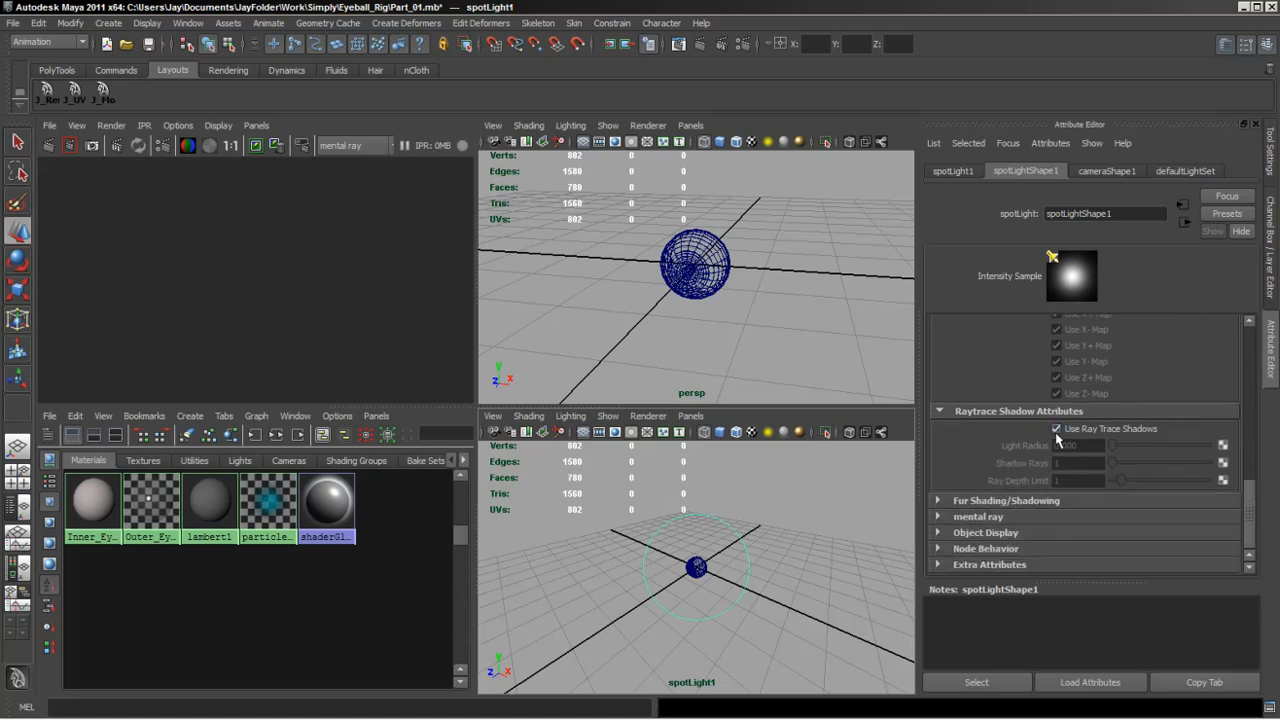
{"action": "left_click", "coordinate": [1056, 432]}
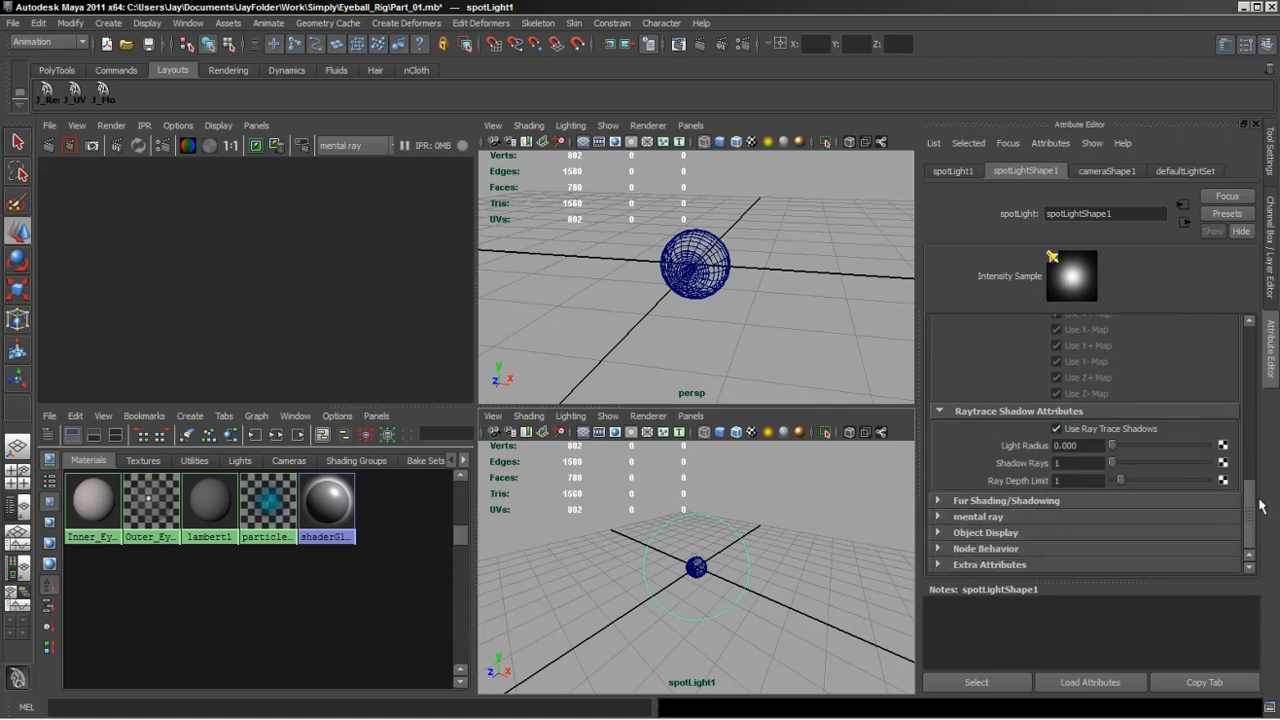
{"action": "left_click_drag", "start_coordinate": [1252, 512], "coordinate": [1252, 380]}
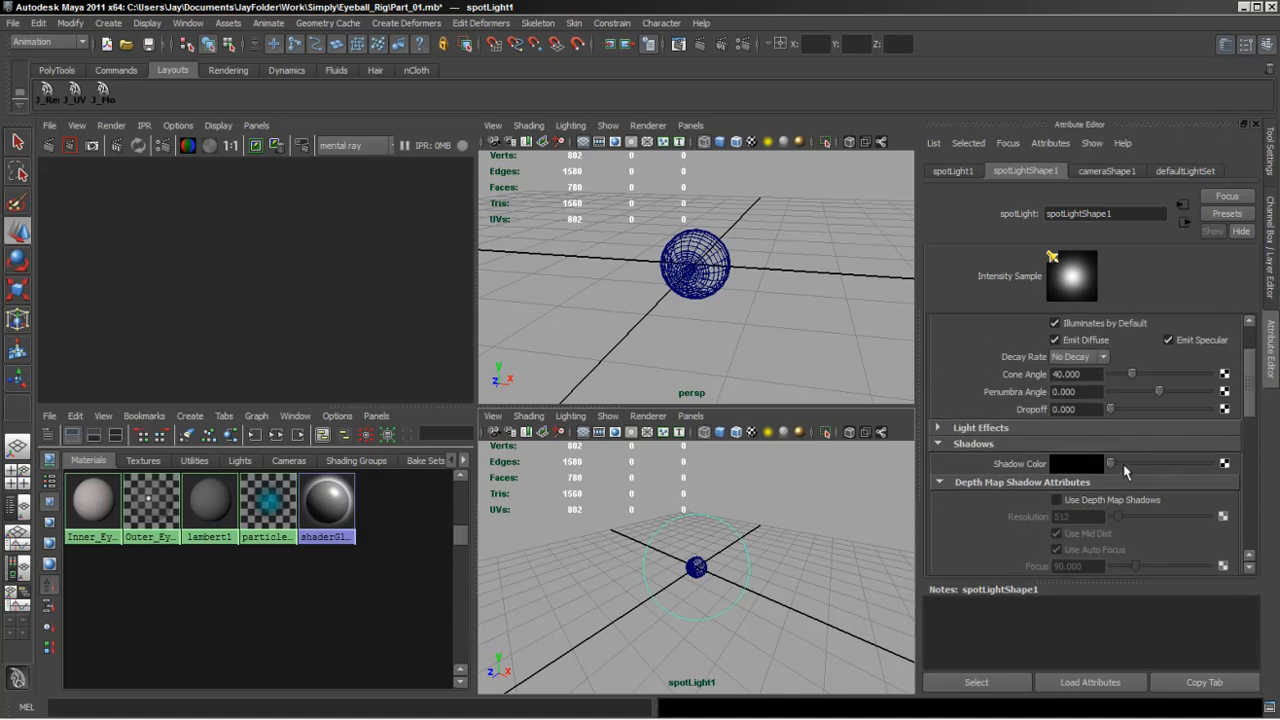
{"action": "left_click_drag", "start_coordinate": [1123, 467], "coordinate": [1141, 466]}
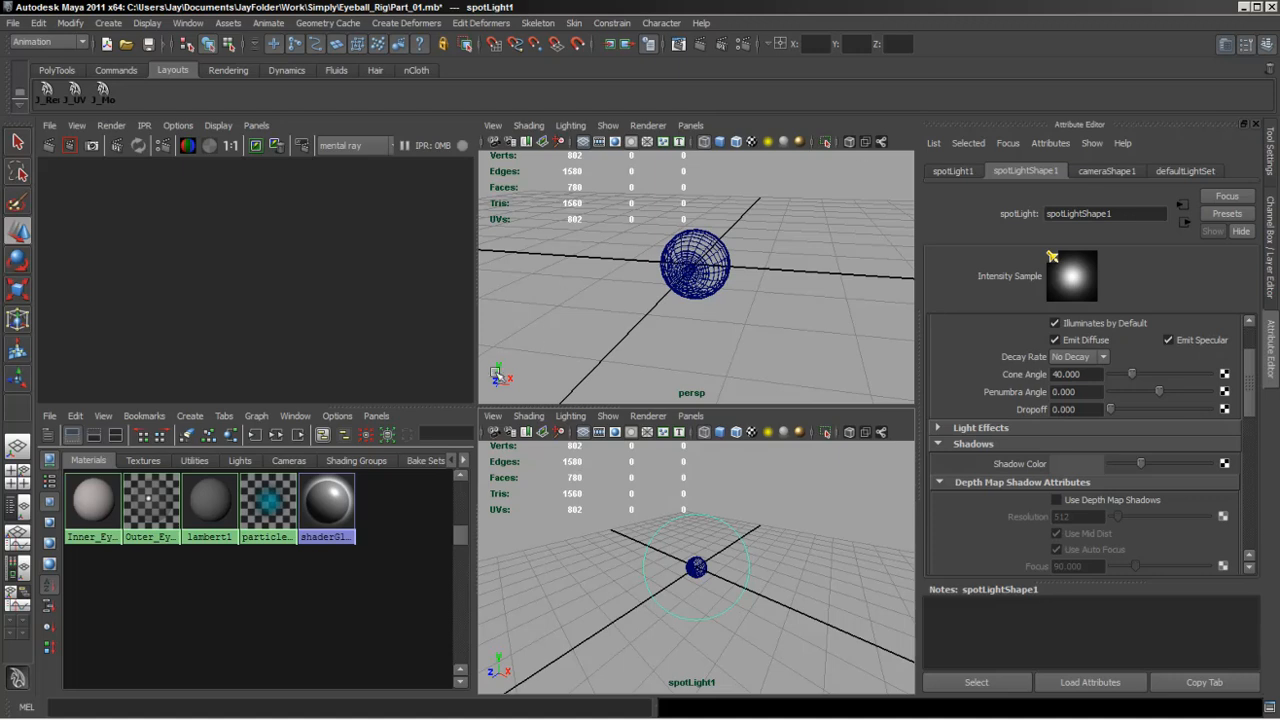
Review the material and specular shading attributes of Outer_Eye_M and Inner_Eye_M.
{"action": "left_click", "coordinate": [149, 508]}
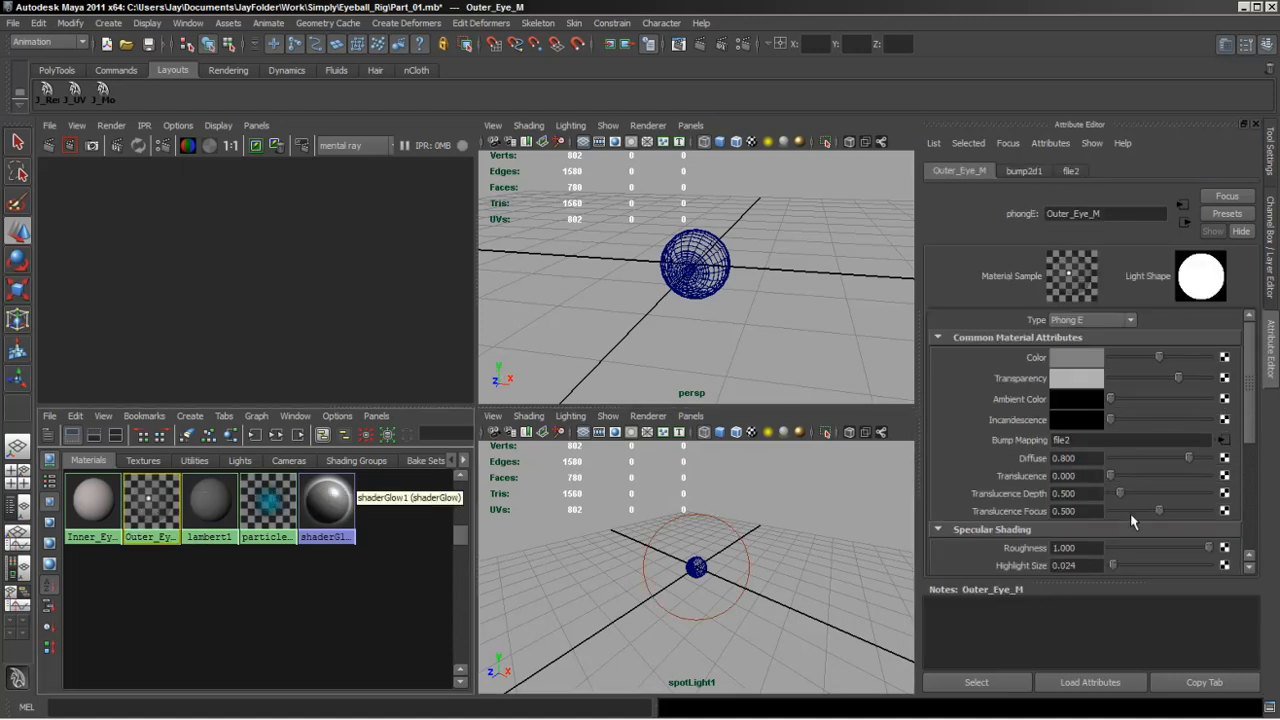
{"action": "left_click_drag", "start_coordinate": [1254, 430], "coordinate": [1255, 456]}
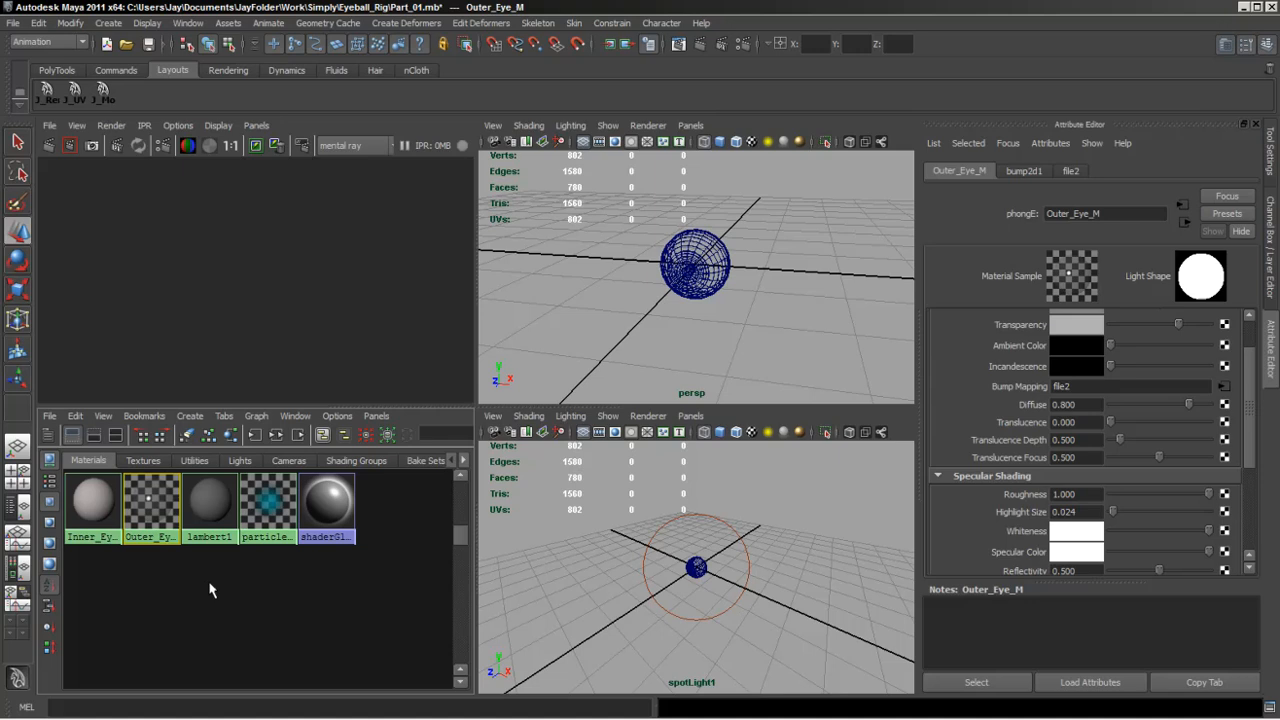
{"action": "left_click", "coordinate": [95, 505]}
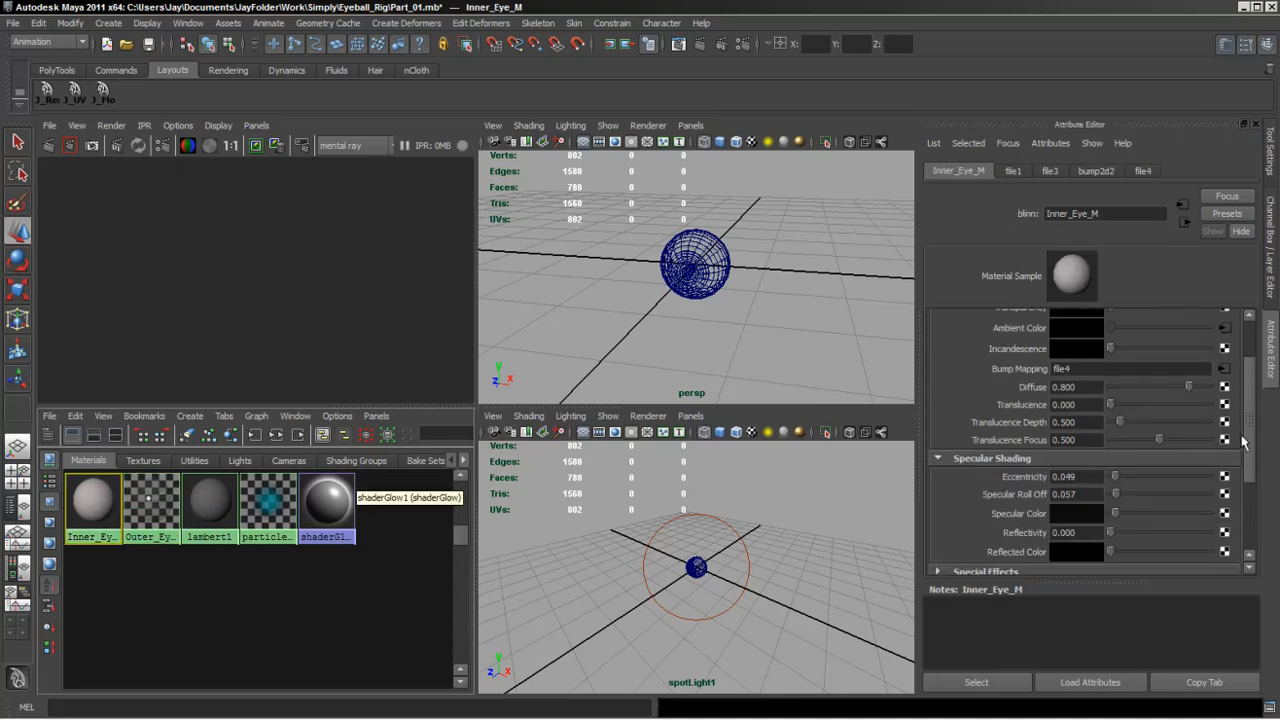
{"action": "mouse_move", "coordinate": [1249, 437]}
{"action": "left_mouse_down"}
{"action": "mouse_move", "coordinate": [1250, 476]}
{"action": "mouse_move", "coordinate": [1250, 437]}
{"action": "left_mouse_up"}
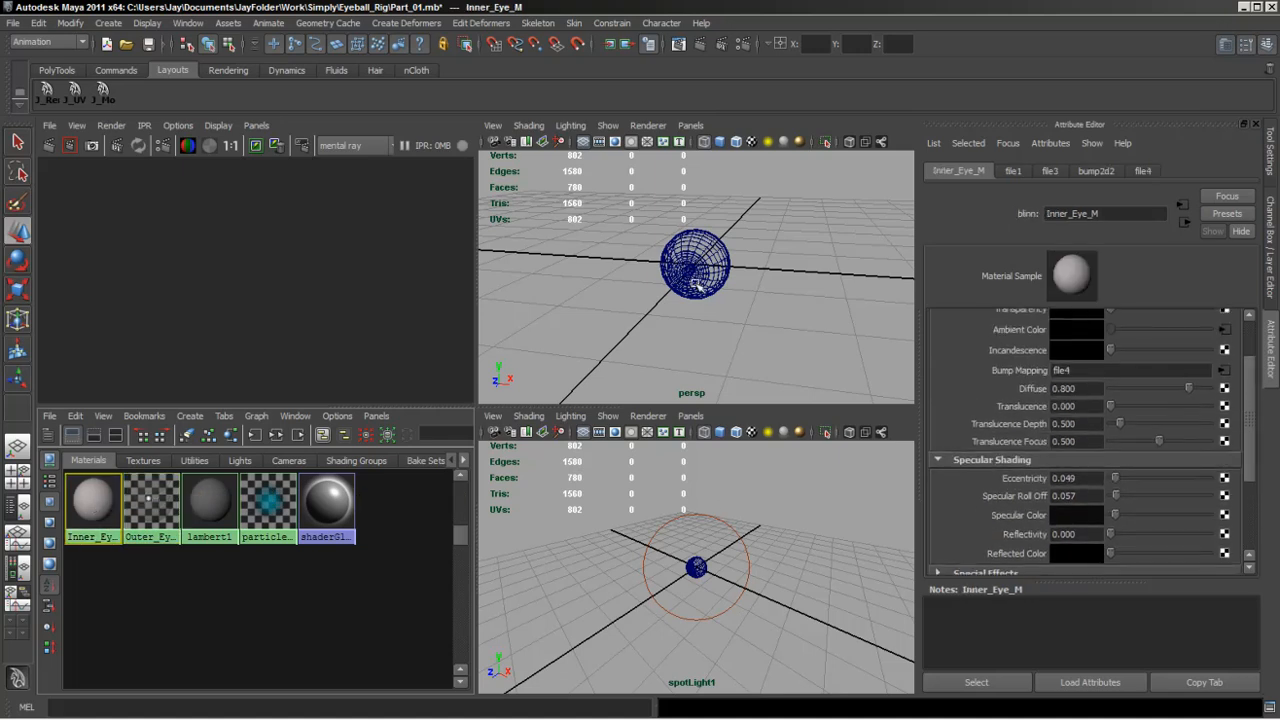
{"action": "left_click_drag", "start_coordinate": [737, 320], "coordinate": [752, 316], "text": "alt"}
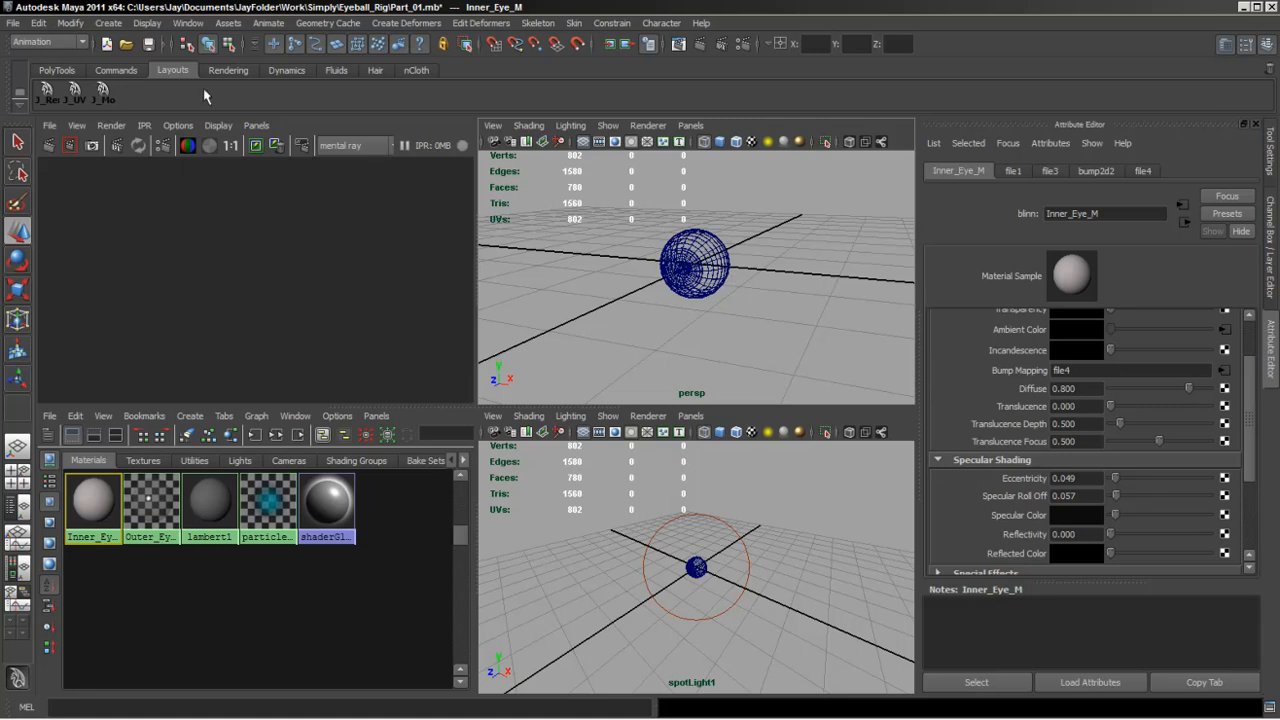
Create a polygon plane at the origin and scale it up uniformly into a wide ground surface around the eyeball.
{"action": "left_click", "coordinate": [108, 23]}
{"action": "mouse_move", "coordinate": [127, 63]}
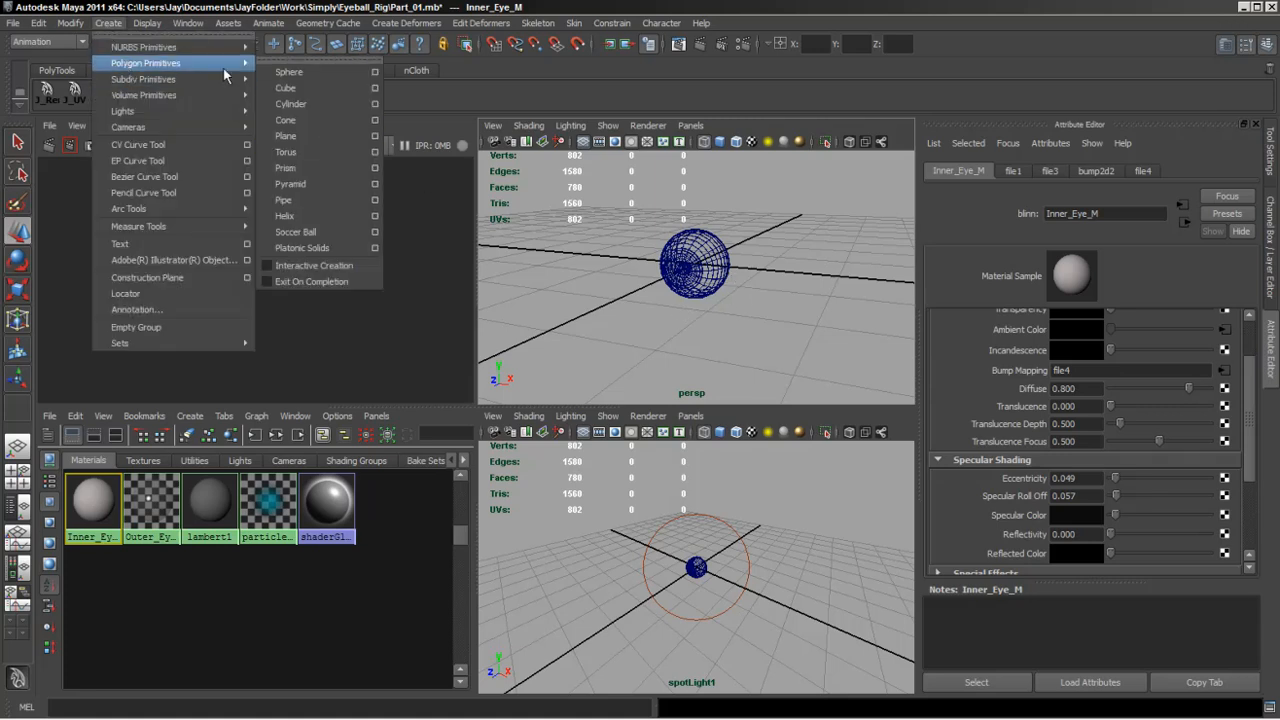
{"action": "left_click", "coordinate": [286, 136]}
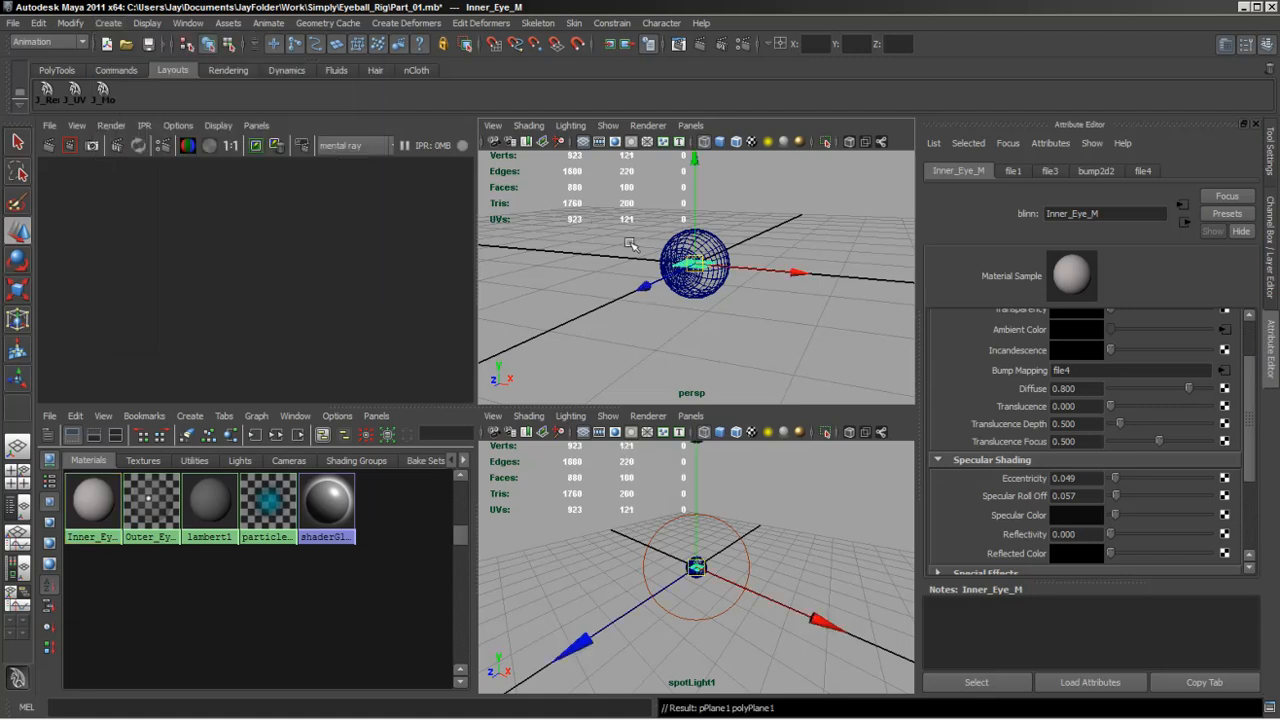
{"action": "left_click_drag", "start_coordinate": [771, 277], "coordinate": [707, 325], "text": "alt"}
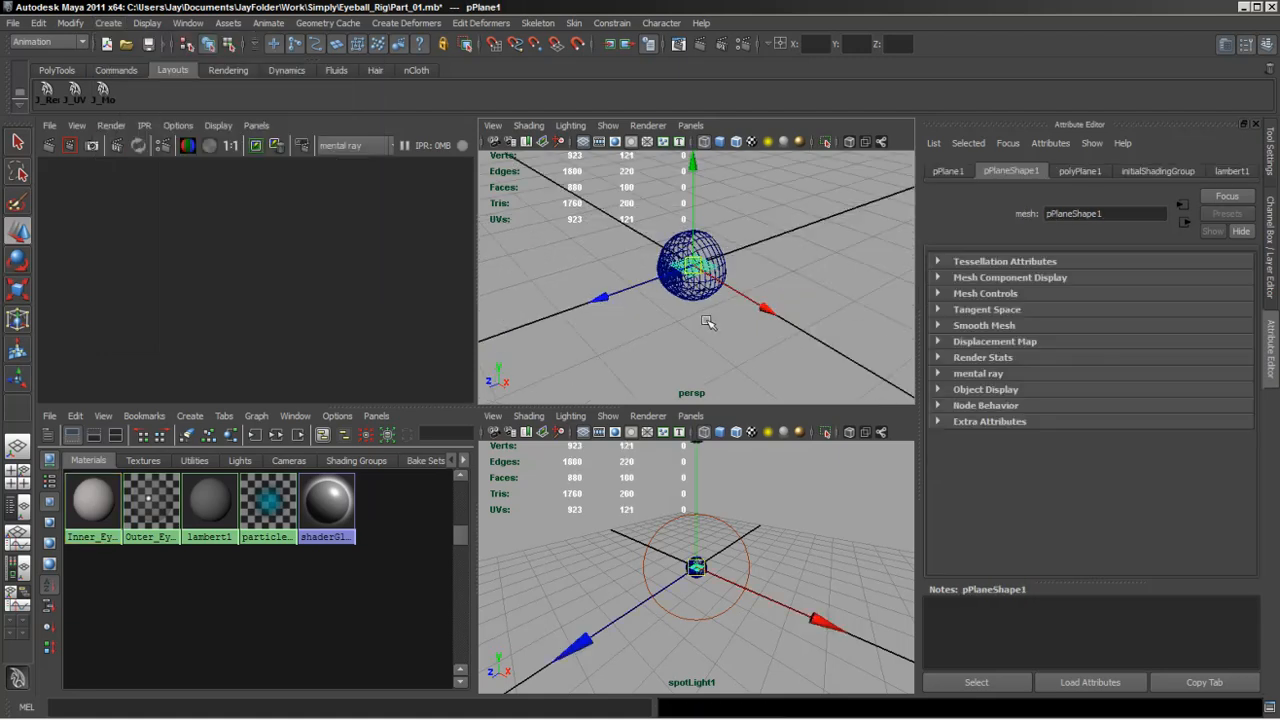
{"action": "key", "text": "r"}
{"action": "left_click_drag", "start_coordinate": [692, 266], "coordinate": [838, 284]}
{"action": "key", "text": "5"}
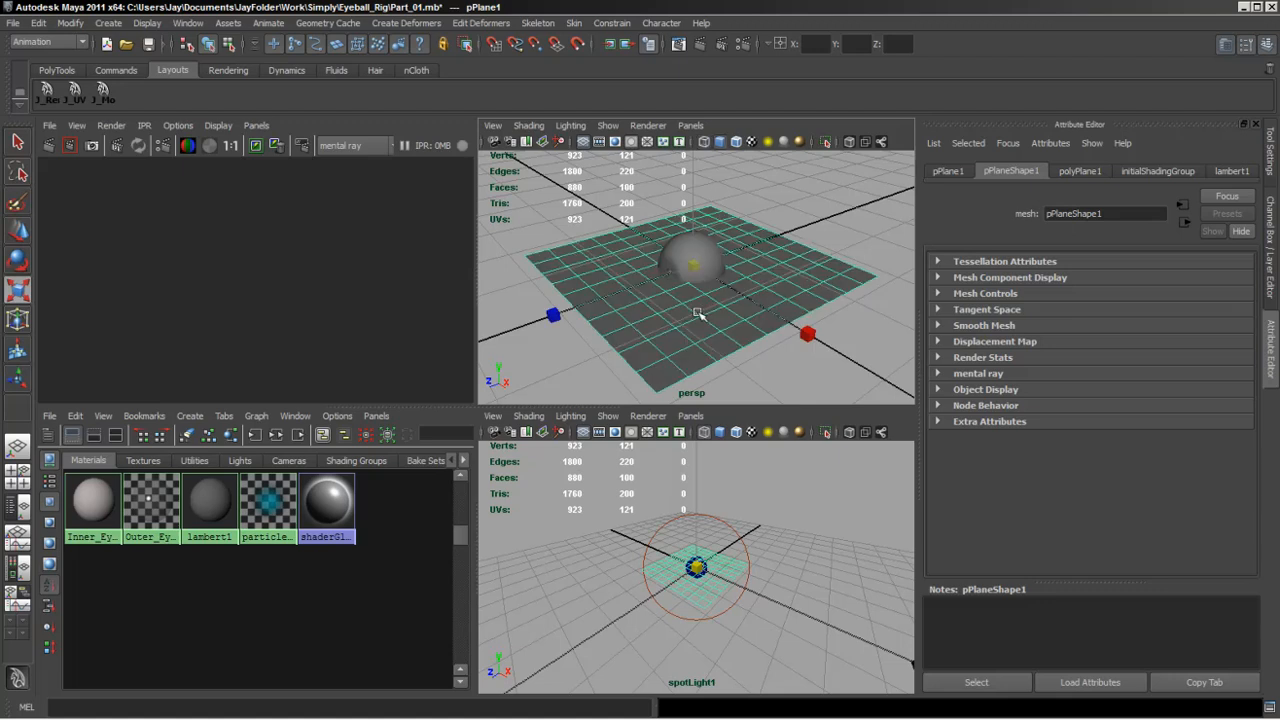
Move the ground plane down to the underside of the eyeball.
{"action": "left_click_drag", "start_coordinate": [698, 313], "coordinate": [729, 294], "text": "alt"}
{"action": "key", "text": "space"}
{"action": "left_click_drag", "start_coordinate": [571, 363], "coordinate": [553, 360], "text": "alt"}
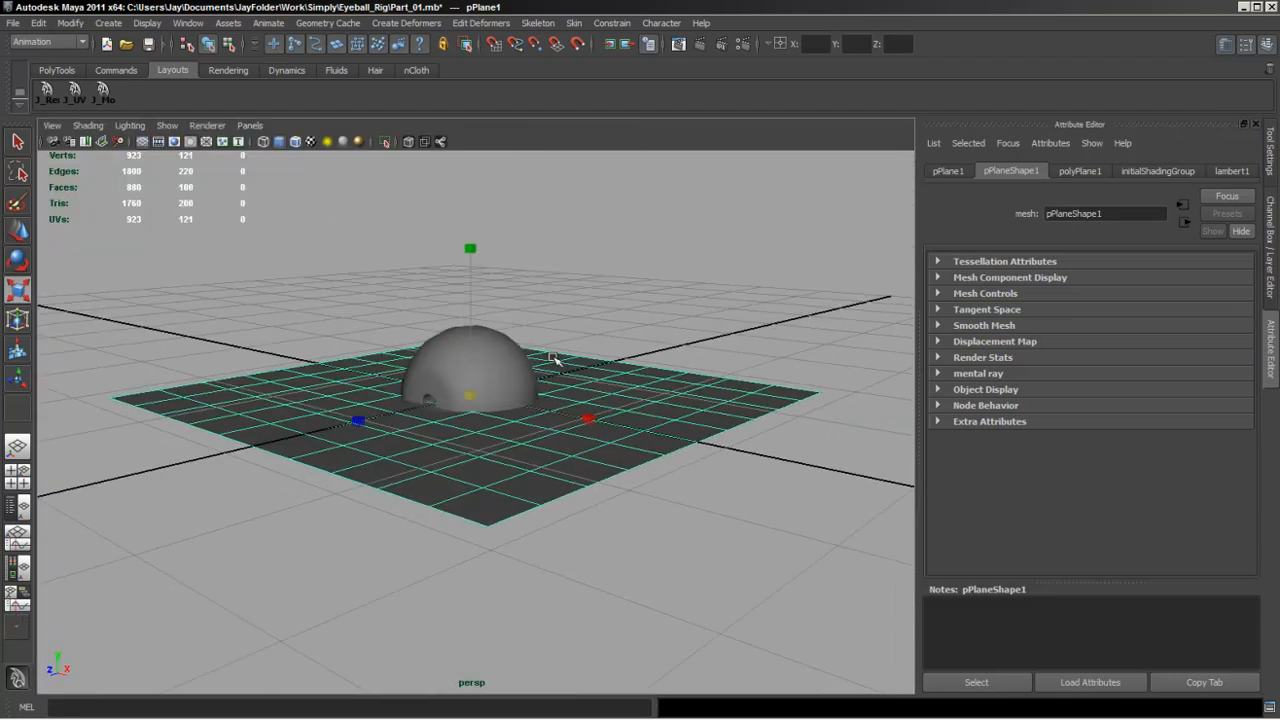
{"action": "key", "text": "w"}
{"action": "left_click_drag", "start_coordinate": [465, 335], "coordinate": [465, 357]}
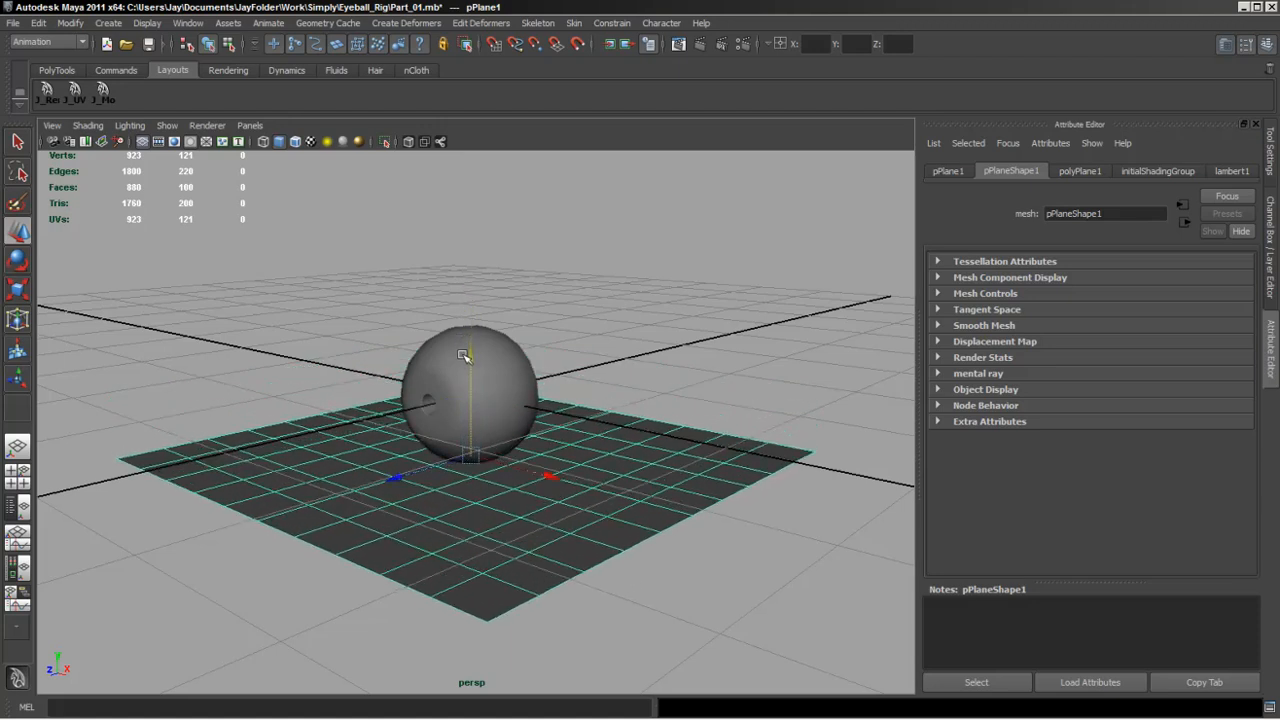
Scale the ground plane up uniformly until it extends as a large floor well beyond the eyeball and the grid.
{"action": "left_click_drag", "start_coordinate": [511, 447], "coordinate": [563, 408], "text": "alt"}
{"action": "key", "text": "r"}
{"action": "left_click_drag", "start_coordinate": [502, 377], "coordinate": [645, 412]}
{"action": "right_click_drag", "start_coordinate": [645, 412], "coordinate": [351, 417], "text": "alt"}
{"action": "left_click_drag", "start_coordinate": [480, 417], "coordinate": [446, 443], "text": "alt"}
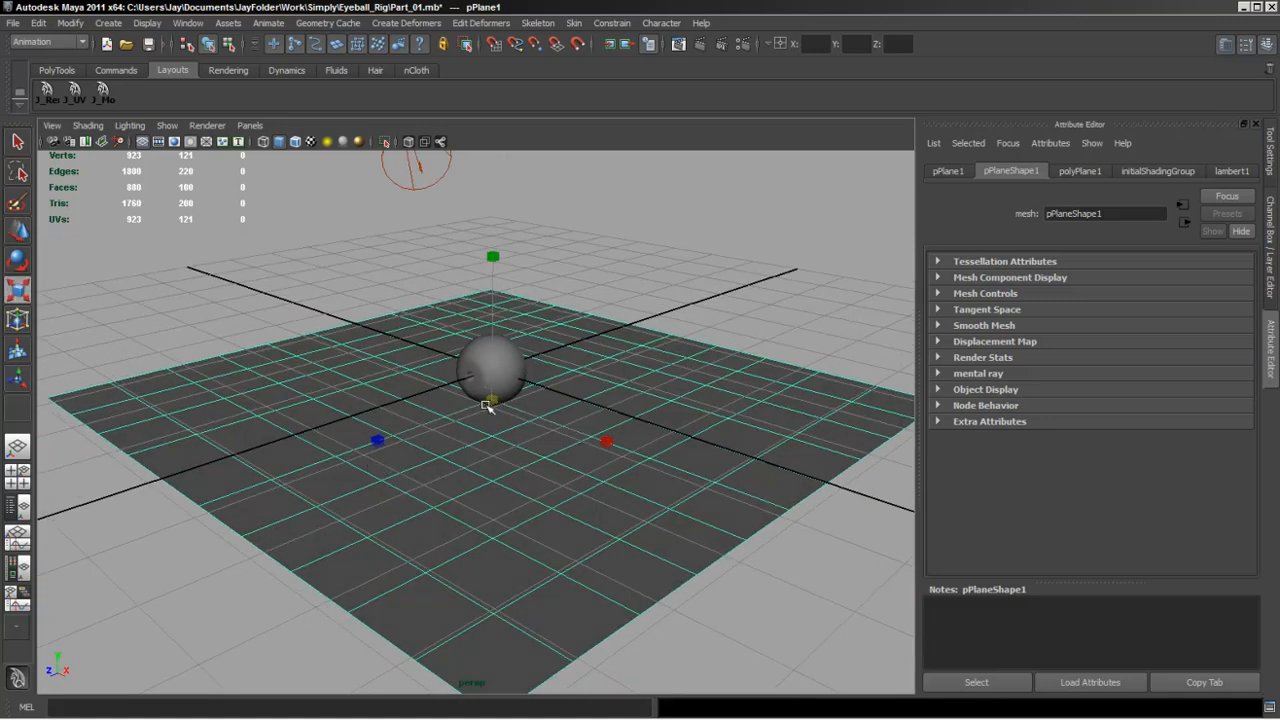
{"action": "left_click_drag", "start_coordinate": [490, 403], "coordinate": [560, 440]}
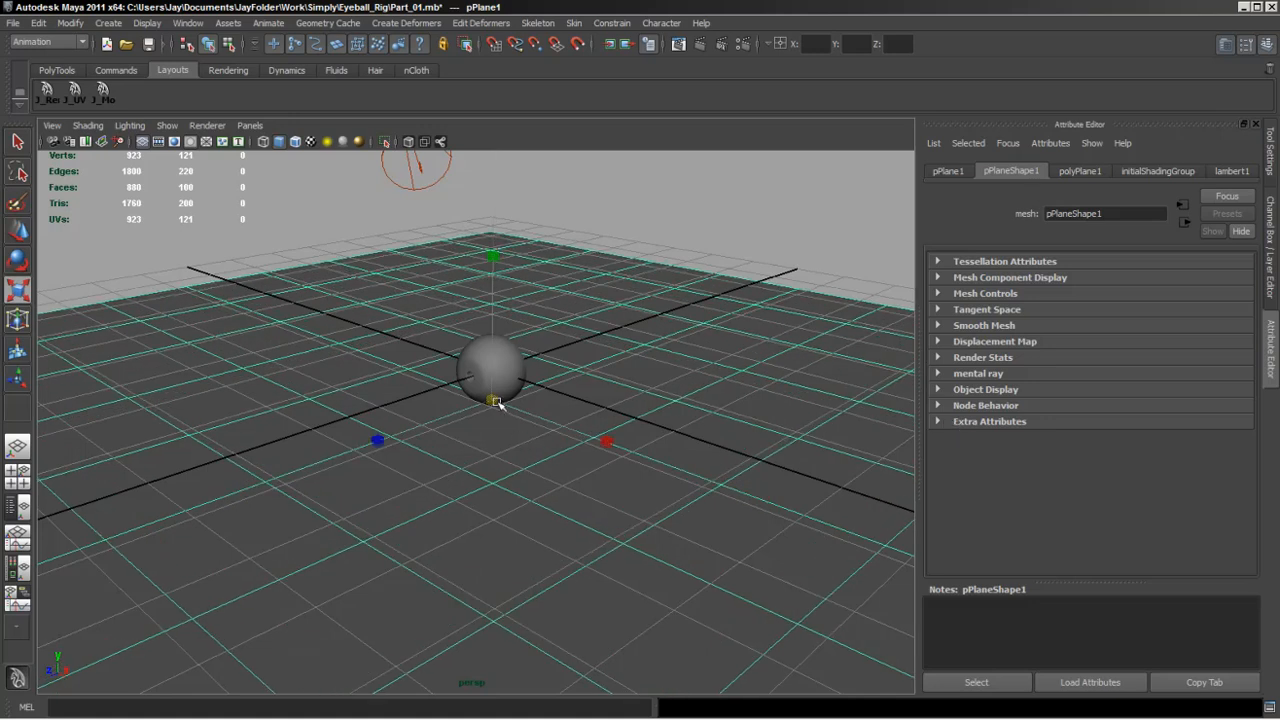
{"action": "left_click_drag", "start_coordinate": [497, 404], "coordinate": [705, 415]}
Frame the eyeball close up from a low angle above the ground and switch to the custom rendering layout.
{"action": "left_click_drag", "start_coordinate": [421, 501], "coordinate": [458, 472], "text": "alt"}
{"action": "right_click_drag", "start_coordinate": [398, 483], "coordinate": [766, 523], "text": "alt"}
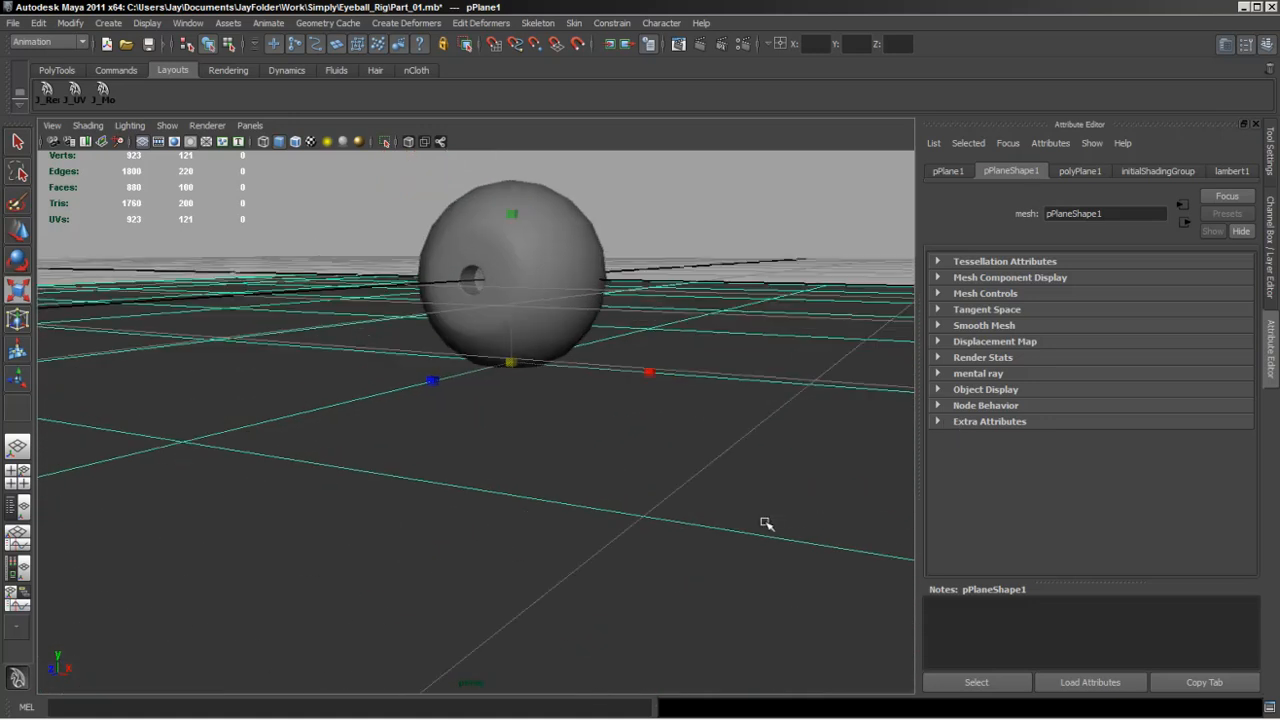
{"action": "middle_click_drag", "start_coordinate": [589, 398], "coordinate": [584, 476], "text": "alt"}
{"action": "right_click_drag", "start_coordinate": [500, 466], "coordinate": [540, 474], "text": "alt"}
{"action": "middle_click_drag", "start_coordinate": [564, 468], "coordinate": [577, 506], "text": "alt"}
{"action": "left_click_drag", "start_coordinate": [577, 506], "coordinate": [603, 497], "text": "alt"}
{"action": "right_click_drag", "start_coordinate": [420, 448], "coordinate": [482, 469], "text": "alt"}
{"action": "middle_click_drag", "start_coordinate": [482, 469], "coordinate": [495, 480], "text": "alt"}
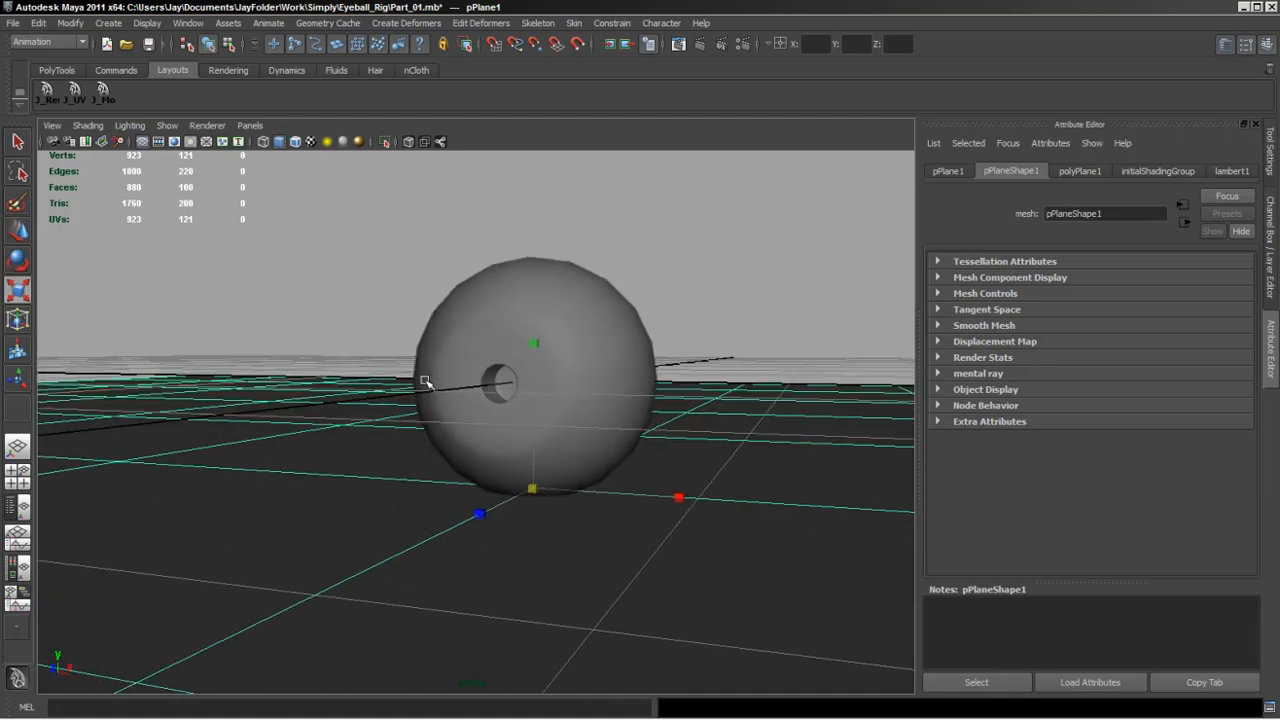
{"action": "left_click", "coordinate": [48, 92]}
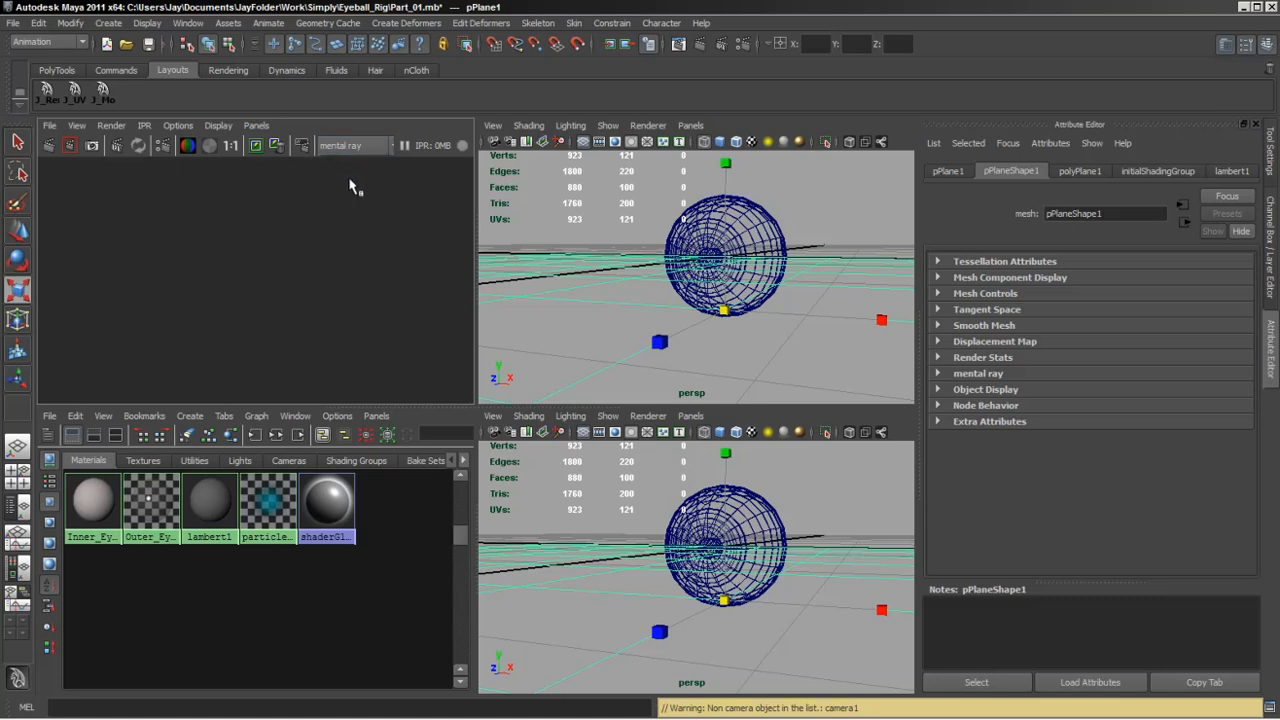
{"action": "middle_click_drag", "start_coordinate": [668, 288], "coordinate": [654, 304], "text": "alt"}
{"action": "right_click_drag", "start_coordinate": [654, 304], "coordinate": [684, 307], "text": "alt"}
{"action": "left_click_drag", "start_coordinate": [684, 307], "coordinate": [710, 329], "text": "alt"}
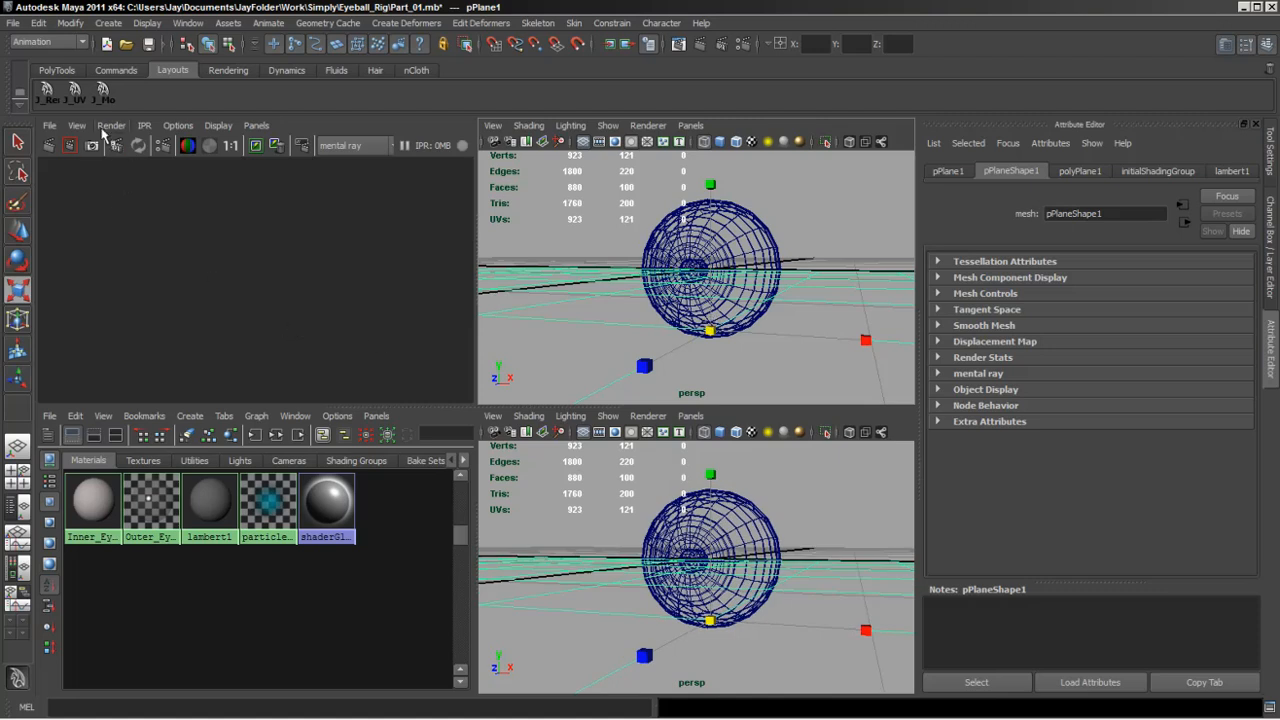
Set the render test resolution to 125% Settings (800x600).
{"action": "left_click", "coordinate": [177, 128]}
{"action": "mouse_move", "coordinate": [185, 188]}
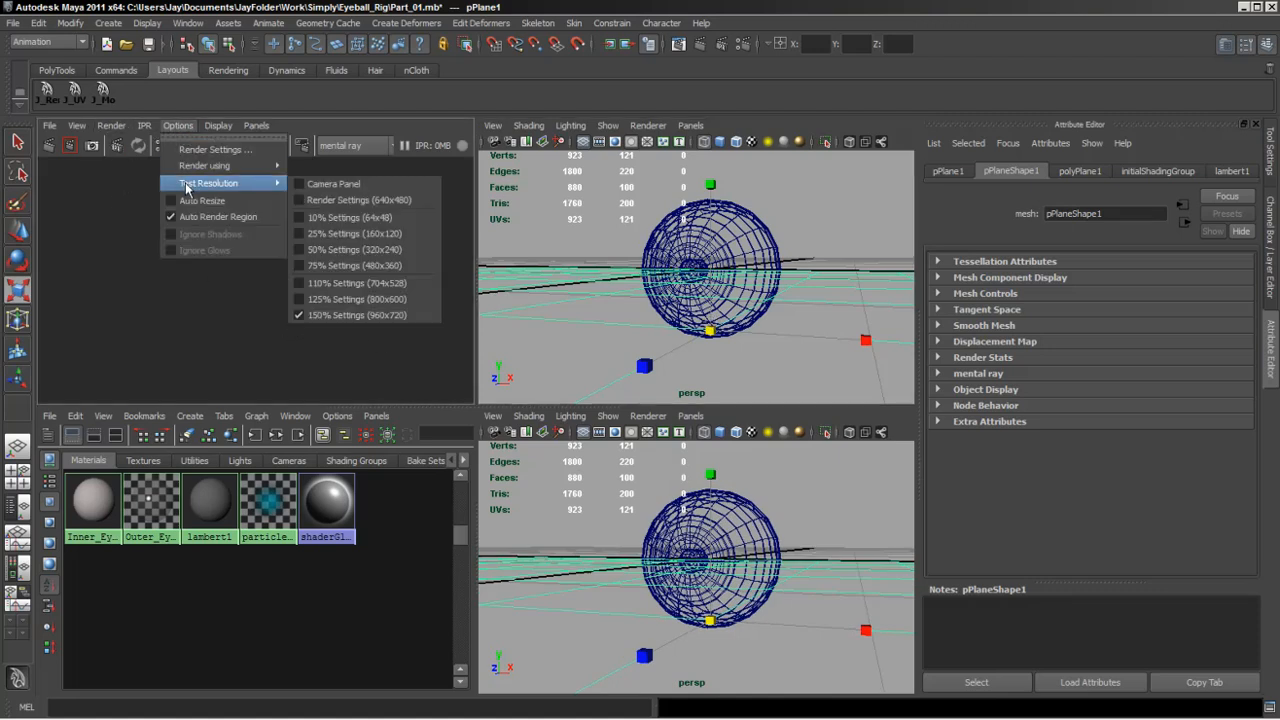
{"action": "left_click", "coordinate": [381, 305]}
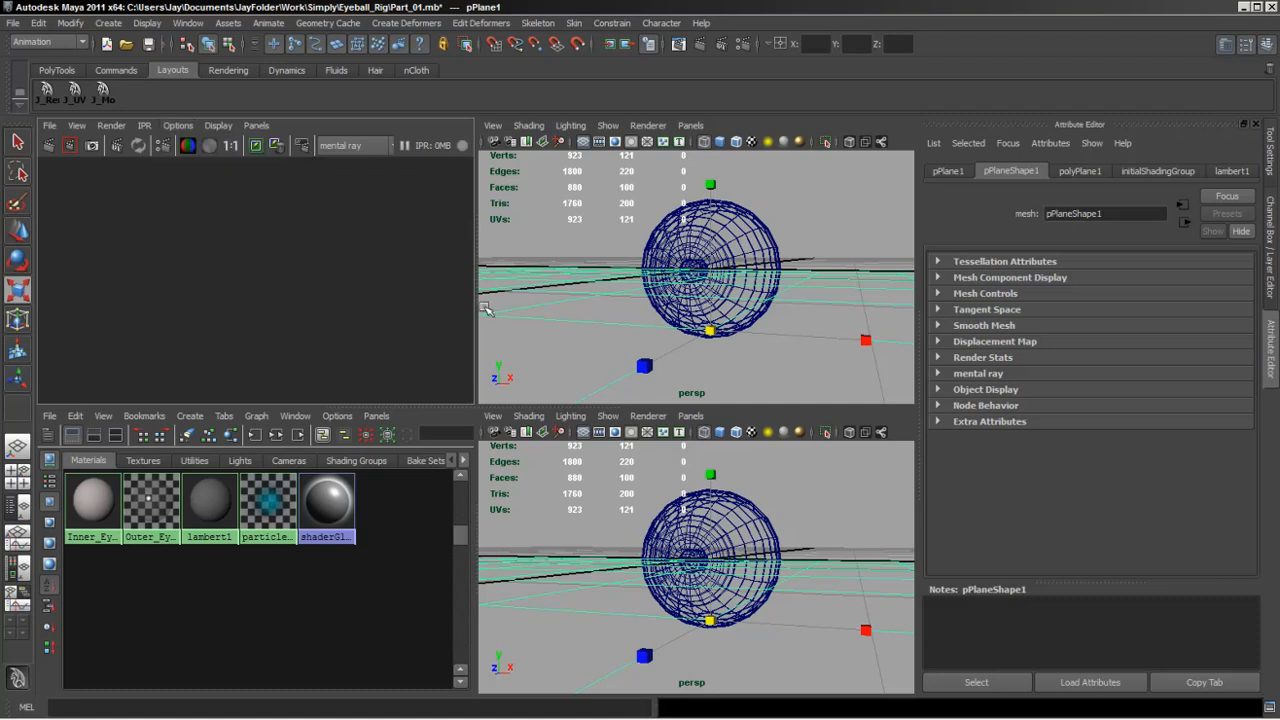
Display the upper perspective view textured with wireframe on shaded and orbit so the iris faces the camera.
{"action": "left_click_drag", "start_coordinate": [736, 310], "coordinate": [751, 329], "text": "alt"}
{"action": "key", "text": "5"}
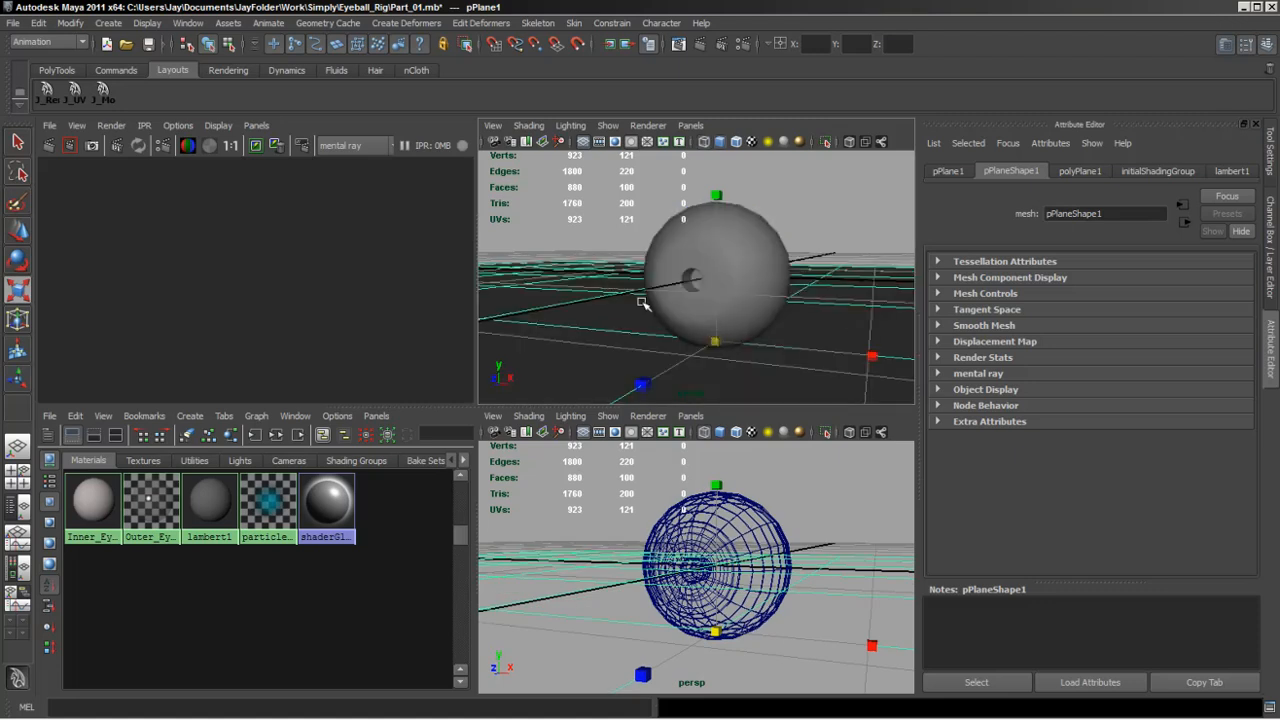
{"action": "left_click_drag", "start_coordinate": [640, 300], "coordinate": [670, 296], "text": "alt"}
{"action": "key", "text": "6"}
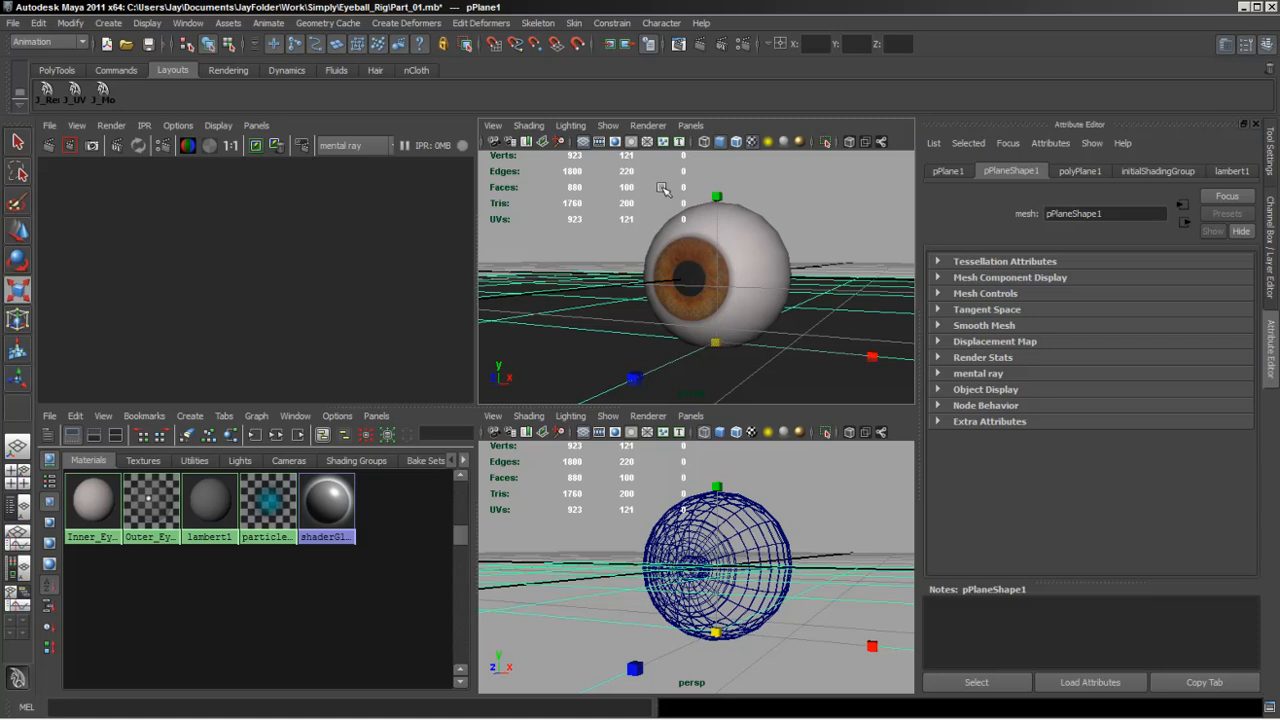
{"action": "left_click", "coordinate": [736, 142]}
{"action": "mouse_move", "coordinate": [714, 241]}
{"action": "left_mouse_down", "text": "alt"}
{"action": "mouse_move", "coordinate": [600, 251]}
{"action": "mouse_move", "coordinate": [715, 244]}
{"action": "mouse_move", "coordinate": [697, 301]}
{"action": "mouse_move", "coordinate": [676, 308]}
{"action": "left_mouse_up", "text": "alt"}
Render the persp camera with mental ray and zoom in on the eyeball in the rendered image.
{"action": "left_click", "coordinate": [111, 125]}
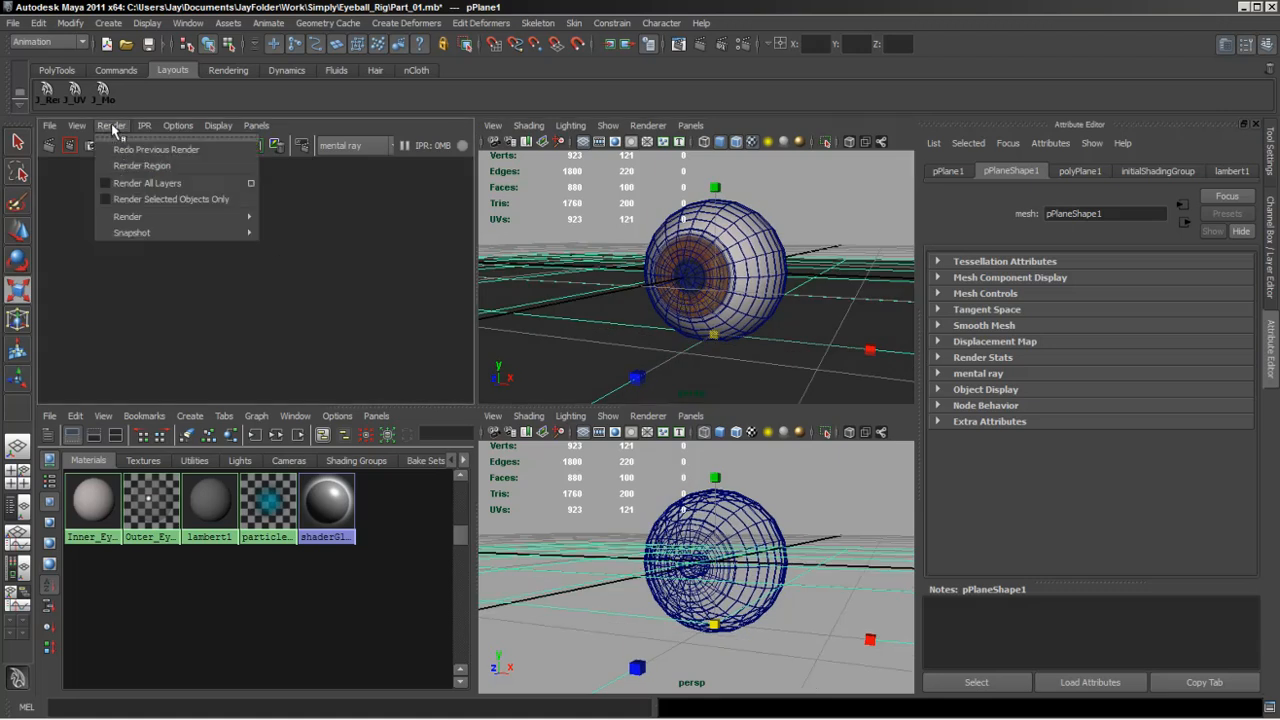
{"action": "mouse_move", "coordinate": [127, 216]}
{"action": "left_click", "coordinate": [288, 248]}
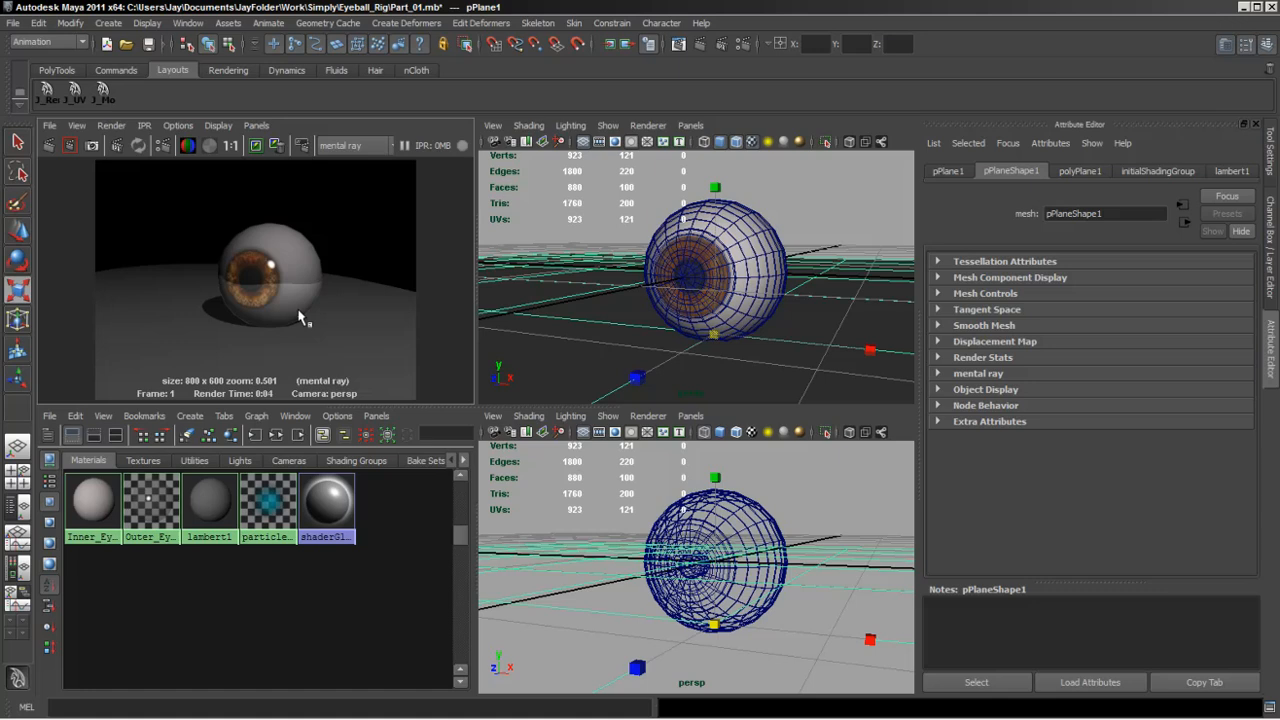
{"action": "right_click_drag", "start_coordinate": [246, 314], "coordinate": [537, 322], "text": "alt"}
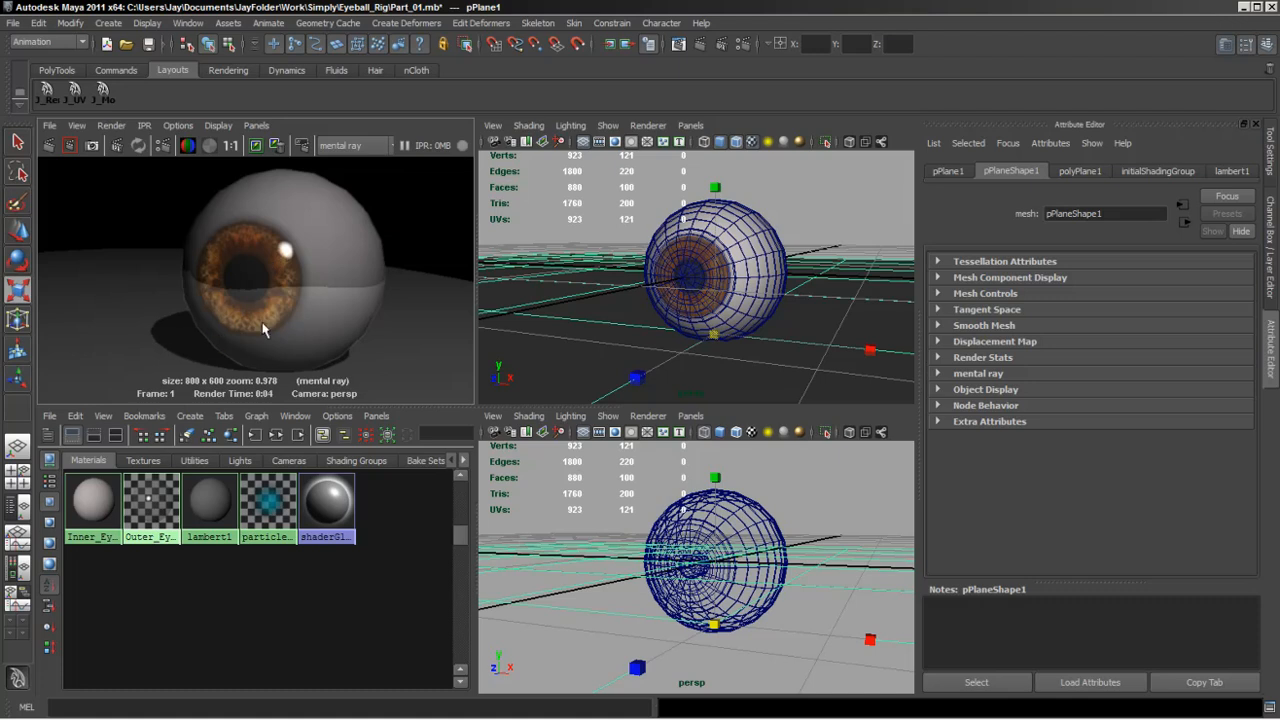
Lower the Outer_Eye_M material's Reflectivity to 0.098 and set its Highlight Size to 0.015.
{"action": "left_click", "coordinate": [145, 513]}
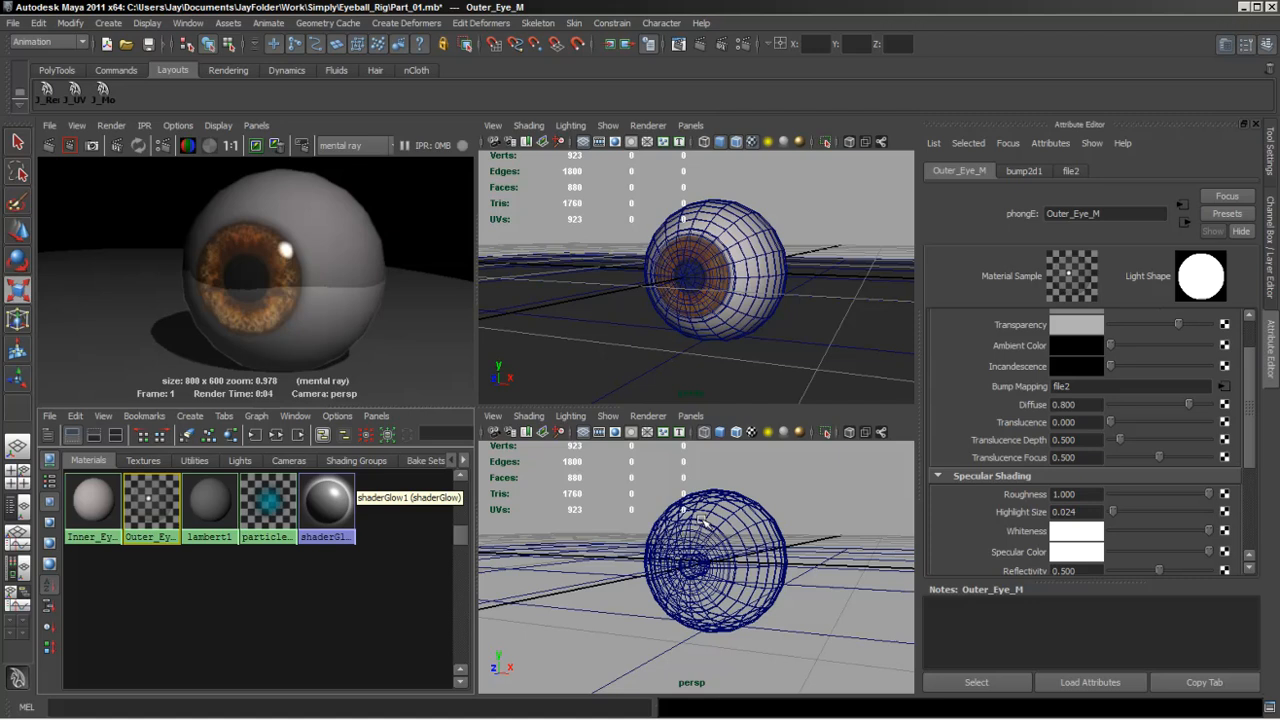
{"action": "scroll", "coordinate": [1222, 475], "scroll_direction": "down", "scroll_amount": 5}
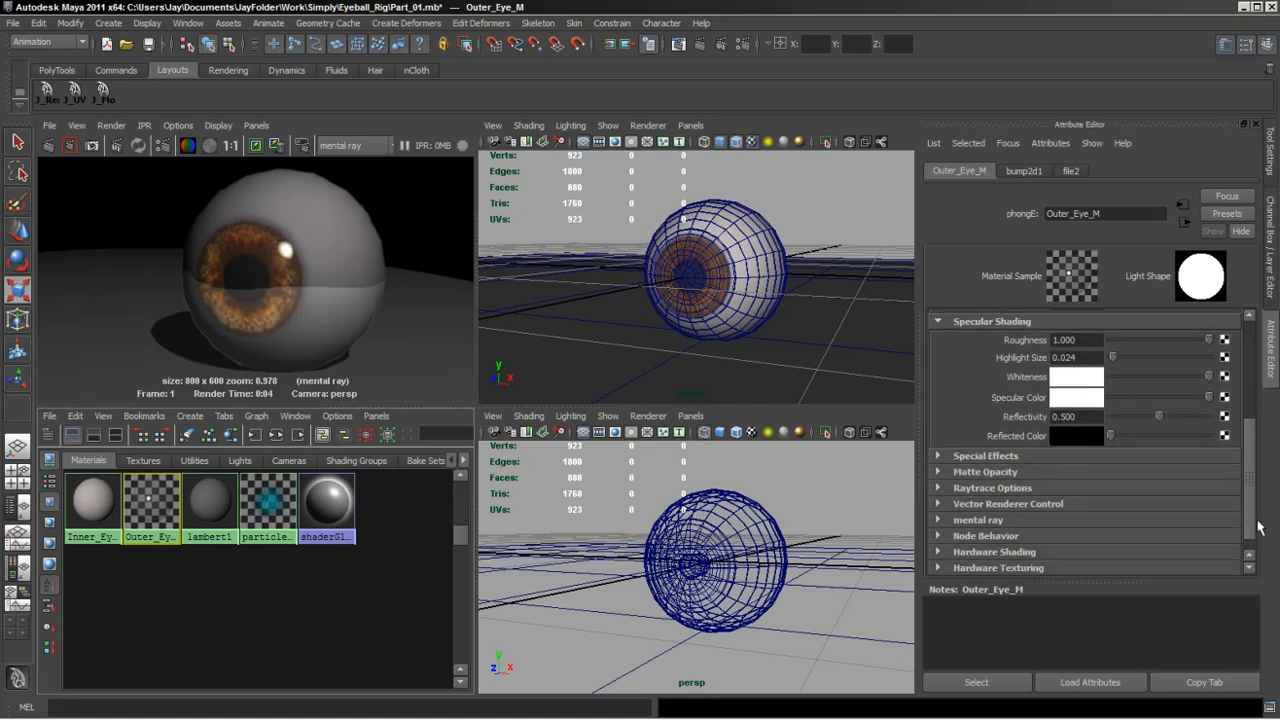
{"action": "left_click_drag", "start_coordinate": [1160, 418], "coordinate": [1120, 418]}
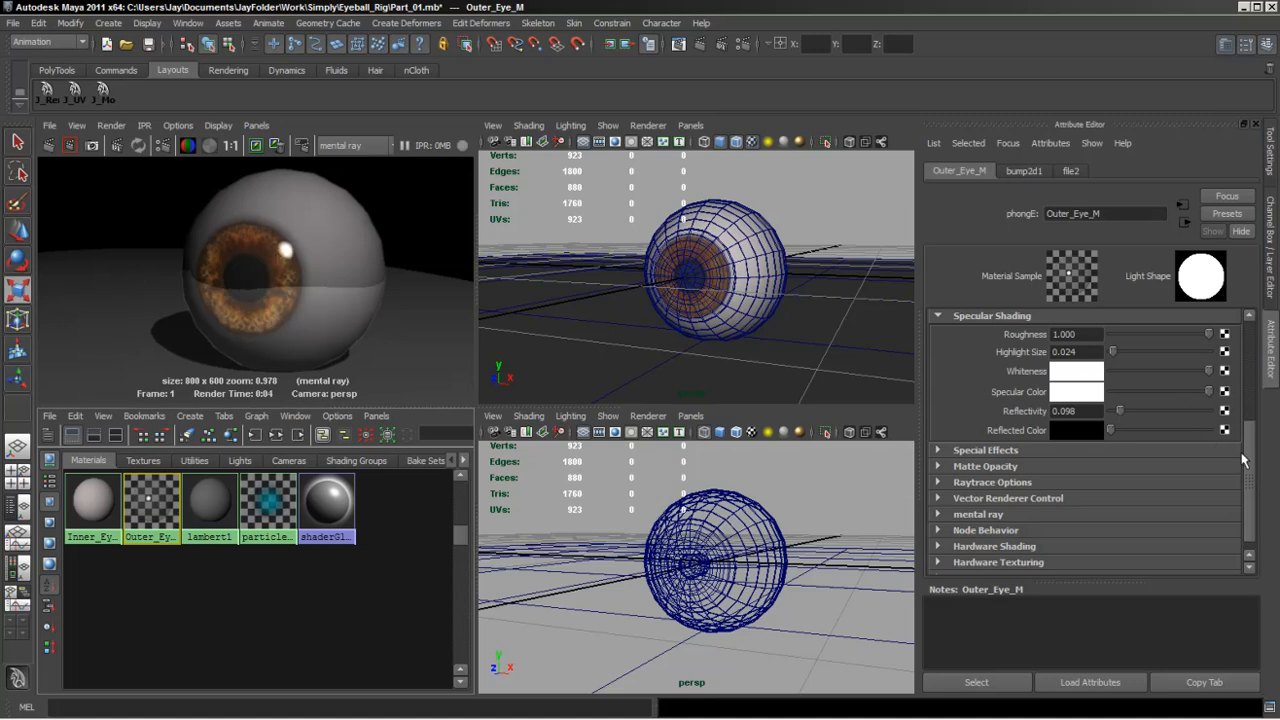
{"action": "left_click_drag", "start_coordinate": [1243, 458], "coordinate": [1238, 410]}
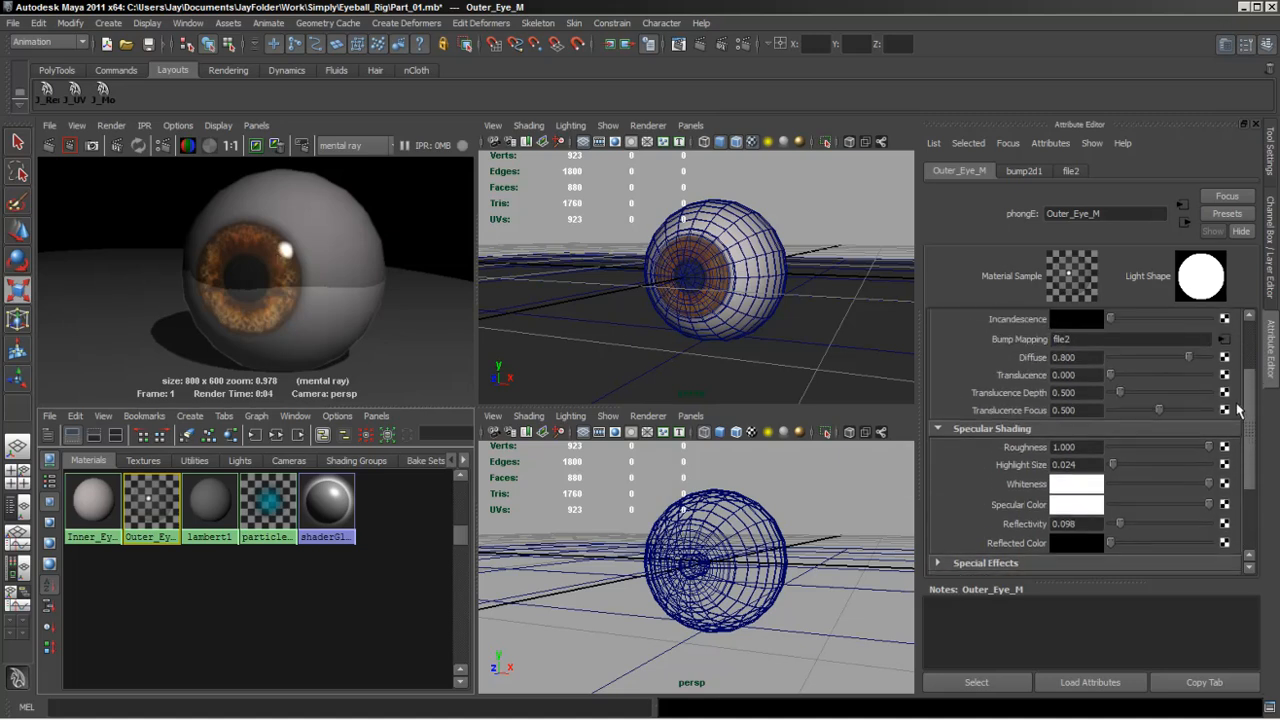
{"action": "left_click", "coordinate": [1085, 465]}
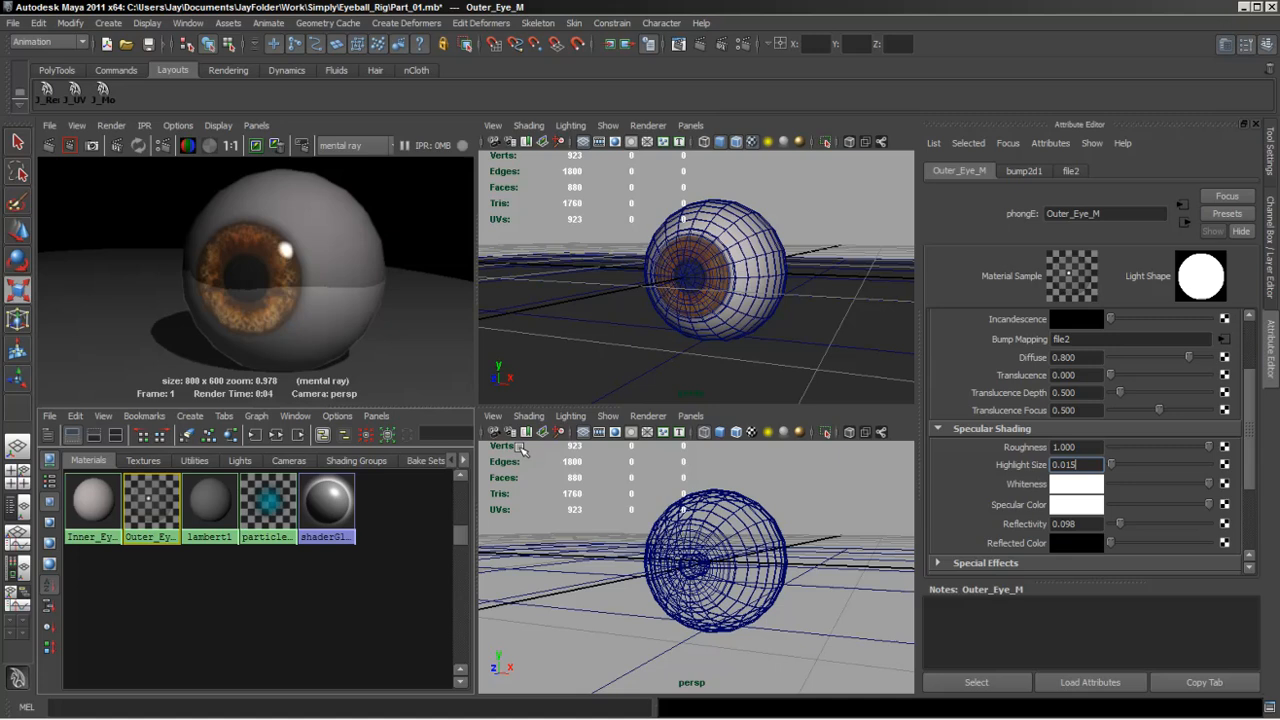
Darken the Color Gain of Inner_Eye_M's ambient color texture, file3, to a medium grey.
{"action": "left_click", "coordinate": [89, 508]}
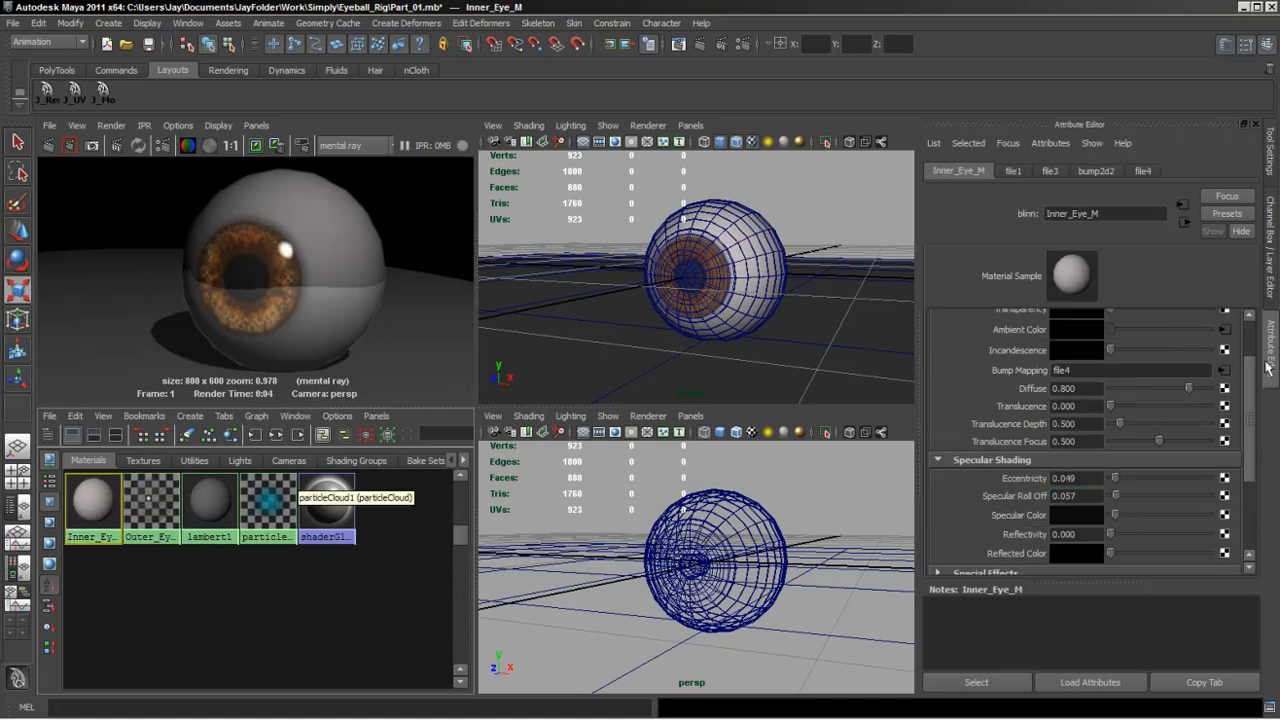
{"action": "left_click", "coordinate": [1223, 330]}
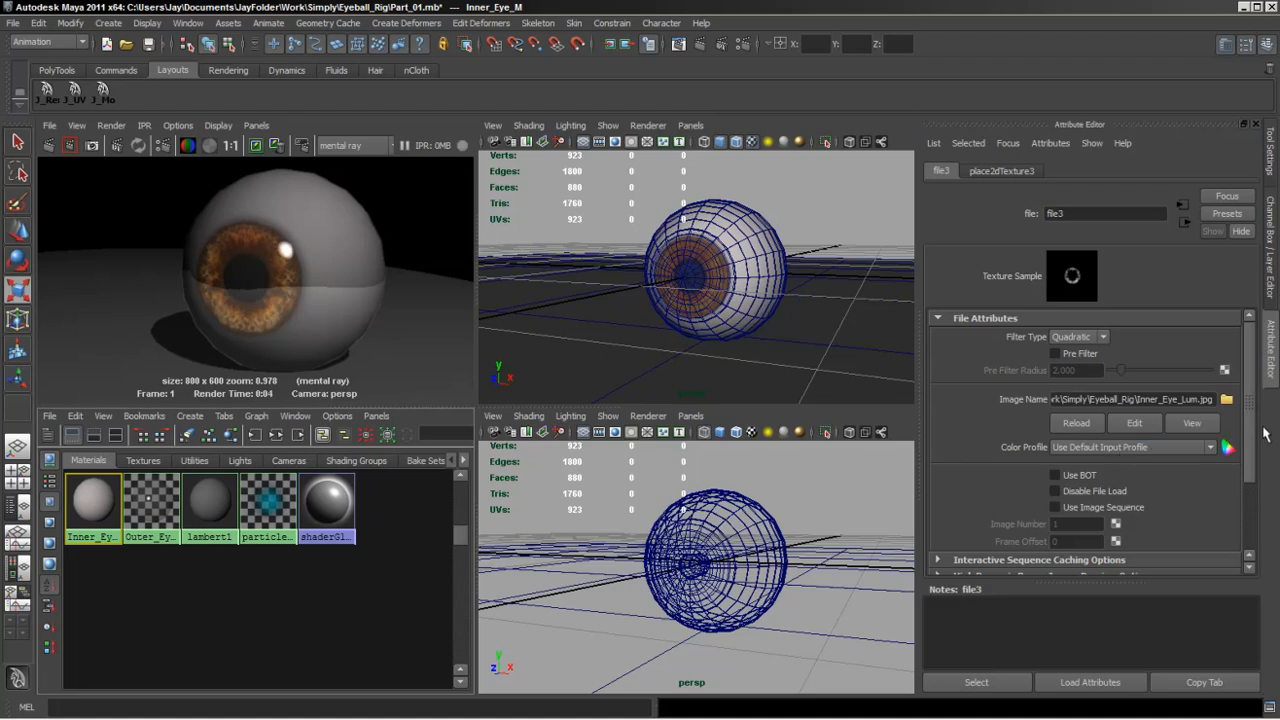
{"action": "scroll", "coordinate": [1147, 437], "scroll_direction": "down", "scroll_amount": 3}
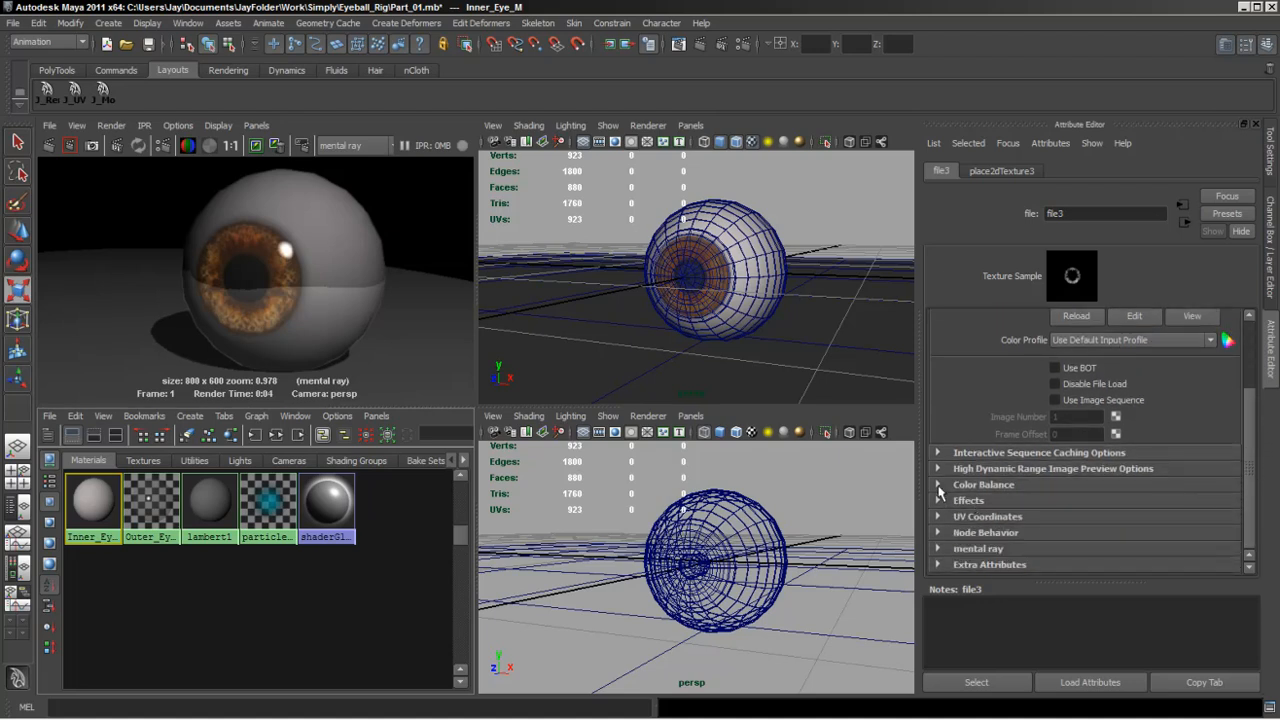
{"action": "left_click", "coordinate": [939, 485]}
{"action": "left_click_drag", "start_coordinate": [1191, 526], "coordinate": [1178, 527]}
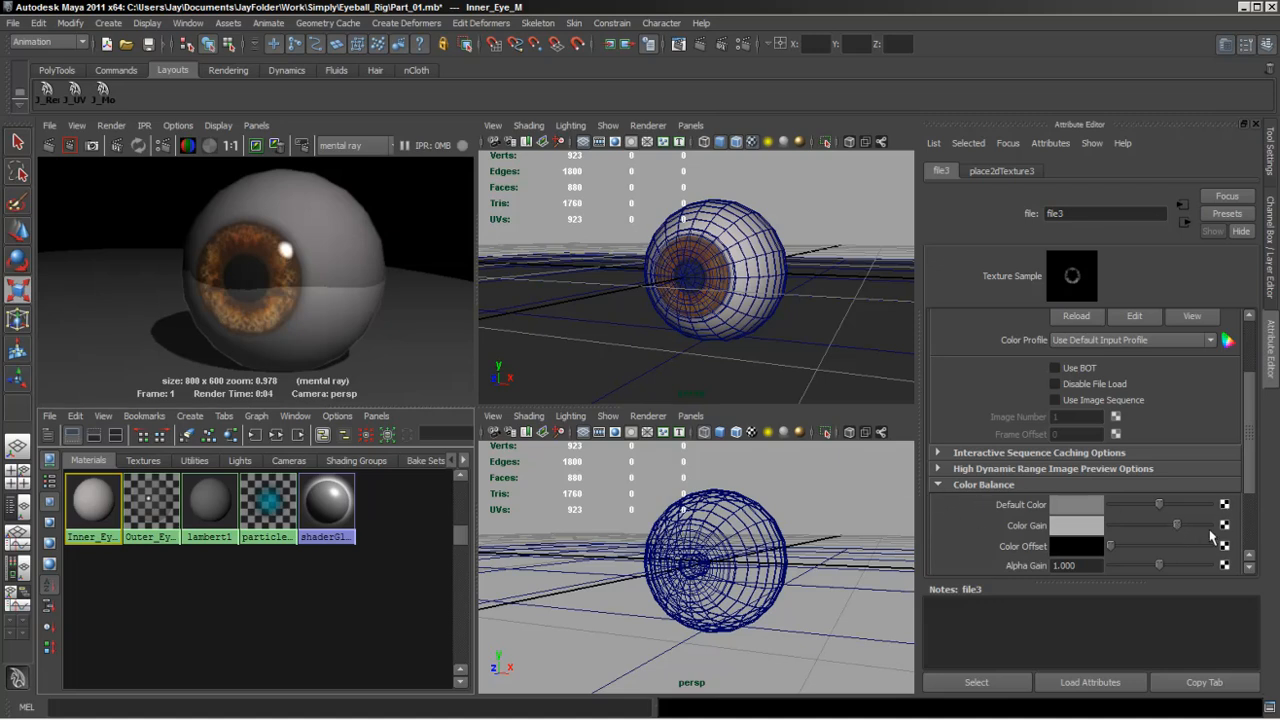
{"action": "left_click_drag", "start_coordinate": [1250, 478], "coordinate": [1251, 516]}
{"action": "left_click_drag", "start_coordinate": [1176, 440], "coordinate": [1156, 438]}
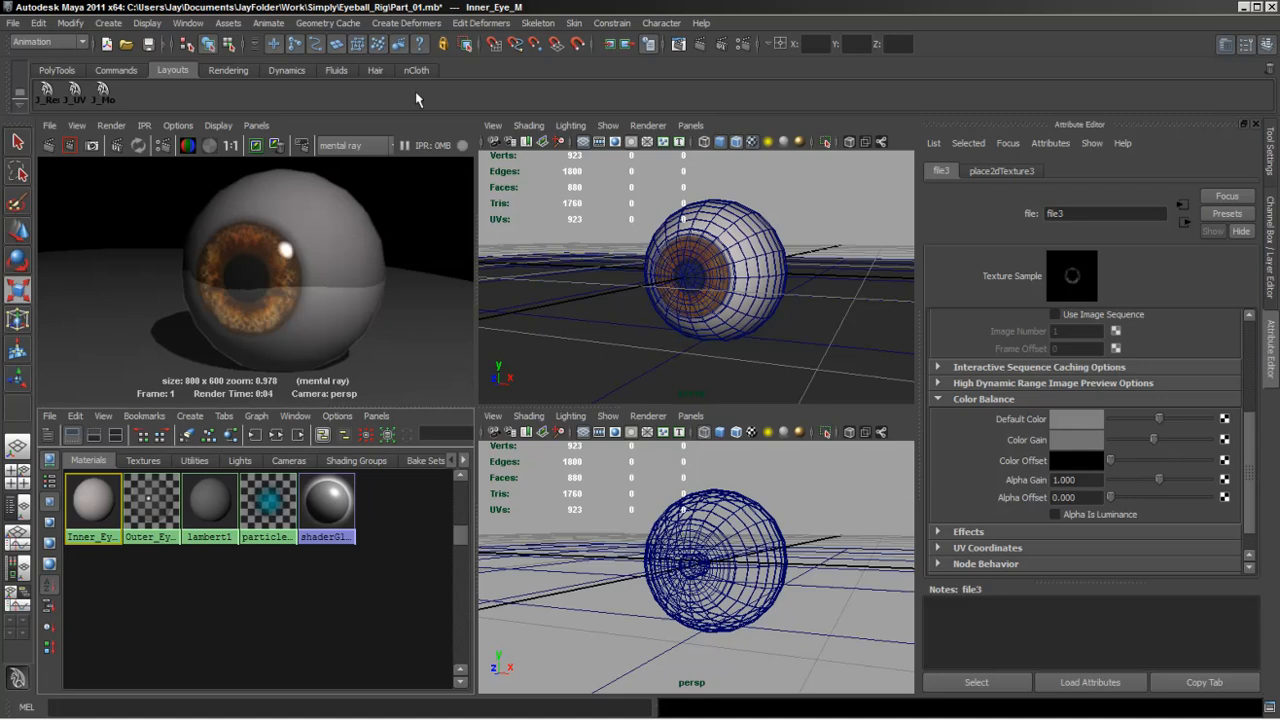
Keep the current render image and set the persp camera's environment background color to light grey.
{"action": "left_click", "coordinate": [256, 145]}
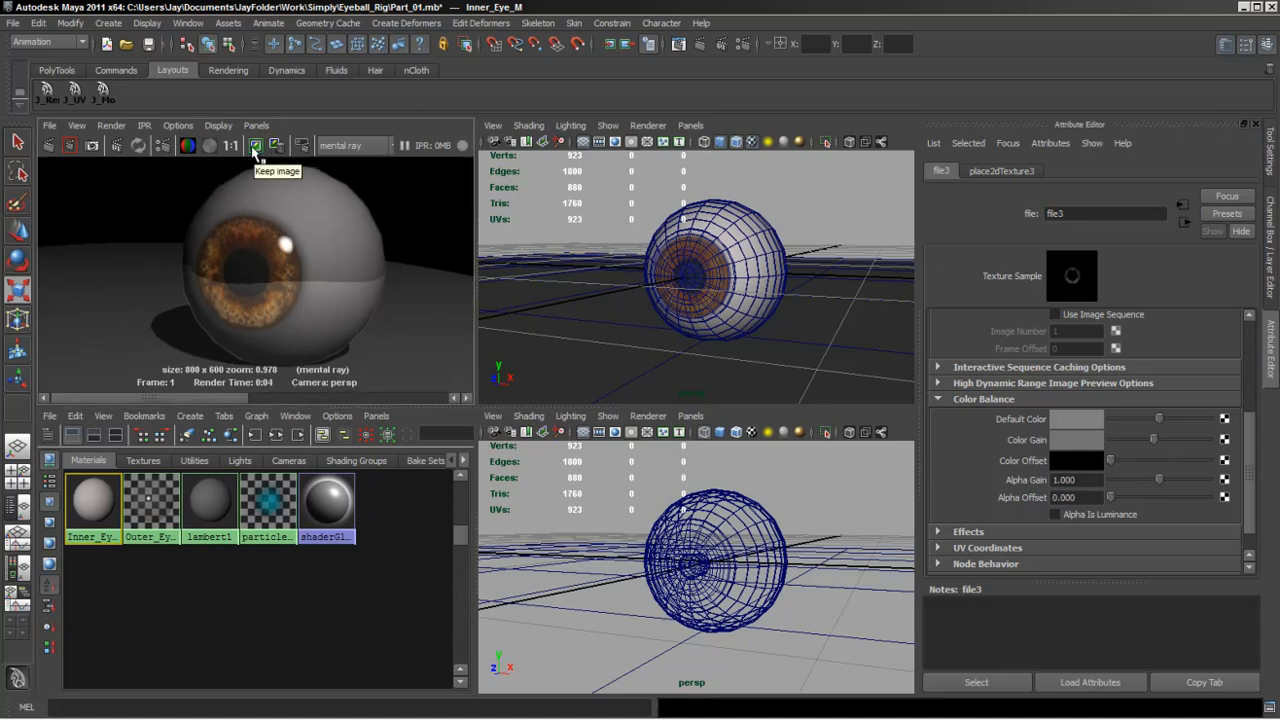
{"action": "left_click", "coordinate": [492, 126]}
{"action": "left_click", "coordinate": [510, 149]}
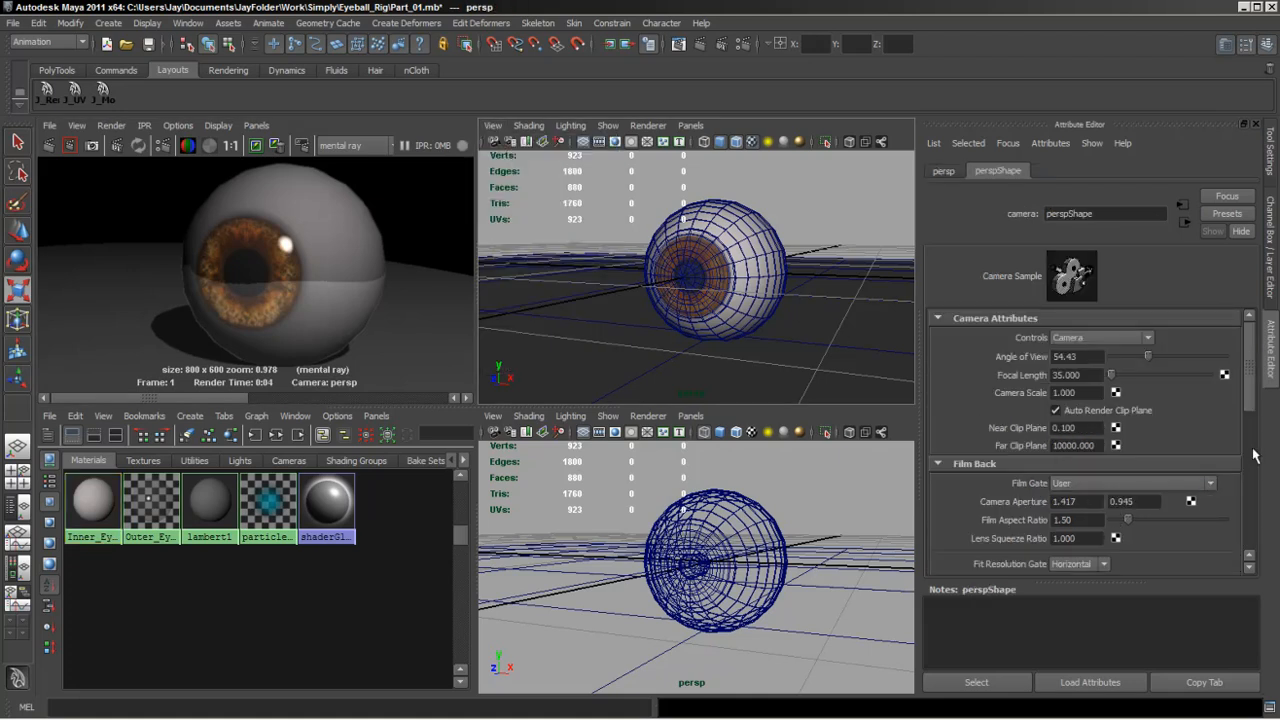
{"action": "left_click_drag", "start_coordinate": [1248, 396], "coordinate": [1249, 525]}
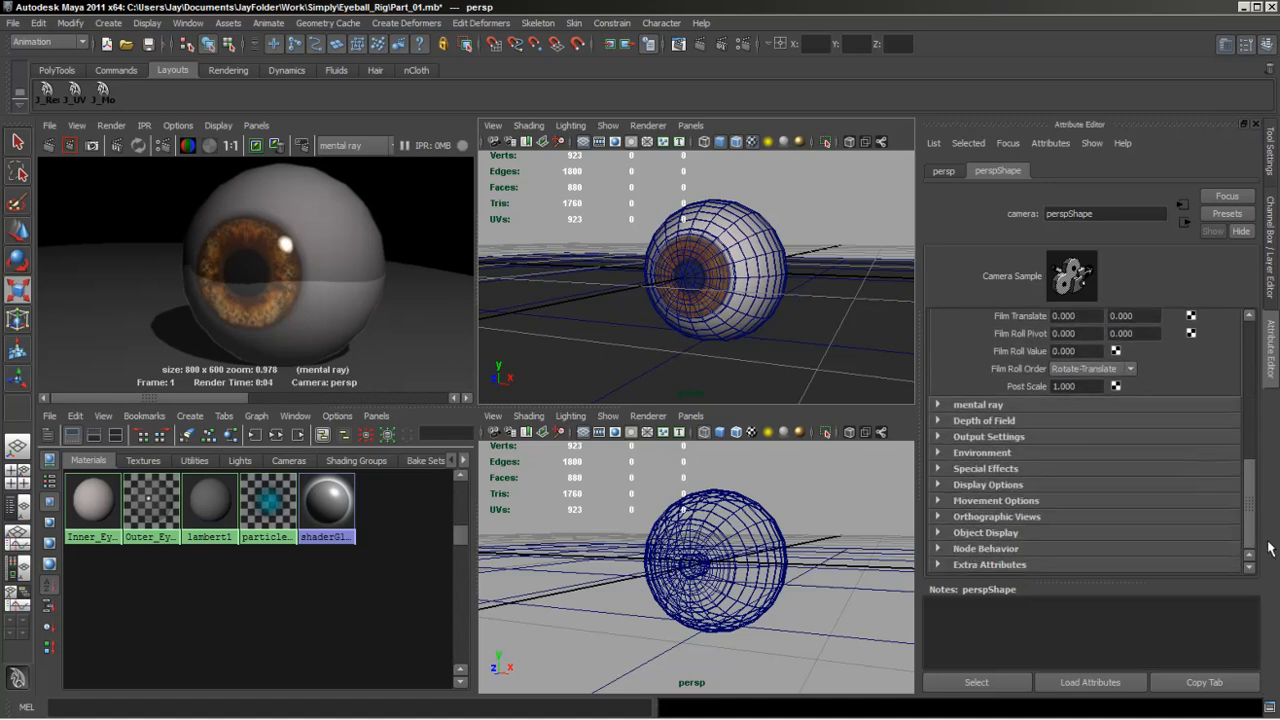
{"action": "left_click", "coordinate": [939, 453]}
{"action": "left_click_drag", "start_coordinate": [1112, 474], "coordinate": [1185, 480]}
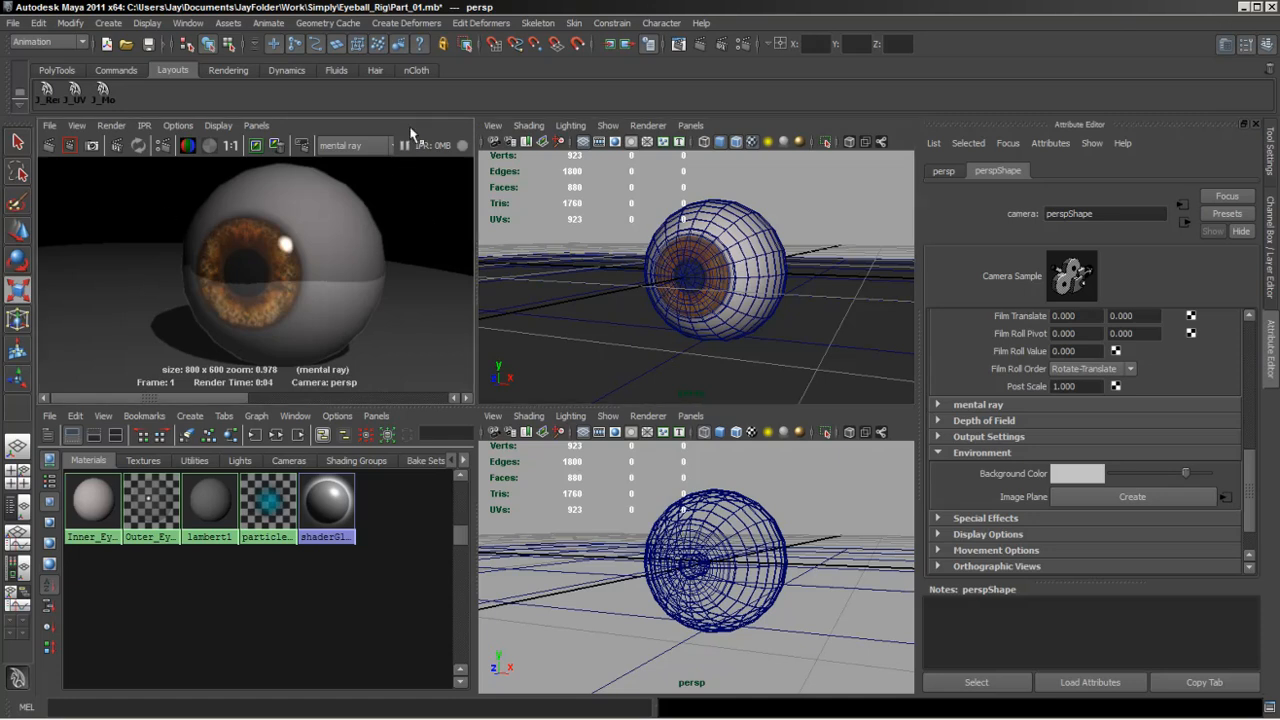
Inspect the enlarged render and raise the test resolution to 150% Settings (960x720).
{"action": "key", "text": "space"}
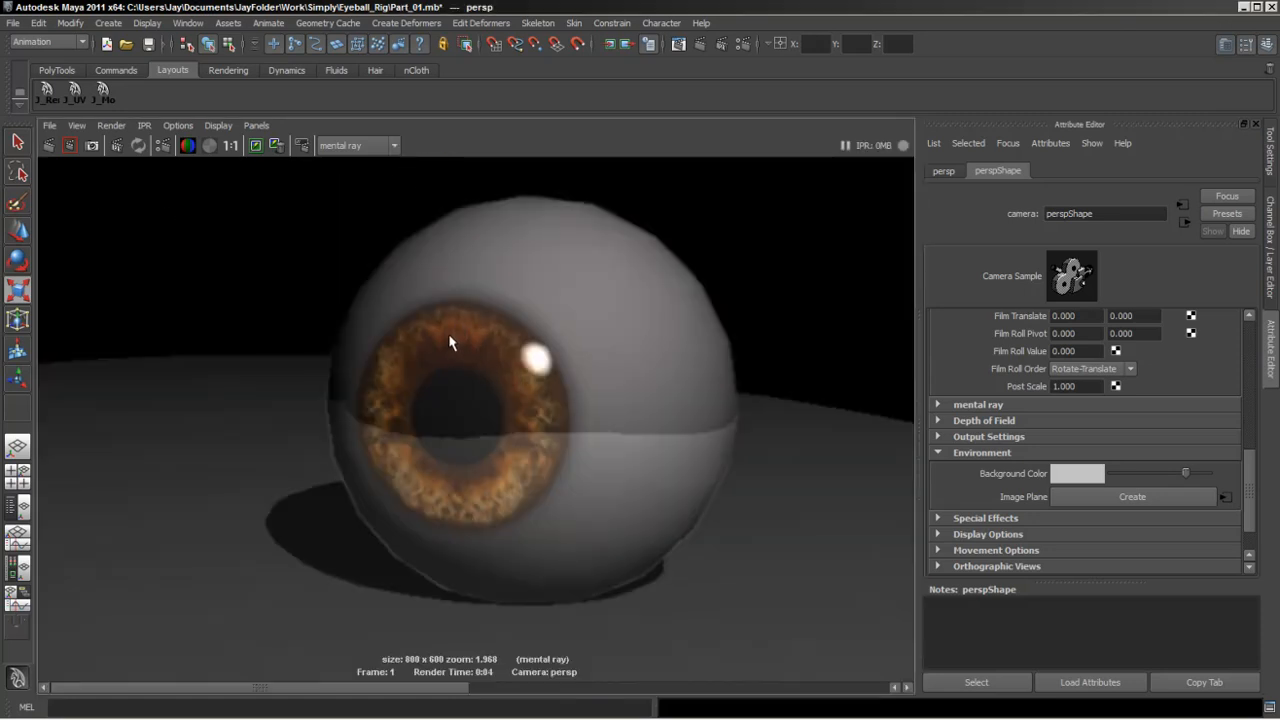
{"action": "left_click", "coordinate": [178, 125]}
{"action": "mouse_move", "coordinate": [197, 186]}
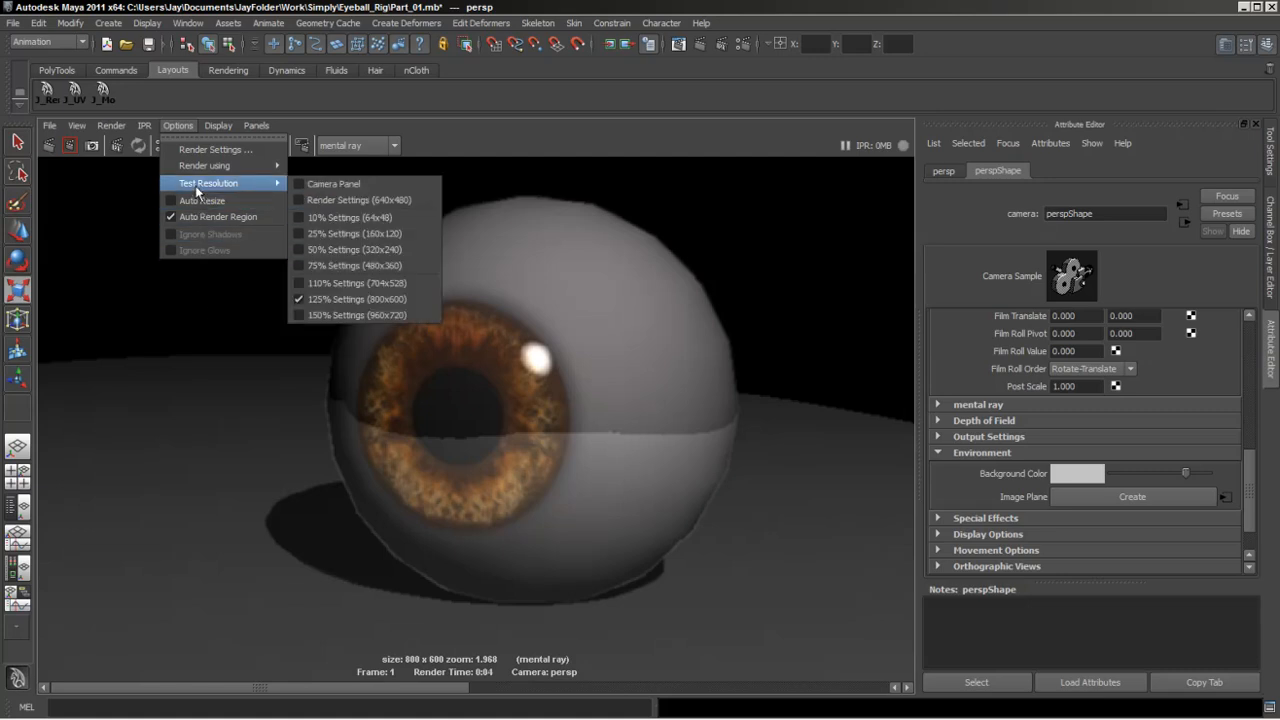
{"action": "left_click", "coordinate": [364, 315]}
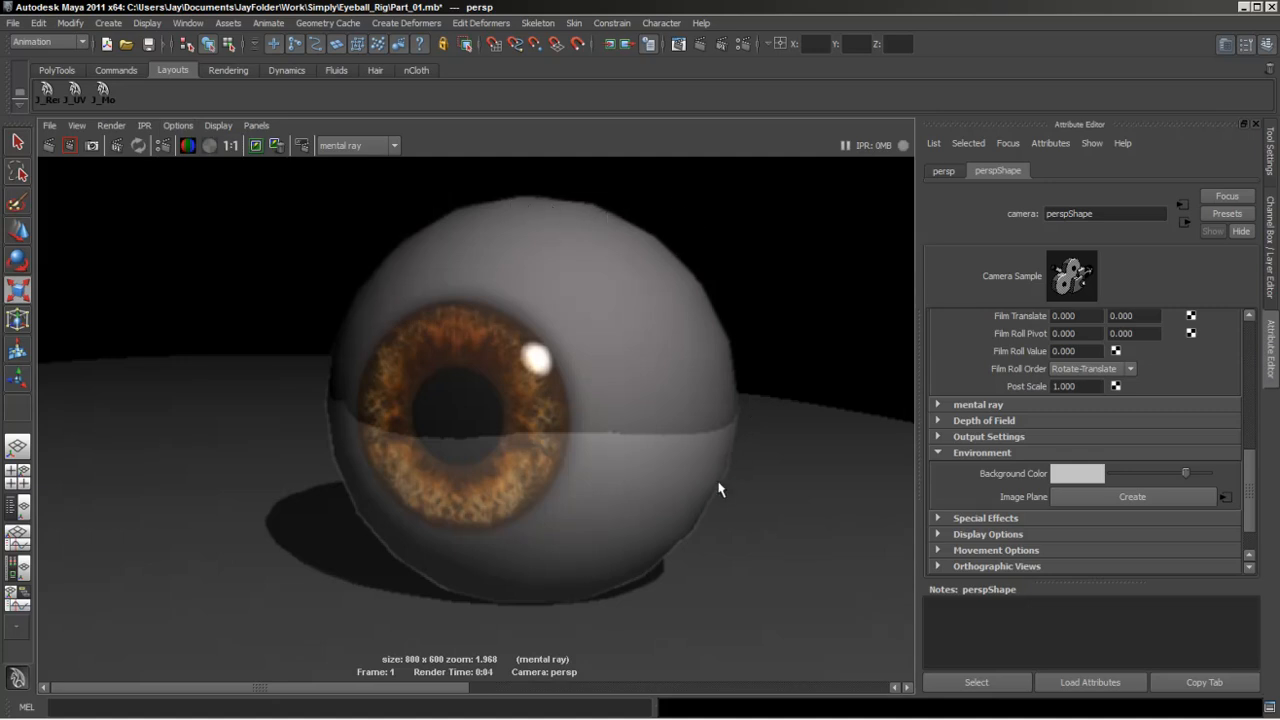
{"action": "key", "text": "space"}
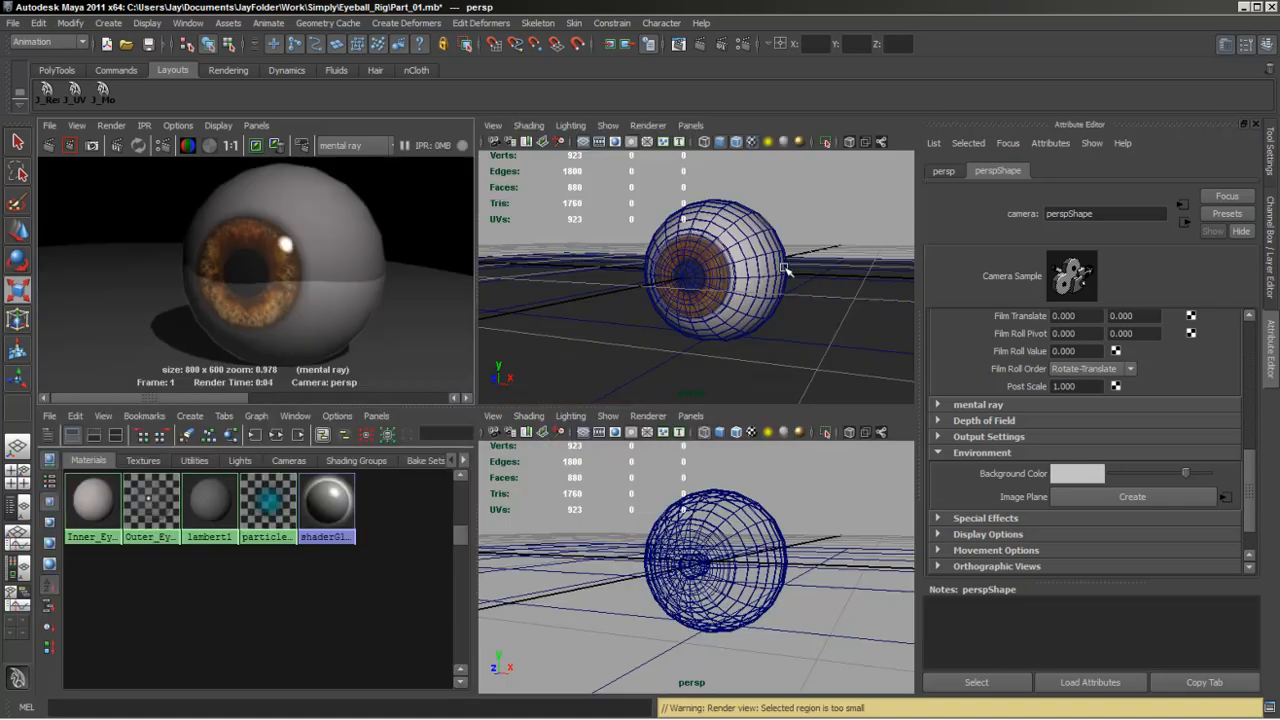
Turn on smooth mesh preview for the Outer_Eye mesh and deselect it.
{"action": "left_click", "coordinate": [750, 234]}
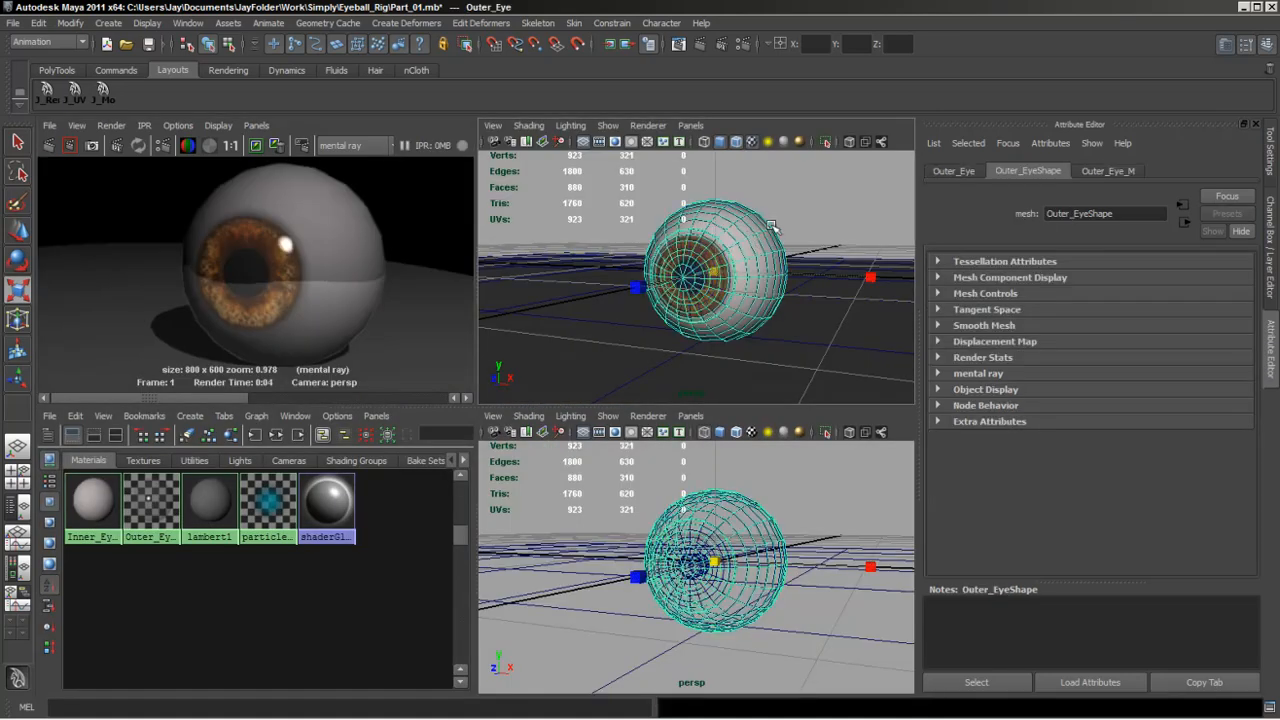
{"action": "key", "text": "3"}
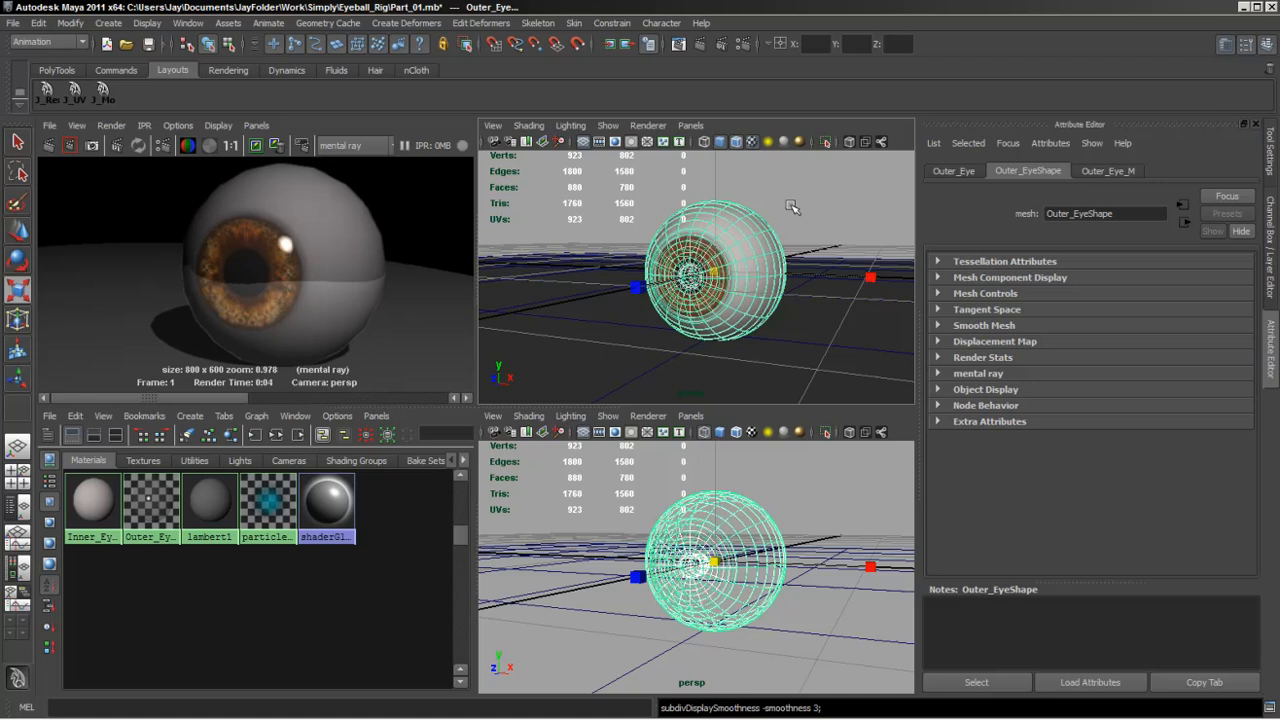
{"action": "left_click", "coordinate": [800, 222]}
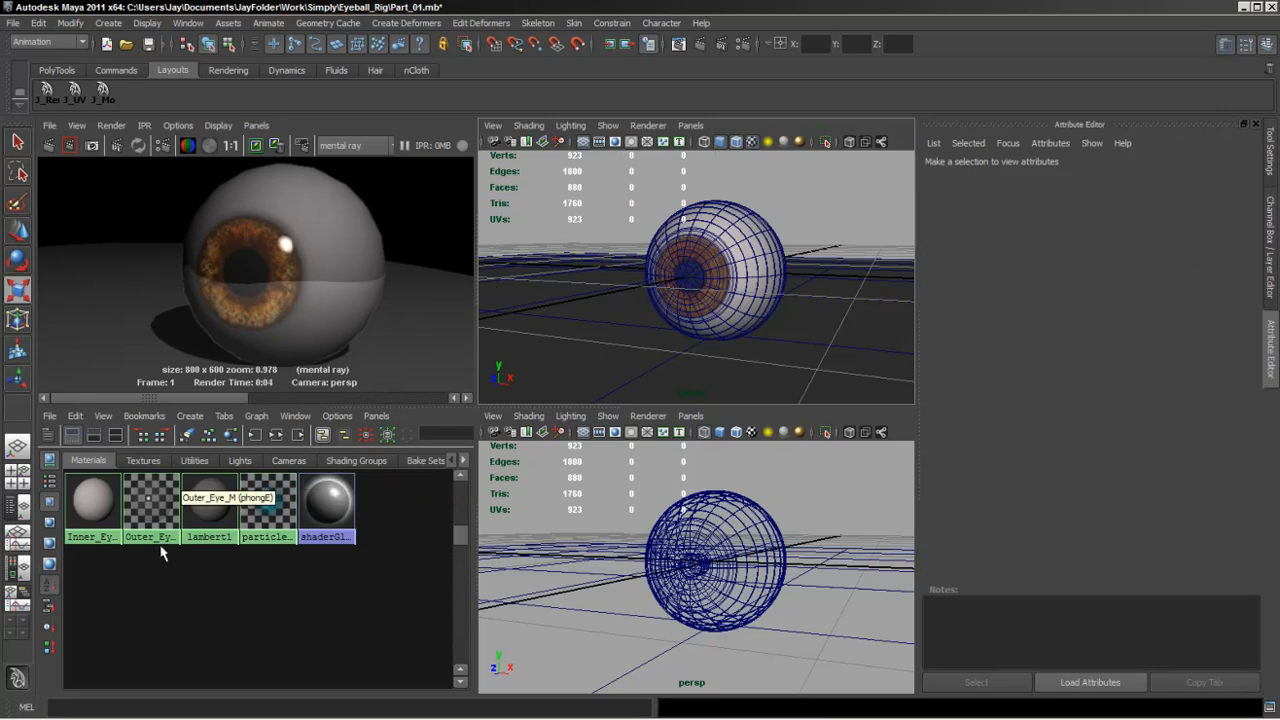
Set the filter type of file1, the color texture of the Inner_Eye_M material, to Off.
{"action": "left_click", "coordinate": [95, 505]}
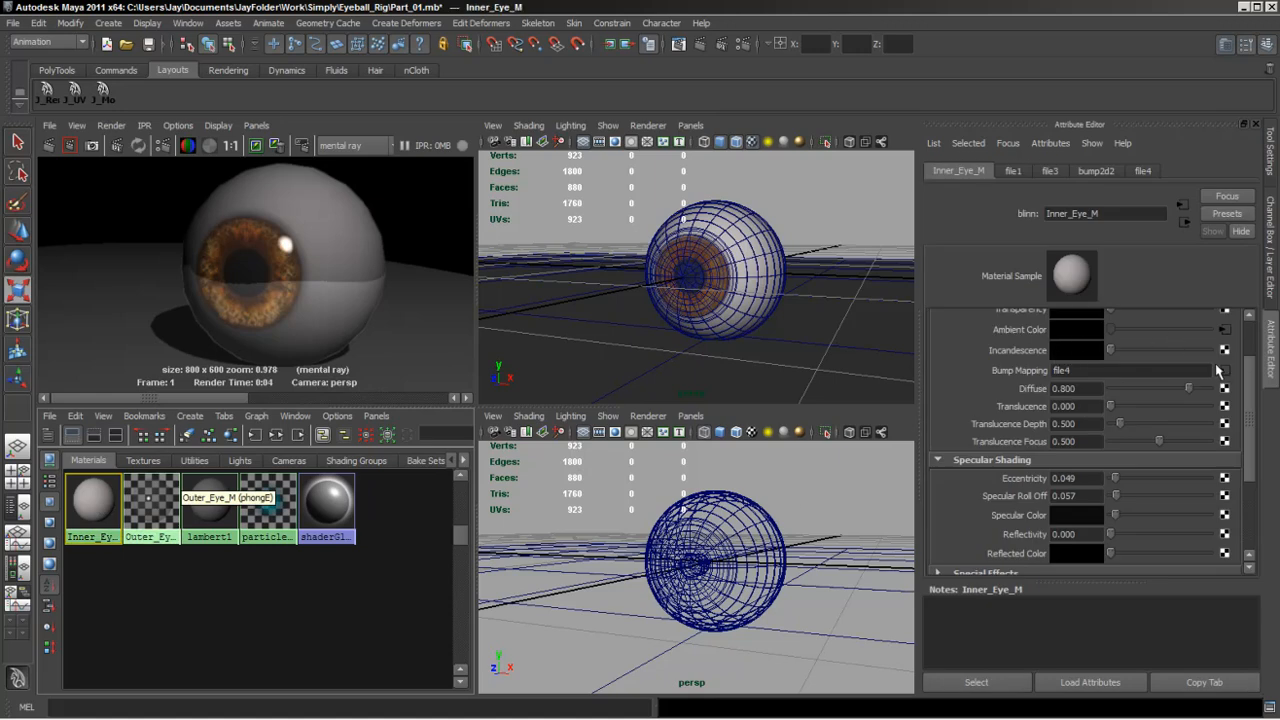
{"action": "scroll", "coordinate": [1215, 372], "scroll_direction": "up", "scroll_amount": 3}
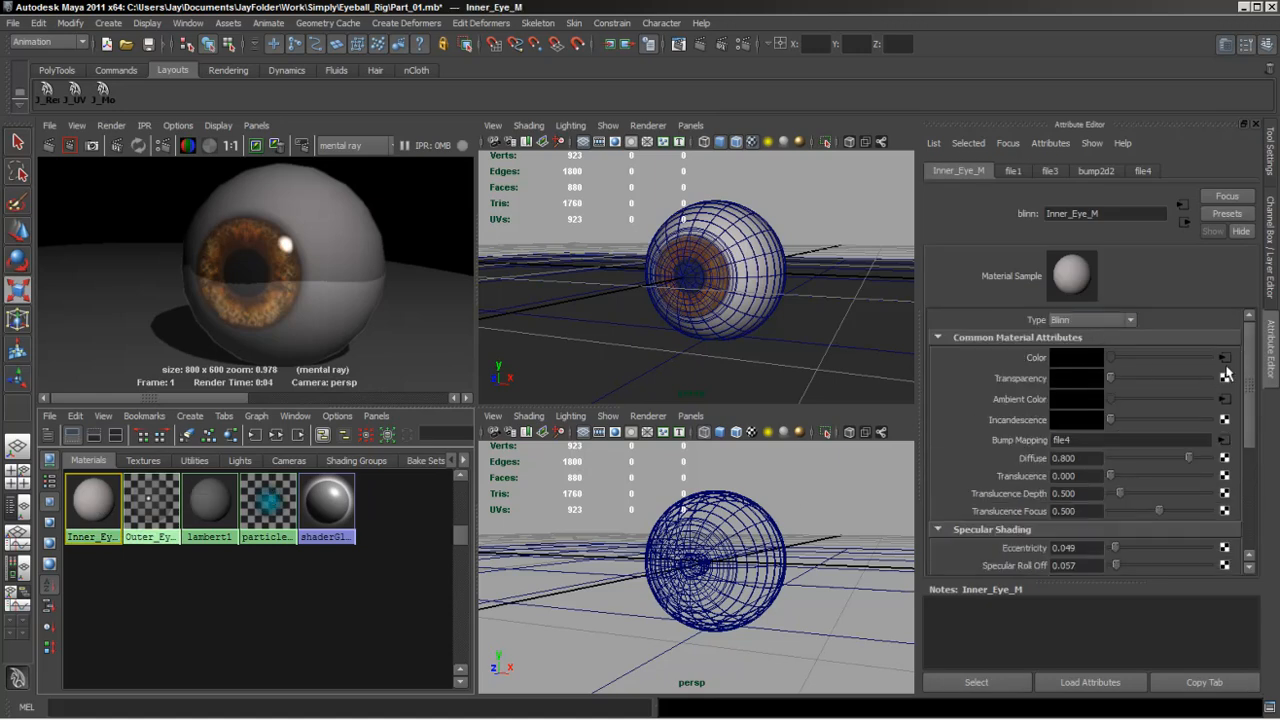
{"action": "left_click", "coordinate": [1224, 358]}
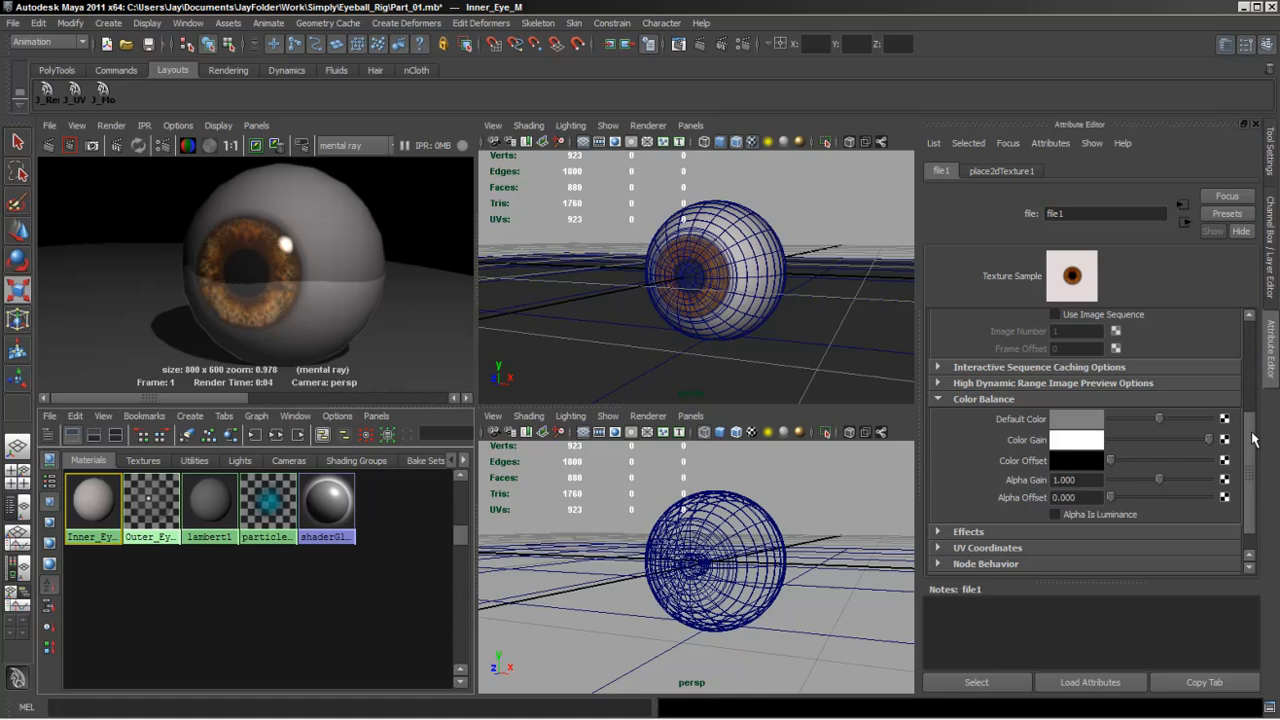
{"action": "left_click_drag", "start_coordinate": [1252, 432], "coordinate": [1249, 336]}
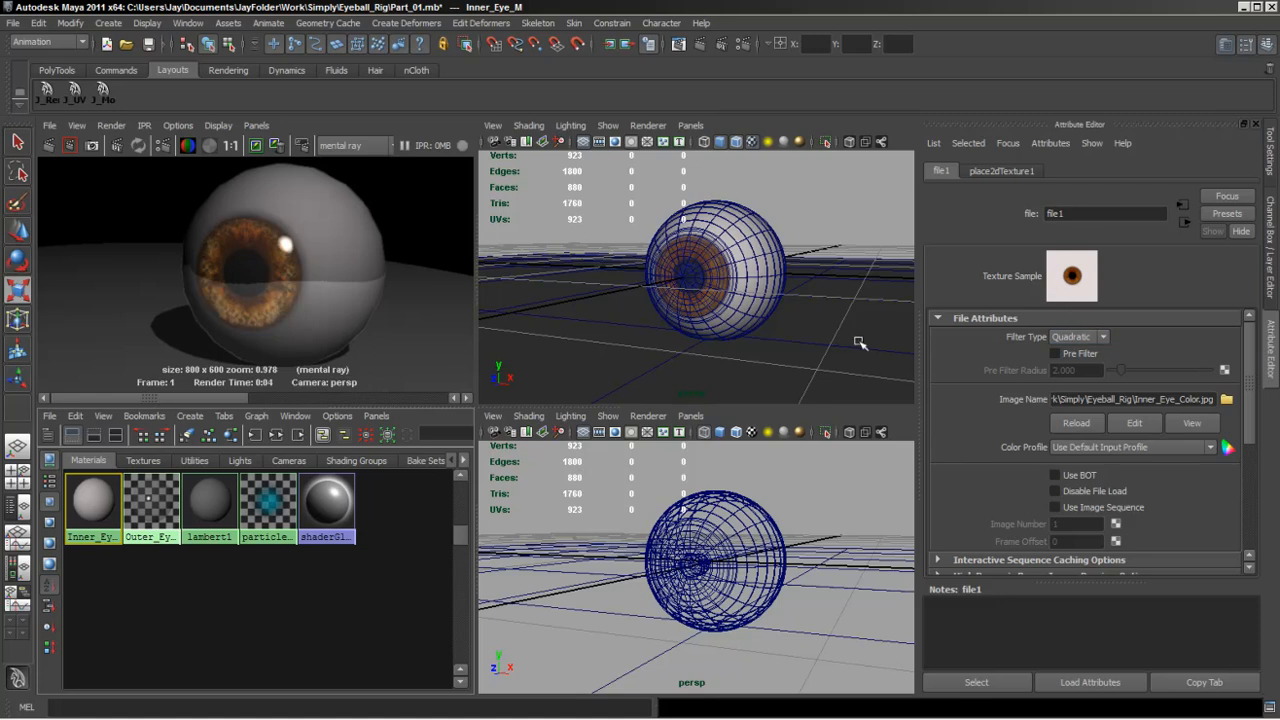
{"action": "left_click", "coordinate": [1104, 338]}
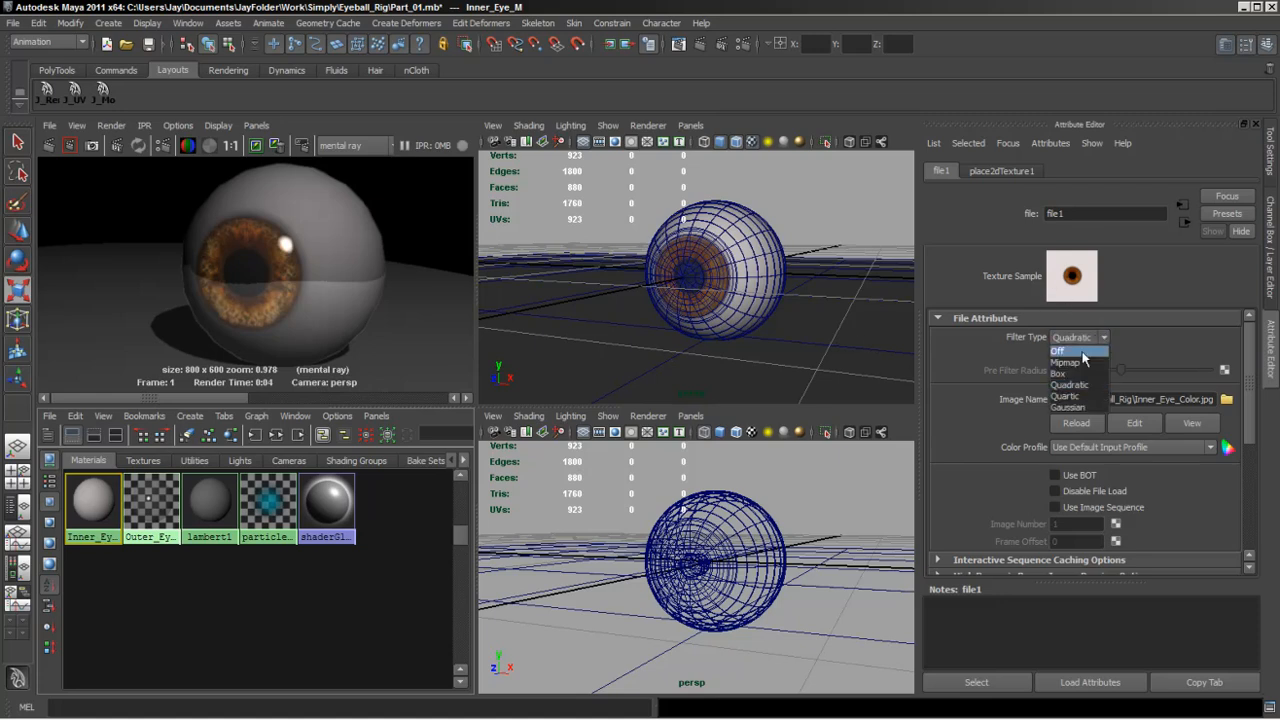
{"action": "left_click", "coordinate": [1072, 352]}
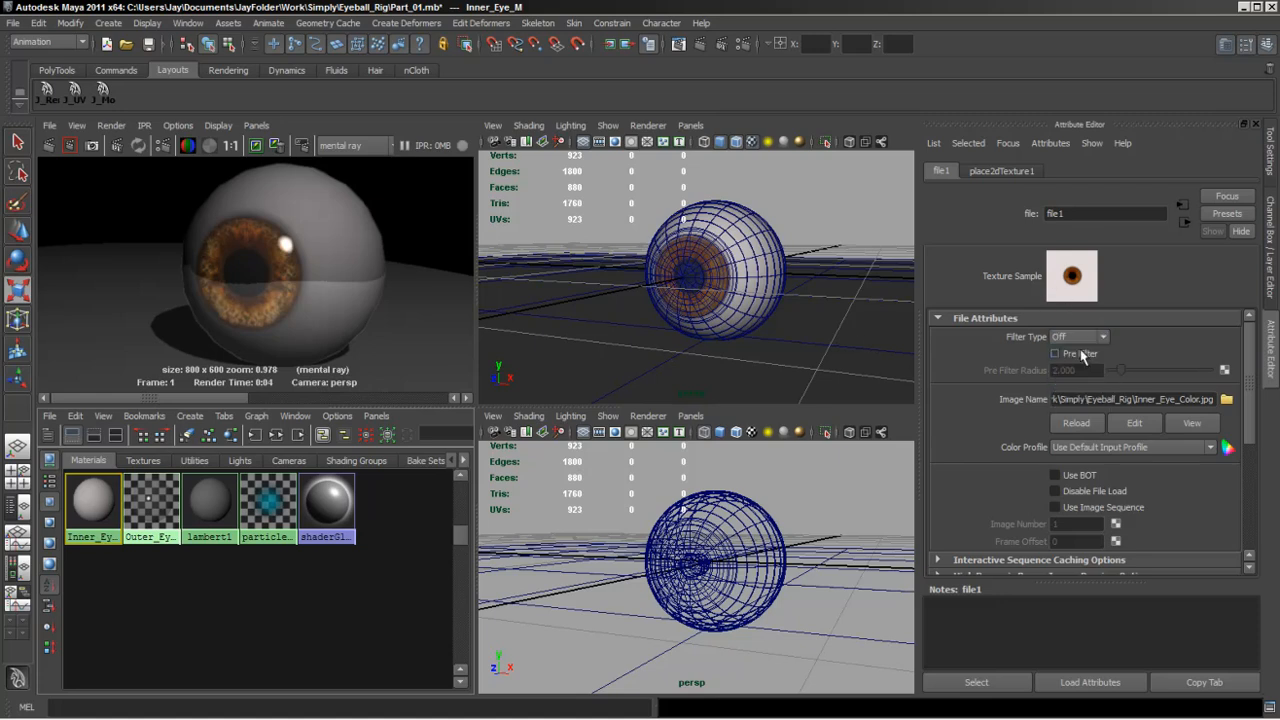
Set the filter type of file3, Inner_Eye_M's ambient color texture, to Off.
{"action": "left_click", "coordinate": [1184, 224]}
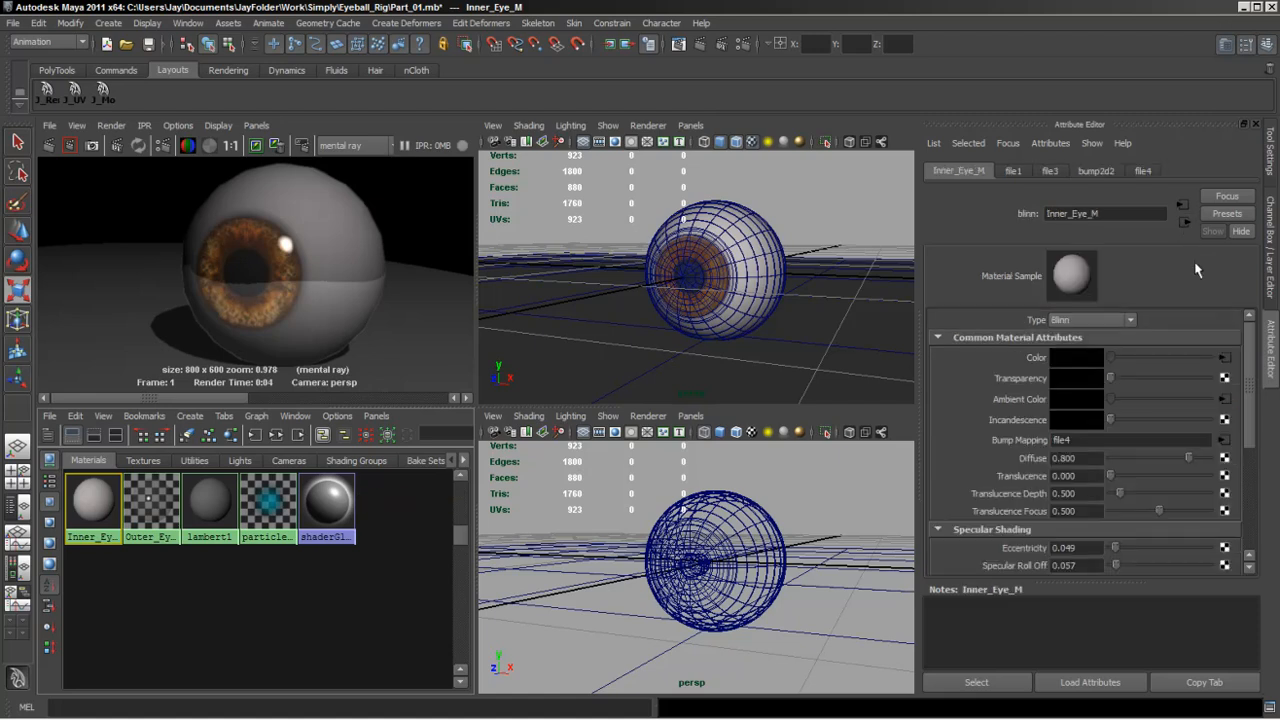
{"action": "left_click", "coordinate": [1224, 400]}
{"action": "left_click", "coordinate": [1103, 338]}
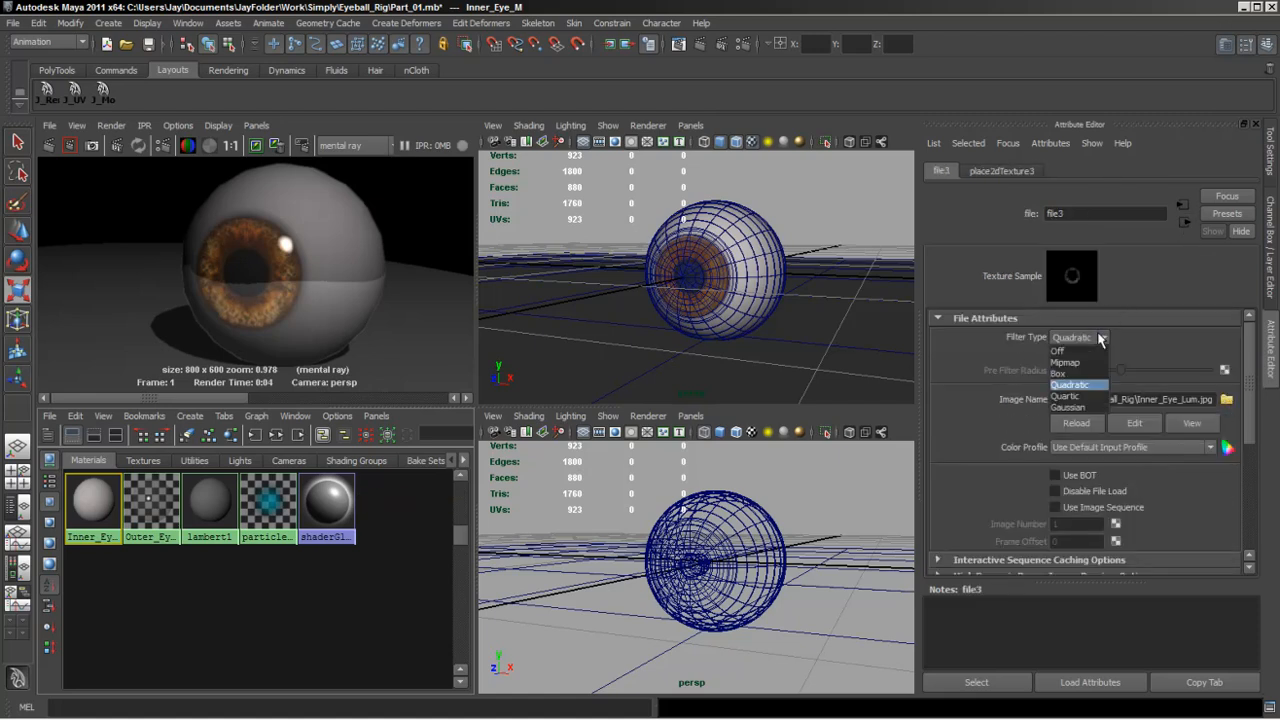
{"action": "left_click", "coordinate": [1077, 353]}
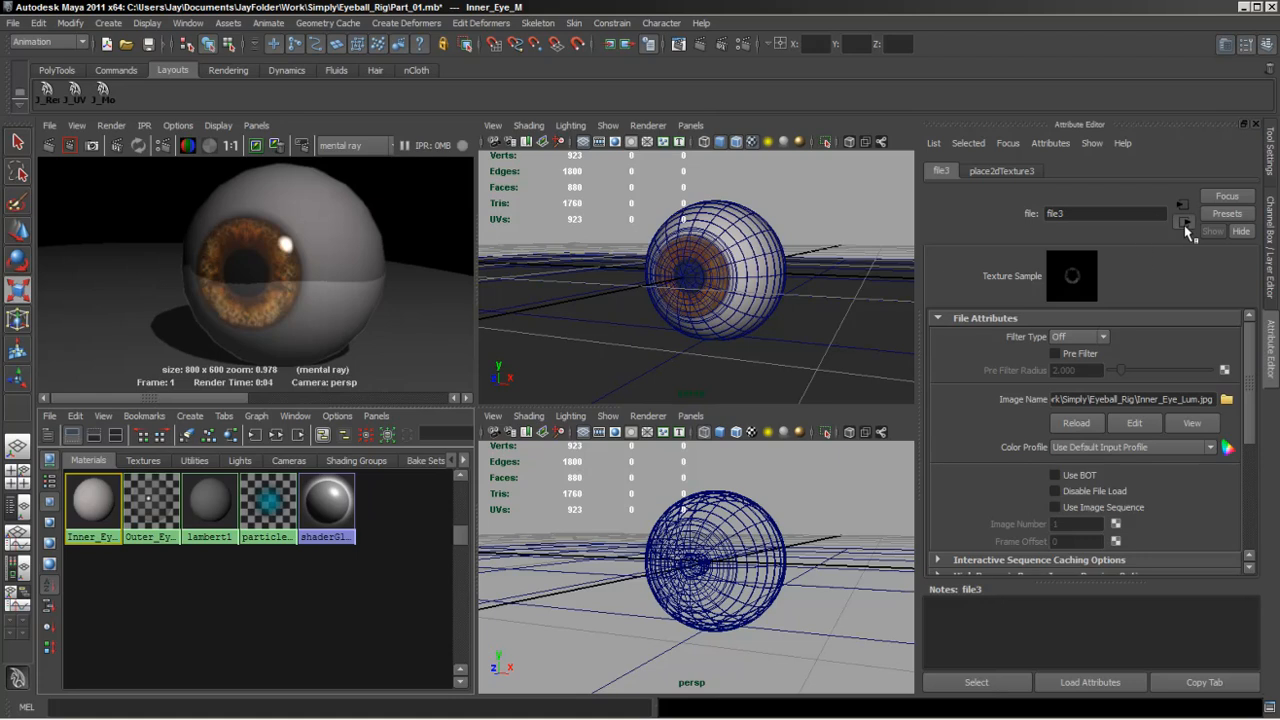
Set the filter type of file4, Inner_Eye_M's bump texture, to Off.
{"action": "left_click", "coordinate": [1185, 224]}
{"action": "left_click", "coordinate": [1224, 440]}
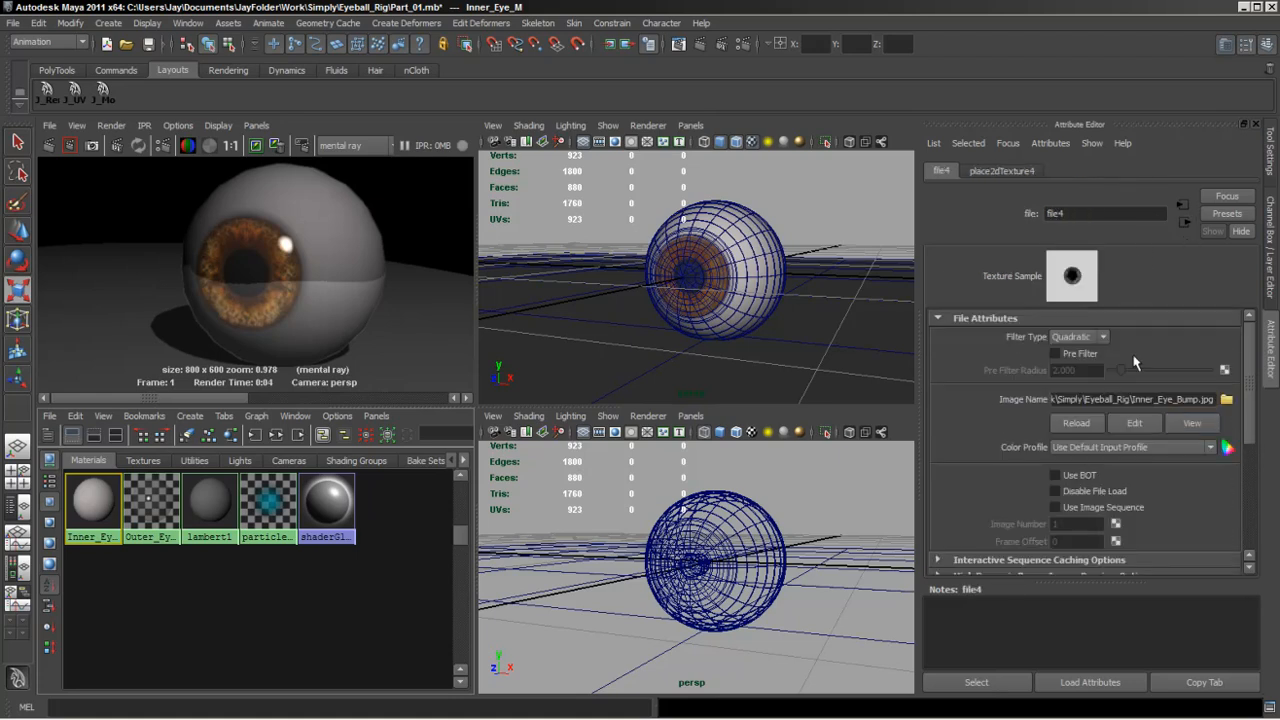
{"action": "left_click", "coordinate": [1090, 337]}
{"action": "left_click", "coordinate": [1080, 358]}
{"action": "left_click", "coordinate": [872, 219]}
Set the Outer_Eye_M material's color to black and its transparency to white.
{"action": "left_click", "coordinate": [151, 505]}
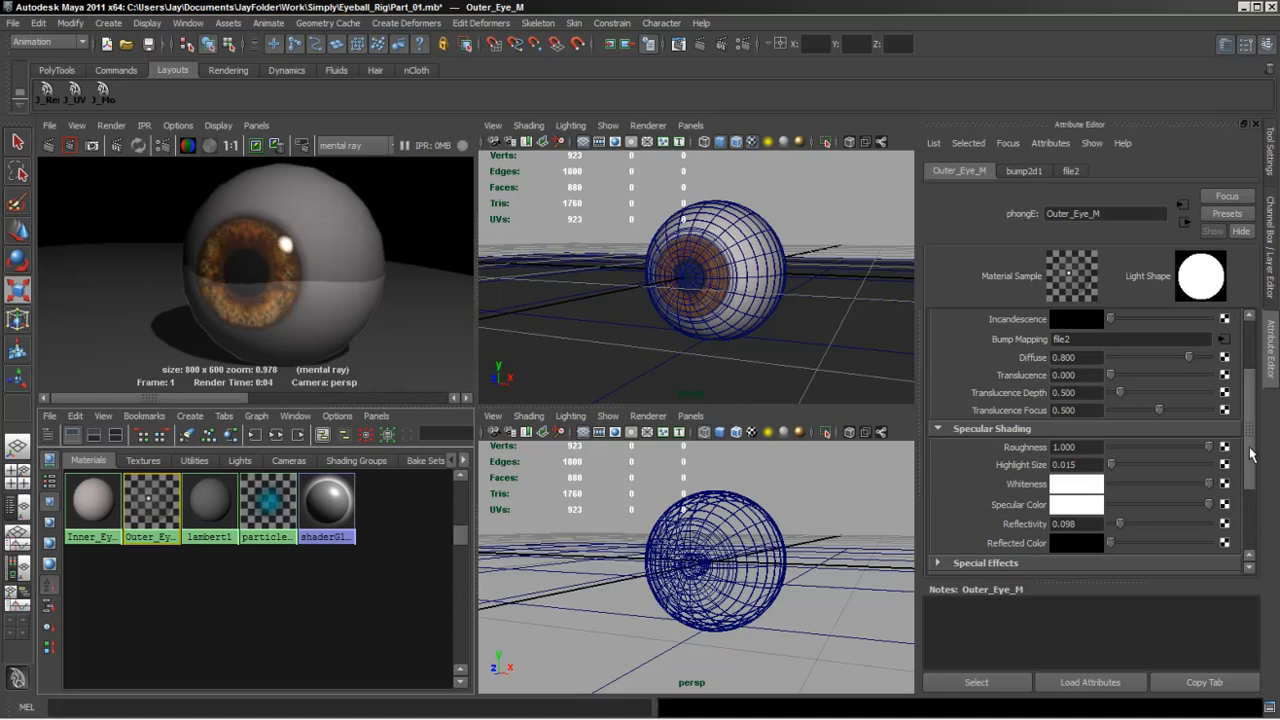
{"action": "left_click_drag", "start_coordinate": [1250, 455], "coordinate": [1247, 398]}
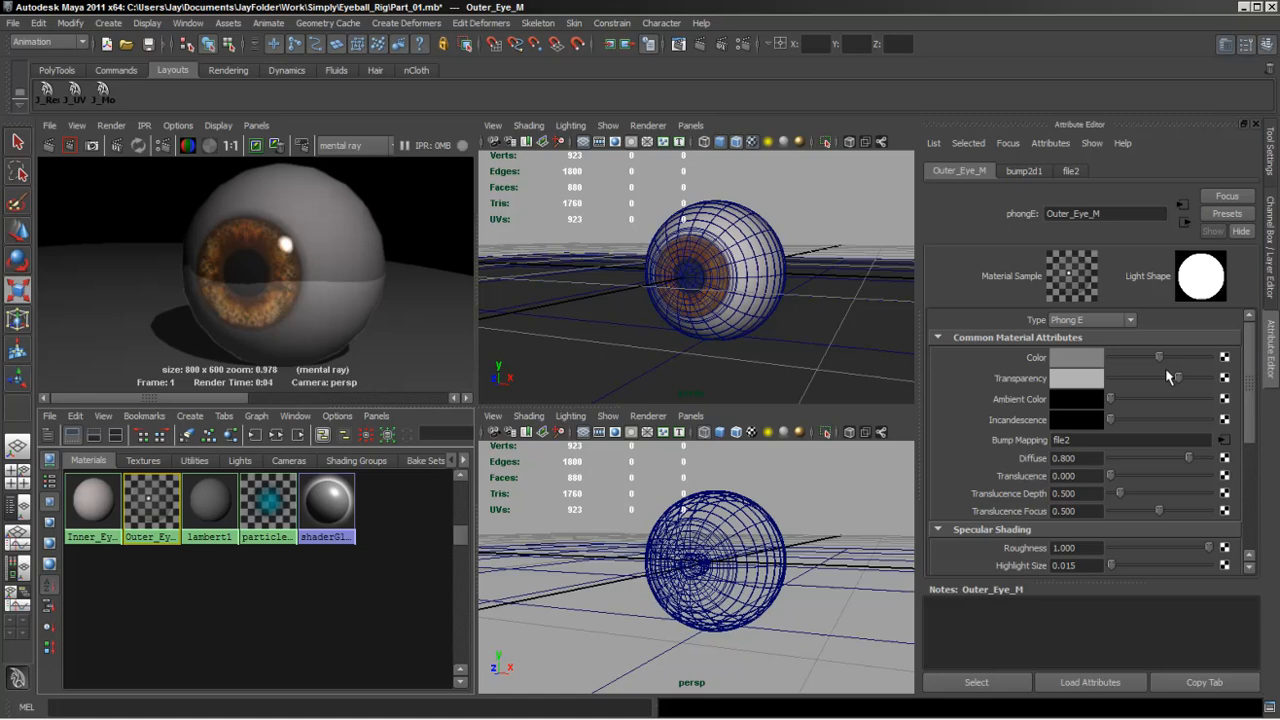
{"action": "left_click_drag", "start_coordinate": [1180, 376], "coordinate": [1052, 399]}
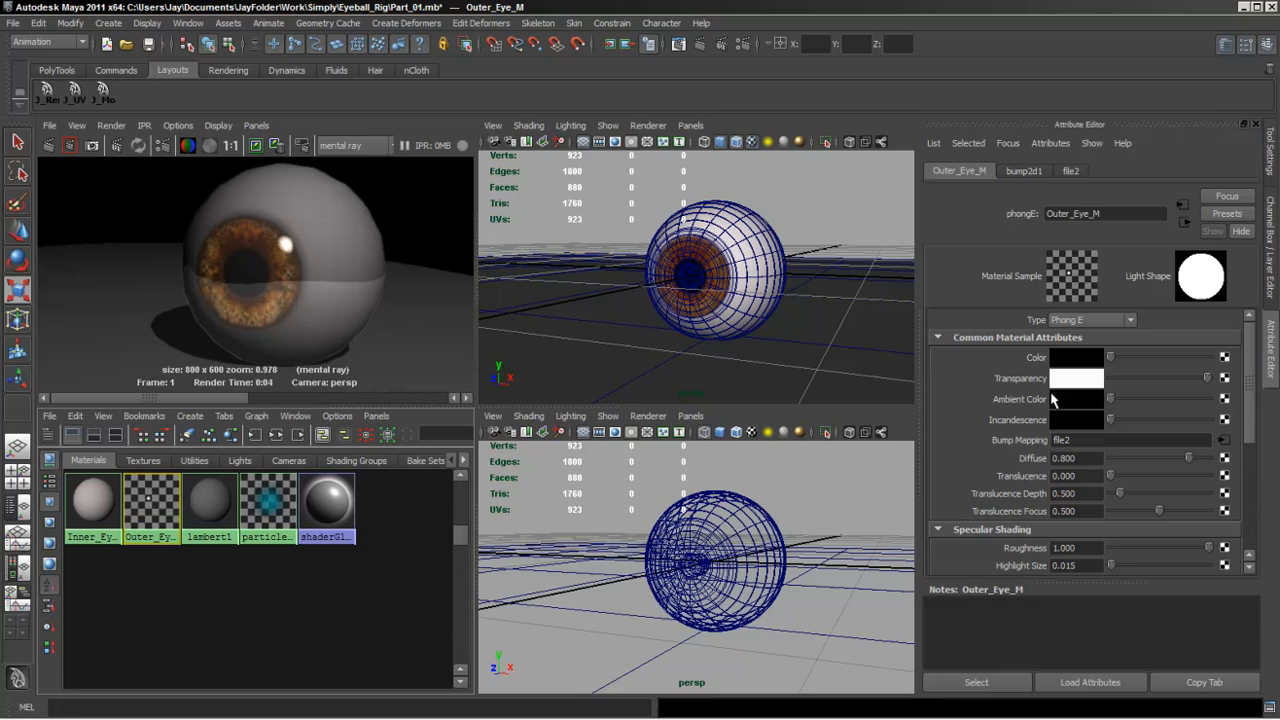
Set the bump depth of Outer_Eye_M's bump2d1 node to 0.025.
{"action": "left_click", "coordinate": [1223, 441]}
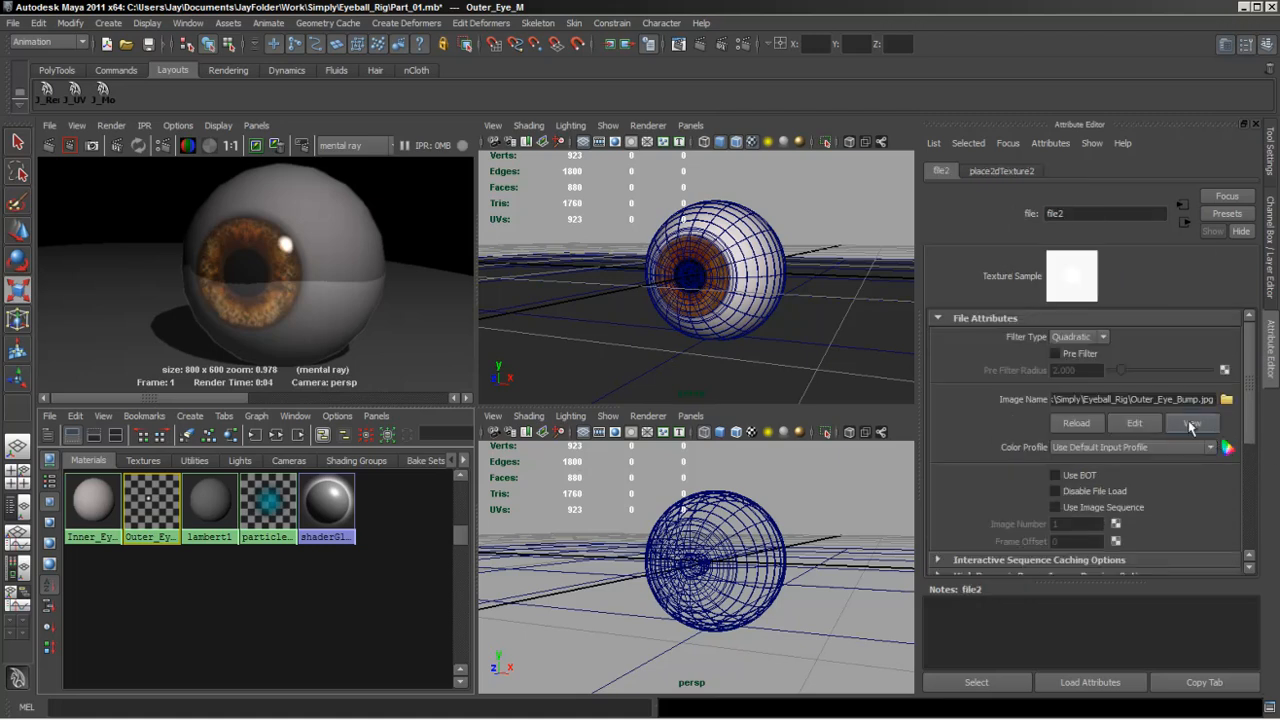
{"action": "left_click", "coordinate": [1184, 222]}
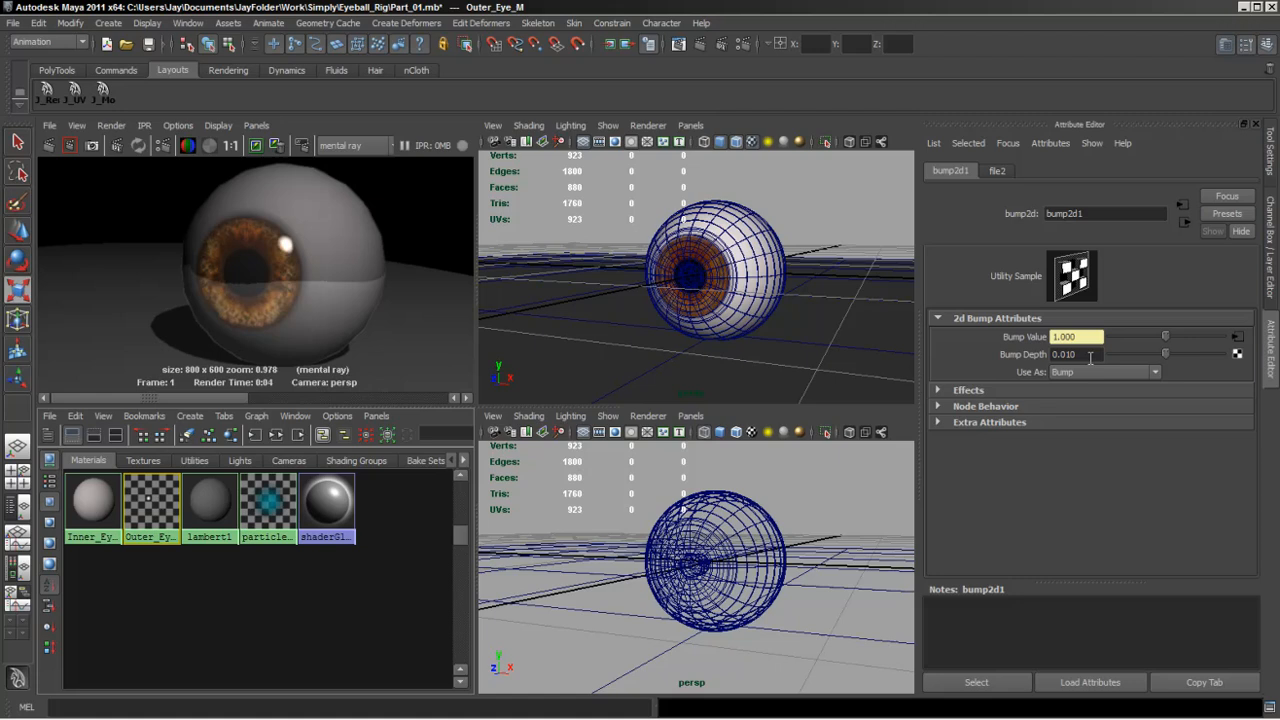
{"action": "left_click_drag", "start_coordinate": [1090, 358], "coordinate": [1065, 356]}
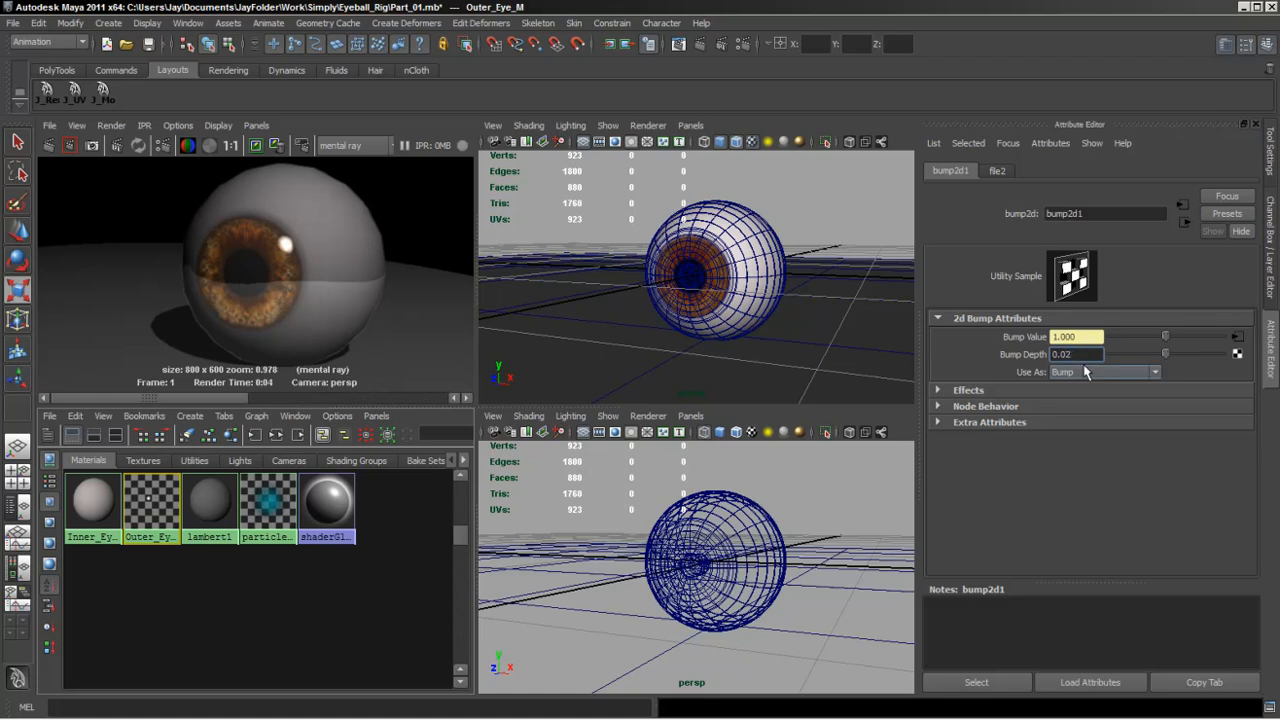
{"action": "type", "text": "25"}
Set the bump depth of Inner_Eye_M's bump2d2 node to 0.02.
{"action": "left_click", "coordinate": [93, 505]}
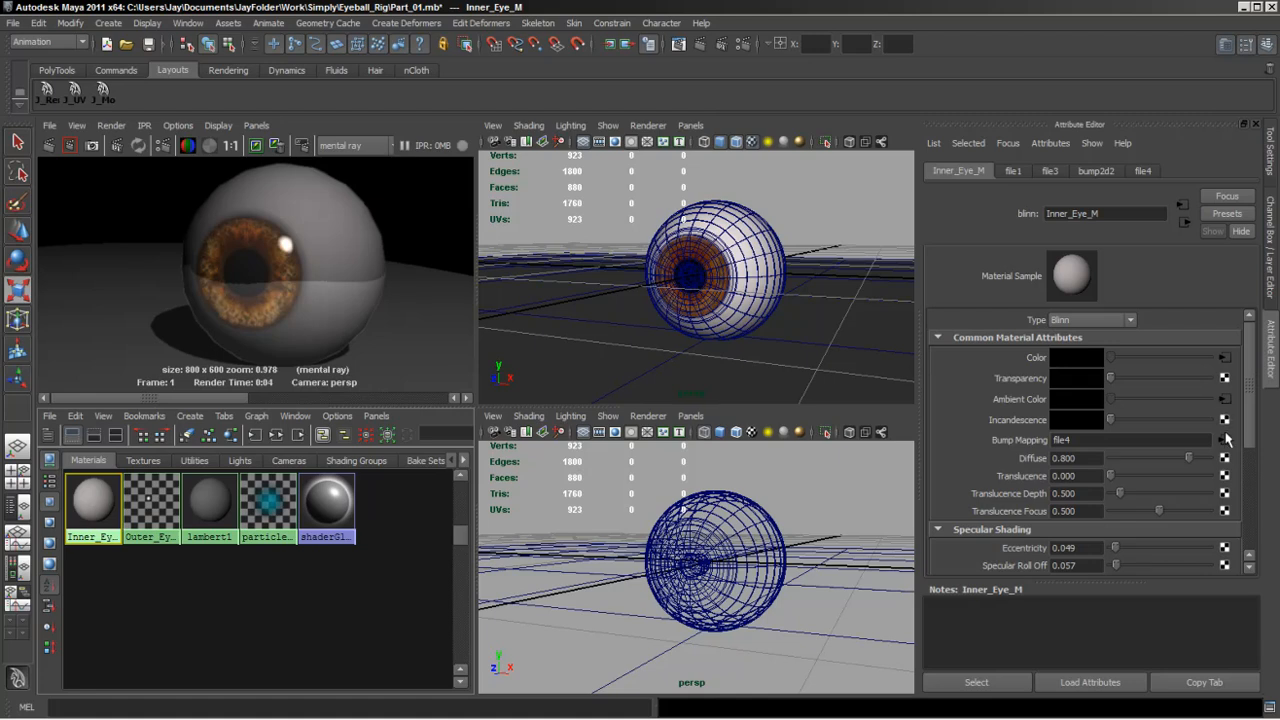
{"action": "left_click", "coordinate": [1224, 442]}
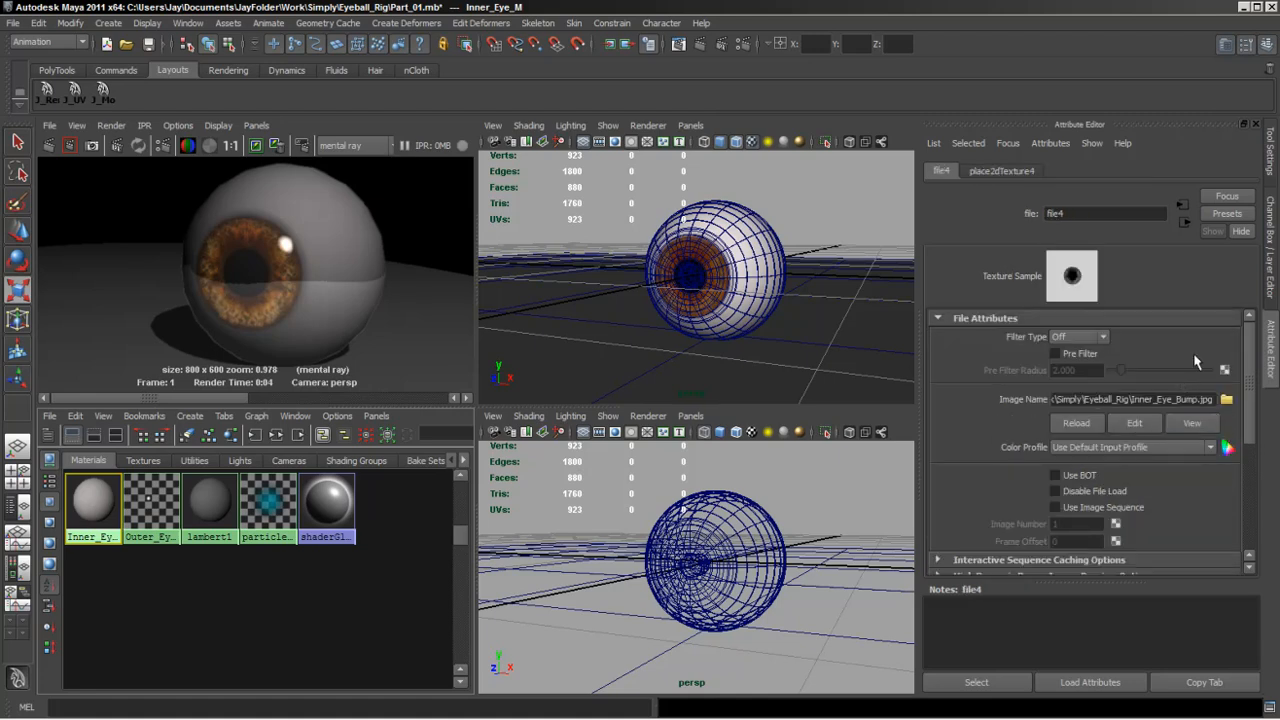
{"action": "left_click", "coordinate": [1184, 224]}
{"action": "left_click", "coordinate": [1072, 355]}
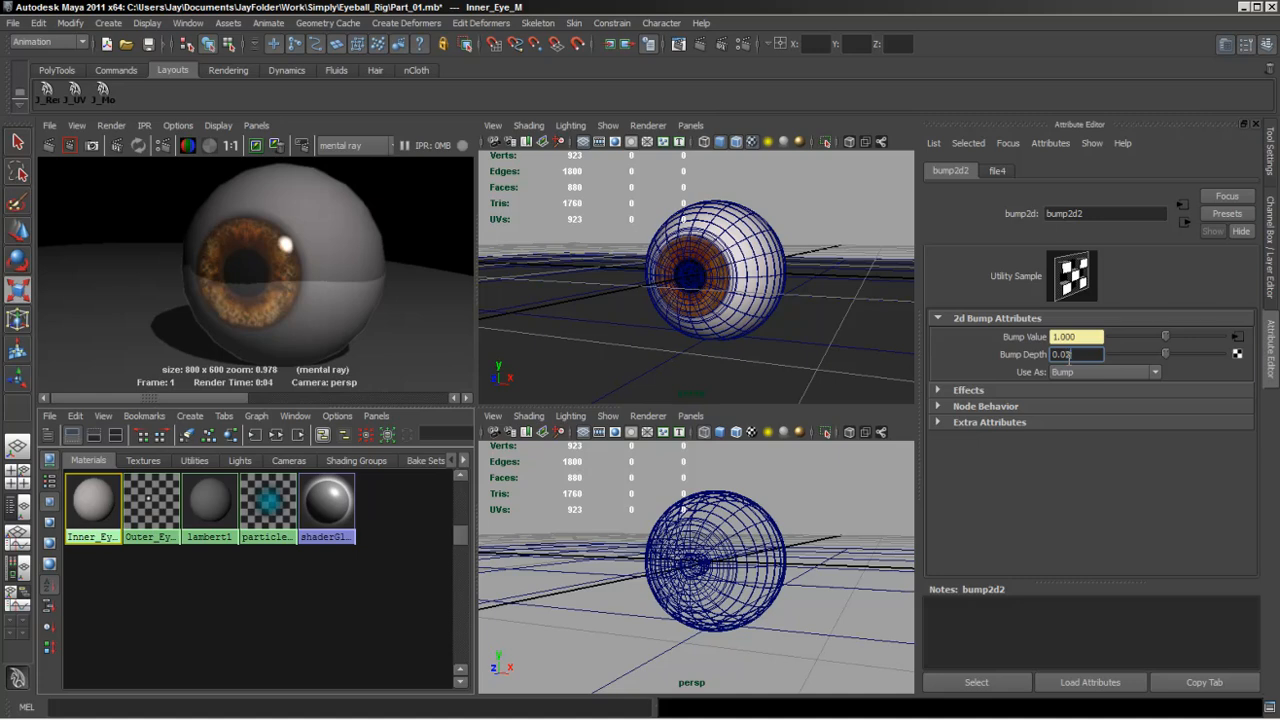
Enlarge the render view, re-render the persp view and inspect the eyeball up close.
{"action": "left_click", "coordinate": [431, 122]}
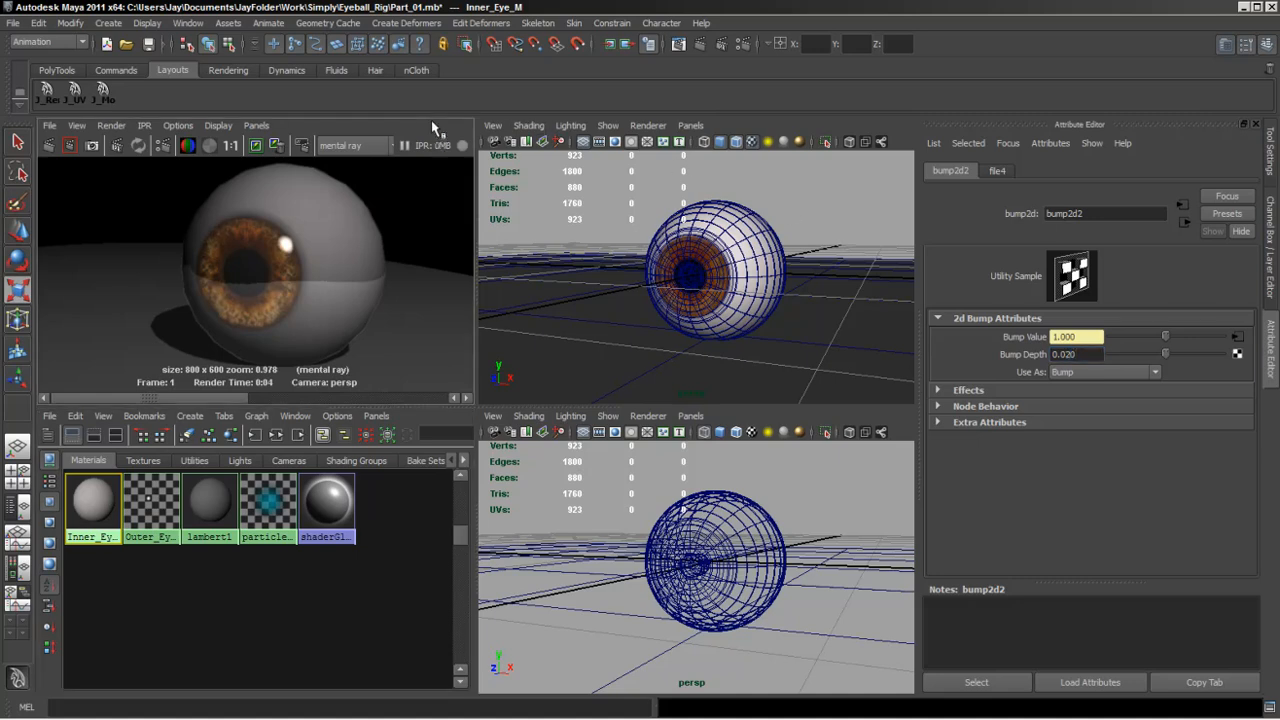
{"action": "key", "text": "space"}
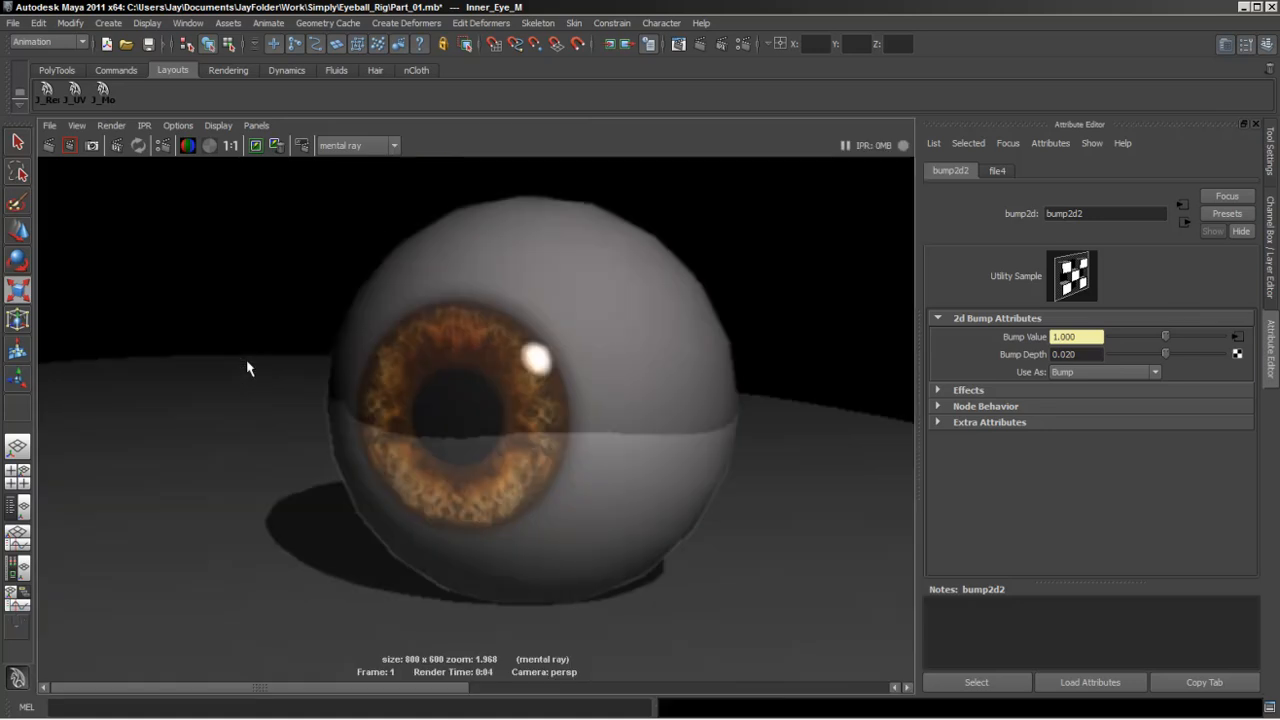
{"action": "left_click", "coordinate": [50, 146]}
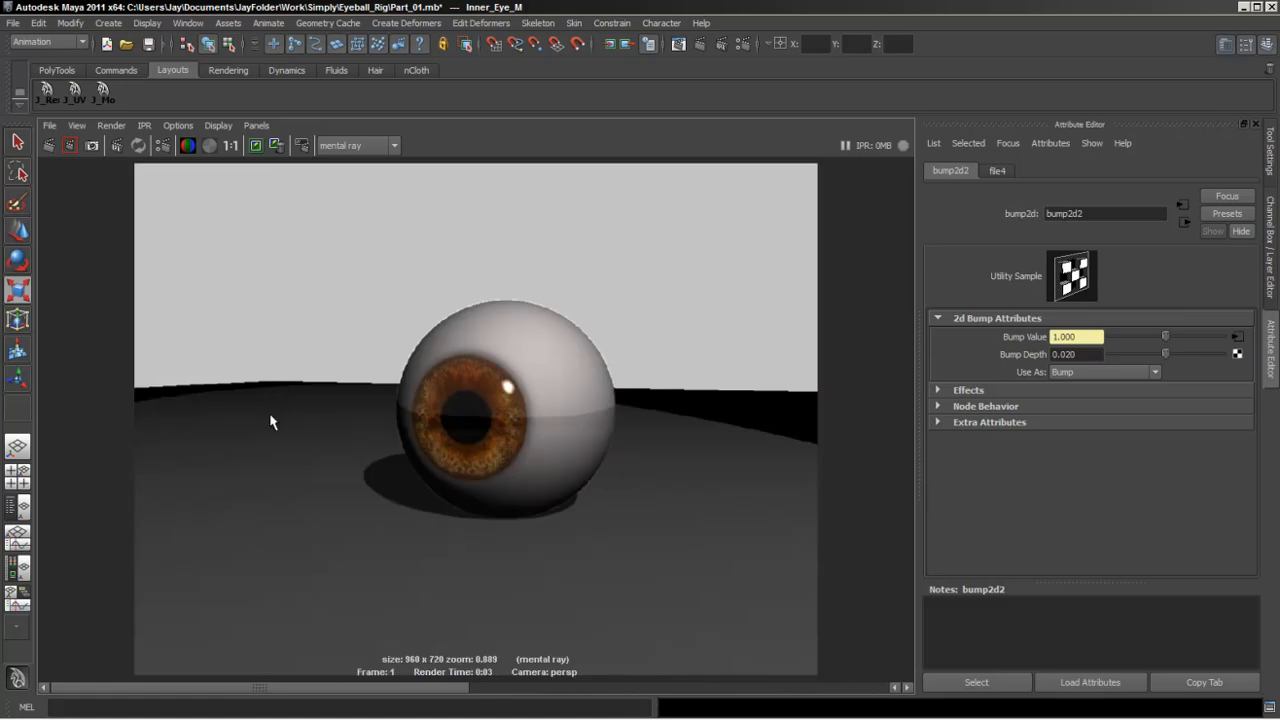
{"action": "right_click_drag", "start_coordinate": [268, 414], "coordinate": [657, 438], "text": "alt"}
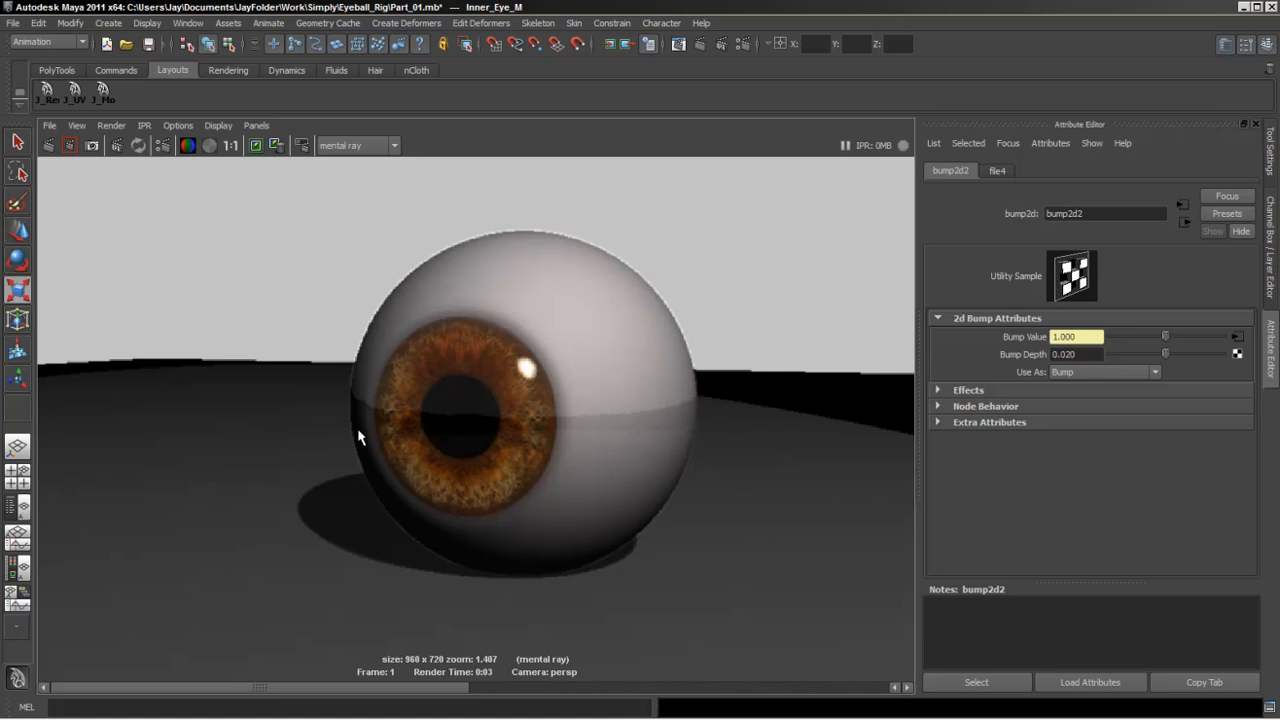
Darken the Color Gain of file3, Inner_Eye_M's ambient color texture, to a dark grey.
{"action": "left_click", "coordinate": [1185, 223]}
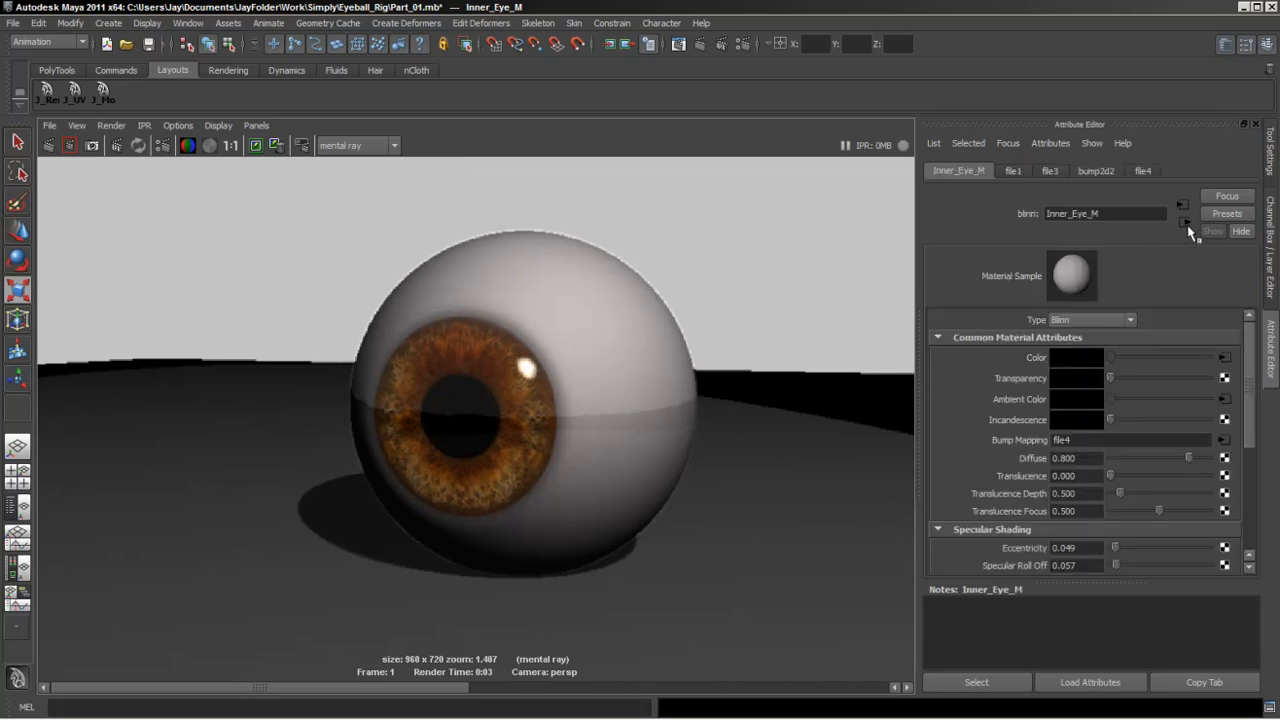
{"action": "left_click", "coordinate": [1226, 400]}
{"action": "scroll", "coordinate": [1220, 420], "scroll_direction": "down", "scroll_amount": 5}
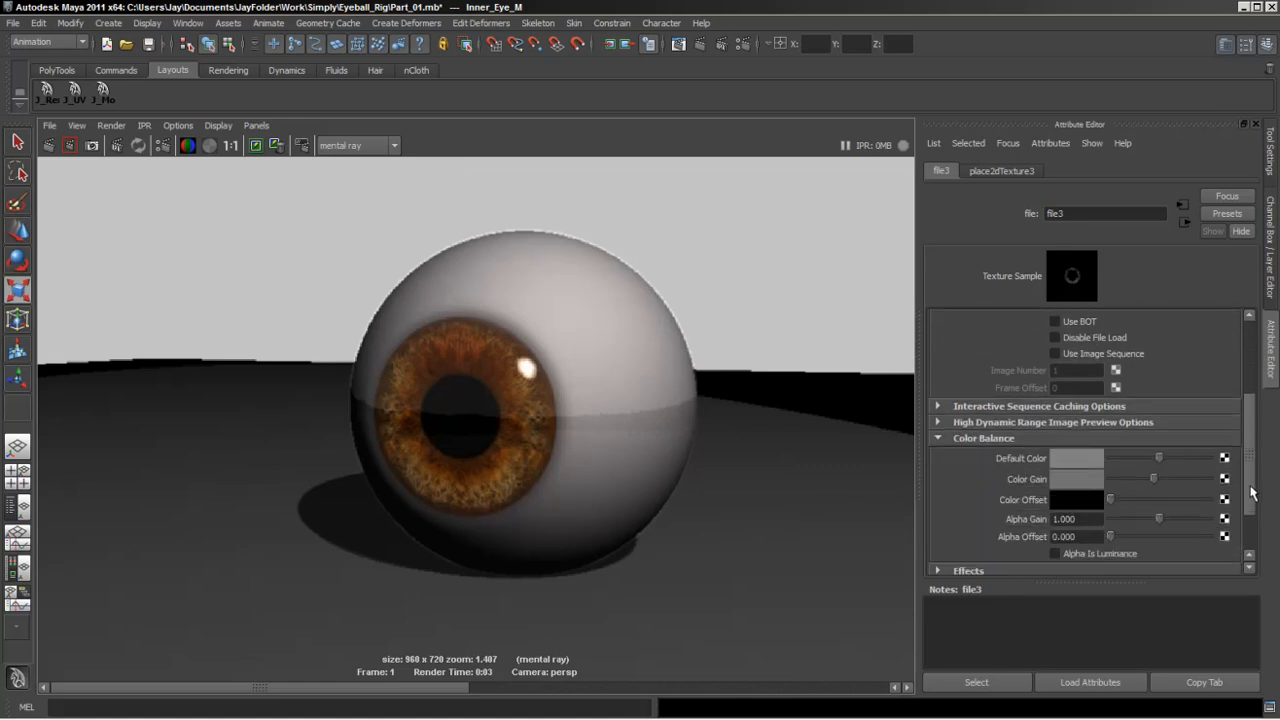
{"action": "left_click_drag", "start_coordinate": [1151, 457], "coordinate": [1131, 454]}
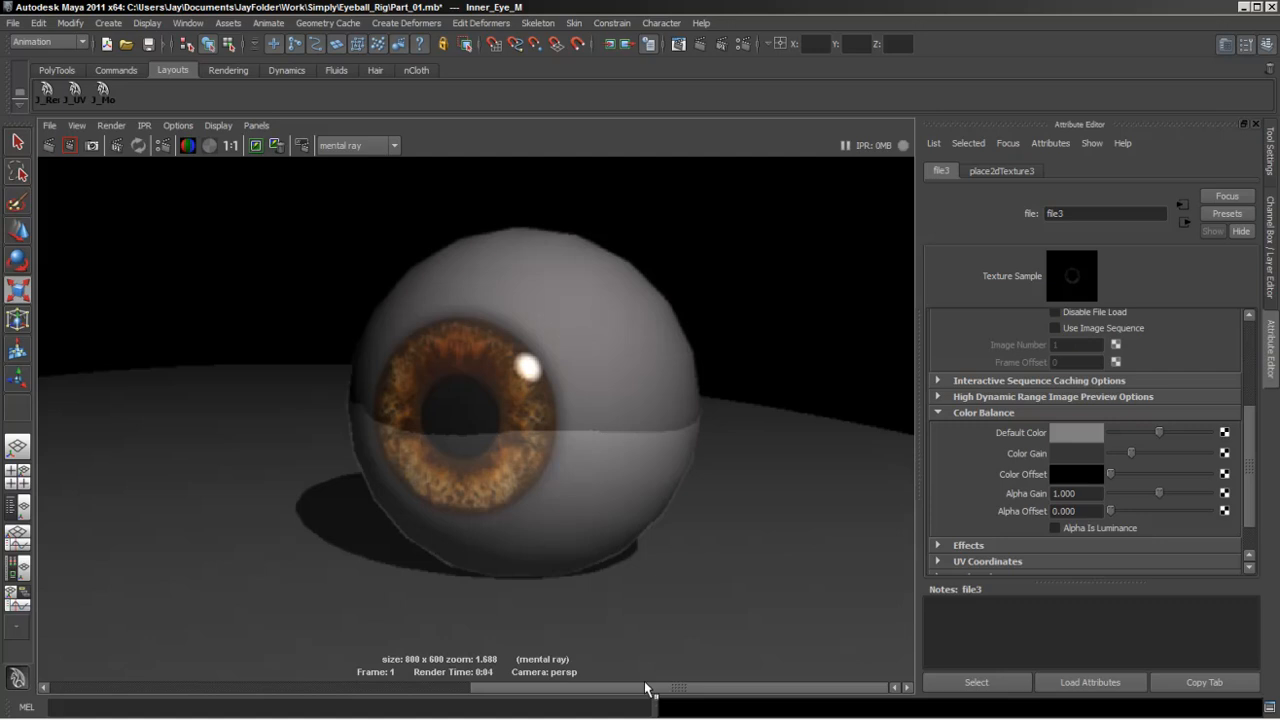
Compare the kept renders, keep the current image and re-render the eyeball.
{"action": "left_click_drag", "start_coordinate": [645, 688], "coordinate": [127, 680]}
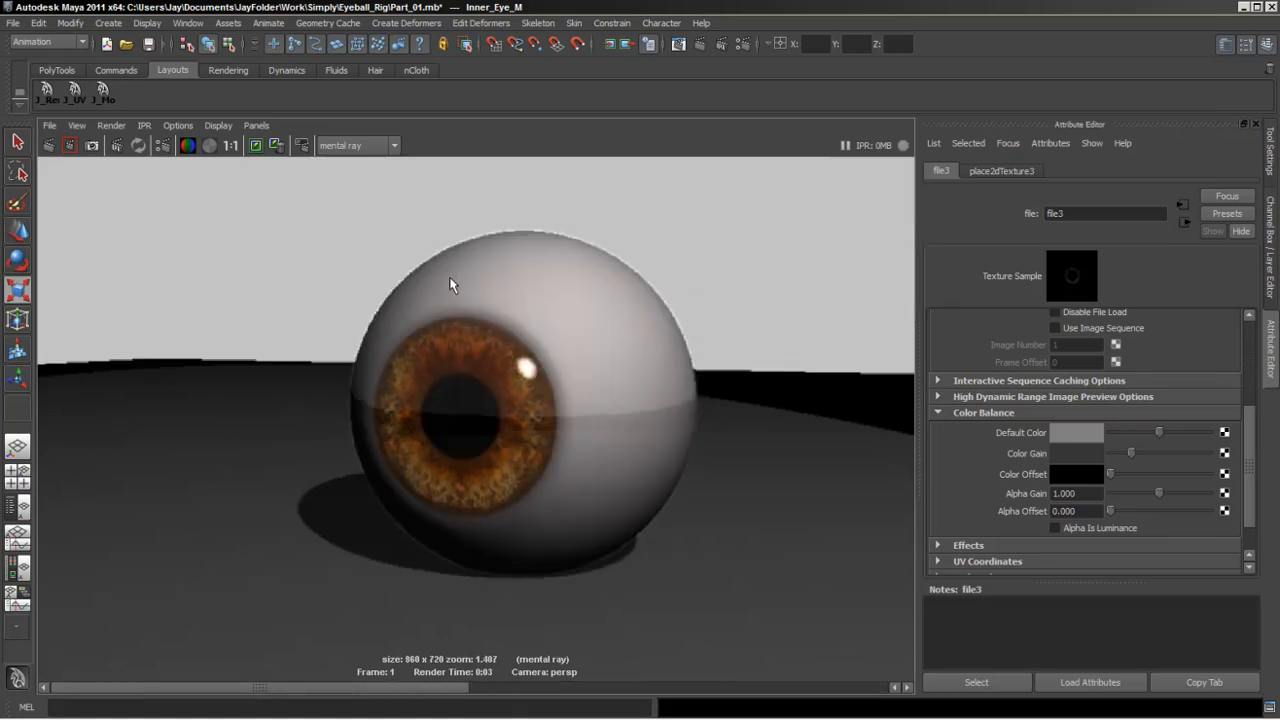
{"action": "left_click", "coordinate": [255, 146]}
{"action": "left_click", "coordinate": [48, 146]}
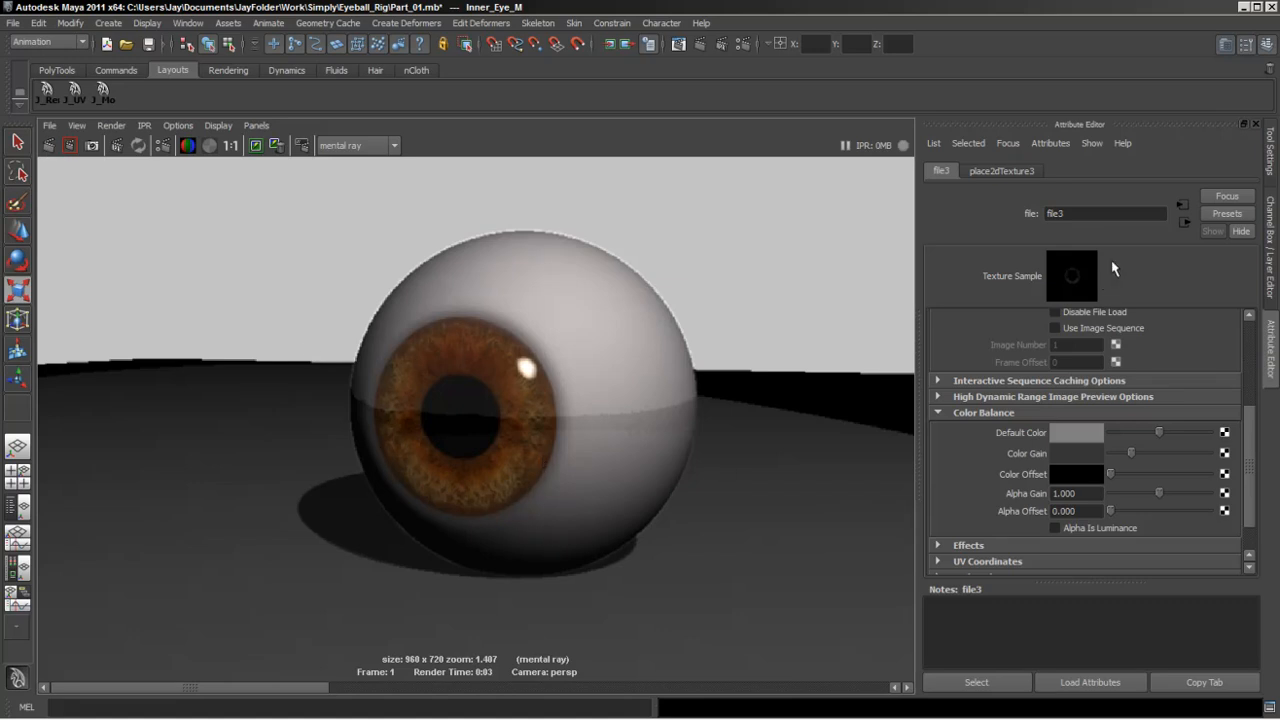
Set the bump depth of Inner_Eye_M's bump2d2 node to 0.1.
{"action": "left_click", "coordinate": [1186, 224]}
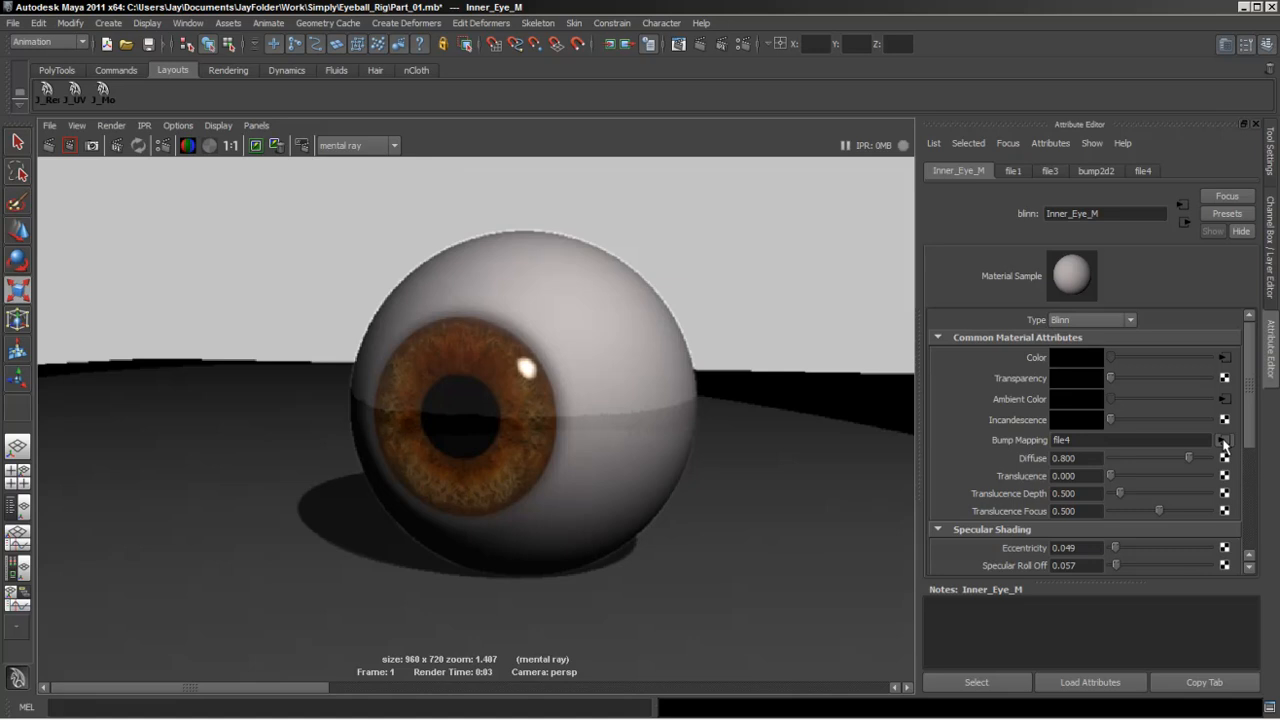
{"action": "left_click", "coordinate": [1223, 440]}
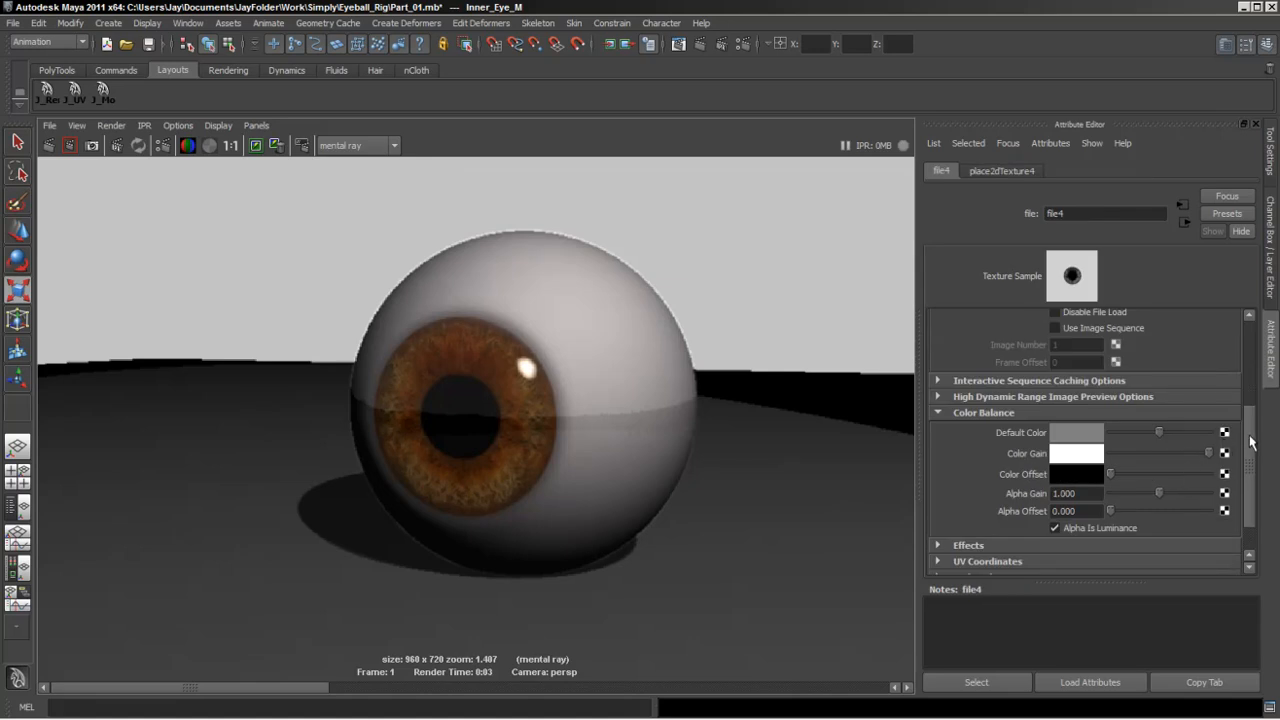
{"action": "left_click", "coordinate": [1184, 222]}
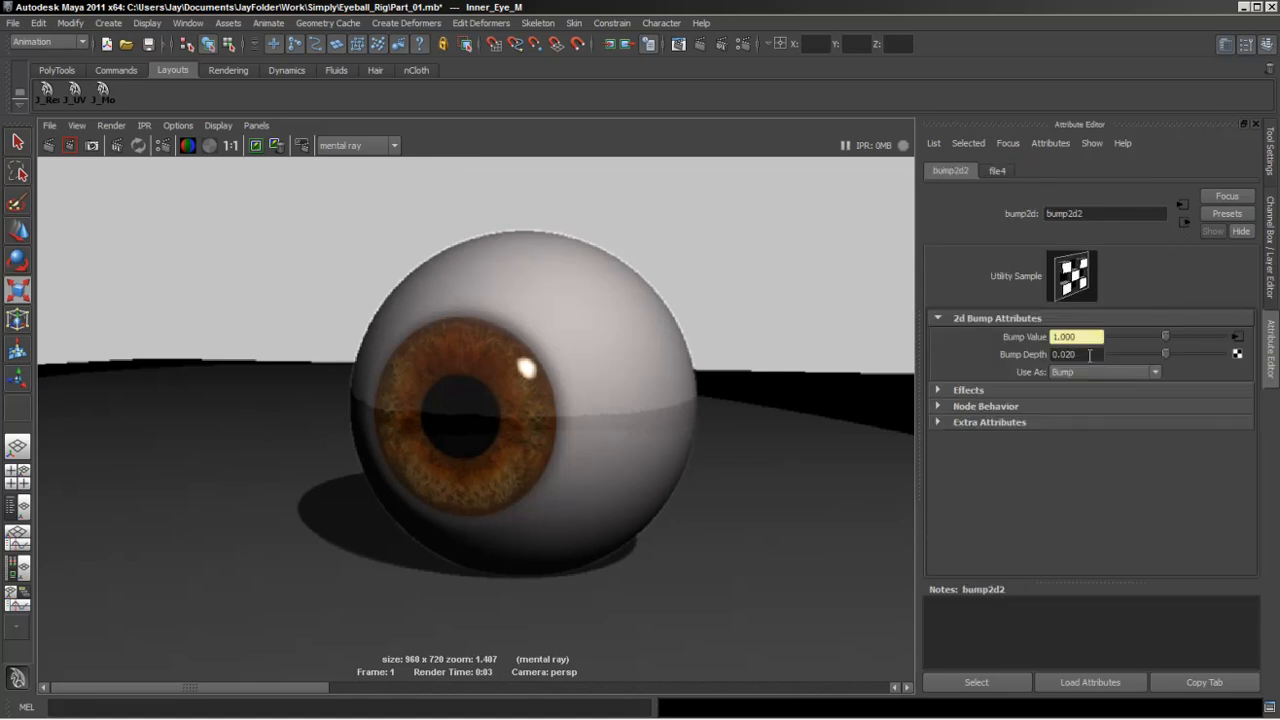
{"action": "left_click_drag", "start_coordinate": [1090, 355], "coordinate": [1058, 356]}
{"action": "type", "text": ".100"}
Keep the current image, re-render the eyeball with the stronger iris bump and compare it with the earlier renders.
{"action": "left_click", "coordinate": [256, 145]}
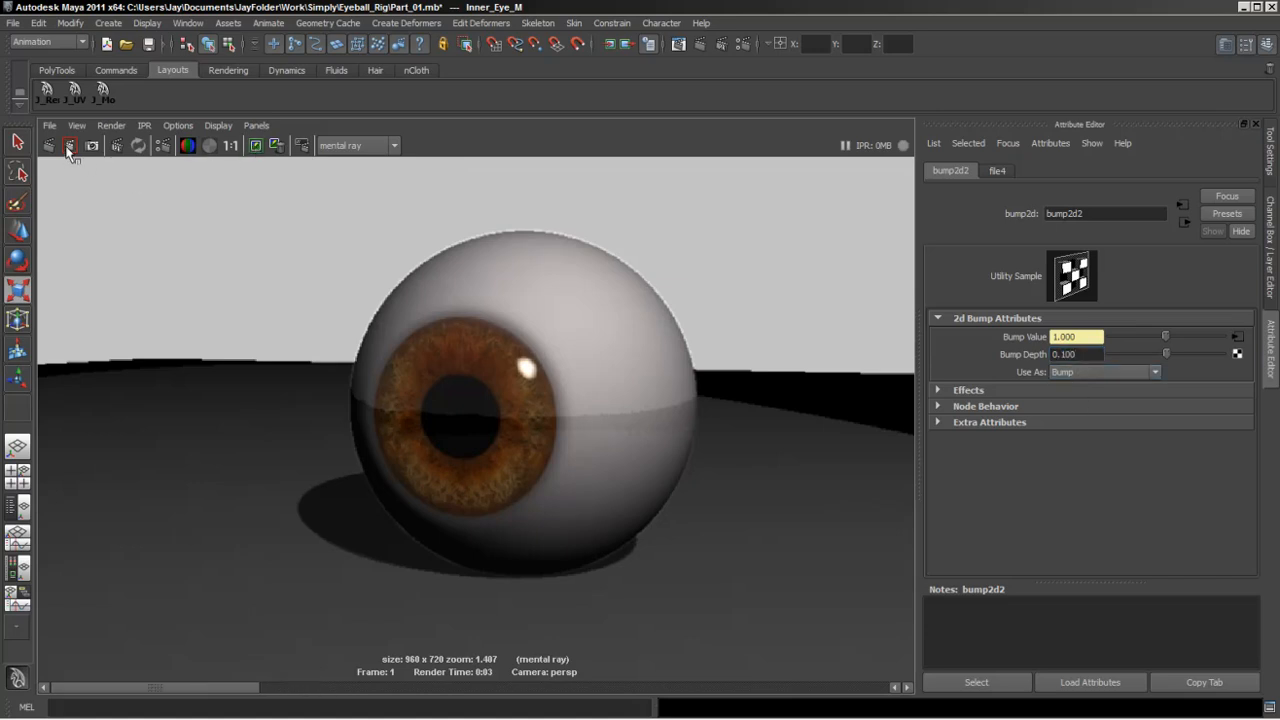
{"action": "left_click", "coordinate": [53, 144]}
{"action": "left_click", "coordinate": [320, 688]}
{"action": "left_click_drag", "start_coordinate": [368, 690], "coordinate": [157, 692]}
Set bump2d2's bump depth to 0.08, keep the current image and re-render the eyeball.
{"action": "left_click", "coordinate": [1070, 354]}
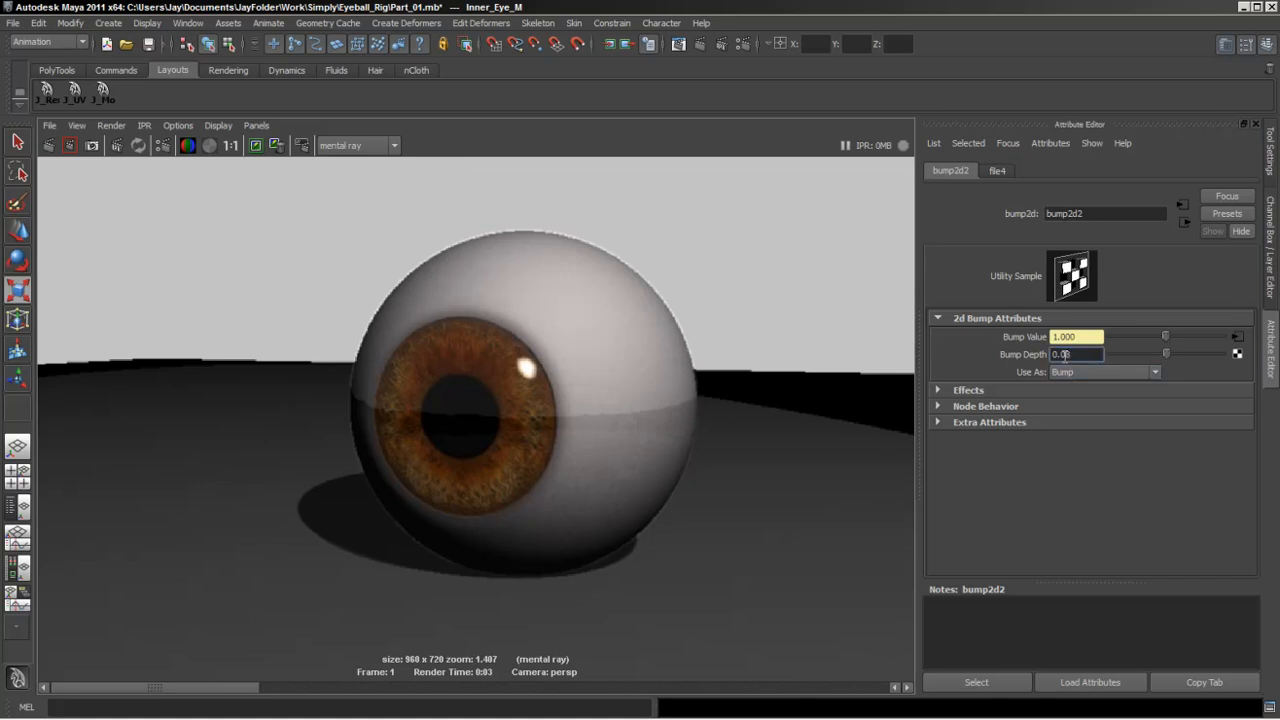
{"action": "left_click", "coordinate": [256, 146]}
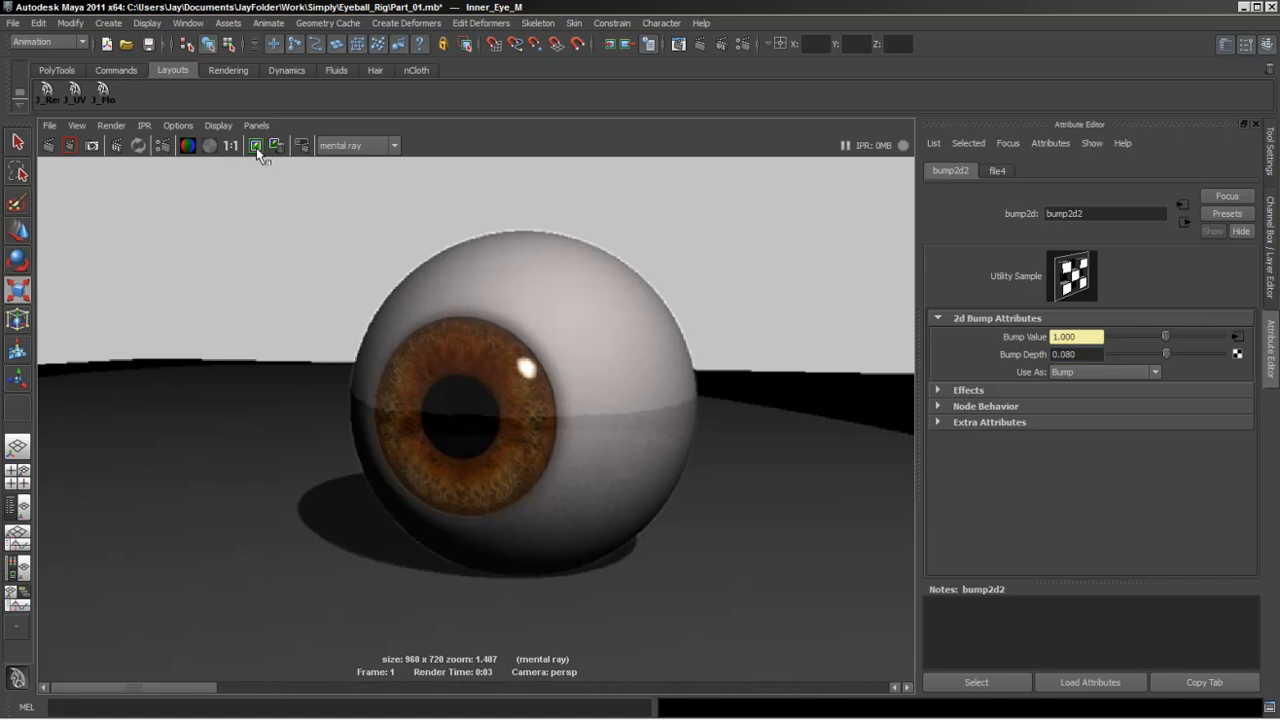
{"action": "left_click", "coordinate": [48, 146]}
Compare the latest render with the kept images and restore the multi-pane layout.
{"action": "left_click_drag", "start_coordinate": [120, 690], "coordinate": [84, 718]}
{"action": "left_click", "coordinate": [725, 203]}
{"action": "key", "text": "space"}
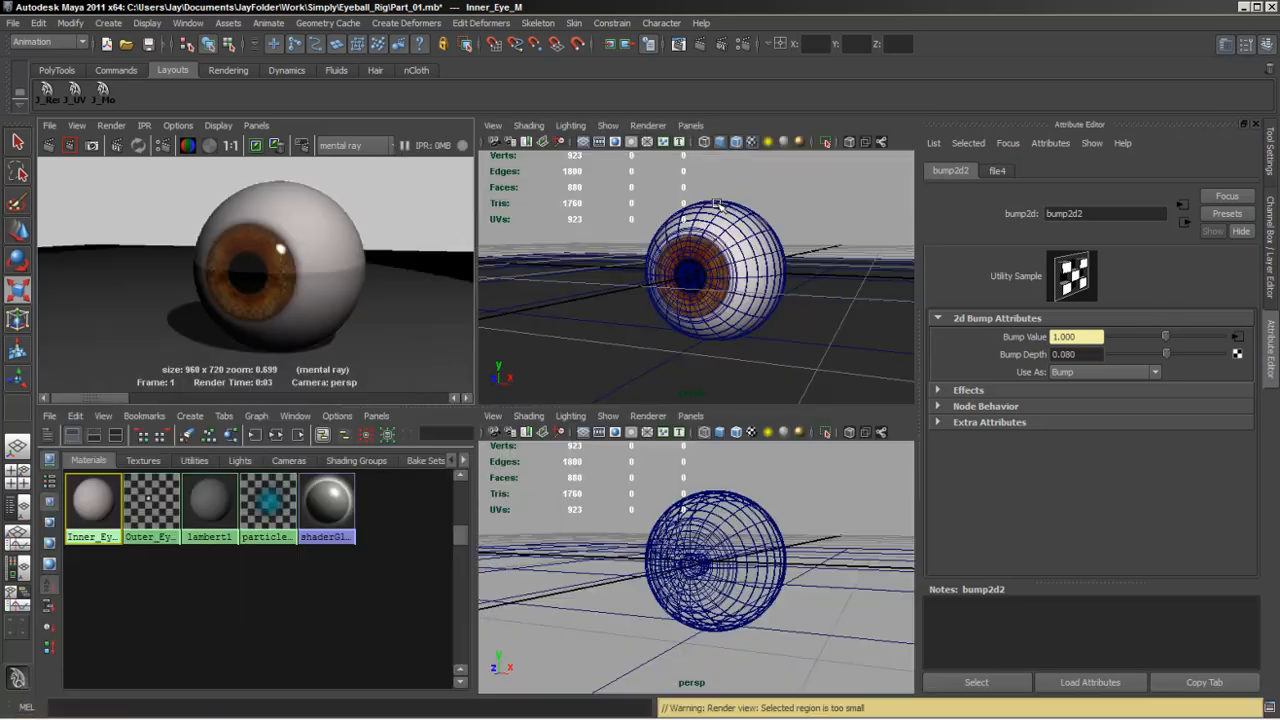
Look through the spotlight in the lower perspective viewport, reposition it around the eyeball and re-render from a lower camera angle.
{"action": "left_click", "coordinate": [238, 461]}
{"action": "left_click", "coordinate": [92, 505]}
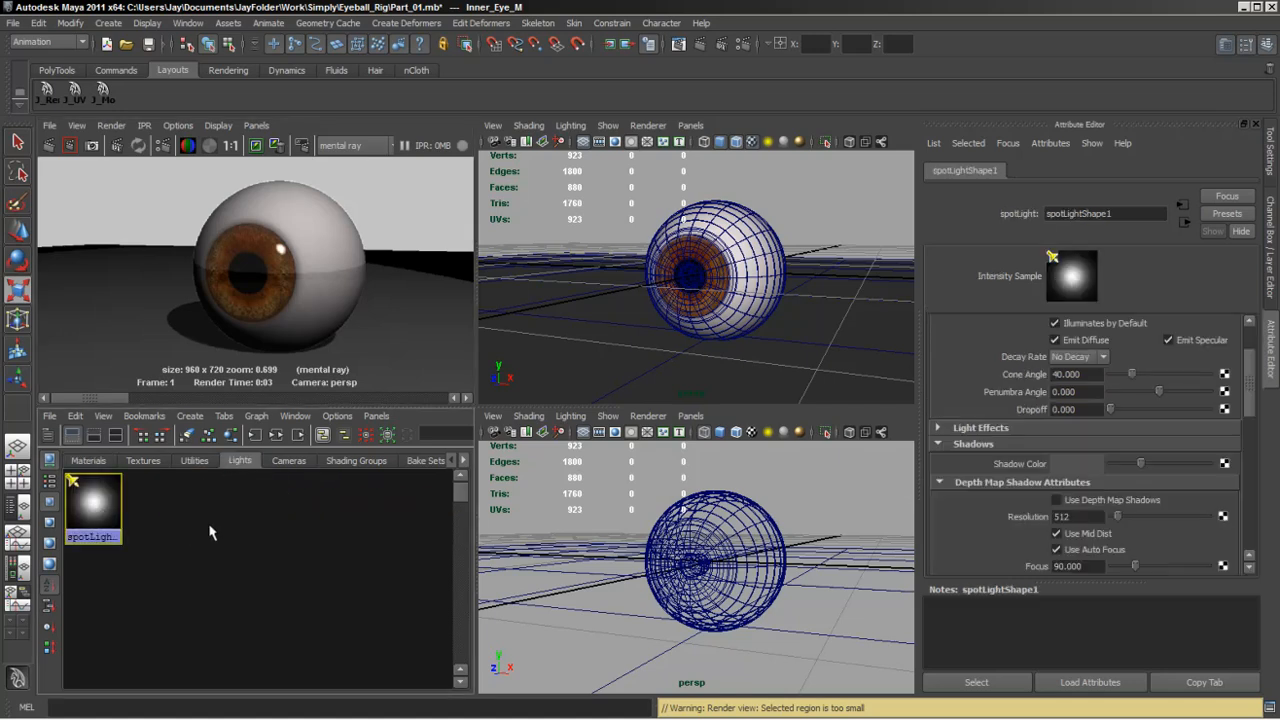
{"action": "left_click", "coordinate": [693, 417]}
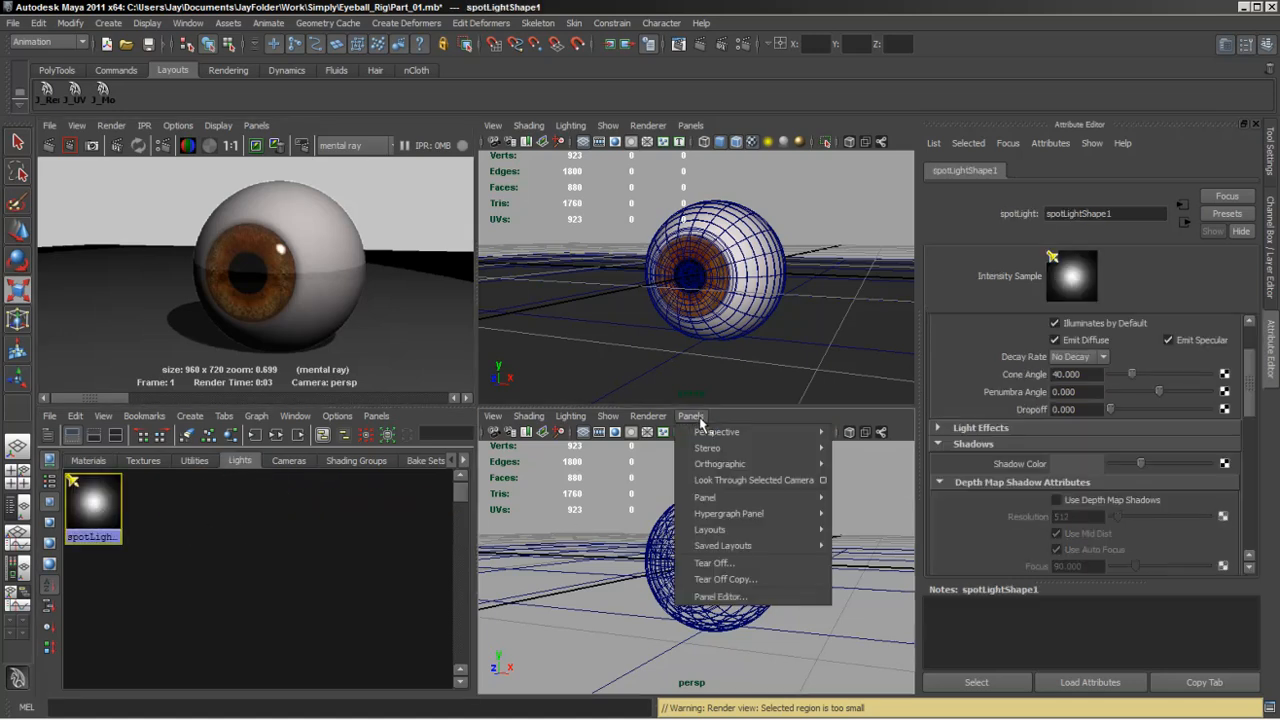
{"action": "left_click", "coordinate": [725, 480]}
{"action": "mouse_move", "coordinate": [721, 545]}
{"action": "left_mouse_down", "text": "alt"}
{"action": "mouse_move", "coordinate": [705, 560]}
{"action": "mouse_move", "coordinate": [700, 537]}
{"action": "left_mouse_up", "text": "alt"}
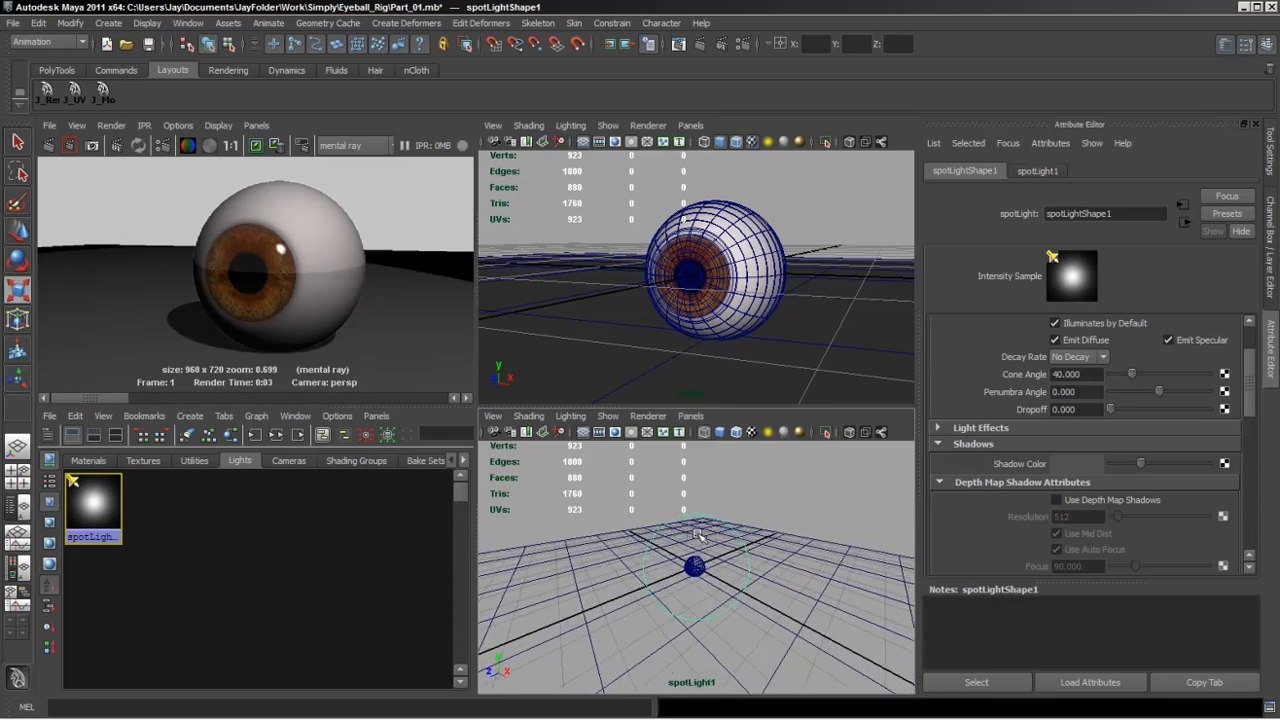
{"action": "left_click_drag", "start_coordinate": [608, 329], "coordinate": [667, 355], "text": "alt"}
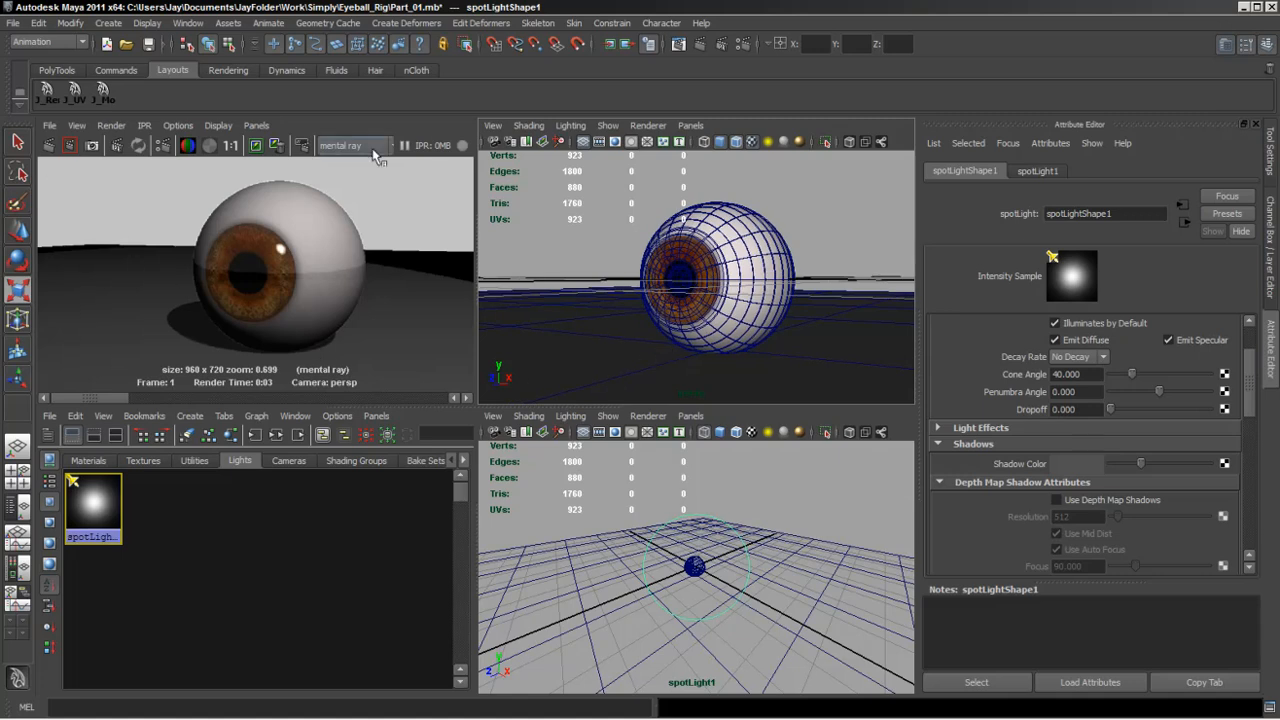
{"action": "left_click", "coordinate": [48, 145]}
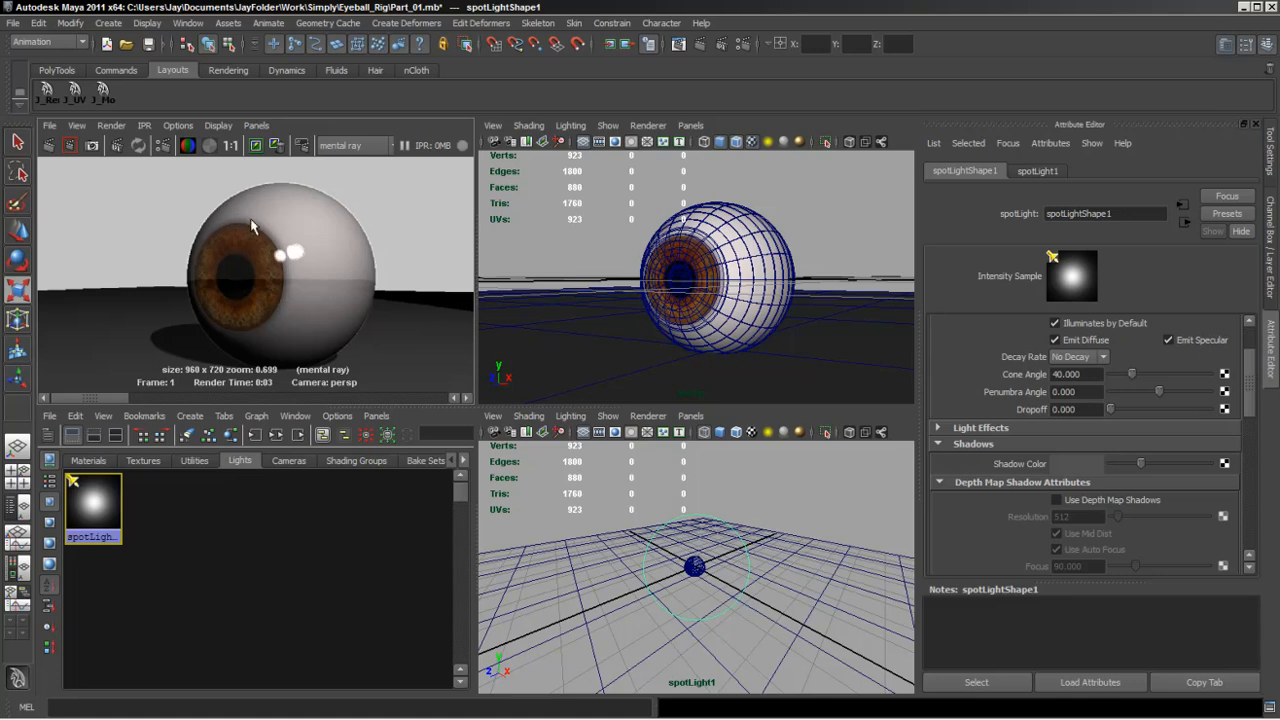
Lower the spotlight's viewpoint on the eyeball and re-render from a more sideways, slightly raised camera angle.
{"action": "left_click_drag", "start_coordinate": [727, 267], "coordinate": [658, 292], "text": "alt"}
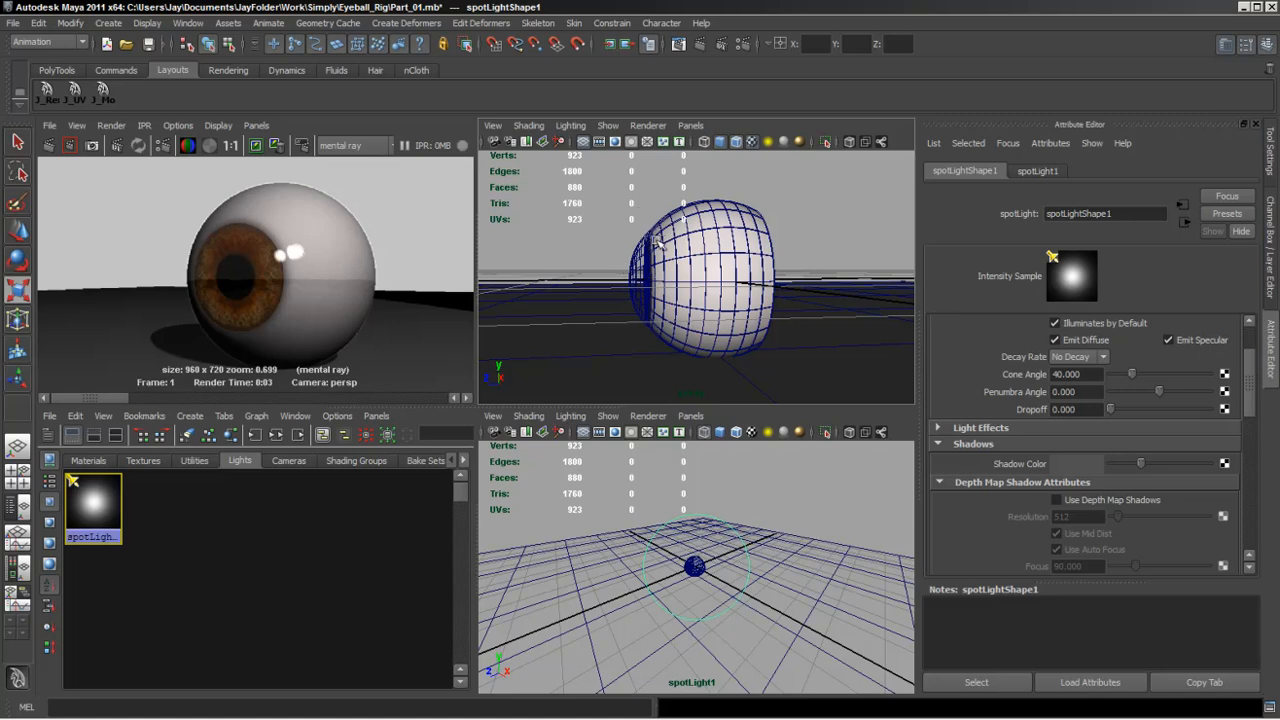
{"action": "left_click_drag", "start_coordinate": [620, 285], "coordinate": [715, 308], "text": "alt"}
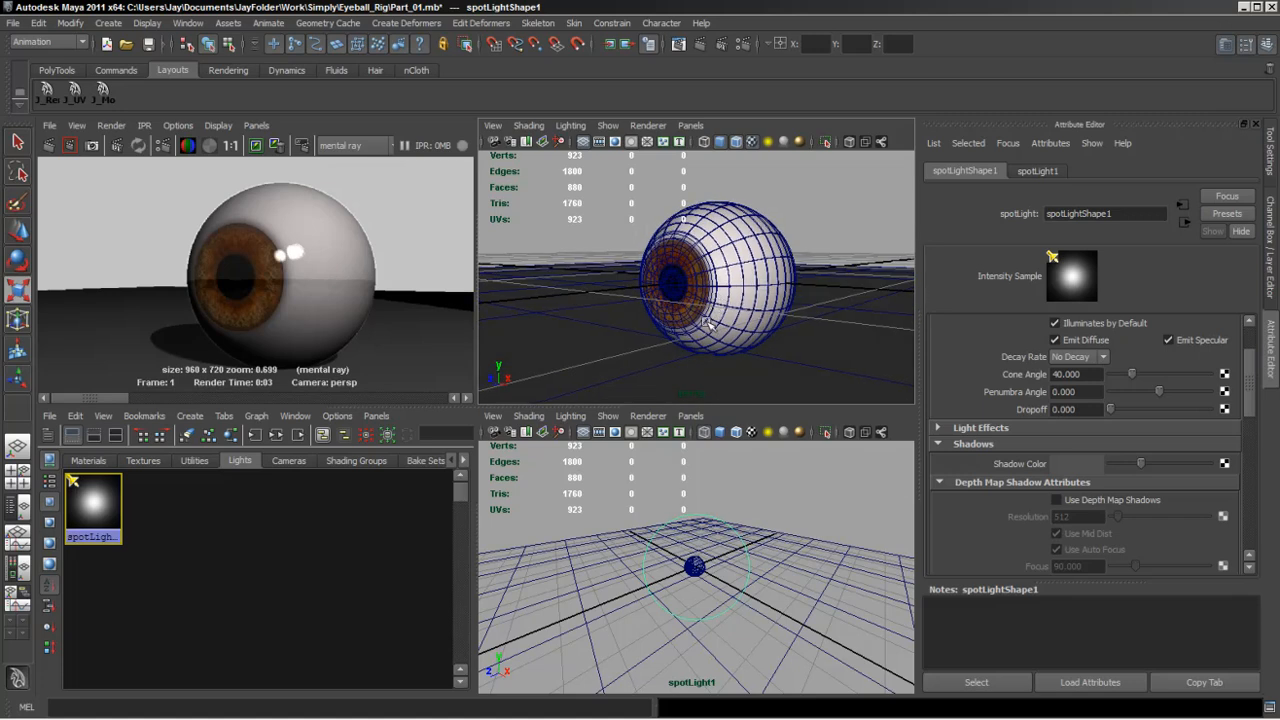
{"action": "left_click_drag", "start_coordinate": [703, 532], "coordinate": [717, 462], "text": "alt"}
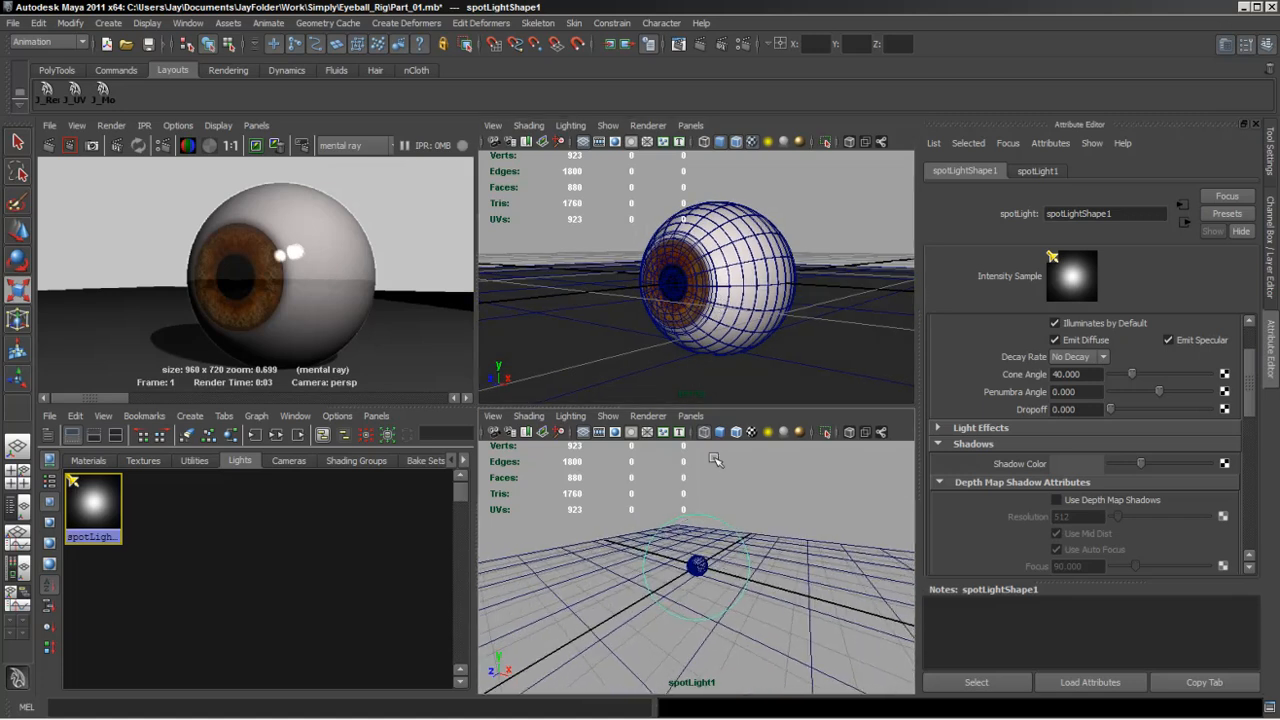
{"action": "left_click_drag", "start_coordinate": [720, 543], "coordinate": [716, 532], "text": "alt"}
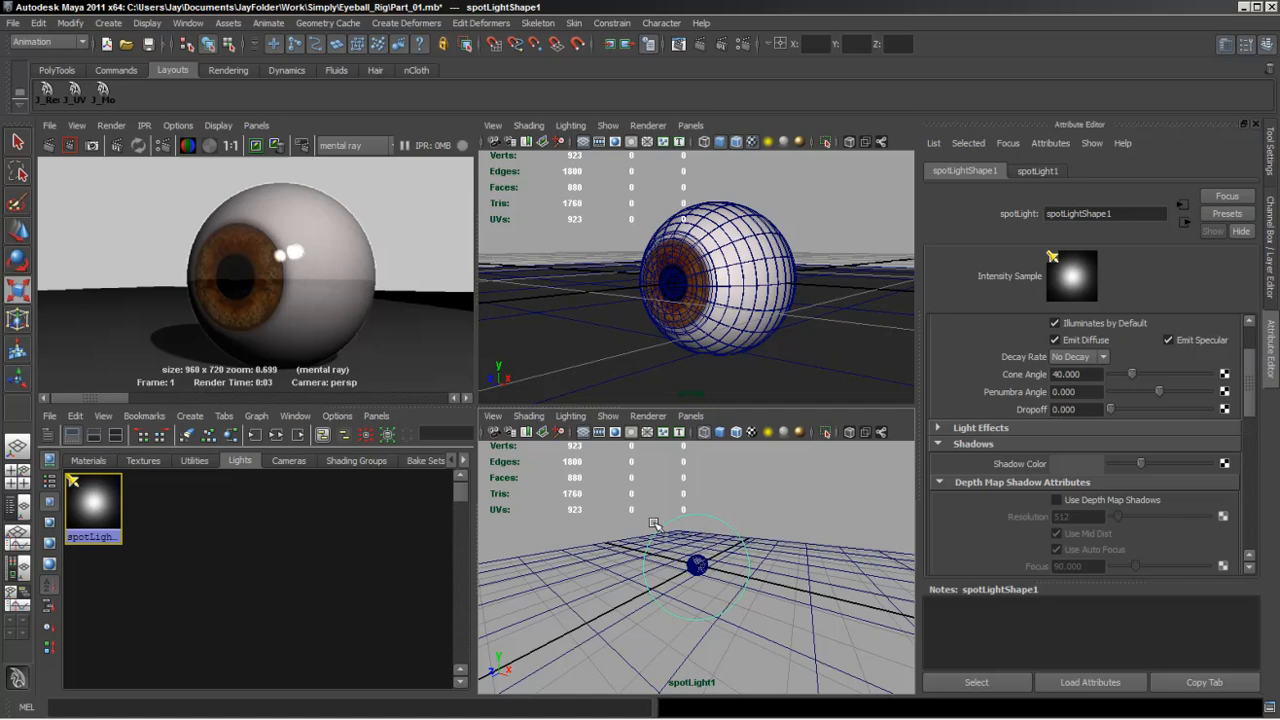
{"action": "left_click", "coordinate": [50, 146]}
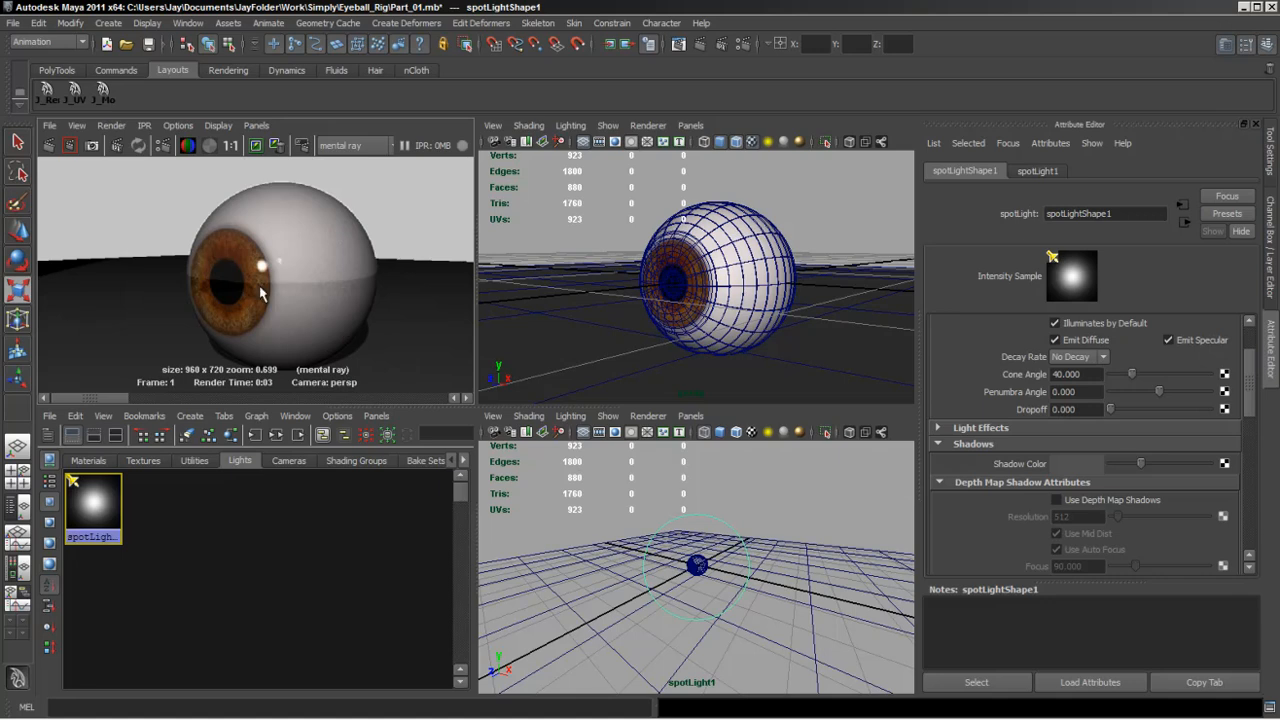
Inspect the highlights on the iris and eye white in the enlarged render, then restore the multi-pane layout.
{"action": "right_click_drag", "start_coordinate": [247, 296], "coordinate": [684, 350], "text": "alt"}
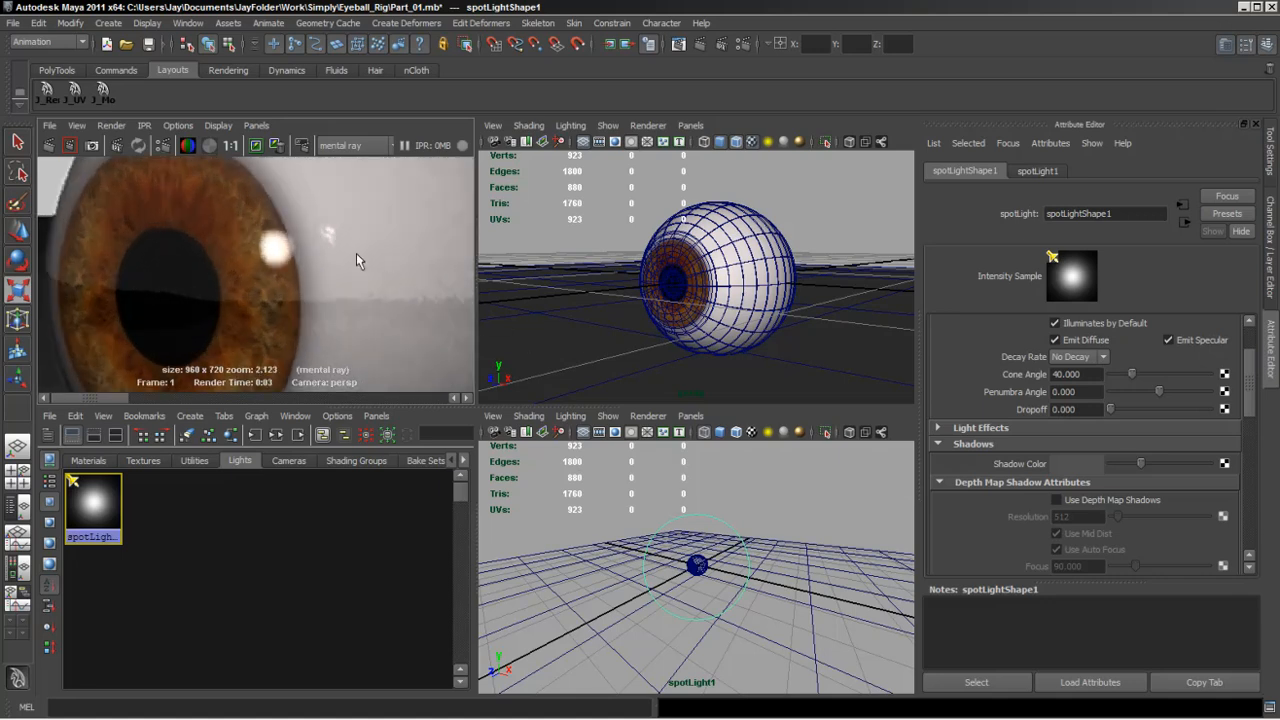
{"action": "key", "text": "space"}
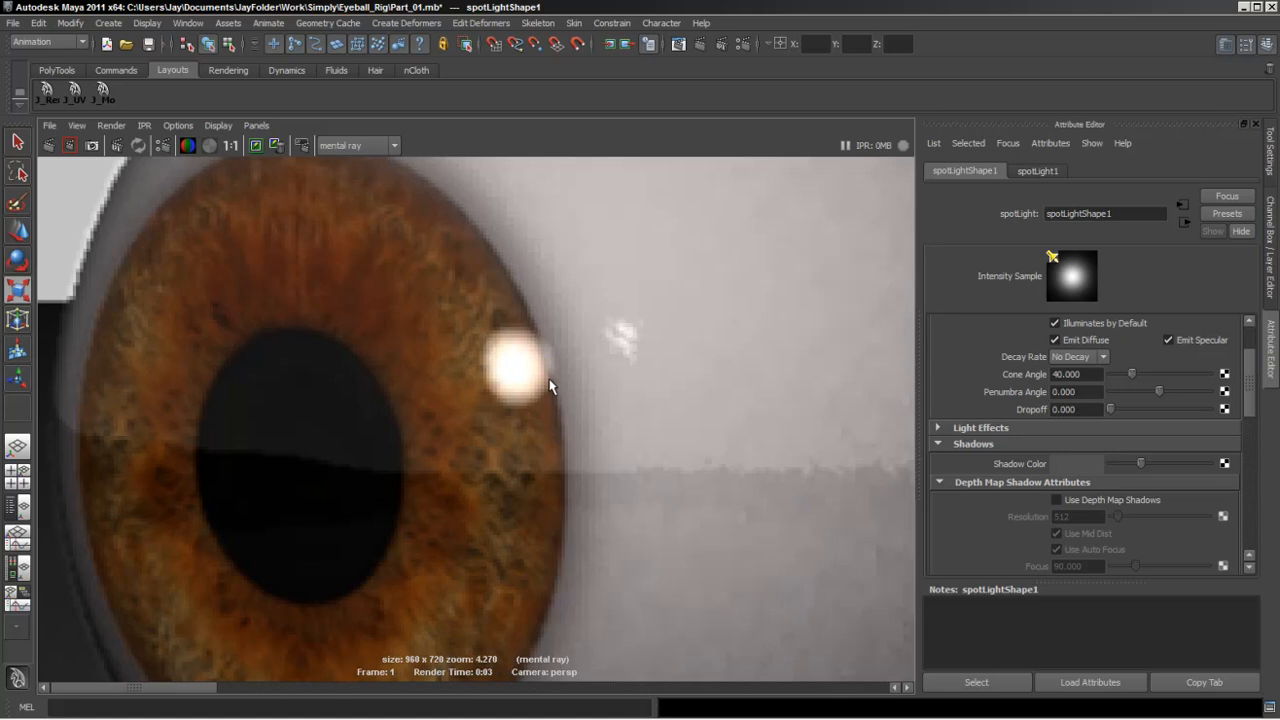
{"action": "right_click_drag", "start_coordinate": [700, 388], "coordinate": [149, 354], "text": "alt"}
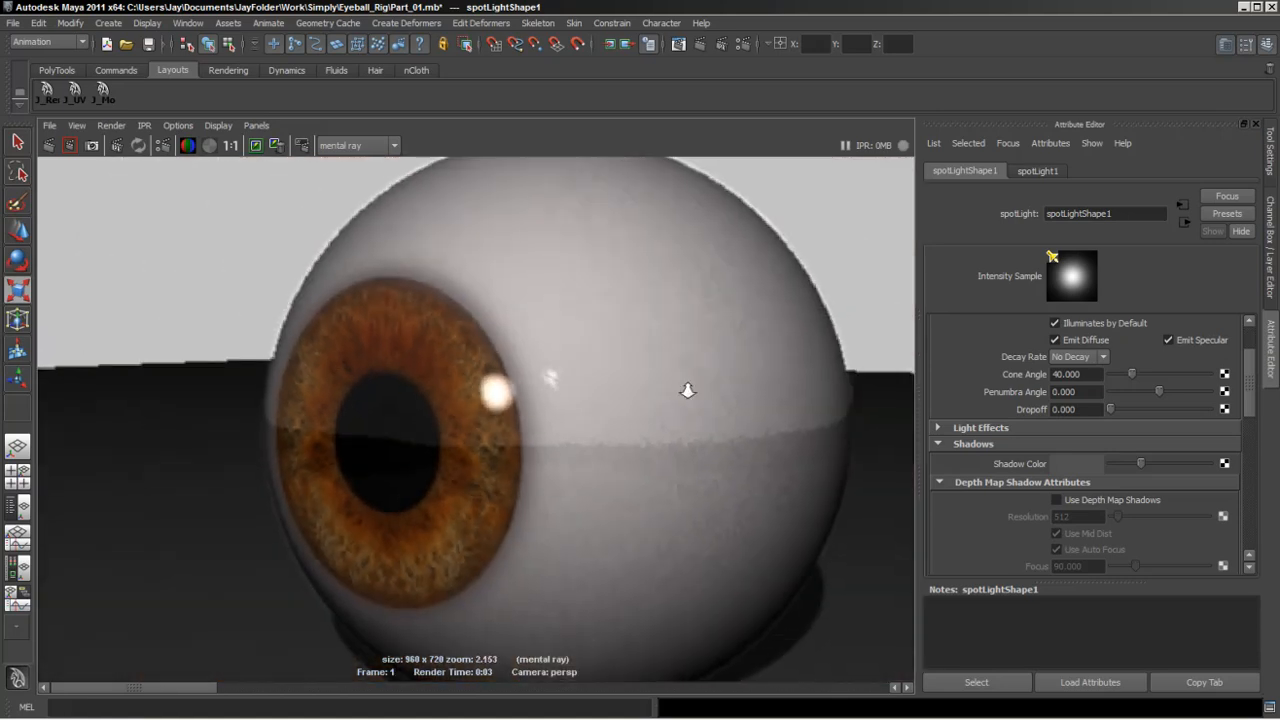
{"action": "right_click_drag", "start_coordinate": [686, 386], "coordinate": [365, 397], "text": "alt"}
{"action": "key", "text": "space"}
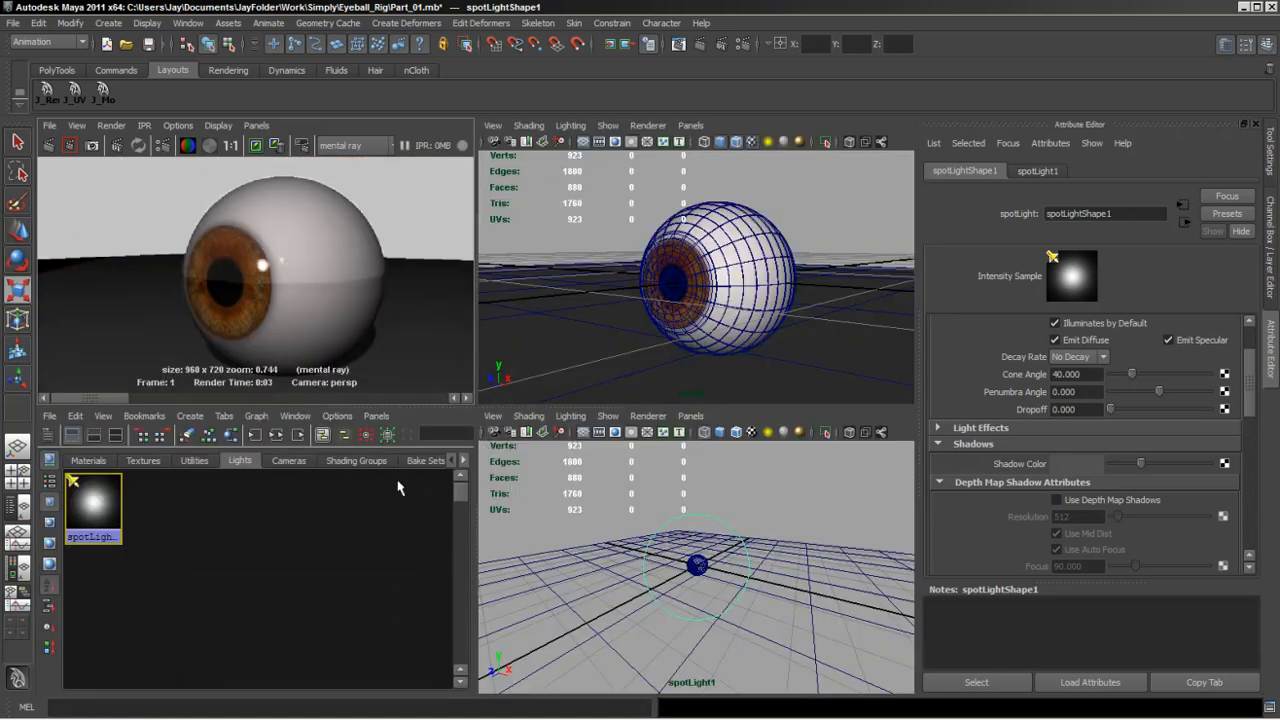
Set the bump depth of Outer_Eye_M's bump2d1 node to 0.04.
{"action": "left_click", "coordinate": [88, 460]}
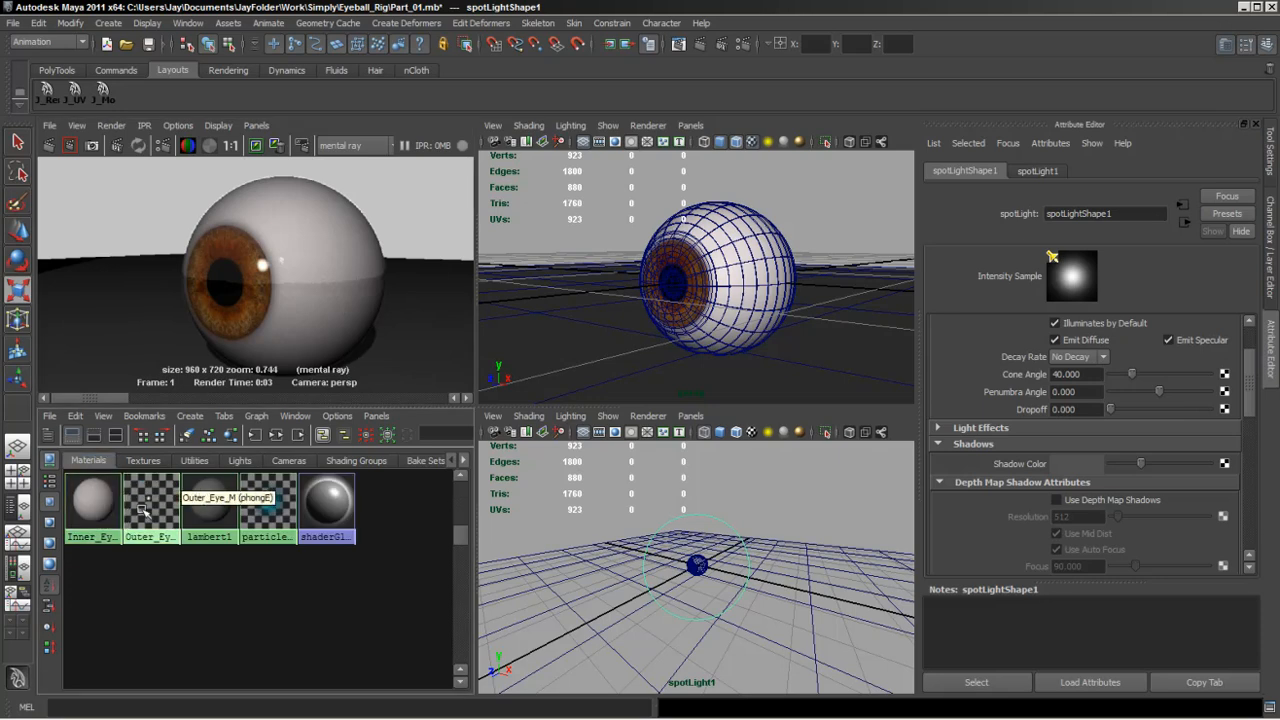
{"action": "left_click", "coordinate": [138, 510]}
{"action": "left_click", "coordinate": [1223, 442]}
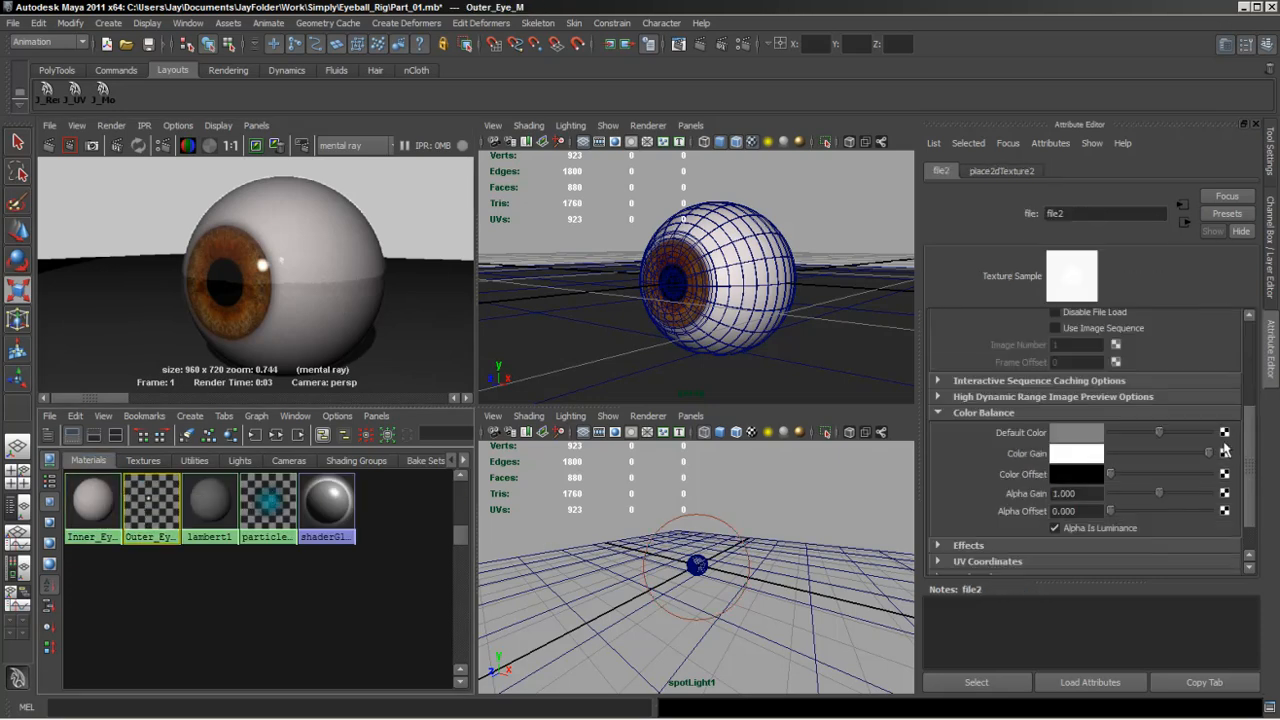
{"action": "scroll", "coordinate": [1220, 432], "scroll_direction": "up", "scroll_amount": 5}
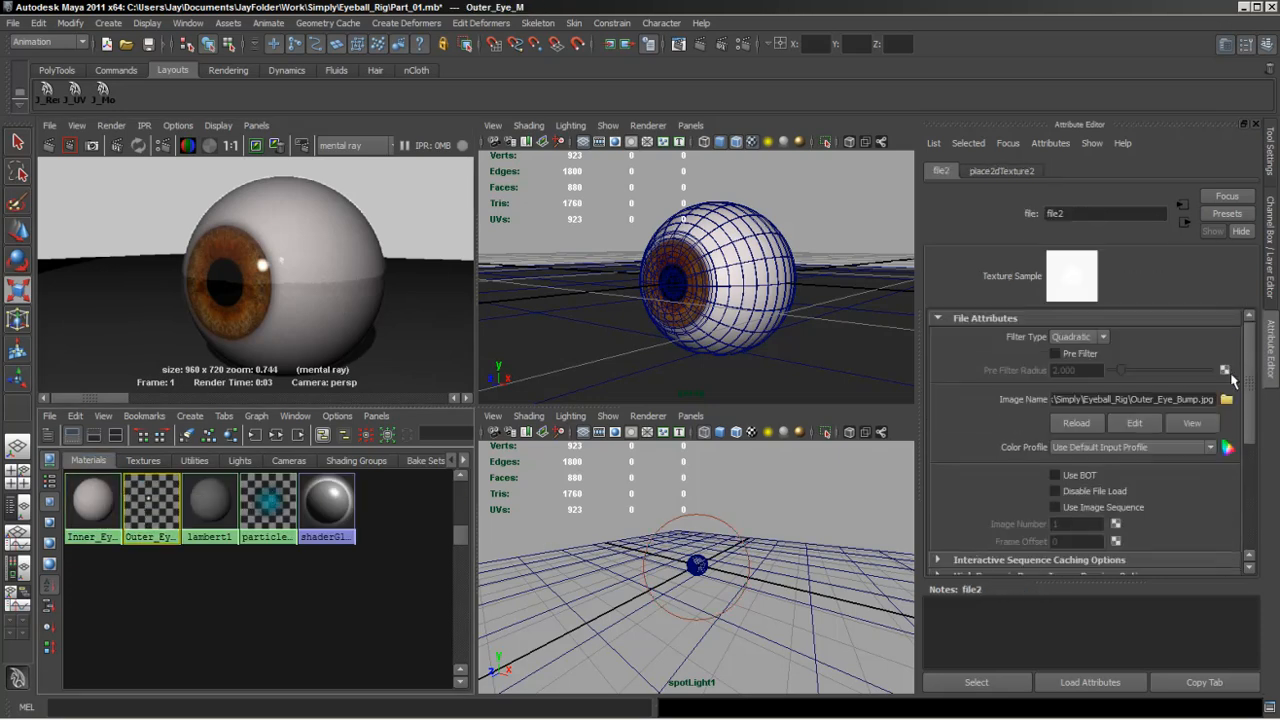
{"action": "left_click", "coordinate": [1184, 221]}
{"action": "left_click_drag", "start_coordinate": [1080, 353], "coordinate": [1066, 355]}
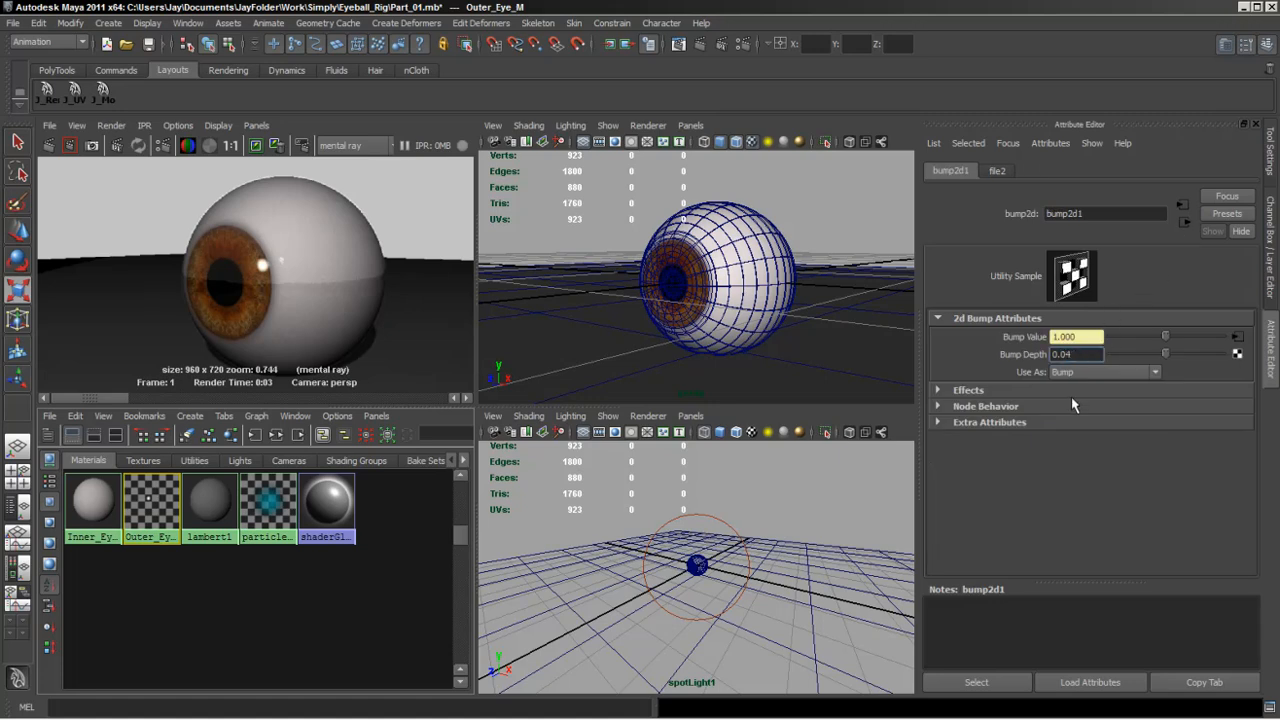
{"action": "type", "text": "4"}
{"action": "key", "text": "Return"}
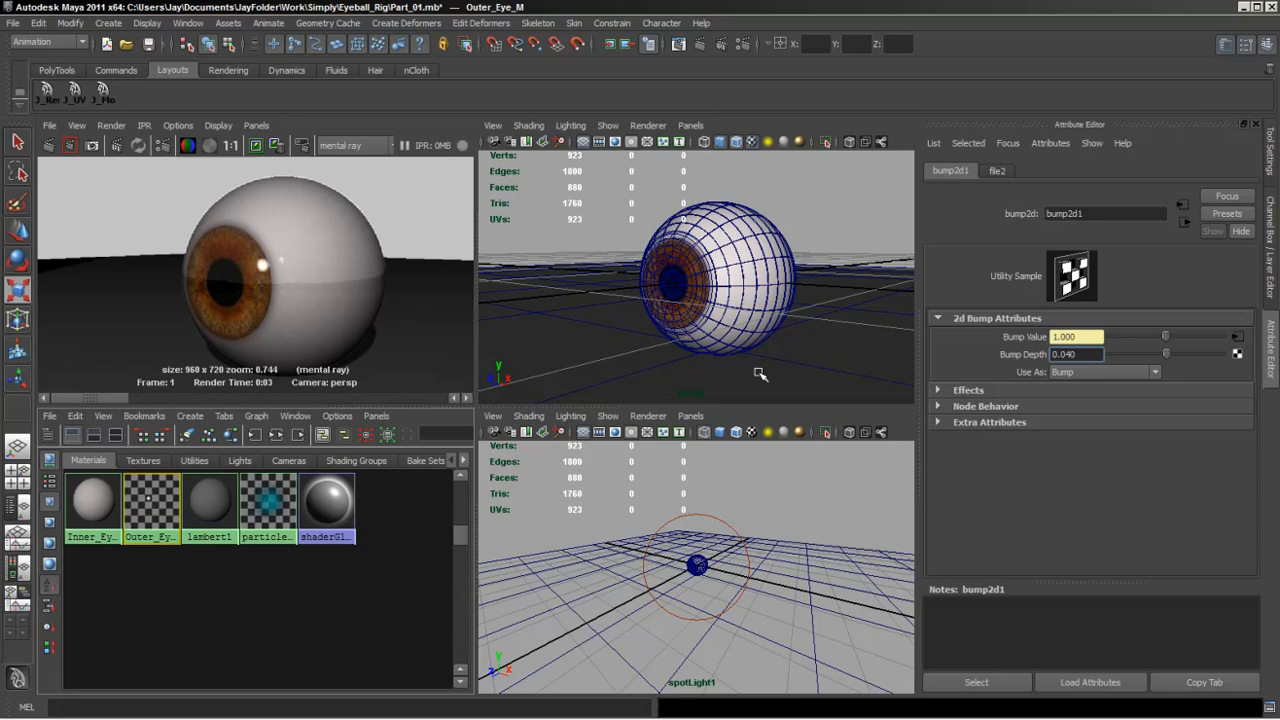
Set Outer_Eye_M's specular highlight size to 0.03, keep the current image and re-render the eyeball.
{"action": "left_click", "coordinate": [91, 503]}
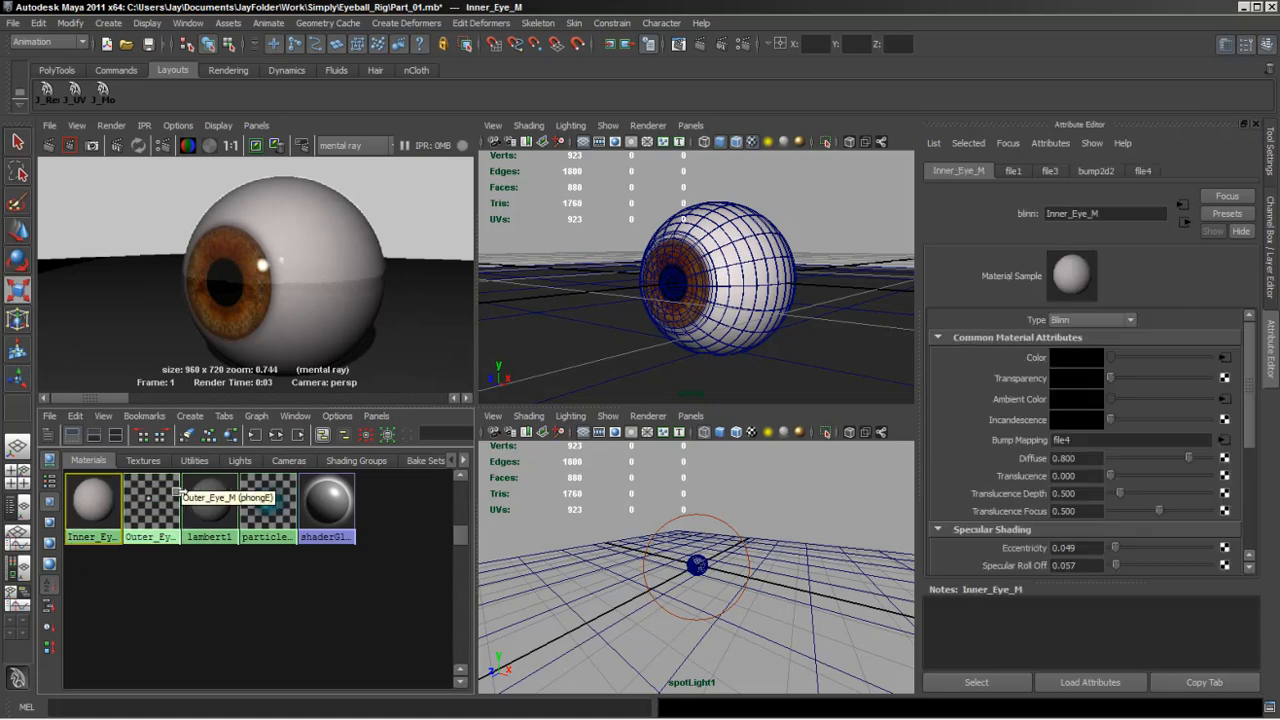
{"action": "left_click", "coordinate": [151, 505]}
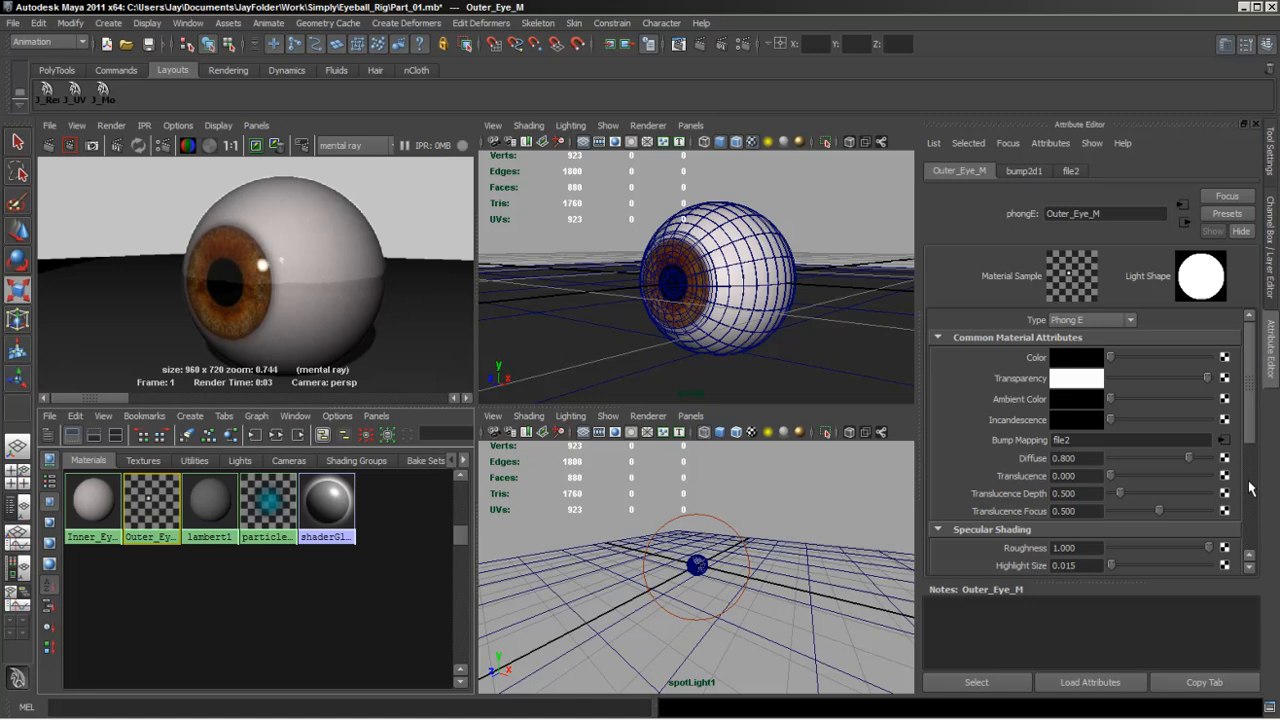
{"action": "scroll", "coordinate": [1253, 490], "scroll_direction": "down", "scroll_amount": 5}
{"action": "left_click_drag", "start_coordinate": [1084, 404], "coordinate": [1066, 403]}
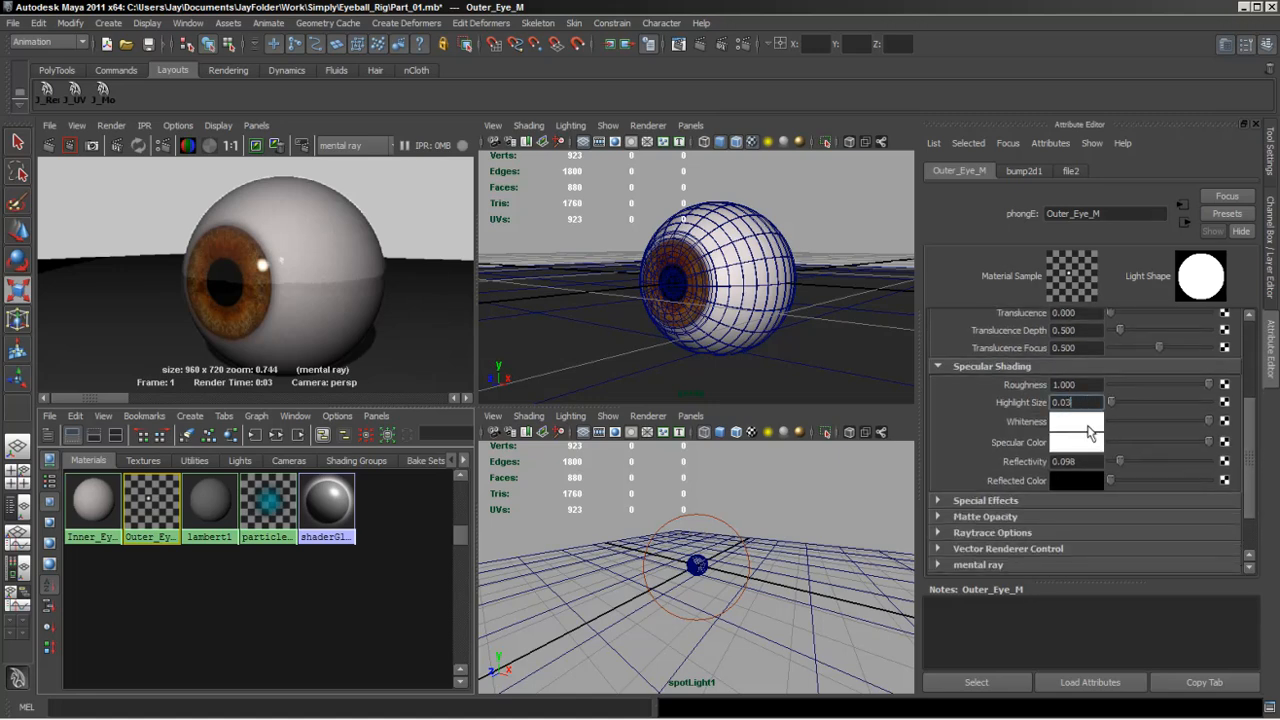
{"action": "type", "text": "3"}
{"action": "key", "text": "Return"}
{"action": "left_click", "coordinate": [255, 146]}
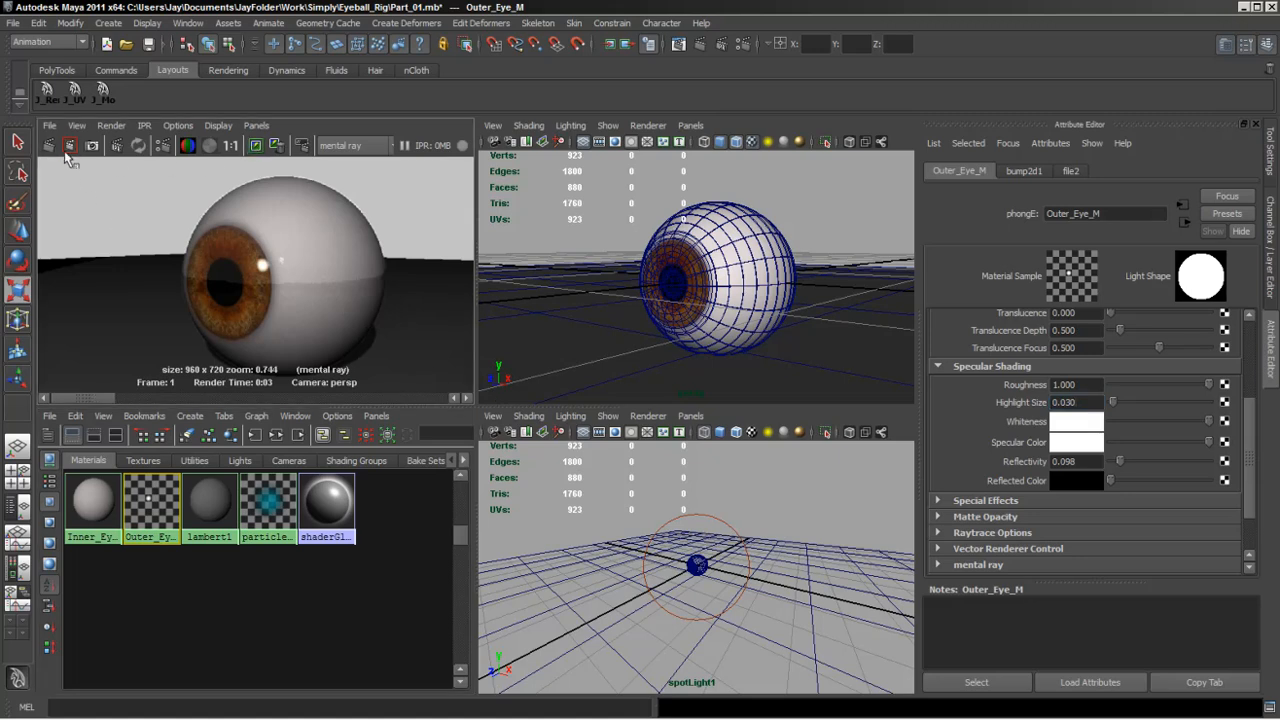
{"action": "left_click", "coordinate": [49, 146]}
Set Outer_Eye_M's specular highlight size to 0.02 and re-render the eyeball.
{"action": "scroll", "coordinate": [1220, 440], "scroll_direction": "up", "scroll_amount": 3}
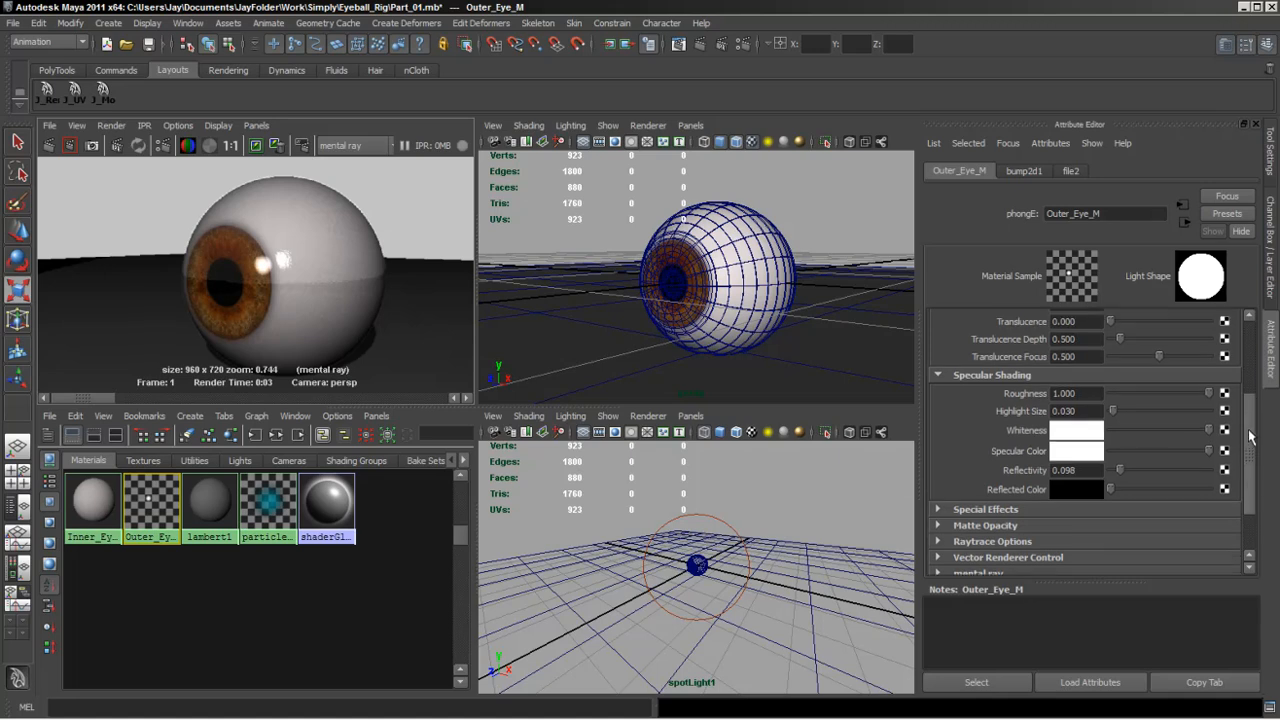
{"action": "left_click", "coordinate": [1082, 466]}
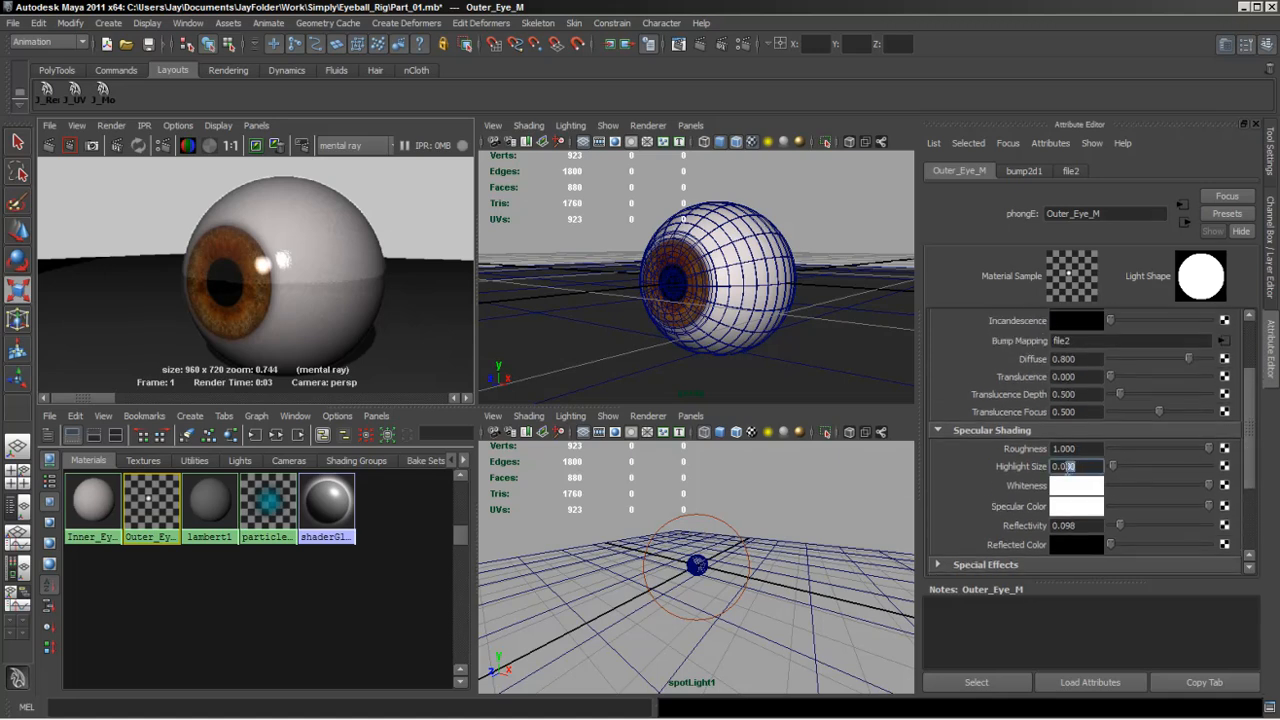
{"action": "type", "text": "2"}
{"action": "left_click", "coordinate": [48, 145]}
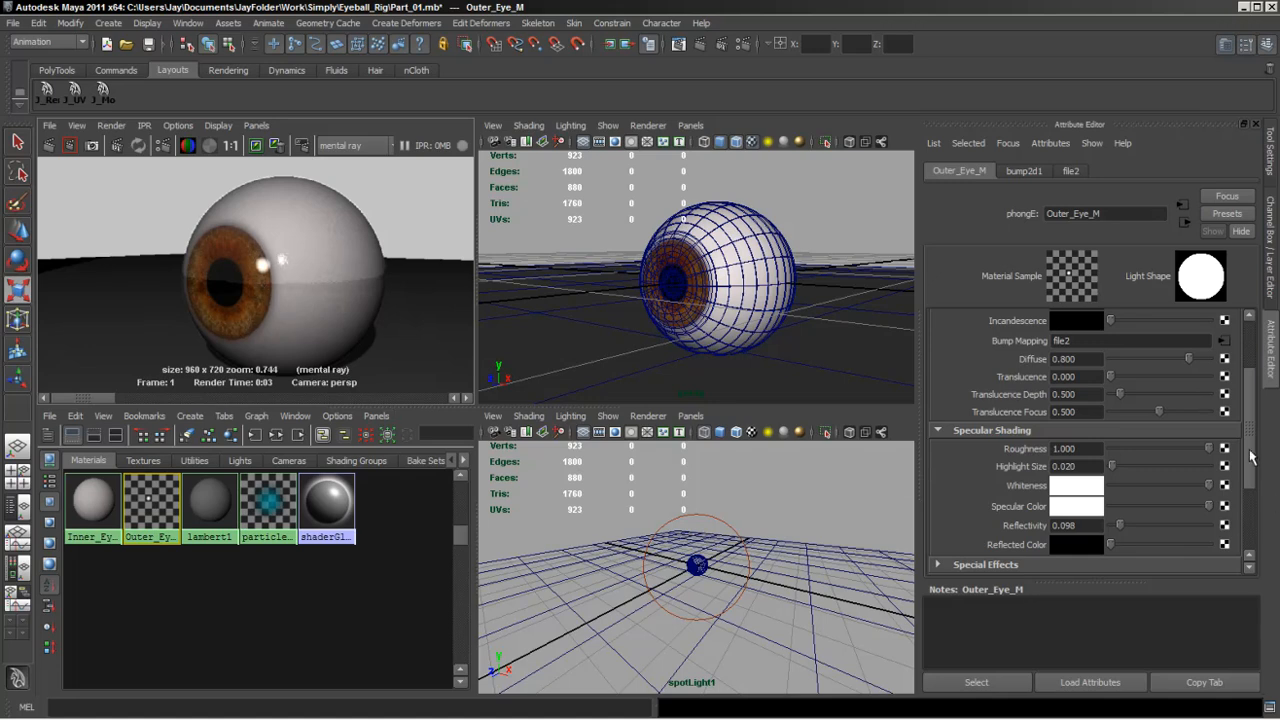
Enable refractions in Outer_Eye_M's raytrace options and set the refractive index to 1.3.
{"action": "left_click_drag", "start_coordinate": [1250, 450], "coordinate": [1255, 518]}
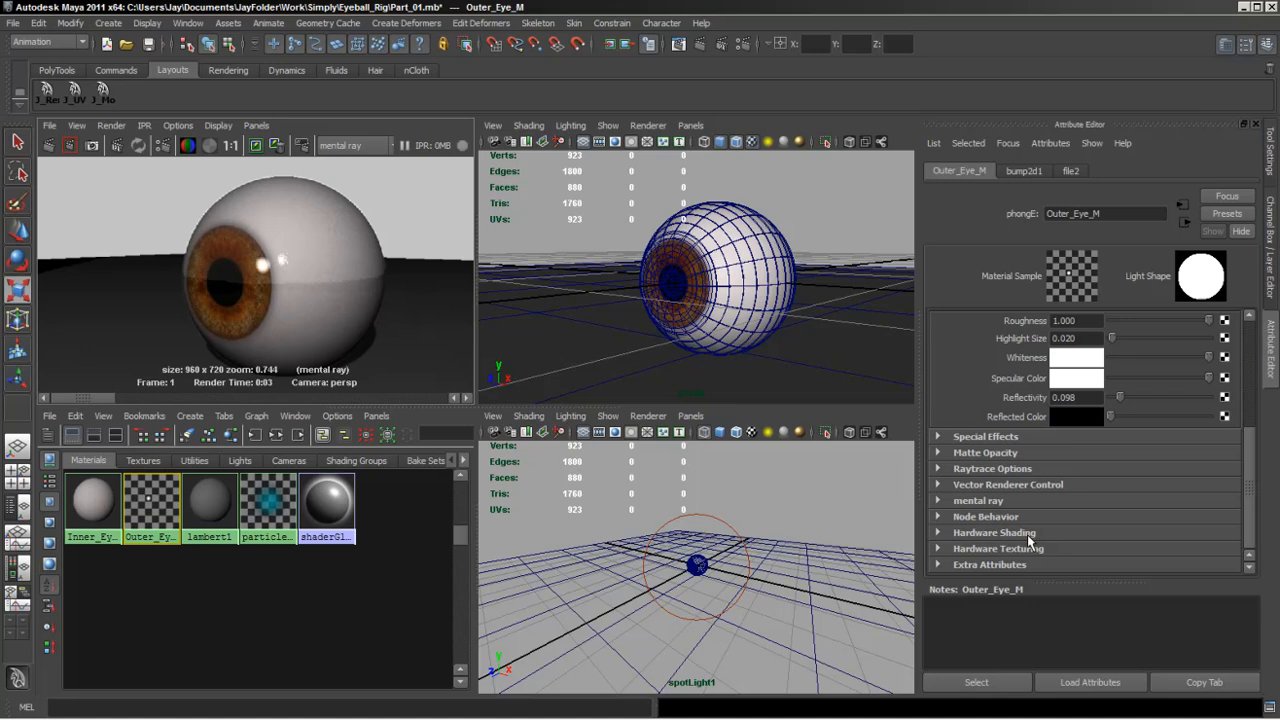
{"action": "left_click", "coordinate": [938, 469]}
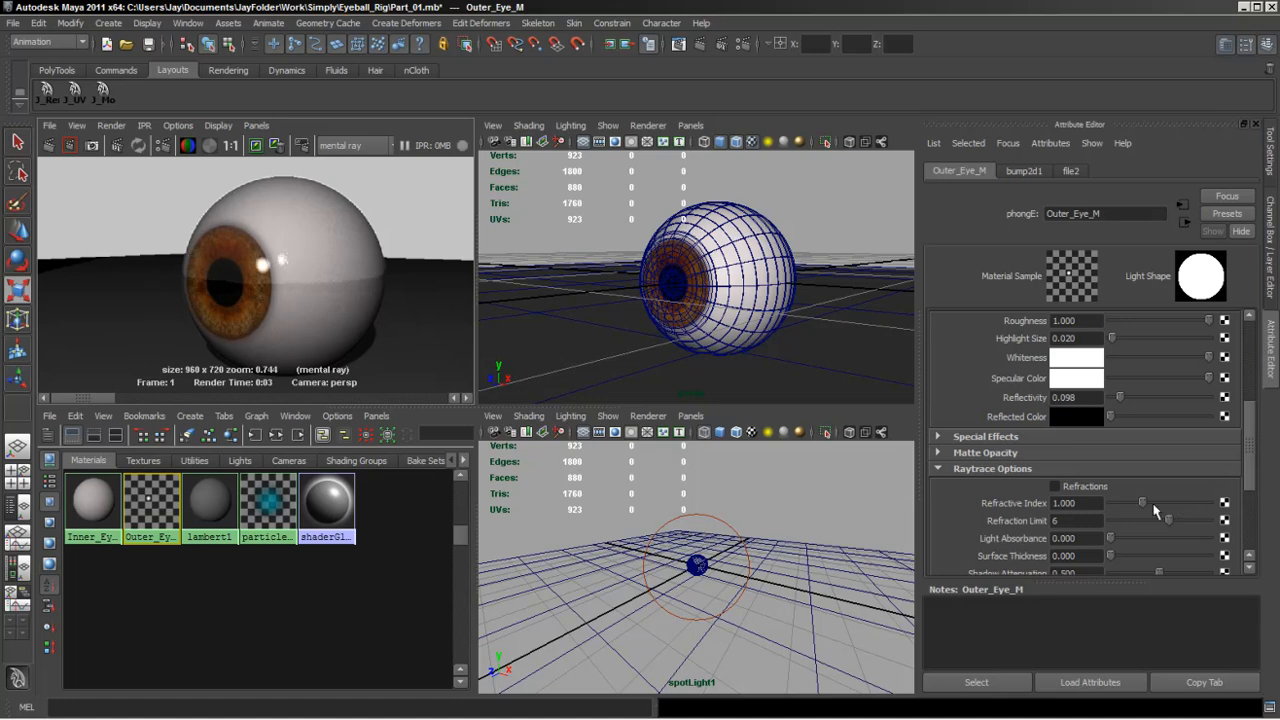
{"action": "left_click", "coordinate": [1055, 486]}
{"action": "left_click", "coordinate": [1066, 506]}
{"action": "type", "text": "1.3"}
{"action": "key", "text": "Return"}
Re-render the eyeball with refractions and compare it with the kept image in the enlarged render view.
{"action": "left_click", "coordinate": [47, 146]}
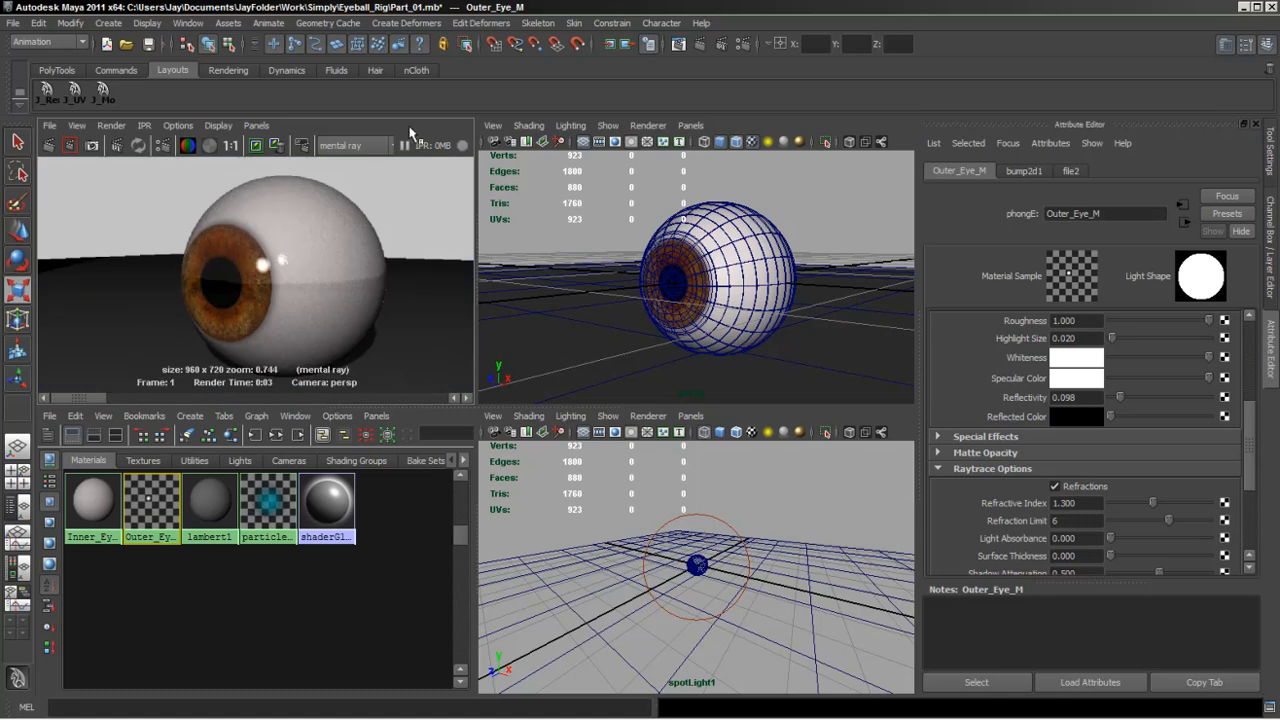
{"action": "key", "text": "space"}
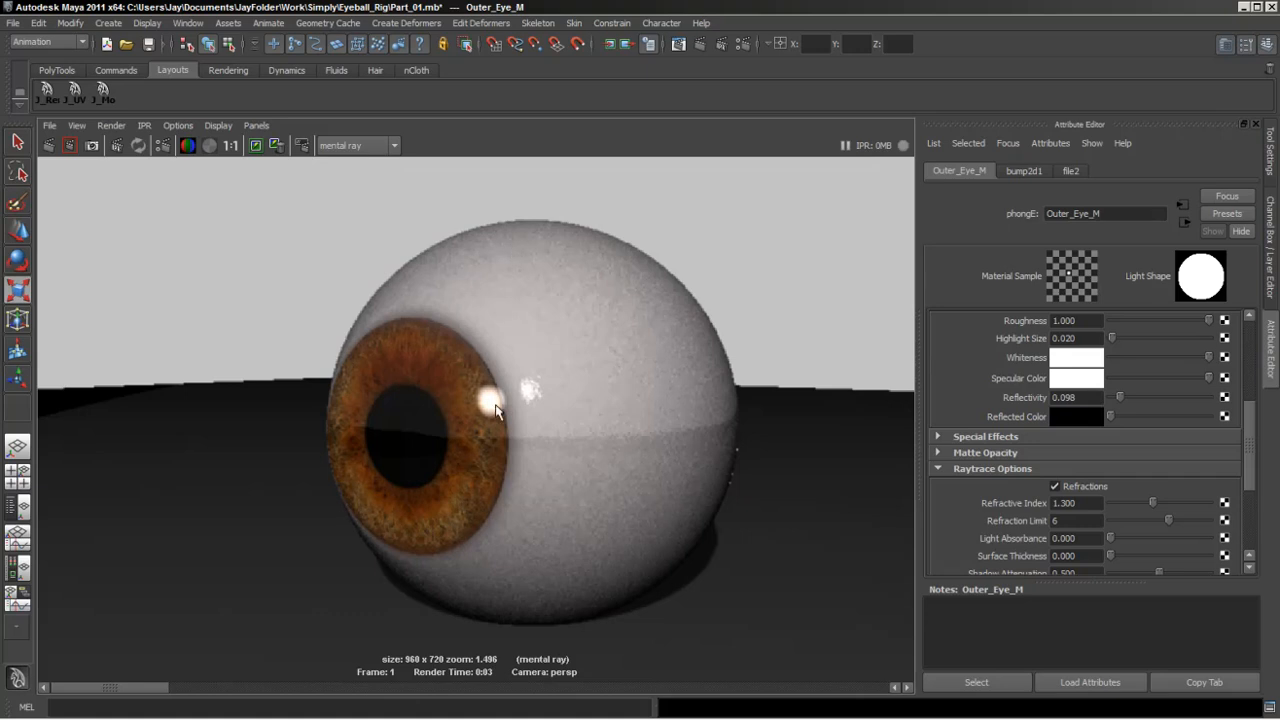
{"action": "left_click_drag", "start_coordinate": [140, 689], "coordinate": [207, 694]}
Set Outer_Eye_M's refractive index to 1.1.
{"action": "left_click_drag", "start_coordinate": [1086, 510], "coordinate": [1068, 504]}
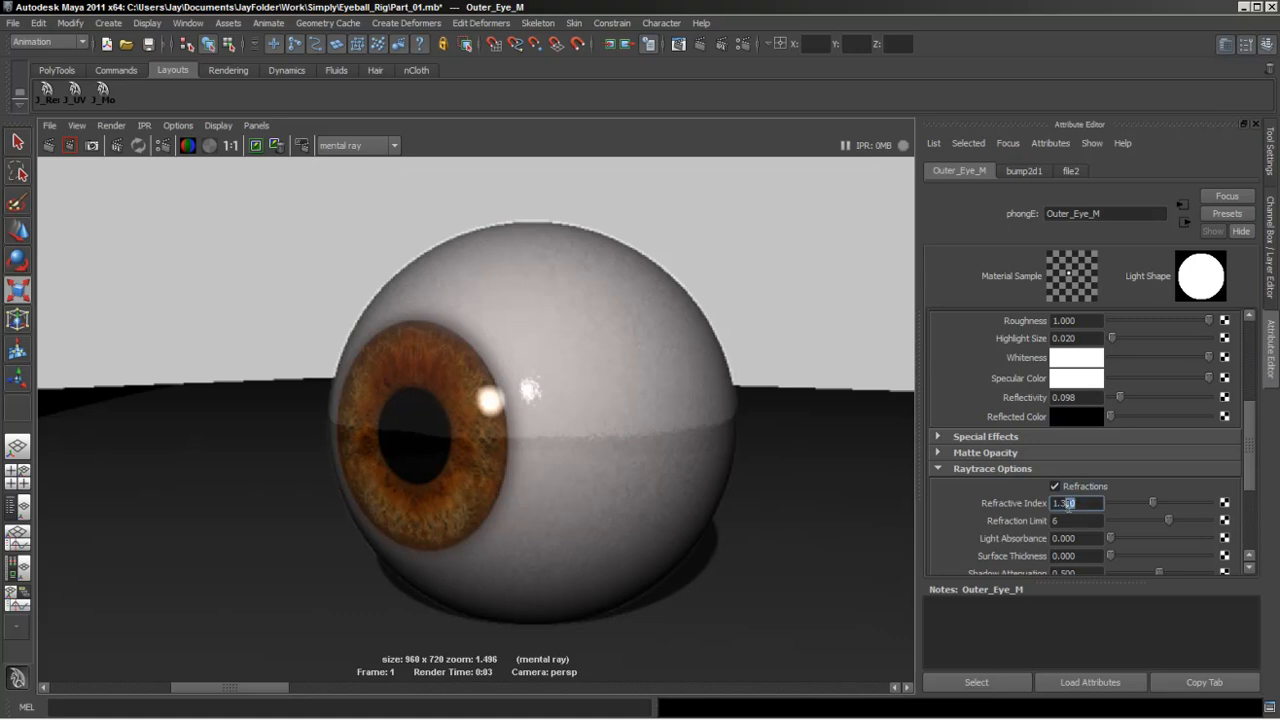
{"action": "type", "text": "2"}
{"action": "key", "text": "Return"}
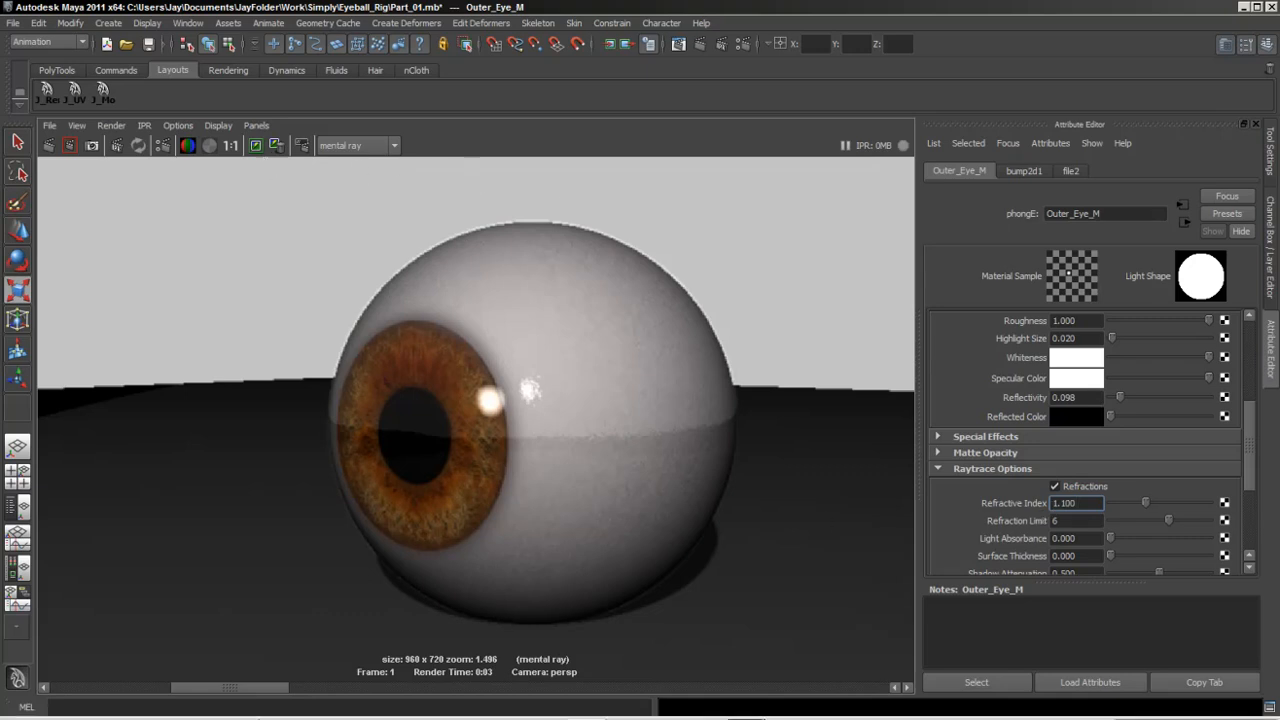
Return to the latest render, keep it, re-render with the lower refractive index and compare the two images.
{"action": "left_click_drag", "start_coordinate": [251, 688], "coordinate": [111, 688]}
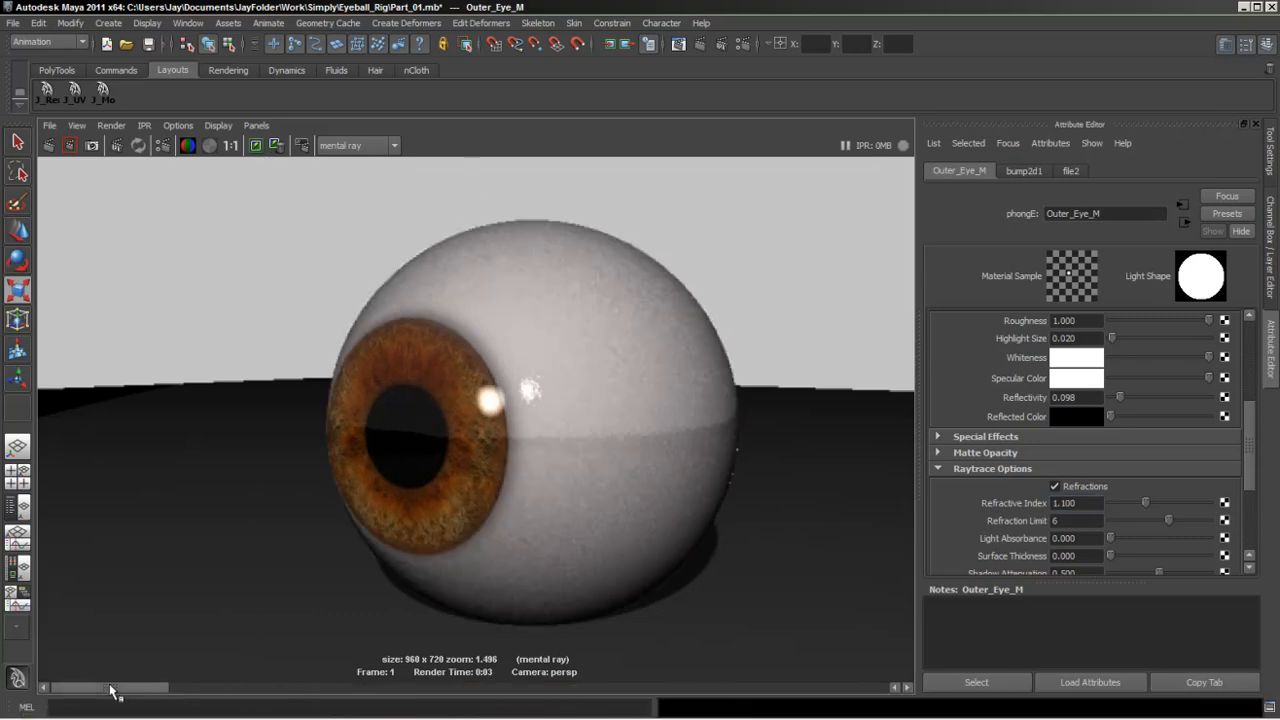
{"action": "left_click", "coordinate": [256, 146]}
{"action": "left_click", "coordinate": [49, 145]}
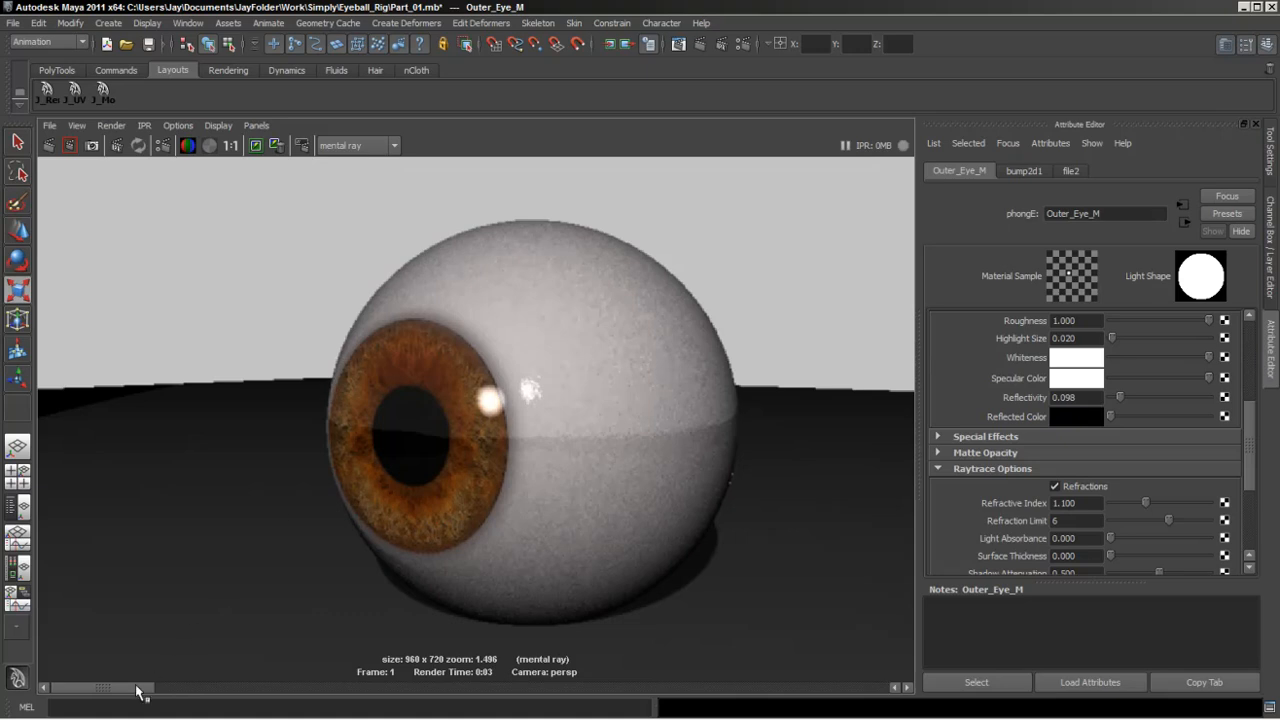
{"action": "left_click_drag", "start_coordinate": [137, 689], "coordinate": [110, 704]}
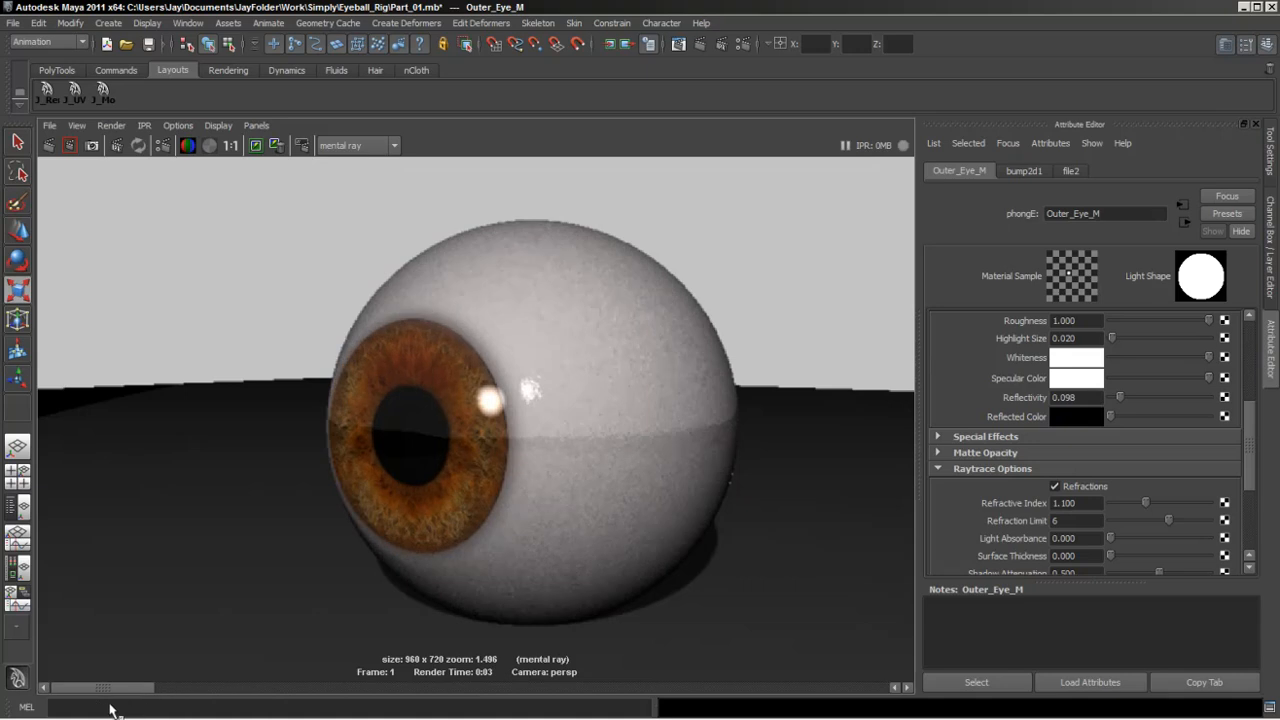
Lower the reflectivity of the Outer_Eye_M material to 0.049.
{"action": "left_click", "coordinate": [498, 192]}
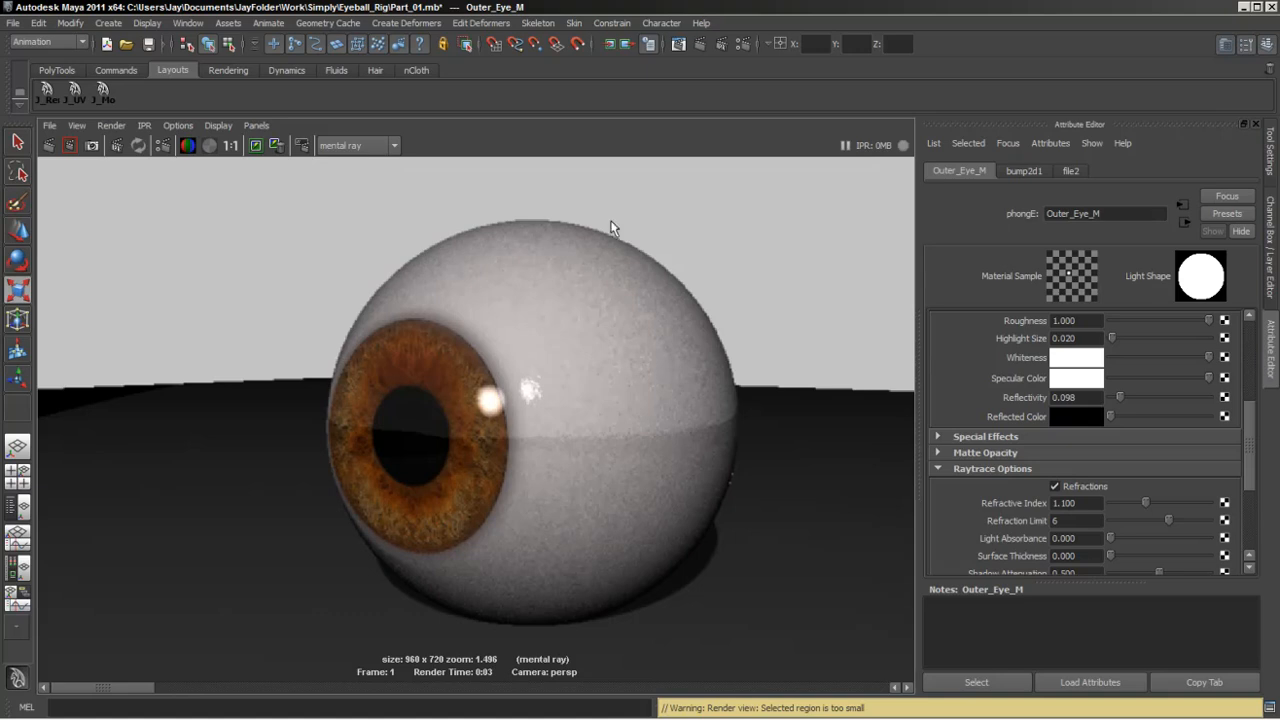
{"action": "key", "text": "space"}
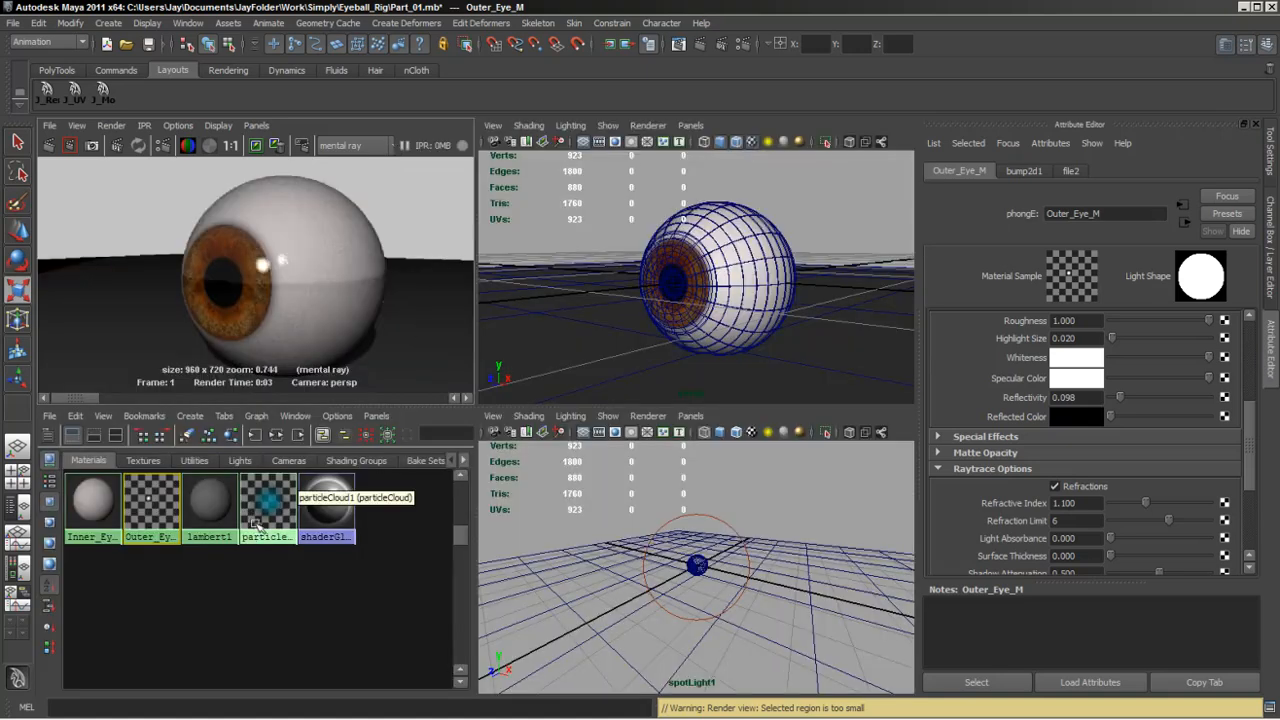
{"action": "left_click", "coordinate": [138, 525]}
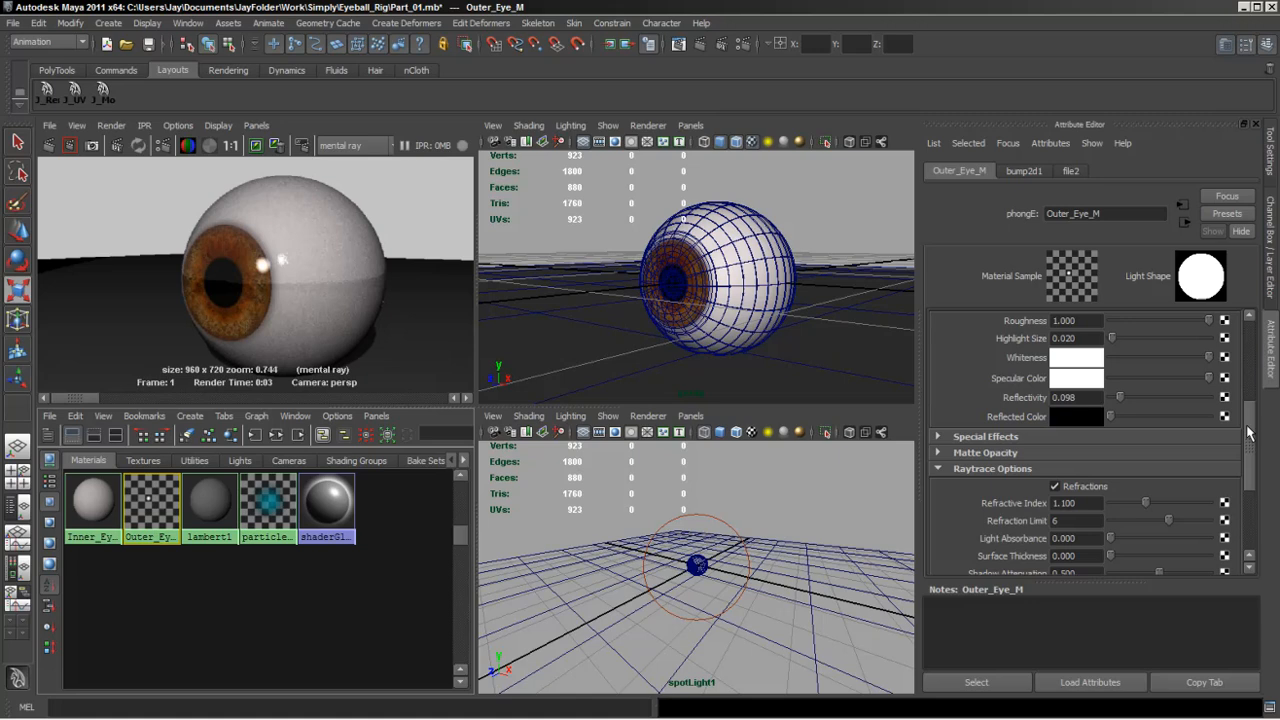
{"action": "mouse_move", "coordinate": [1248, 426]}
{"action": "left_mouse_down"}
{"action": "mouse_move", "coordinate": [1259, 486]}
{"action": "mouse_move", "coordinate": [1253, 442]}
{"action": "left_mouse_up"}
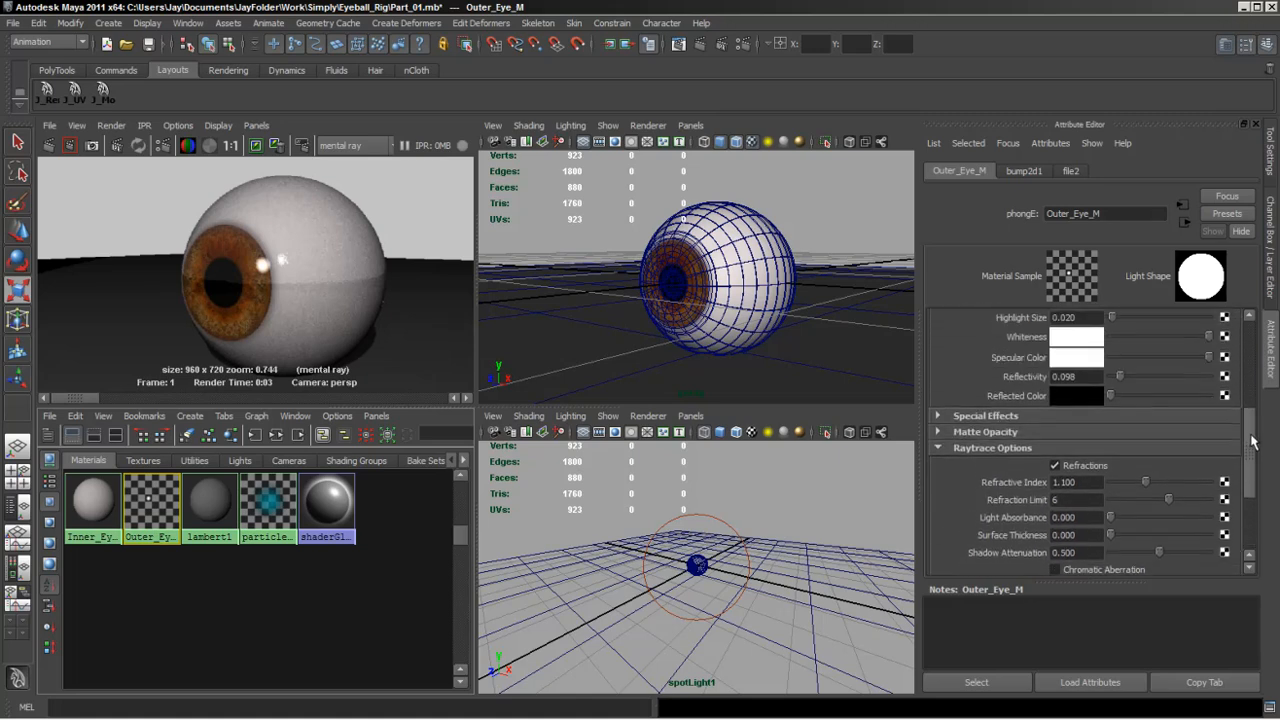
{"action": "scroll", "coordinate": [1088, 430], "scroll_direction": "up", "scroll_amount": 3}
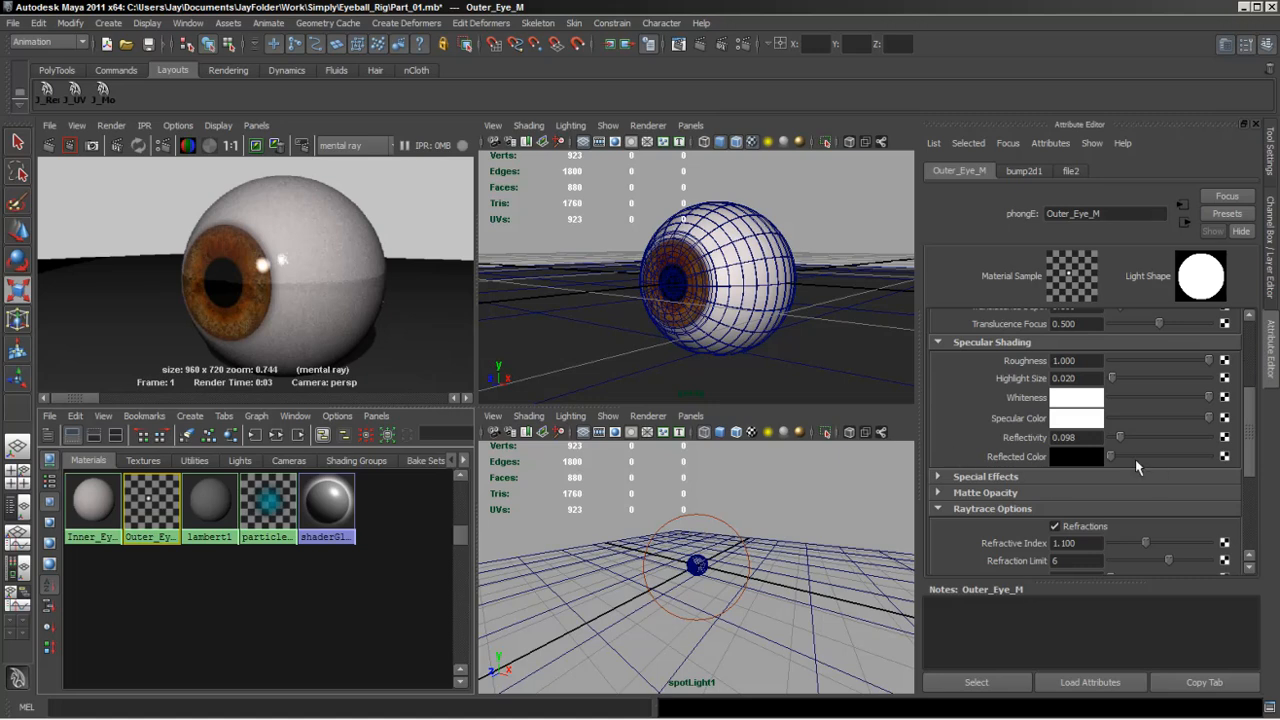
{"action": "left_click_drag", "start_coordinate": [1120, 440], "coordinate": [1117, 441]}
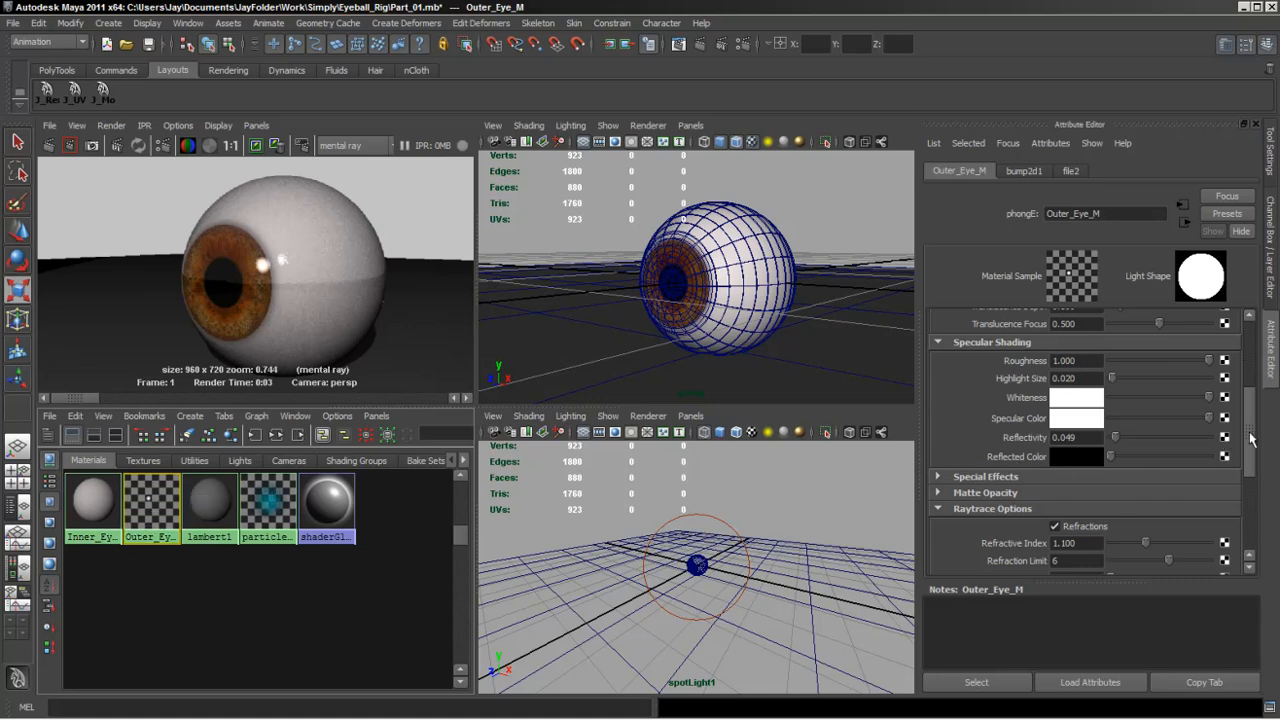
Set the bump depth of Outer_Eye_M's bump2d1 node to 0.03.
{"action": "left_click_drag", "start_coordinate": [1250, 442], "coordinate": [1250, 348]}
{"action": "left_click", "coordinate": [1223, 441]}
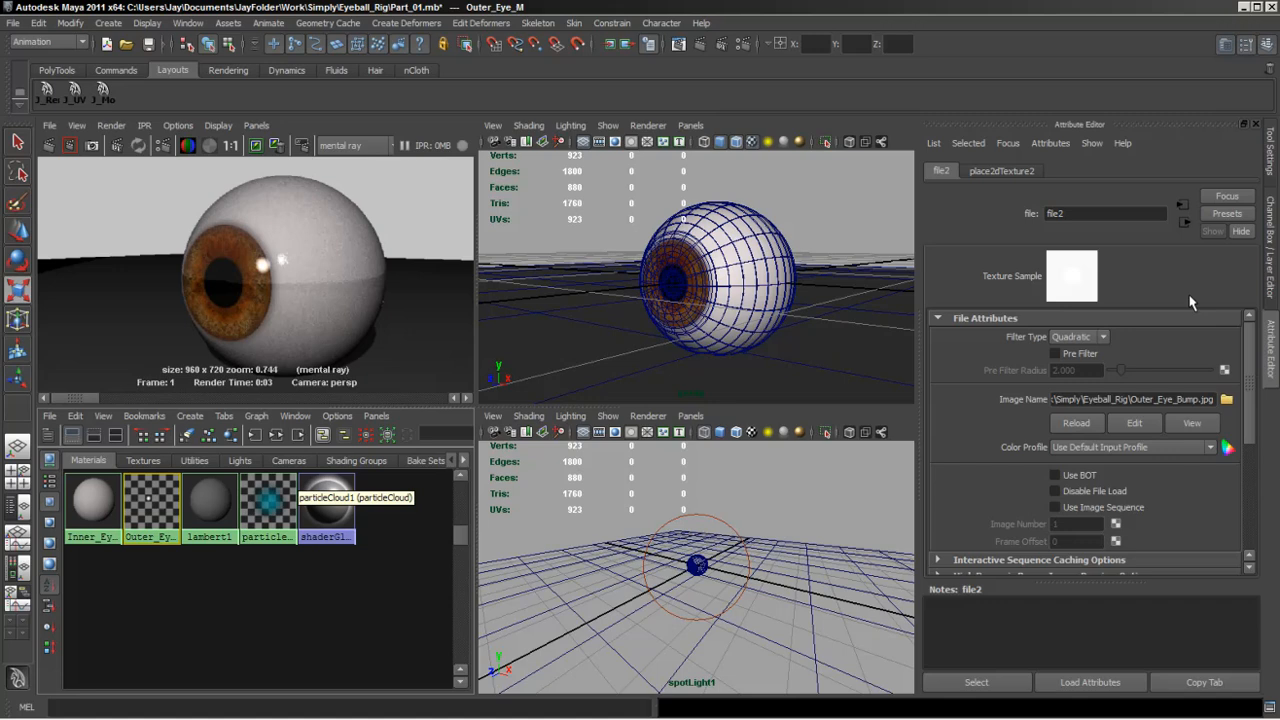
{"action": "left_click", "coordinate": [1184, 222]}
{"action": "left_click_drag", "start_coordinate": [1077, 355], "coordinate": [1063, 355]}
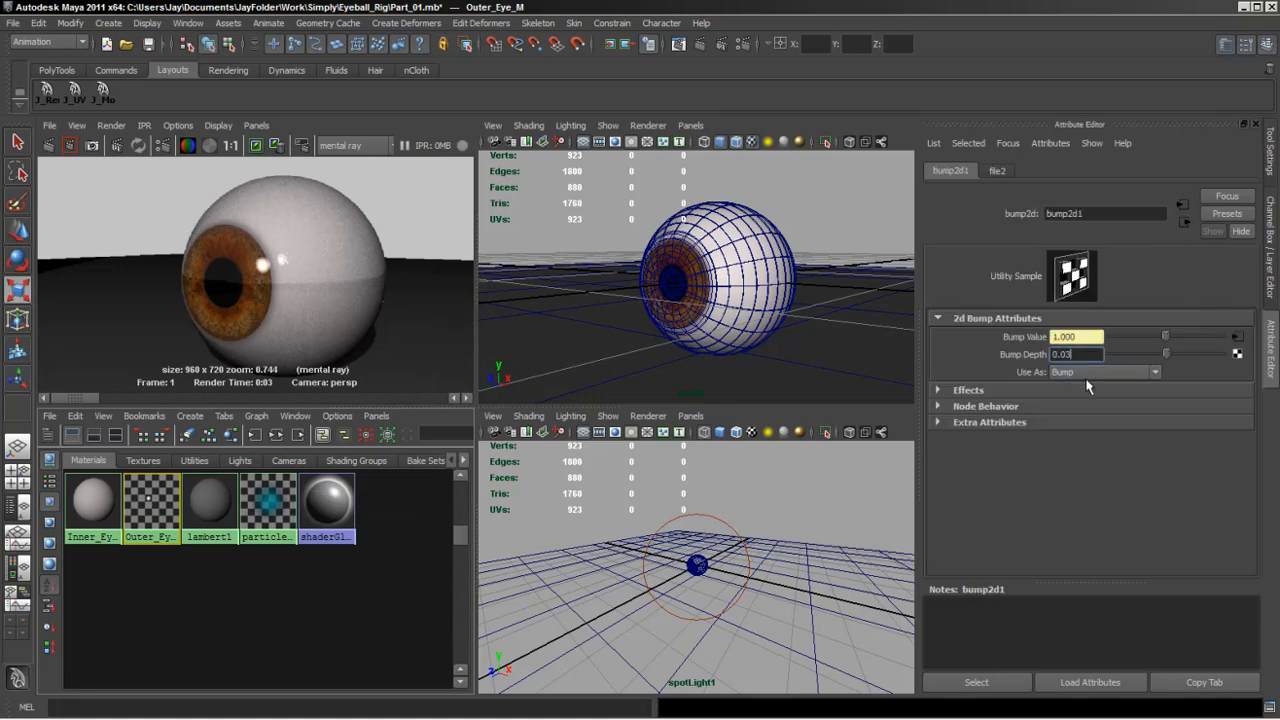
Re-render the eyeball in the enlarged render view to check the reduced reflectivity and changed bump.
{"action": "left_click", "coordinate": [122, 268]}
{"action": "key", "text": "space"}
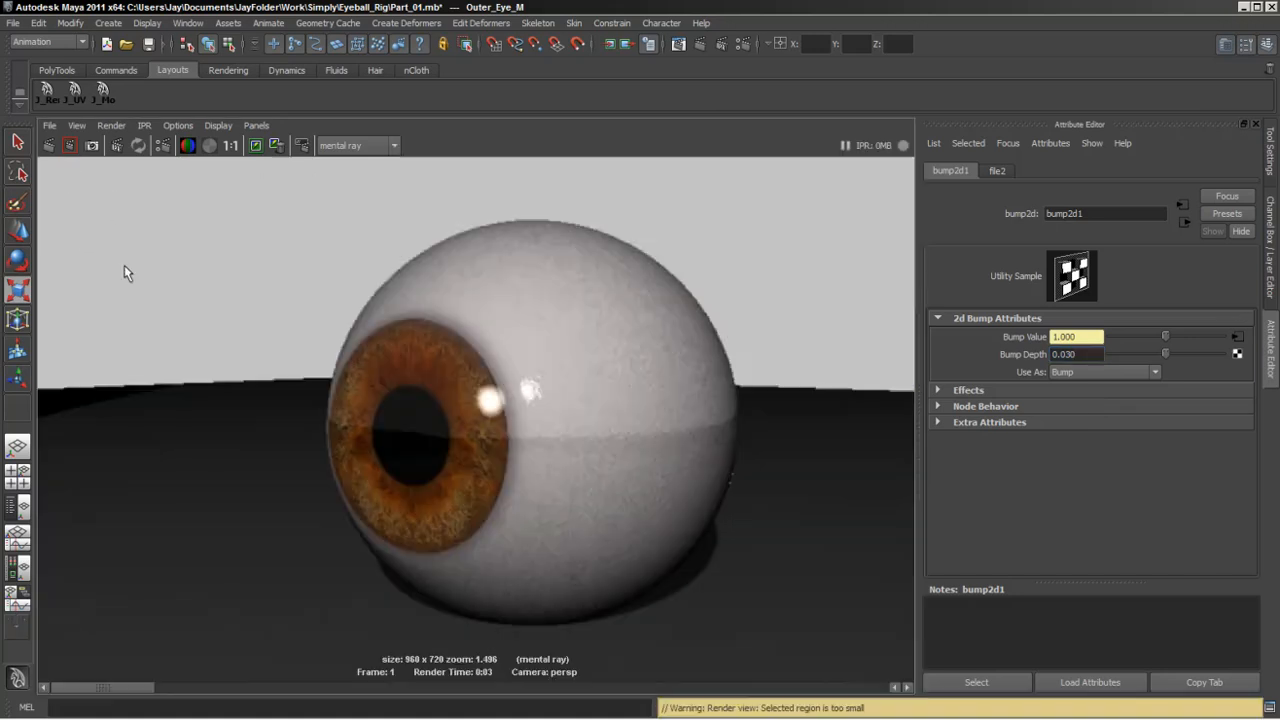
{"action": "left_click", "coordinate": [49, 146]}
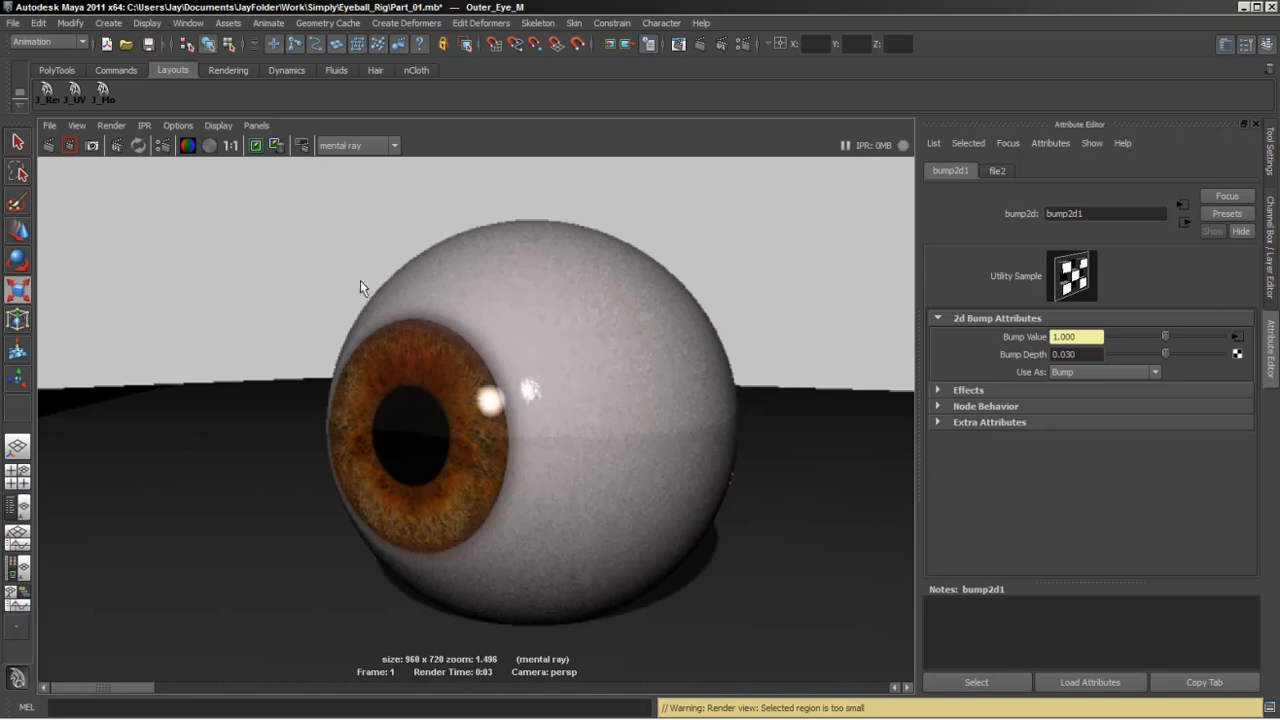
Set the bump depth of bump2d1 to 0.015, re-render the eyeball and compare it with the kept image.
{"action": "left_click", "coordinate": [1070, 354]}
{"action": "type", "text": "0.015"}
{"action": "left_click", "coordinate": [48, 145]}
{"action": "mouse_move", "coordinate": [82, 688]}
{"action": "left_mouse_down"}
{"action": "mouse_move", "coordinate": [318, 693]}
{"action": "mouse_move", "coordinate": [78, 690]}
{"action": "left_mouse_up"}
{"action": "key", "text": "space"}
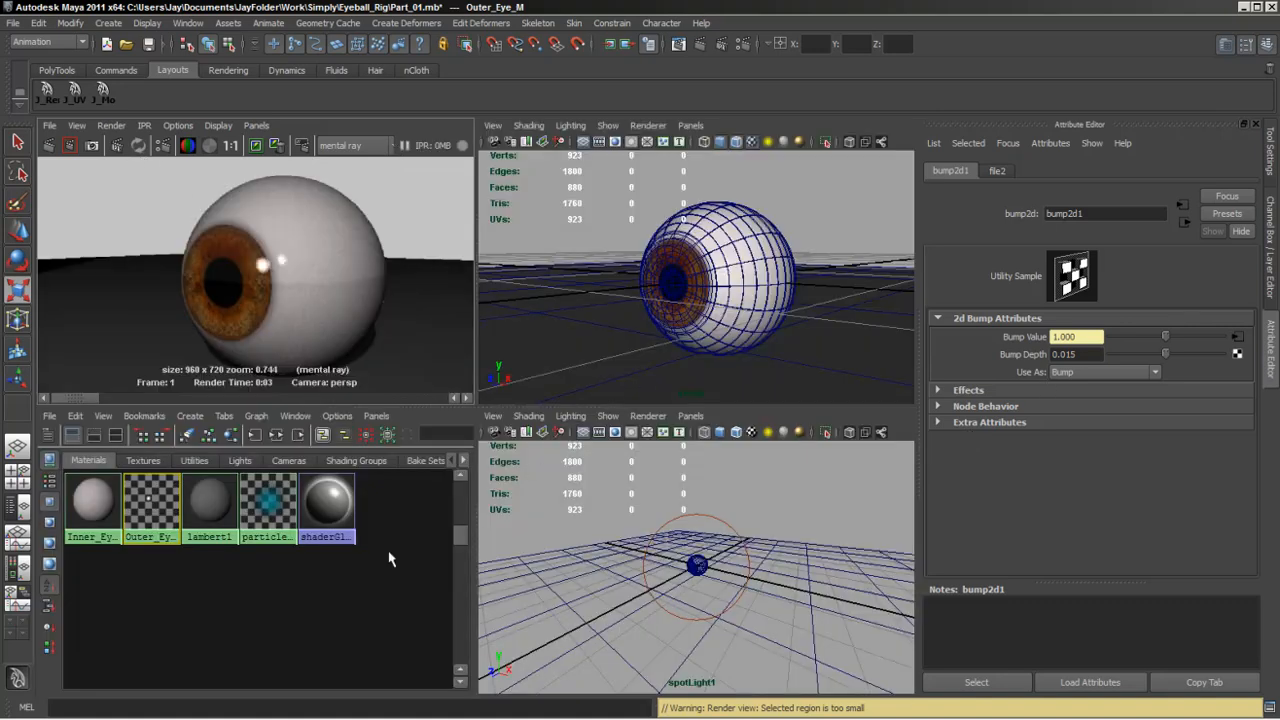
Set the bump depth of Inner_Eye_M's bump2d2 node to 0.05.
{"action": "left_click", "coordinate": [92, 505]}
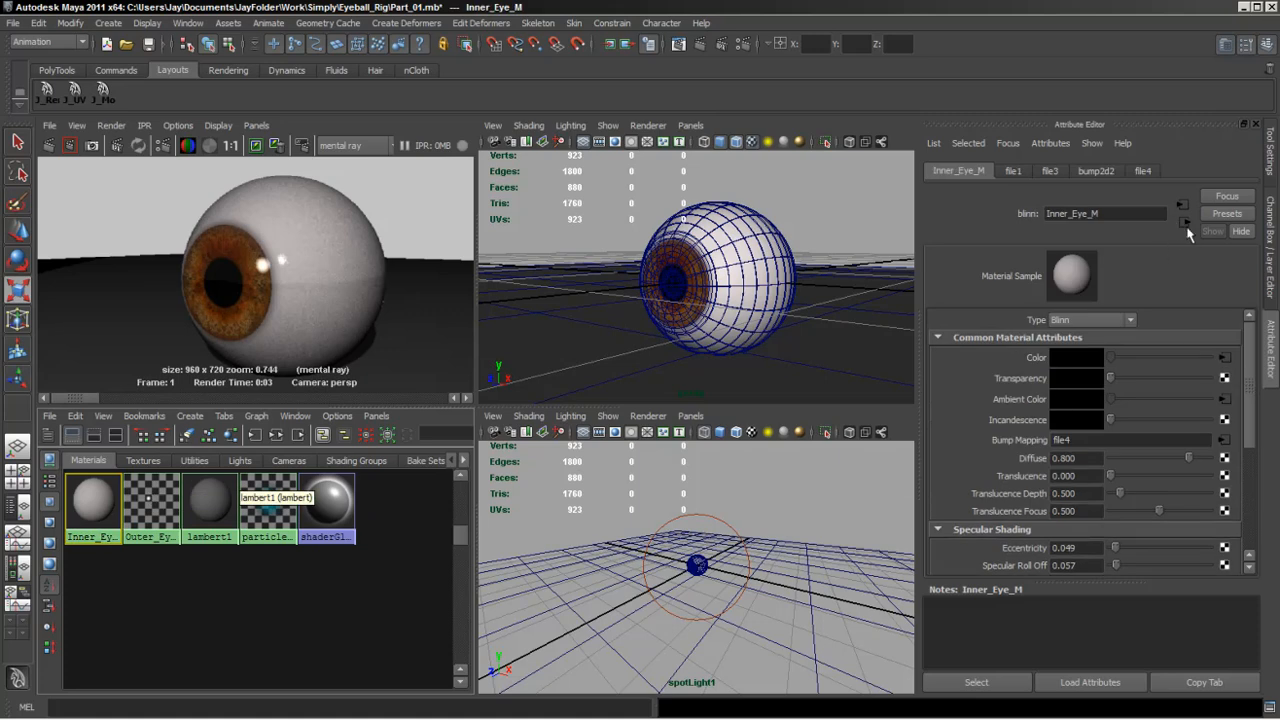
{"action": "left_click", "coordinate": [1096, 171]}
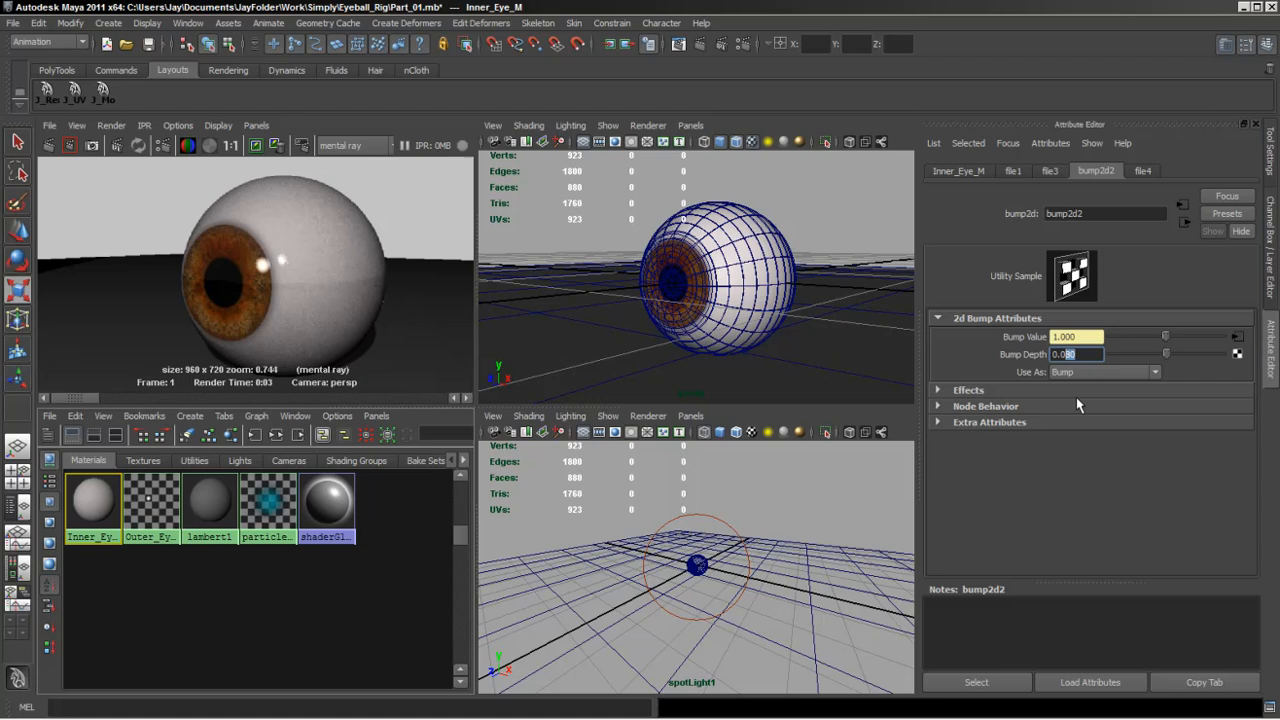
{"action": "type", "text": "5"}
{"action": "key", "text": "Return"}
Keep the current image, re-render the eyeball and examine its surface in the enlarged render view.
{"action": "left_click", "coordinate": [254, 145]}
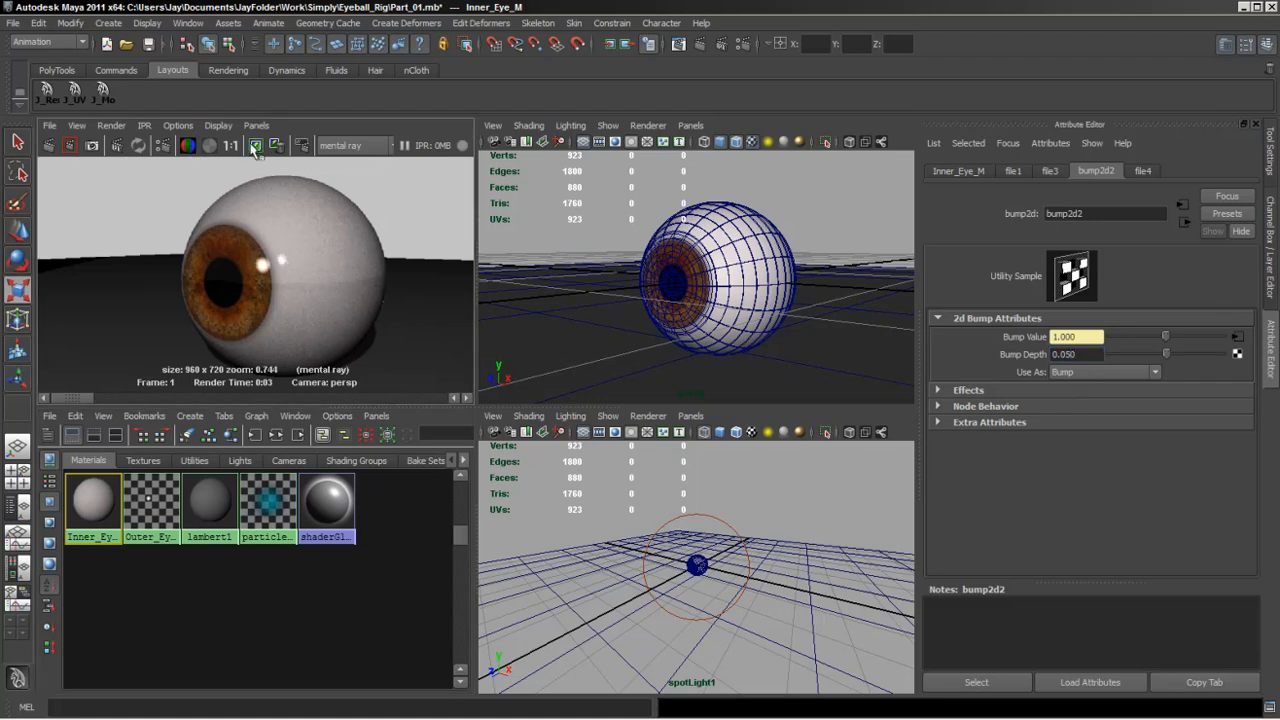
{"action": "left_click", "coordinate": [68, 146]}
{"action": "key", "text": "space"}
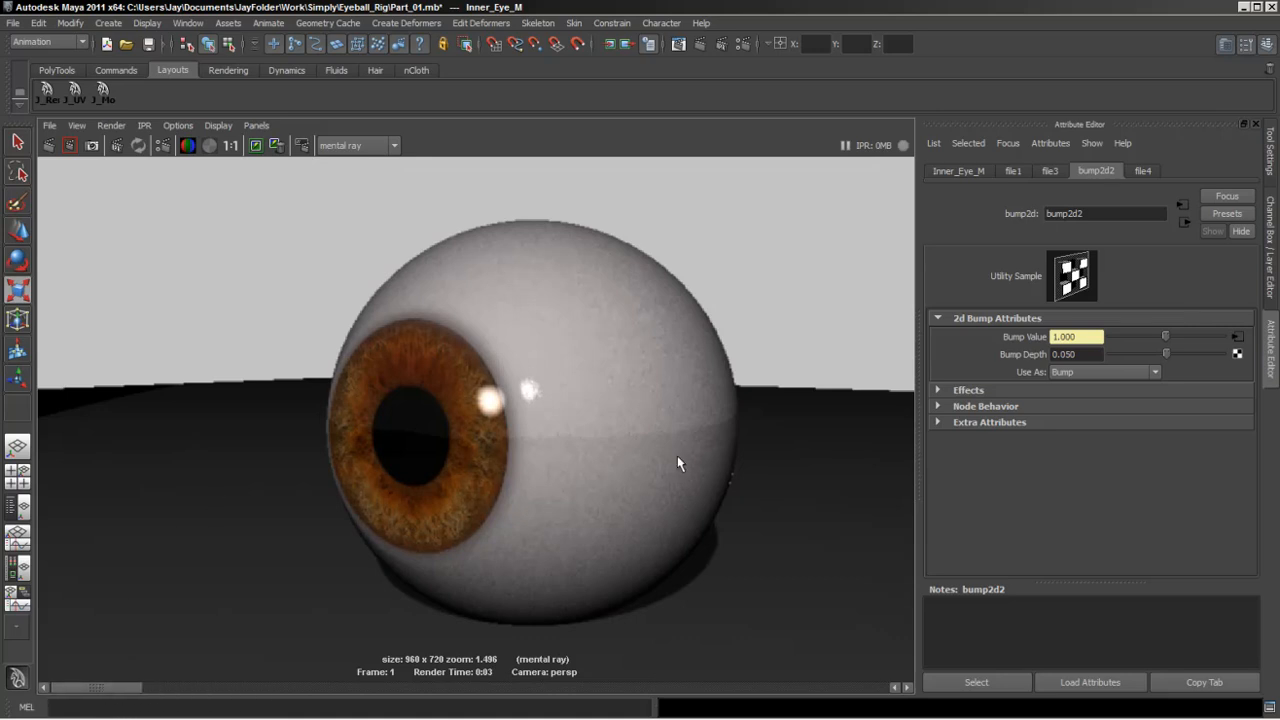
{"action": "right_click_drag", "start_coordinate": [678, 463], "coordinate": [582, 441], "text": "alt"}
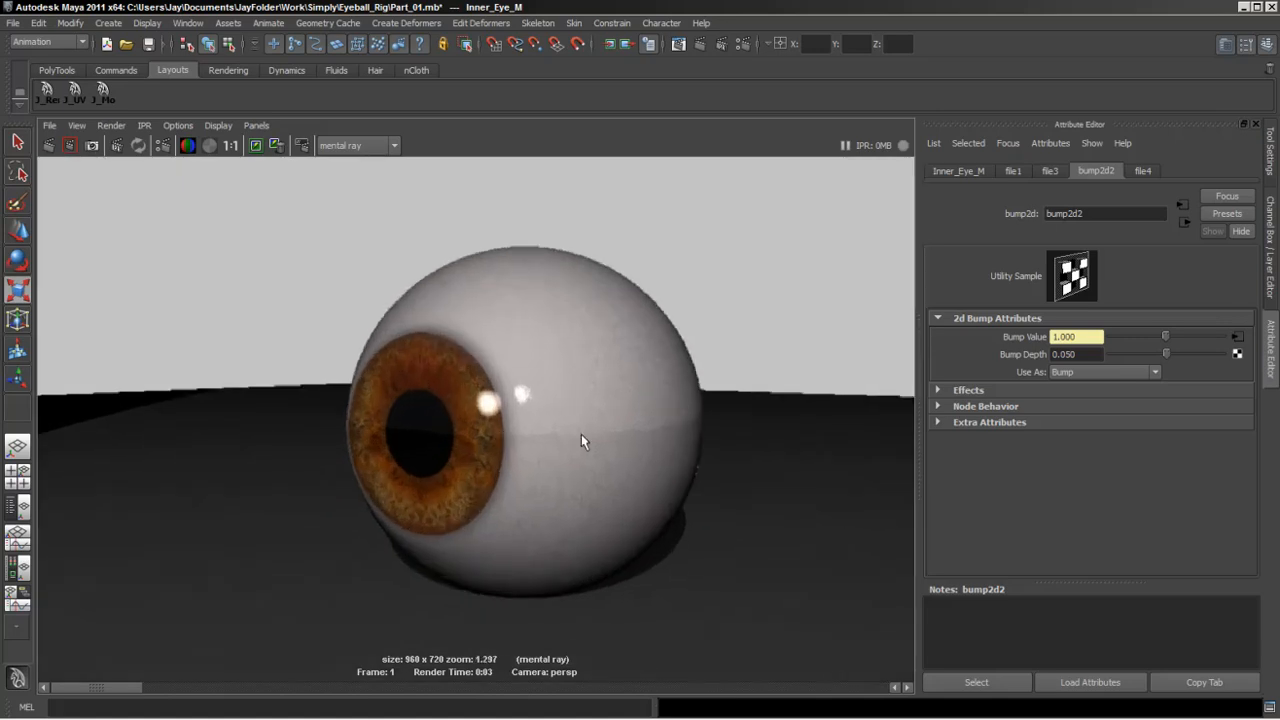
{"action": "key", "text": "space"}
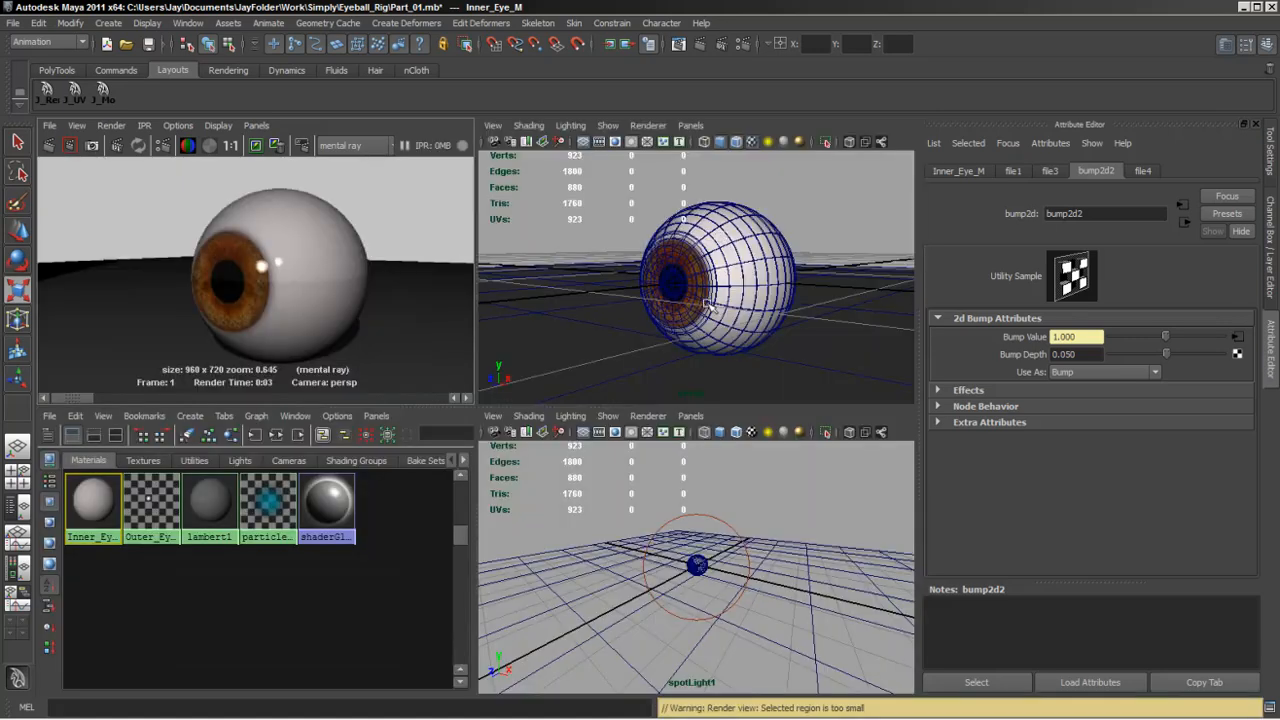
Enlarge the perspective view, hide its grid and frame the eyeball from slightly above and in front.
{"action": "key", "text": "space"}
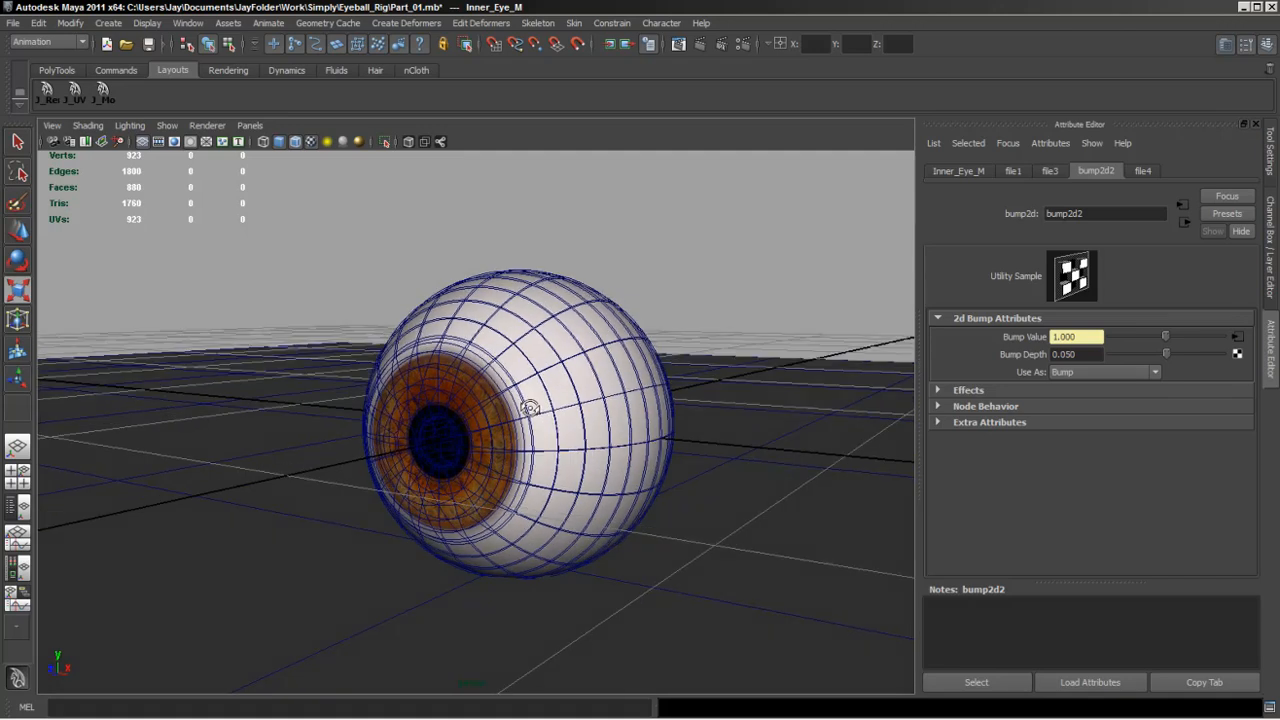
{"action": "left_click_drag", "start_coordinate": [530, 408], "coordinate": [509, 429], "text": "alt"}
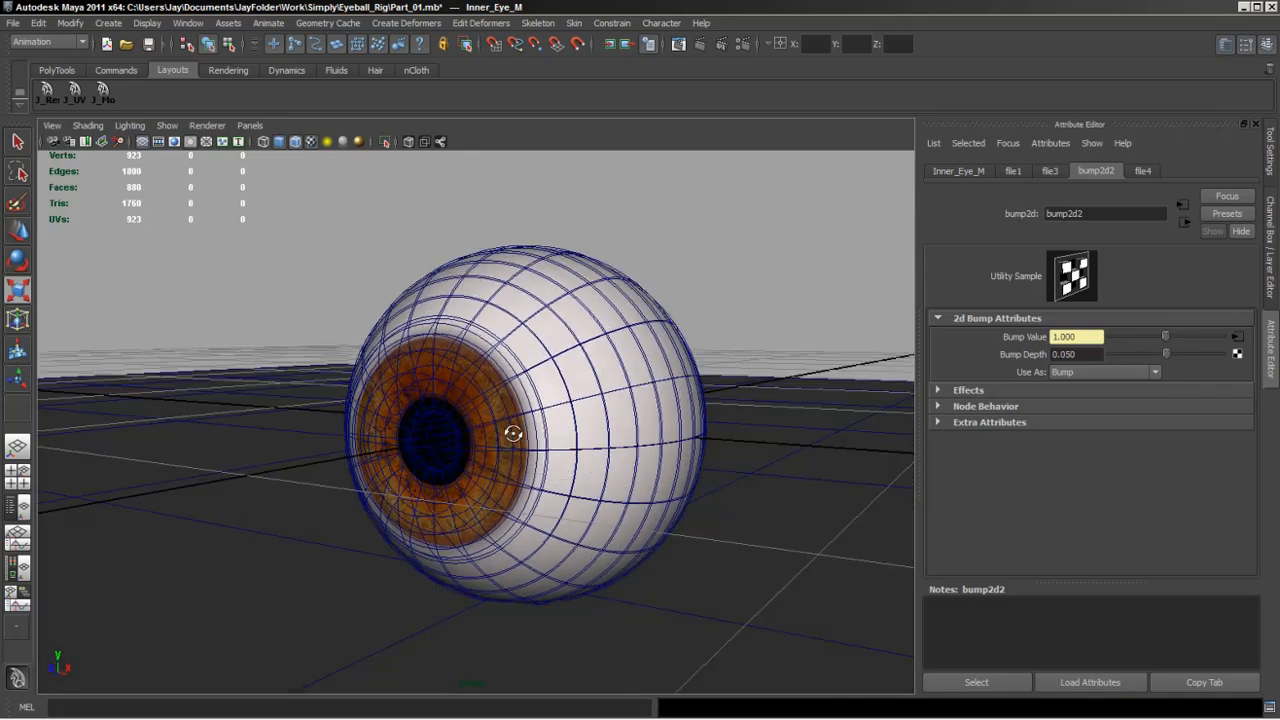
{"action": "key", "text": "space"}
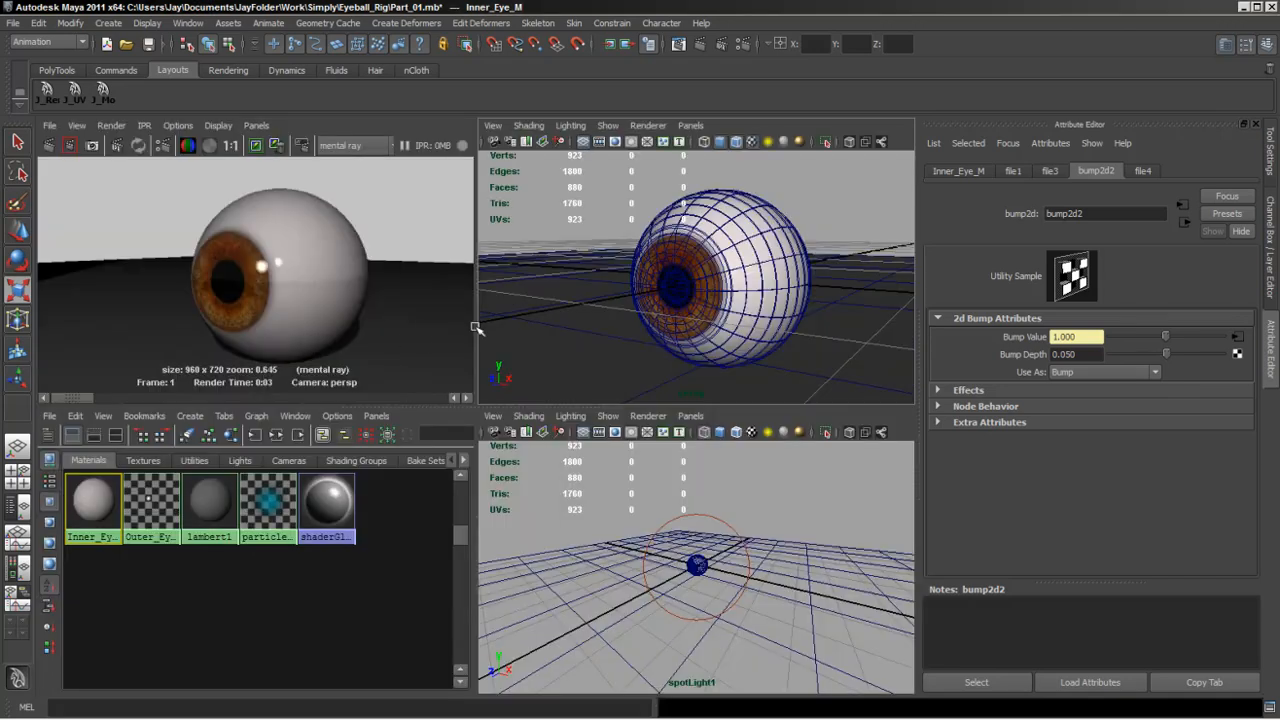
{"action": "left_click_drag", "start_coordinate": [648, 322], "coordinate": [614, 386], "text": "alt"}
{"action": "key", "text": "space"}
{"action": "left_click_drag", "start_coordinate": [601, 389], "coordinate": [594, 399], "text": "alt"}
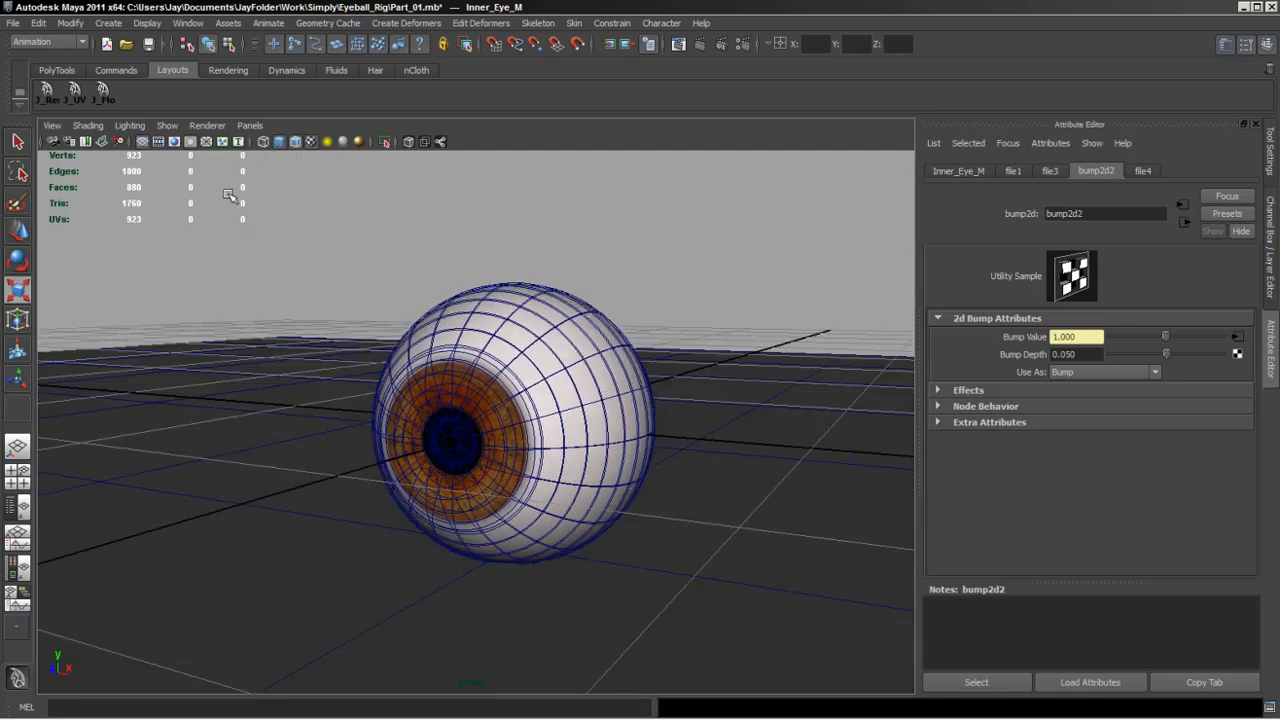
{"action": "left_click", "coordinate": [145, 141]}
{"action": "right_click_drag", "start_coordinate": [631, 349], "coordinate": [521, 374], "text": "alt"}
{"action": "left_click_drag", "start_coordinate": [521, 374], "coordinate": [497, 403], "text": "alt"}
{"action": "right_click_drag", "start_coordinate": [497, 403], "coordinate": [637, 437], "text": "alt"}
{"action": "left_click_drag", "start_coordinate": [637, 437], "coordinate": [572, 450], "text": "alt"}
{"action": "left_click_drag", "start_coordinate": [552, 368], "coordinate": [568, 426], "text": "alt"}
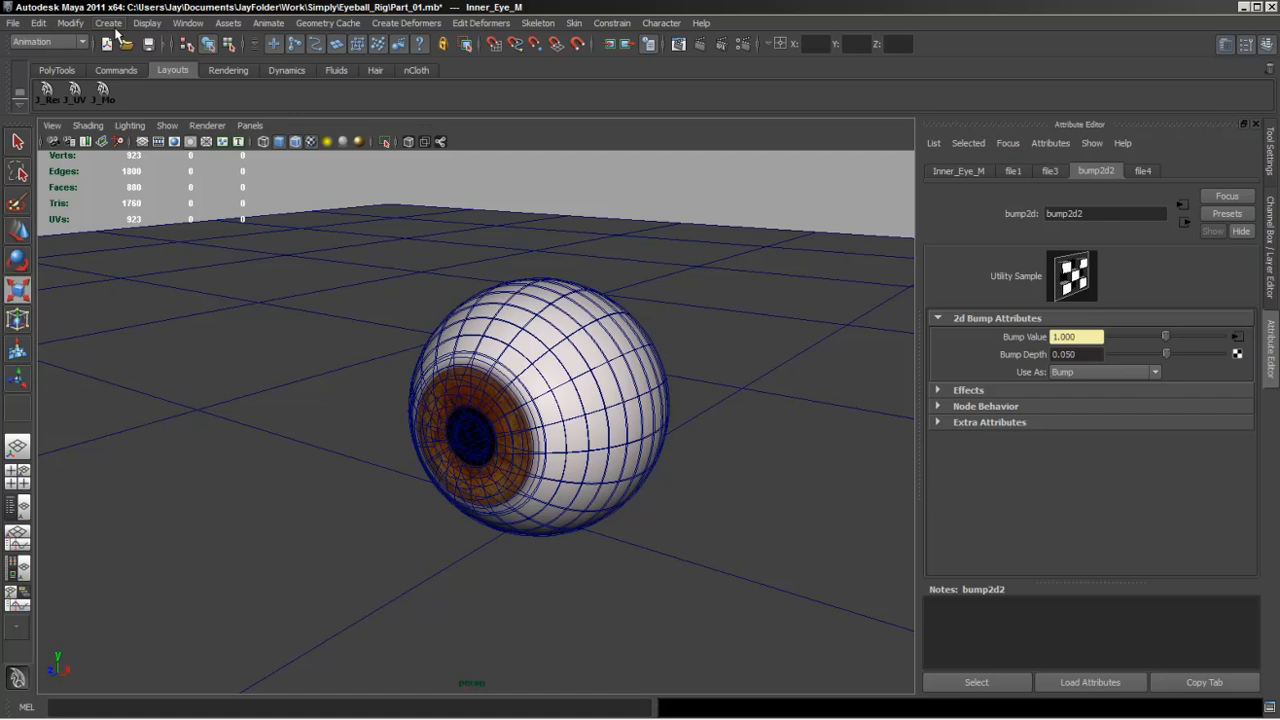
Create a locator and move it about 2.43 units along Z, in front of the iris.
{"action": "left_click", "coordinate": [114, 26]}
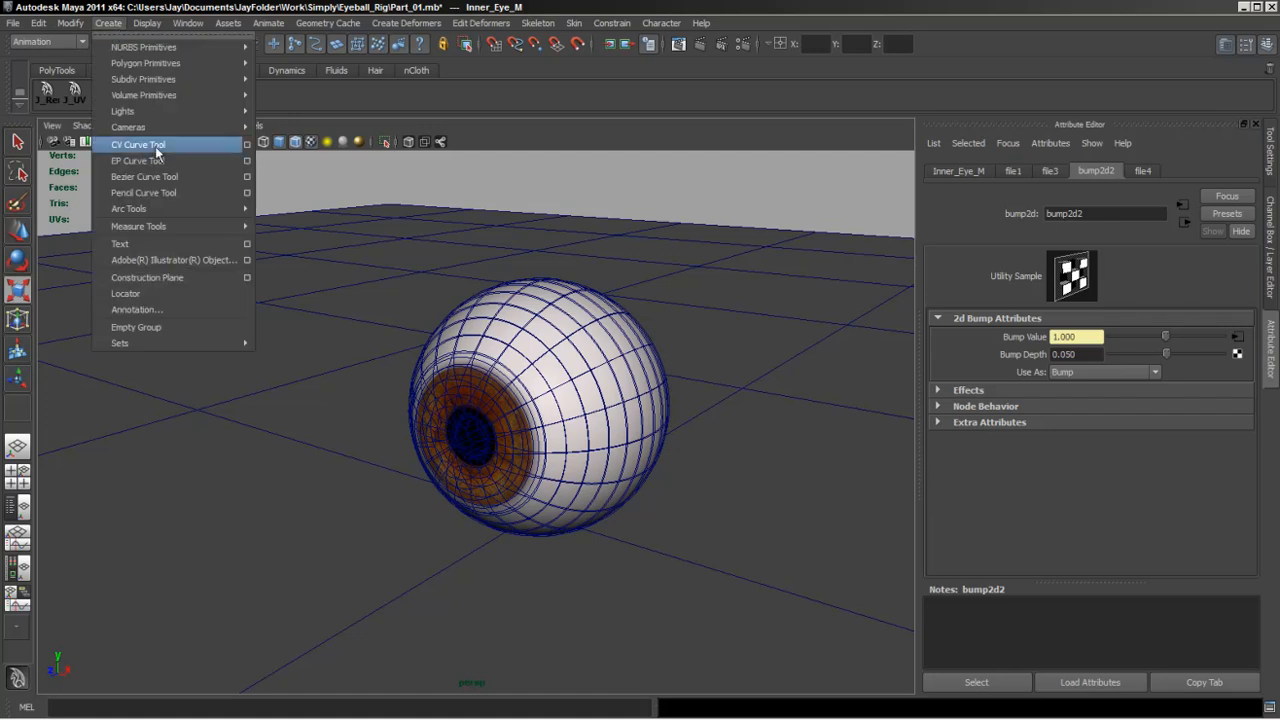
{"action": "left_click", "coordinate": [189, 296]}
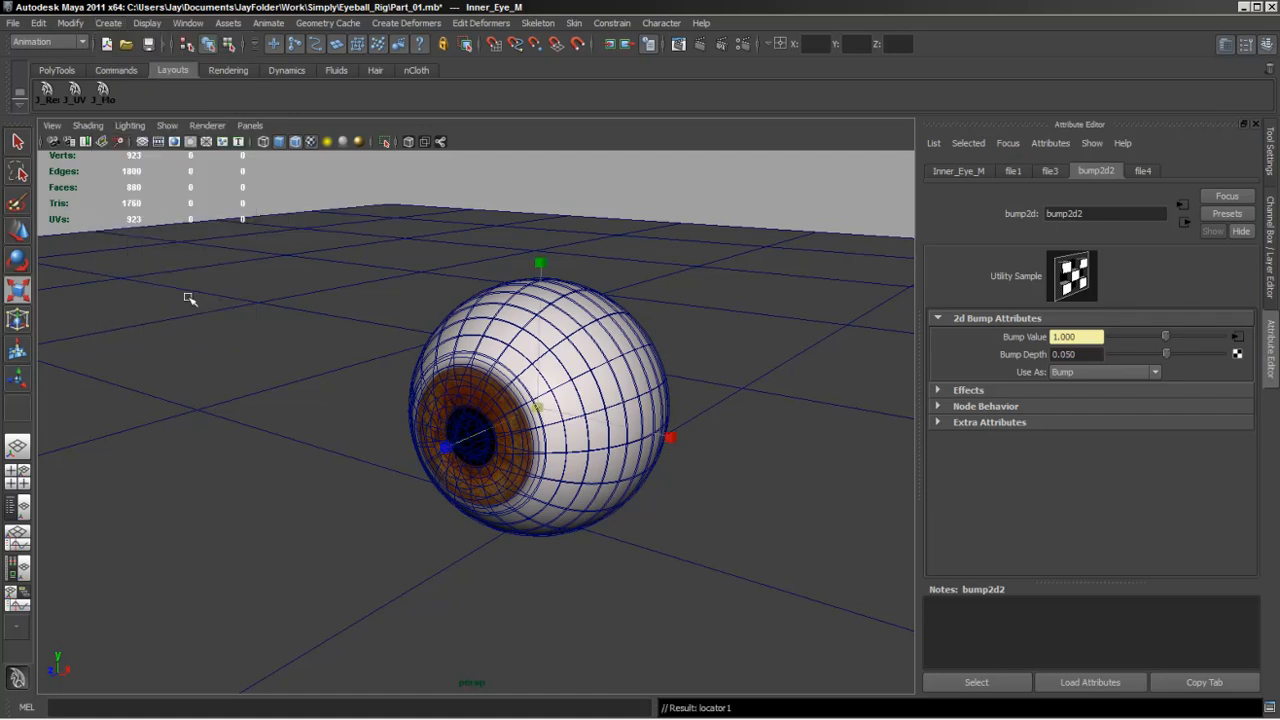
{"action": "key", "text": "w"}
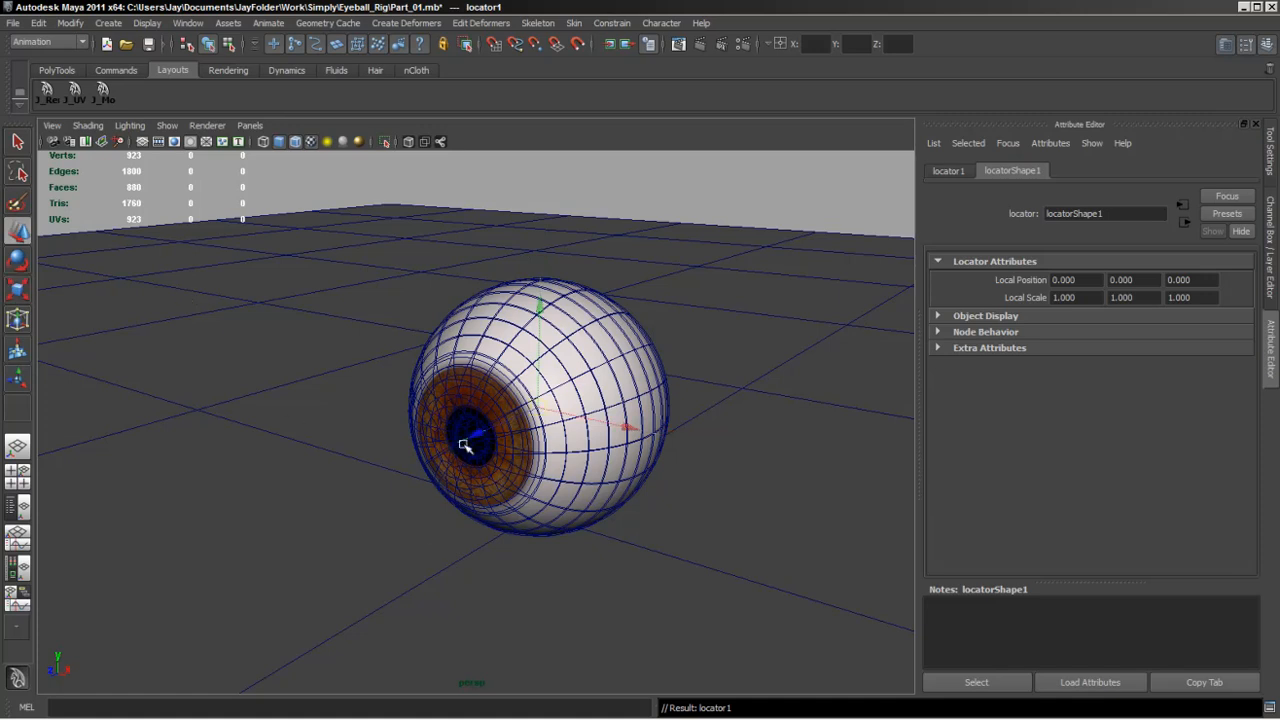
{"action": "left_click_drag", "start_coordinate": [478, 438], "coordinate": [186, 584]}
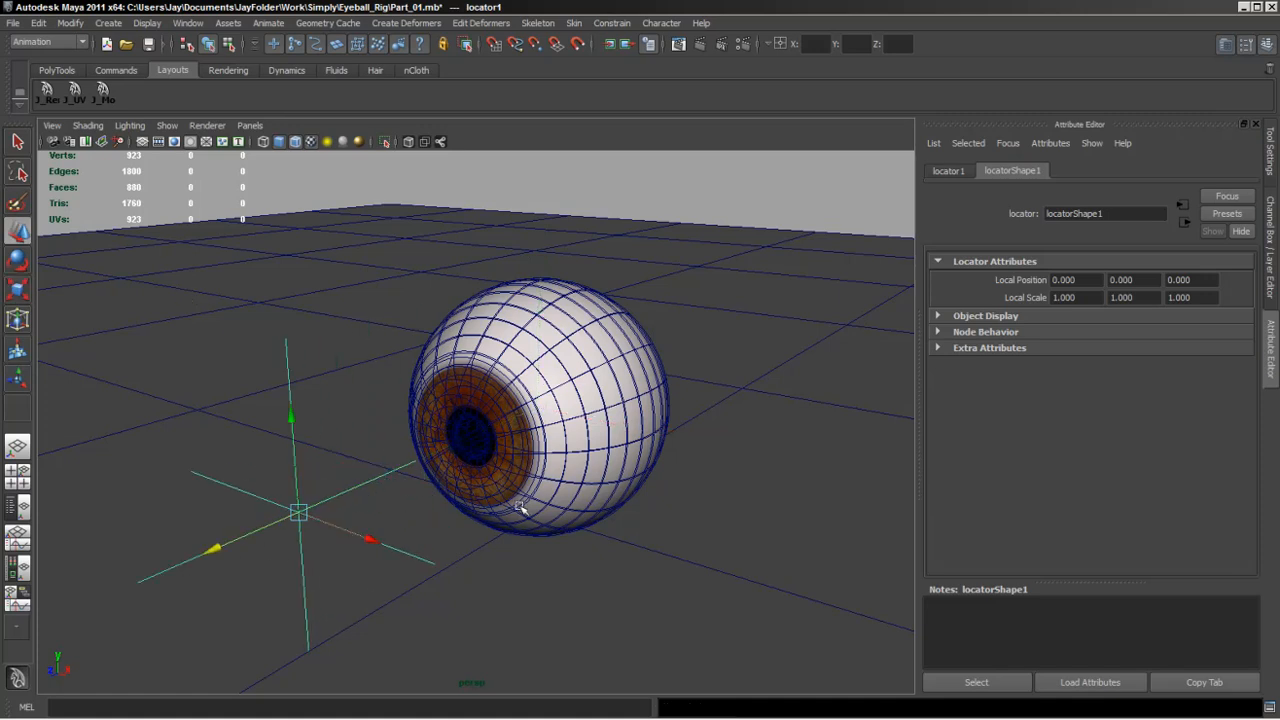
{"action": "left_click_drag", "start_coordinate": [520, 508], "coordinate": [420, 500], "text": "alt"}
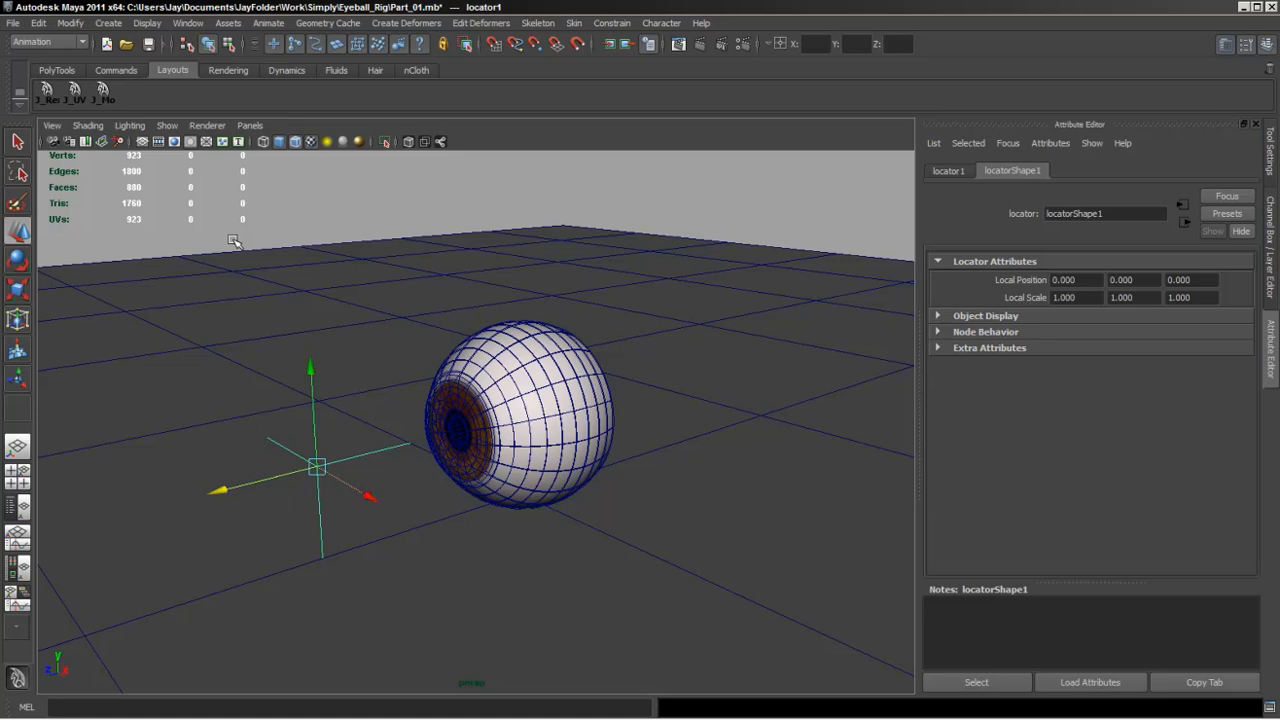
{"action": "left_click", "coordinate": [108, 23]}
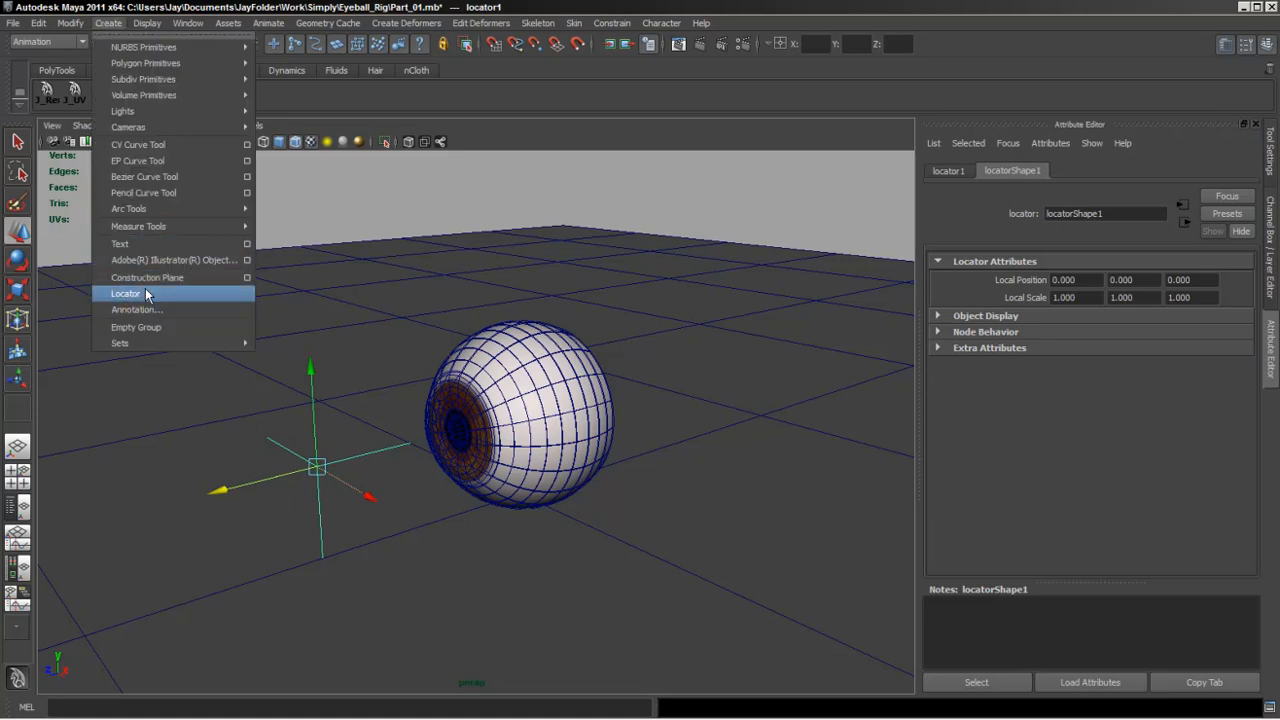
{"action": "left_click", "coordinate": [614, 146]}
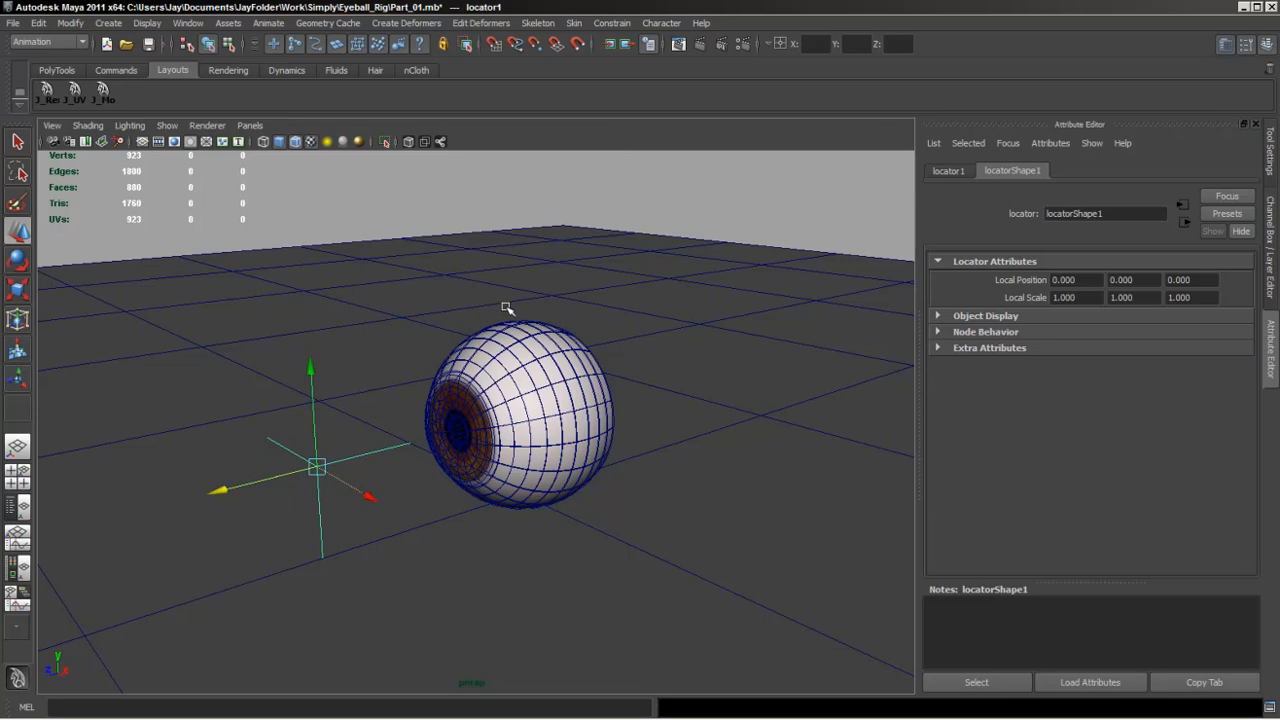
Show the locator's channel values and freeze its transformations.
{"action": "key", "text": "ctrl+a"}
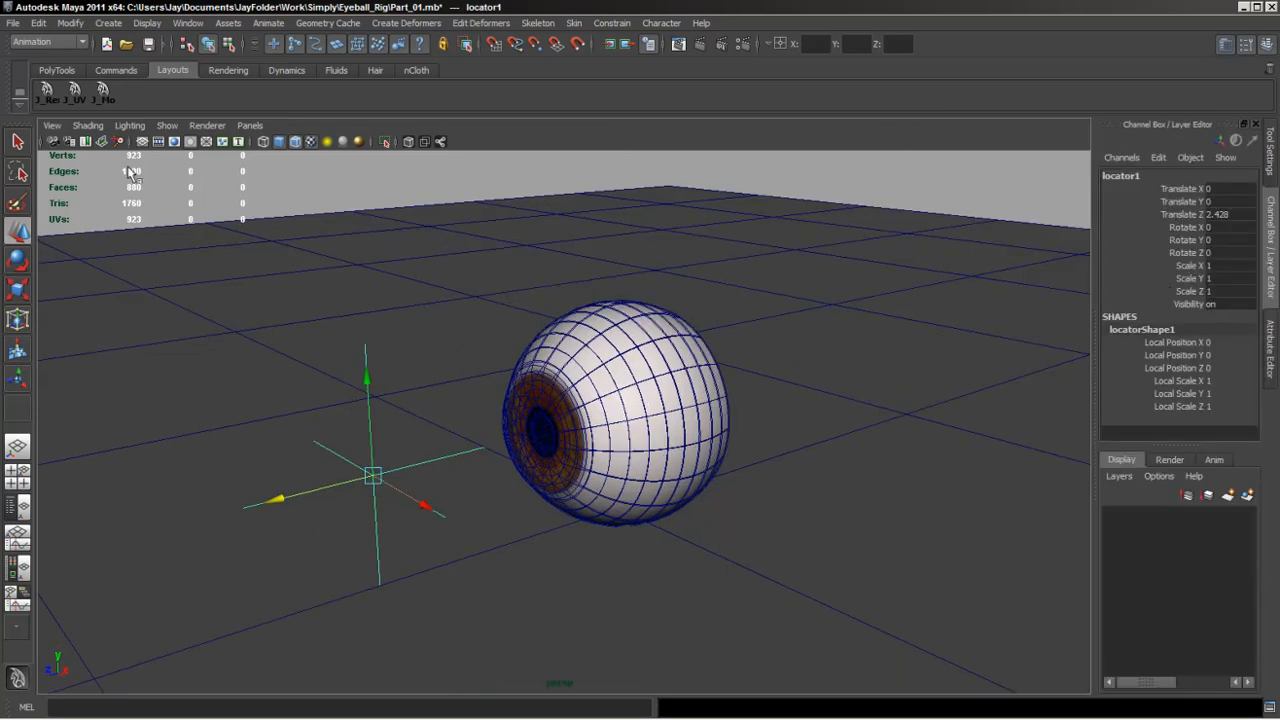
{"action": "left_click", "coordinate": [57, 70]}
{"action": "left_click", "coordinate": [68, 95]}
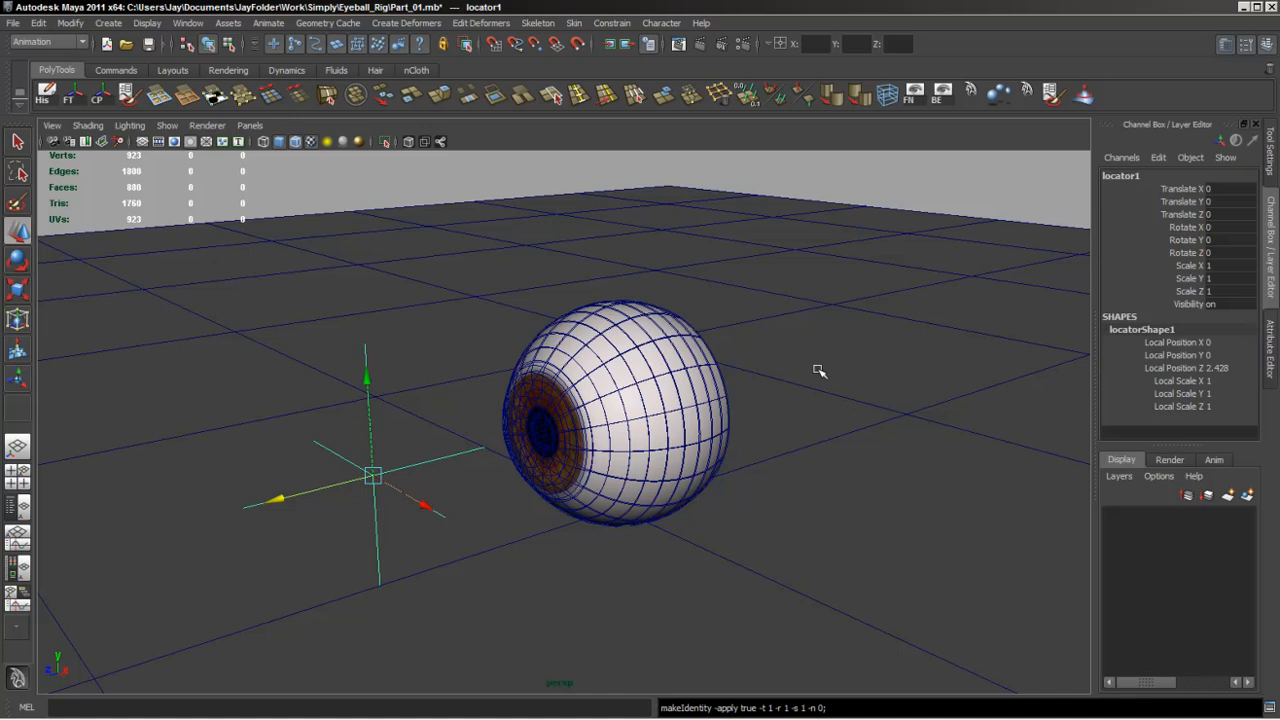
Rename the locator in front of the eyeball as Eye_CTRL.
{"action": "double_click", "coordinate": [1122, 176]}
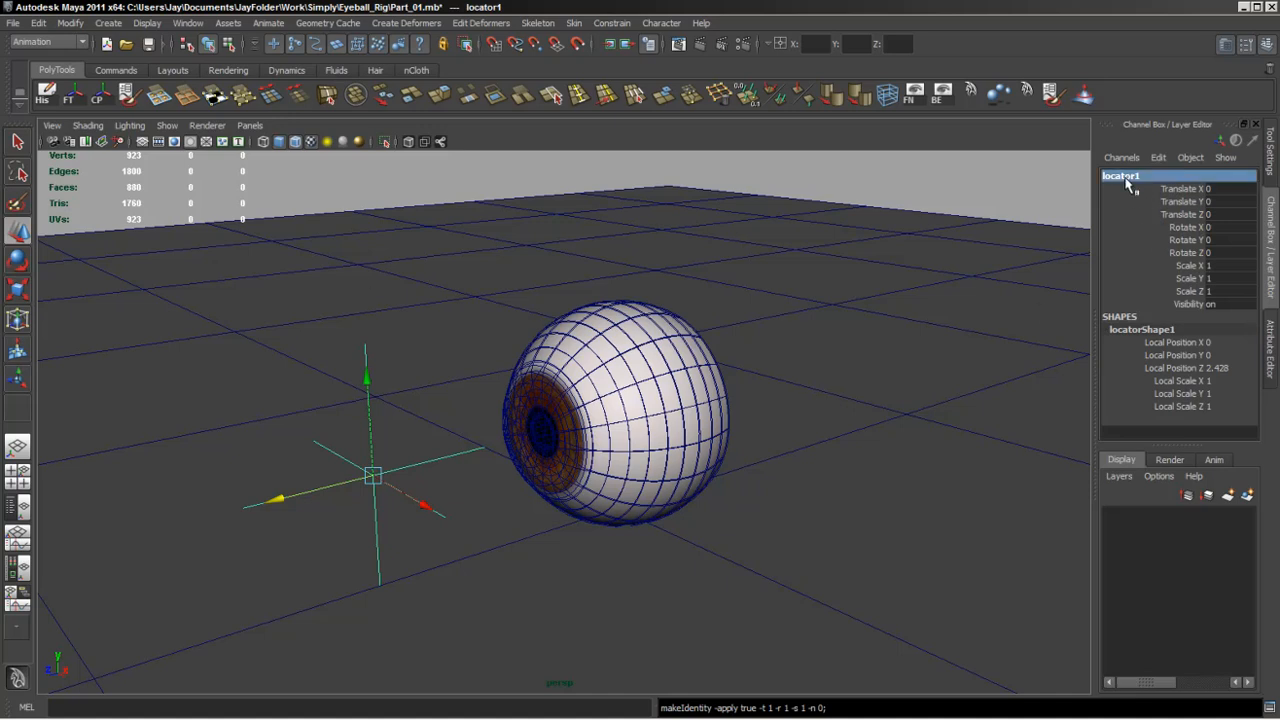
{"action": "type", "text": "Eye_CTRL"}
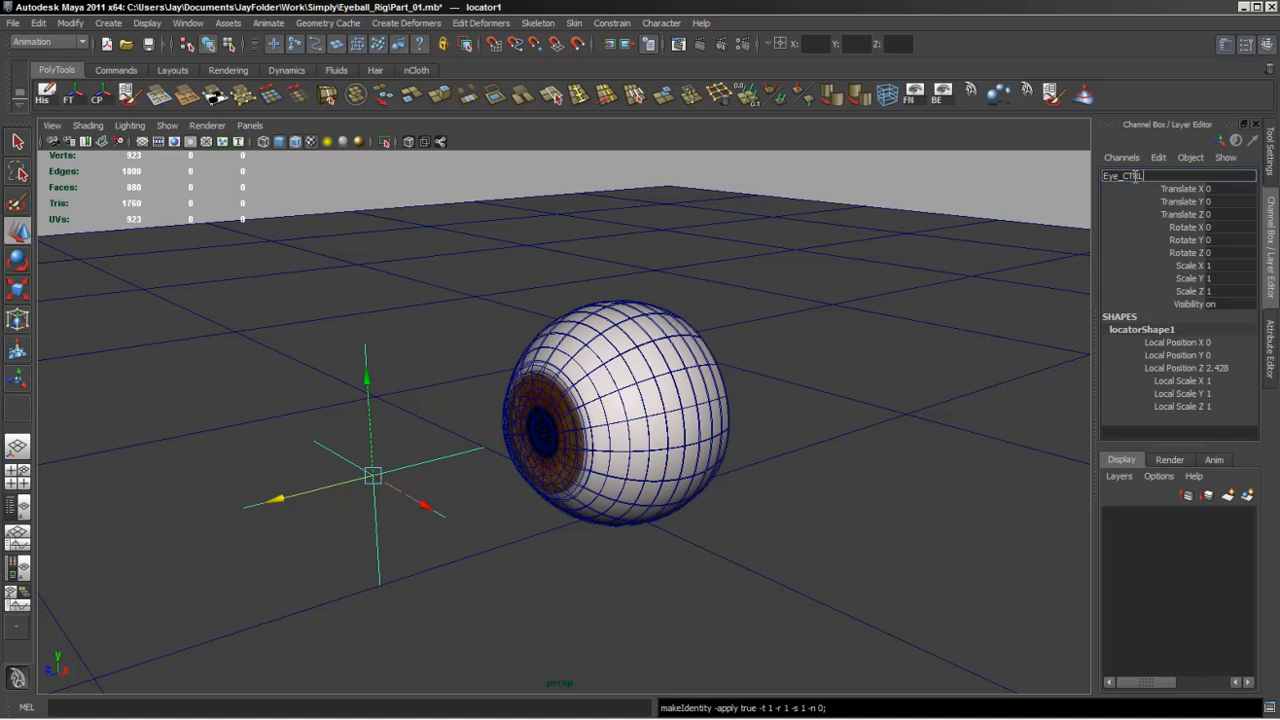
{"action": "key", "text": "Return"}
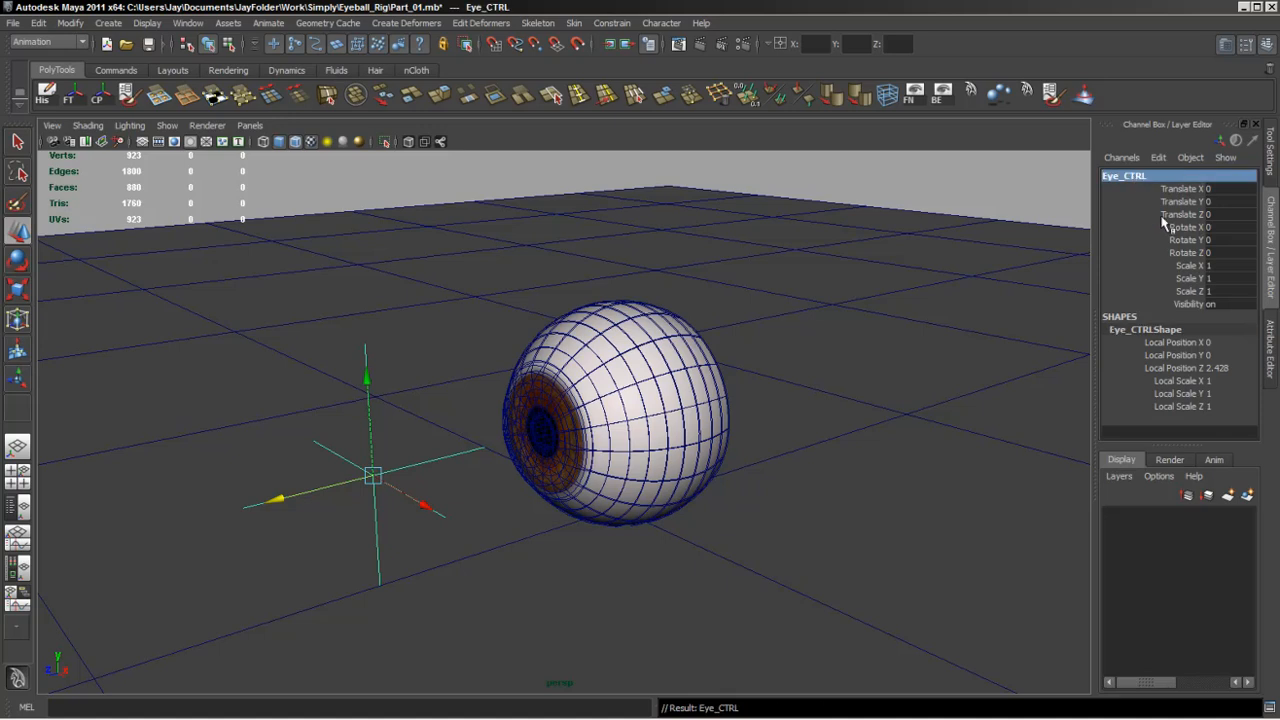
{"action": "mouse_move", "coordinate": [556, 506]}
{"action": "left_mouse_down", "text": "alt"}
{"action": "mouse_move", "coordinate": [609, 506]}
{"action": "mouse_move", "coordinate": [556, 517]}
{"action": "left_mouse_up", "text": "alt"}
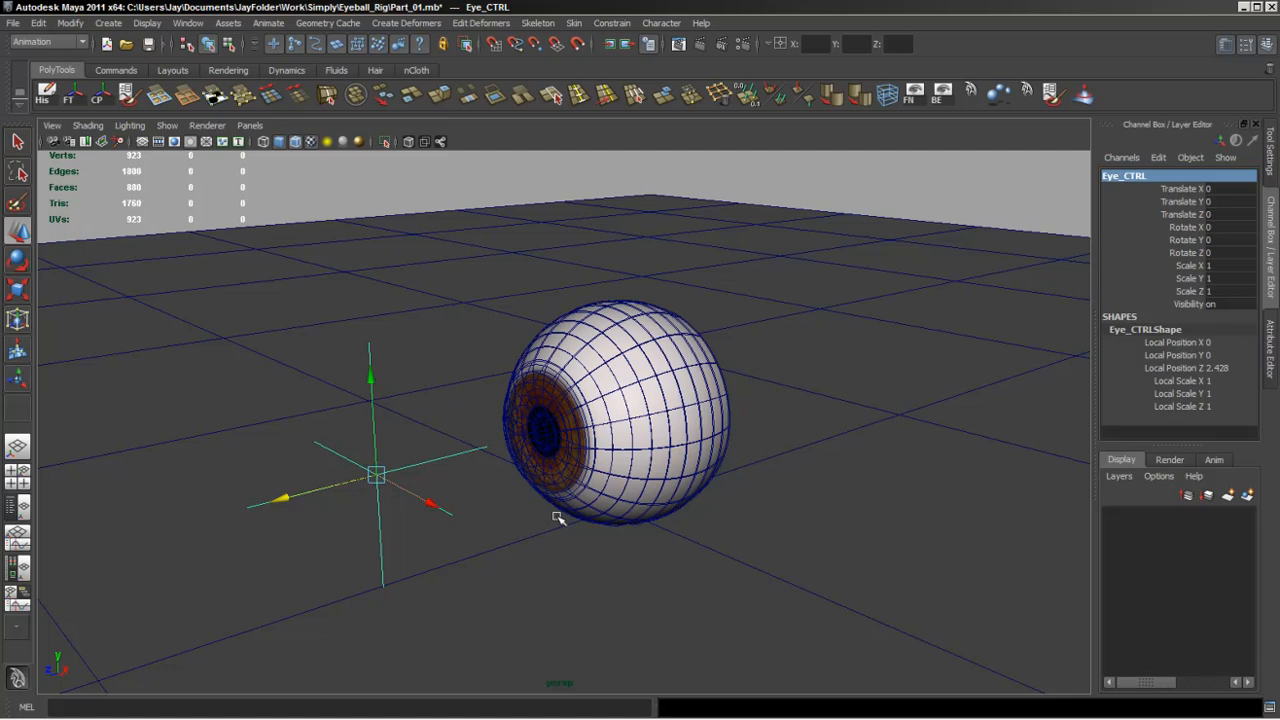
Show the Outliner beside the perspective view and reorder Eye_CTRL so it sits directly above EyeBall_GRP.
{"action": "left_click", "coordinate": [18, 512]}
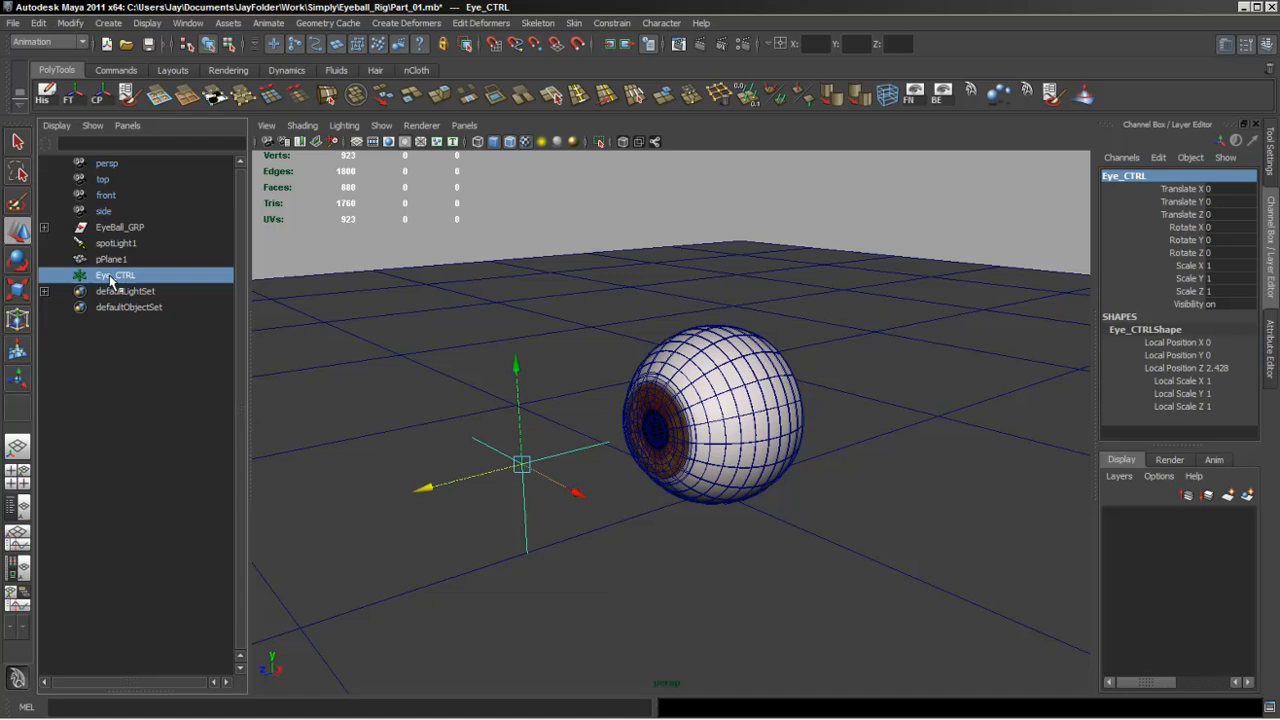
{"action": "middle_click_drag", "start_coordinate": [117, 285], "coordinate": [122, 224]}
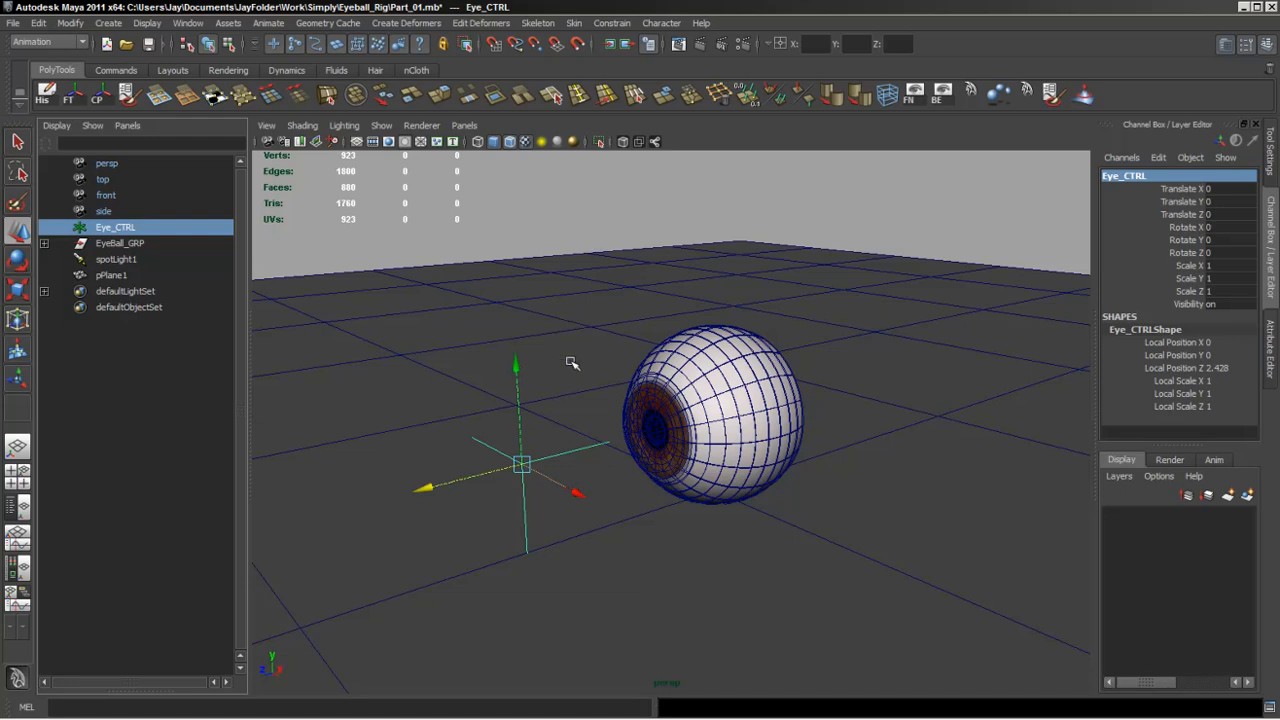
{"action": "left_click_drag", "start_coordinate": [572, 363], "coordinate": [593, 489], "text": "alt"}
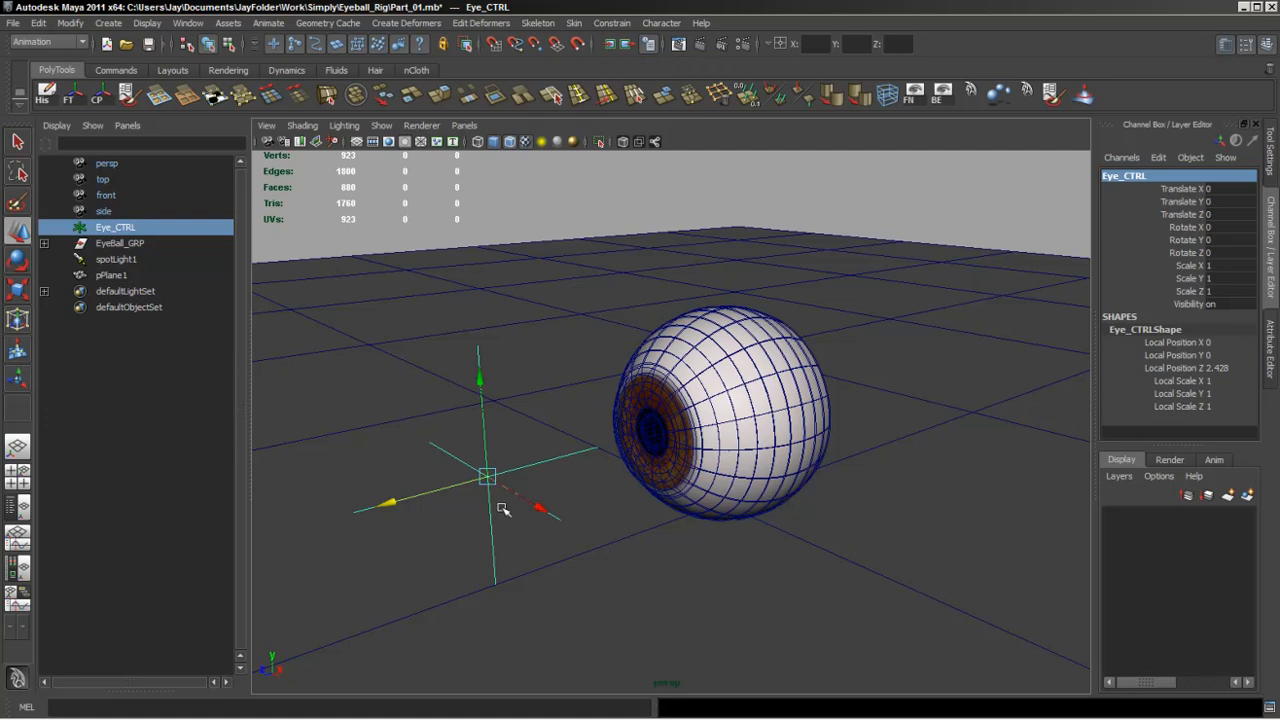
Aim-constrain EyeBall_GRP to Eye_CTRL with Maintain offset on, aim vector 0, 0, 1, up vector 0, 1, 0 and all axes constrained.
{"action": "left_click", "coordinate": [128, 244], "text": "ctrl"}
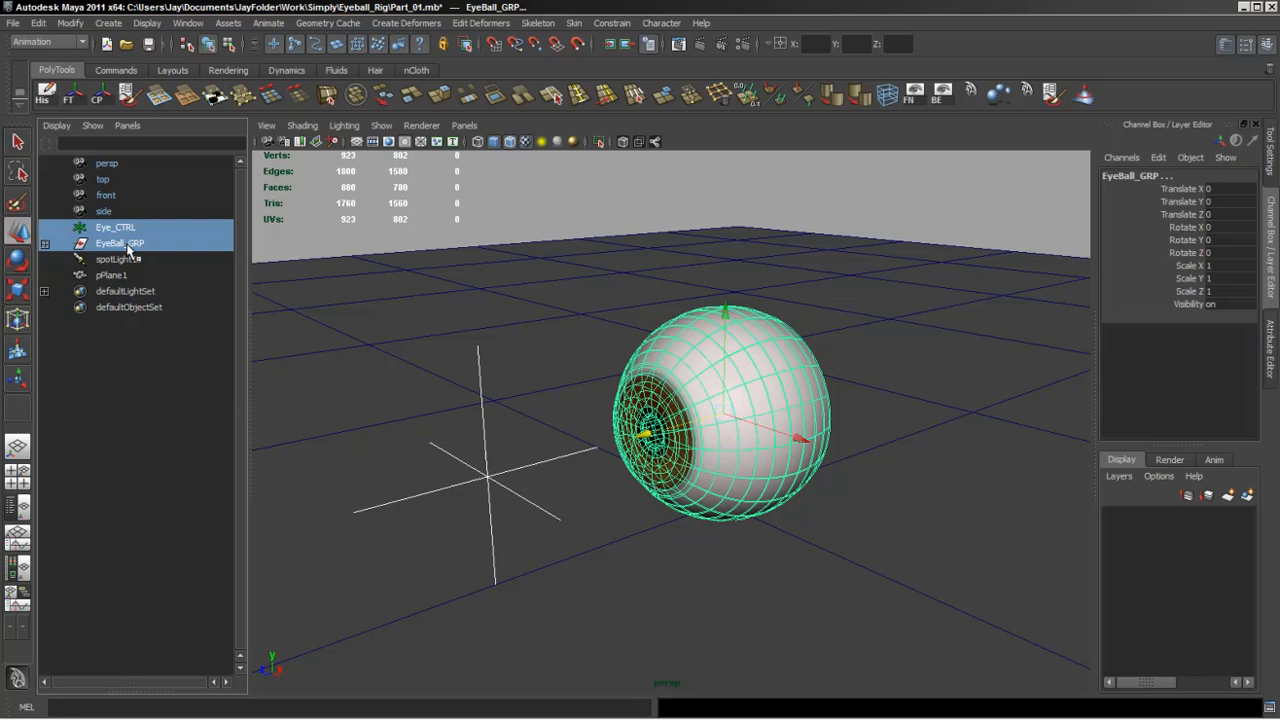
{"action": "left_click", "coordinate": [606, 23]}
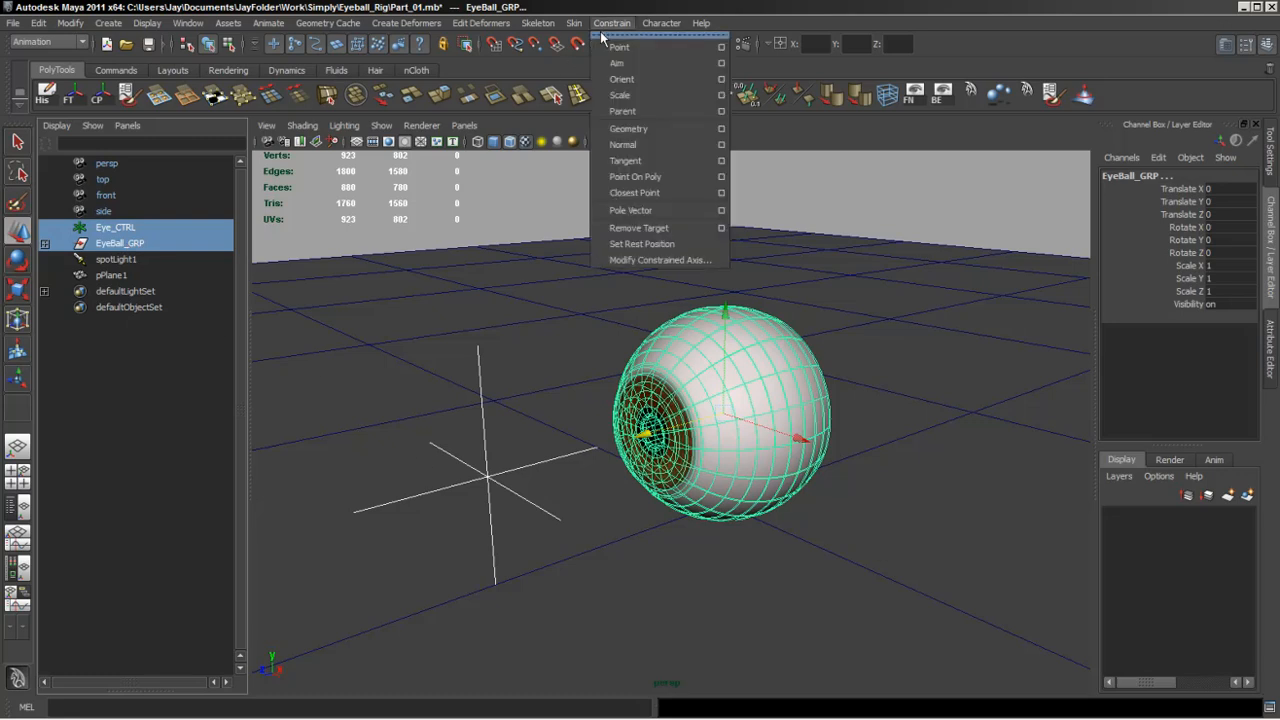
{"action": "left_click", "coordinate": [721, 63]}
{"action": "left_click_drag", "start_coordinate": [507, 117], "coordinate": [1030, 36]}
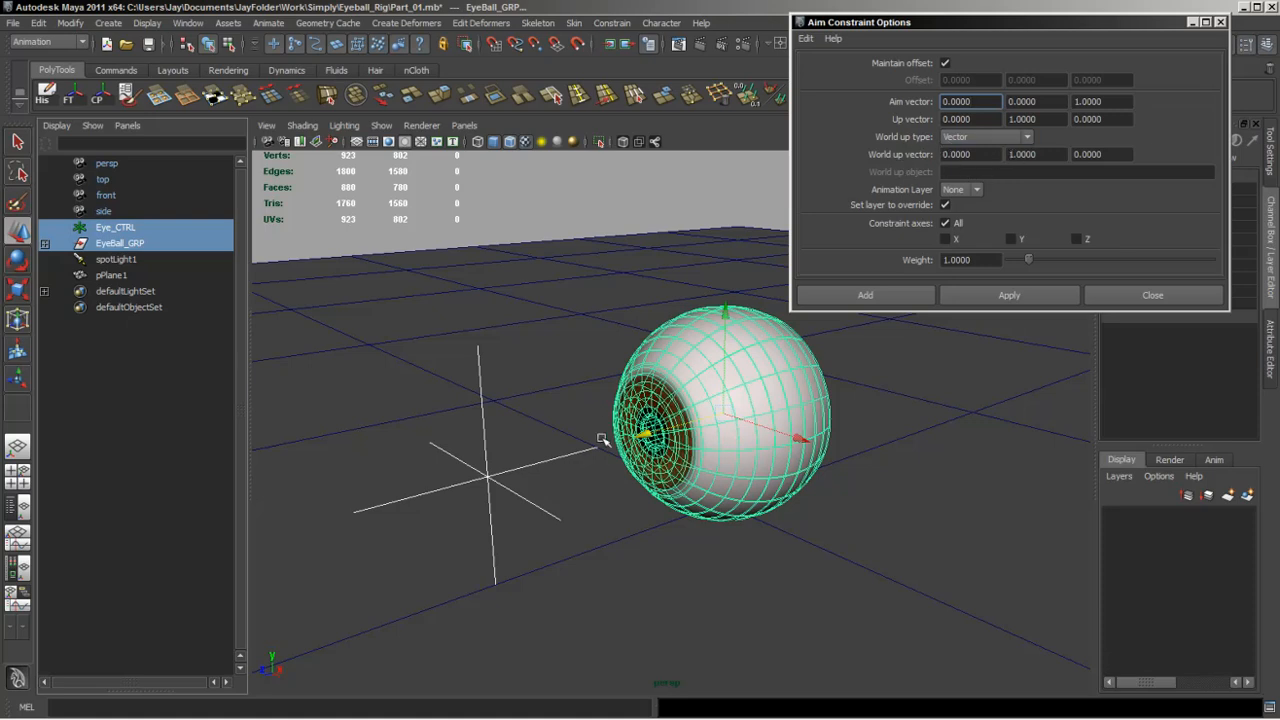
{"action": "mouse_move", "coordinate": [284, 680]}
{"action": "left_click_drag", "start_coordinate": [1125, 102], "coordinate": [1066, 102]}
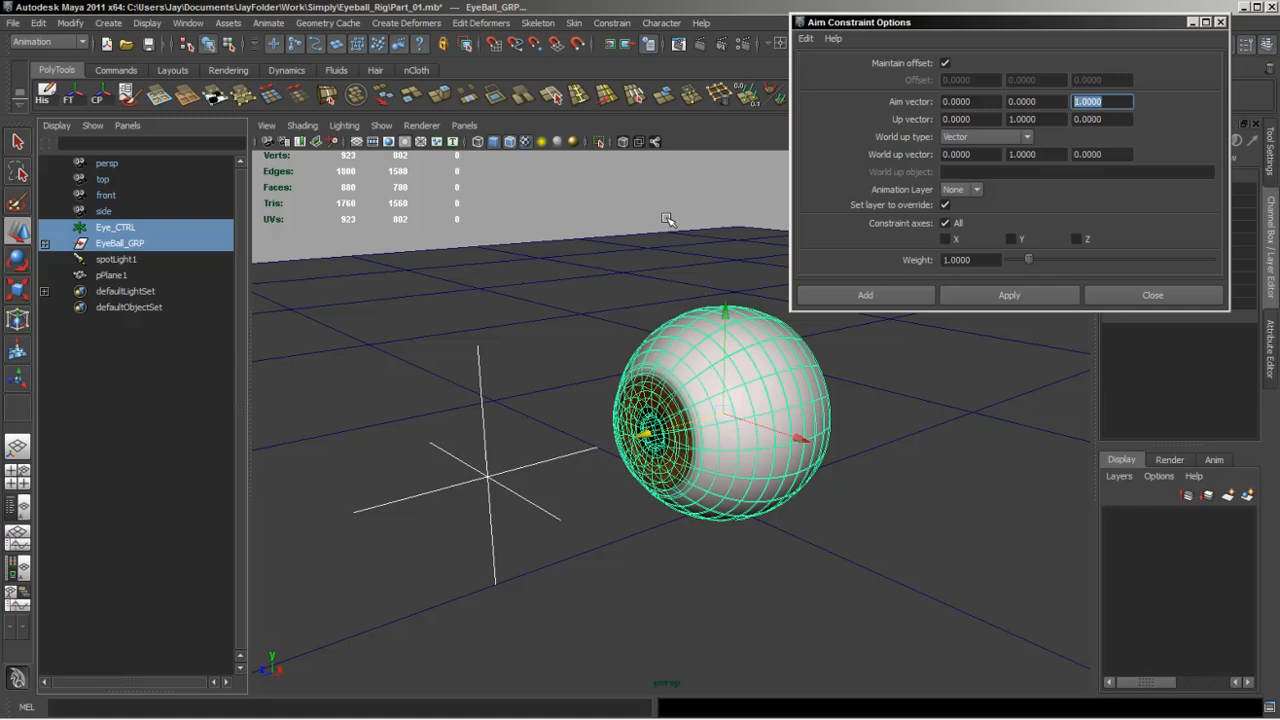
{"action": "left_click", "coordinate": [1005, 101]}
{"action": "left_click", "coordinate": [945, 101]}
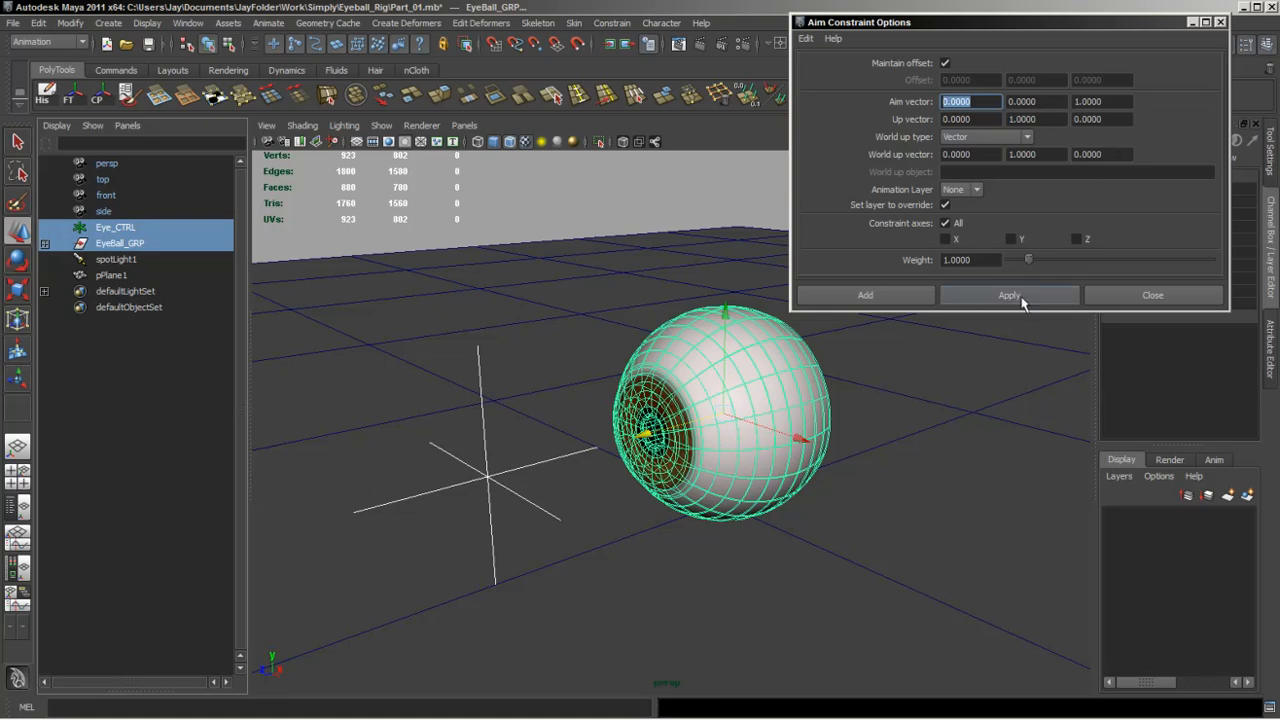
{"action": "left_click", "coordinate": [894, 301]}
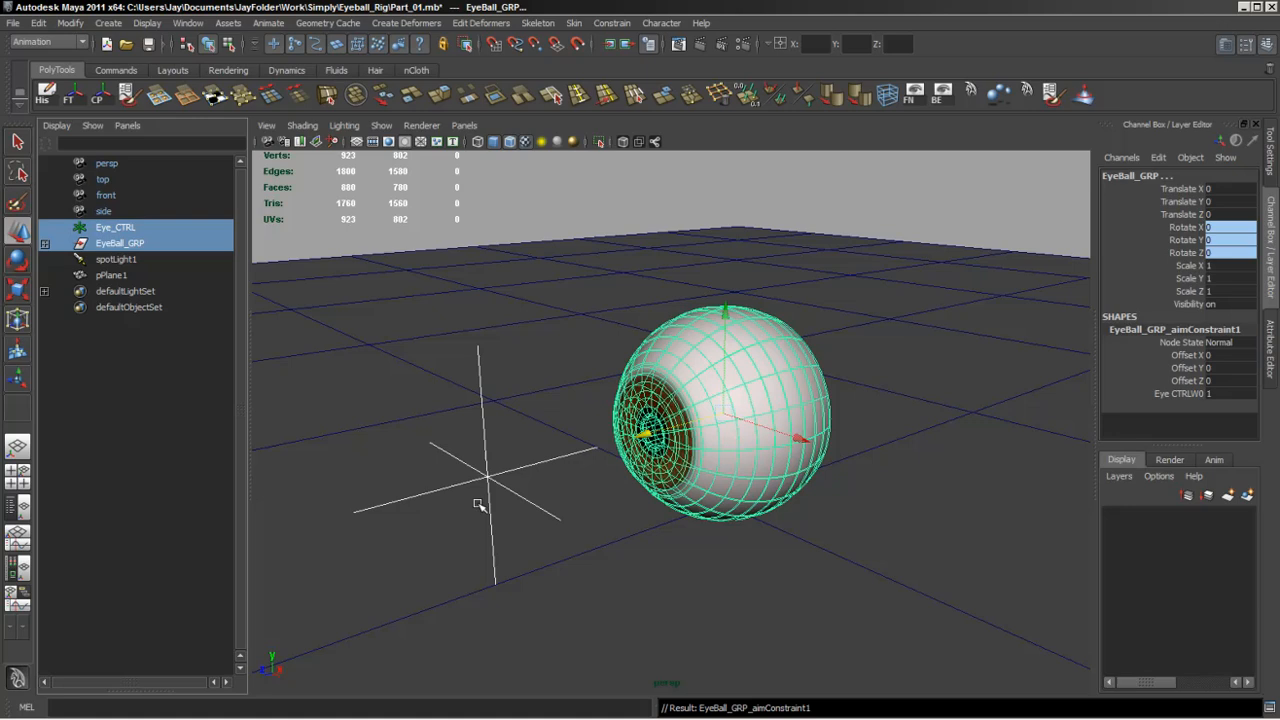
Check the eyeball group's constrained rotation channels, test the aim constraint by moving Eye_CTRL in different directions, and undo each move.
{"action": "left_click", "coordinate": [1186, 228]}
{"action": "left_click_drag", "start_coordinate": [1220, 230], "coordinate": [1224, 254]}
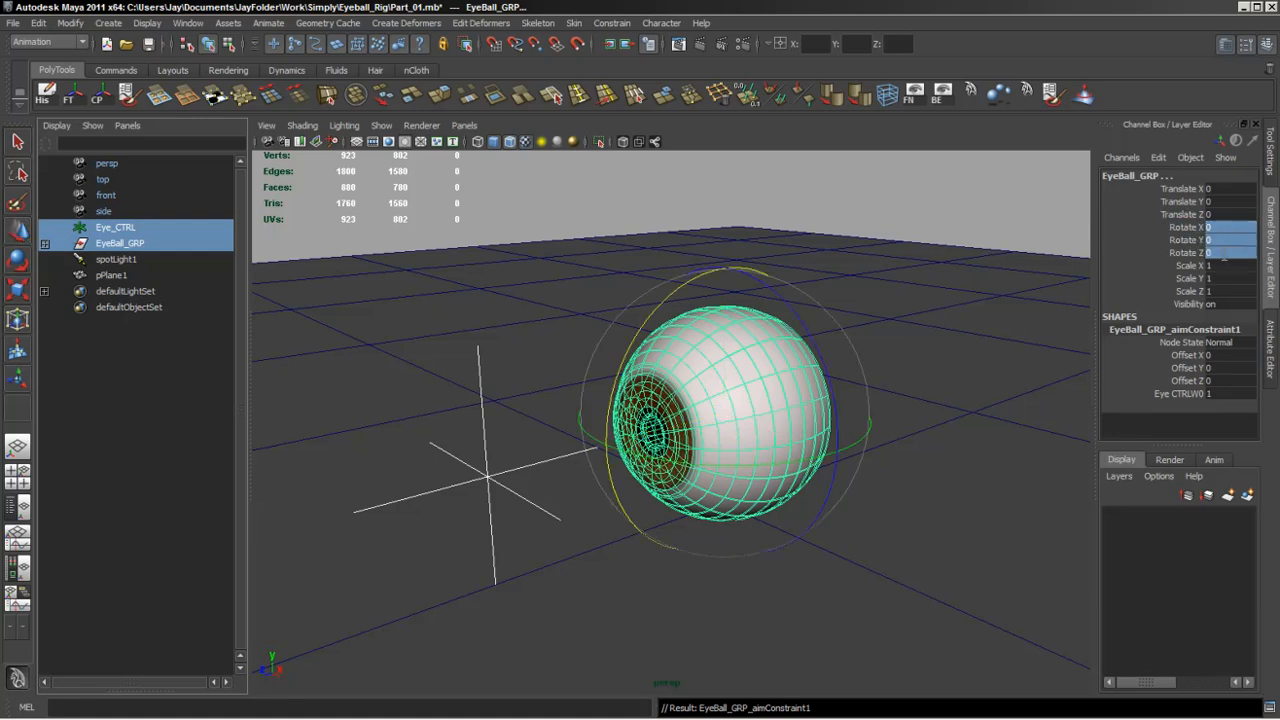
{"action": "left_click", "coordinate": [1000, 194]}
{"action": "left_click", "coordinate": [486, 472]}
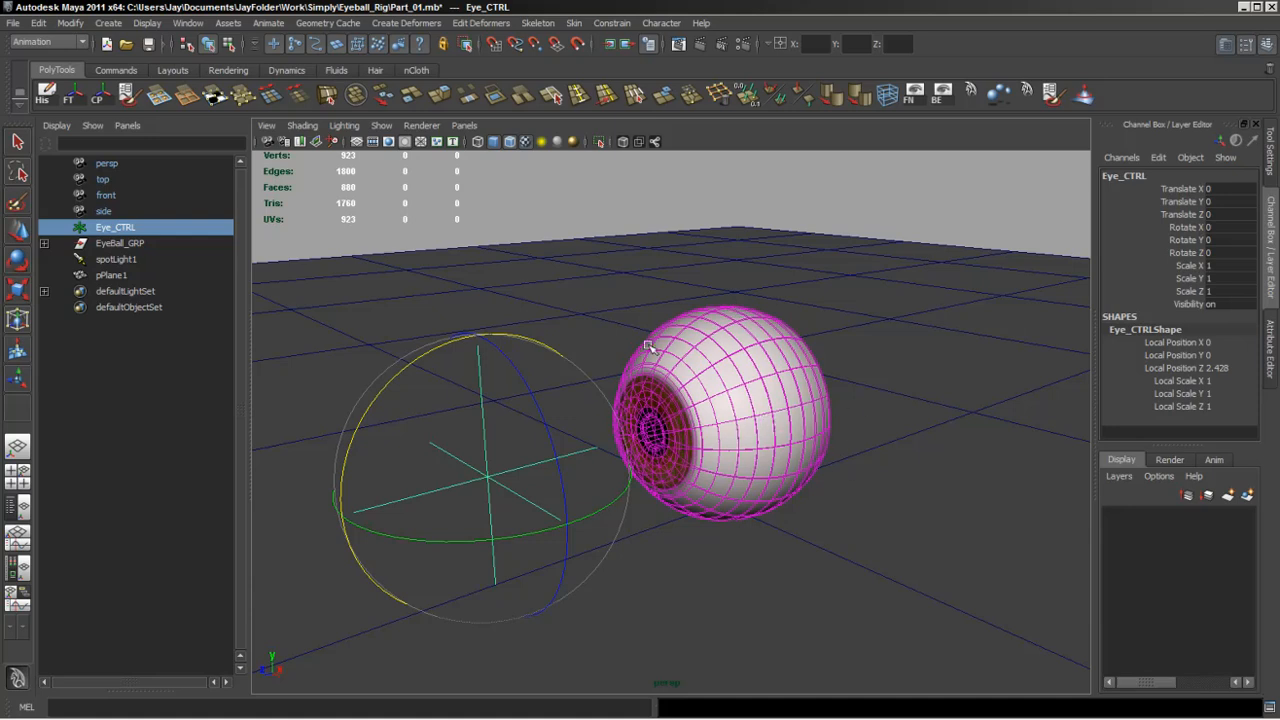
{"action": "key", "text": "w"}
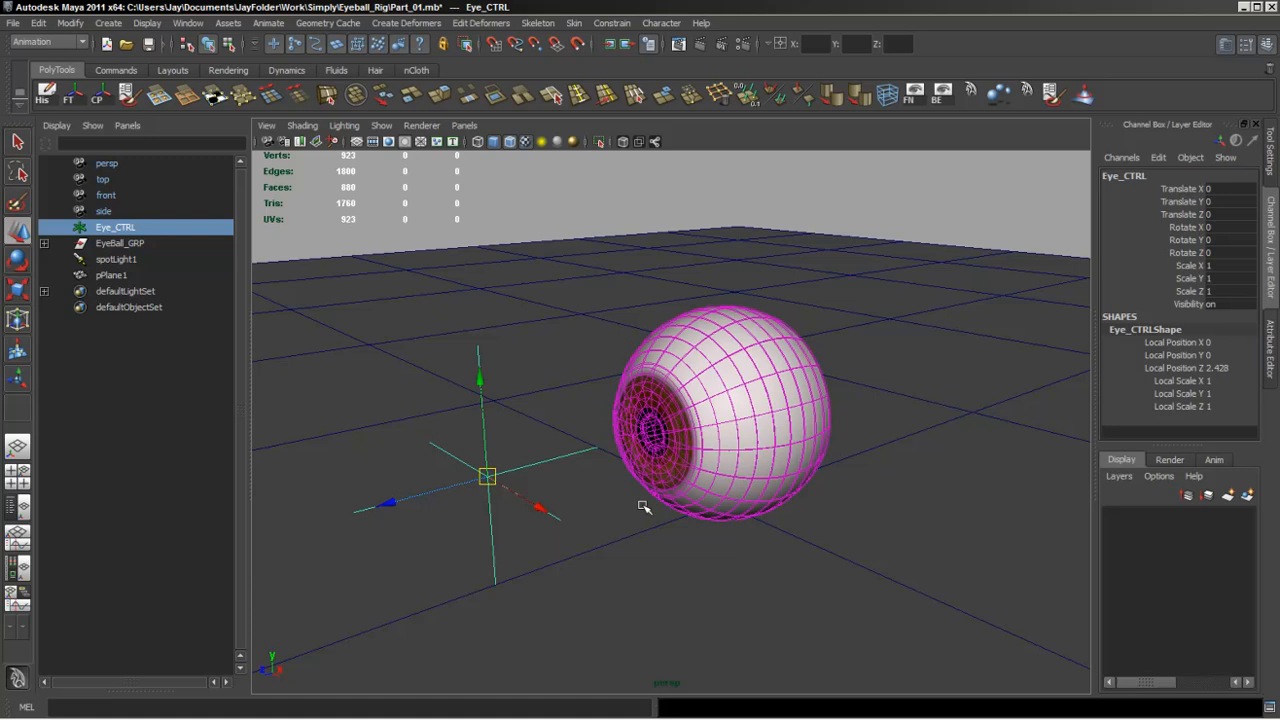
{"action": "left_click_drag", "start_coordinate": [491, 477], "coordinate": [618, 512]}
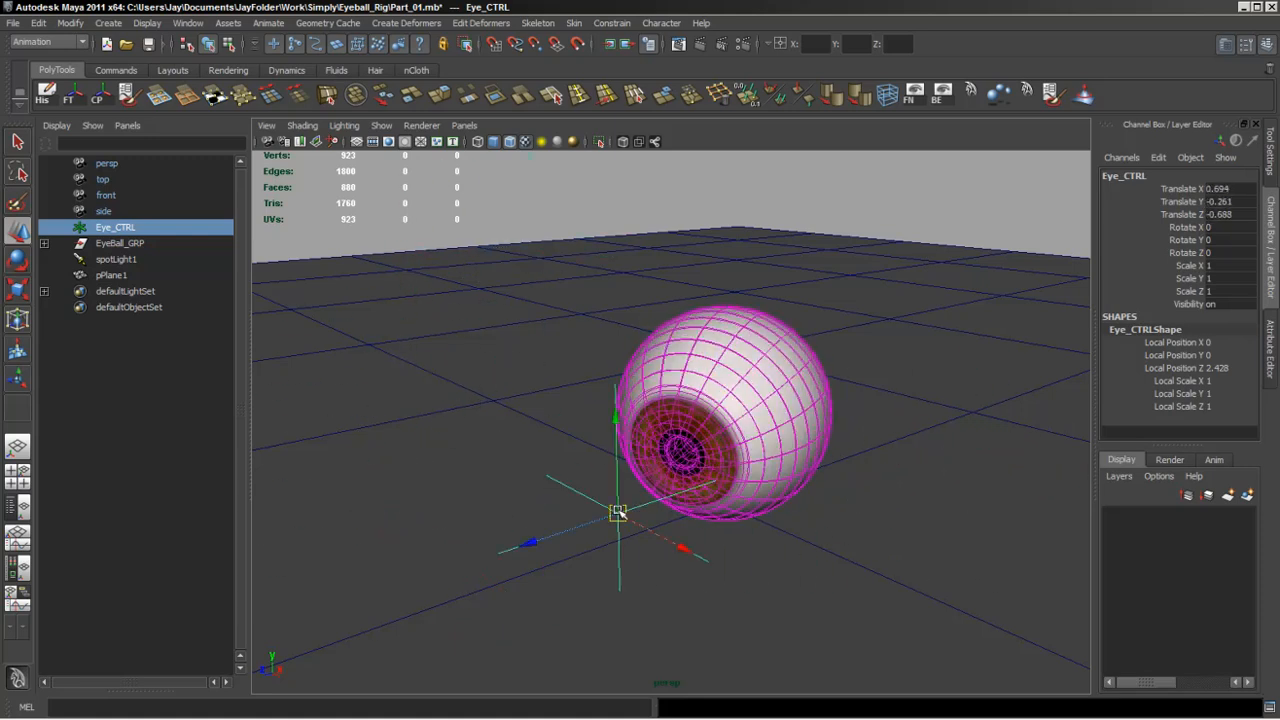
{"action": "key", "text": "ctrl+z"}
{"action": "left_click_drag", "start_coordinate": [490, 478], "coordinate": [418, 418]}
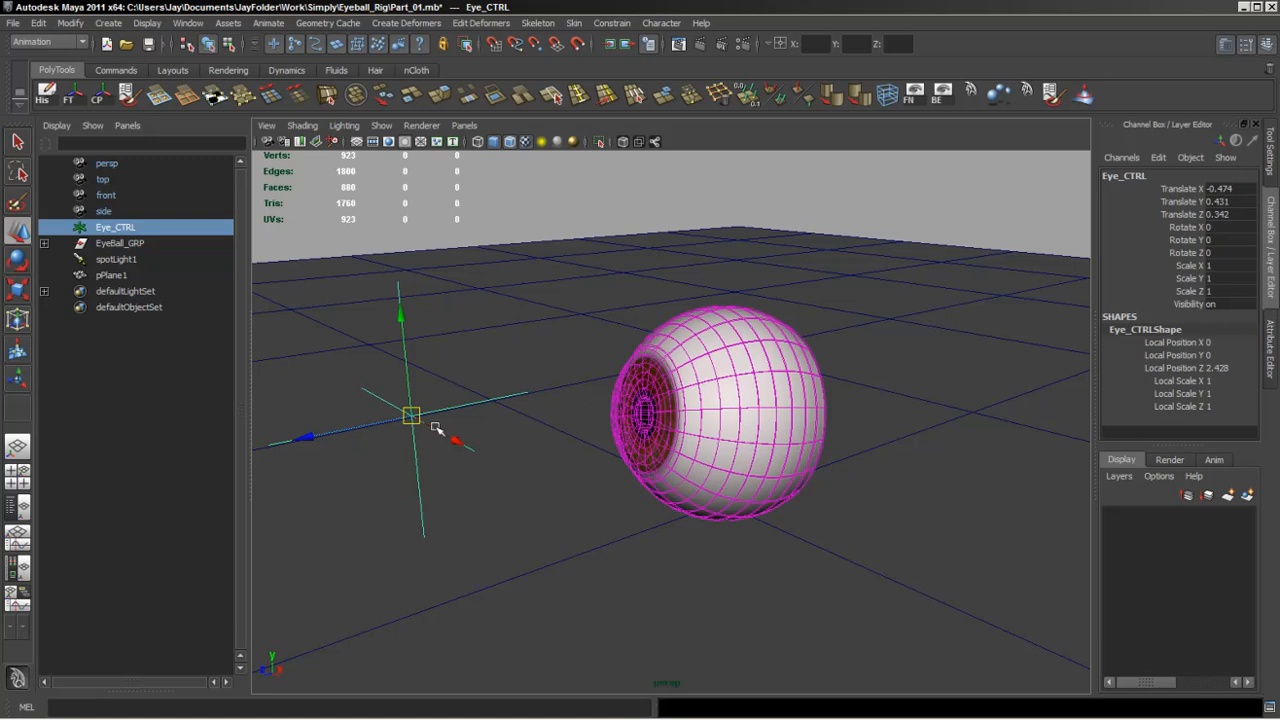
{"action": "key", "text": "ctrl+z"}
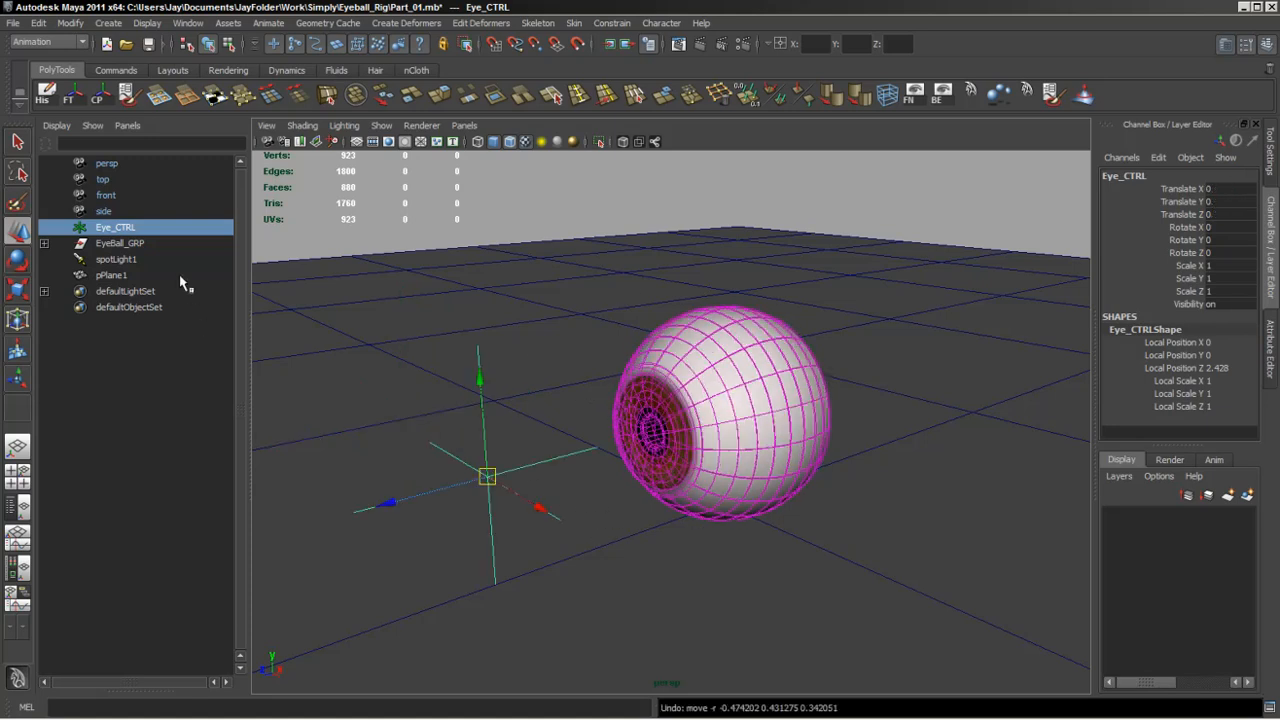
Orient-constrain Eye_CTRL to EyeBall_GRP with Maintain offset on, all axes constrained and a weight of 1.
{"action": "left_click", "coordinate": [136, 246]}
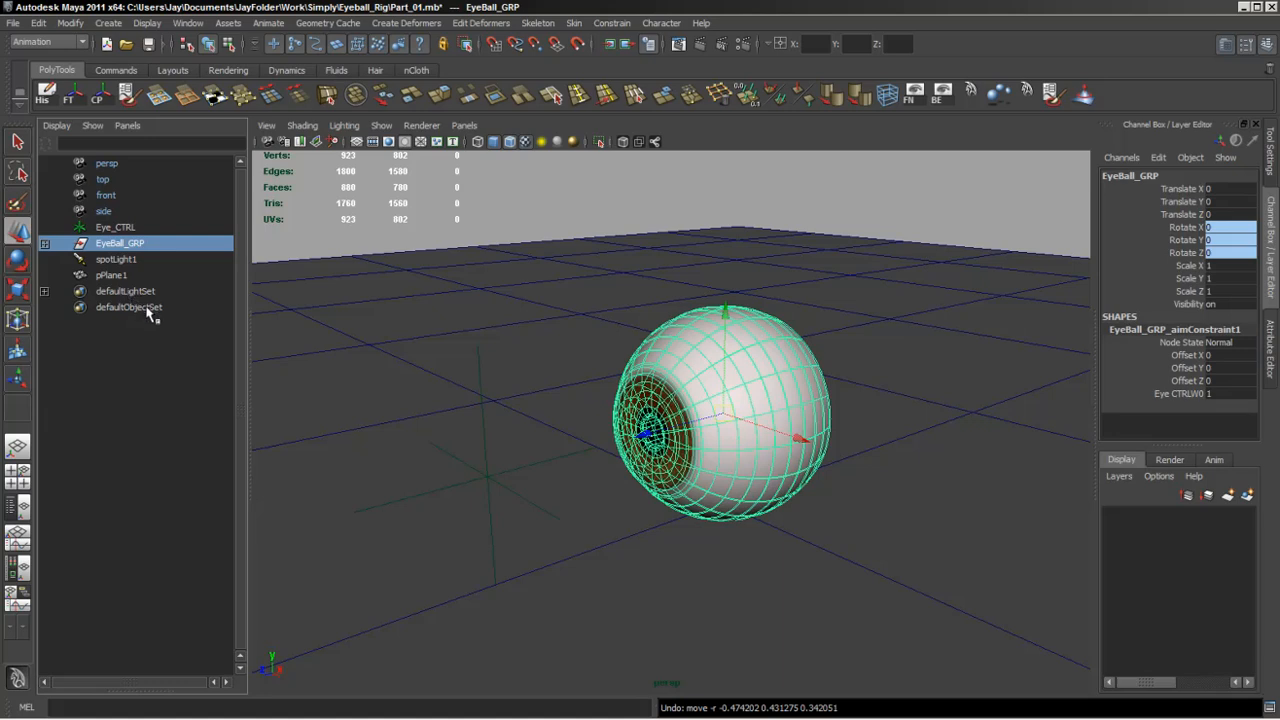
{"action": "left_click", "coordinate": [123, 229], "text": "ctrl"}
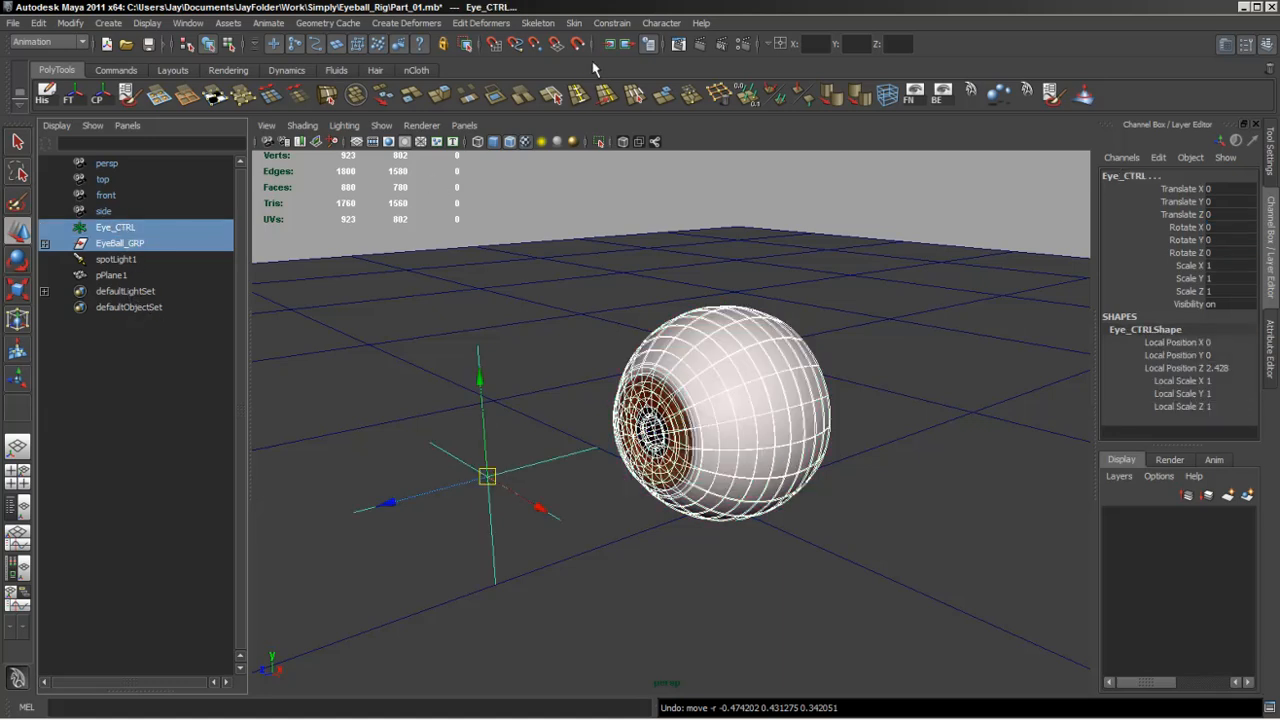
{"action": "left_click", "coordinate": [610, 23]}
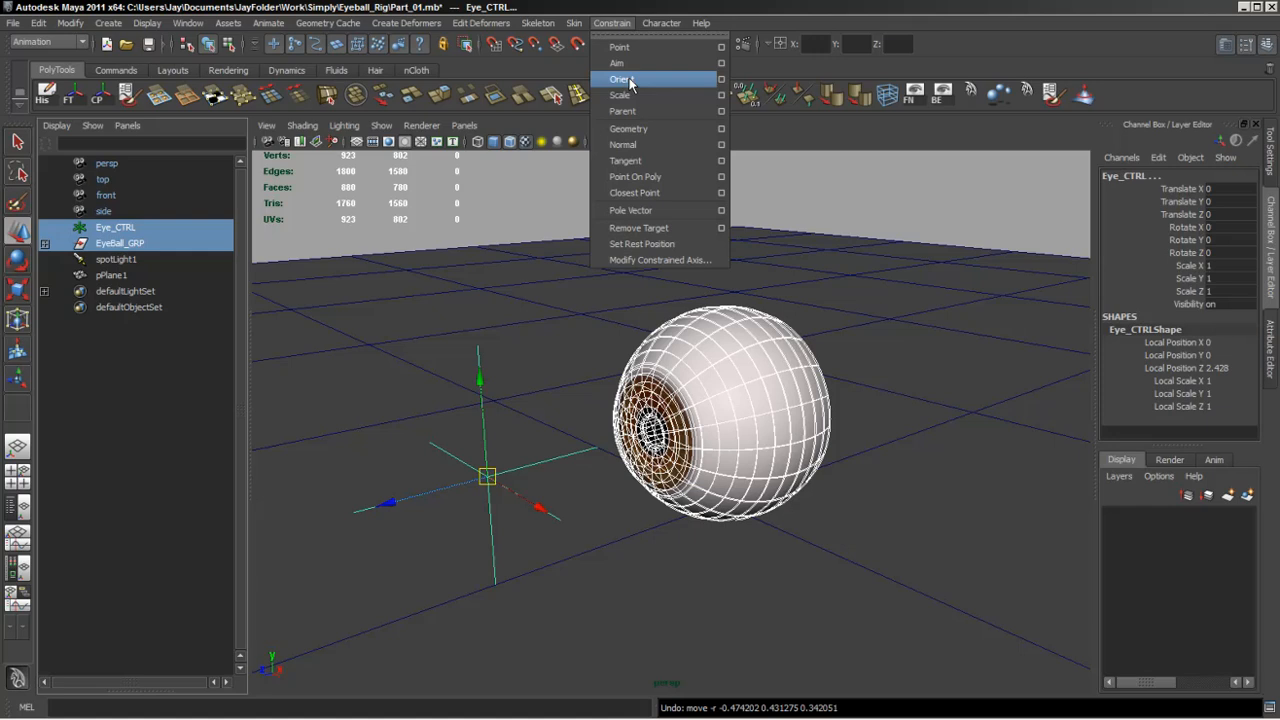
{"action": "left_click", "coordinate": [721, 79]}
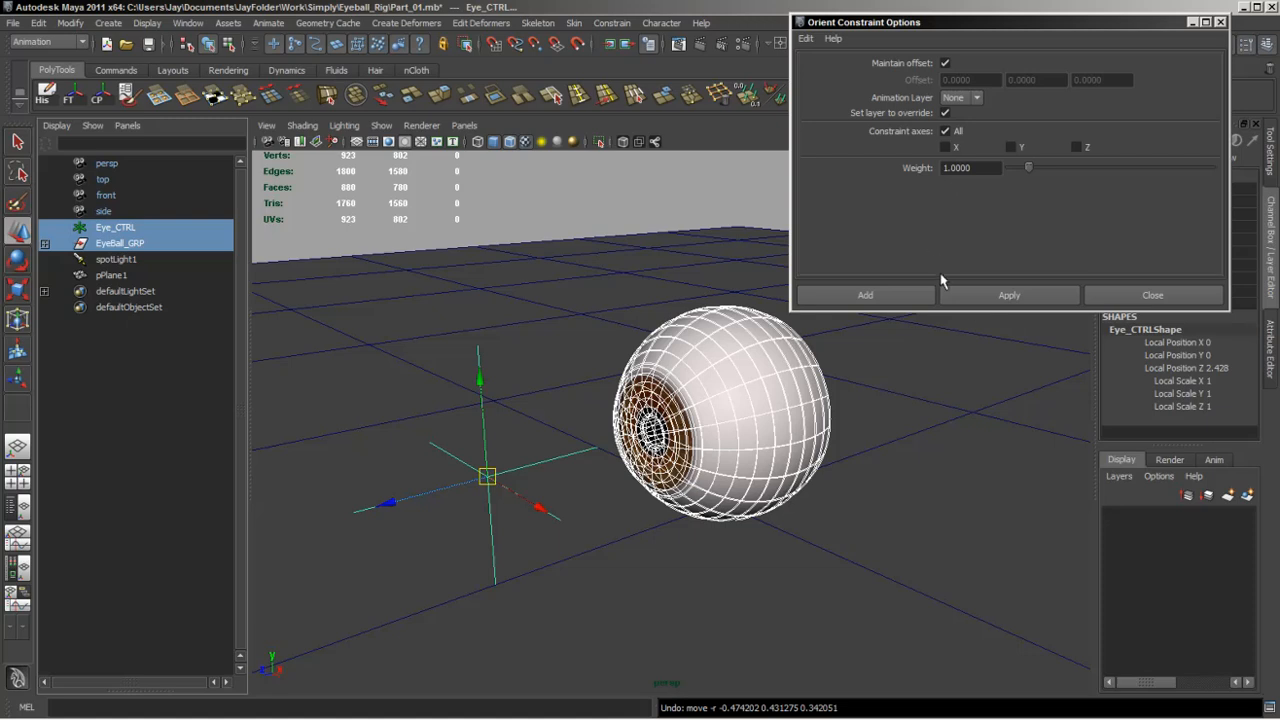
{"action": "left_click", "coordinate": [868, 295]}
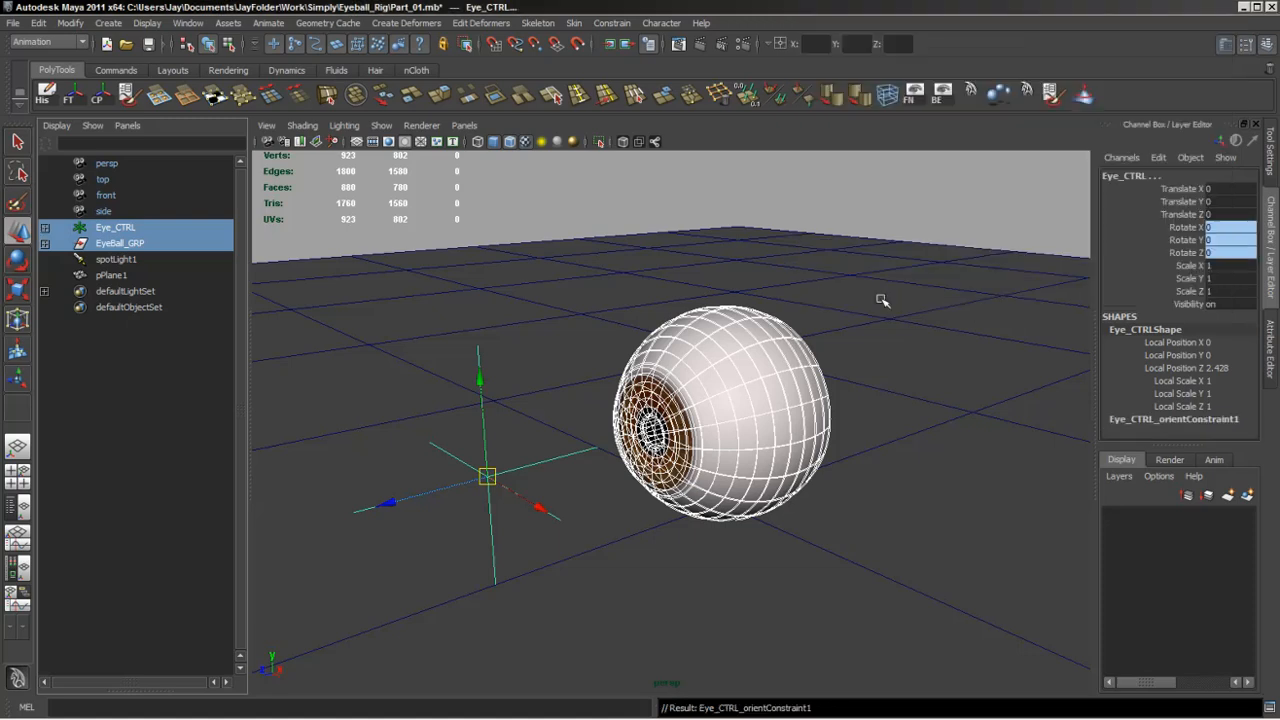
Select only Eye_CTRL, try a slight move to test the orient constraint, and undo it.
{"action": "left_click", "coordinate": [877, 215]}
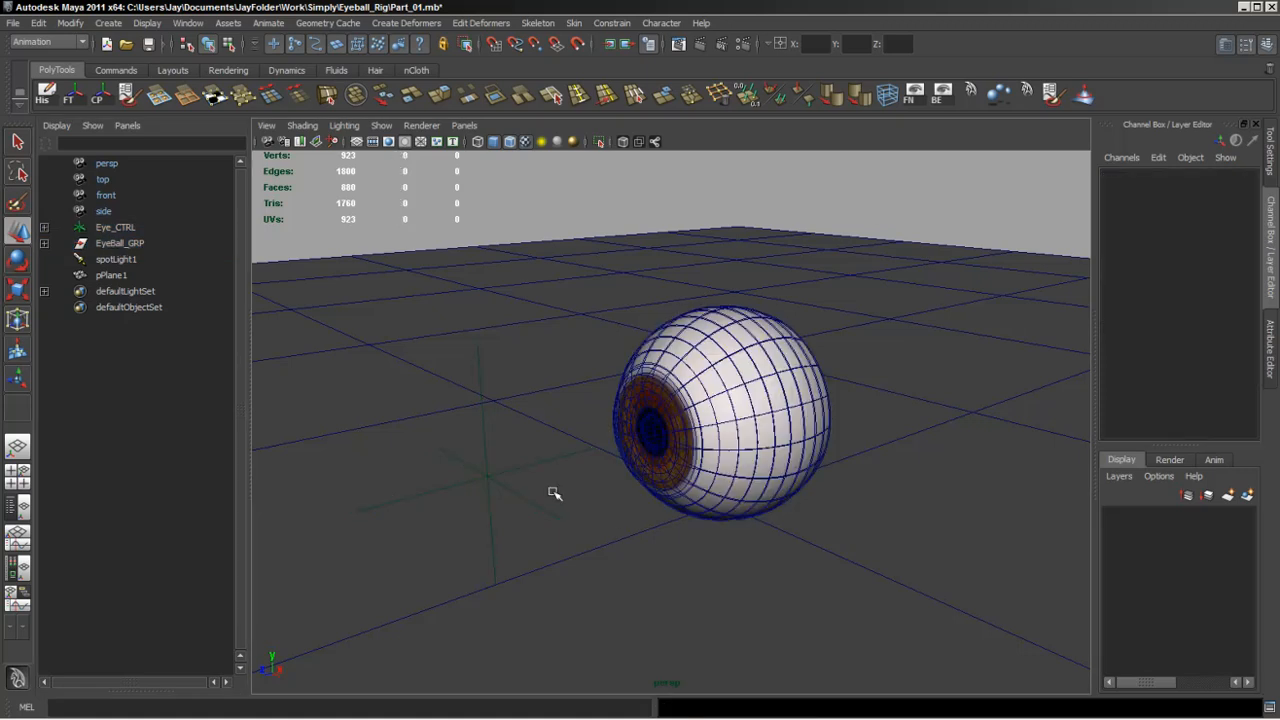
{"action": "left_click_drag", "start_coordinate": [536, 420], "coordinate": [449, 597]}
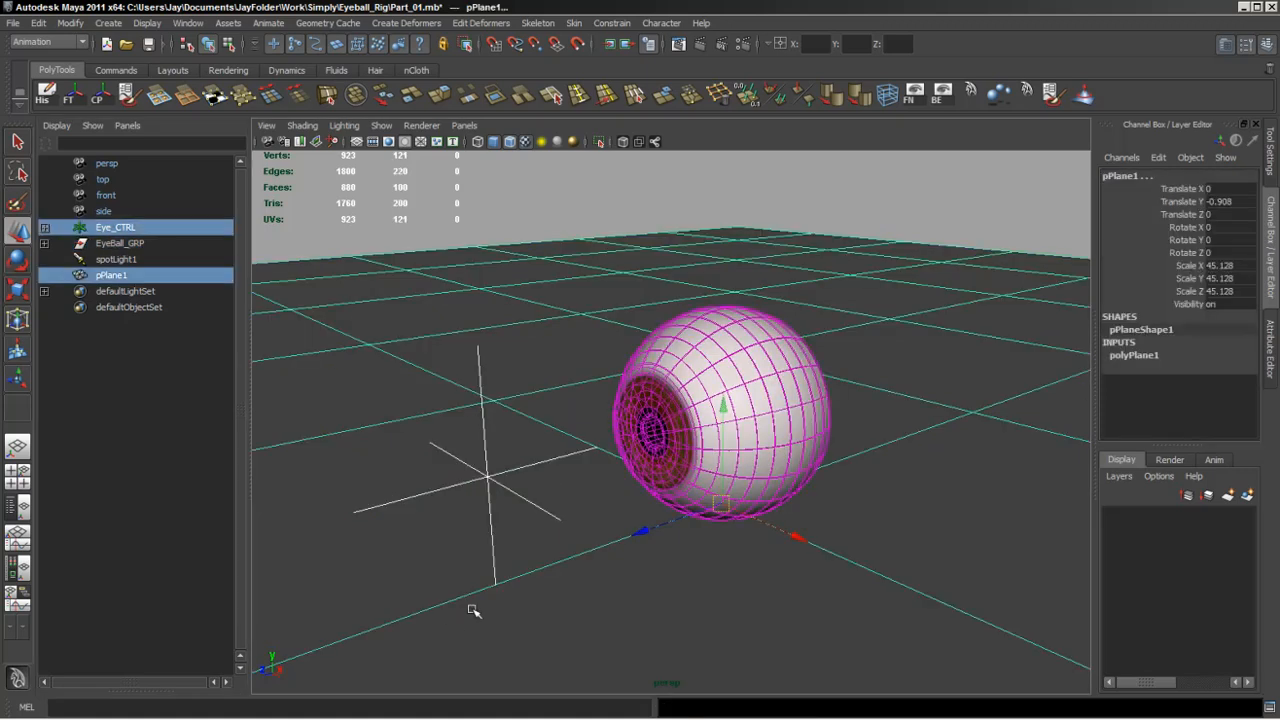
{"action": "left_click", "coordinate": [529, 557], "text": "ctrl"}
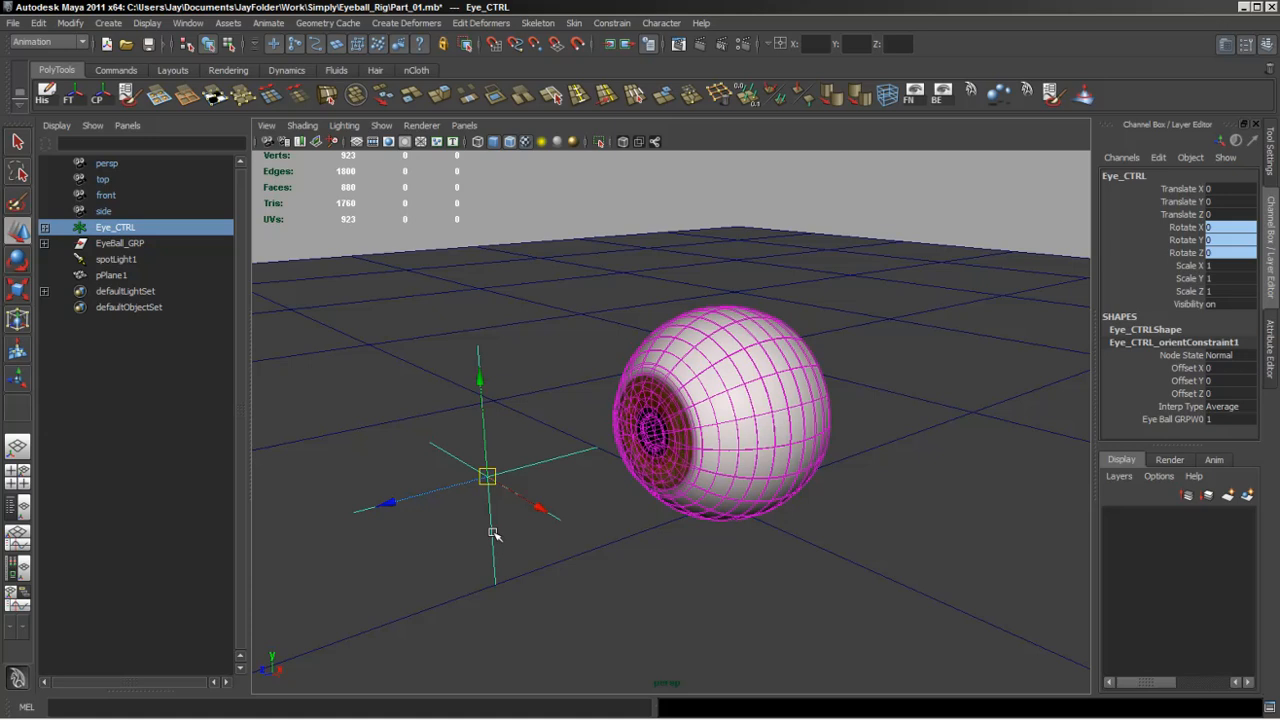
{"action": "mouse_move", "coordinate": [486, 477]}
{"action": "left_mouse_down"}
{"action": "mouse_move", "coordinate": [537, 257]}
{"action": "mouse_move", "coordinate": [943, 286]}
{"action": "mouse_move", "coordinate": [585, 386]}
{"action": "mouse_move", "coordinate": [409, 317]}
{"action": "mouse_move", "coordinate": [560, 203]}
{"action": "mouse_move", "coordinate": [857, 197]}
{"action": "mouse_move", "coordinate": [757, 316]}
{"action": "mouse_move", "coordinate": [505, 474]}
{"action": "mouse_move", "coordinate": [640, 665]}
{"action": "mouse_move", "coordinate": [980, 572]}
{"action": "mouse_move", "coordinate": [893, 397]}
{"action": "mouse_move", "coordinate": [491, 380]}
{"action": "mouse_move", "coordinate": [557, 229]}
{"action": "mouse_move", "coordinate": [480, 480]}
{"action": "mouse_move", "coordinate": [825, 432]}
{"action": "mouse_move", "coordinate": [586, 491]}
{"action": "mouse_move", "coordinate": [480, 480]}
{"action": "mouse_move", "coordinate": [812, 438]}
{"action": "mouse_move", "coordinate": [505, 468]}
{"action": "left_mouse_up"}
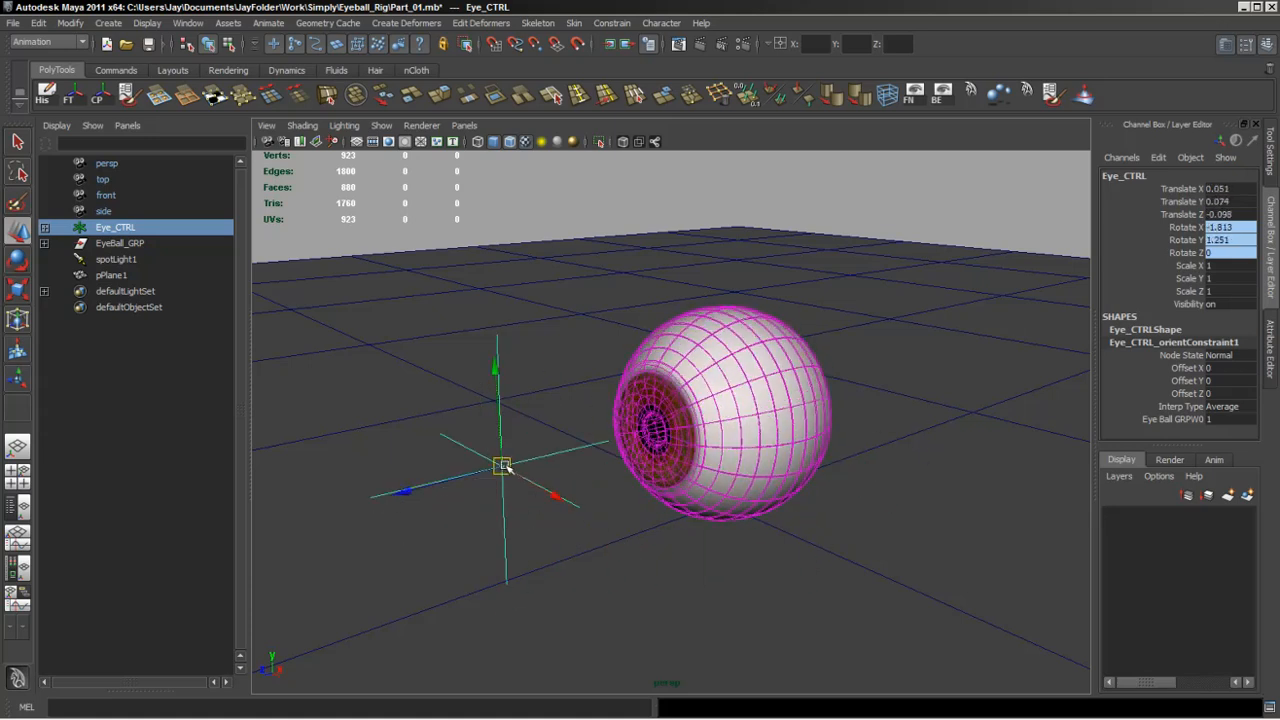
{"action": "key", "text": "ctrl+z"}
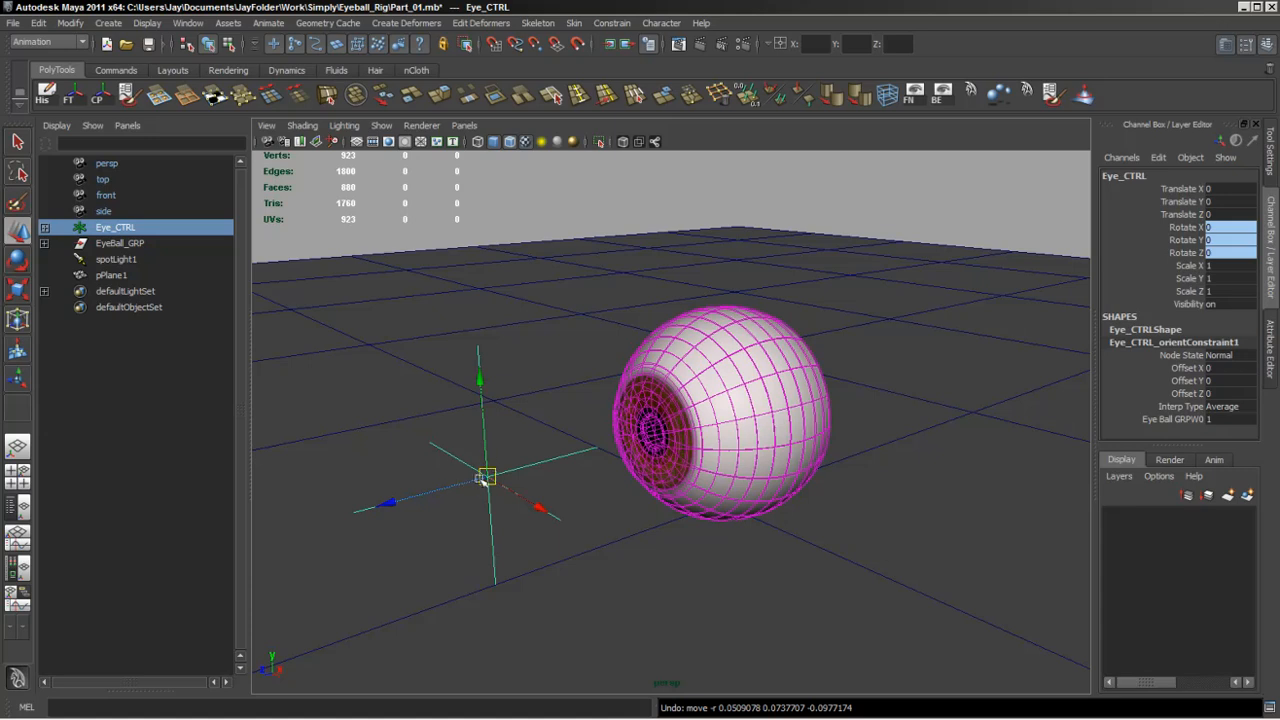
Move Eye_CTRL around in front of the iris, ending at about X 0.157, Y -0.051, Z 0.391, to test how it turns with the eyeball.
{"action": "mouse_move", "coordinate": [486, 477]}
{"action": "left_mouse_down"}
{"action": "mouse_move", "coordinate": [716, 617]}
{"action": "mouse_move", "coordinate": [568, 530]}
{"action": "mouse_move", "coordinate": [855, 328]}
{"action": "mouse_move", "coordinate": [480, 423]}
{"action": "mouse_move", "coordinate": [737, 634]}
{"action": "mouse_move", "coordinate": [466, 468]}
{"action": "mouse_move", "coordinate": [631, 249]}
{"action": "mouse_move", "coordinate": [449, 377]}
{"action": "mouse_move", "coordinate": [492, 473]}
{"action": "left_mouse_up"}
{"action": "left_click_drag", "start_coordinate": [731, 549], "coordinate": [703, 563], "text": "alt"}
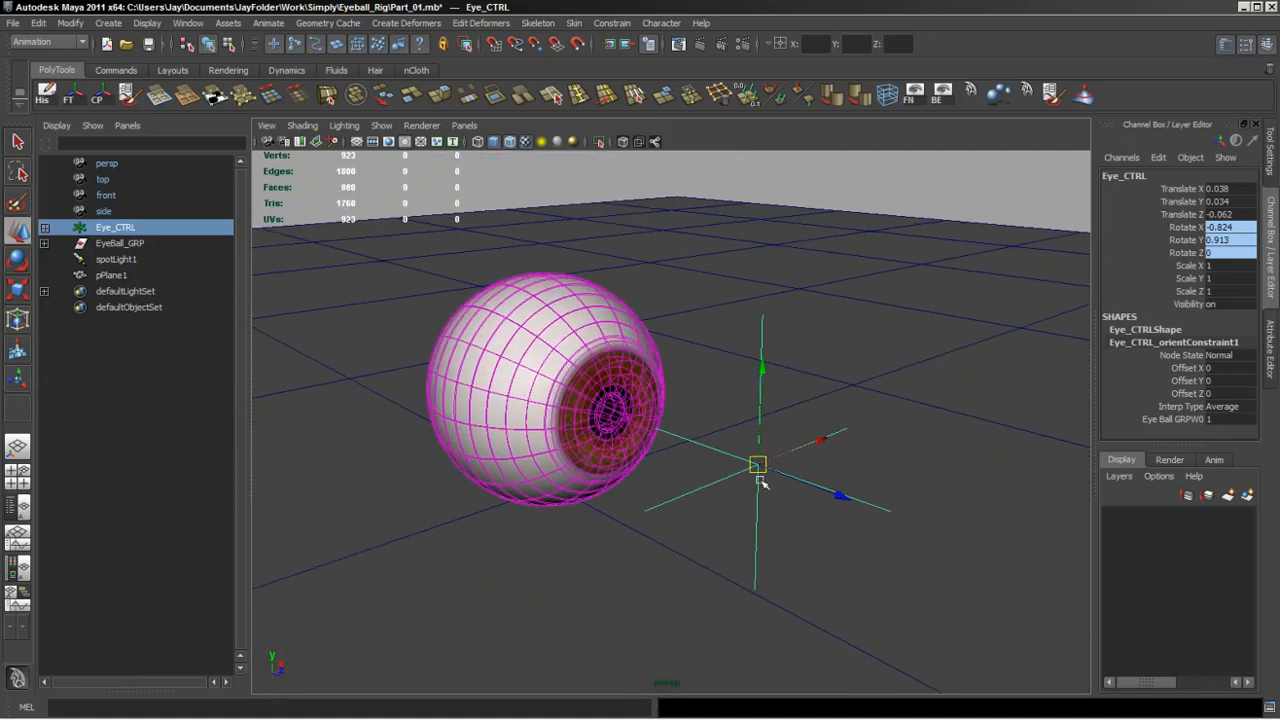
{"action": "left_click_drag", "start_coordinate": [757, 465], "coordinate": [659, 472]}
{"action": "left_click_drag", "start_coordinate": [564, 381], "coordinate": [518, 426]}
{"action": "left_click_drag", "start_coordinate": [606, 518], "coordinate": [659, 527], "text": "alt"}
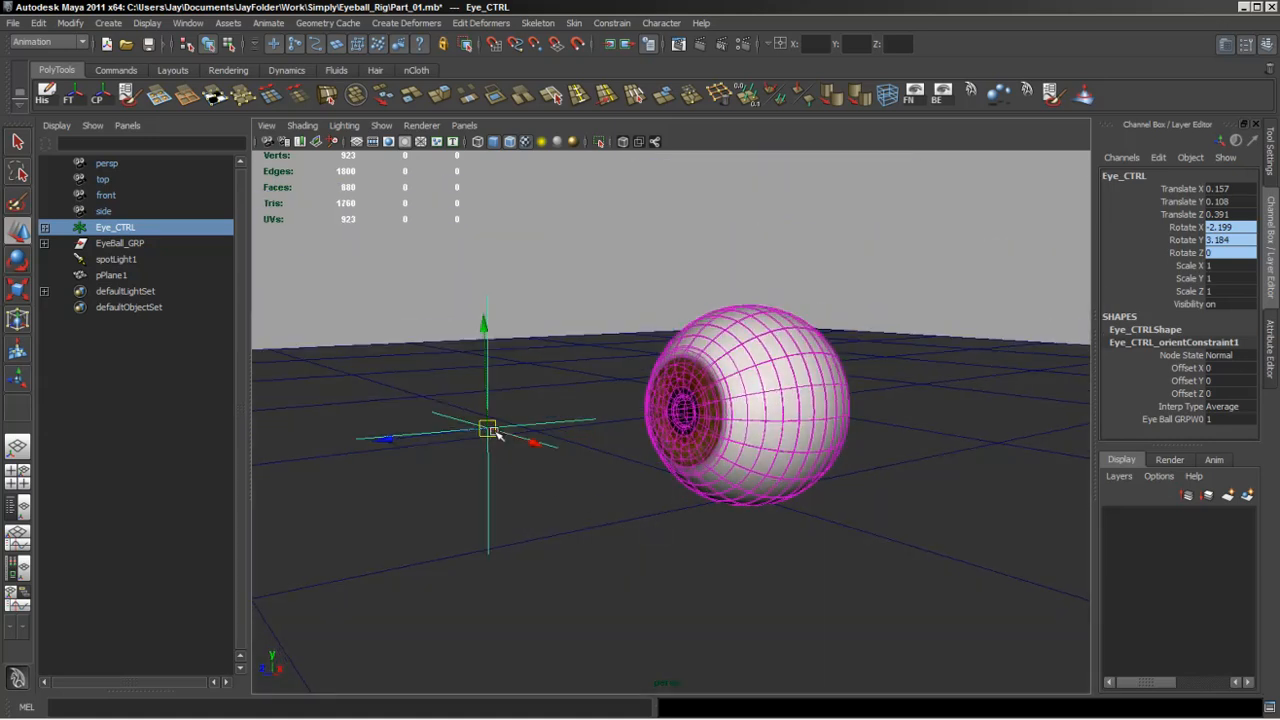
{"action": "left_click_drag", "start_coordinate": [487, 388], "coordinate": [617, 530]}
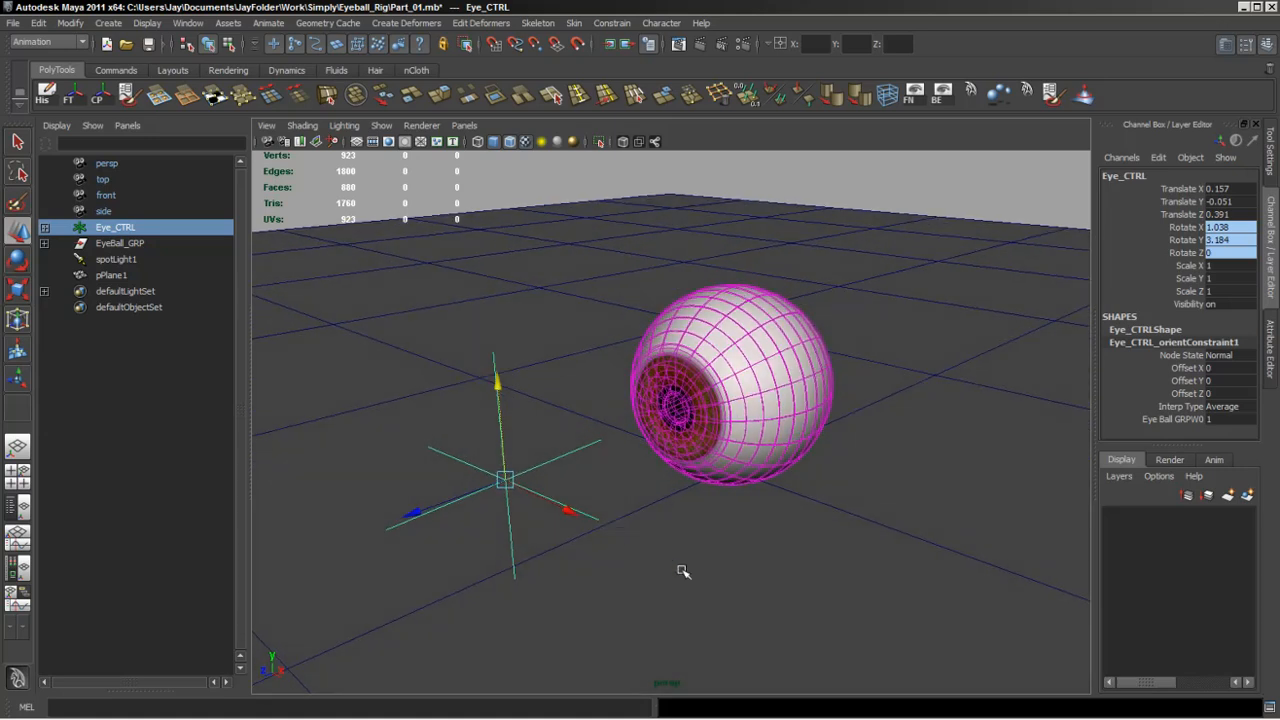